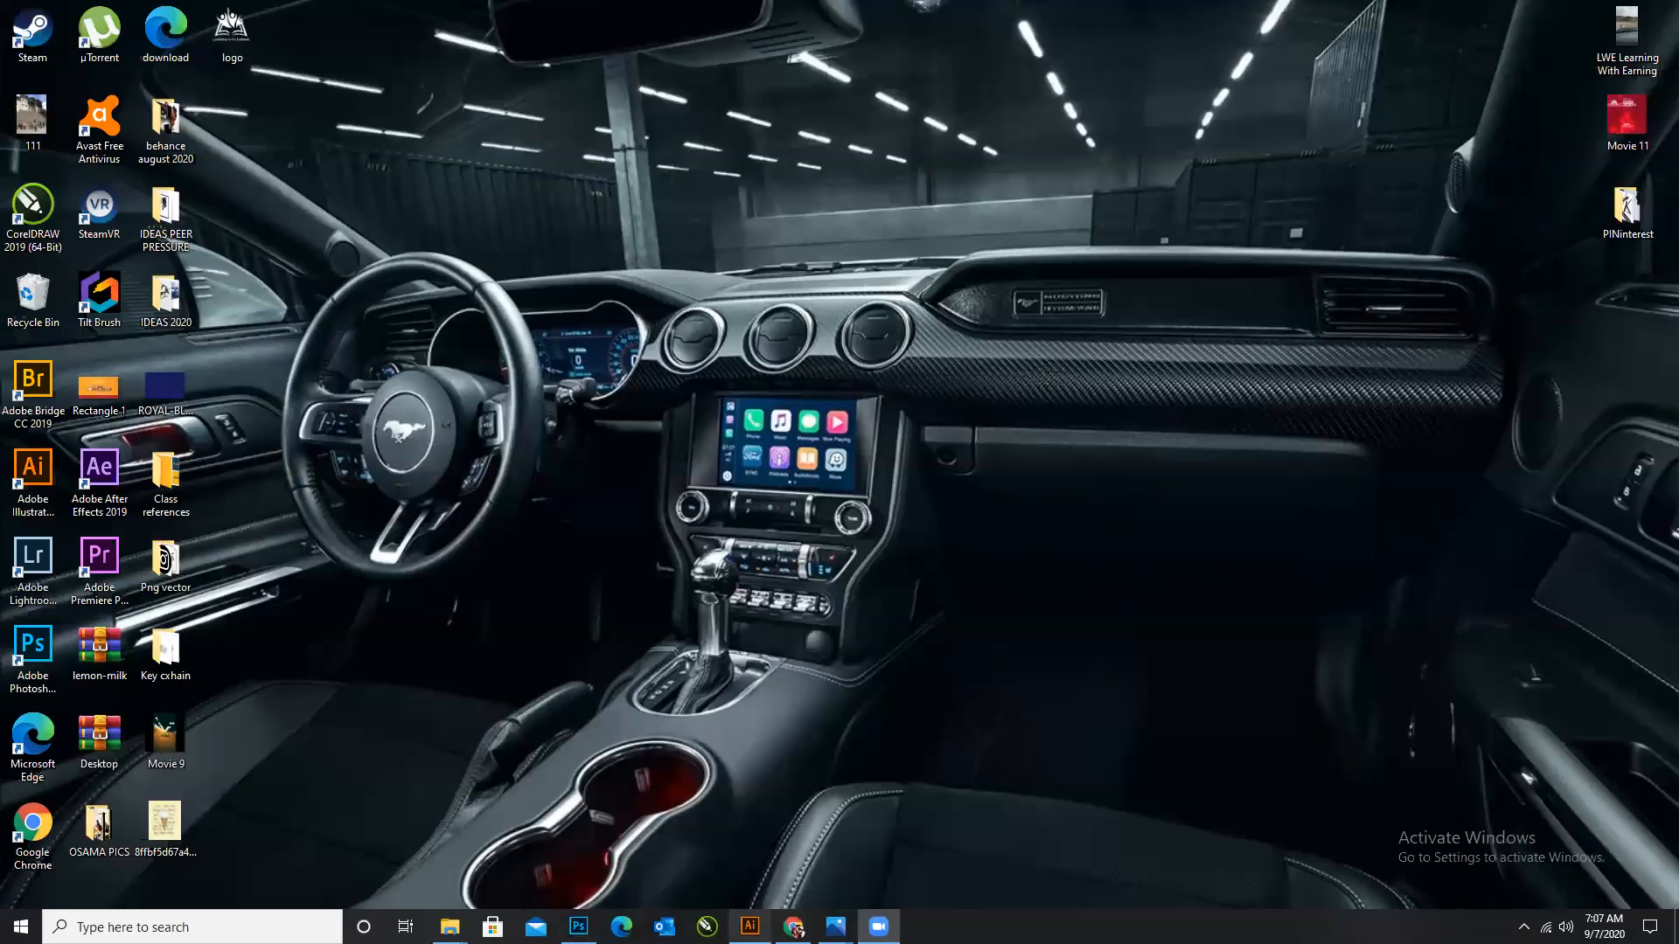
Switch to Illustrator and examine the 2nd Label design: lid and cup parts, wireframe, 3D modeling, label design and finished cup.
left_click(750, 926)
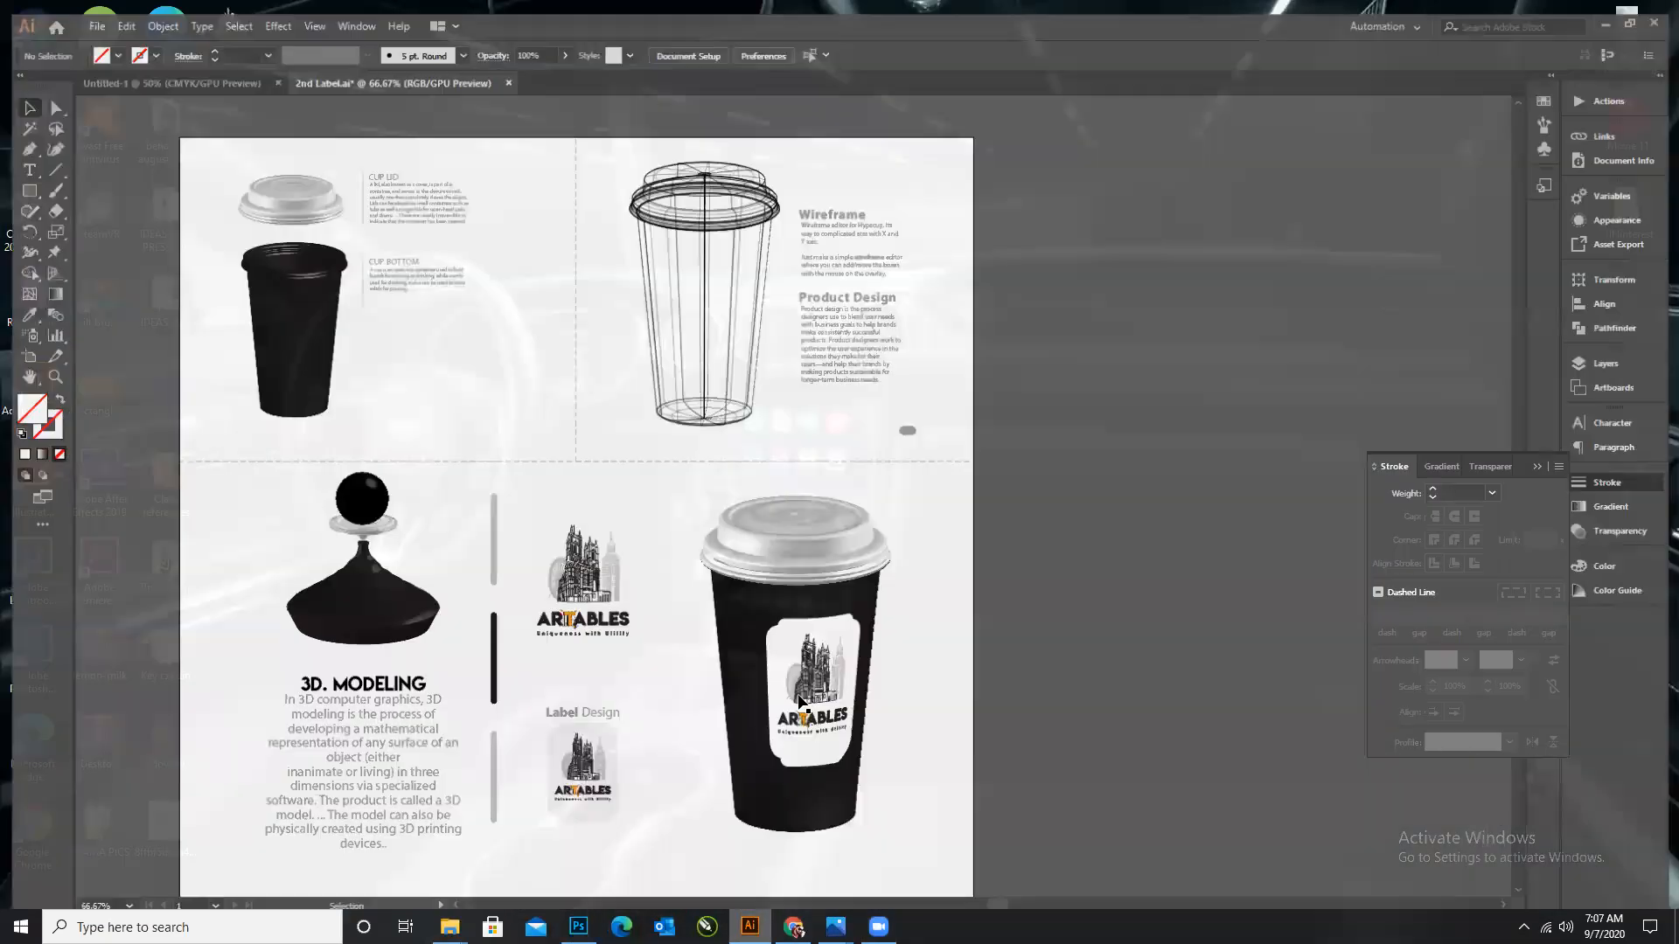
scroll(918, 436, "down", 1)
scroll(918, 437, "down", 1)
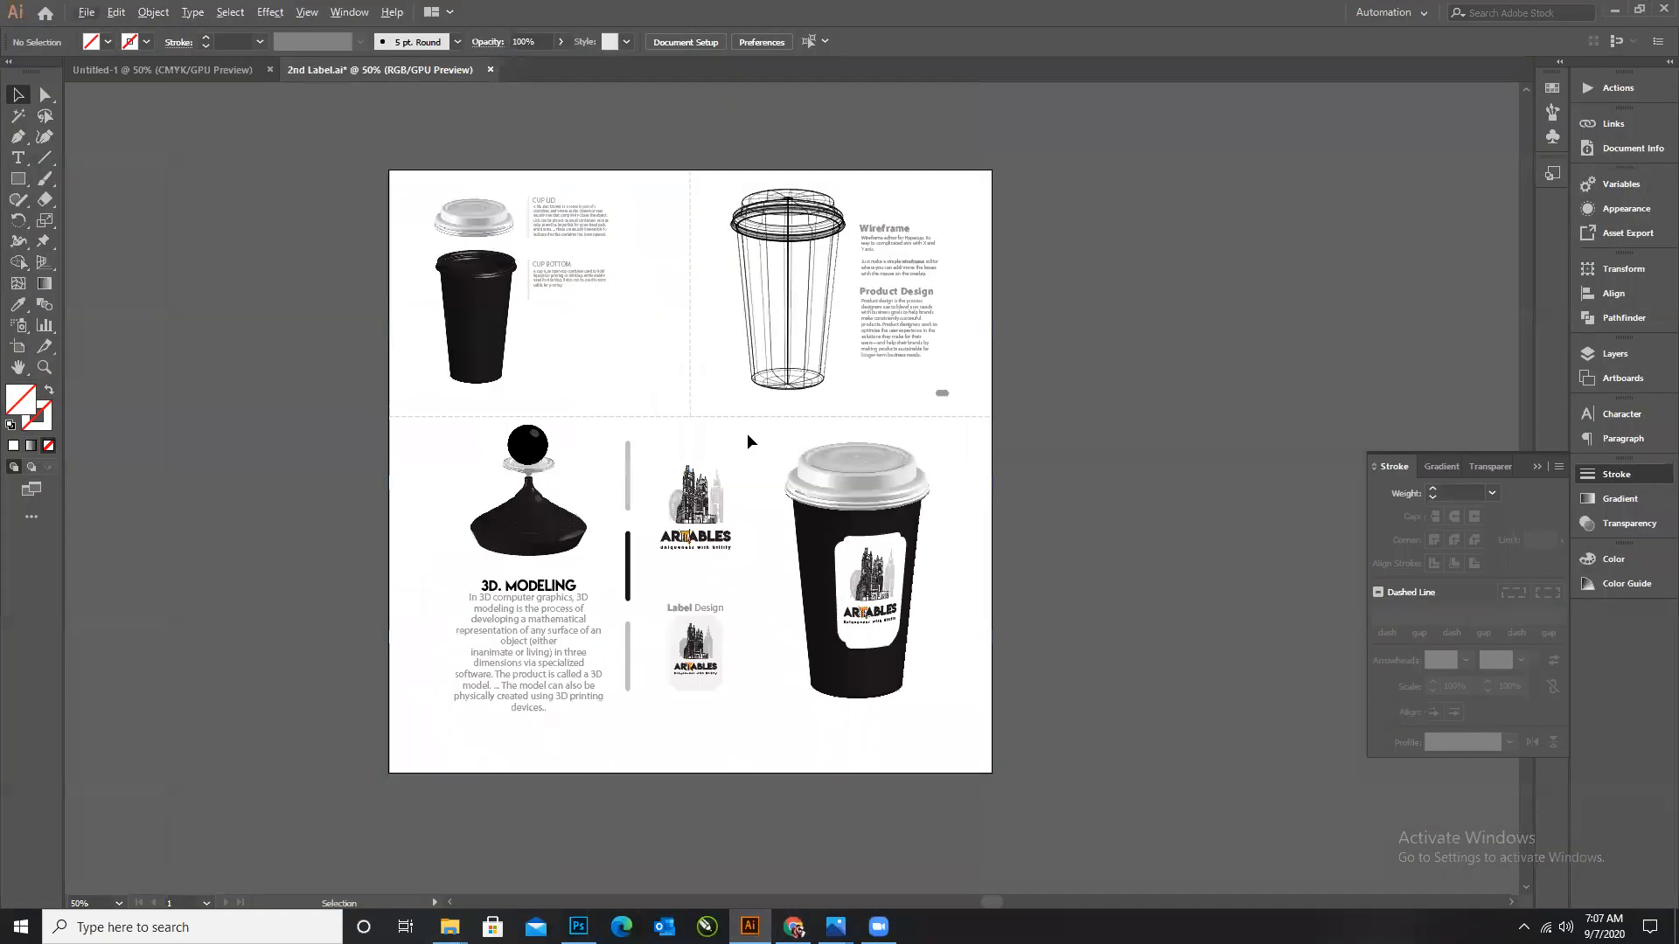
scroll(752, 441, "up", 1)
scroll(761, 458, "up", 2)
scroll(855, 518, "up", 1)
scroll(787, 498, "down", 1)
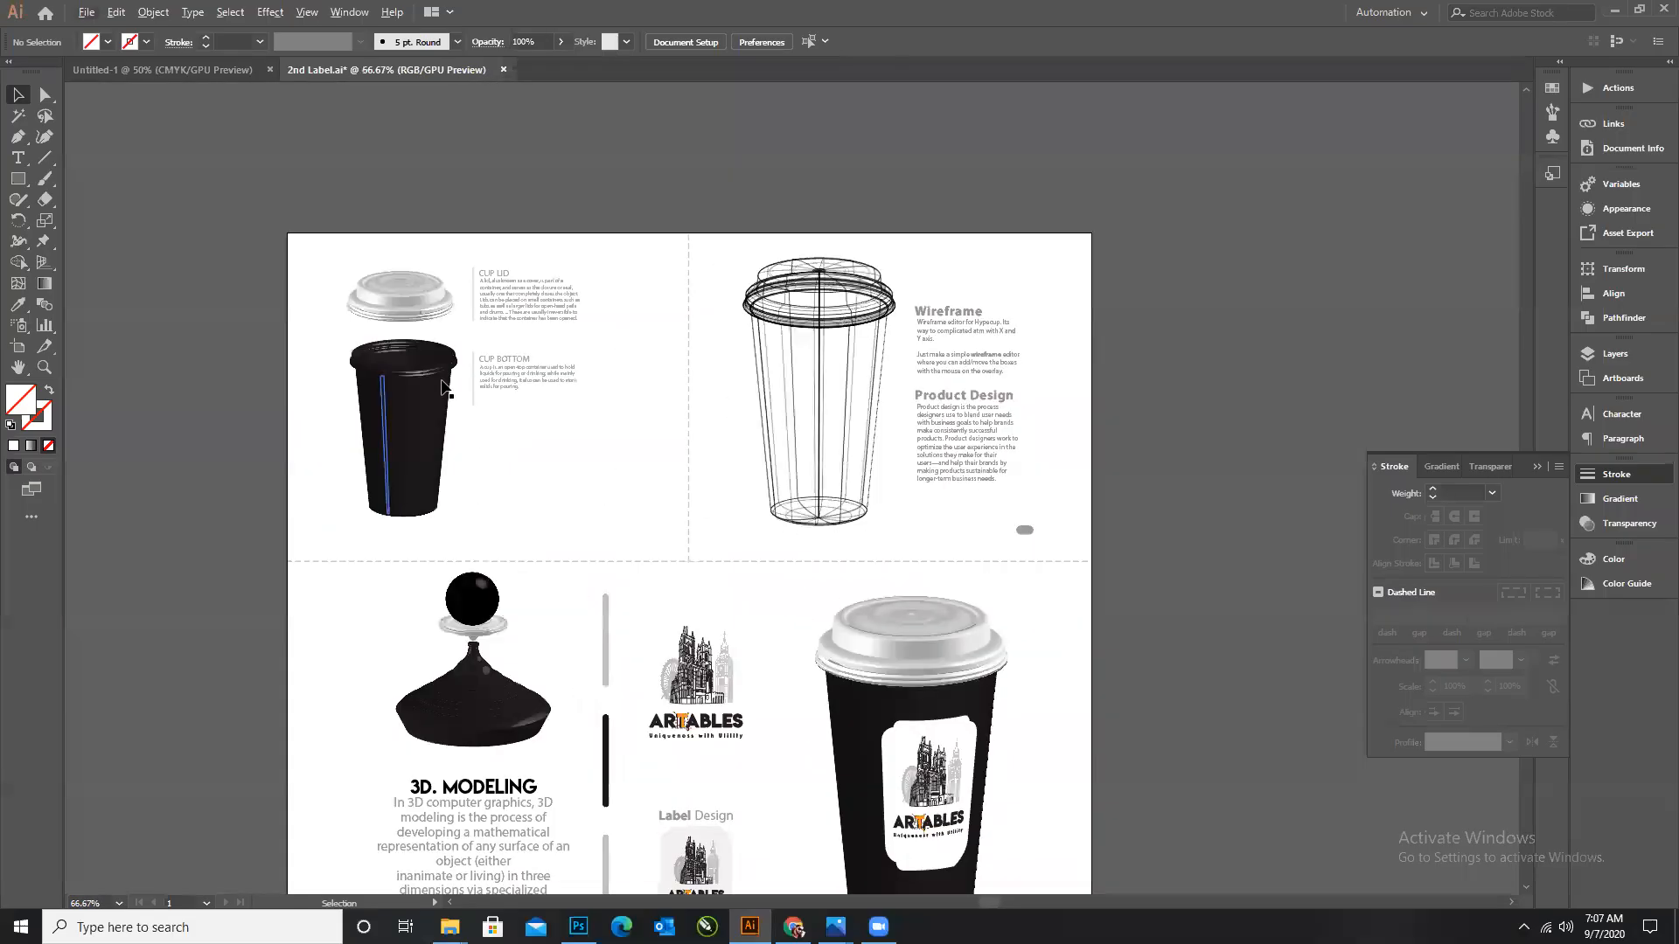
scroll(542, 472, "up", 2)
scroll(640, 516, "down", 1)
scroll(582, 439, "up", 1)
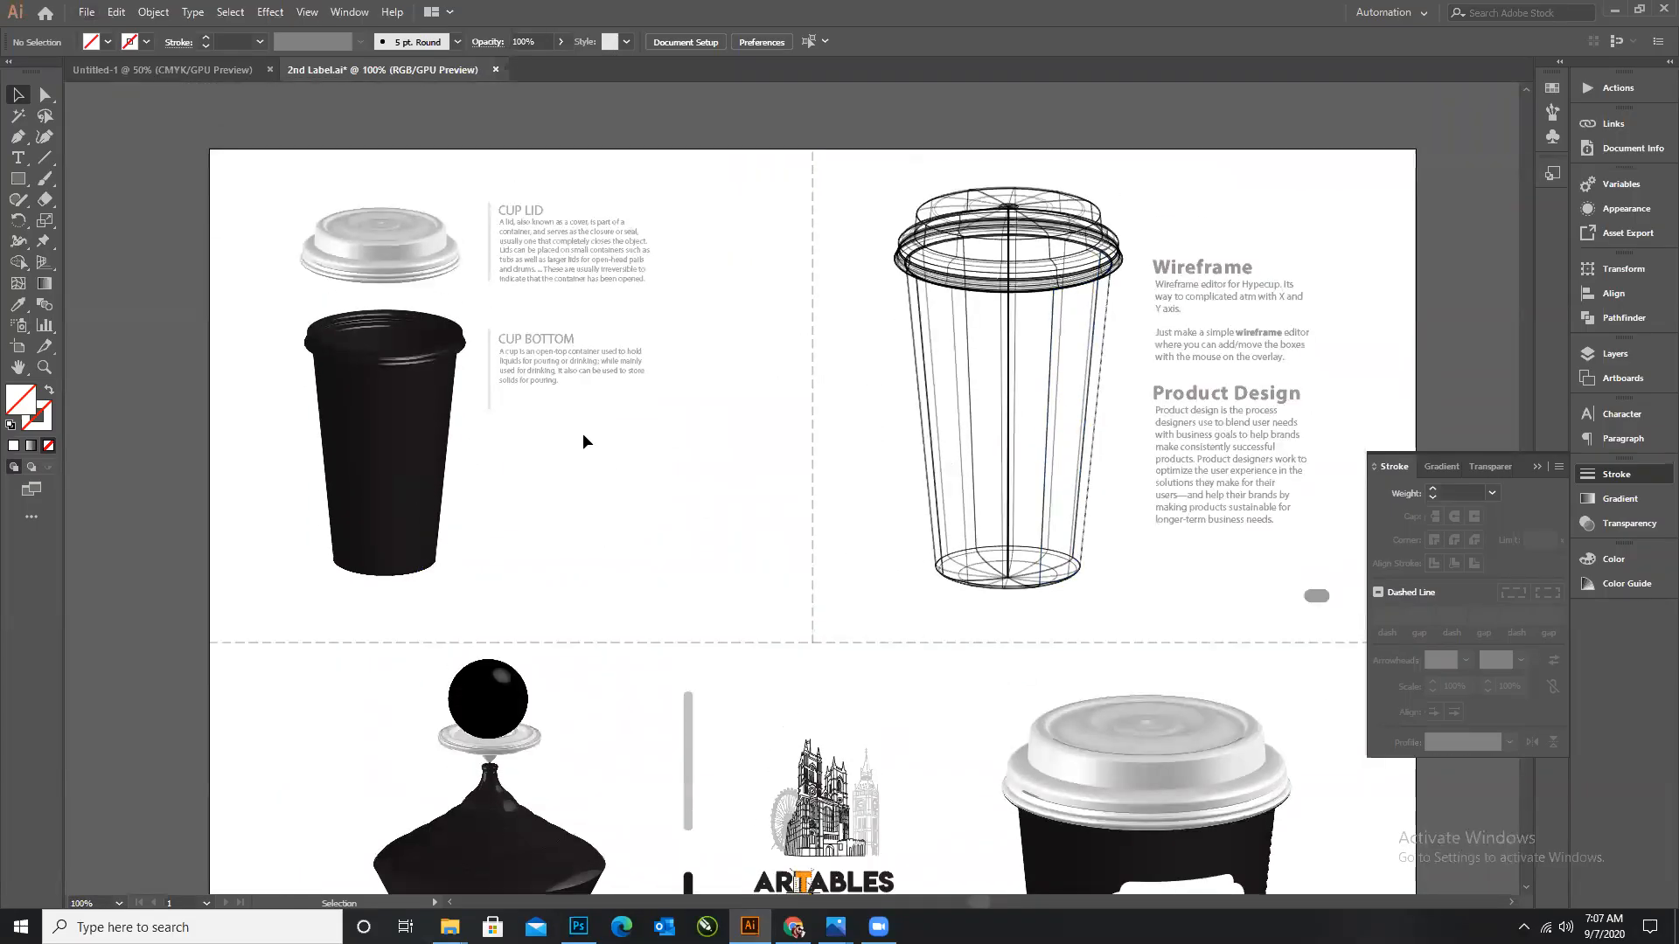
scroll(983, 393, "down", 1)
scroll(979, 394, "up", 2)
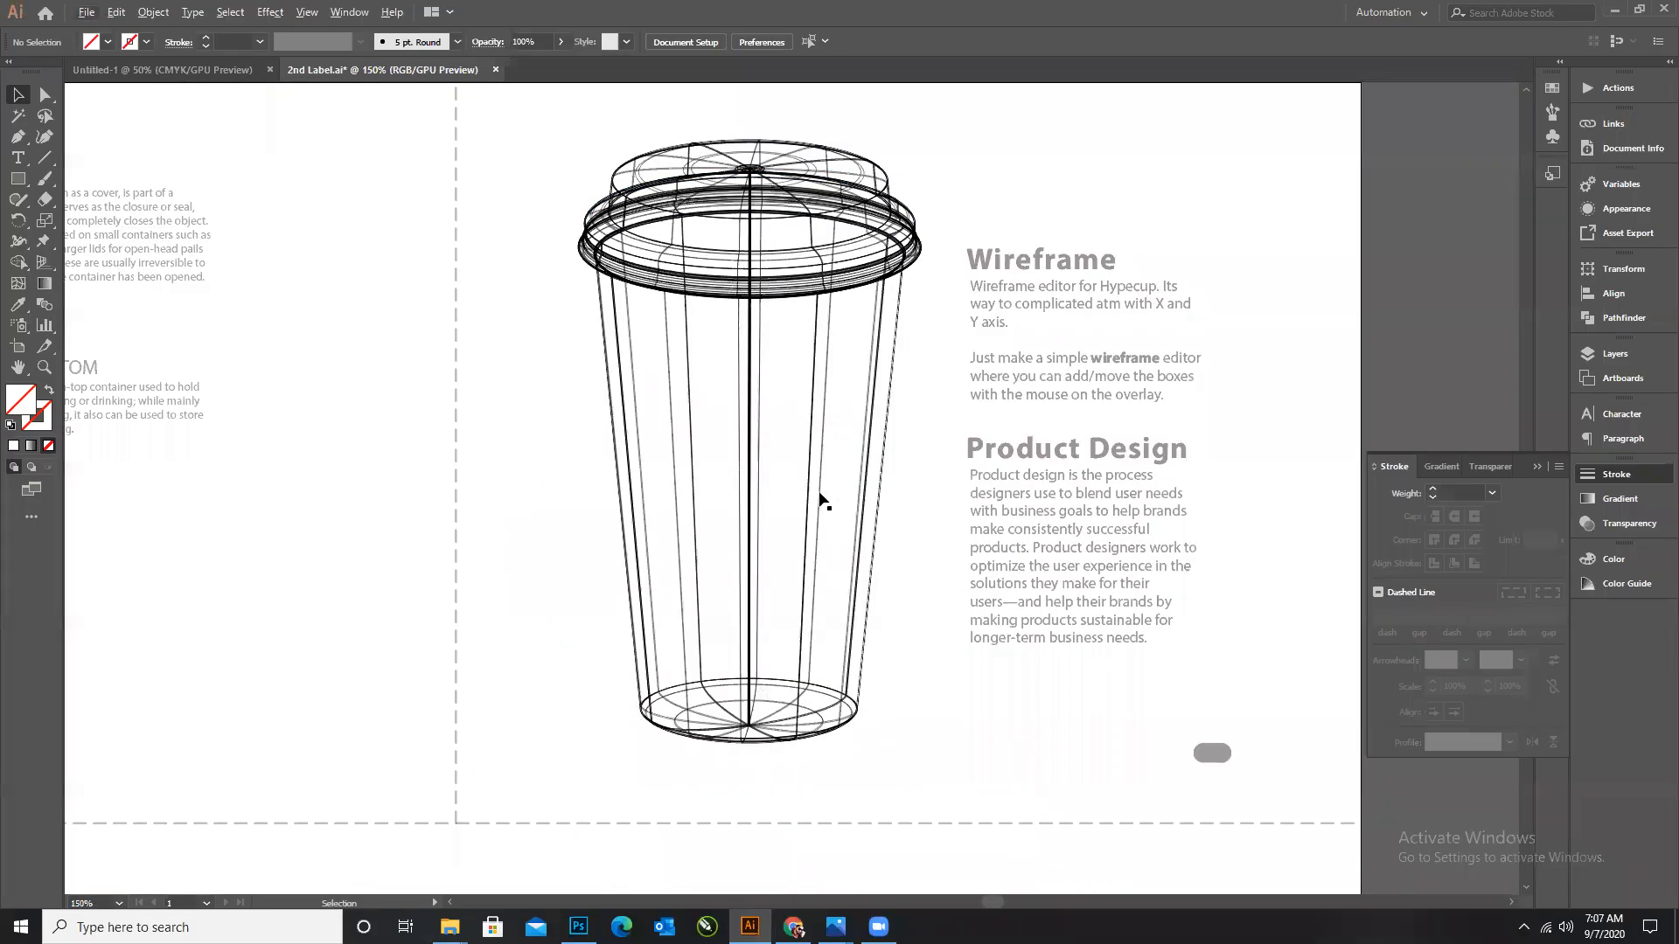
scroll(979, 481, "down", 3)
scroll(1034, 623, "down", 1)
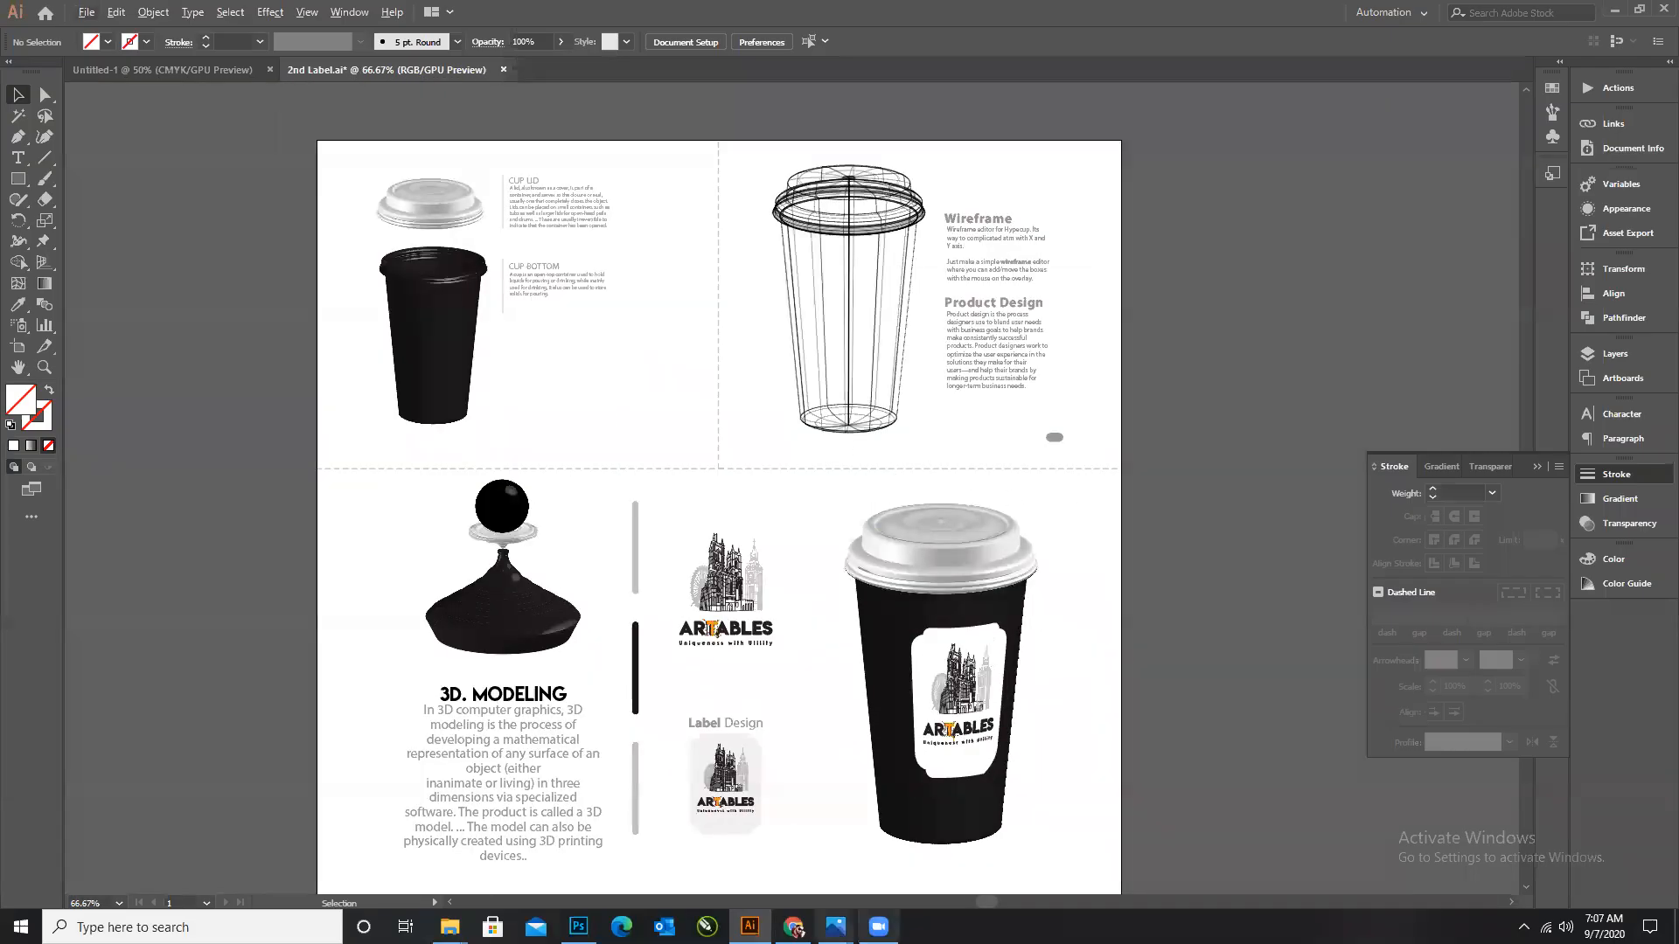
scroll(617, 520, "up", 1)
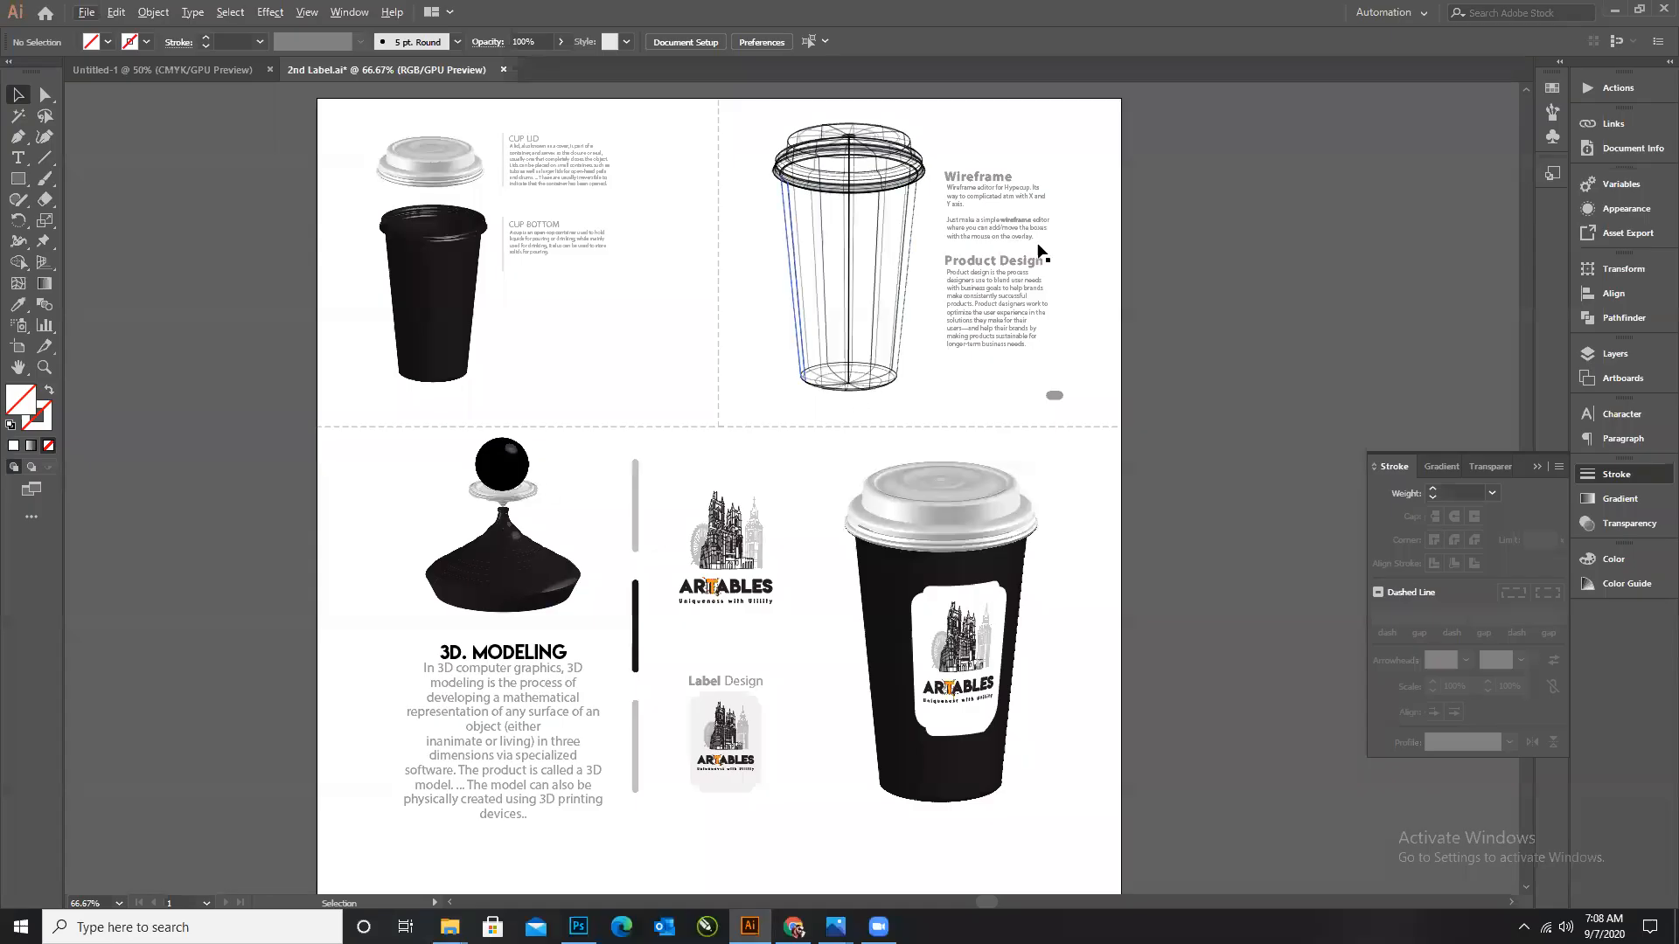
scroll(745, 555, "down", 2)
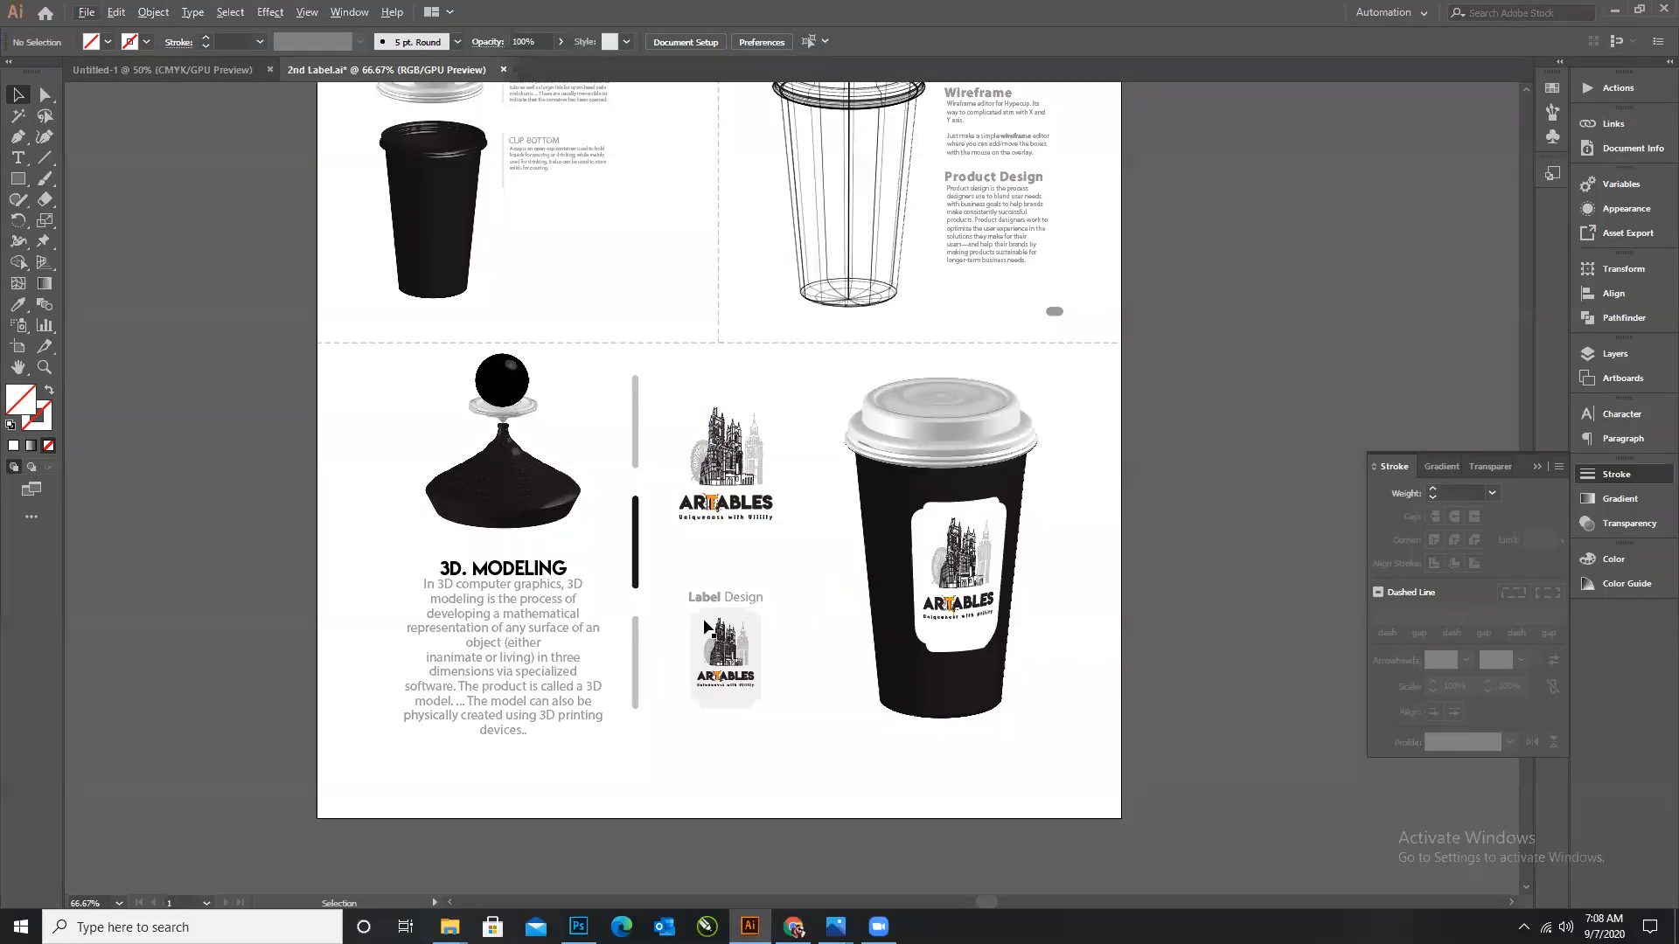
scroll(961, 664, "up", 2)
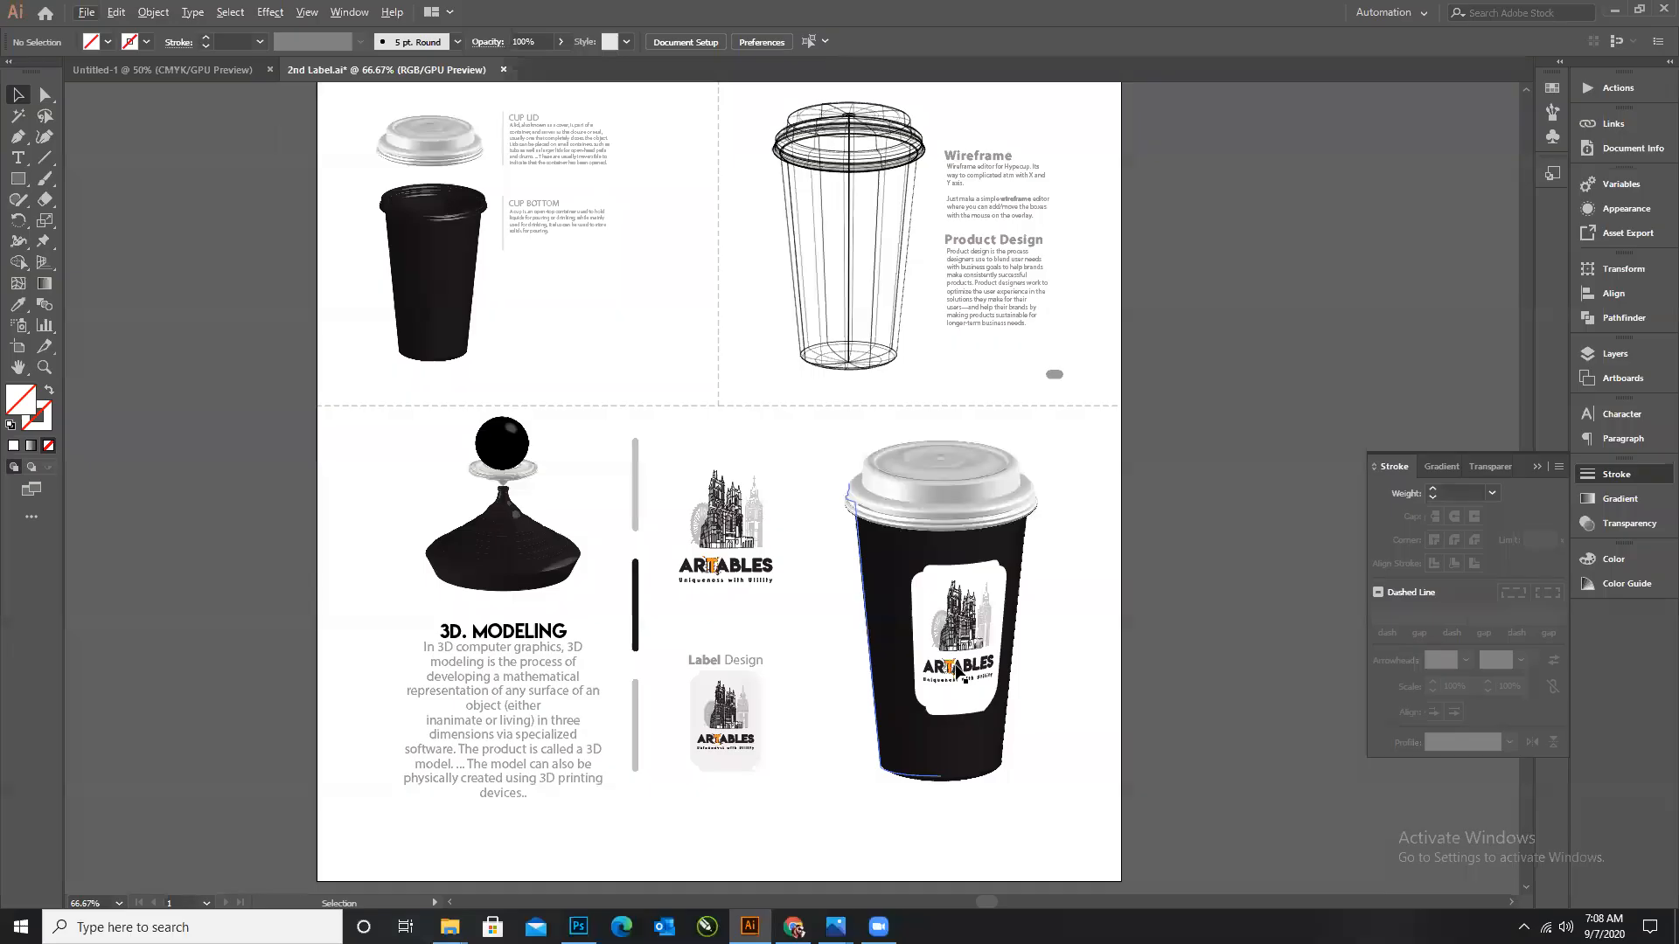
scroll(852, 423, "up", 3)
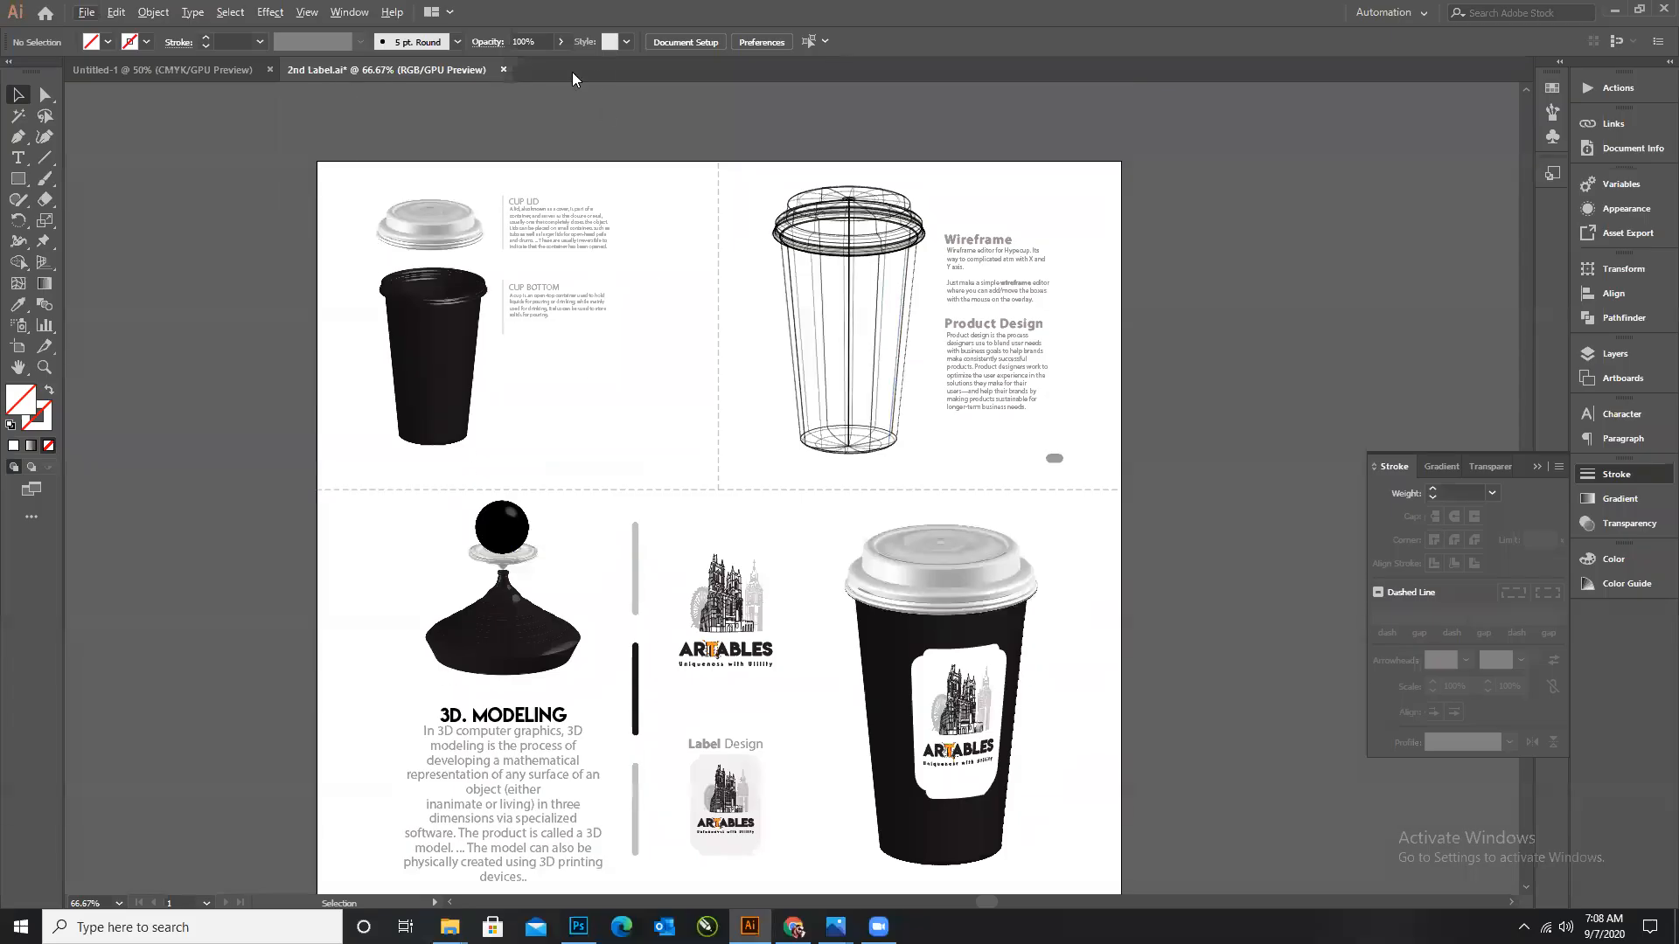
Place the orange two-cup photo from the Class references folder into the blank Untitled-1 document.
left_click(137, 63)
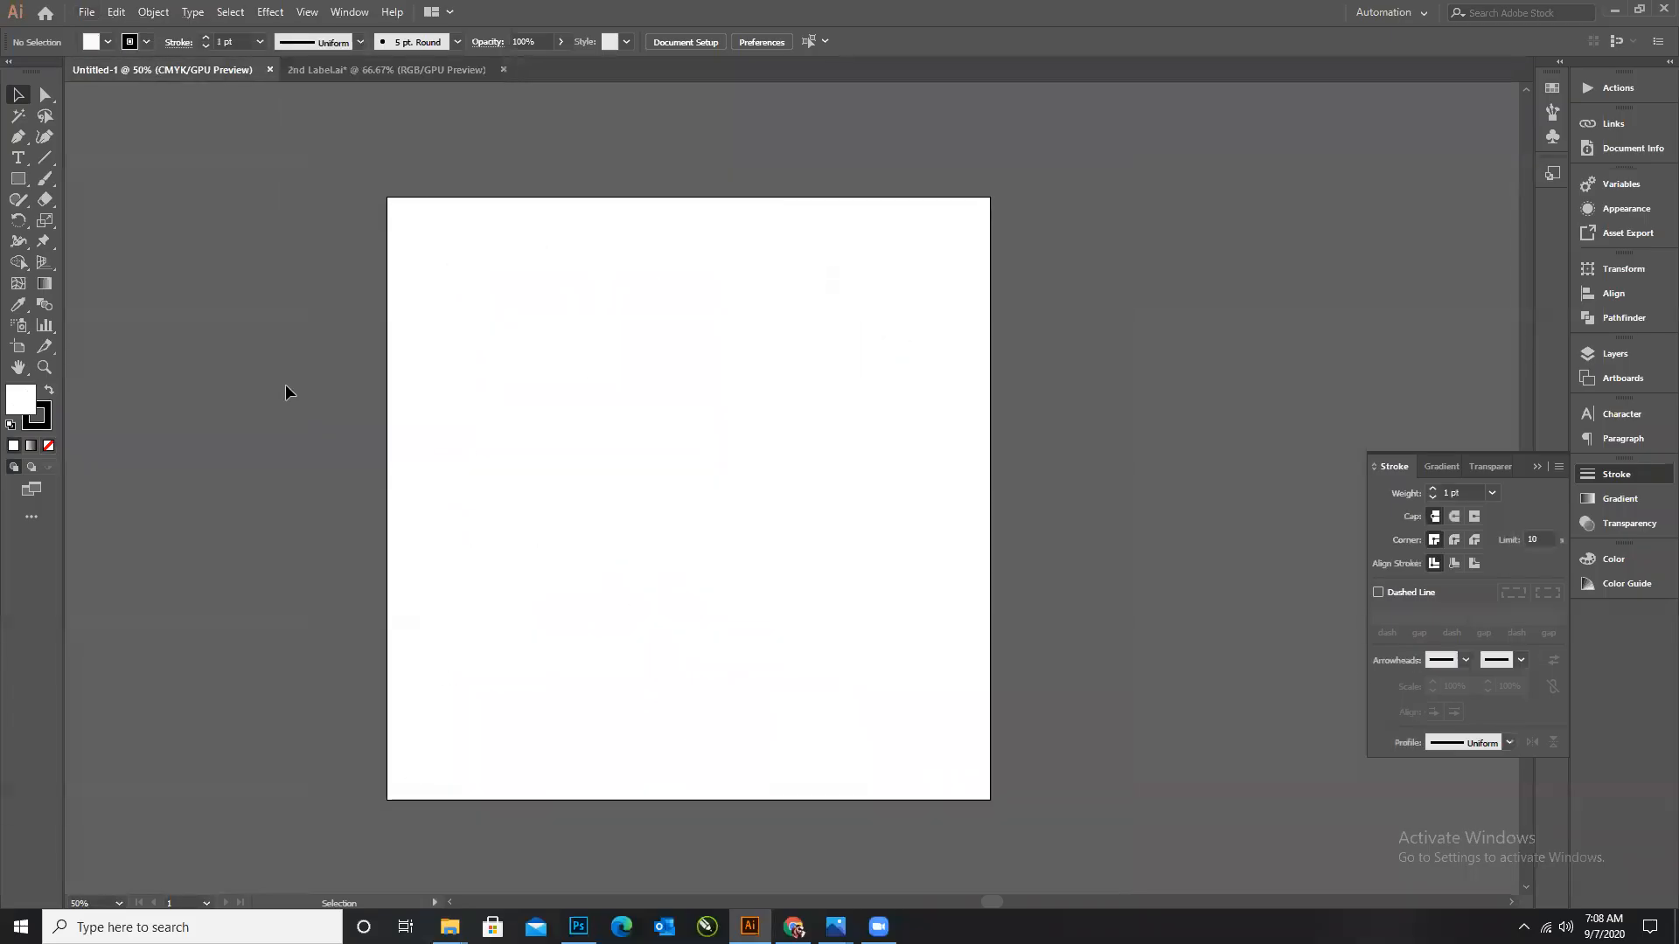
left_click(1614, 10)
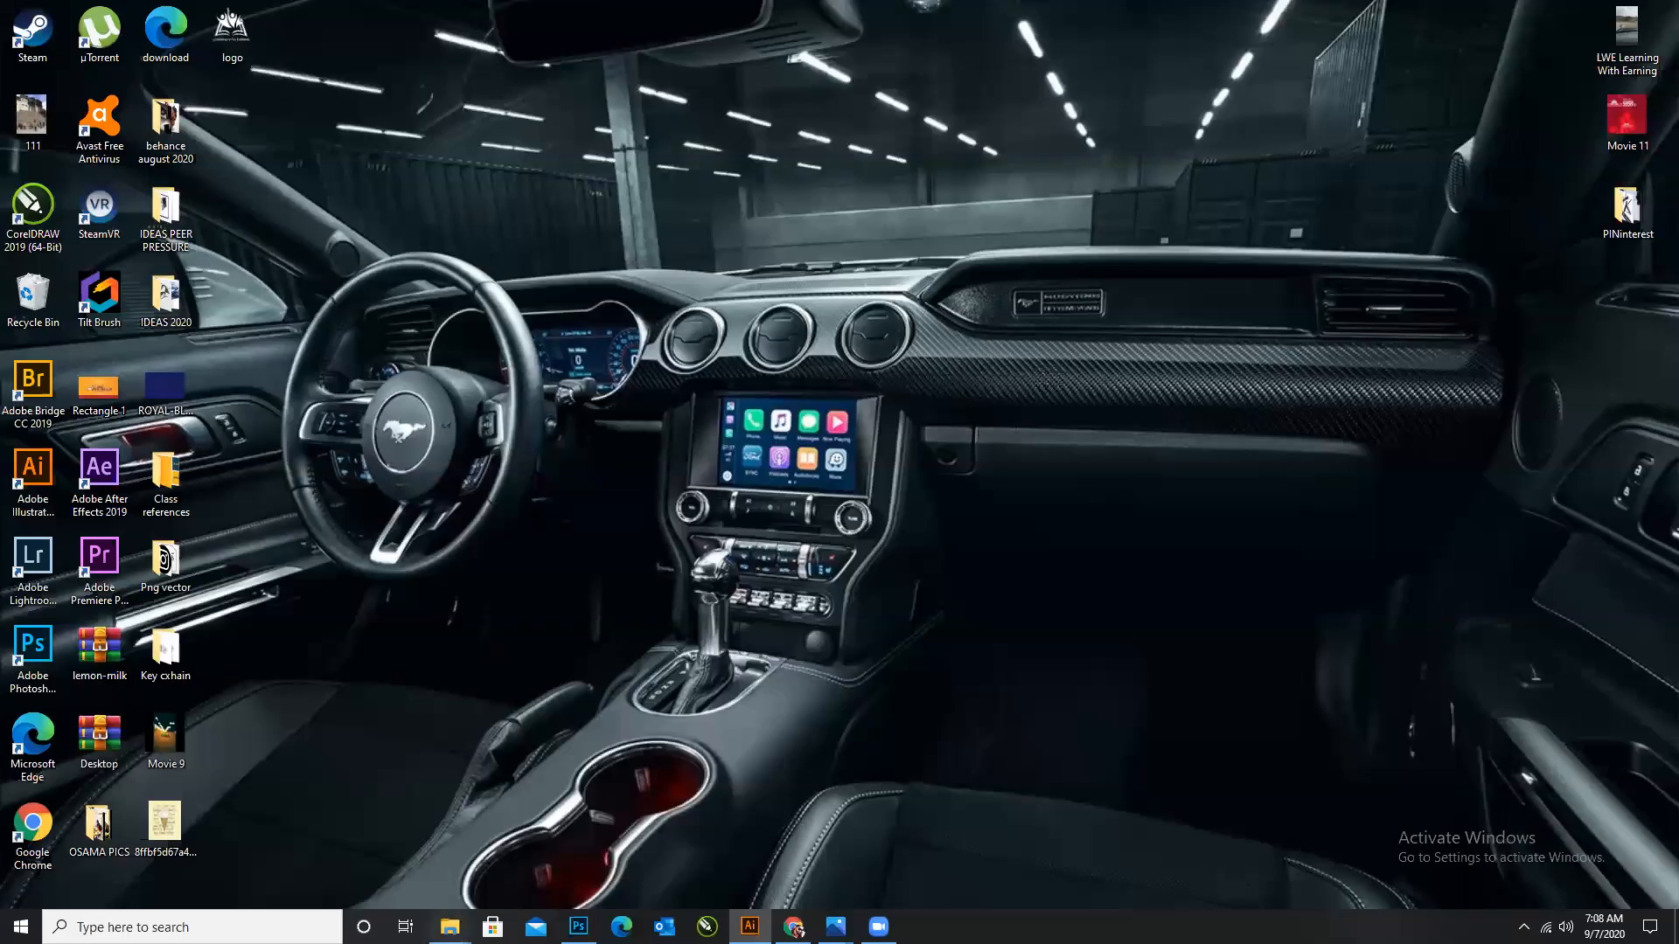
mouse_move(449, 927)
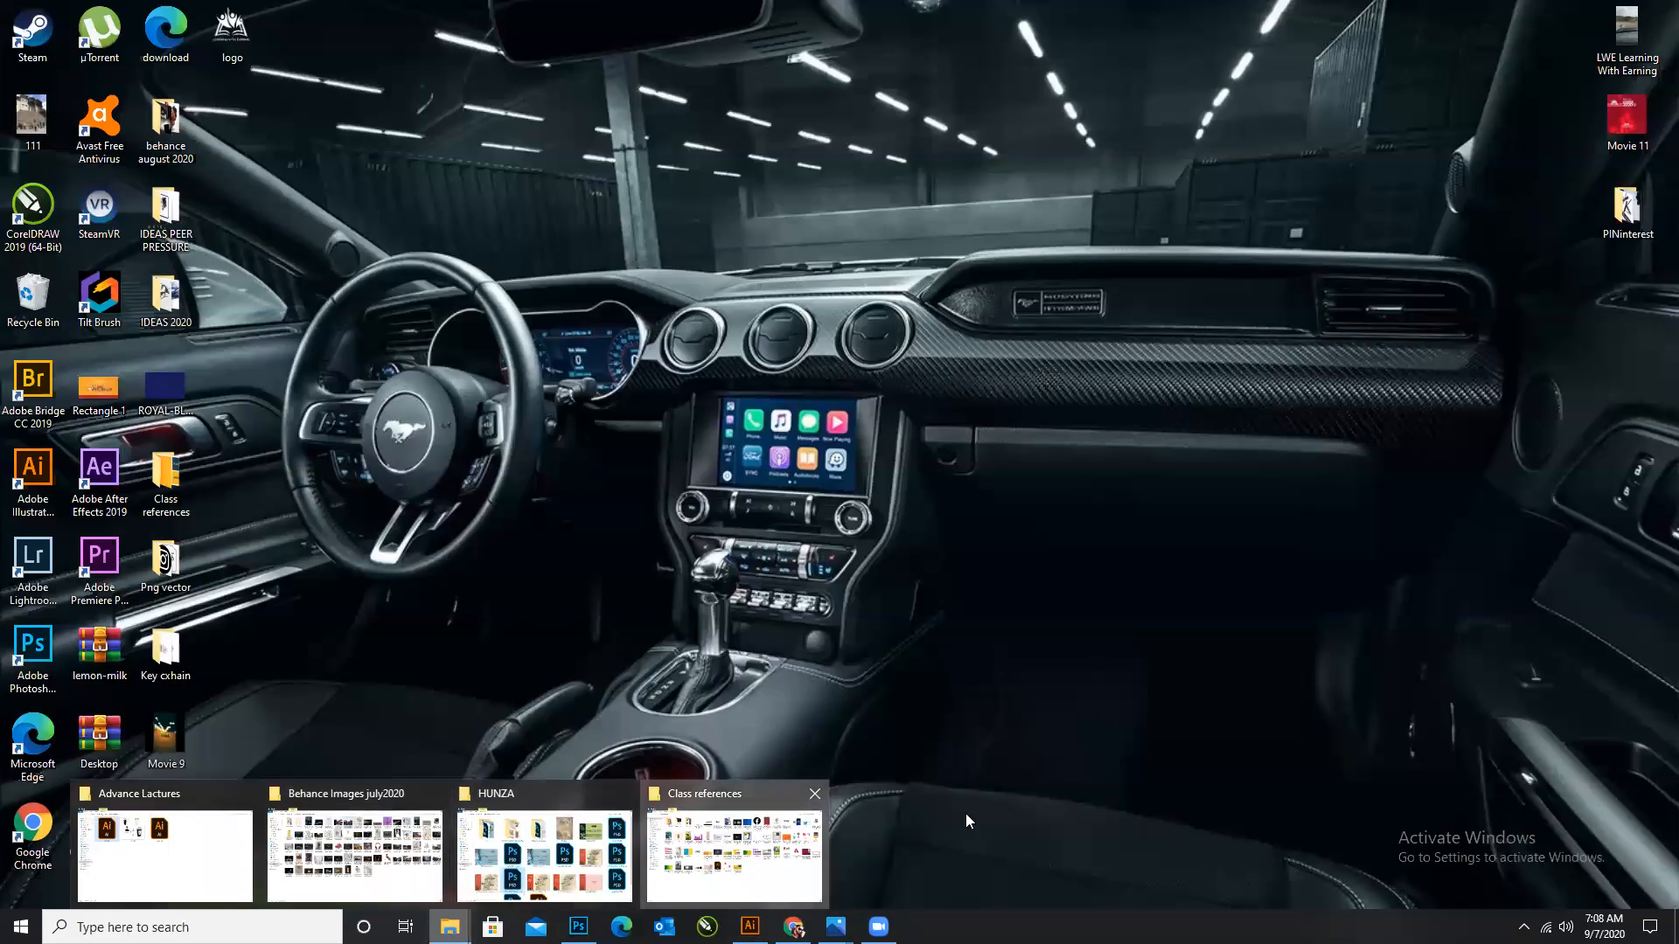
left_click(734, 852)
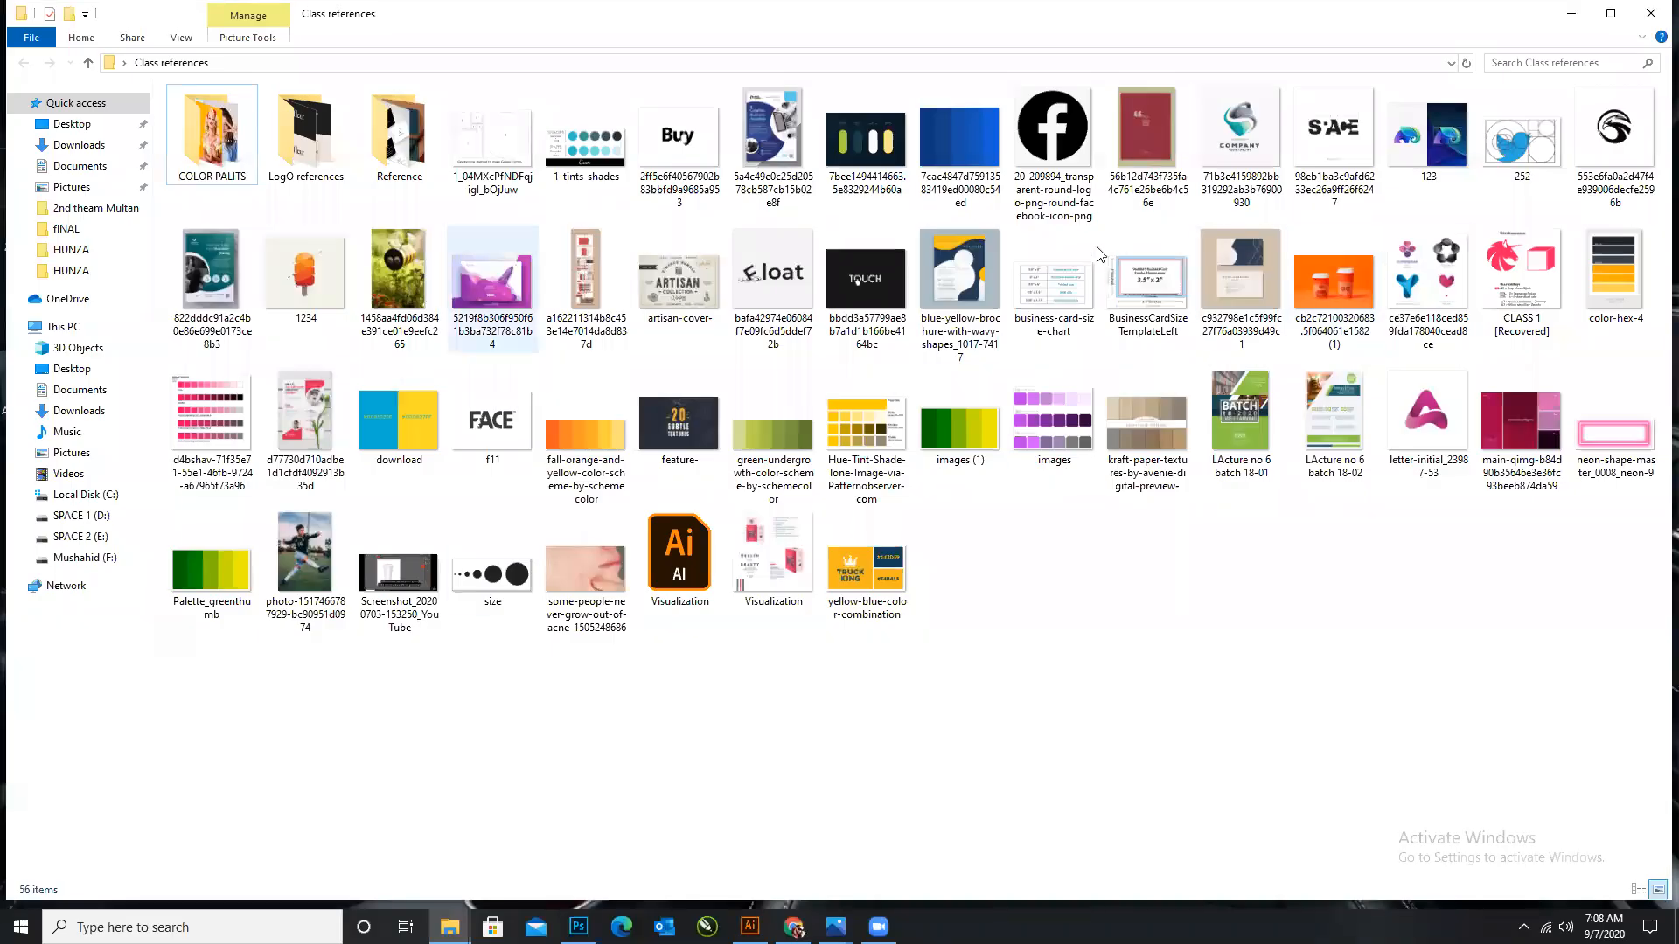
left_click(1322, 296)
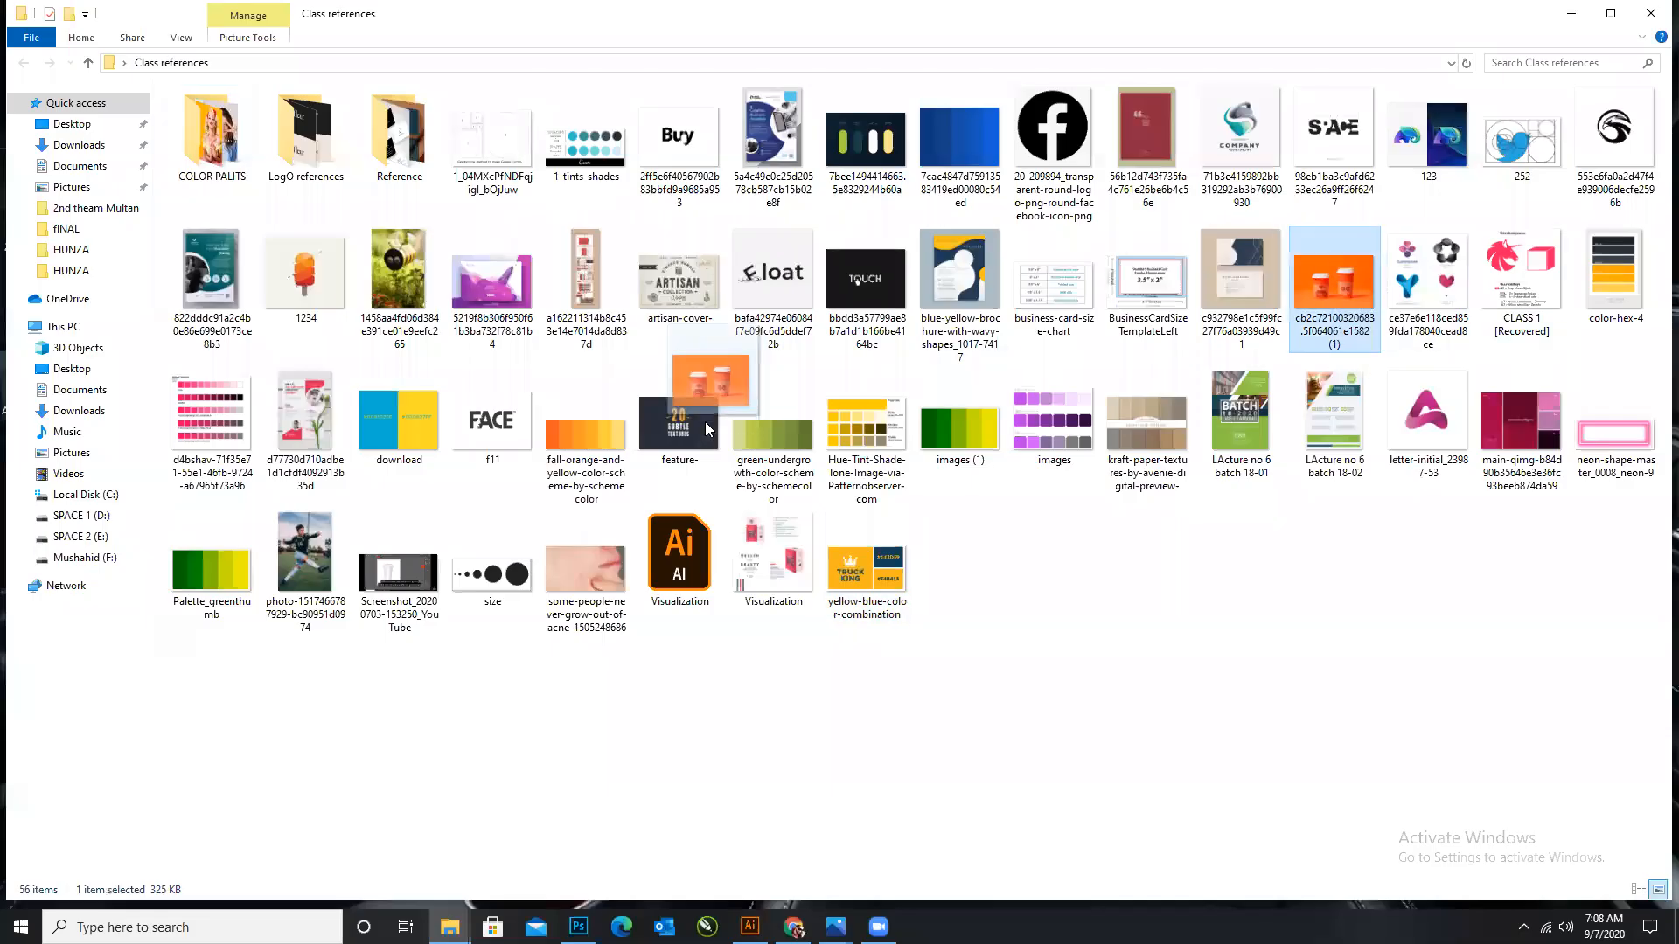
left_click_drag(874, 883, 658, 406)
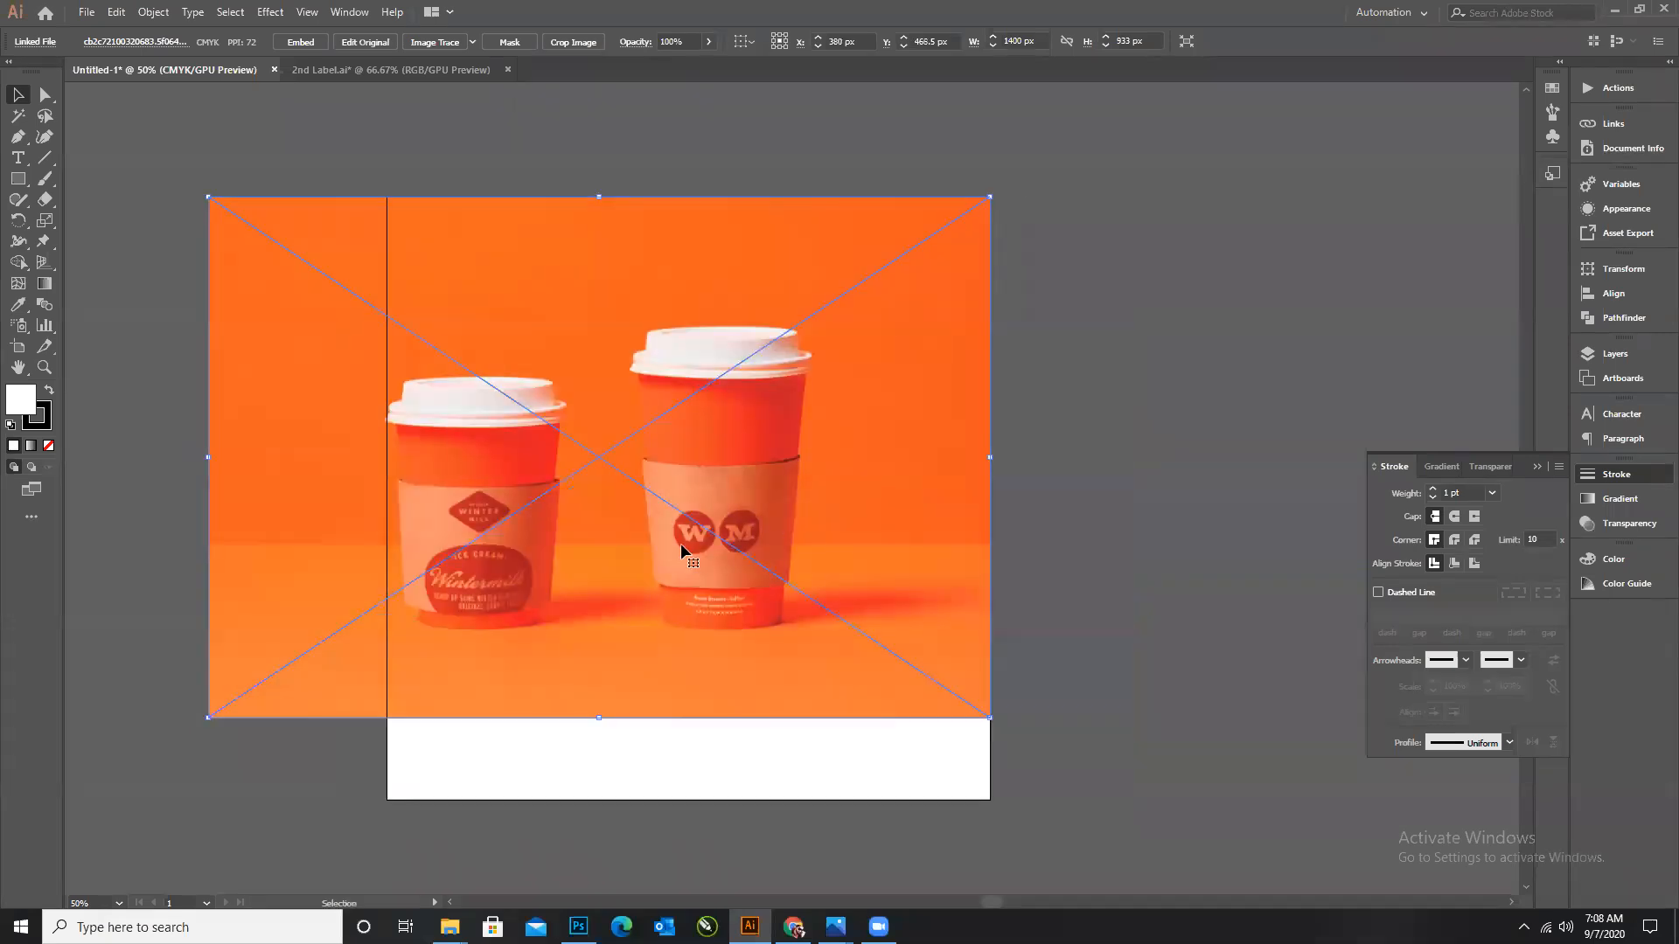
Move the placed cup photo slightly down the artboard, to a Y position of about 510 px, and deselect it.
scroll(773, 504, "up", 1)
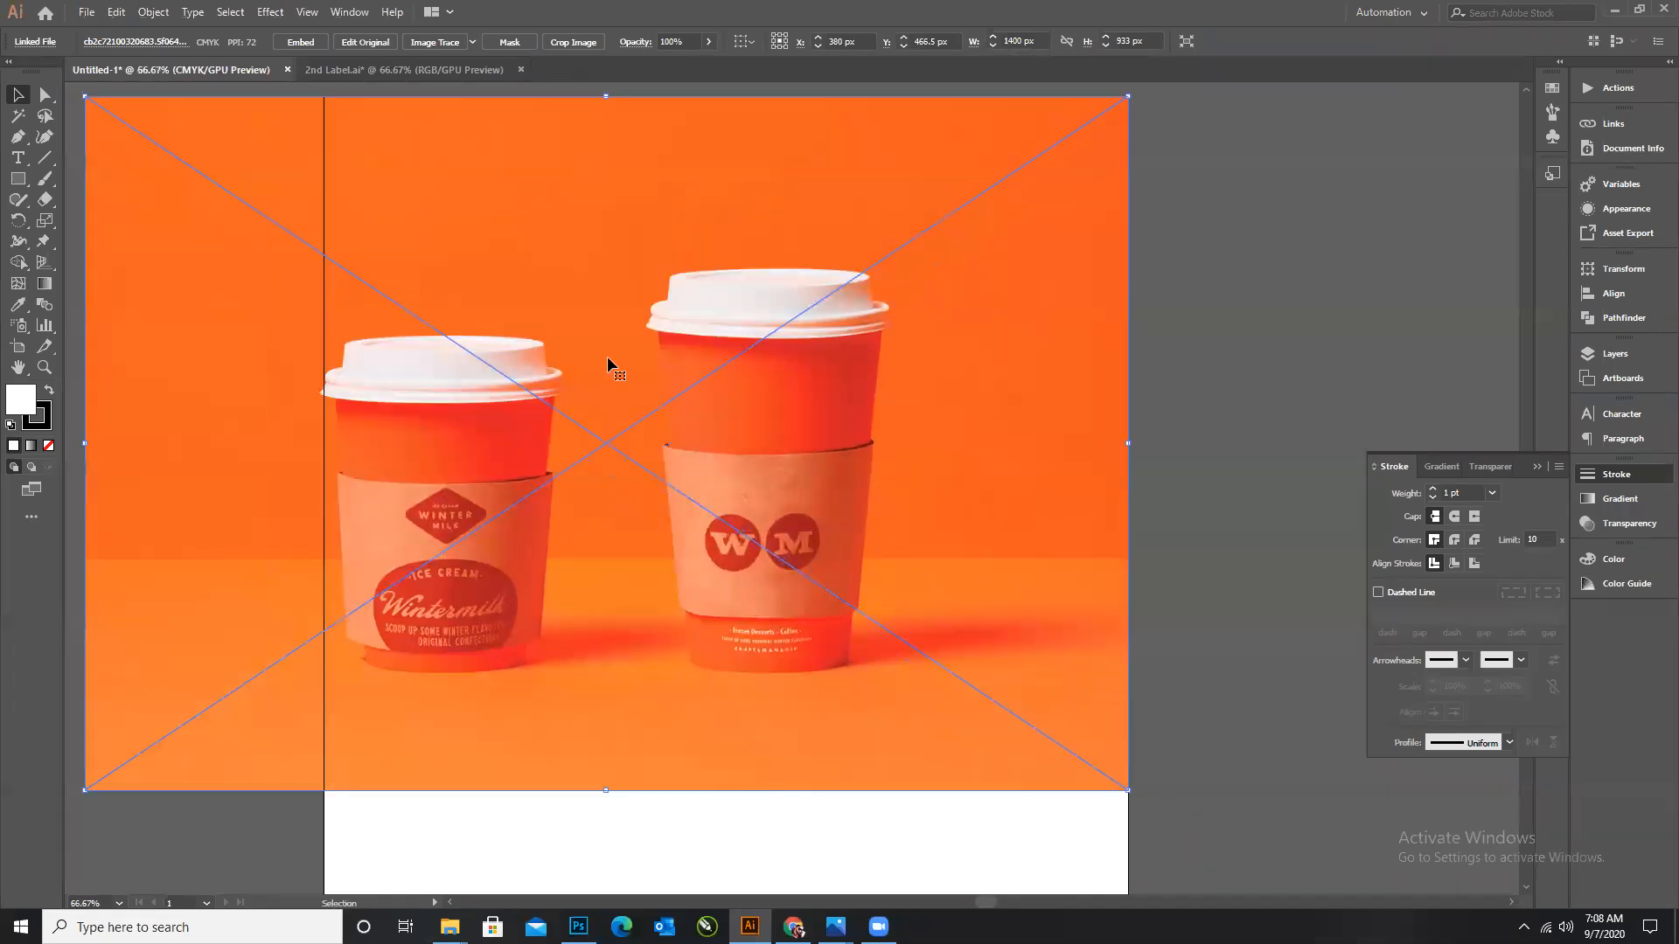
scroll(969, 582, "down", 1)
left_click_drag(883, 497, 885, 529)
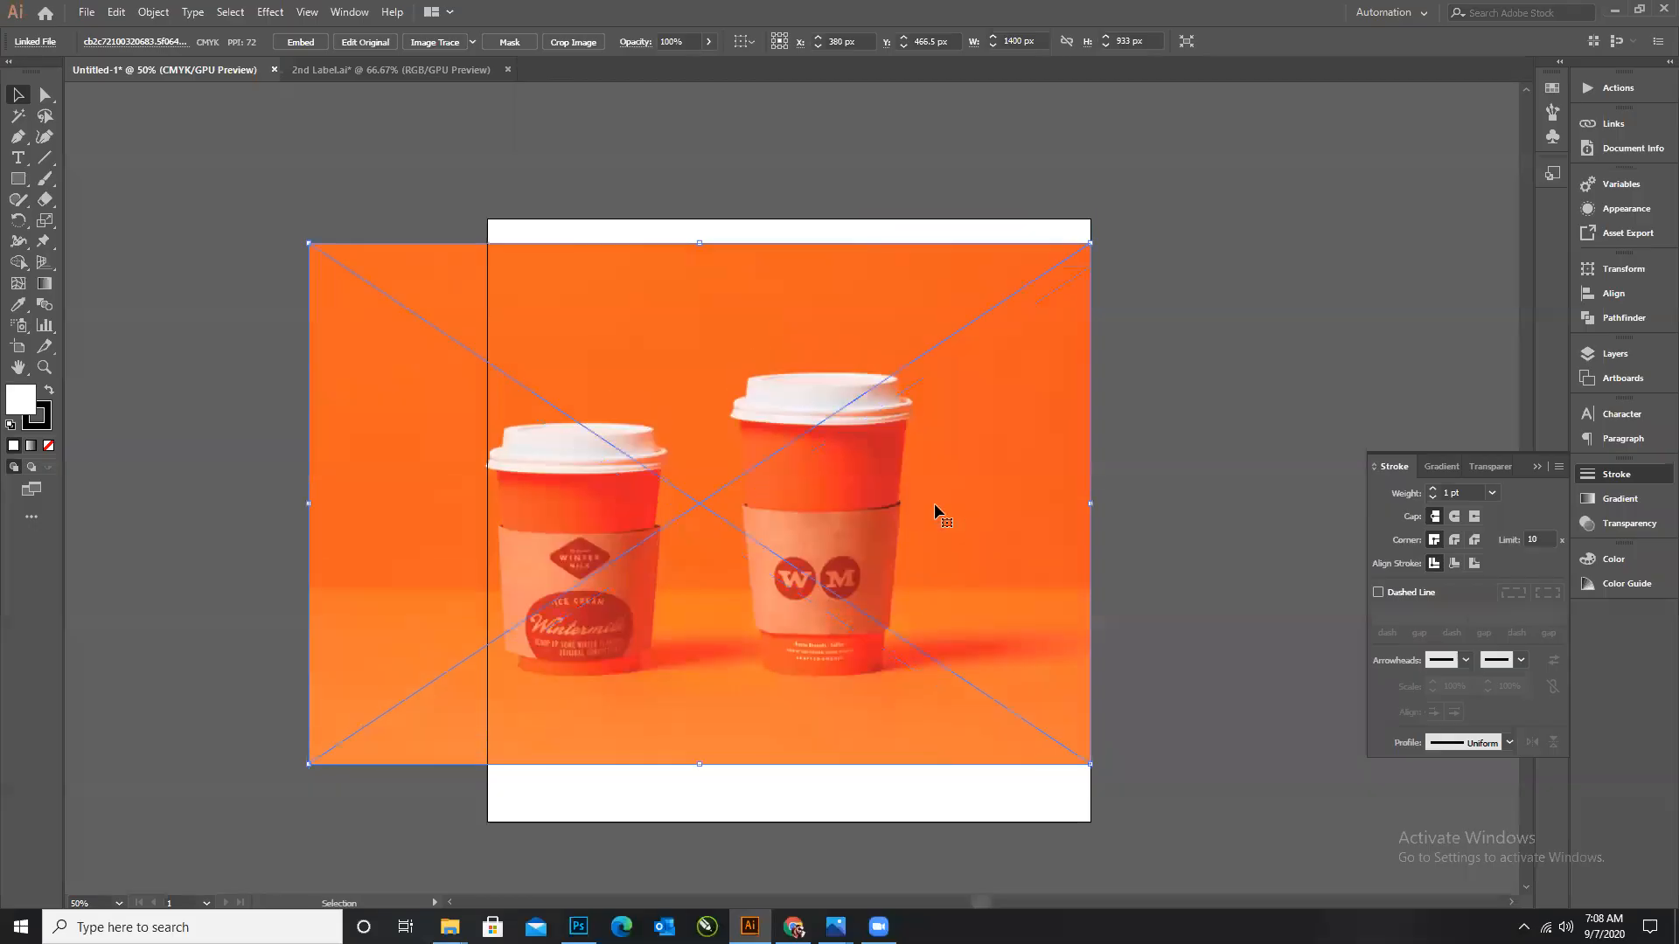
scroll(918, 502, "up", 1)
left_click(1206, 485)
left_click(798, 520)
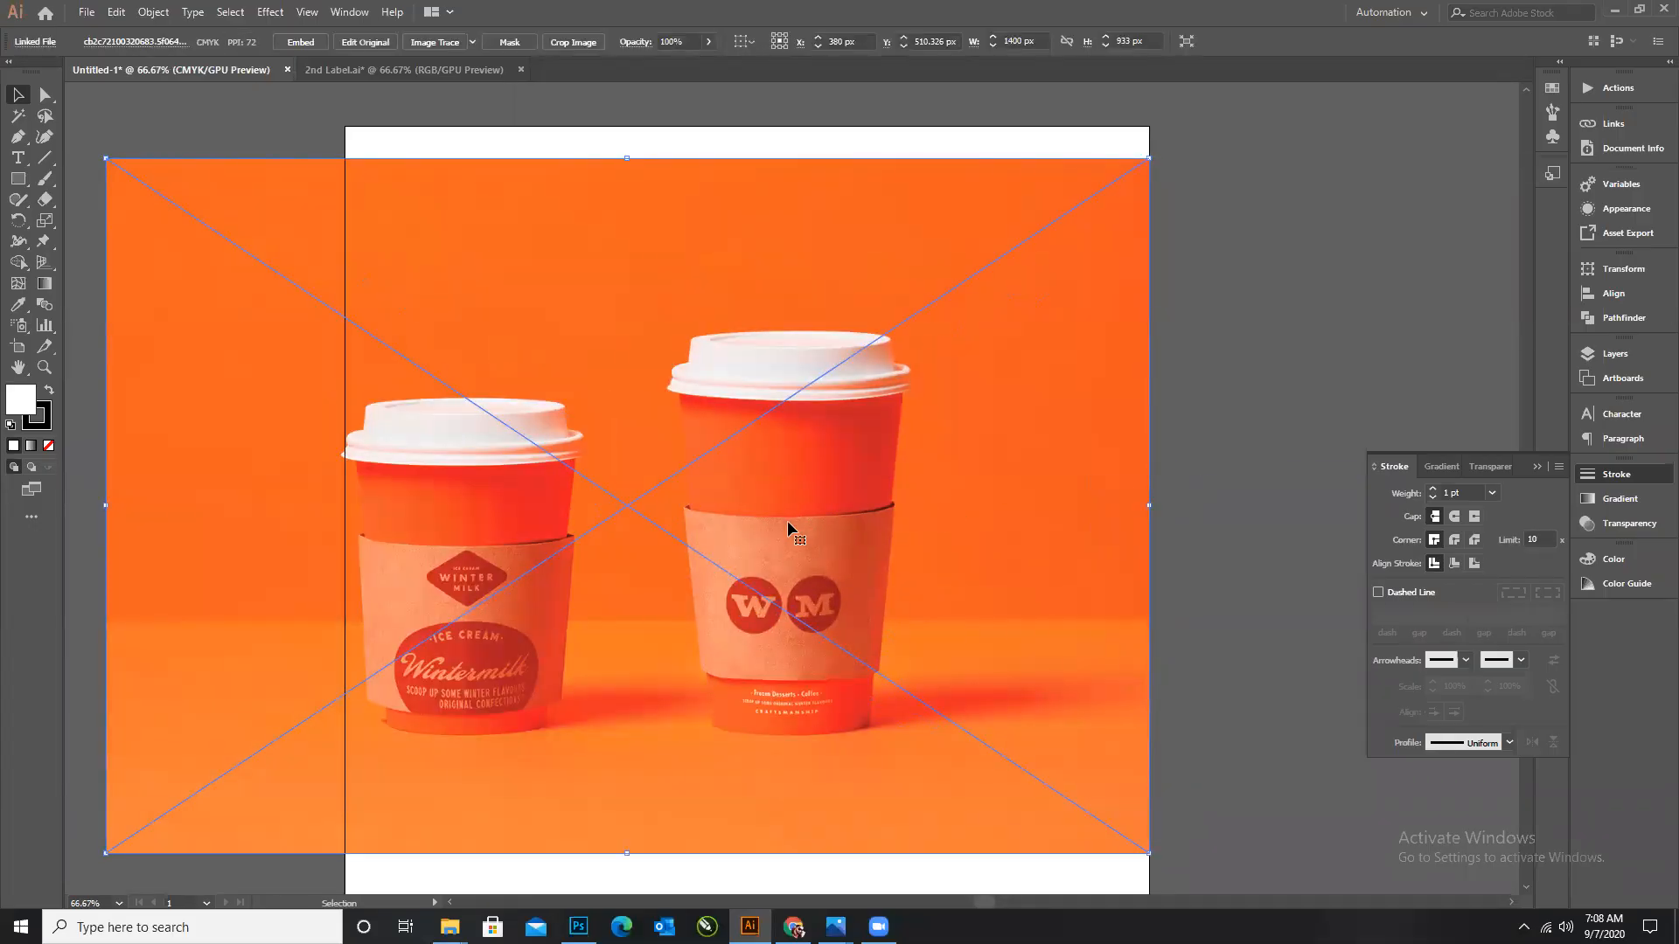
key("a")
key("ctrl+shift+a")
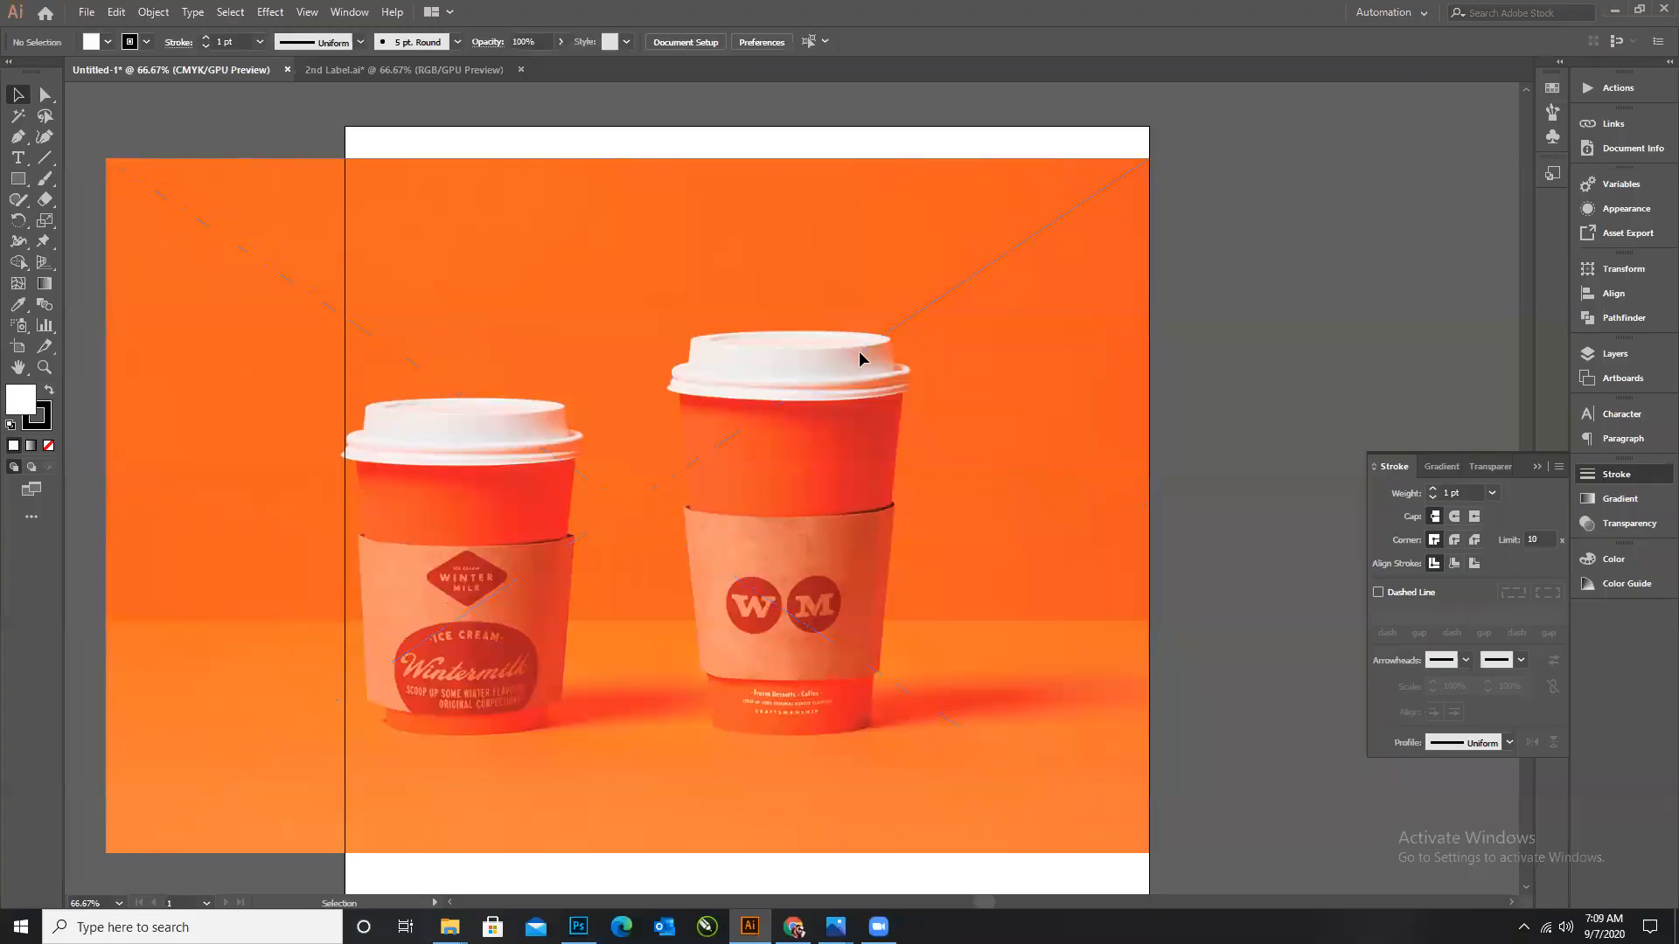
Set the fill to none and activate the Pen tool for tracing the taller cup.
scroll(805, 334, "up", 2)
scroll(745, 378, "down", 1)
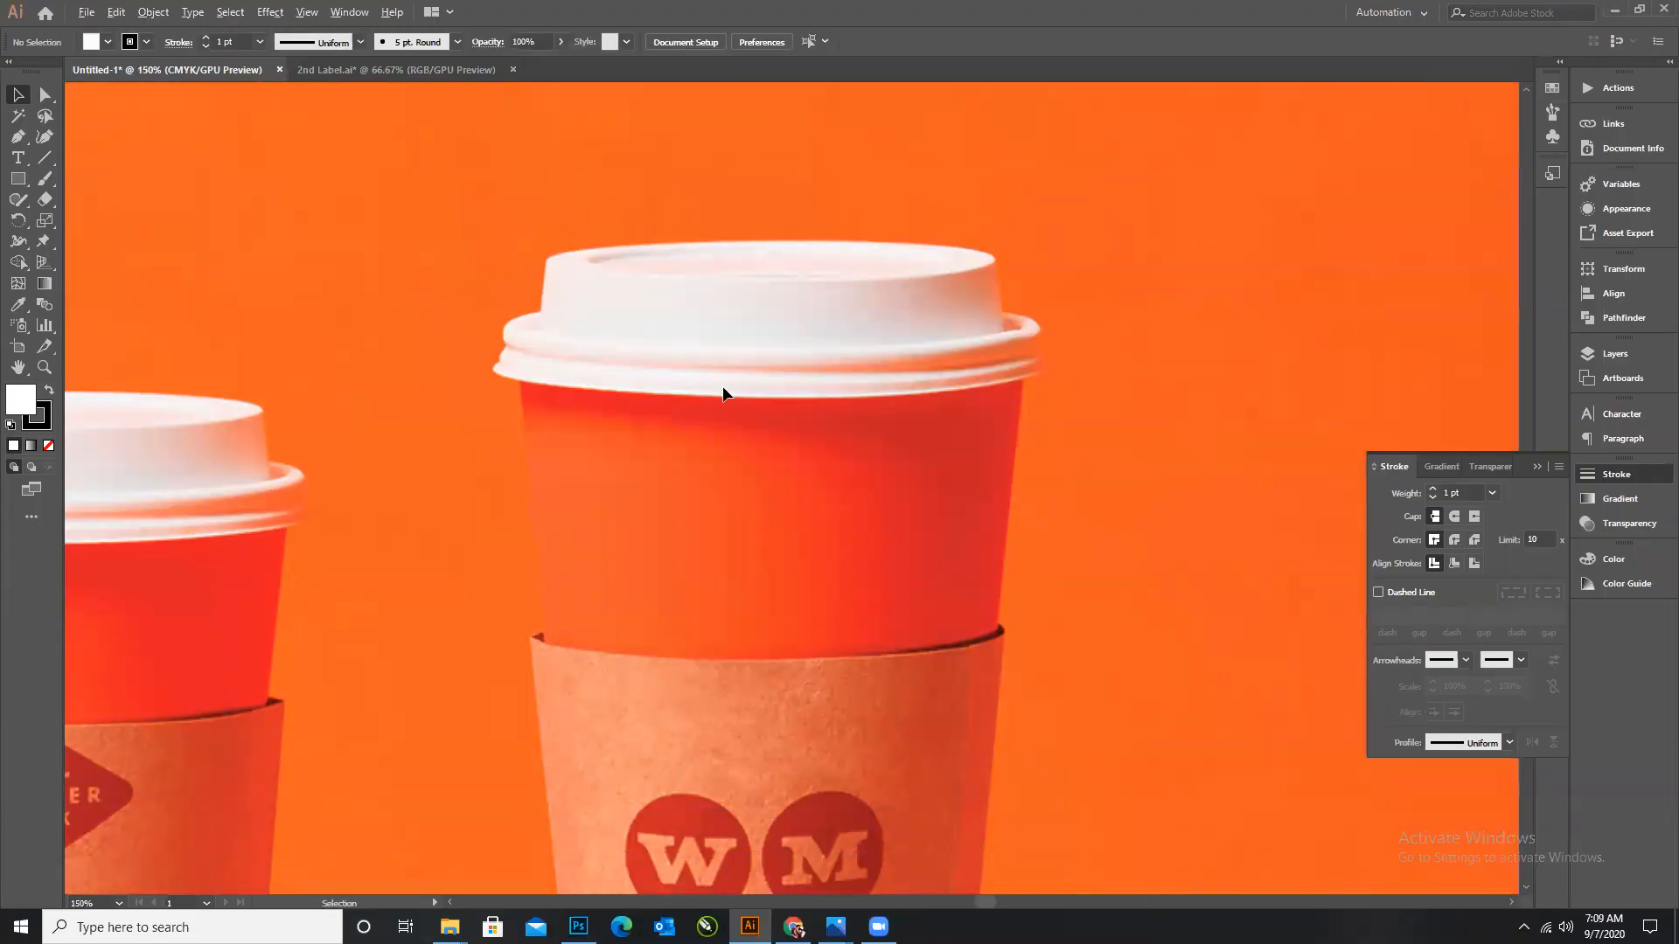
scroll(724, 388, "down", 2)
scroll(735, 394, "up", 1)
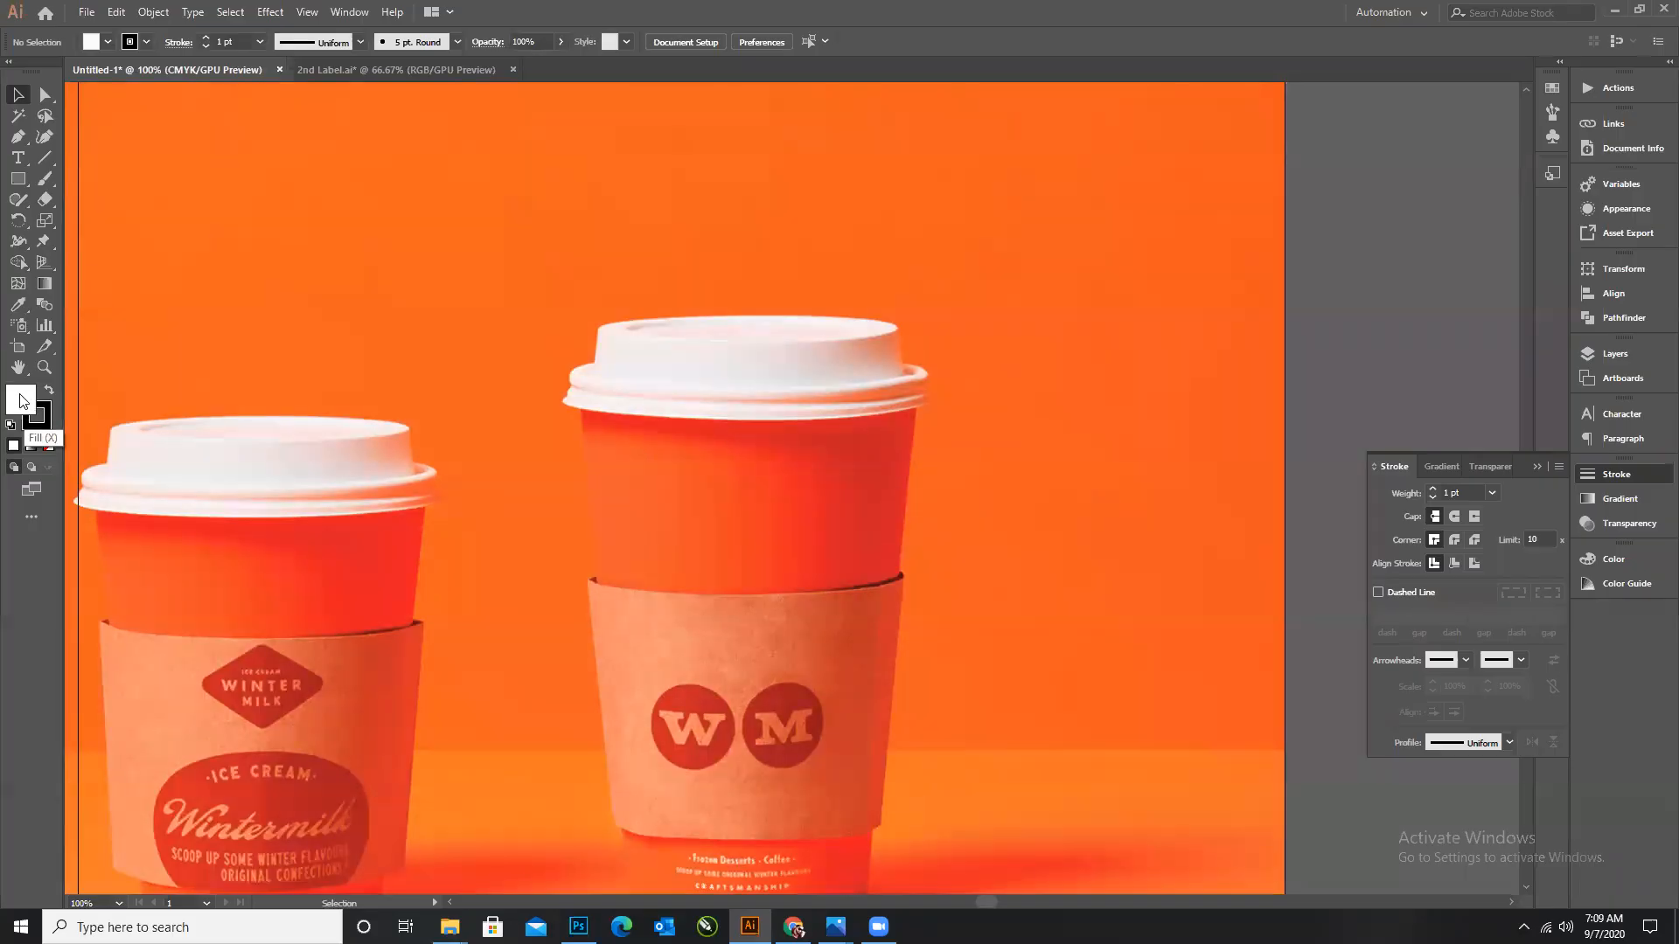
left_click(48, 447)
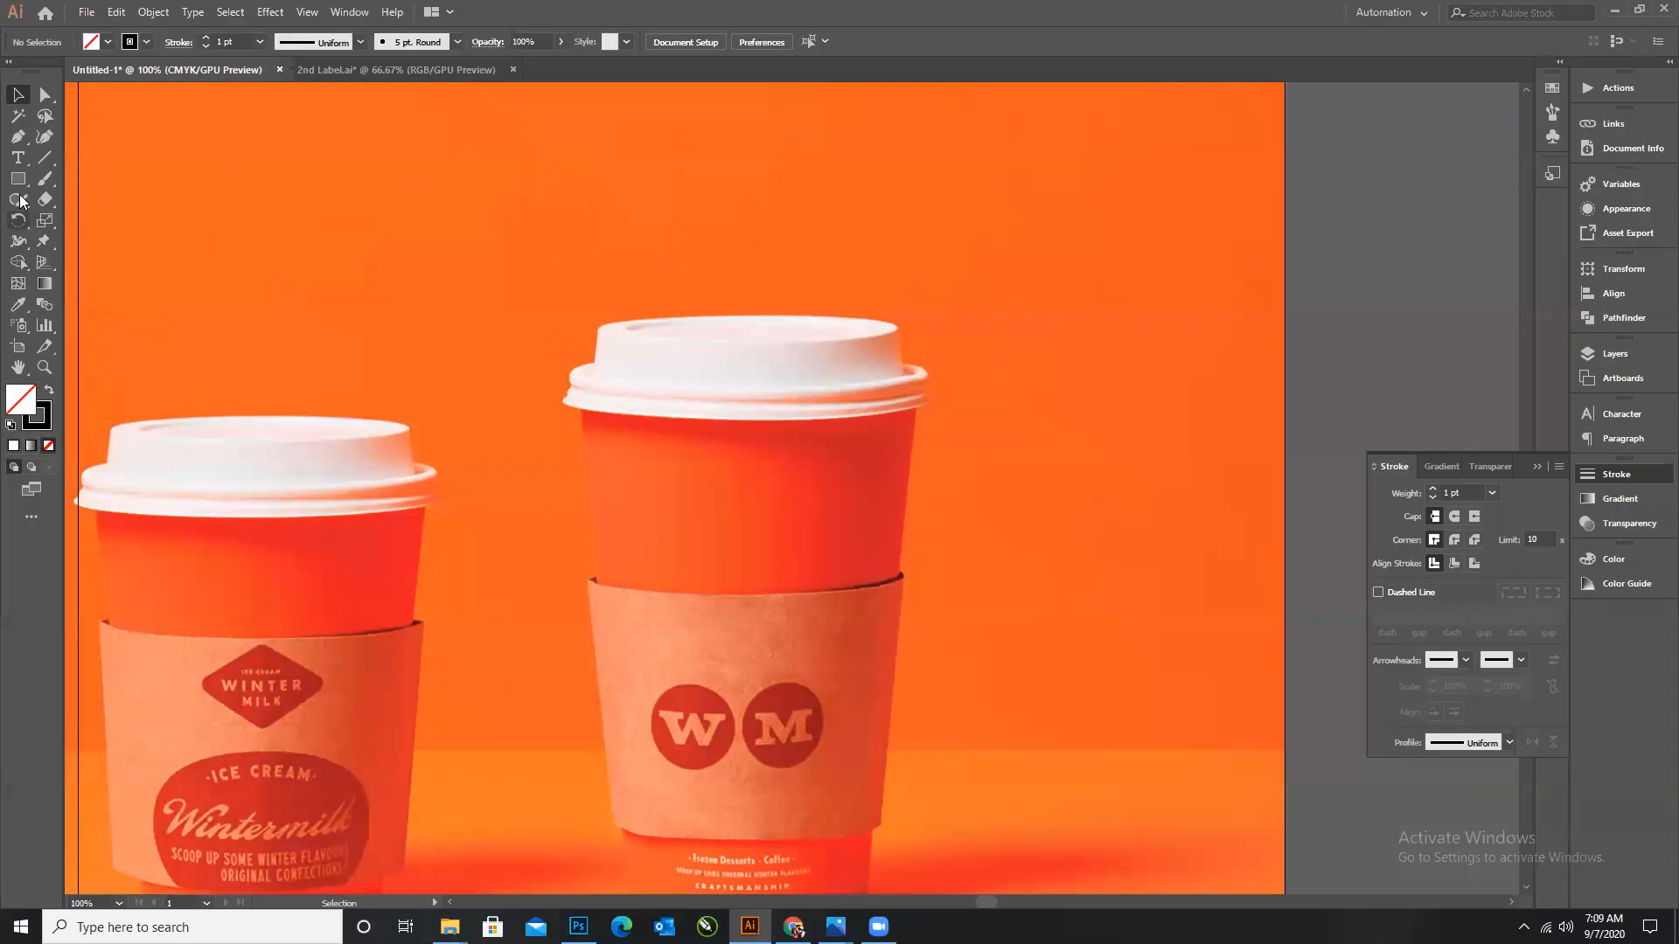
left_click(17, 142)
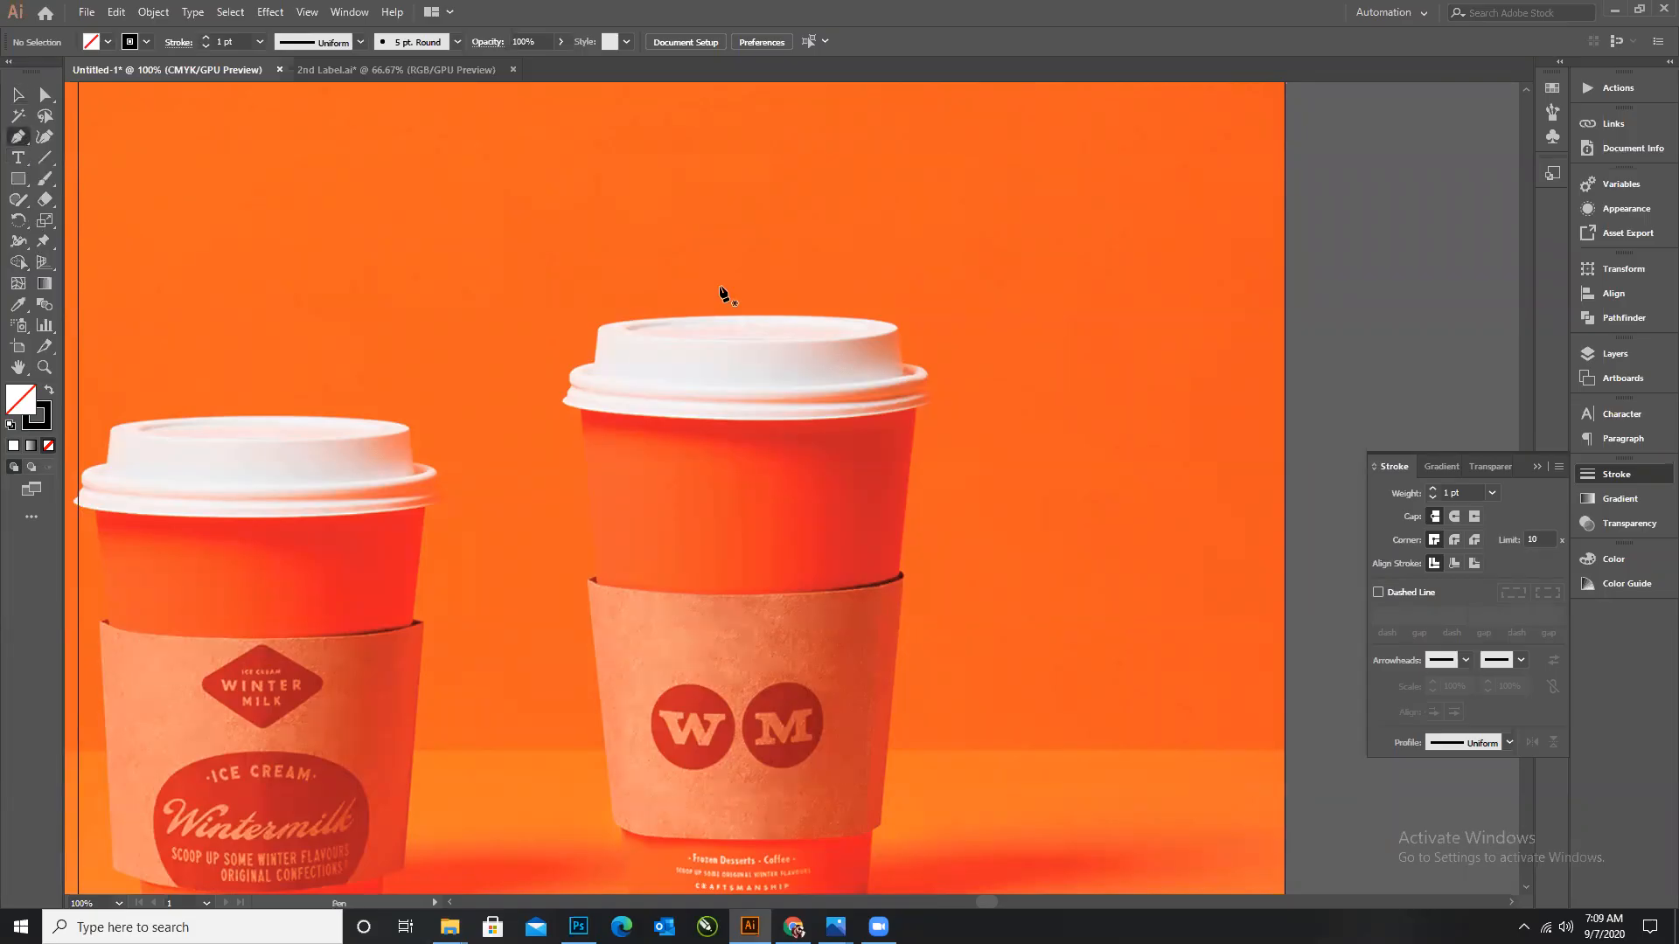
scroll(711, 338, "up", 3)
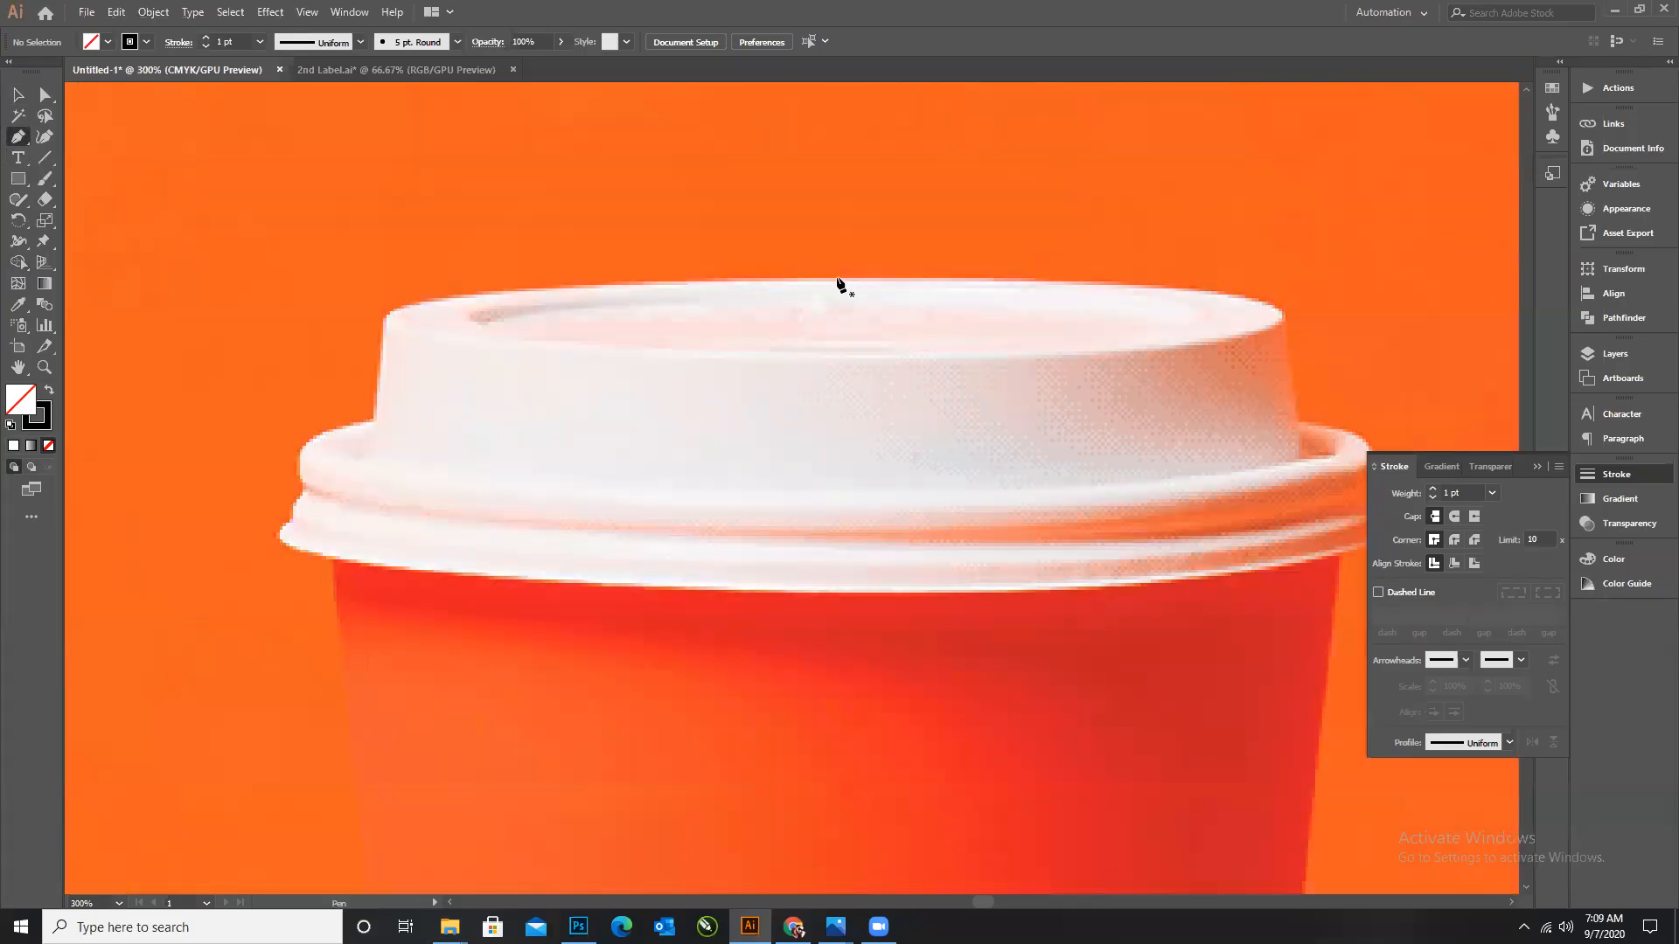
scroll(838, 282, "down", 1)
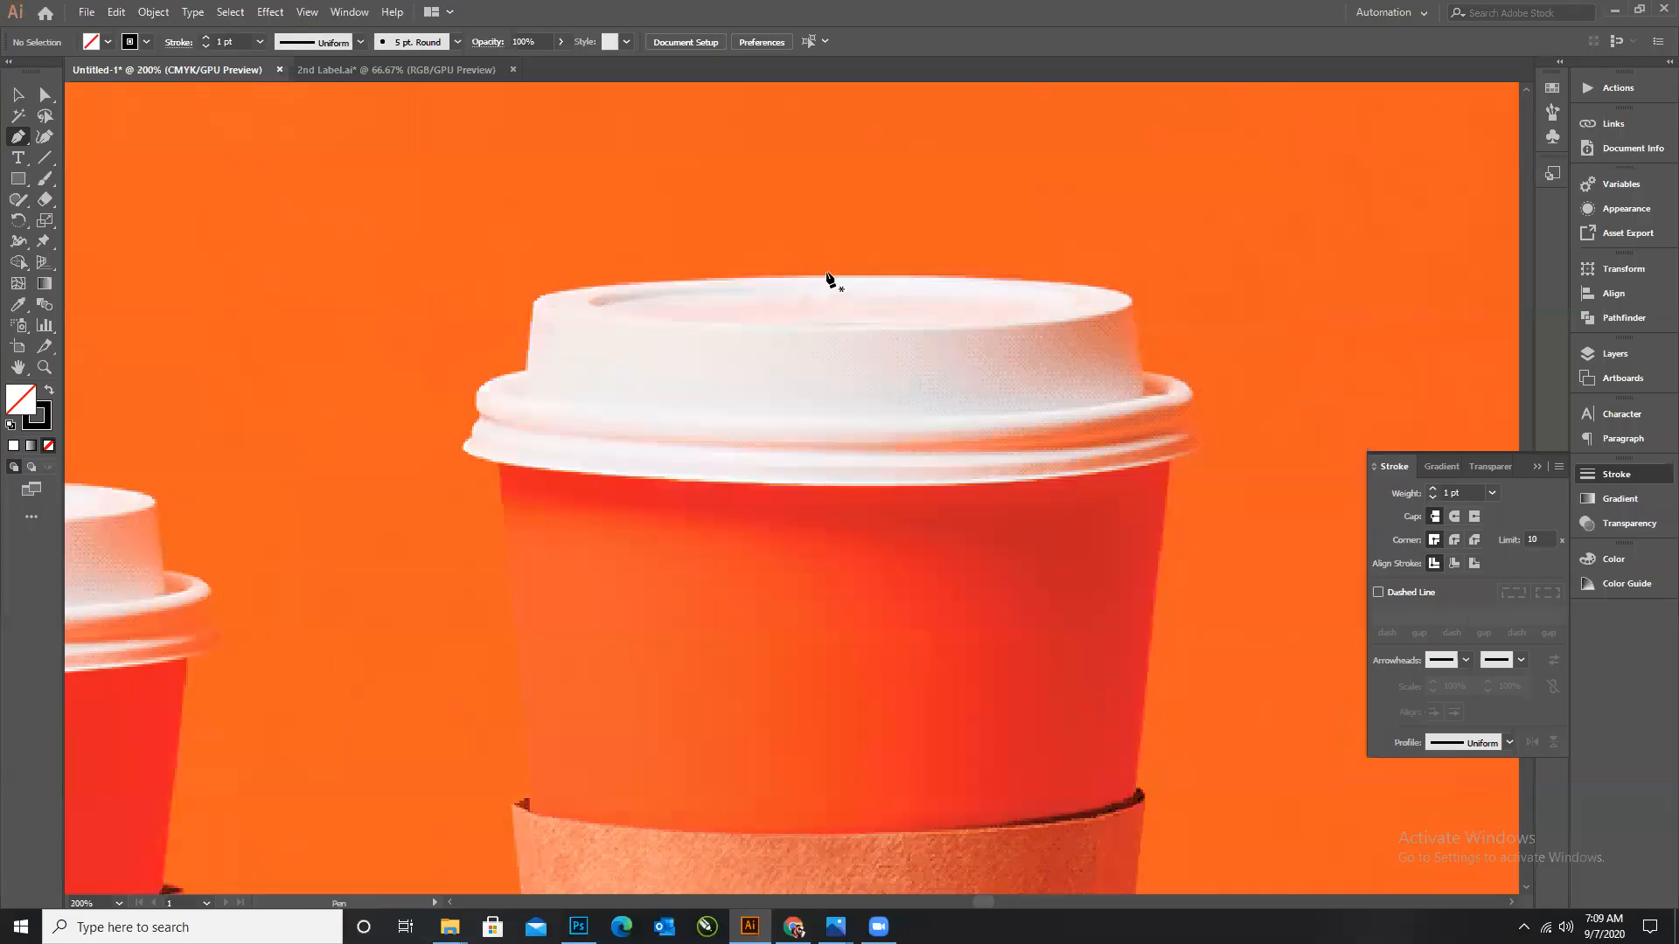
scroll(835, 264, "up", 1)
mouse_move(837, 253)
left_mouse_down()
mouse_move(694, 393)
mouse_move(826, 261)
left_mouse_up()
key("ctrl+z")
scroll(612, 380, "down", 2)
scroll(131, 384, "down", 1)
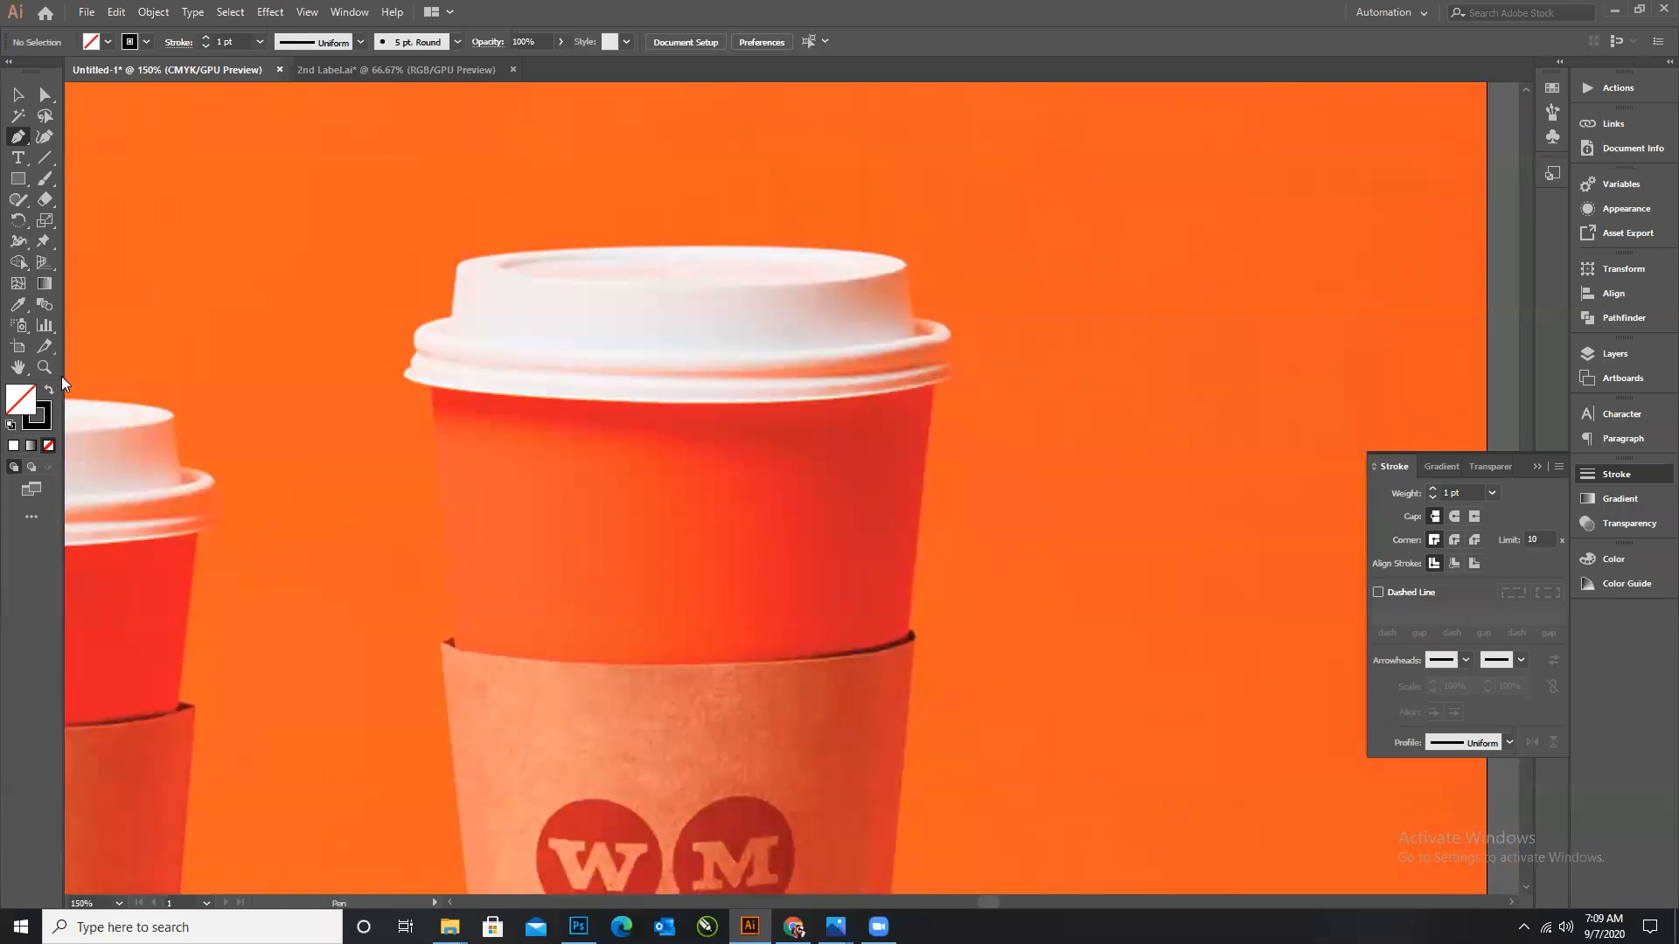
Show the rulers and place a vertical guide through the taller cup's centre at X about 600 px.
key("ctrl+r")
left_click_drag(75, 385, 683, 485)
scroll(763, 278, "up", 4)
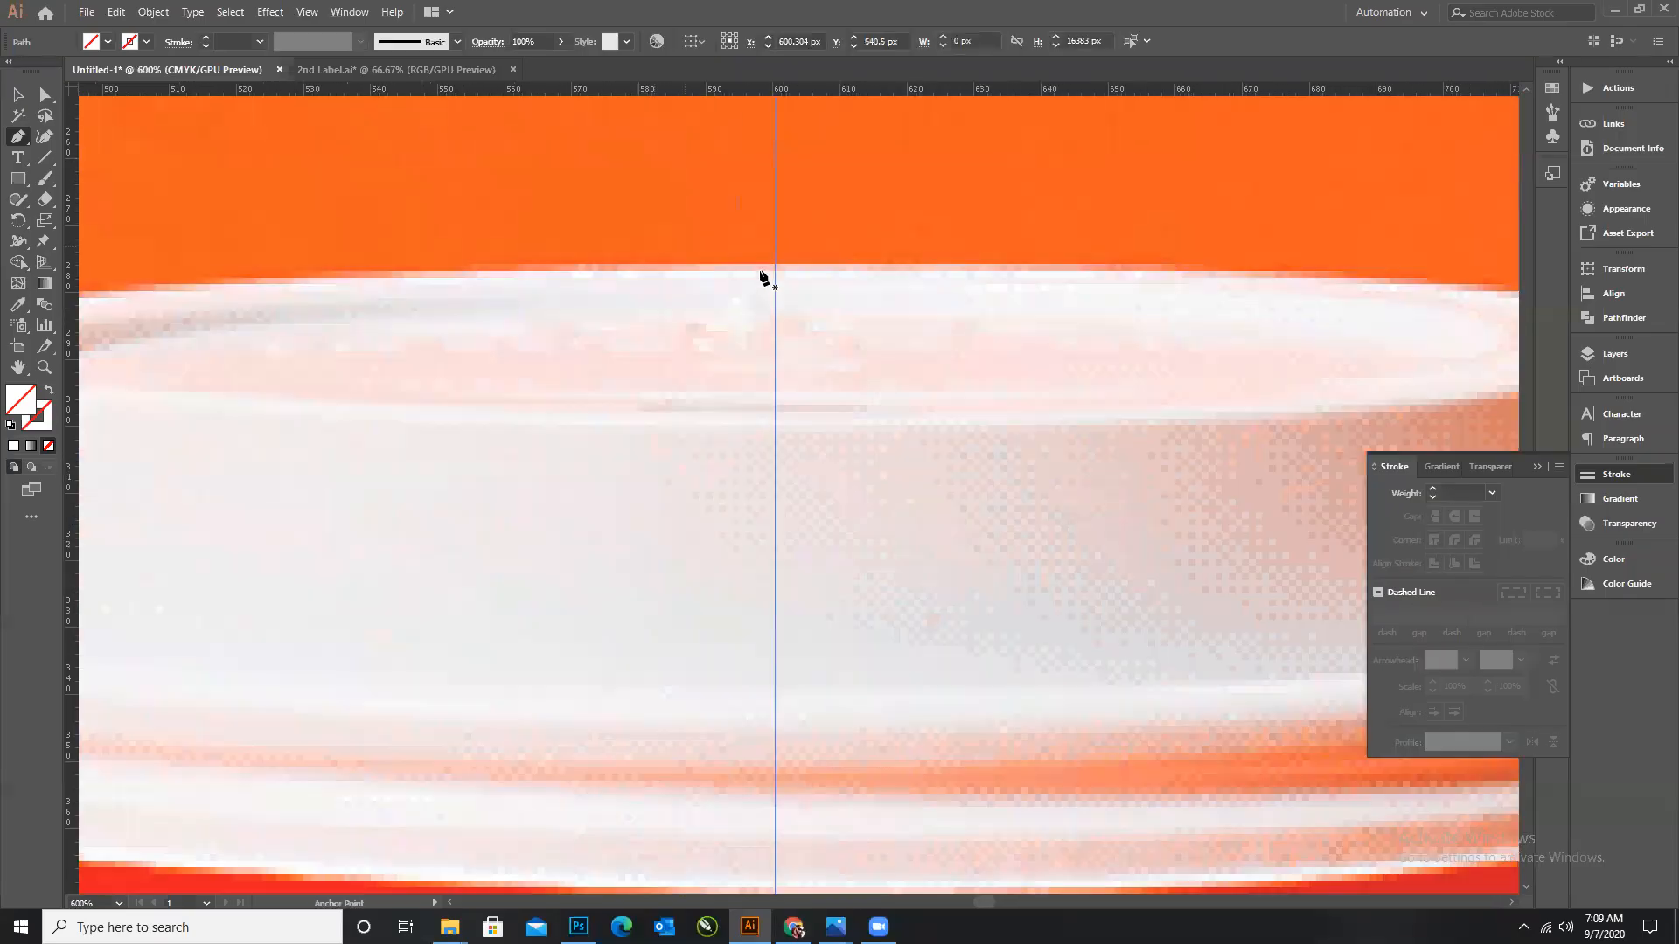
Trace the lid's left profile with the Pen tool, from the top centre on the guide down to the upper rim.
left_click(775, 265)
scroll(763, 323, "down", 4)
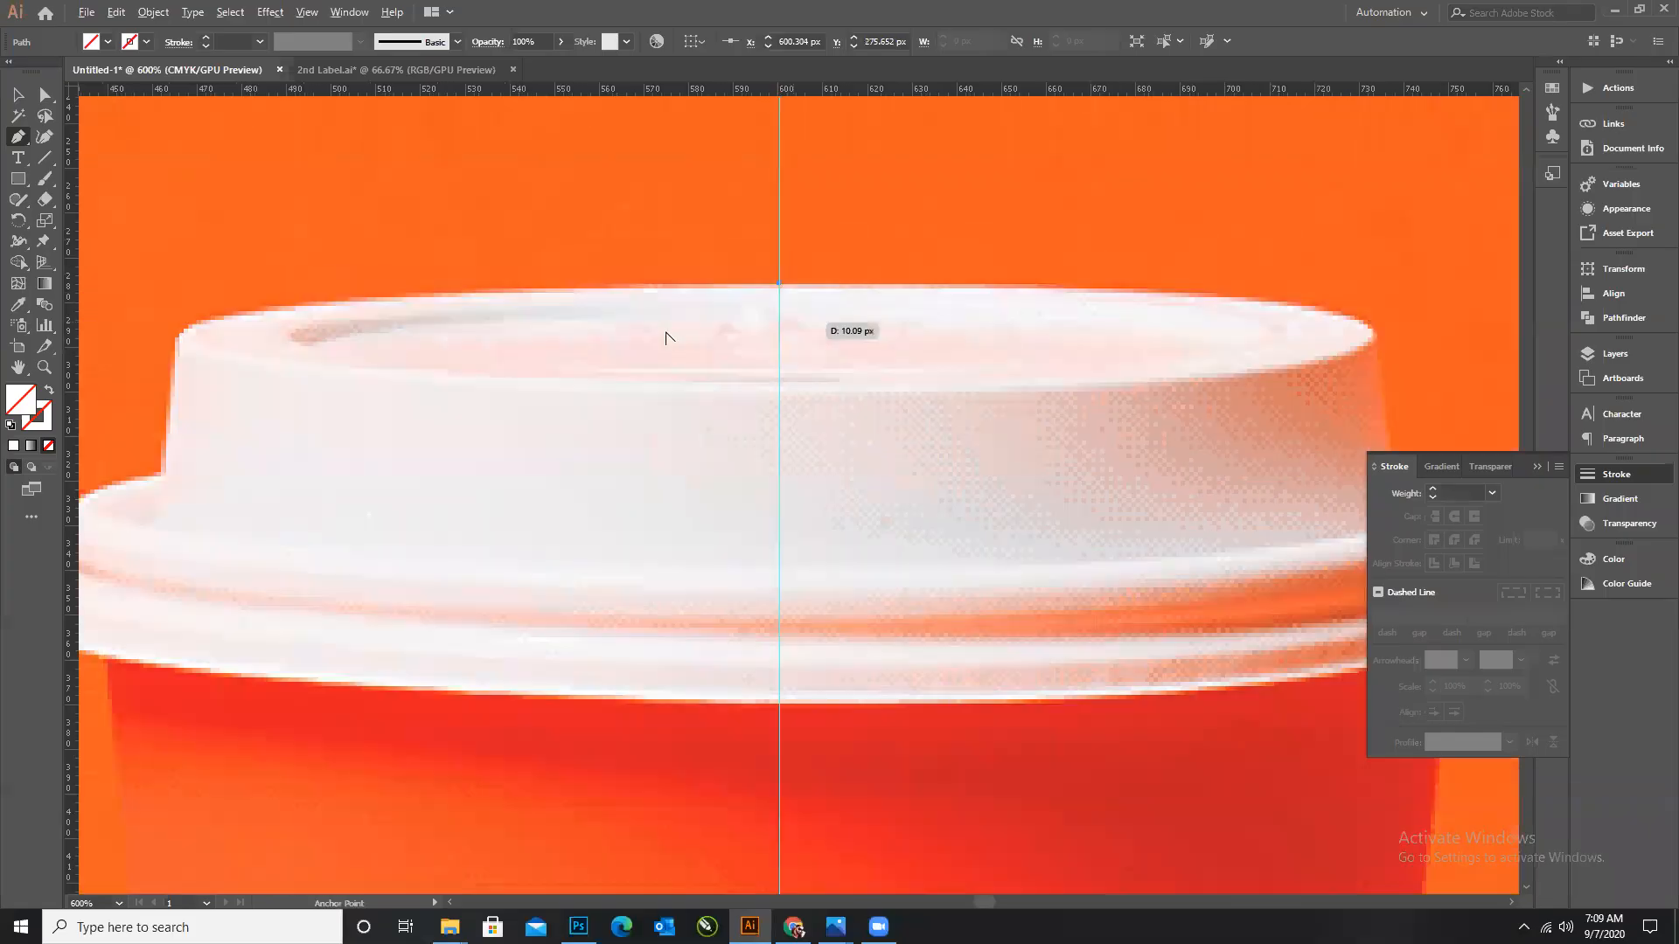
scroll(404, 346, "up", 2)
left_click_drag(390, 329, 385, 371)
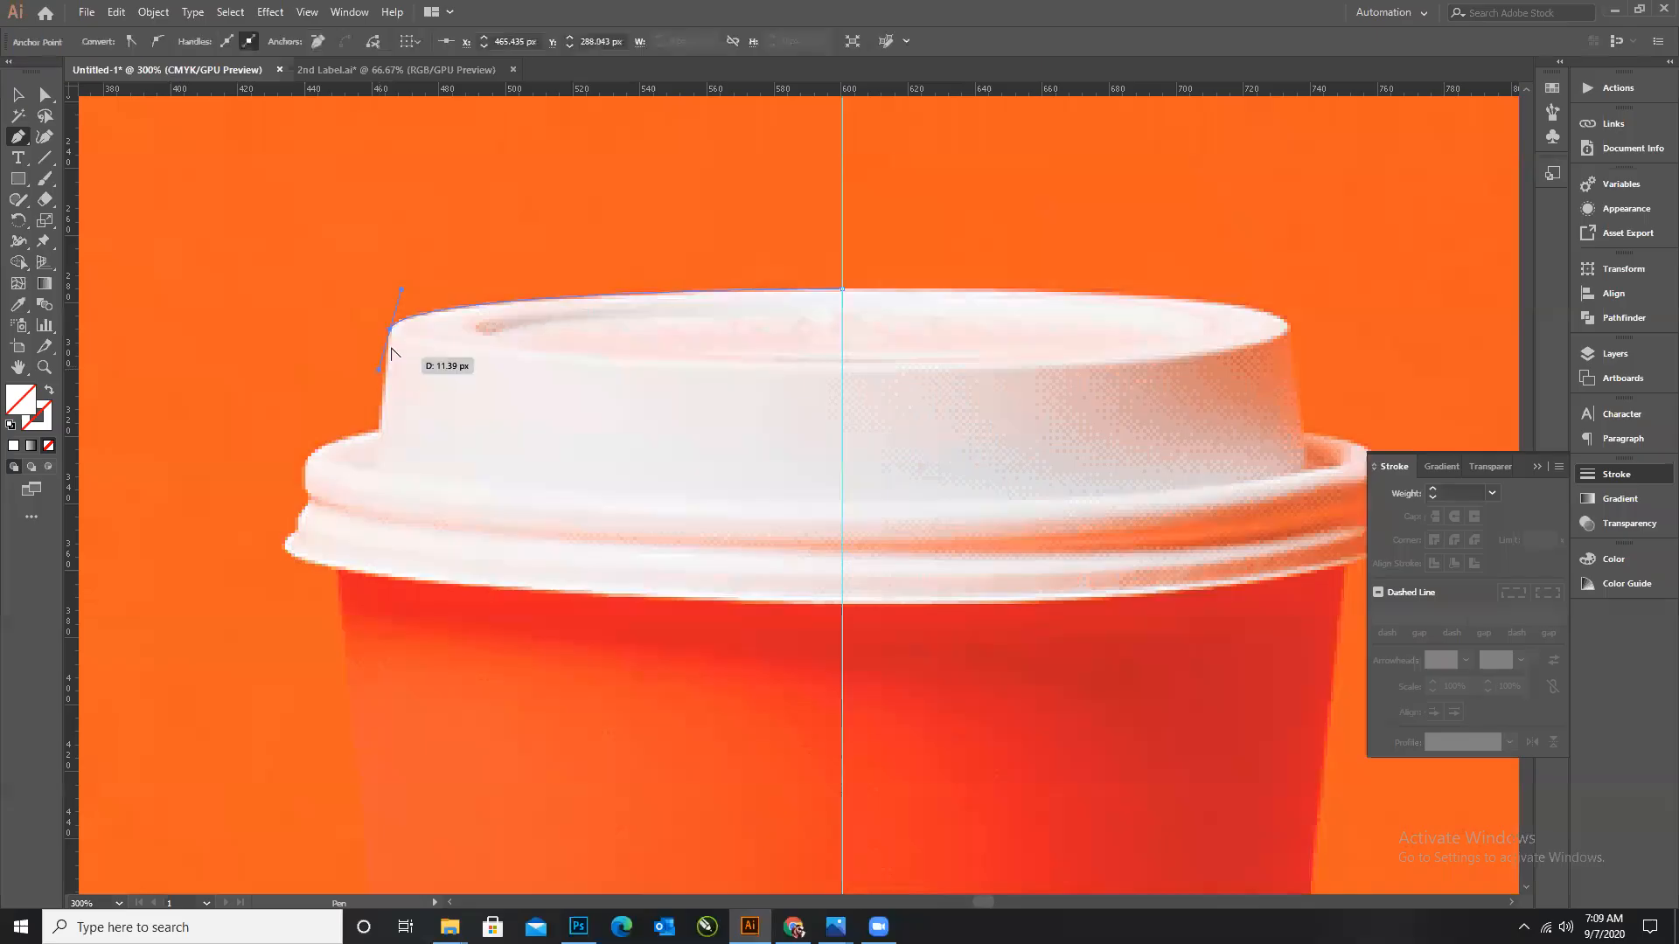
left_click_drag(390, 329, 384, 422)
left_click(379, 430)
left_click_drag(306, 461, 299, 481)
left_click(304, 461)
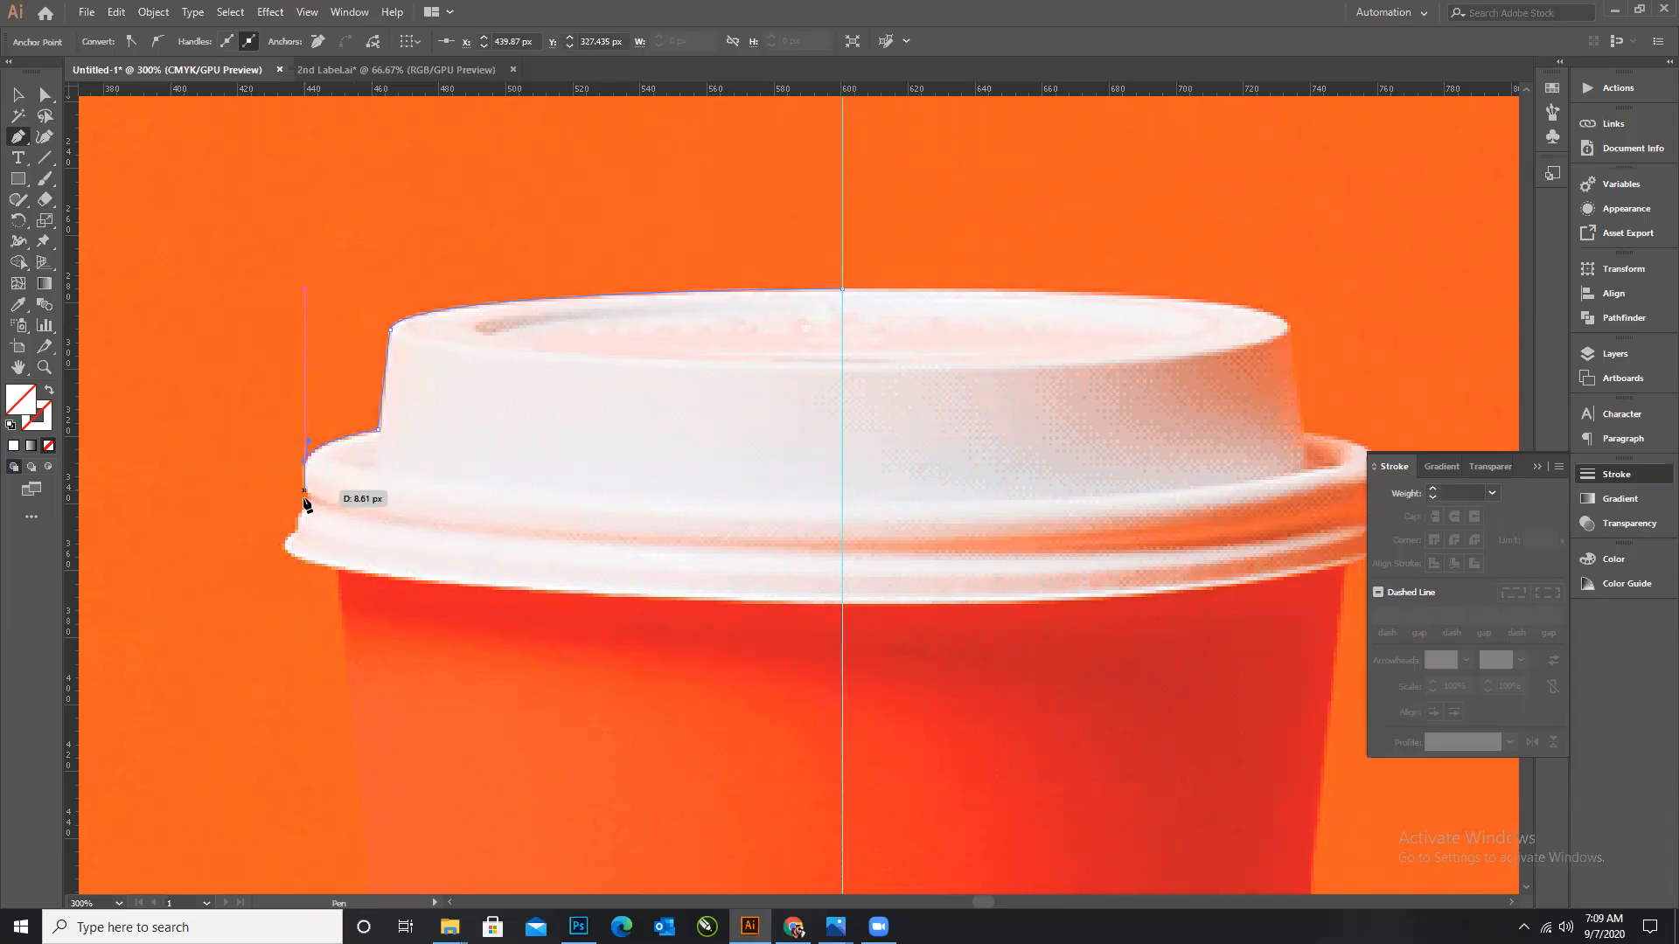
Continue the path around the lid's lower rim on the left, ending in a corner anchor where the lid meets the cup body.
left_click(313, 501)
left_click_drag(298, 529, 298, 554)
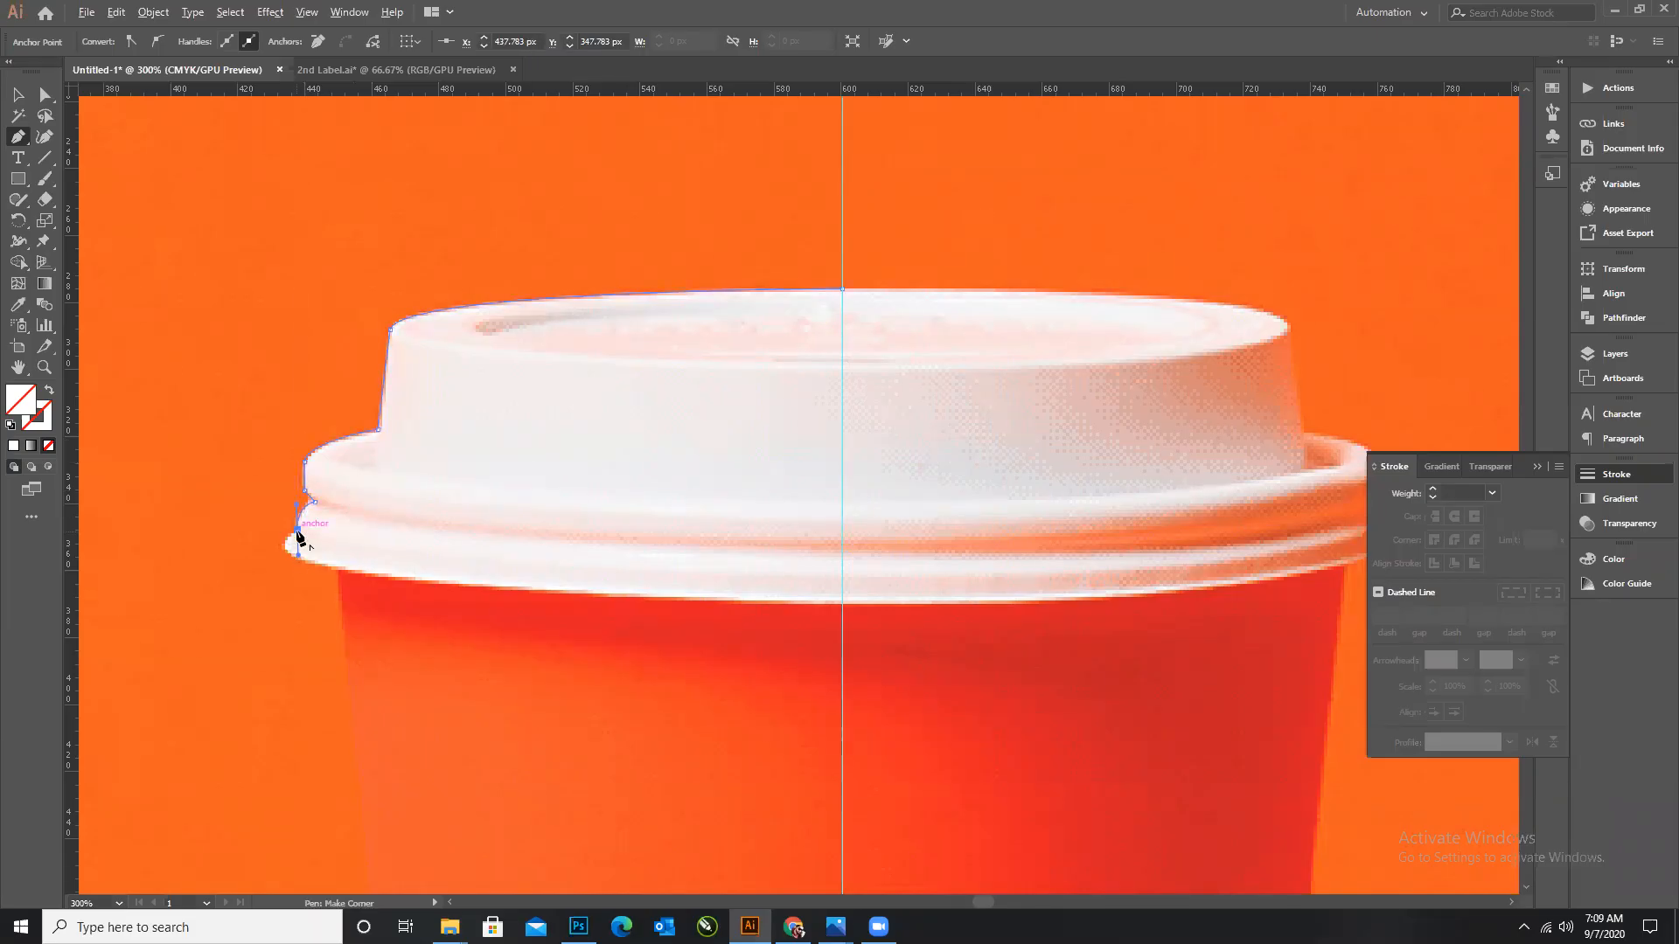
left_click(282, 547)
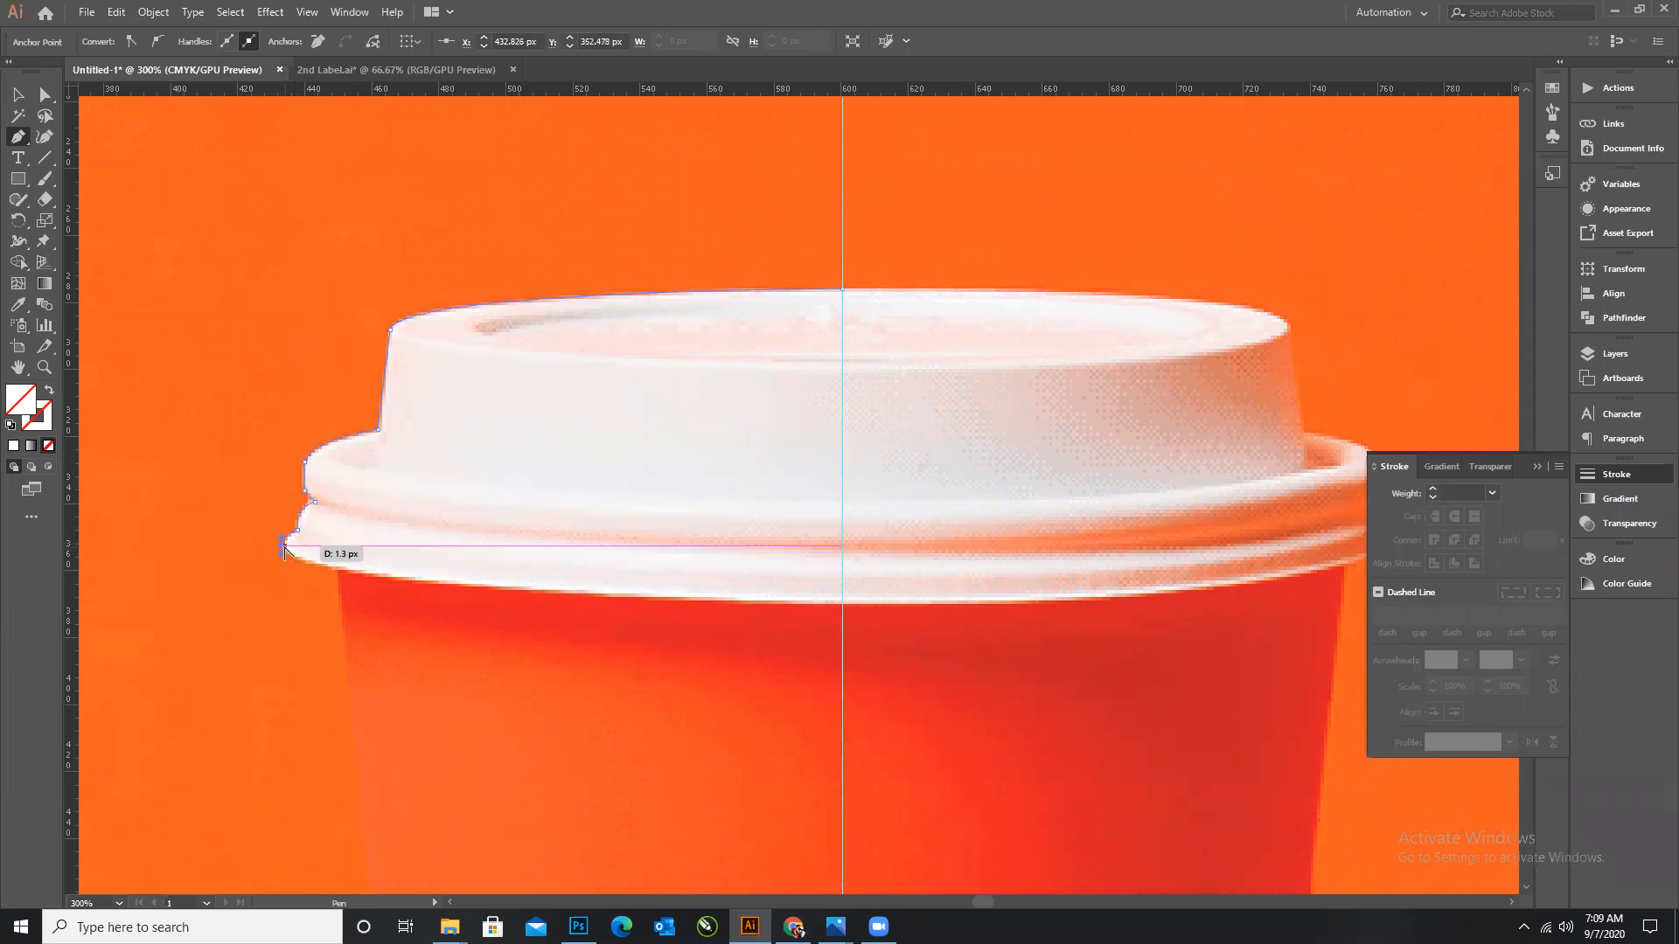
left_click_drag(335, 571, 400, 578)
left_click(339, 572)
left_click(339, 573)
Continue the path down the cup's left side to the base corner and curve it to an anchor about X 517, Y 814 px.
scroll(492, 447, "down", 3)
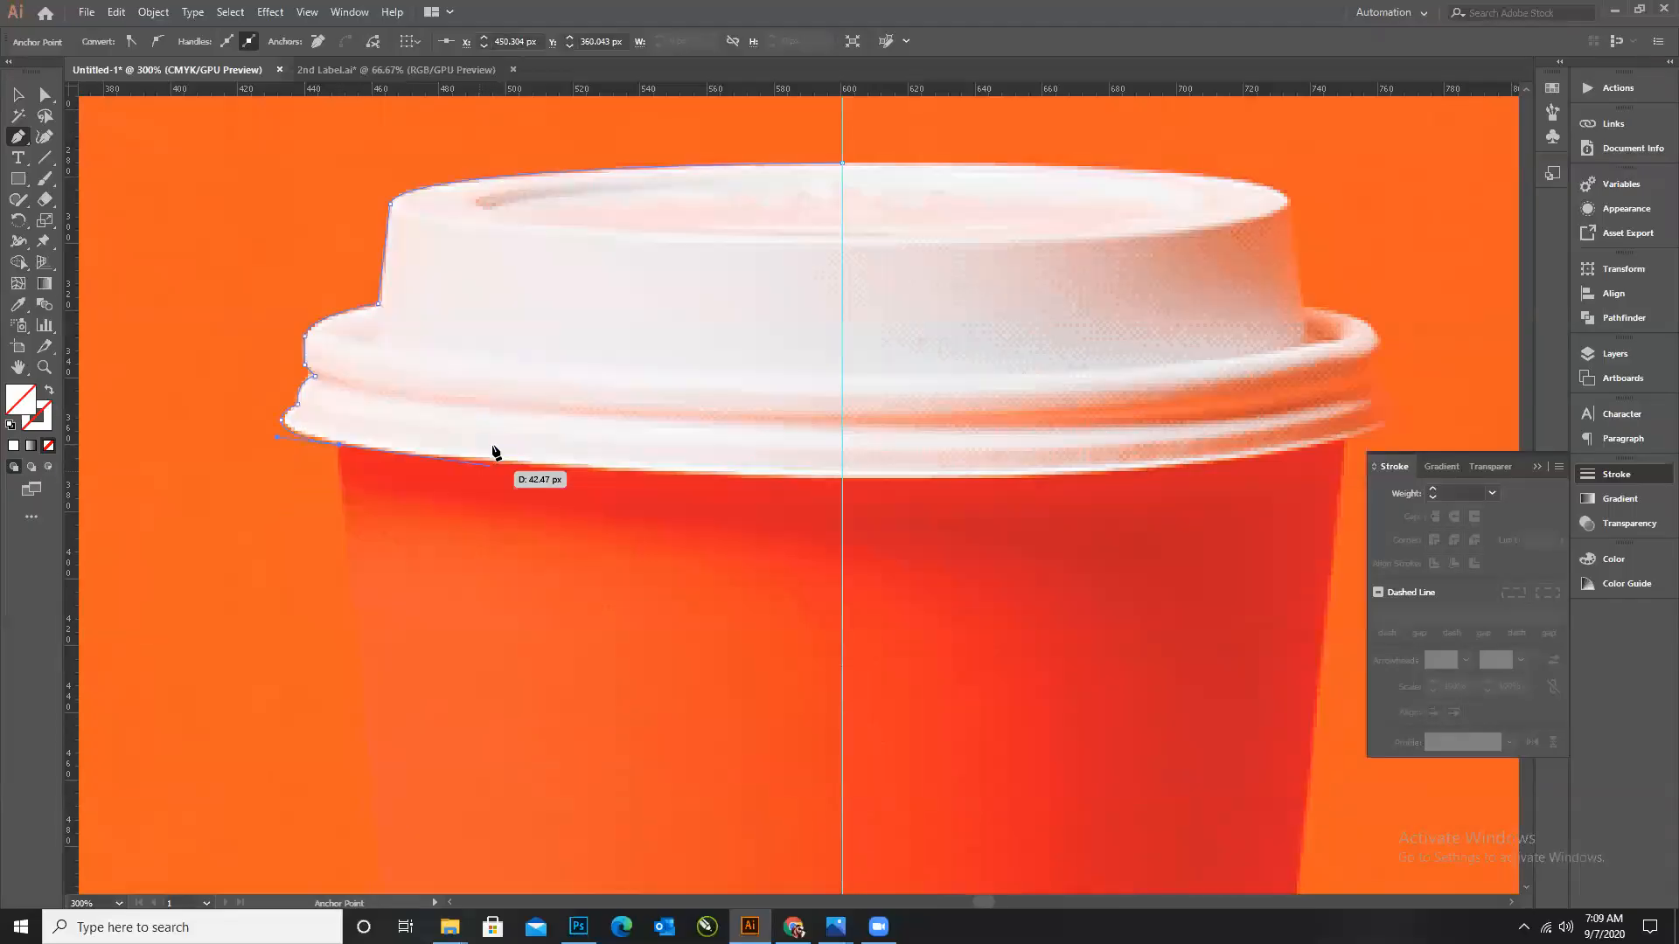
scroll(494, 452, "down", 2)
scroll(485, 472, "down", 2, "alt")
scroll(459, 481, "down", 4)
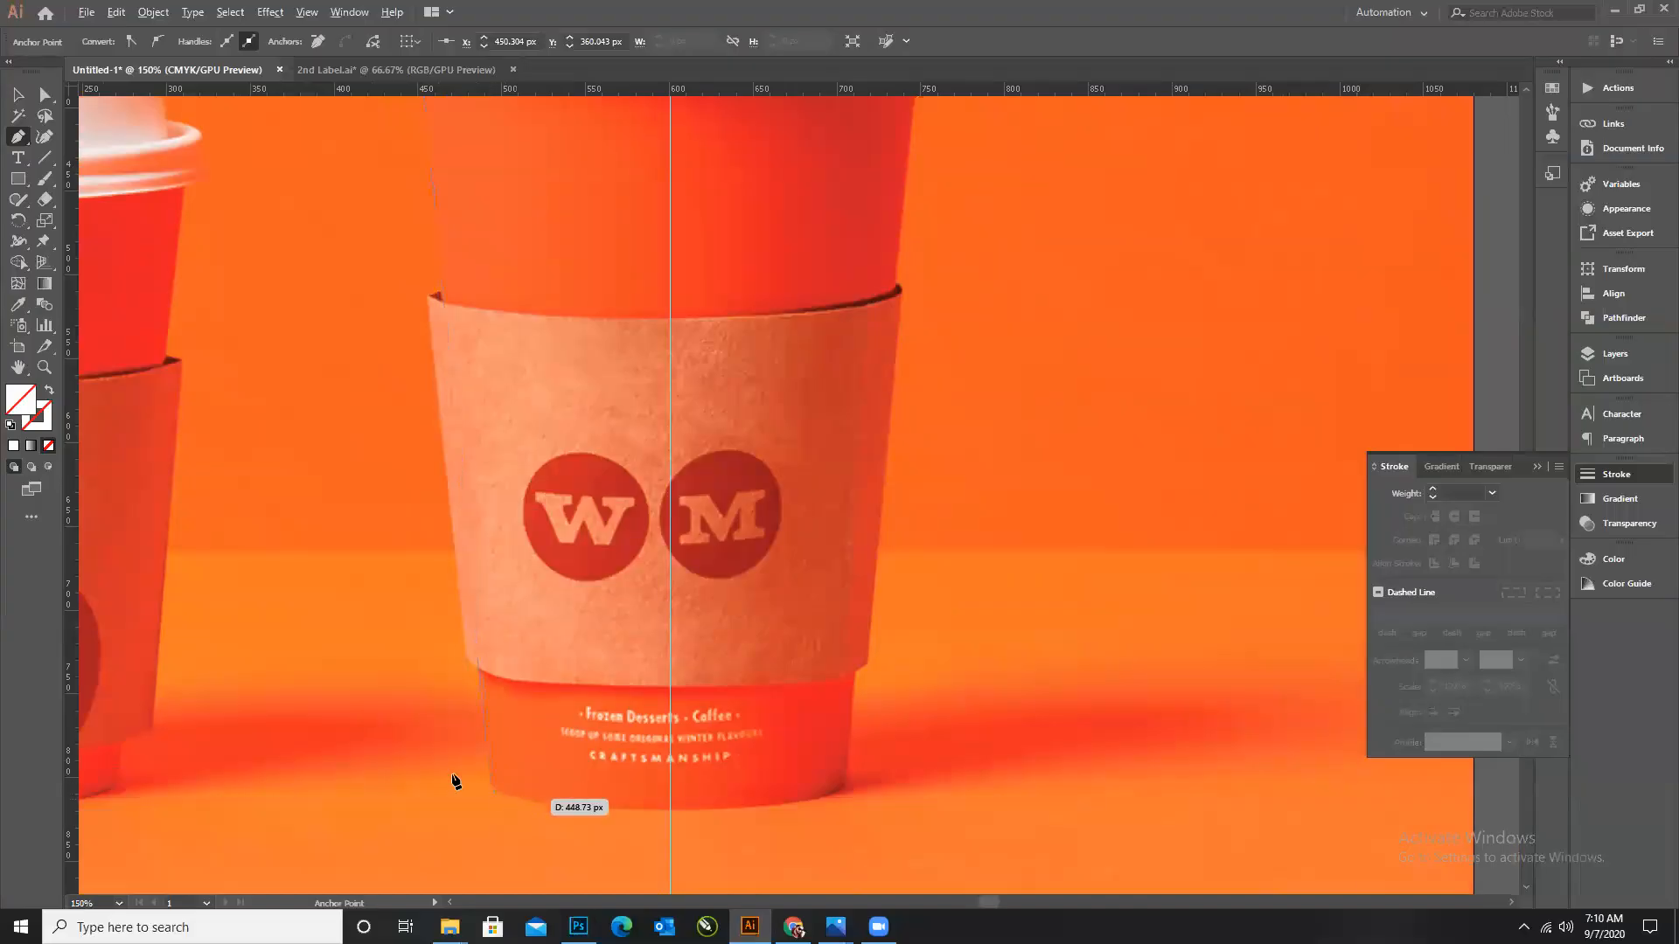
scroll(447, 776, "down", 2)
scroll(442, 772, "up", 3, "alt")
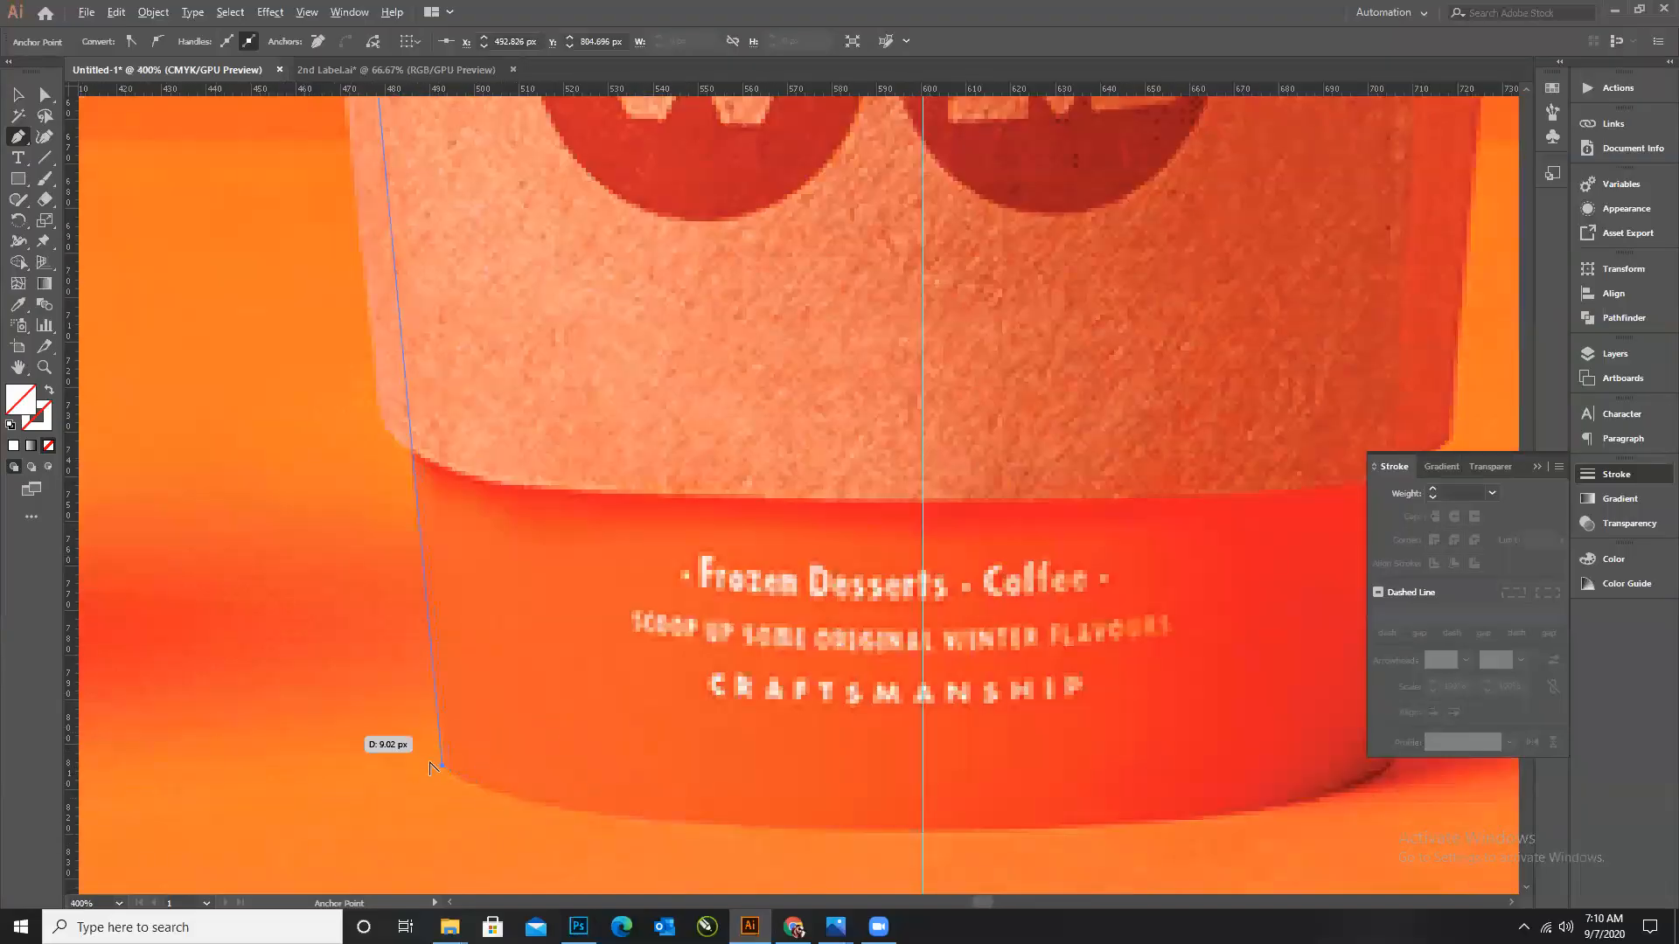
scroll(426, 774, "down", 2, "alt")
scroll(424, 779, "up", 2, "alt")
left_click_drag(419, 779, 508, 795)
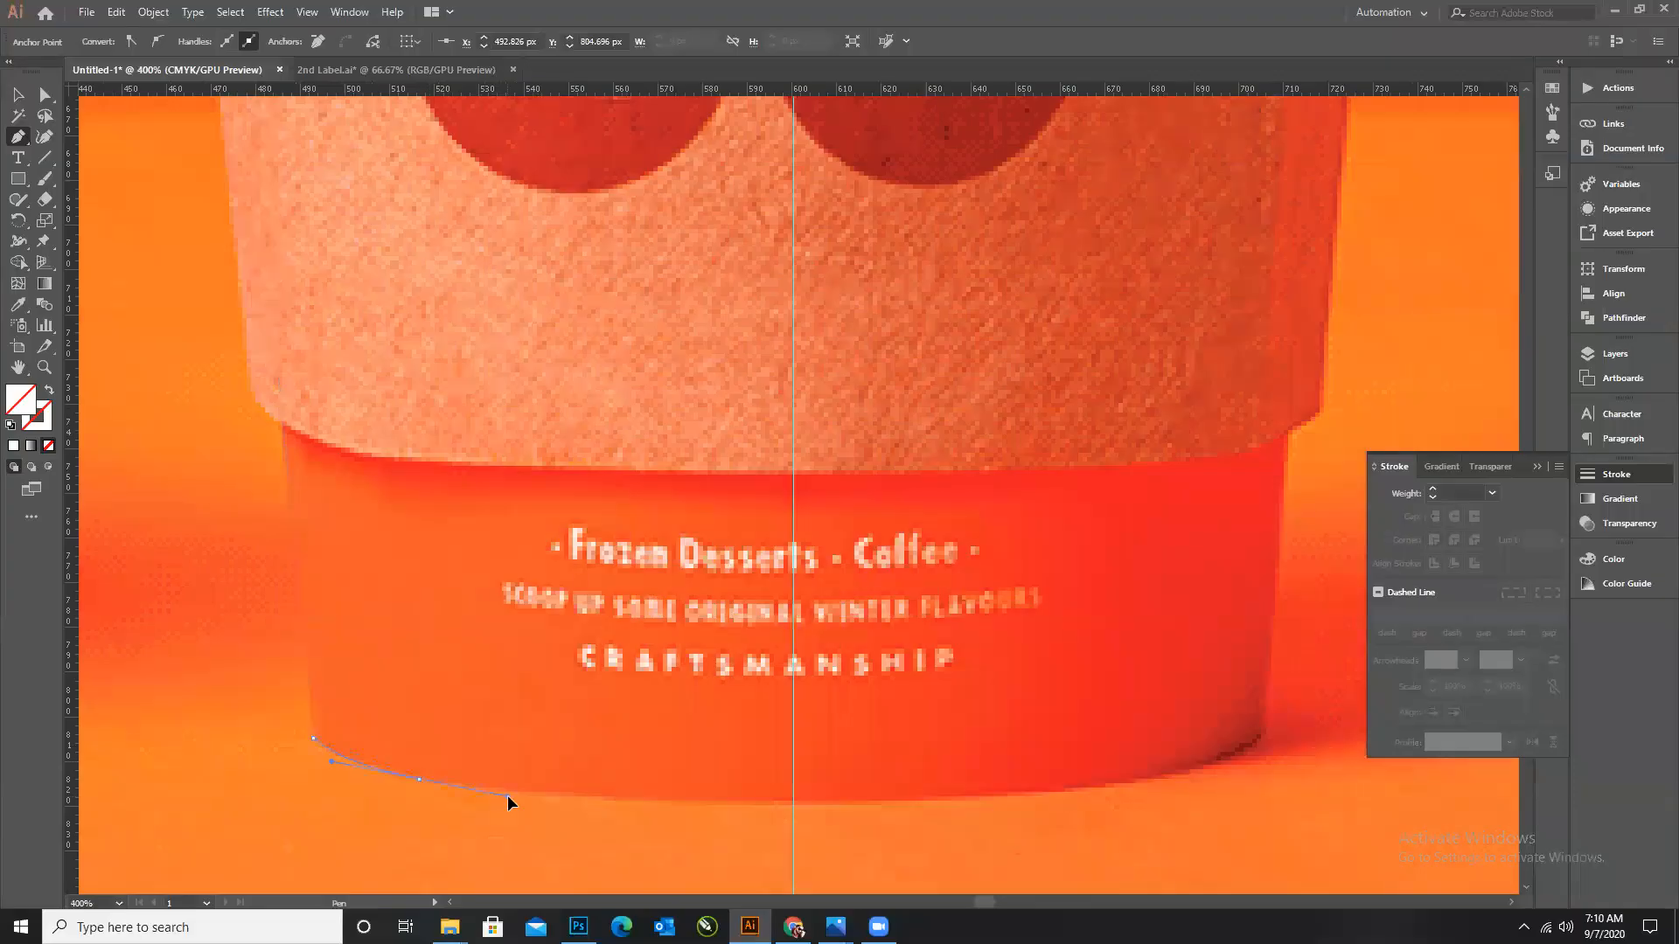
left_click(419, 779)
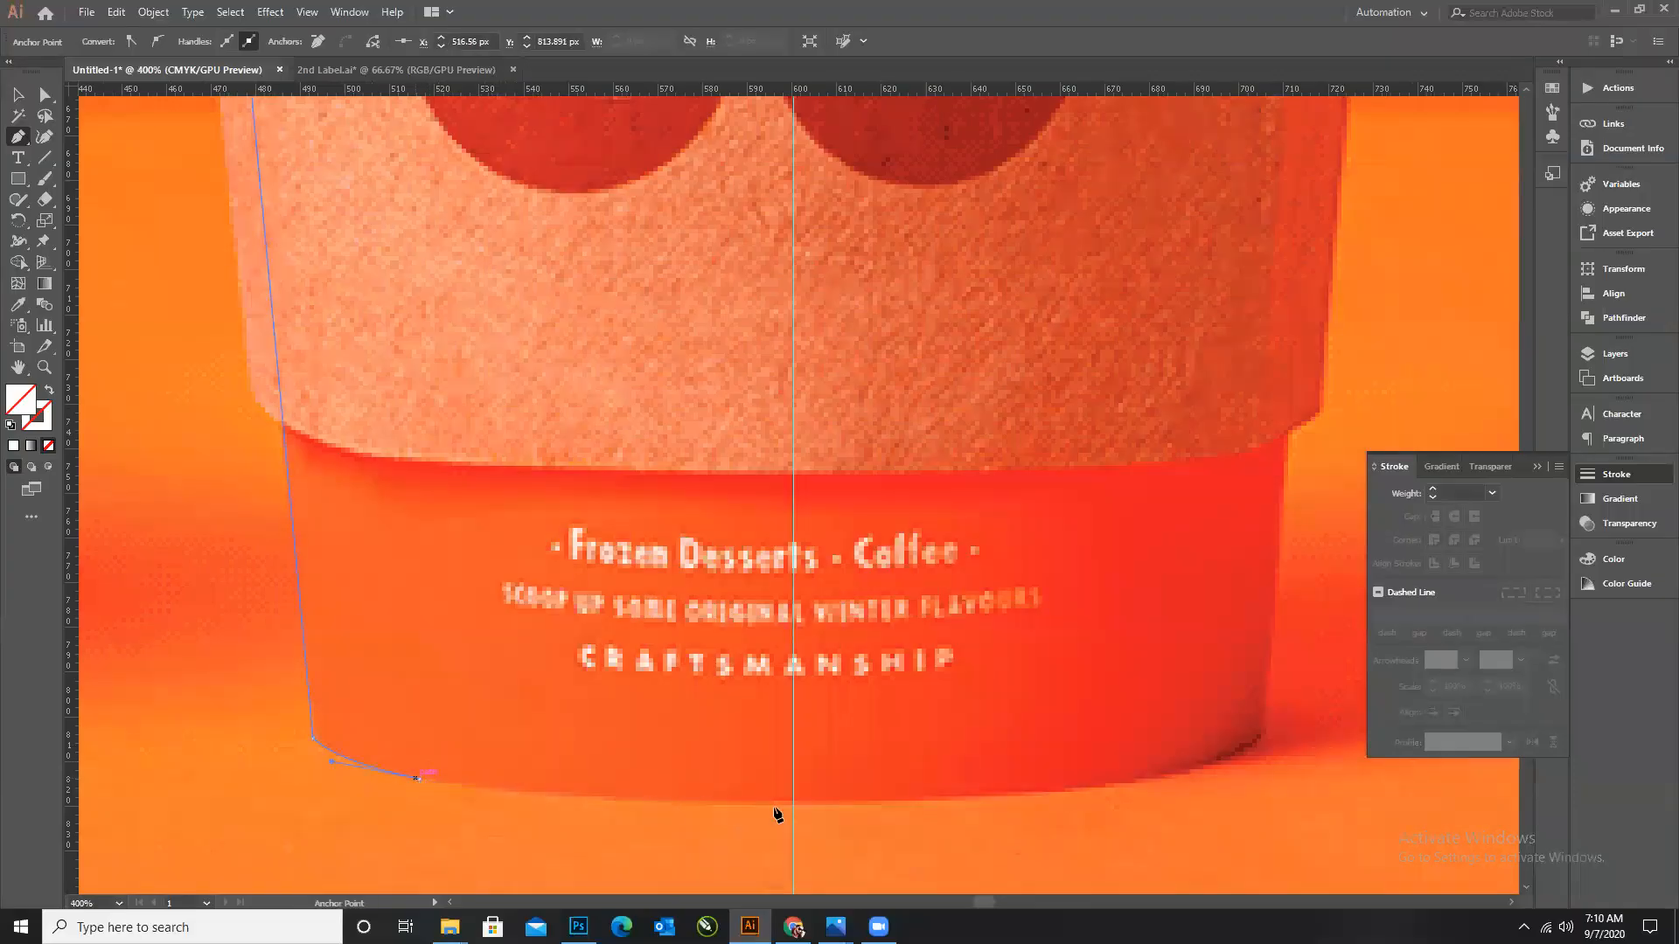
left_click(793, 803)
scroll(714, 752, "down", 1, "alt")
scroll(715, 764, "down", 1, "alt")
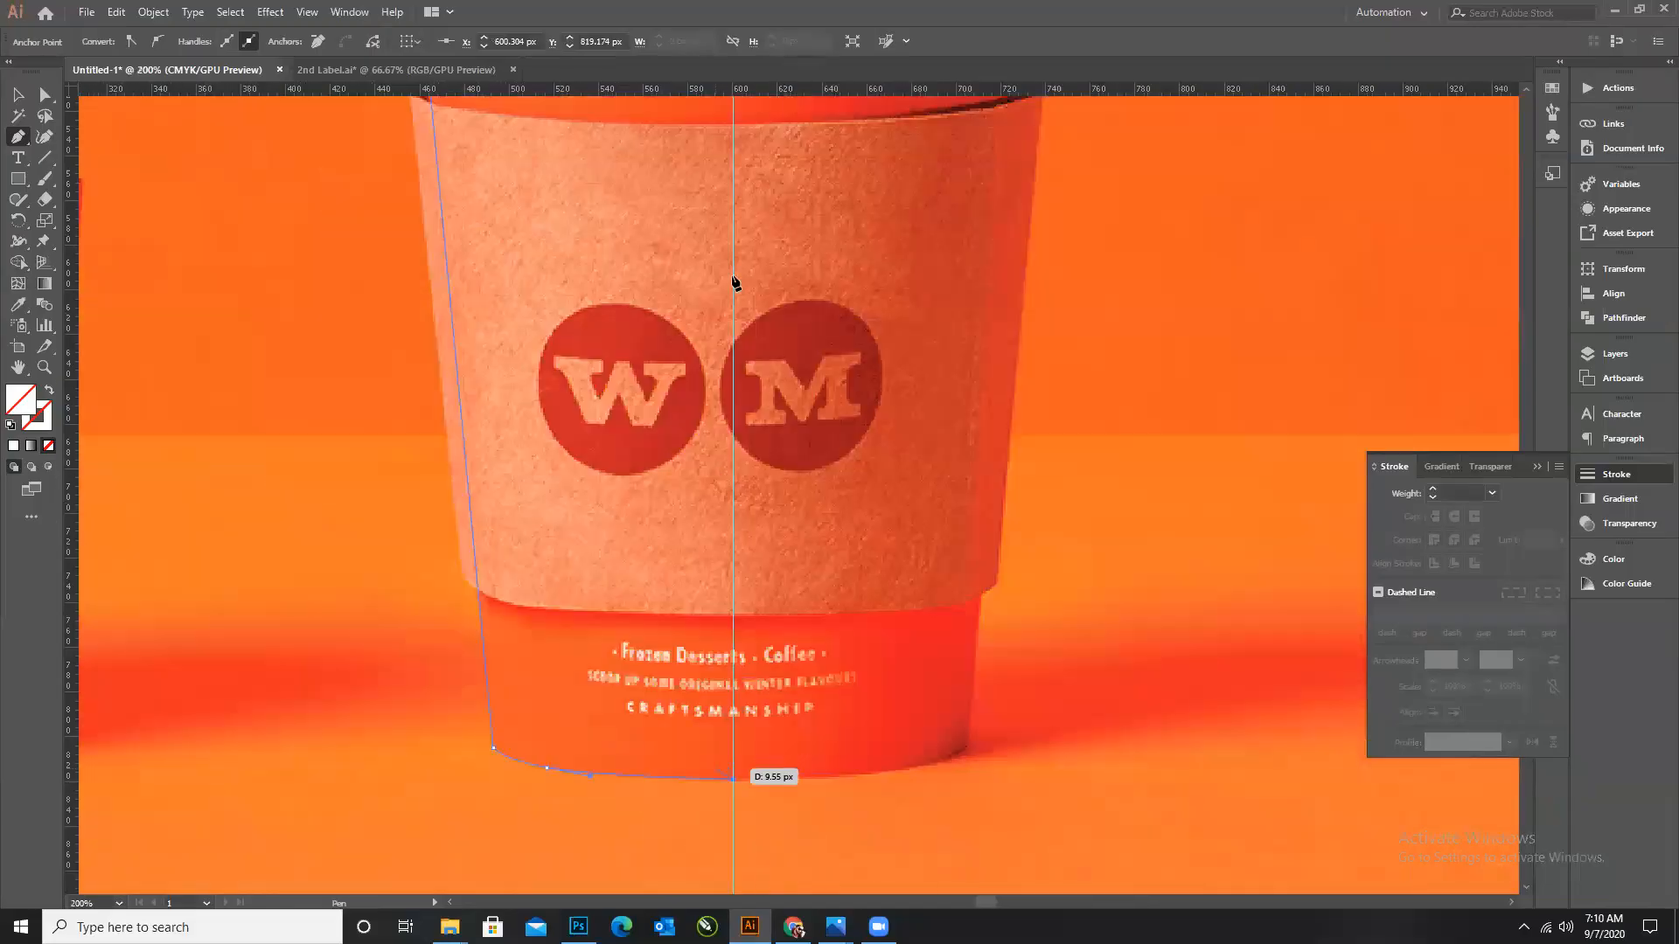
scroll(736, 288, "up", 2)
scroll(699, 621, "down", 2)
key("ctrl+z")
Extend the path to the base centre on the guide and close it at the starting anchor on the lid's top centre.
scroll(733, 684, "down", 2)
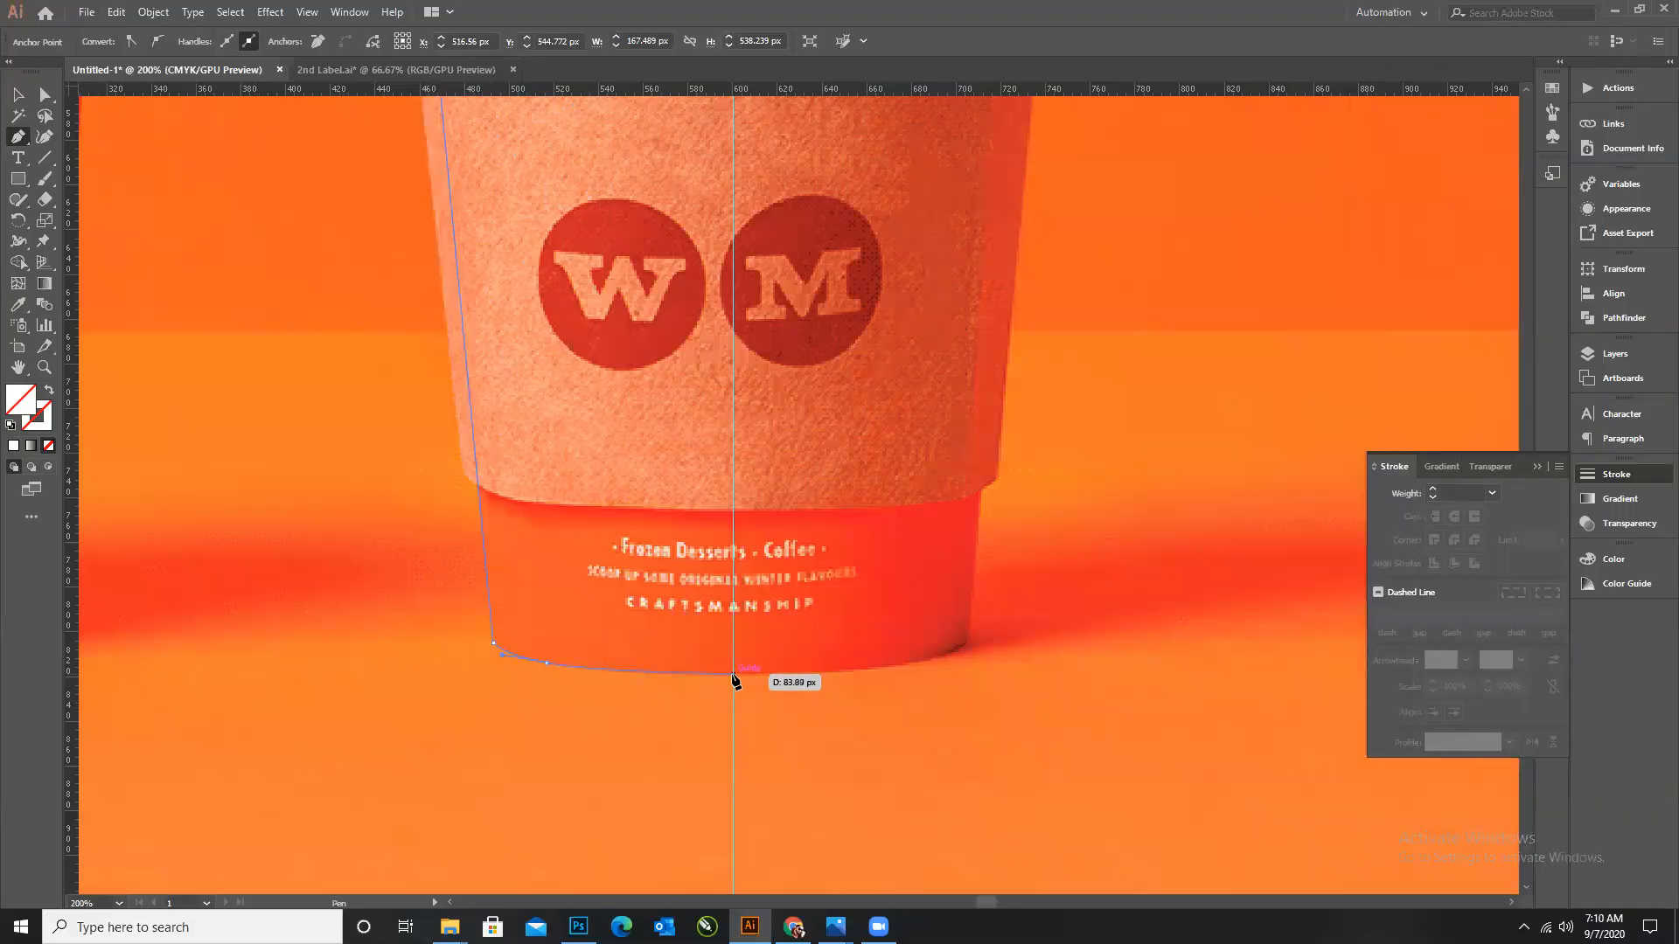
left_click(733, 675)
key("ctrl+minus")
left_click(728, 129)
Move the vertical guide off the taller cup's centre and delete it.
left_click(18, 95)
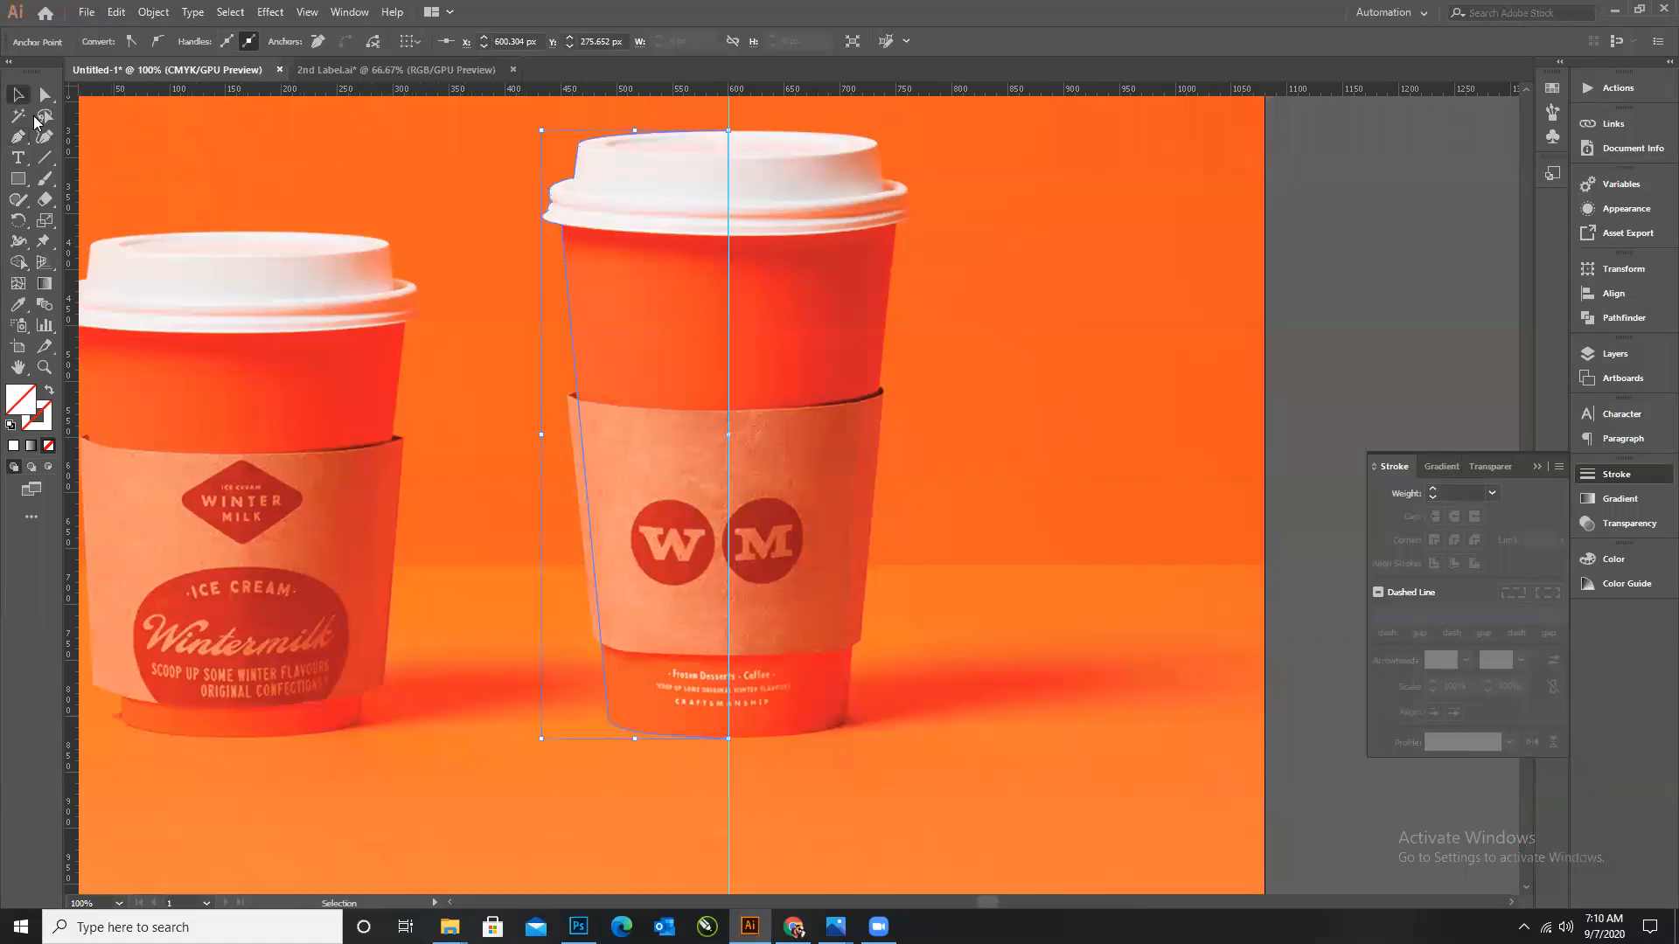
left_click_drag(728, 831, 862, 770)
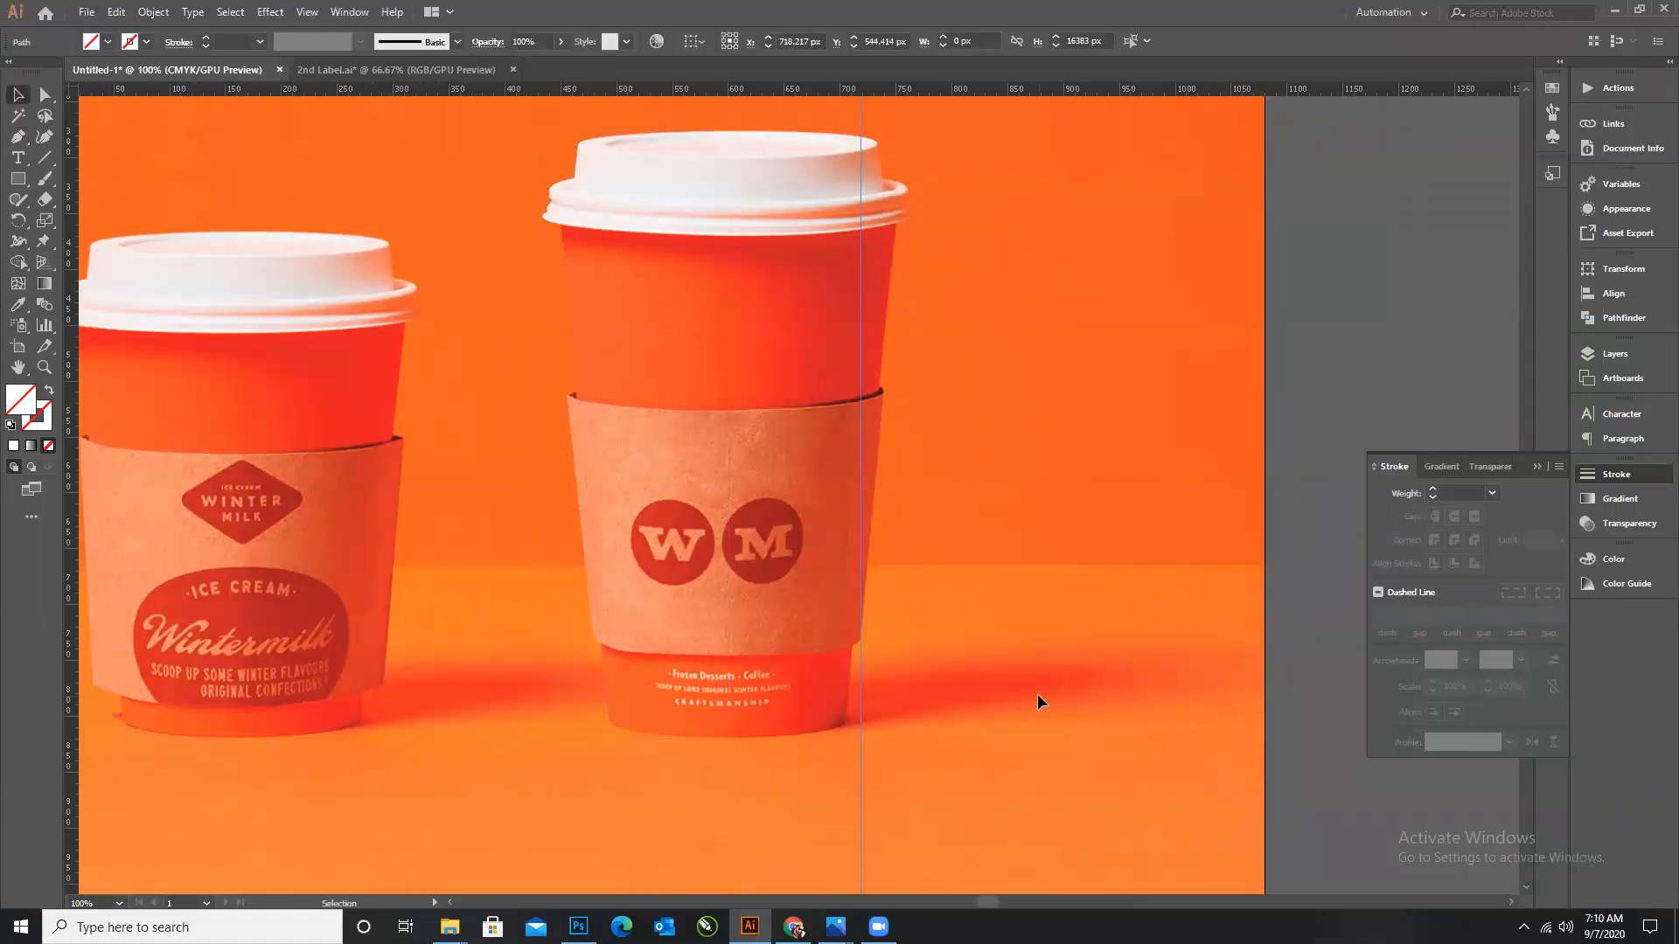
key("Delete")
Give the closed half-cup path a black 1 pt stroke and deselect it.
left_click_drag(530, 218, 593, 255)
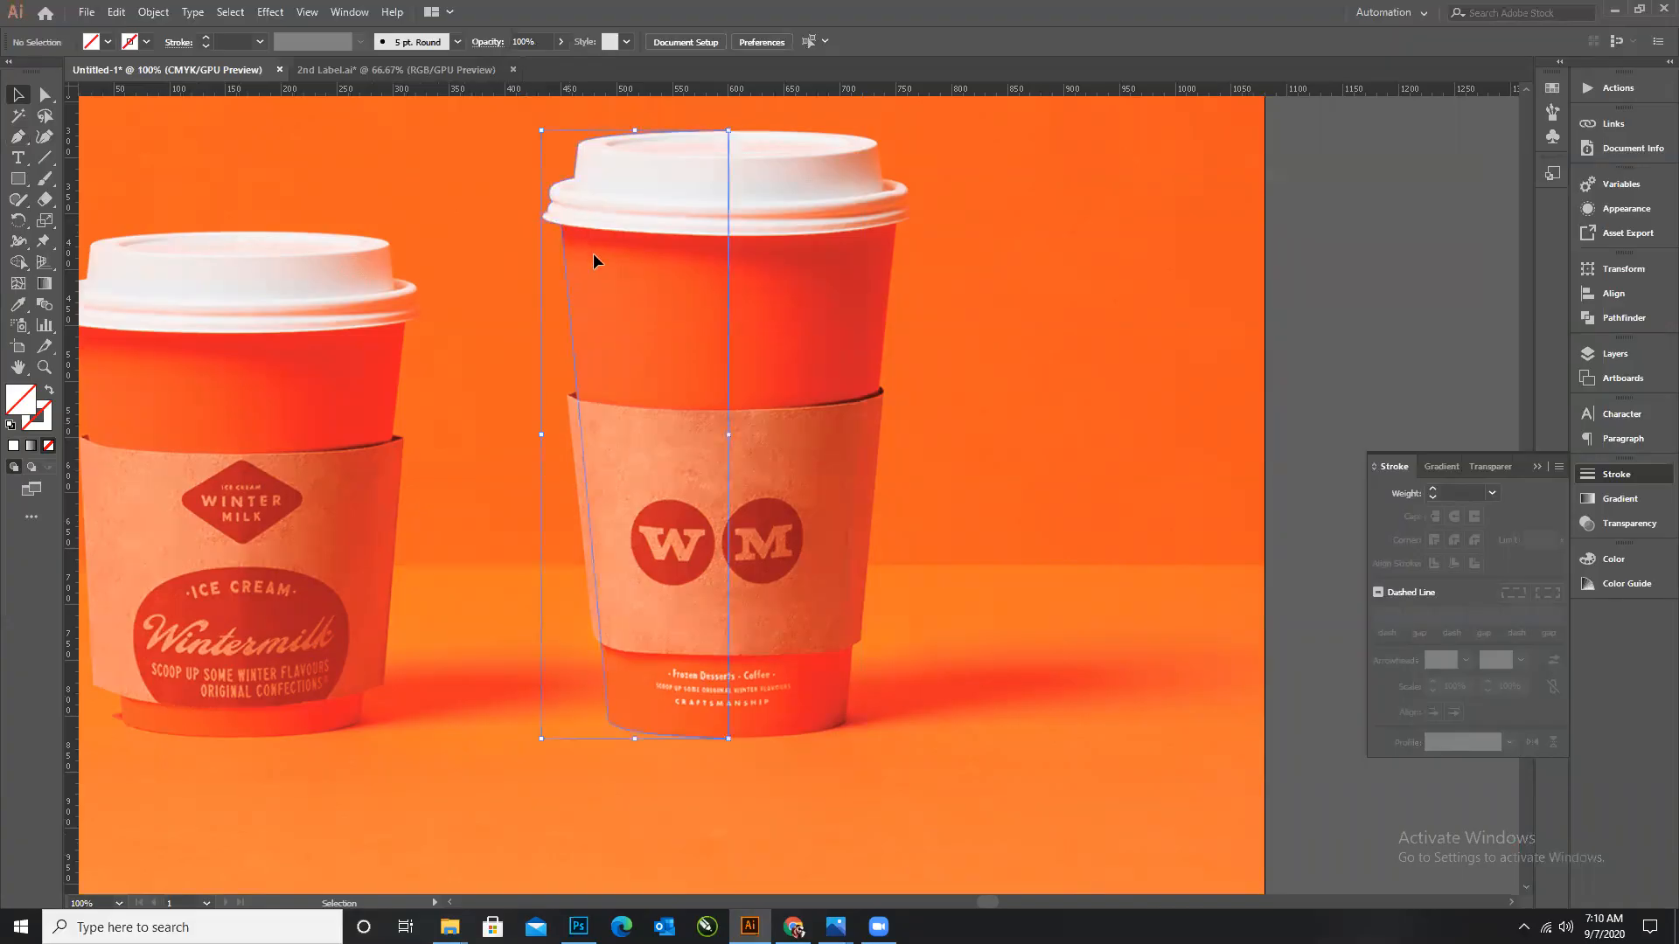
scroll(624, 314, "up", 1)
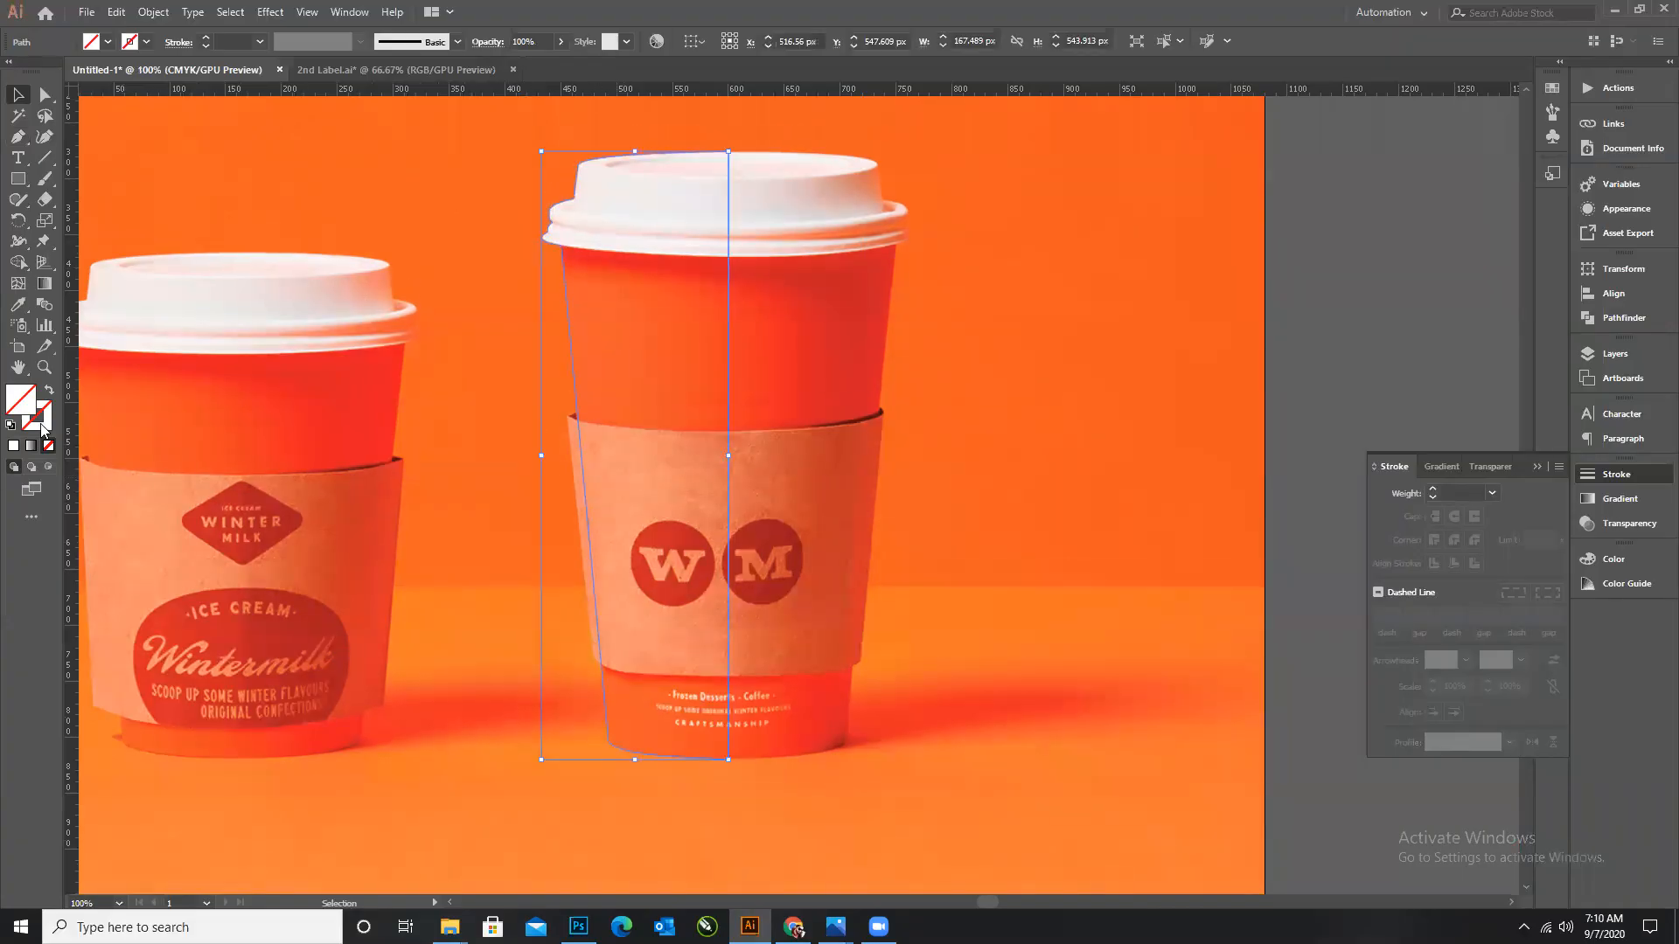
left_click(42, 425)
left_click(1382, 669)
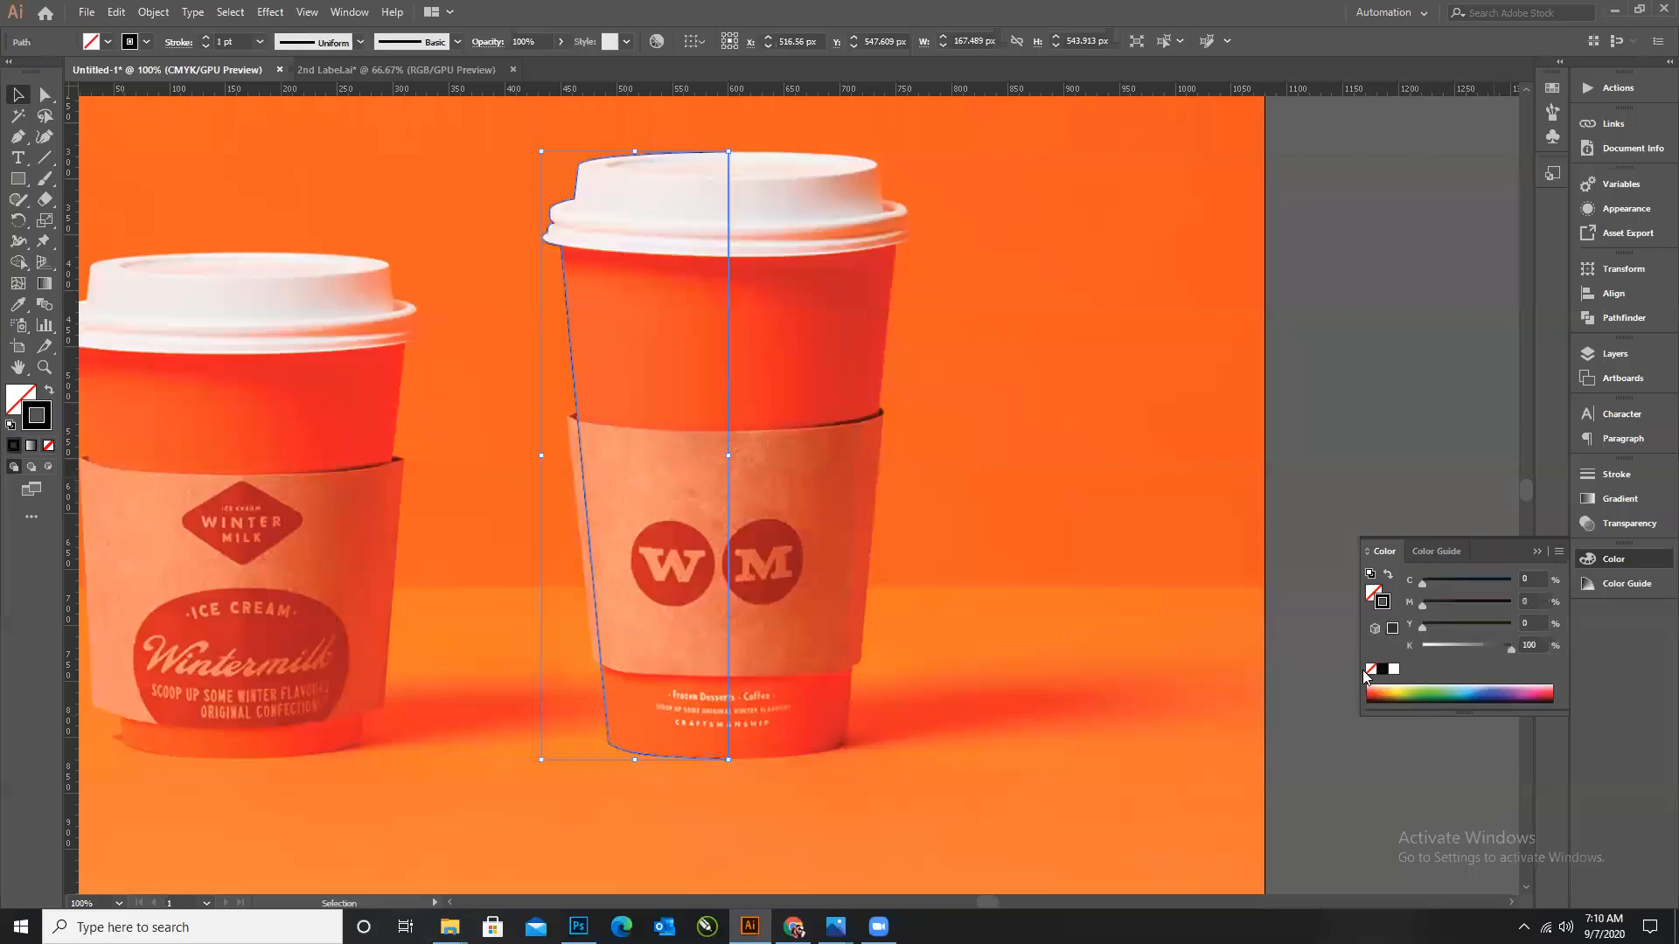
left_click(140, 137)
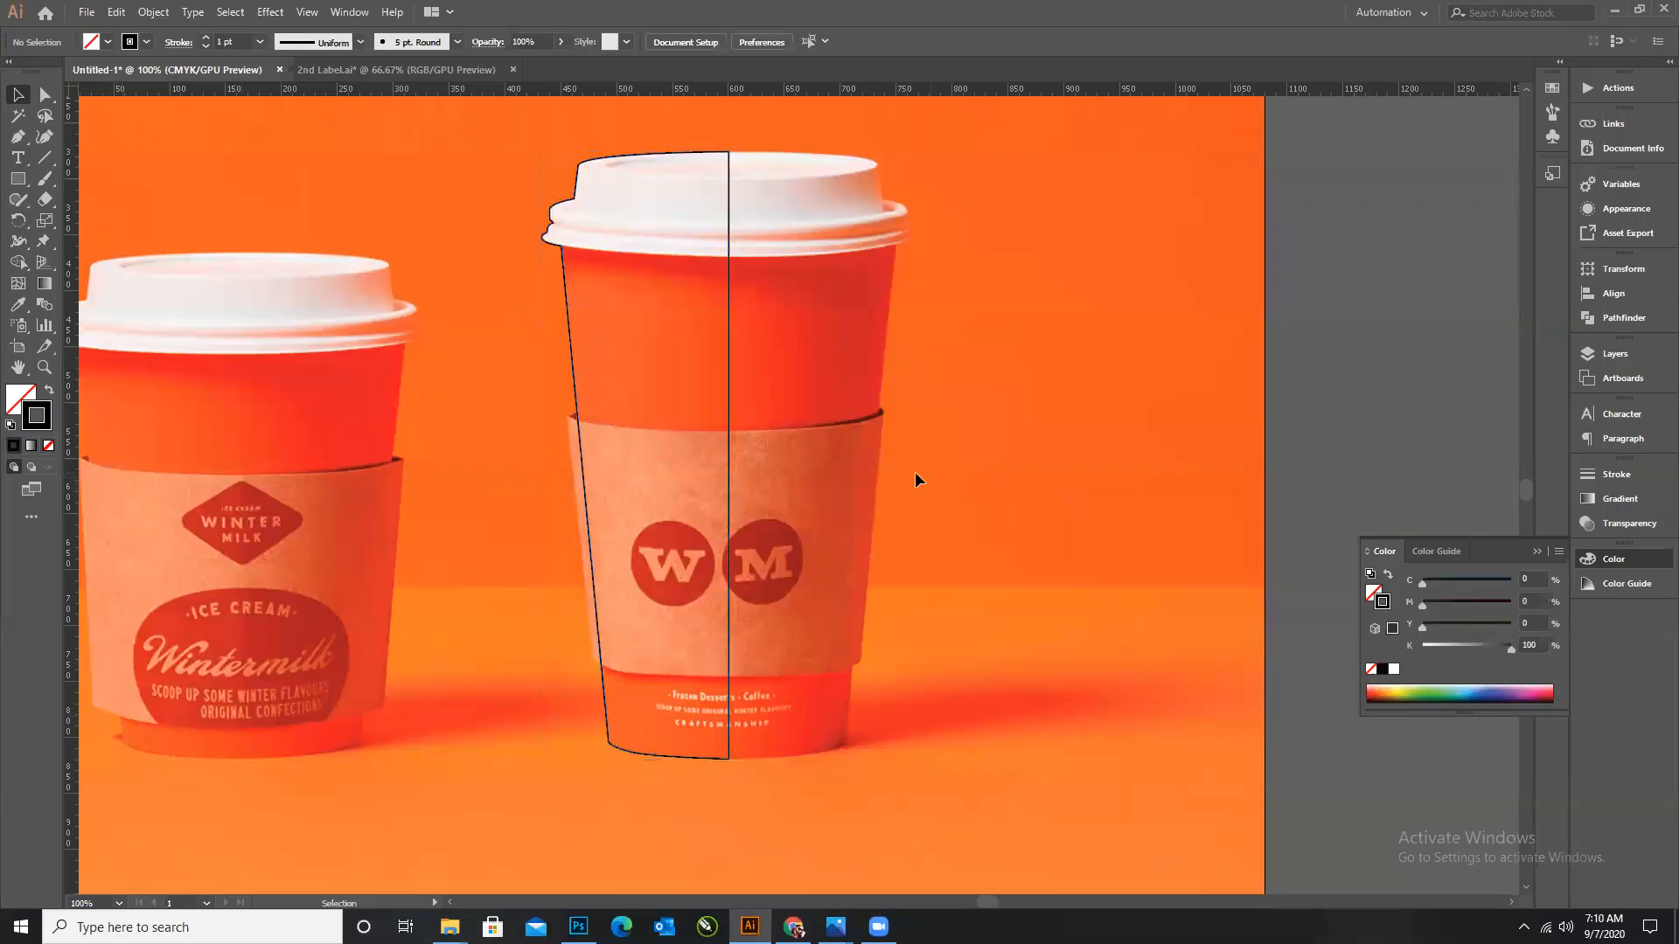
Round the corners along the lid's left profile with live corners, the upper rim's to about 5.6 px, including where the lid meets the cup.
scroll(724, 374, "up", 2)
scroll(685, 293, "up", 2)
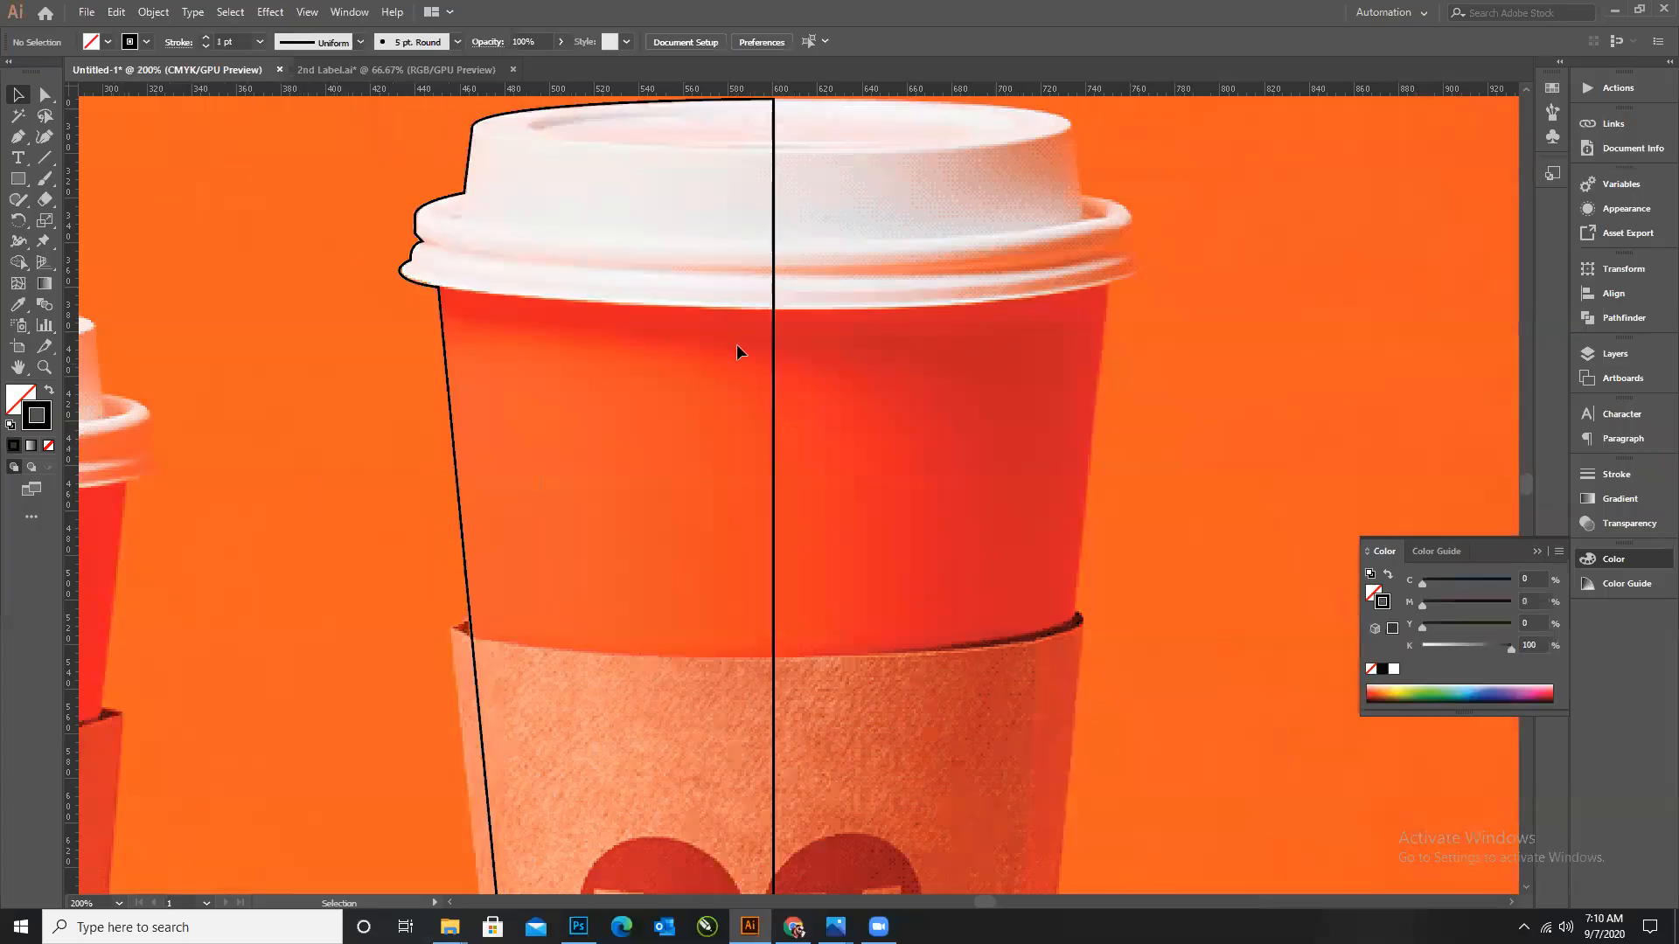
scroll(738, 354, "down", 1)
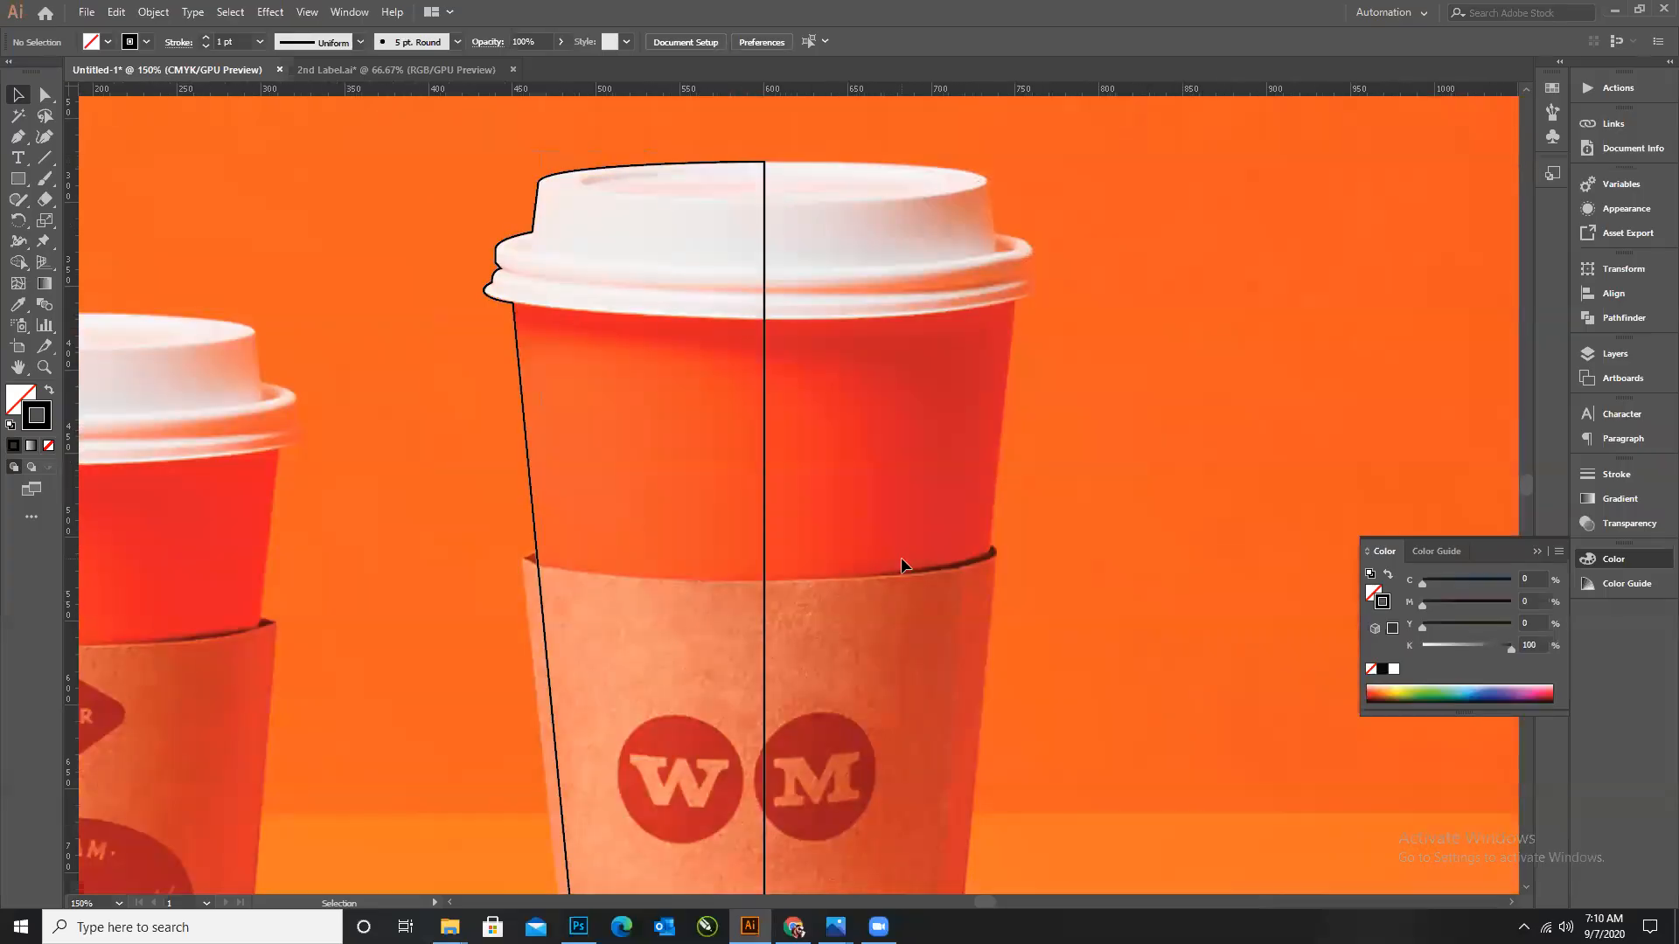
scroll(495, 176, "up", 3)
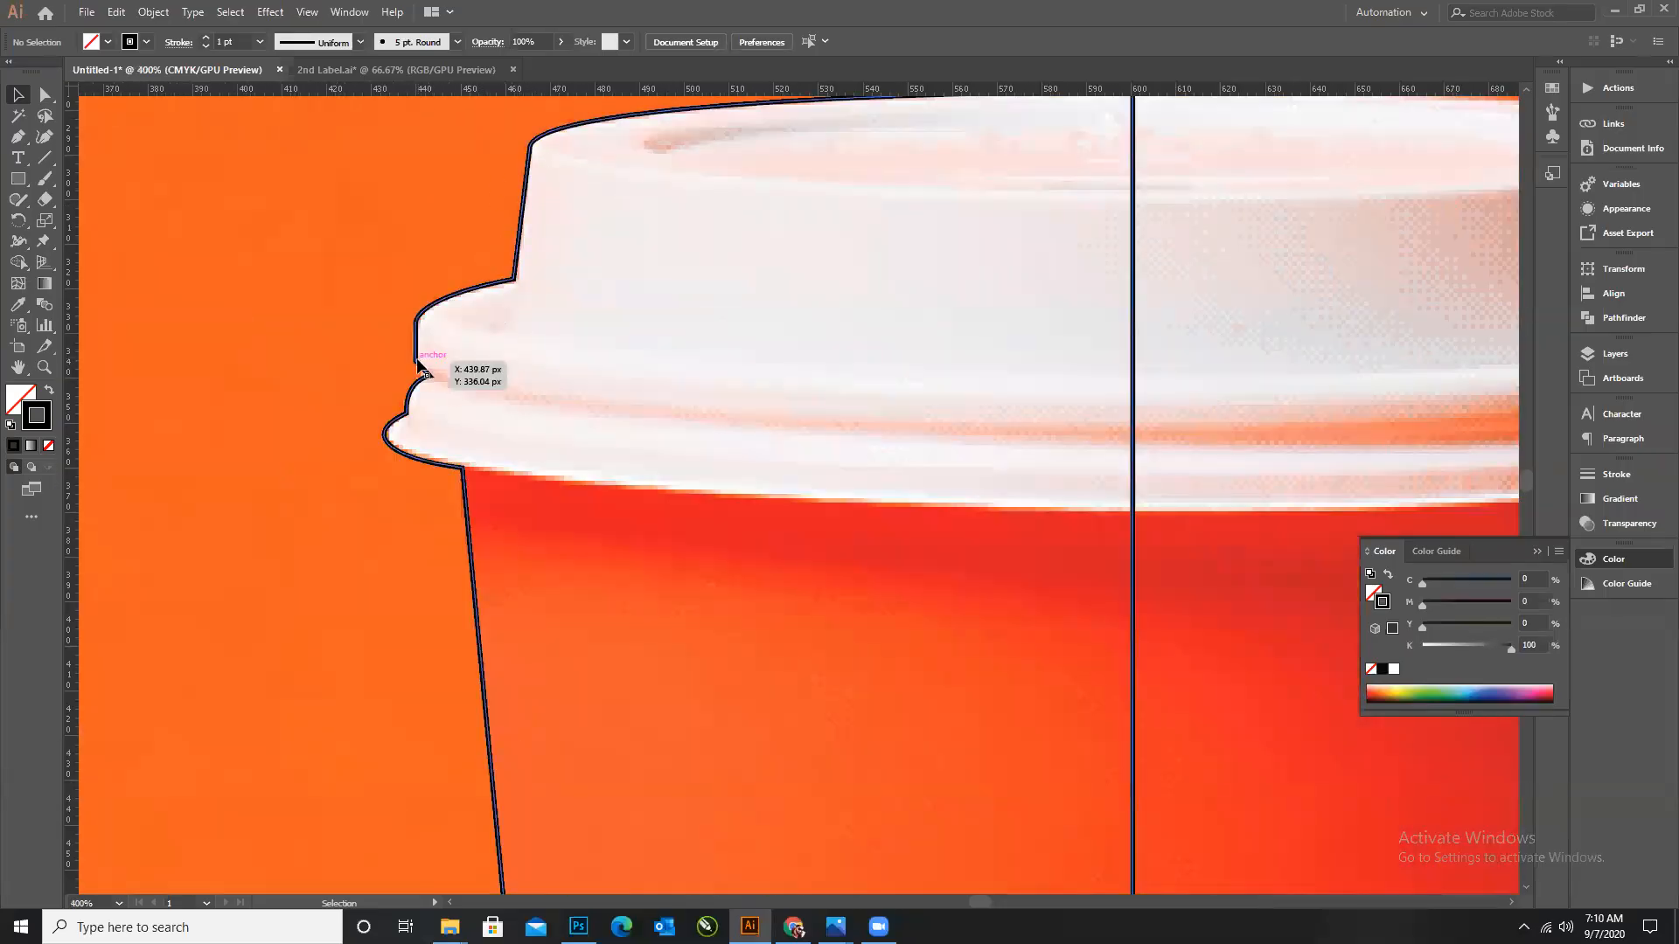
left_click(44, 93)
left_click(419, 359)
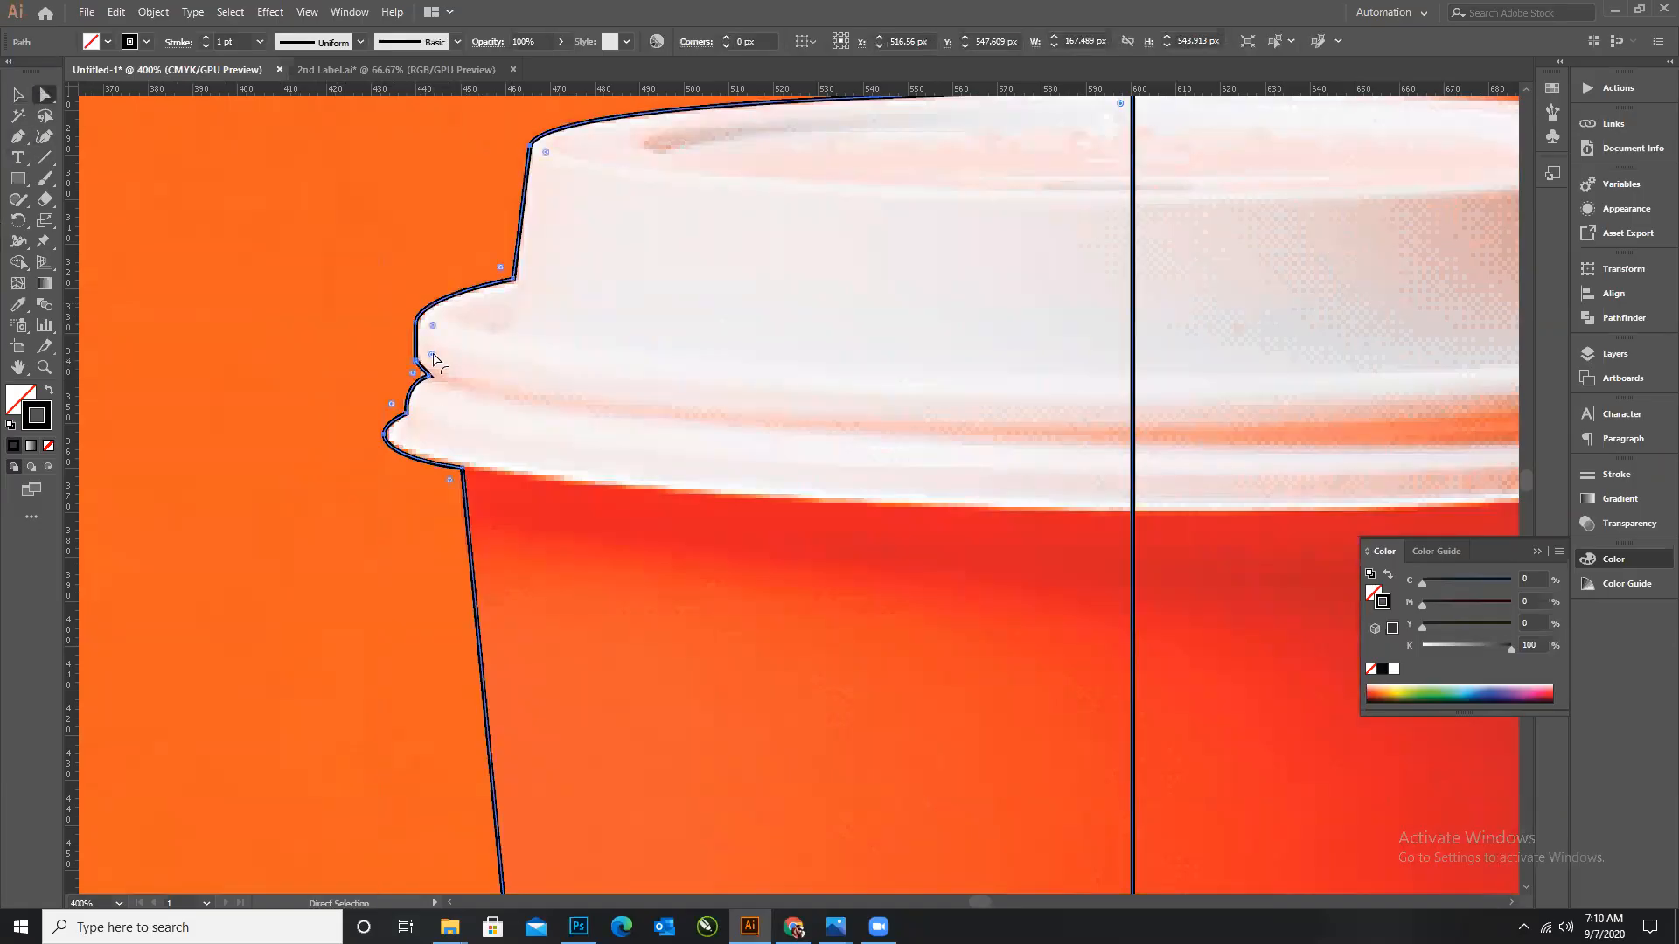
left_click_drag(447, 356, 446, 357)
left_click_drag(434, 330, 449, 336)
left_click_drag(503, 272, 510, 277)
left_click_drag(544, 154, 555, 162)
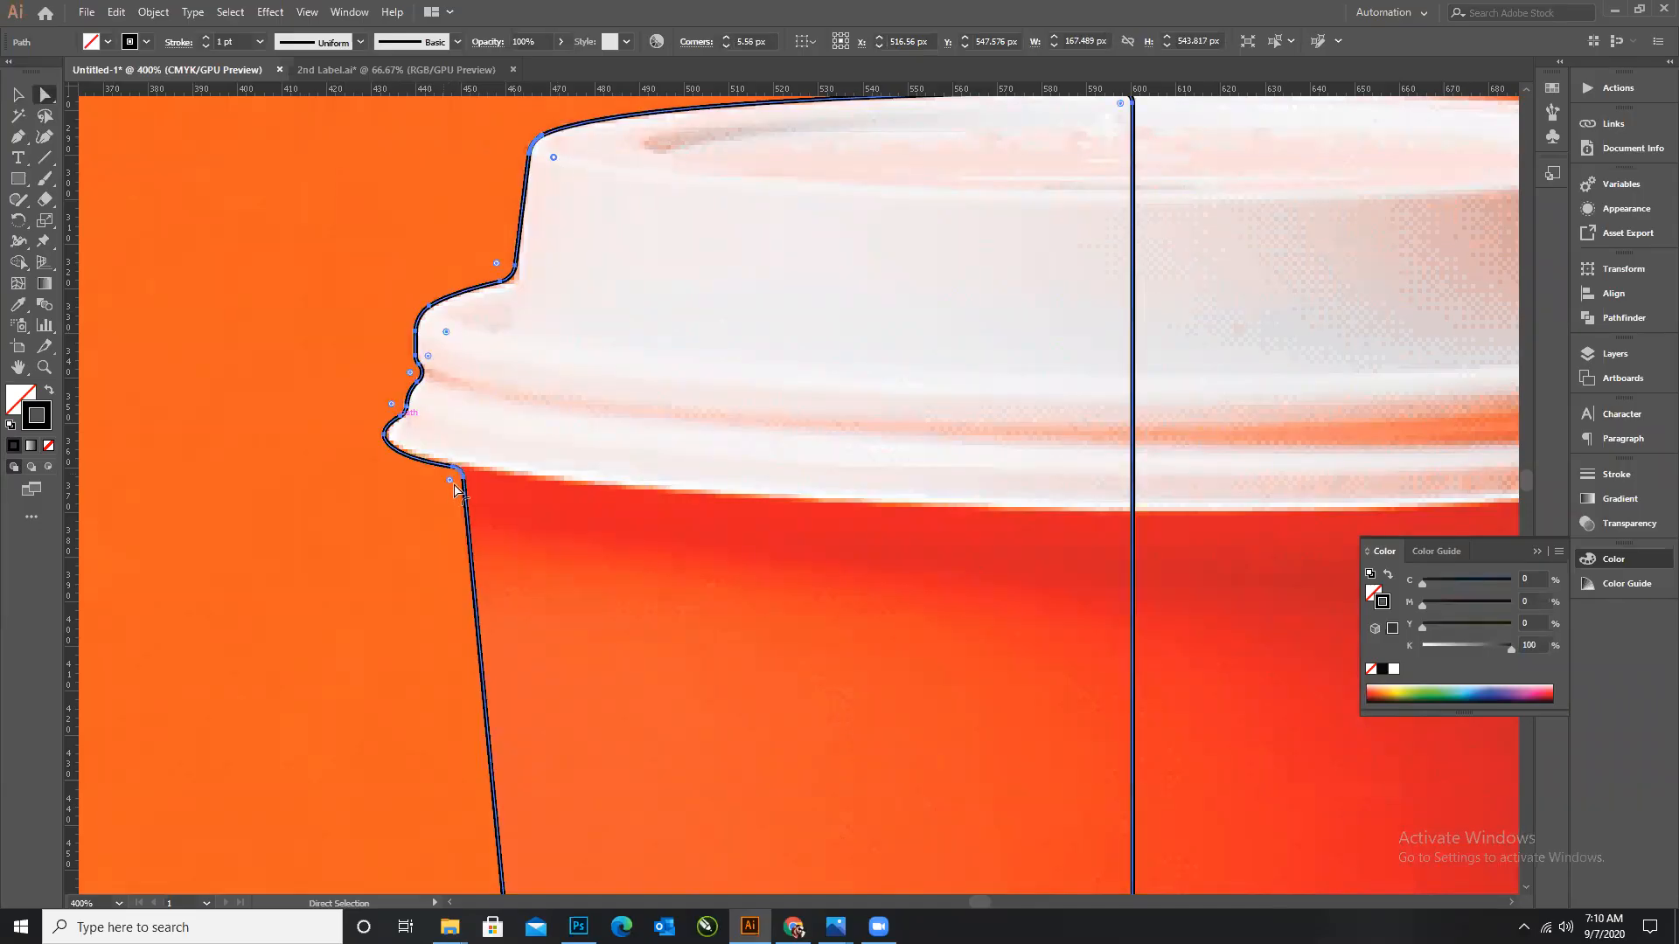
left_click_drag(448, 481, 432, 489)
Deselect the half-cup path and examine its rounded outline against the reference photo.
scroll(541, 384, "down", 2)
scroll(580, 485, "down", 2)
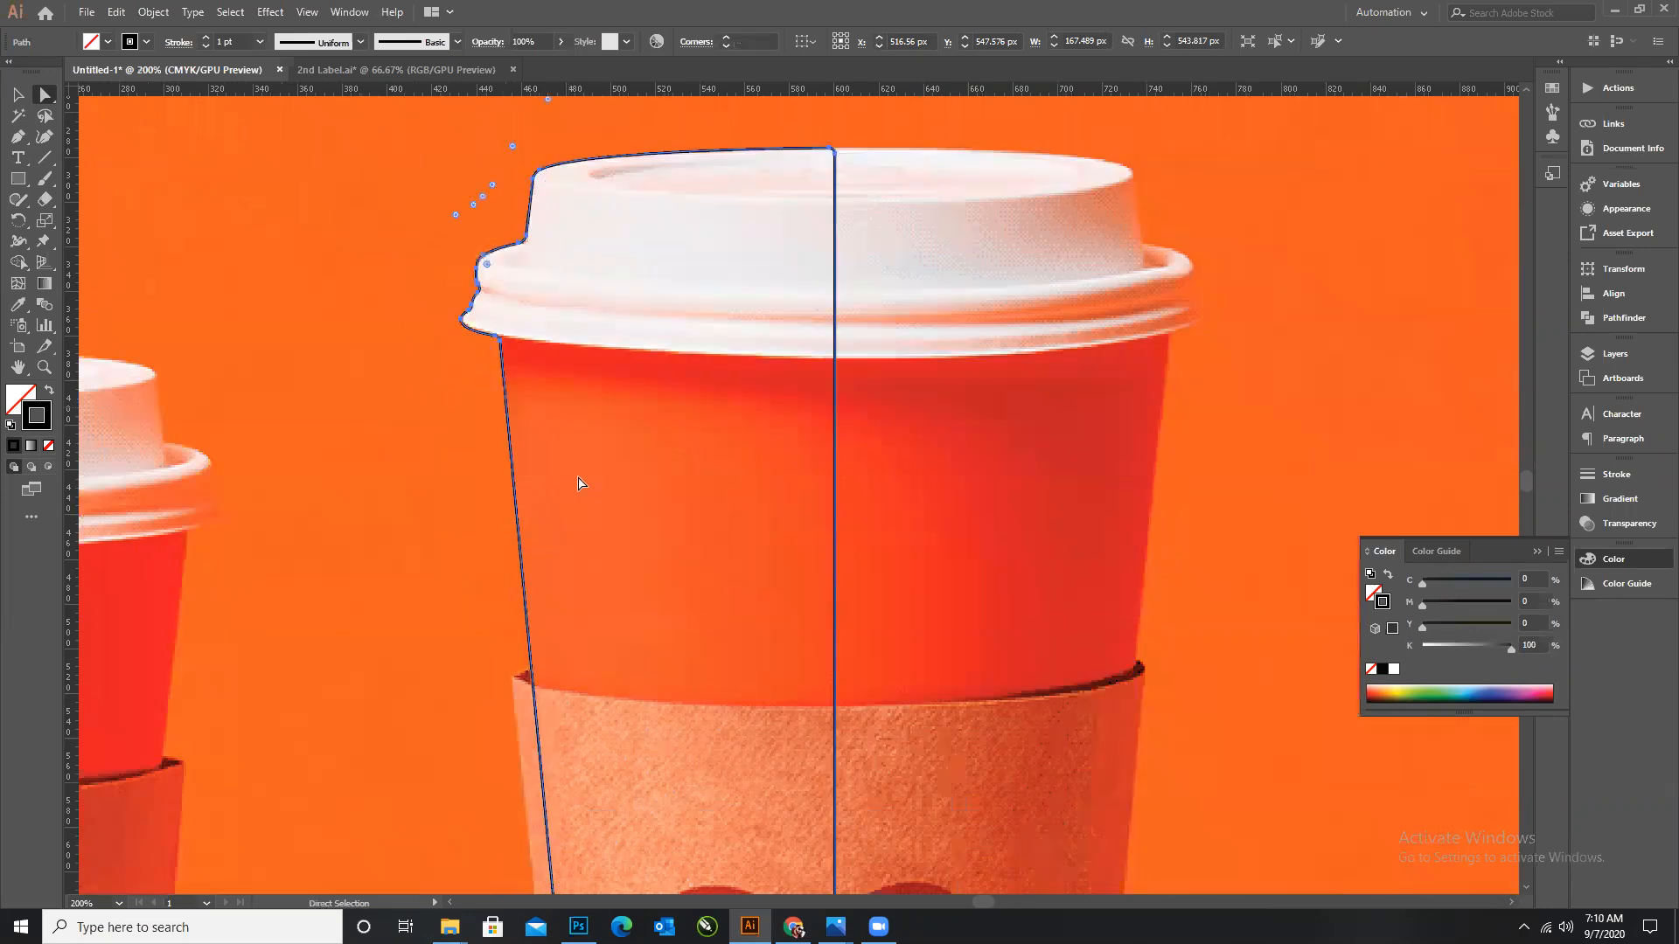
scroll(578, 479, "down", 5)
scroll(603, 559, "down", 1)
scroll(604, 588, "up", 2)
scroll(627, 602, "up", 2)
scroll(516, 524, "down", 2)
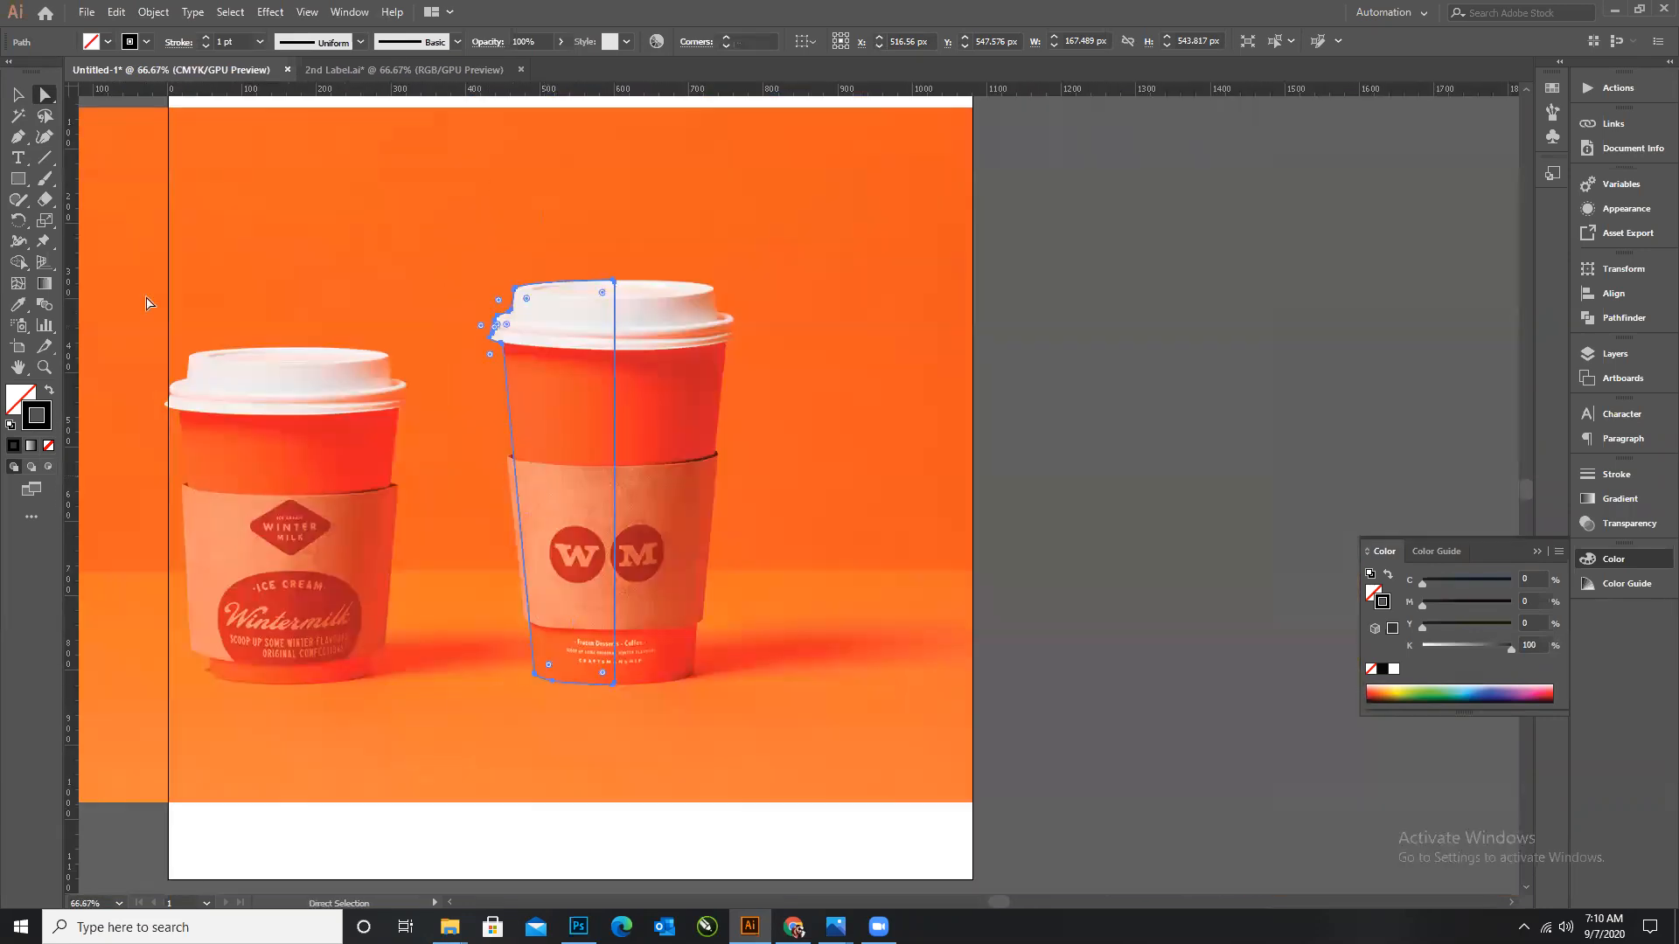
left_click(18, 95)
left_click(308, 255)
scroll(518, 400, "up", 1)
scroll(700, 404, "down", 1)
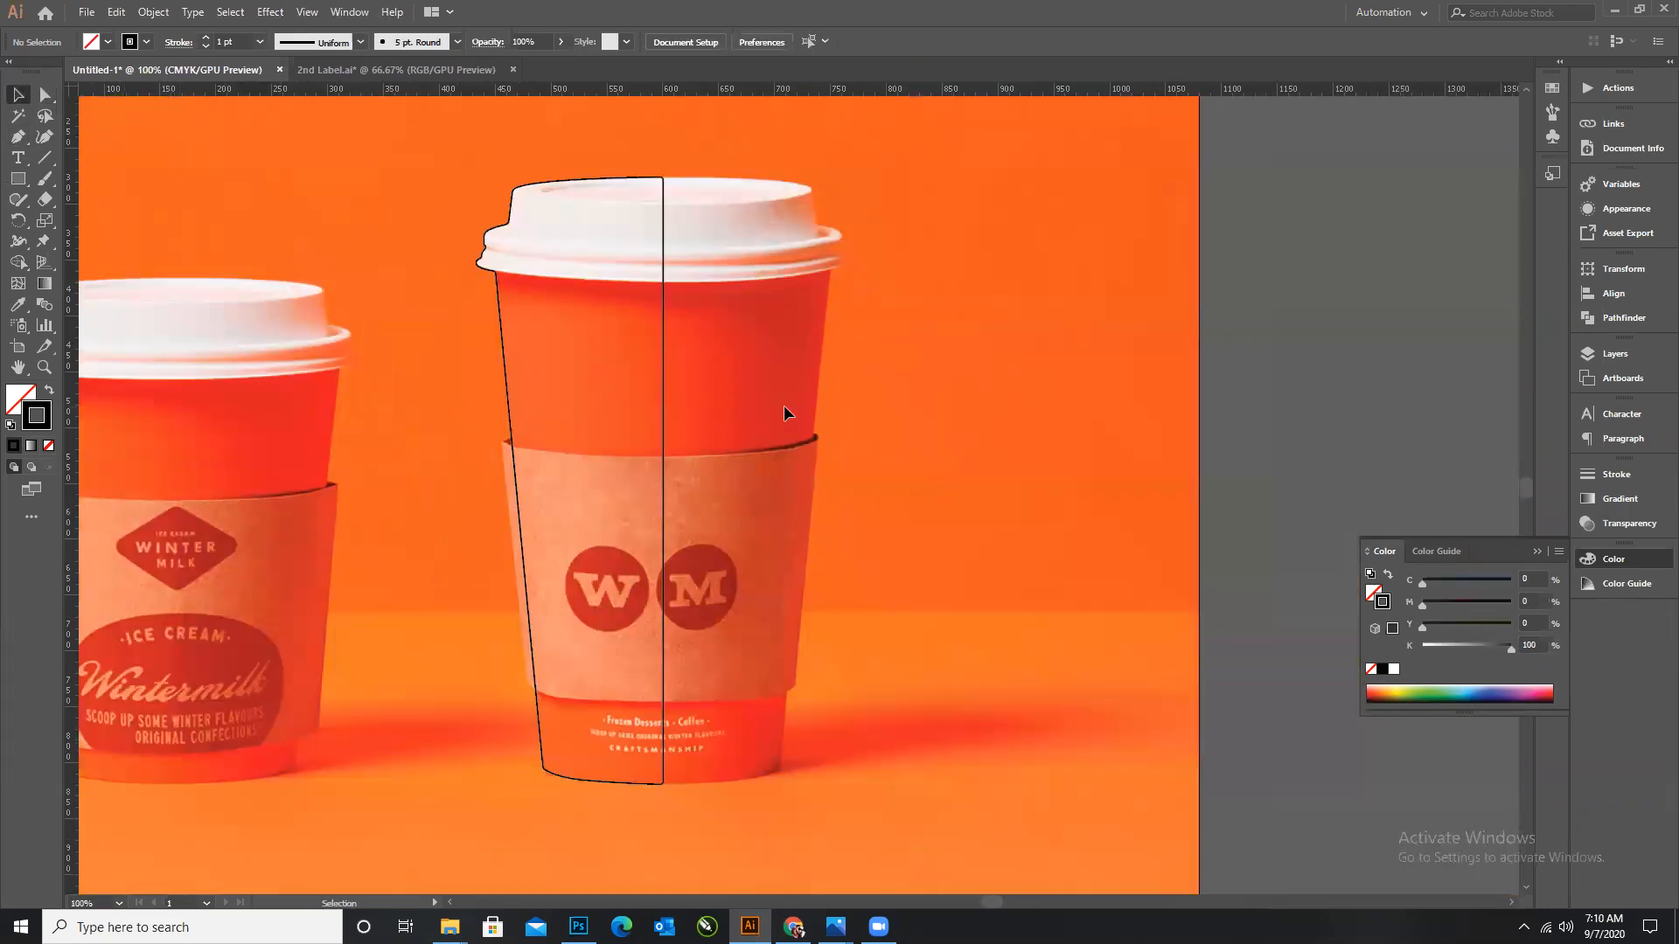
scroll(783, 406, "down", 1)
Try to apply a previewed 360° 3D Revolve effect to the half-cup path, leaving the Off-Axis Front position.
left_click(512, 414)
scroll(927, 482, "down", 1)
scroll(824, 416, "up", 1)
left_click(813, 390)
left_click(733, 376)
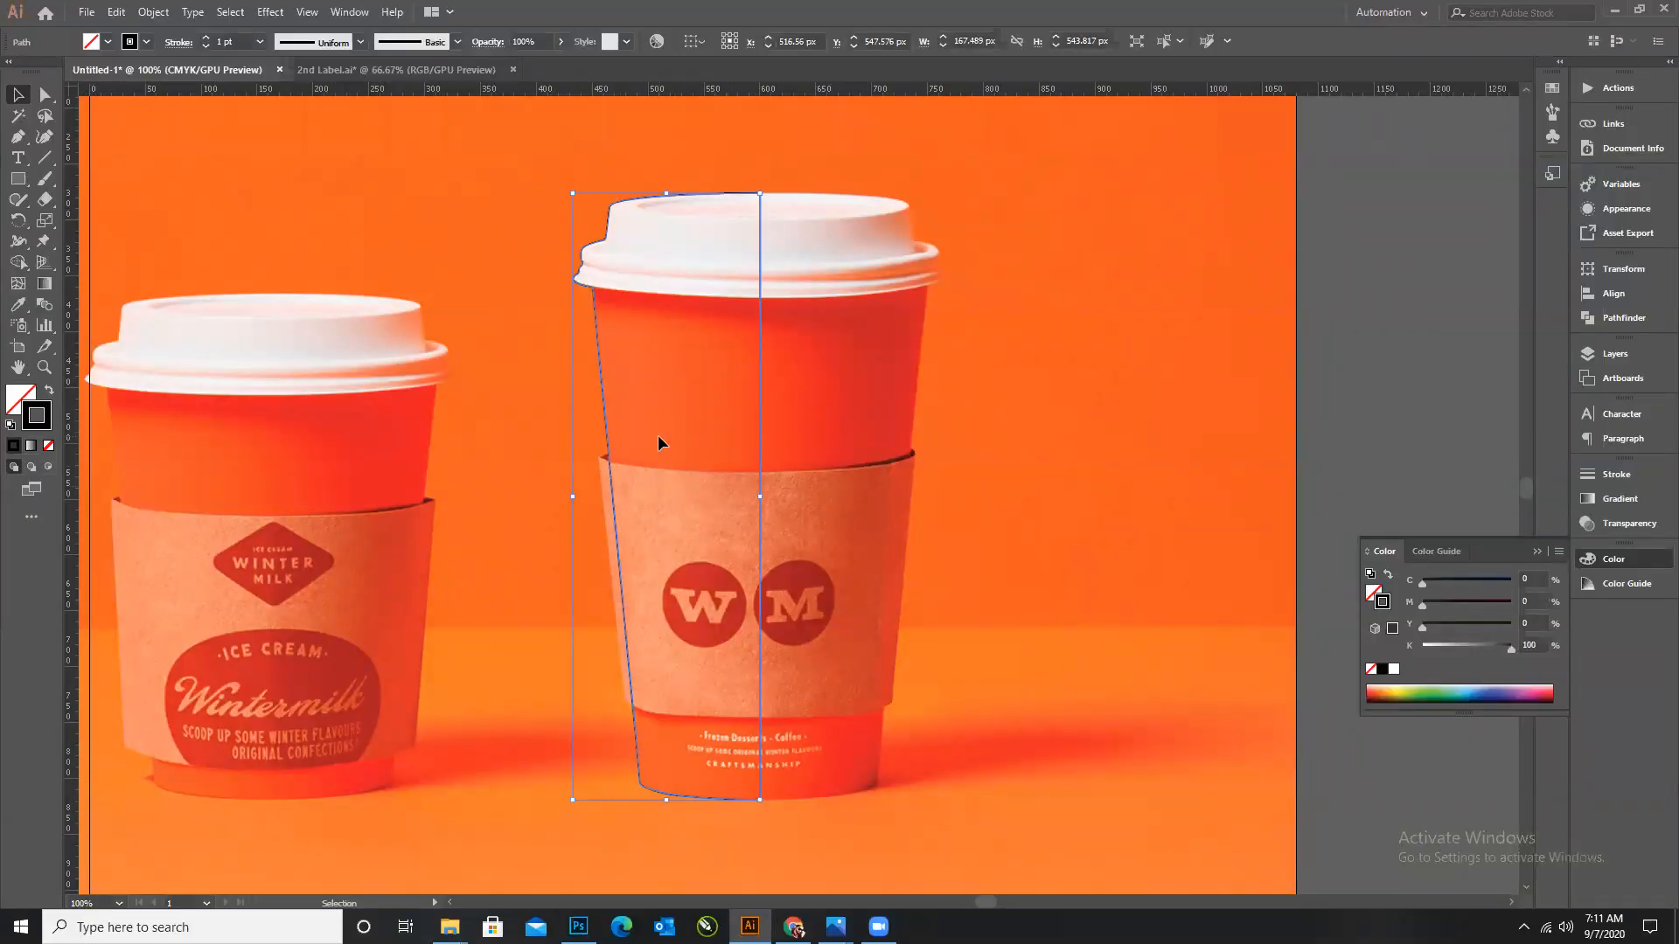
left_click(269, 15)
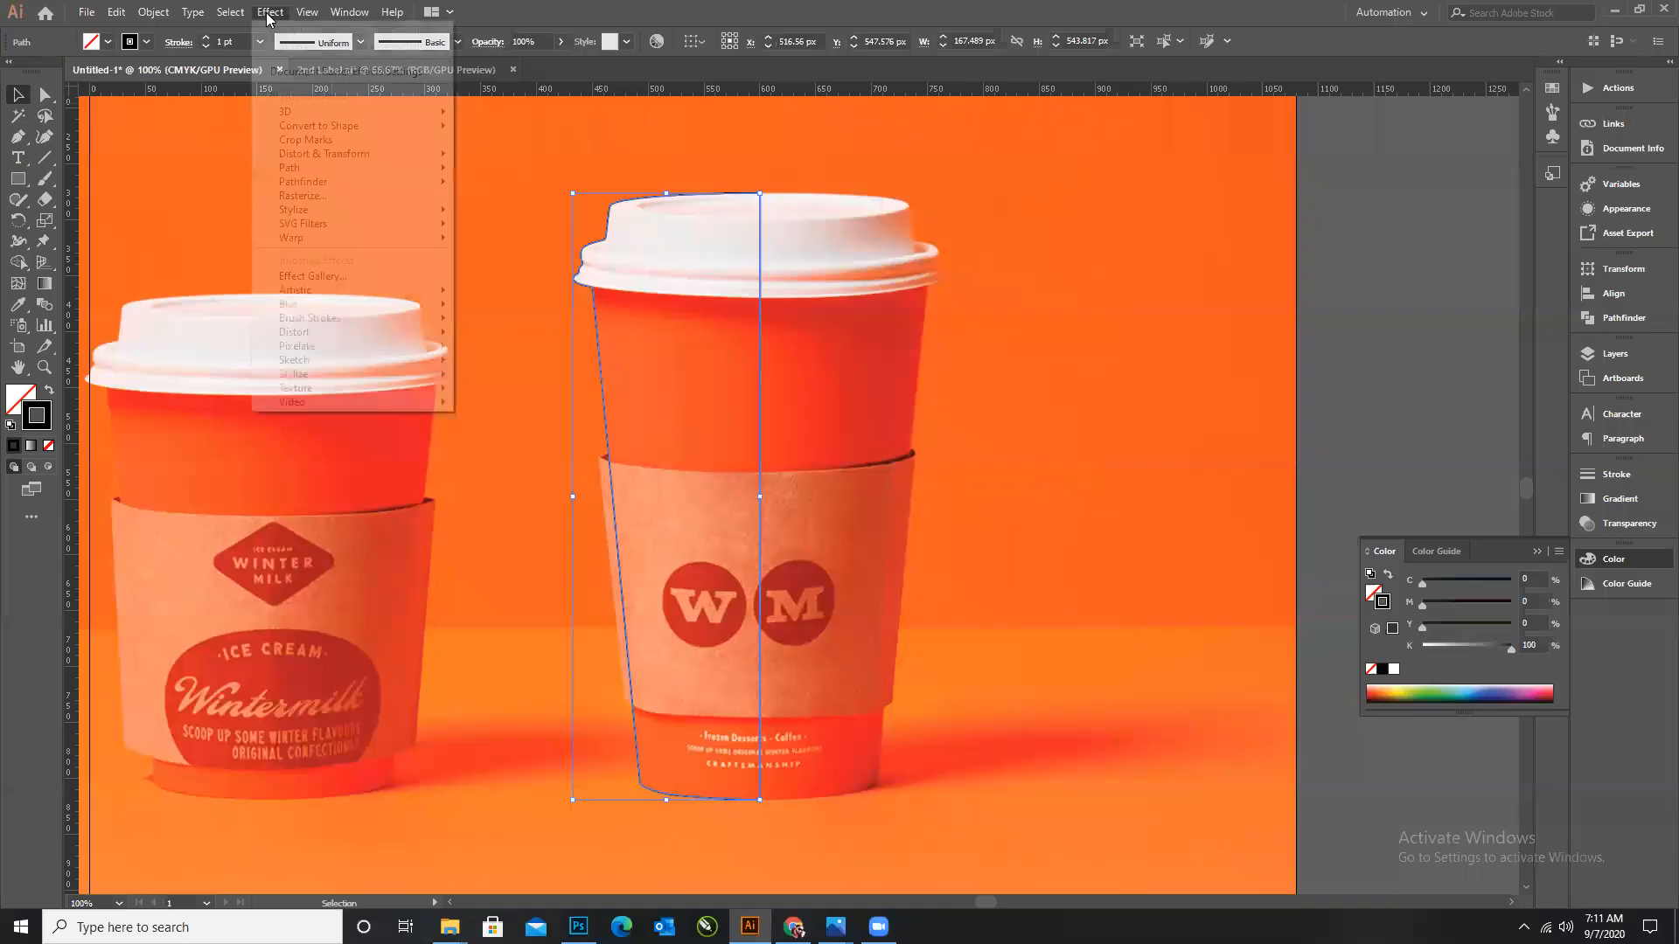
mouse_move(300, 114)
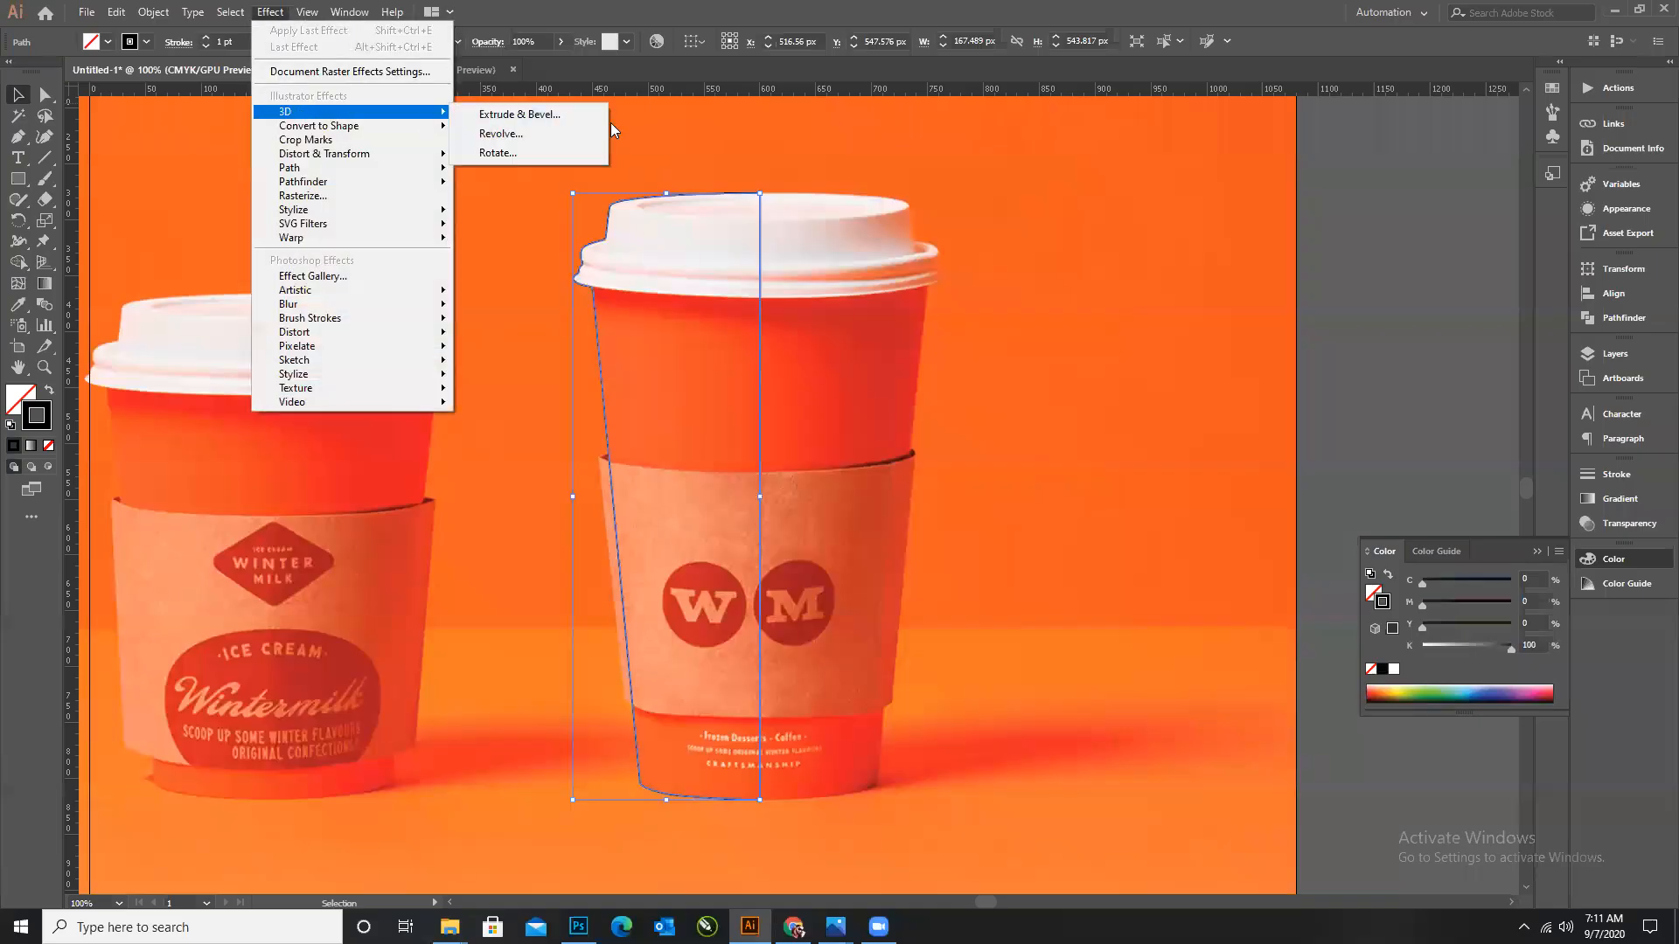
left_click(501, 136)
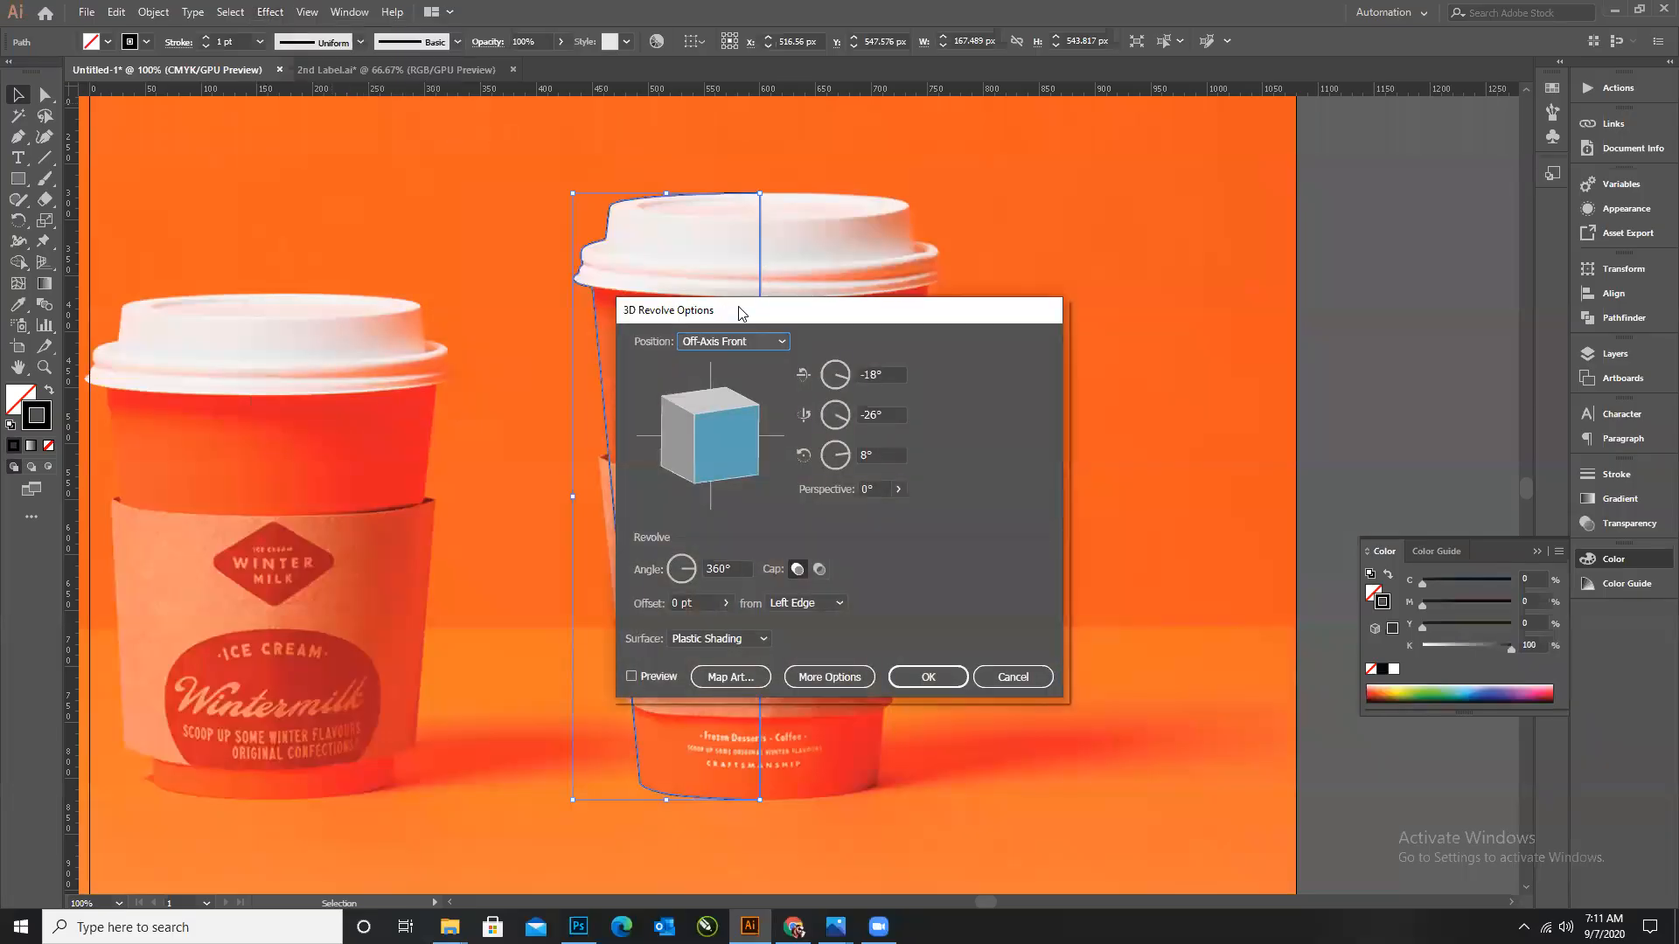
left_click_drag(727, 313, 1026, 190)
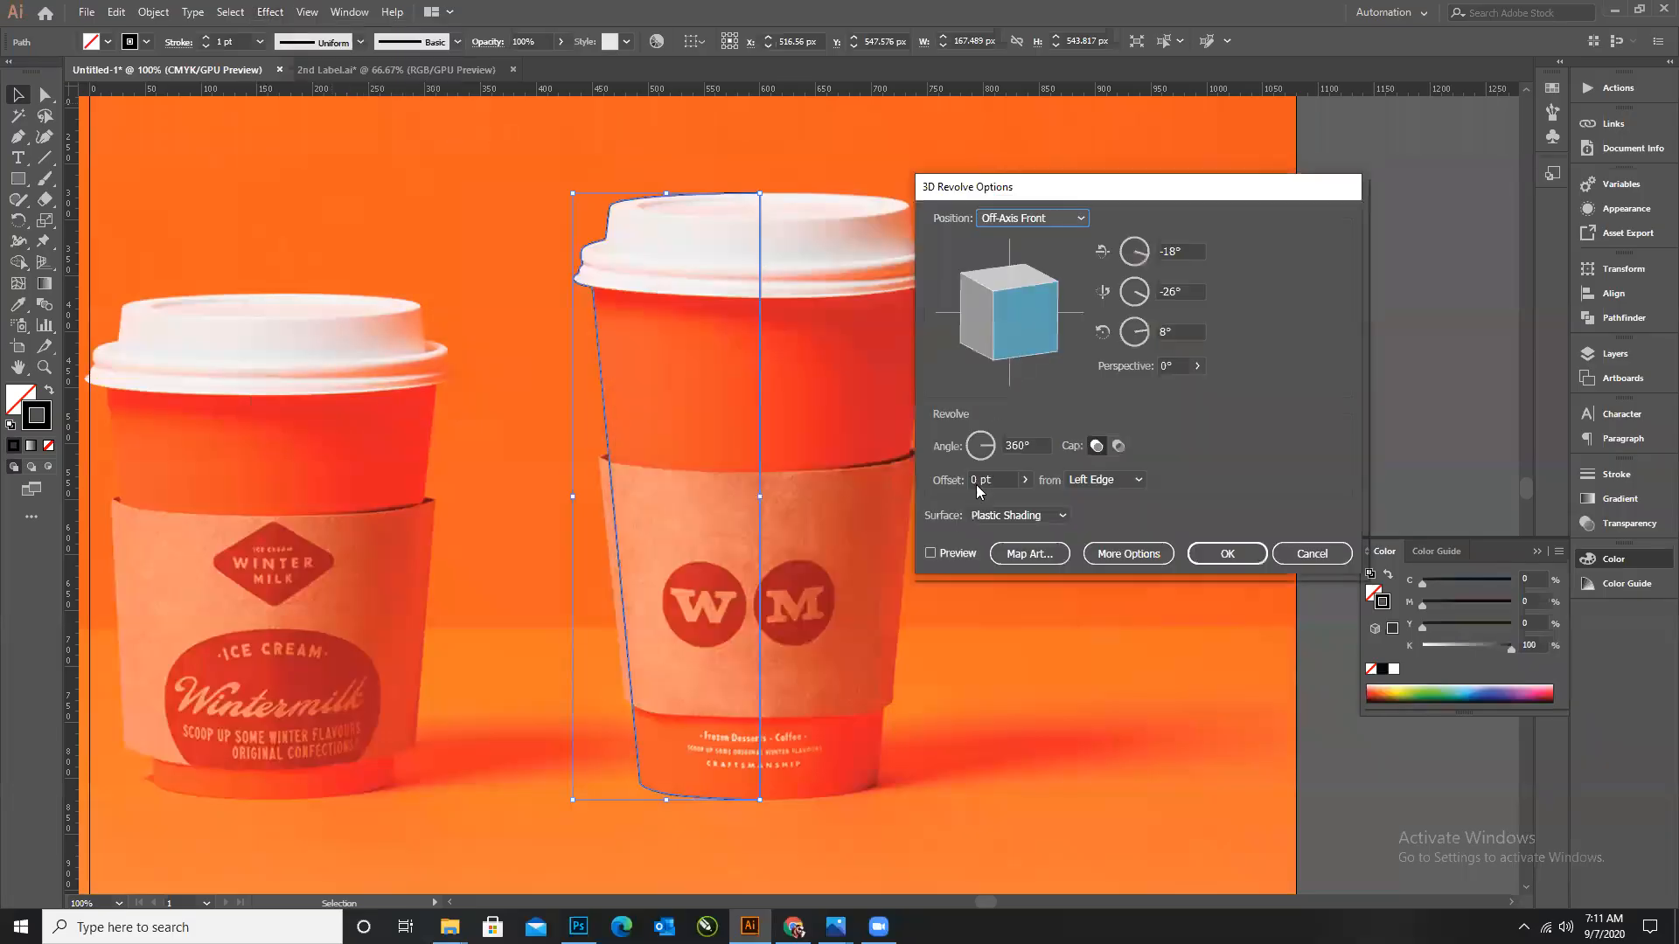
left_click(932, 553)
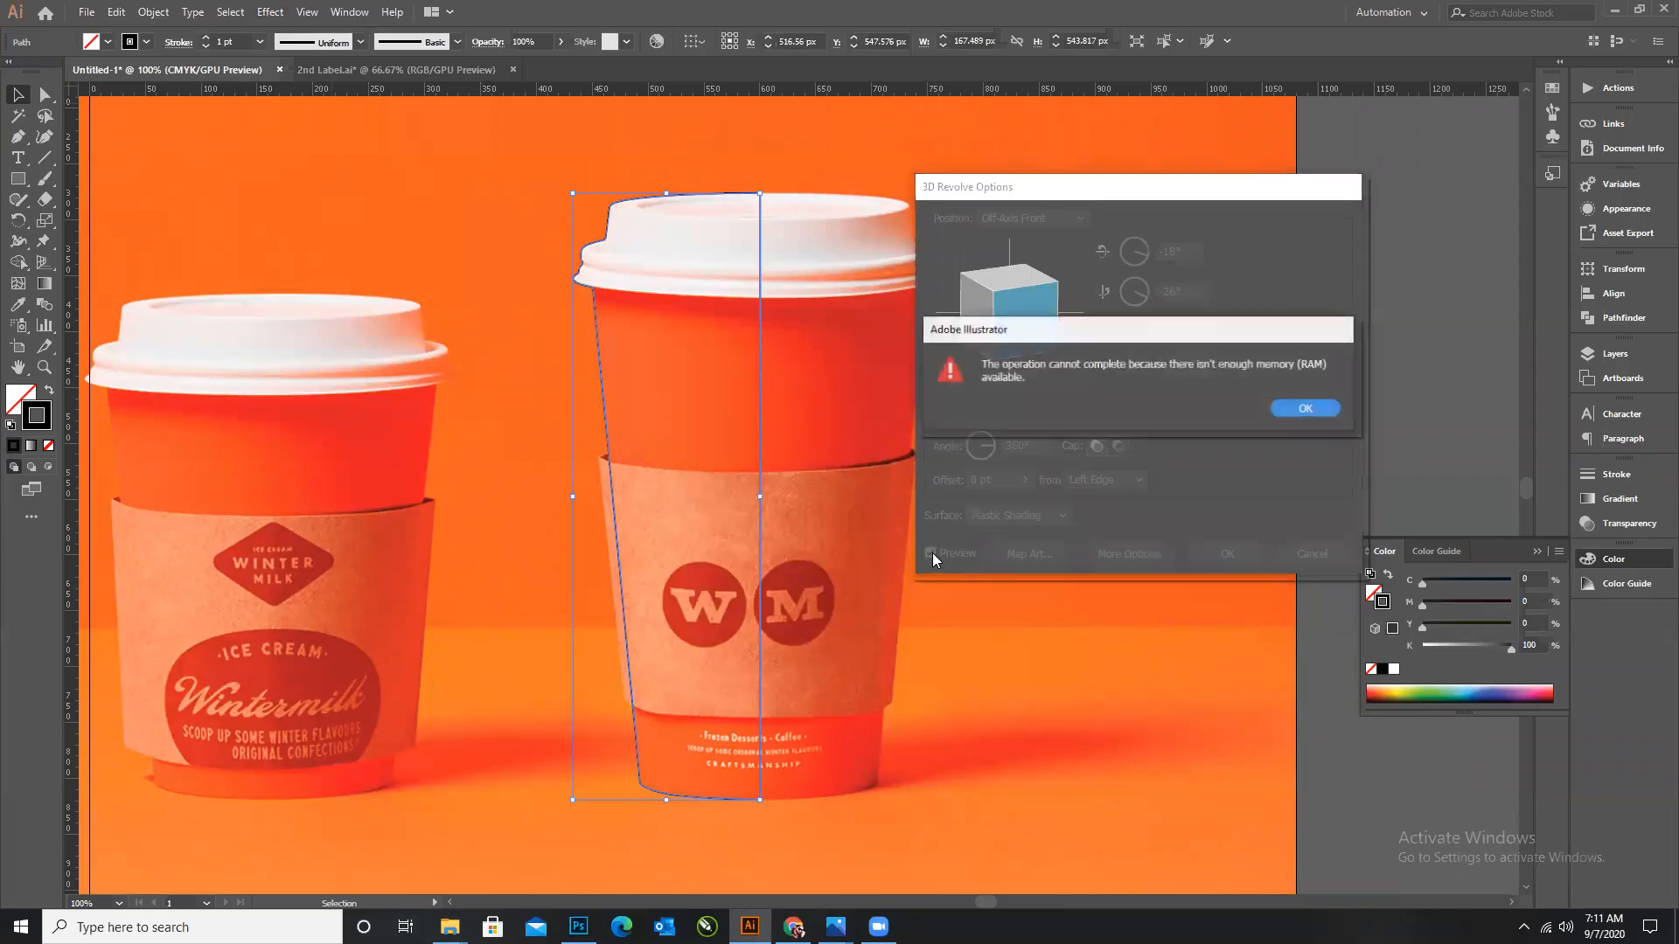
left_click(1307, 408)
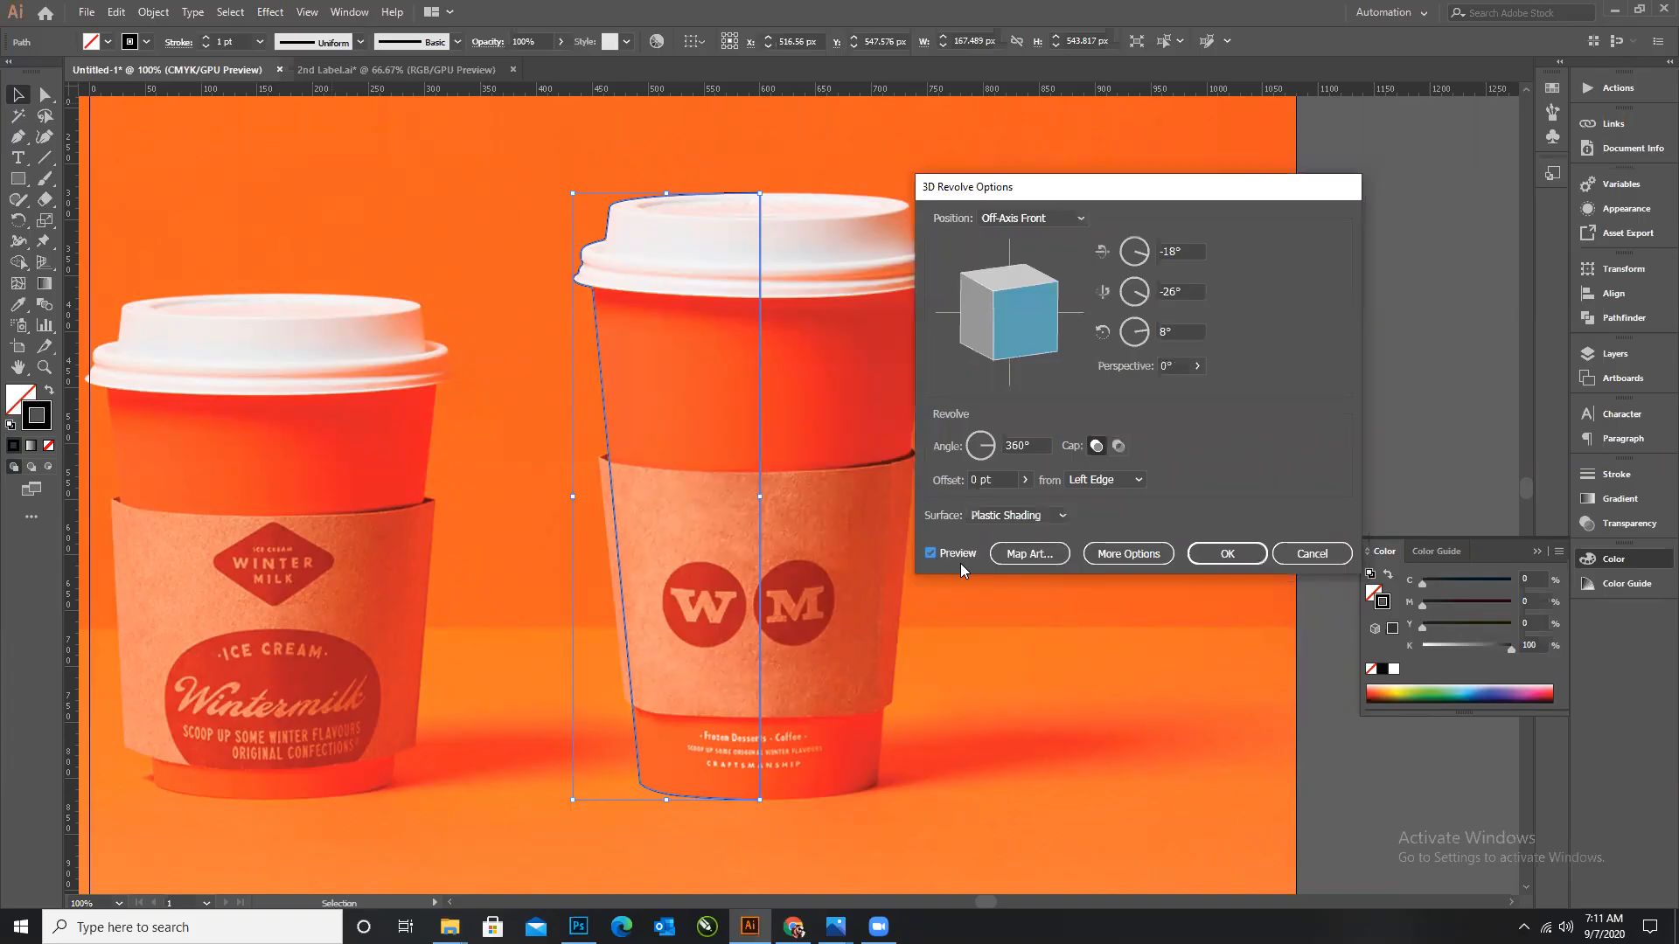
left_click(1315, 556)
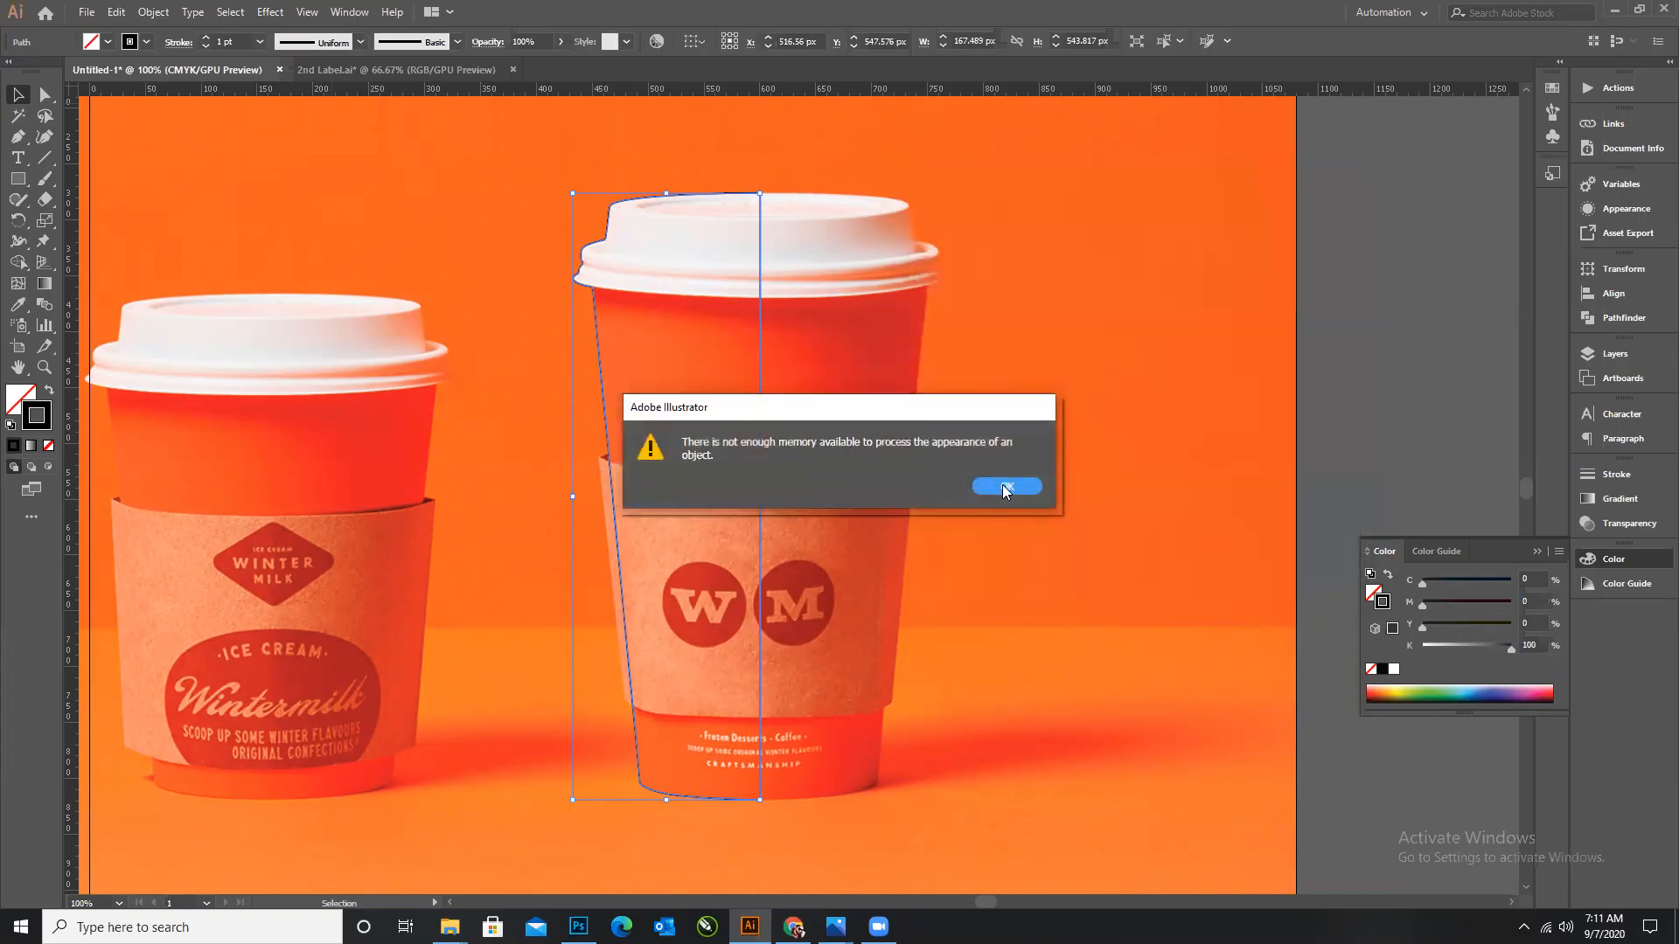
left_click(995, 483)
Create a new 1080 × 1080 px CMYK document with raster effects set to Medium (150 ppi).
left_click(86, 15)
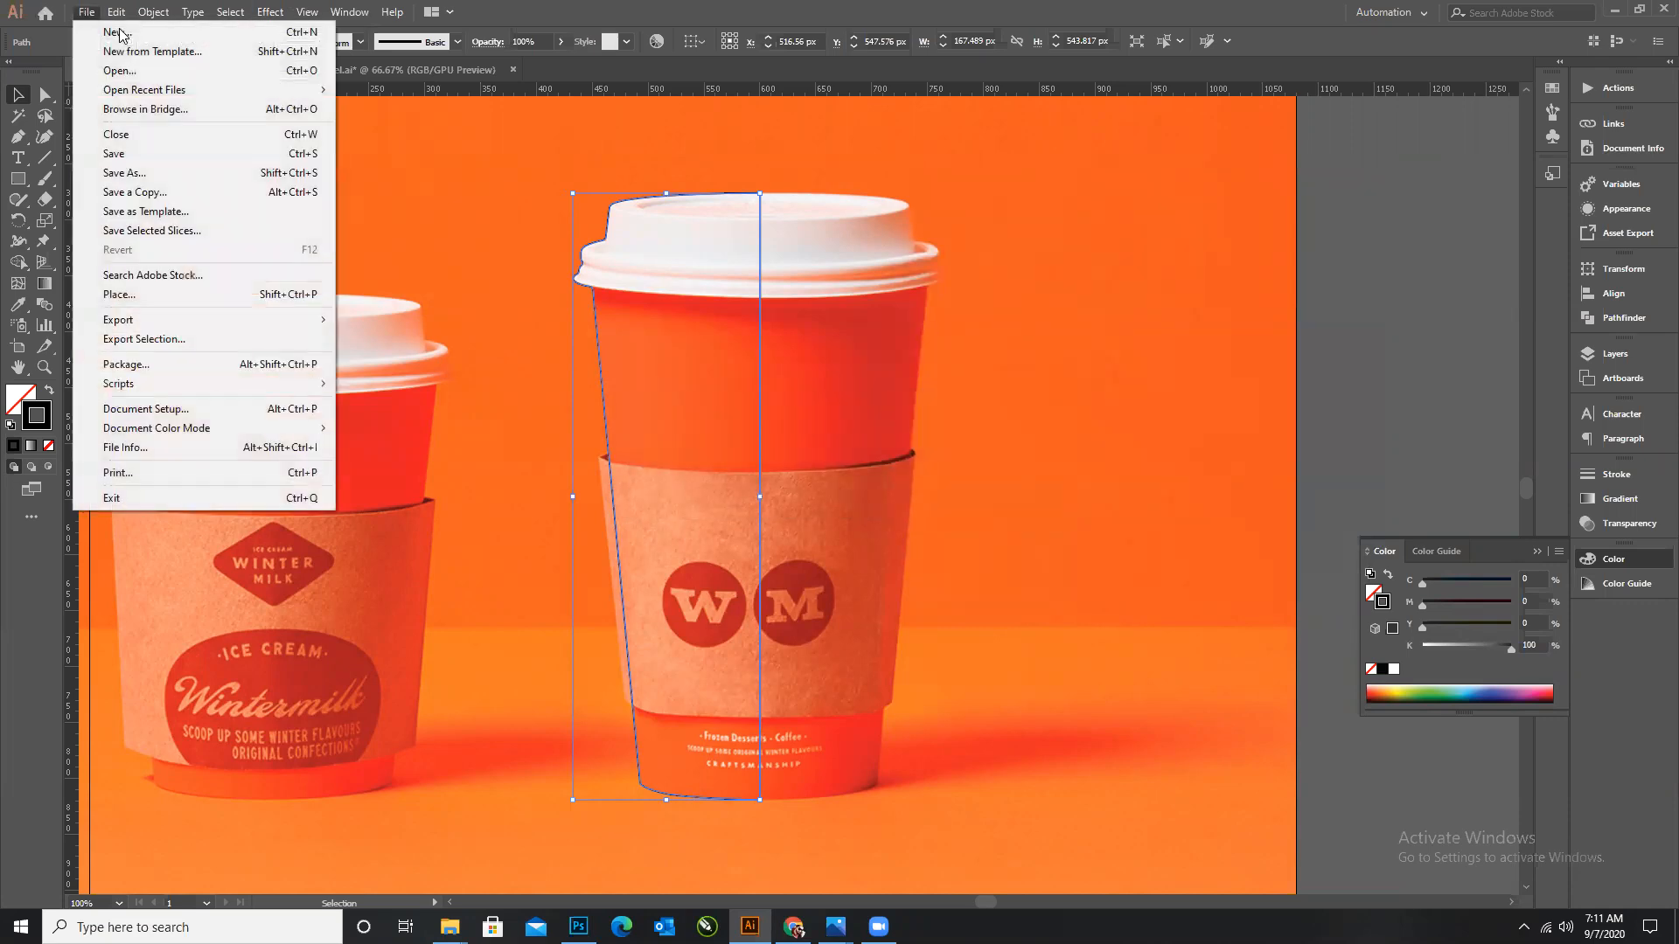
left_click(108, 30)
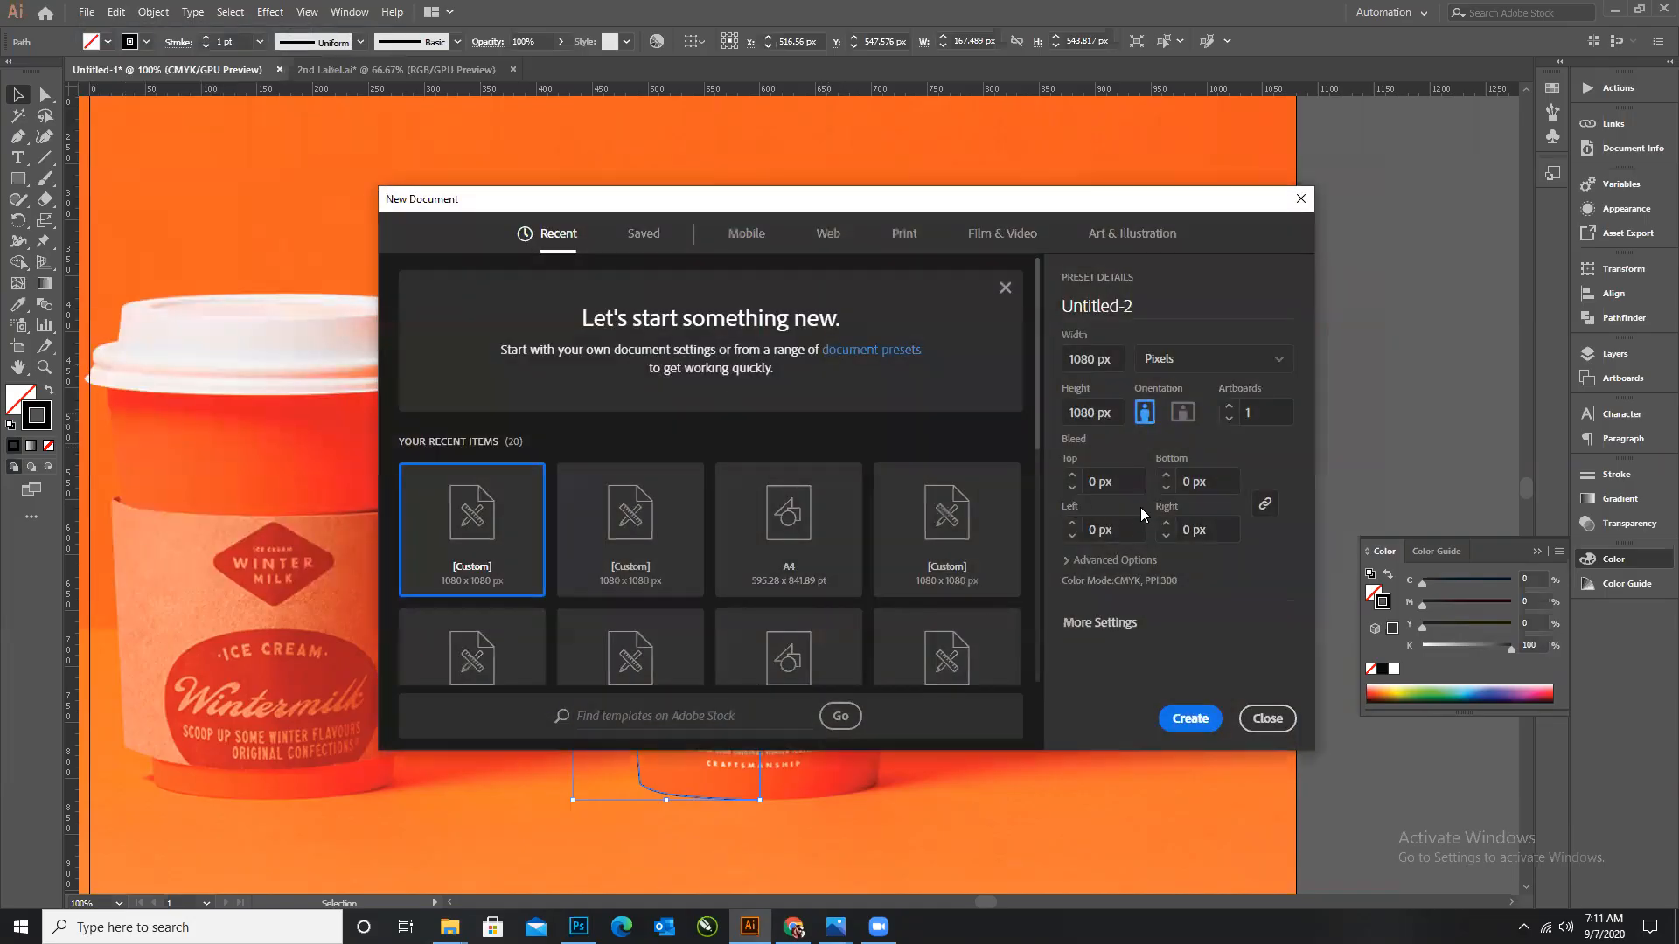
left_click(1114, 624)
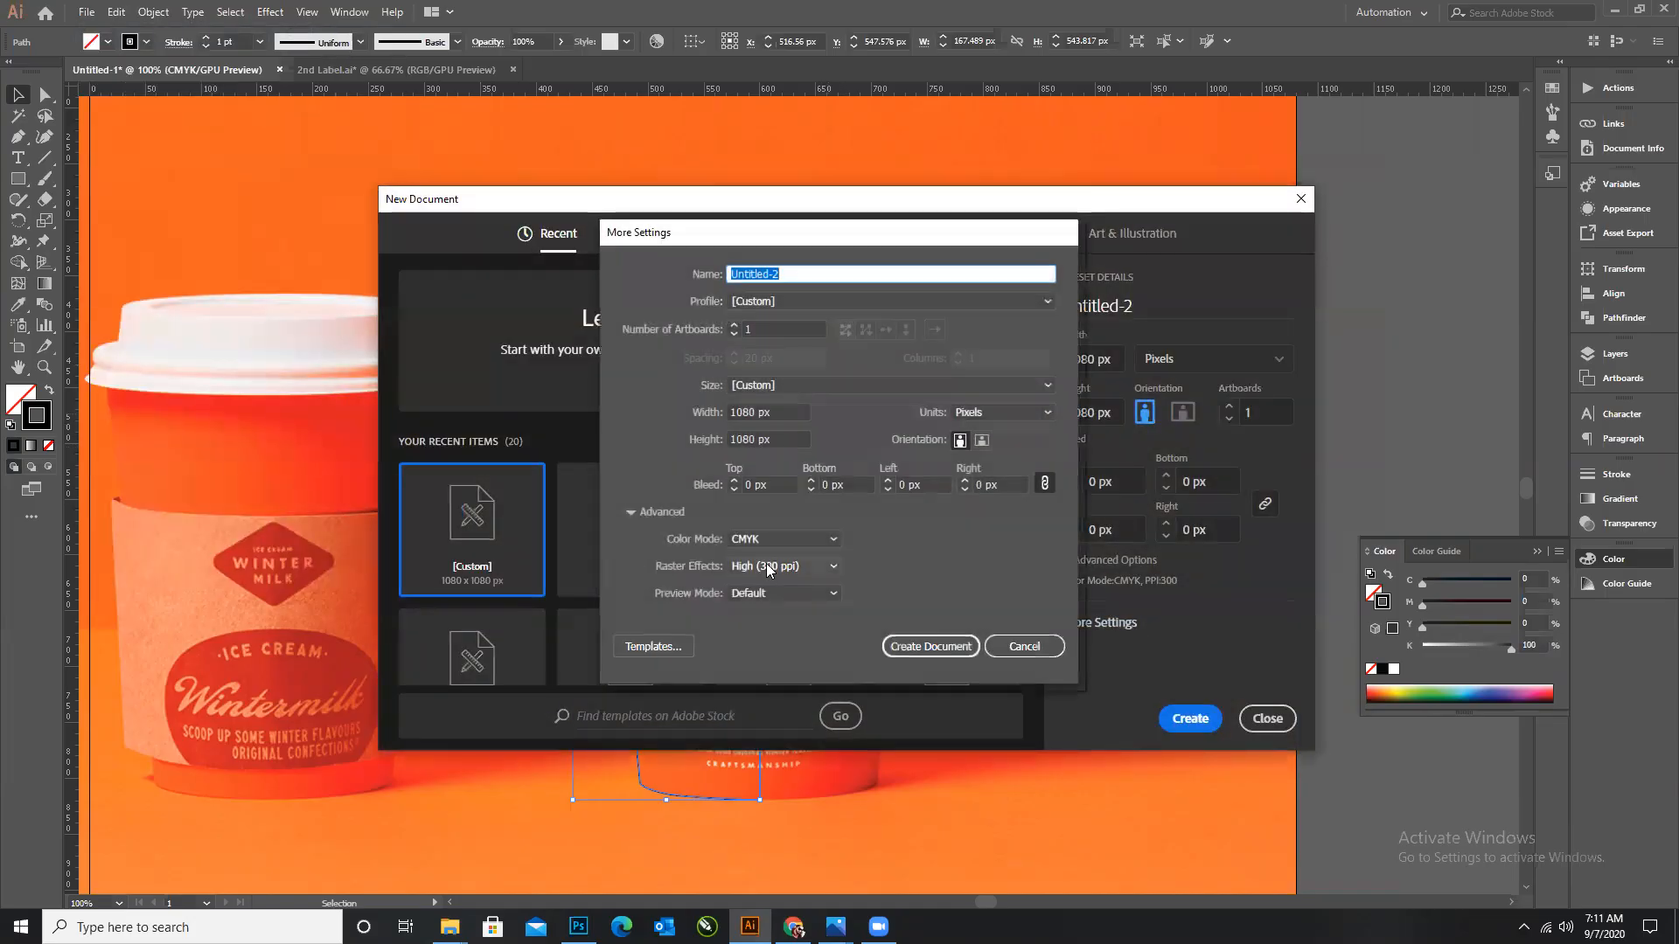
left_click(834, 568)
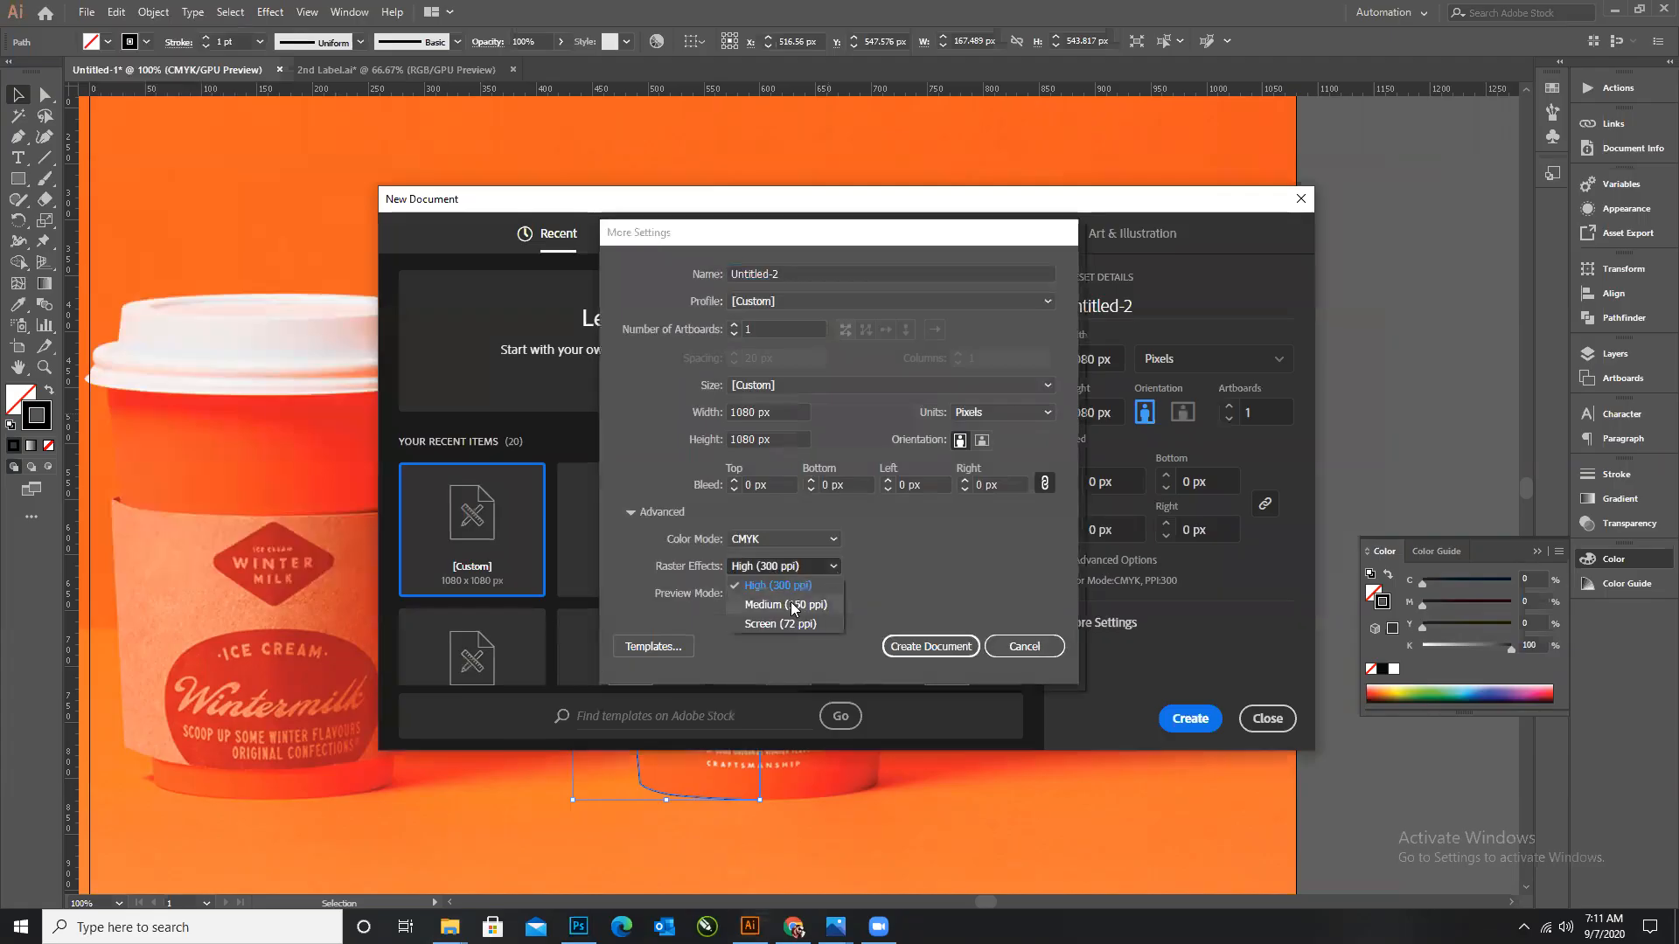
left_click(790, 603)
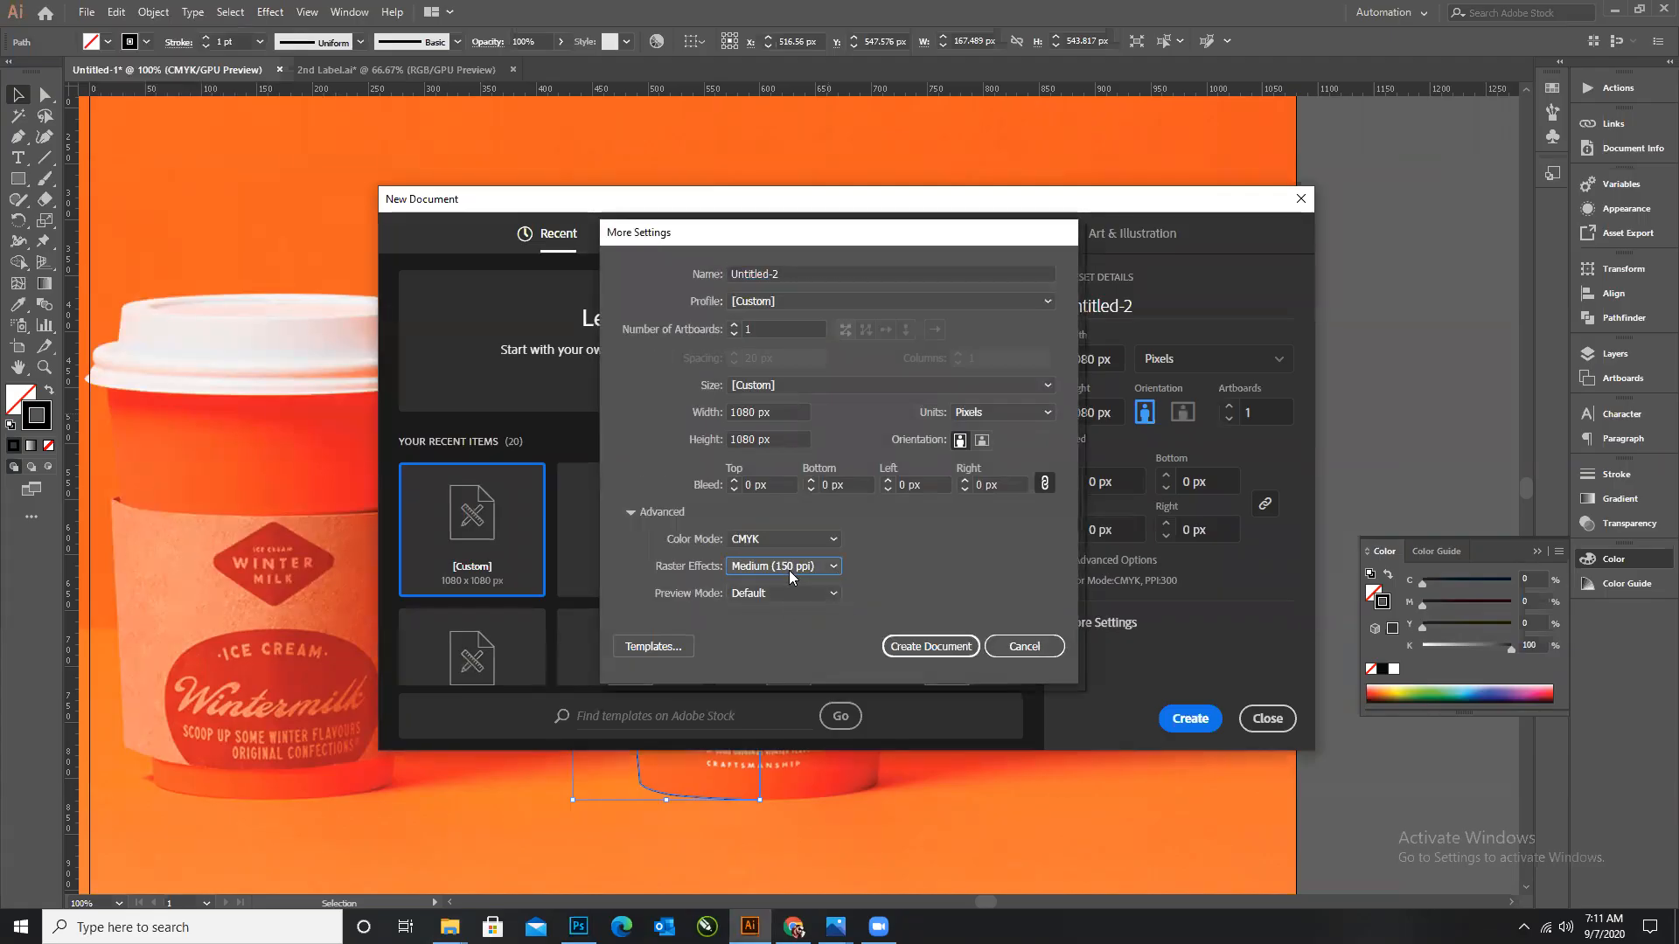
left_click(789, 568)
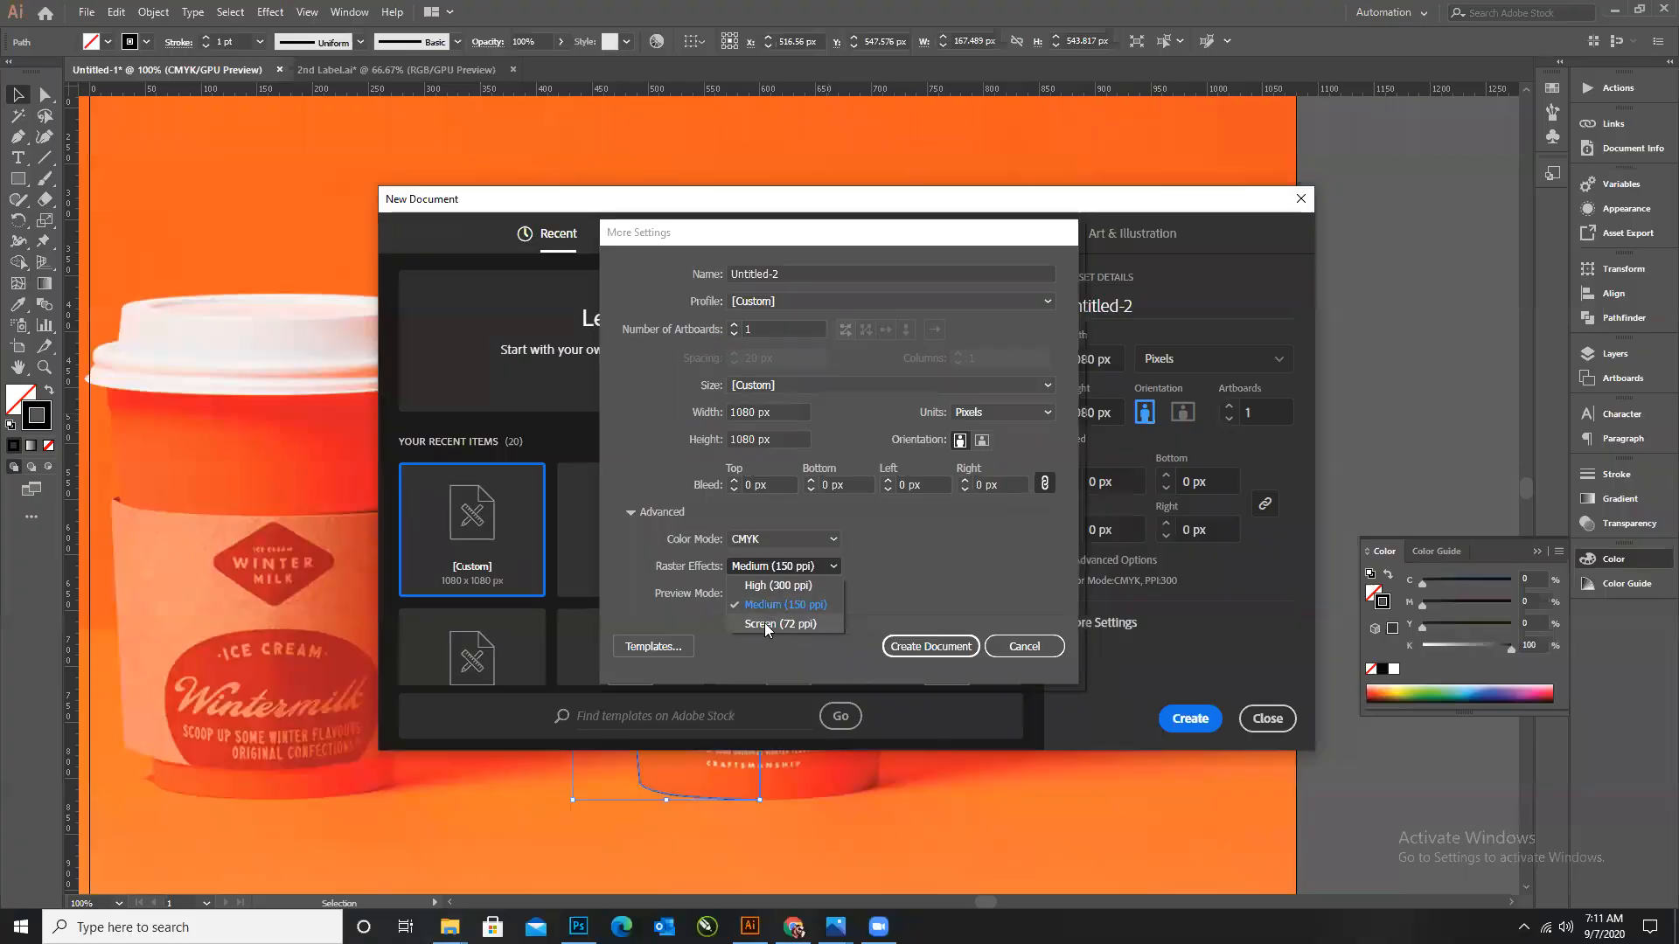
left_click(864, 621)
left_click(927, 647)
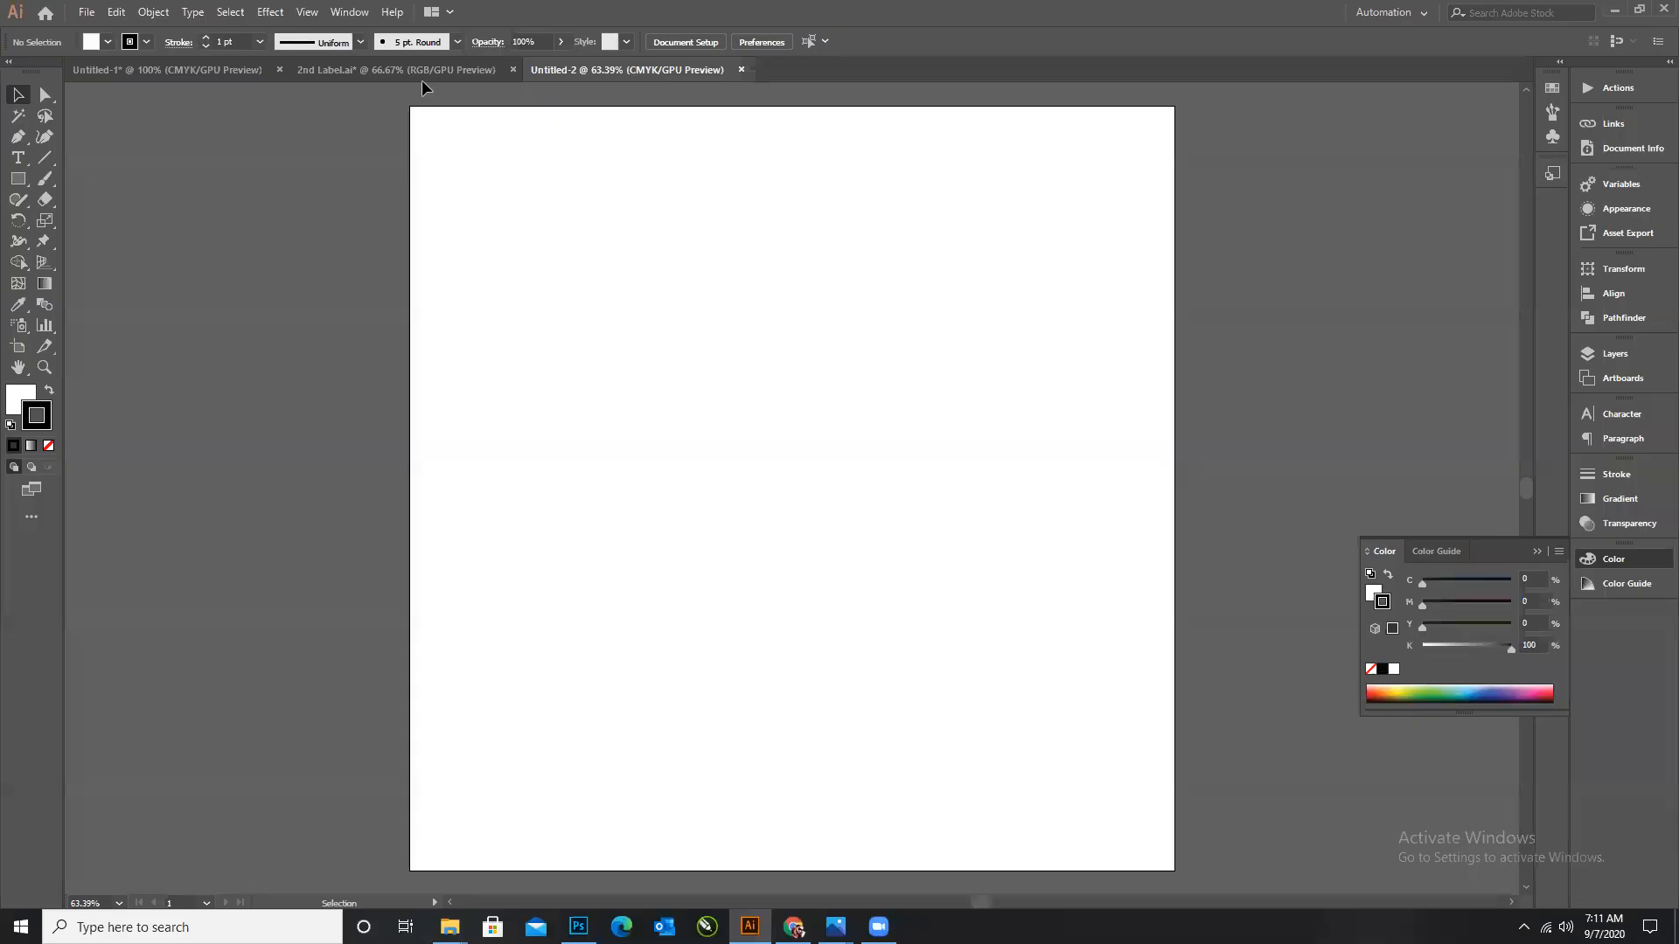
Unlock the reference photo in Untitled-1 and select it together with the half-cup path for copying.
left_click(405, 72)
left_click(201, 72)
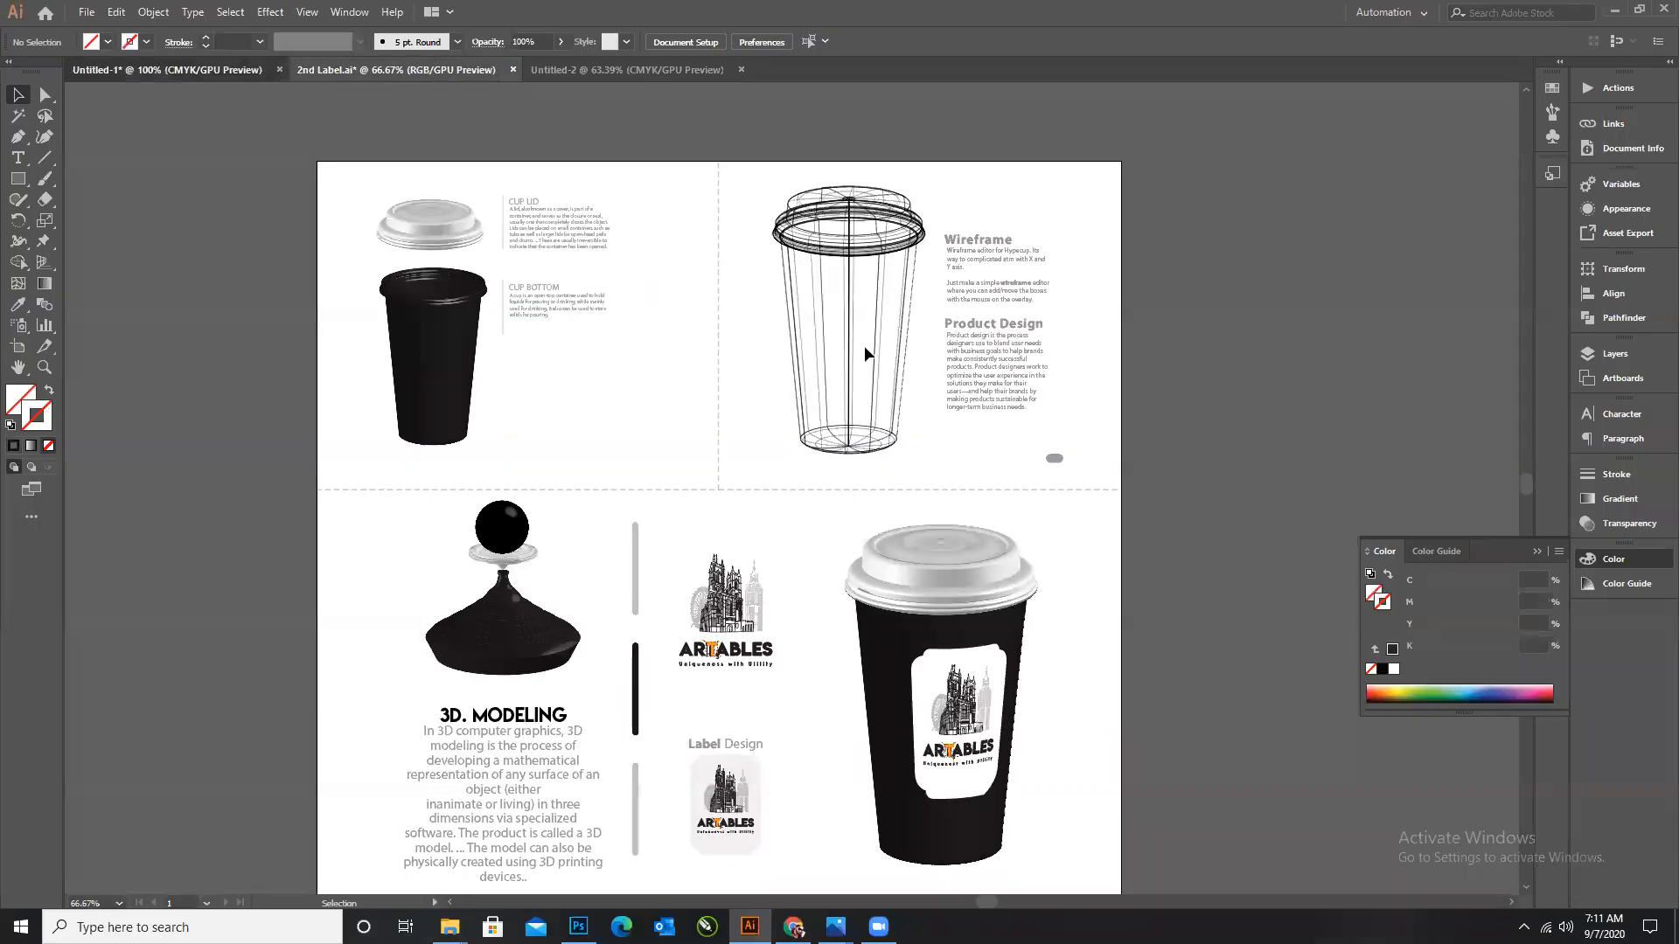
key("ctrl+minus")
key("ctrl+minus")
key("ctrl+minus")
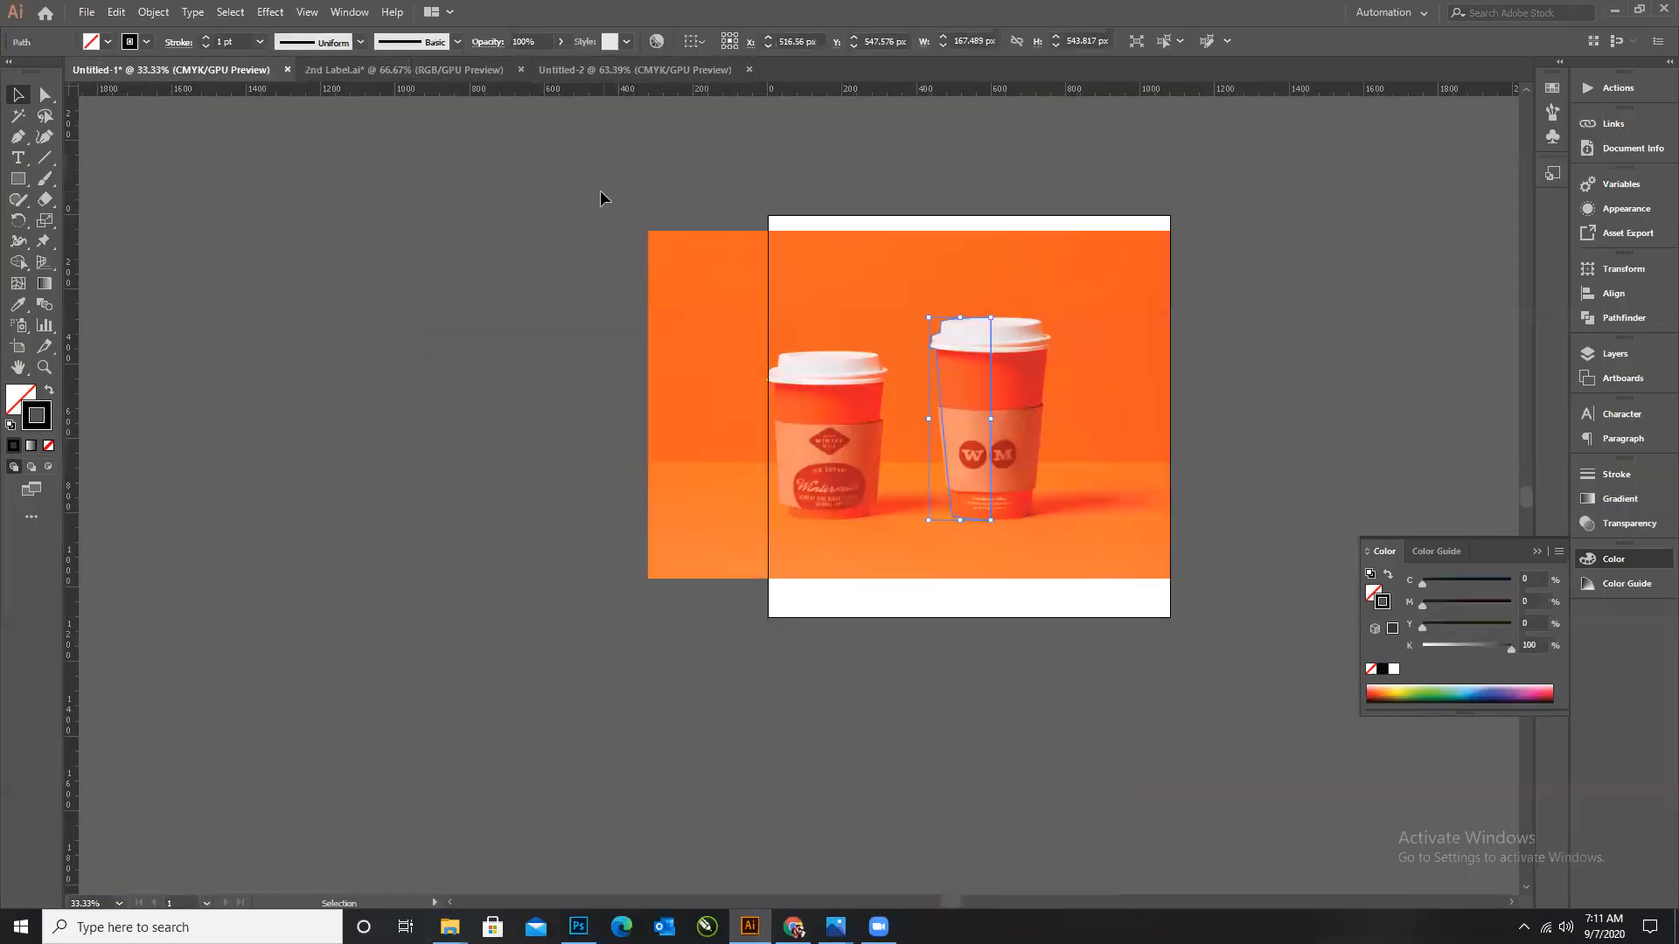
key("ctrl+alt+2")
left_click(505, 190)
left_click_drag(505, 190, 1241, 591)
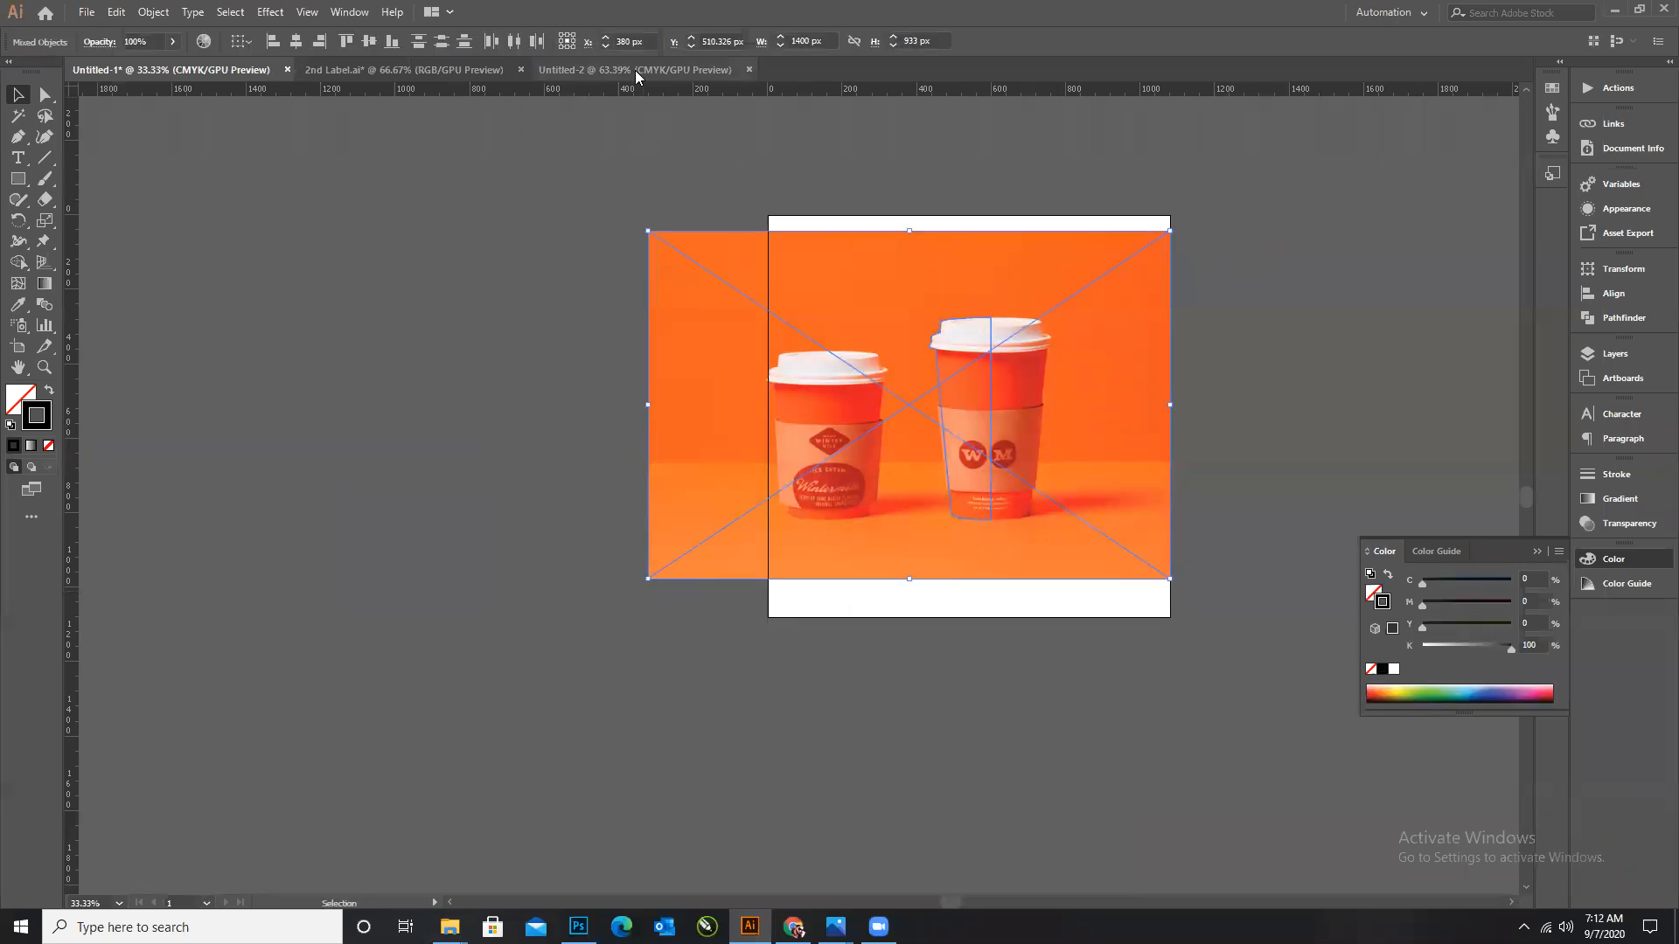
Paste the photo and half-cup path into Untitled-2, aligning the photo's right edge with the artboard's right edge.
left_click(644, 70)
key("ctrl+v")
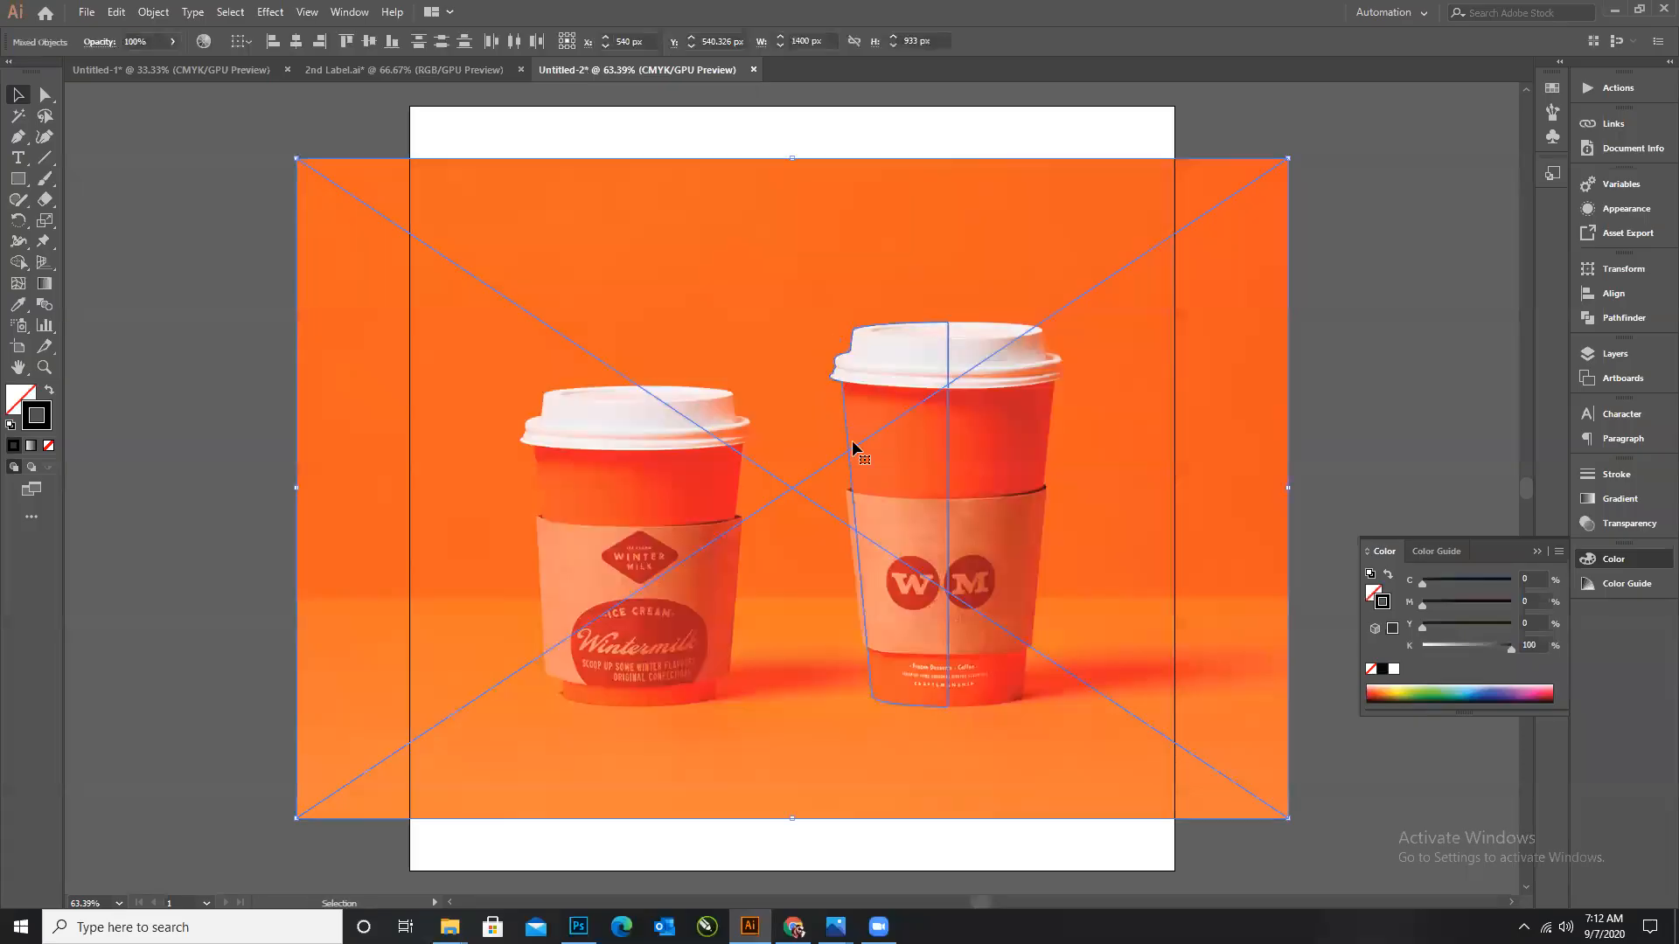
left_click_drag(1014, 452, 987, 299)
left_click(1245, 311)
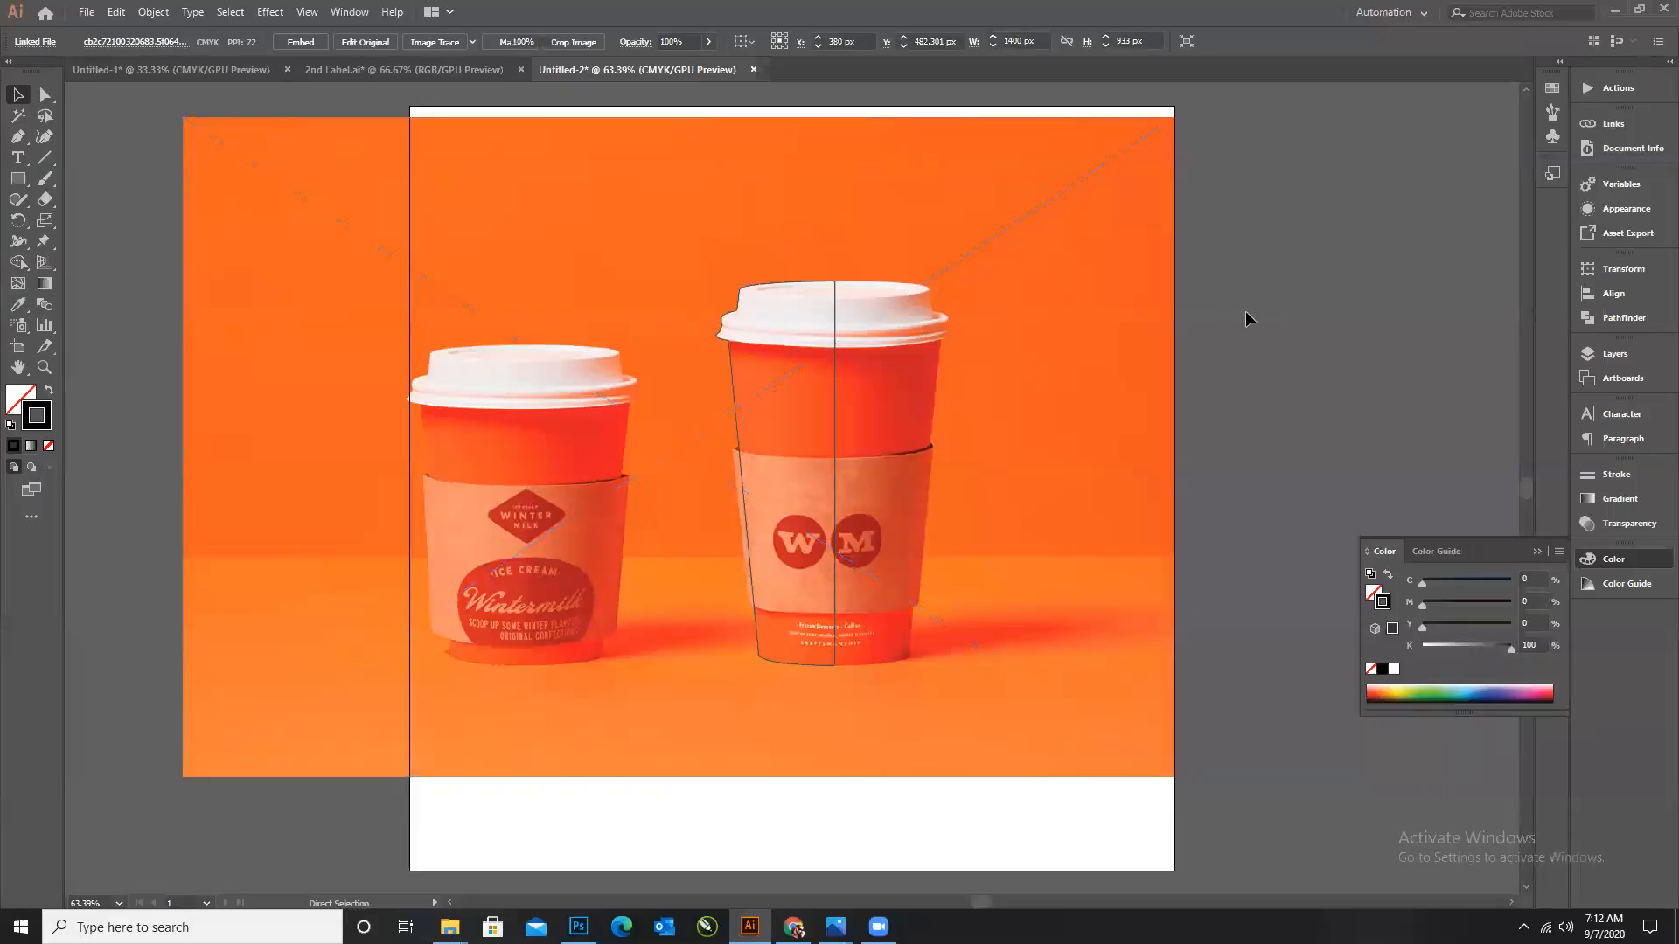
Try to apply a 3D Revolve effect with preview to the half-cup path in the 150 ppi document.
scroll(799, 403, "up", 3)
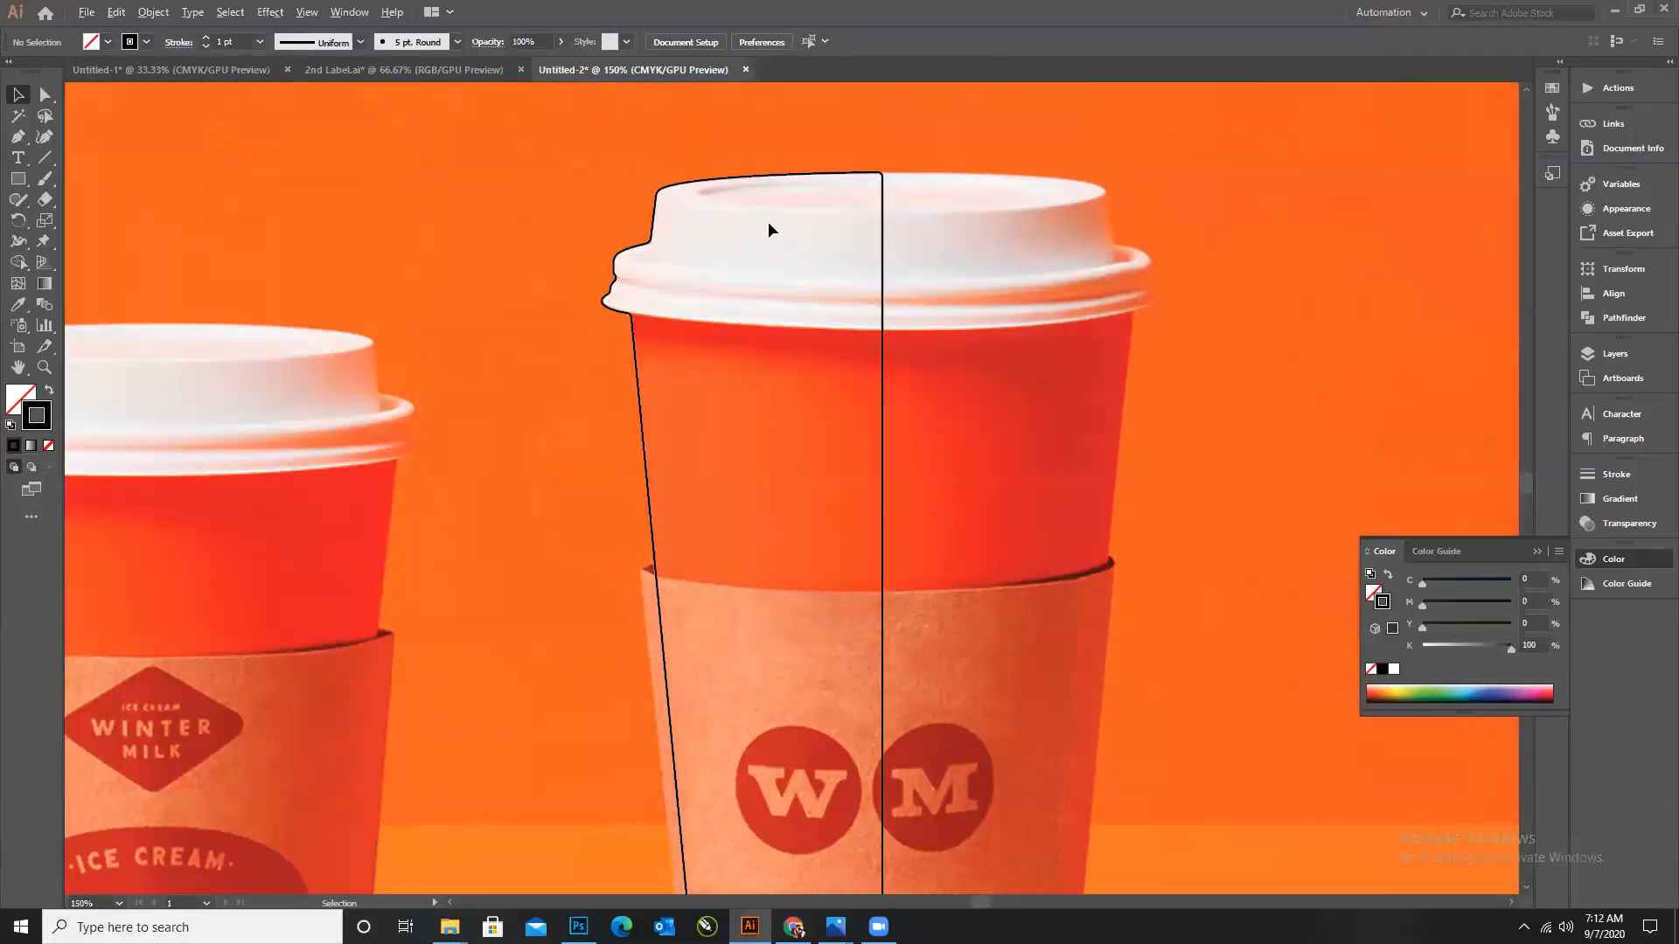
scroll(768, 222, "down", 1)
left_click(859, 286)
scroll(881, 287, "down", 1)
scroll(880, 288, "down", 2)
scroll(906, 328, "up", 1)
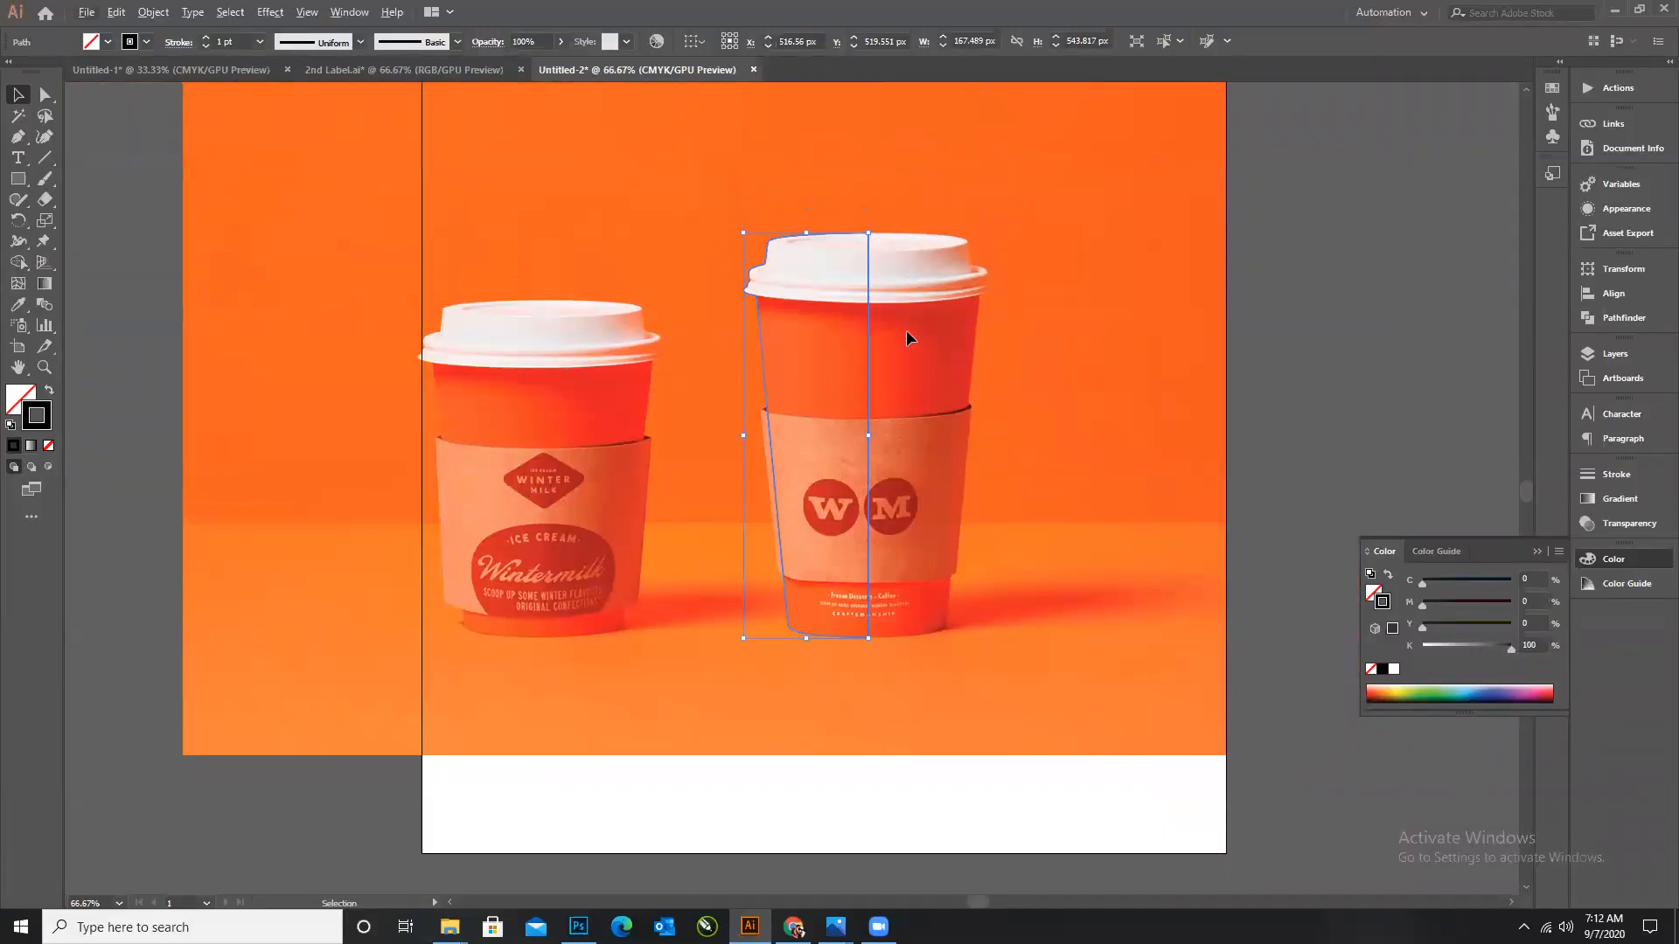
scroll(909, 334, "up", 1)
left_click(268, 12)
mouse_move(306, 122)
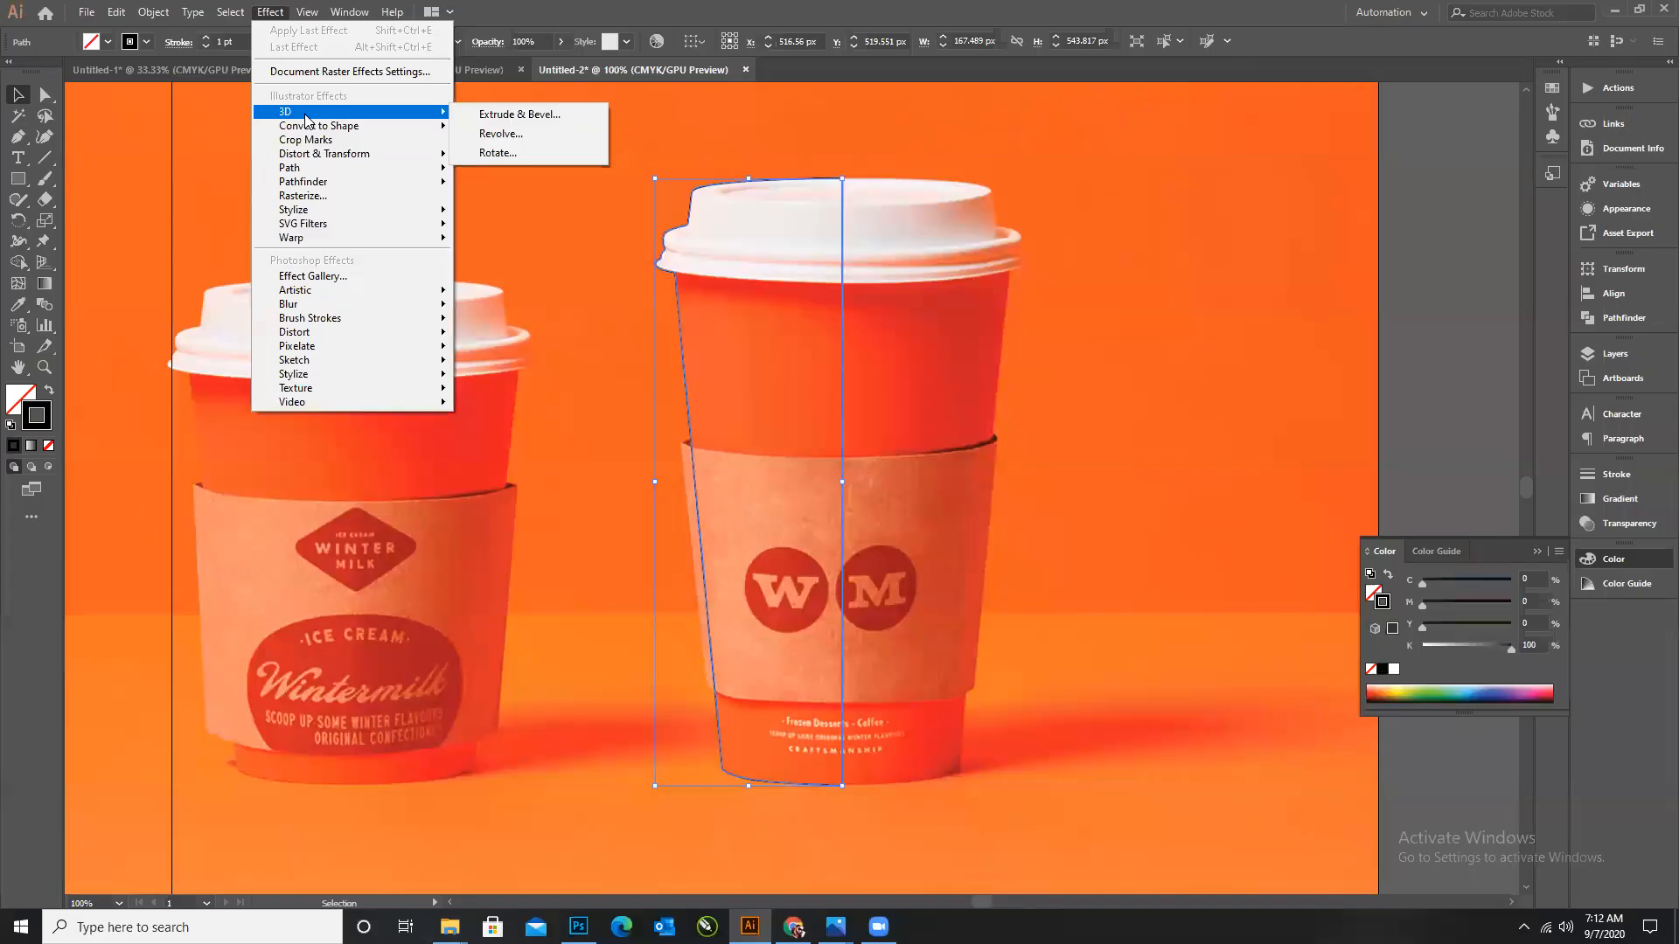
left_click(505, 133)
left_click(929, 553)
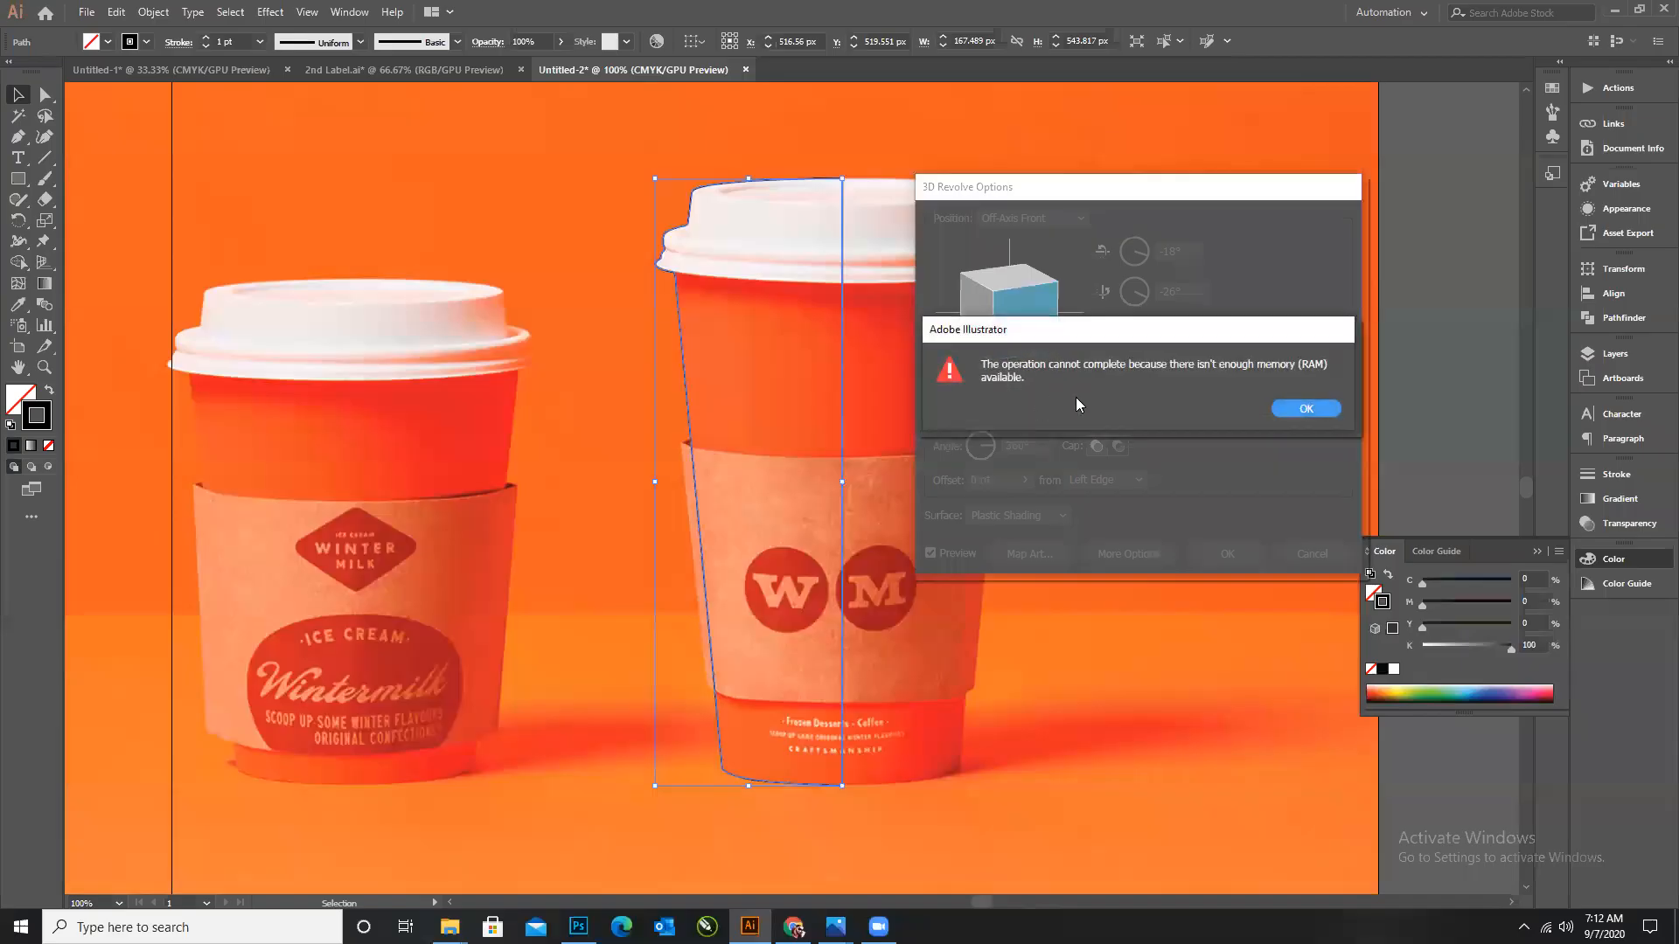
left_click(1305, 409)
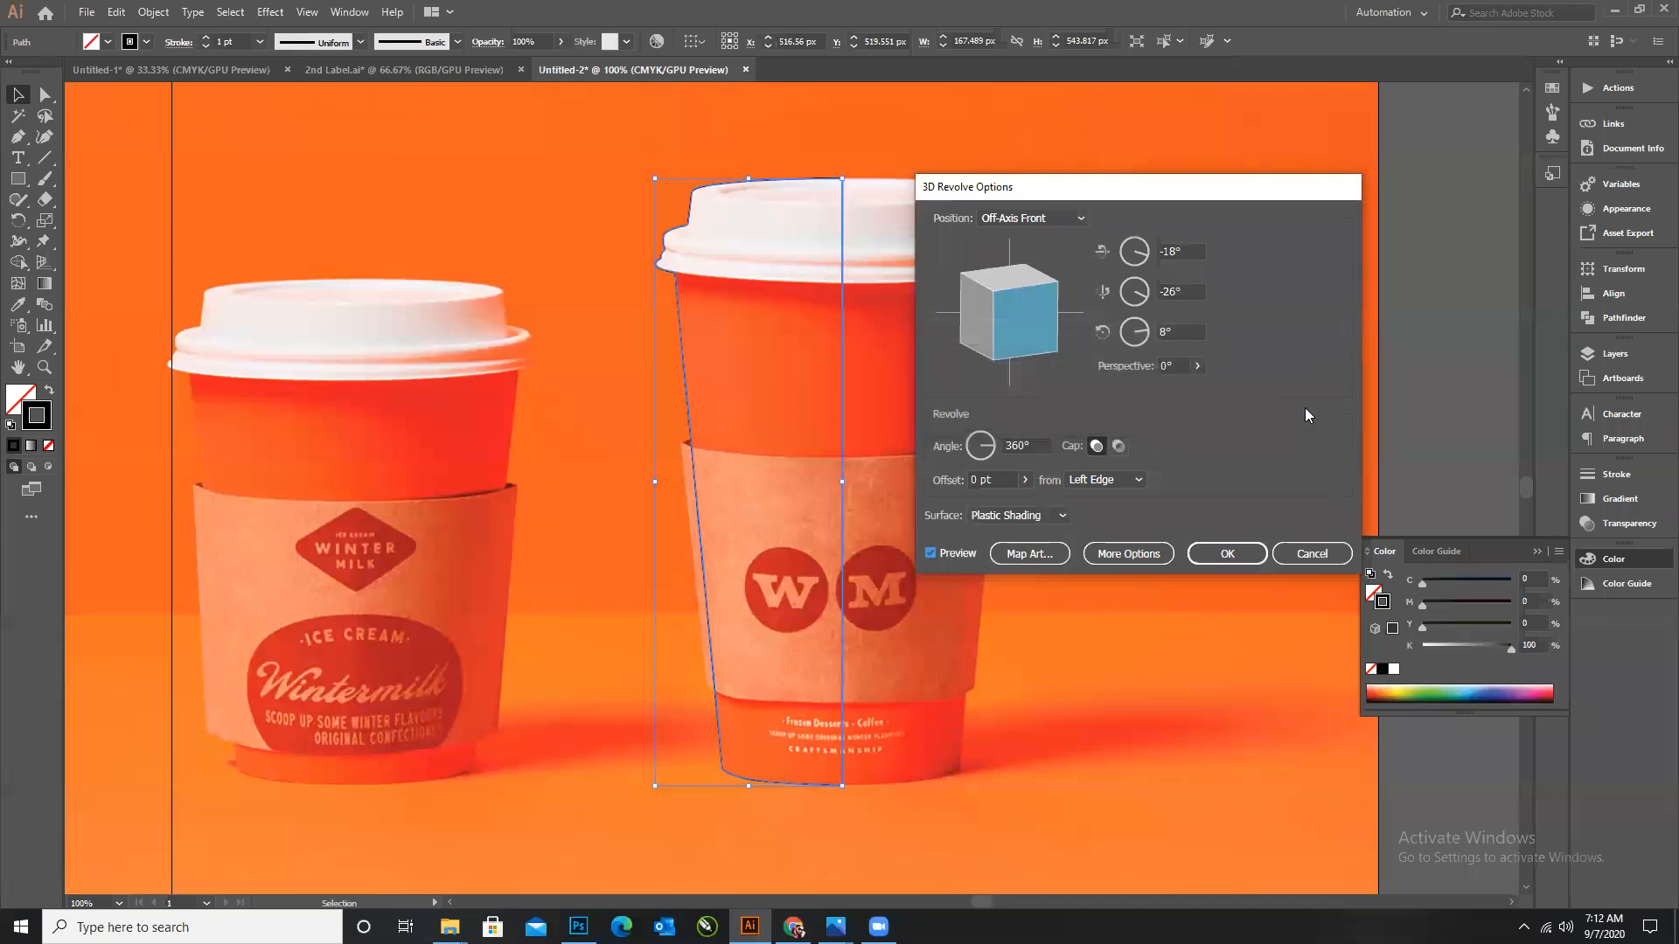
left_click(1312, 554)
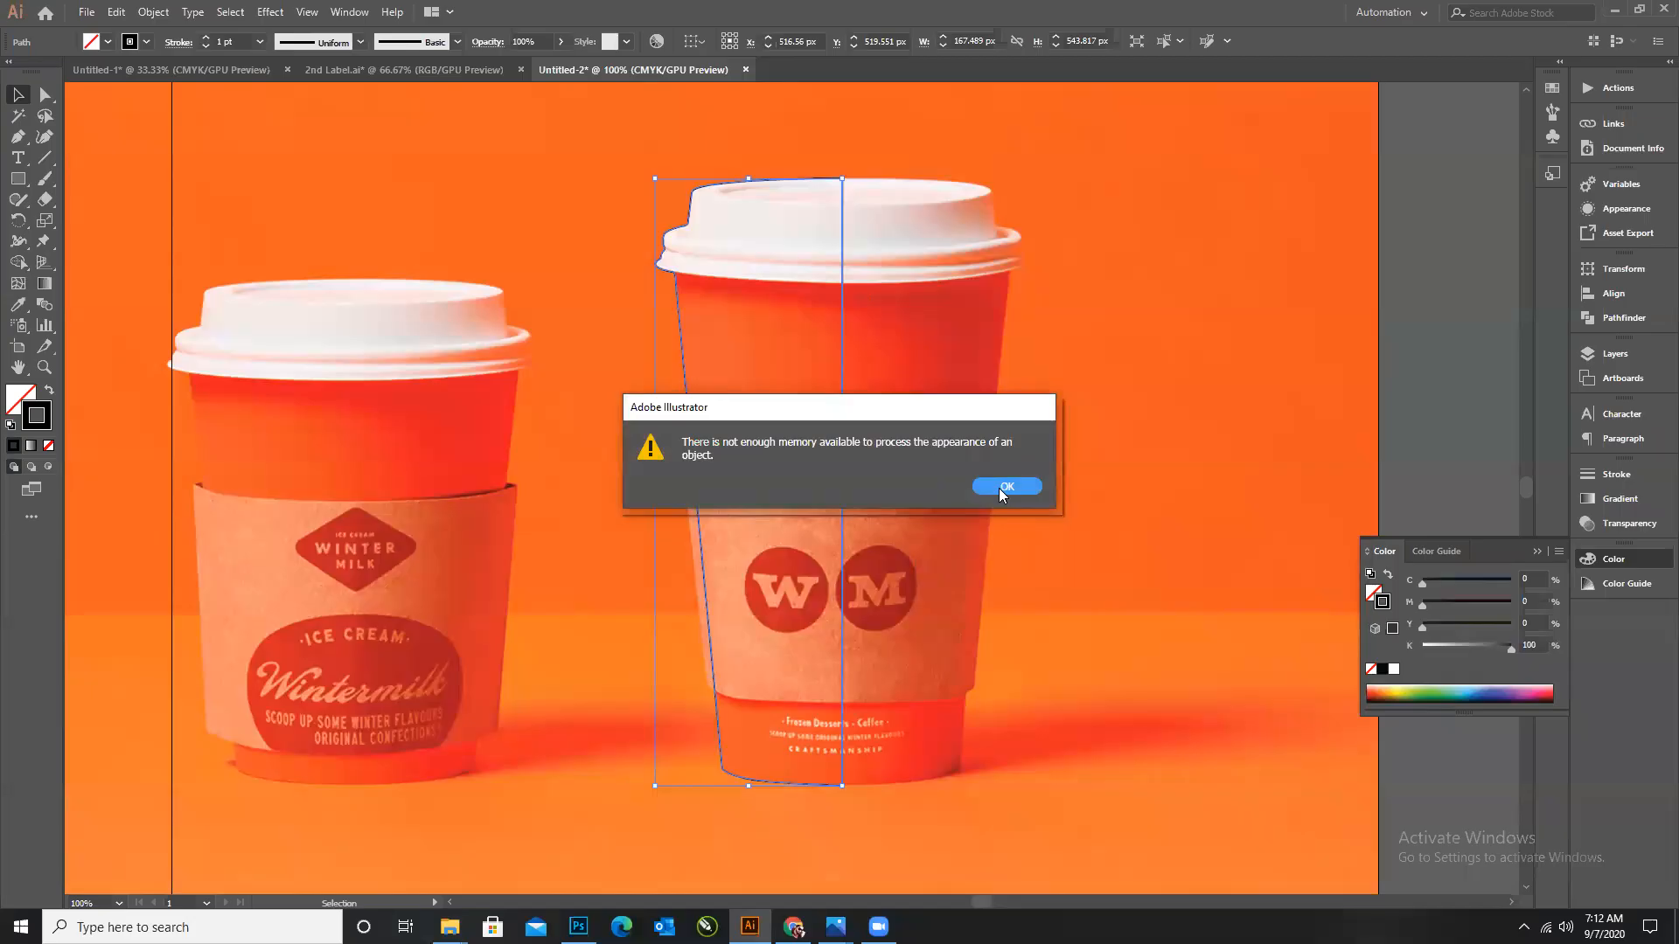
left_click(998, 486)
Create another 1080 × 1080 px document with raster effects at Screen (72 ppi) and RGB color mode.
left_click(85, 12)
left_click(100, 26)
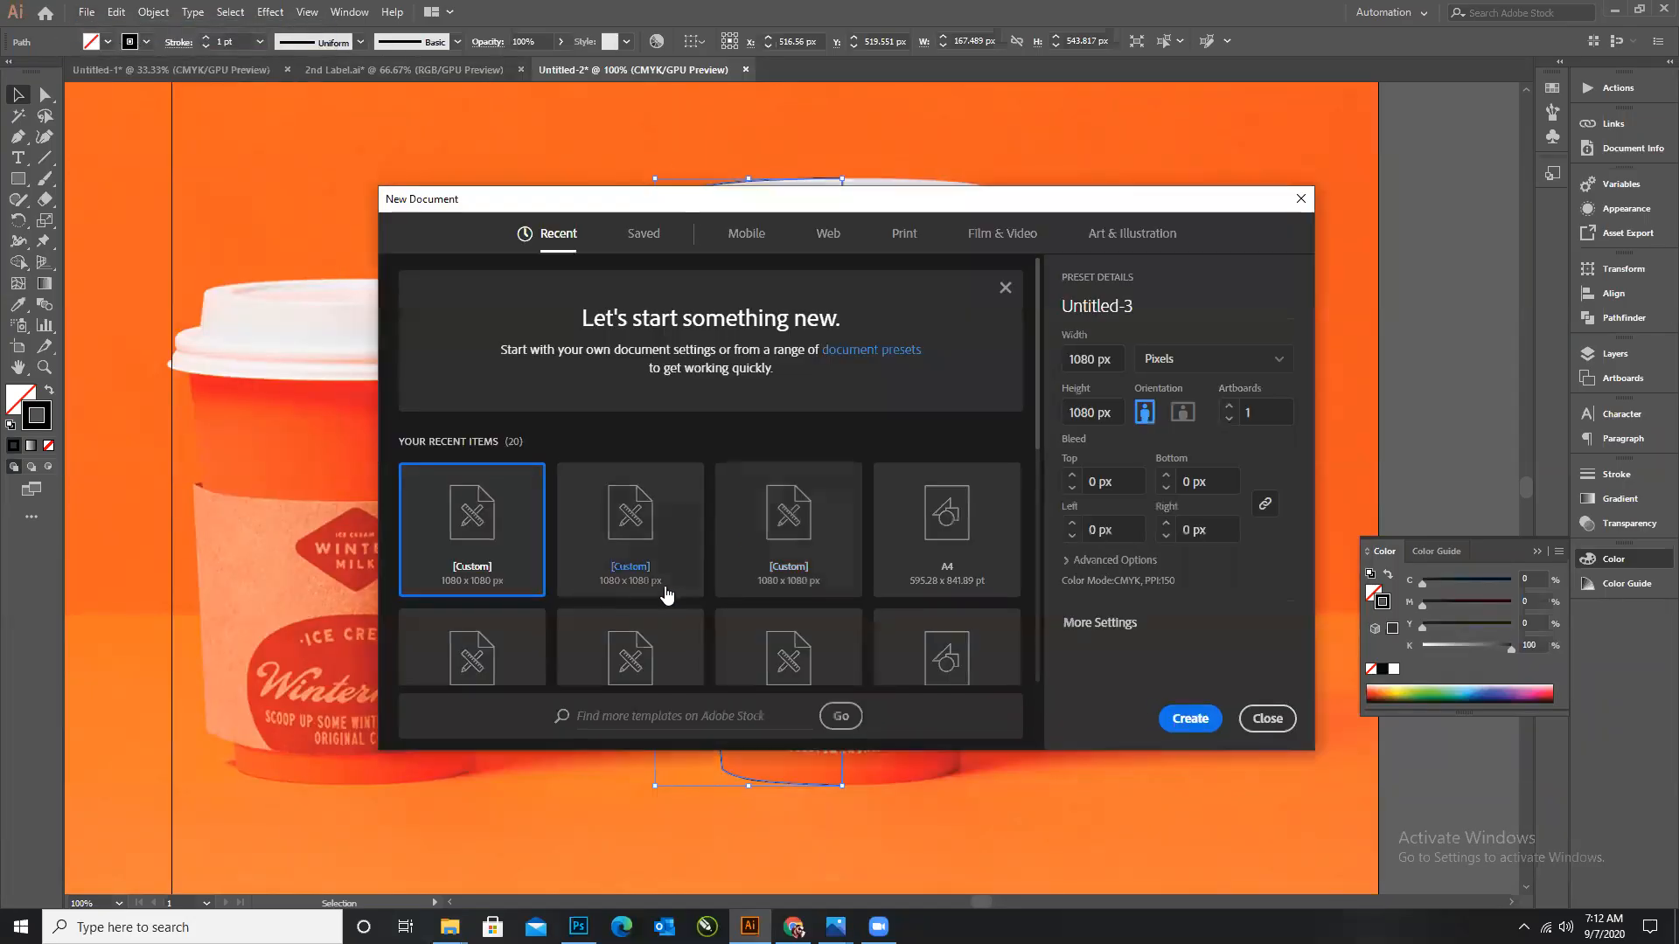
left_click(1108, 624)
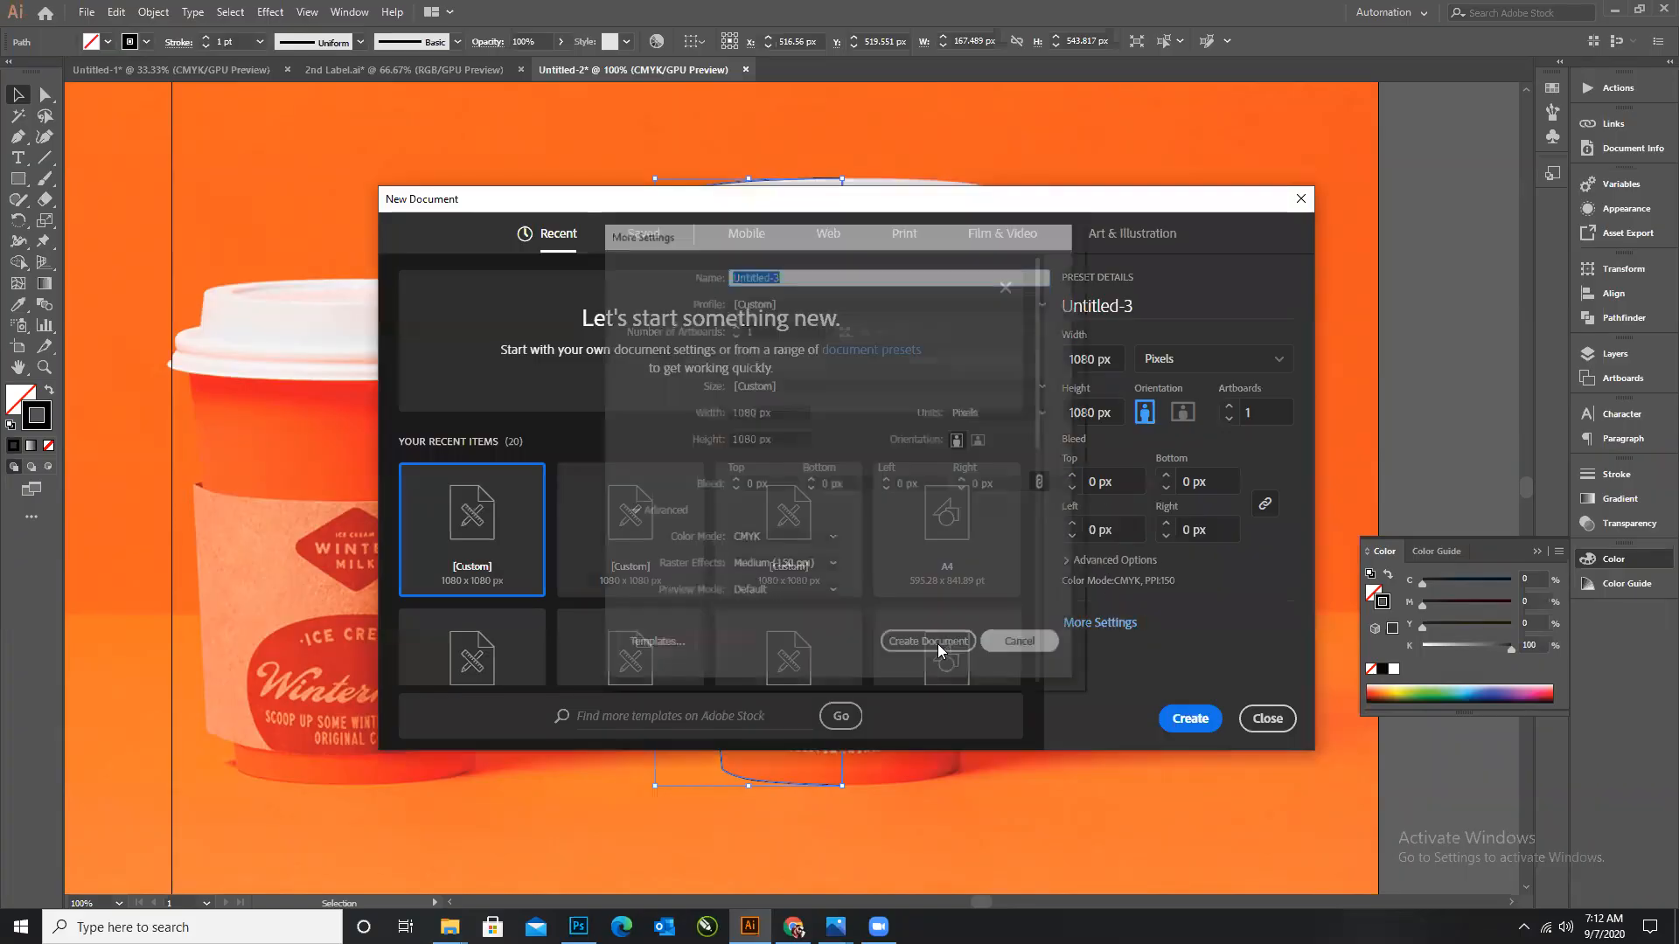
left_click(797, 566)
left_click(791, 617)
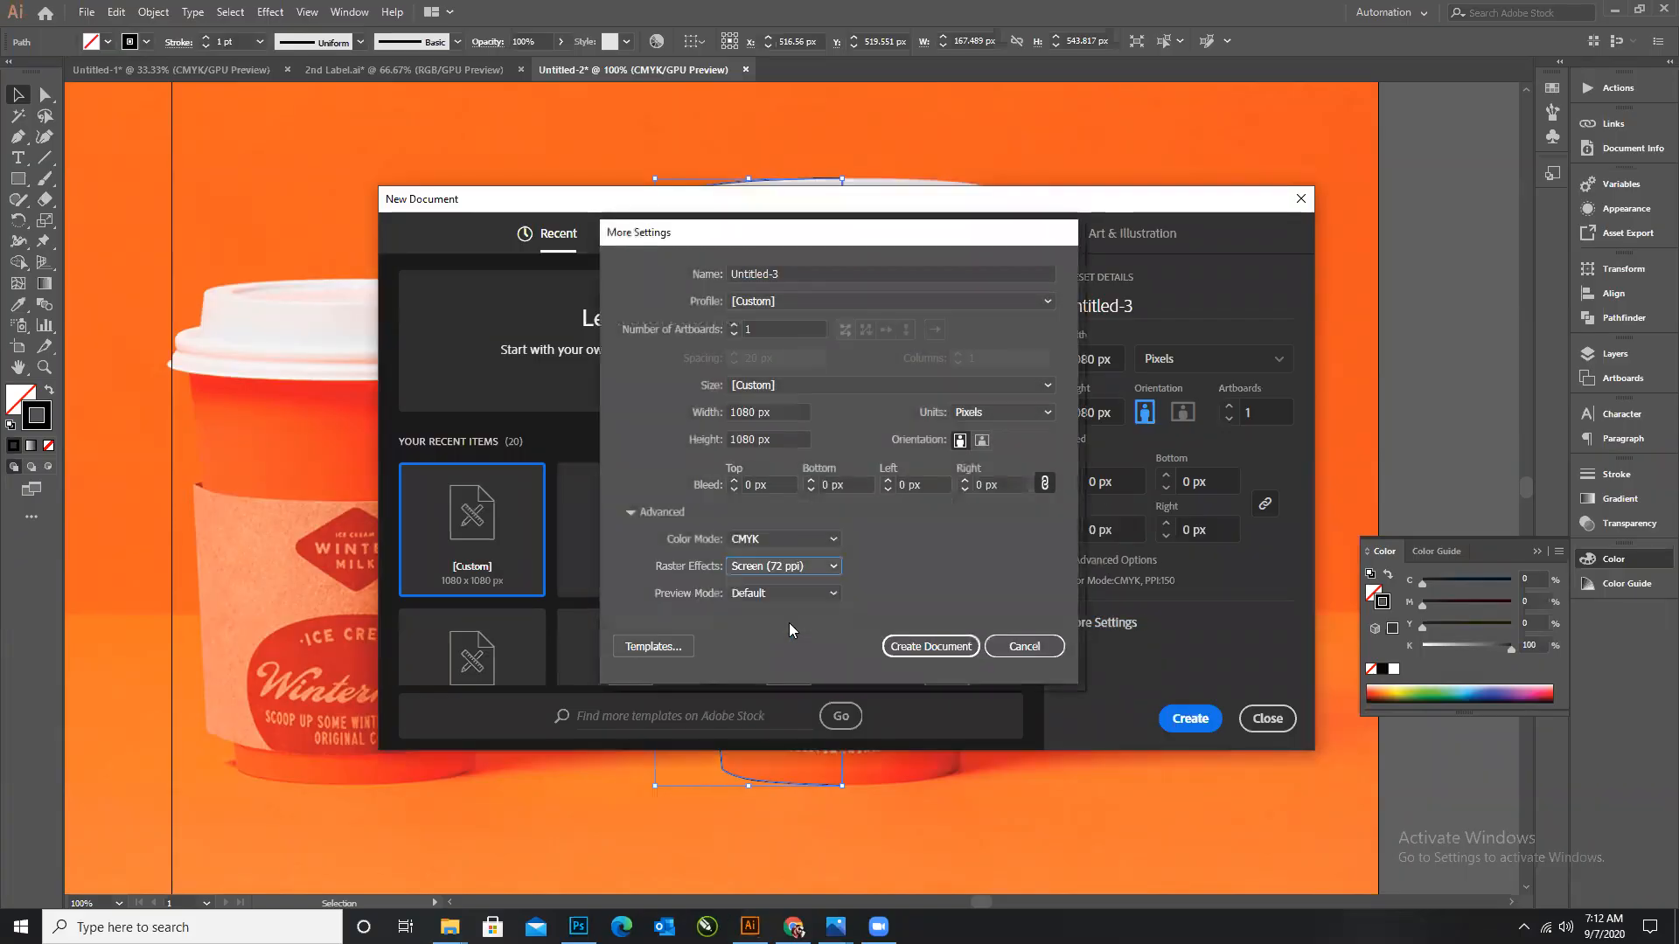
left_click(781, 540)
left_click(764, 564)
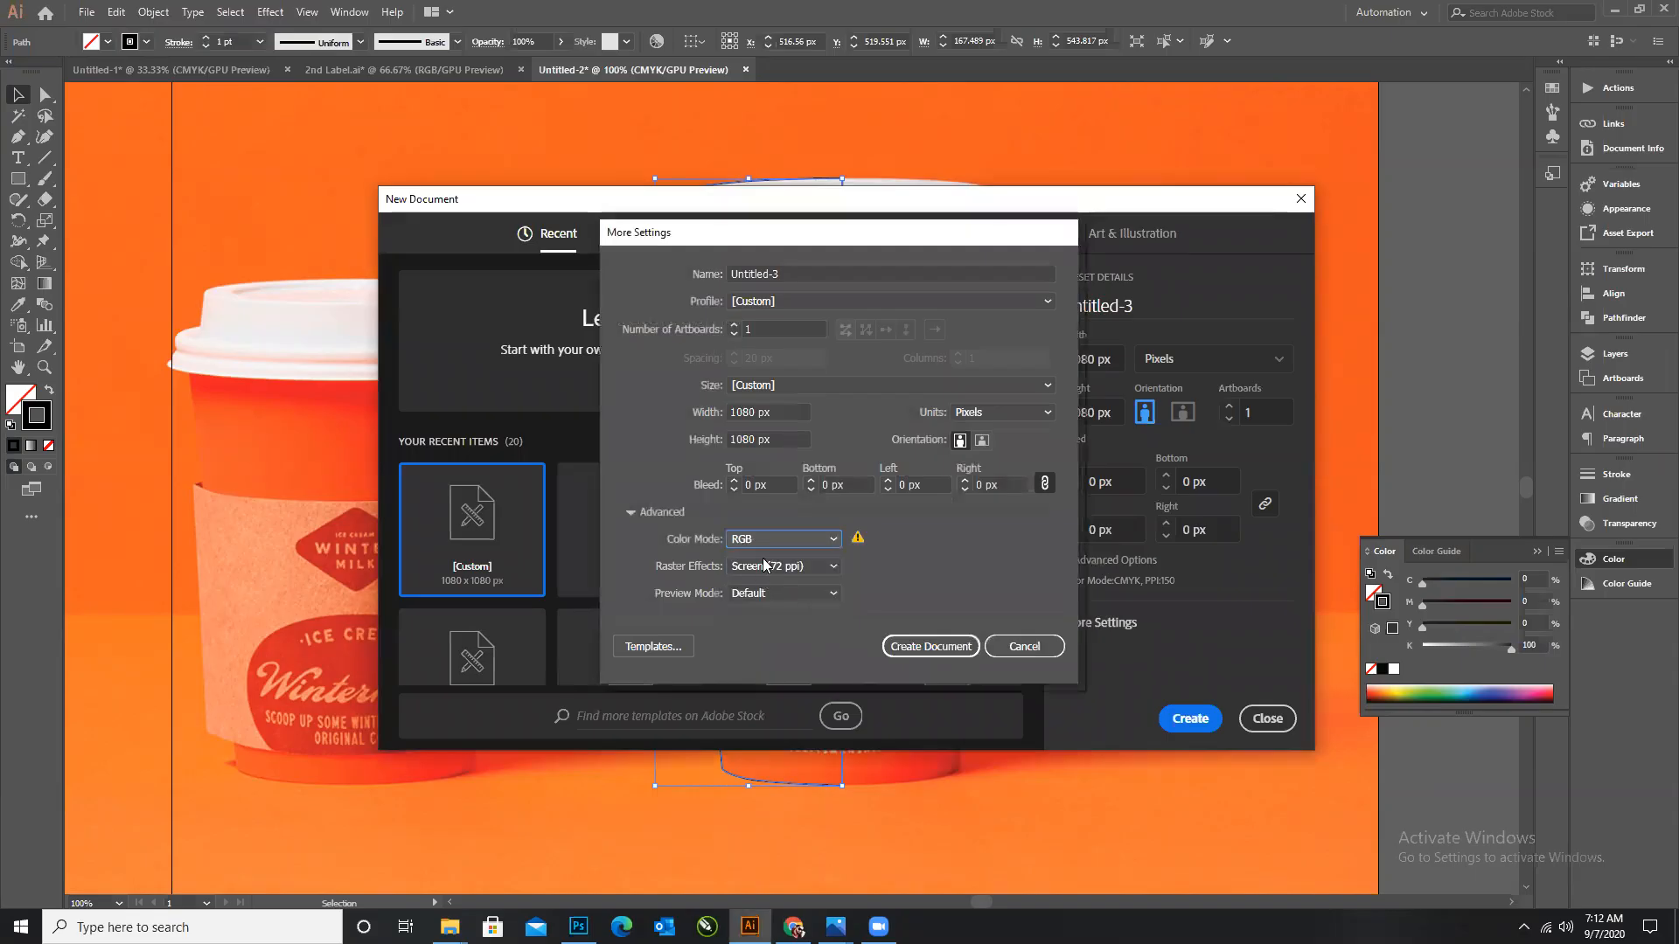
left_click(923, 648)
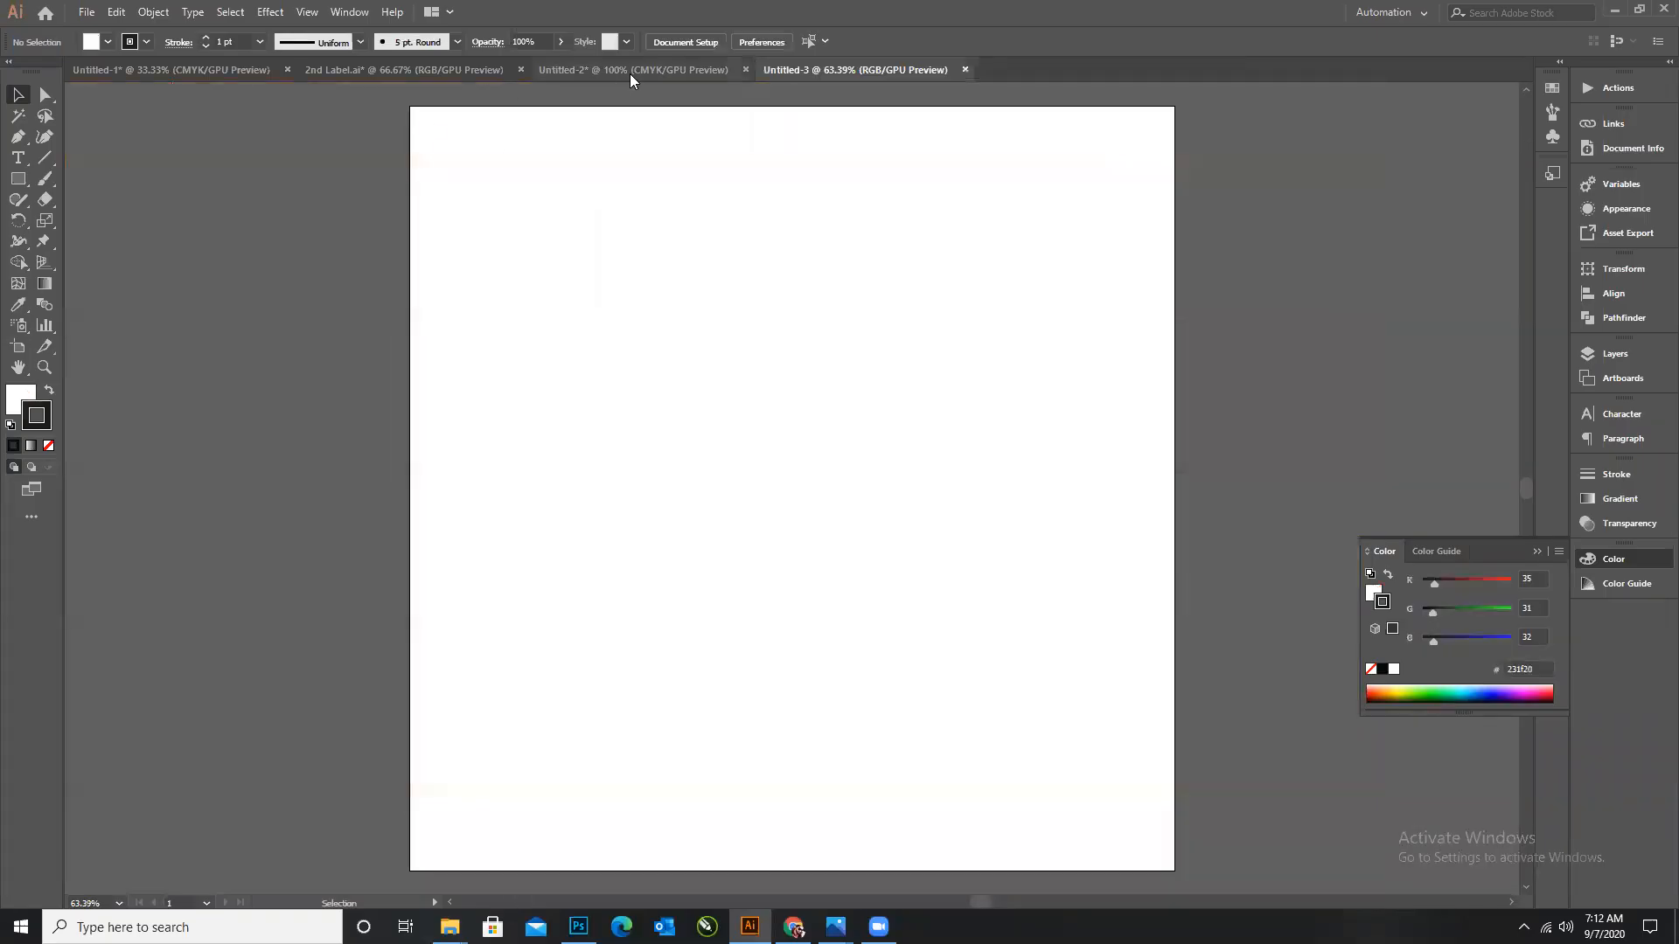
Unlock the reference photo in Untitled-2 and select it with the half-cup path for copying.
left_click(630, 74)
key("ctrl+minus")
key("ctrl+minus")
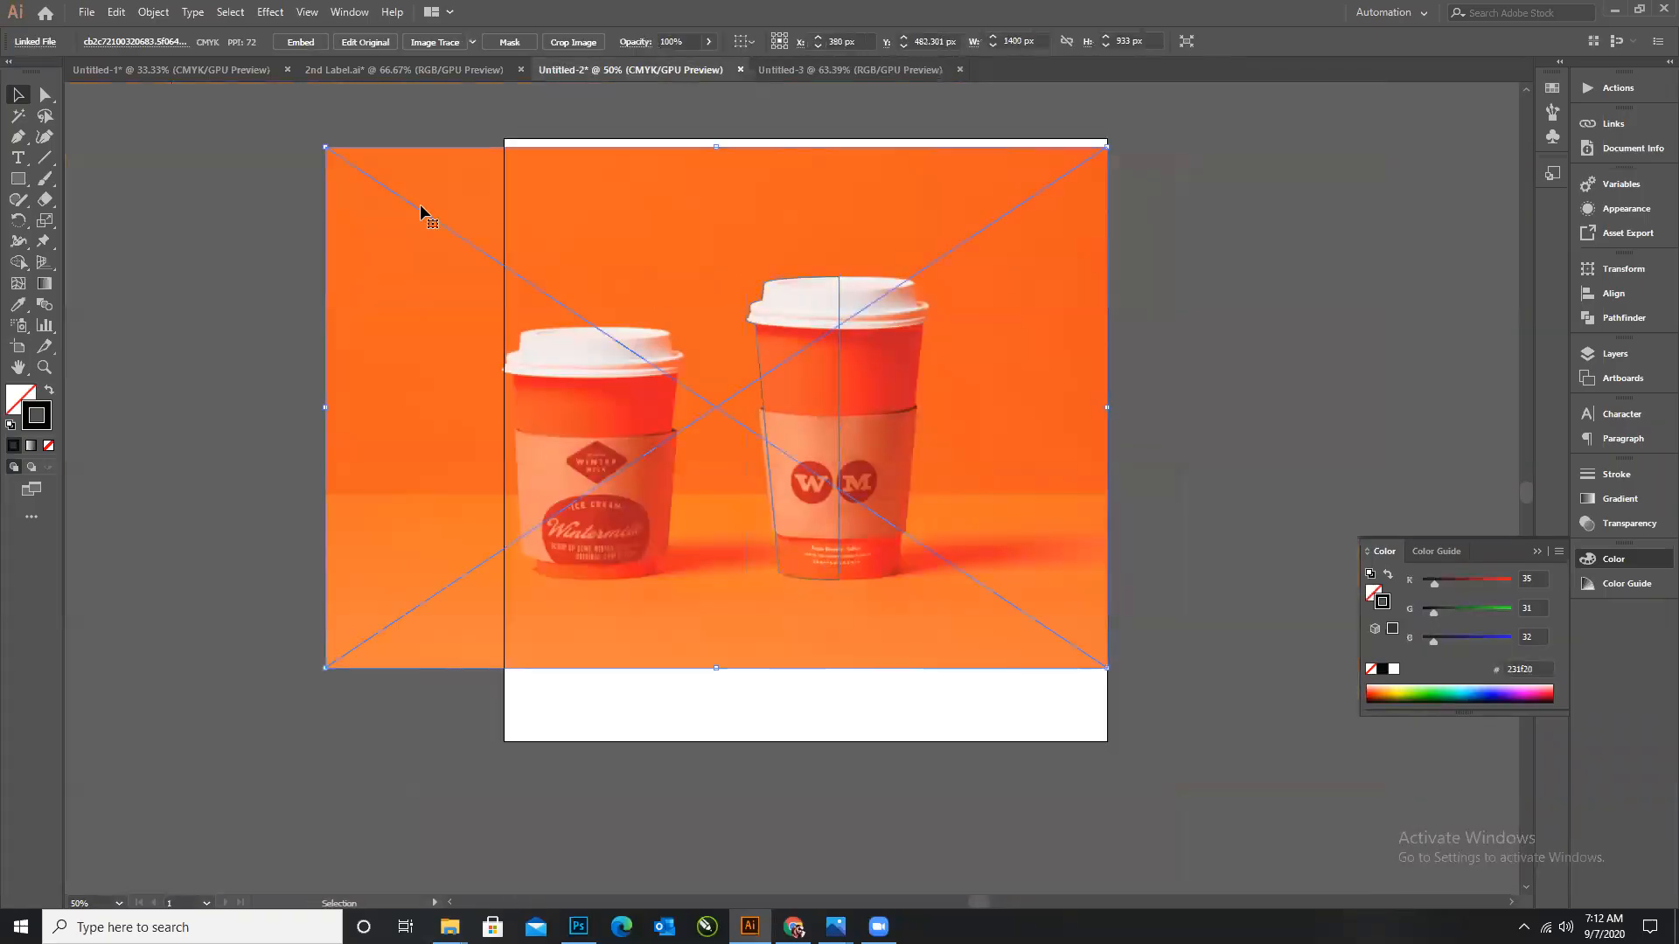
key("ctrl+a")
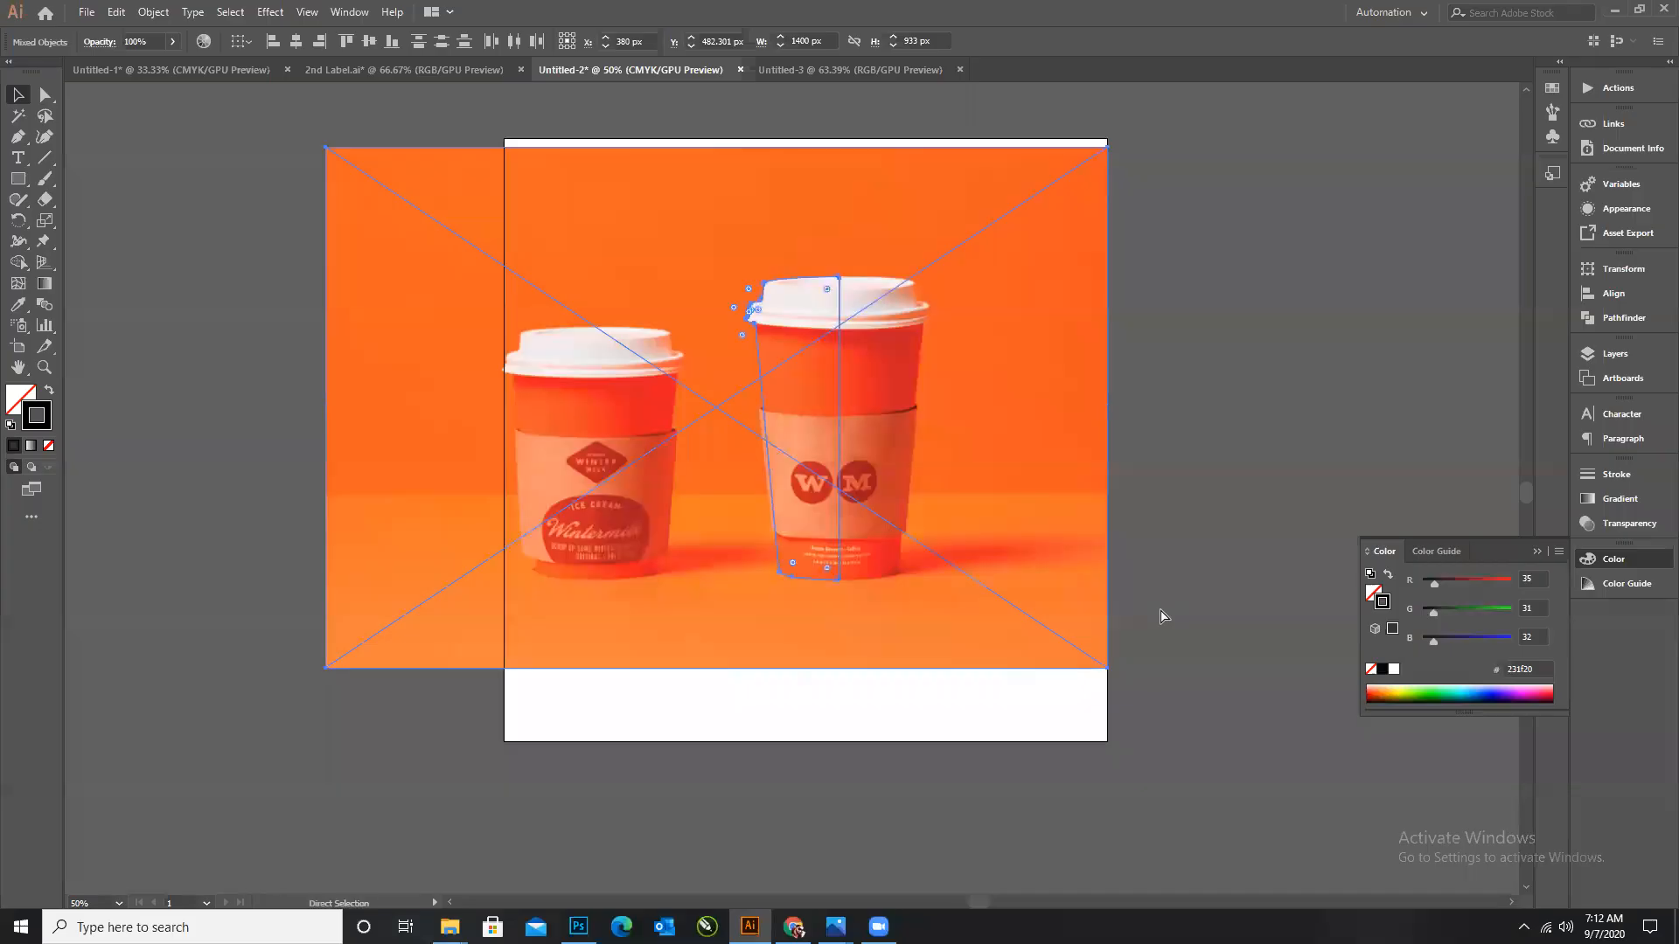
Paste the photo and half-cup path into Untitled-3 against the artboard's right edge, and lock the photo.
left_click(783, 70)
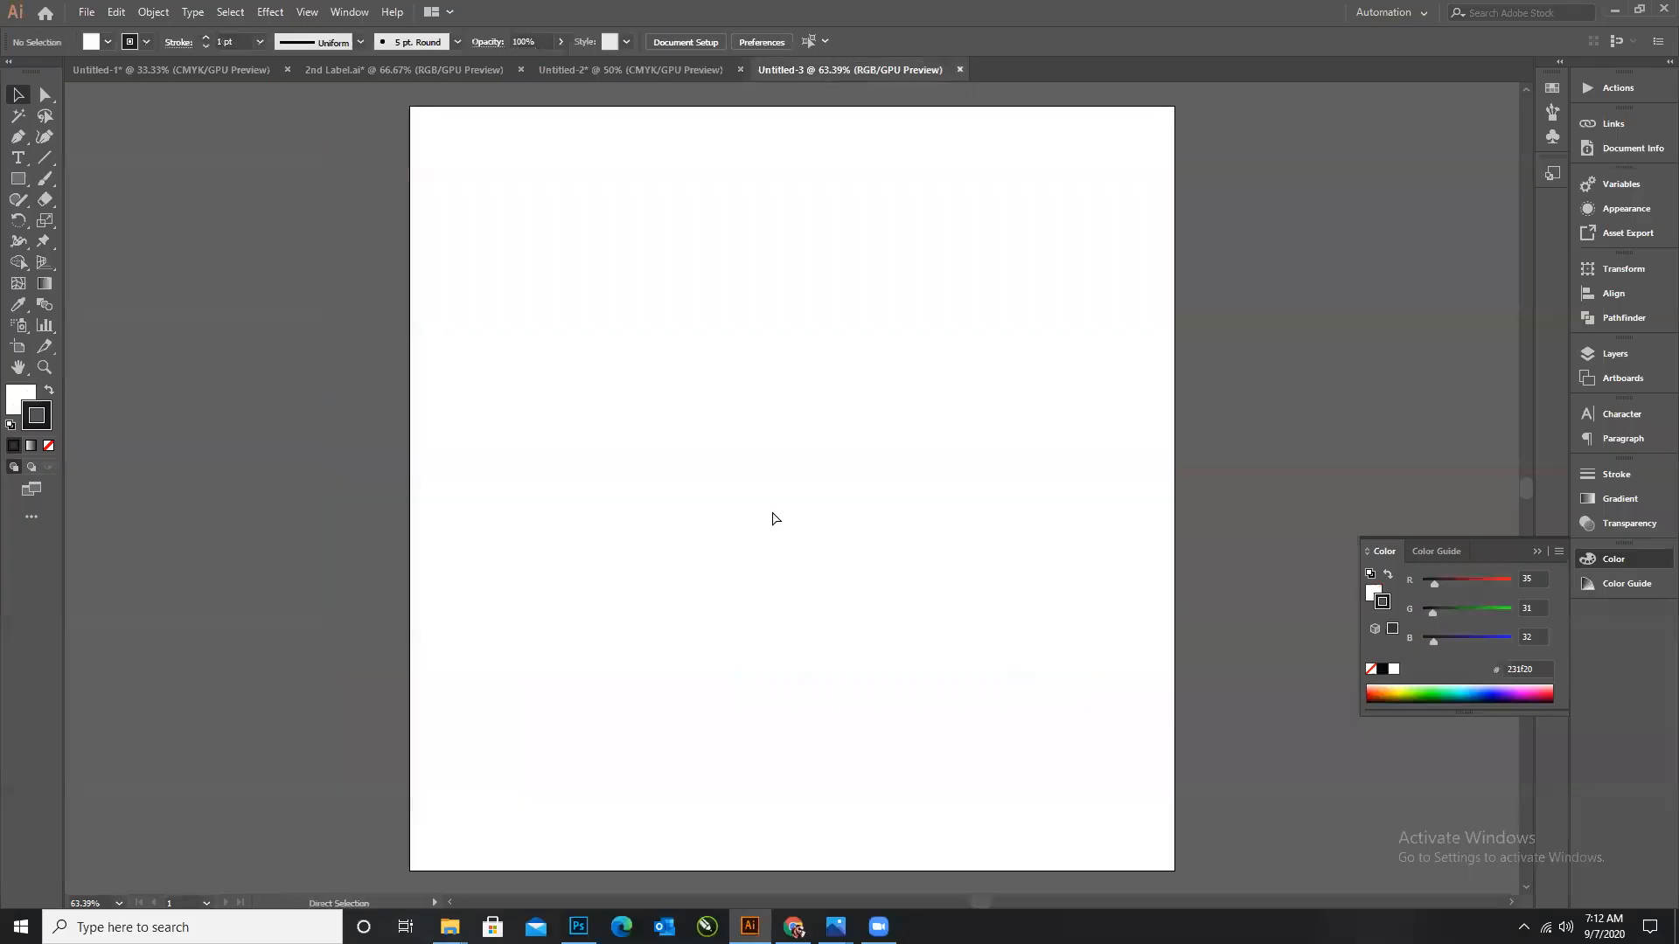
key("ctrl+v")
left_click_drag(972, 435, 856, 402)
left_click(915, 245)
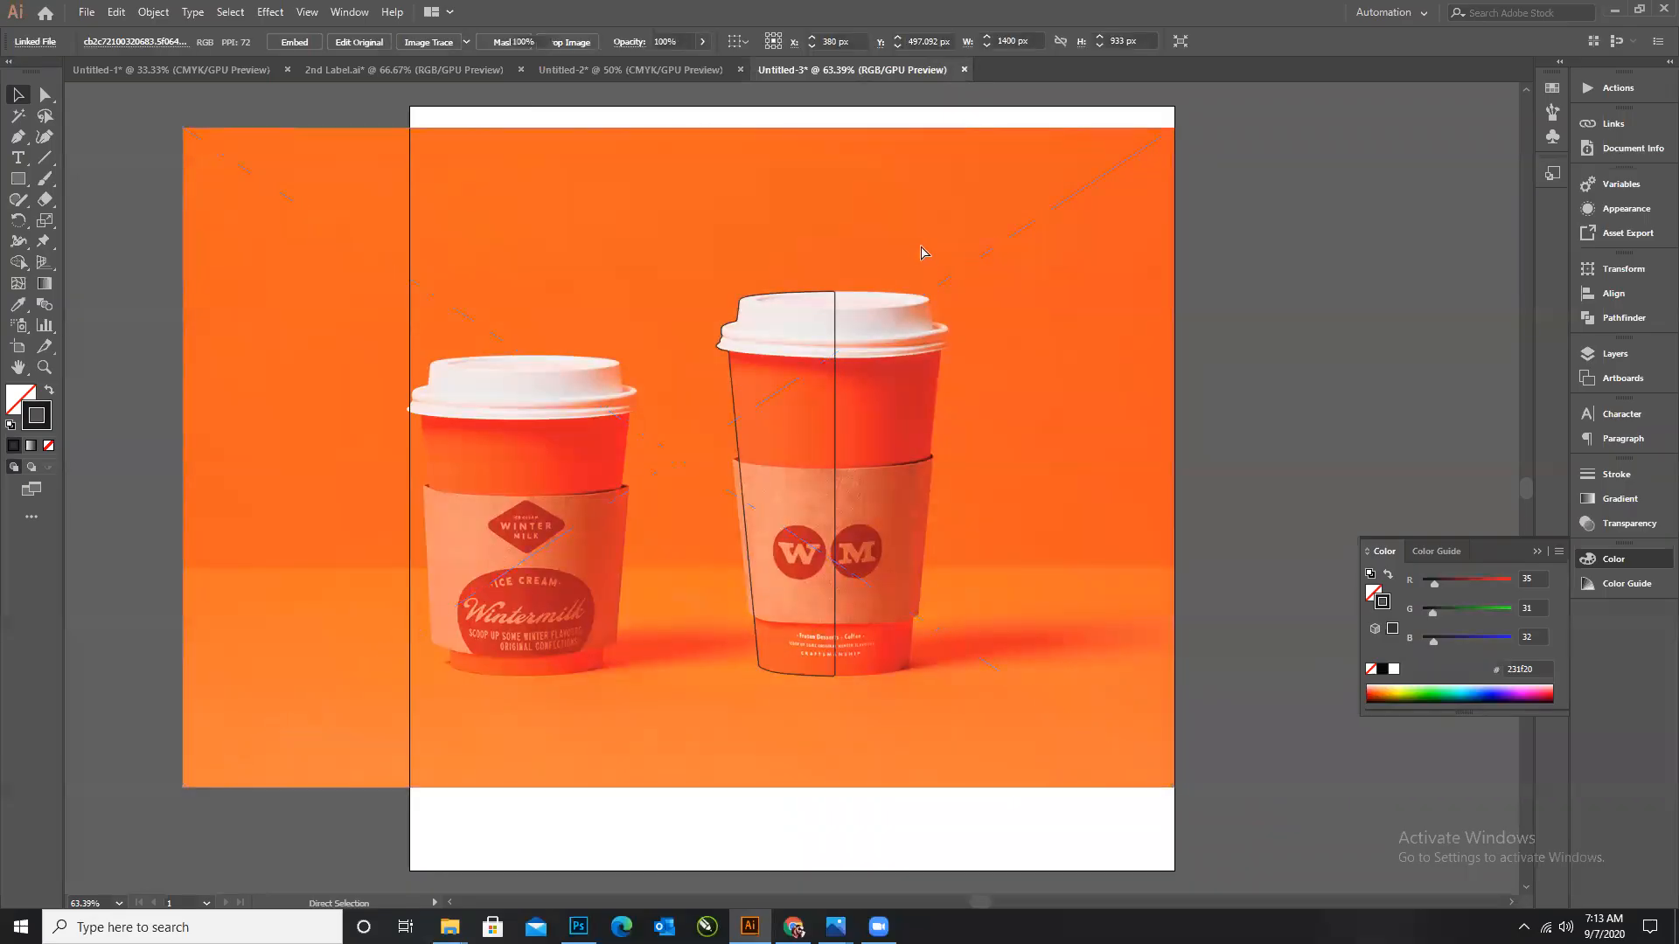
key("ctrl+2")
Try to apply a previewed 360° 3D Revolve effect to the half-cup path in the 72 ppi RGB document.
scroll(837, 330, "up", 3)
left_click_drag(654, 198, 682, 306)
scroll(1019, 338, "down", 1)
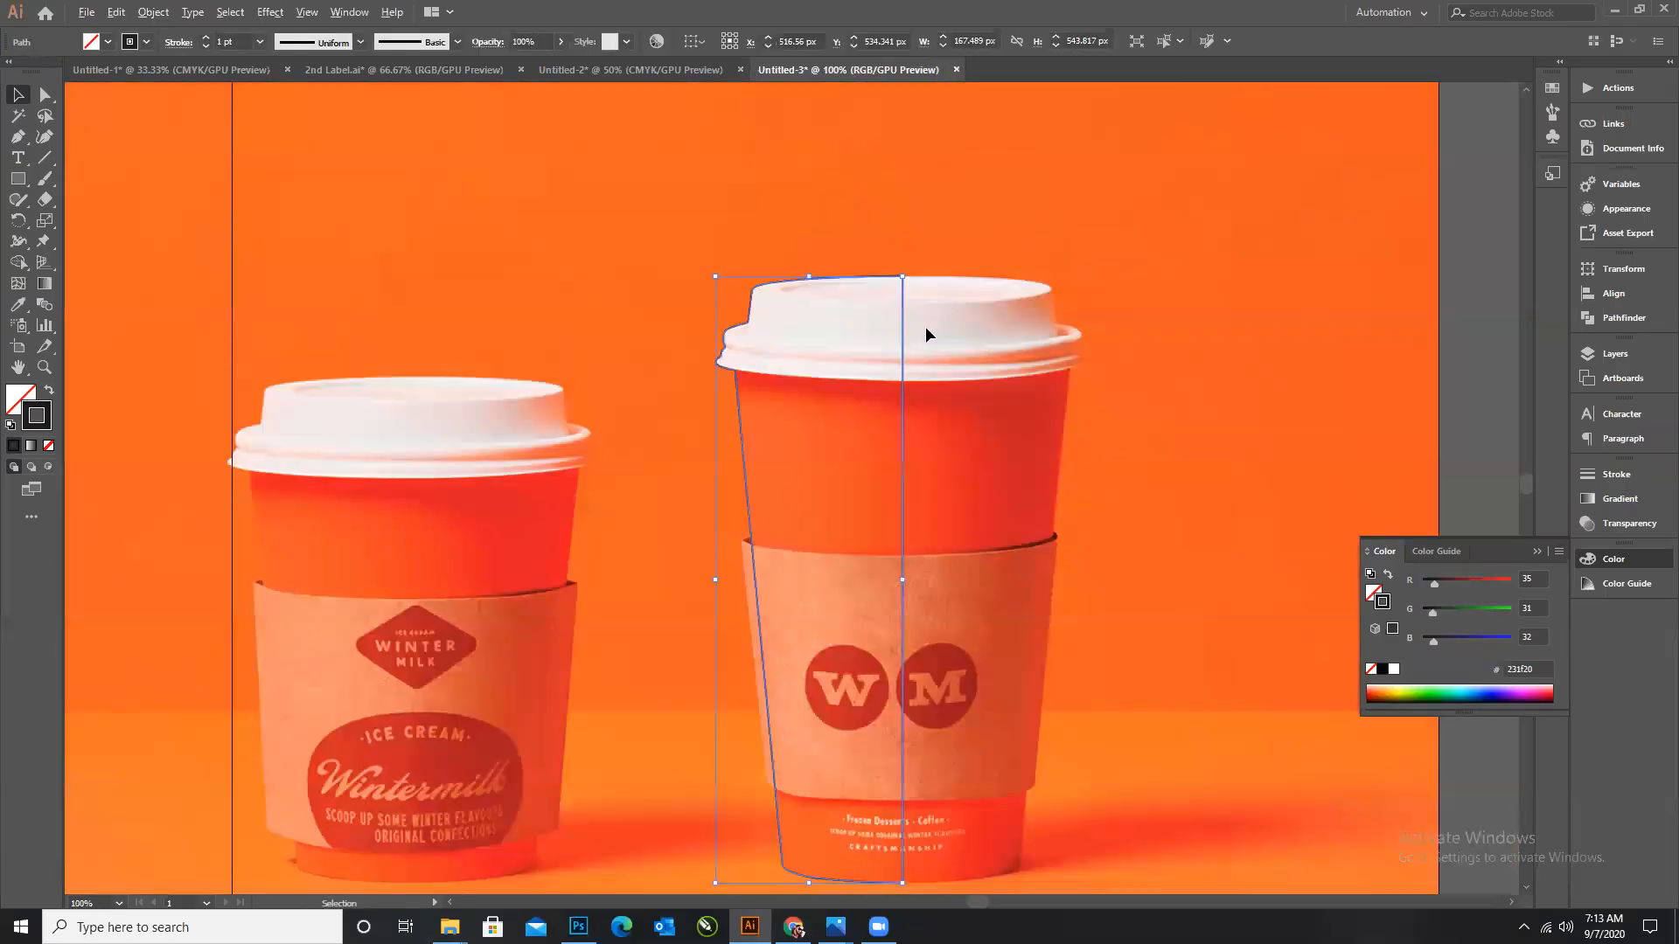
scroll(925, 327, "down", 1)
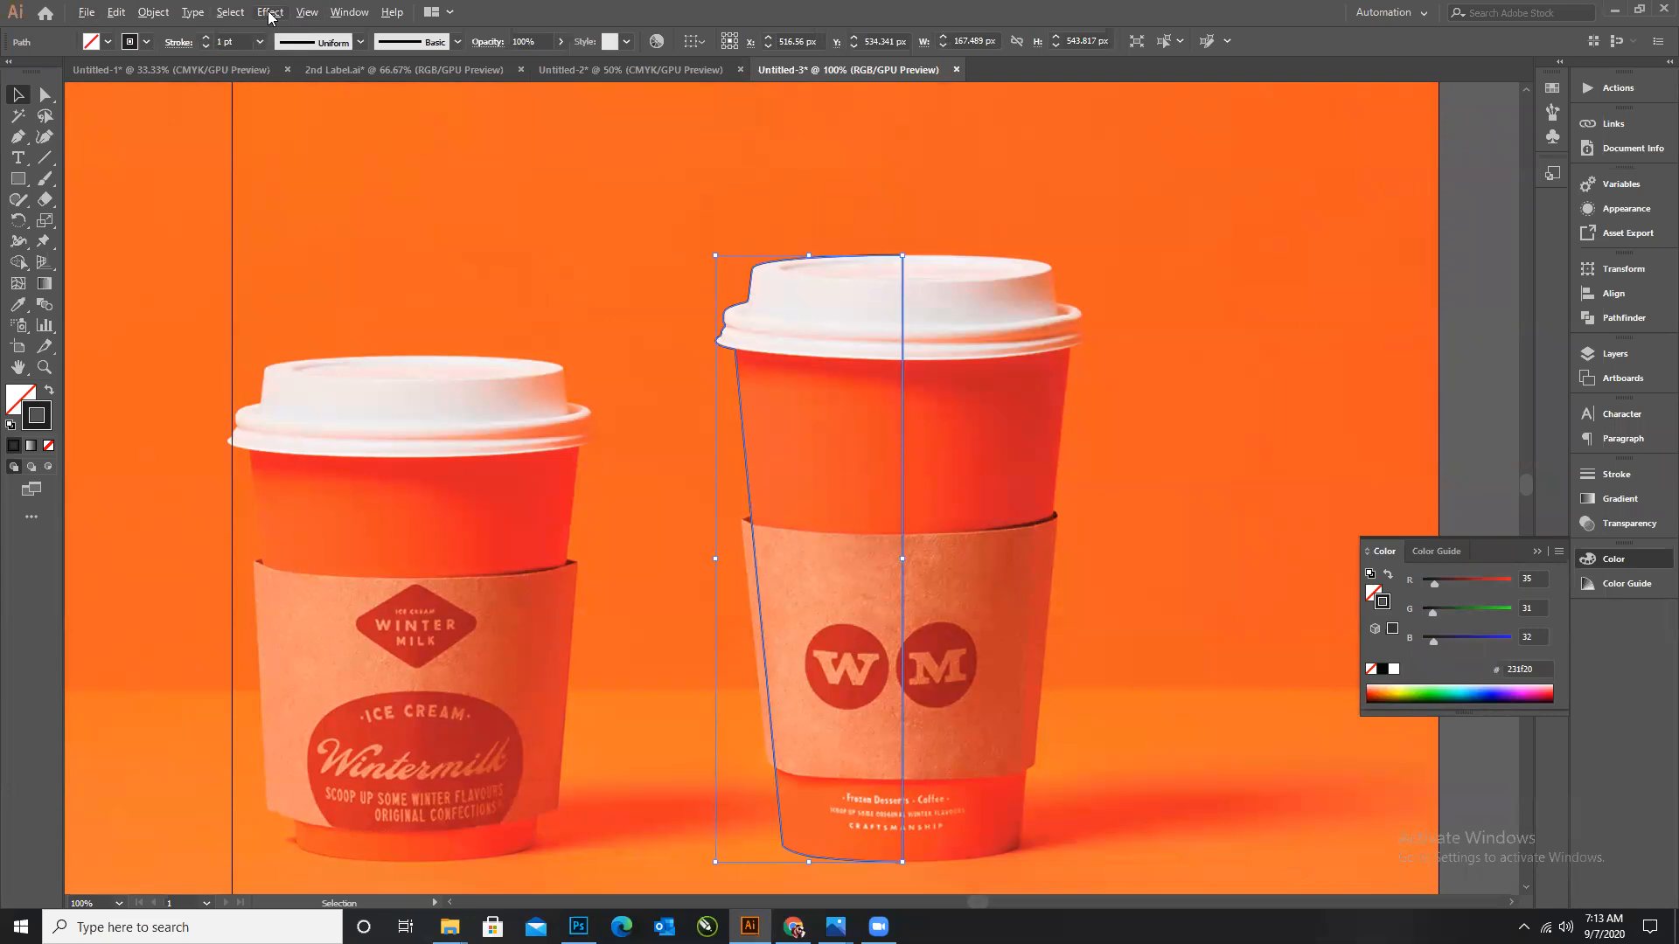
left_click(270, 11)
mouse_move(420, 115)
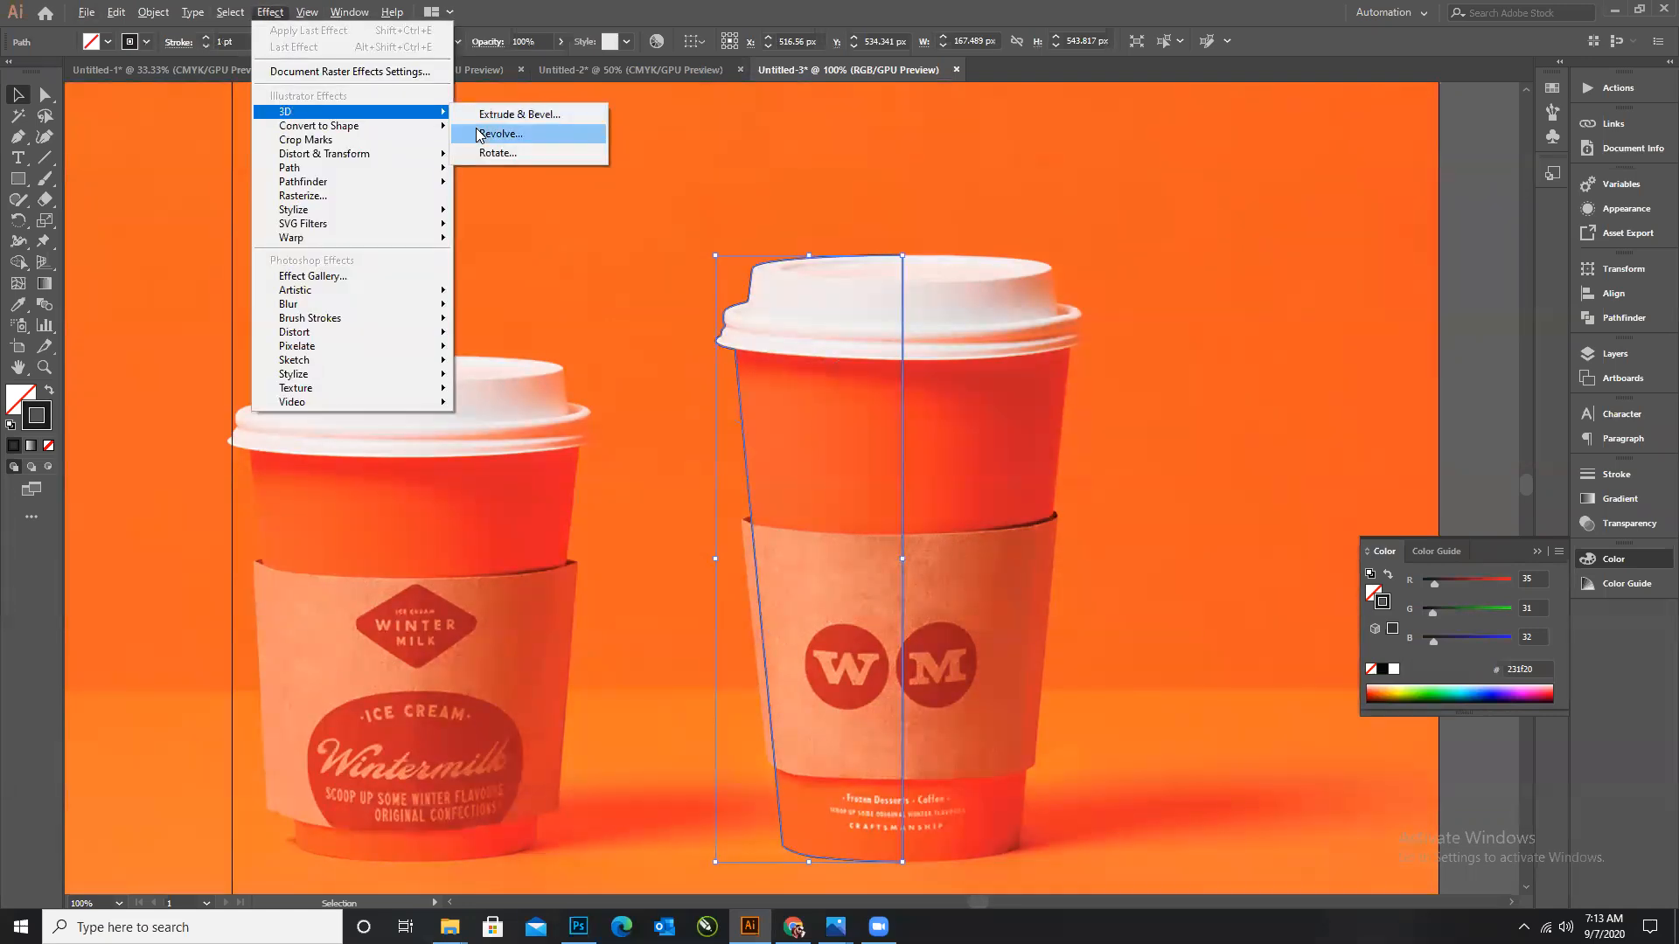
left_click(490, 135)
left_click(932, 553)
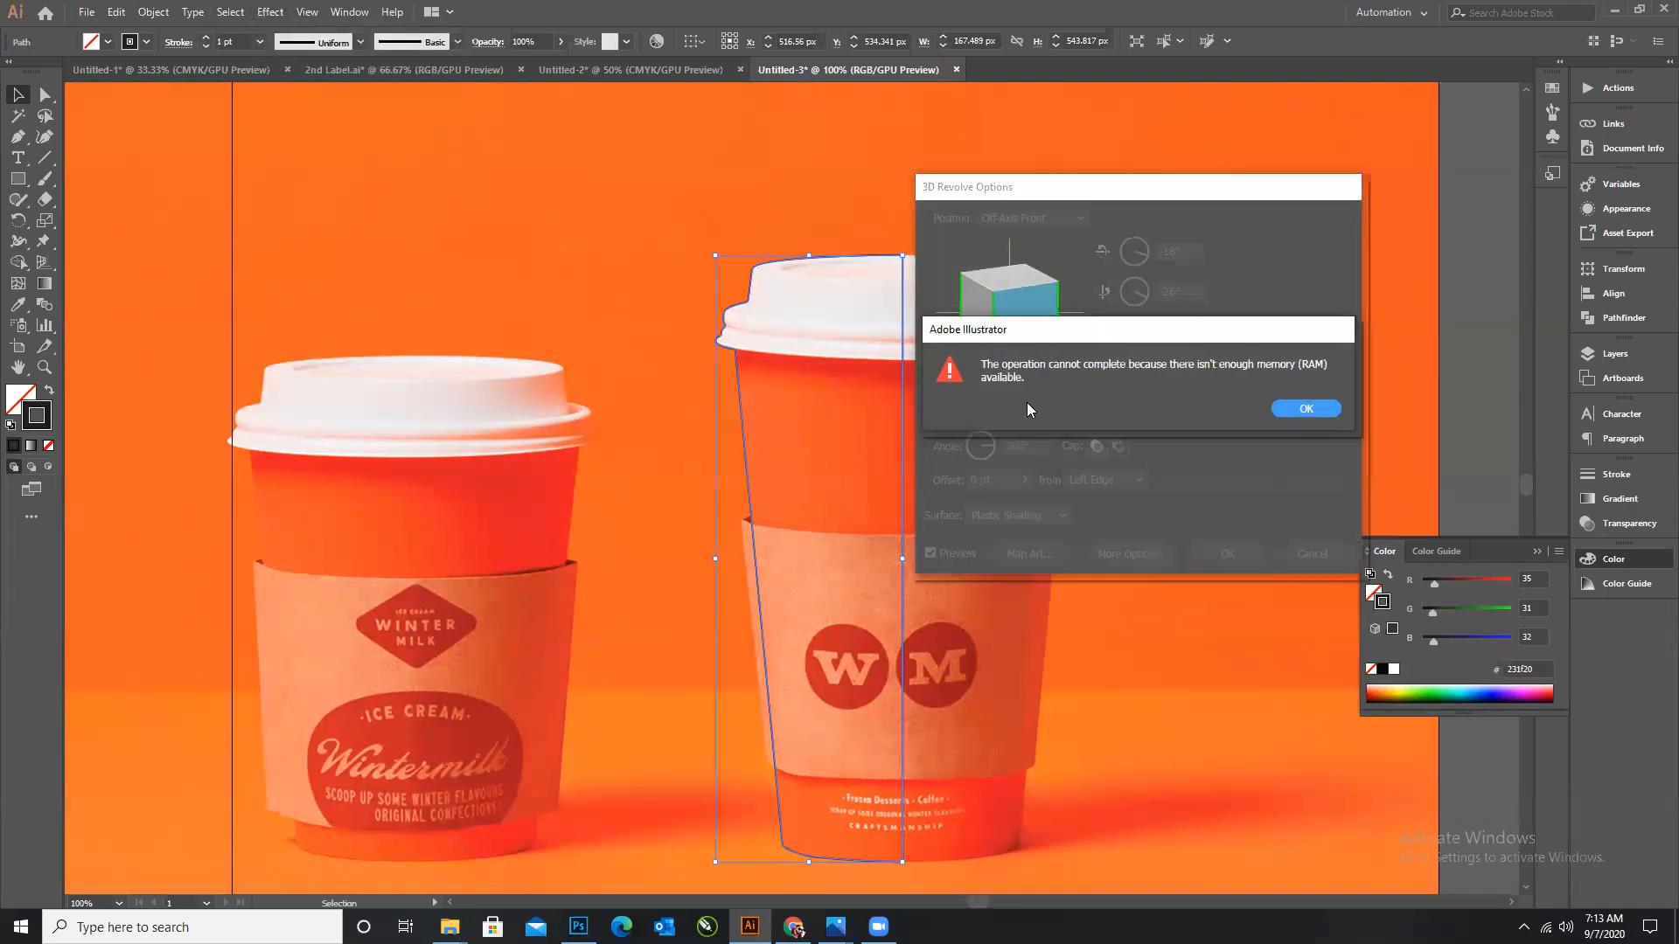
left_click(1325, 410)
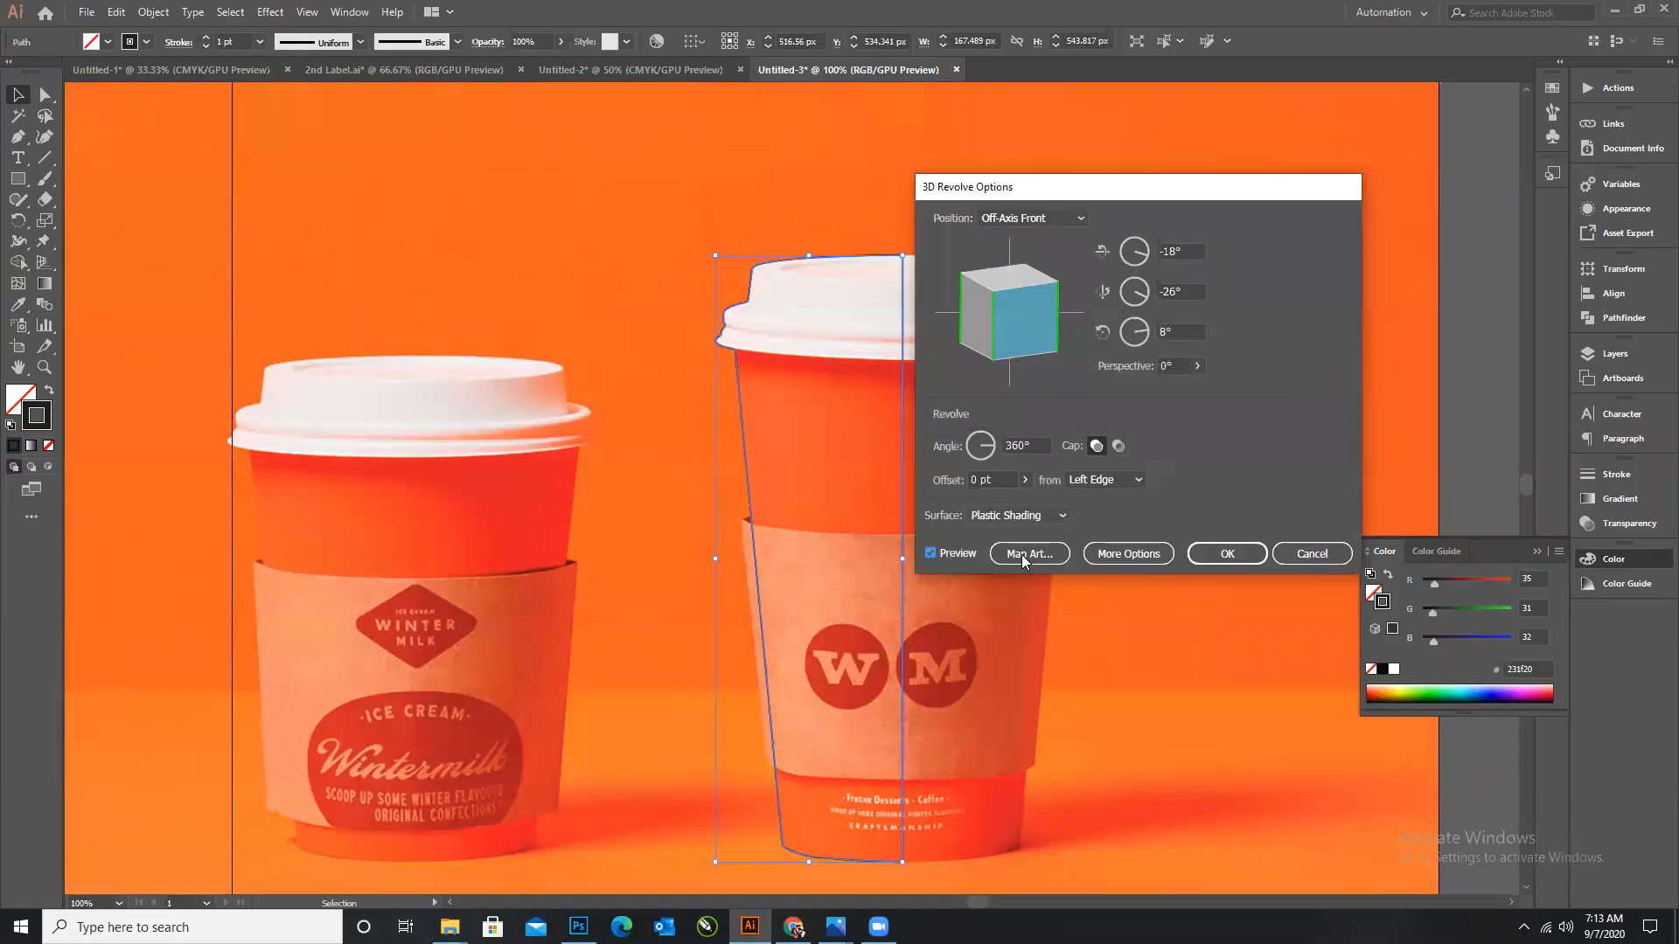
left_click(1311, 553)
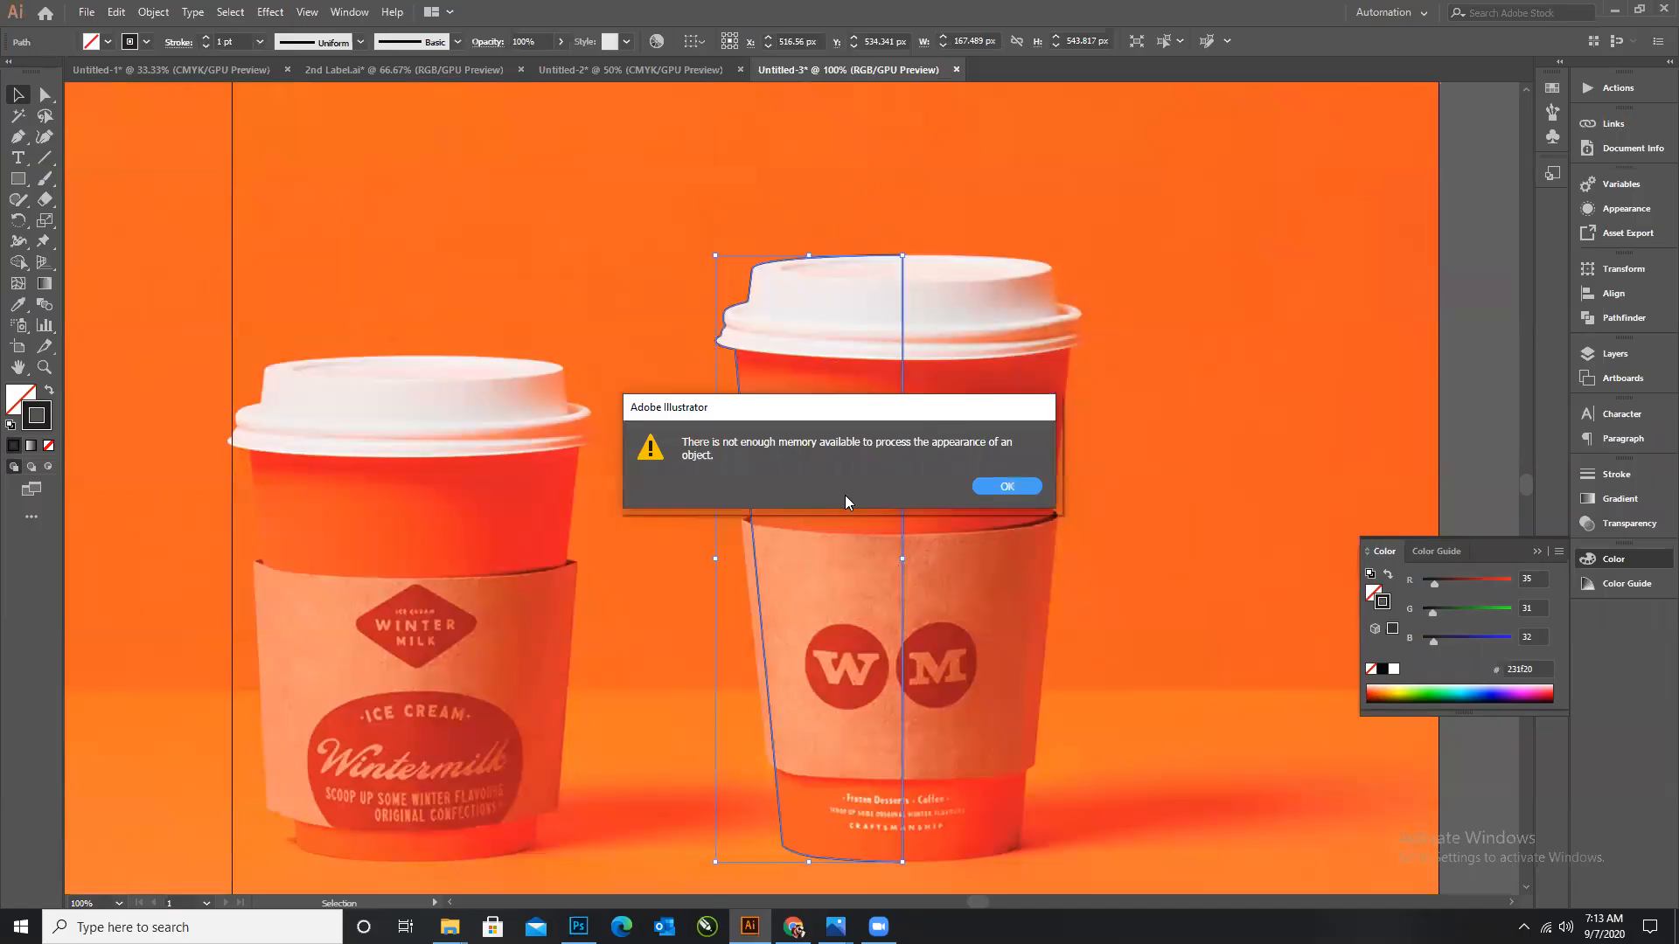
left_click(1008, 486)
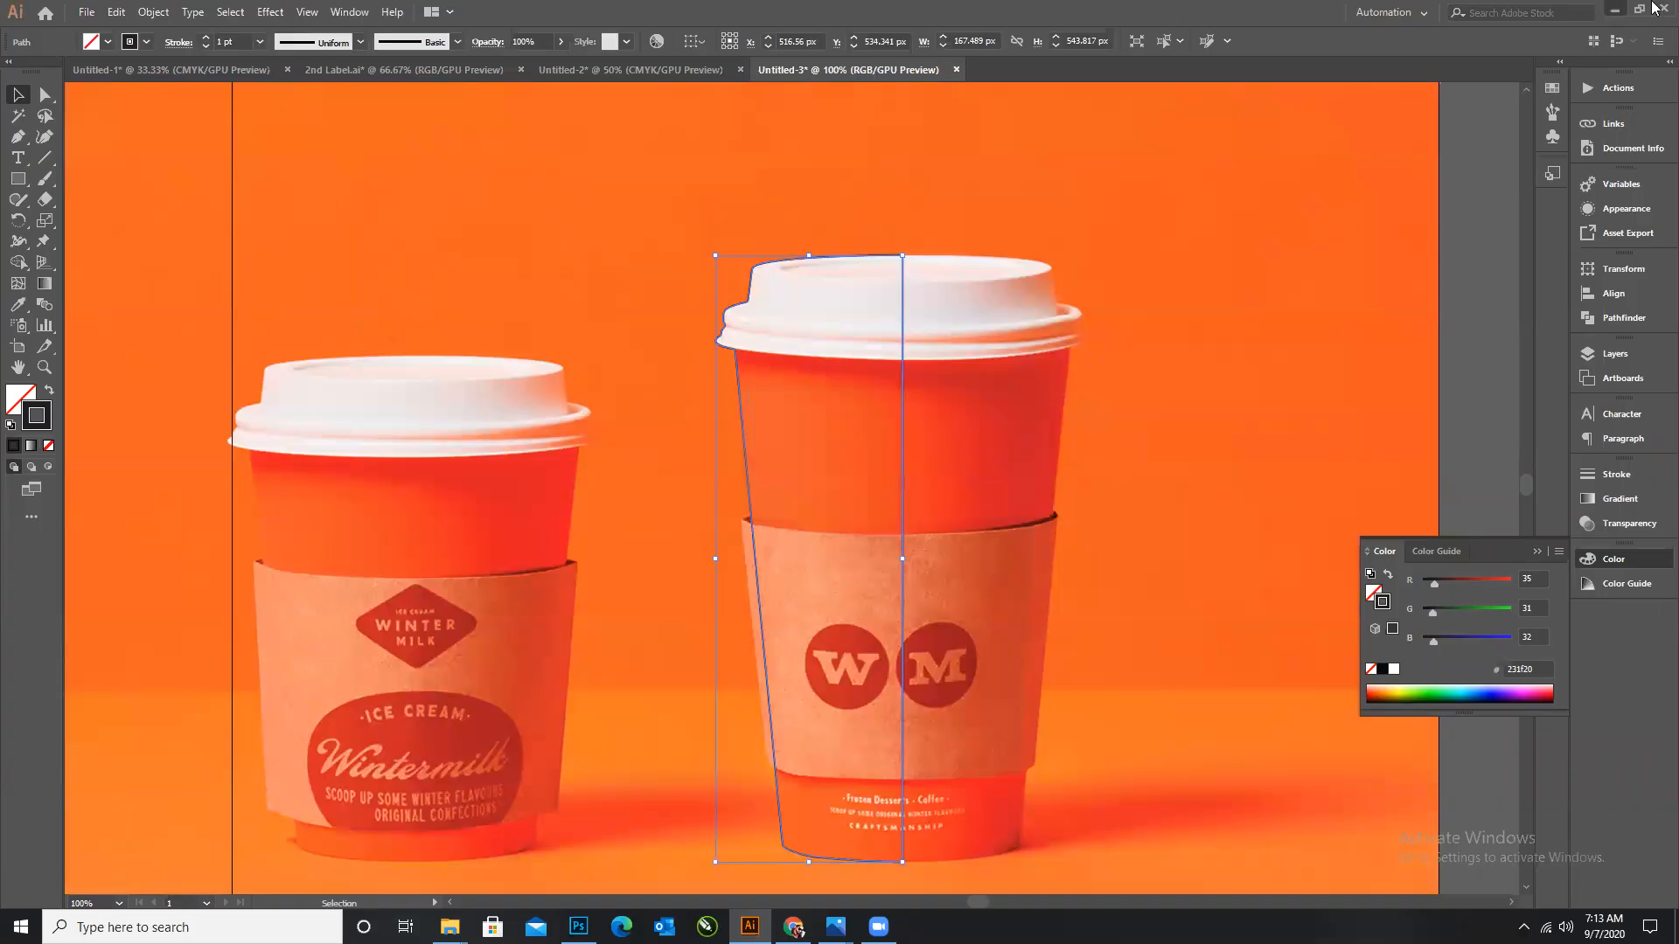
Set the open windows aside and open This PC to check the free space on the drives.
left_click(1615, 10)
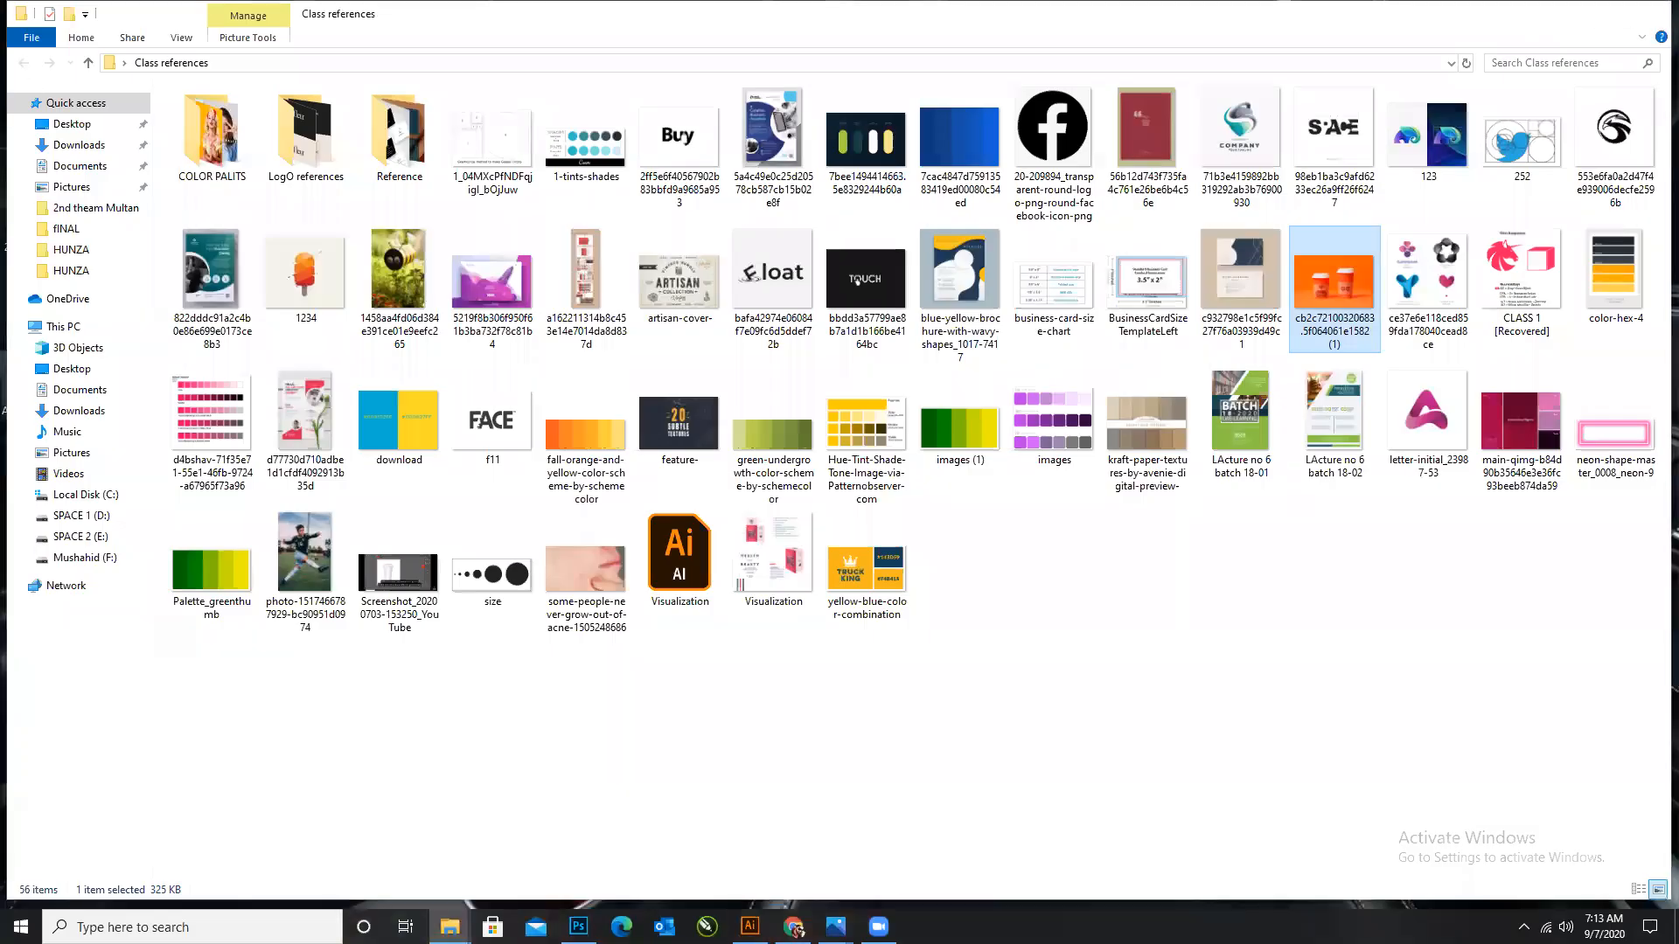
left_click(1576, 10)
key("super")
type("my")
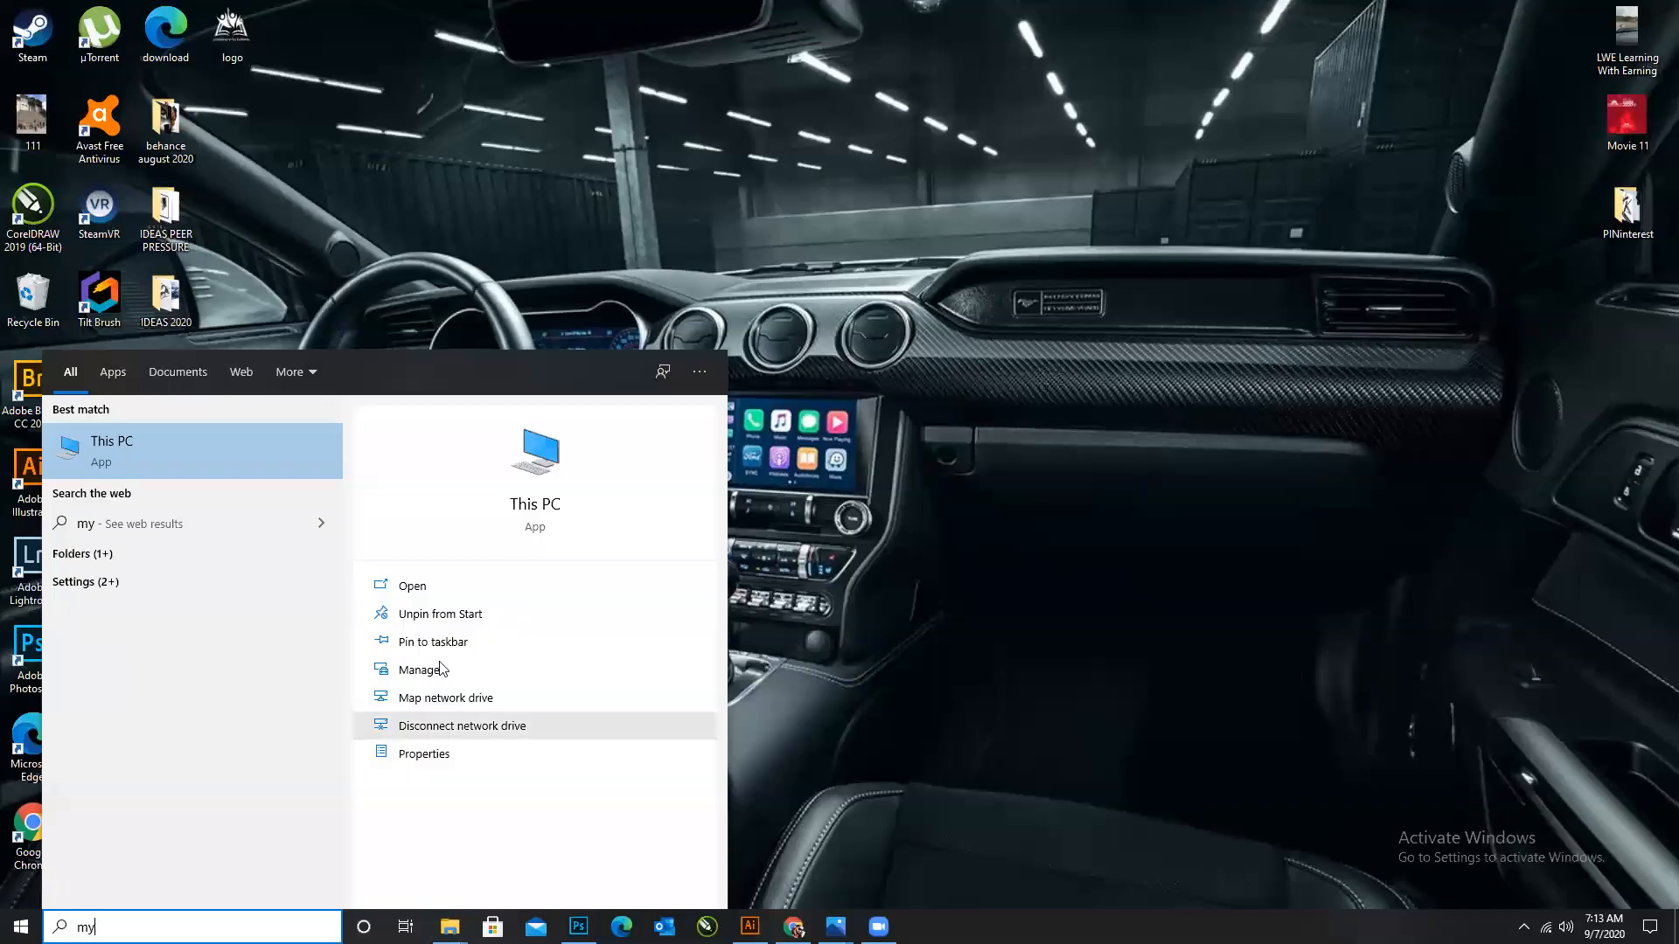
left_click(441, 586)
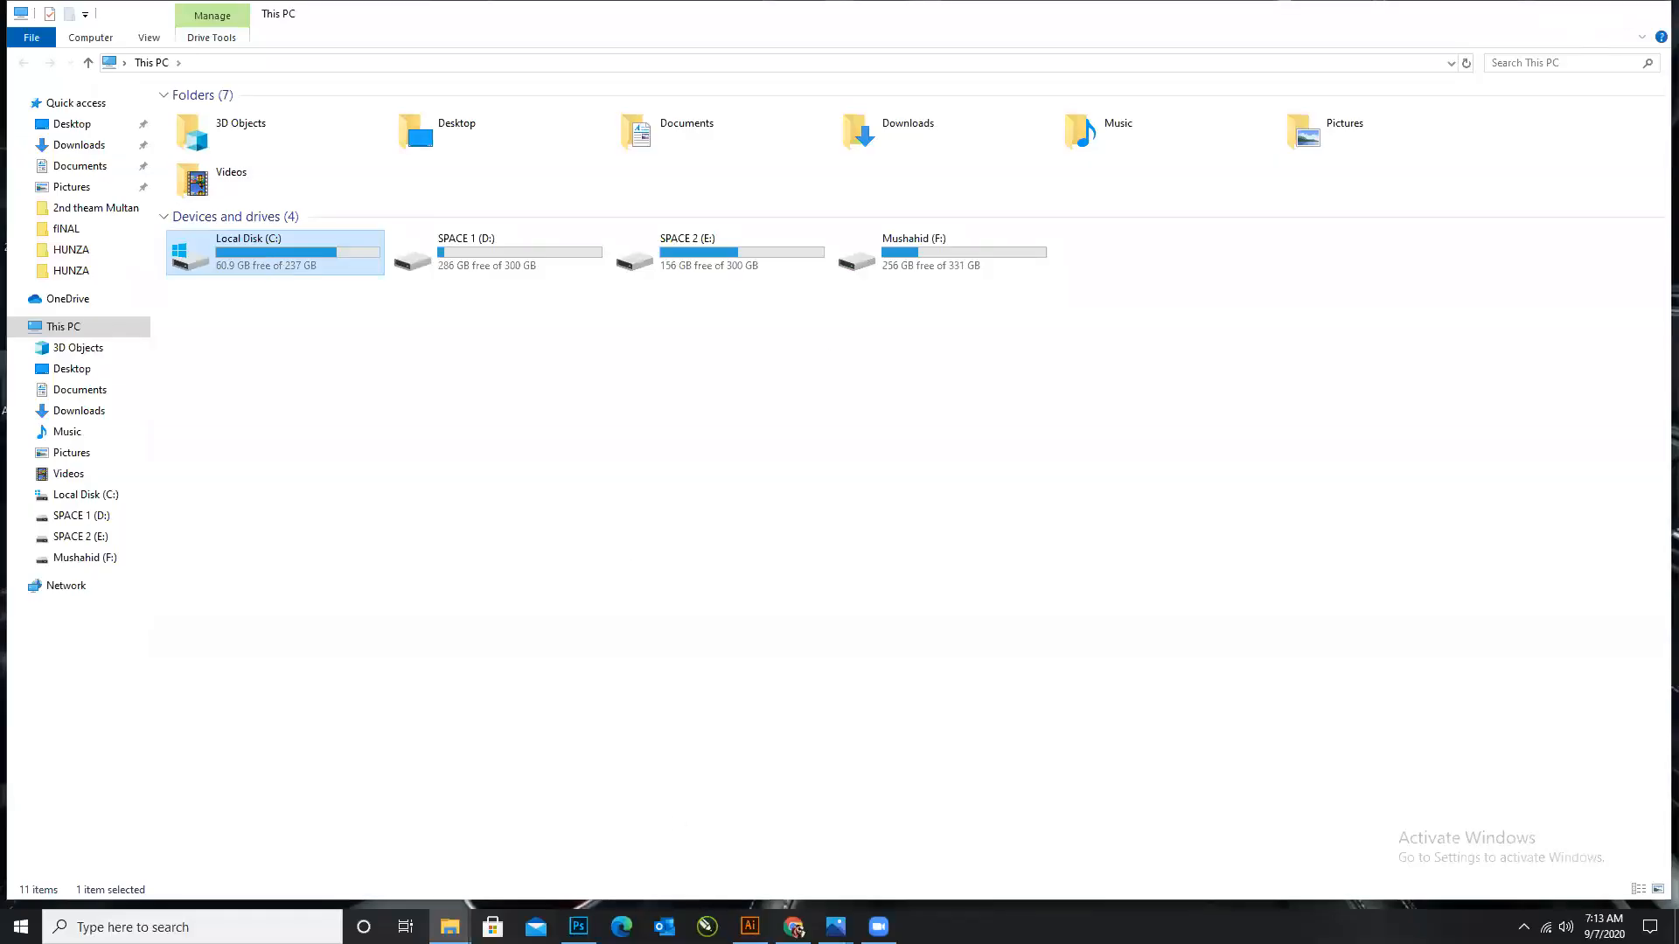
Return to Illustrator and try to apply a previewed 3D Extrude & Bevel effect to the half-cup path in Untitled-3.
left_click(750, 927)
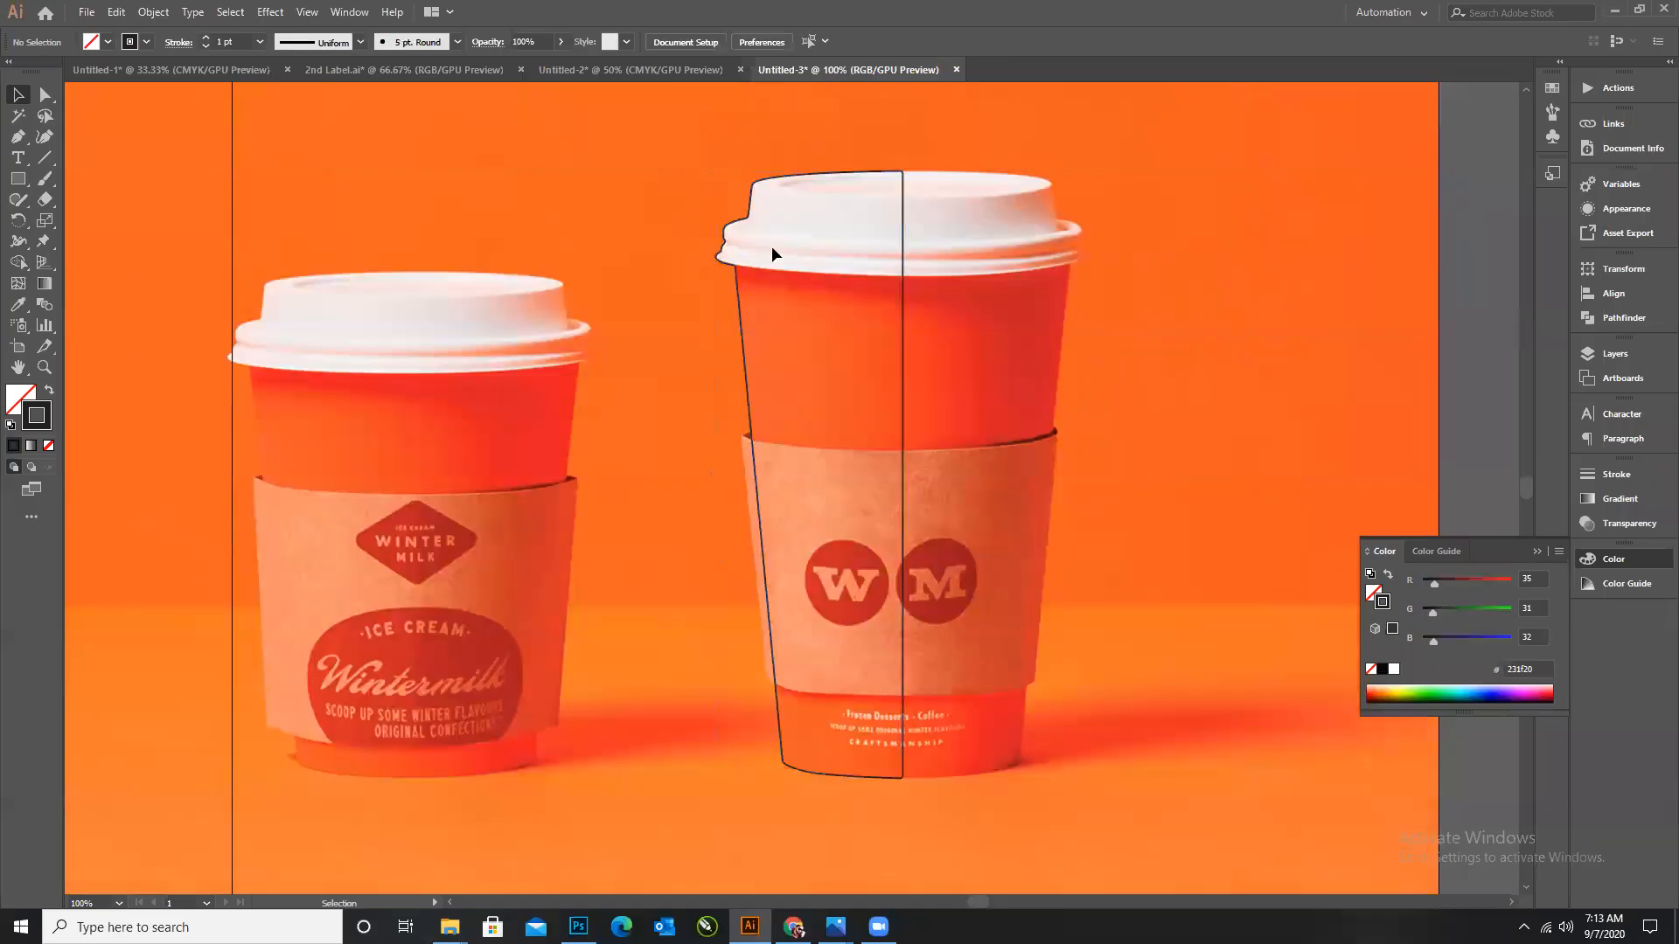
left_click(913, 519)
left_click(271, 12)
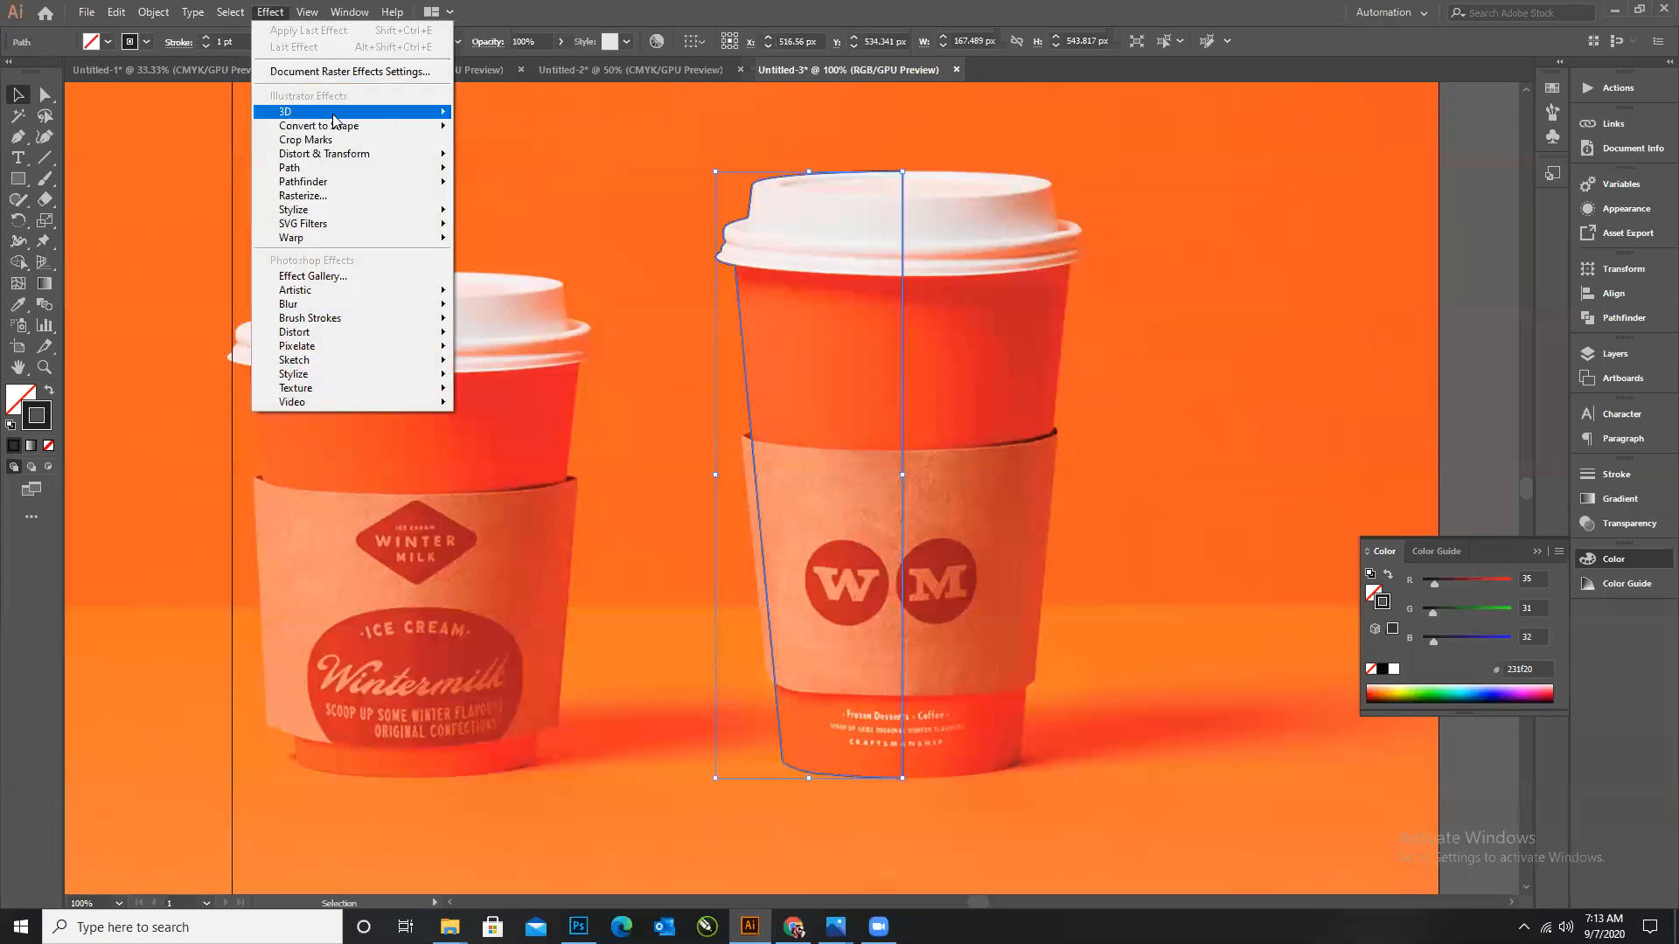
mouse_move(337, 114)
left_click(487, 116)
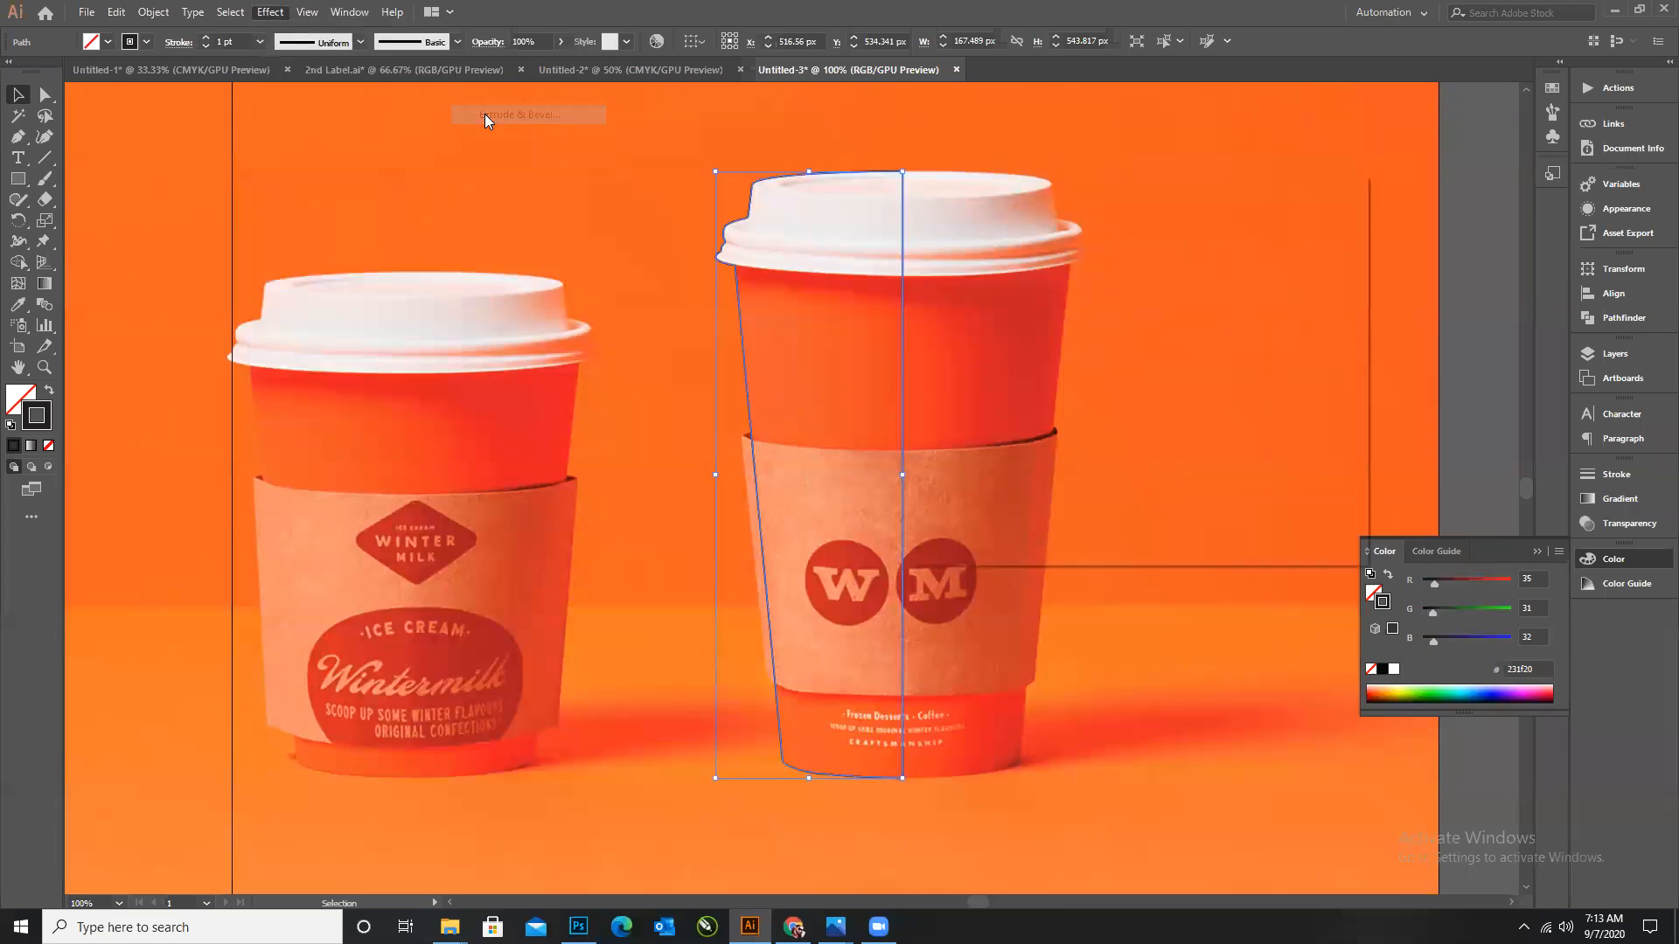
left_click(930, 539)
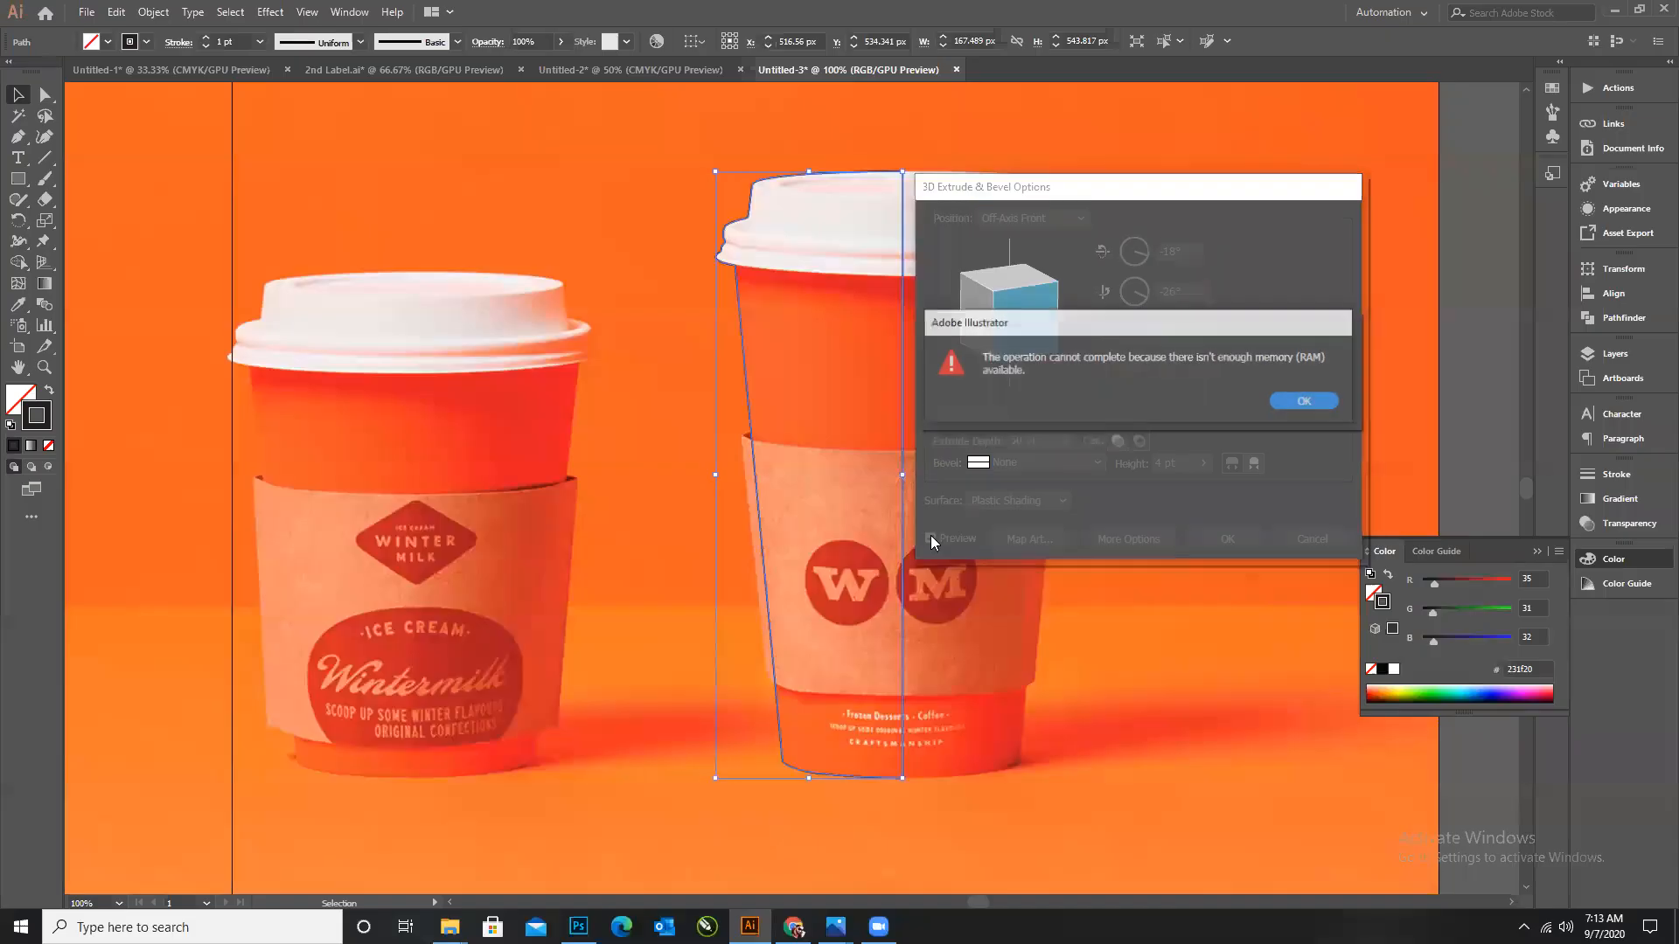
left_click(1287, 538)
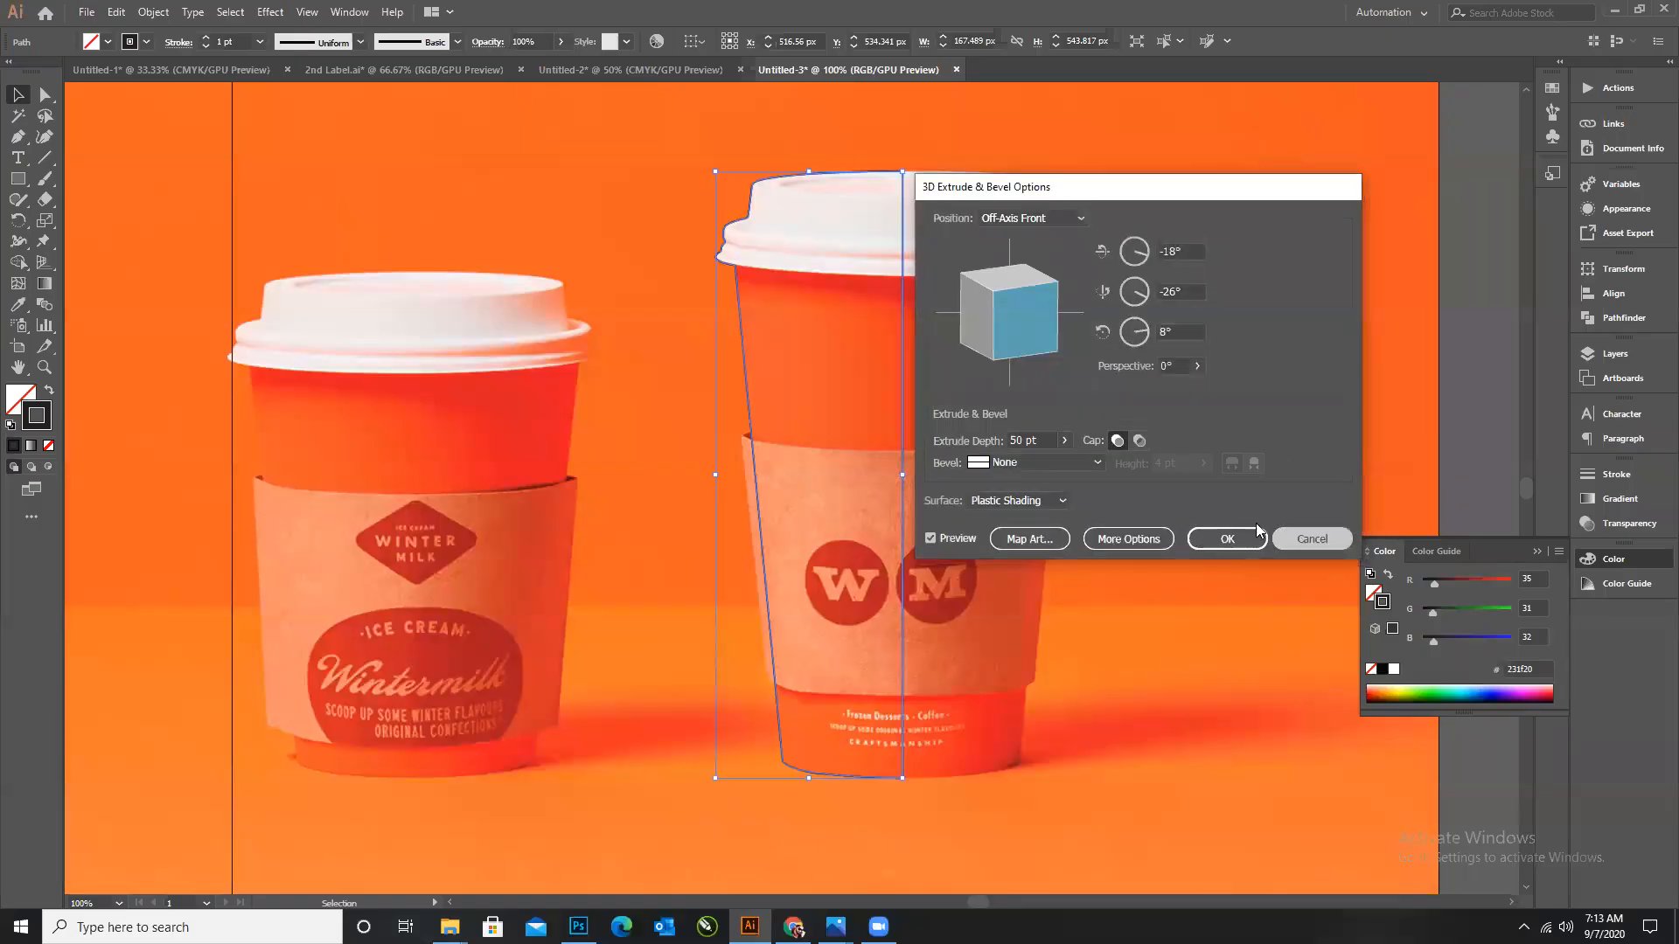
left_click(1006, 487)
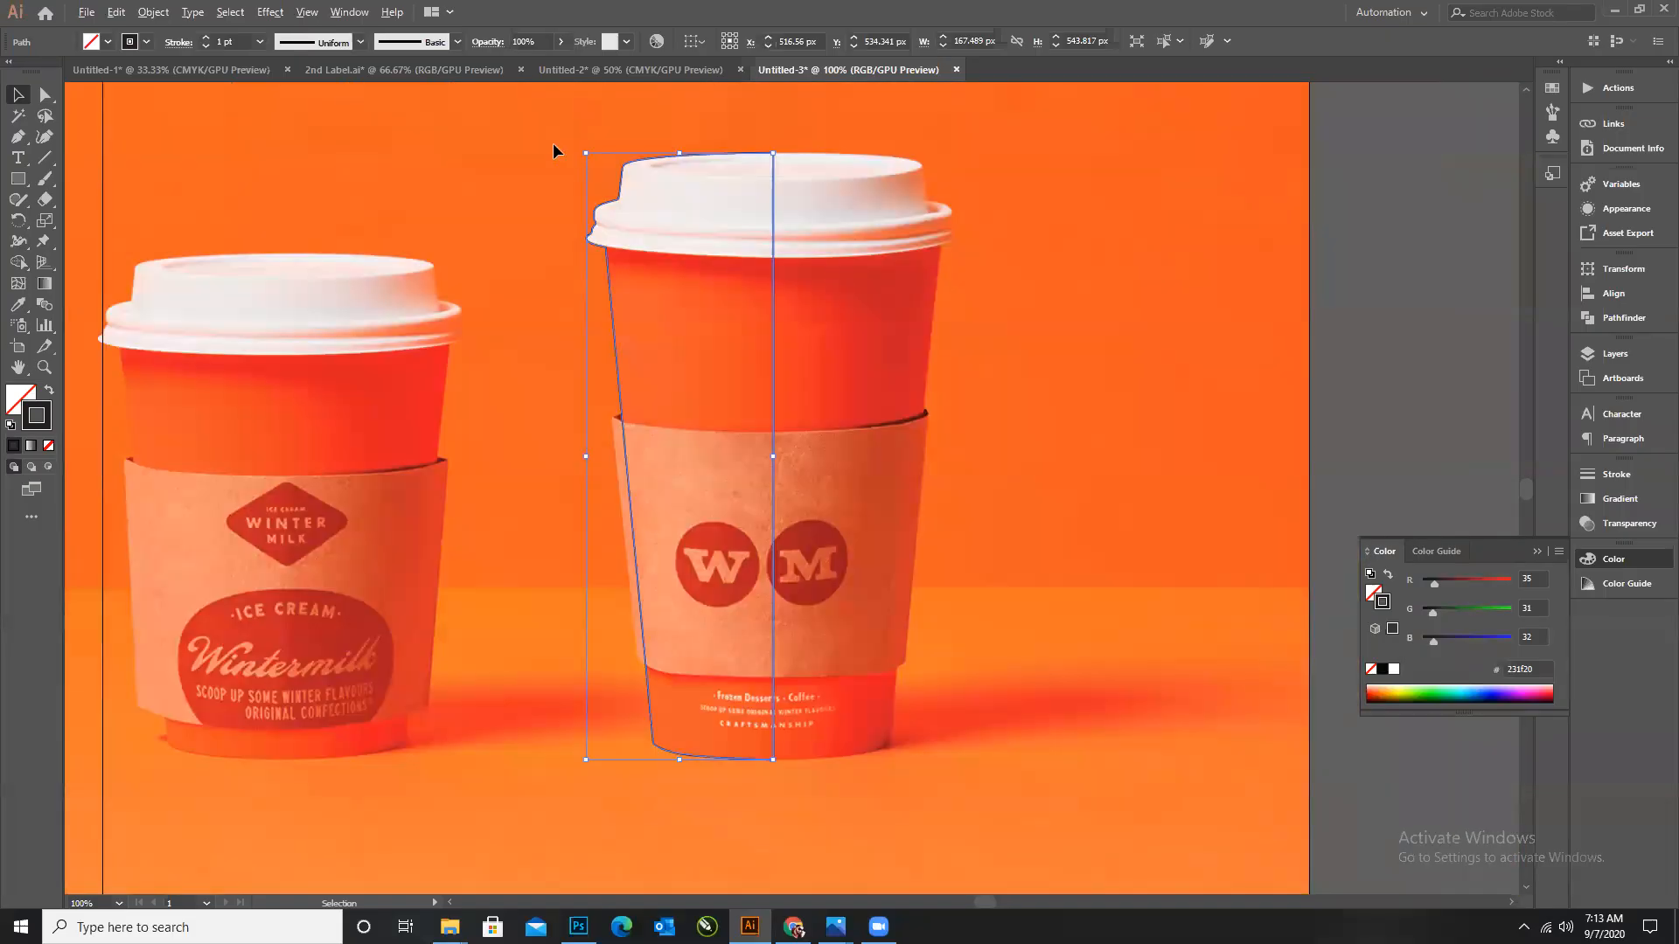
In 2nd Label.ai, duplicate the finished cup's black labelled body into the empty area beside the artboard.
left_click(631, 70)
left_click(153, 67)
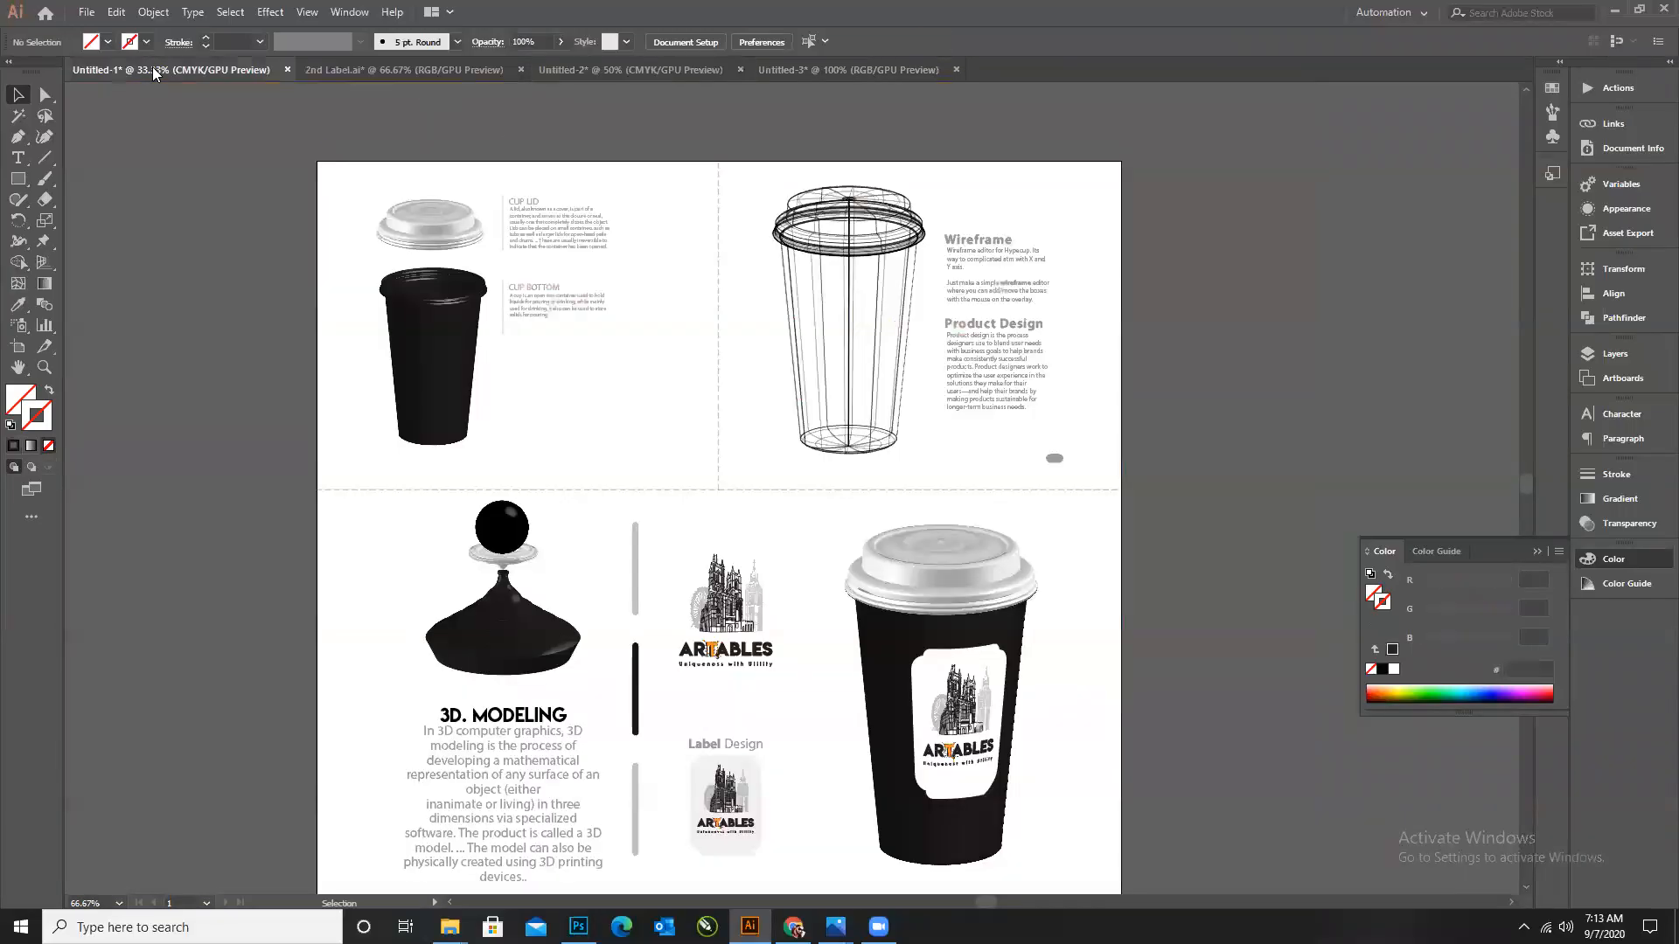
left_click(325, 74)
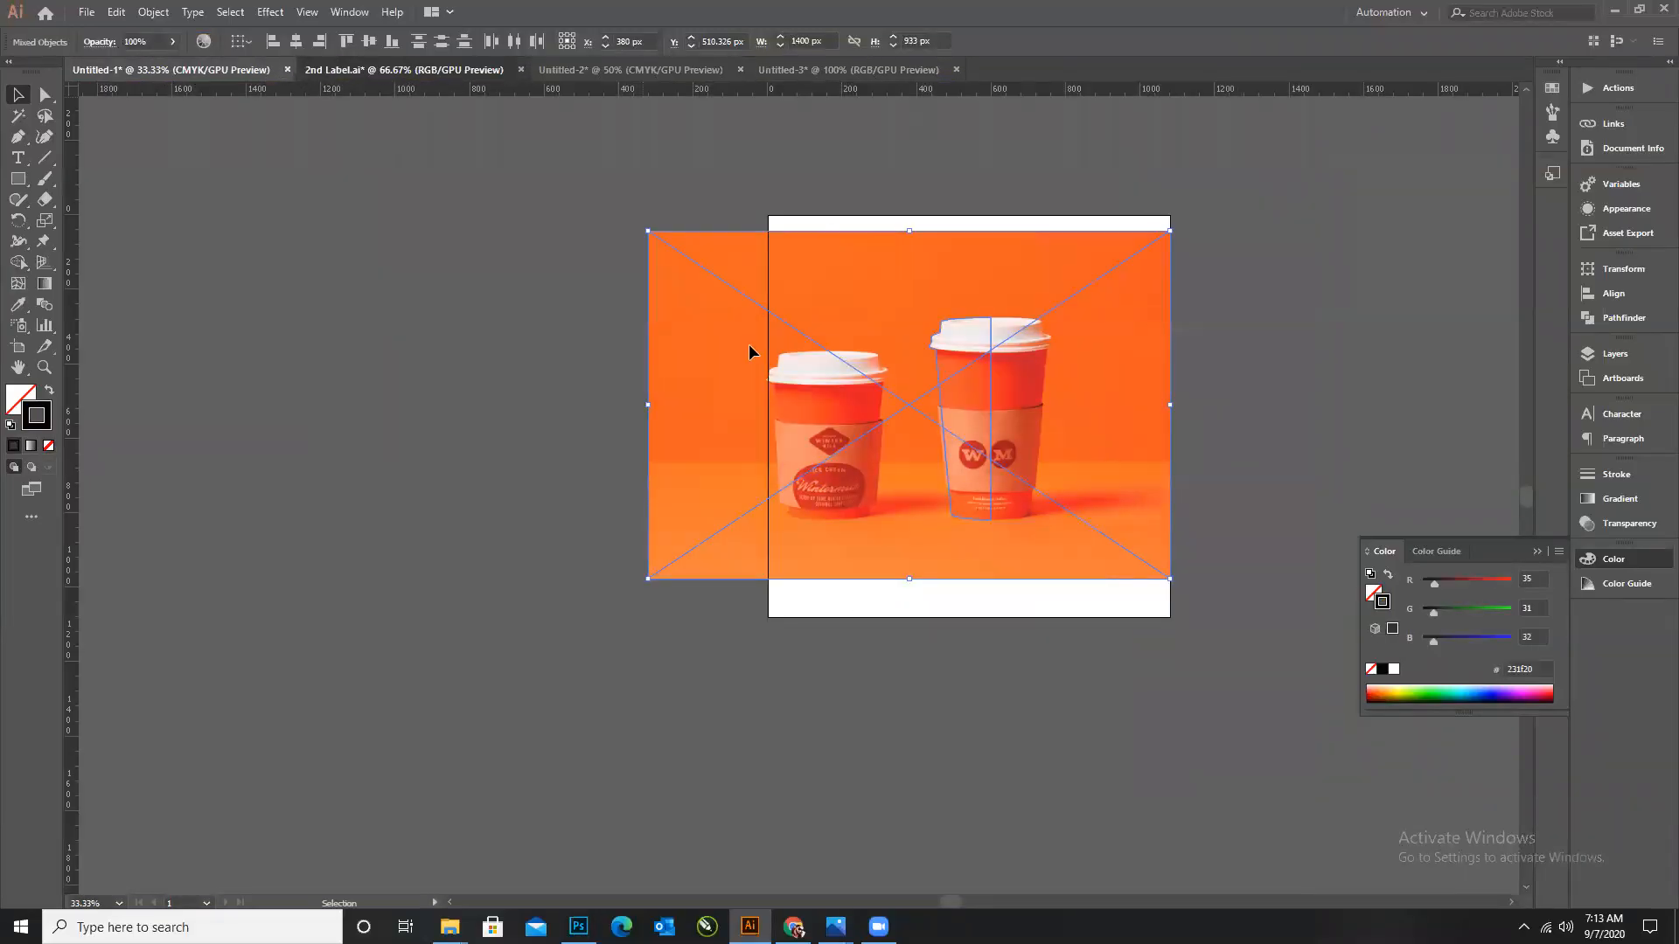
left_click(473, 301)
scroll(694, 374, "down", 3)
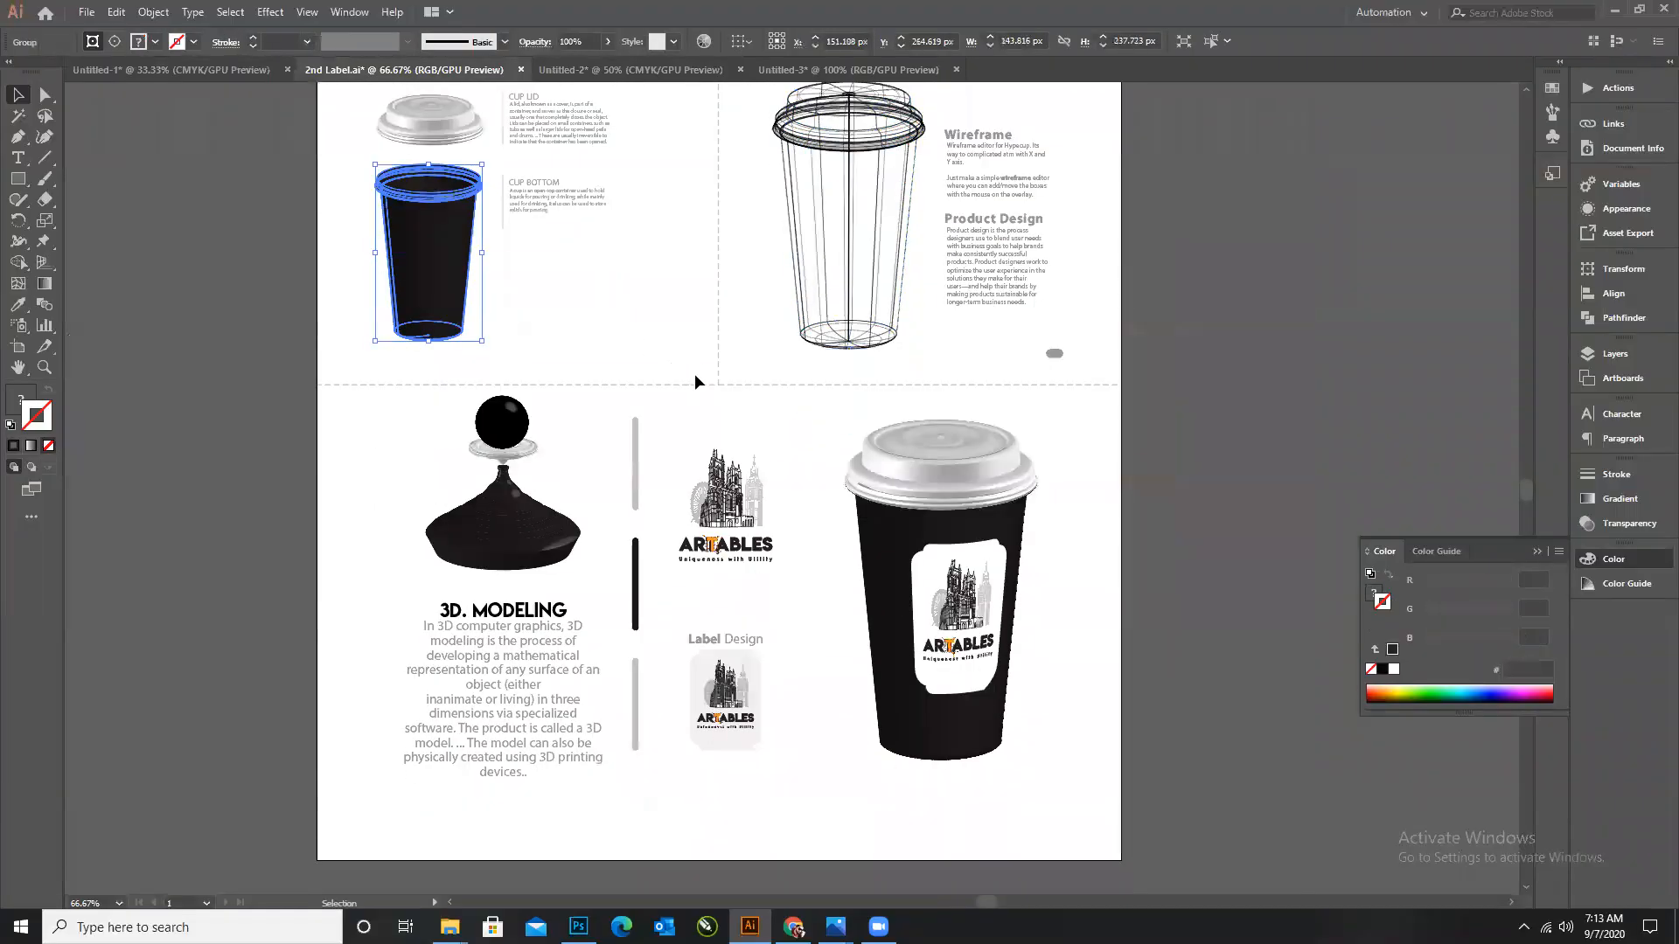
left_click_drag(866, 440, 1210, 476)
key("ctrl+equal")
key("ctrl+equal")
right_click(913, 304)
left_click(1159, 276)
left_click(349, 13)
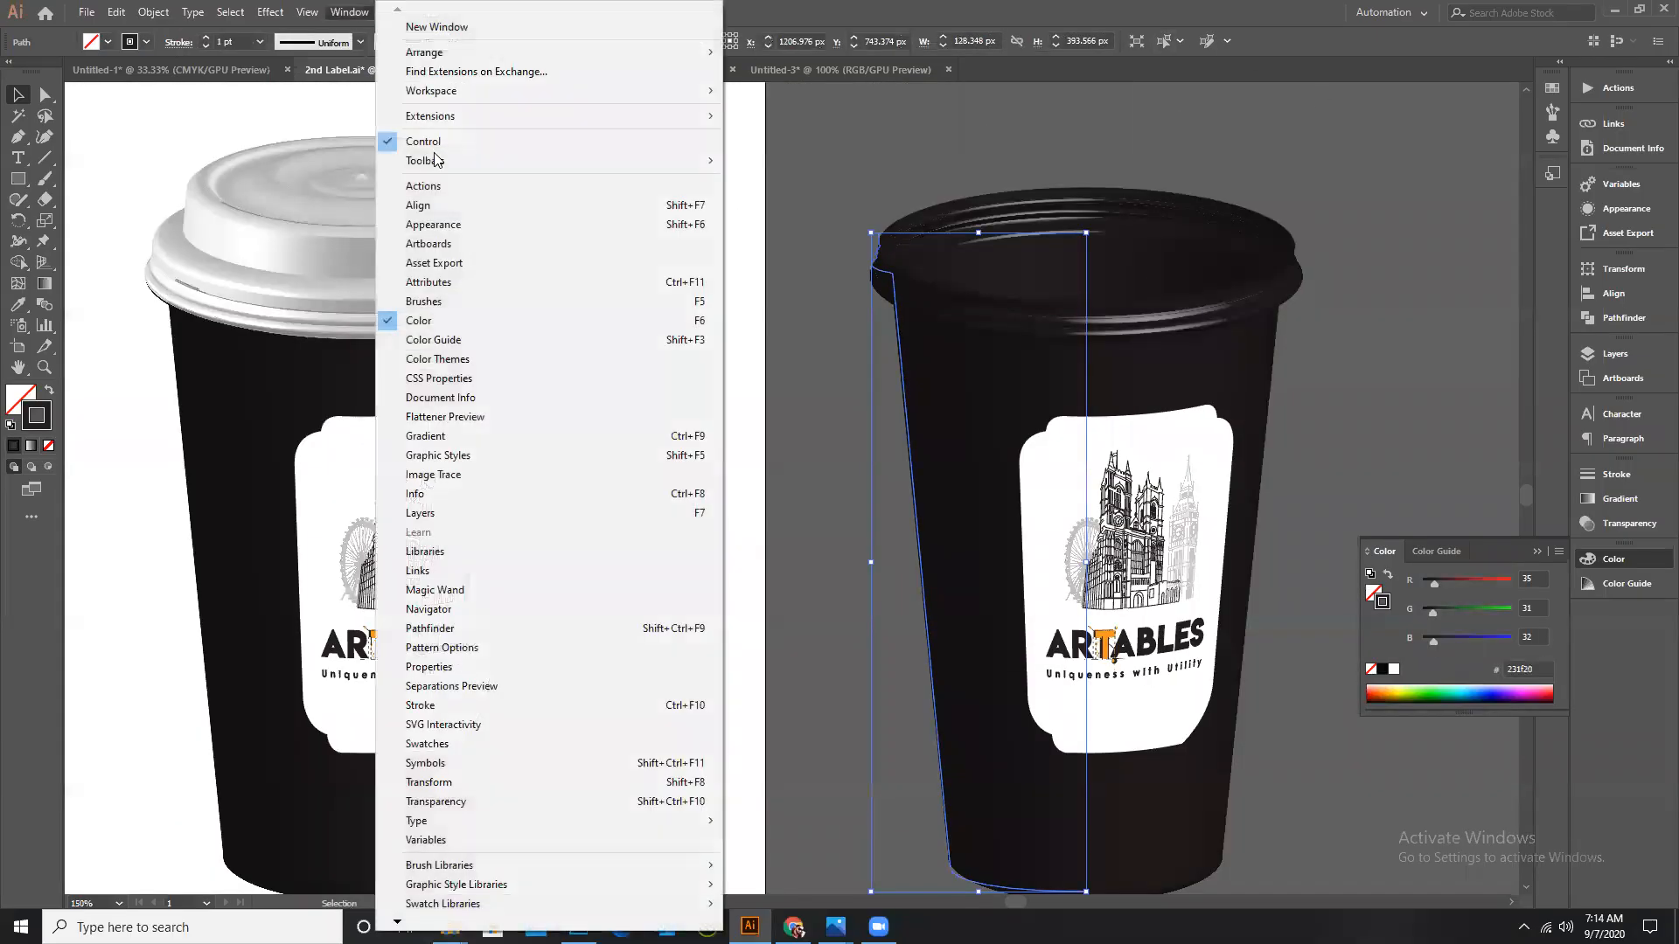
left_click(898, 161)
Close the Untitled-1 and Untitled-2 documents without saving their changes.
left_click(280, 77)
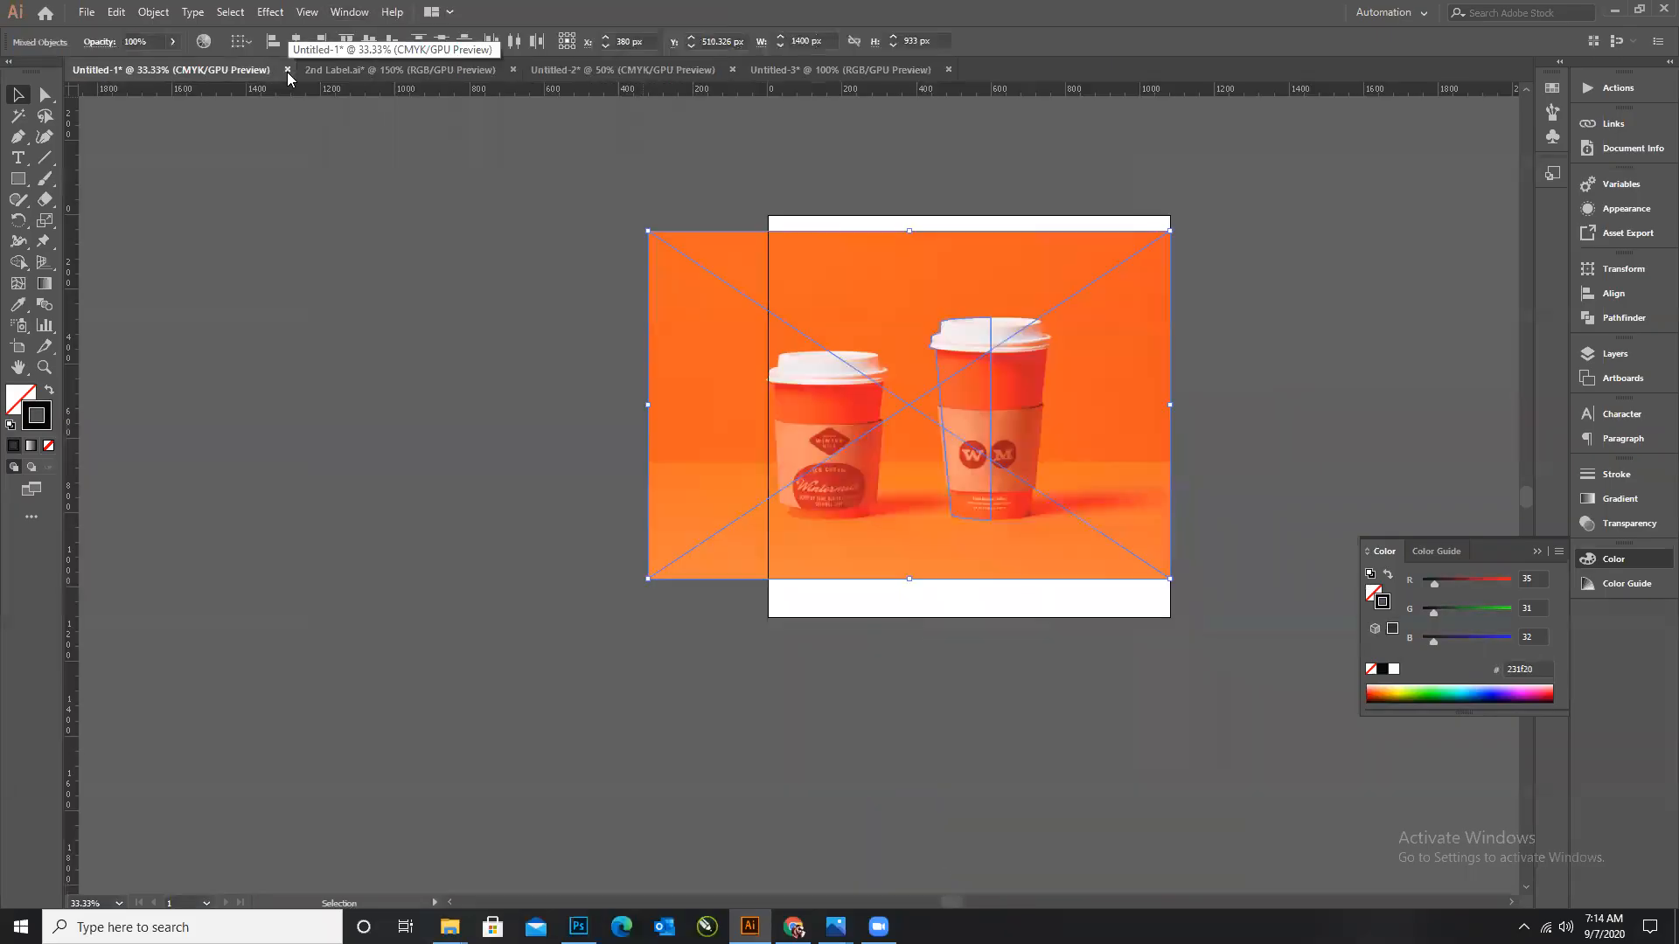
left_click(287, 70)
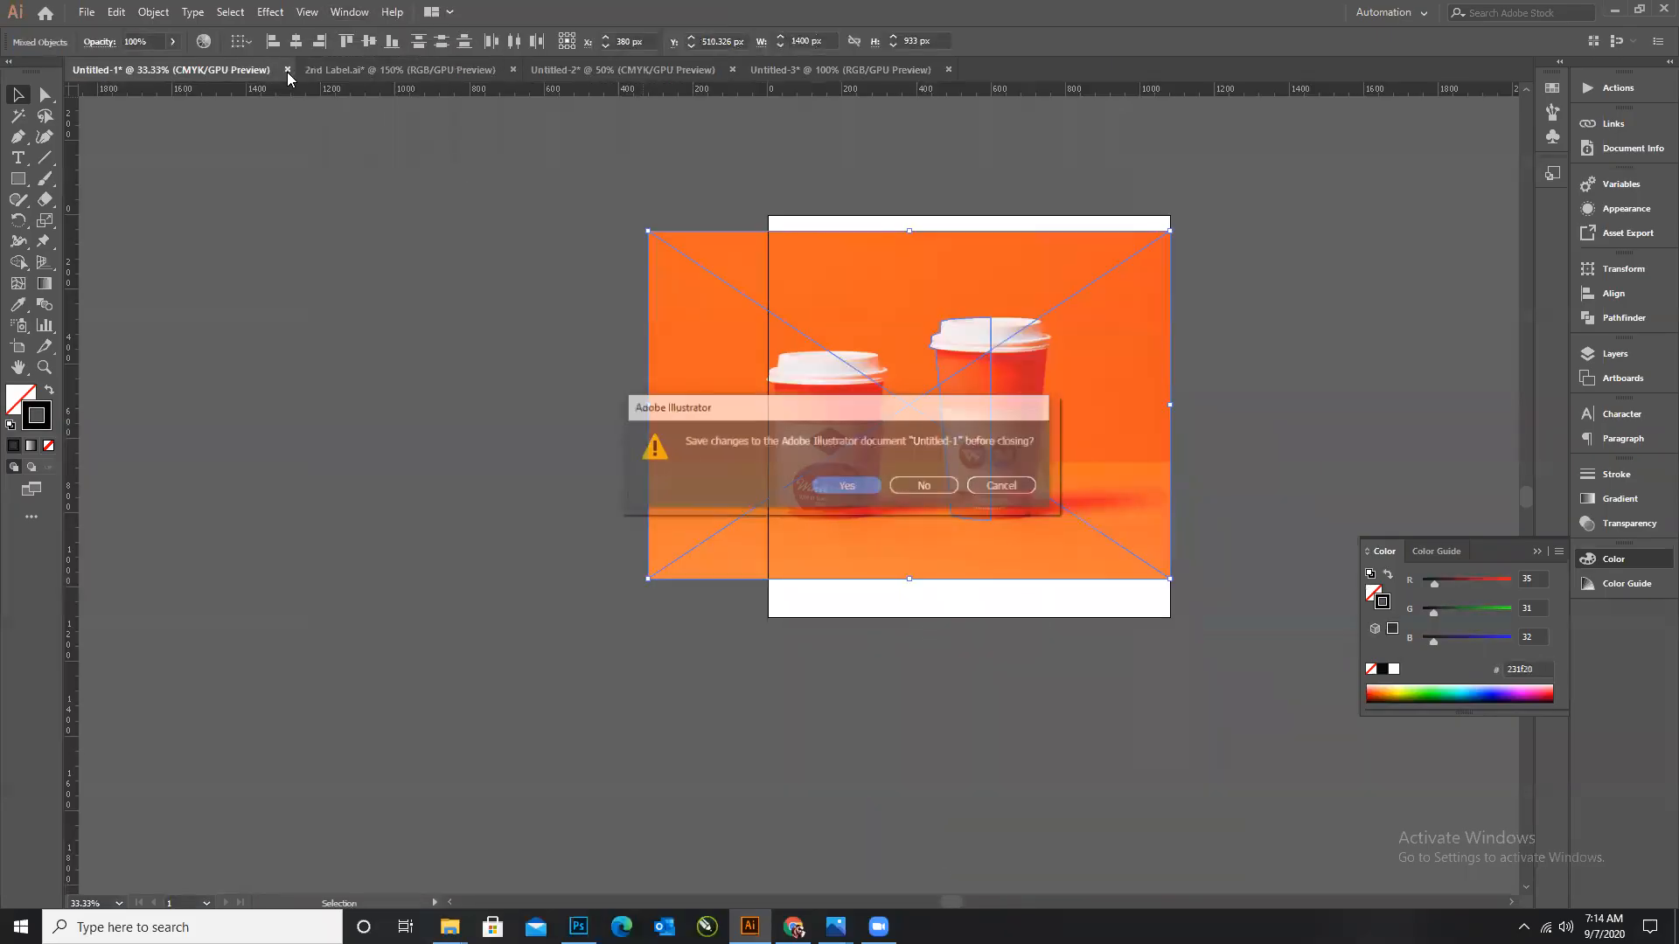
left_click(922, 484)
left_click(437, 70)
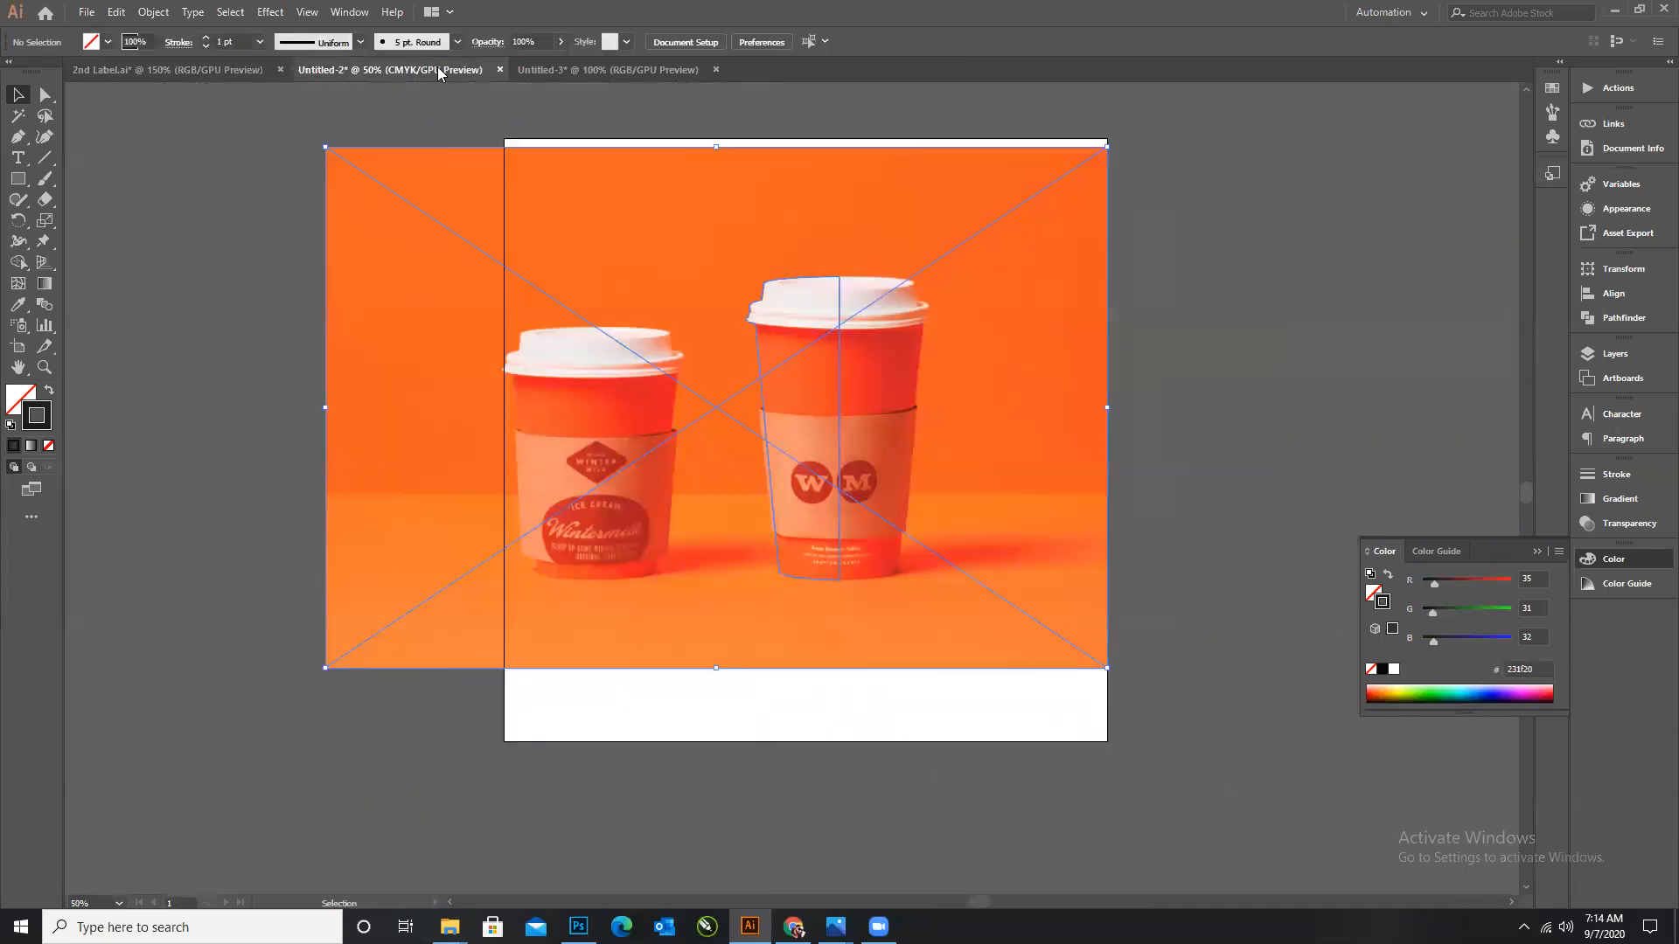
left_click(499, 70)
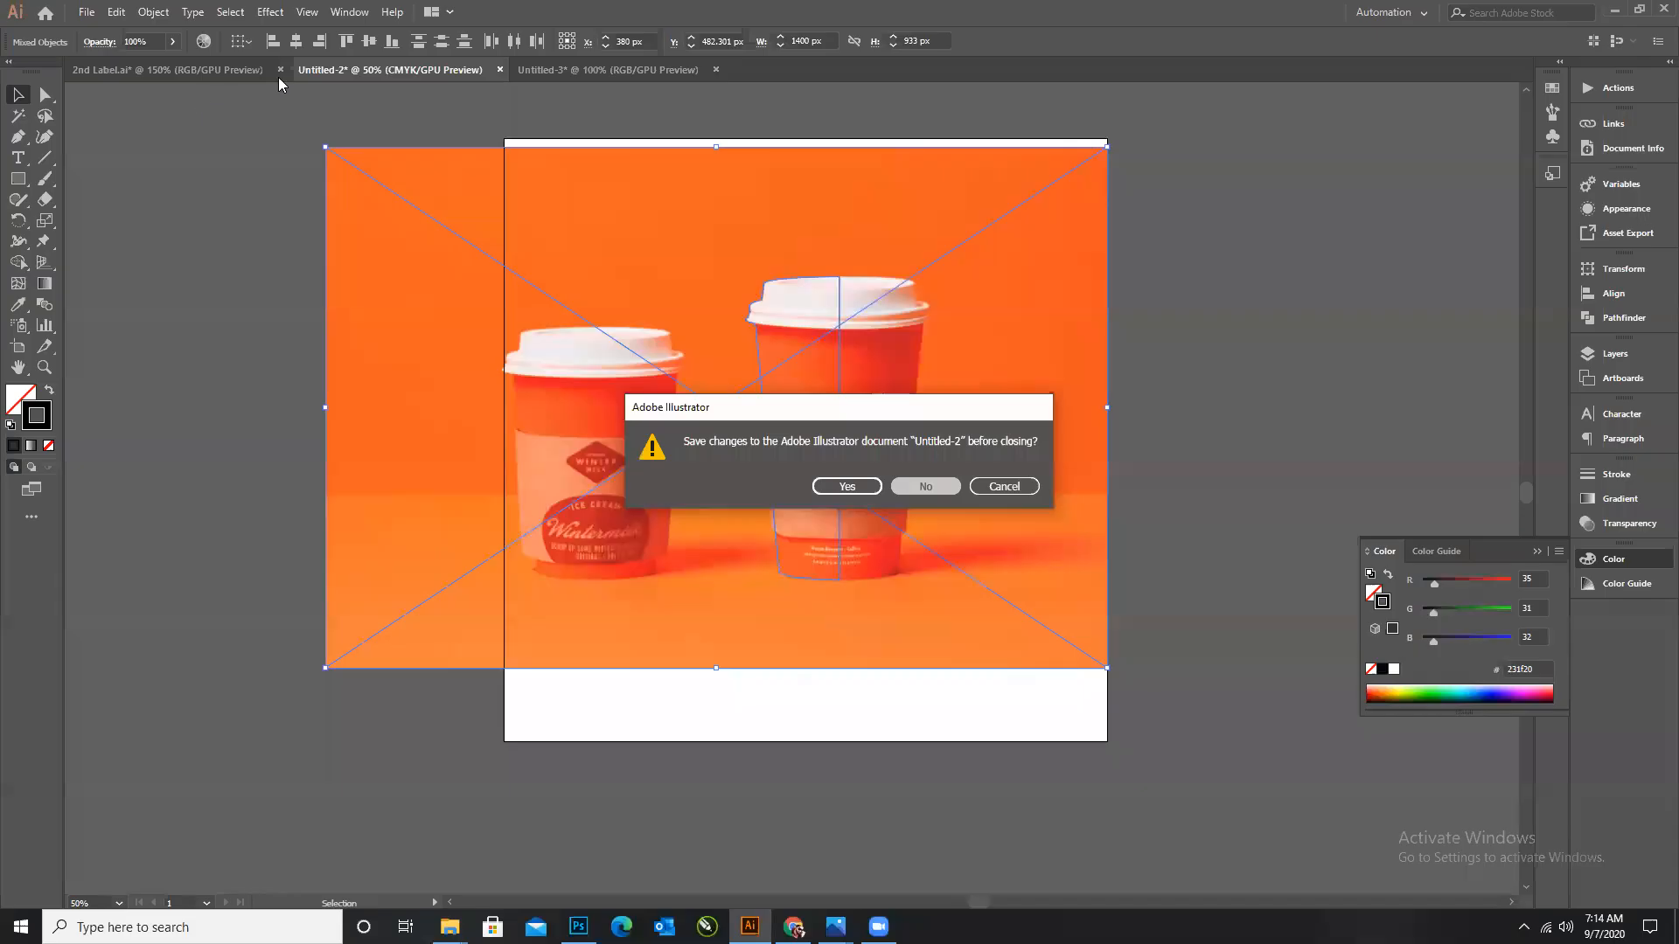
left_click(922, 485)
left_click(389, 70)
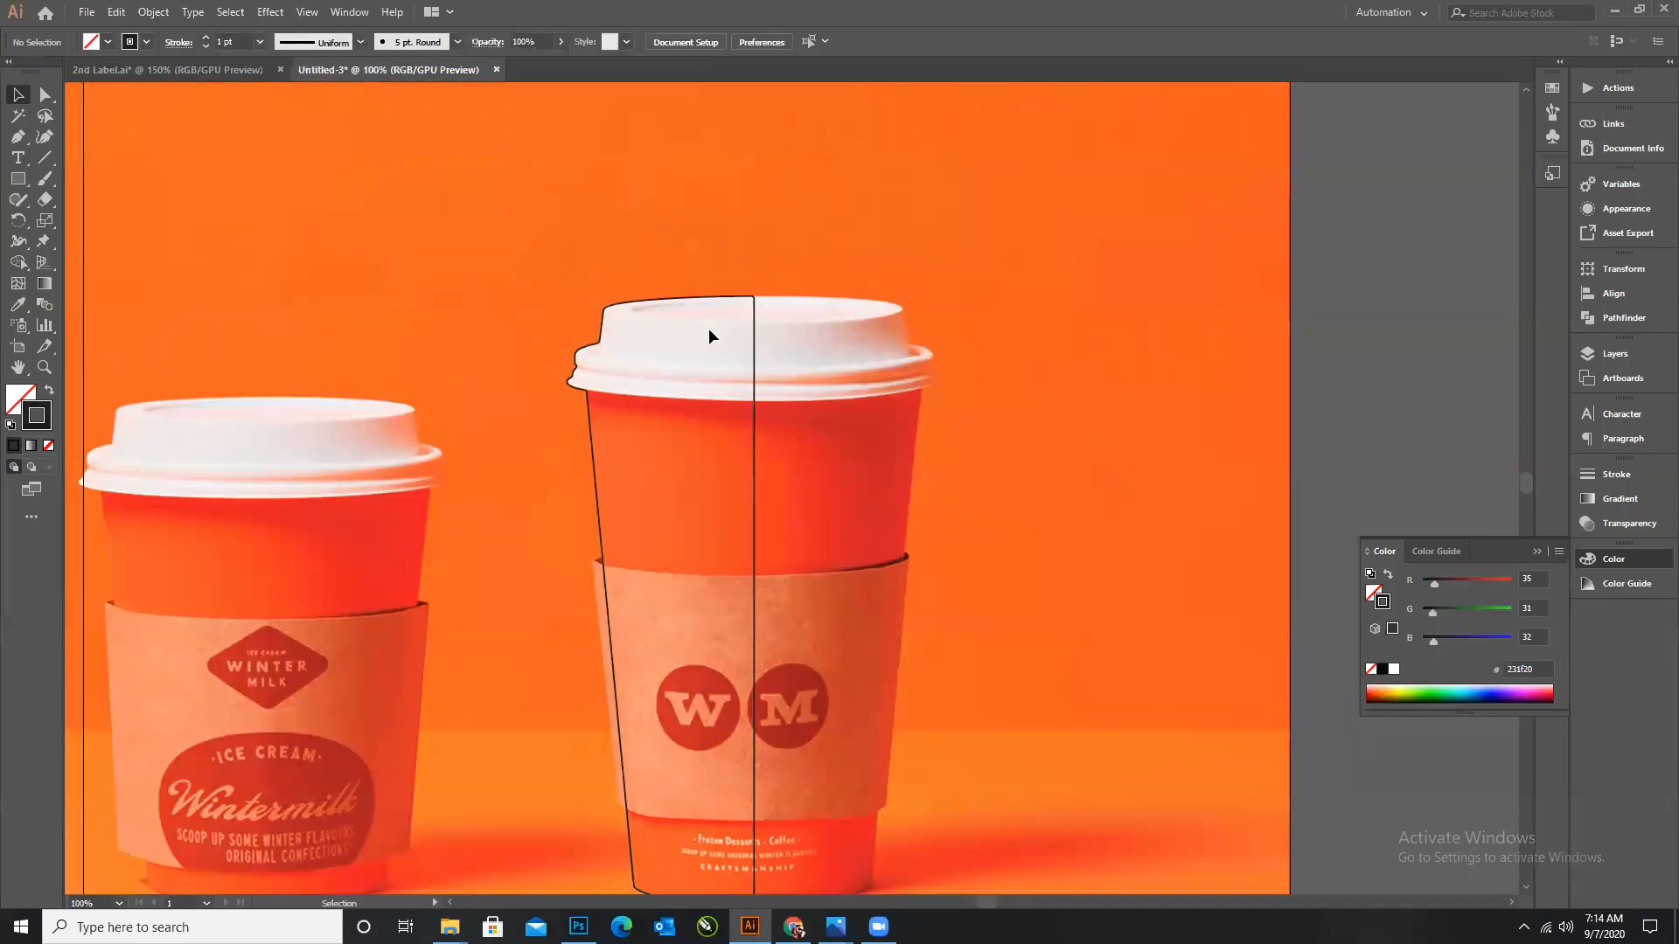
left_click(703, 299)
left_click(307, 11)
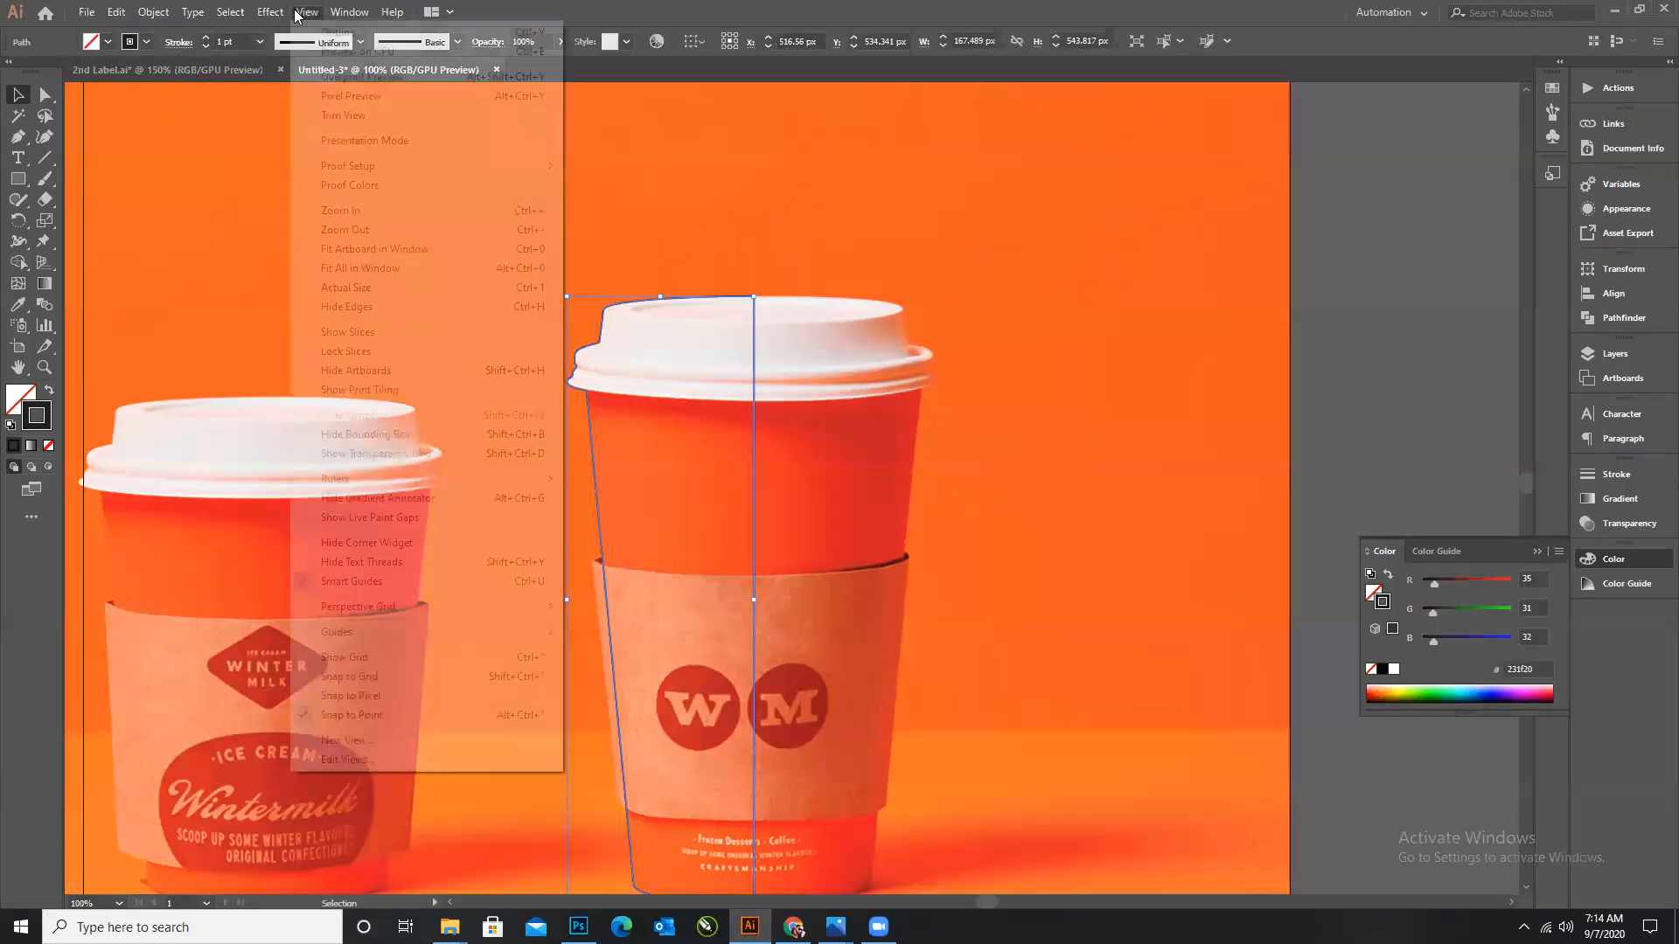
left_click(569, 139)
In 2nd Label.ai, delete the duplicated cup body beside the artboard and try to paste it back in place.
left_click(199, 68)
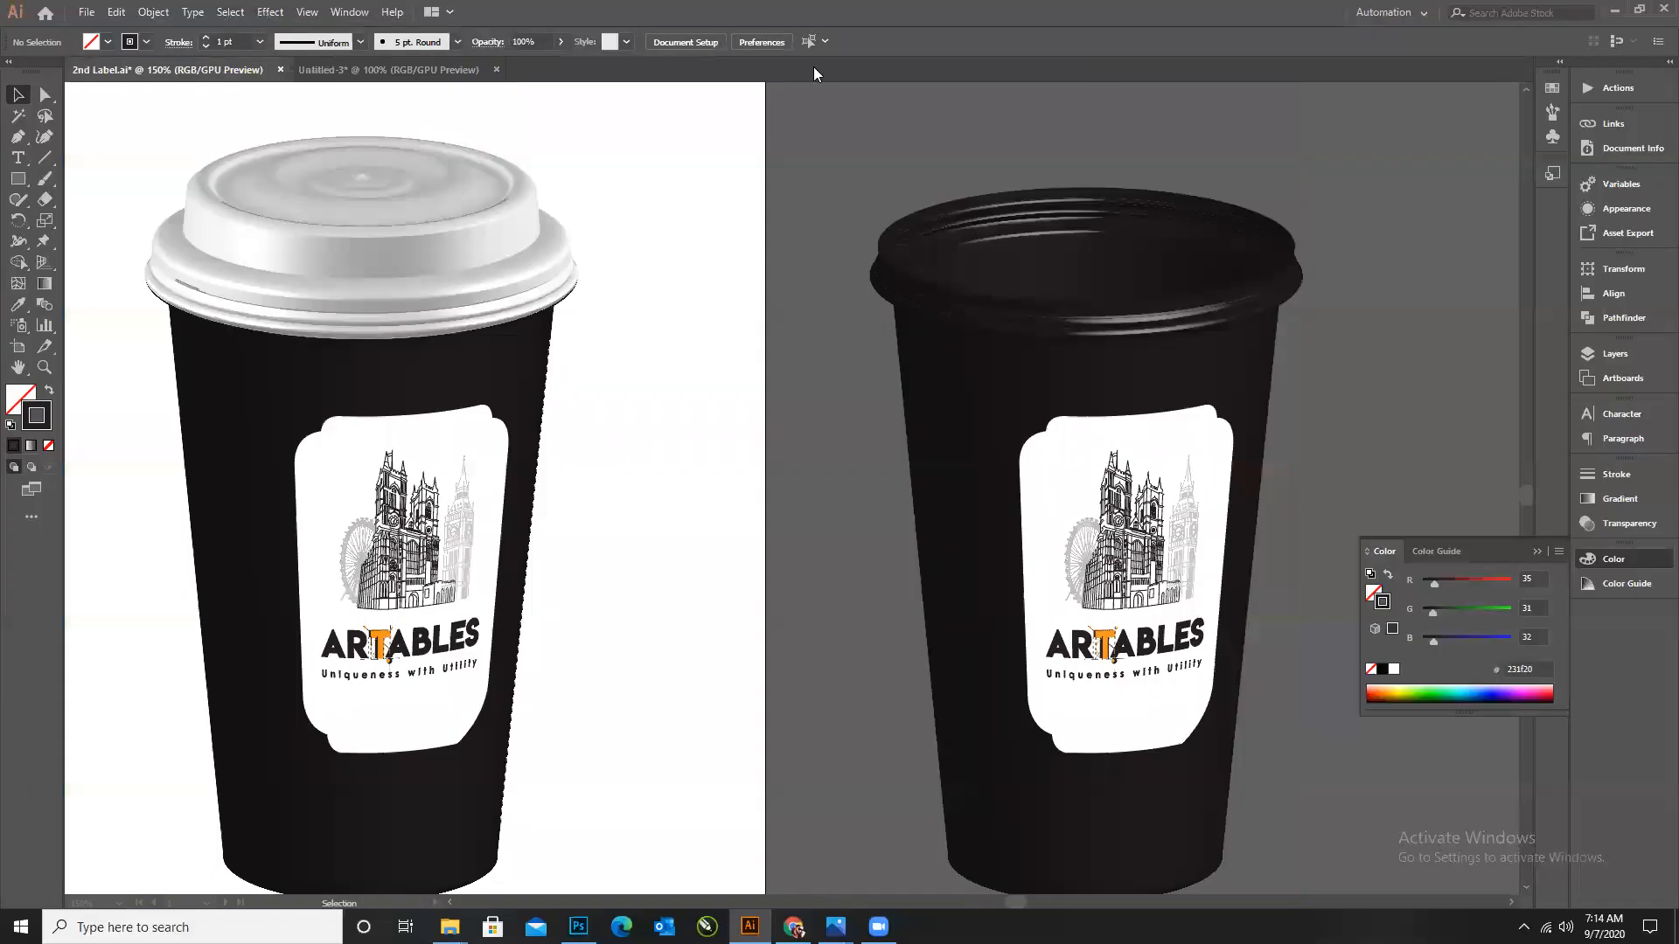
scroll(536, 248, "down", 4)
scroll(724, 226, "up", 5)
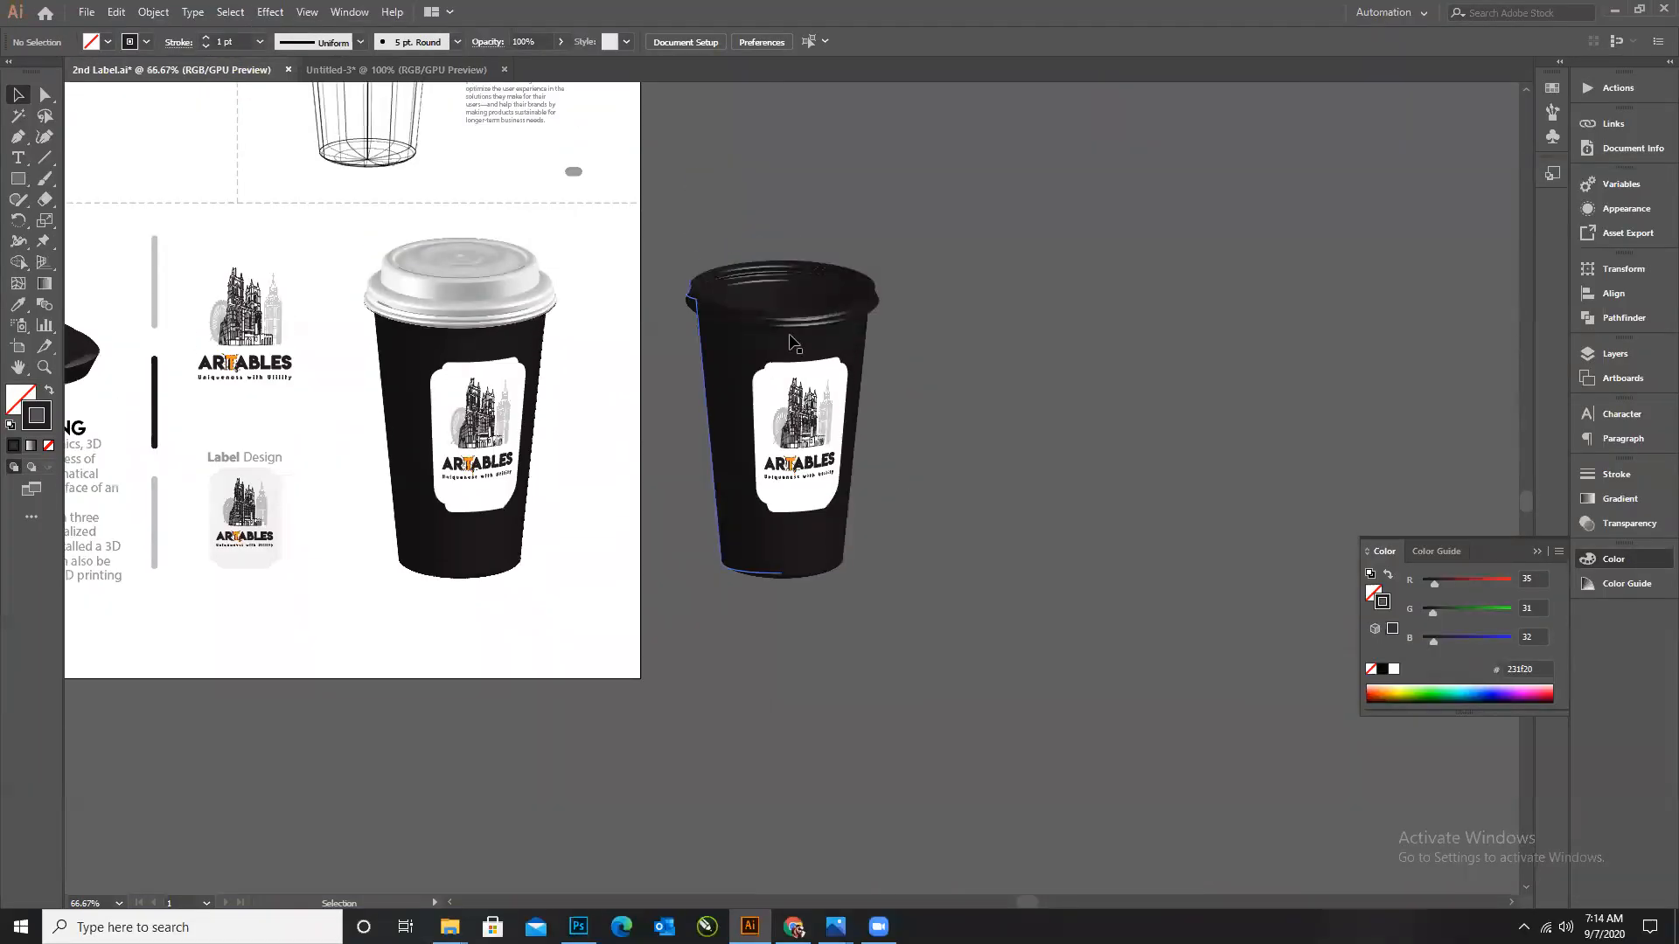
left_click(701, 322)
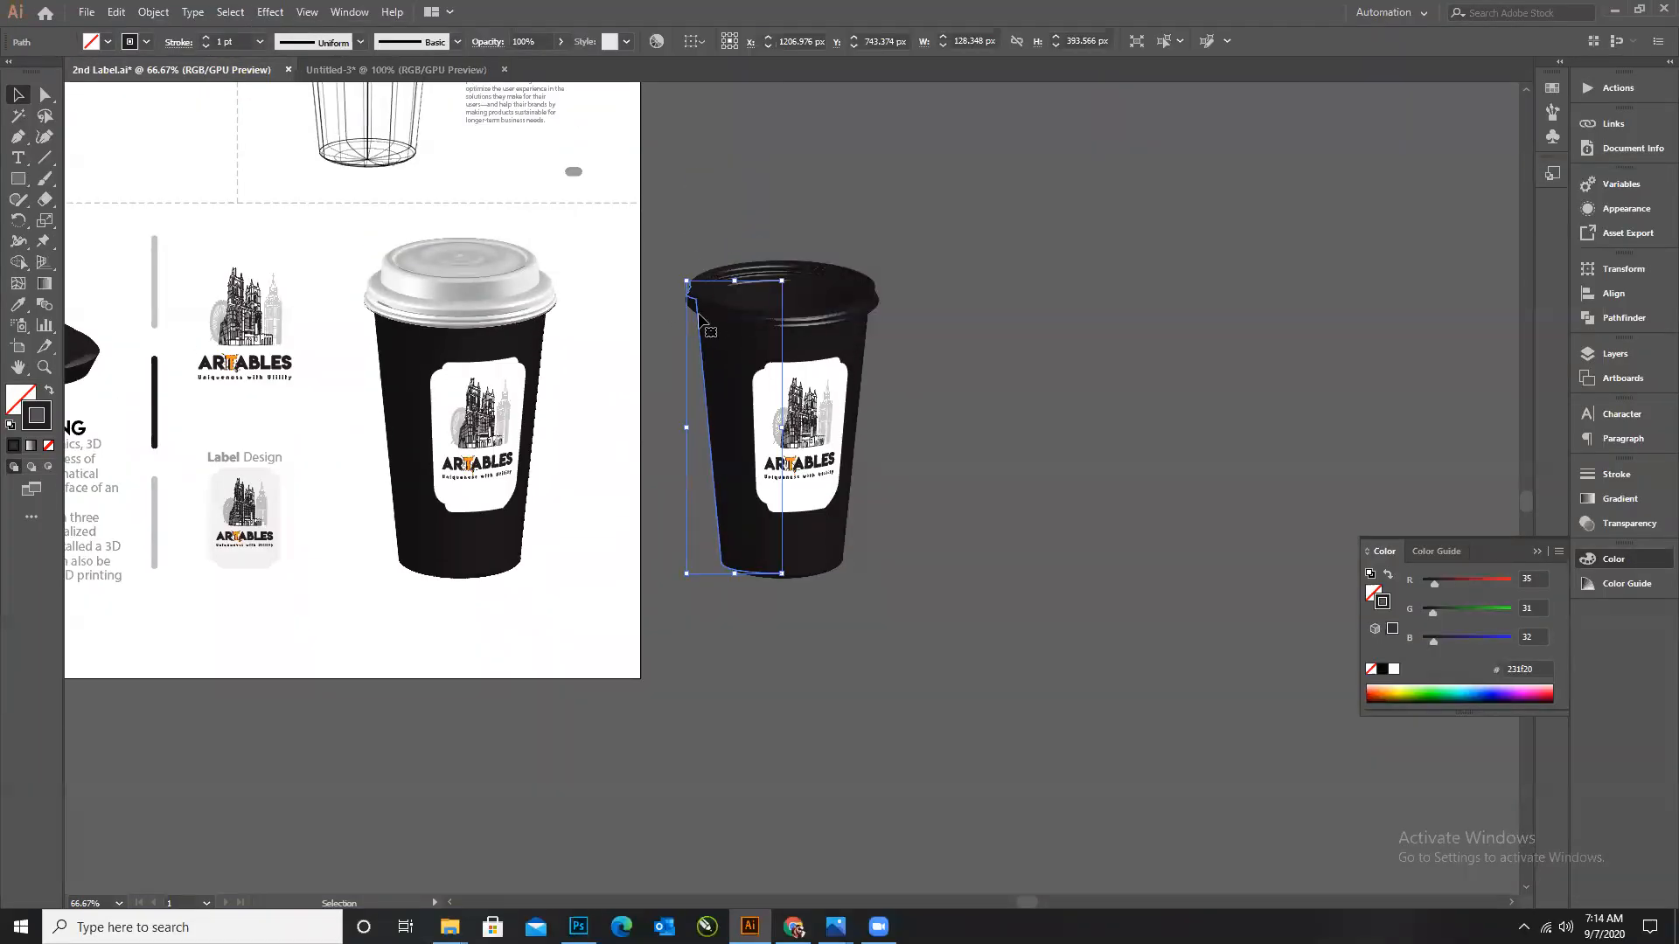
left_click(700, 319)
key("Delete")
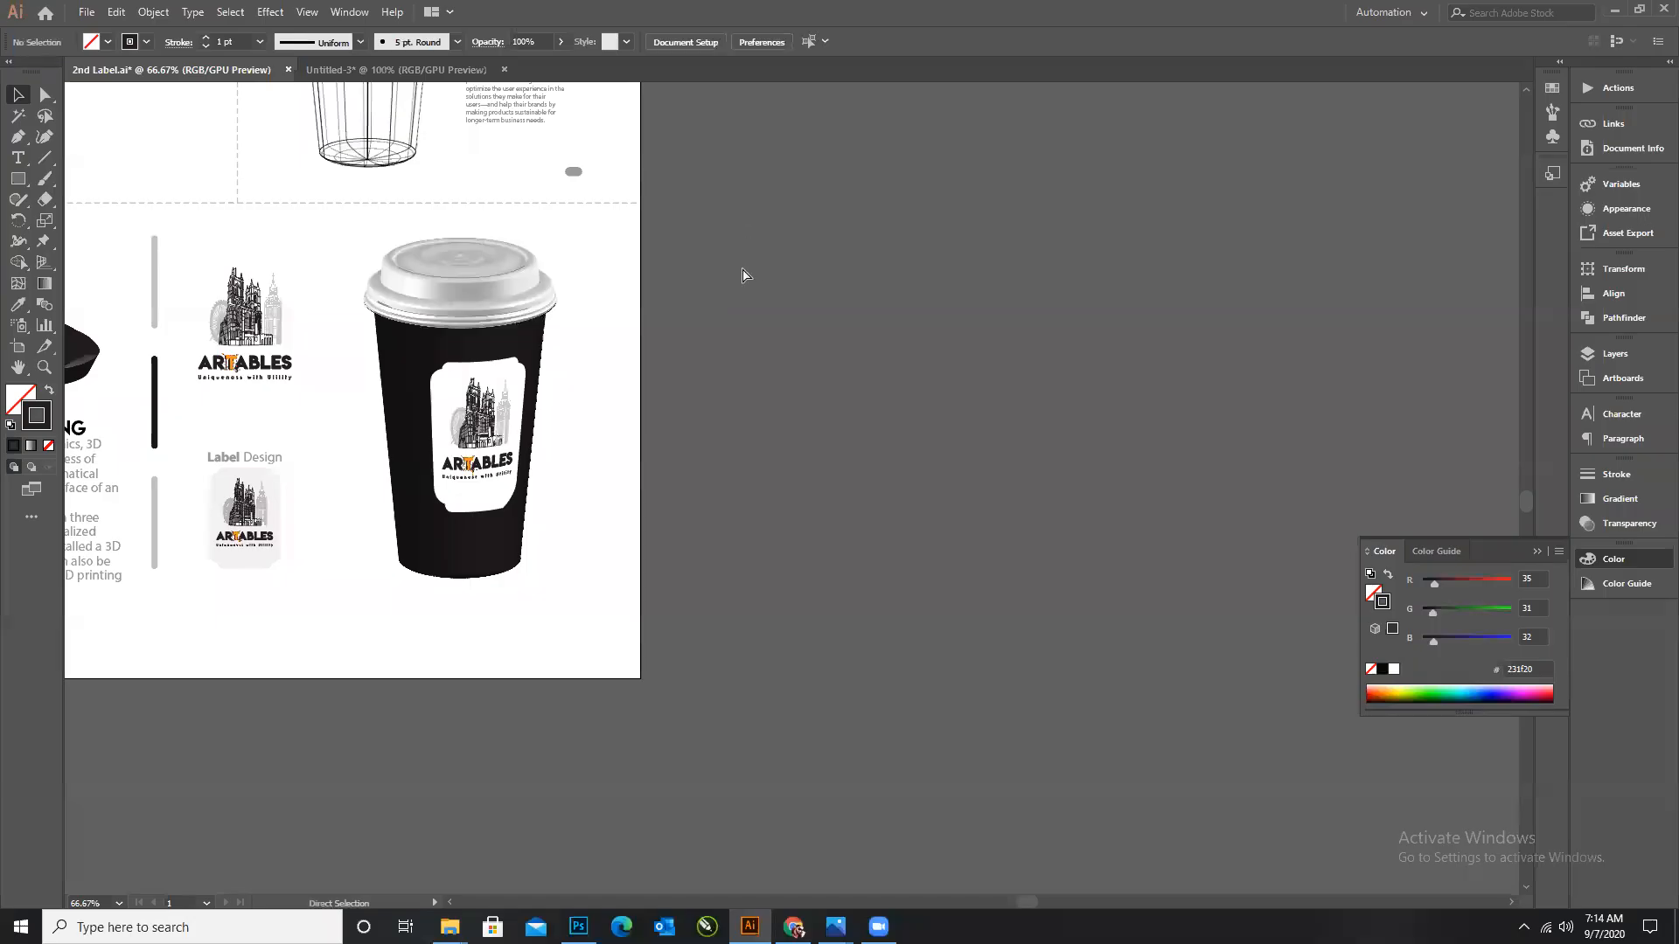
key("ctrl+v")
left_click(997, 487)
left_click(971, 482)
left_click(958, 427)
left_click_drag(738, 337, 747, 359)
scroll(747, 359, "up", 2)
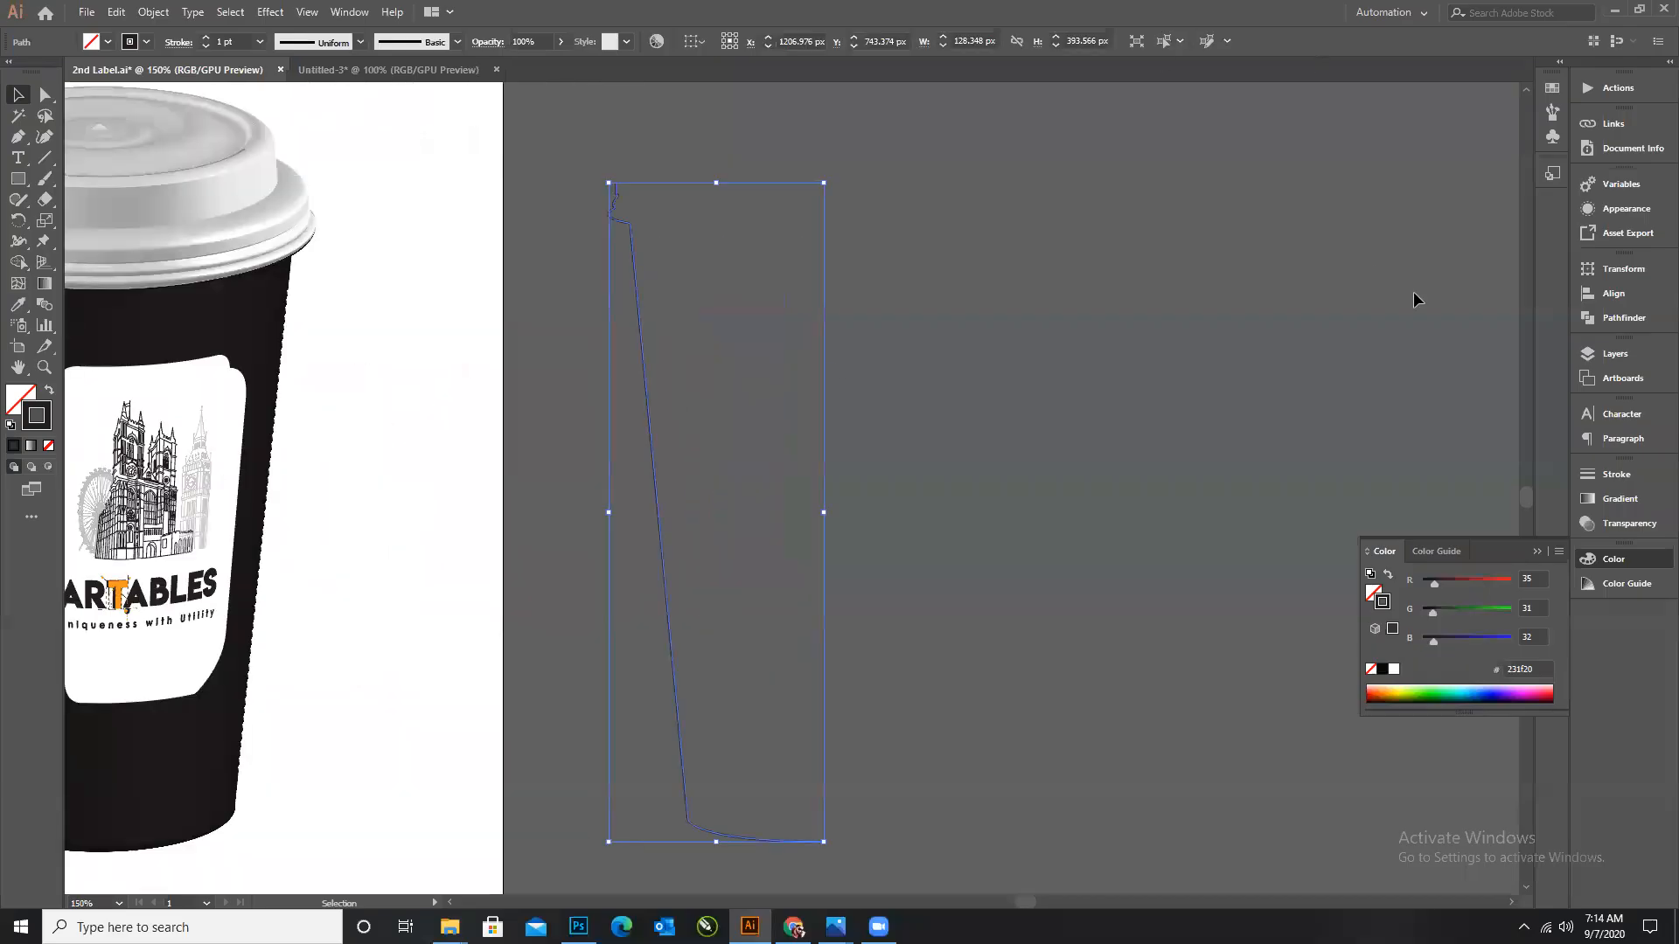
Try to display the appearance attributes of the selected cup-body profile path.
left_click(349, 11)
left_click(457, 225)
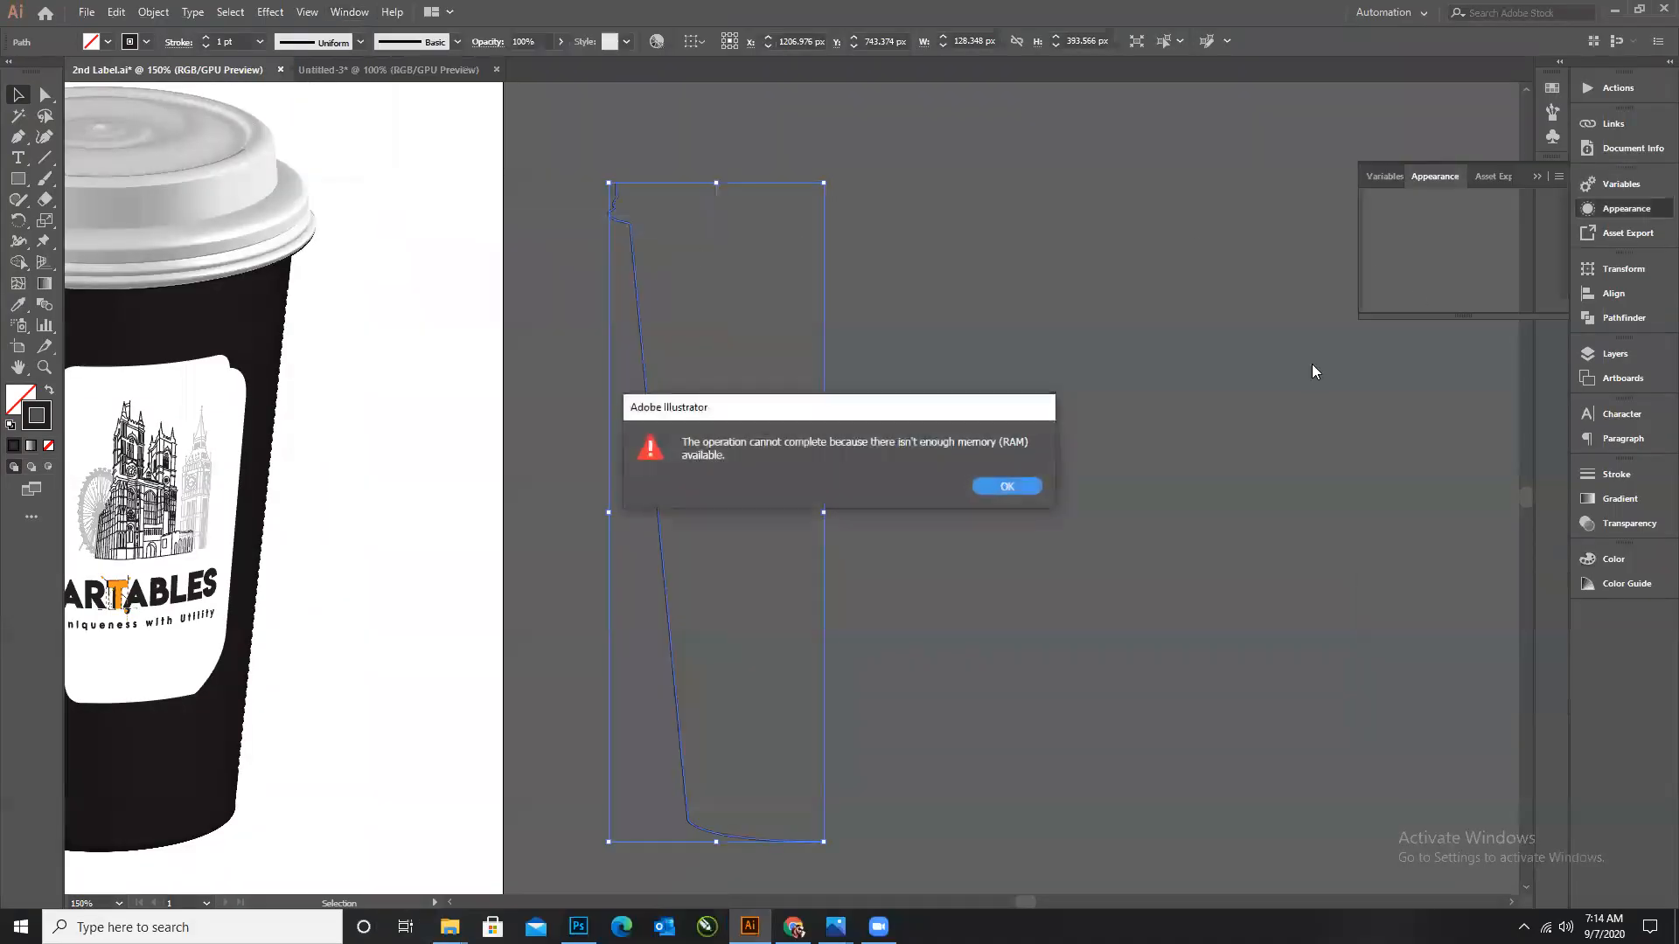
left_click(1006, 487)
left_click(1004, 486)
left_click(1000, 482)
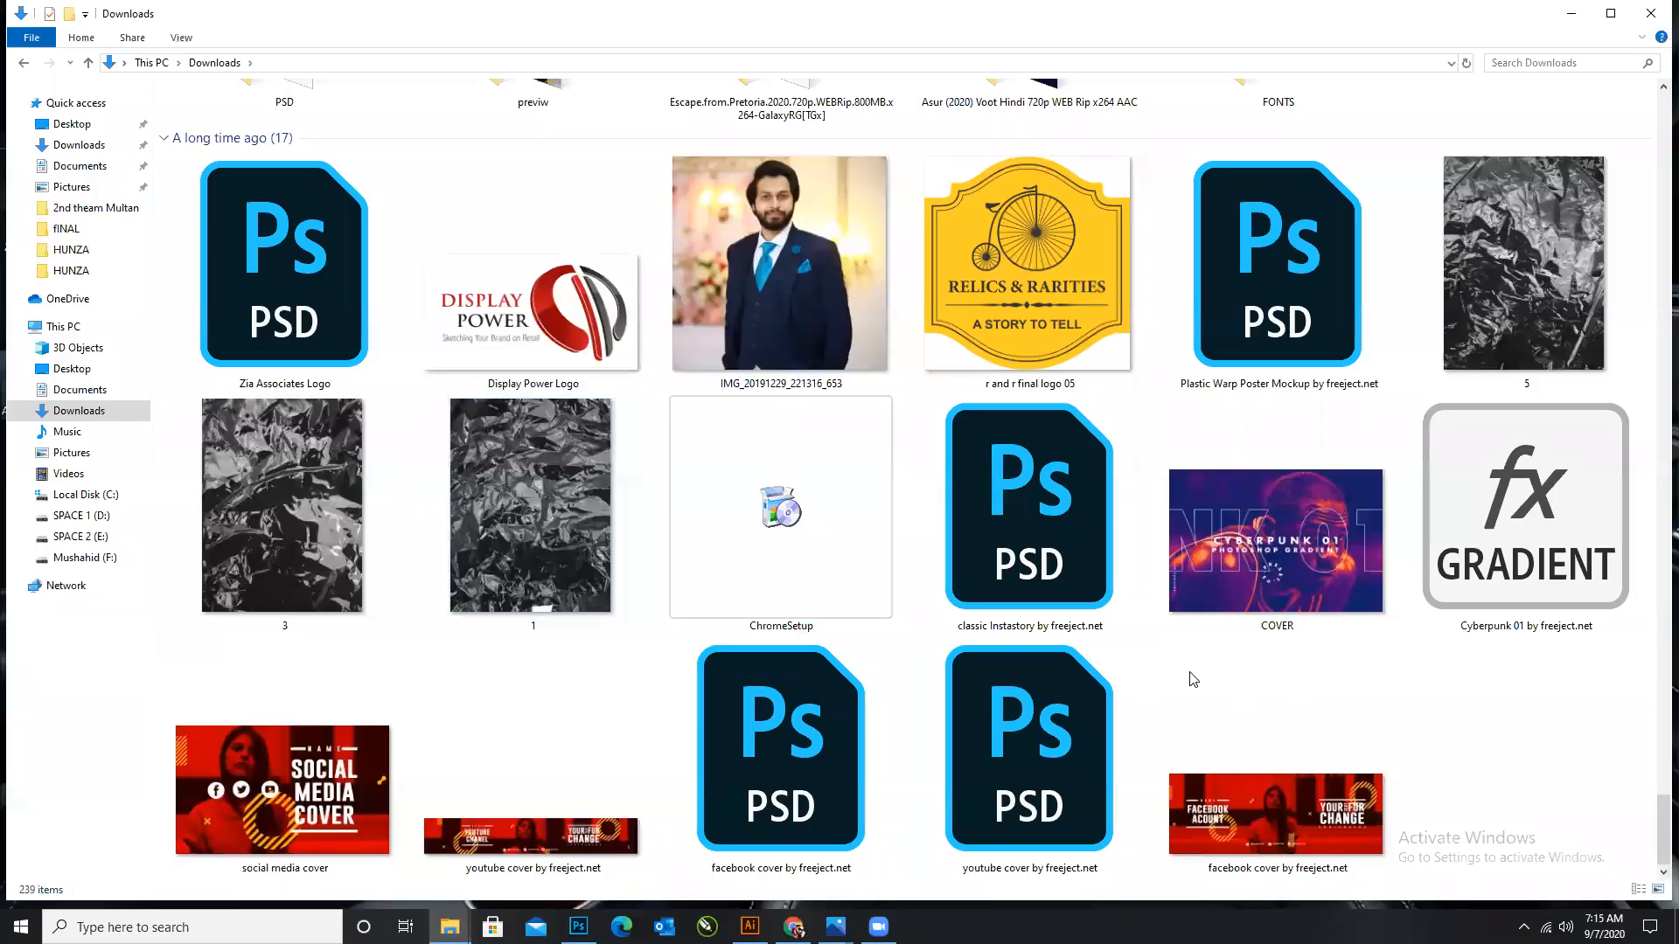
Cut all items in the Downloads folder so they can be moved off the system drive.
scroll(1191, 675, "up", 10)
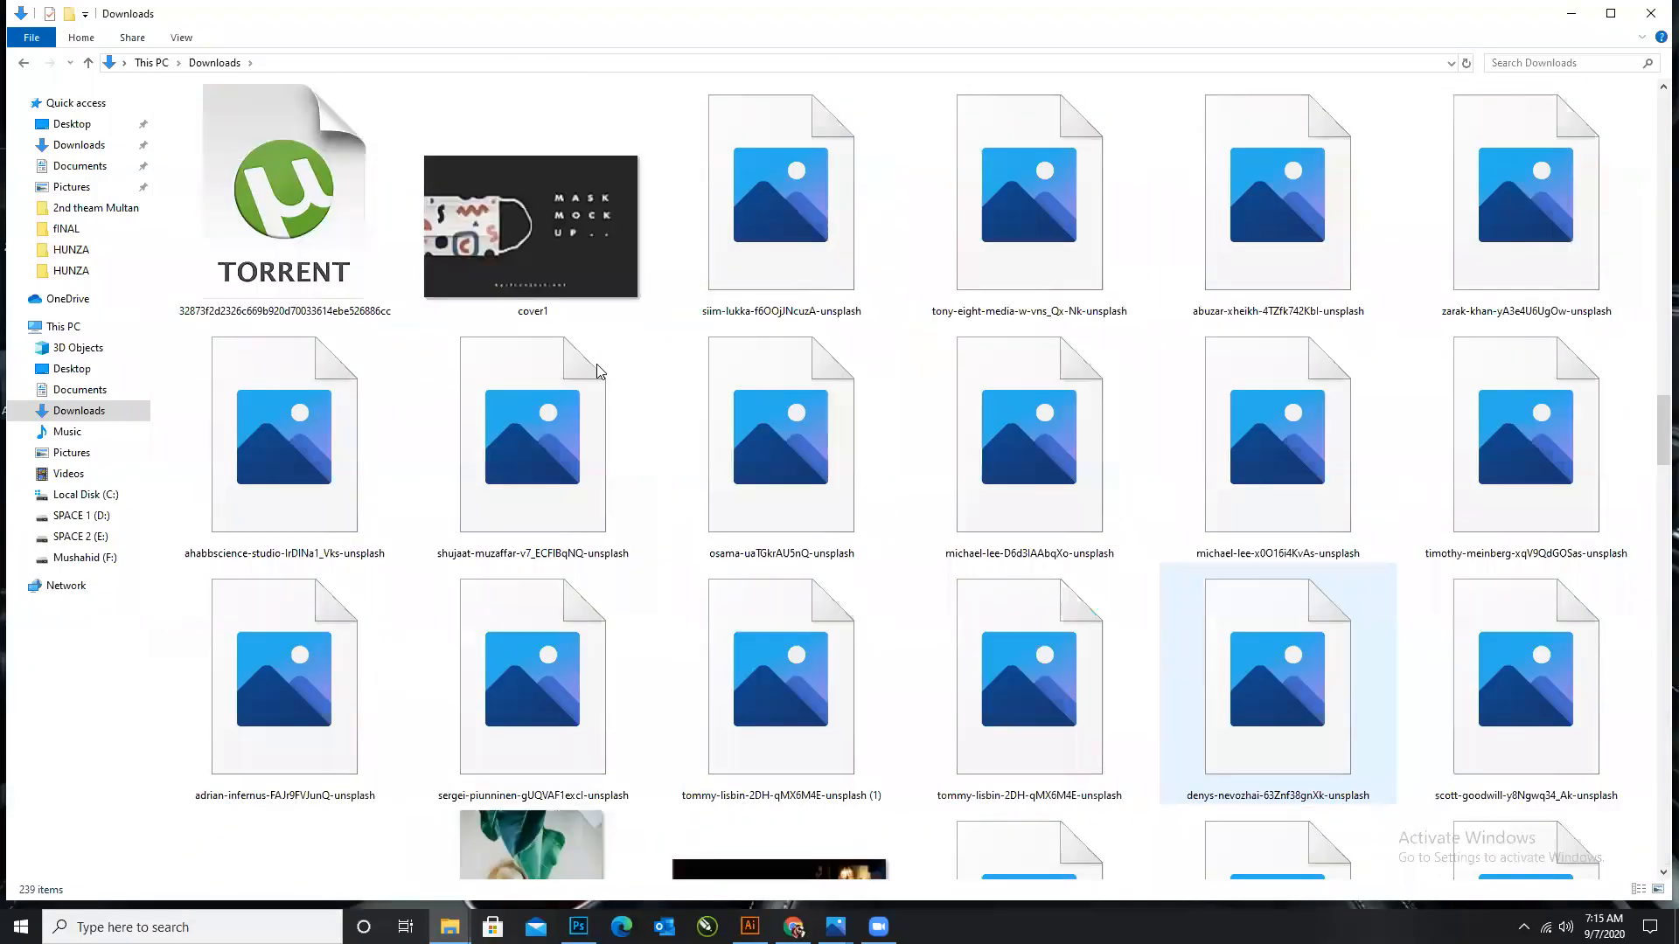
key("ctrl+a")
right_click(322, 263)
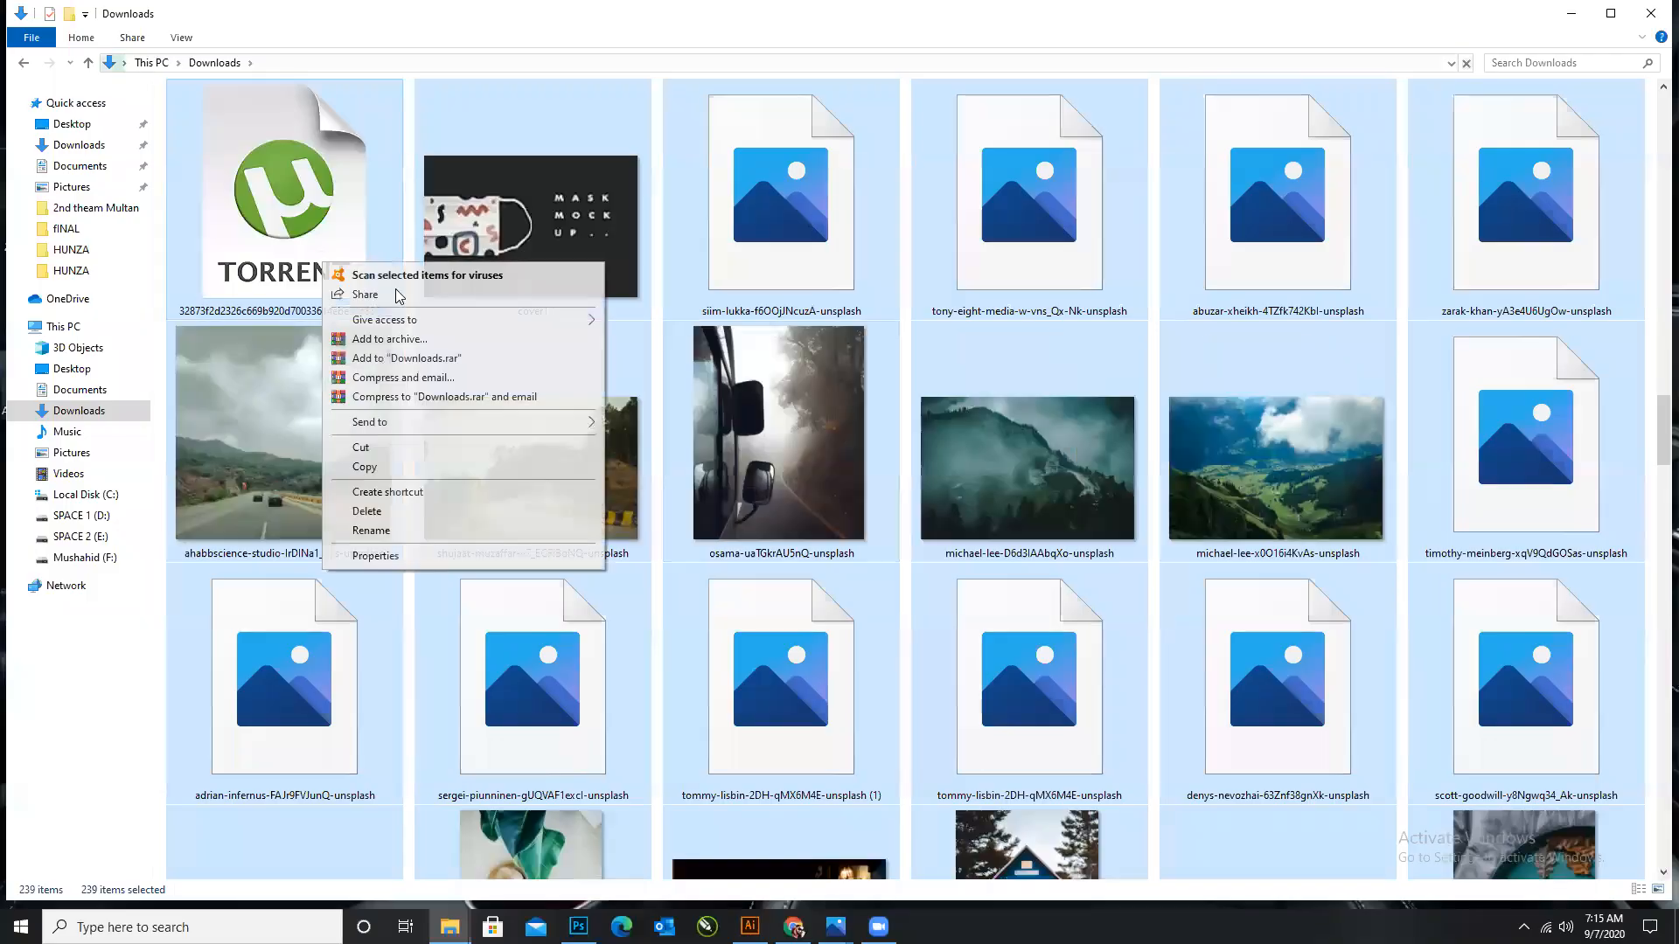
left_click(361, 446)
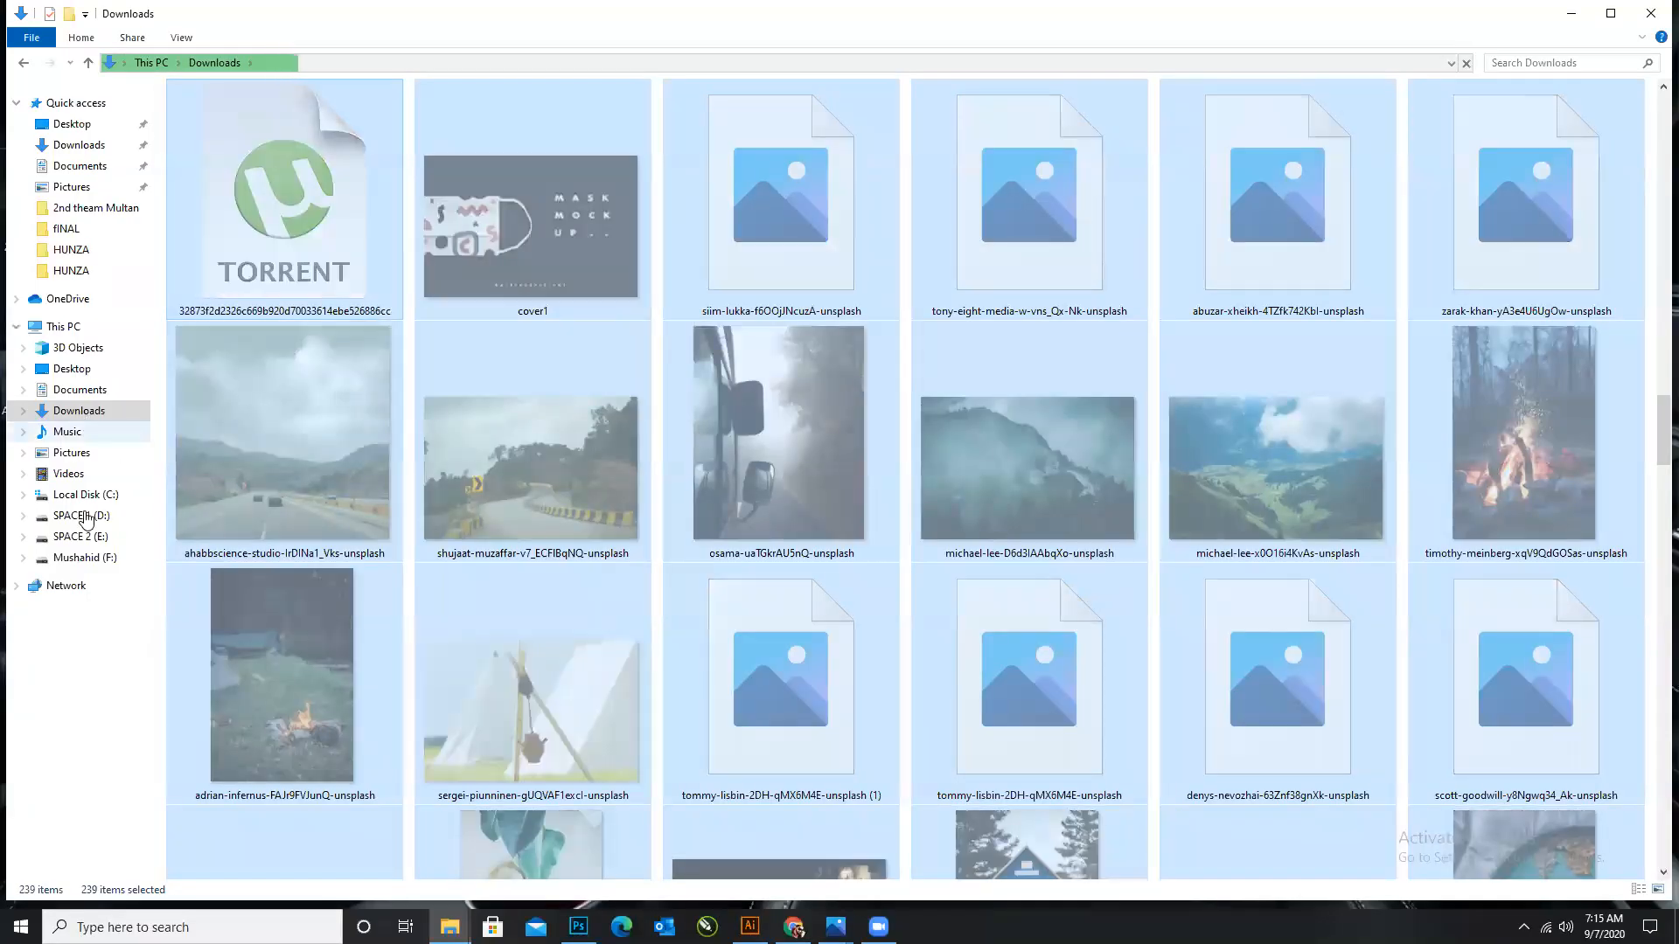
Create a folder named "download 972020" on the SPACE 1 (D:) drive.
left_click(81, 515)
right_click(894, 518)
mouse_move(944, 726)
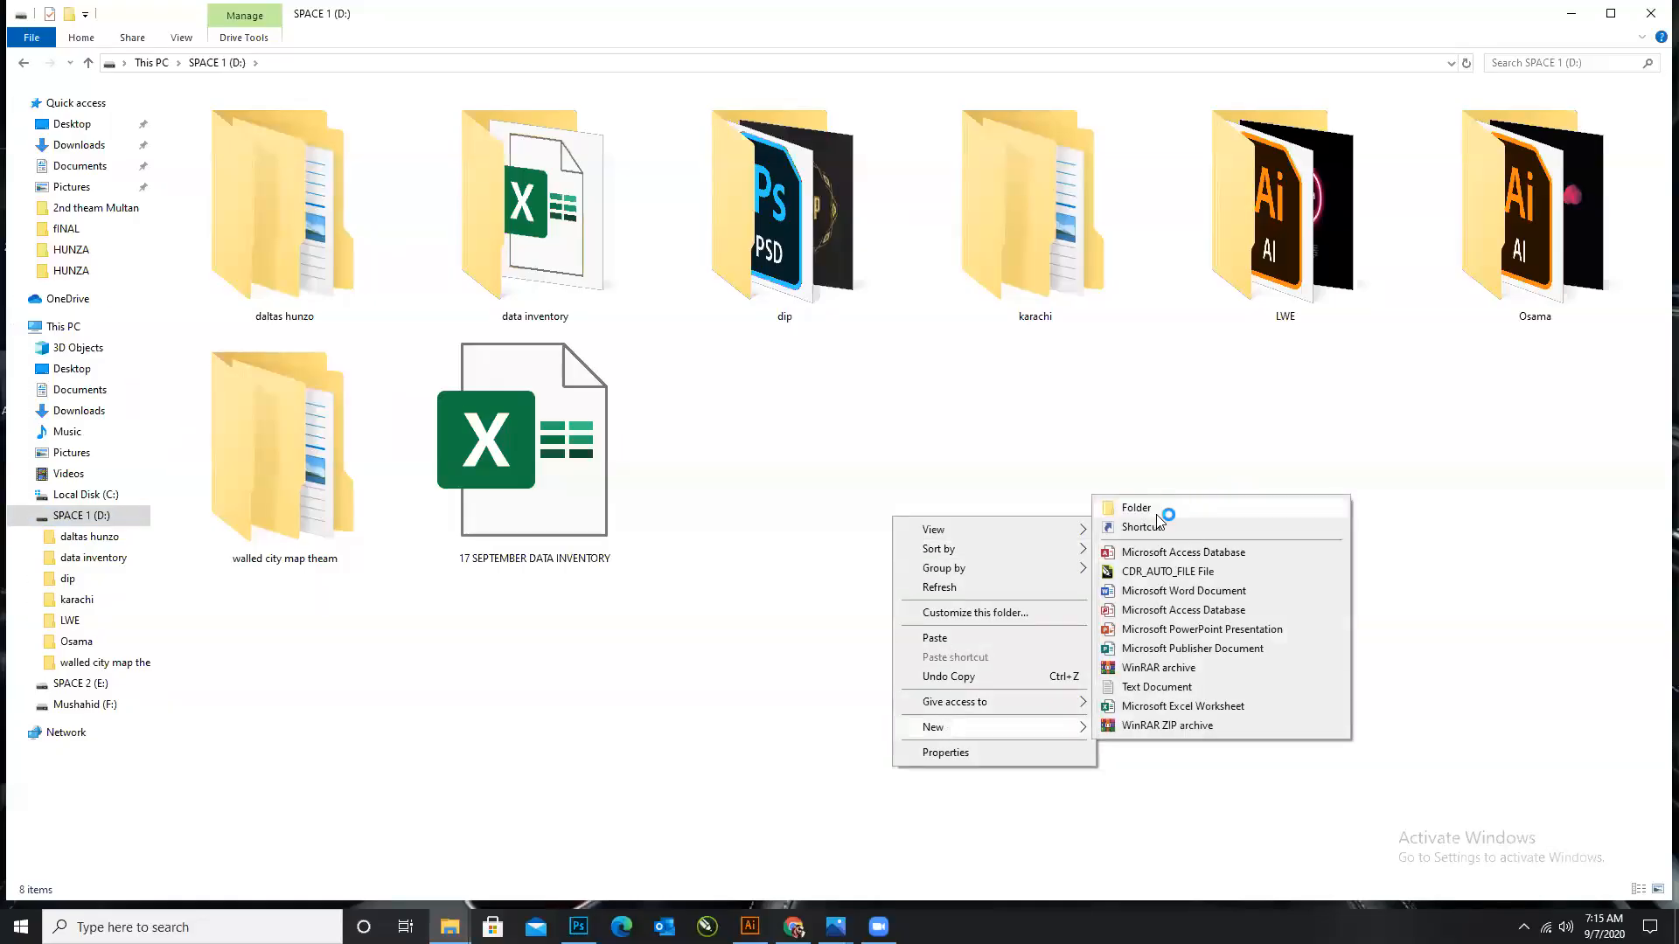
left_click(1124, 501)
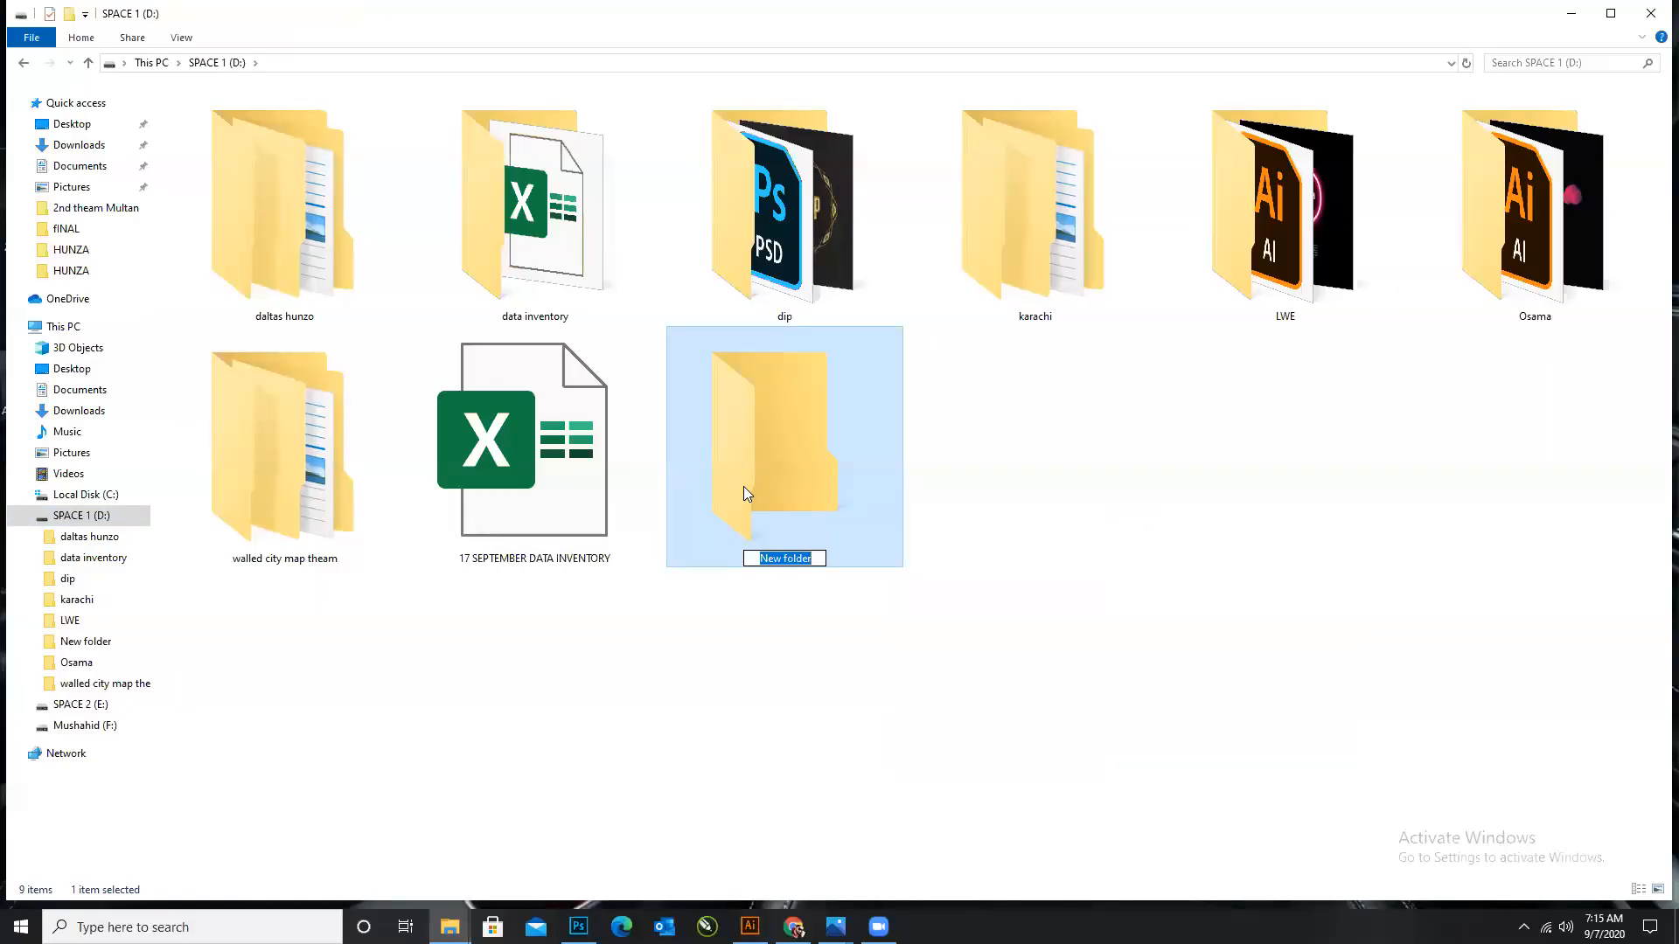
type("download 90")
key("BackSpace")
key("slash")
type("72020")
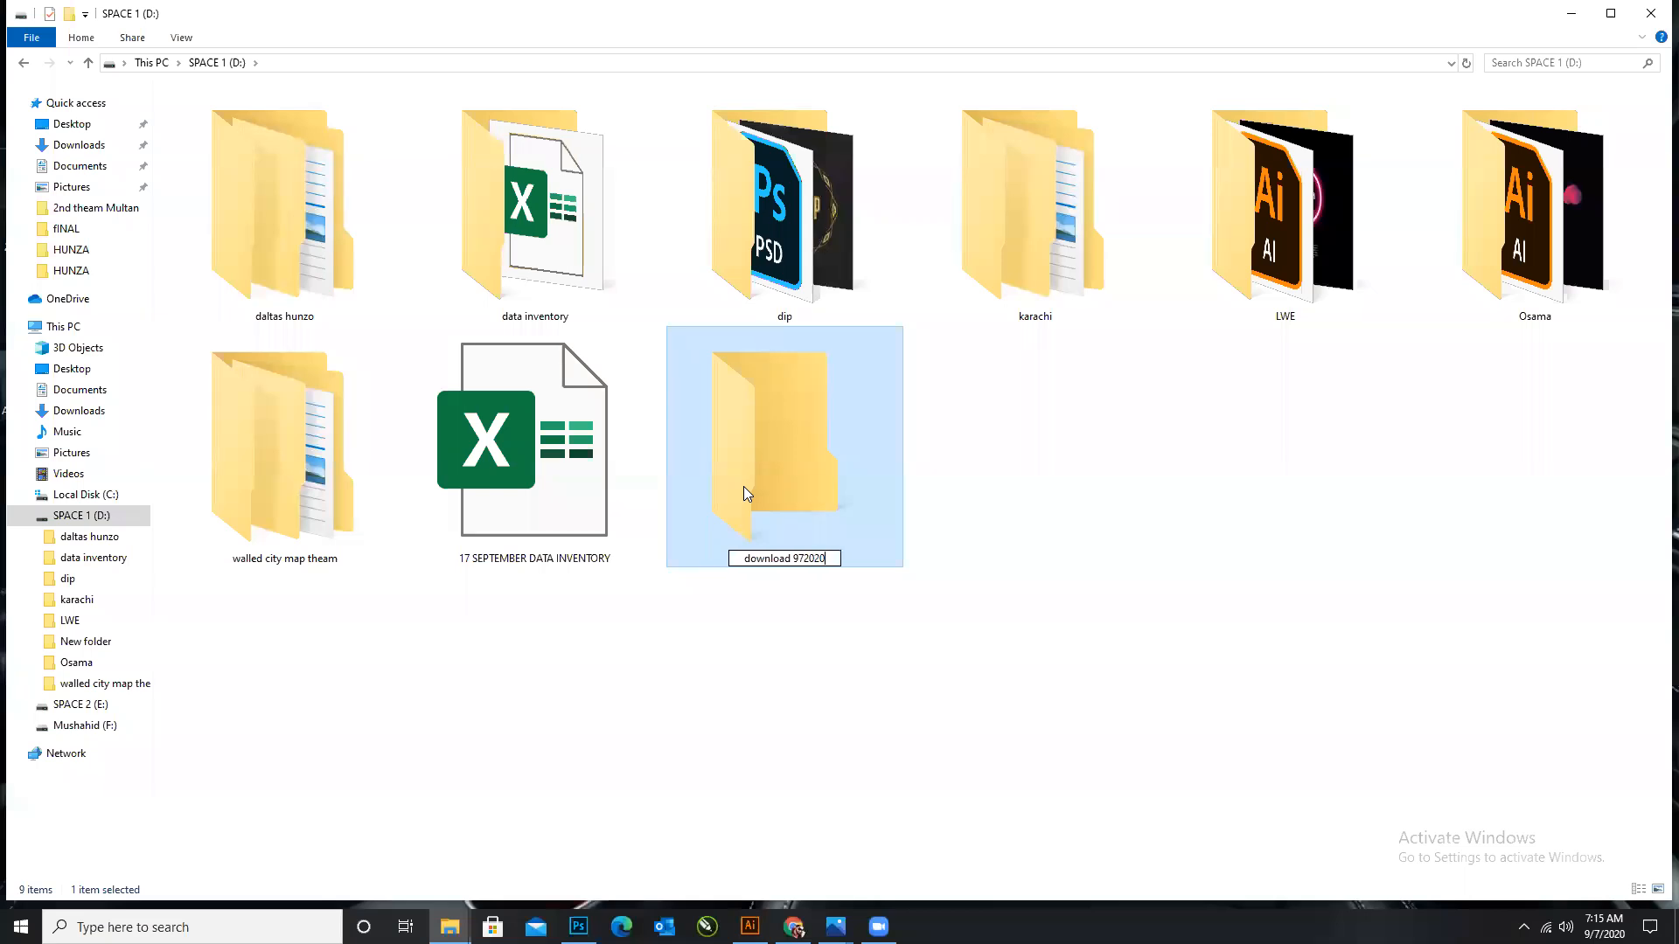
key("Return")
Move the cut Downloads items into the "download 972020" folder, and check the drives' free space in This PC.
double_click(794, 463)
right_click(576, 446)
left_click(623, 568)
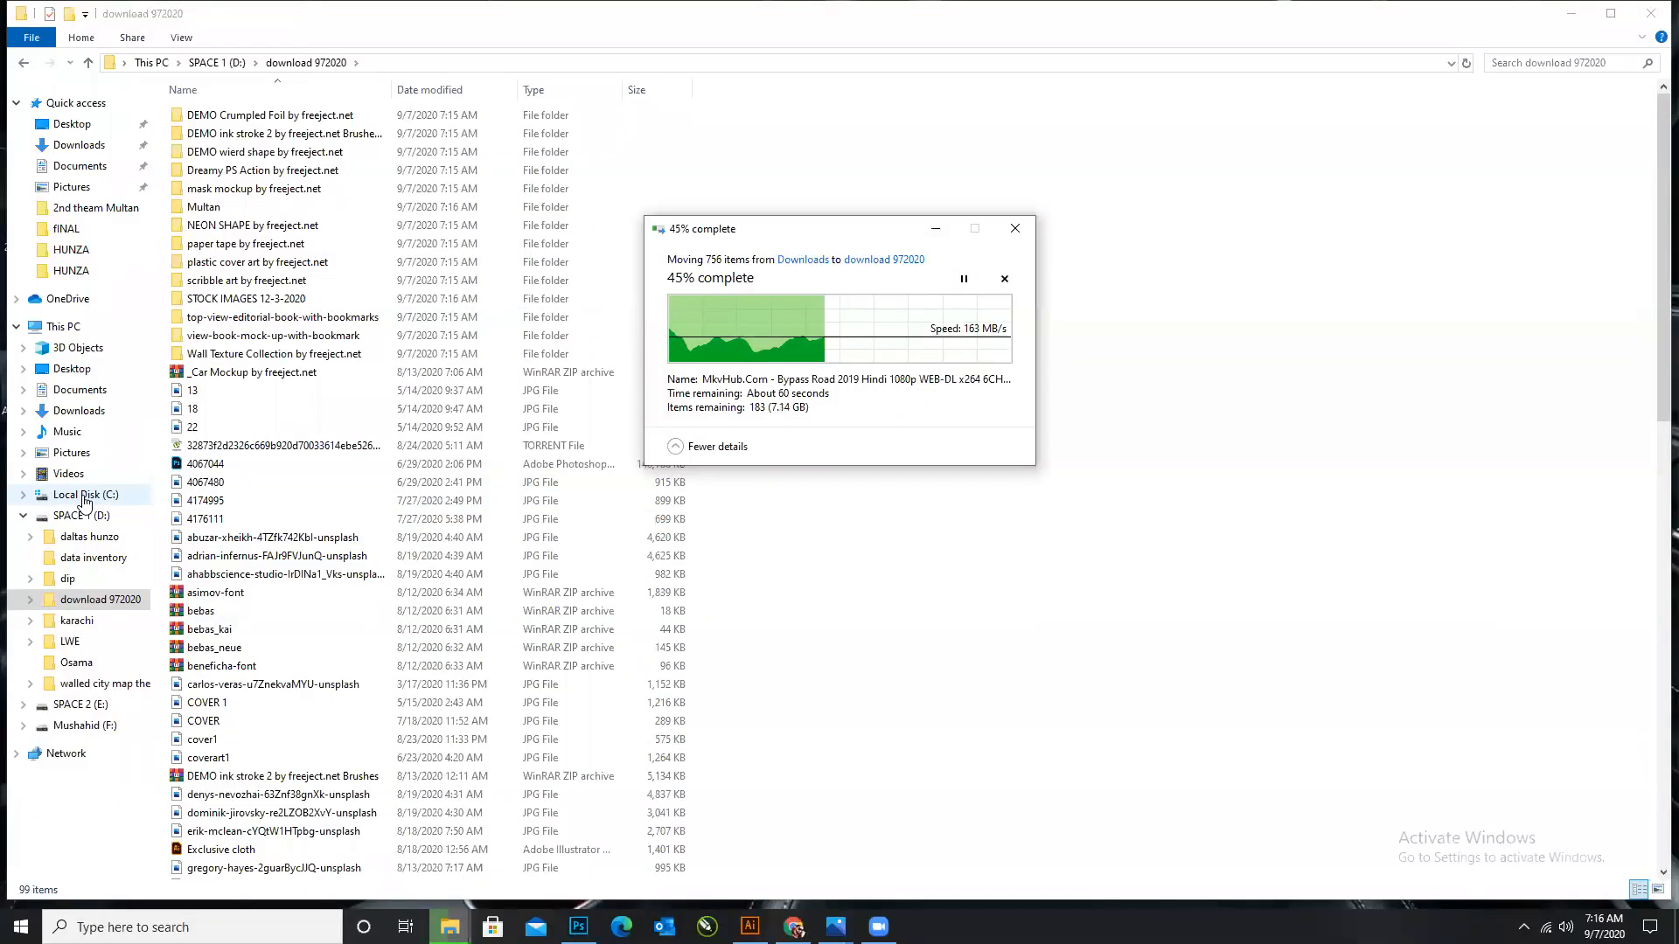
left_click(85, 495)
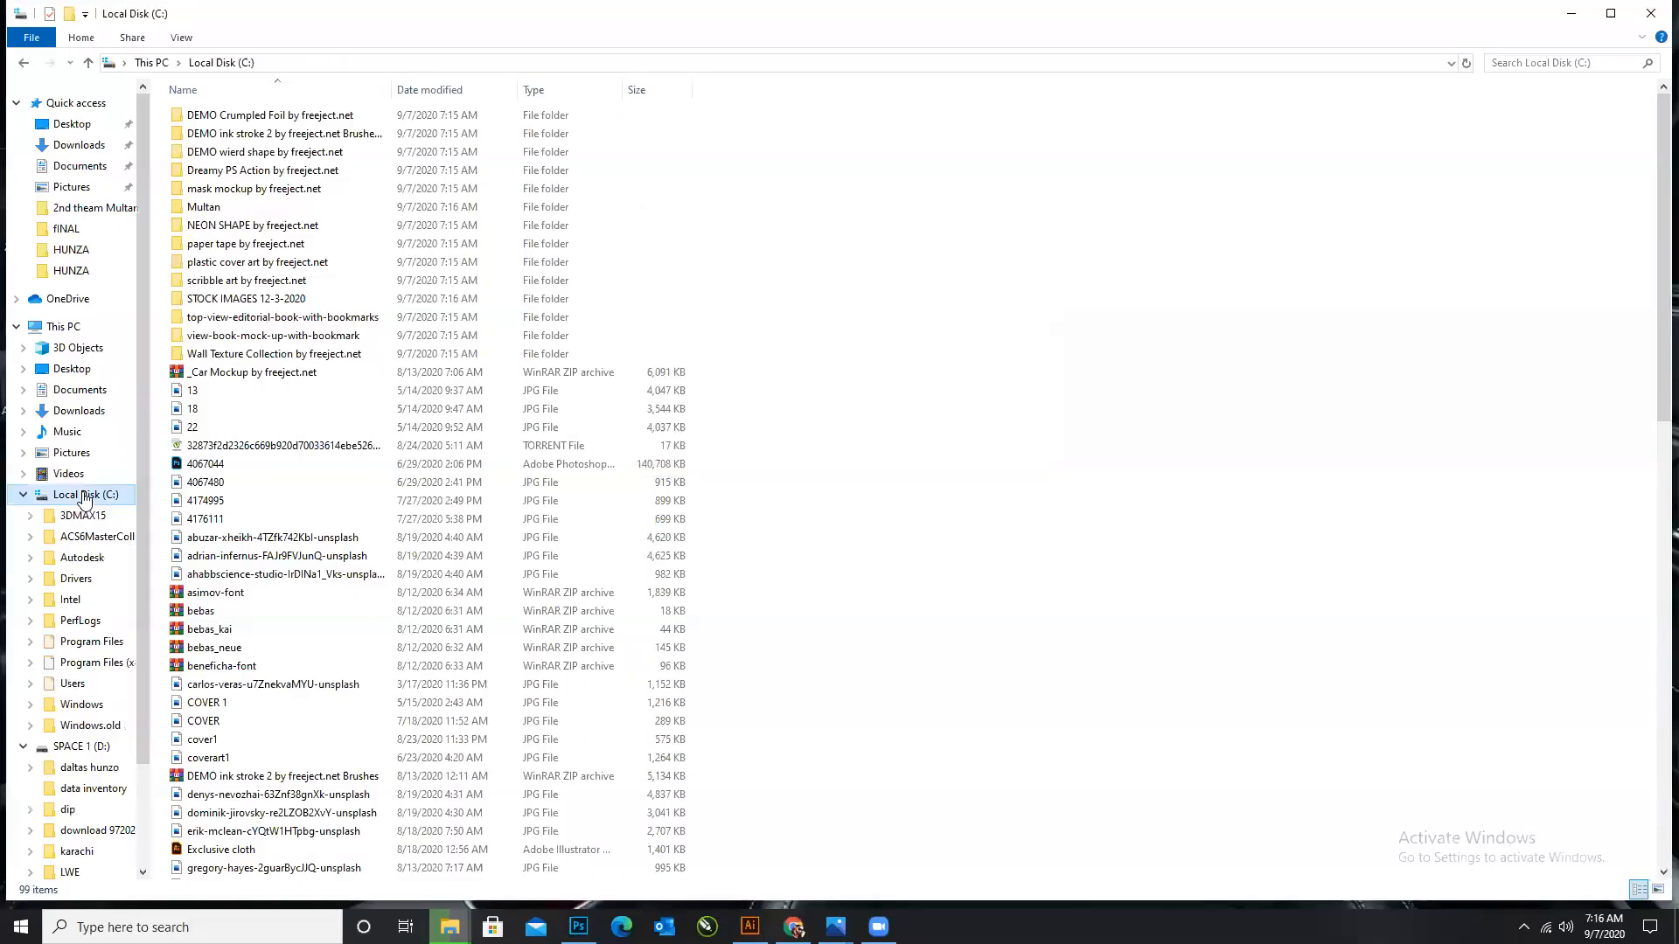
left_click(88, 62)
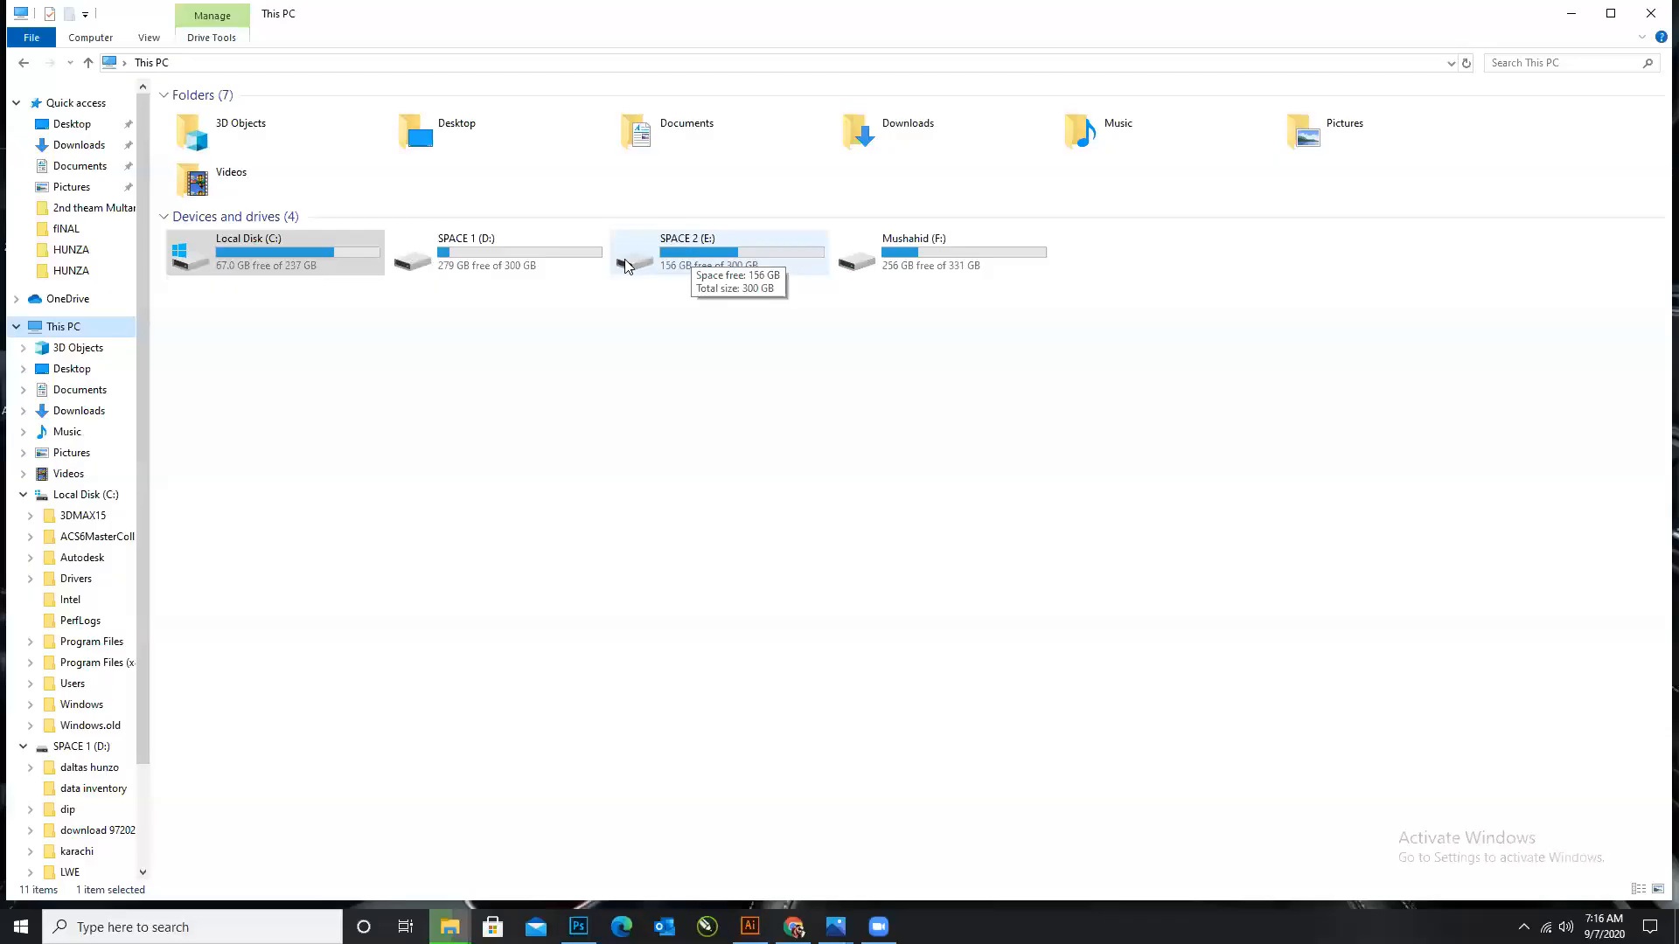
Look through the contents of the Mushahid (F:), SPACE 2 (E:) and SPACE 1 (D:) drives.
double_click(896, 269)
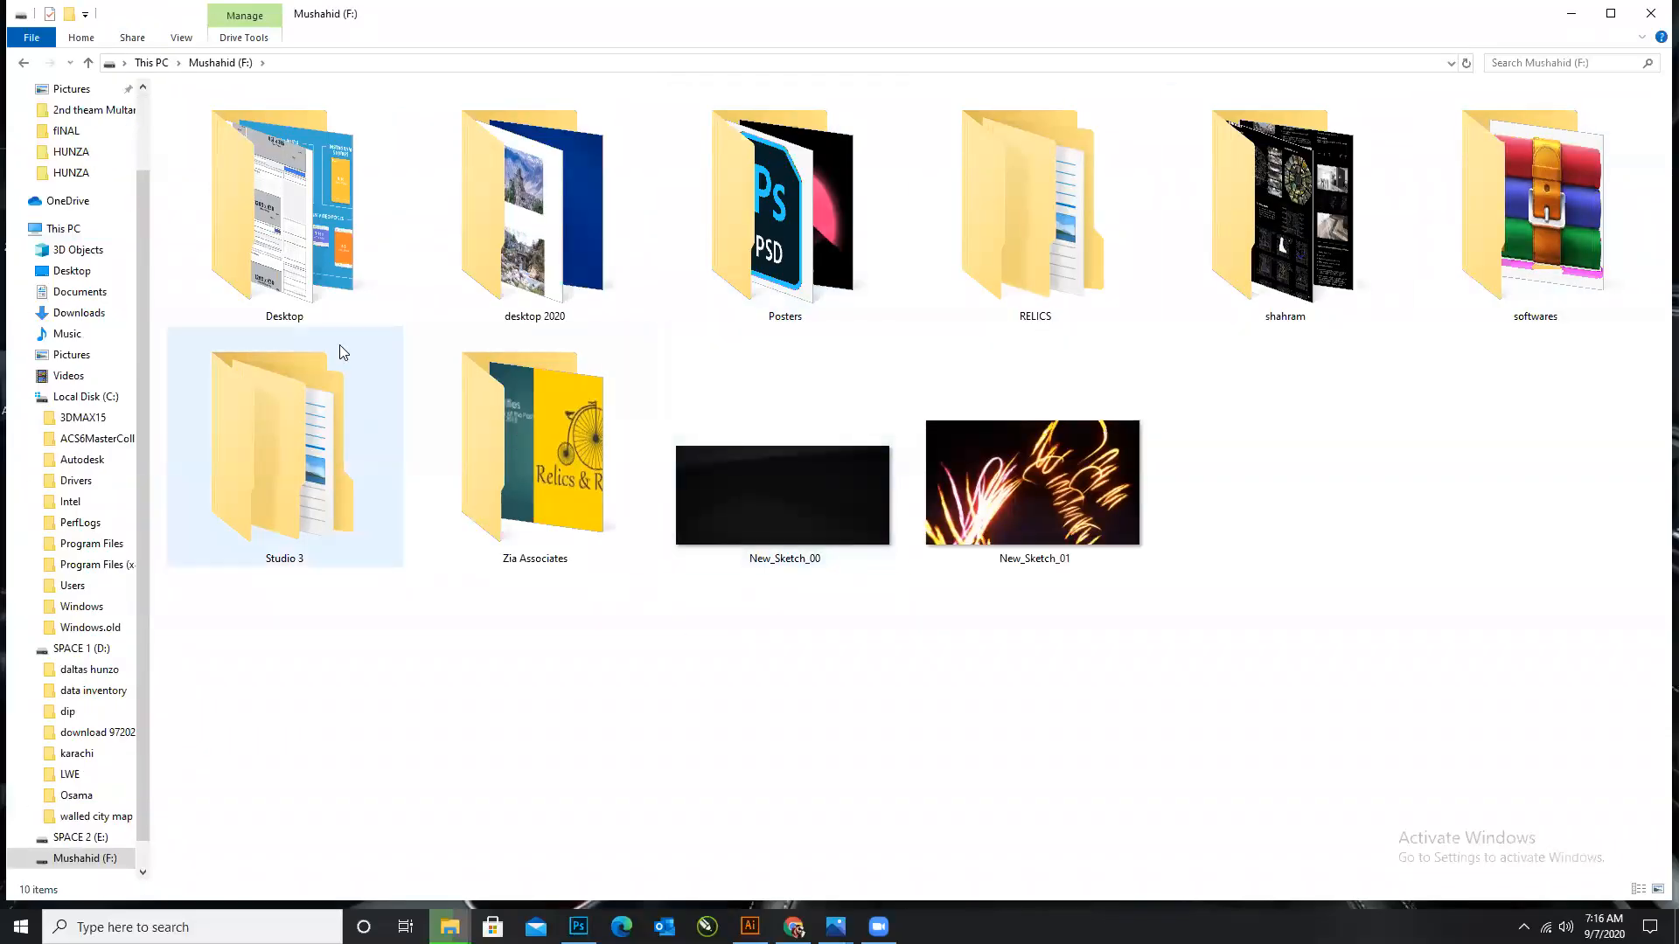
left_click(88, 62)
left_click(686, 258)
double_click(686, 256)
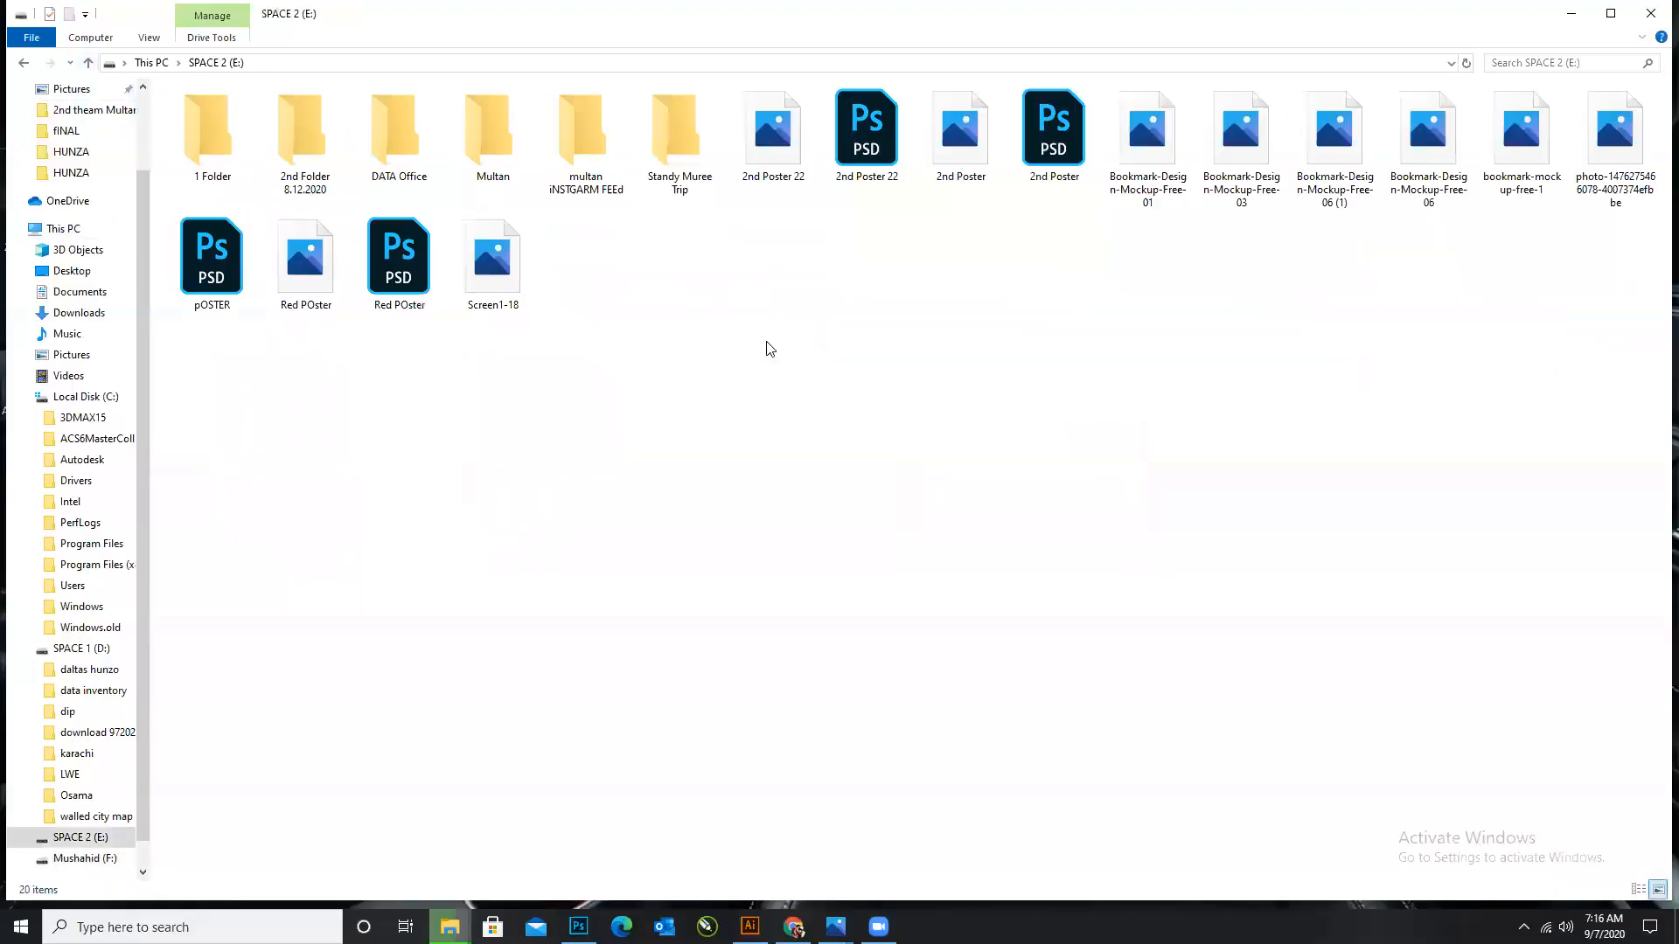
left_click(88, 62)
double_click(511, 254)
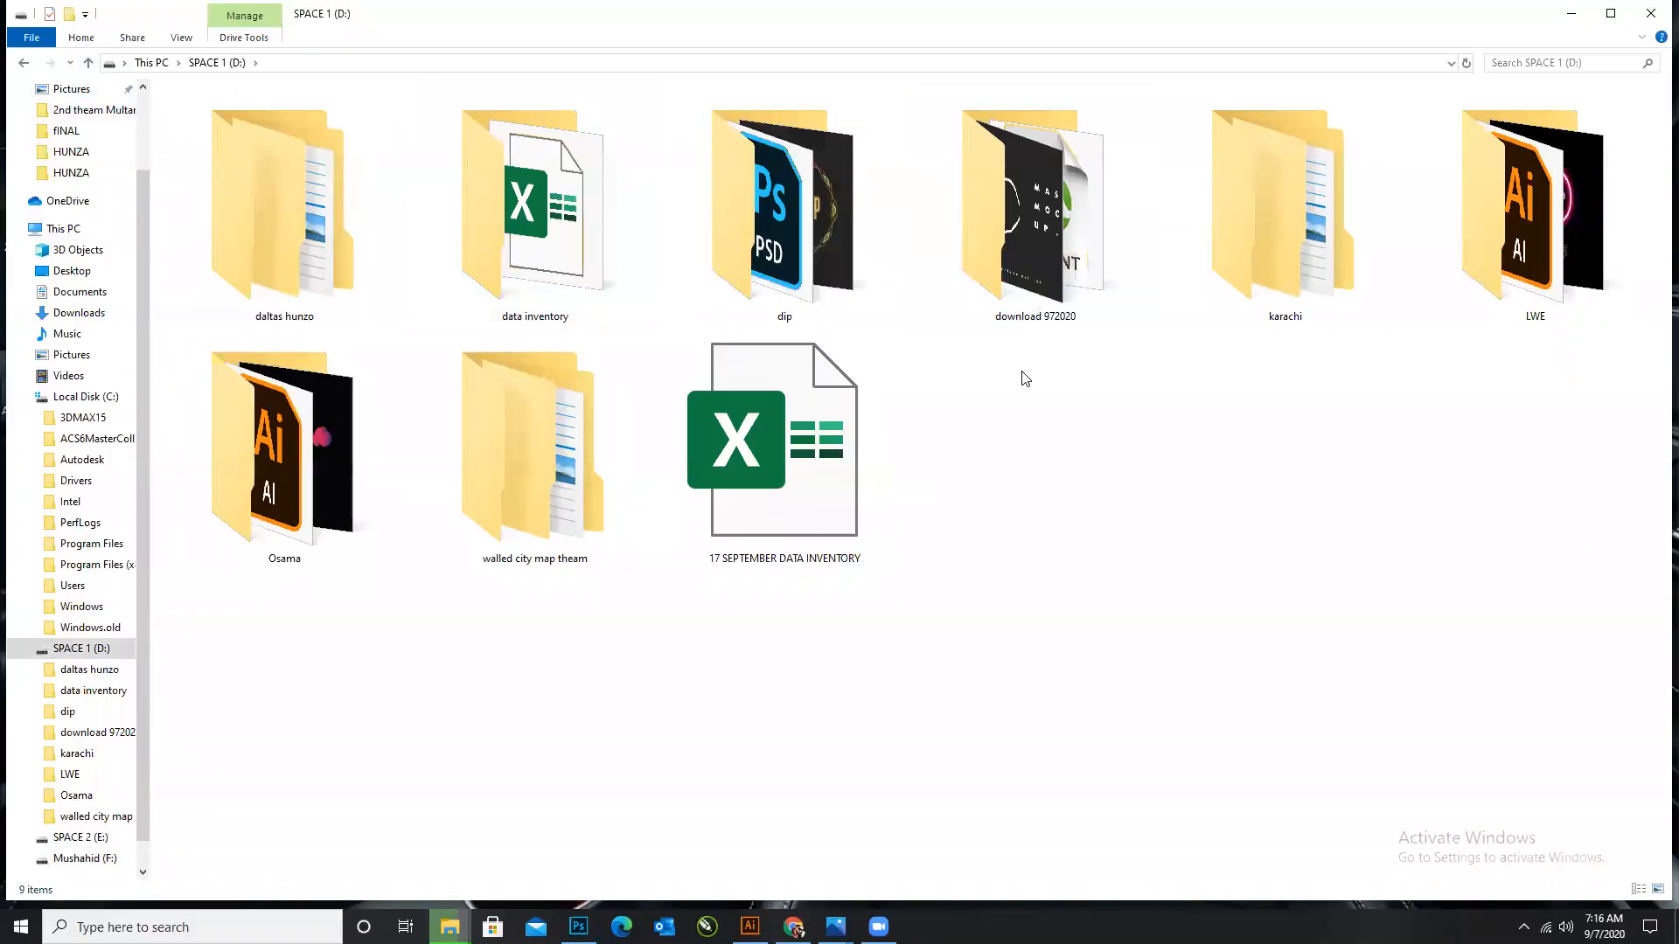
Empty the Recycle Bin permanently and refresh the desktop.
left_click(451, 922)
left_click(1068, 863)
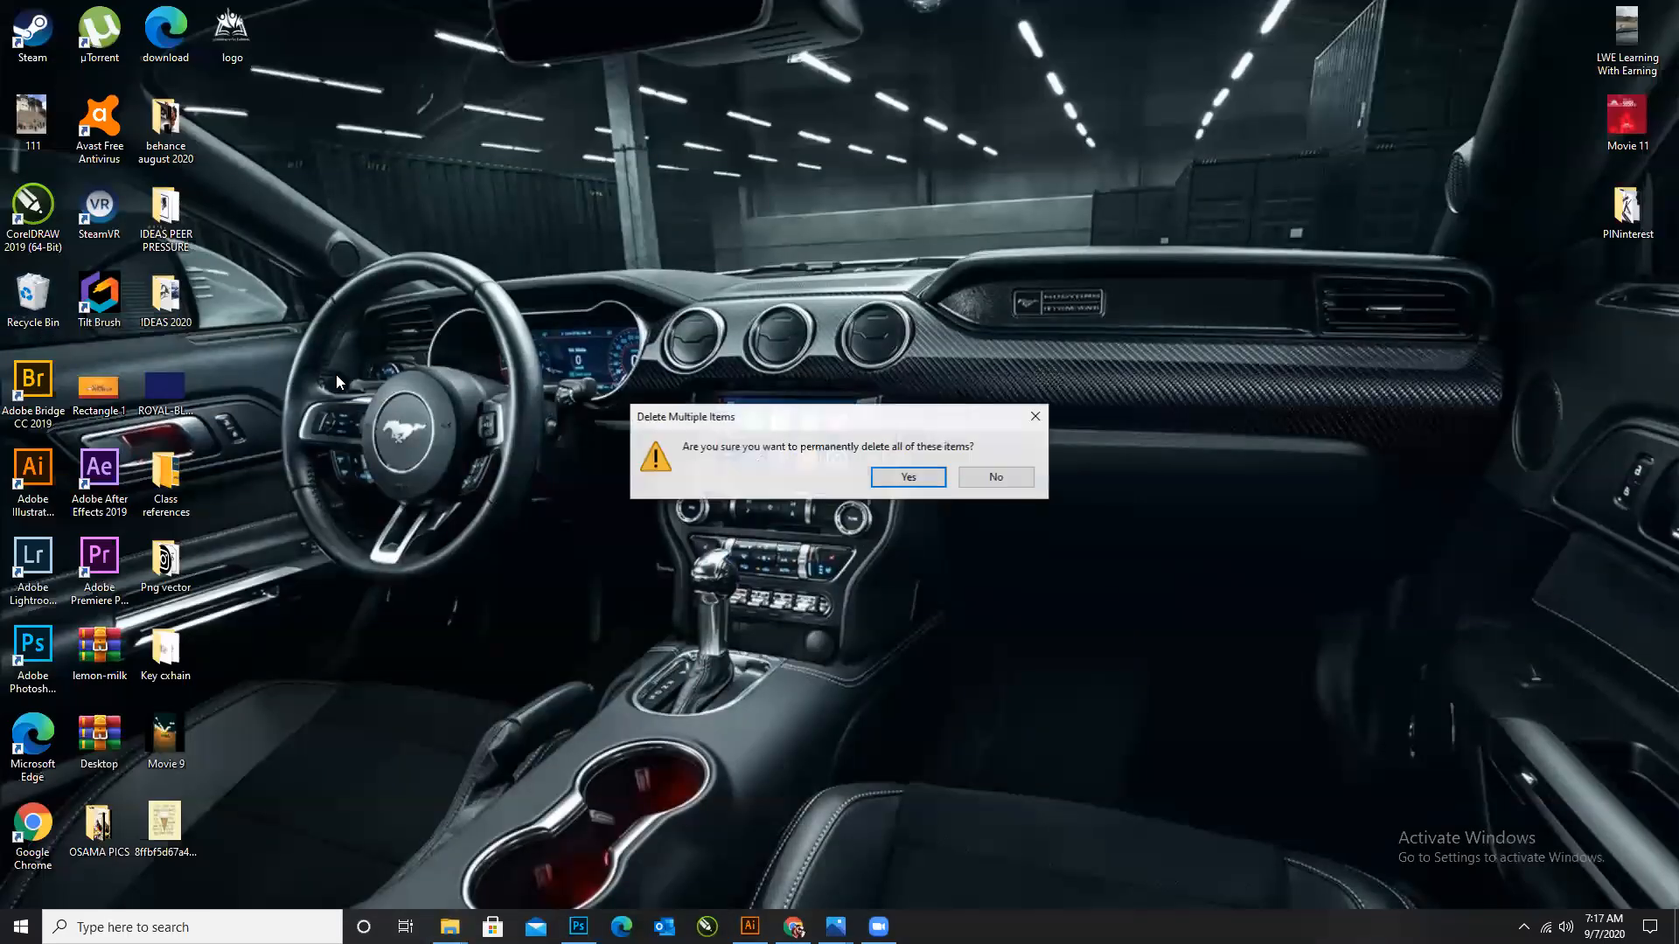
left_click(906, 479)
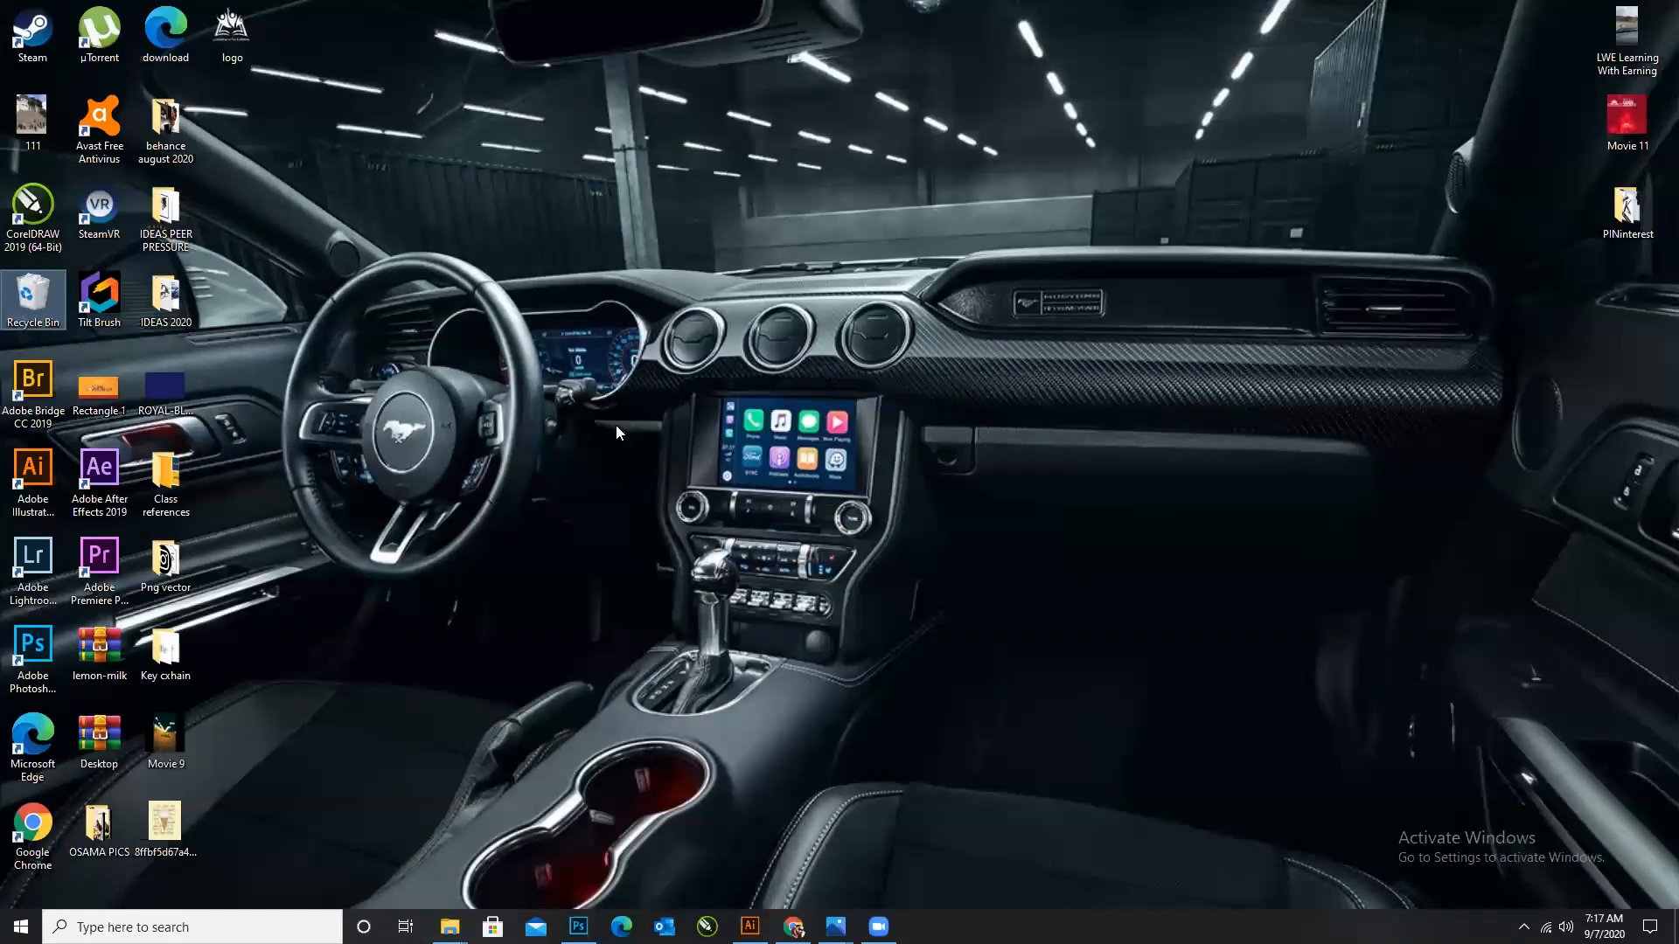
right_click(571, 410)
left_click(501, 460)
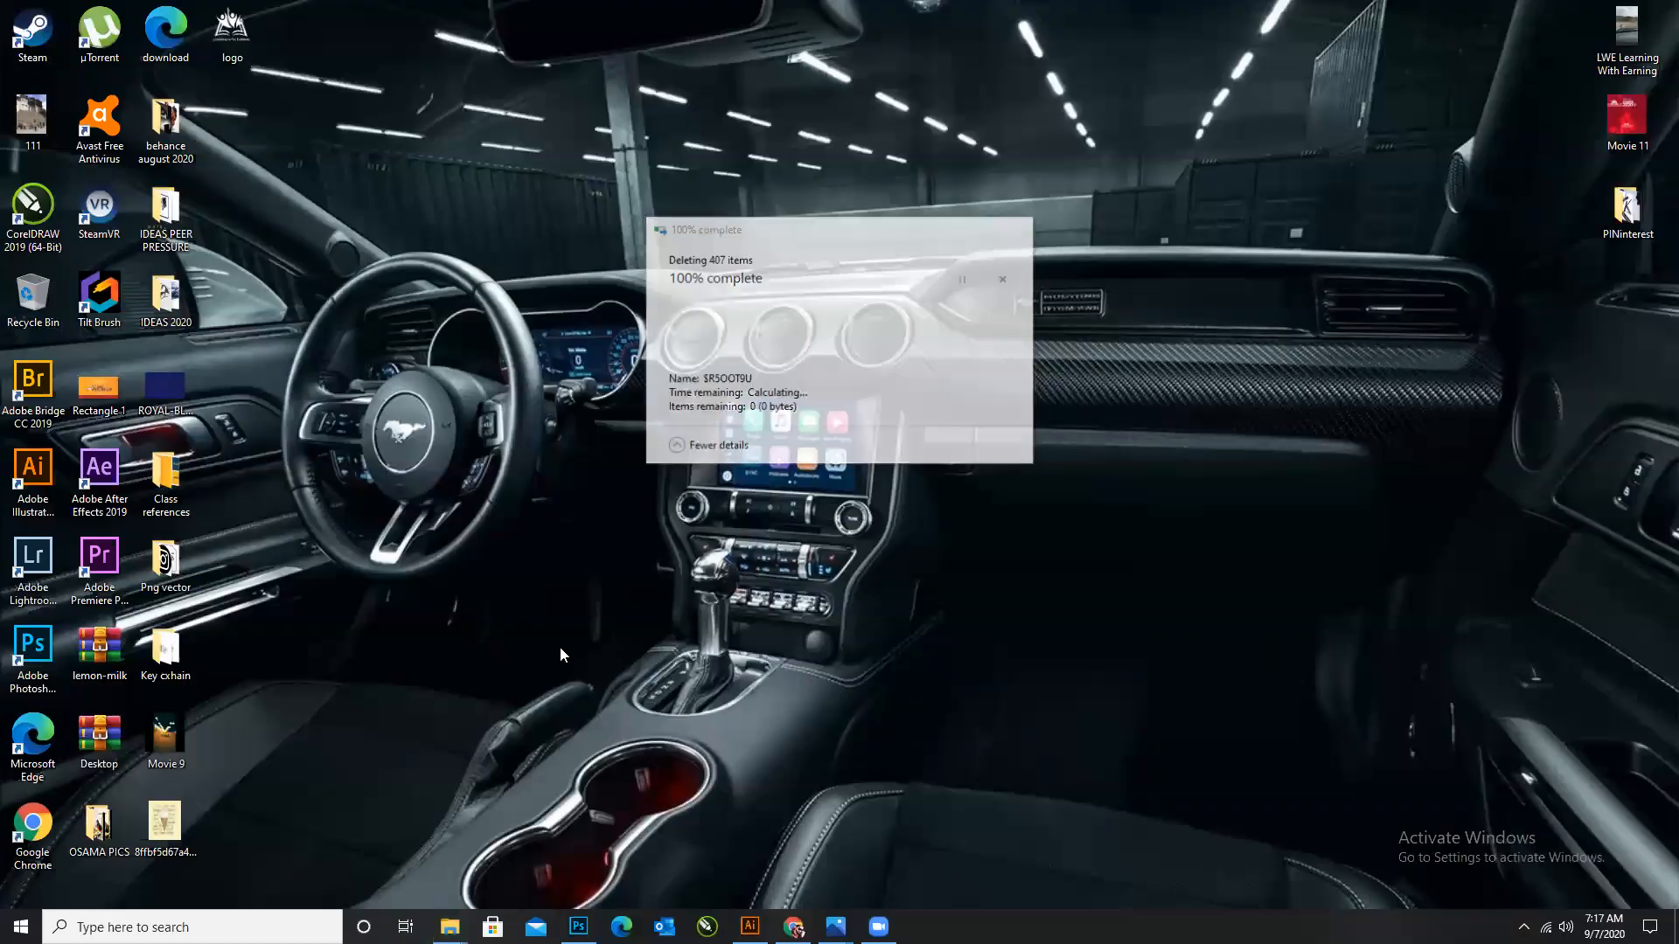
Switch to Illustrator and check the options of the 3D Revolve (Mapped) effect on the cup-body profile in 2nd Label.ai.
left_click(749, 927)
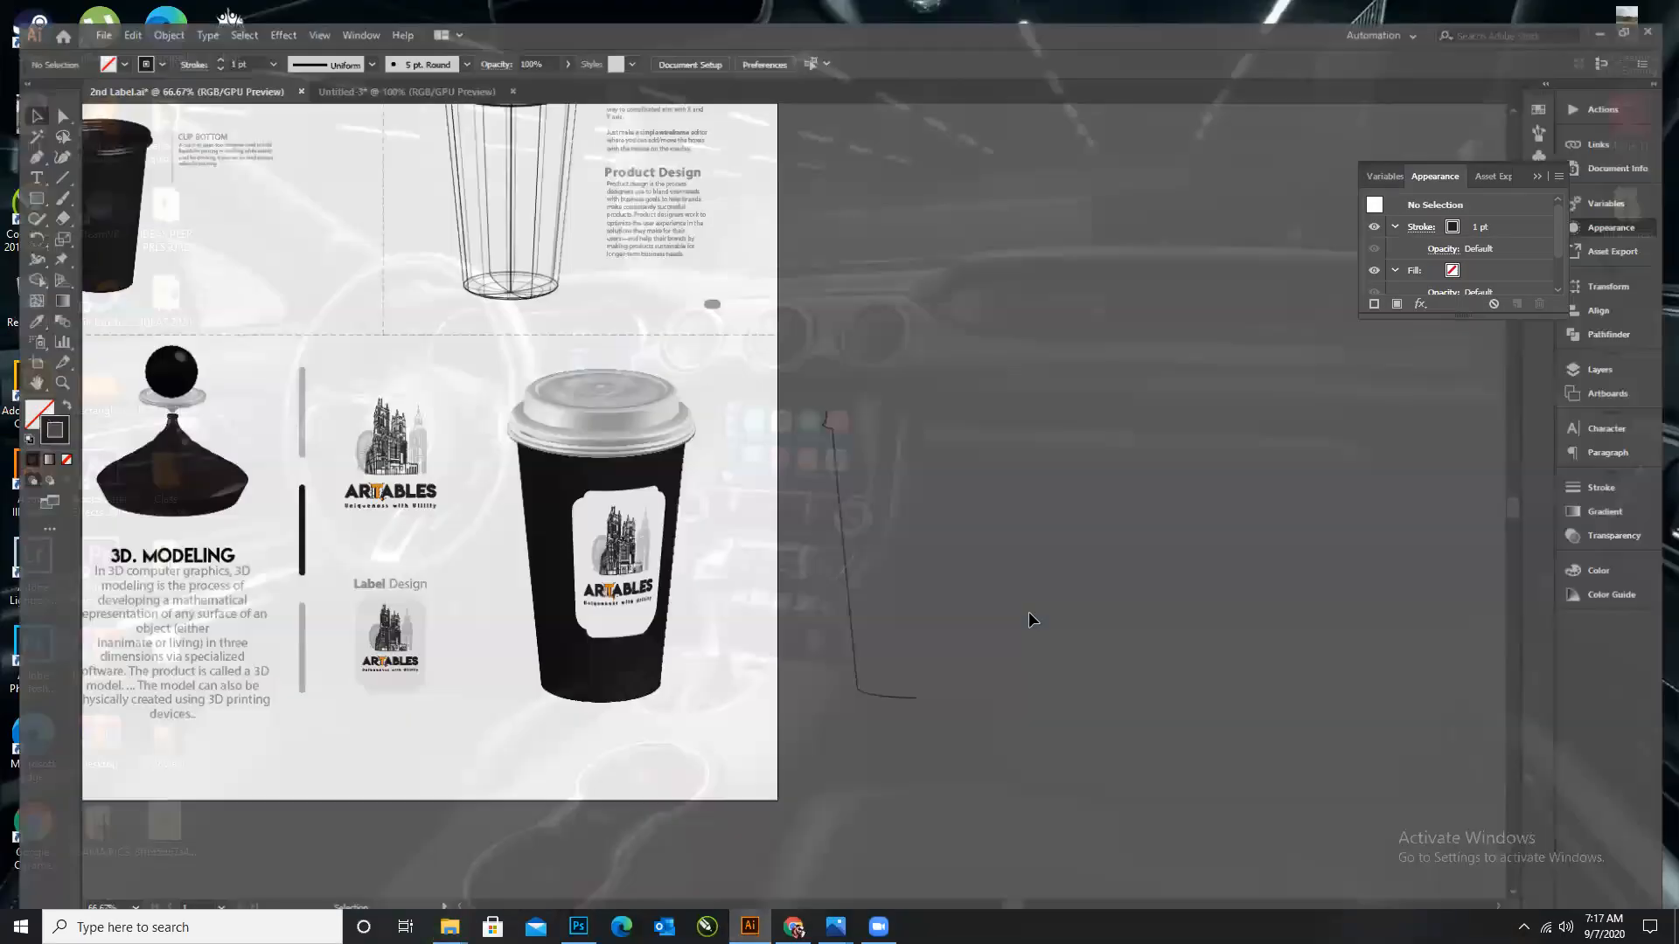
left_click(829, 432)
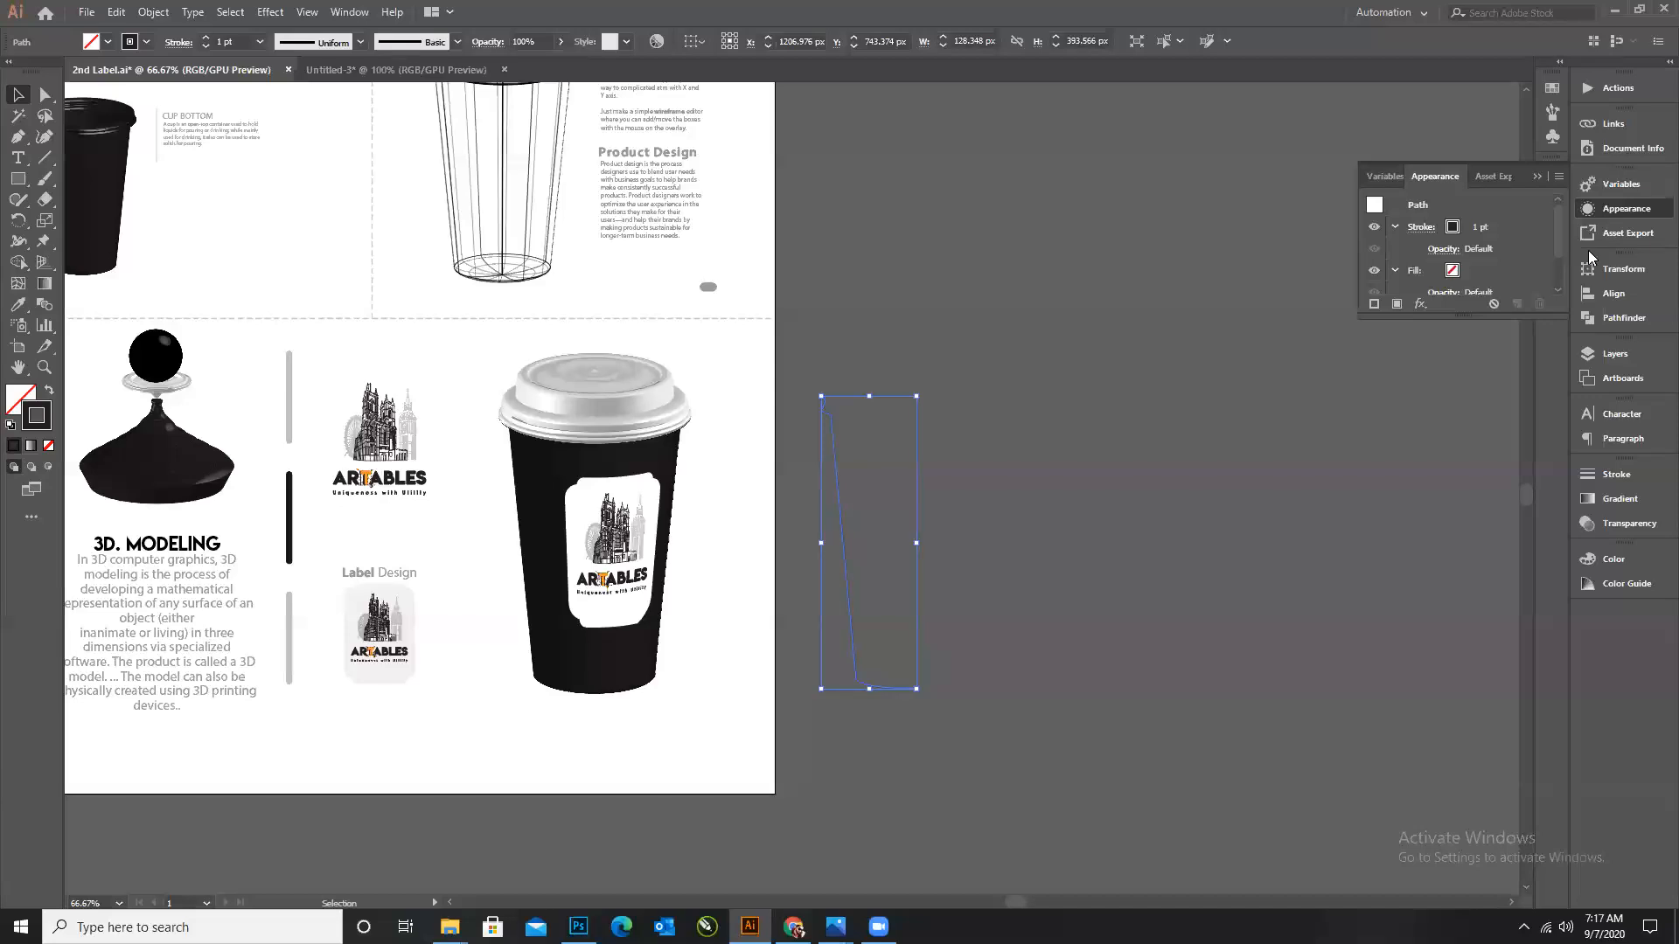
scroll(1468, 272, "down", 2)
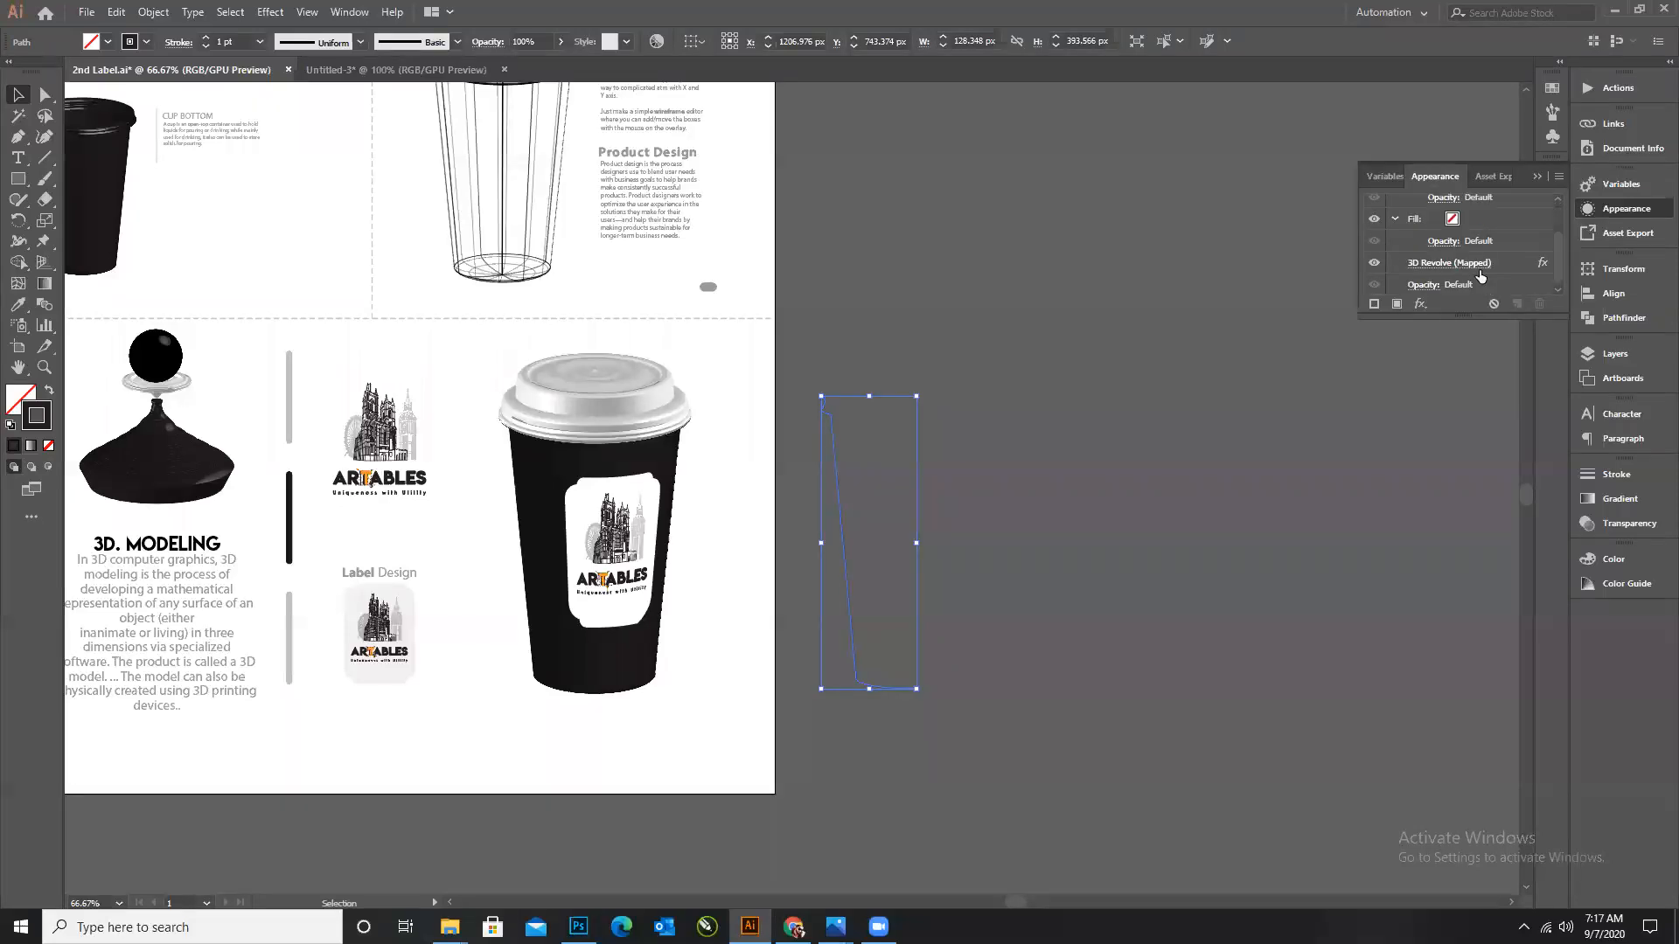
left_click(1477, 268)
left_click(931, 553)
left_click(1289, 560)
left_click(820, 292)
Start a 3D Revolve on the traced half-cup profile in the Untitled-3 document with the preview turned on.
left_click(415, 74)
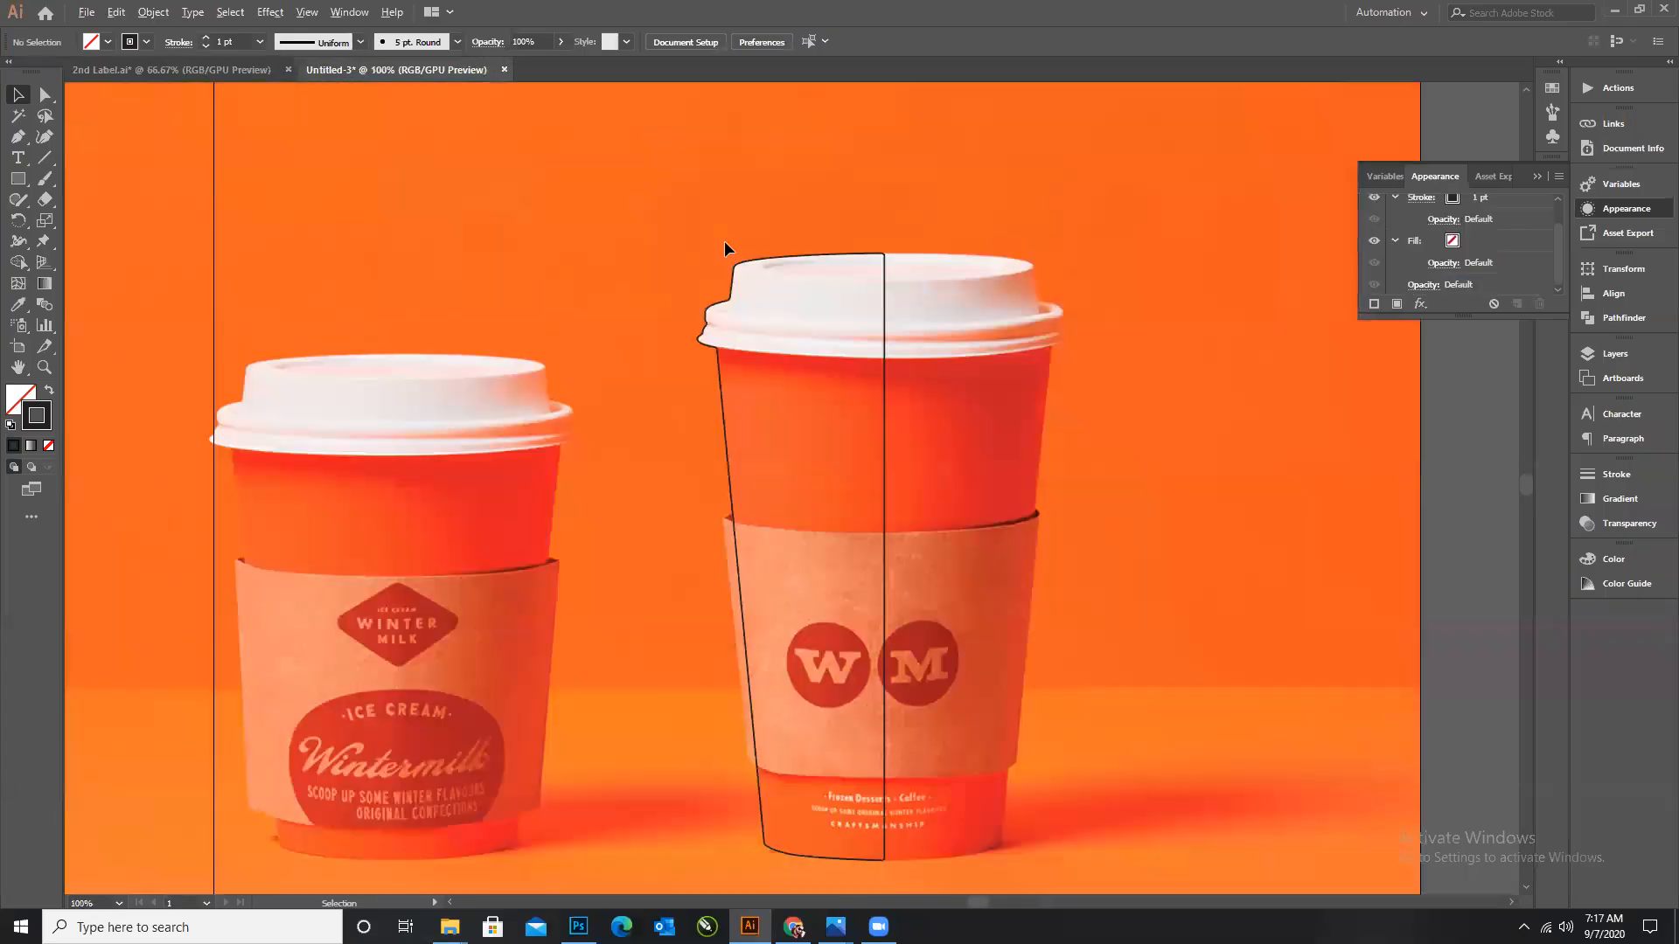
left_click_drag(1055, 454, 1058, 457)
key("ctrl+=")
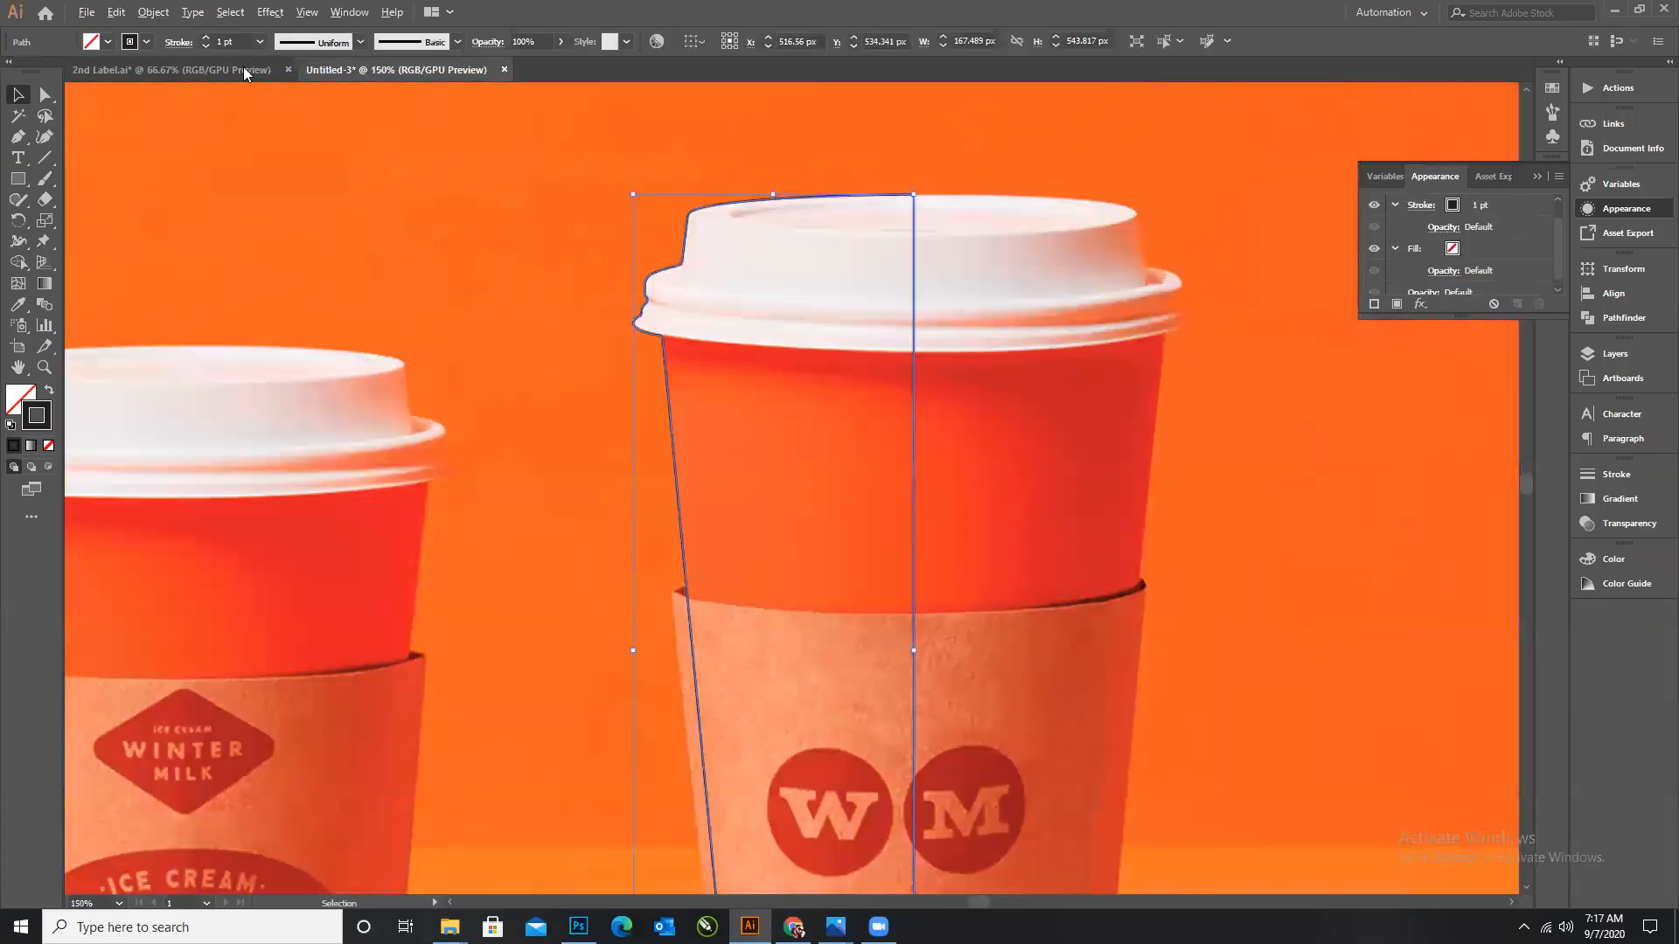
left_click(298, 15)
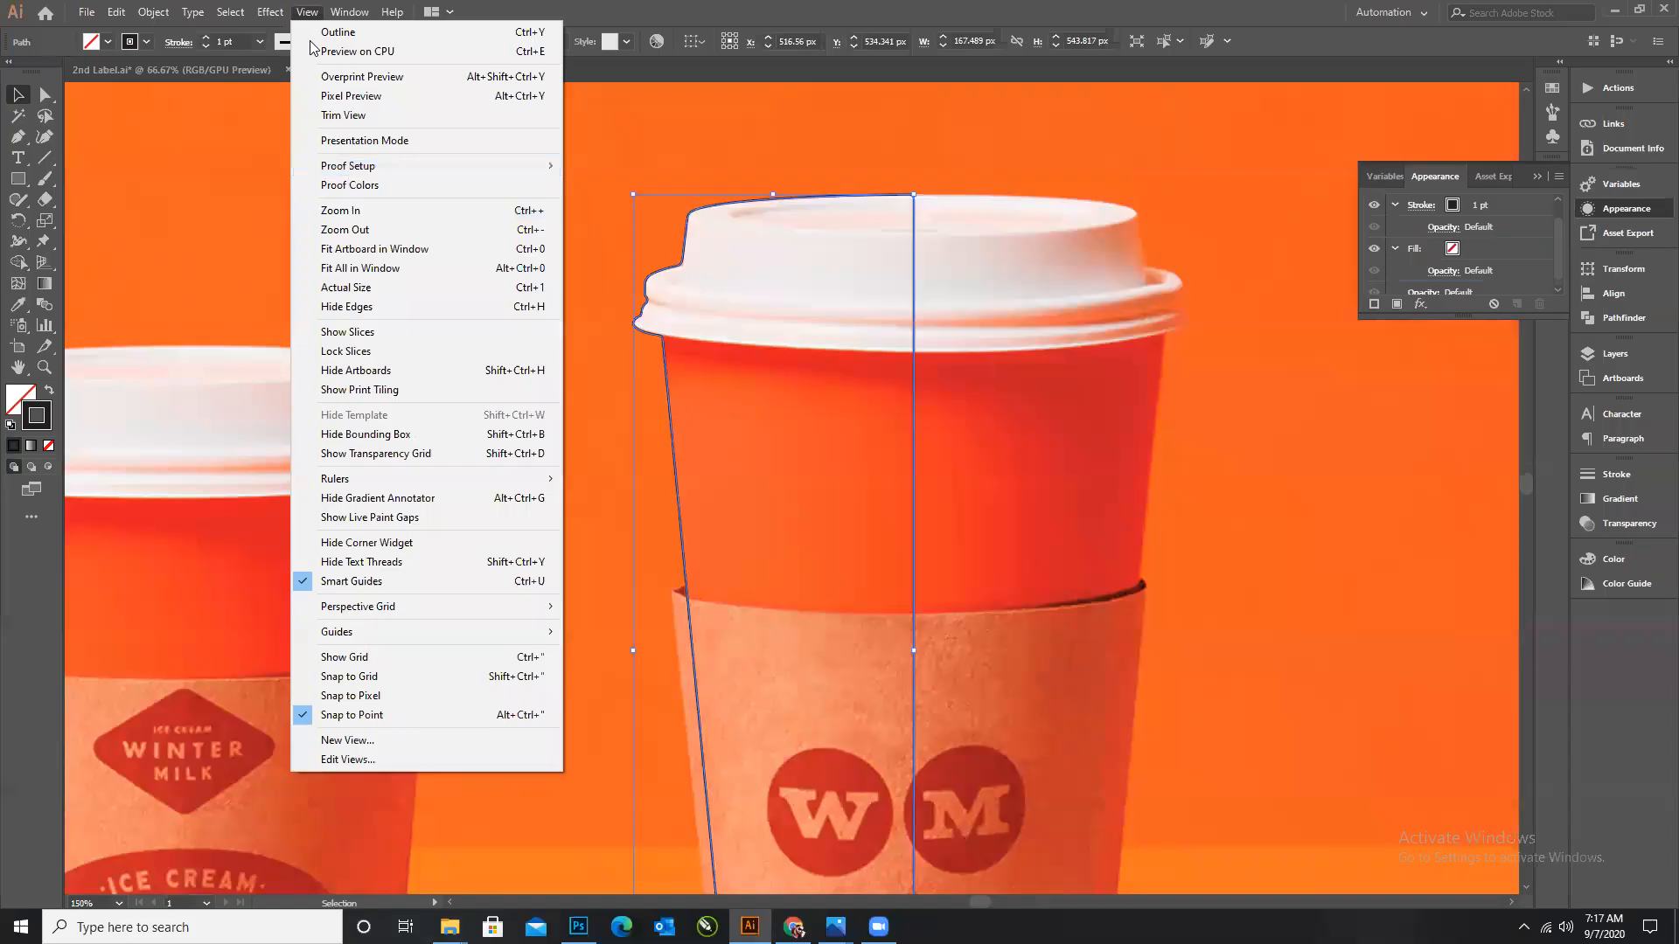
left_click(279, 13)
mouse_move(368, 113)
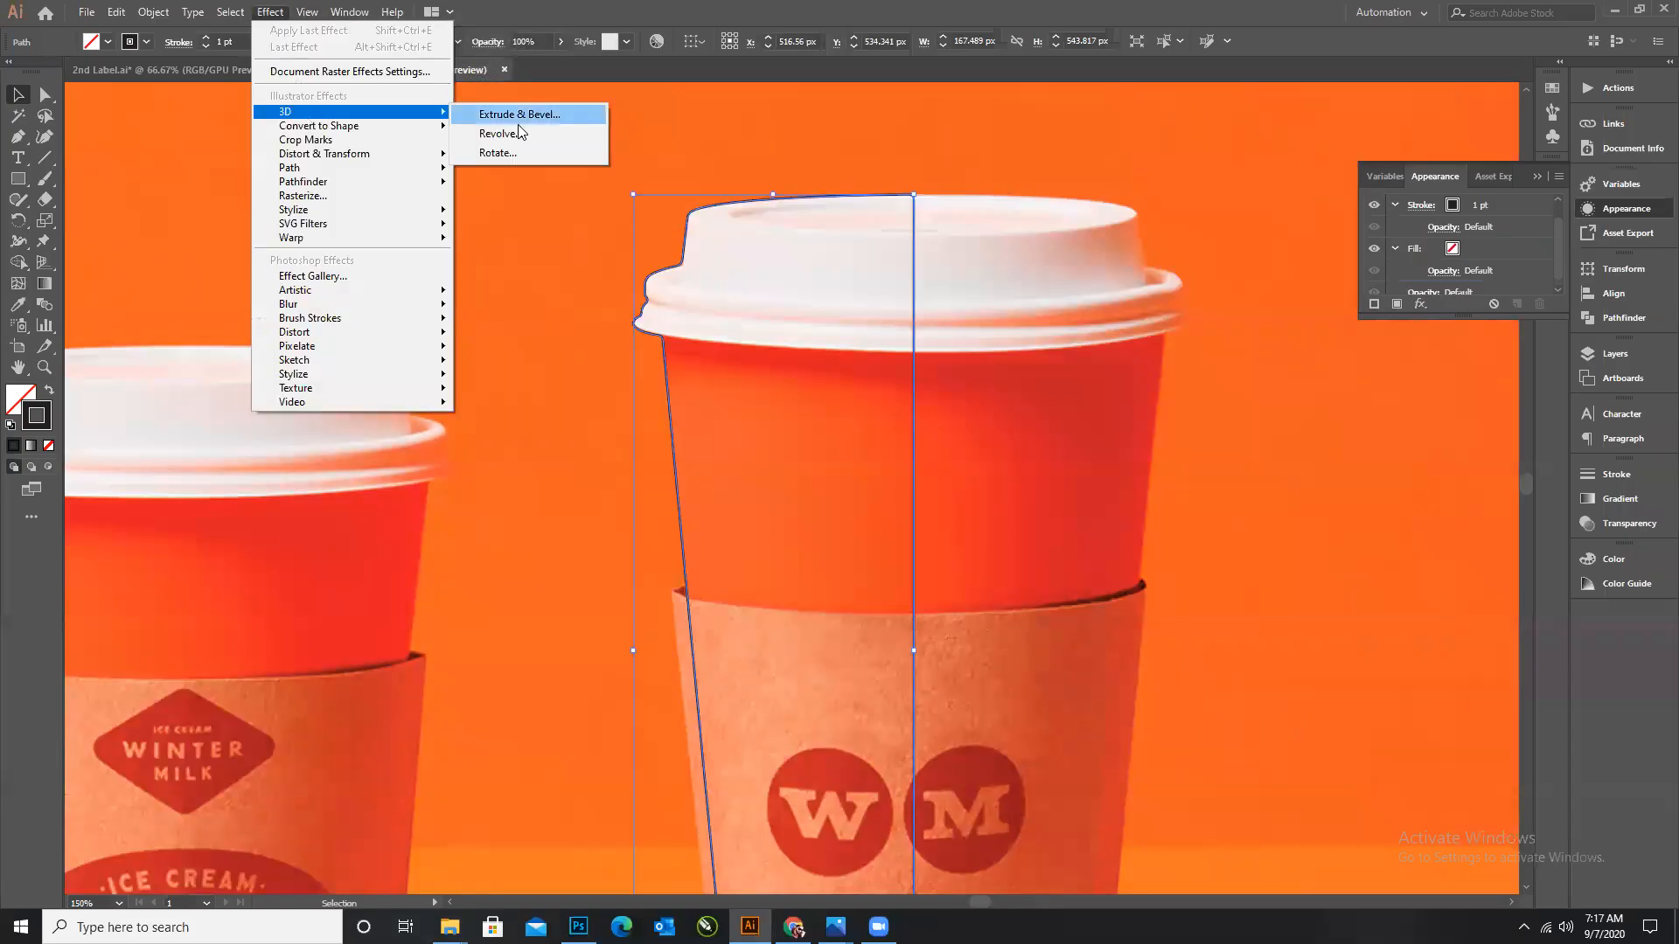
left_click(516, 133)
left_click(930, 553)
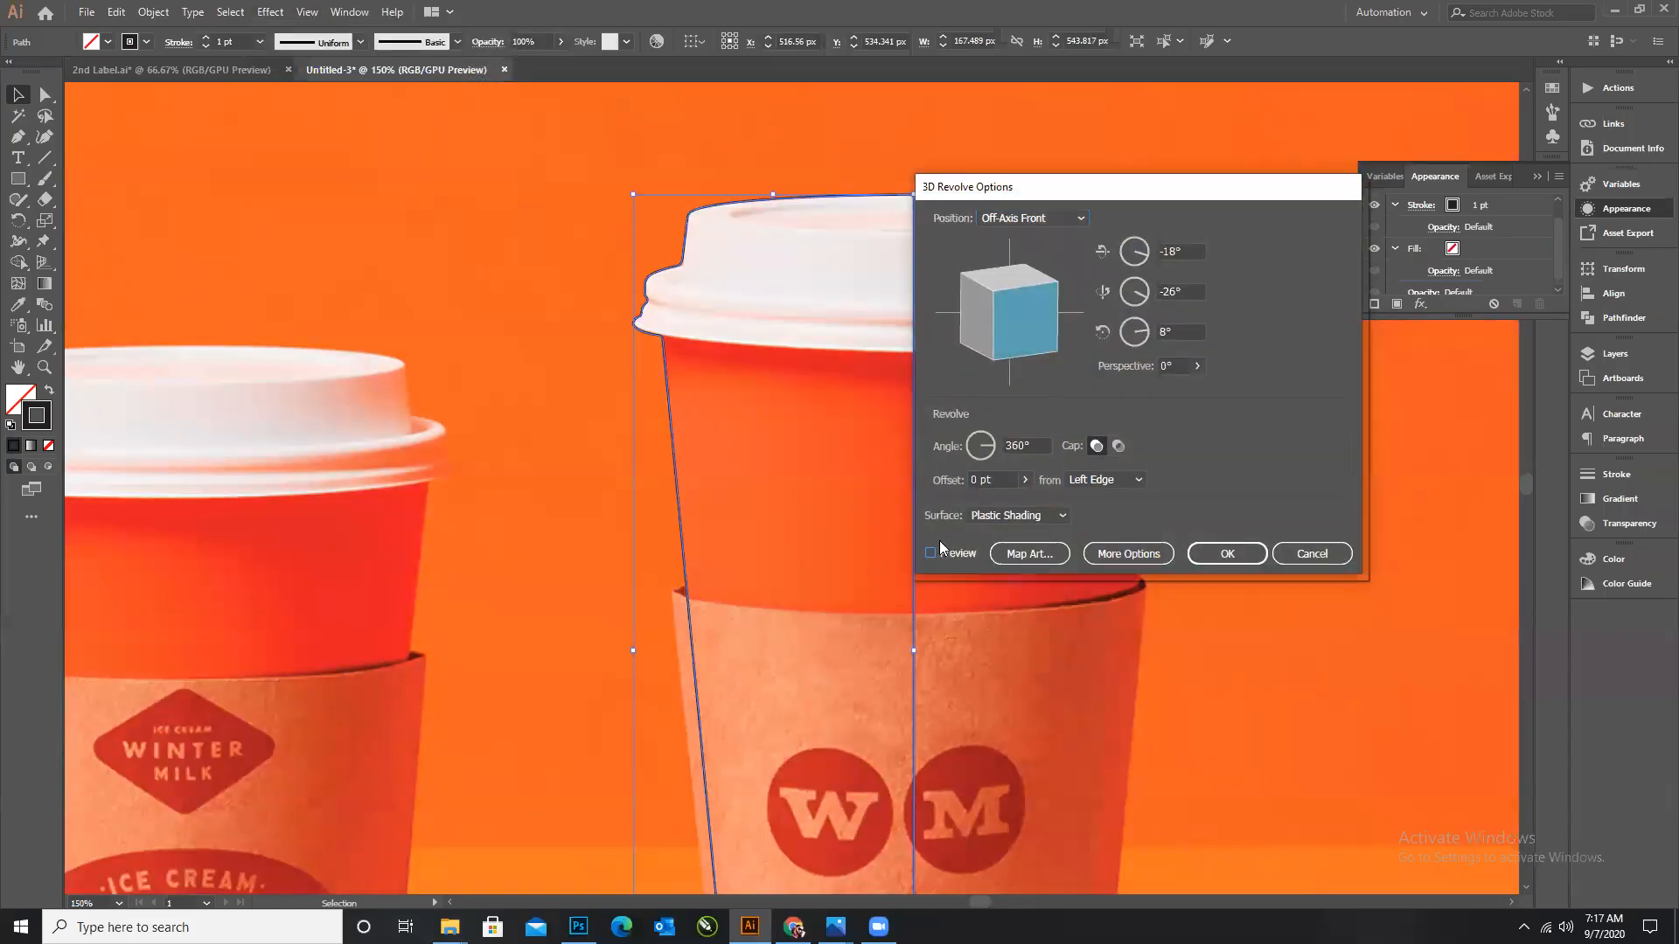
left_click_drag(1078, 194, 1183, 159)
key("alt")
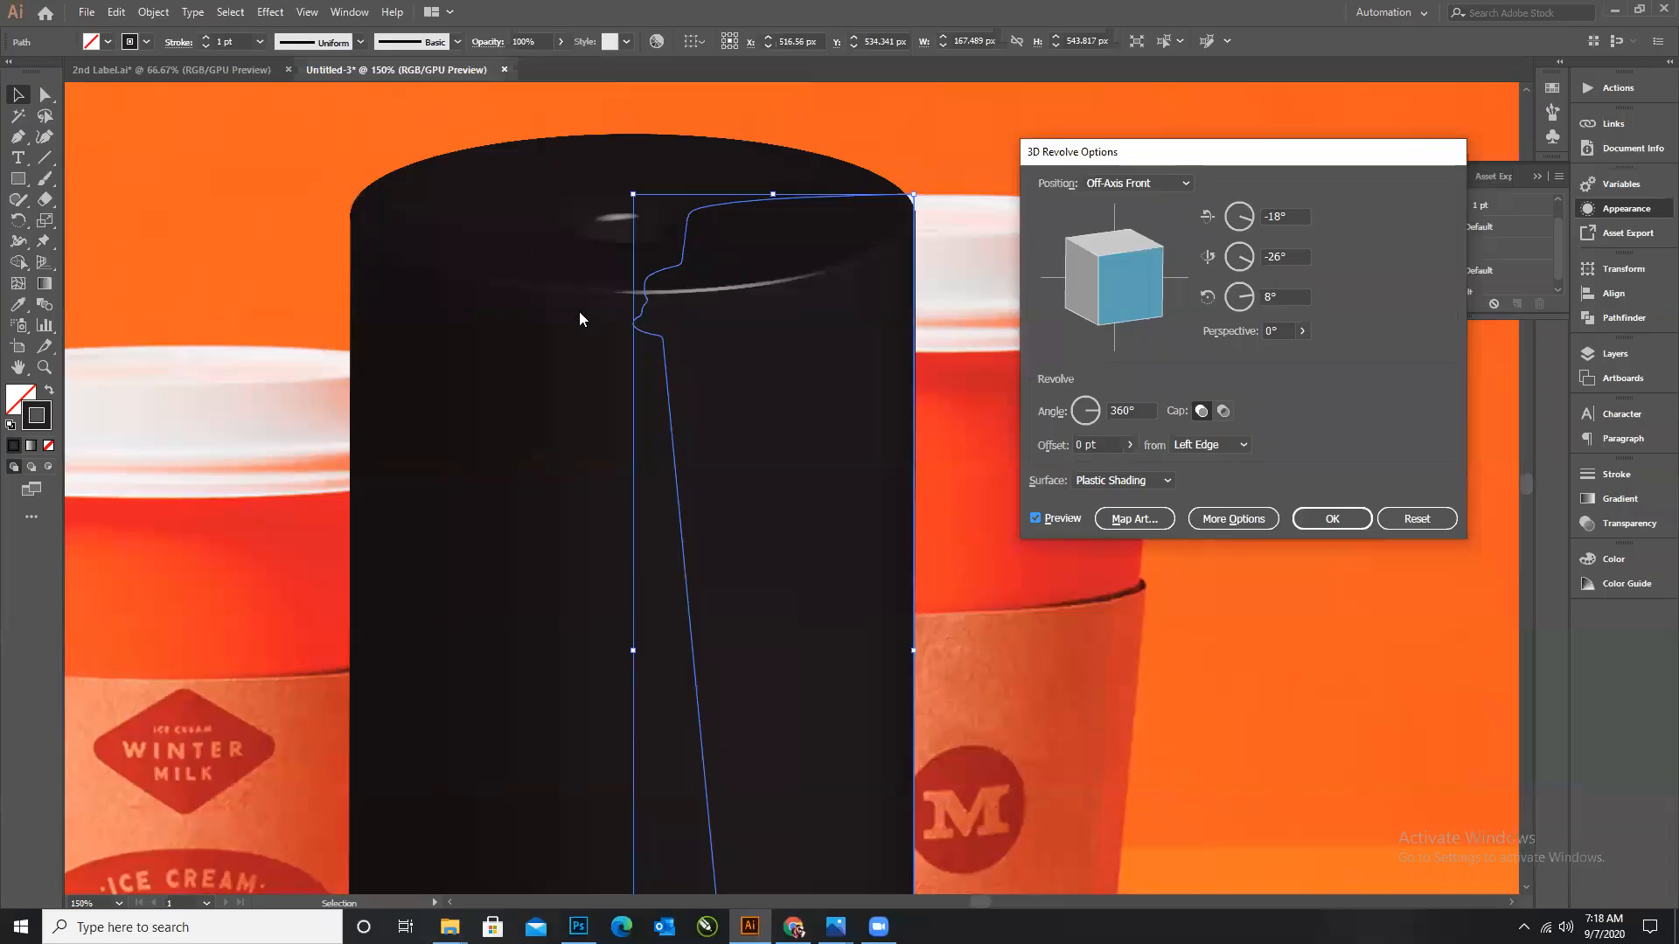
Set the revolve offset to run from the Right Edge, apply the effect and deselect the cup.
left_click(1189, 444)
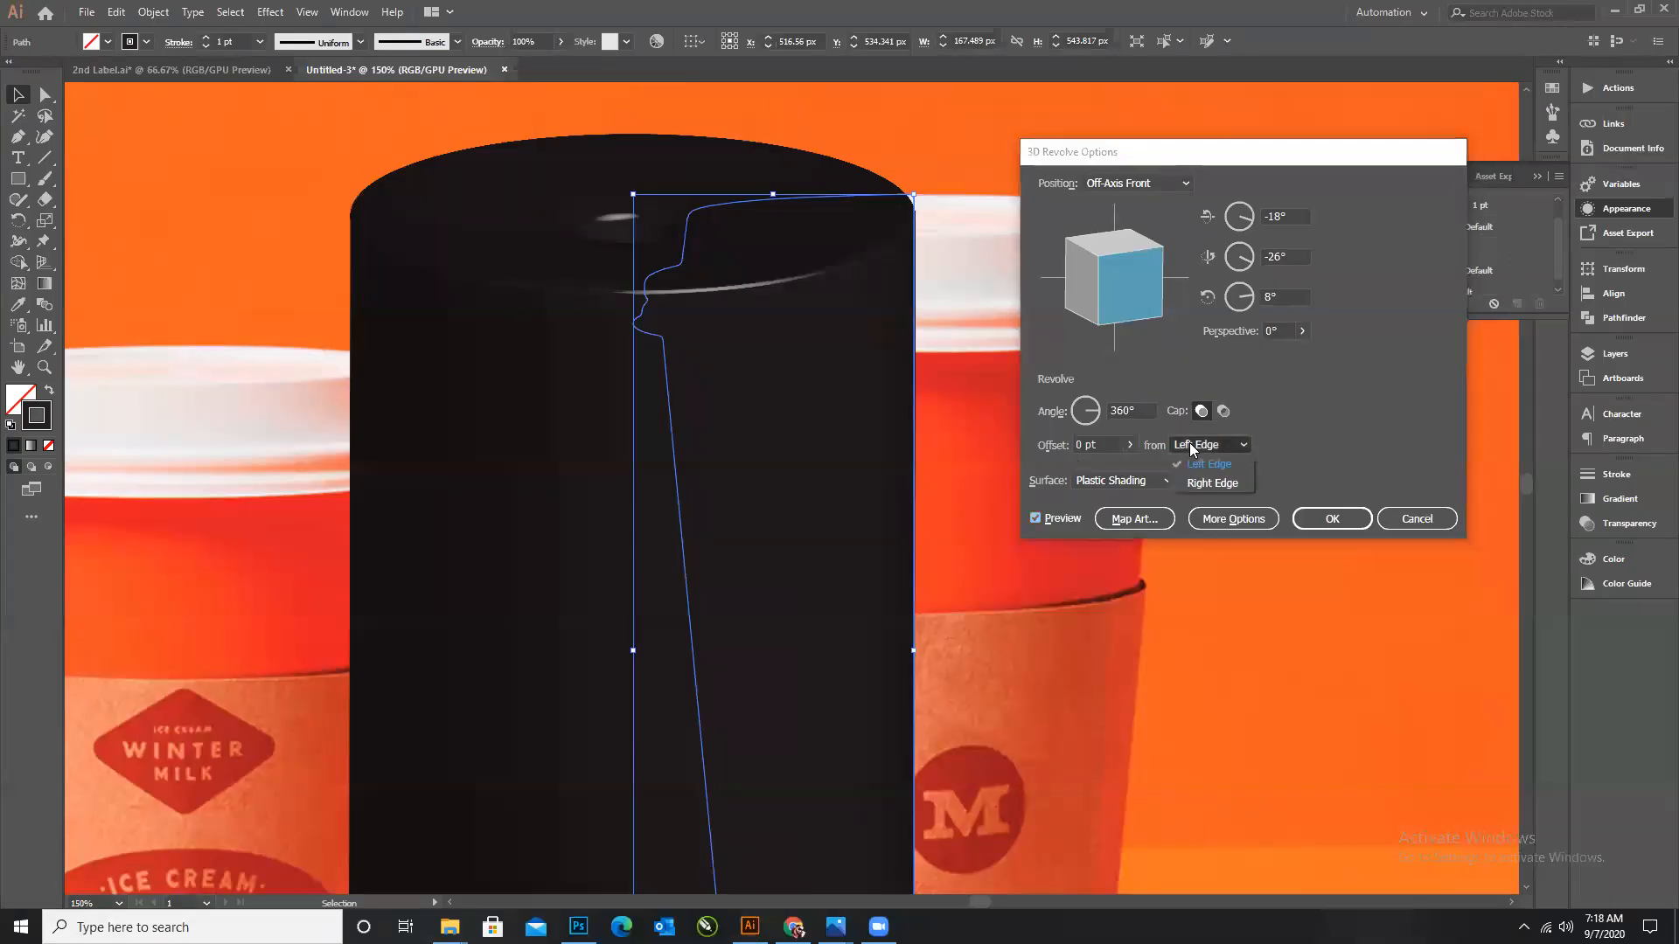
left_click(1205, 485)
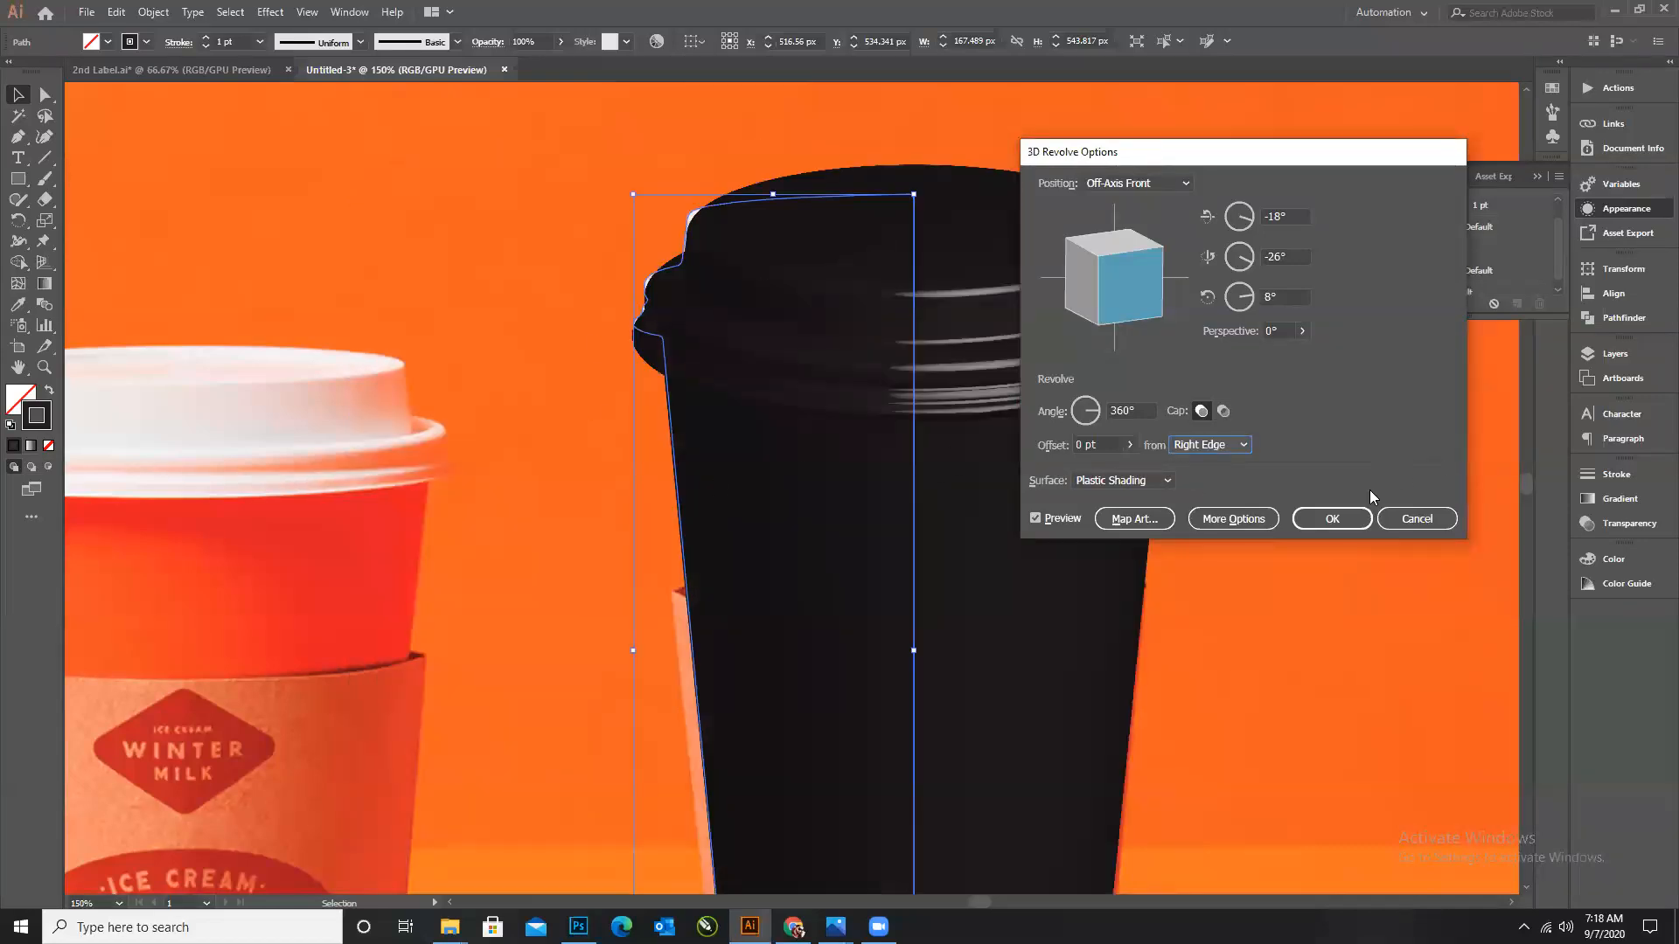
left_click_drag(1218, 151, 1349, 115)
key("alt")
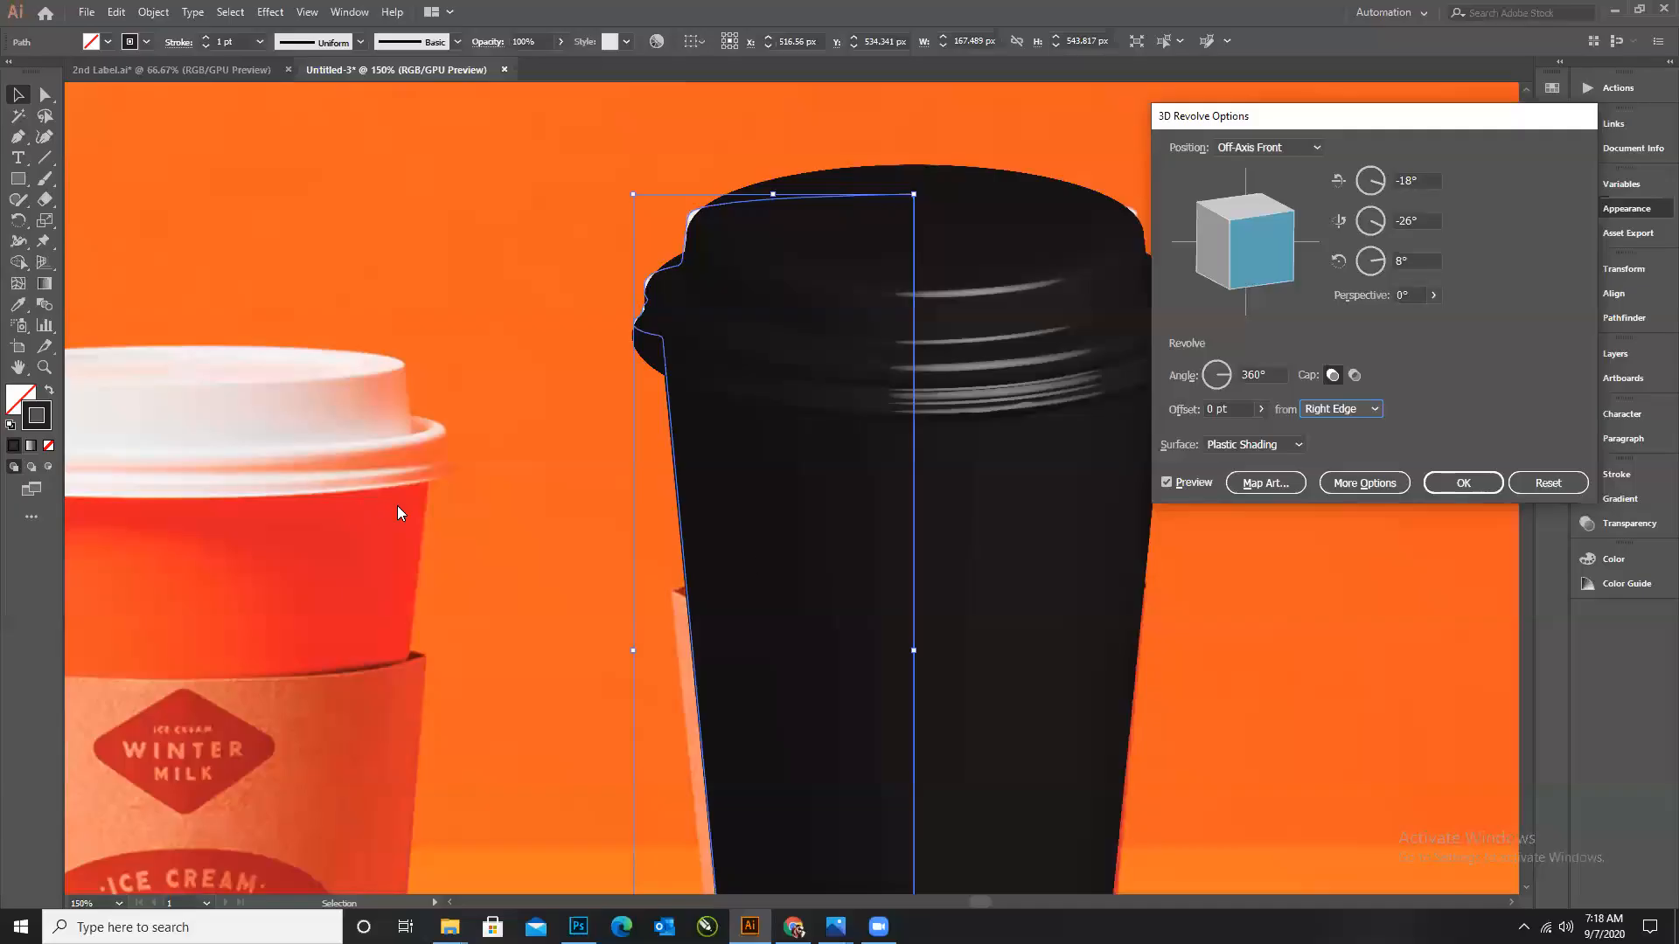
left_click(1488, 491)
scroll(798, 468, "down", 2)
scroll(861, 481, "down", 2)
scroll(861, 481, "up", 1)
left_click(1093, 490)
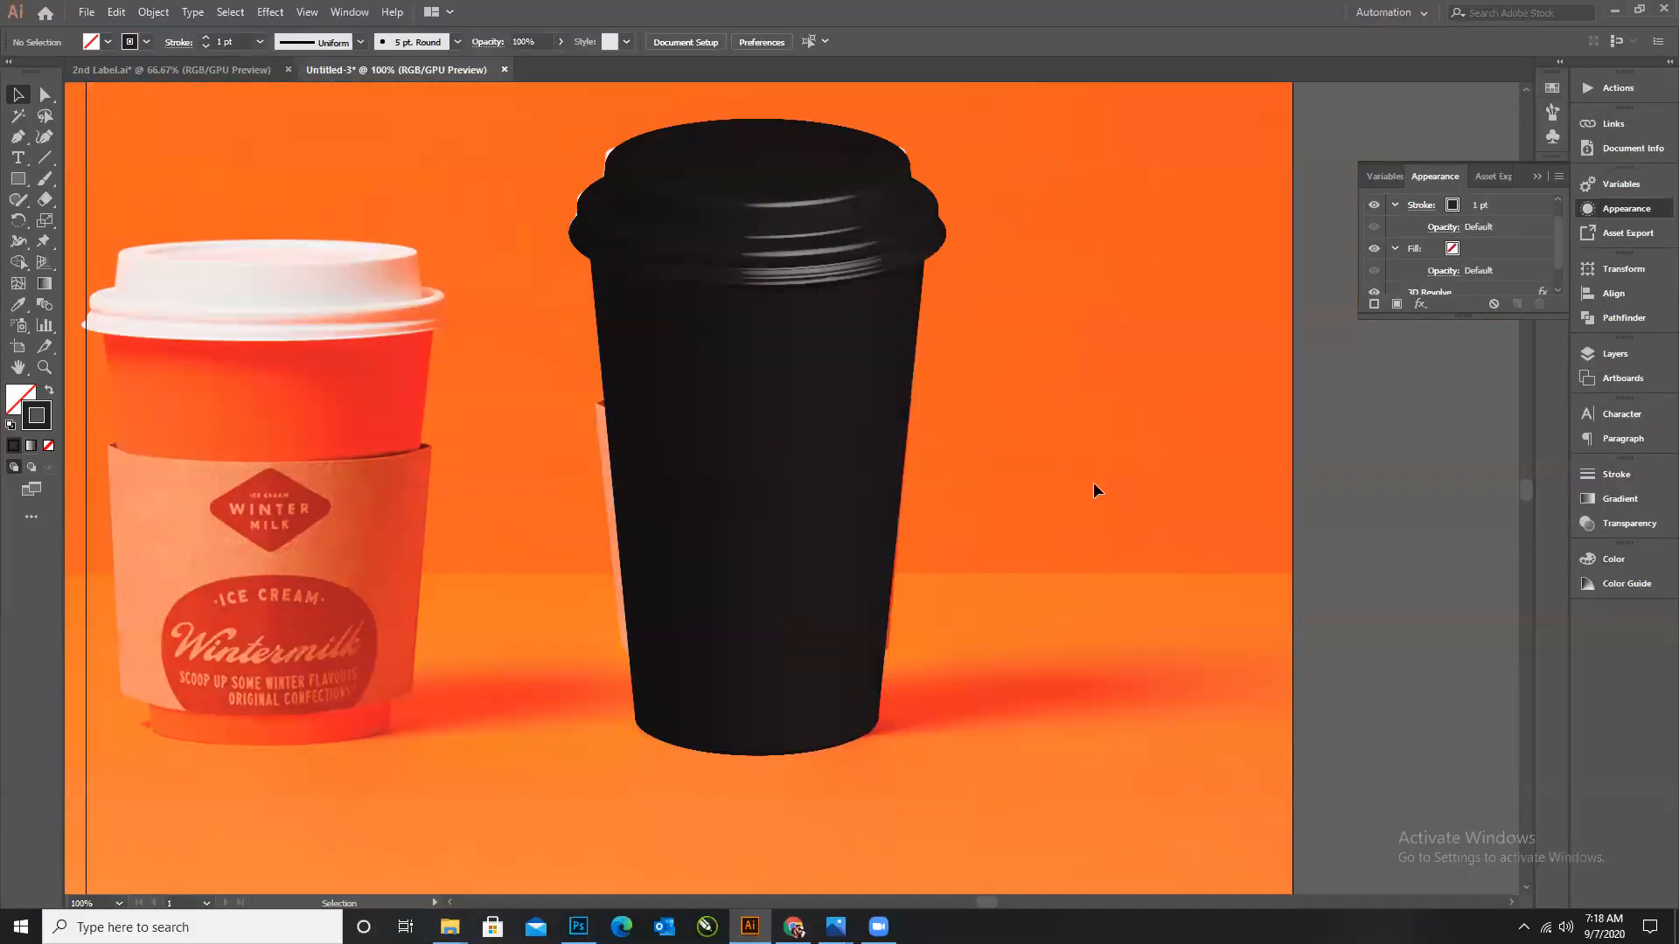
Show the appearance attributes of the revolved cup and reopen its 3D Revolve effect for editing.
scroll(874, 389, "up", 1)
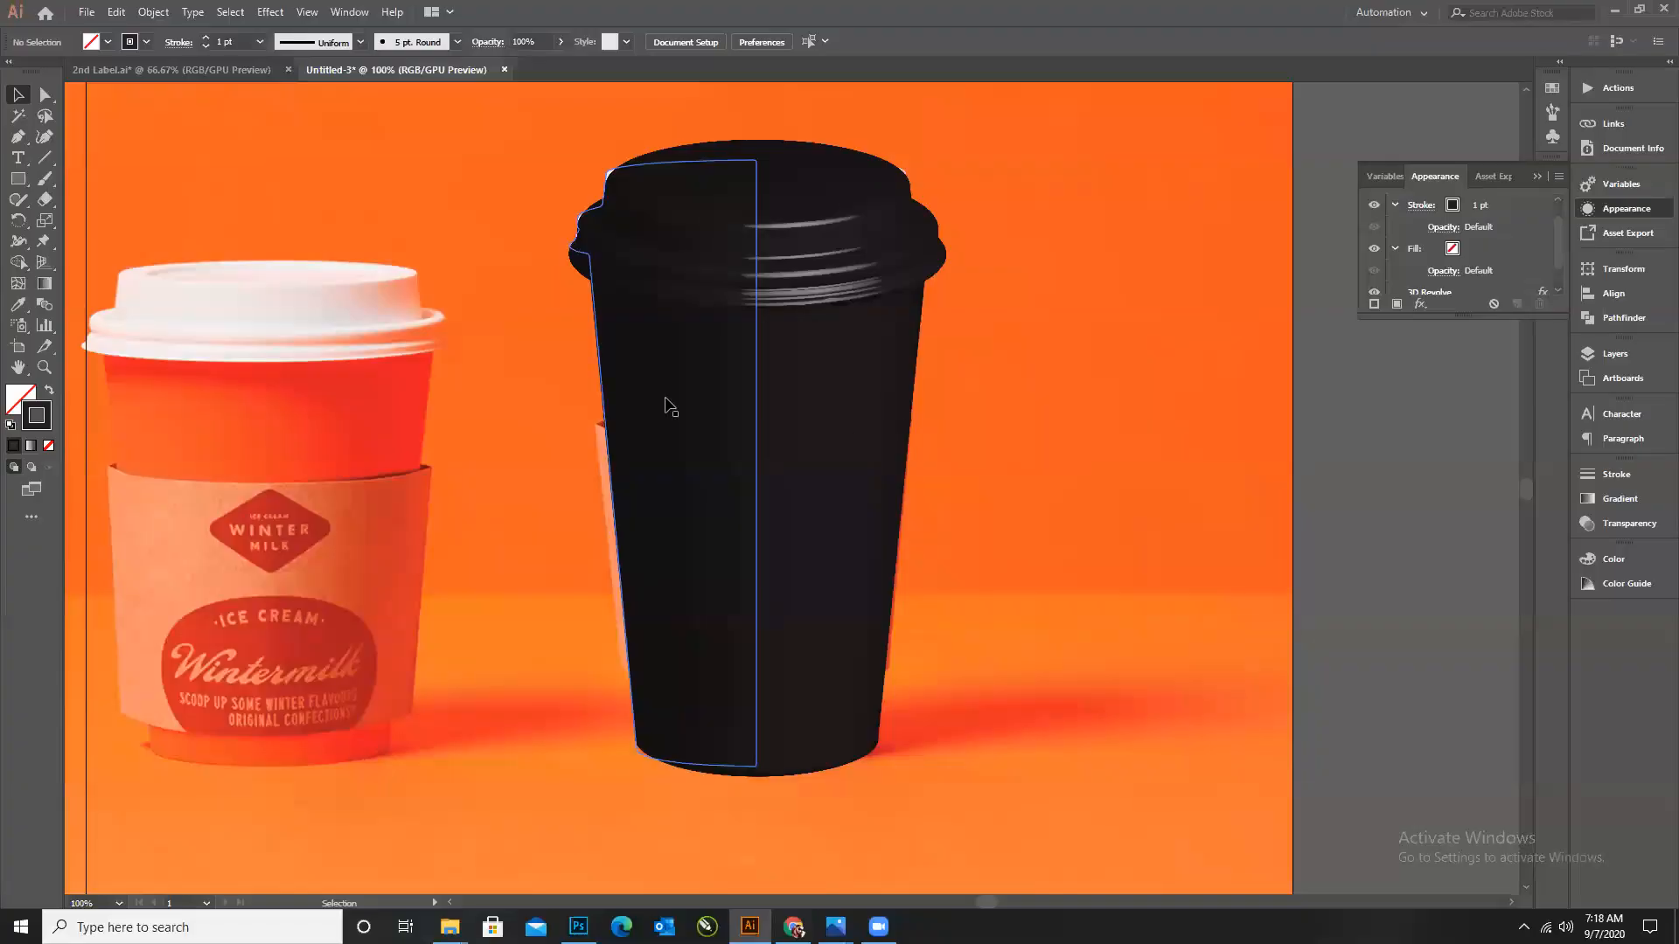
left_click(674, 323)
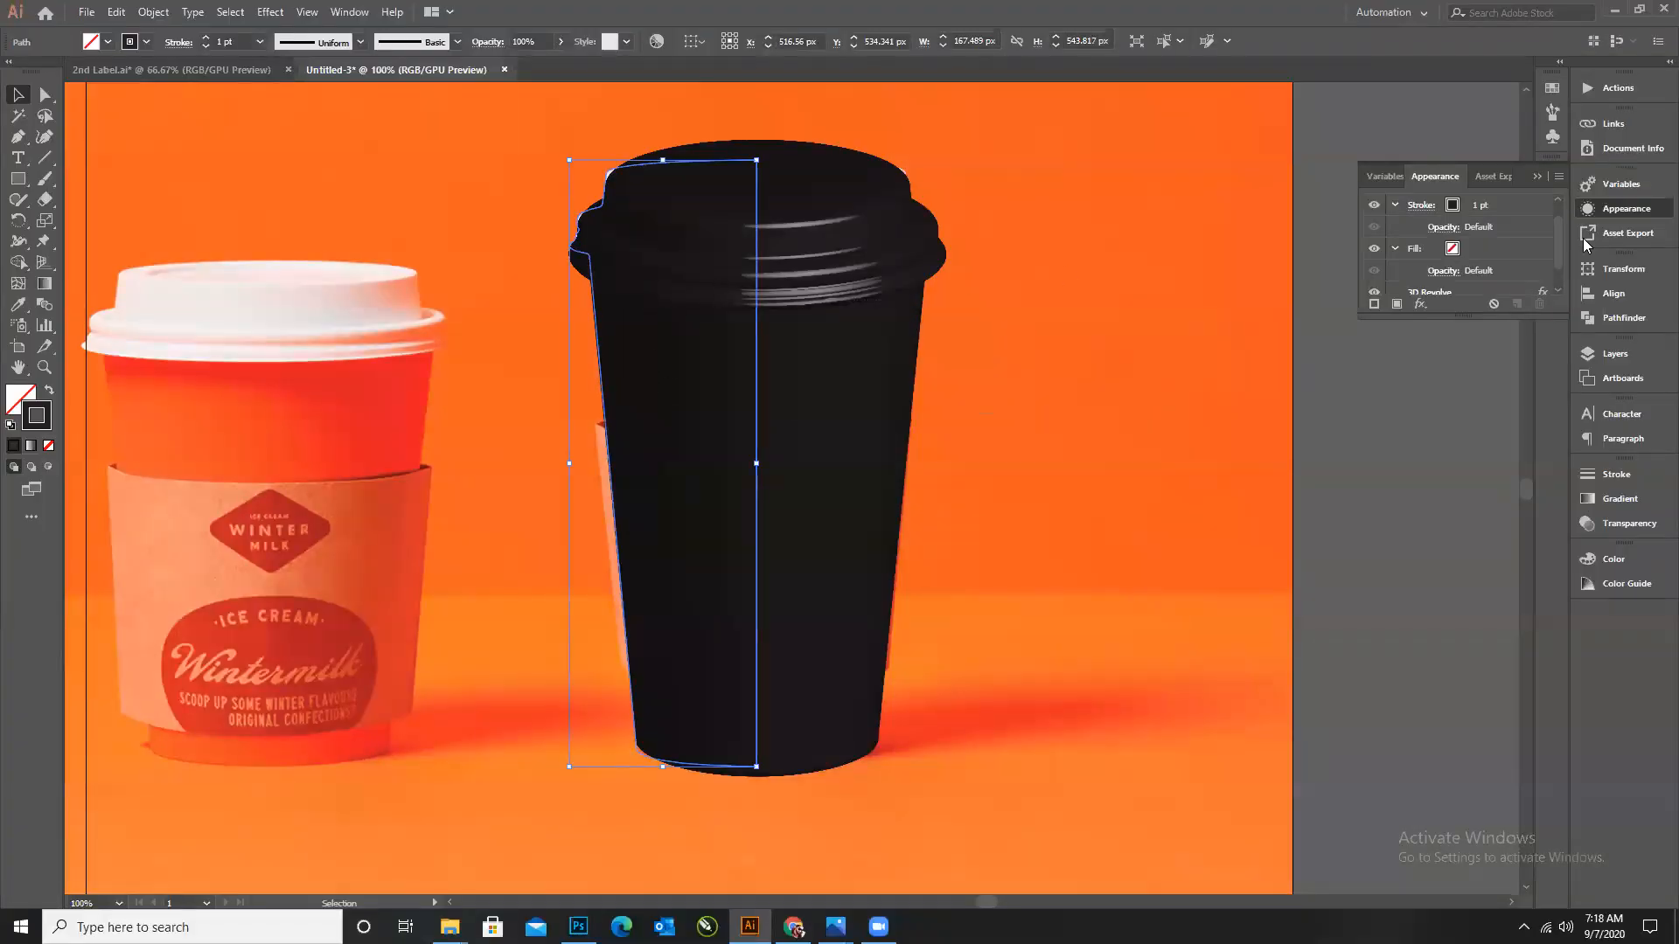
left_click(1536, 176)
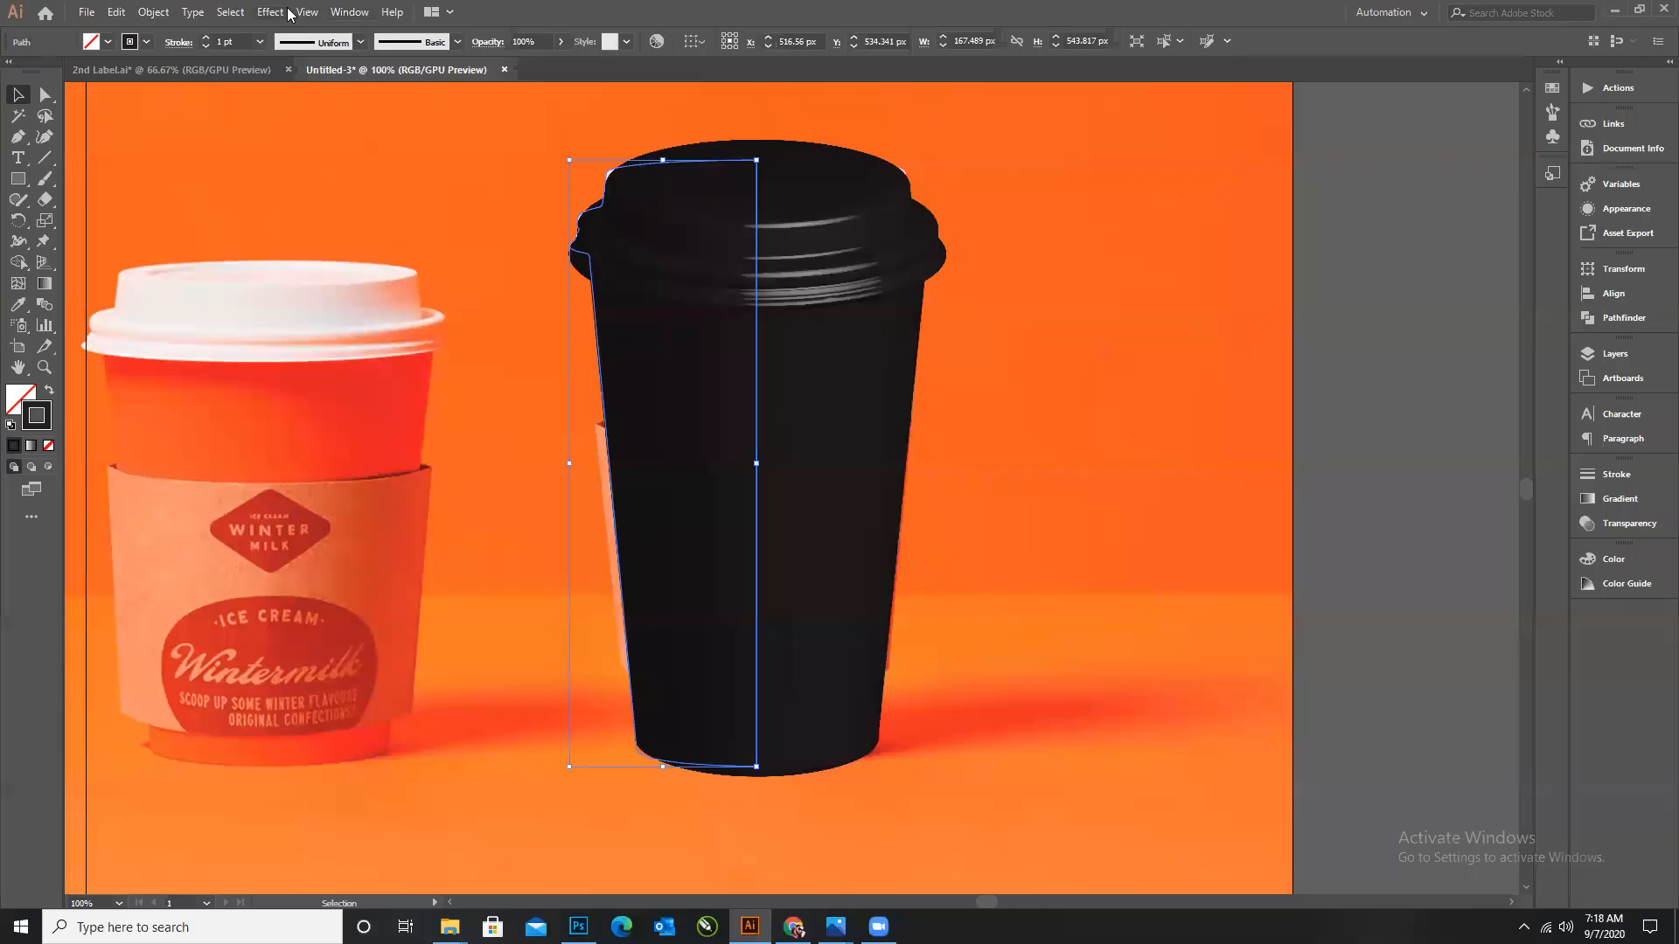
left_click(349, 13)
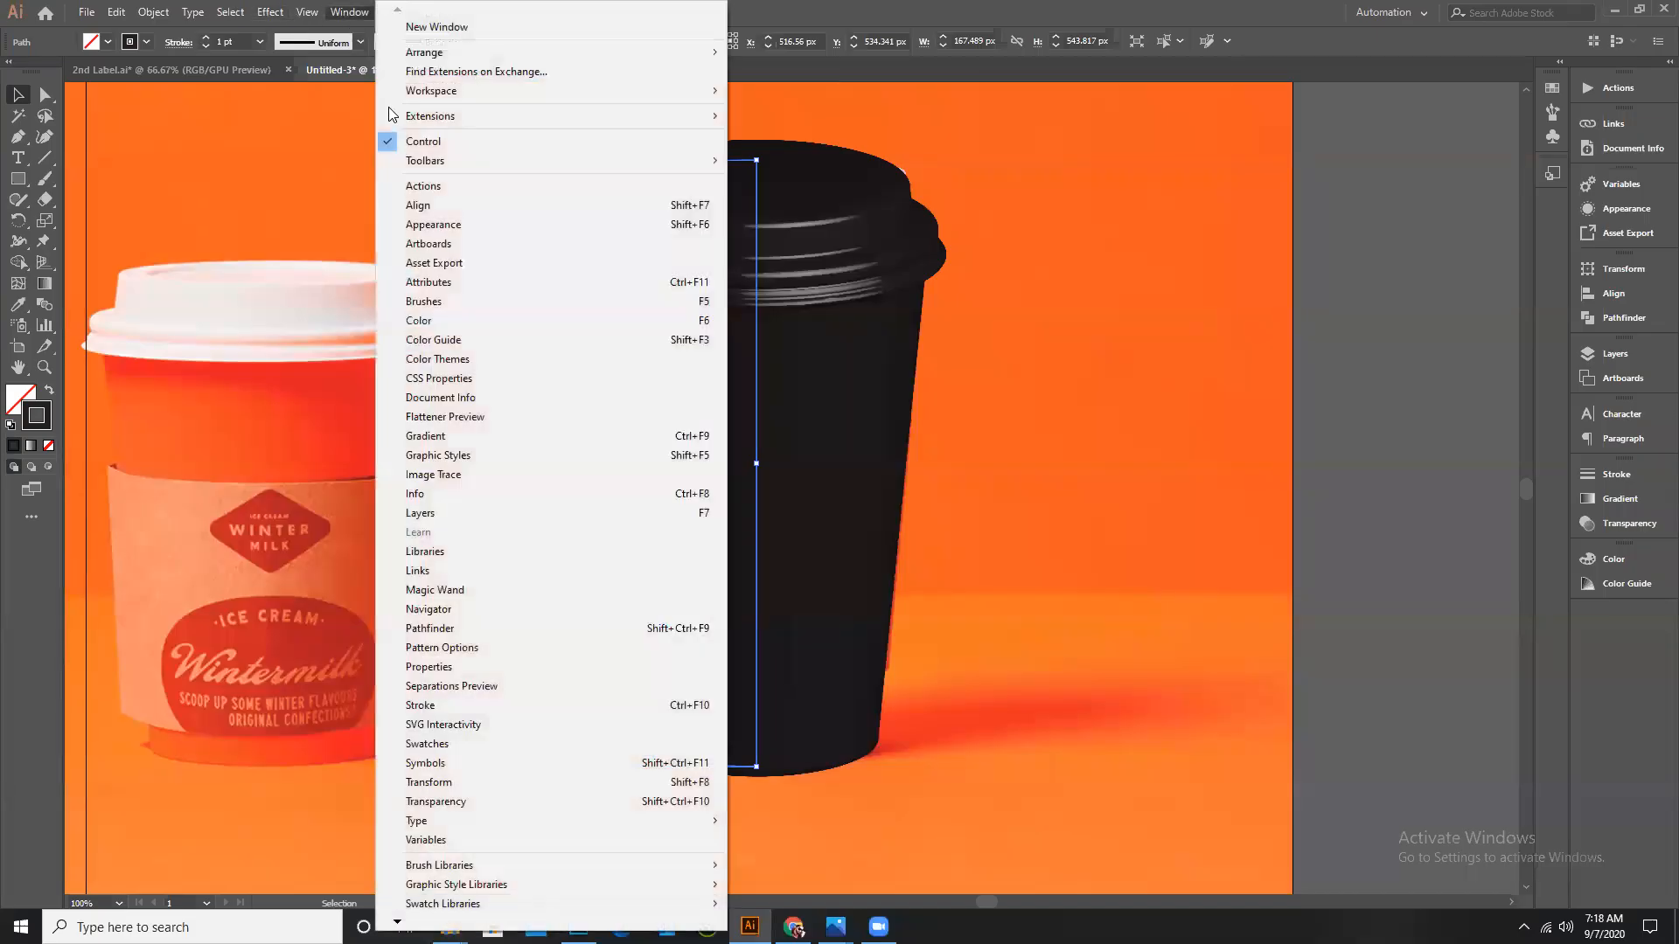
left_click(417, 226)
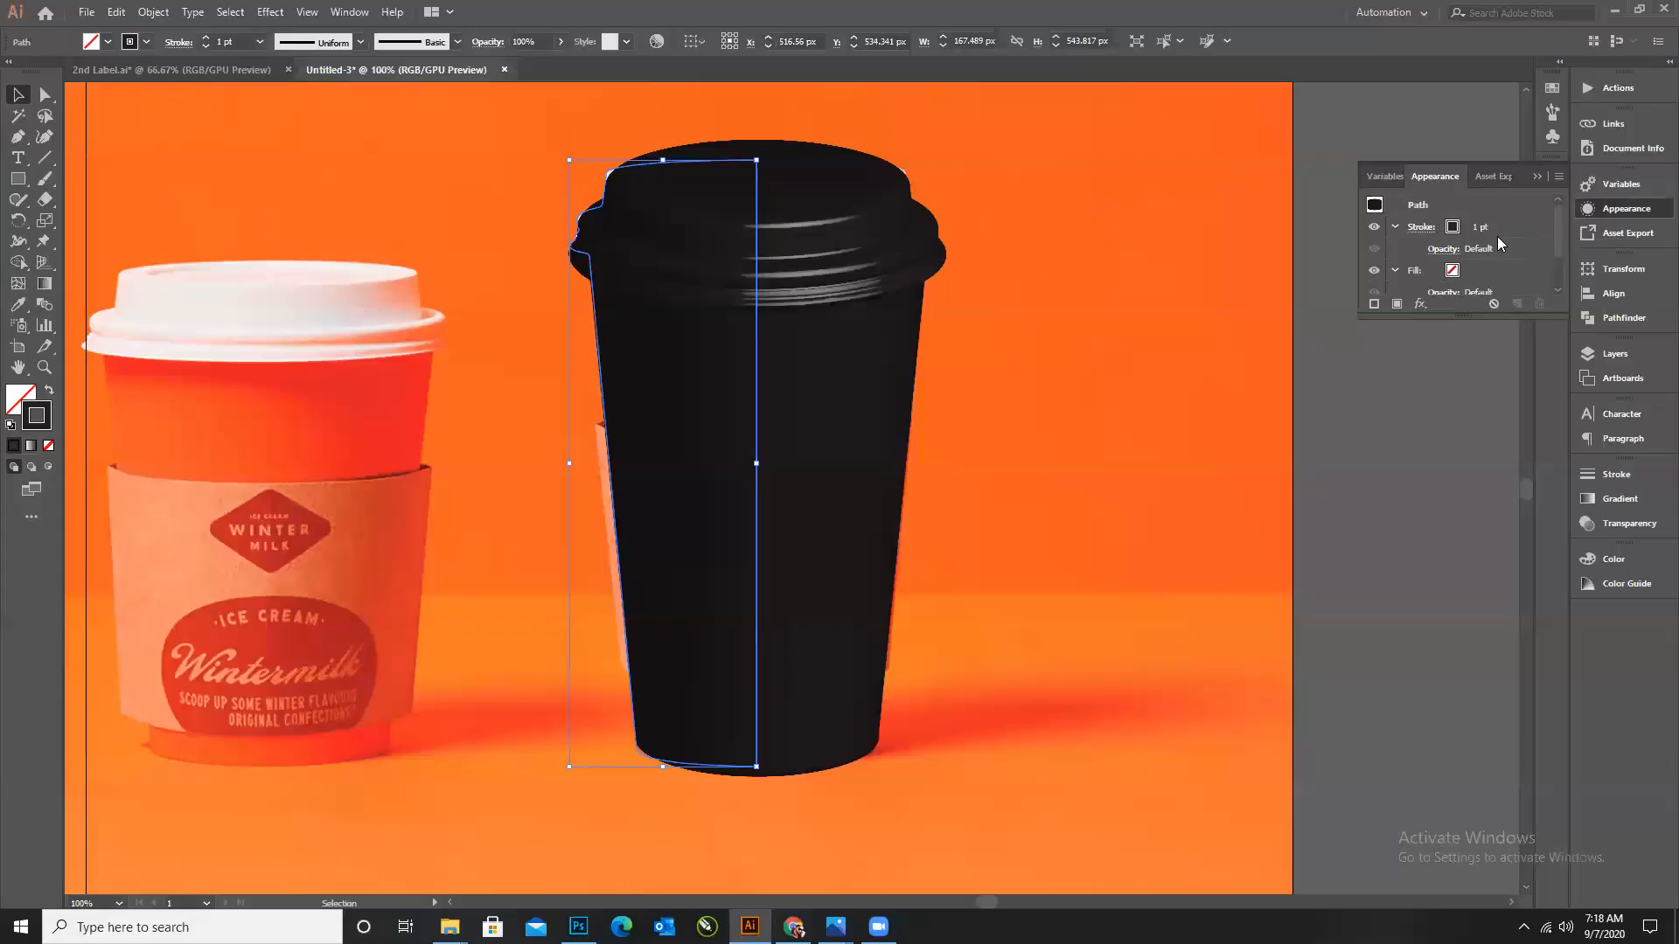
scroll(1466, 273, "down", 2)
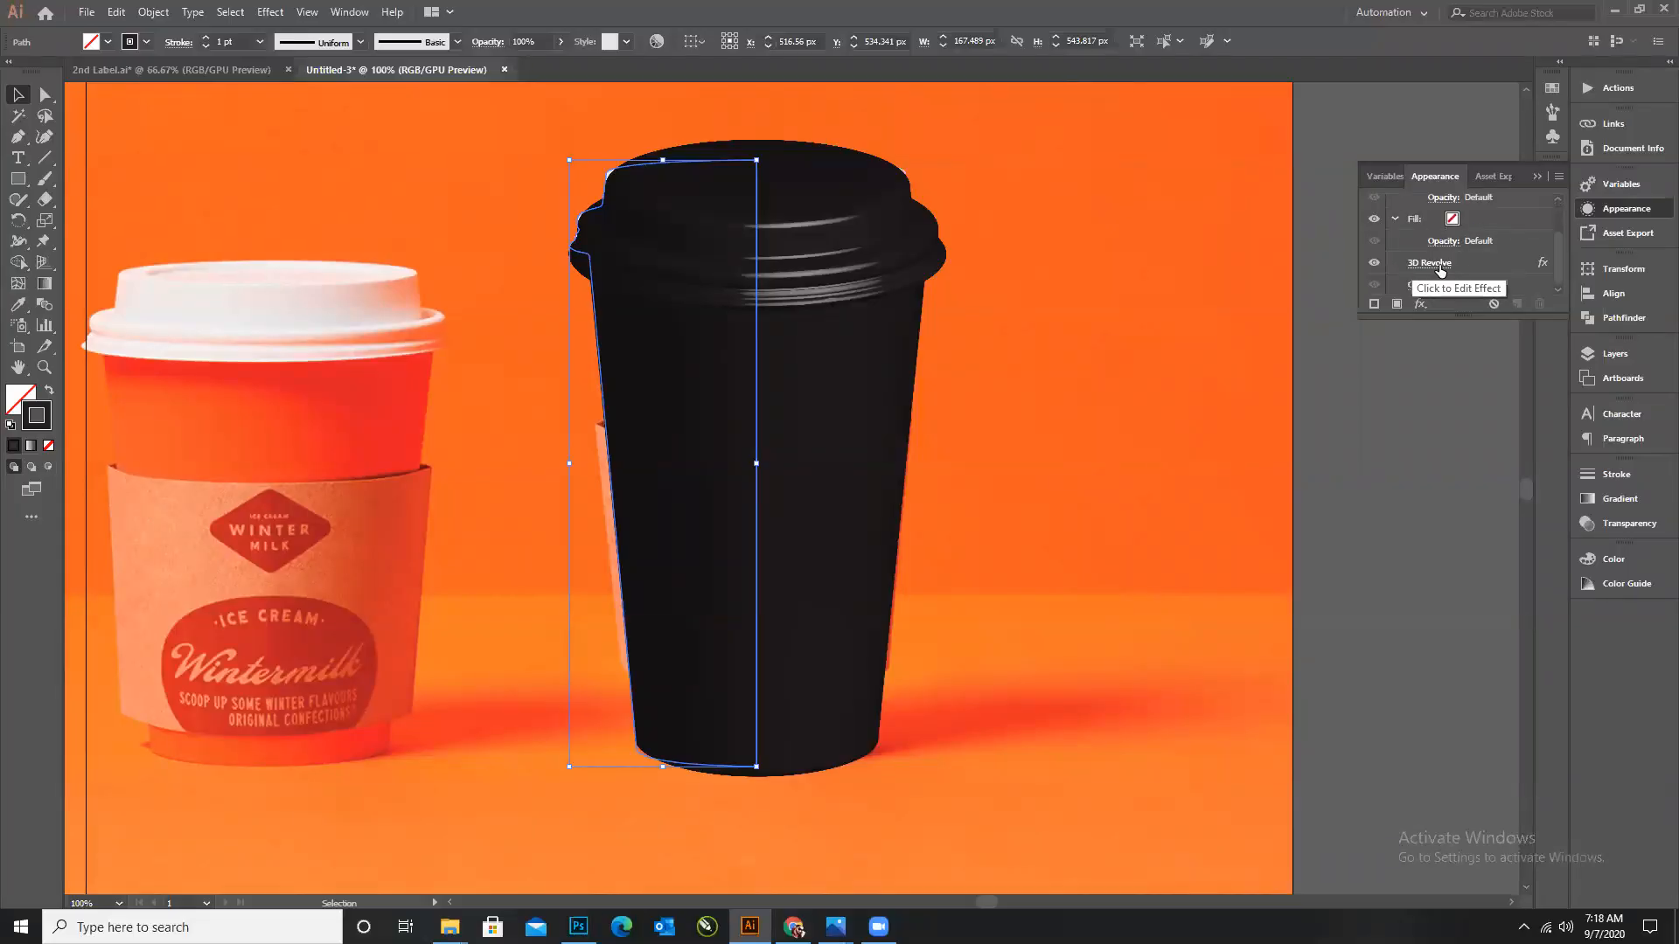
double_click(1541, 270)
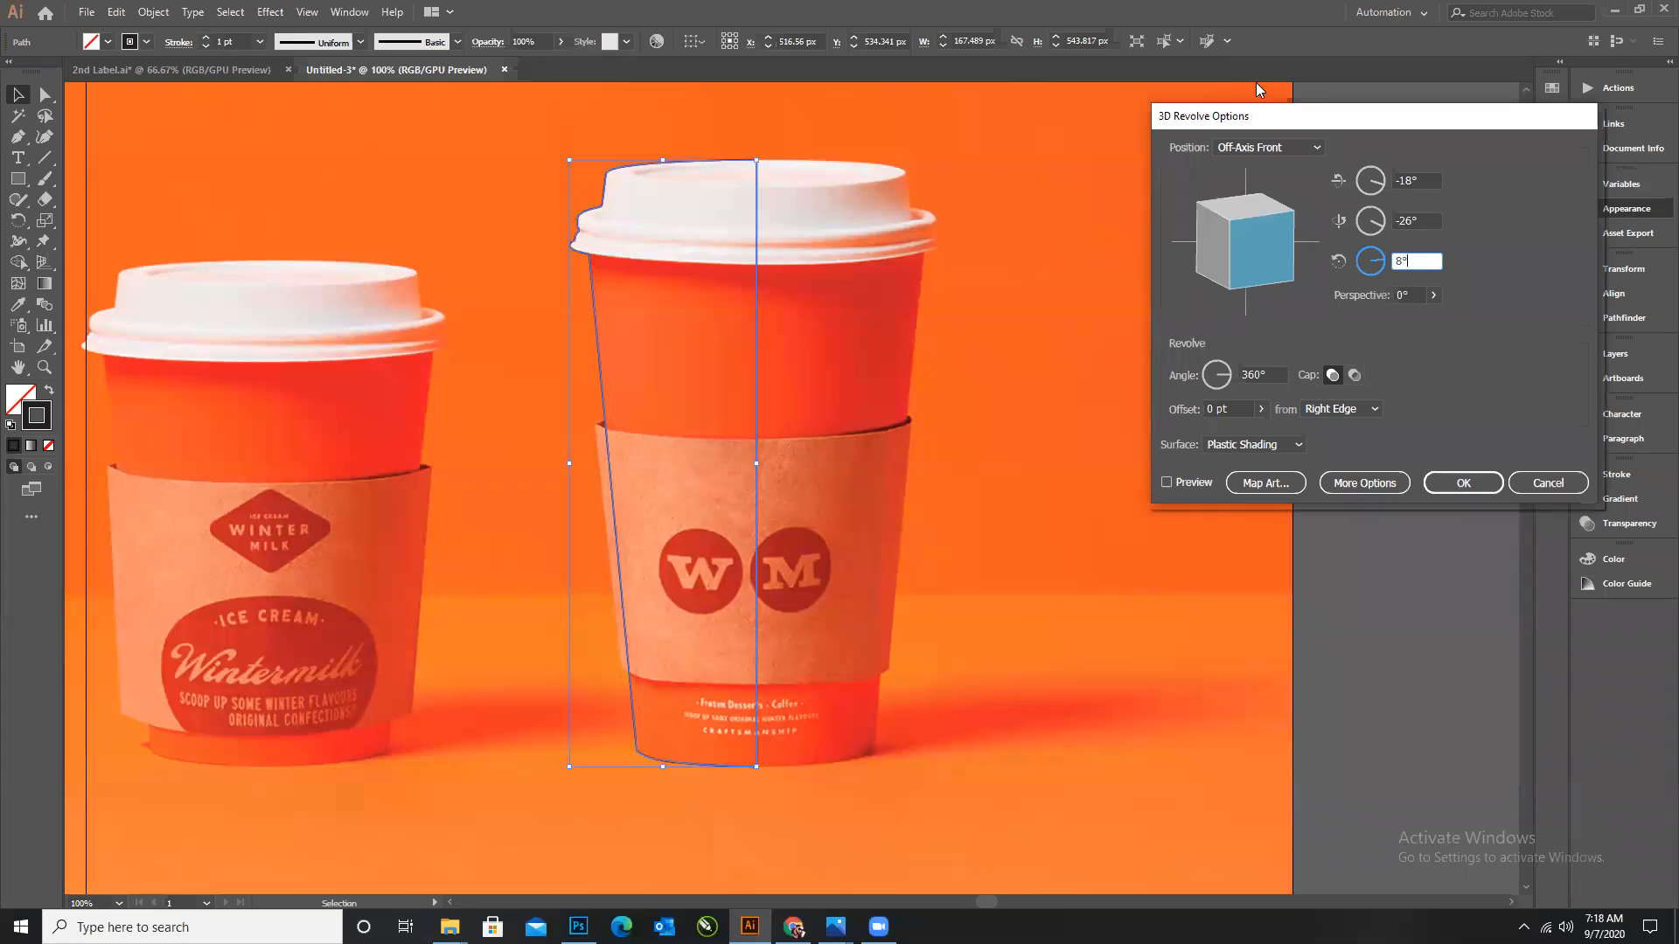
Preview the revolve with its lighting options shown and move the light to the upper-right edge of the shading sphere.
left_click_drag(1277, 125, 1227, 134)
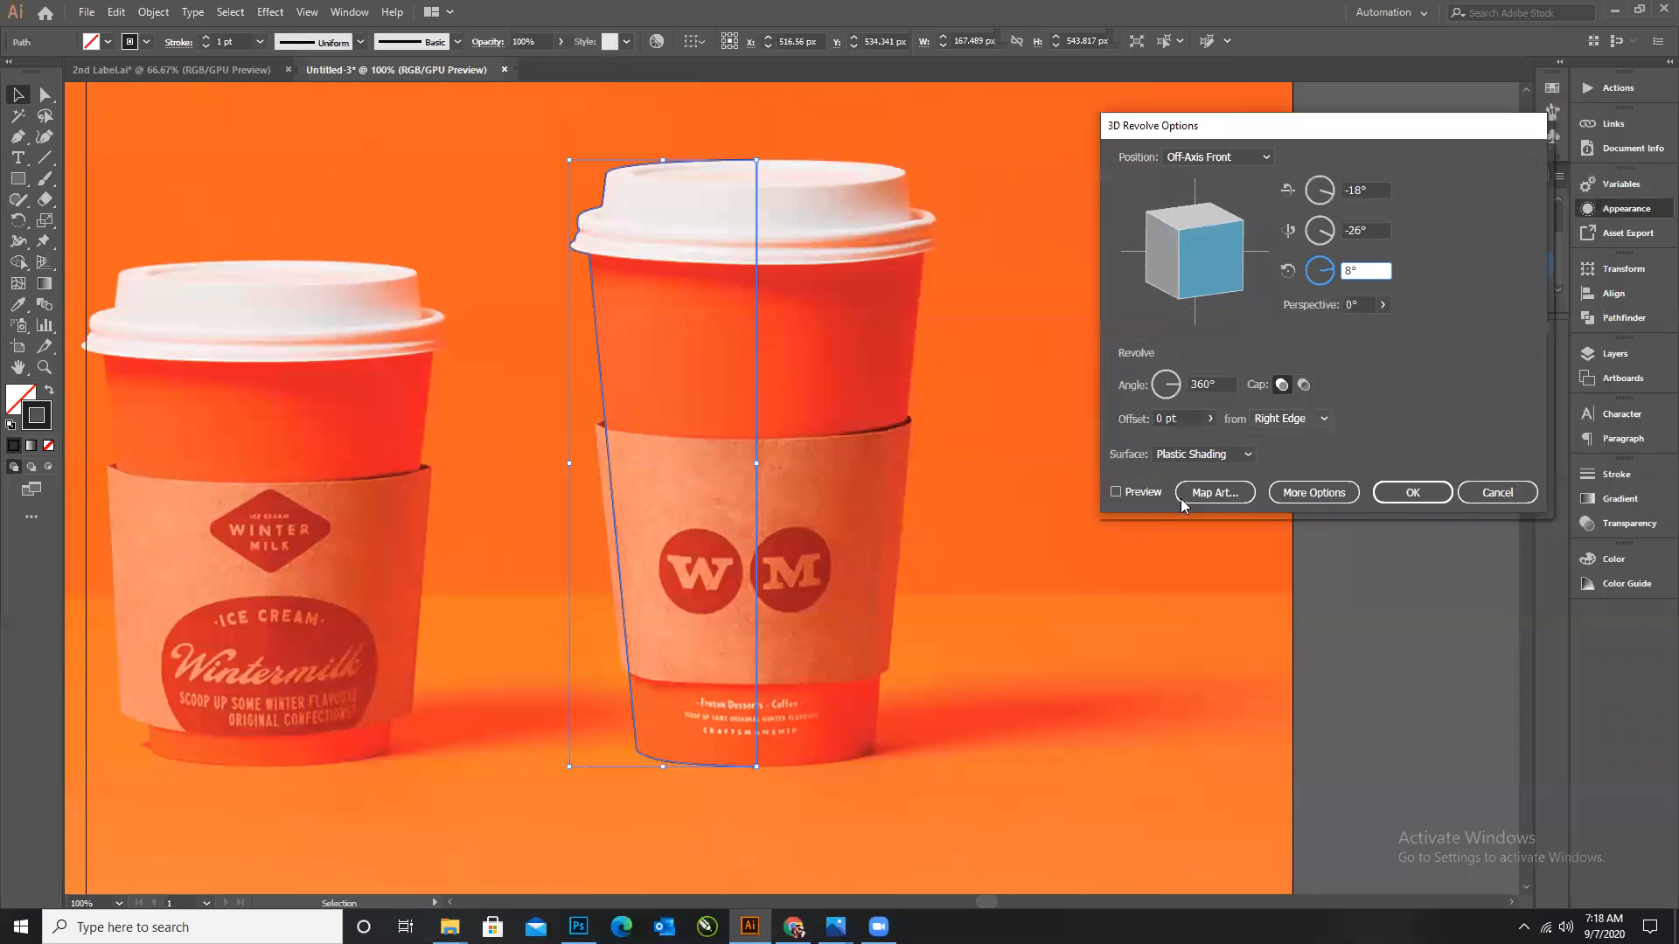
left_click(1117, 493)
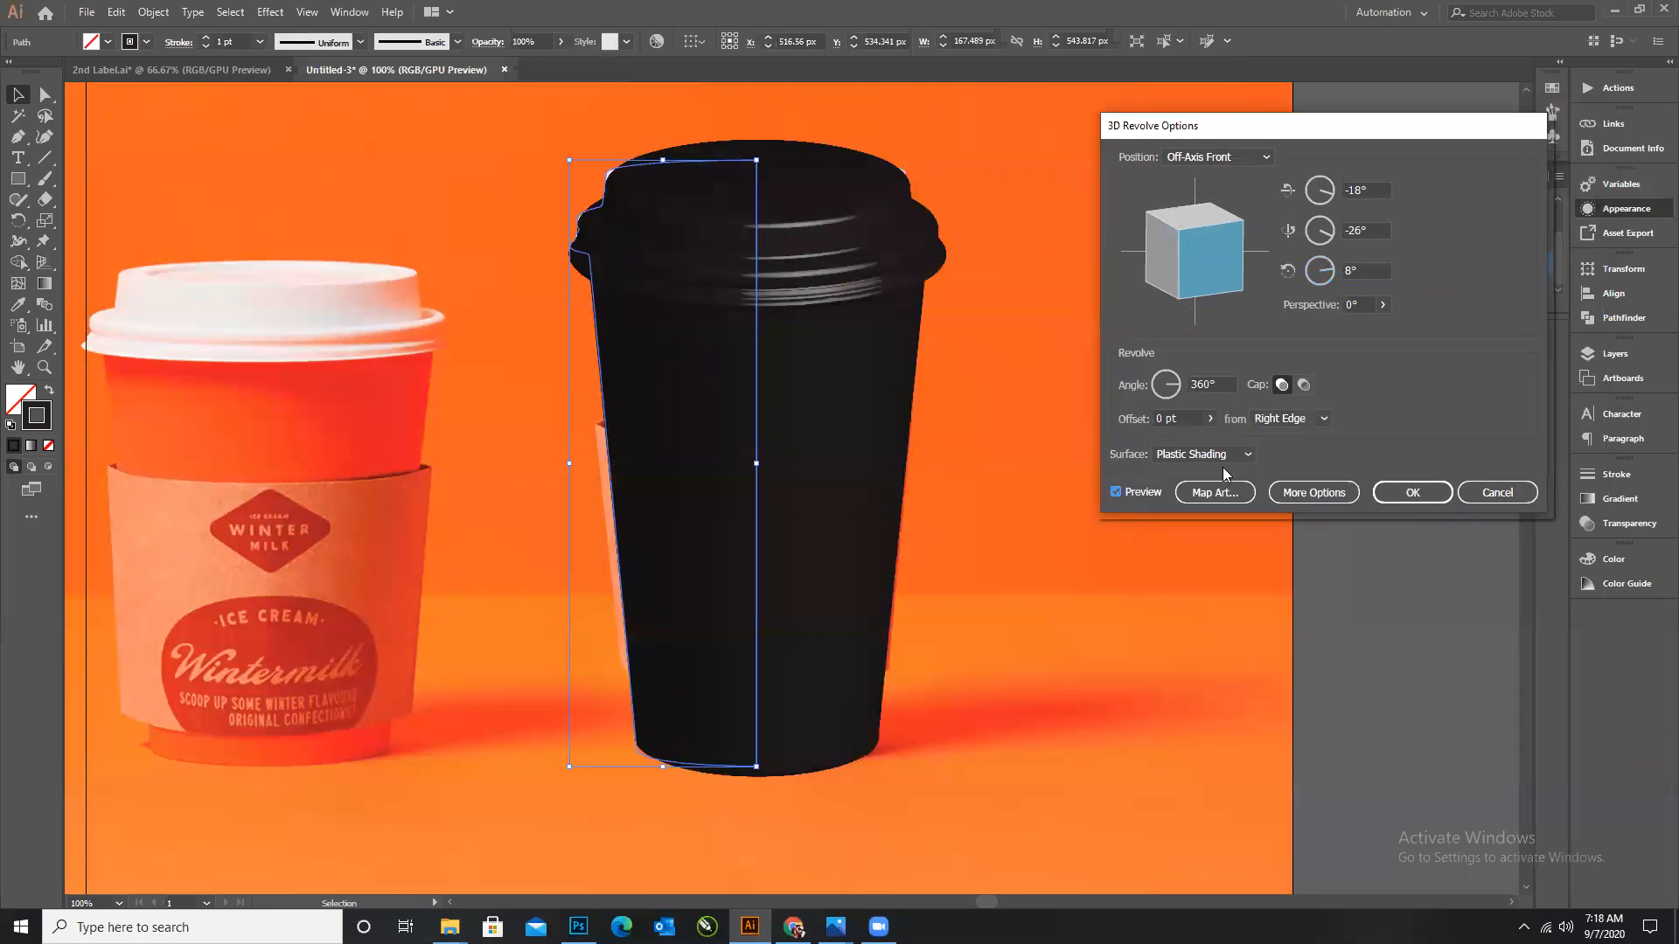
left_click(1290, 494)
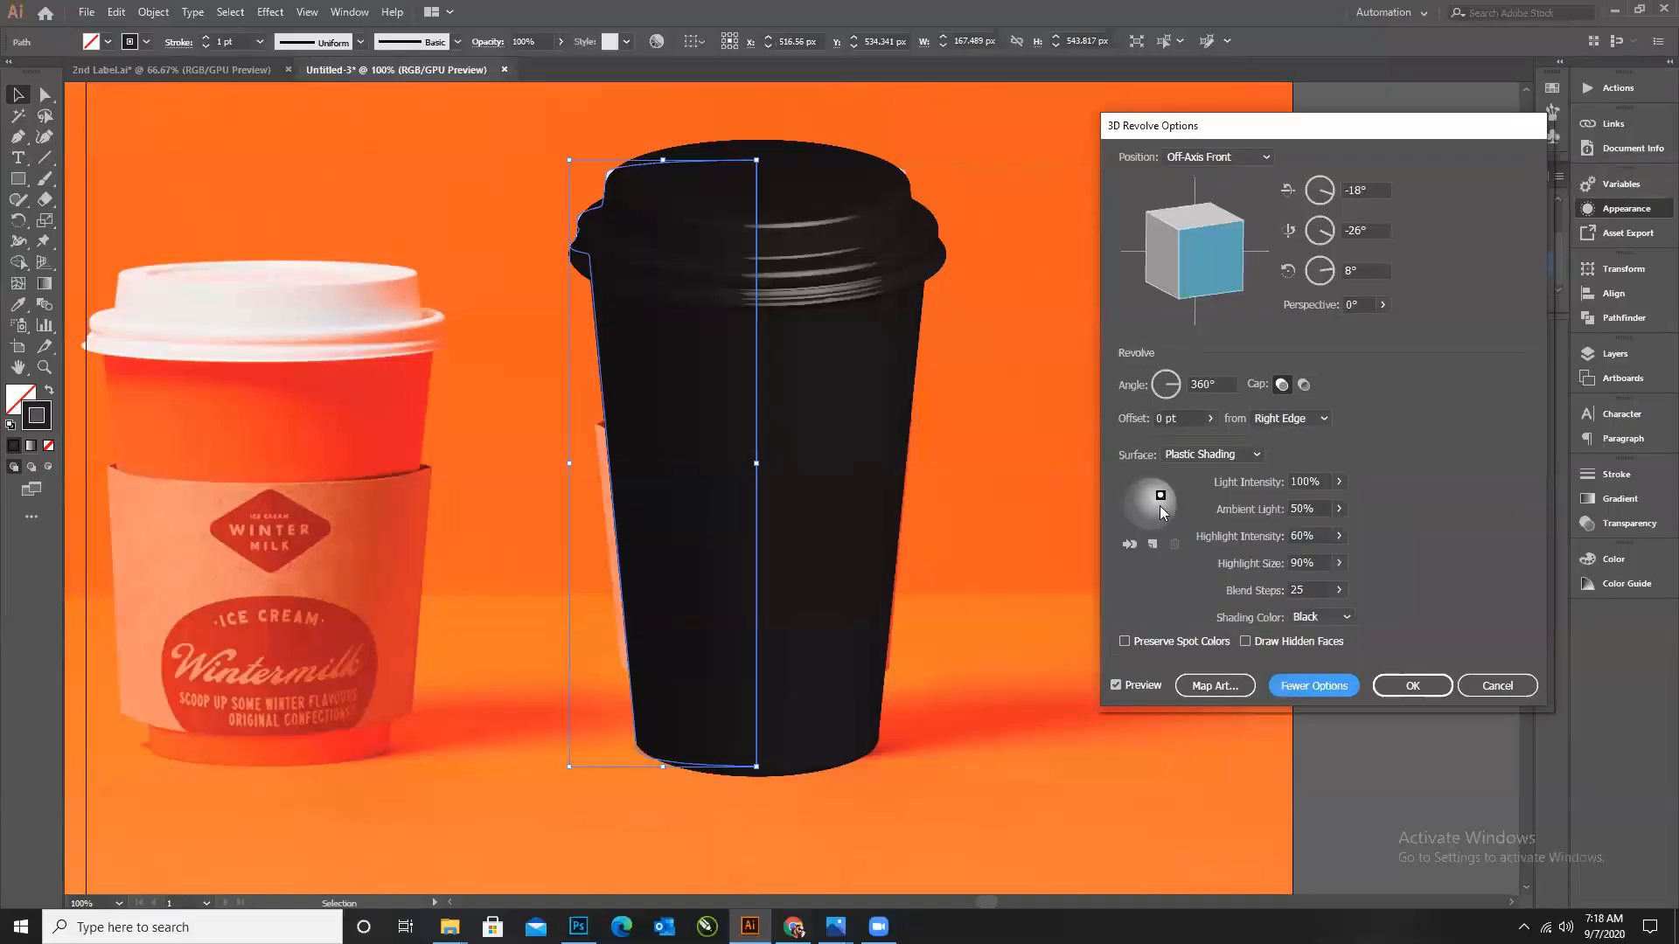
left_click_drag(1160, 496, 1171, 501)
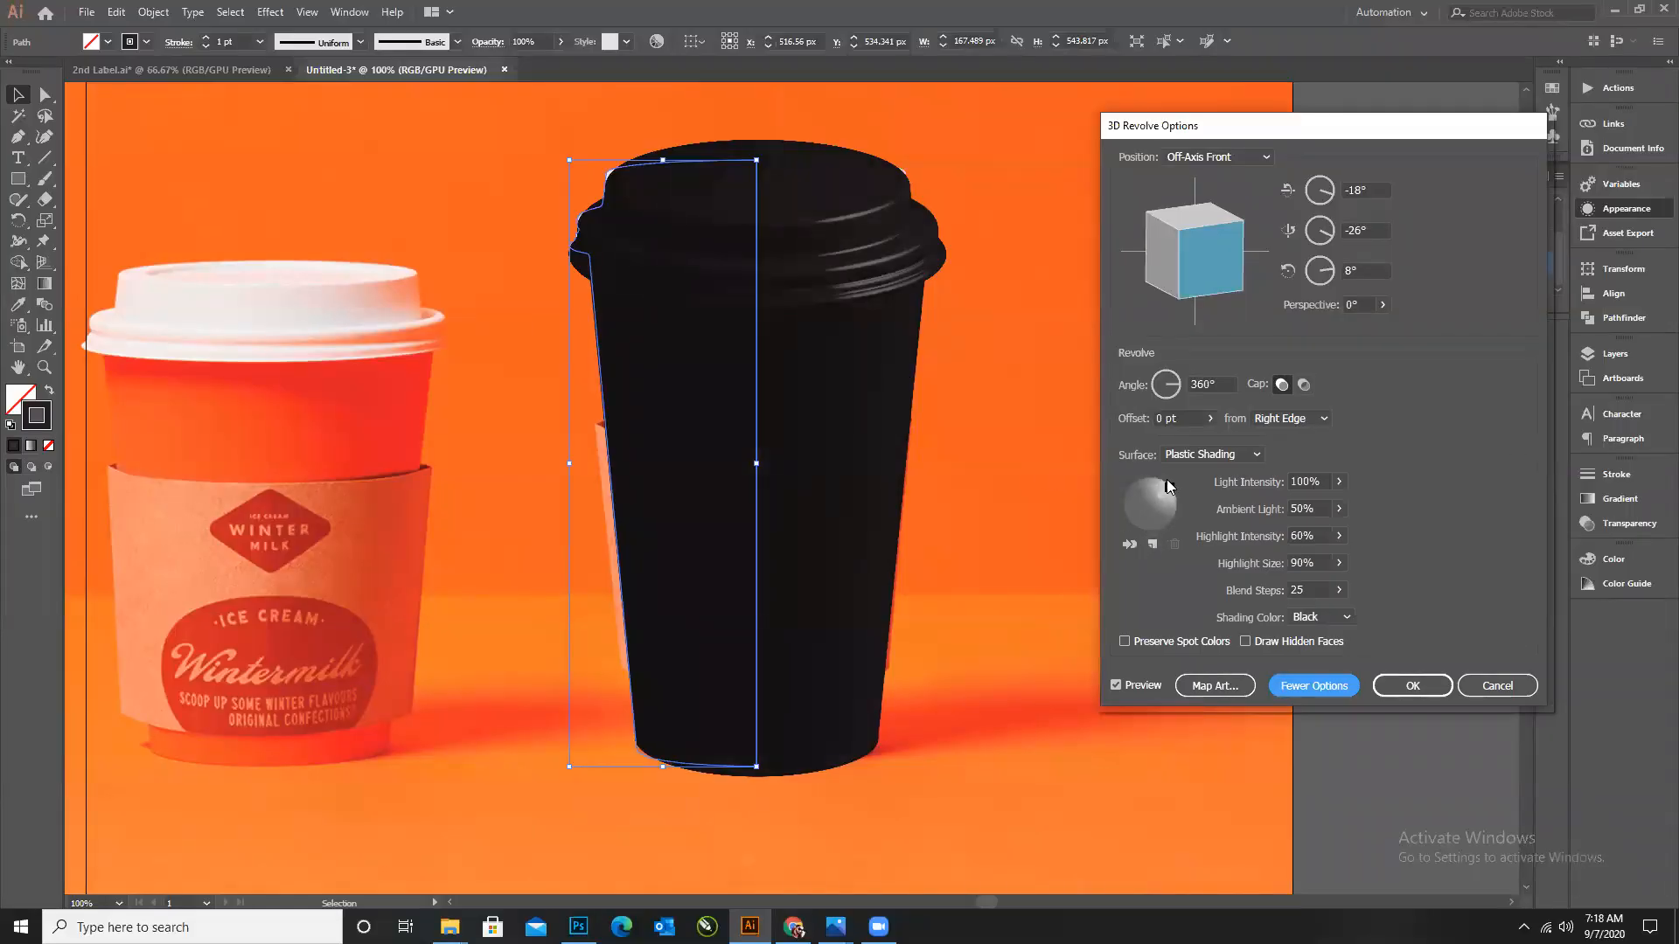
Add a second light and place it at the upper-left edge of the shading sphere.
left_click(1152, 544)
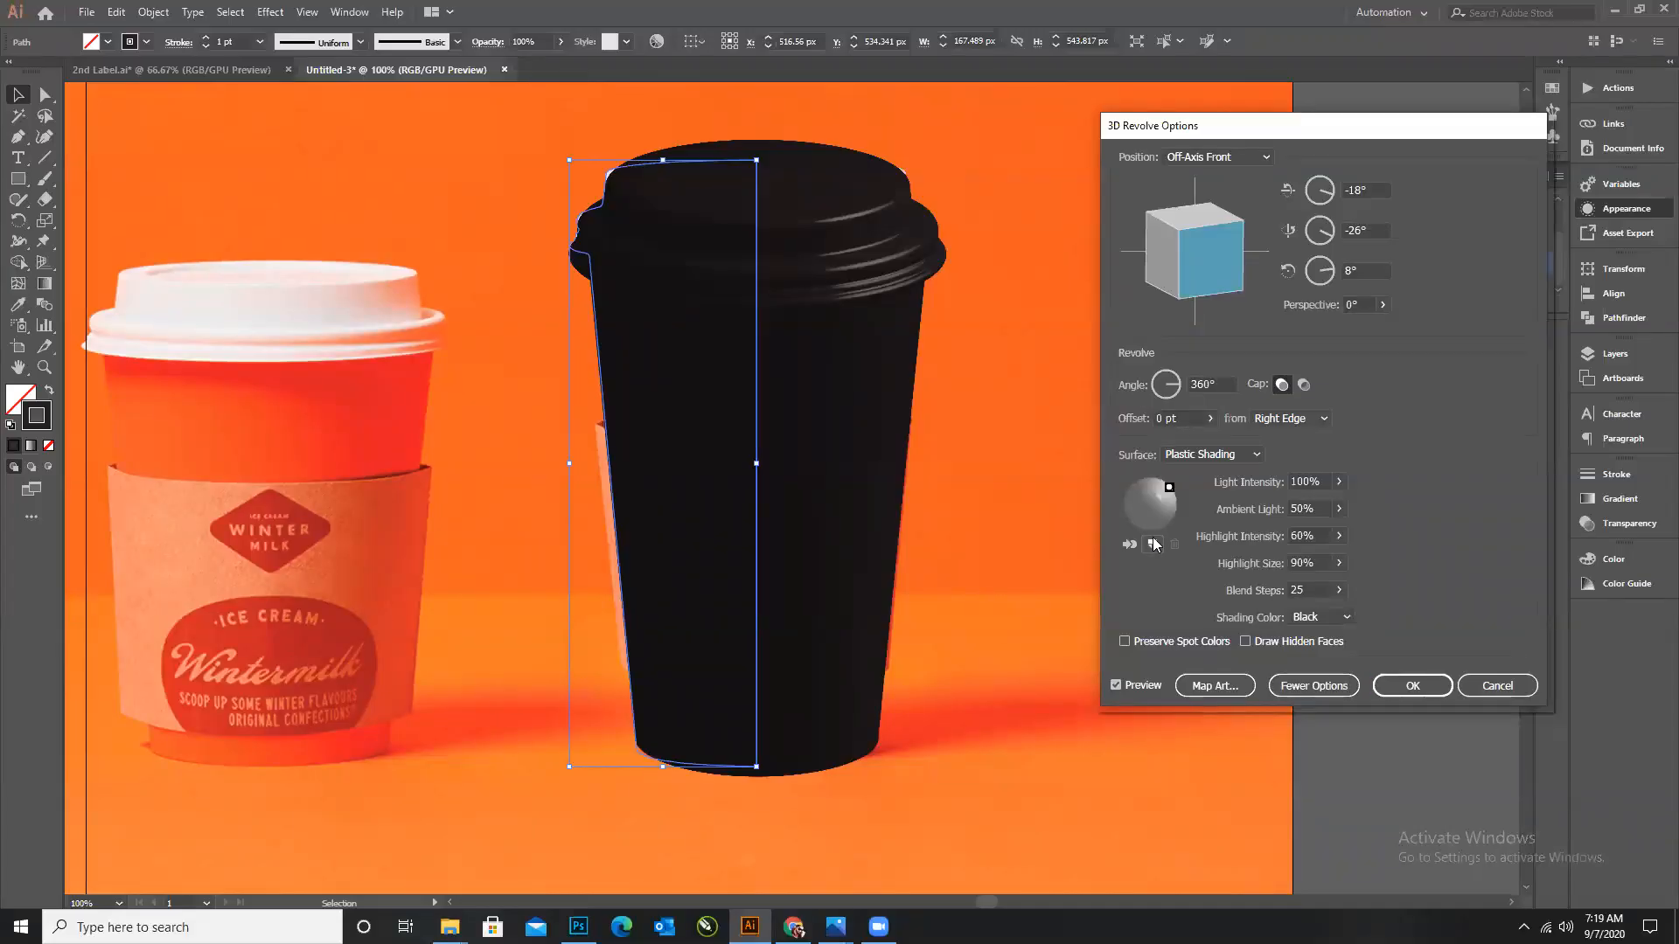
left_click_drag(1151, 505, 1115, 516)
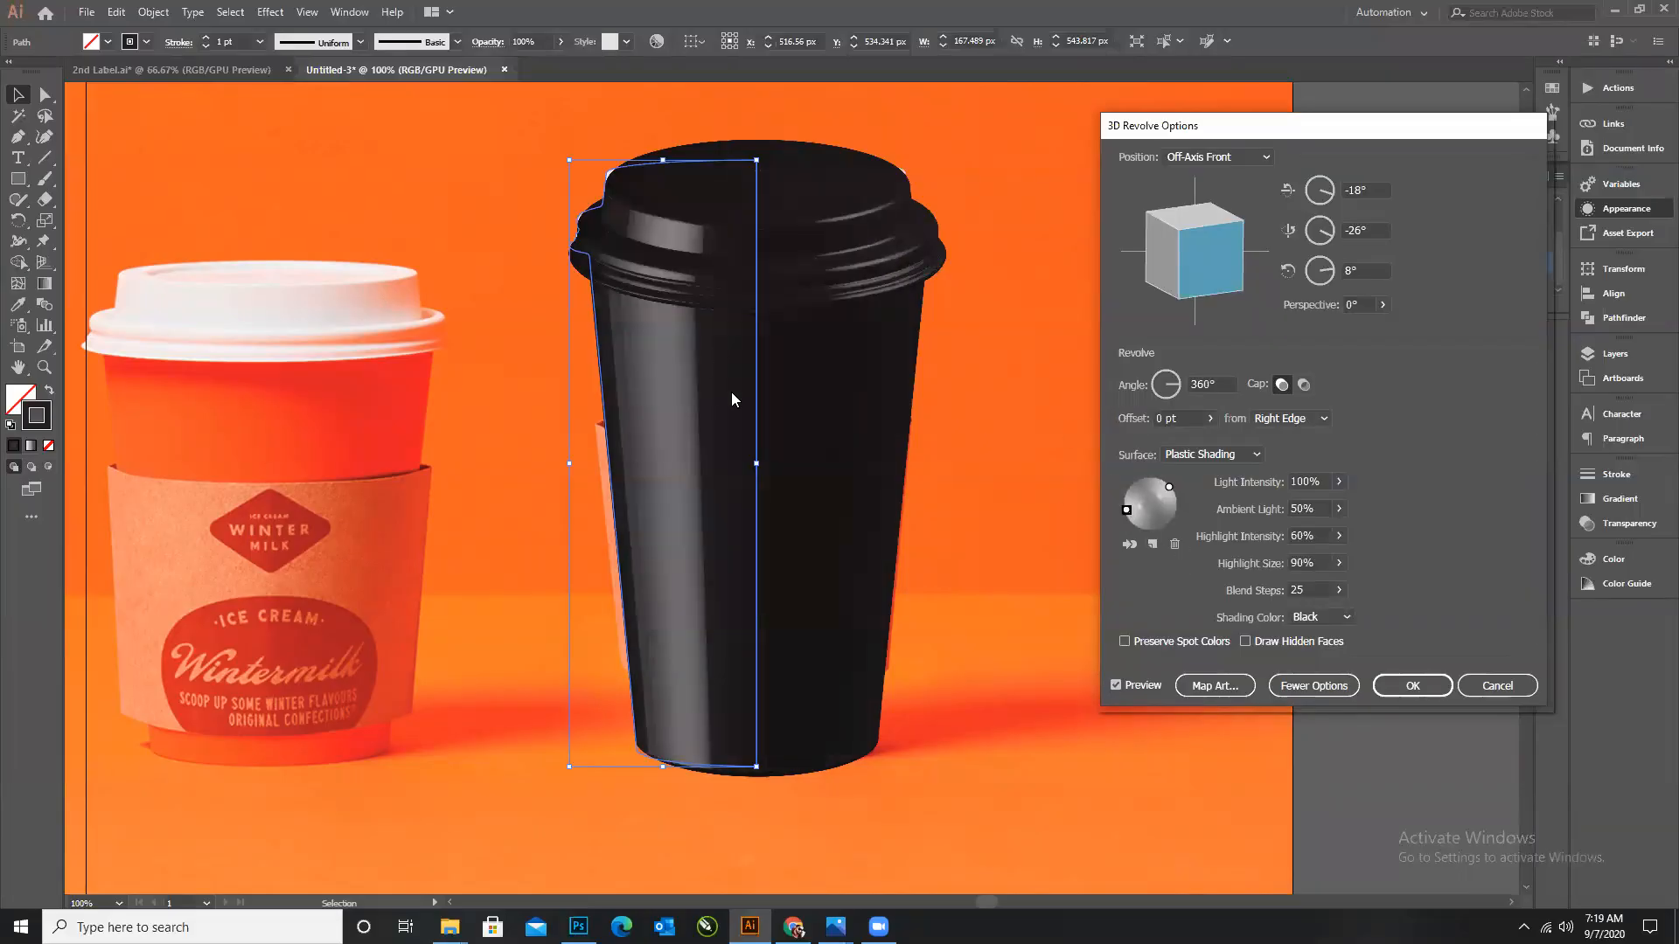
left_click_drag(1127, 512, 1126, 501)
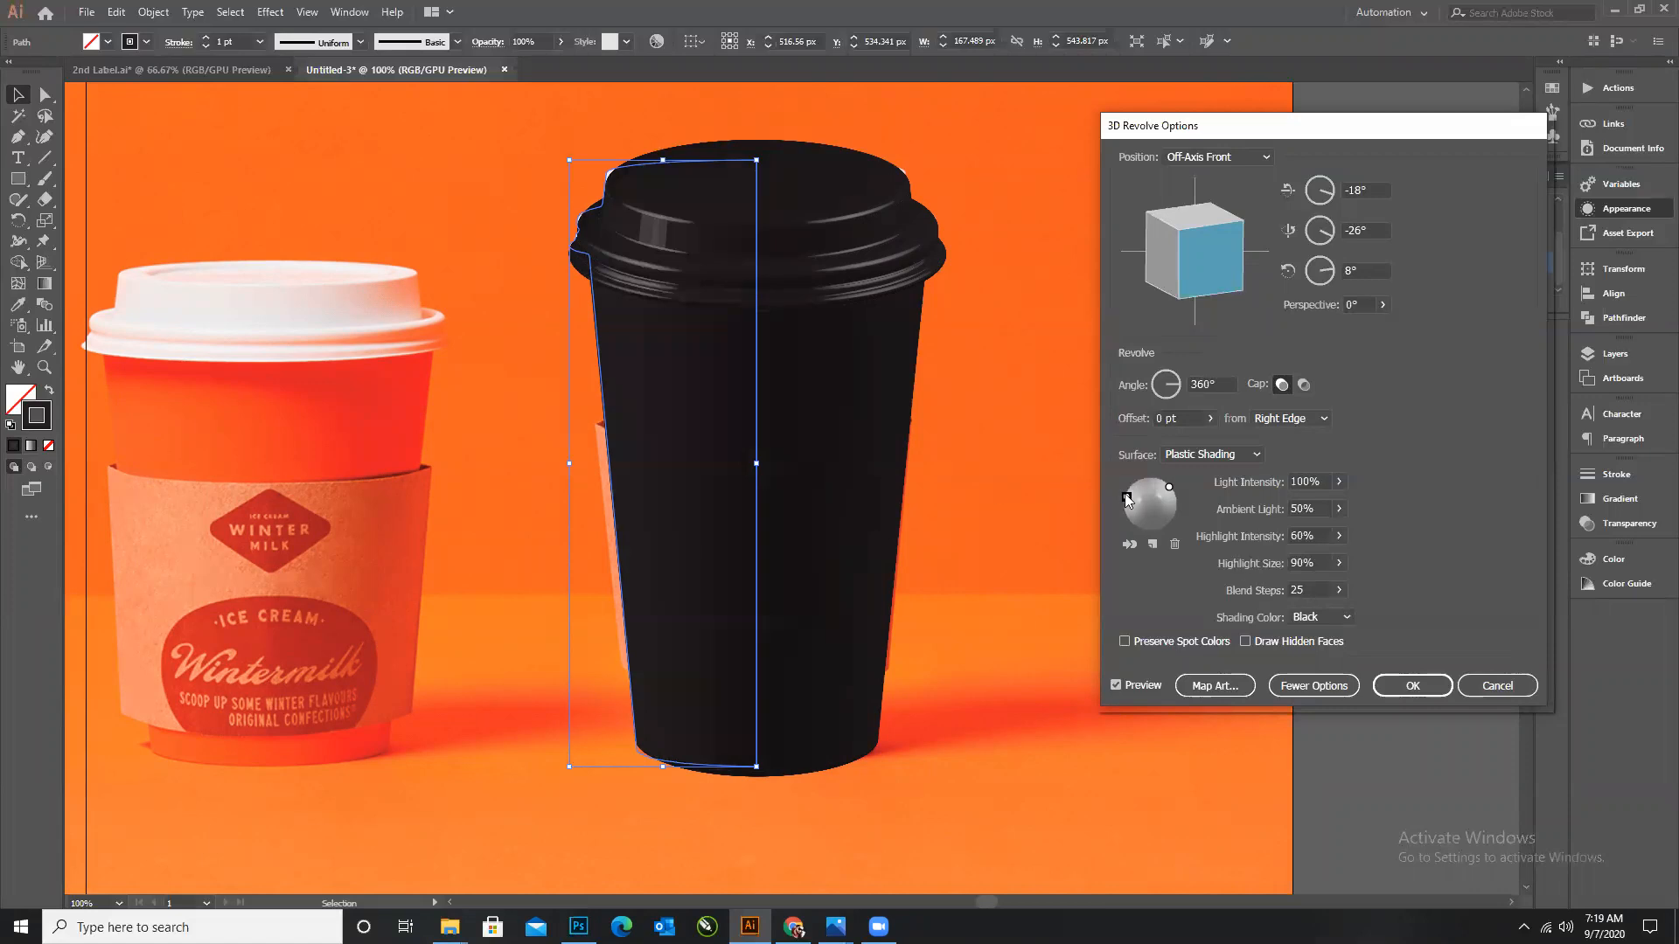
left_click_drag(1124, 505, 1122, 493)
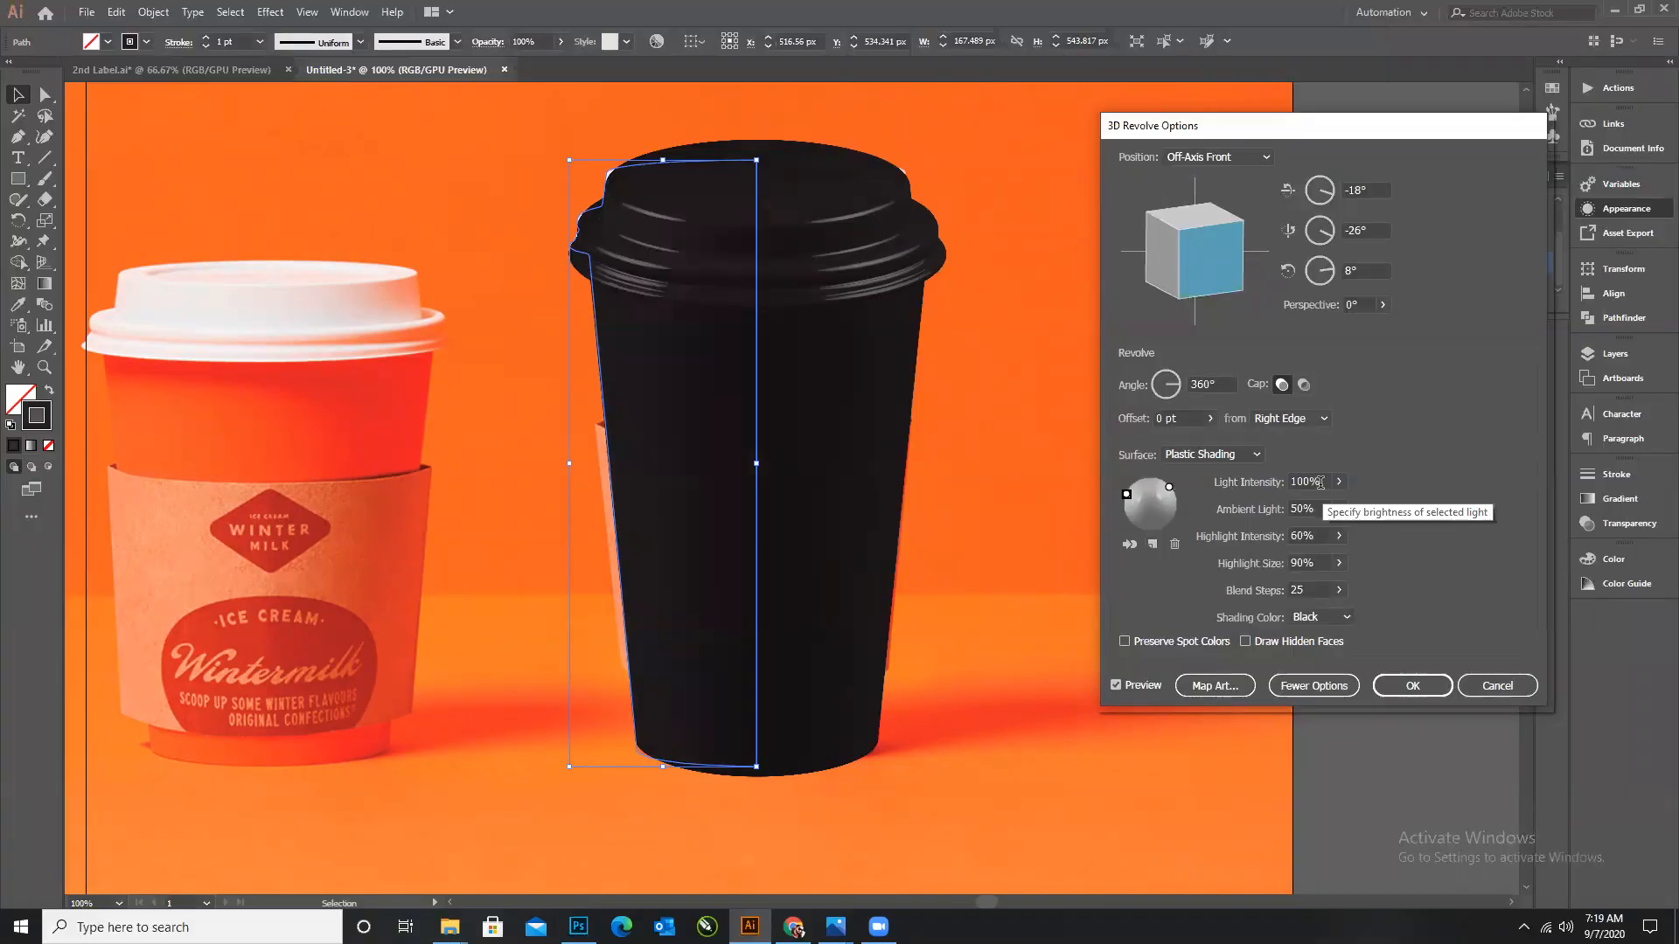
Set the revolve effect's ambient light to 57%.
left_click(1317, 508)
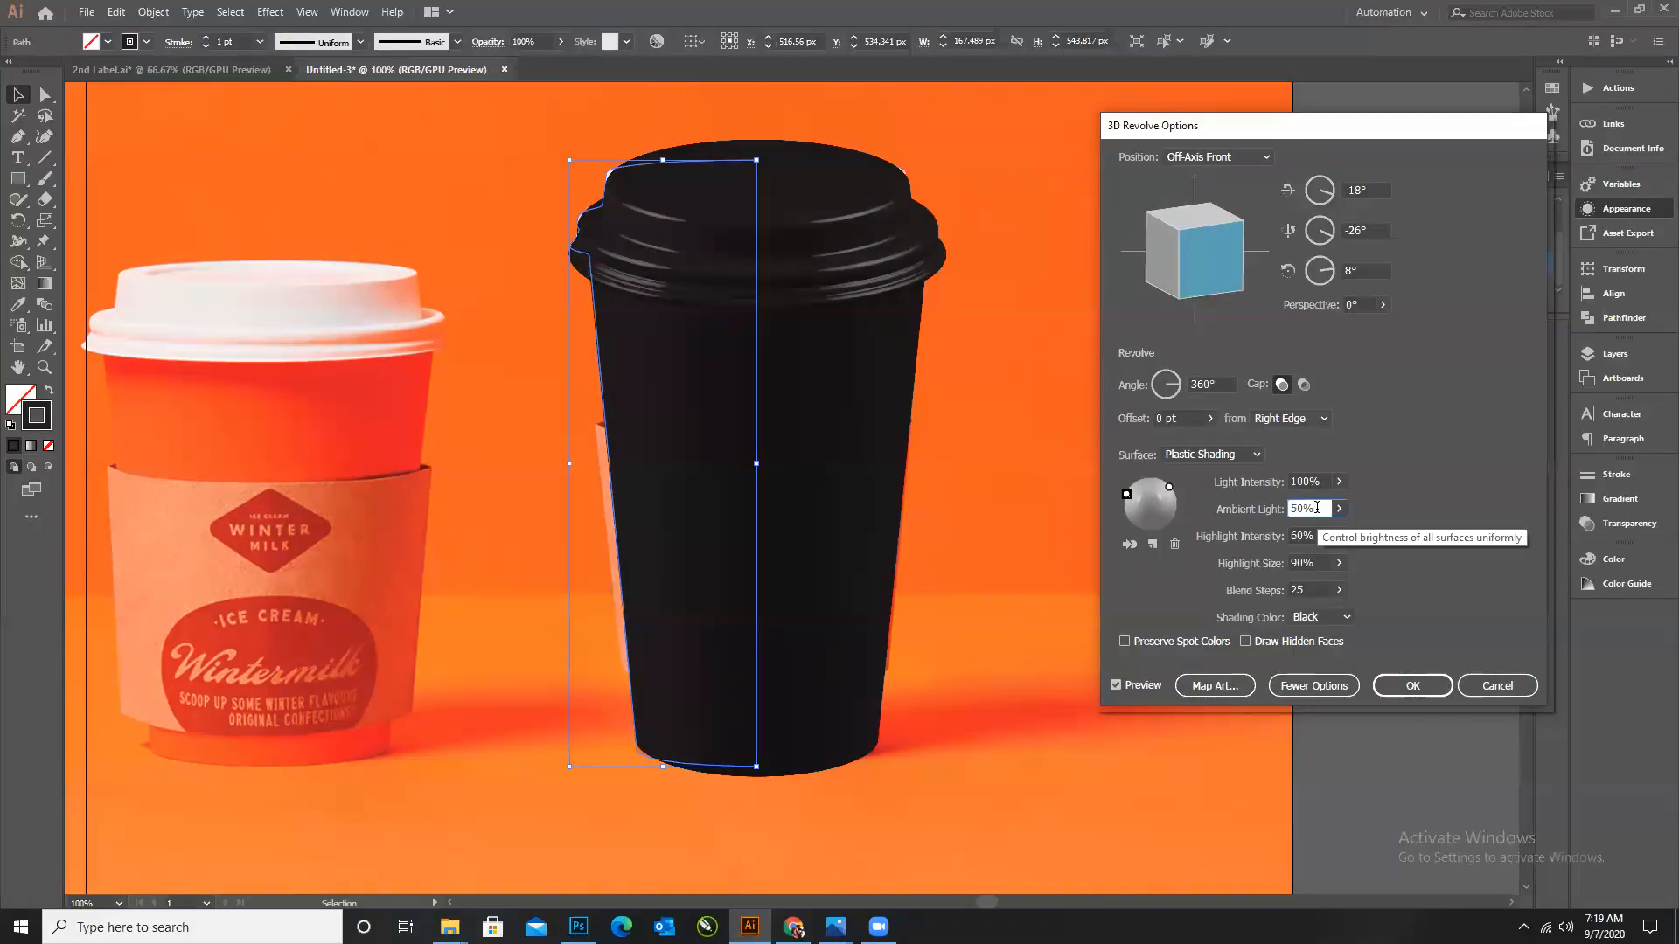
double_click(1316, 507)
key("Down")
key("Down")
key("Down")
key("Down")
key("Down")
key("Down")
key("Down")
key("Down")
key("Down")
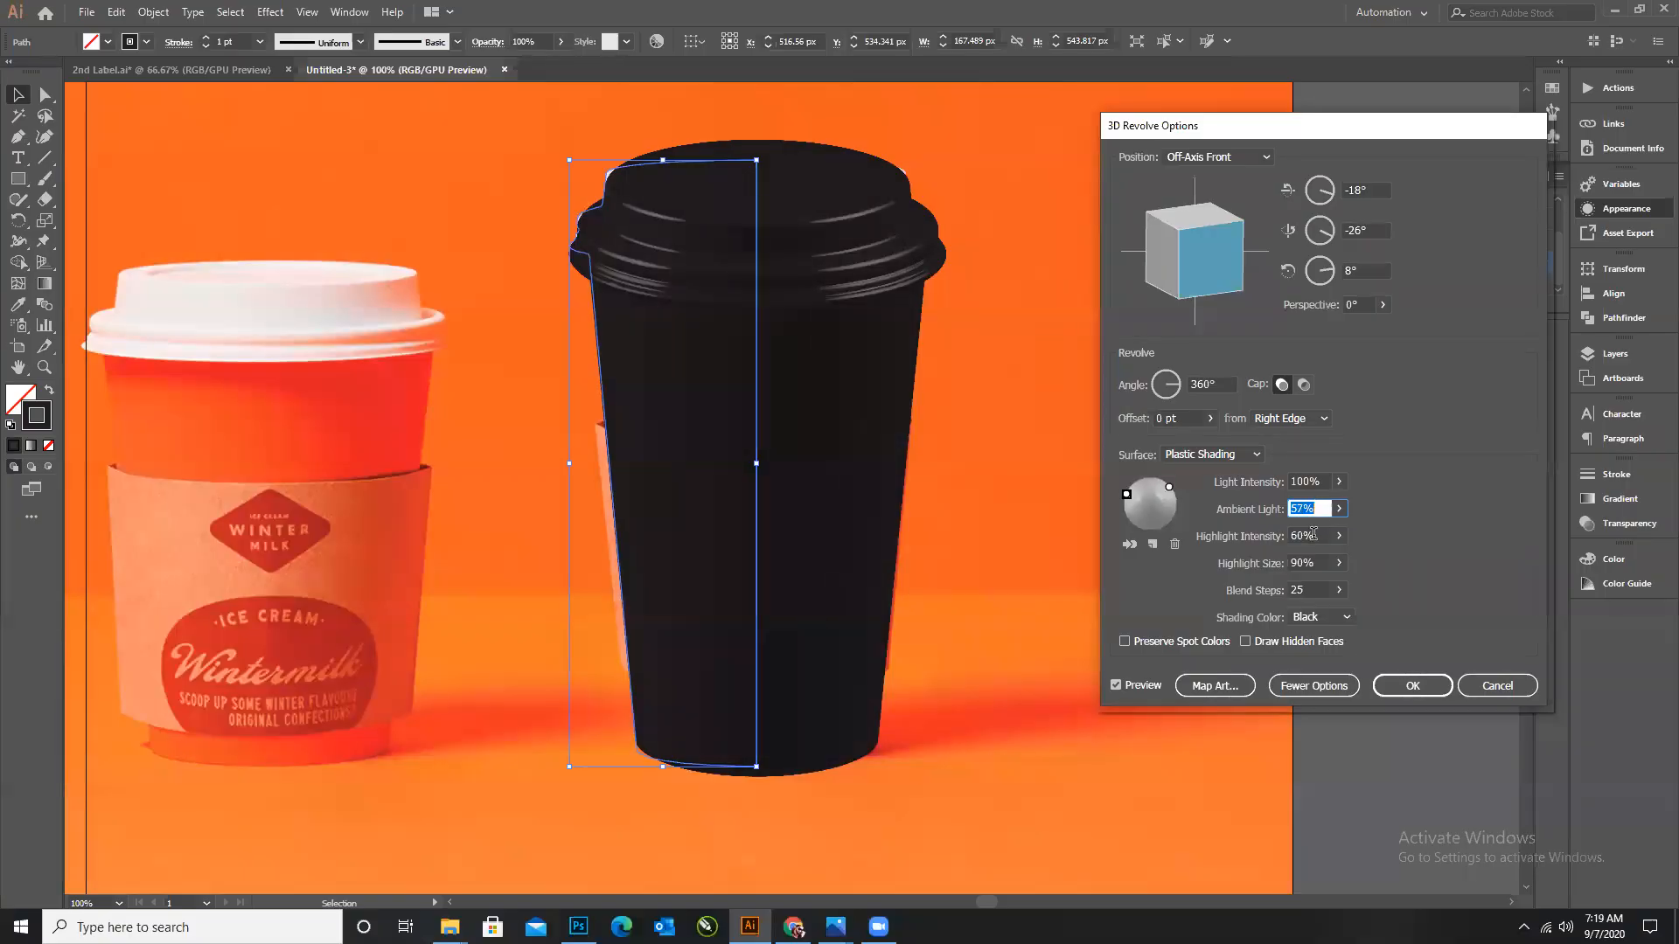
Set the highlight intensity of the cup's revolve shading to 65%.
left_click(1313, 534)
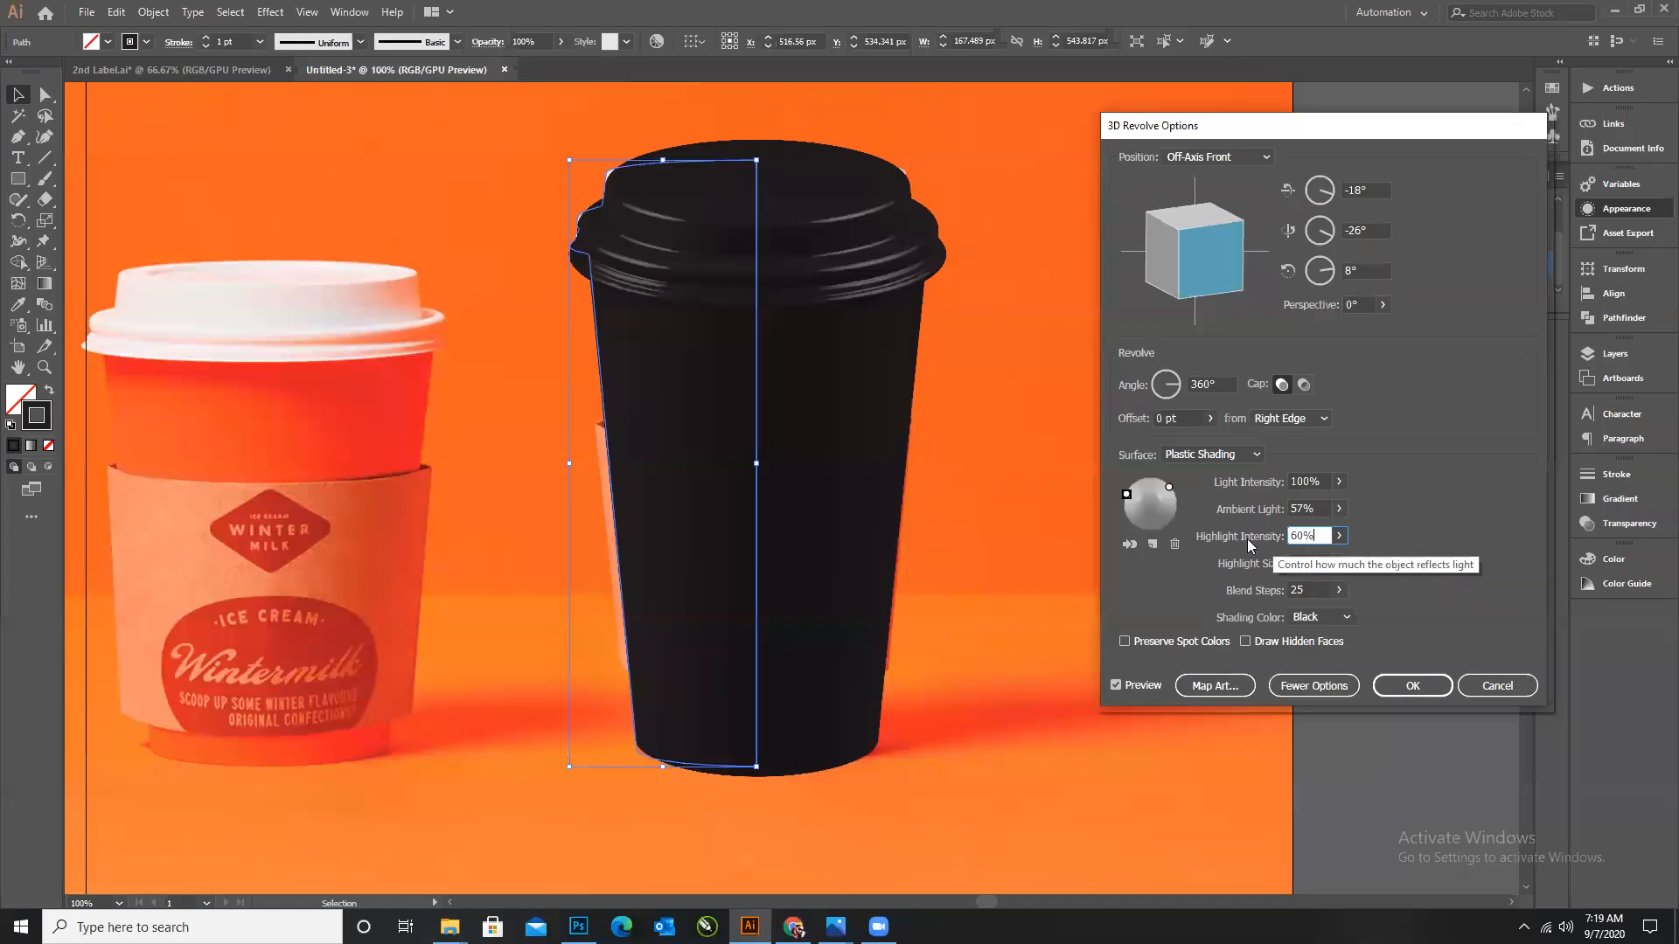
key("Down")
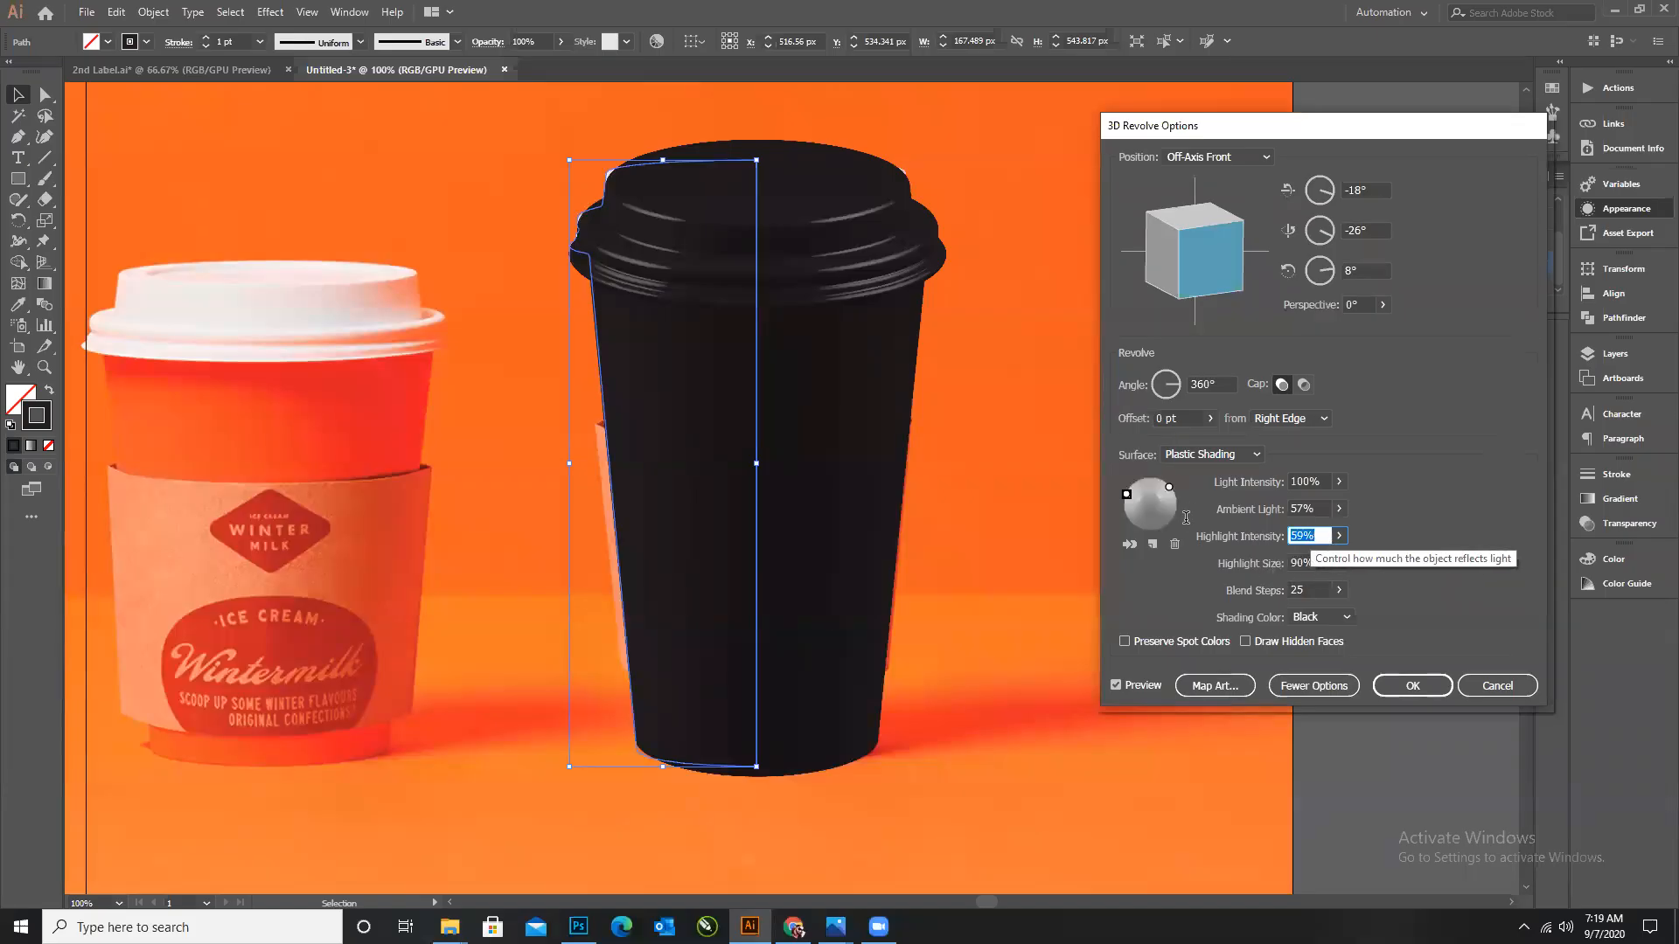
key("Down")
key("Down")
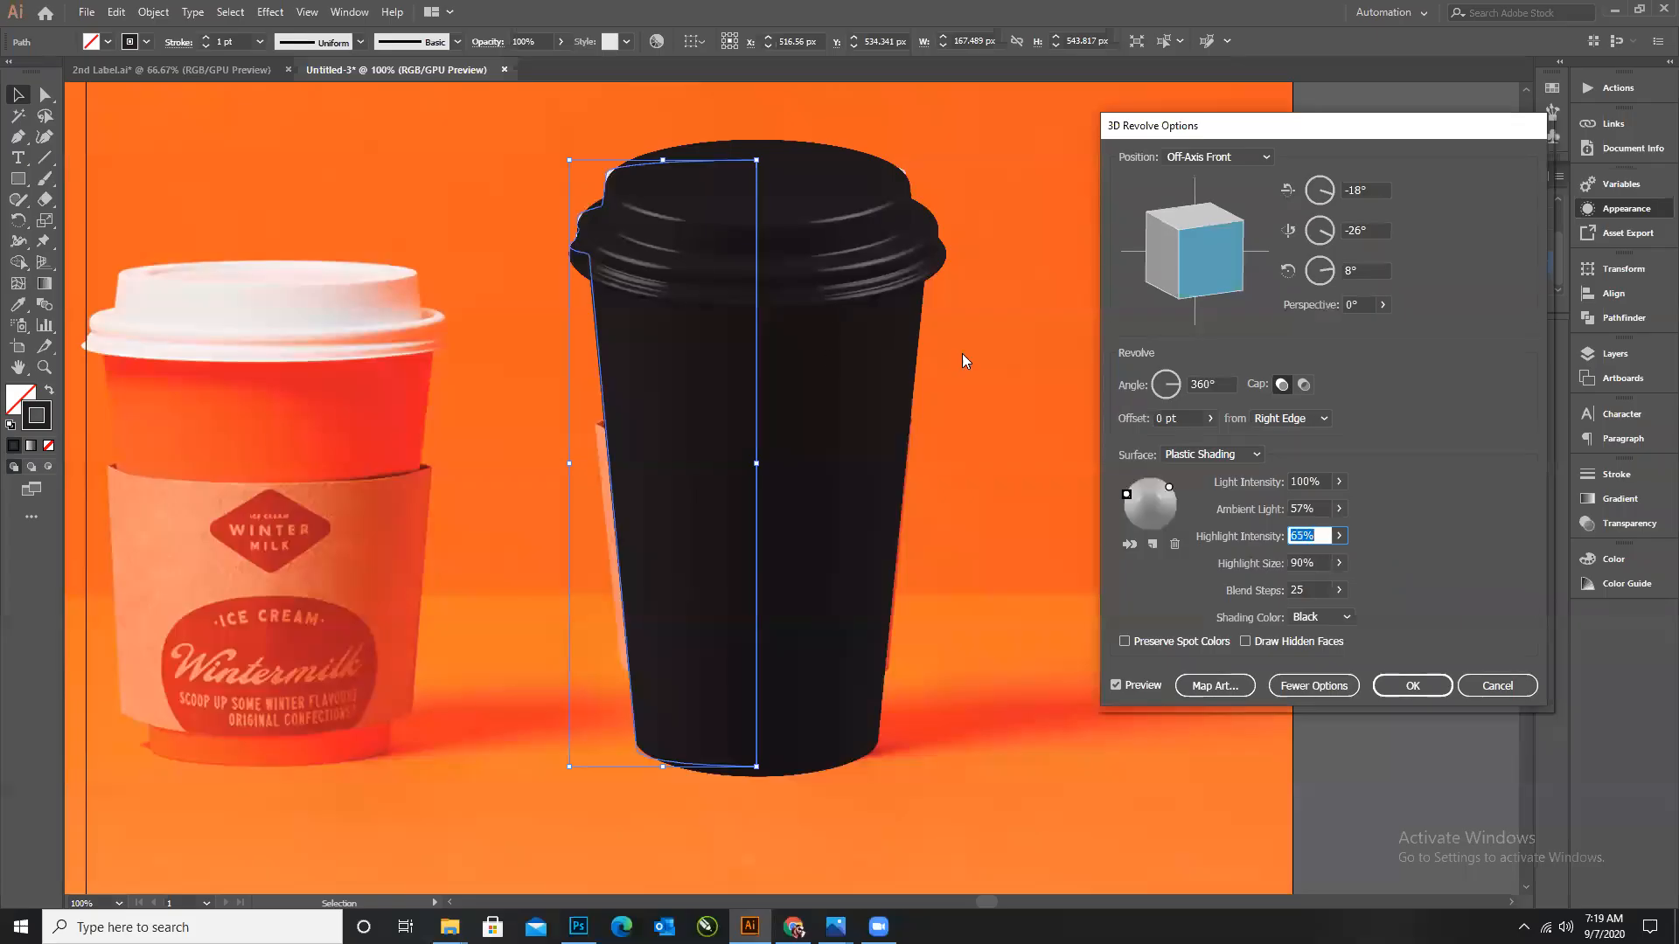
type("65")
Set the ambient light of the cup's revolve shading to 28%.
left_click(1312, 508)
key("Up")
key("Down")
key("Down")
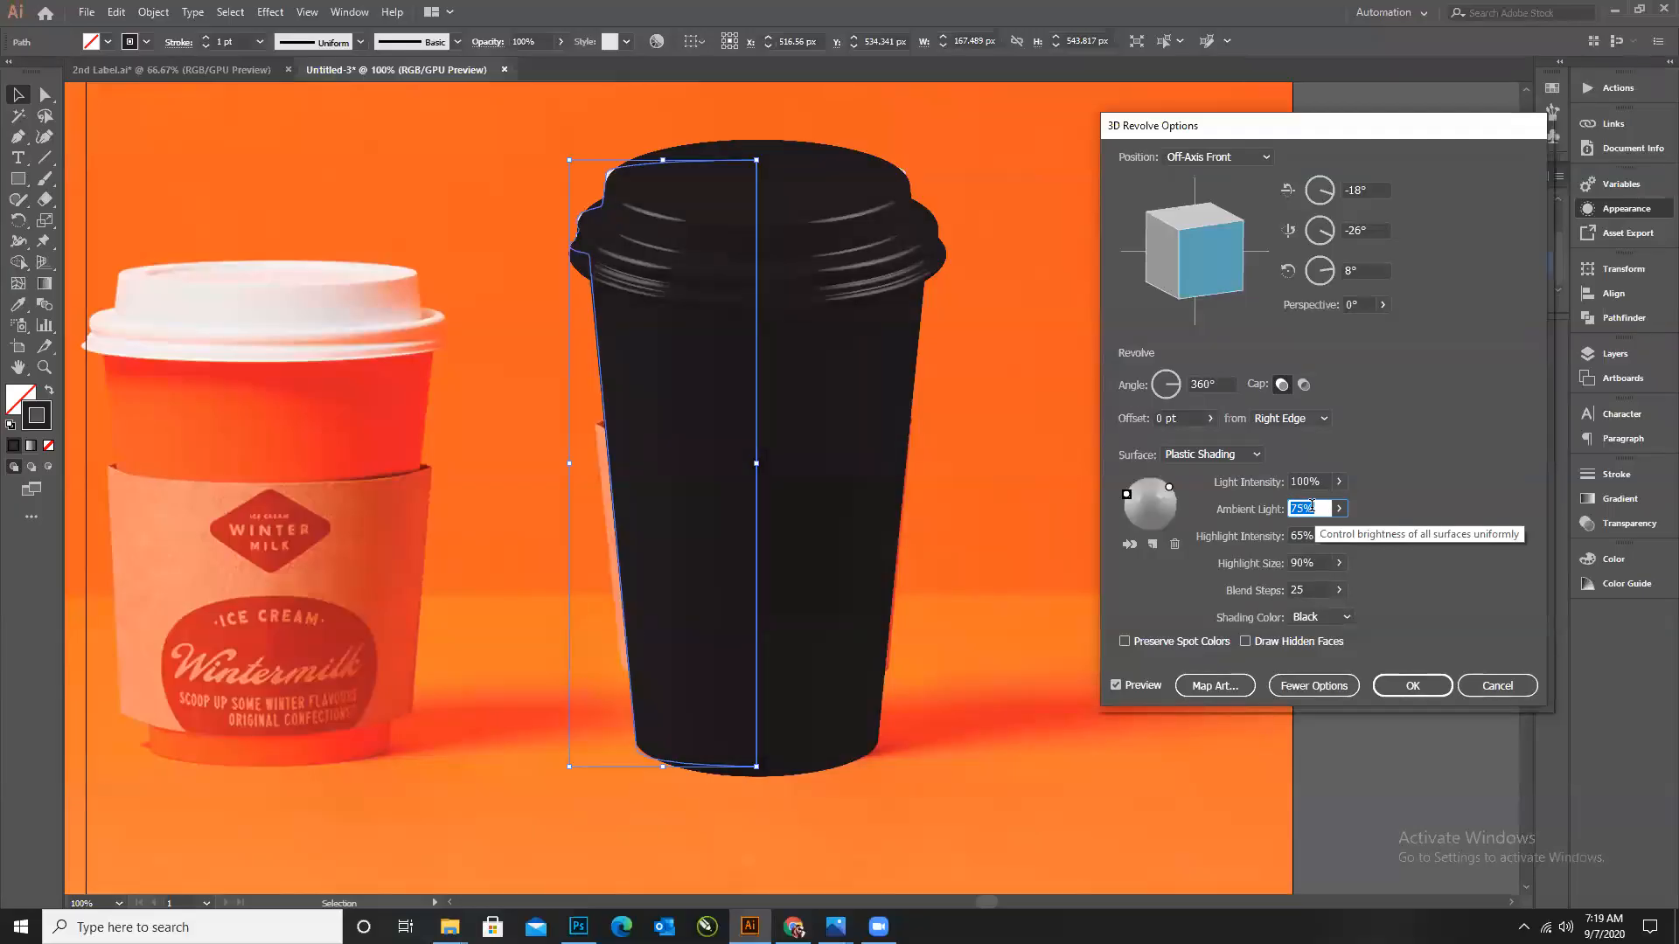
key("Down")
key("Down")
key("Down")
key("Down")
key("Down")
key("Down")
key("Down")
key("Down")
key("Down")
key("Down")
key("Down")
key("Down")
key("Down")
key("Down")
key("Down")
key("Down")
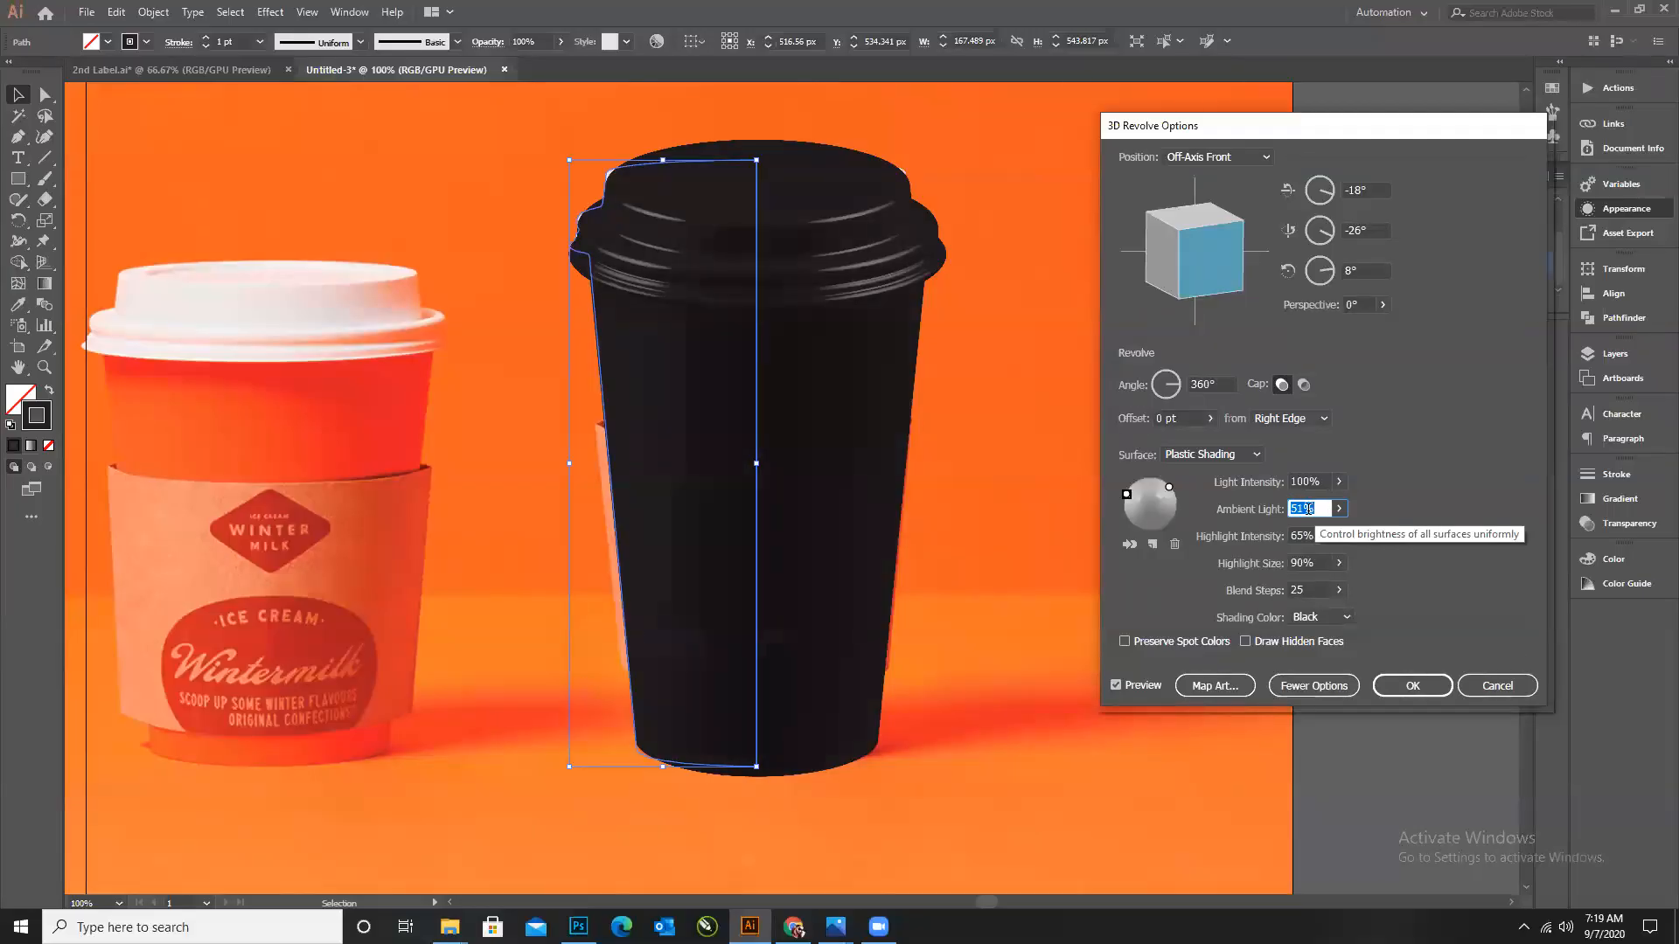
key("Down")
key("Down")
key("Down")
key("Down")
key("Down")
key("Down")
key("Down")
key("Down")
key("Down")
key("Down")
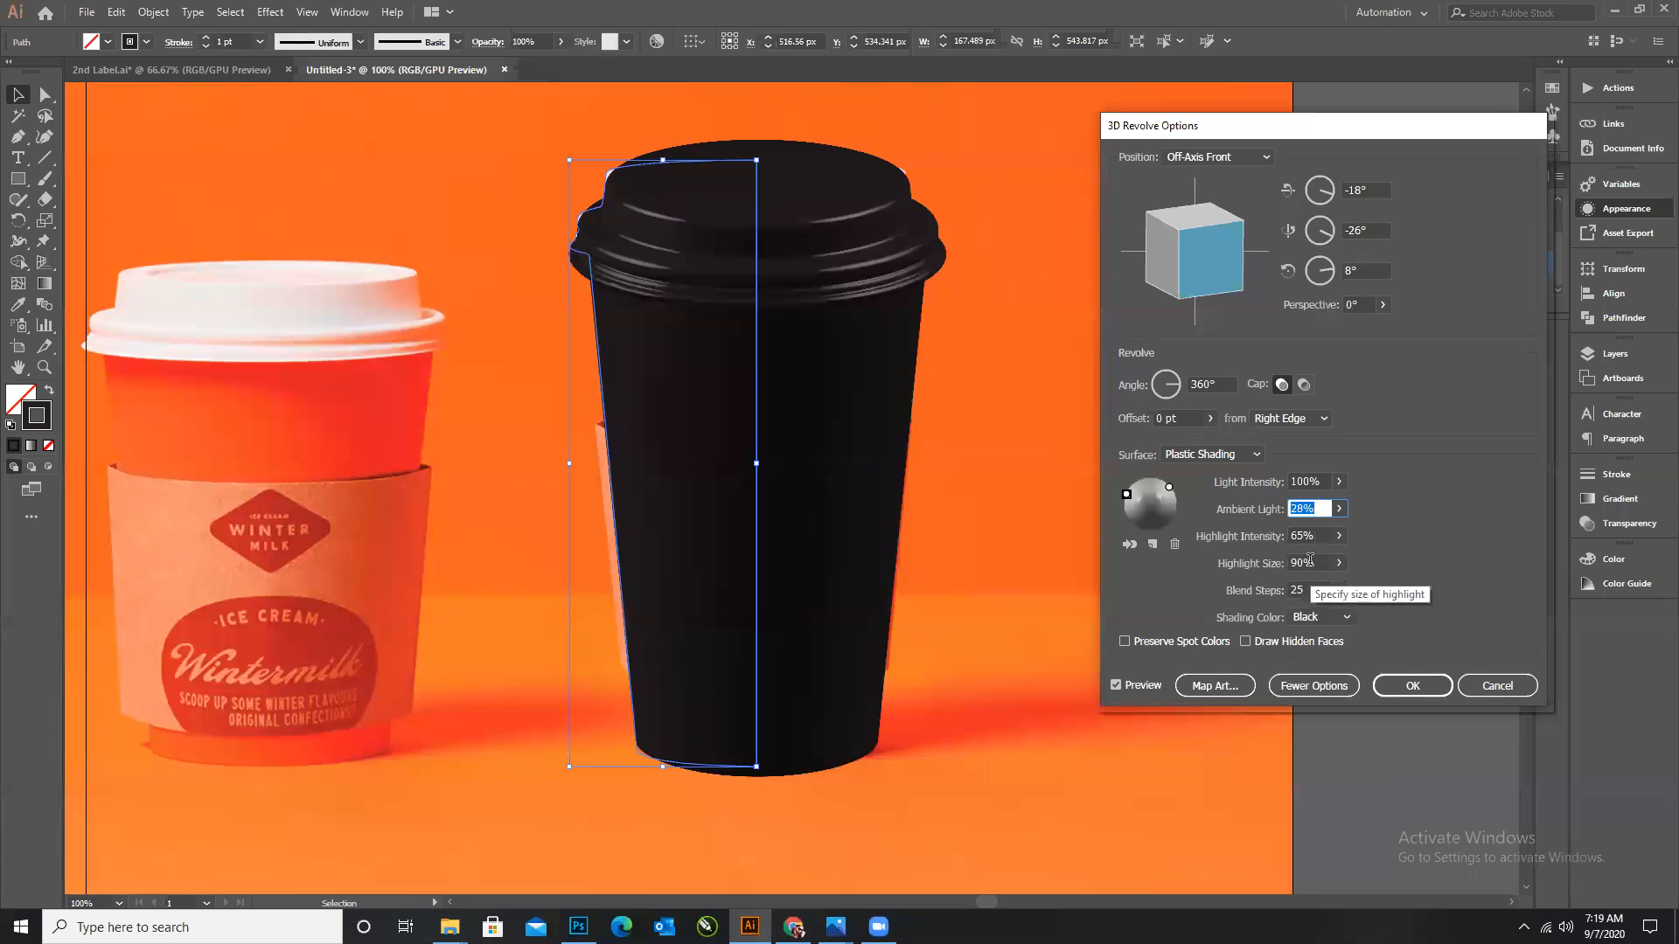
Set the highlight size of the cup's plastic shading to 91%.
left_click(1311, 563)
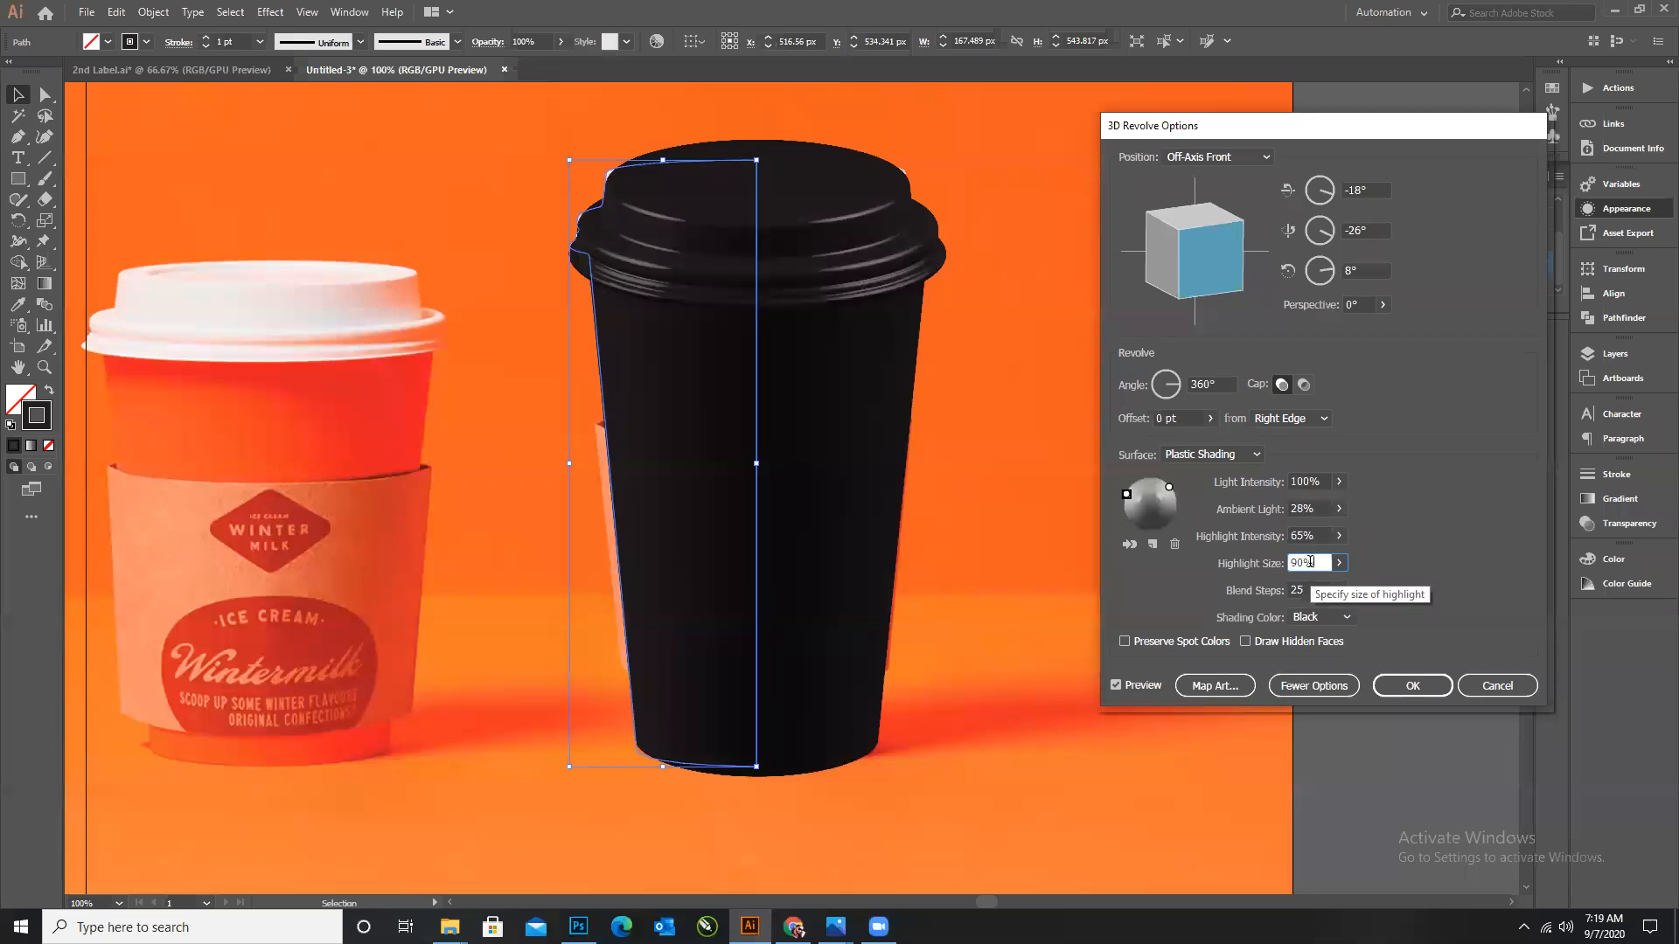
key("shift+Down")
key("Down")
key("Down")
key("Down")
key("Down")
key("Down")
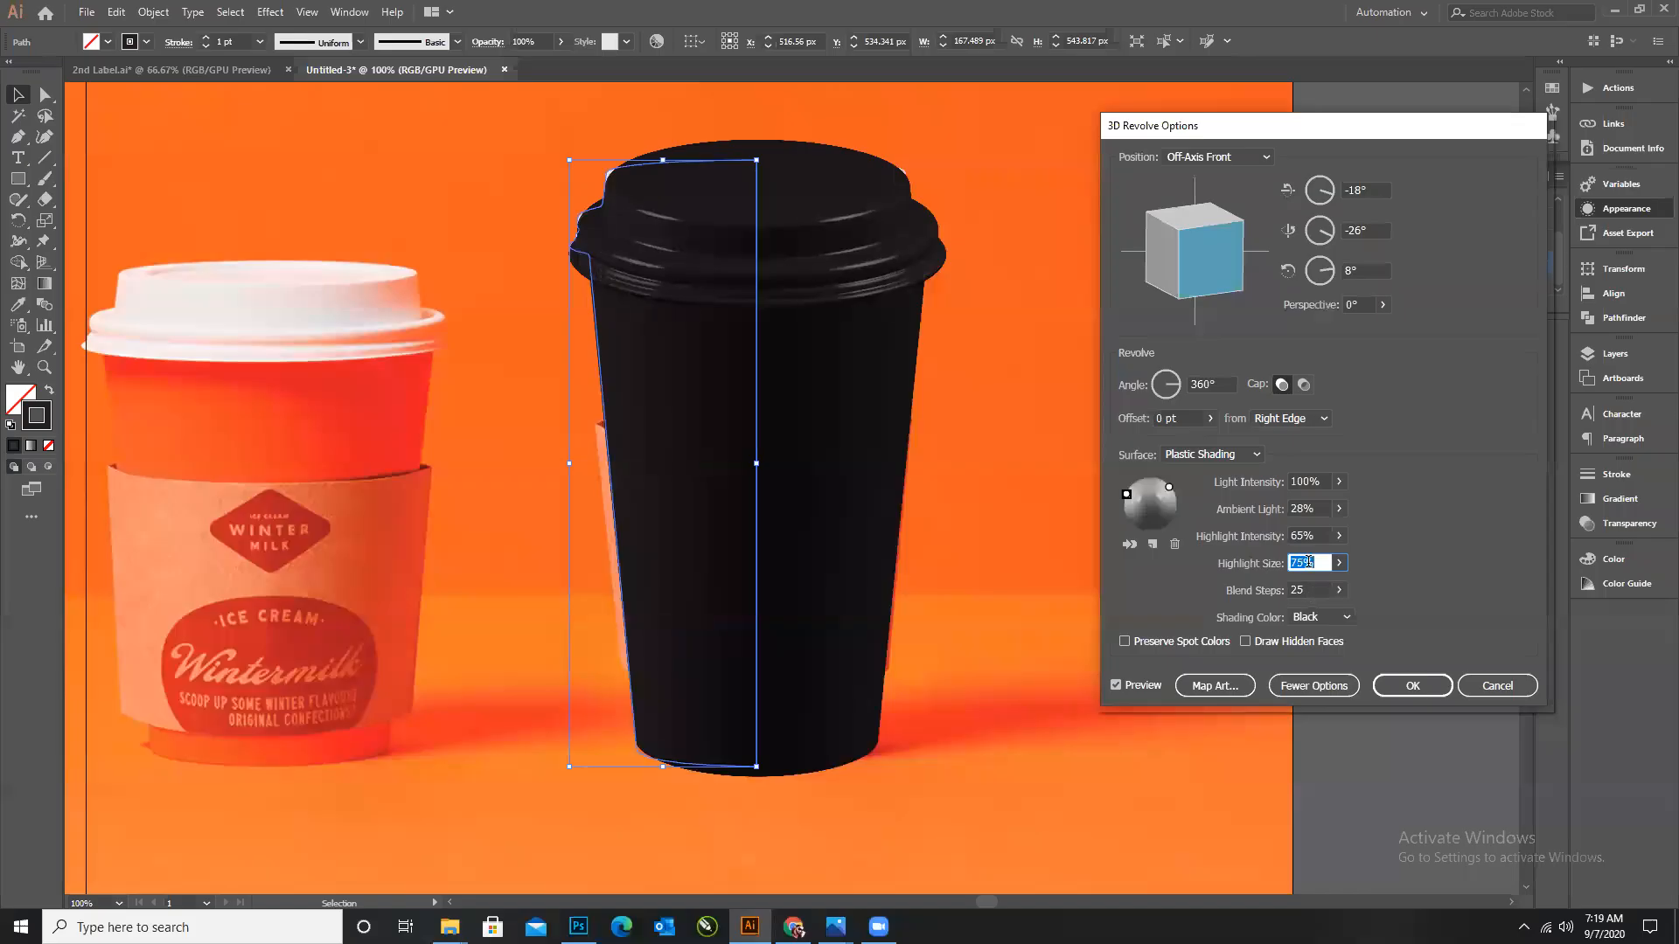
key("shift+Up")
key("Up")
key("Up")
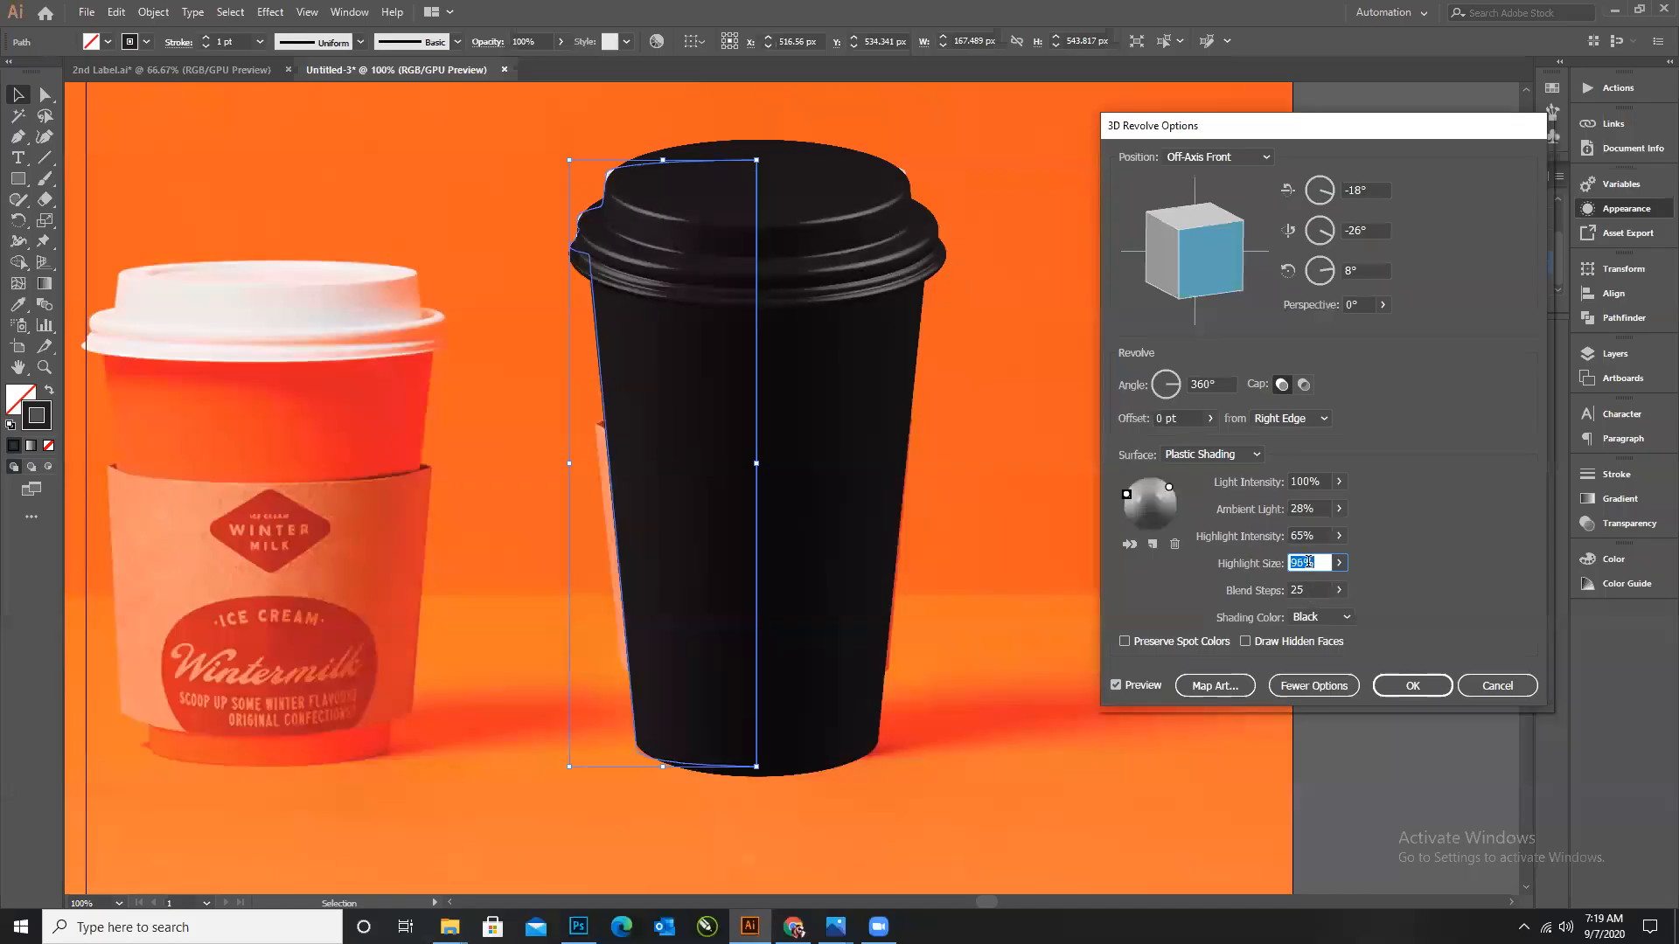
key("Down")
key("Down")
key("Down")
key("Down")
key("Up")
key("Up")
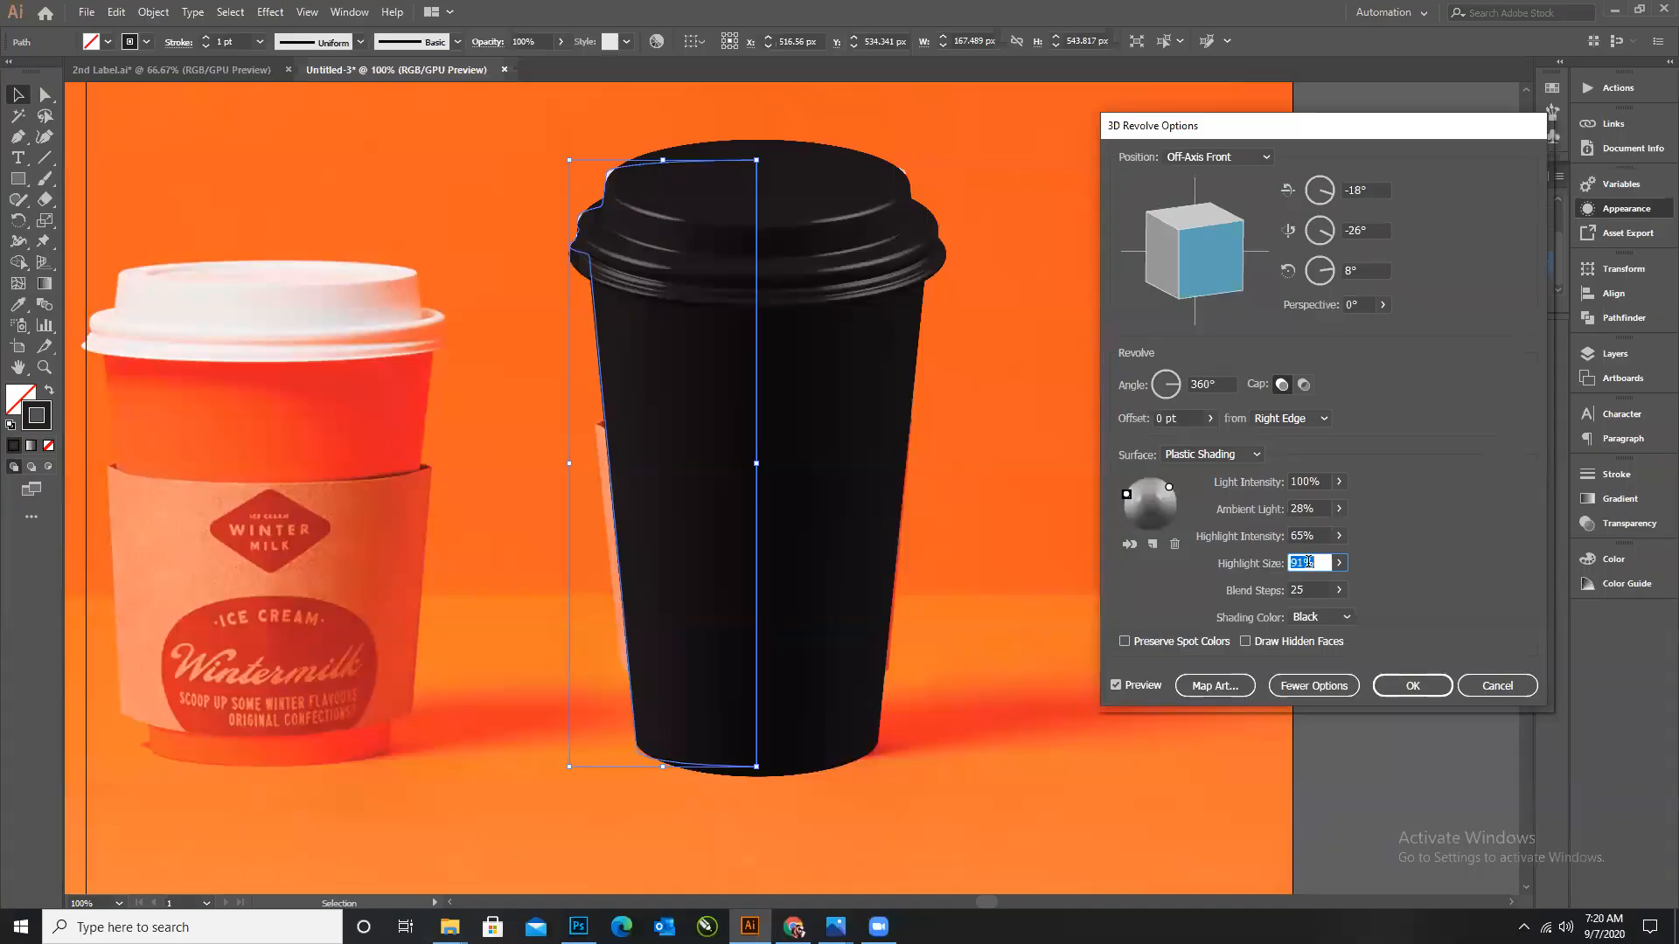
Set the blend steps to 44, apply the revolve effect and deselect the cup.
left_click(1313, 591)
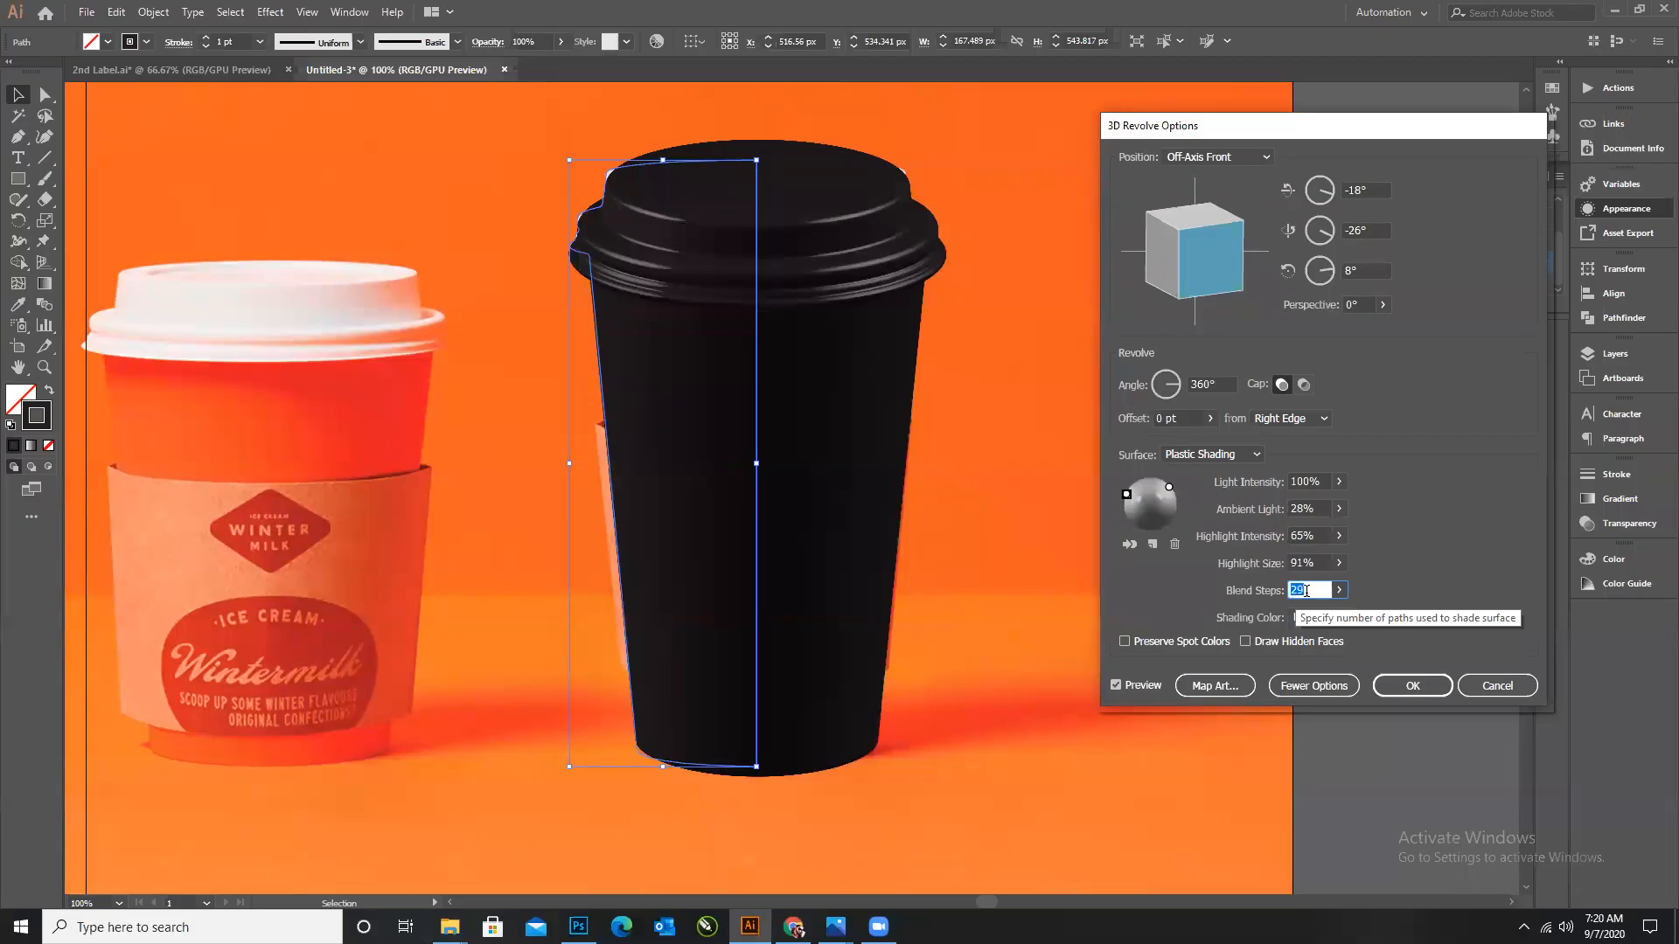
type("2")
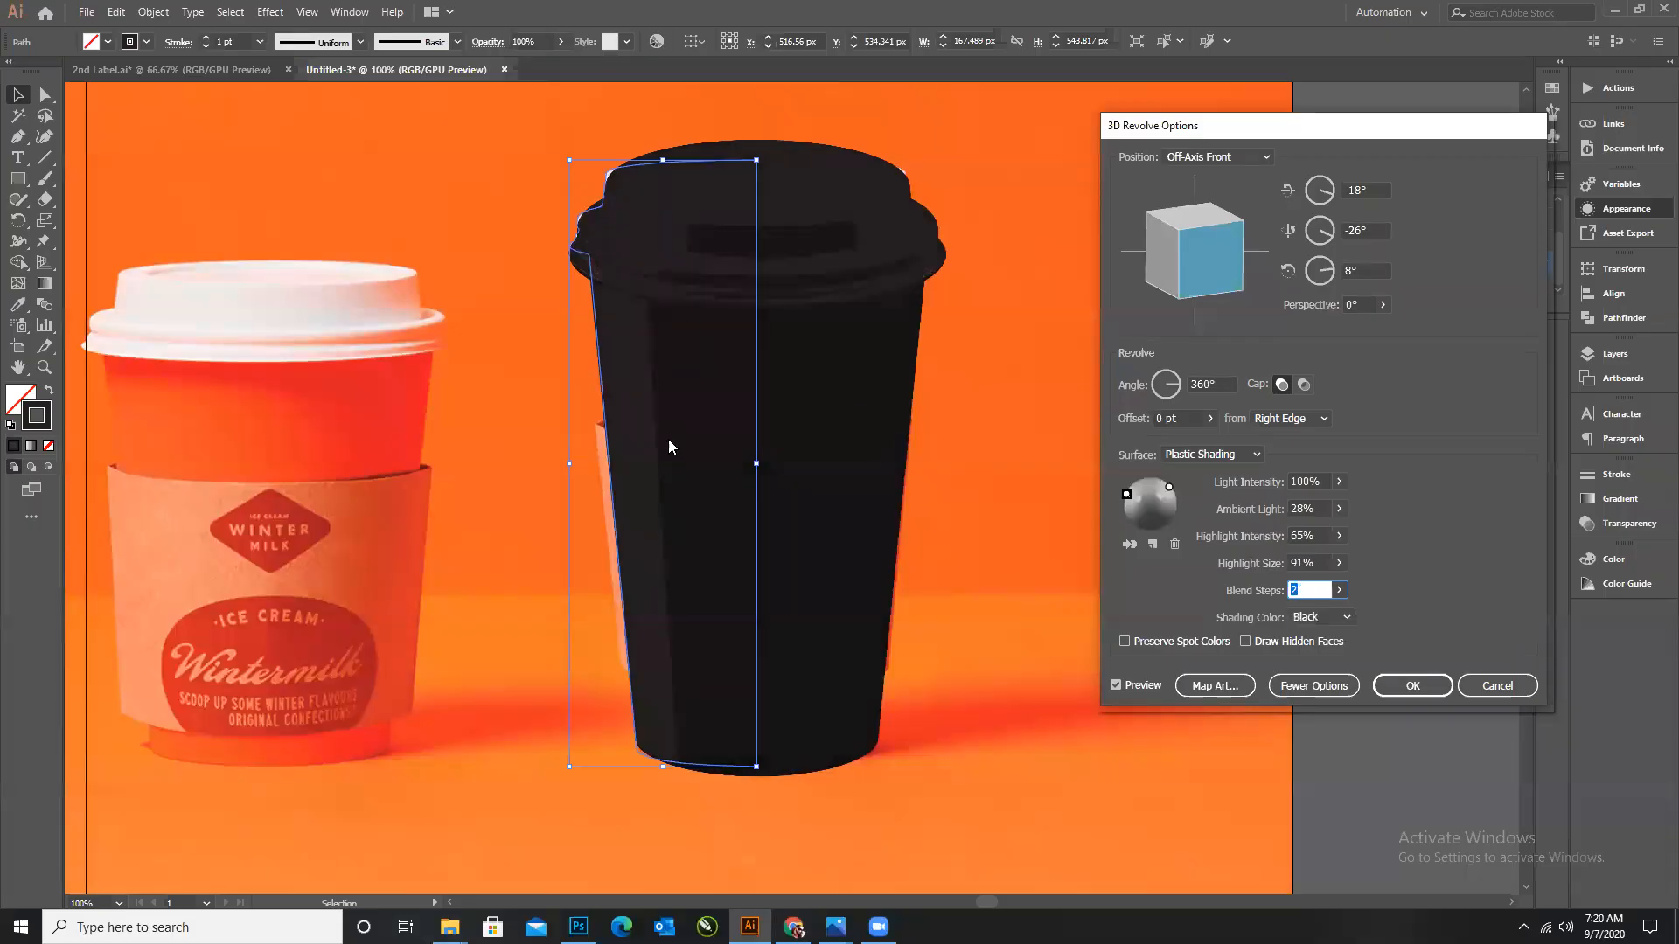
type("7")
scroll(1303, 588, "up", 6)
scroll(1302, 588, "up", 9)
scroll(1314, 590, "up", 9)
scroll(1313, 590, "up", 5)
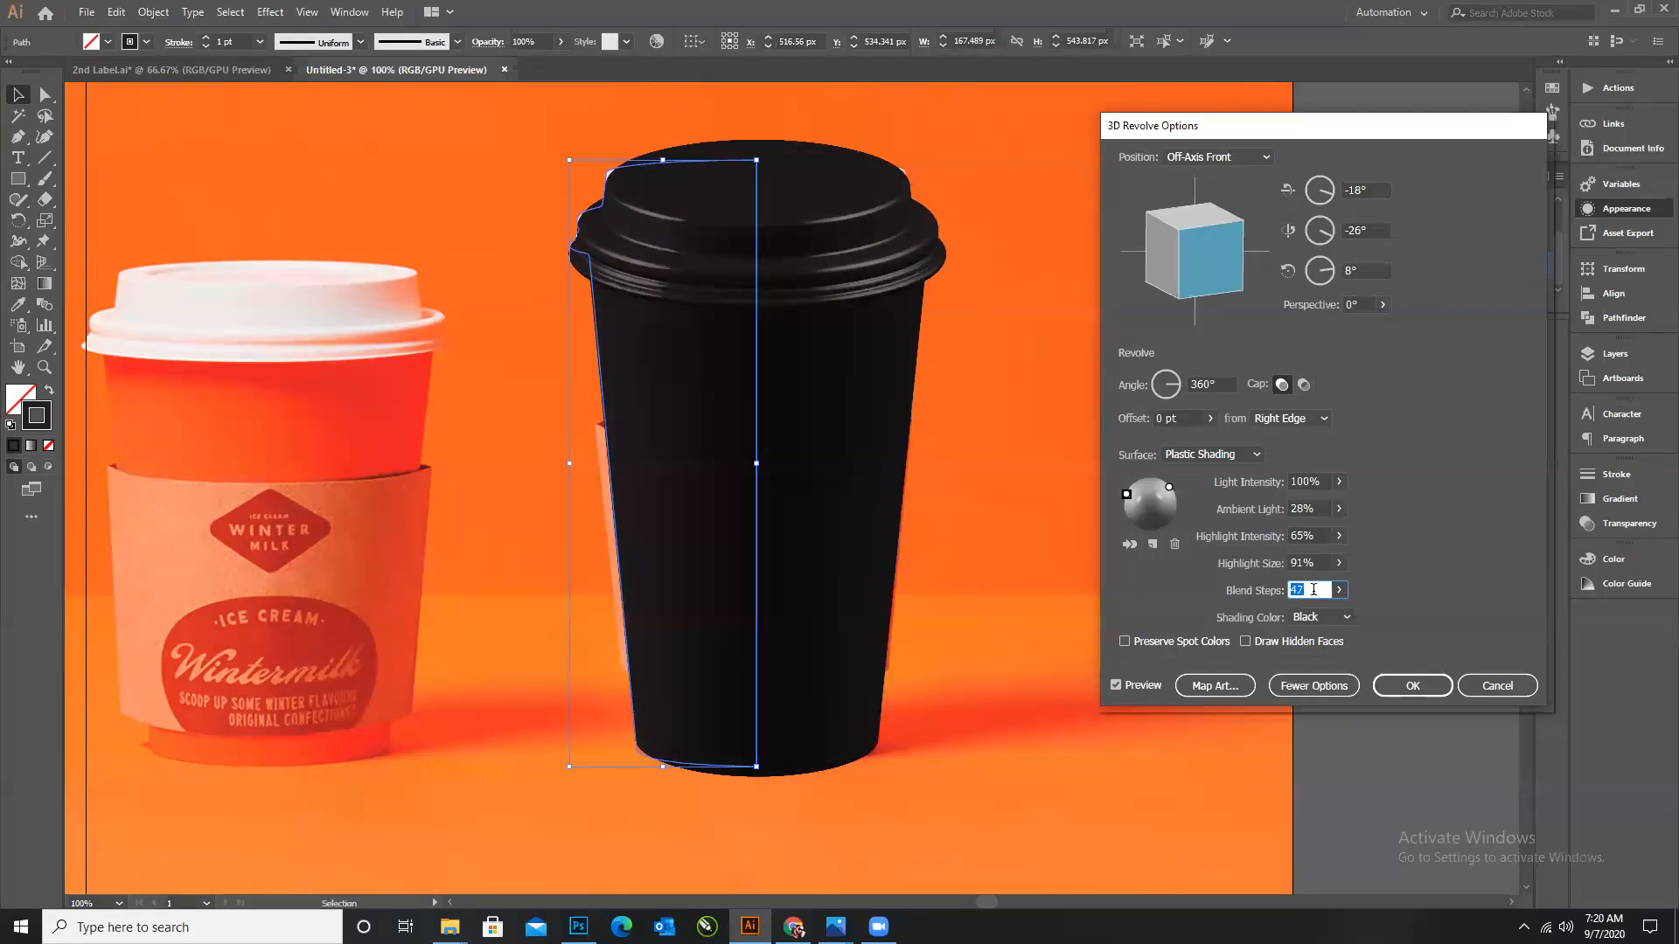
scroll(1311, 590, "down", 3)
scroll(1312, 591, "down", 1)
left_click(1412, 686)
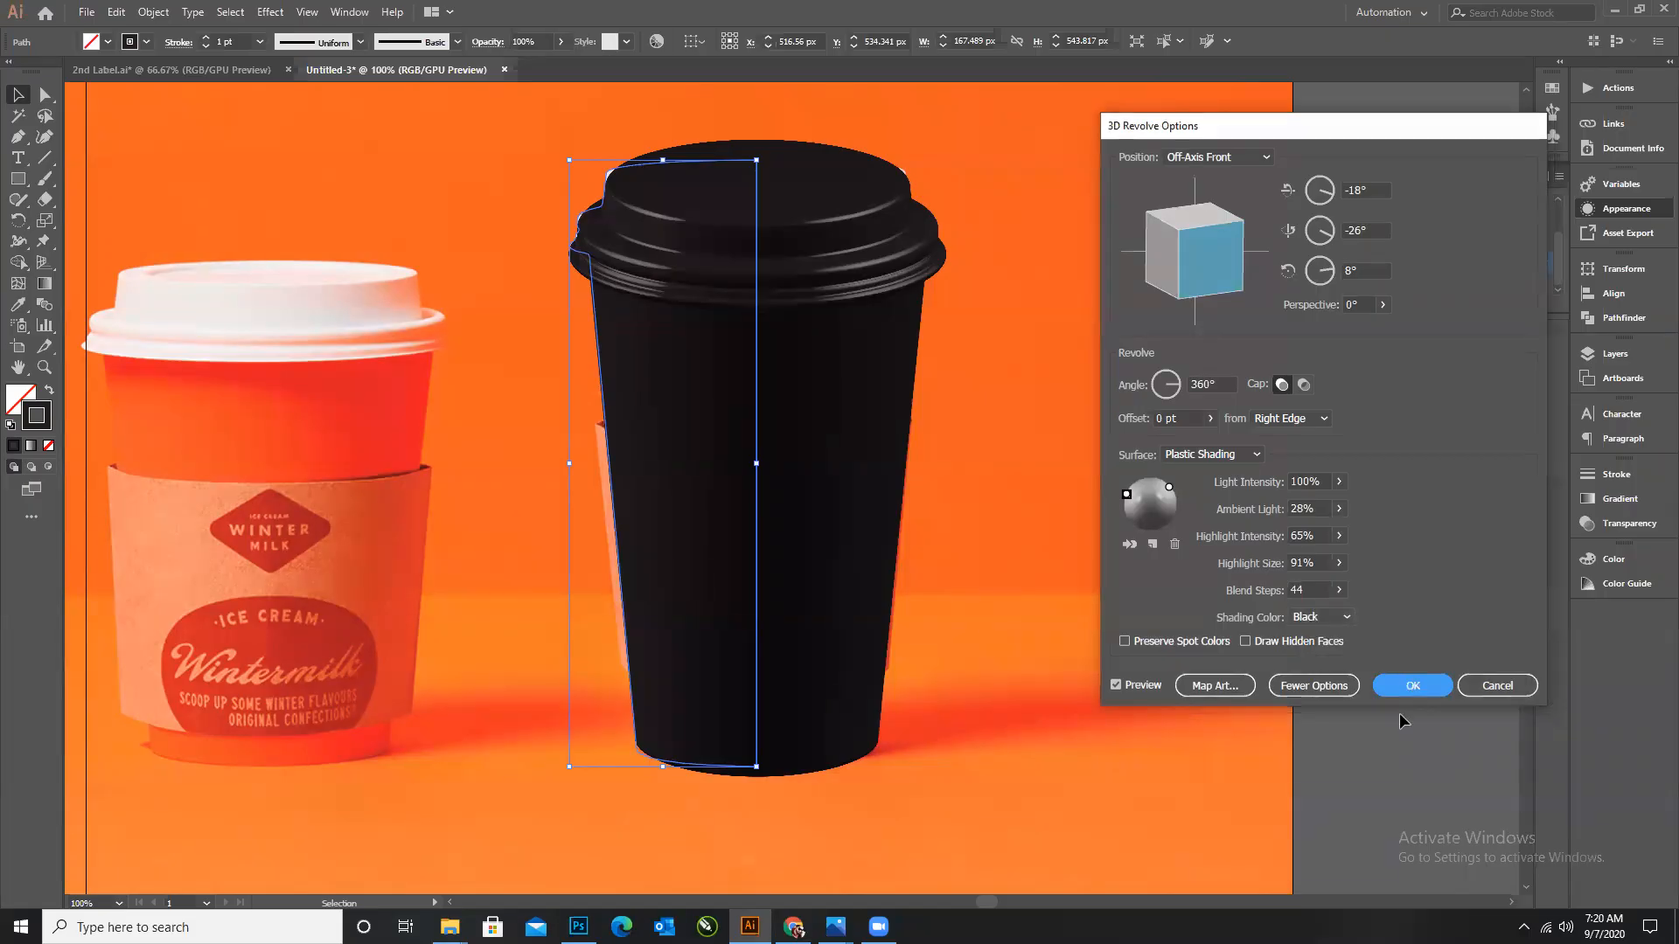
left_click(959, 429)
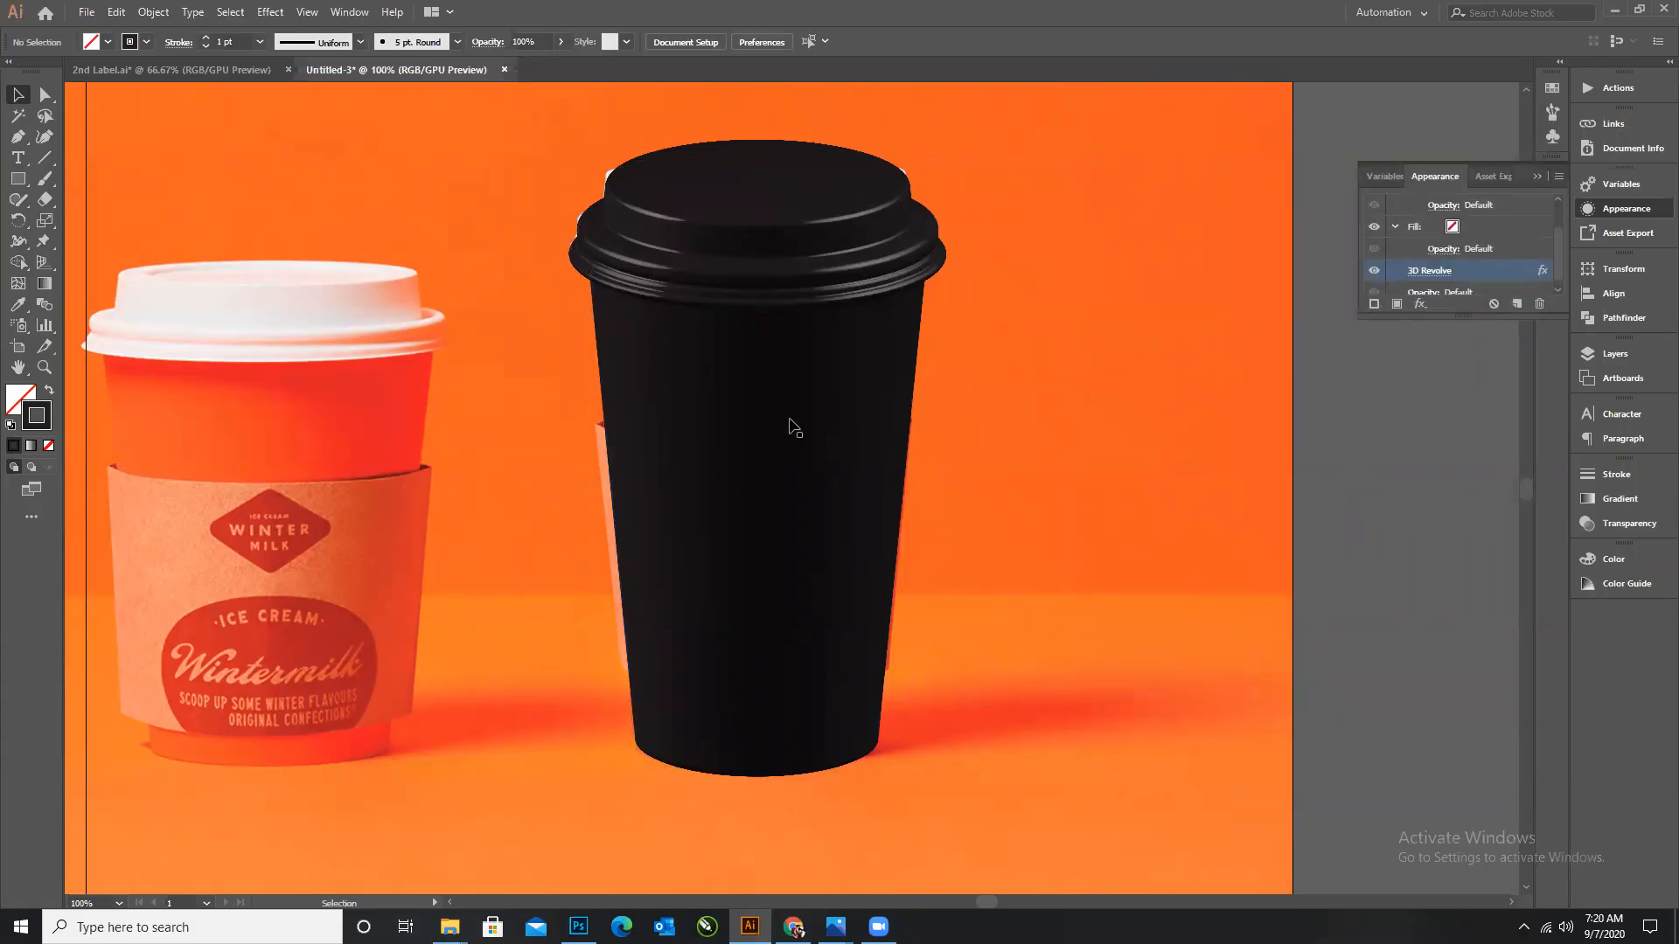
Delete the orange reference photo behind the revolved cup.
scroll(866, 423, "down", 2)
scroll(779, 320, "up", 1)
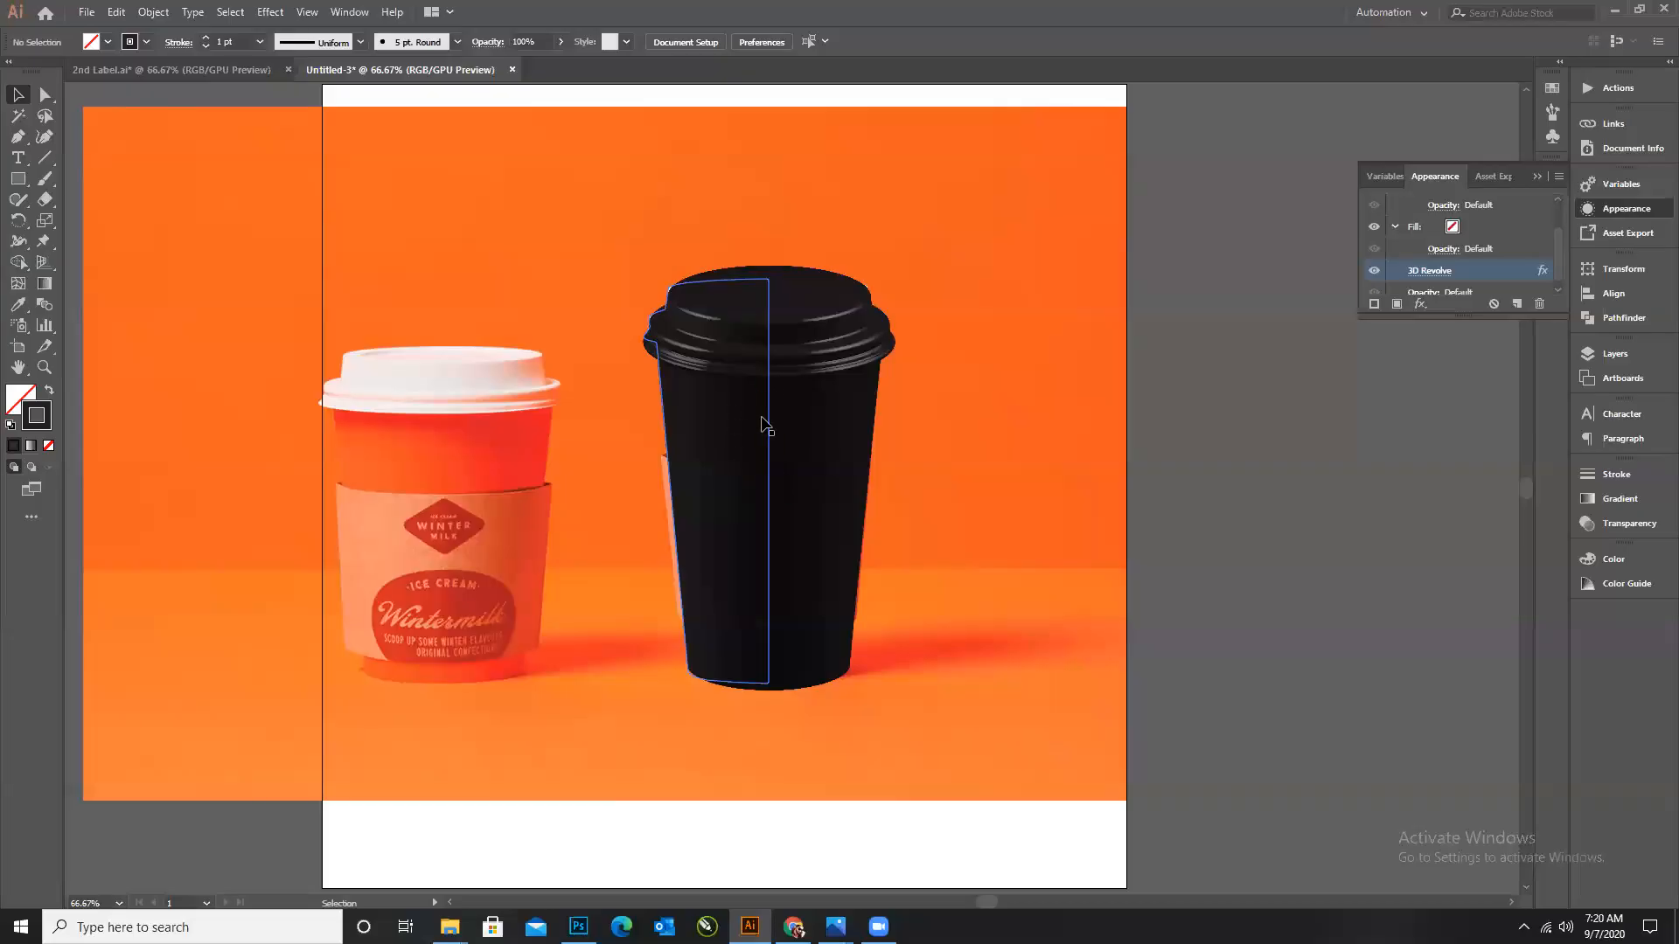
scroll(914, 433, "down", 2)
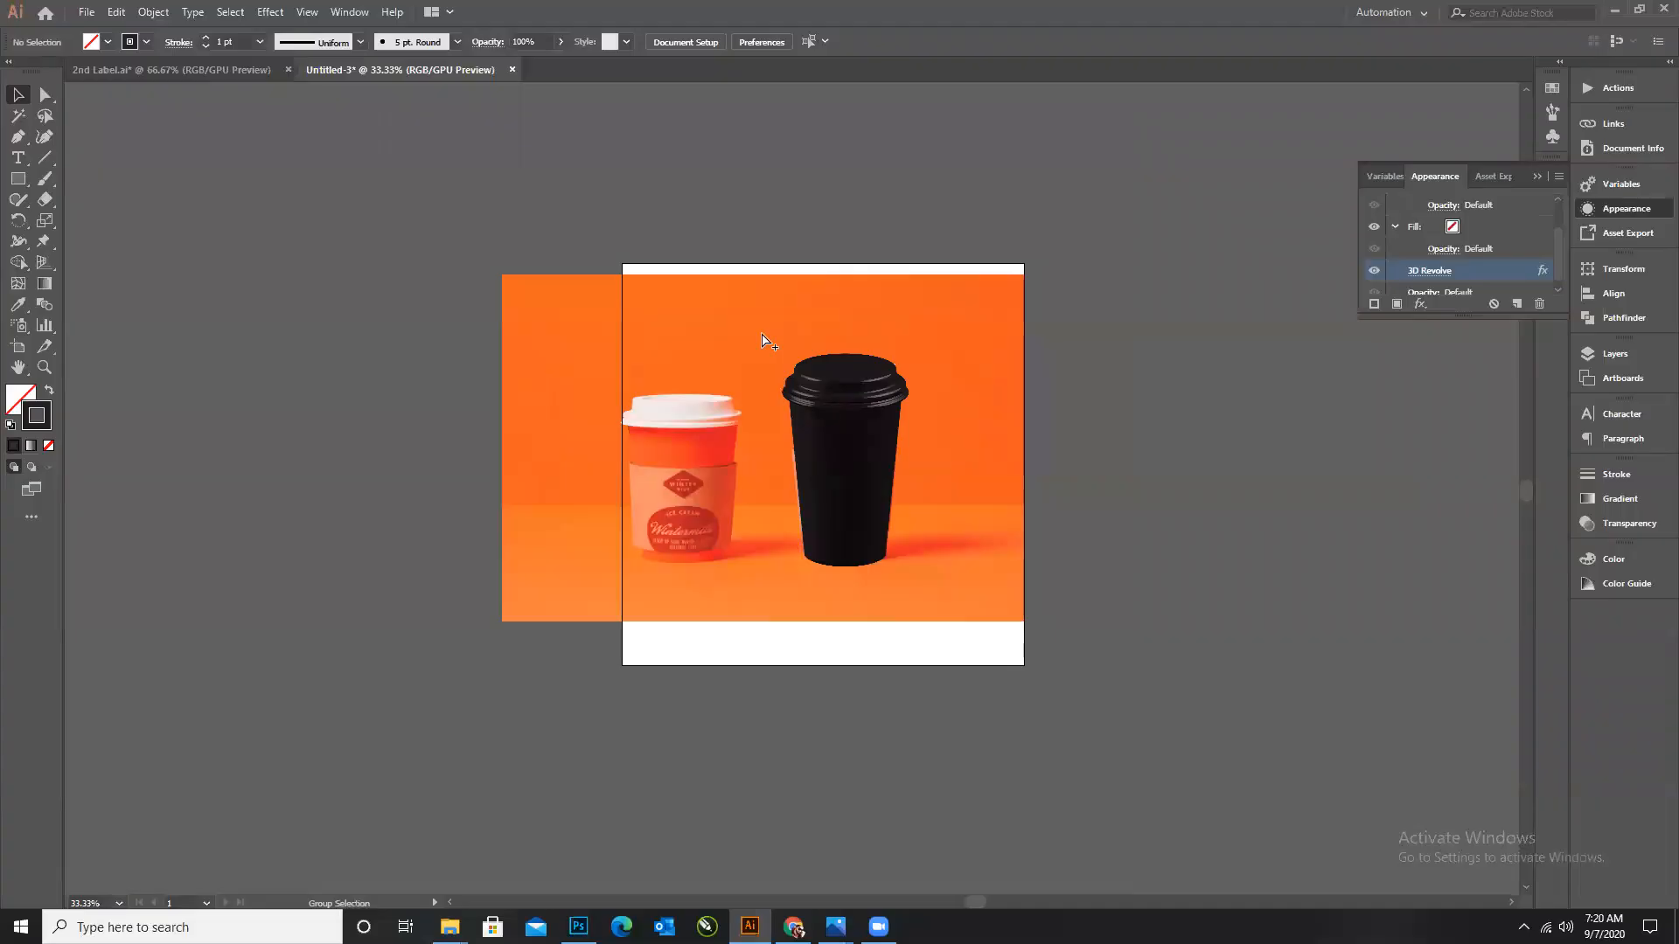
left_click_drag(720, 340, 600, 397)
key("Delete")
scroll(929, 434, "down", 2)
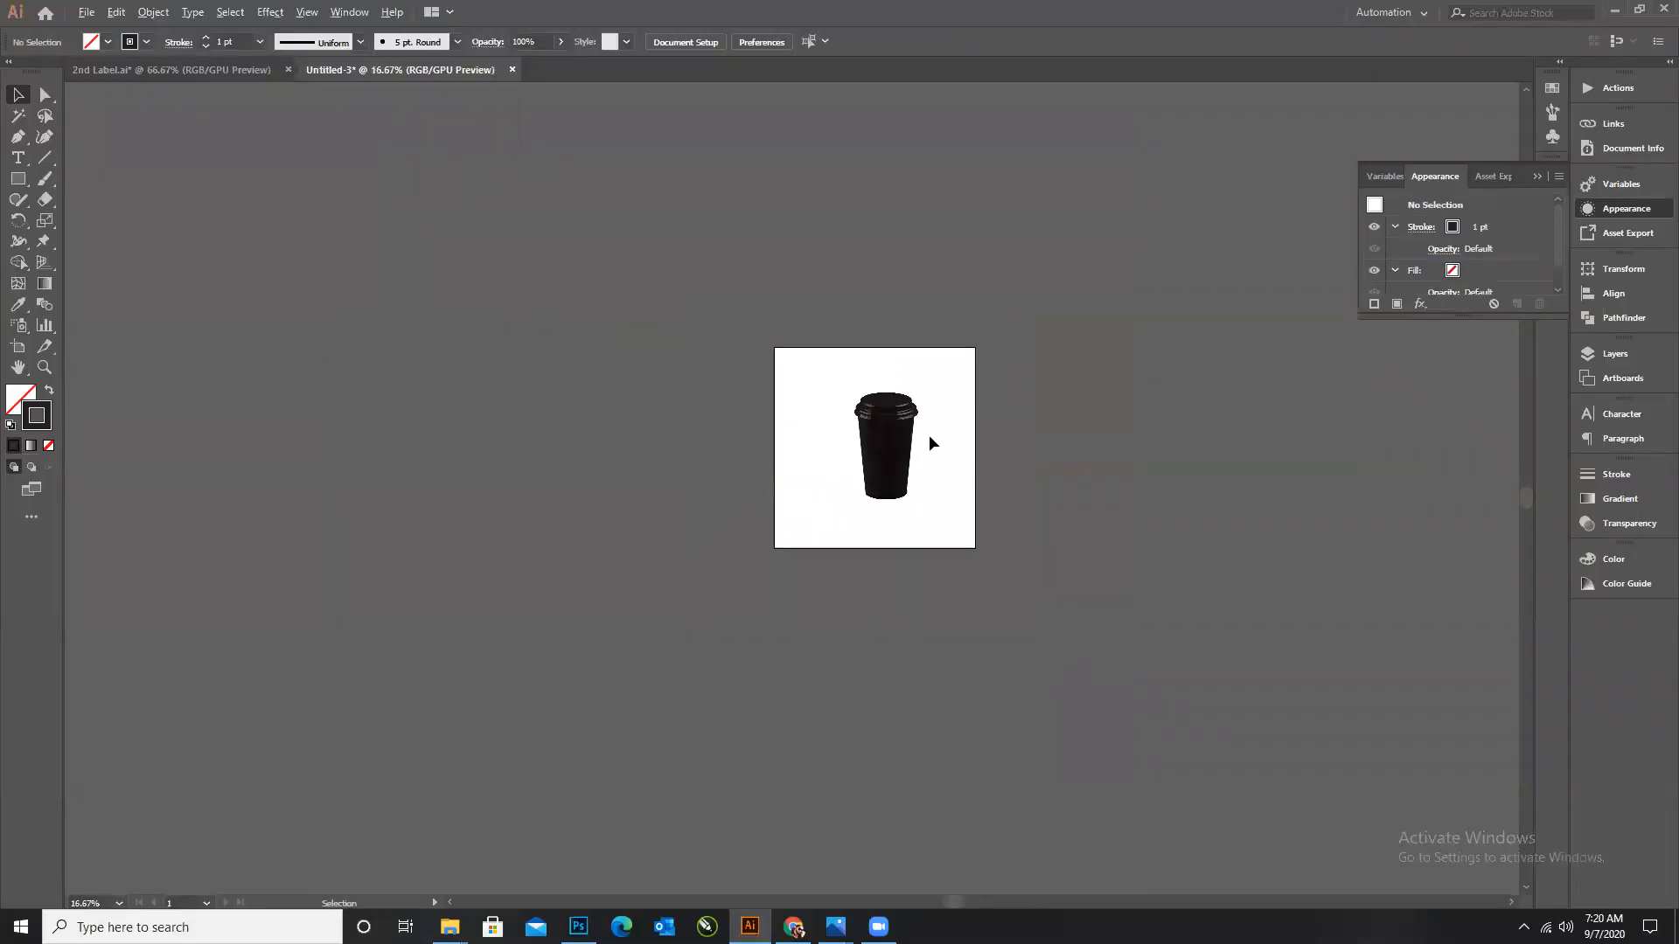
Move the revolved cup off the artboard onto the empty canvas to its right.
scroll(935, 445, "up", 4)
left_click_drag(488, 189, 797, 642)
scroll(633, 452, "down", 2)
left_click_drag(641, 449, 1117, 499)
scroll(1075, 485, "up", 1)
Duplicate the revolved cup, place the copy beside the original on its right, and deselect it.
left_click(982, 434)
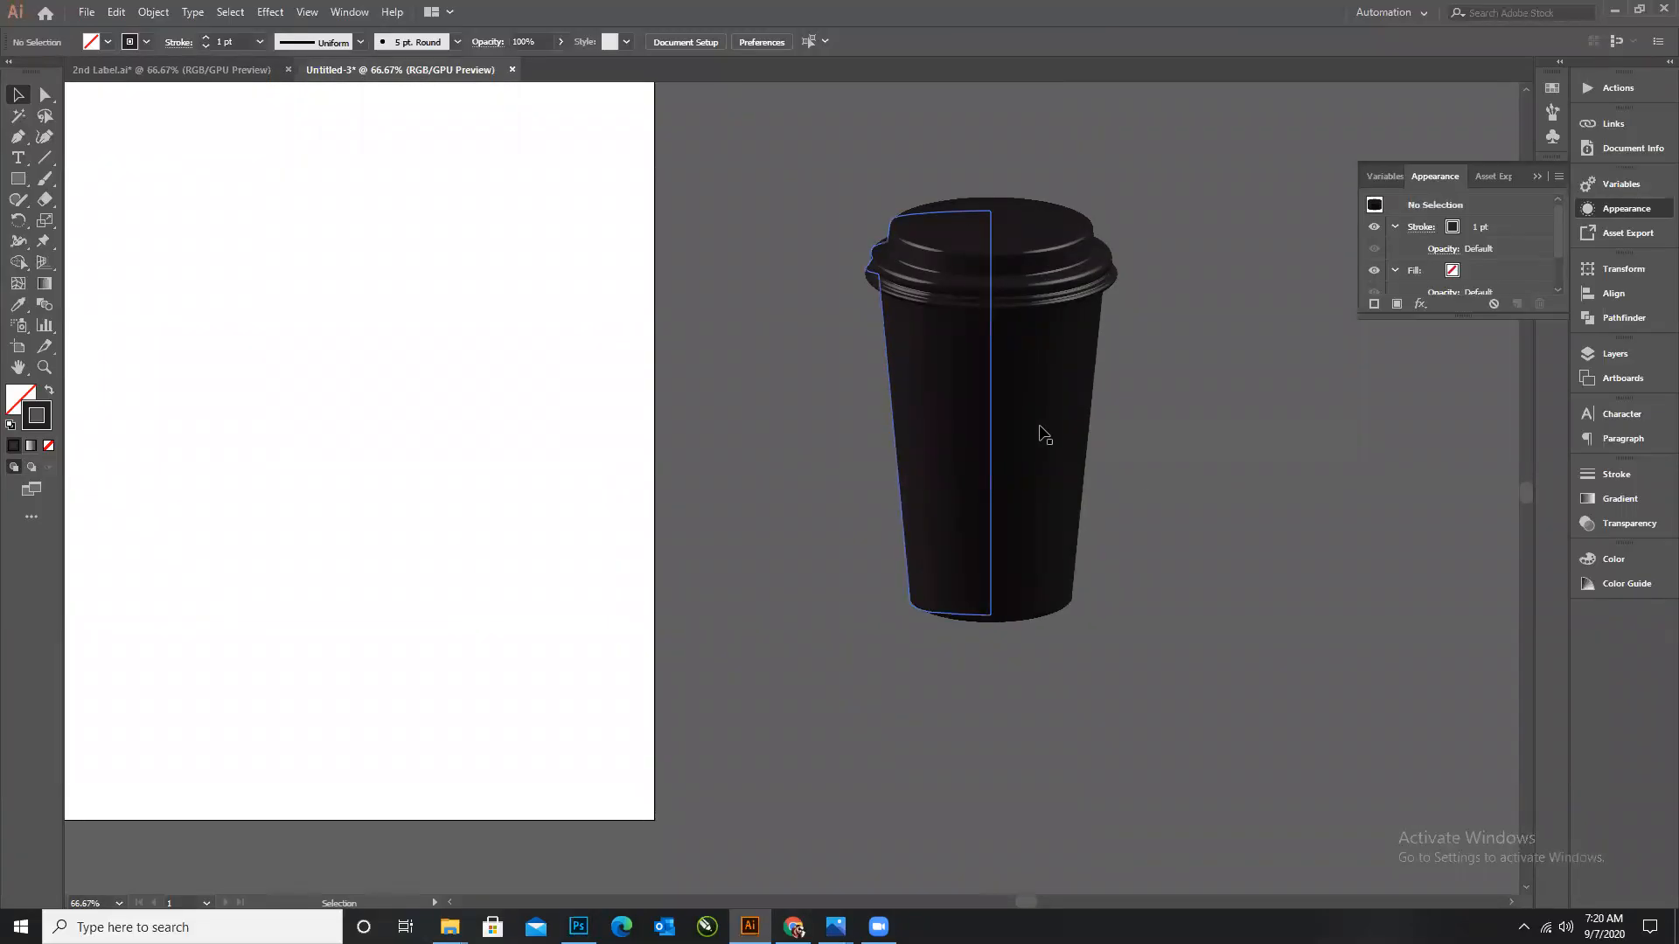
left_click_drag(983, 442, 914, 450)
left_click_drag(1005, 494, 914, 442)
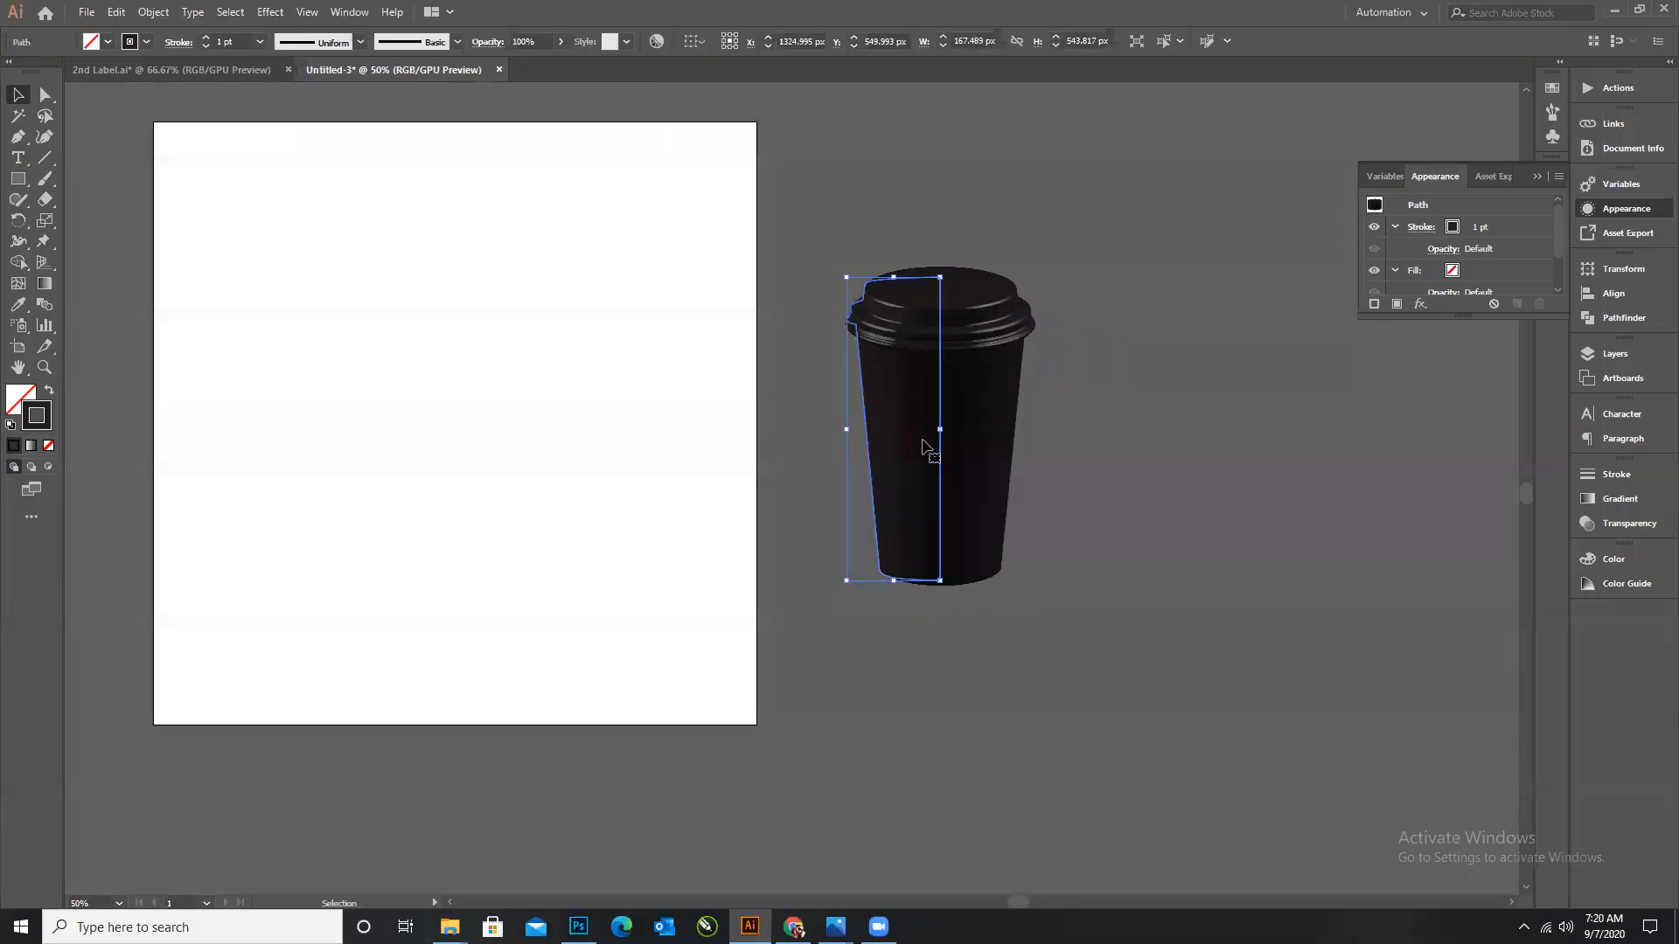
left_click_drag(914, 441, 1156, 441)
left_click(1310, 463)
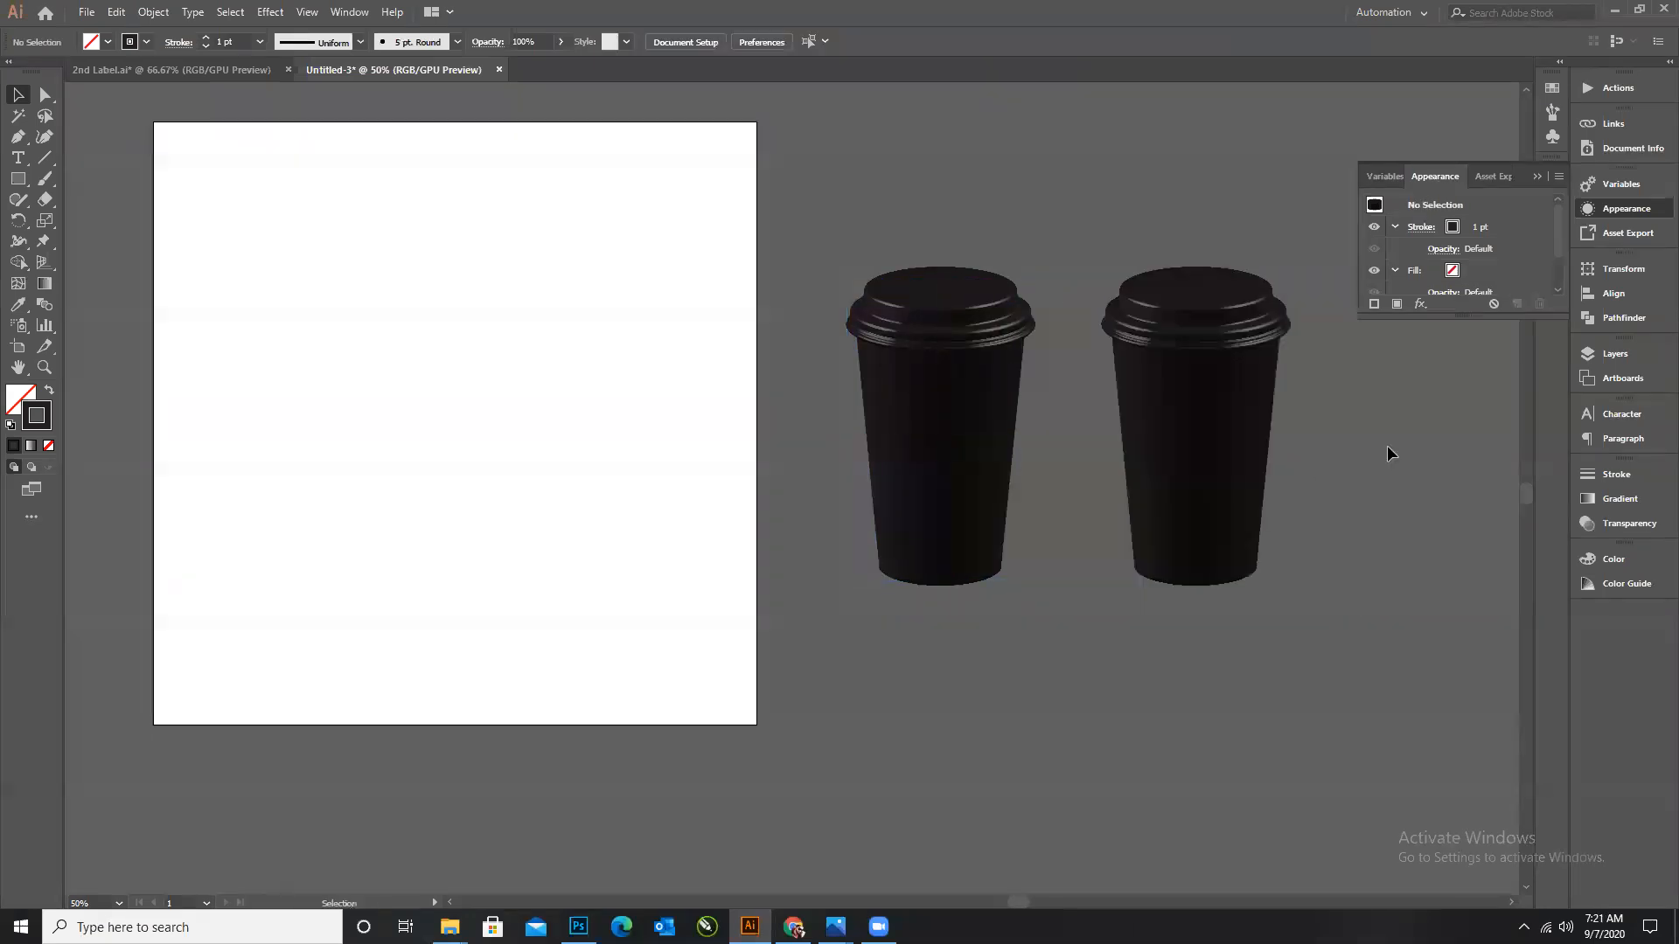
Delete the anchor points forming the closing center line and flat lid top from the copied cup's profile, keeping the rest of the path.
scroll(1385, 447, "up", 3)
scroll(1031, 411, "down", 2)
left_click(920, 257)
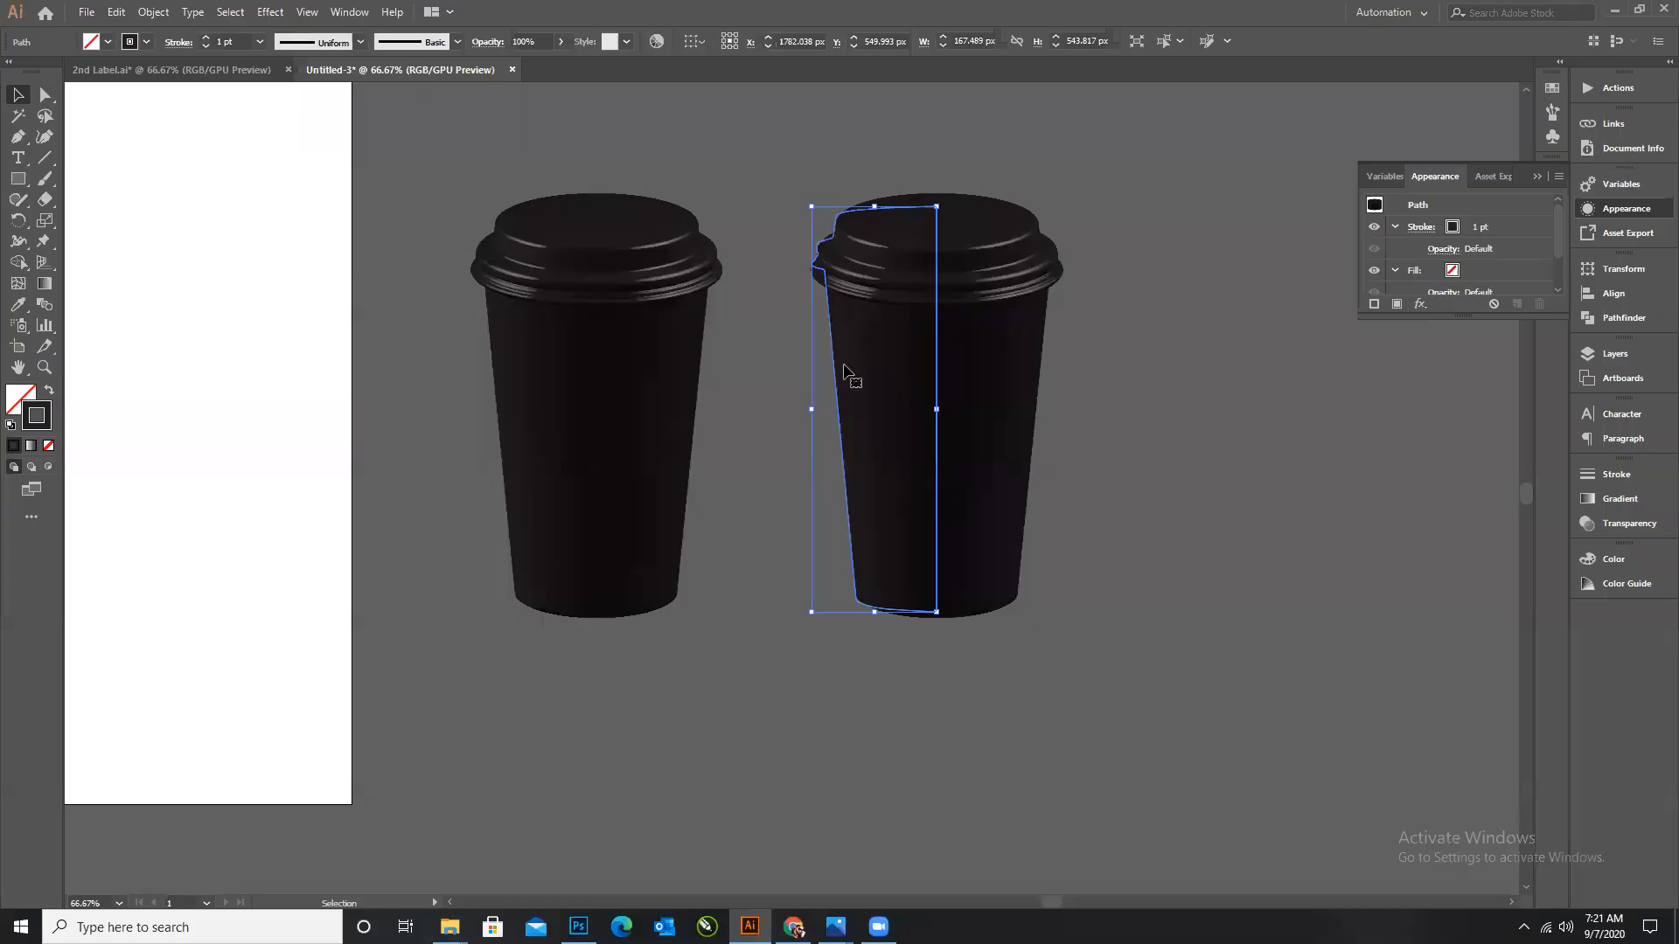
key("a")
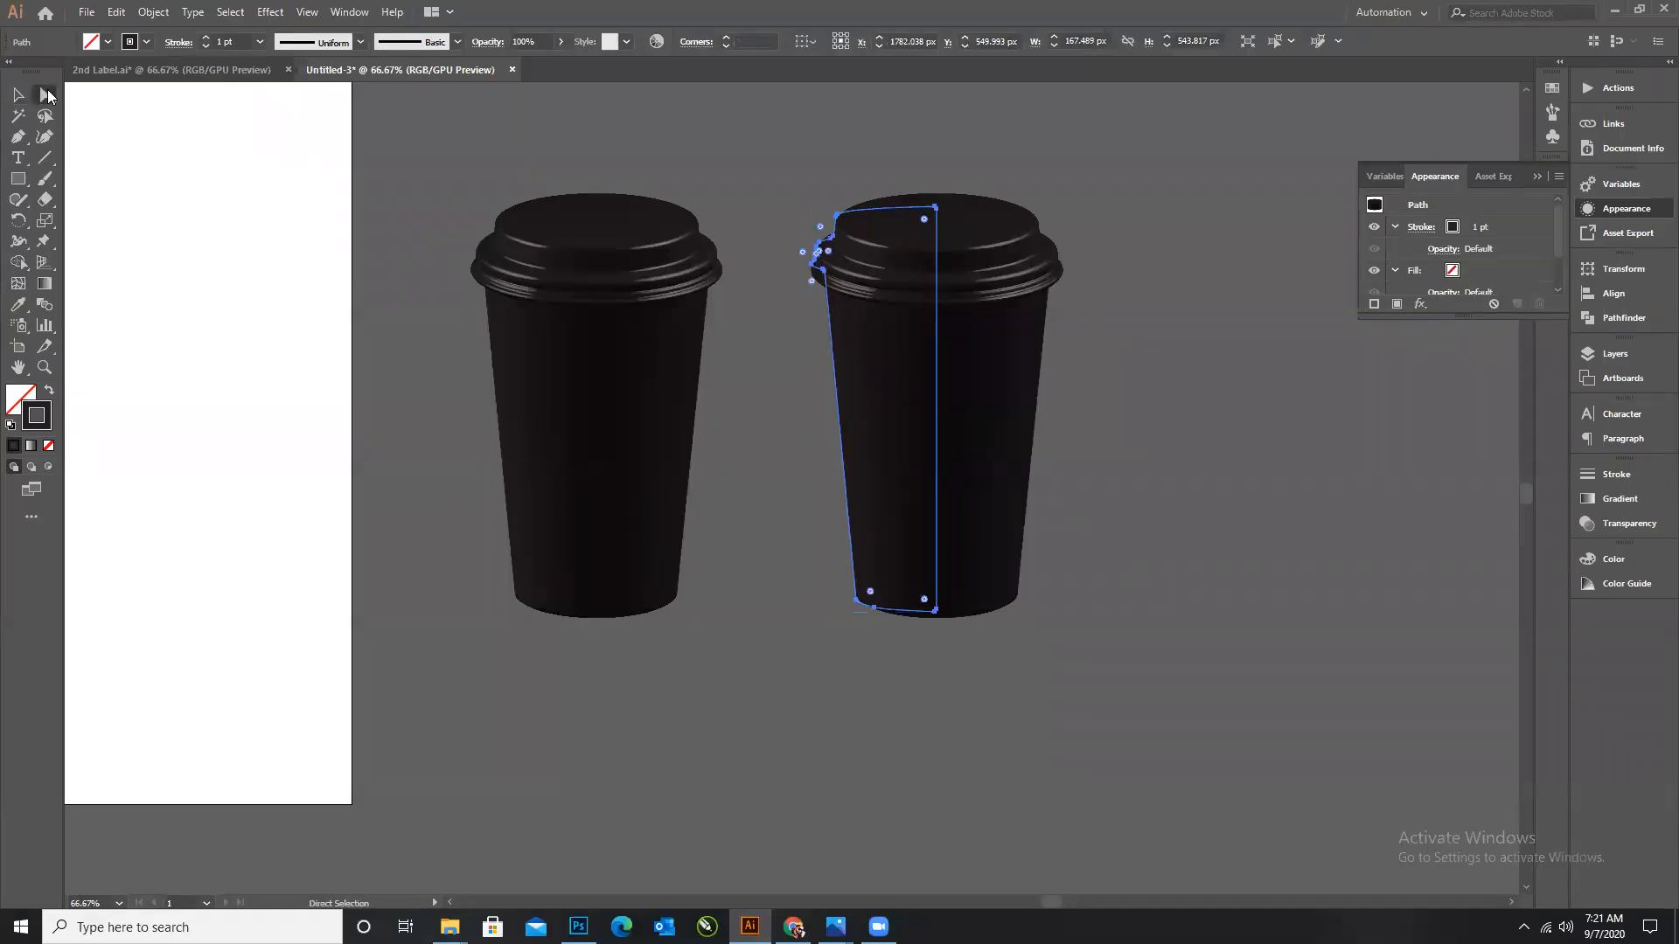
left_click(936, 210)
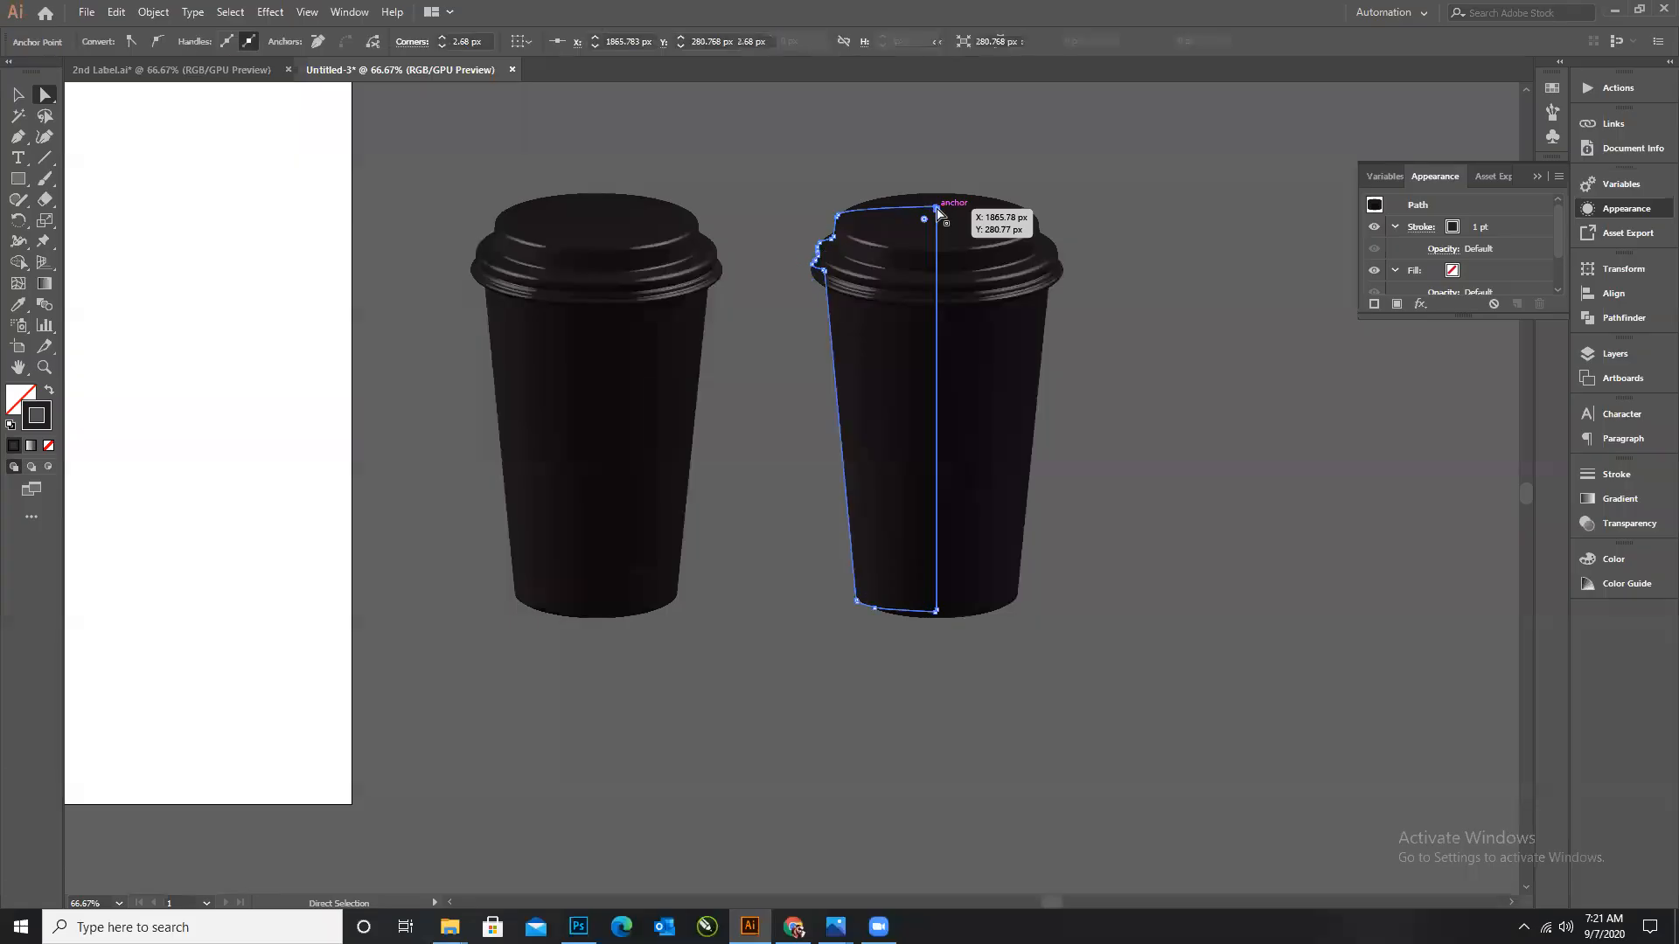
key("Delete")
left_click(932, 213)
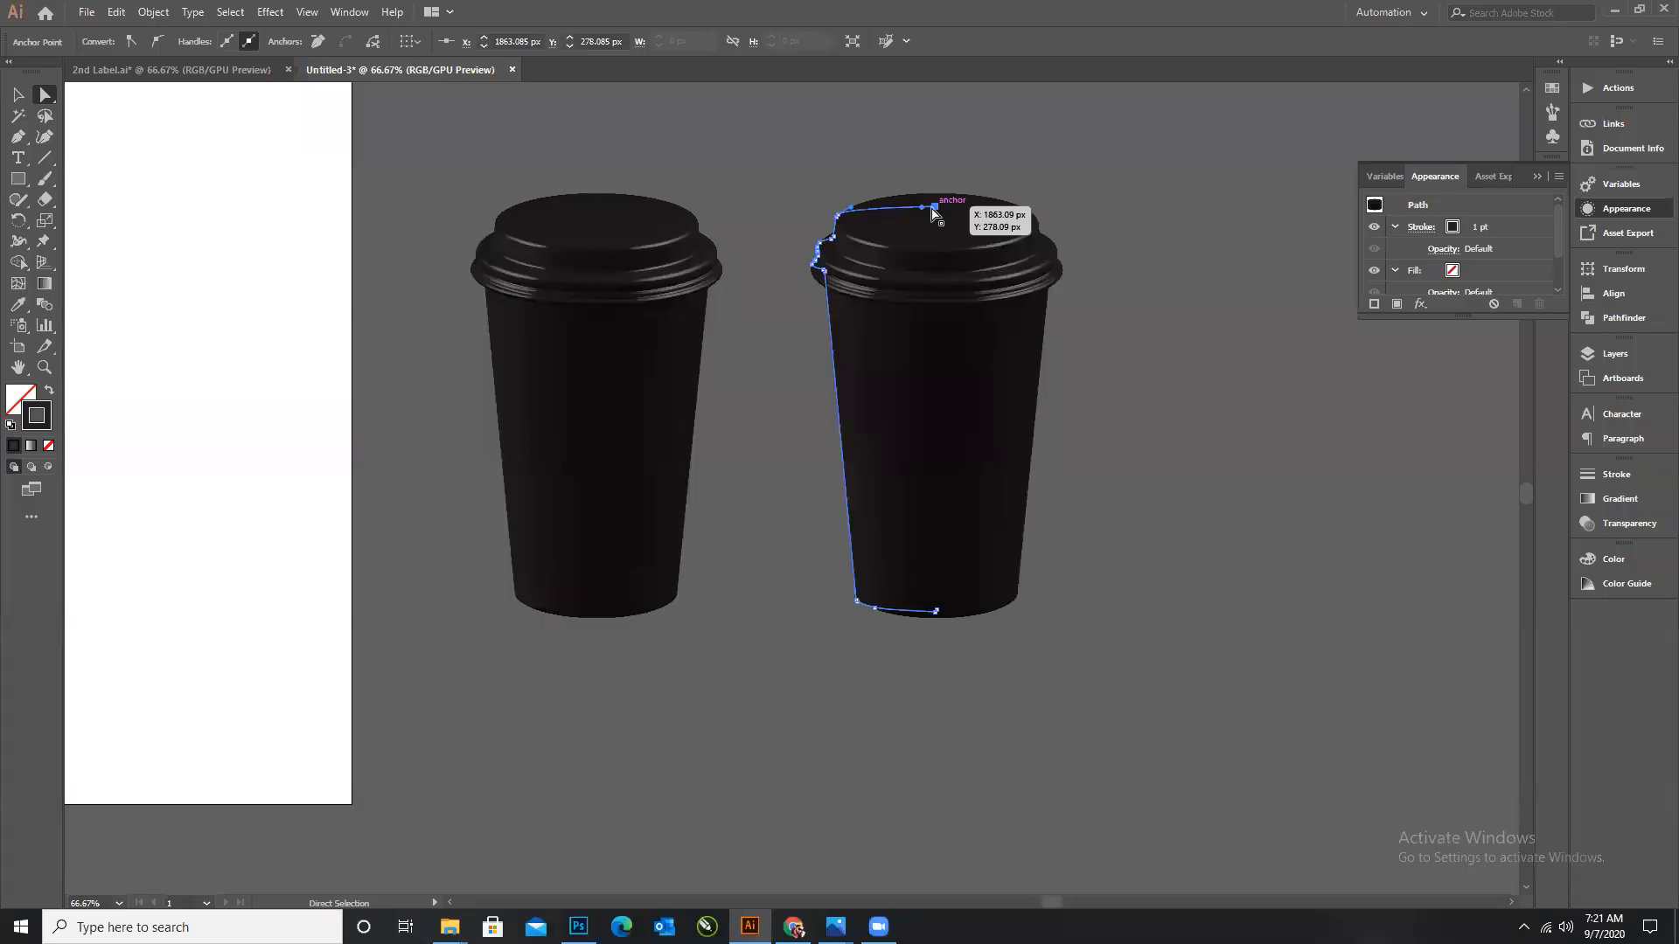
key("Delete")
key("Delete")
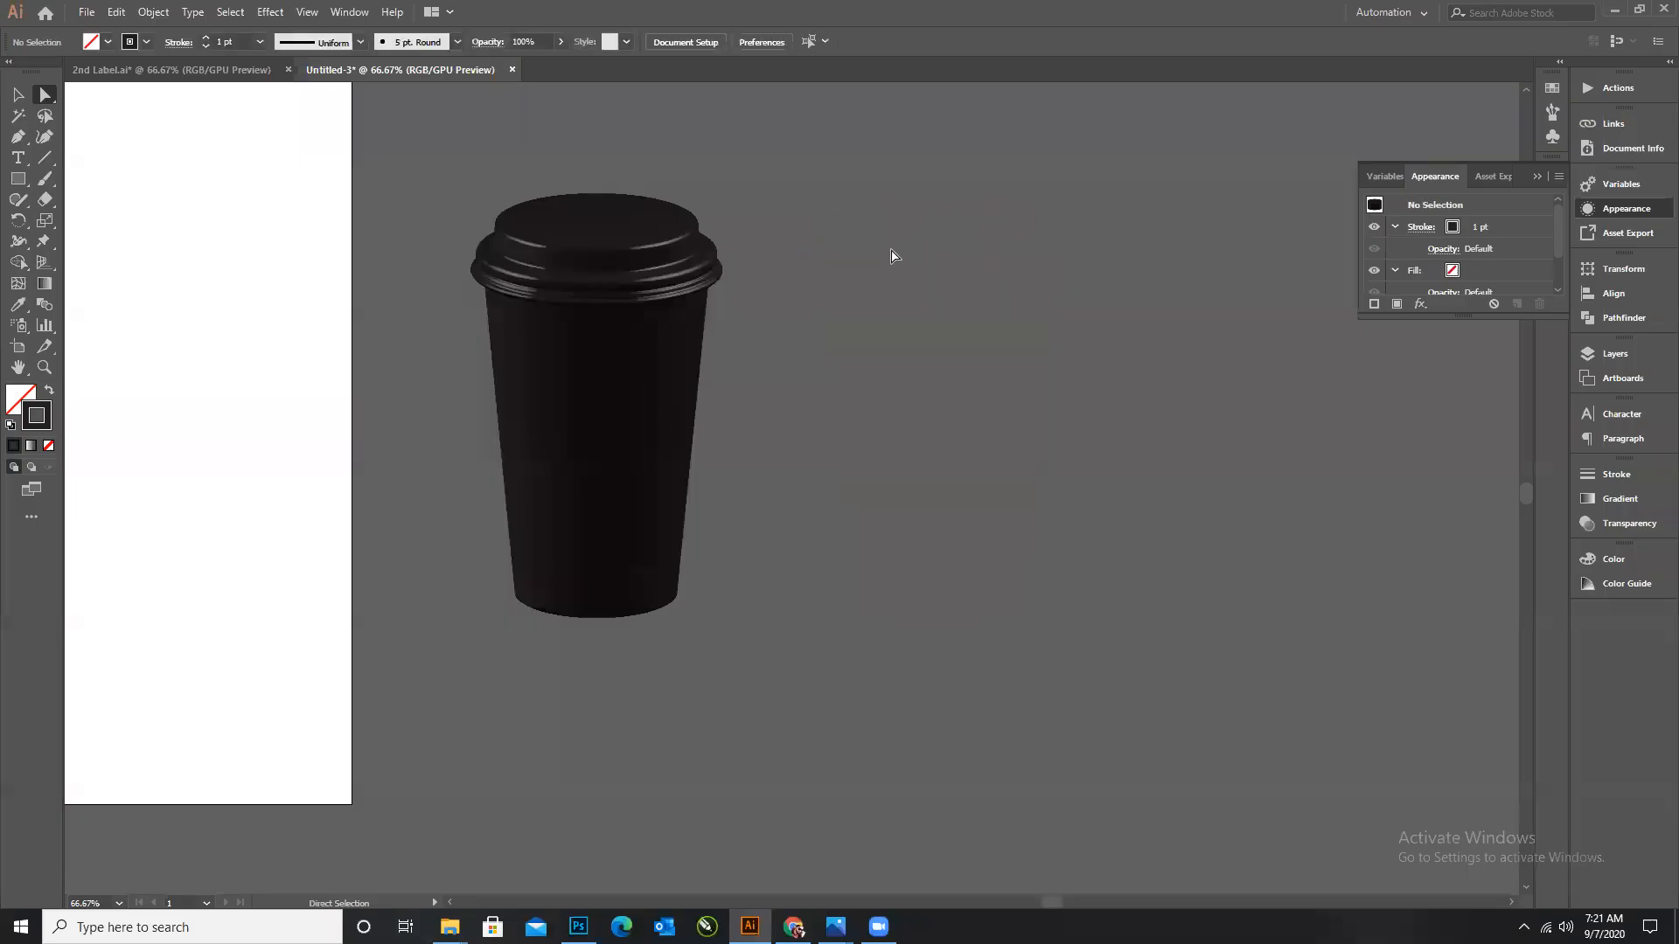
key("ctrl+z")
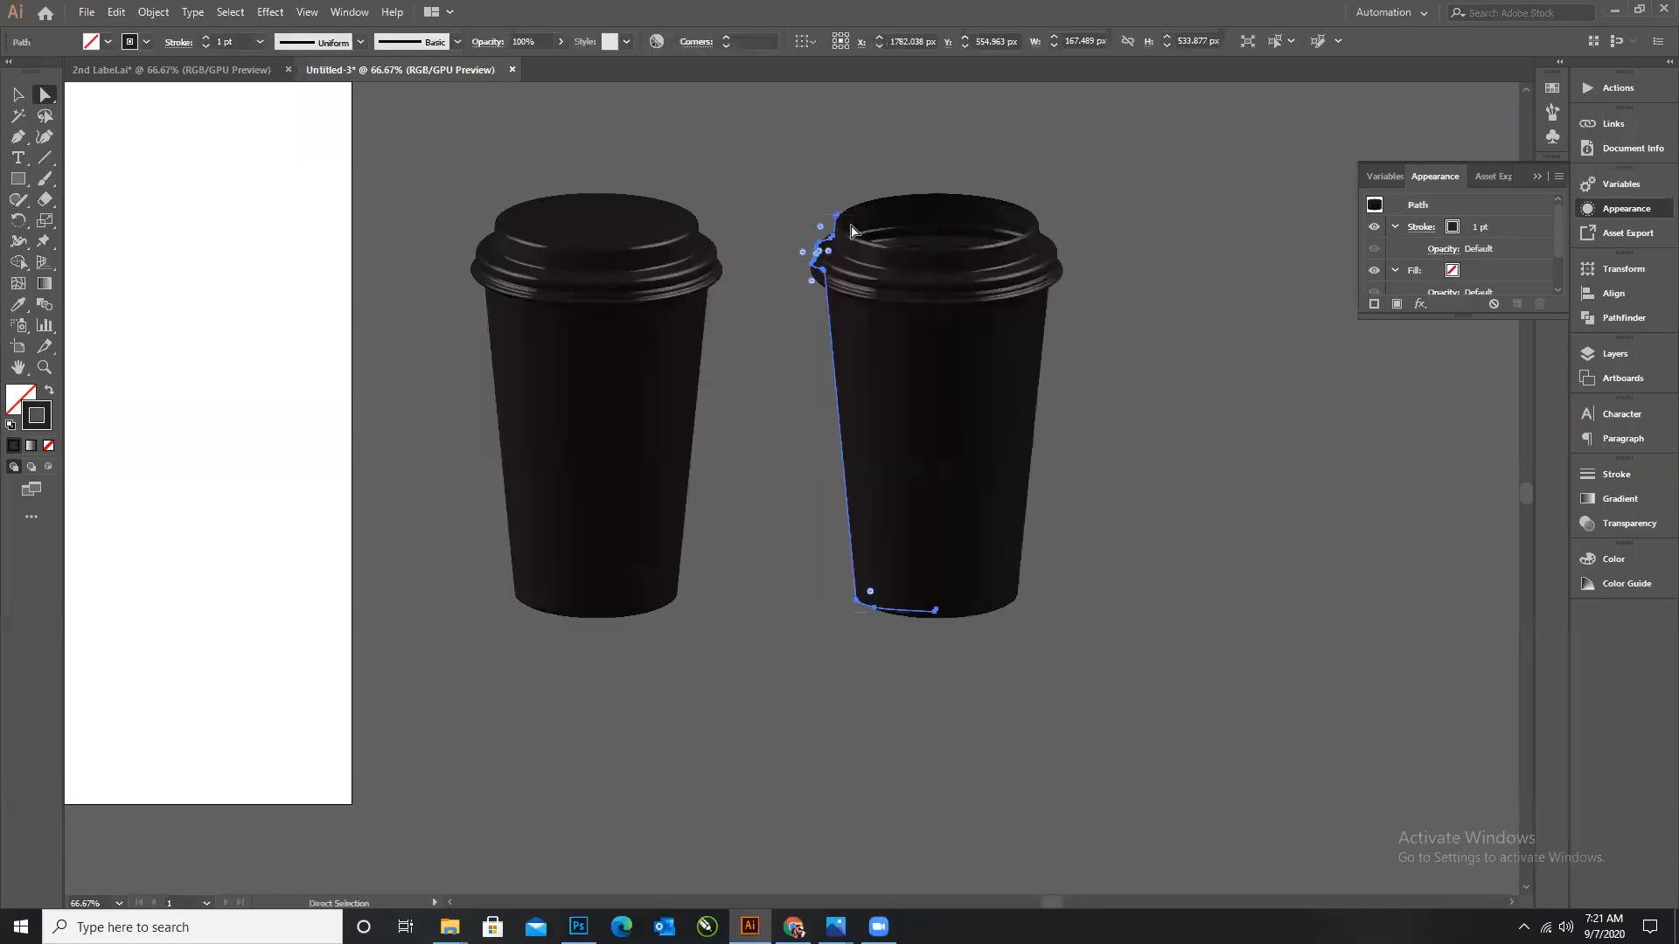
Delete the upper lid's anchor points from the copied cup's profile down to just above the outer rim, keep the remaining path and deselect it.
scroll(835, 234, "up", 3)
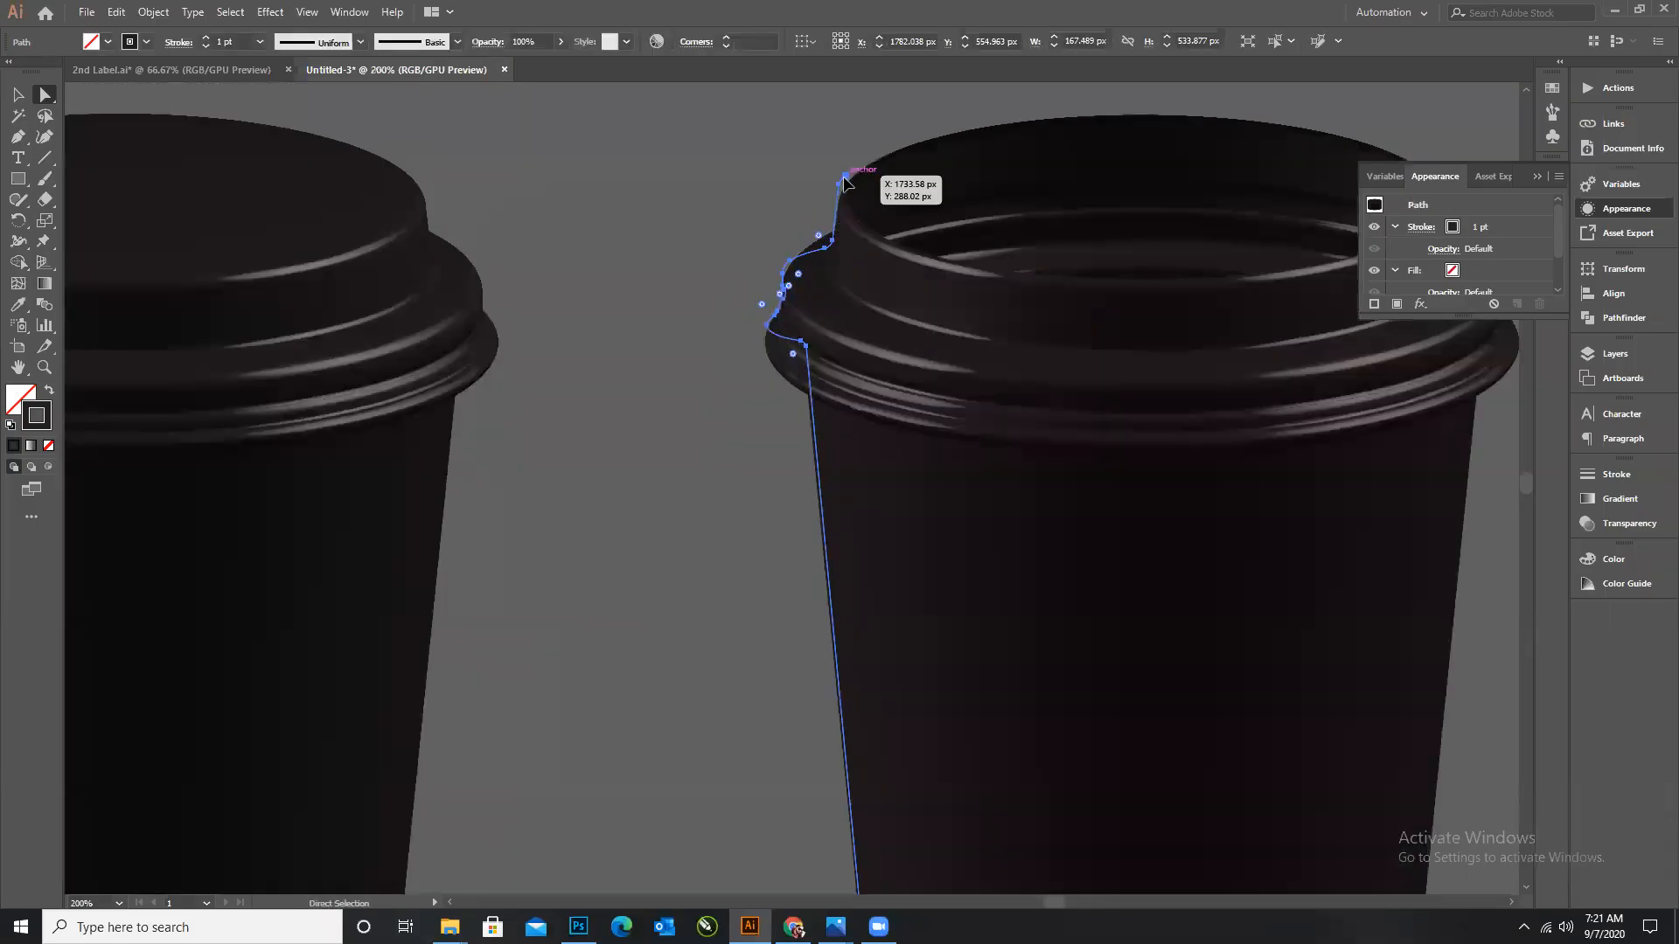
left_click(844, 188)
left_click_drag(847, 193, 830, 255)
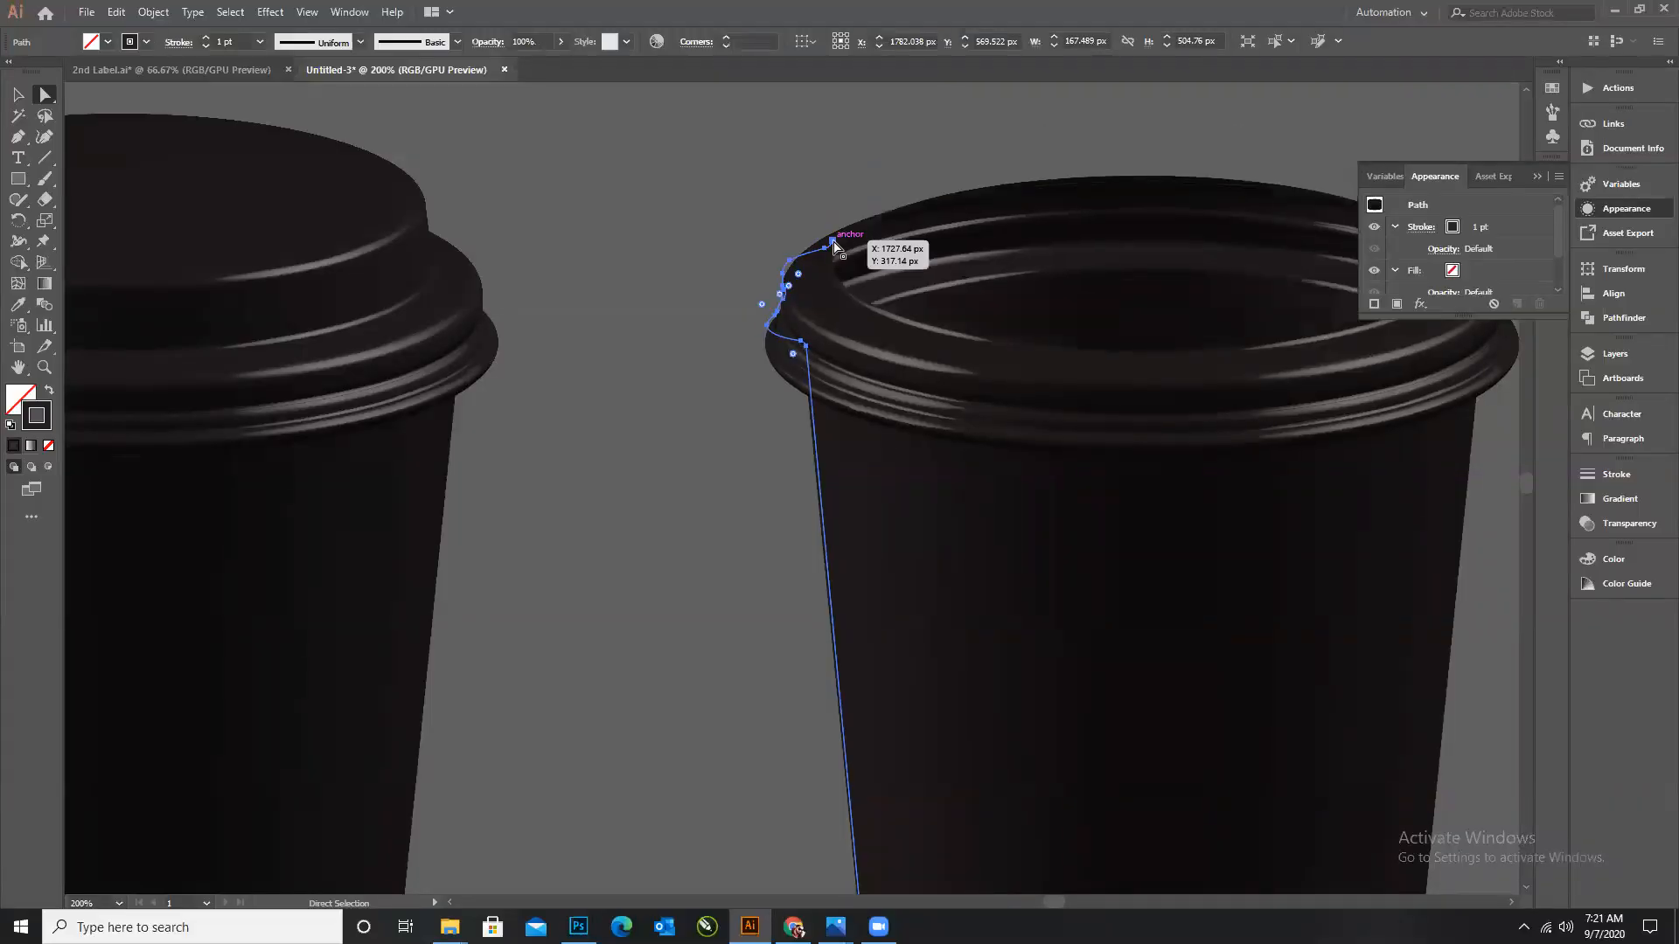
key("Delete")
left_click(826, 251)
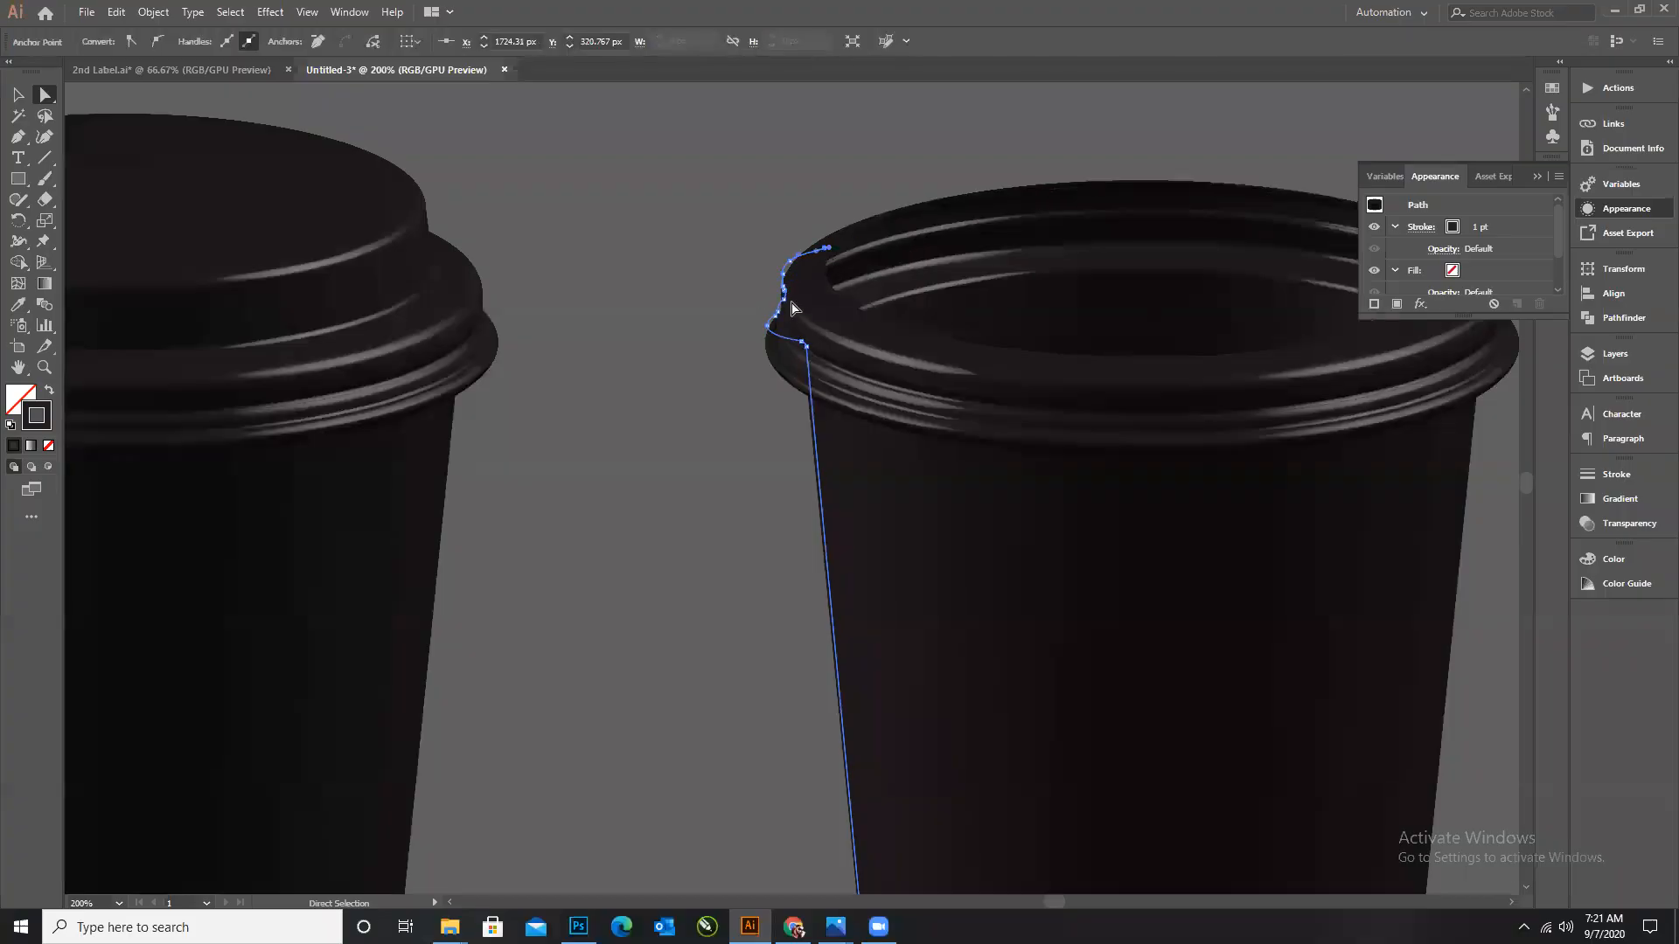
key("Delete")
left_click_drag(784, 293, 787, 305)
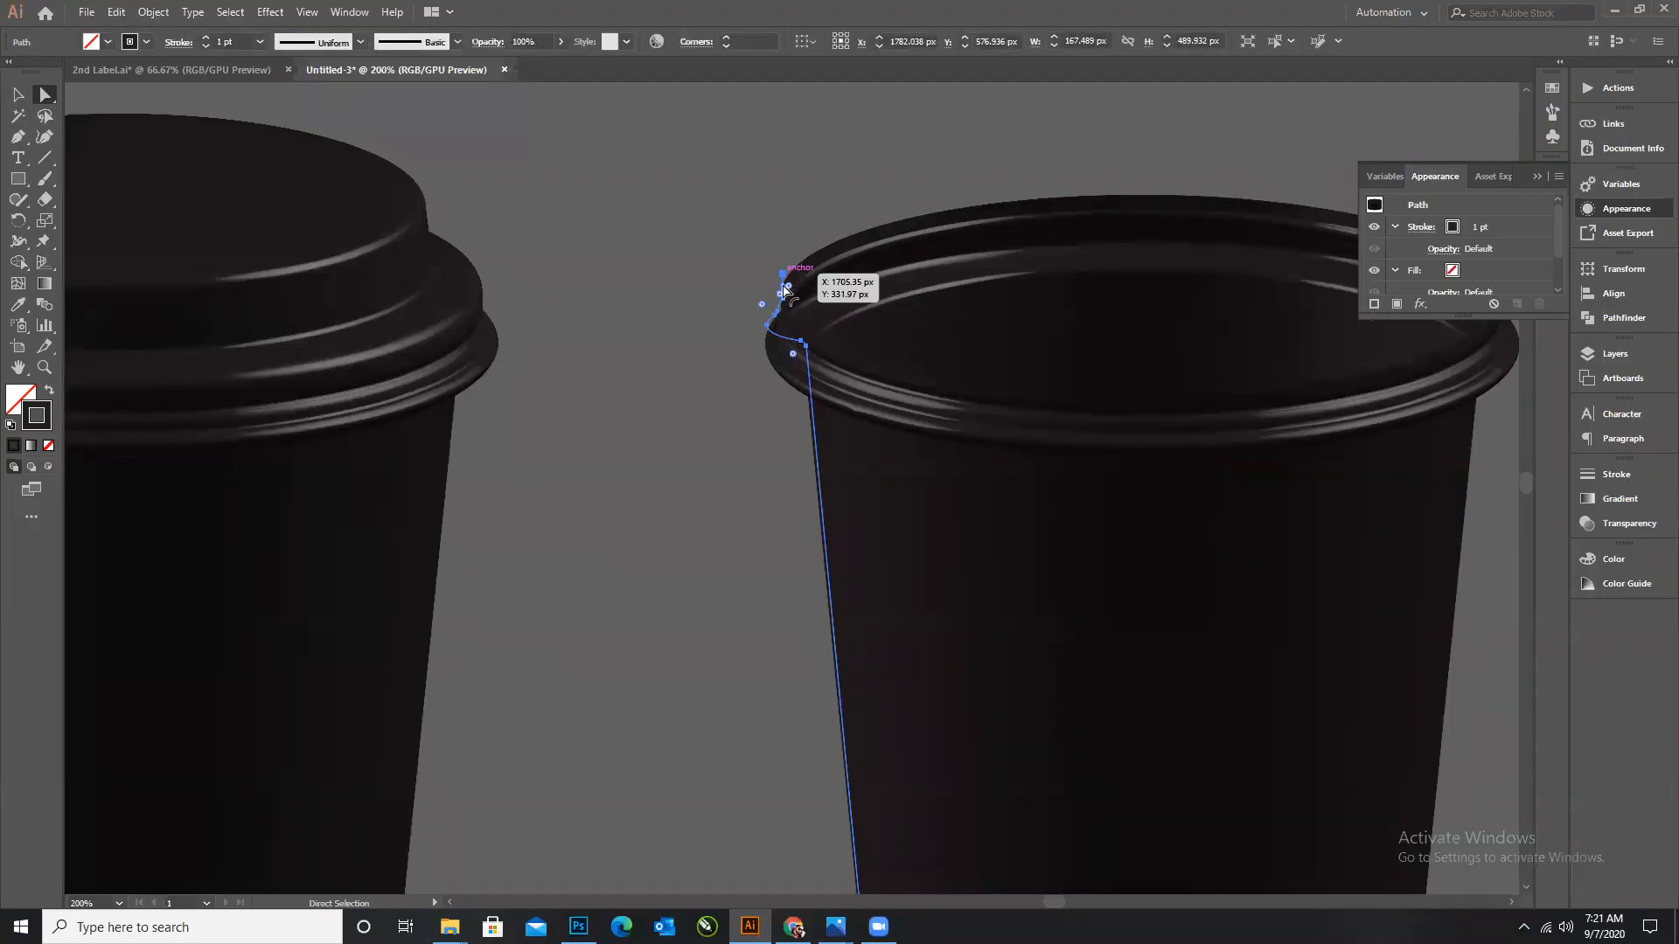
key("Delete")
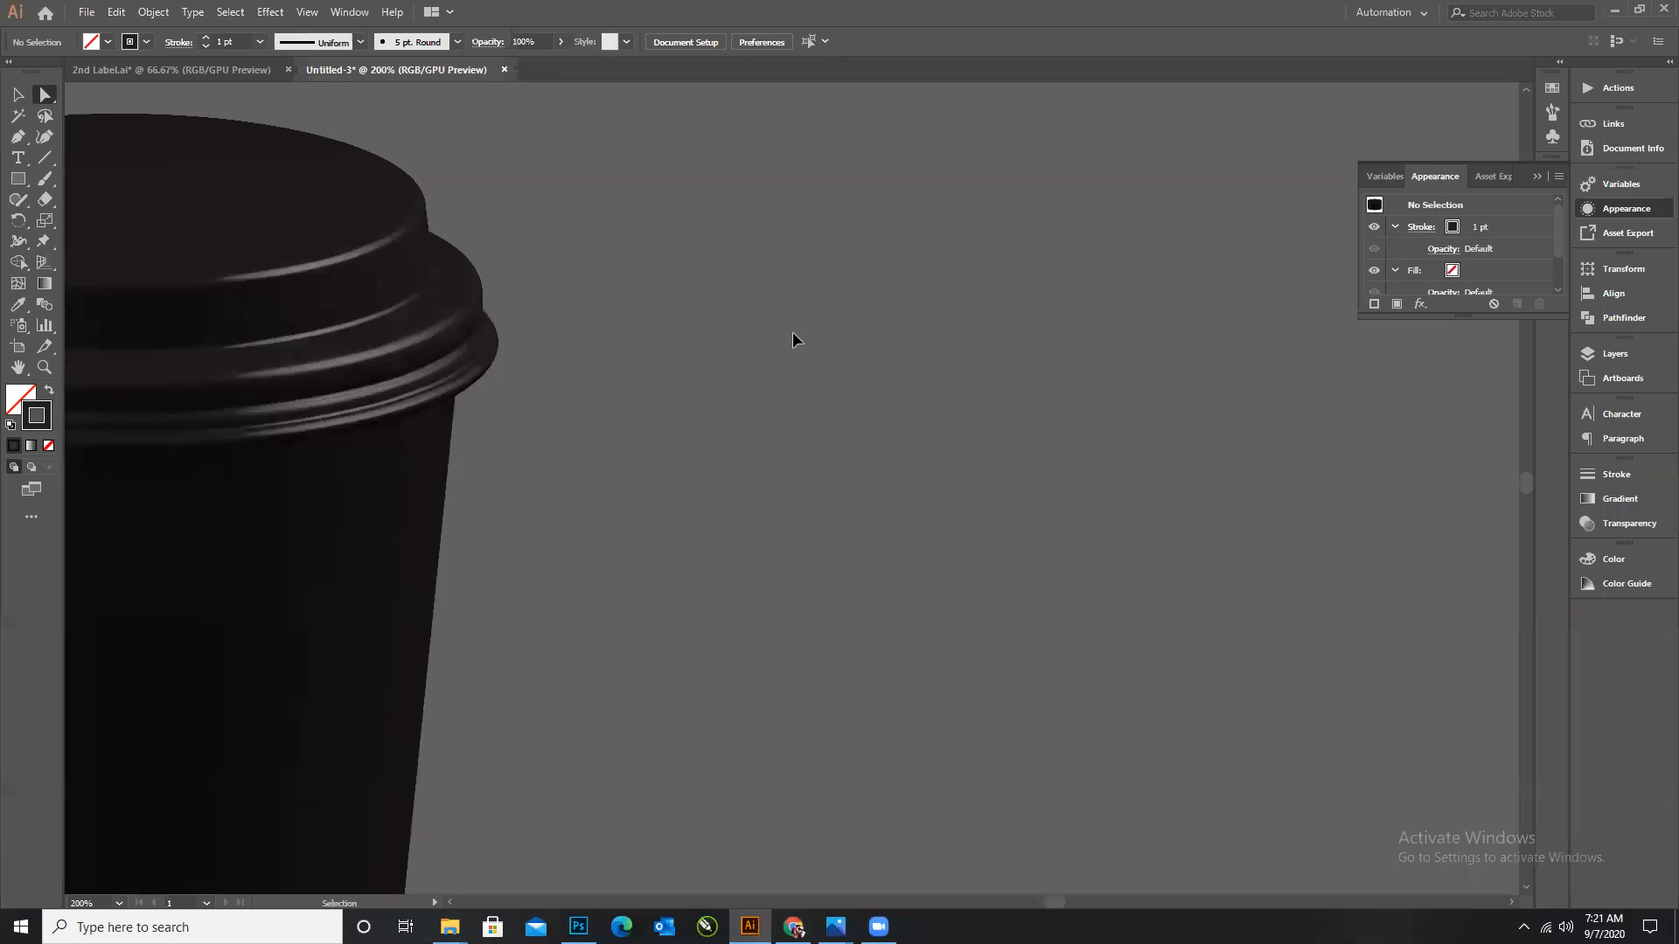
key("ctrl+z")
left_click(761, 354)
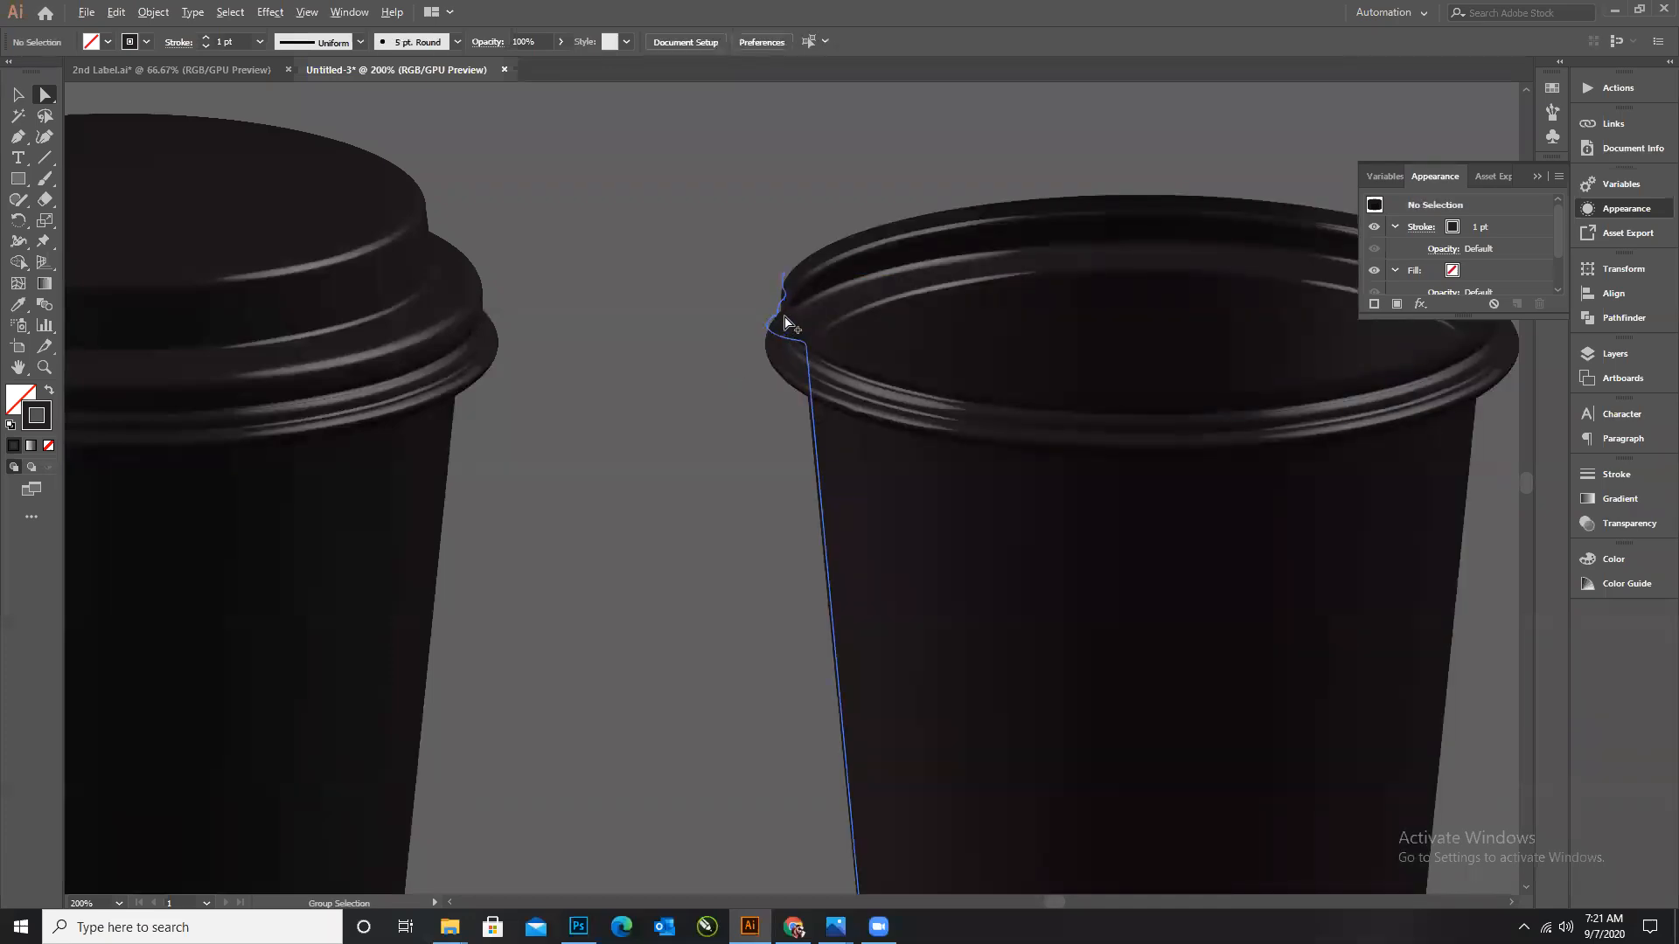
Delete the anchor points at the open upper end of the copied cup's profile, just above the rim curve.
scroll(787, 326, "up", 2)
scroll(706, 368, "down", 4)
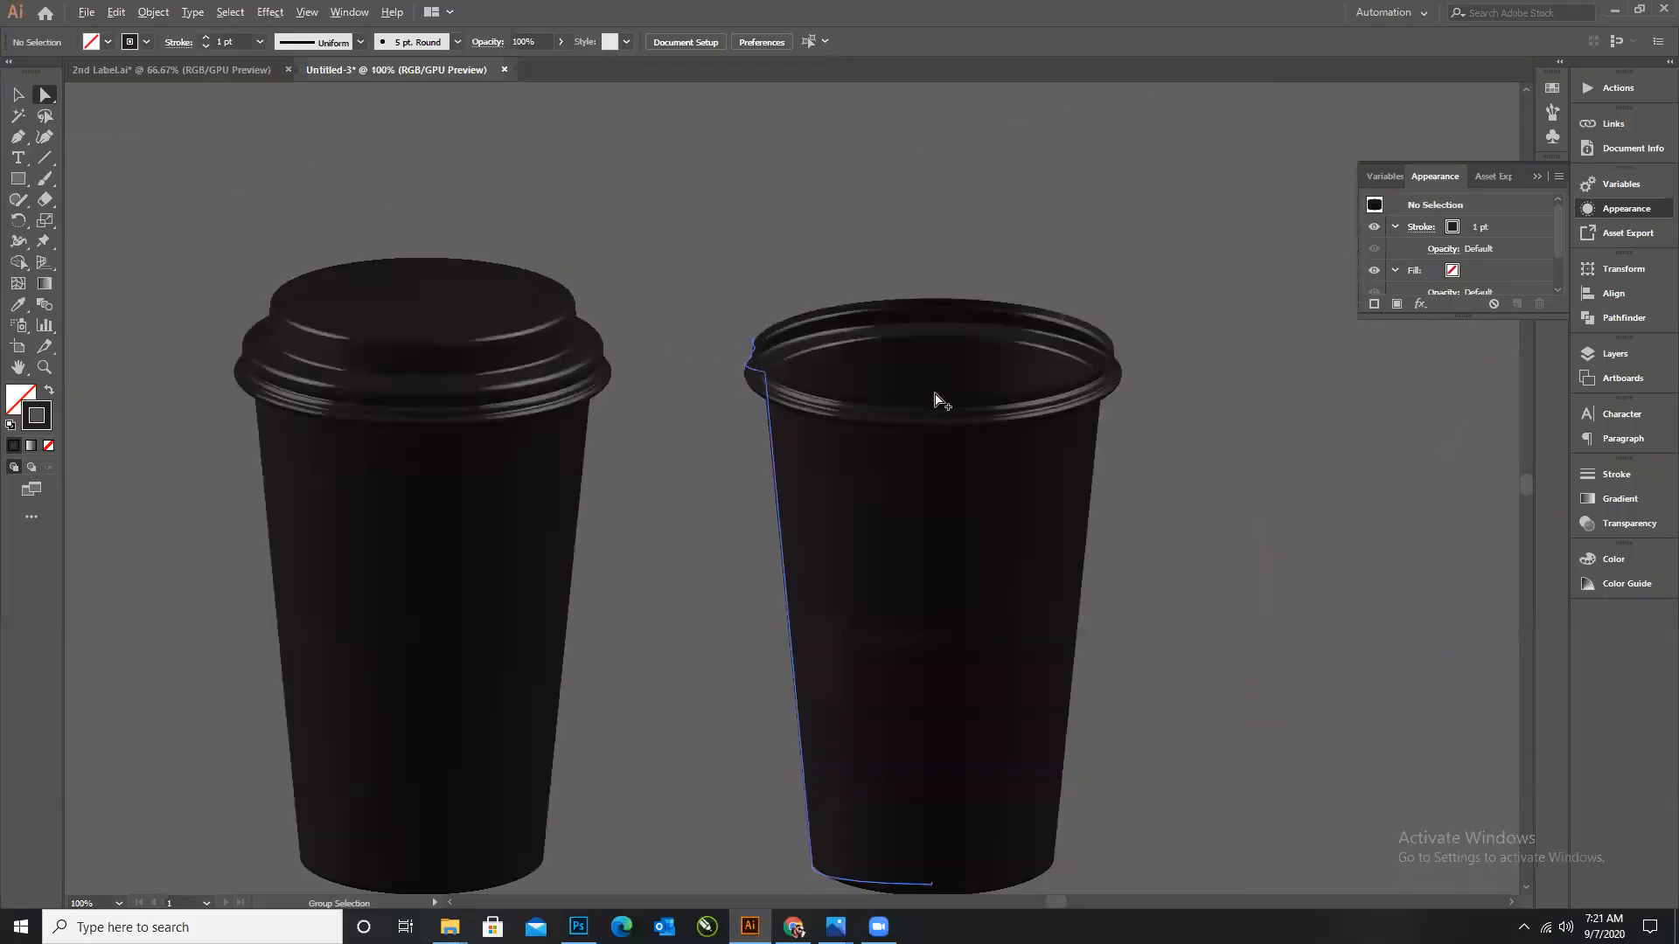
scroll(1020, 386, "down", 2)
scroll(982, 355, "up", 4)
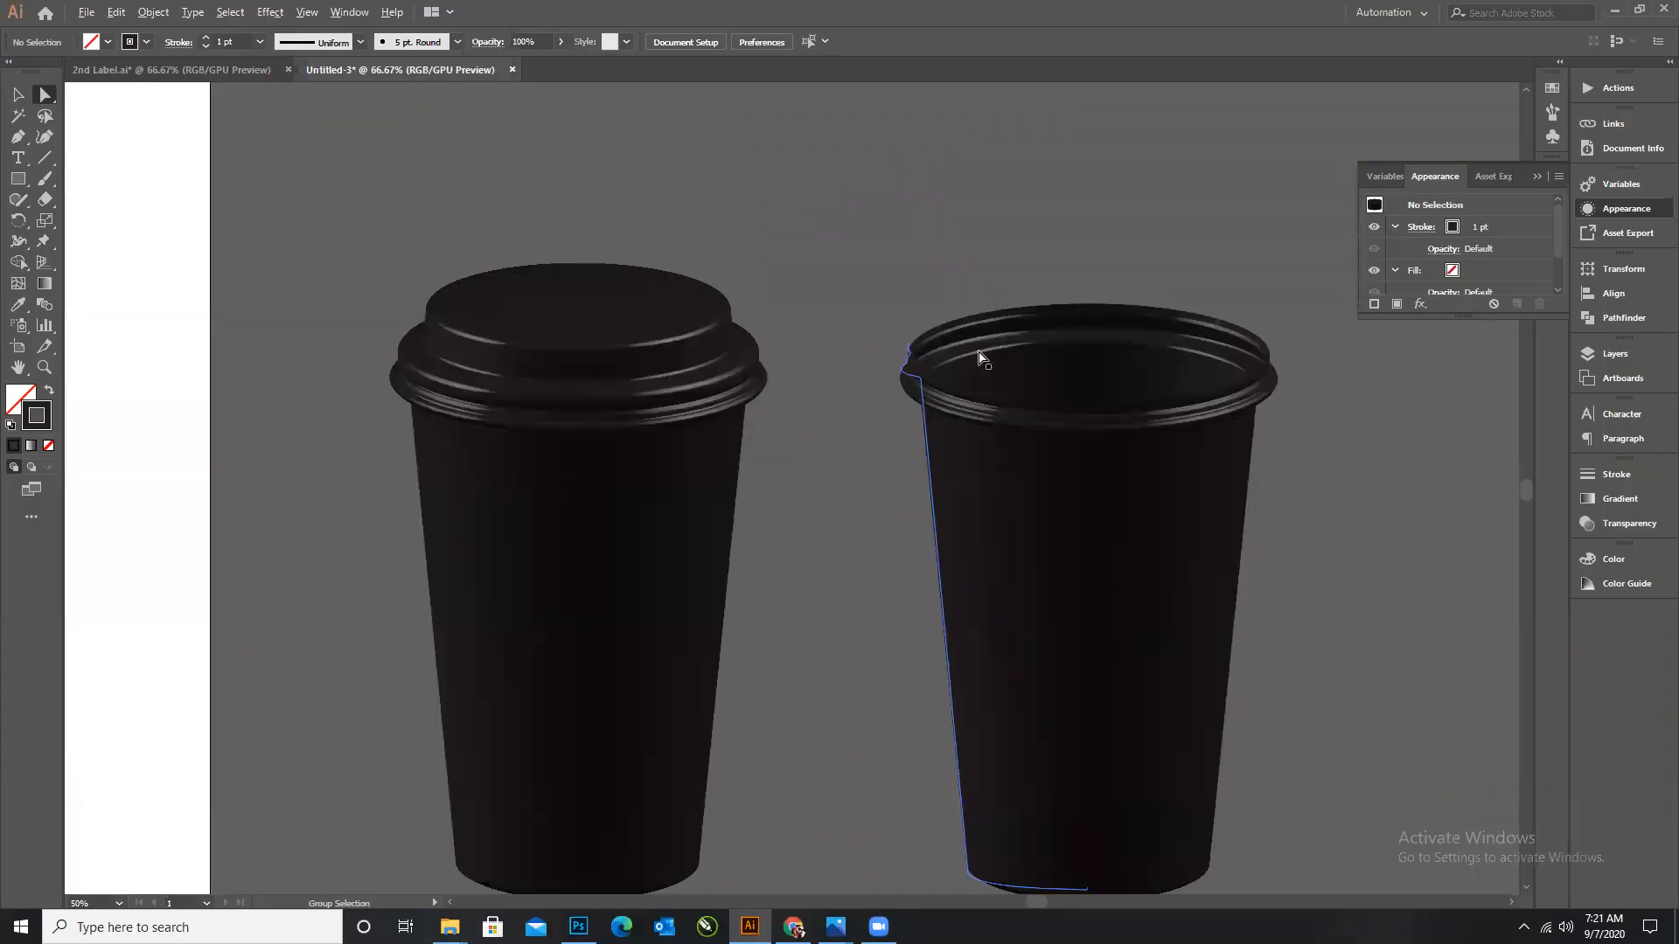
left_click_drag(836, 336, 868, 390)
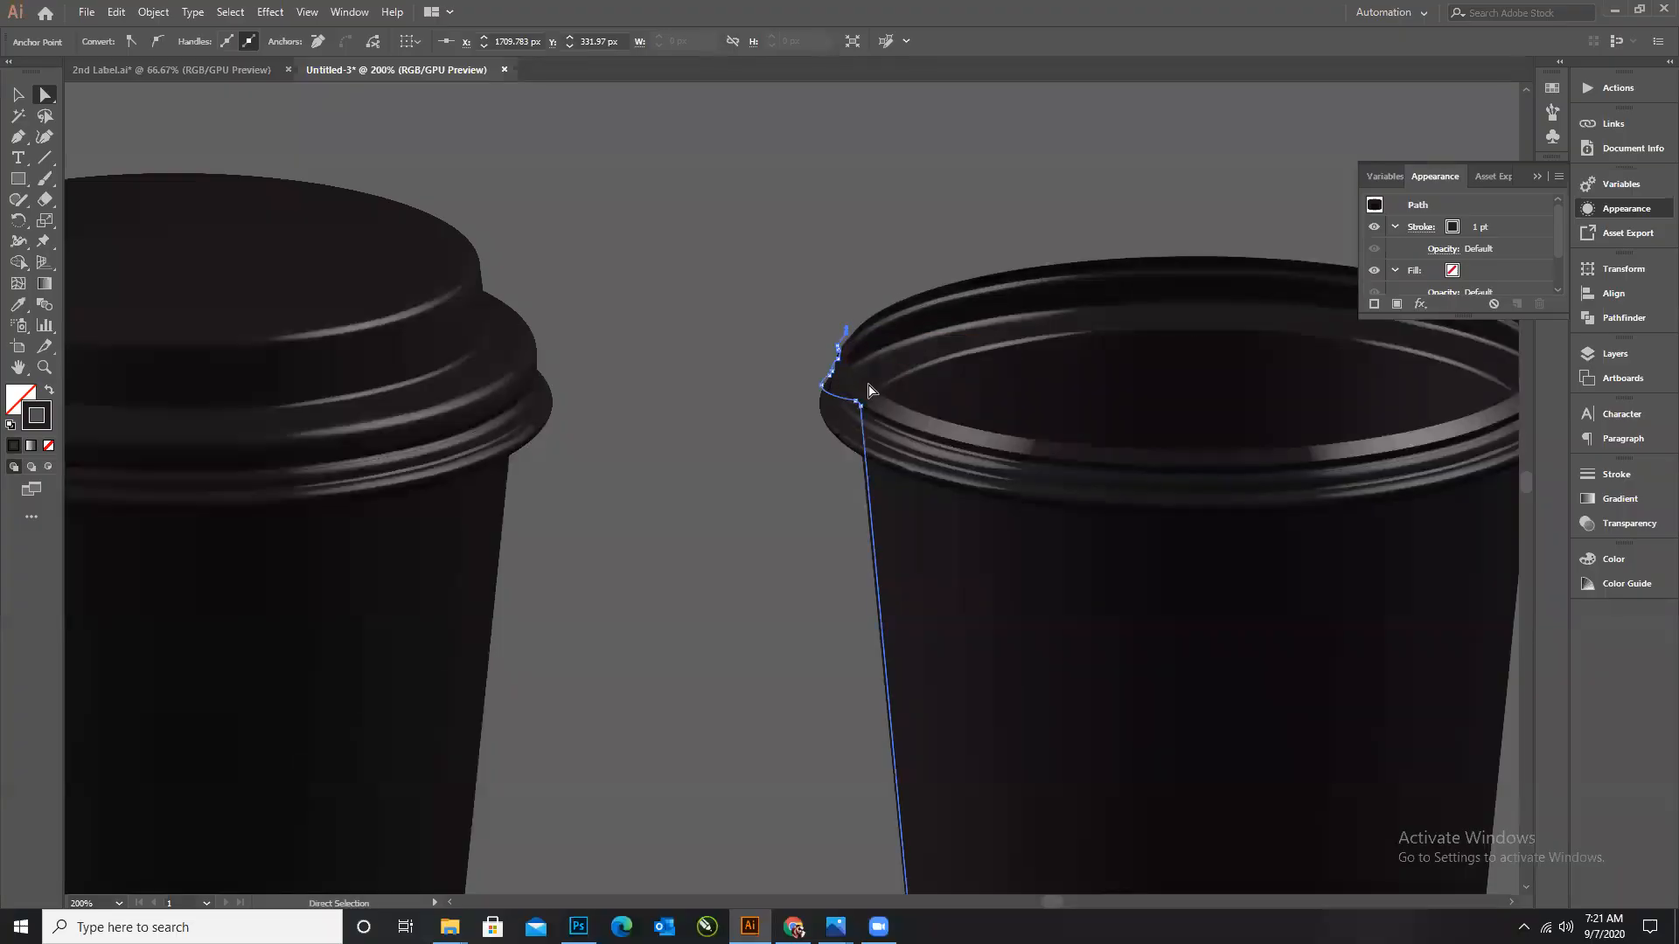
key("Delete")
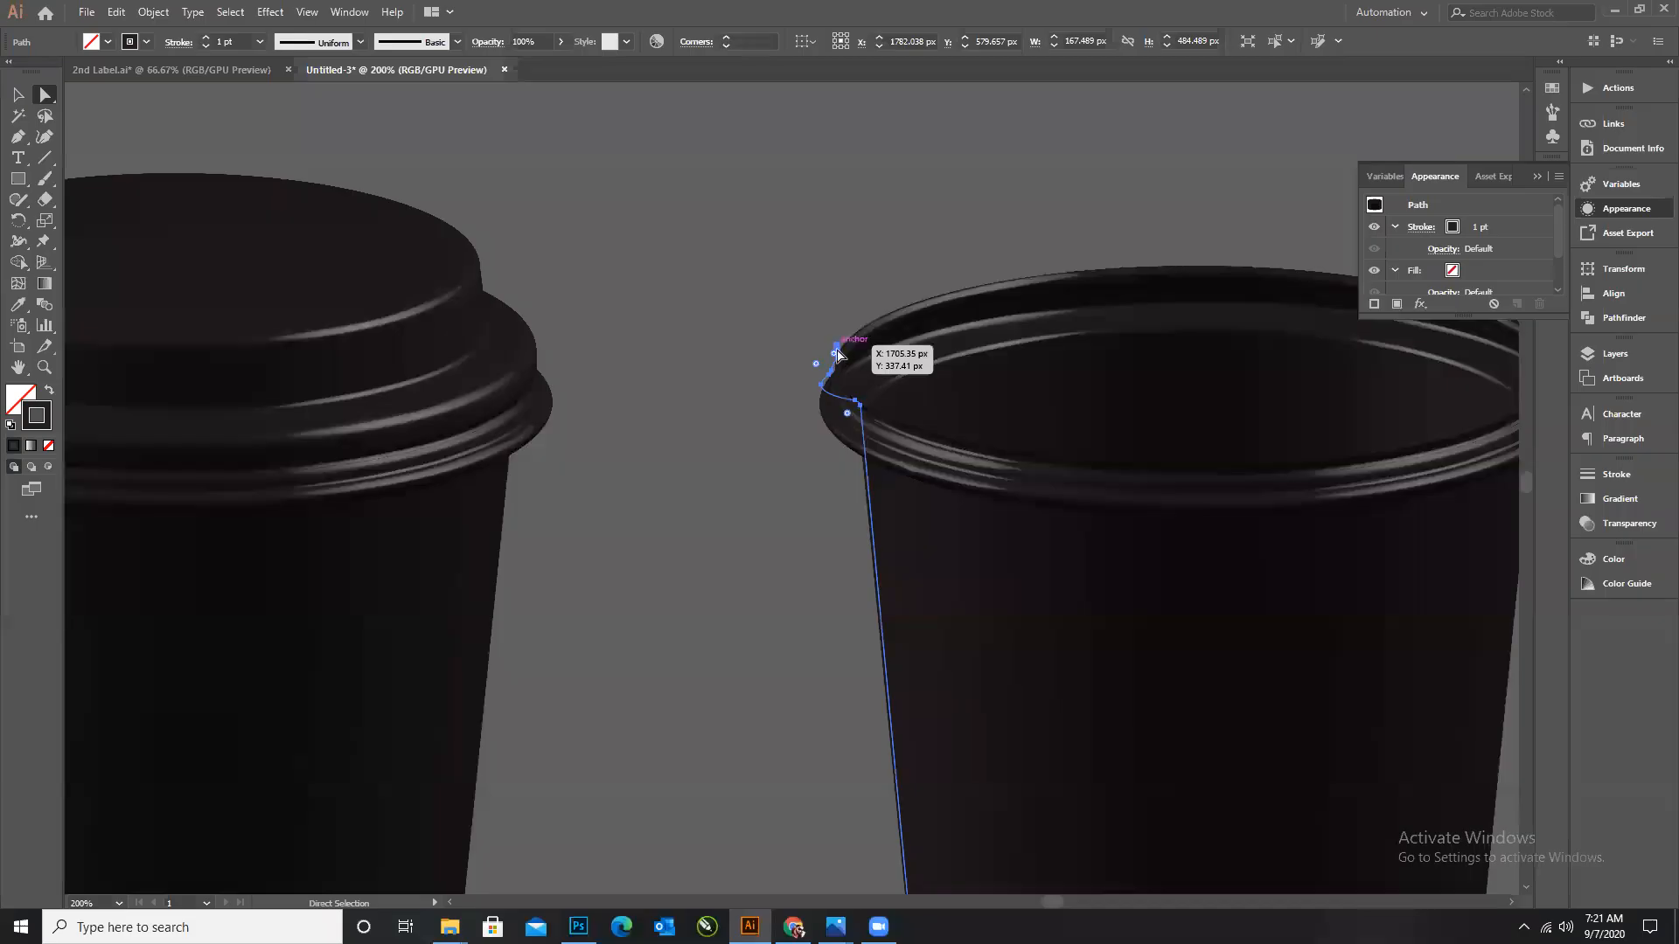
scroll(848, 361, "up", 4)
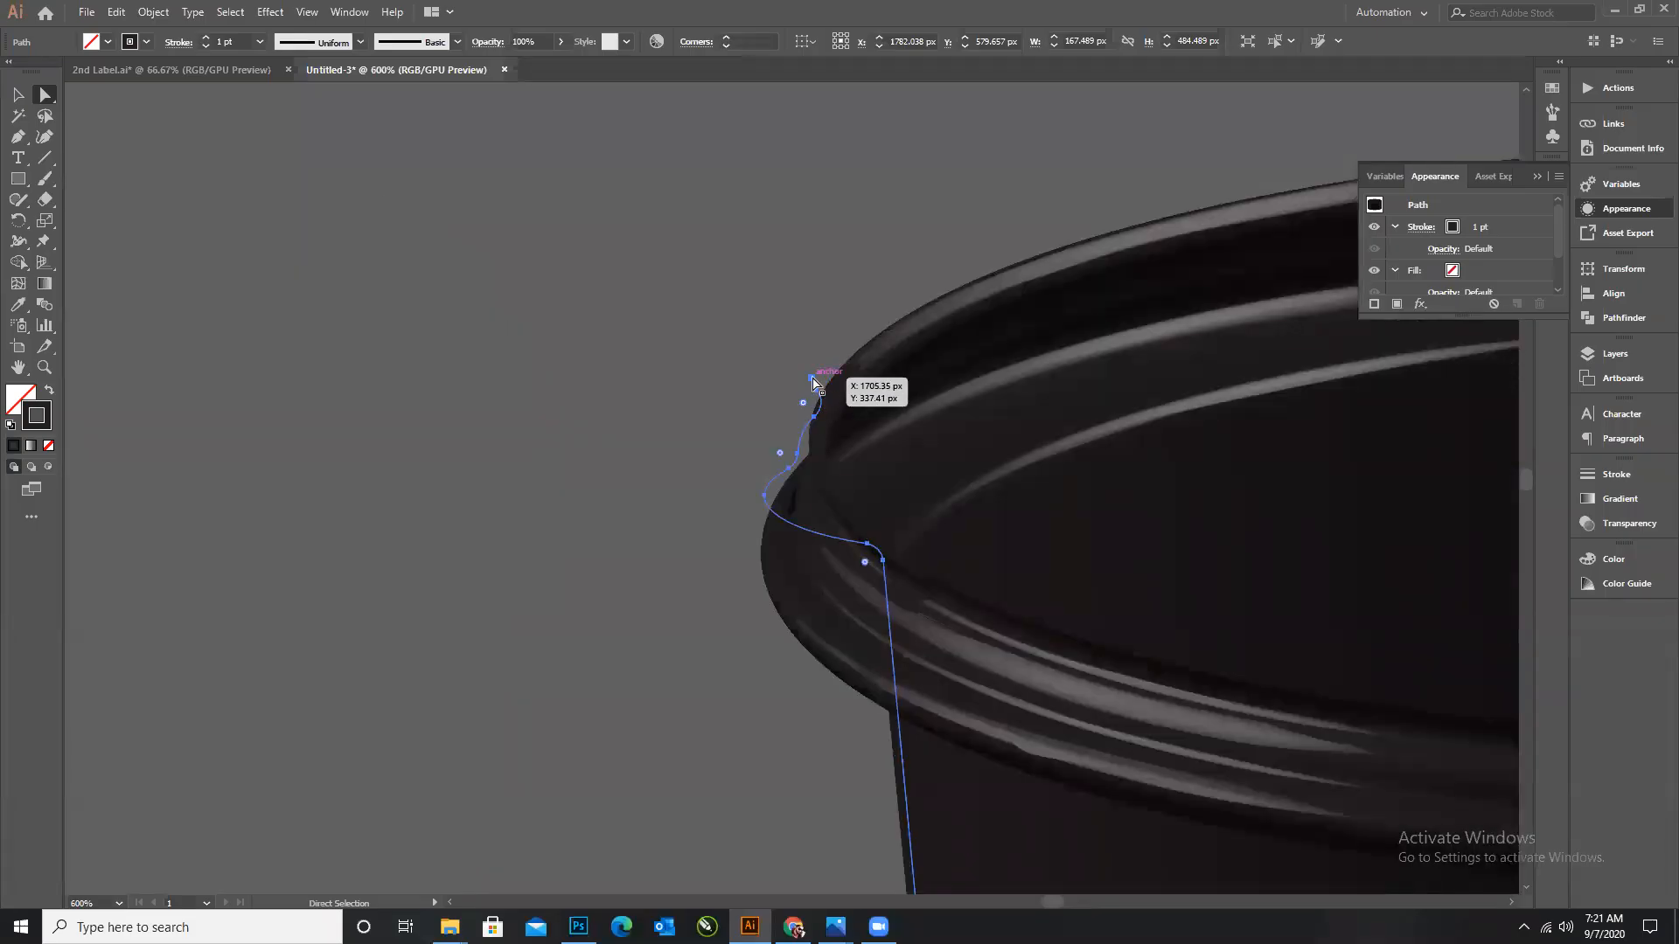
left_click(817, 393)
key("Delete")
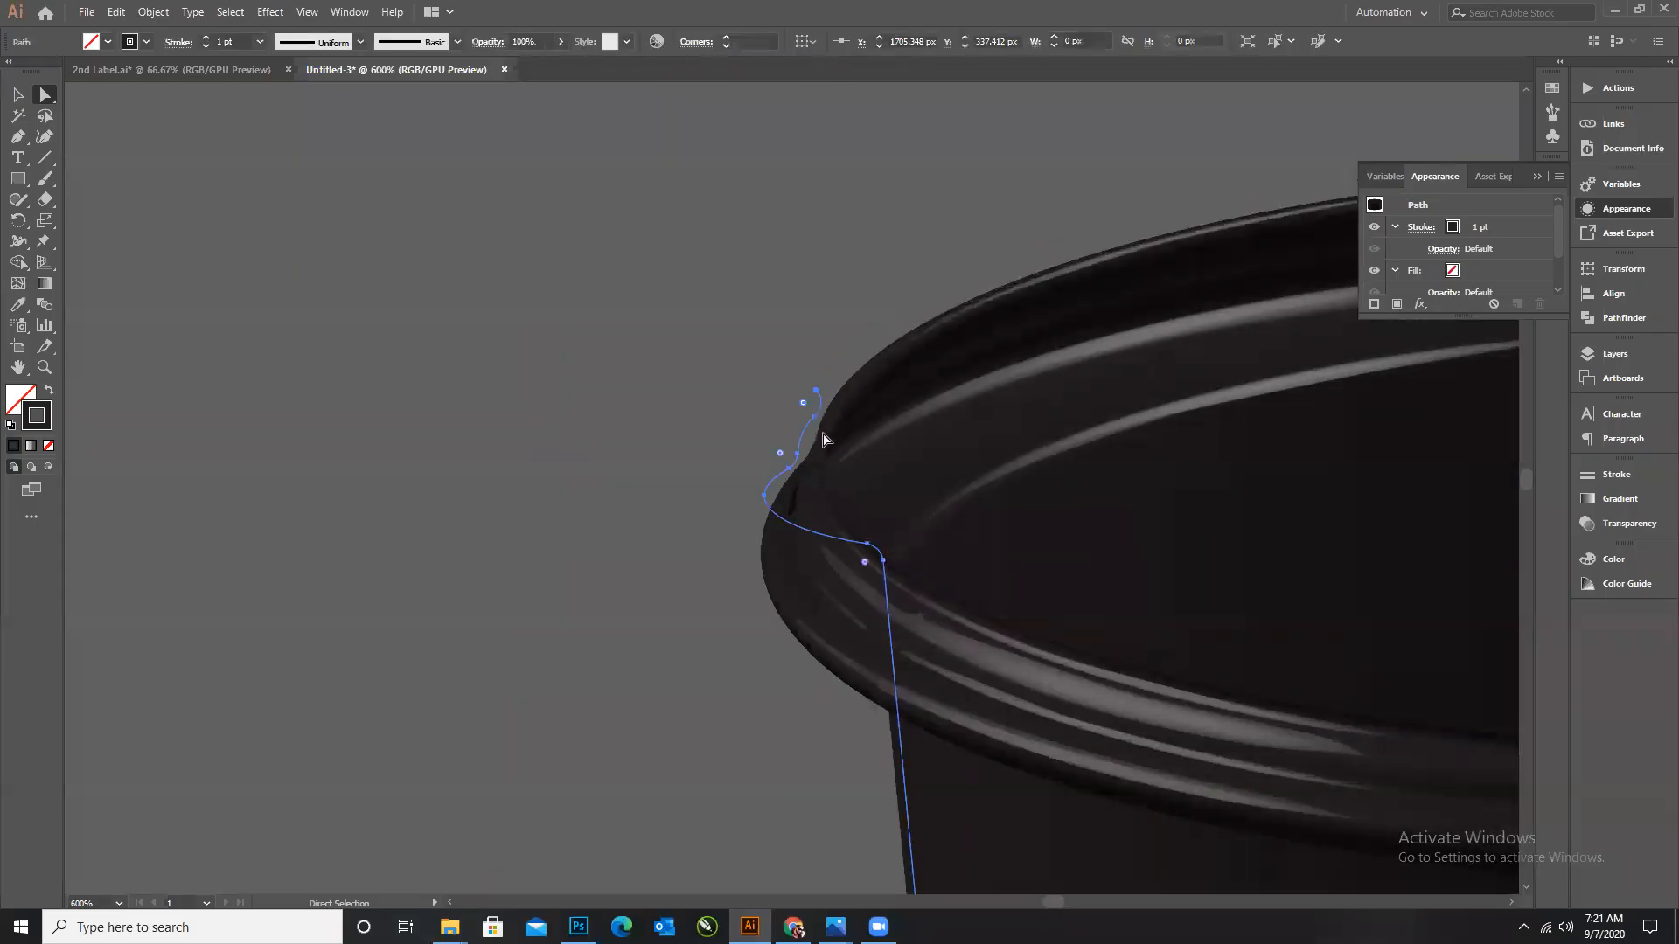
Remove the remaining lid-curve anchor points from the copied profile down to the outer rim, leaving only the cup body, and deselect it.
left_click(816, 390)
key("Delete")
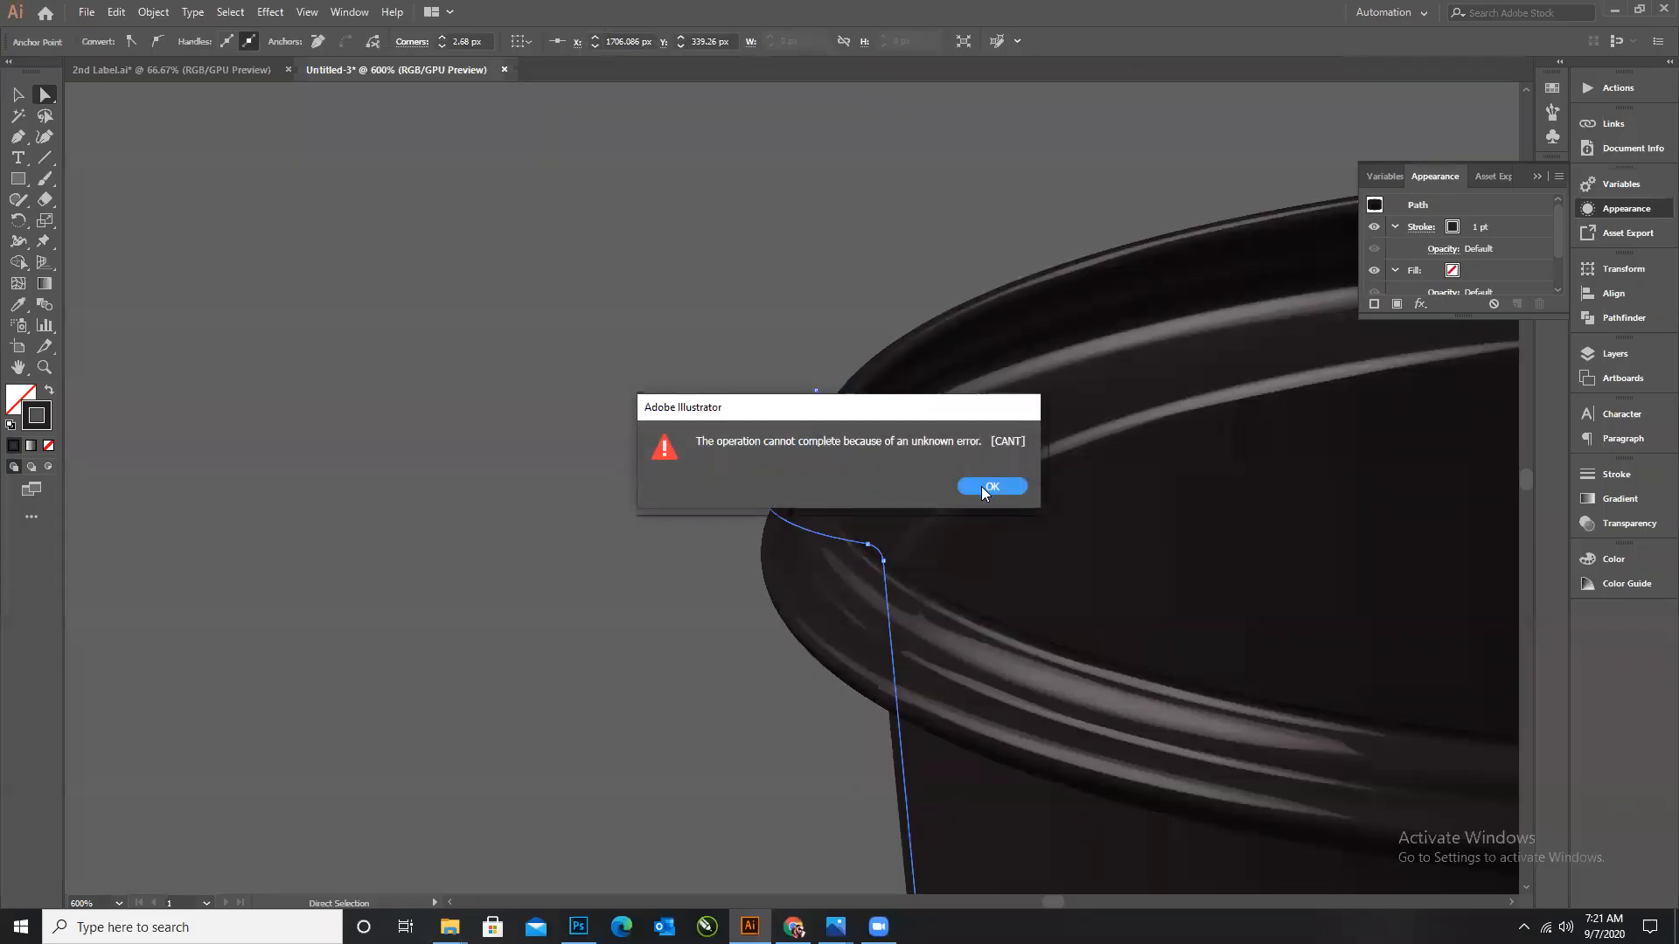
left_click(981, 486)
left_click(961, 488)
left_click(780, 385)
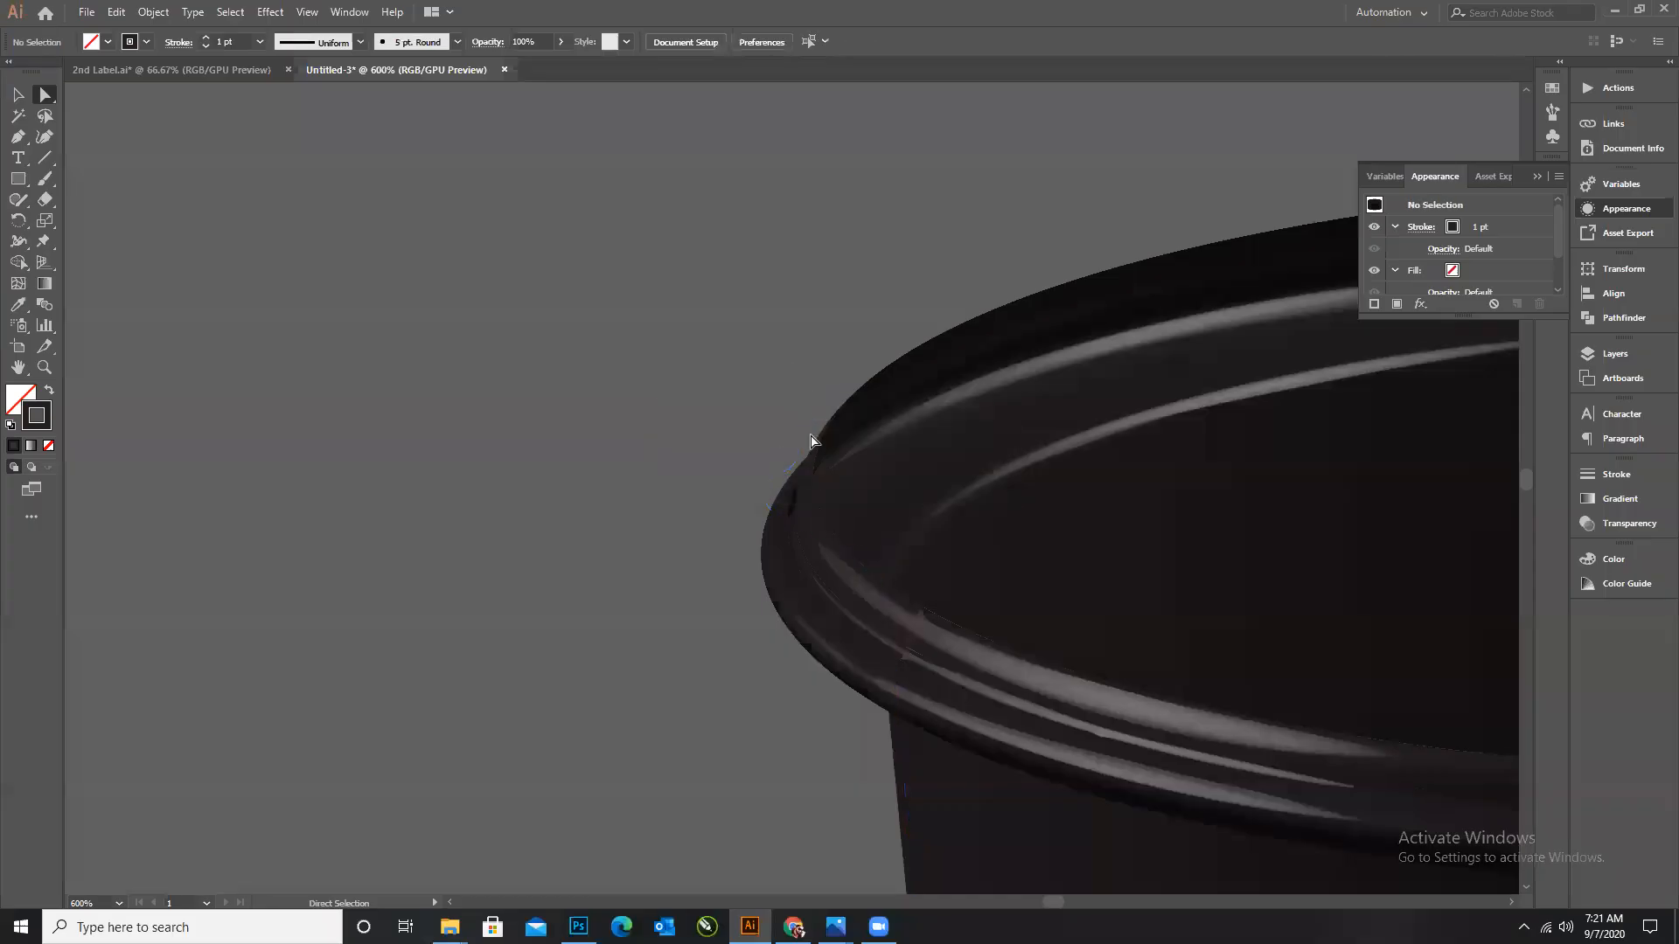
left_click(820, 418)
left_click_drag(822, 418, 788, 469)
left_click(615, 511)
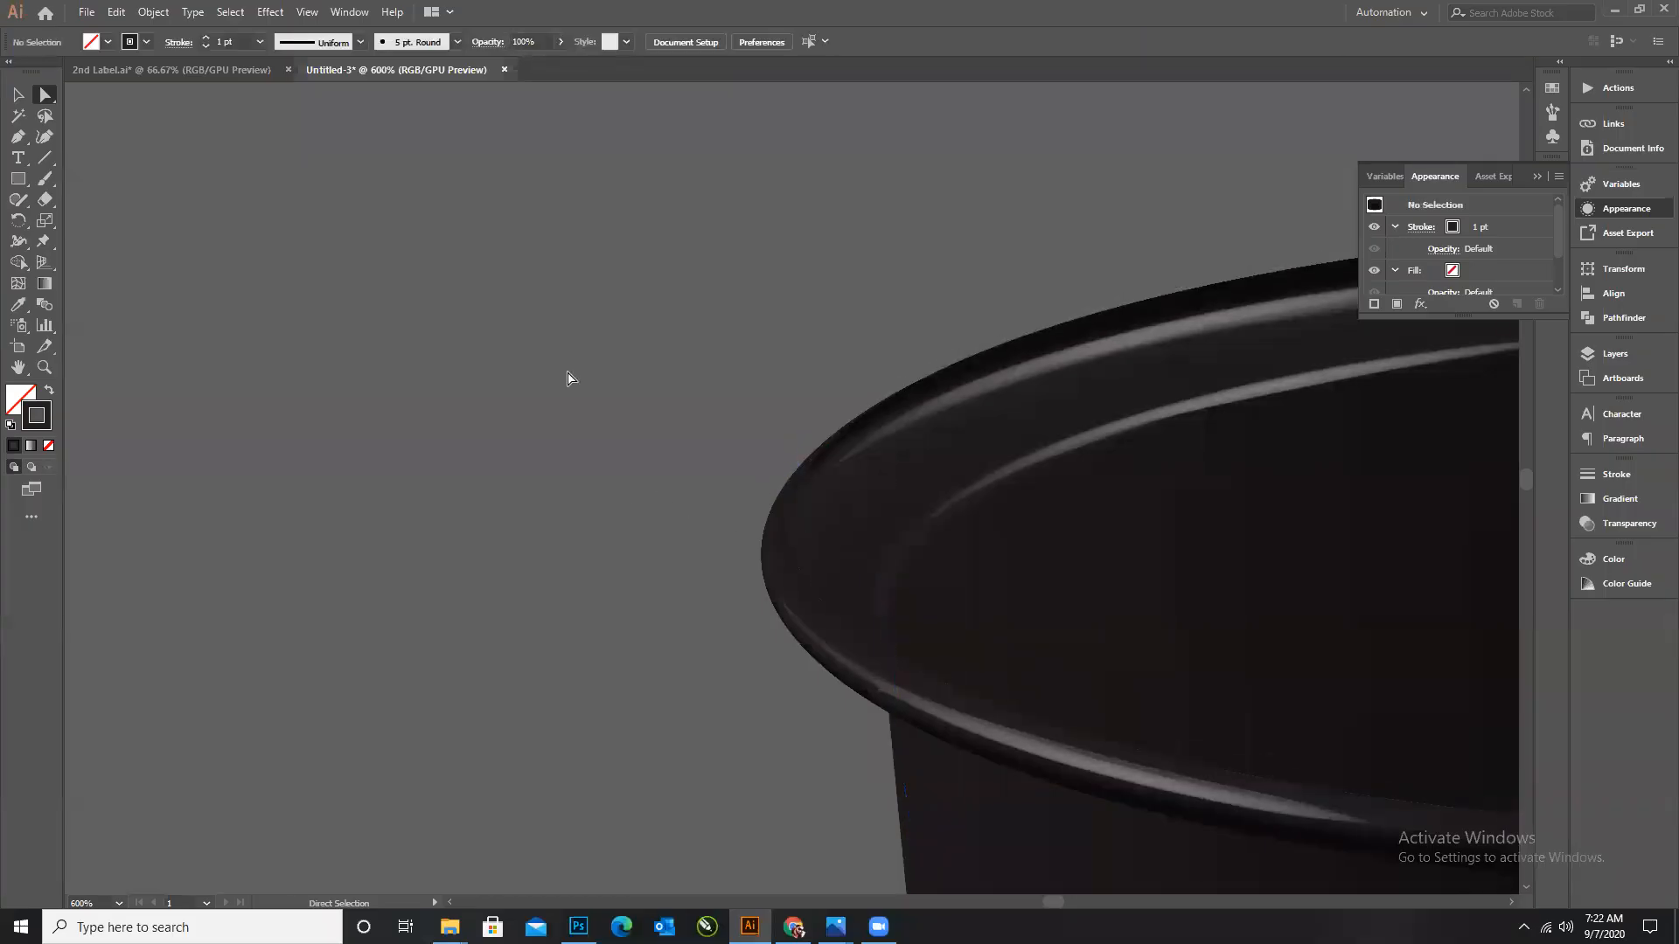
Duplicate the original lidded cup and place the copy on the far side of the open cup body.
scroll(724, 439, "down", 5)
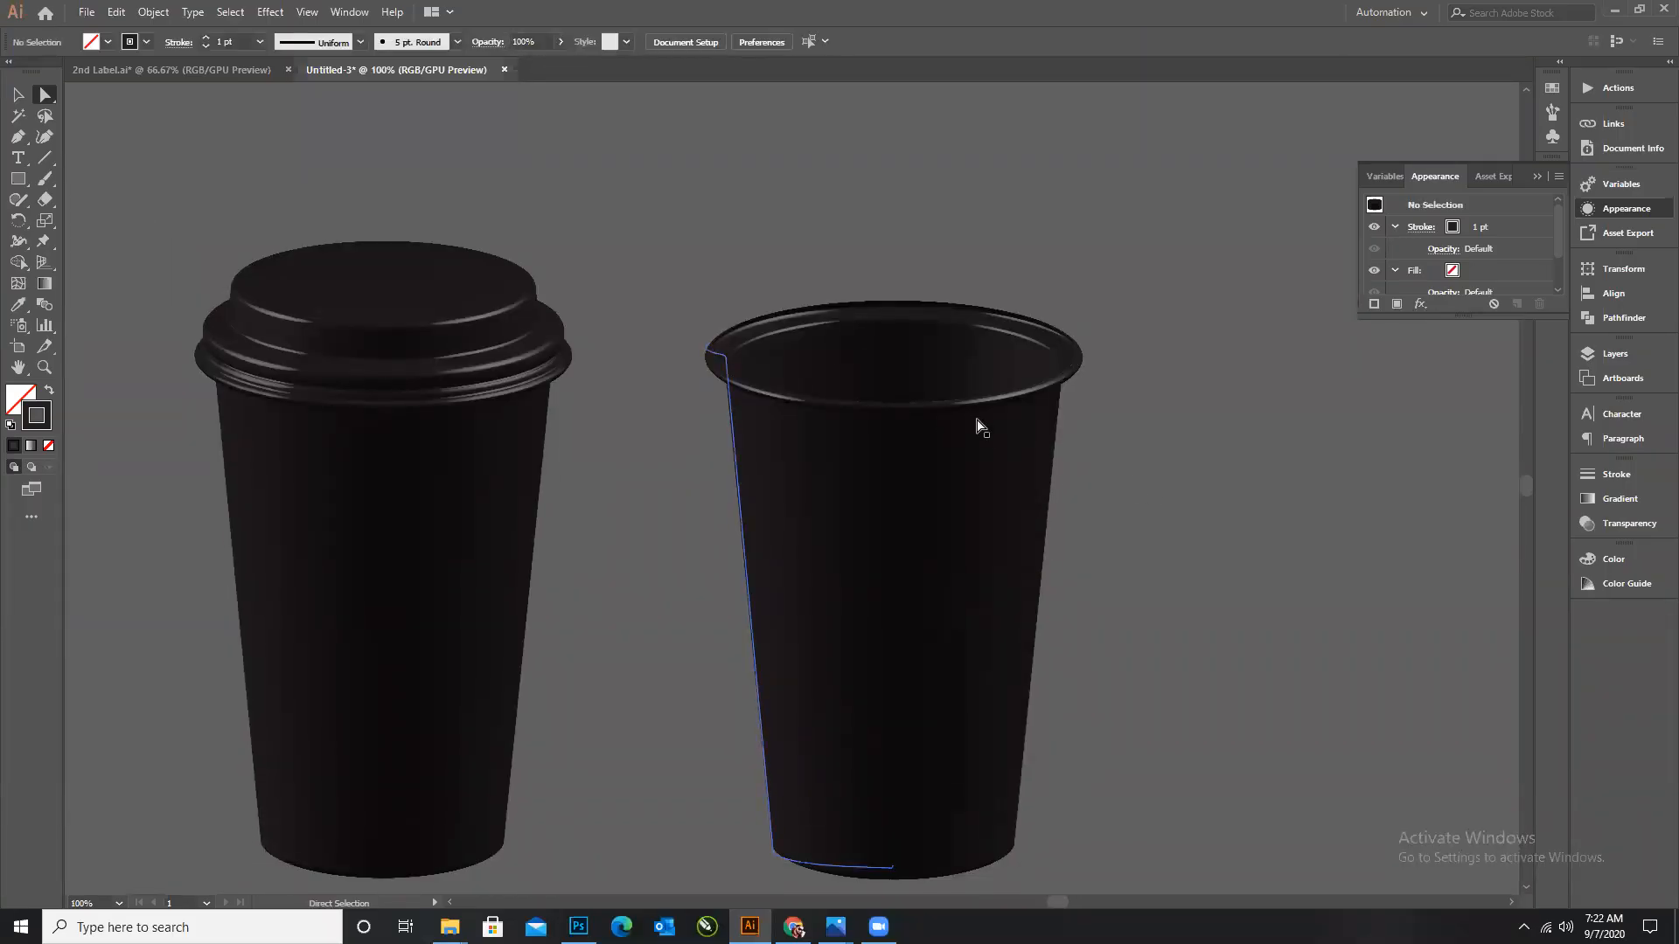
scroll(986, 433, "down", 1)
left_click_drag(704, 411, 1225, 408)
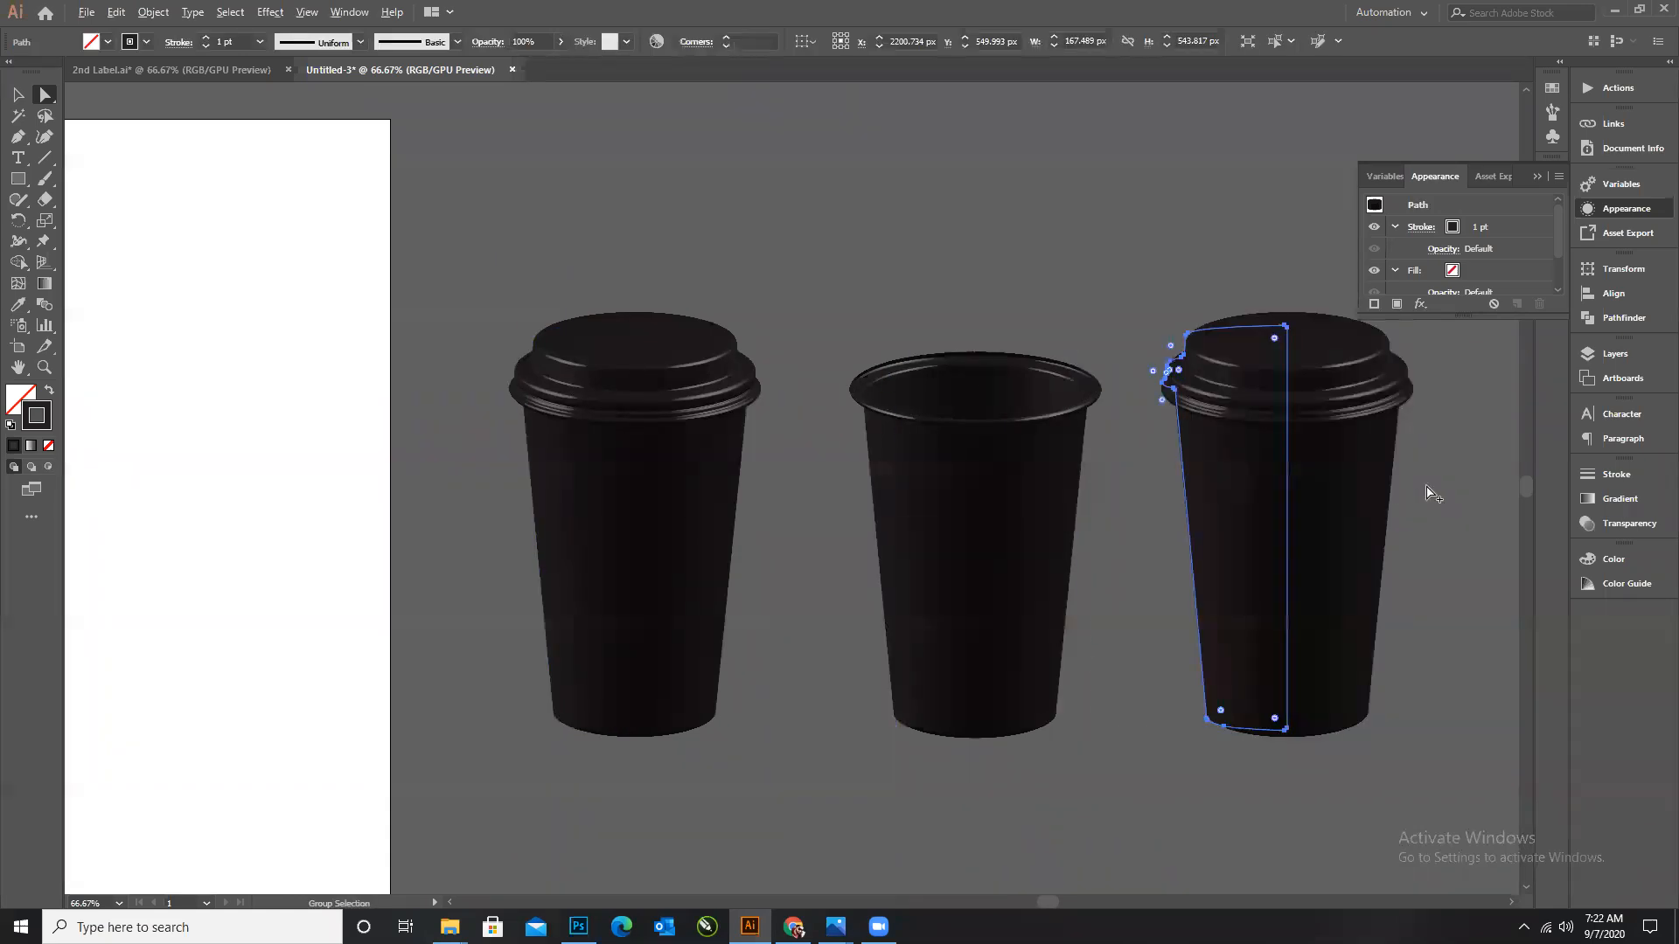
Delete the center line, base and side wall anchor points from the new copy's profile, leaving only the lid, and deselect it.
scroll(1431, 494, "up", 2)
scroll(967, 423, "down", 1)
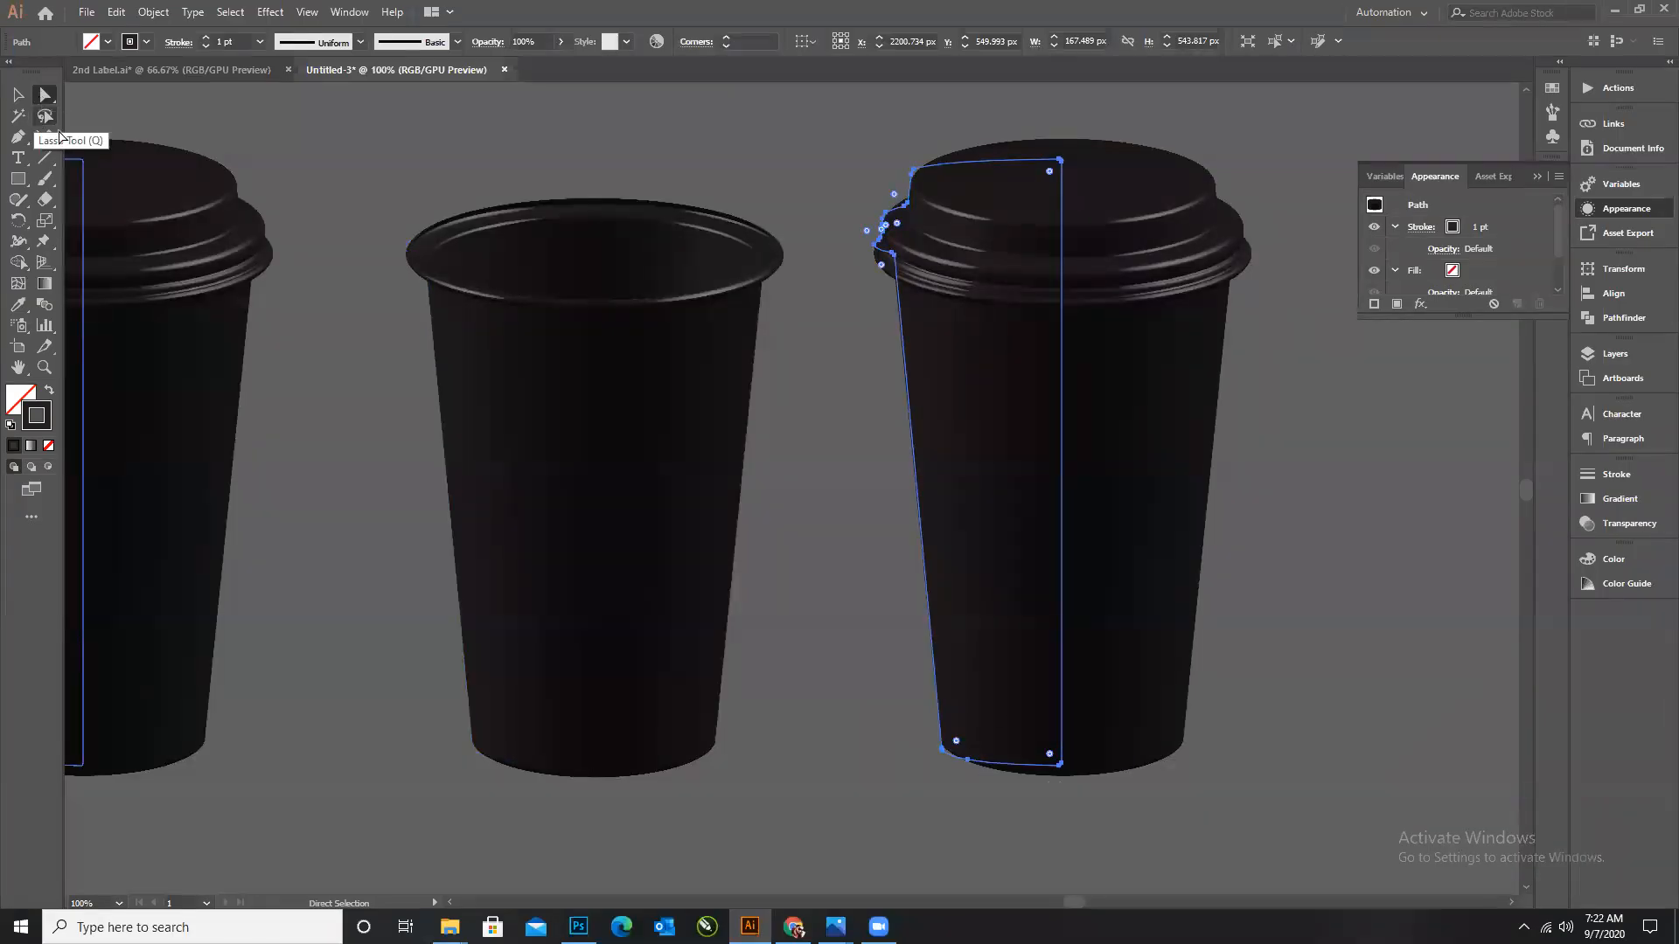
left_click(1060, 766)
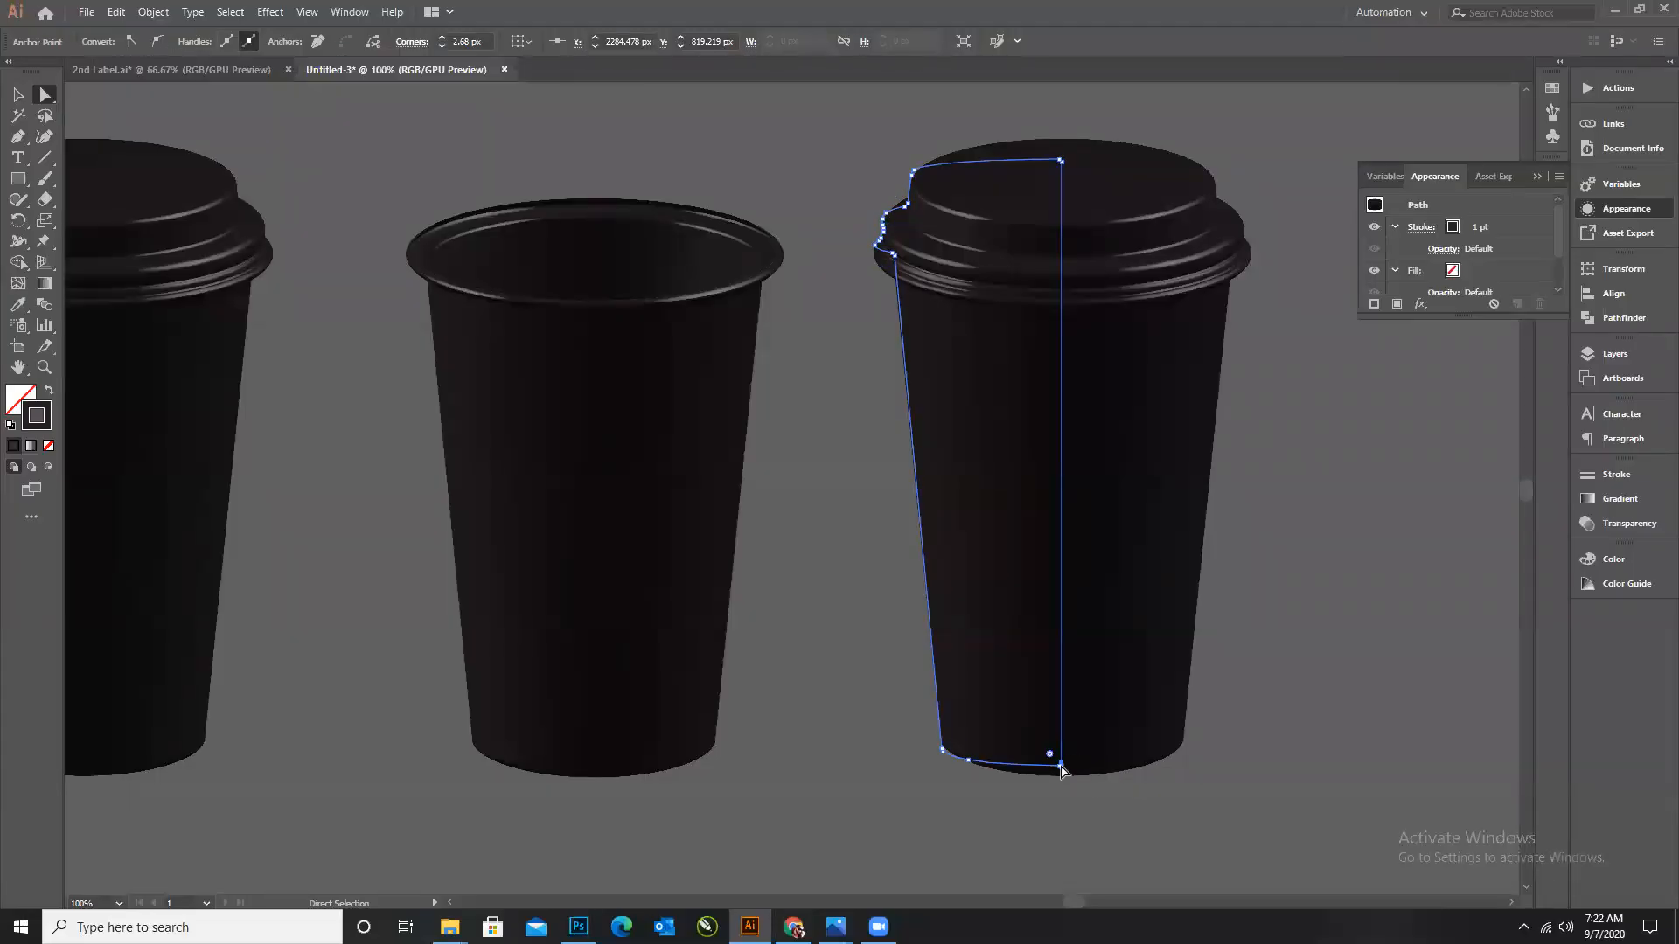
left_click_drag(1061, 768, 1057, 775)
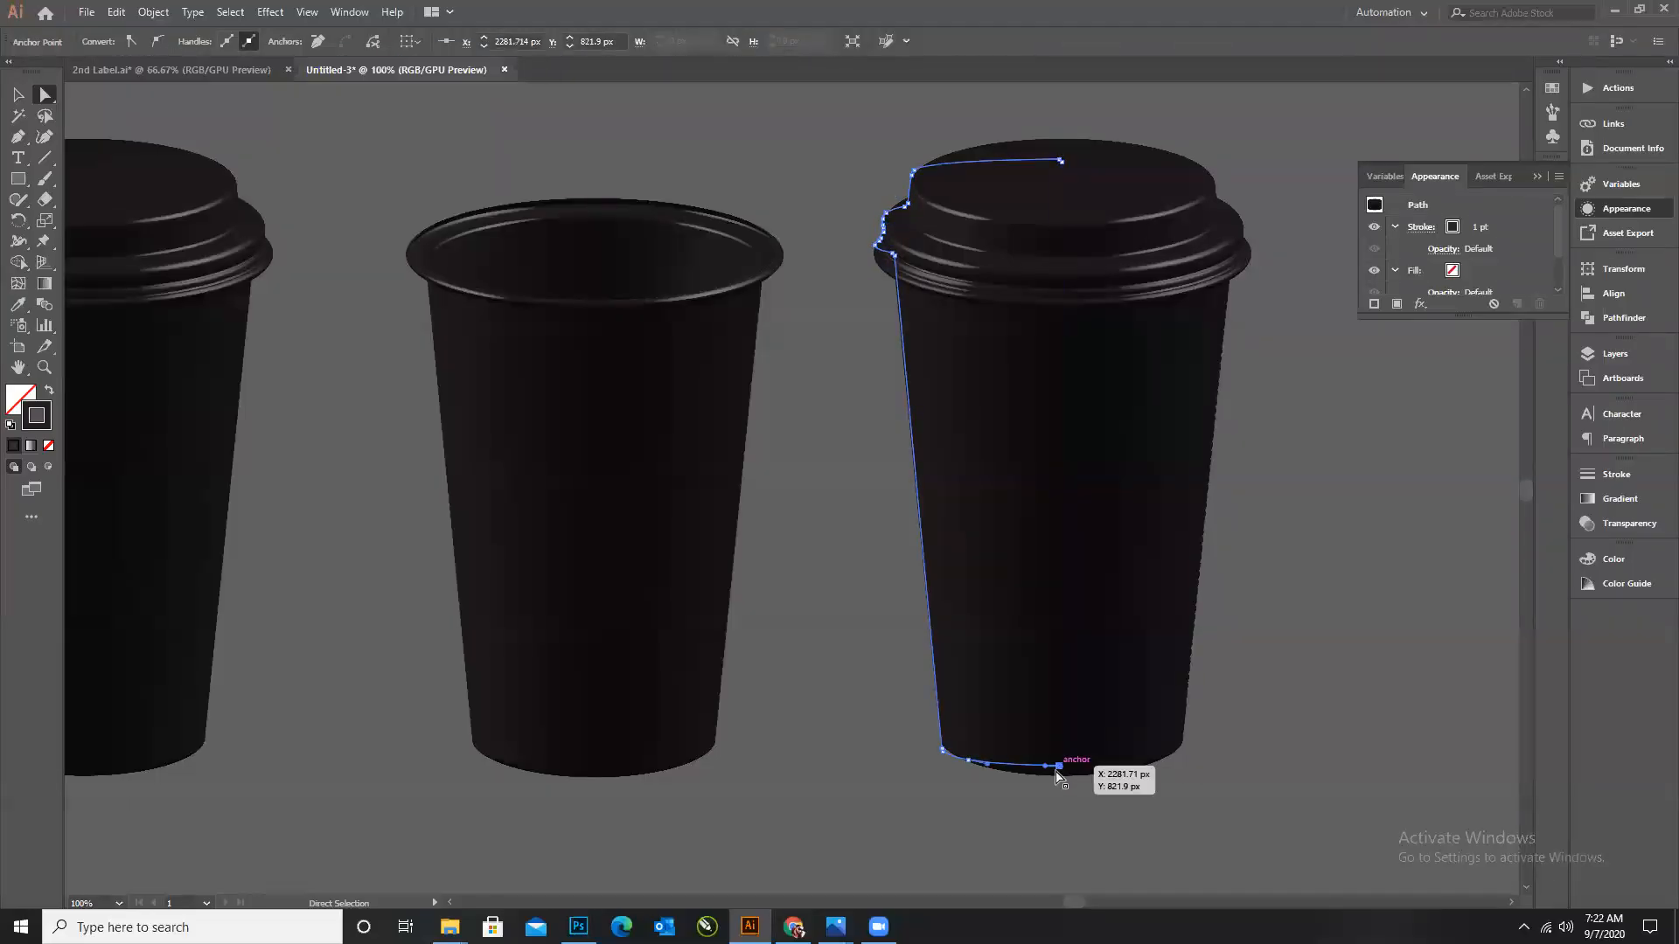
key("Delete")
key("Delete")
left_click(942, 749)
key("Delete")
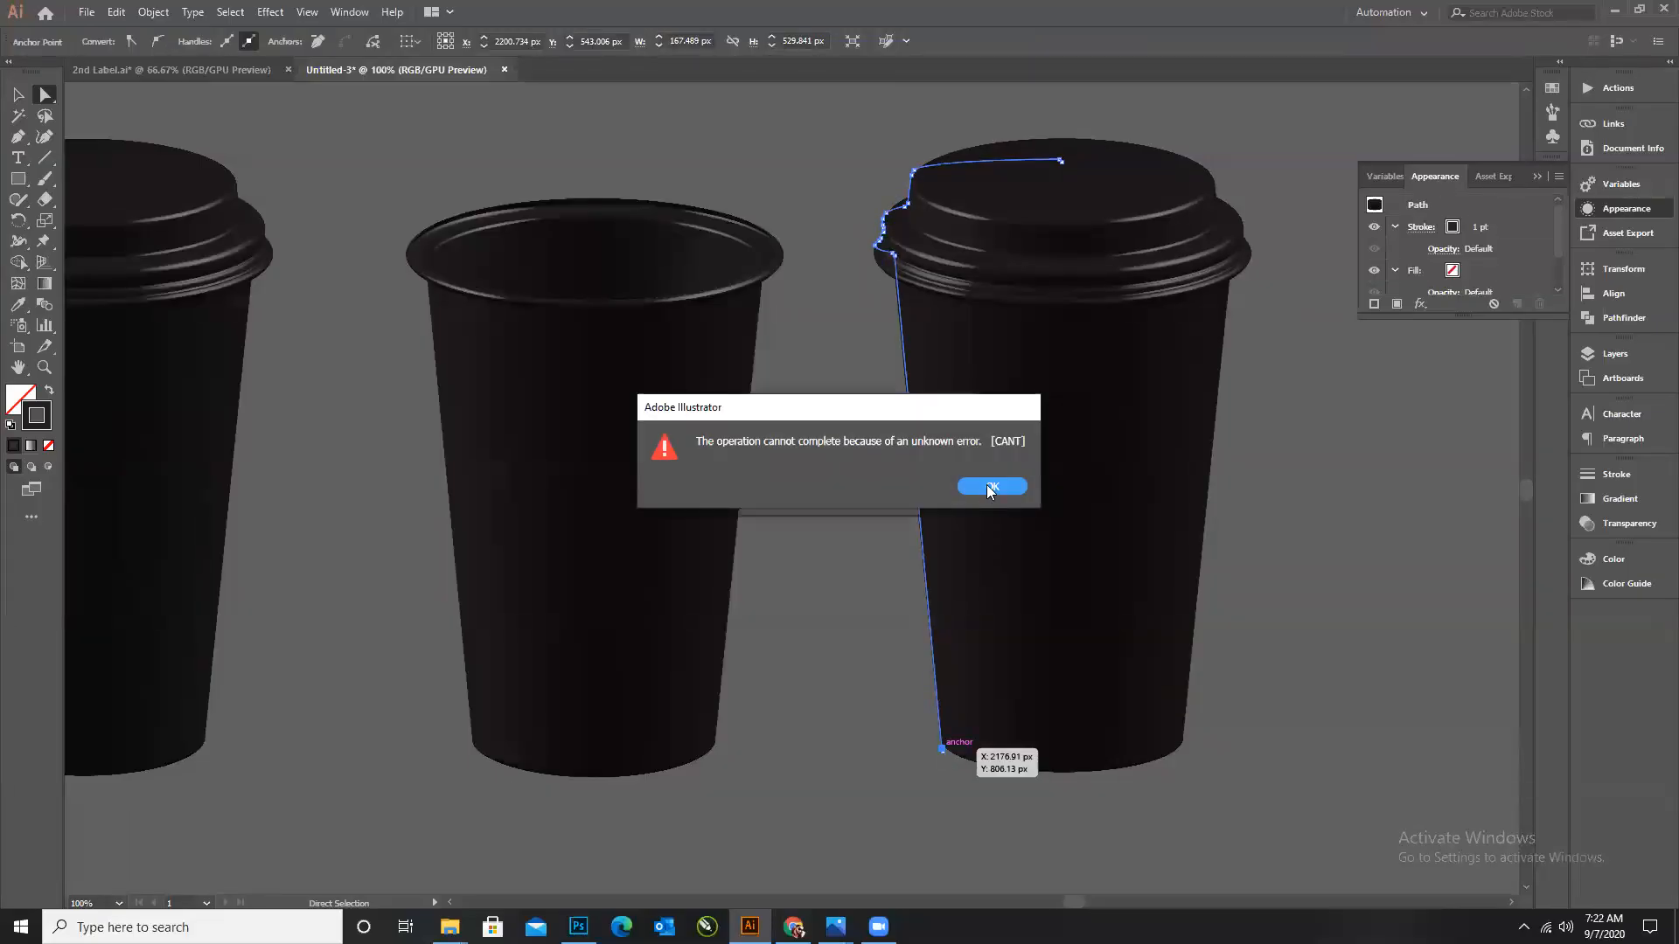
left_click(987, 485)
left_click(987, 485)
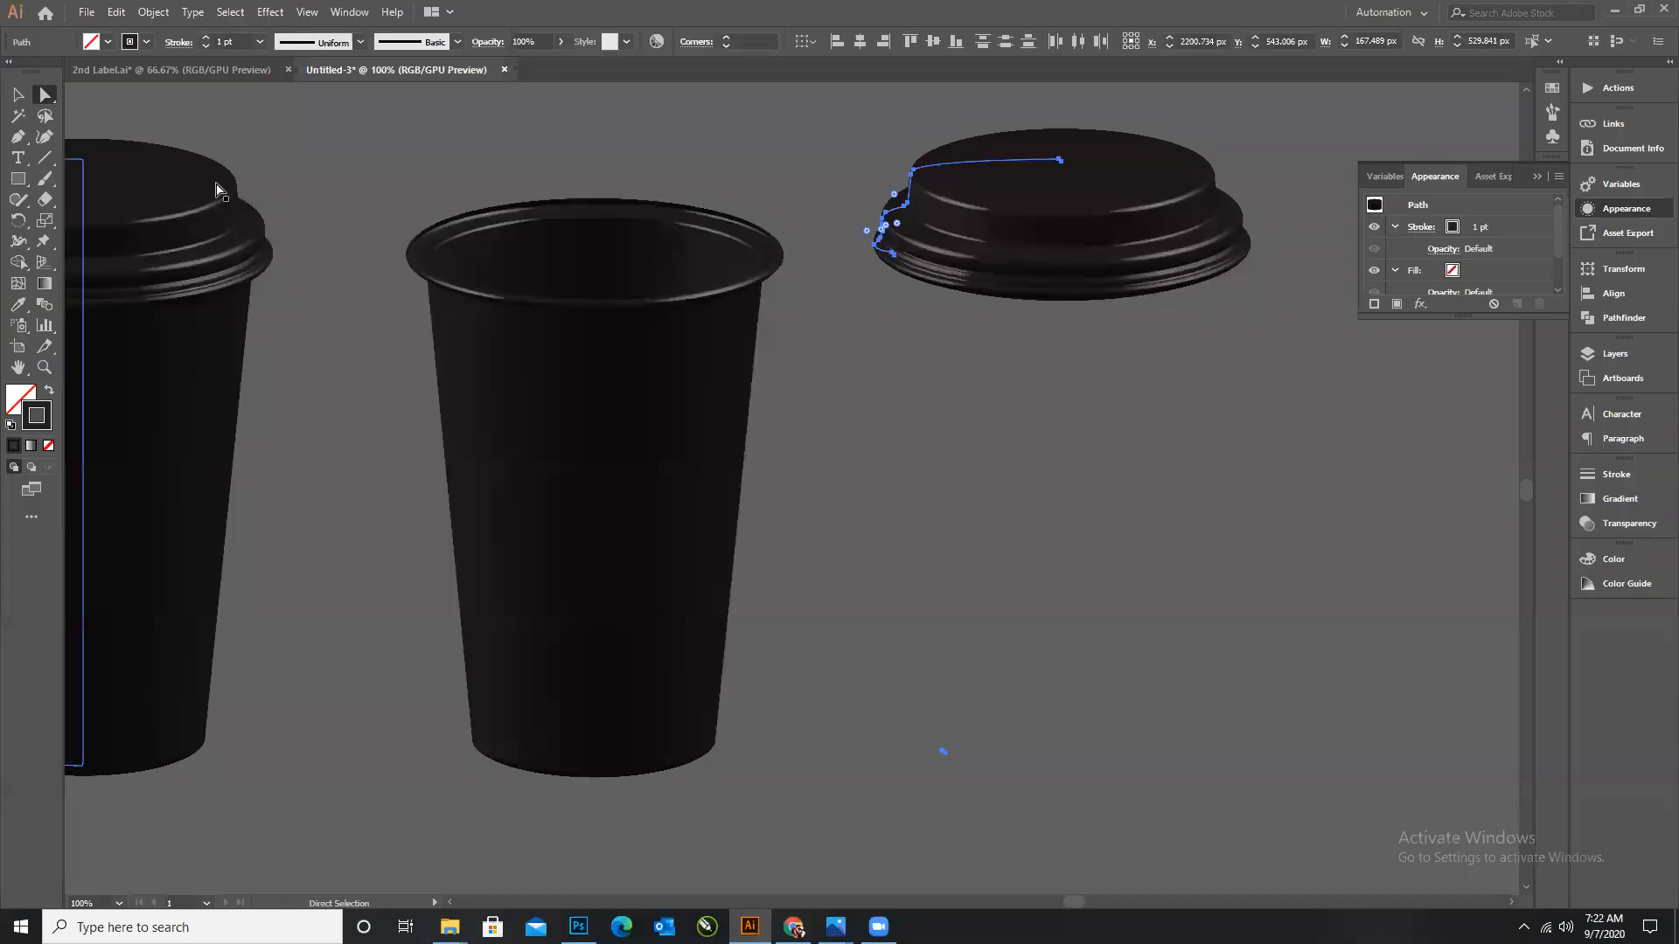
left_click(17, 93)
left_click(934, 365)
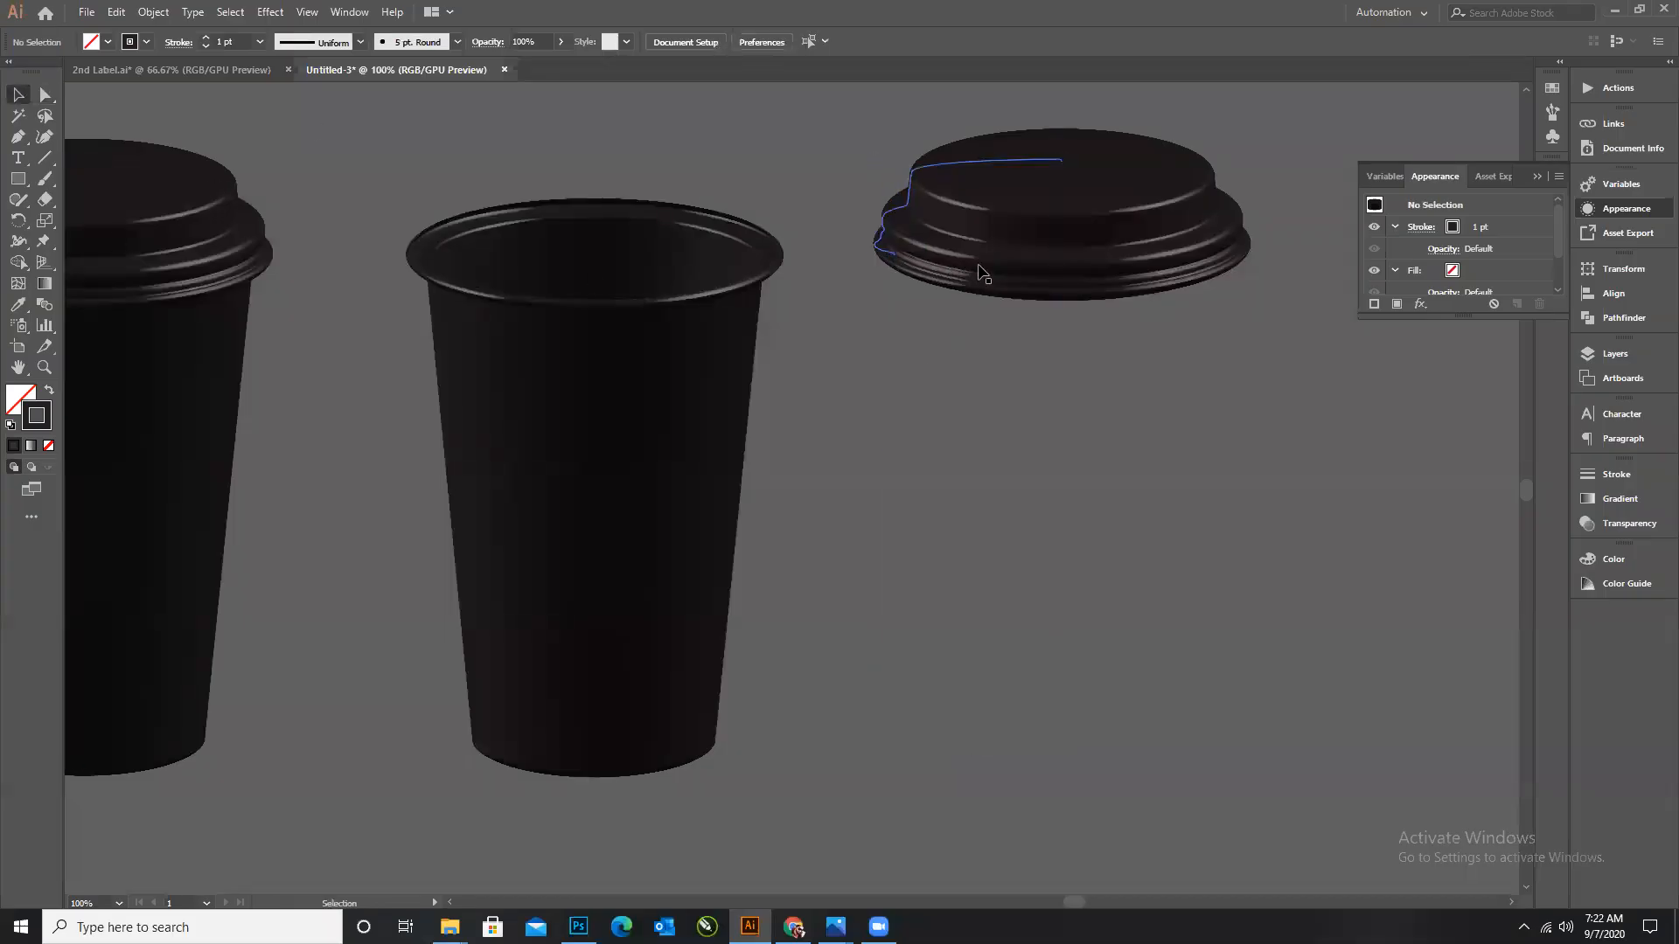
Delete the lowest anchor points of the lid's profile one by one to trim away the cup's outer rim, then deselect it.
scroll(980, 266, "up", 1)
key("a")
left_click(852, 252)
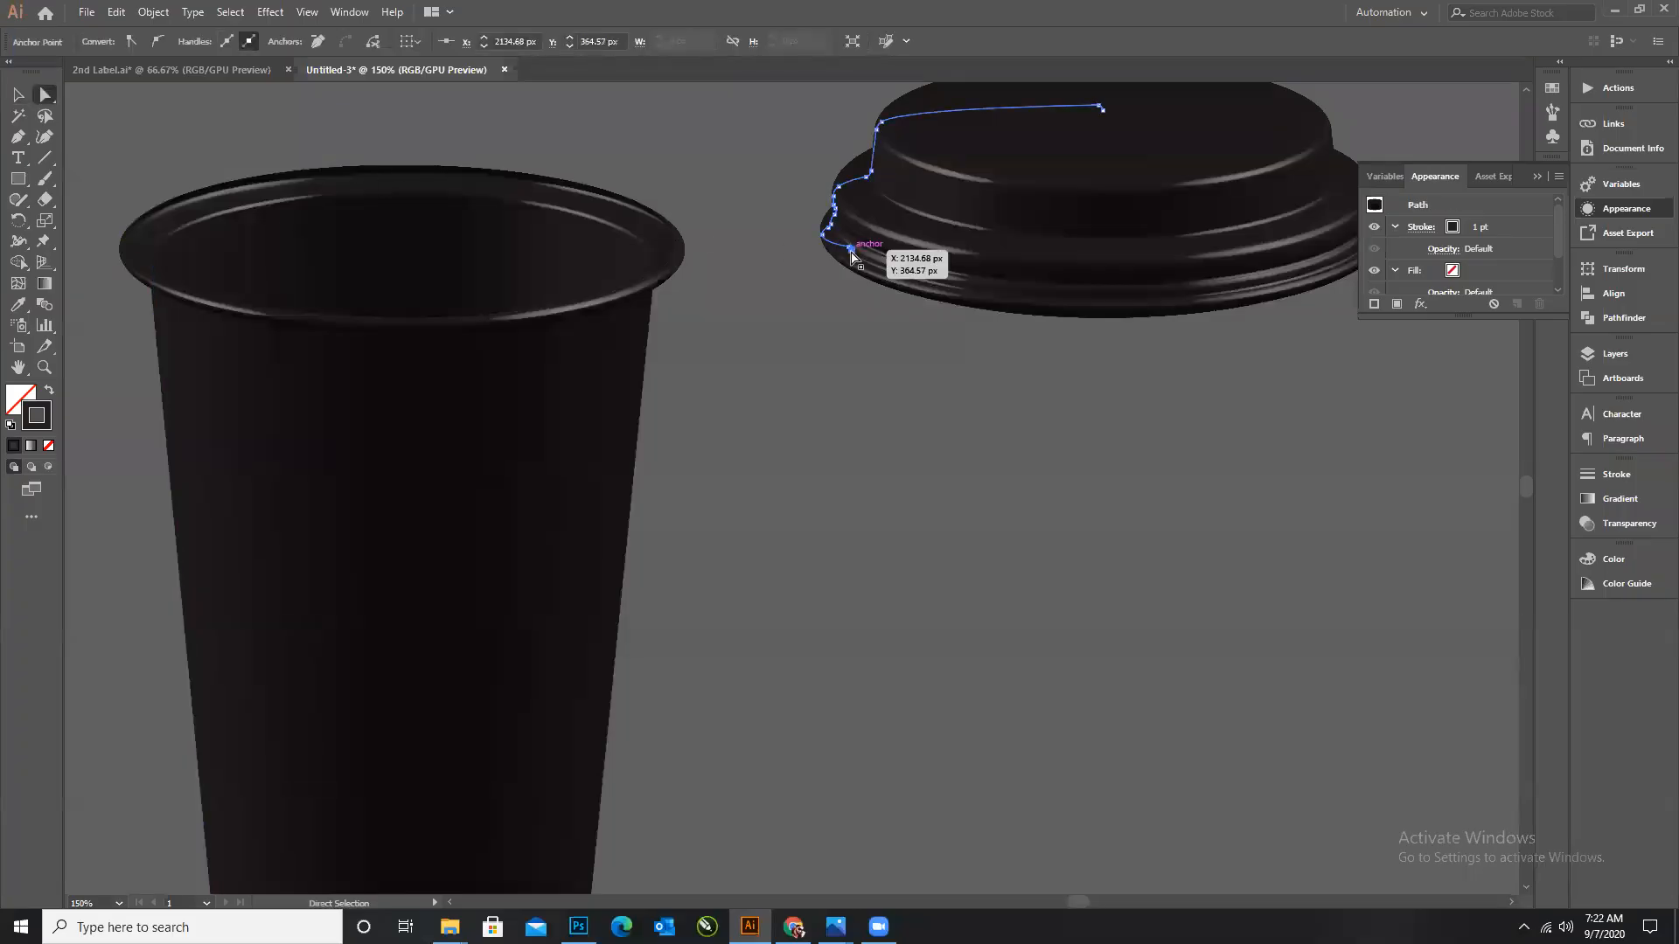
key("Delete")
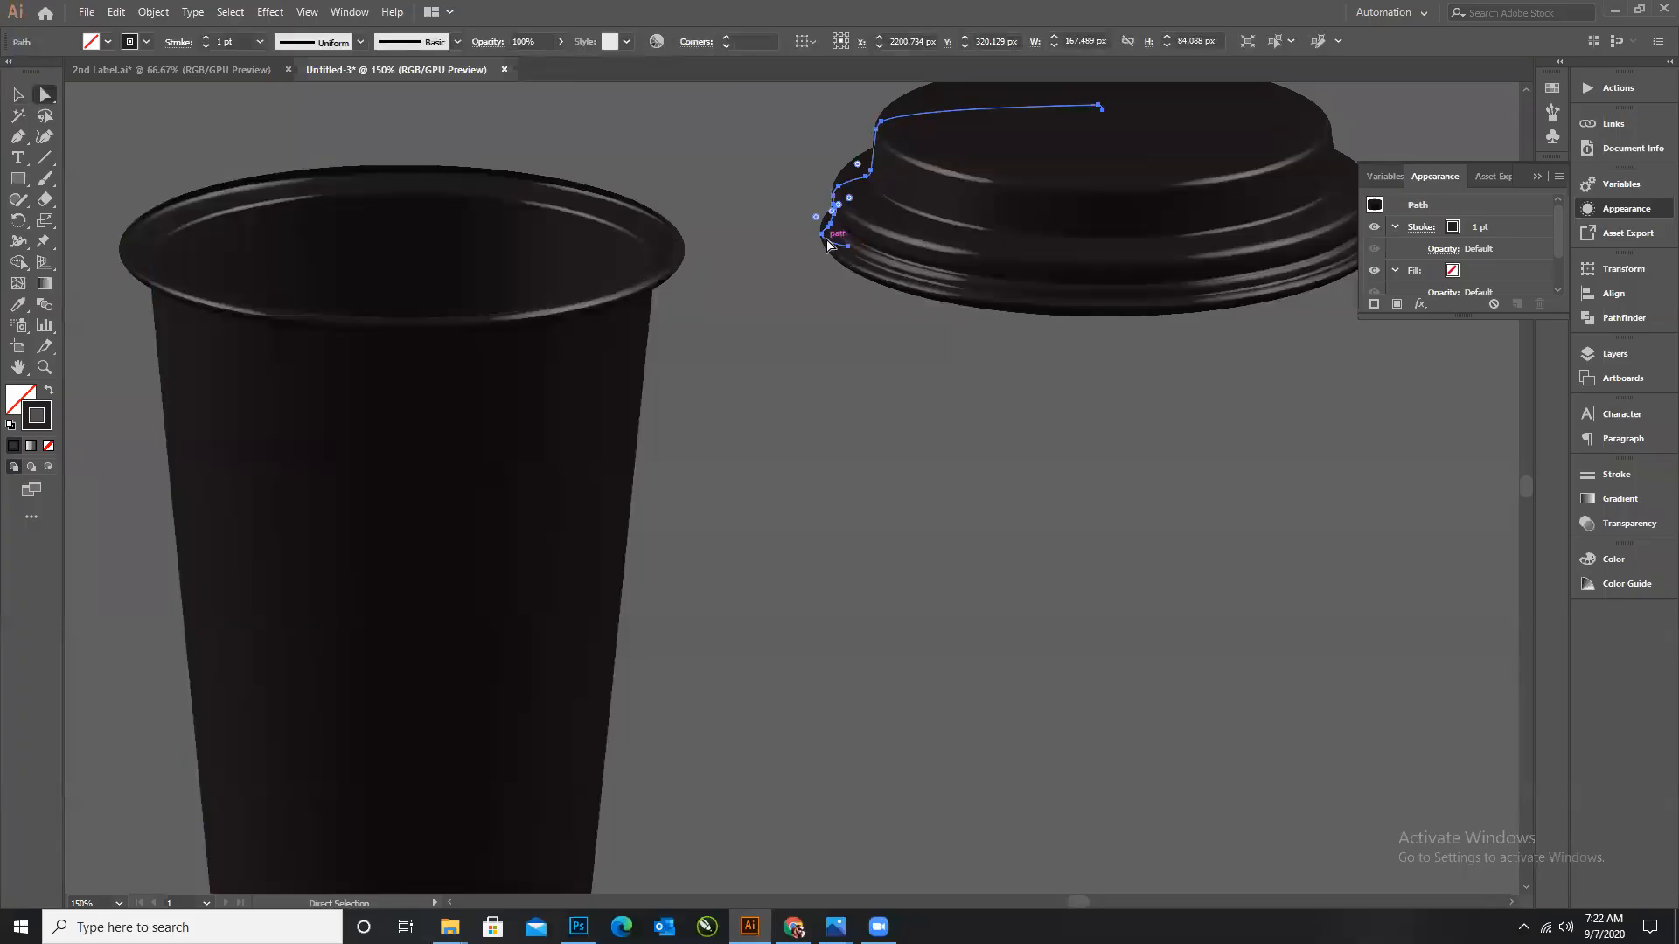
left_click(846, 248)
key("Delete")
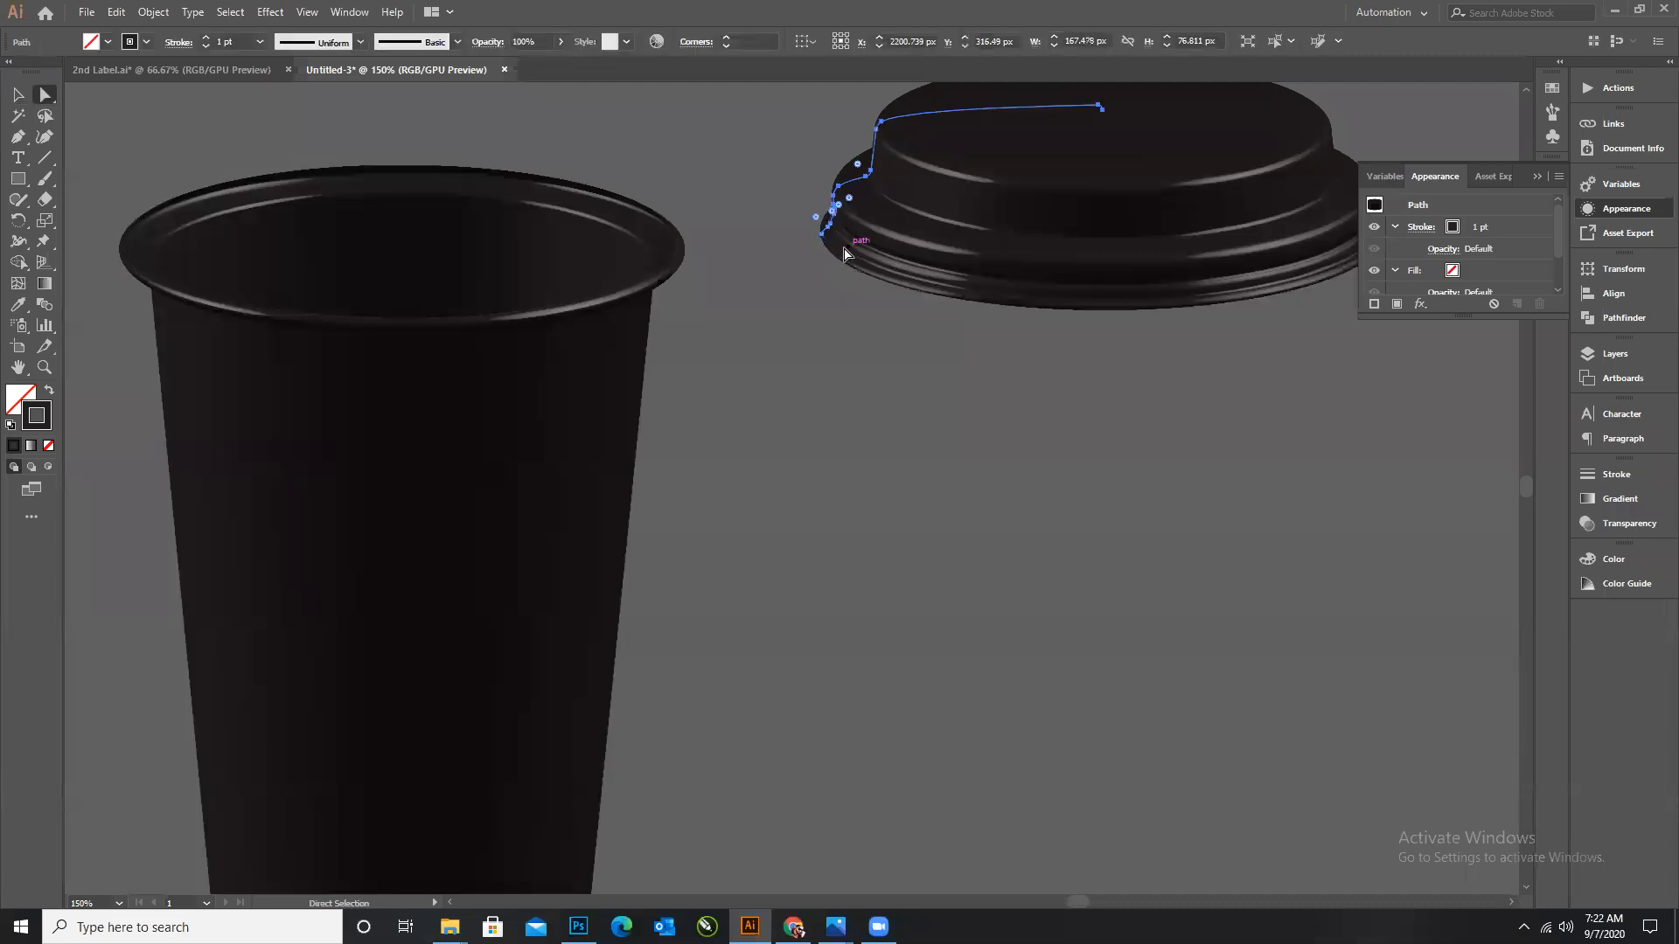
left_click(823, 233)
key("Delete")
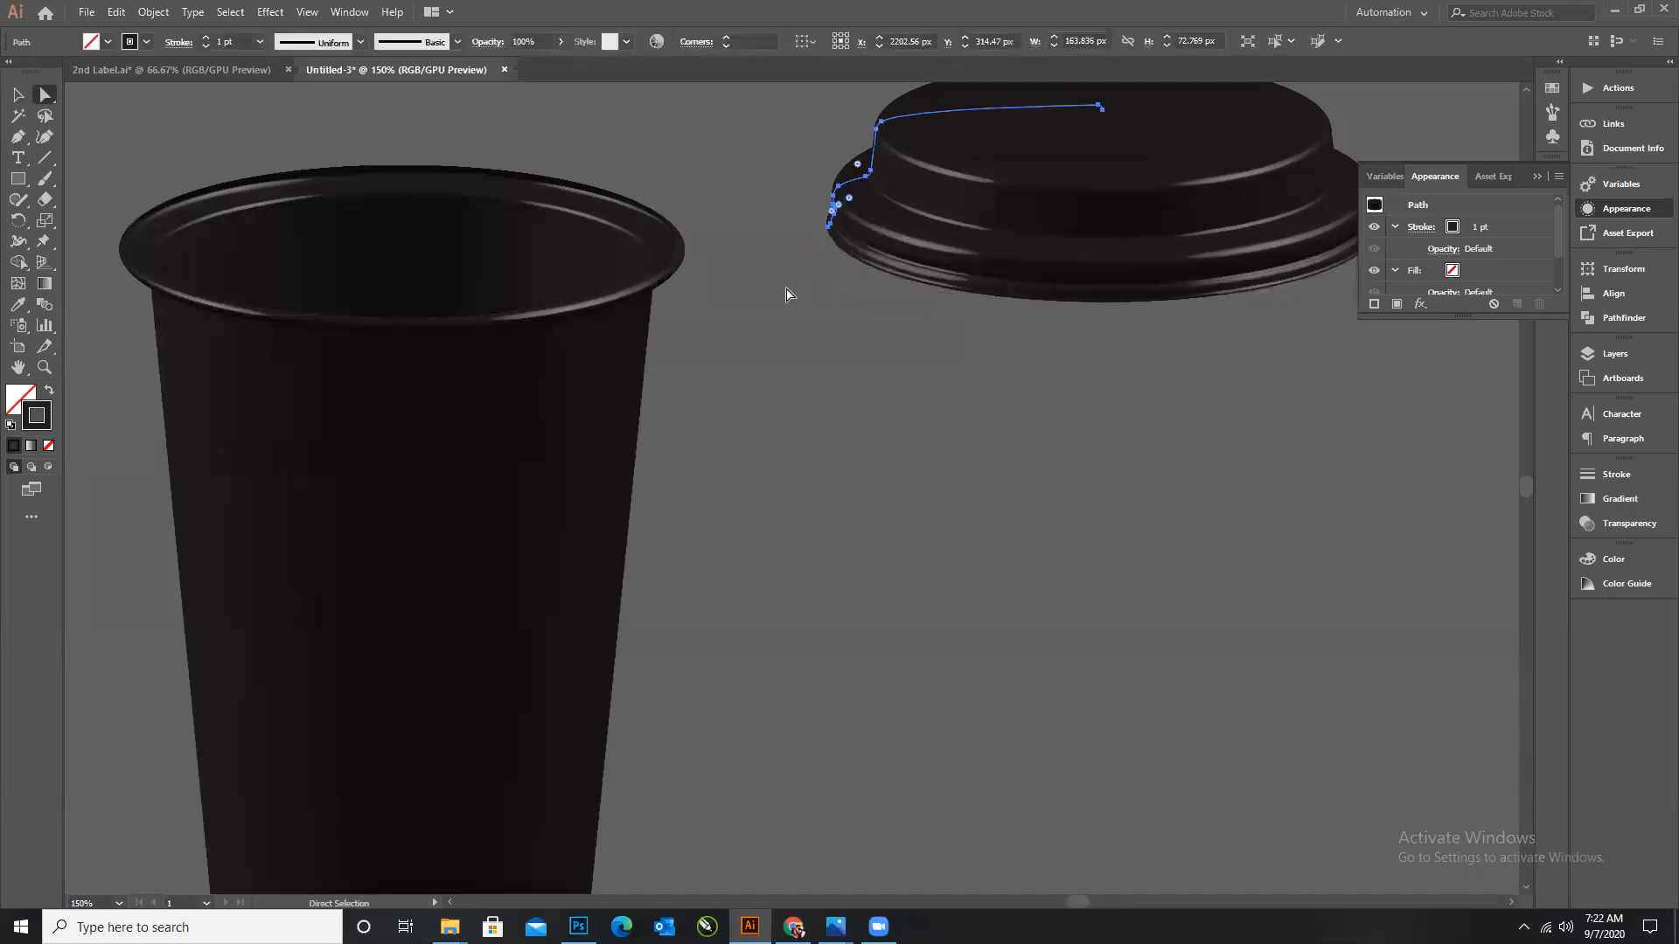
left_click(16, 92)
left_click(1130, 329)
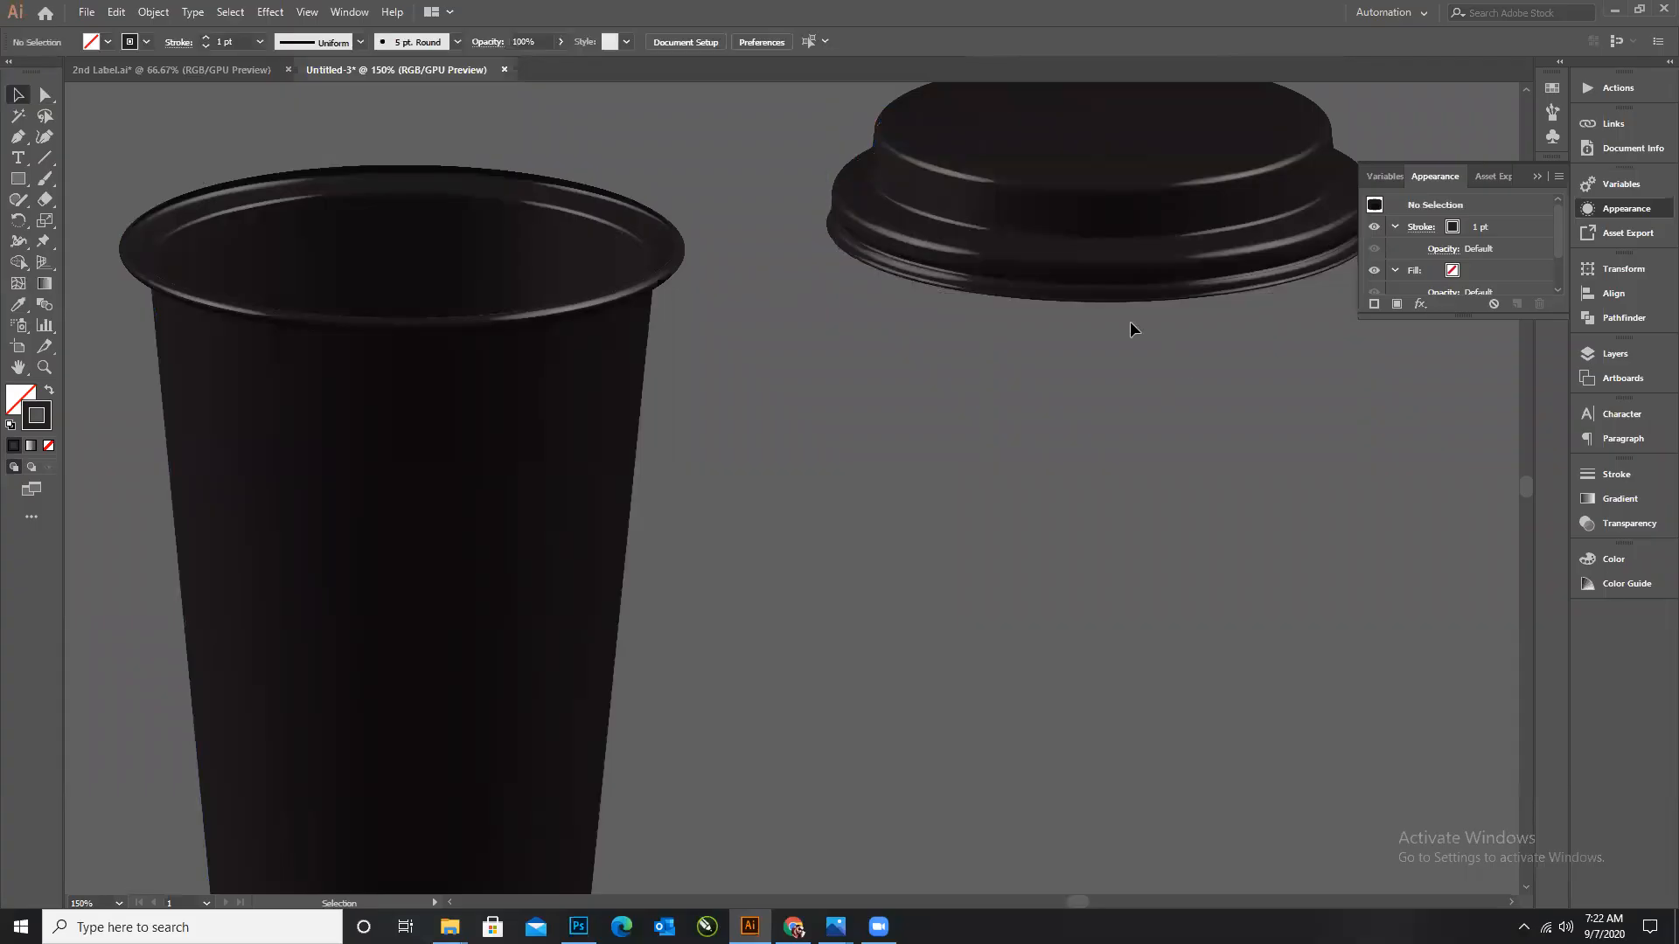
Set the separated lid's stroke color to white (ffffff) and deselect it.
scroll(1168, 398, "down", 1)
scroll(1169, 352, "up", 1)
left_click(1093, 301)
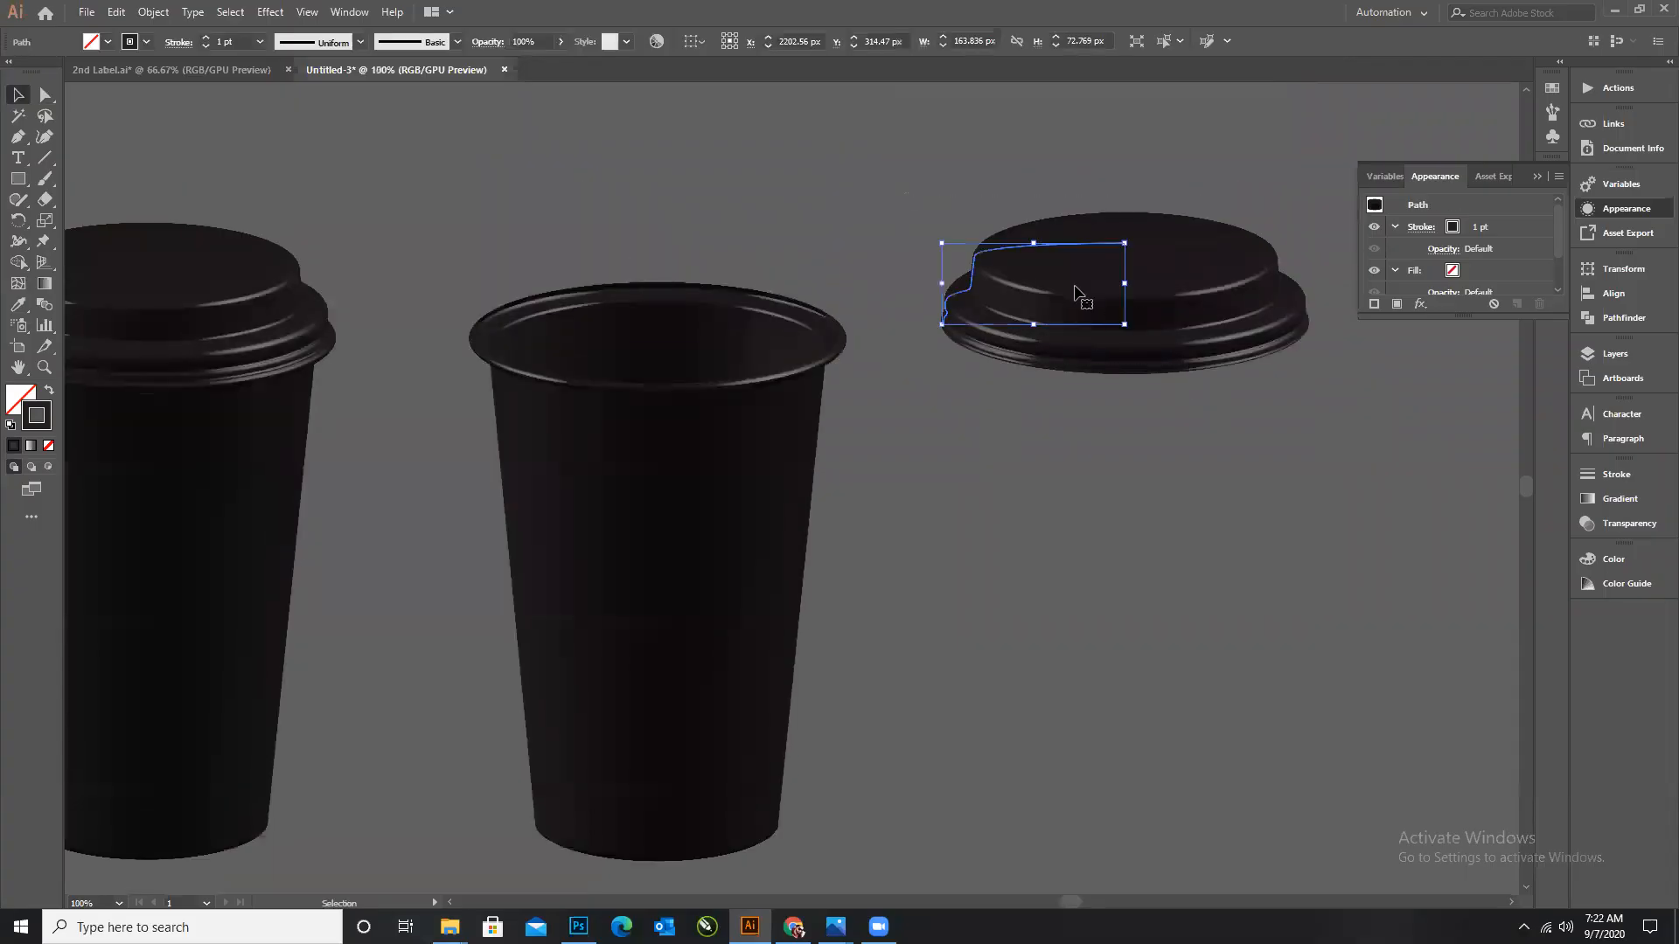
double_click(48, 408)
type("ffffff")
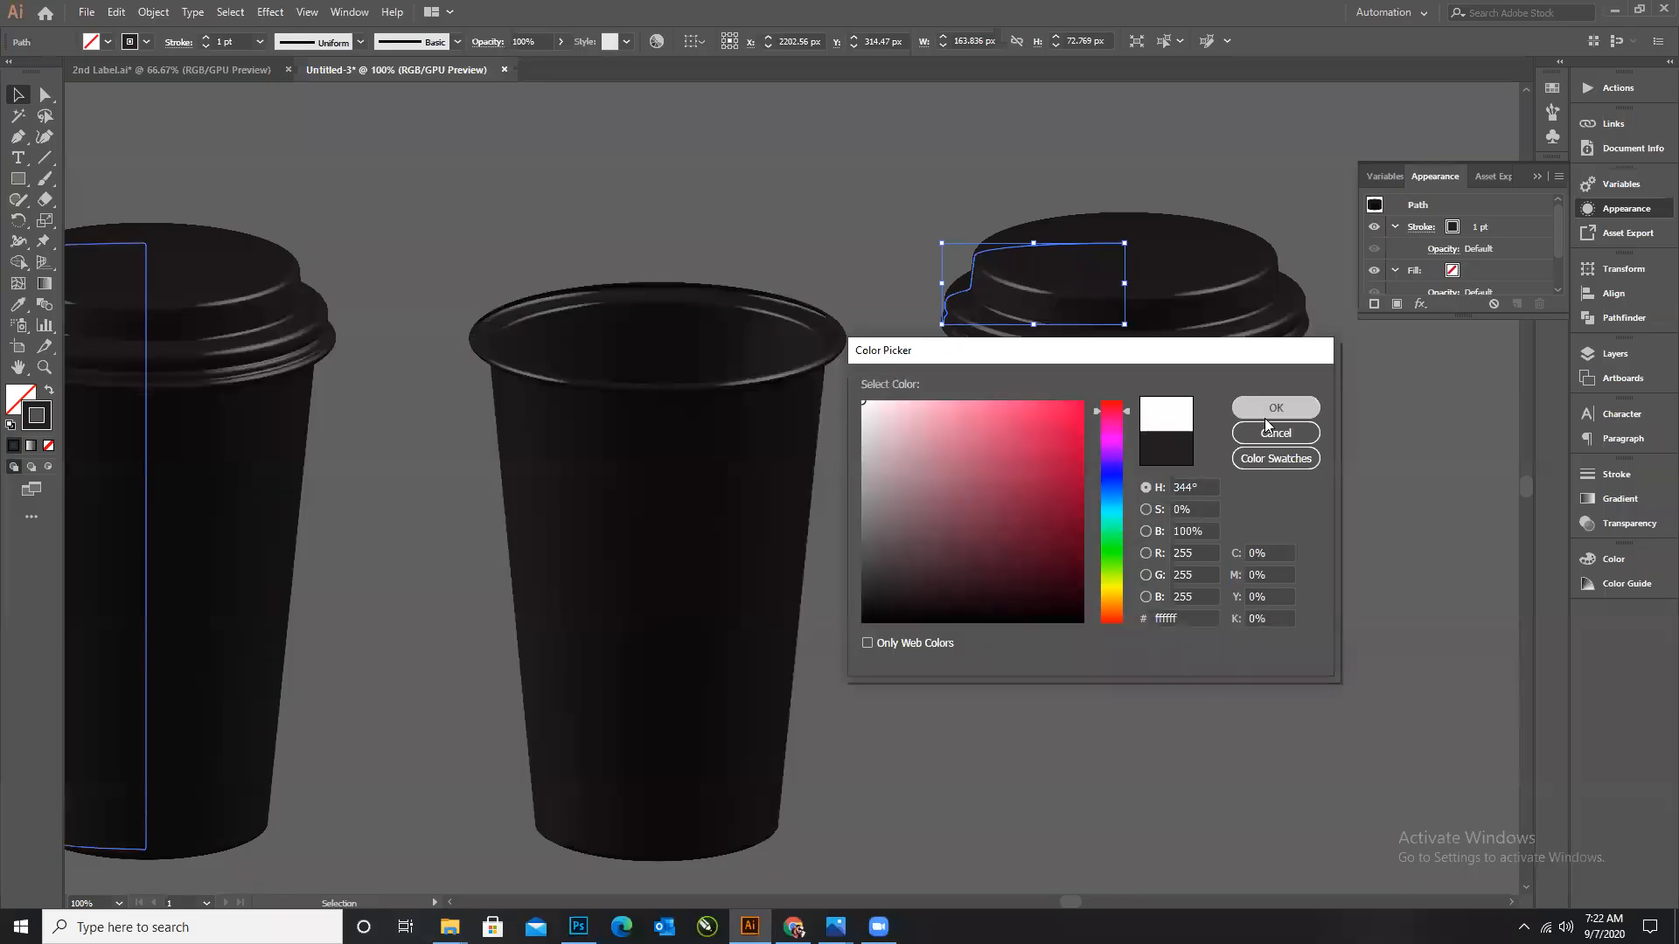
left_click(1266, 413)
left_click(1075, 468)
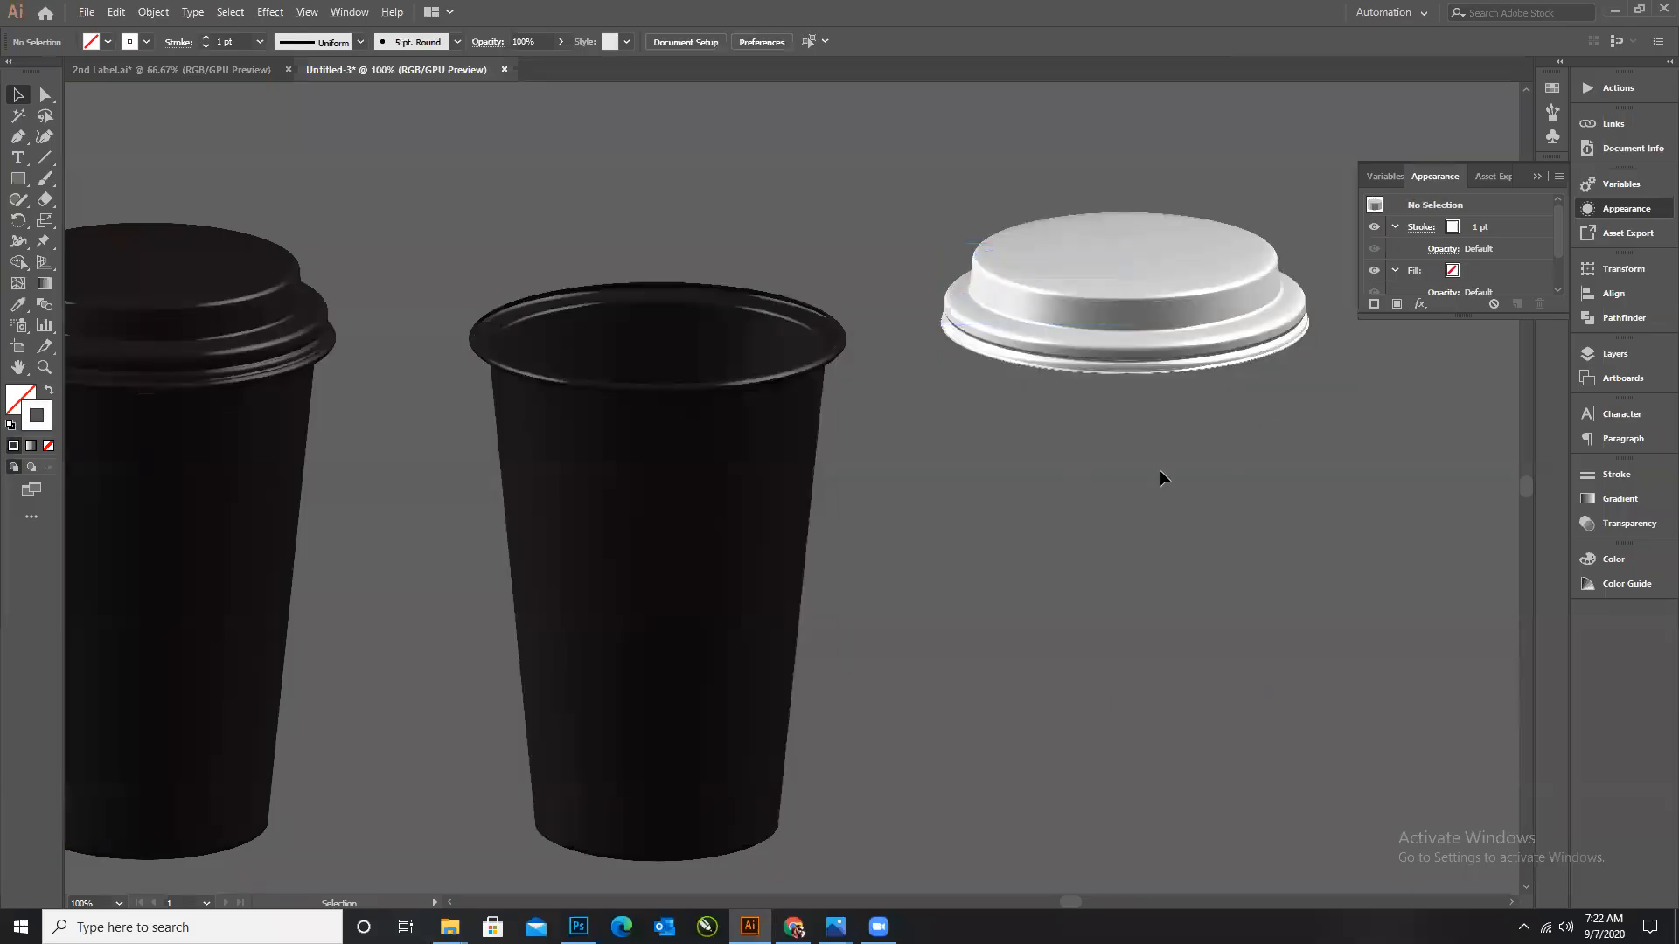
Move the white lid onto the open cup body and bring it to the front.
scroll(1352, 495, "down", 2)
scroll(1369, 418, "up", 2)
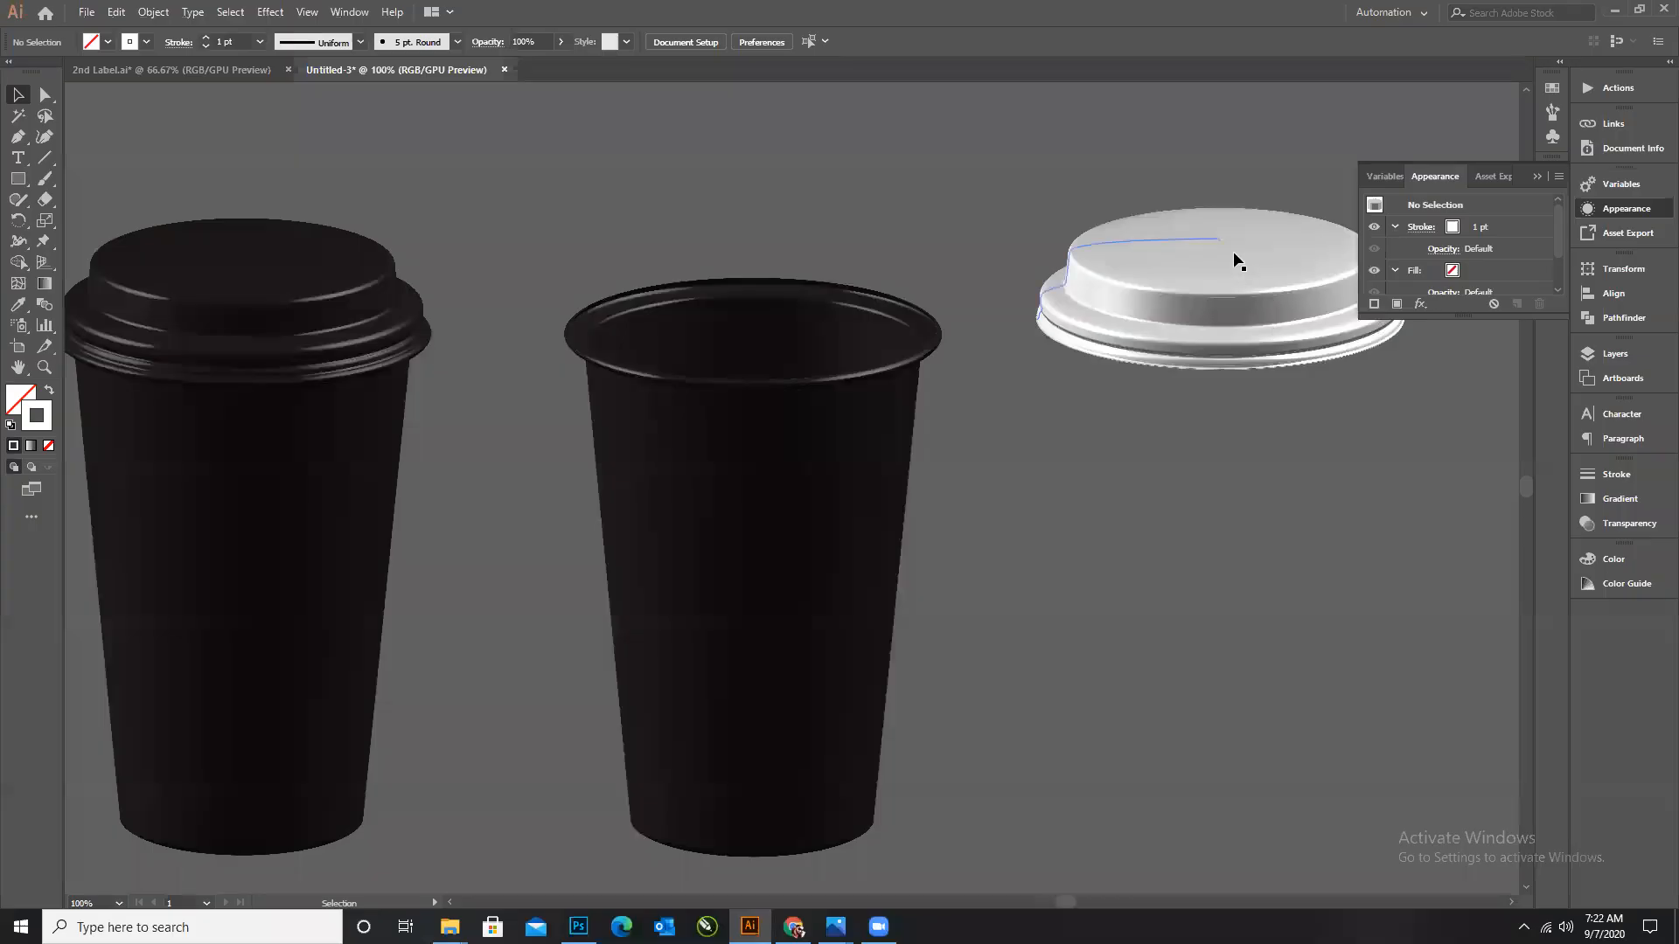
left_click_drag(1219, 238, 738, 247)
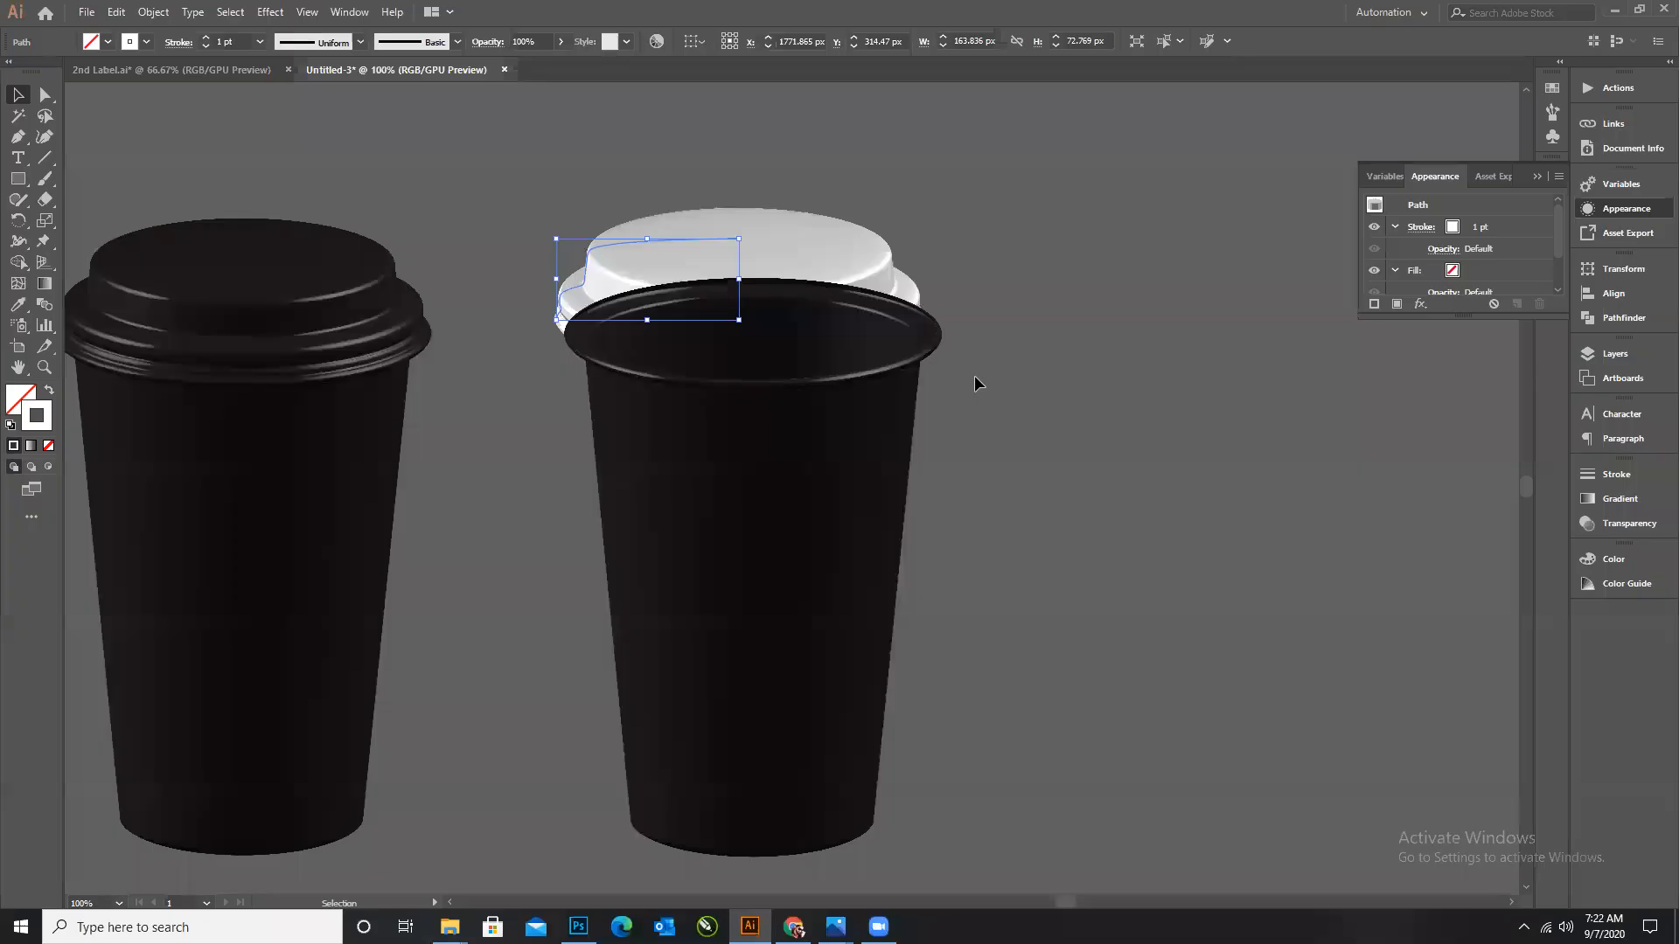
key("a")
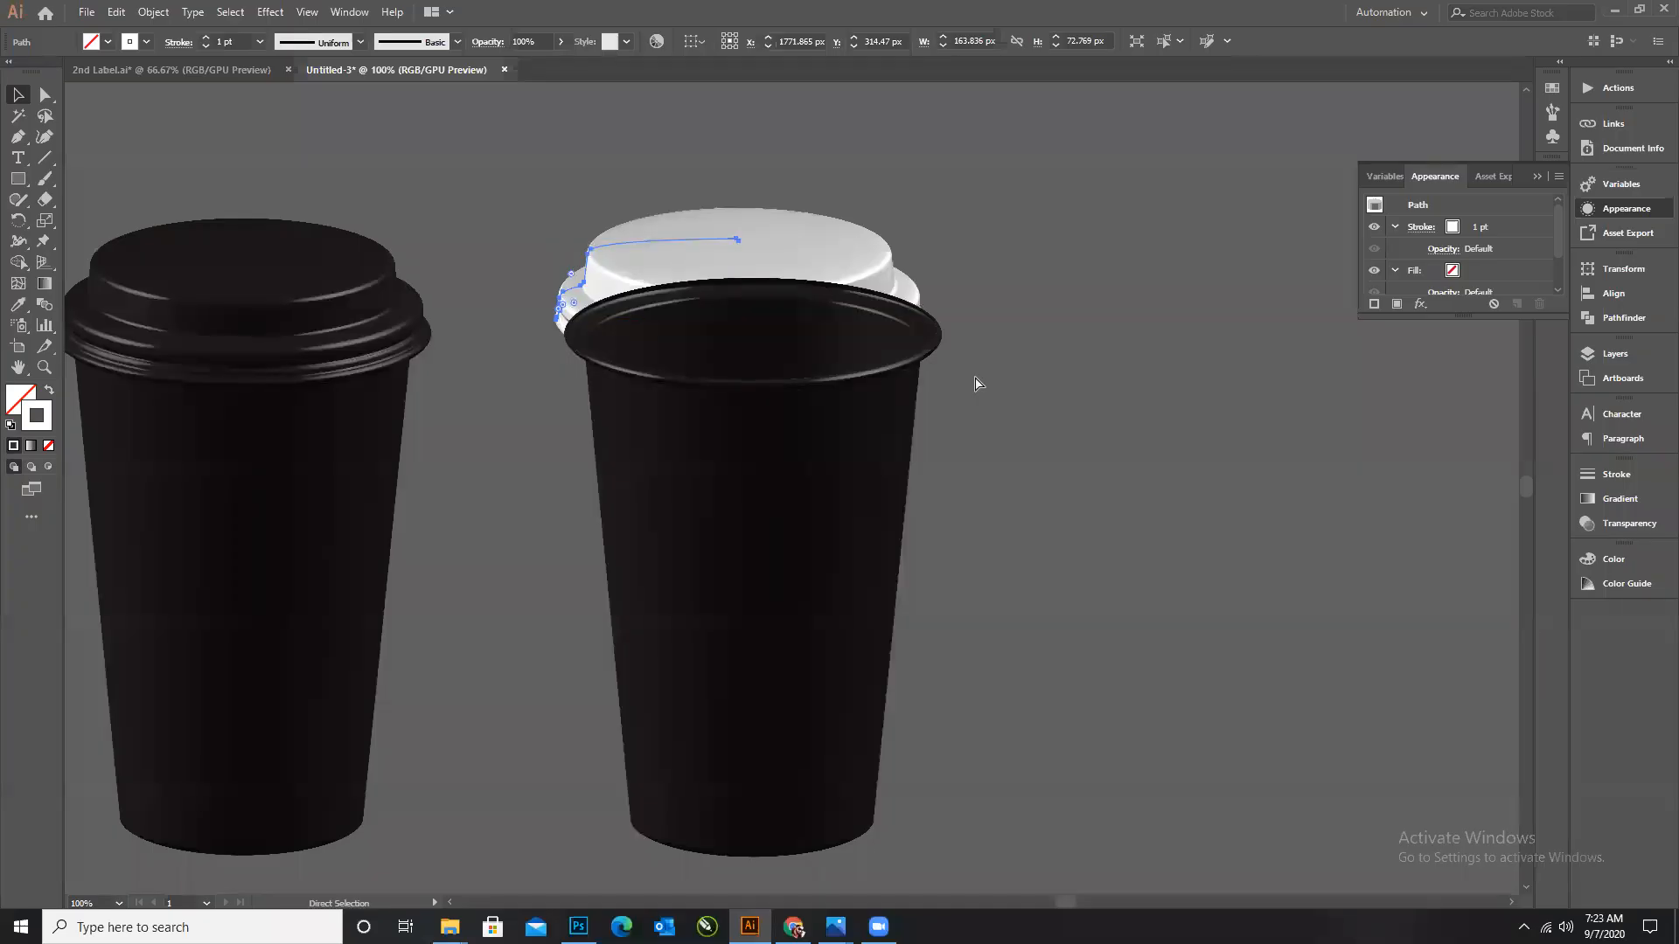
key("ctrl+shift+bracketright")
key("v")
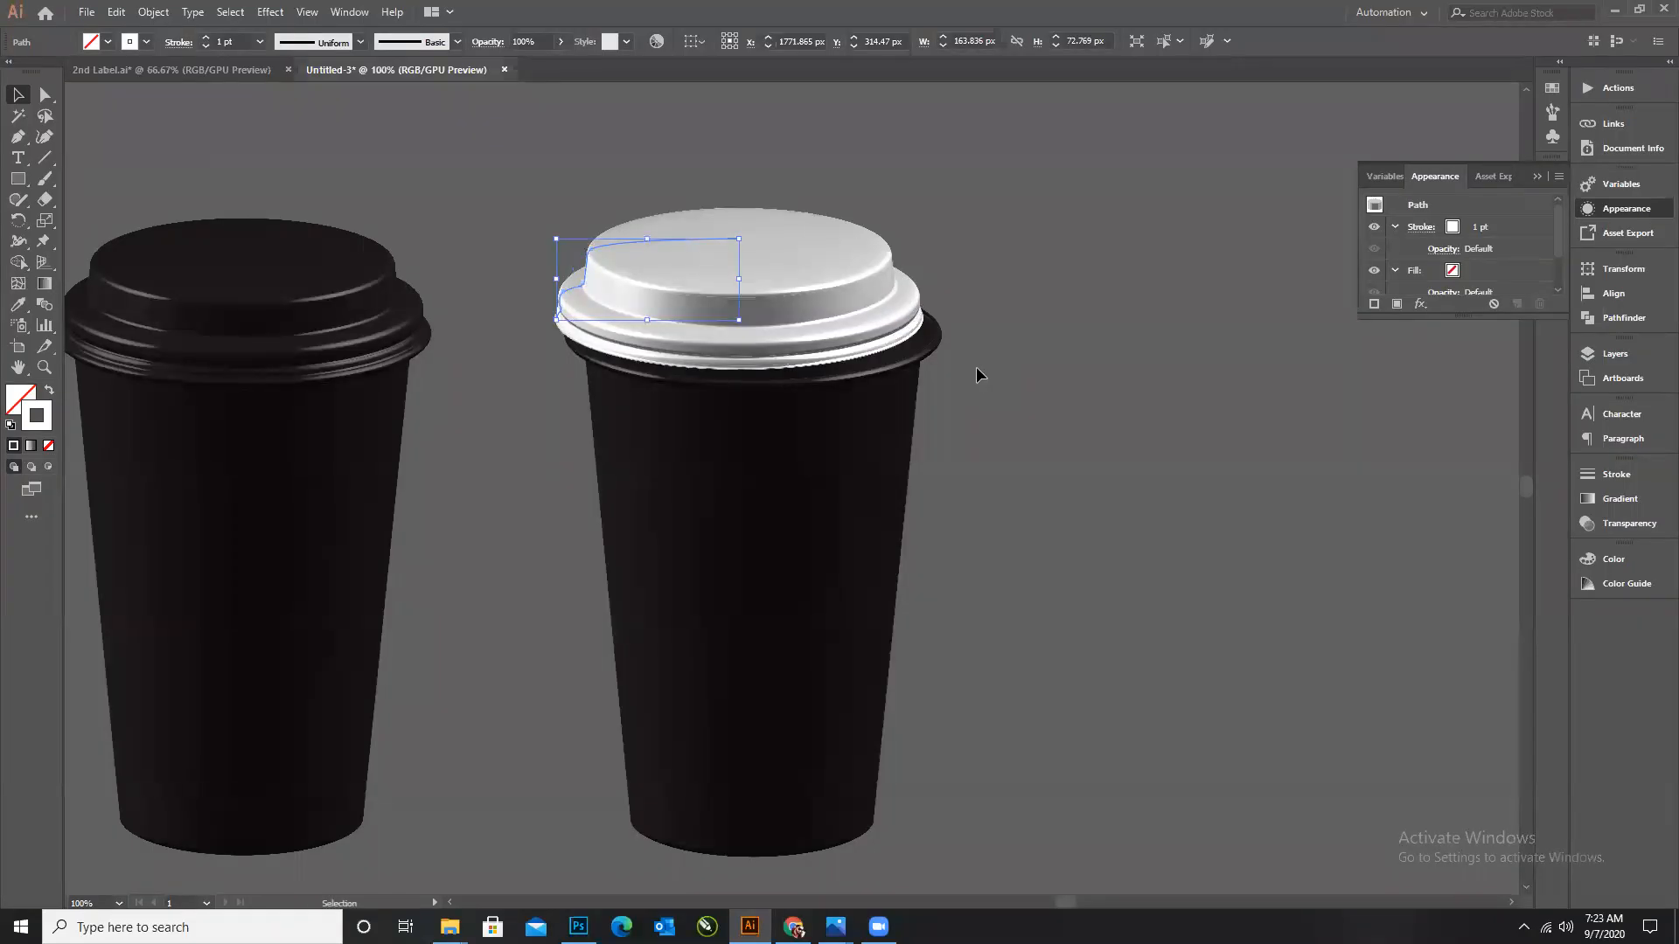
Nudge the white lid about 13 px right and 10 px down to seat it centered on the cup's rim, and deselect it.
key("Right")
key("Right")
key("Right")
key("Right")
key("Right")
key("Right")
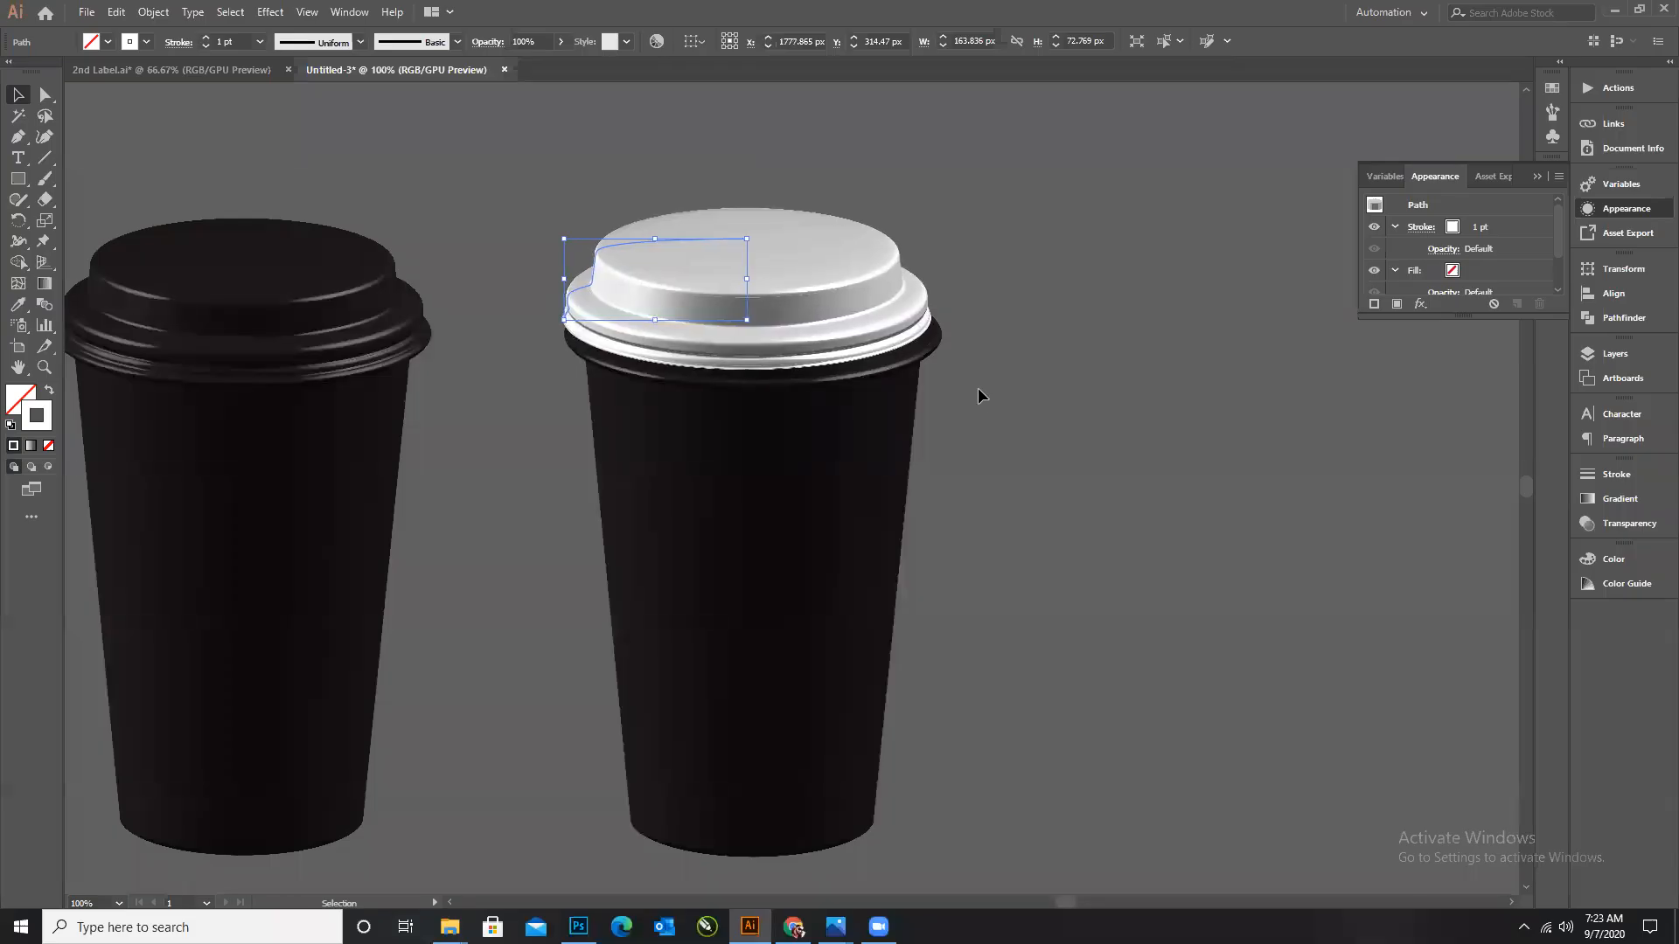
key("Right")
key("Right")
key("Right")
key("Right")
key("Right")
key("Right")
key("Right")
key("Down")
key("Down")
key("Down")
key("Down")
key("Down")
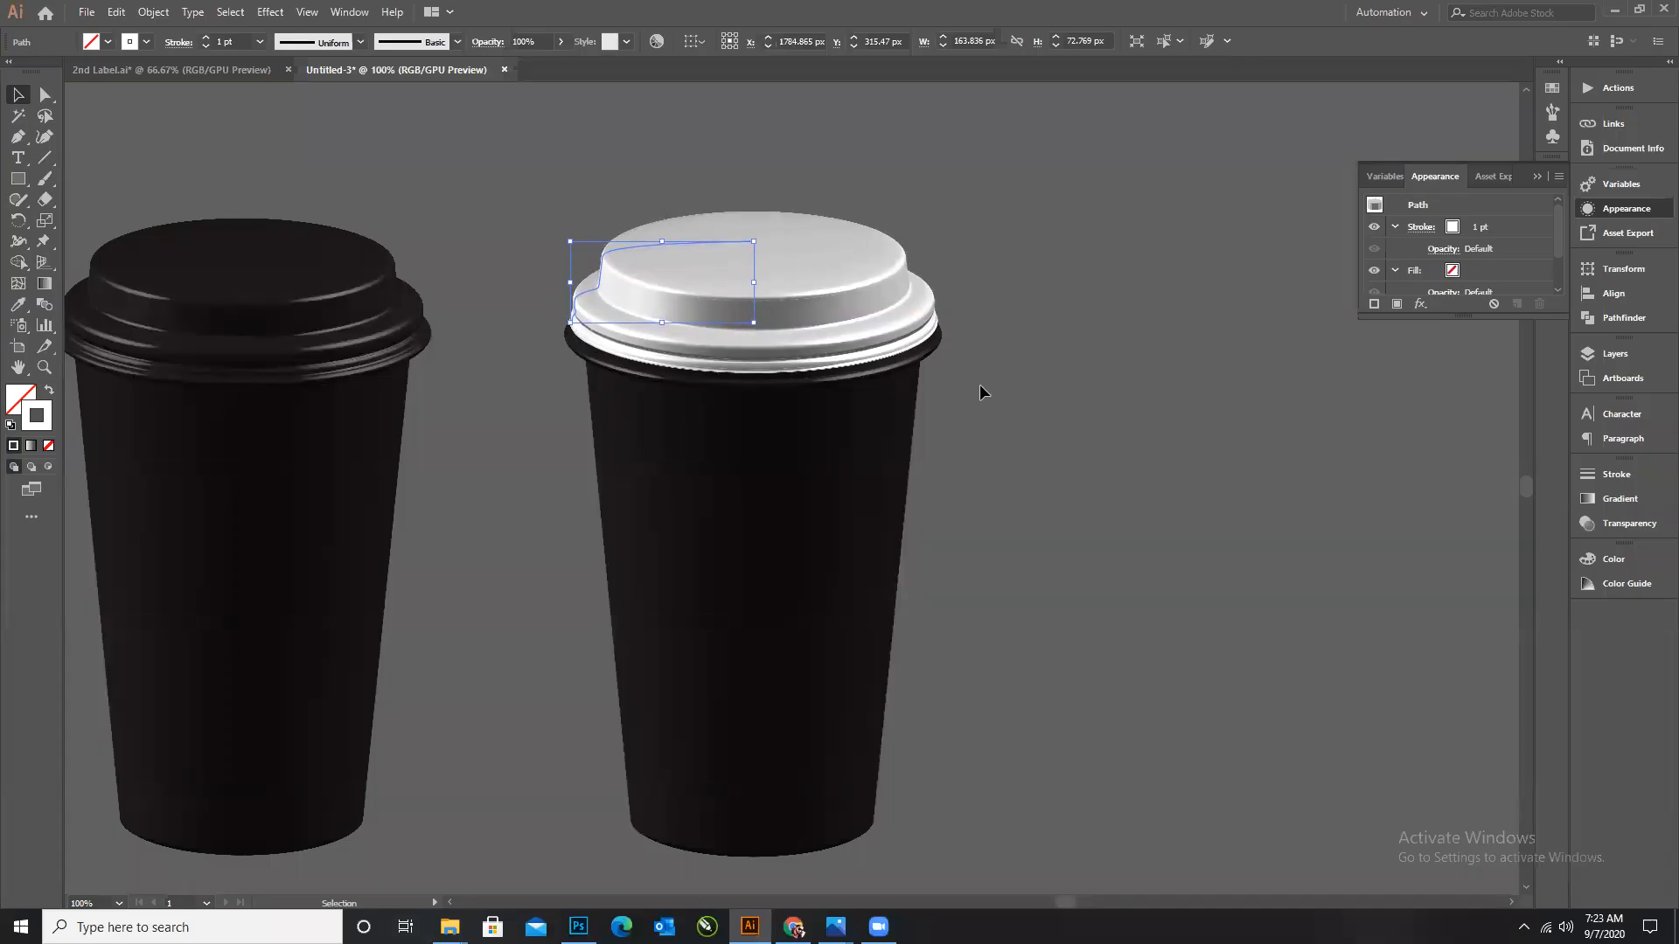
key("Down")
key("Down")
key("Down")
key("Down")
key("Down")
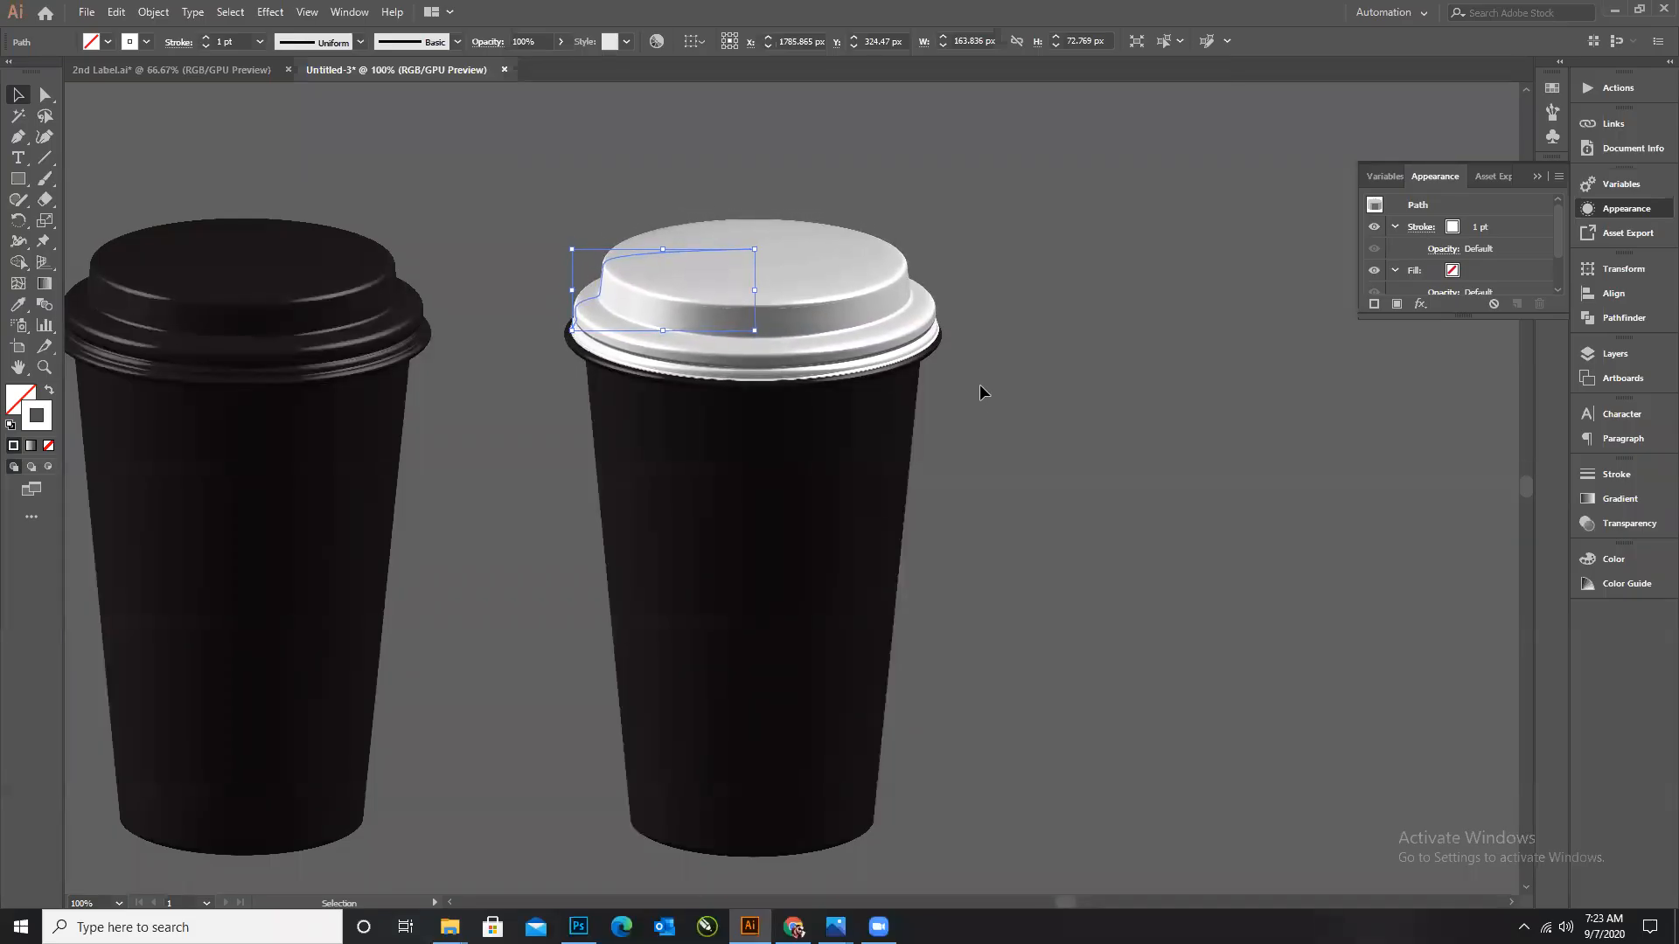
left_click(988, 381)
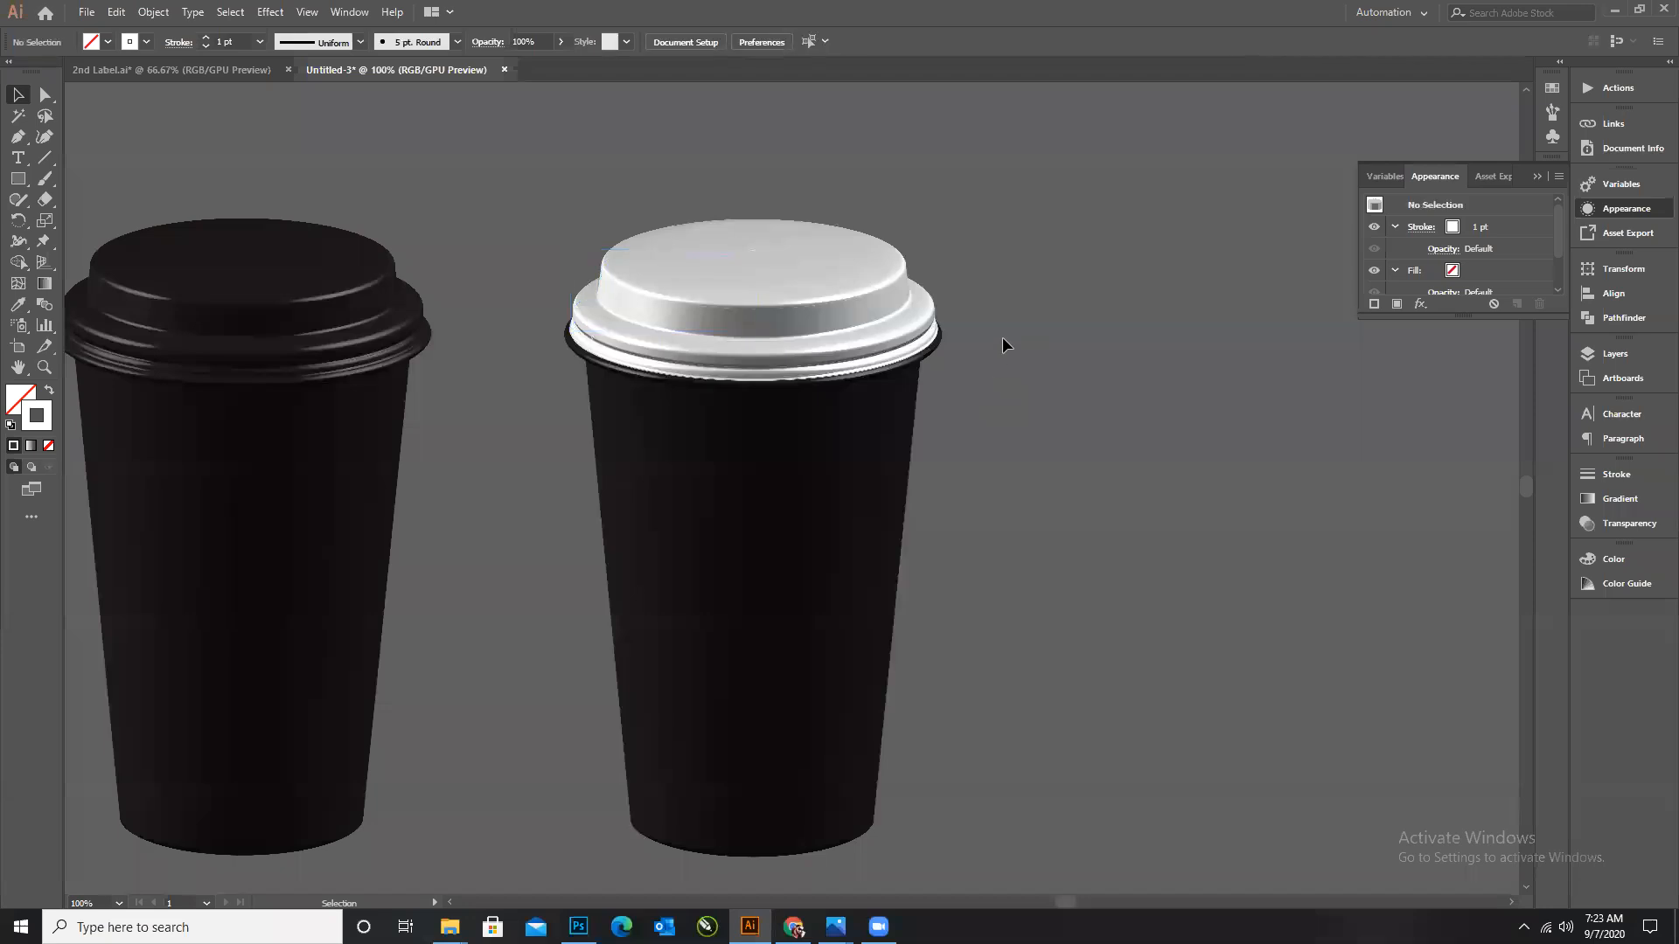
Nudge the white lid 10 px up and 13 px left, off its centered position on the cup's rim.
scroll(1126, 370, "down", 2)
scroll(1094, 354, "up", 2)
left_click(825, 313)
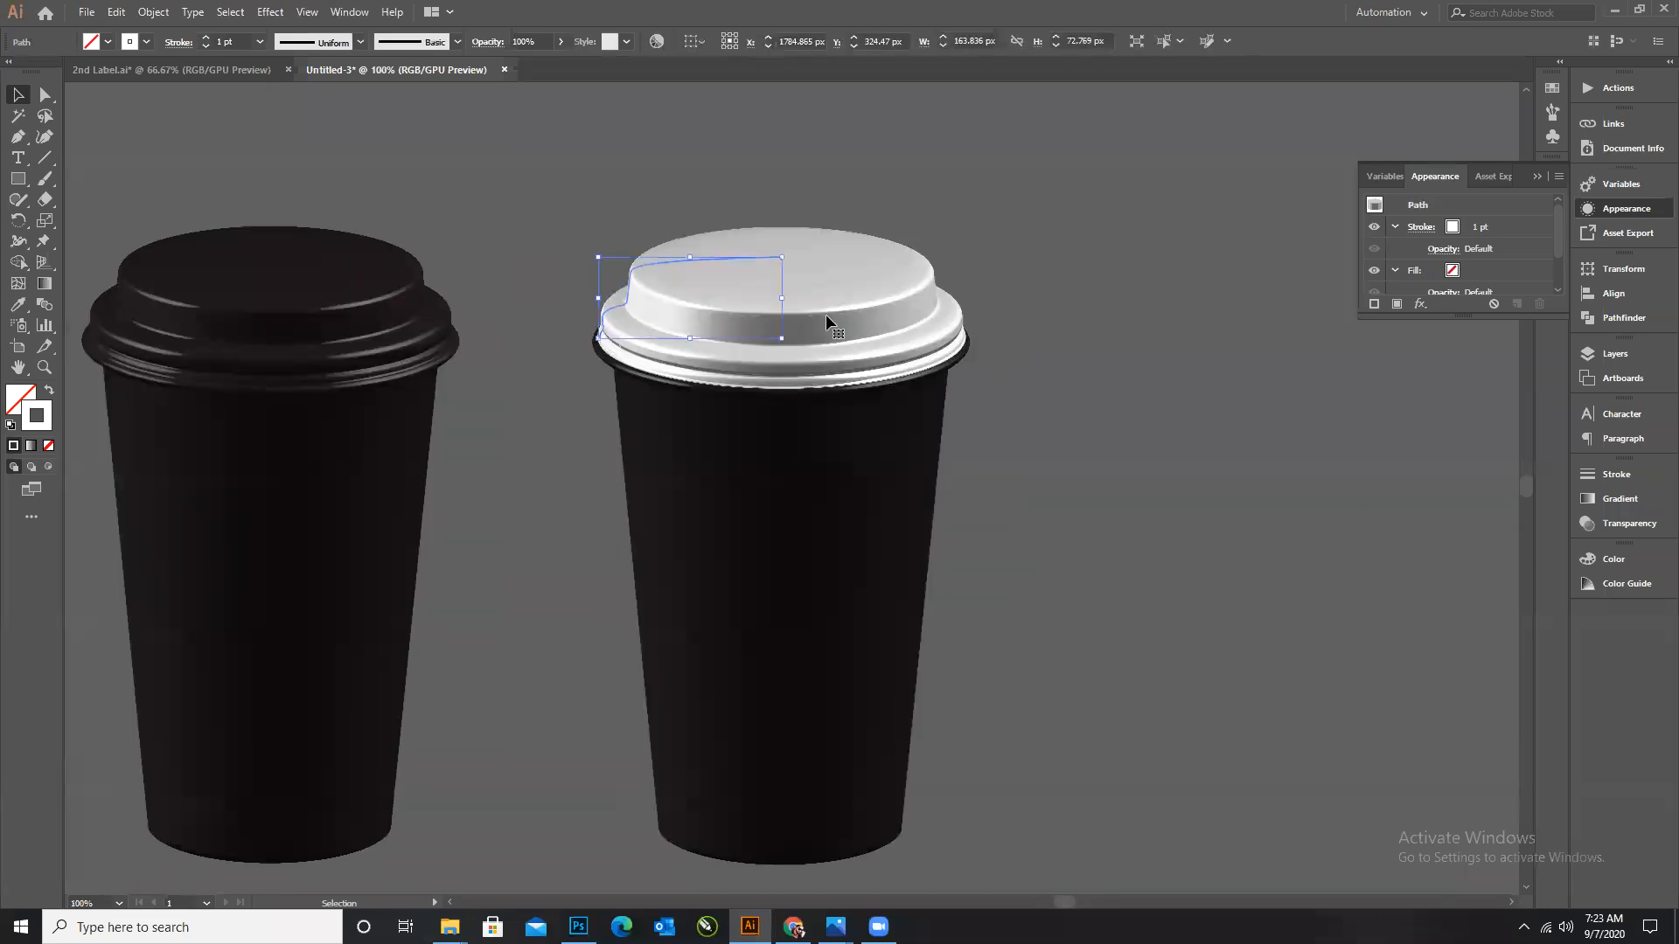
scroll(831, 332, "up", 2)
key("a")
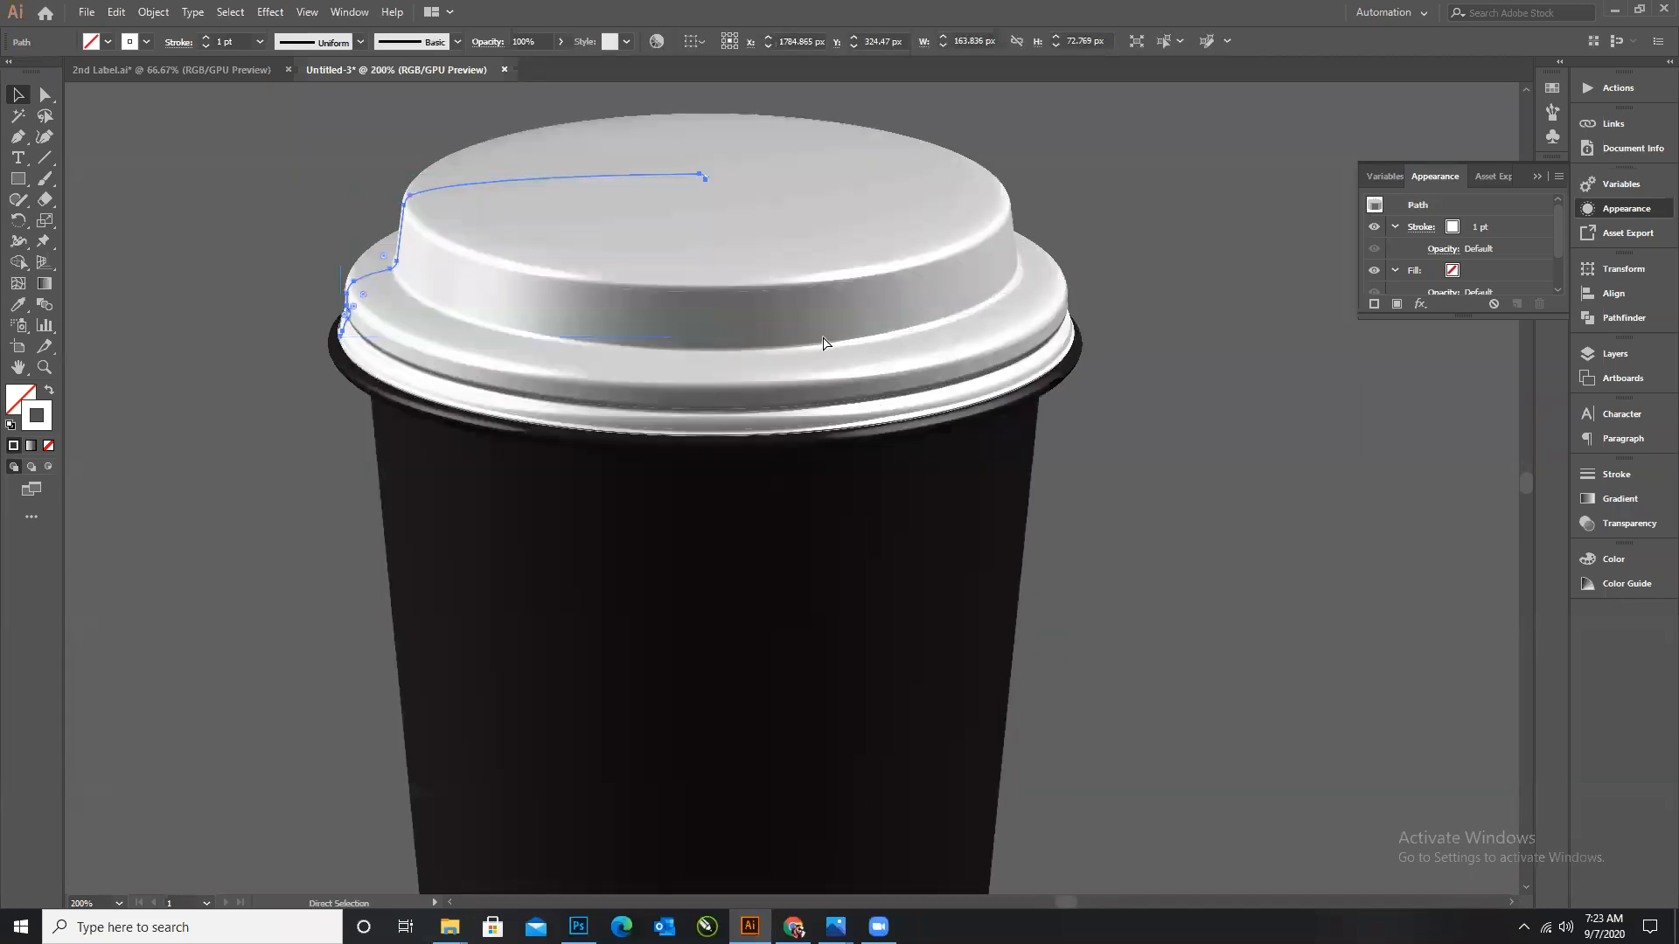
key("Up")
key("Up")
key("Up")
key("Up")
key("Up")
key("Up")
key("Up")
key("Up")
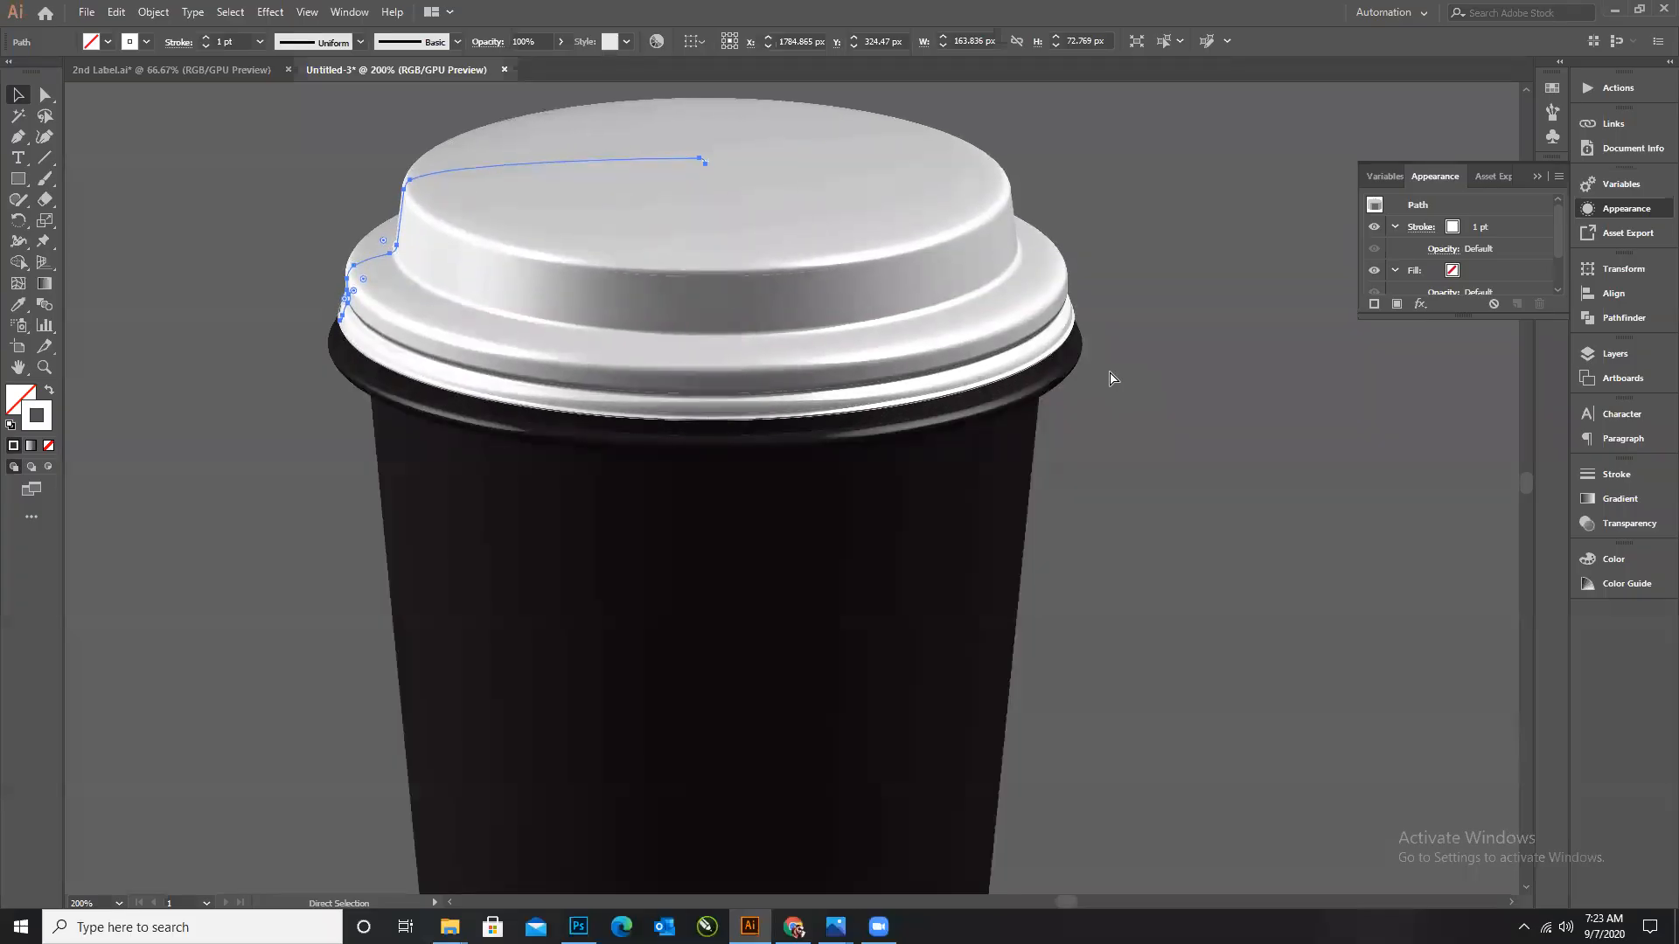
key("Up")
key("Left")
key("Left")
key("Left")
key("Left")
key("Left")
key("Left")
key("Left")
key("Left")
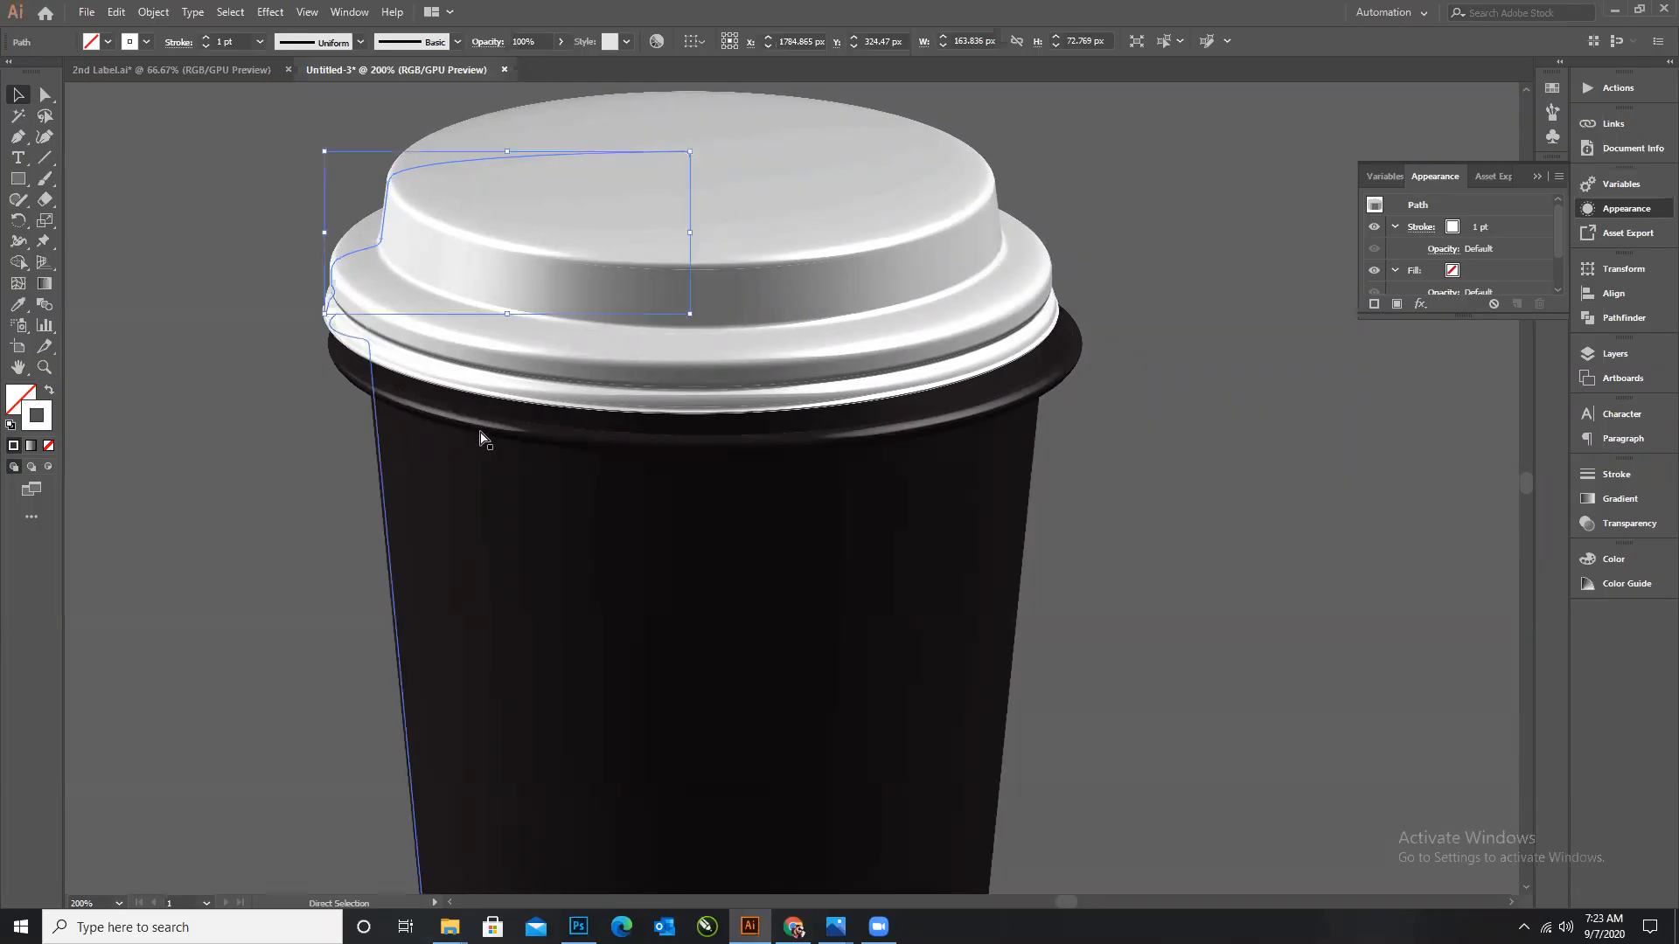
key("Left")
key("Left")
key("Left")
key("Left")
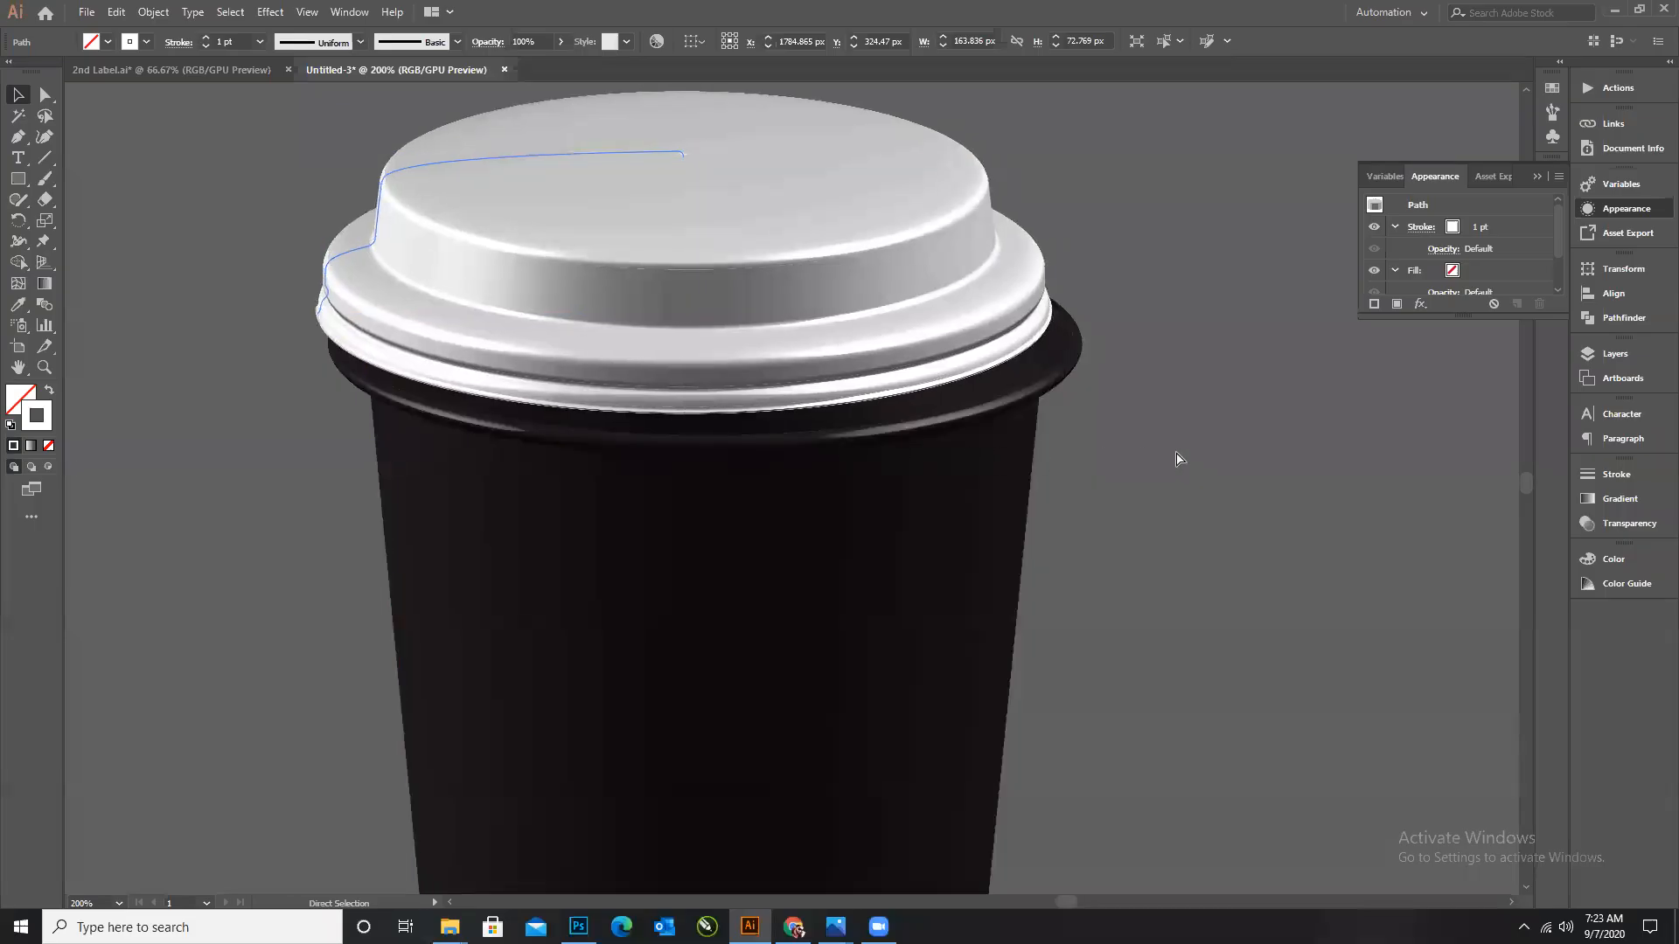
key("Left")
key("ctrl+minus")
key("ctrl+minus")
key("ctrl+minus")
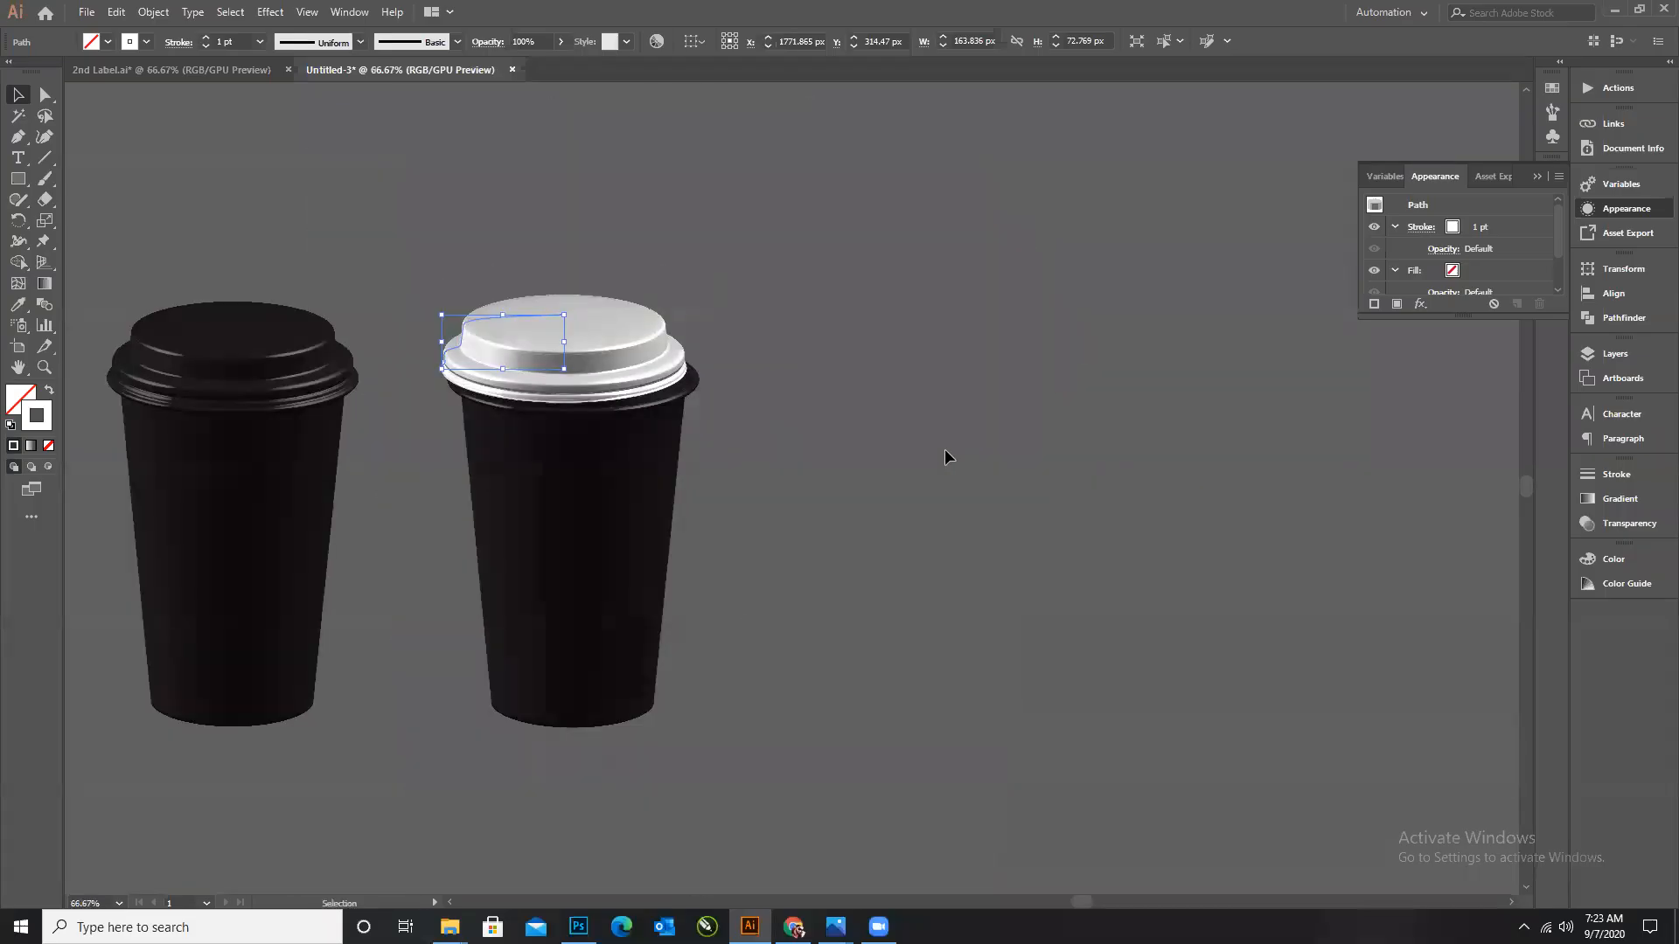
Undo the lid's stacking order, placement on the cup, white color and anchor point deletions.
key("ctrl+bracketleft")
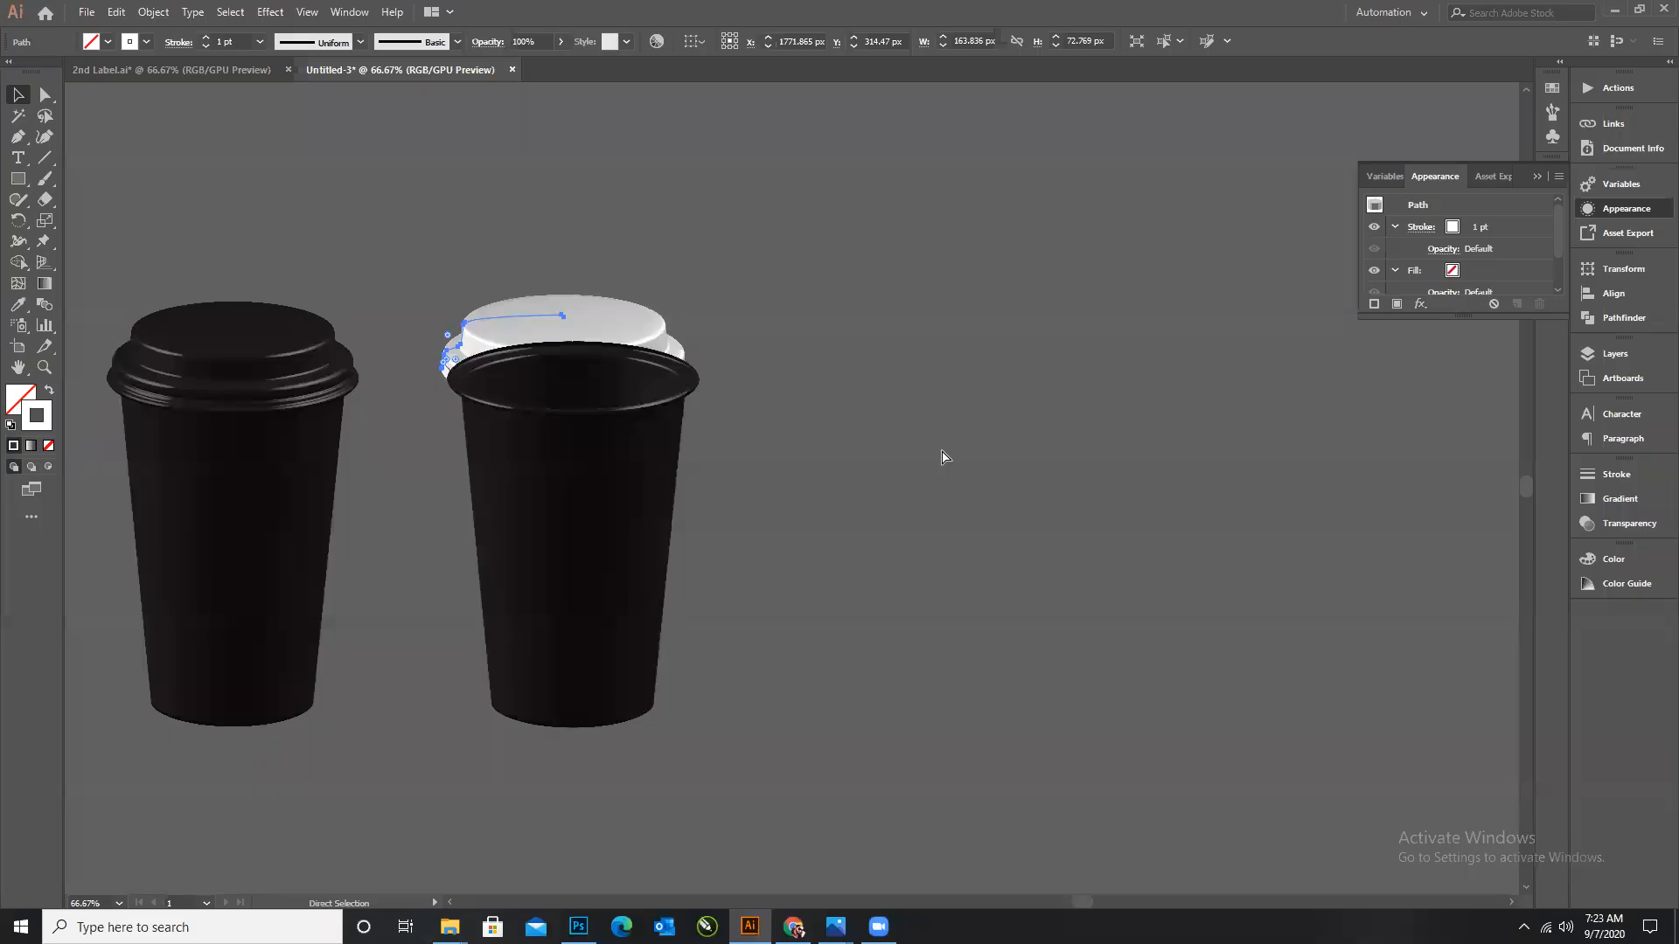
key("ctrl+z")
key("ctrl+z")
key("ctrl+z")
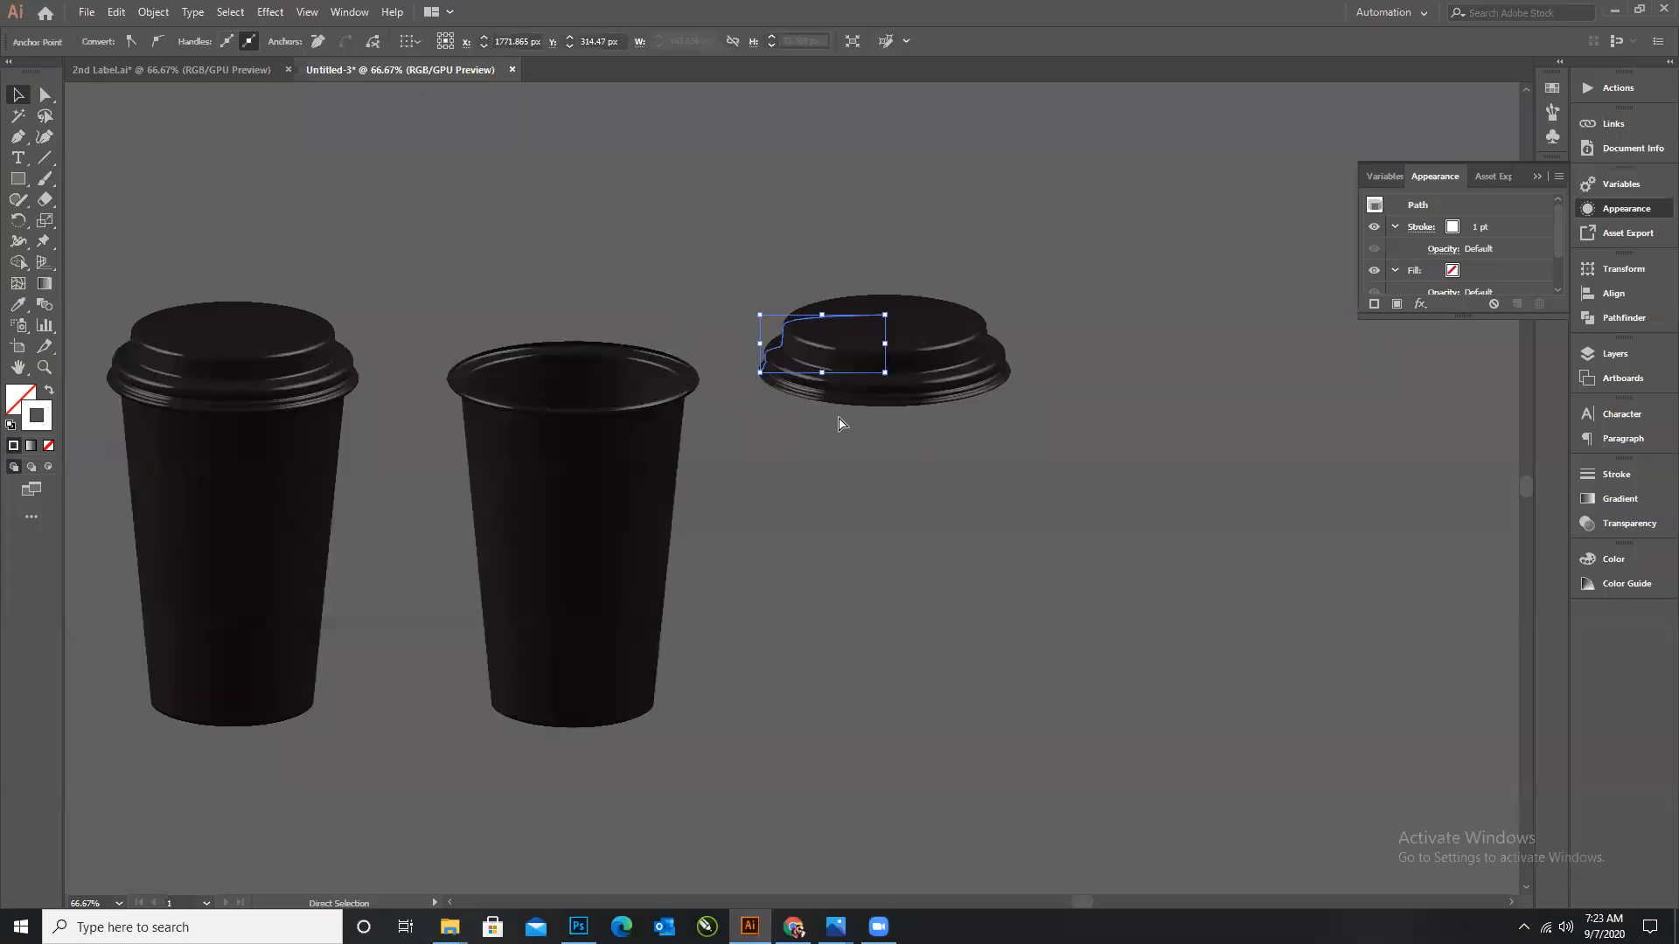
key("ctrl+z")
Delete the lowest anchor points of the black lid's profile to trim its outer rim, and deselect it.
scroll(791, 408, "up", 5)
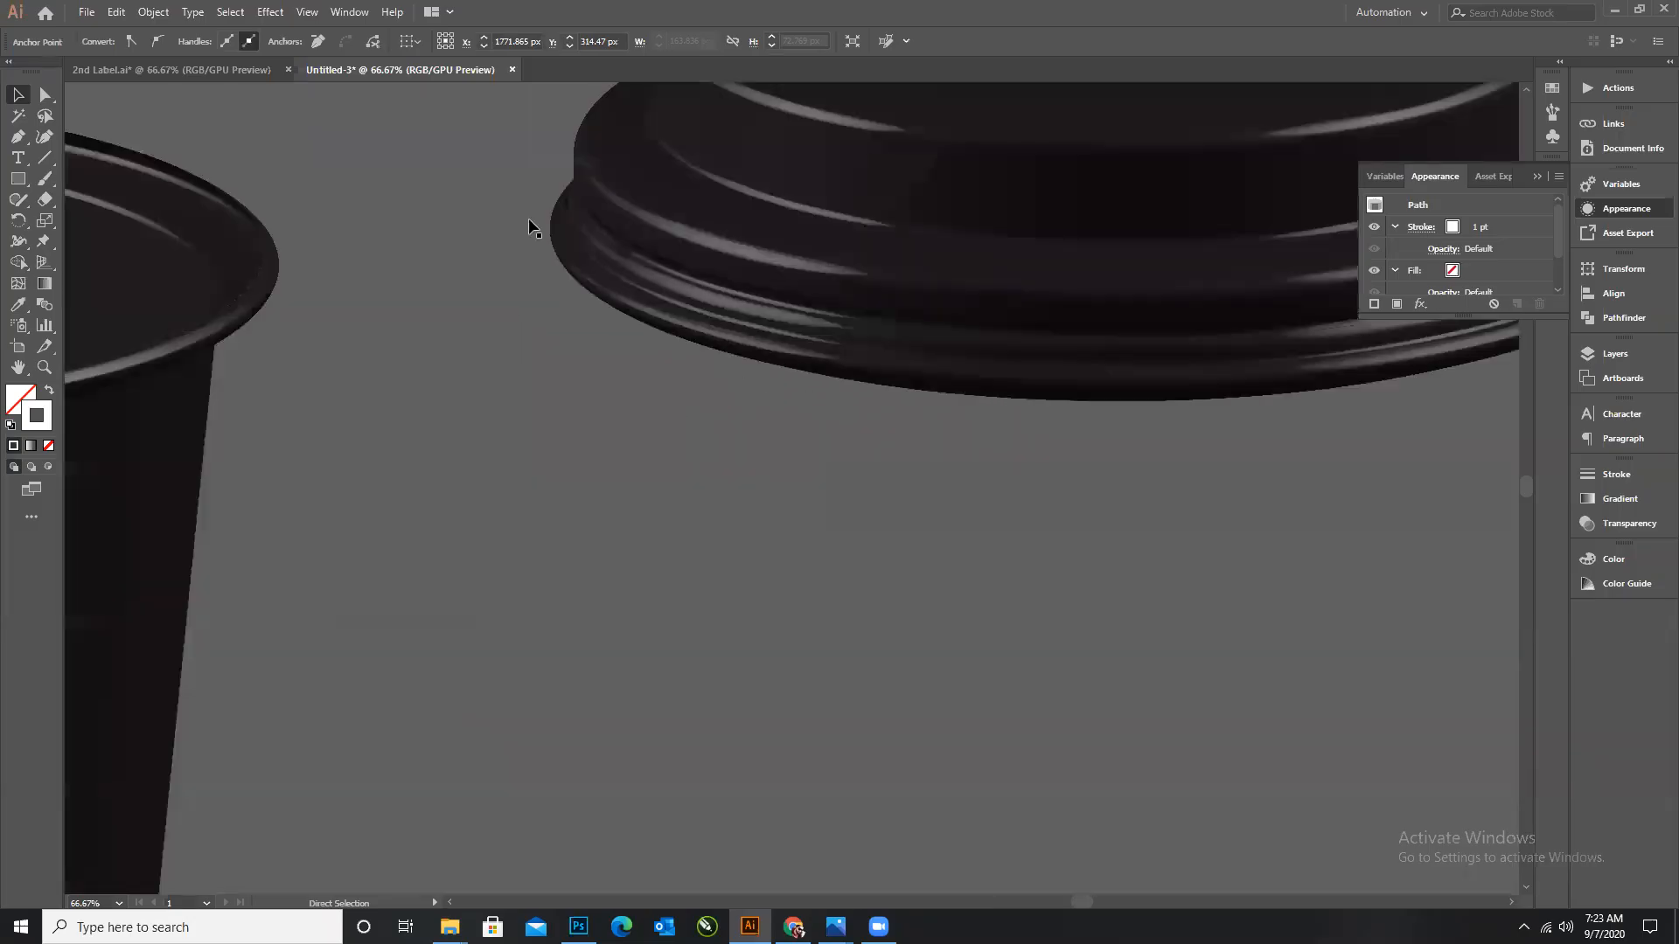
left_click(530, 220)
scroll(642, 276, "down", 2)
key("a")
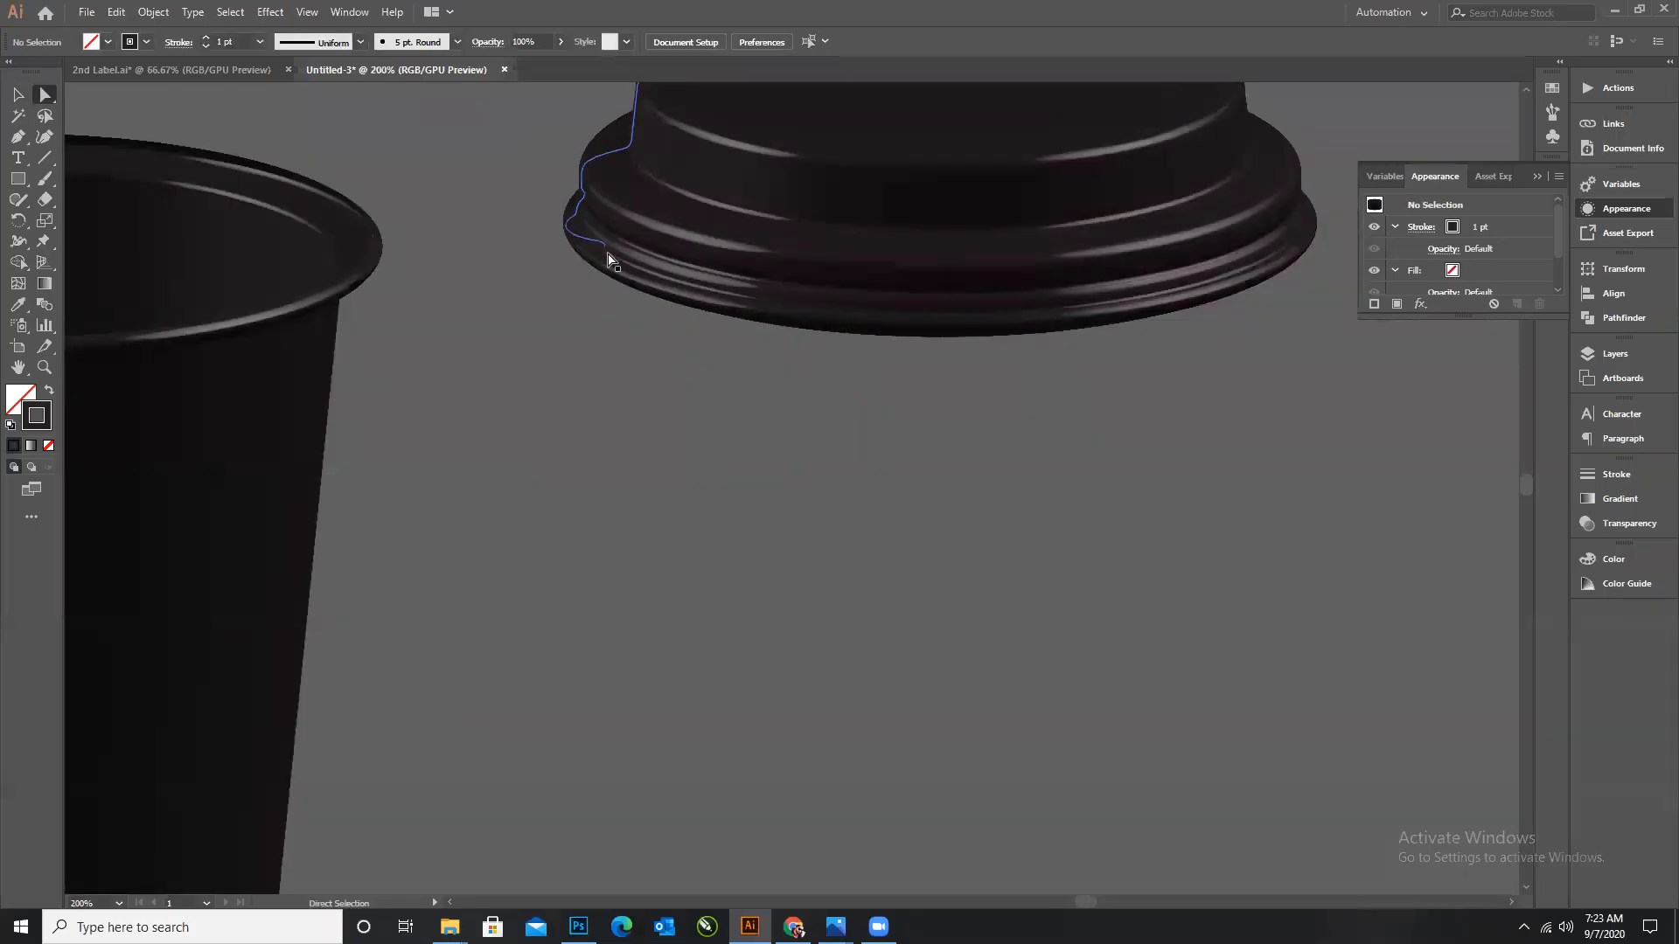
left_click(604, 245)
key("Delete")
left_click(567, 229)
key("Delete")
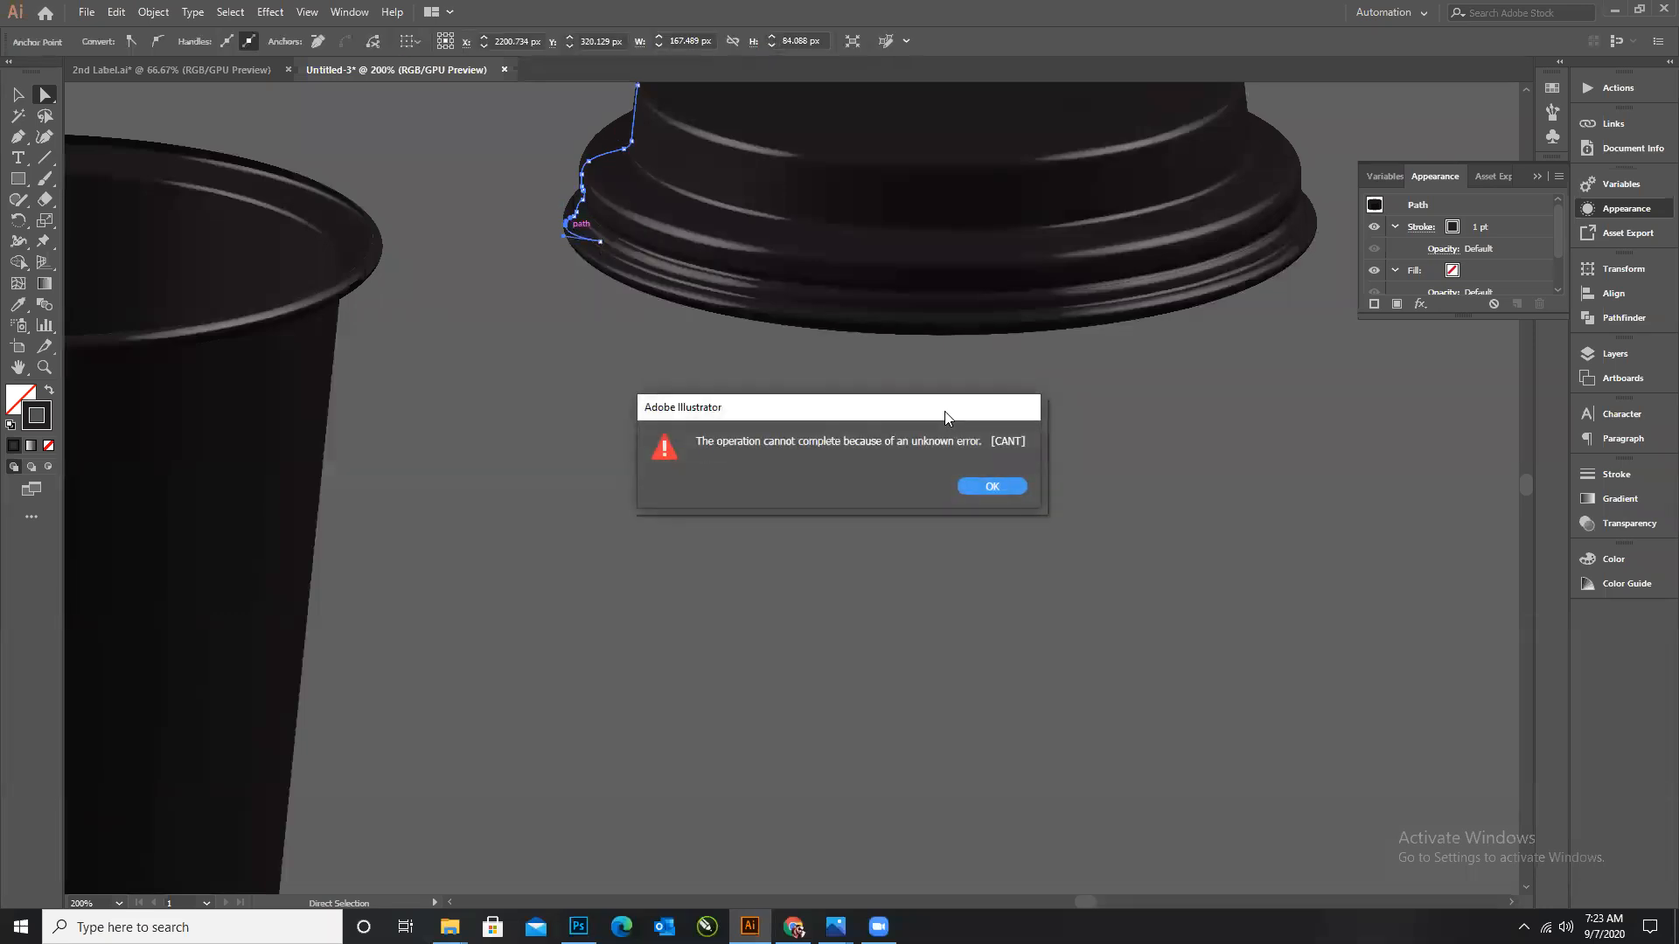
left_click(986, 479)
left_click(987, 481)
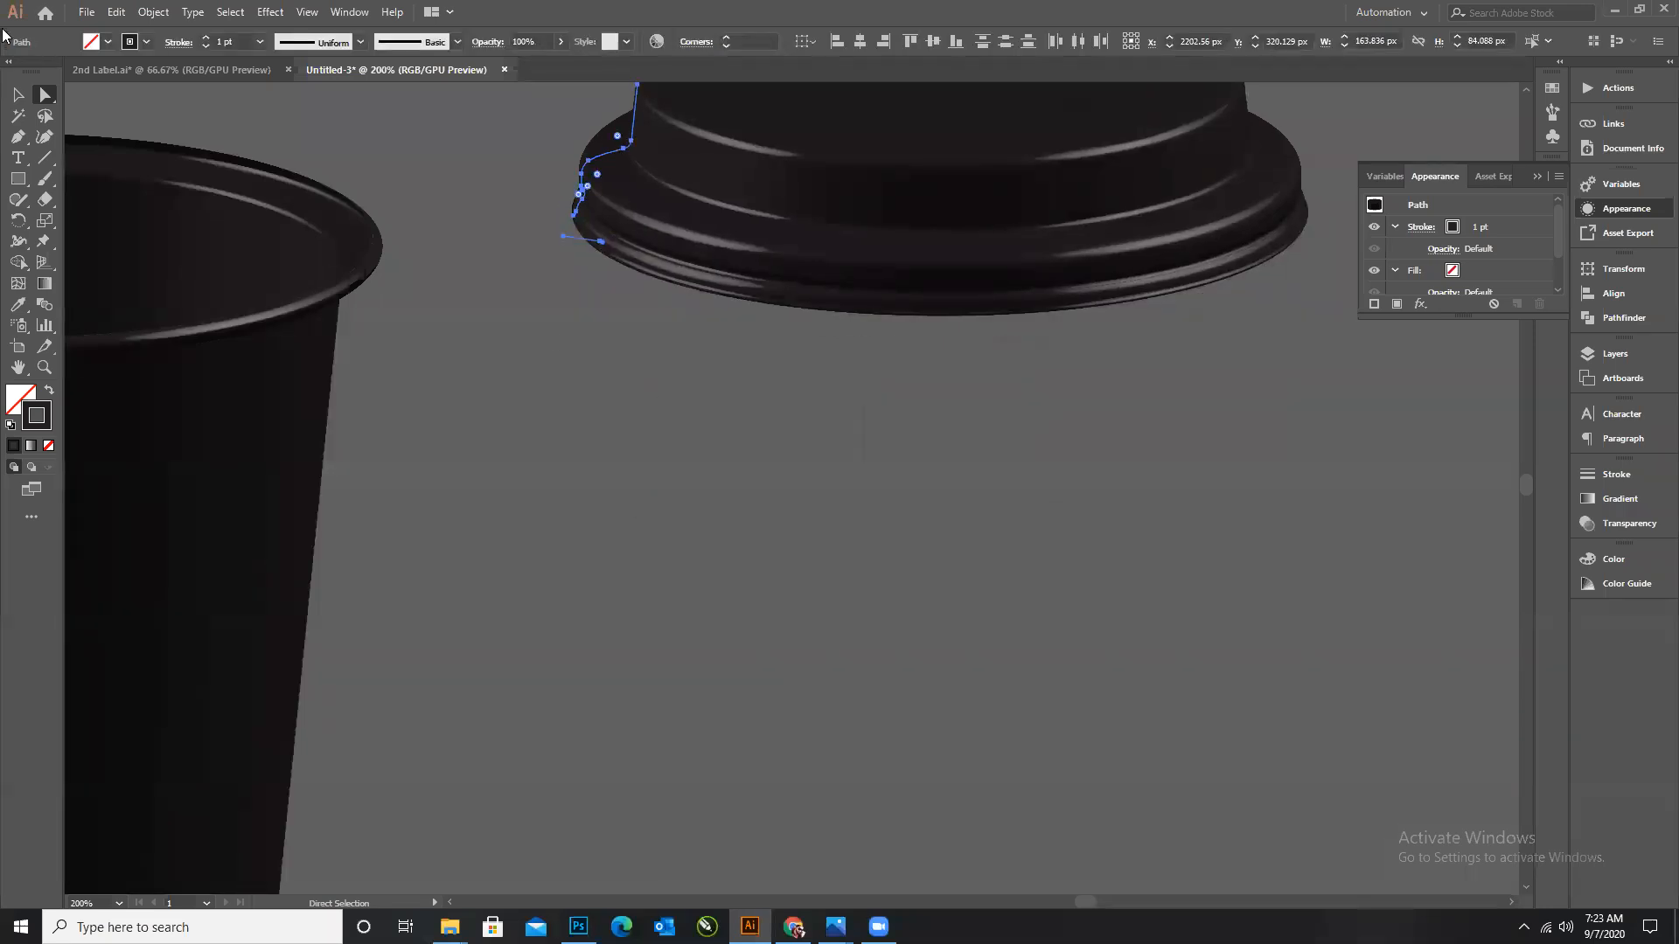
left_click(17, 94)
left_click(1202, 453)
Select the trimmed black lid and change its stroke color to white.
scroll(1296, 452, "down", 2)
left_click_drag(995, 228, 1171, 348)
double_click(44, 415)
left_click_drag(885, 415, 862, 399)
left_click(1275, 408)
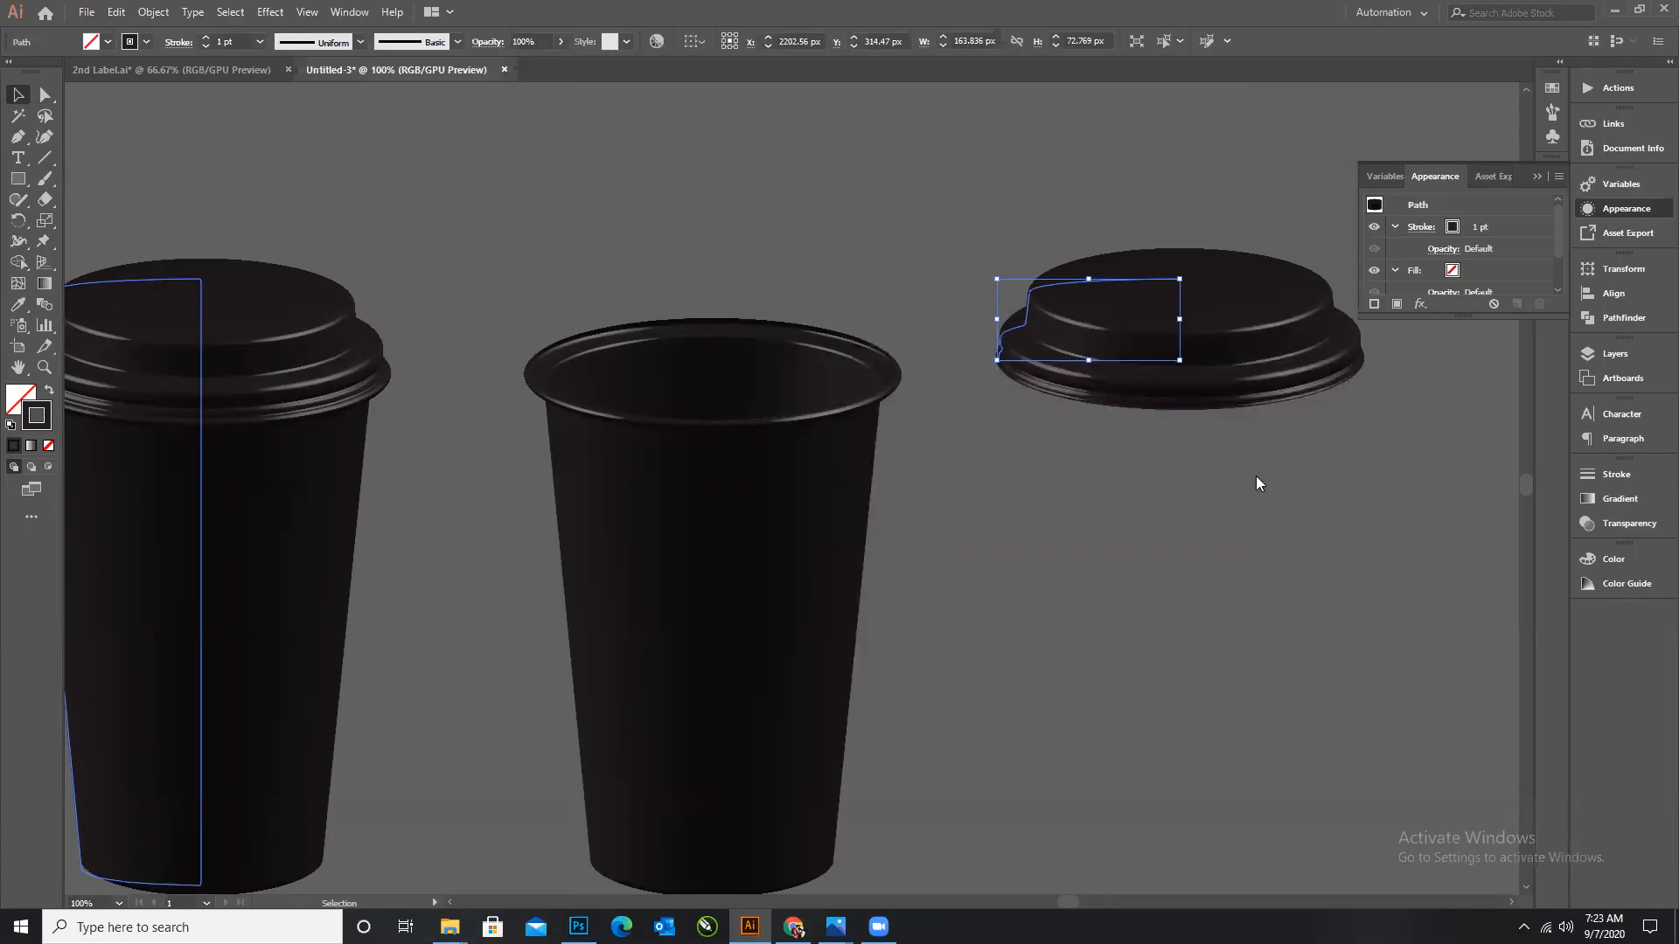
Move the white lid onto the open cup body and bring it in front of the cup.
left_click_drag(1176, 316, 706, 344)
key("a")
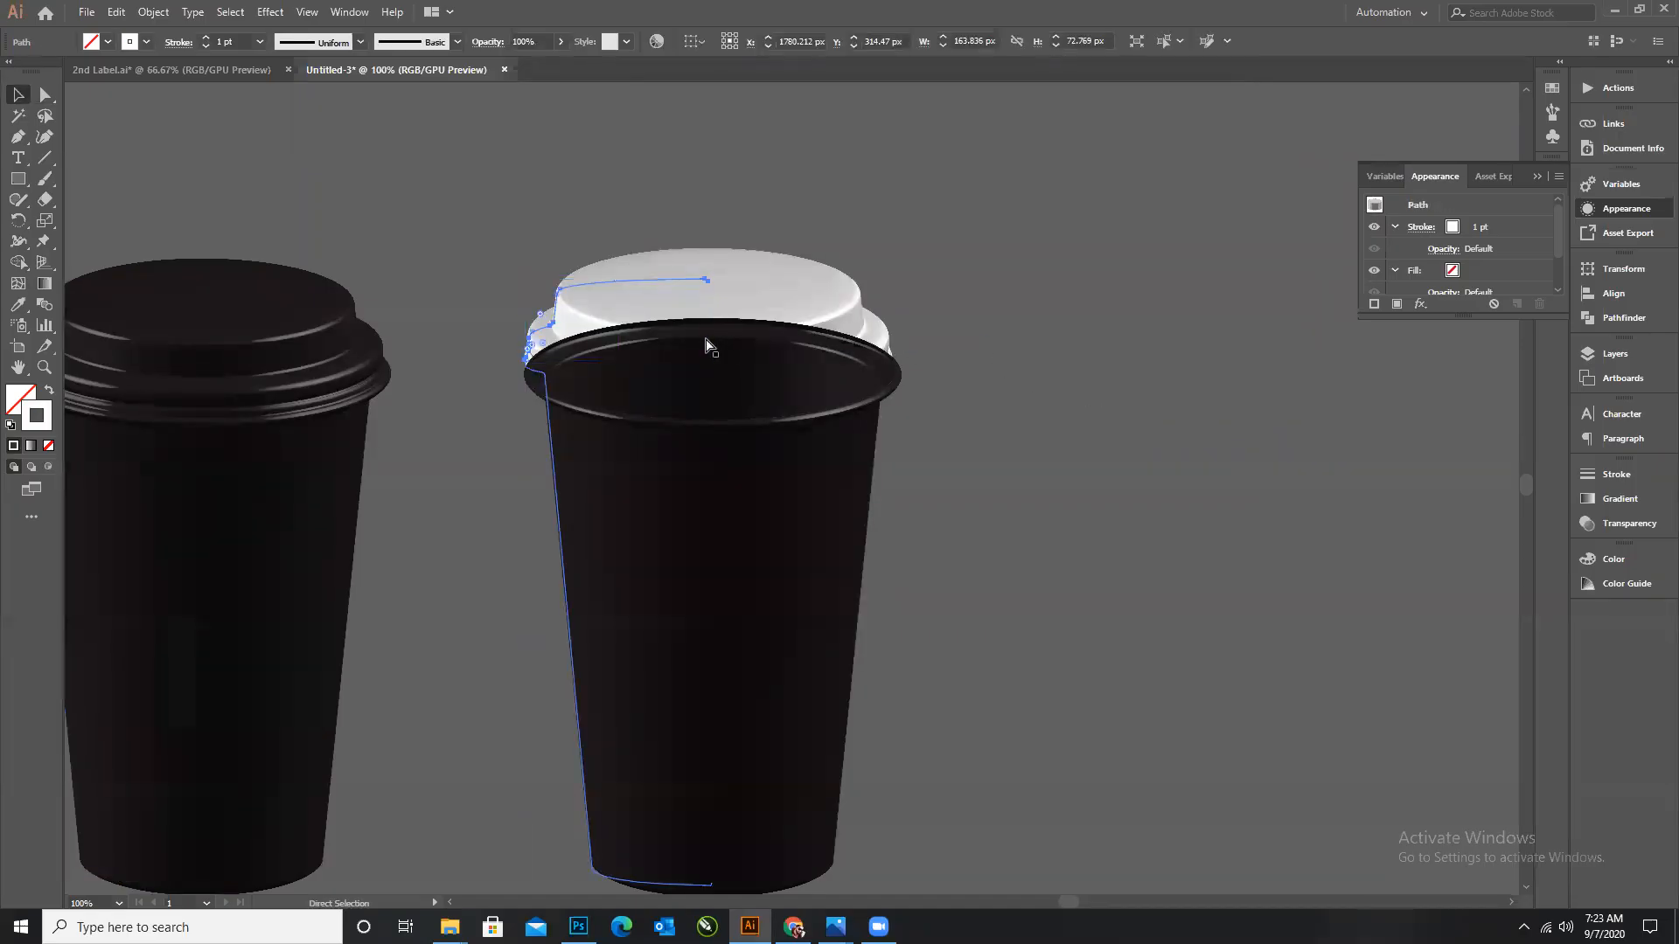
key("ctrl+shift+bracketright")
Nudge the white lid about 3 px right and 11 px down to seat it on the cup's rim, and deselect it.
key("v")
key("Right")
key("Right")
key("Right")
key("Right")
key("Down")
key("Down")
key("Down")
key("Down")
key("Down")
key("Down")
key("Down")
key("Down")
key("Down")
key("Down")
key("Down")
key("Down")
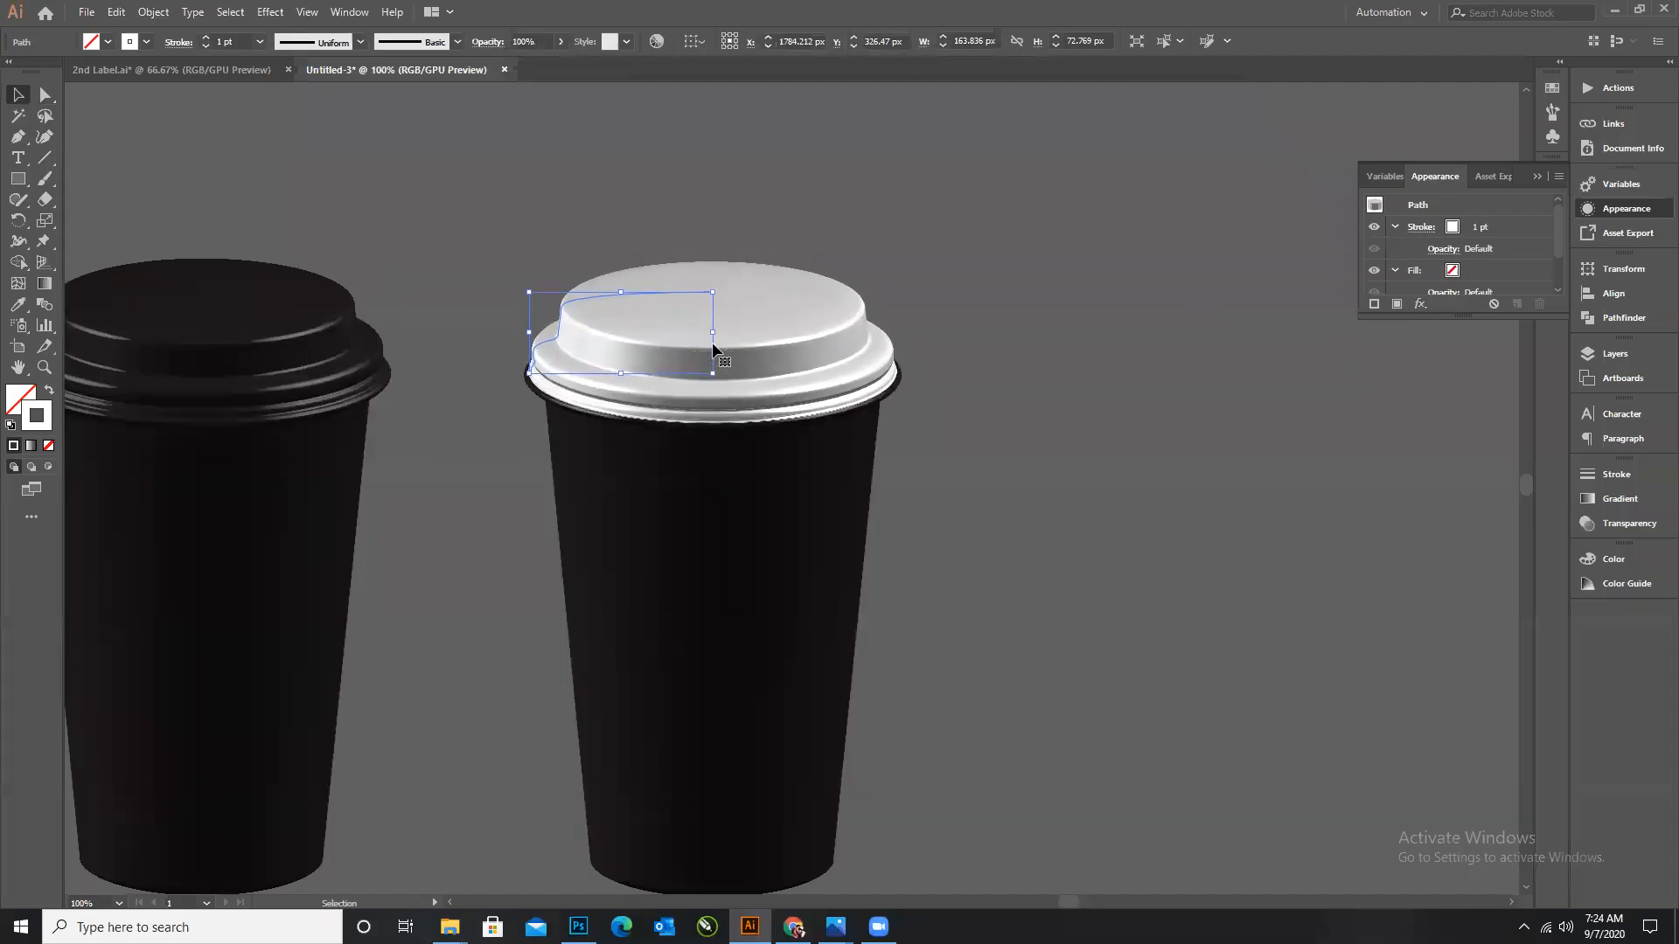
key("Down")
key("Down")
key("Down")
key("Down")
key("Down")
key("Left")
key("Up")
key("Up")
key("Up")
key("Up")
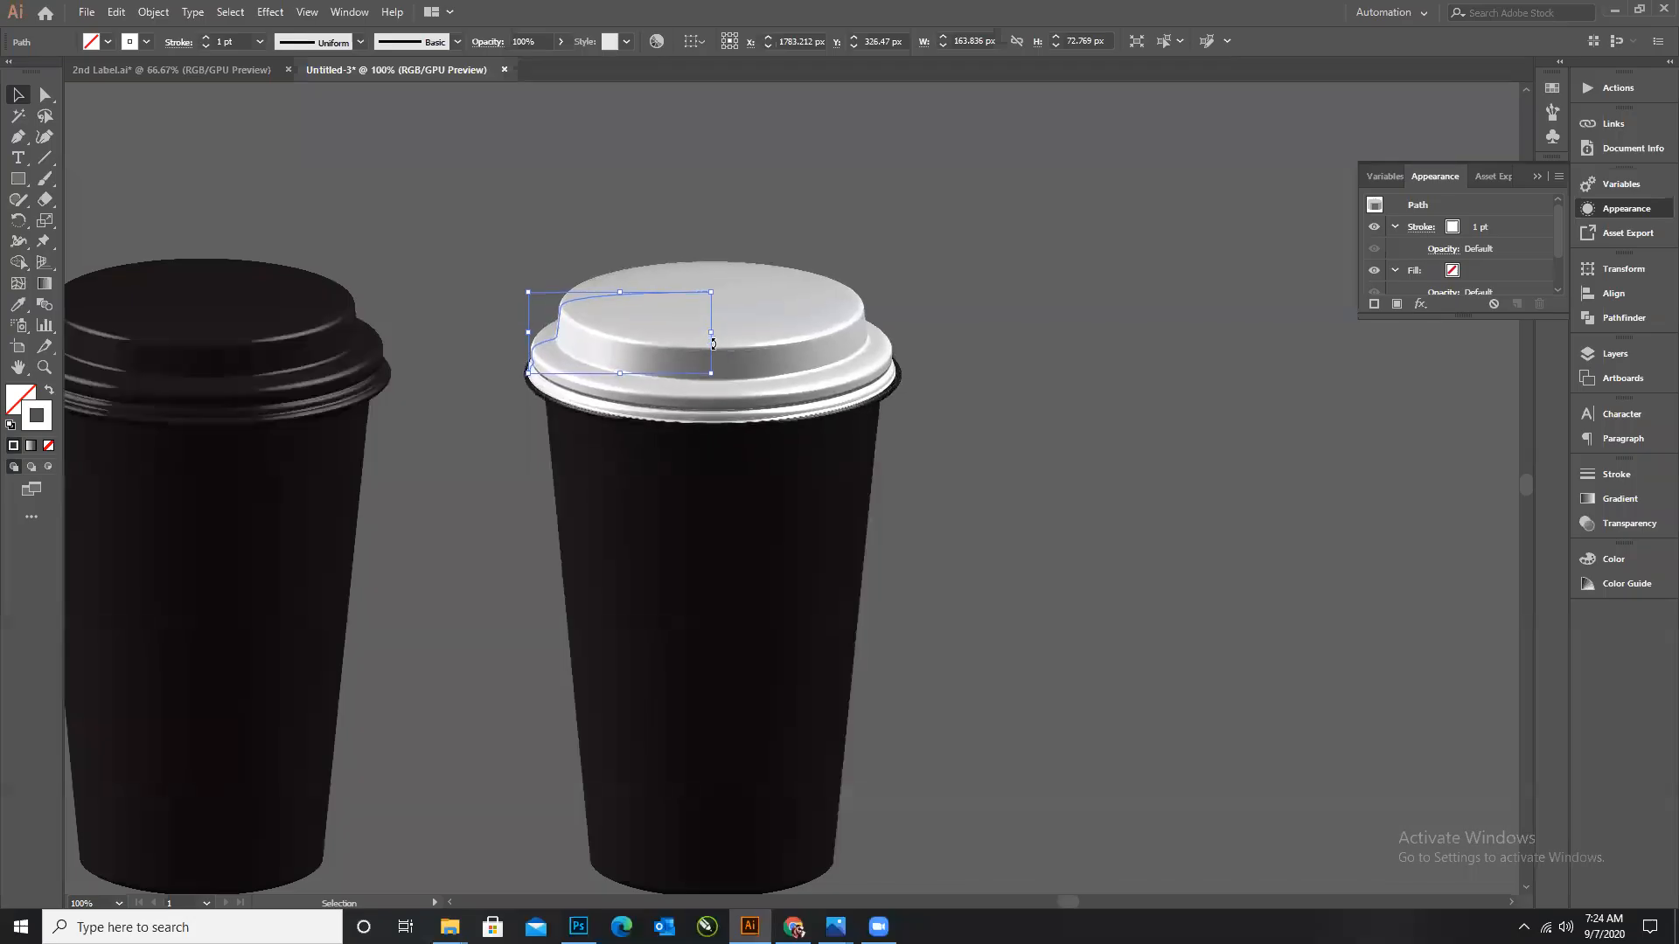
key("Up")
key("Up")
key("Up")
key("Up")
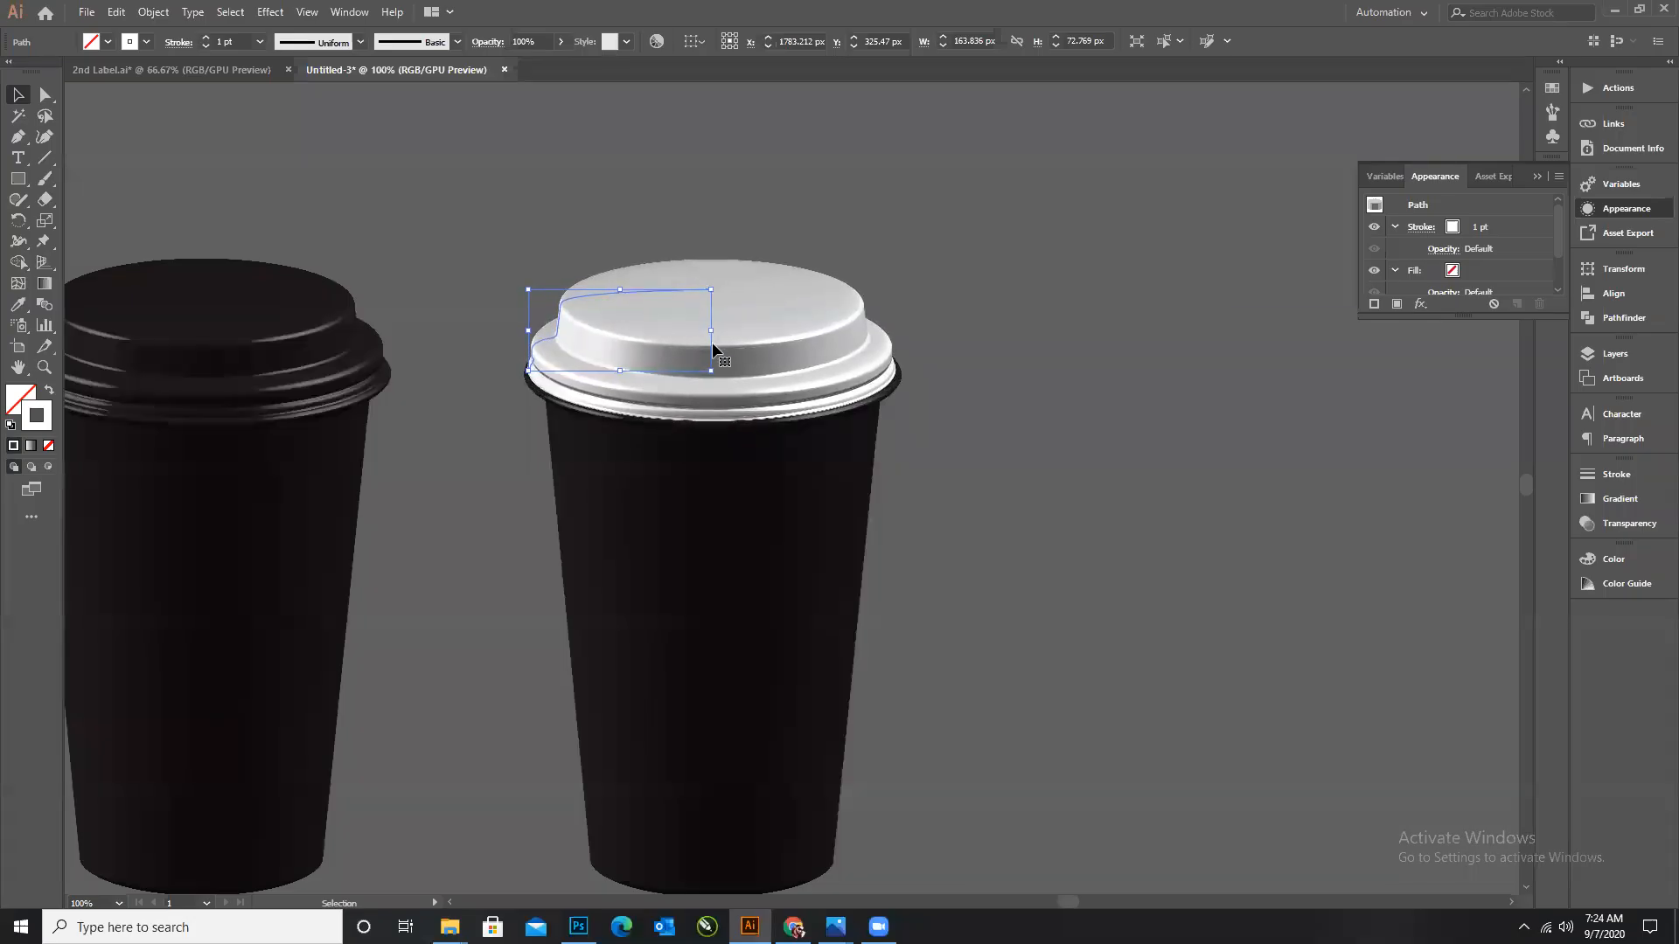
left_click(1006, 400)
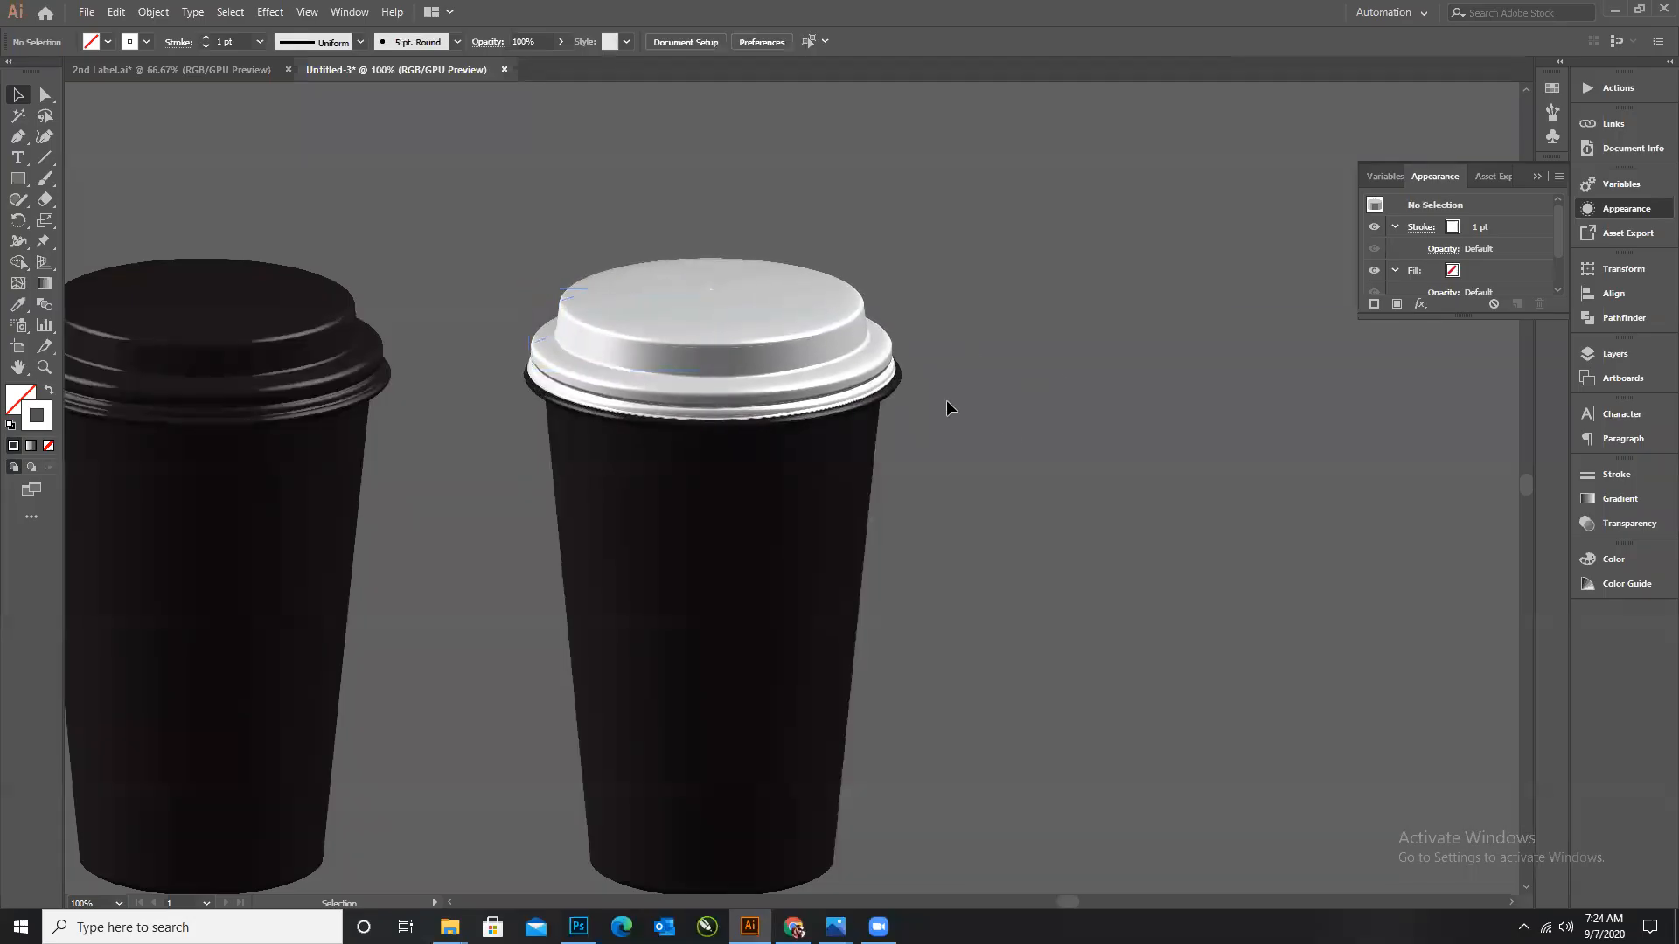
Move the top rim anchor point of the cup body's profile about 4 px down to tuck the rim under the lid, and deselect.
scroll(1093, 428, "down", 2)
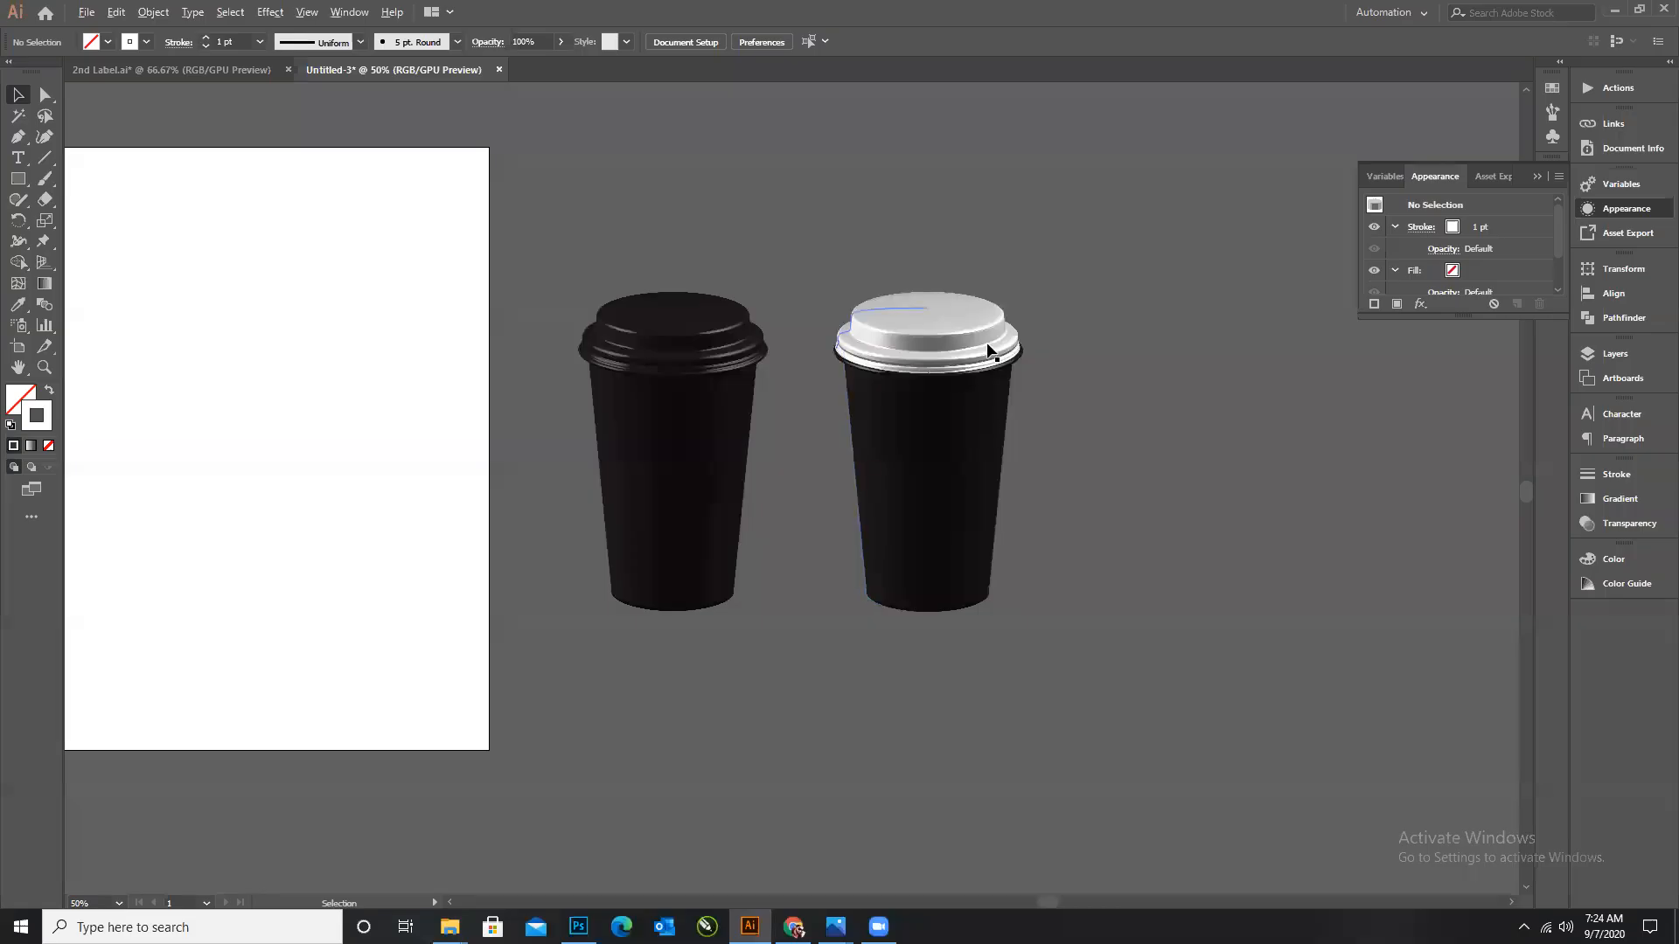
scroll(957, 361, "up", 2)
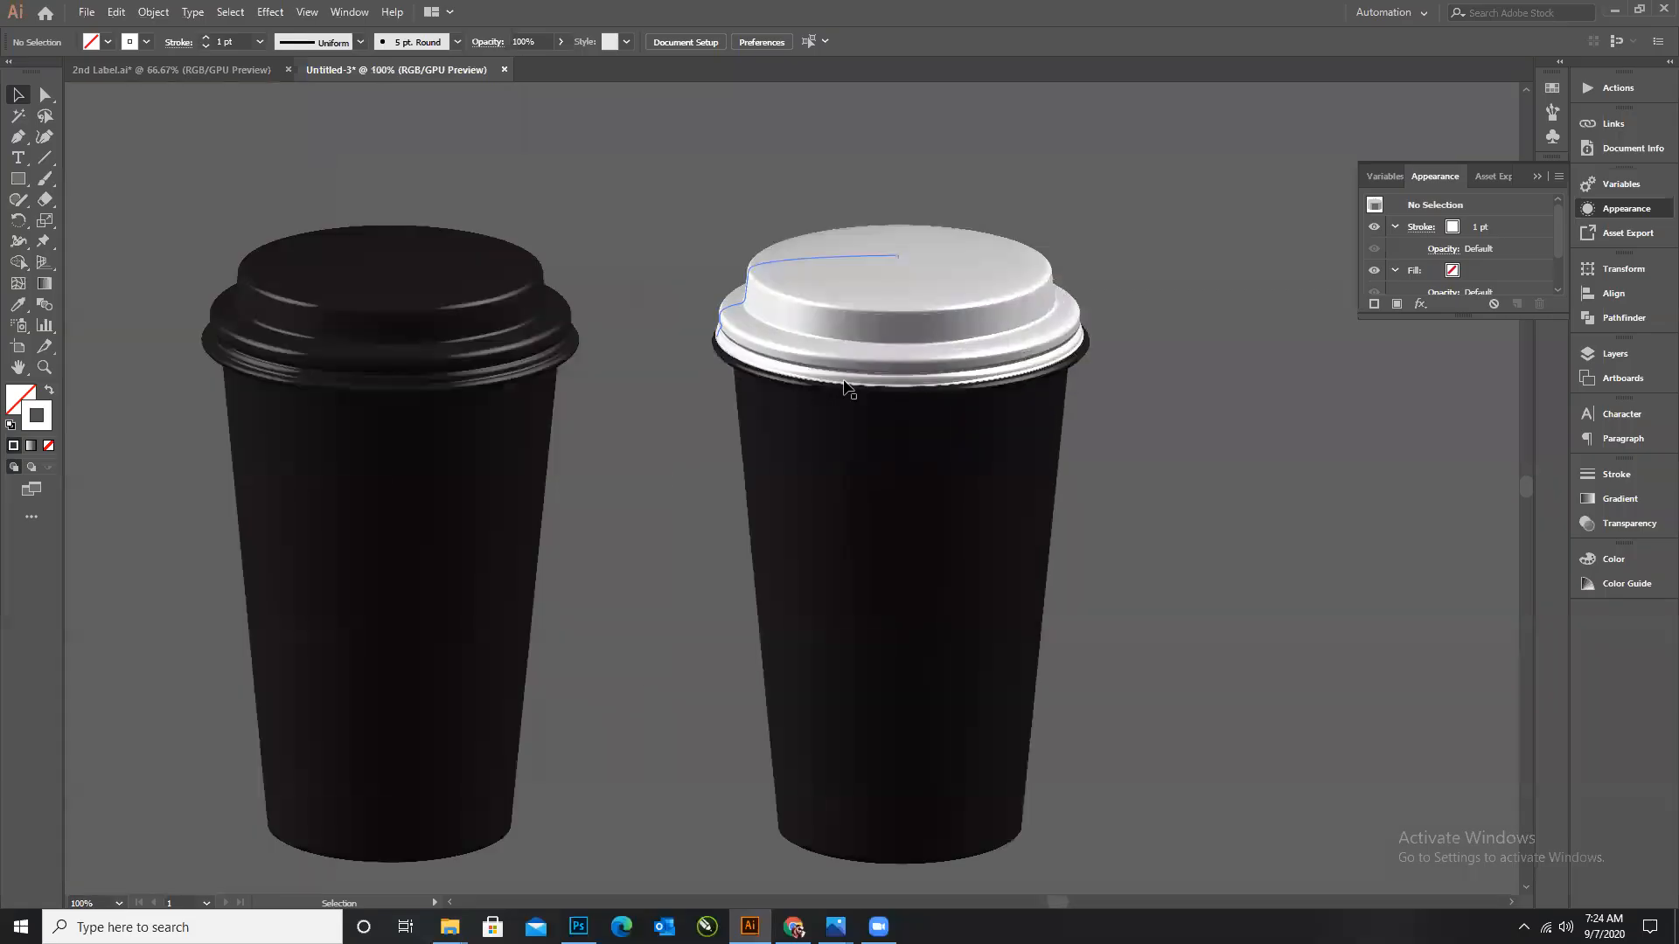
scroll(786, 400, "up", 1)
left_click(785, 401)
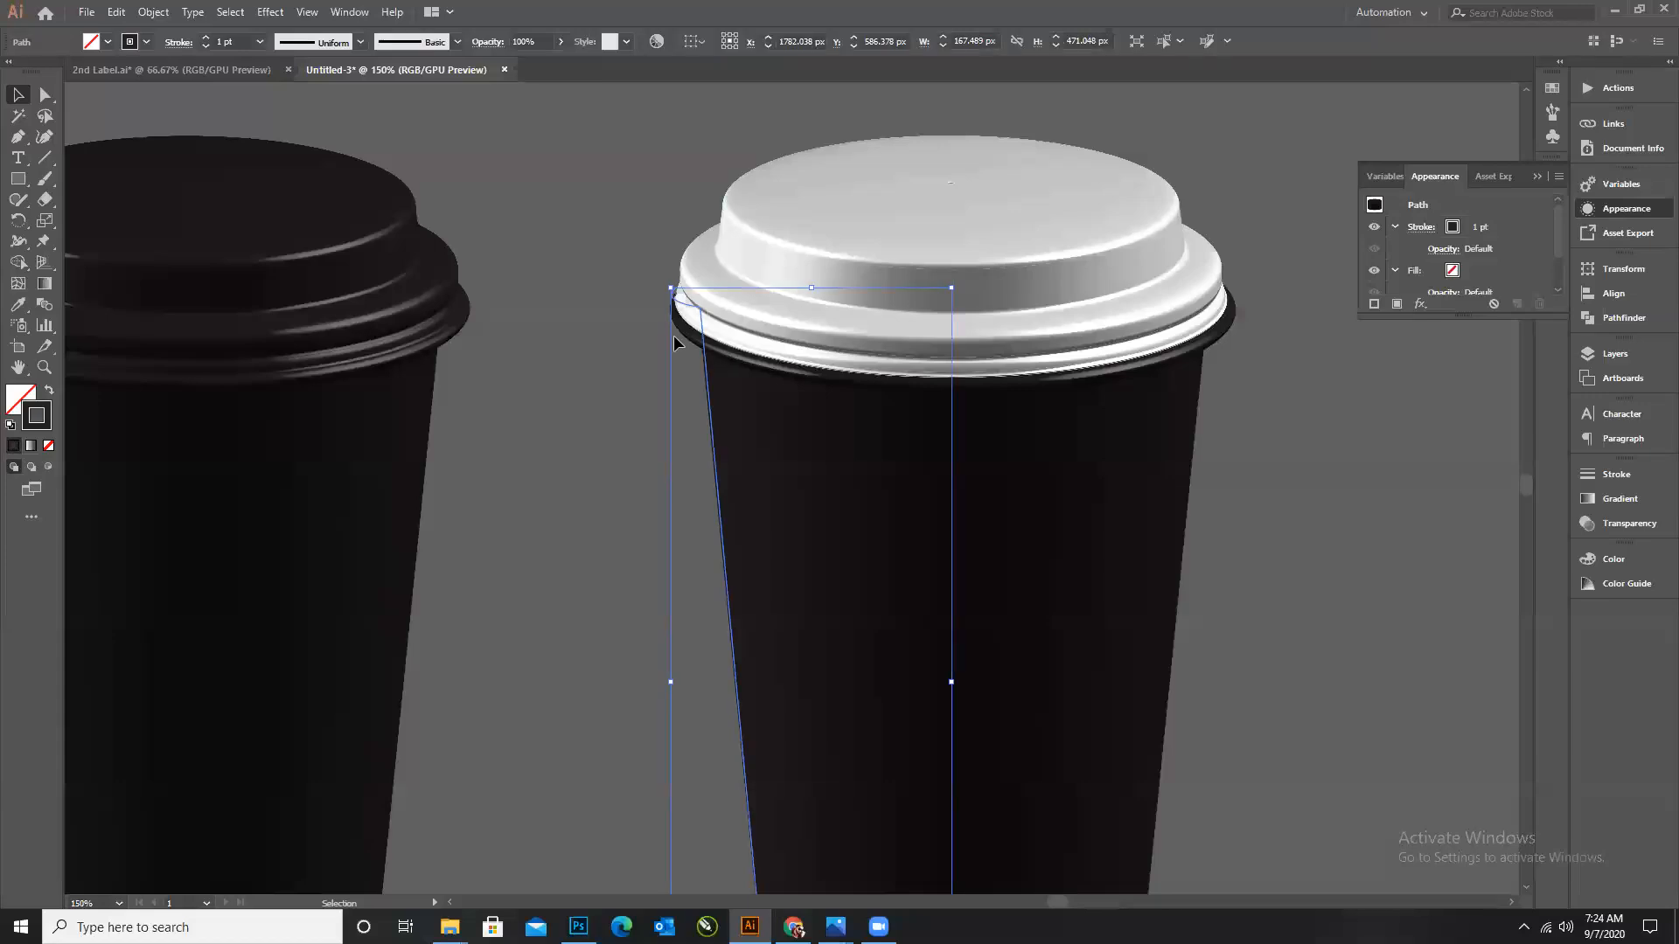
left_click(42, 95)
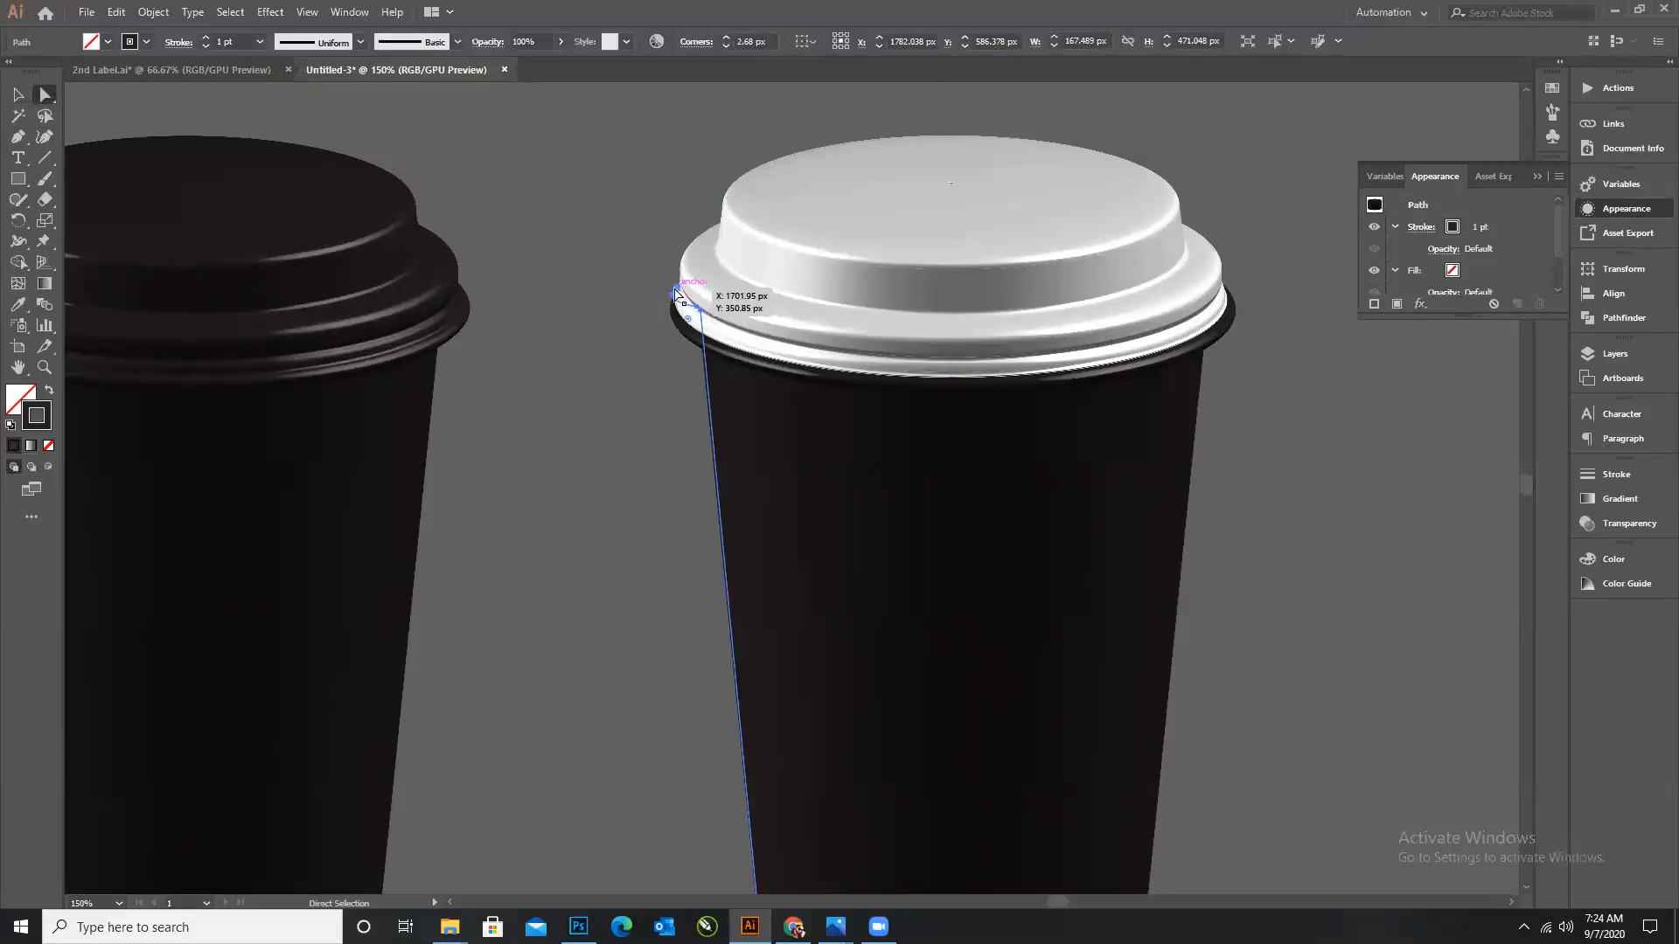
left_click(674, 293)
left_click_drag(674, 294, 673, 303)
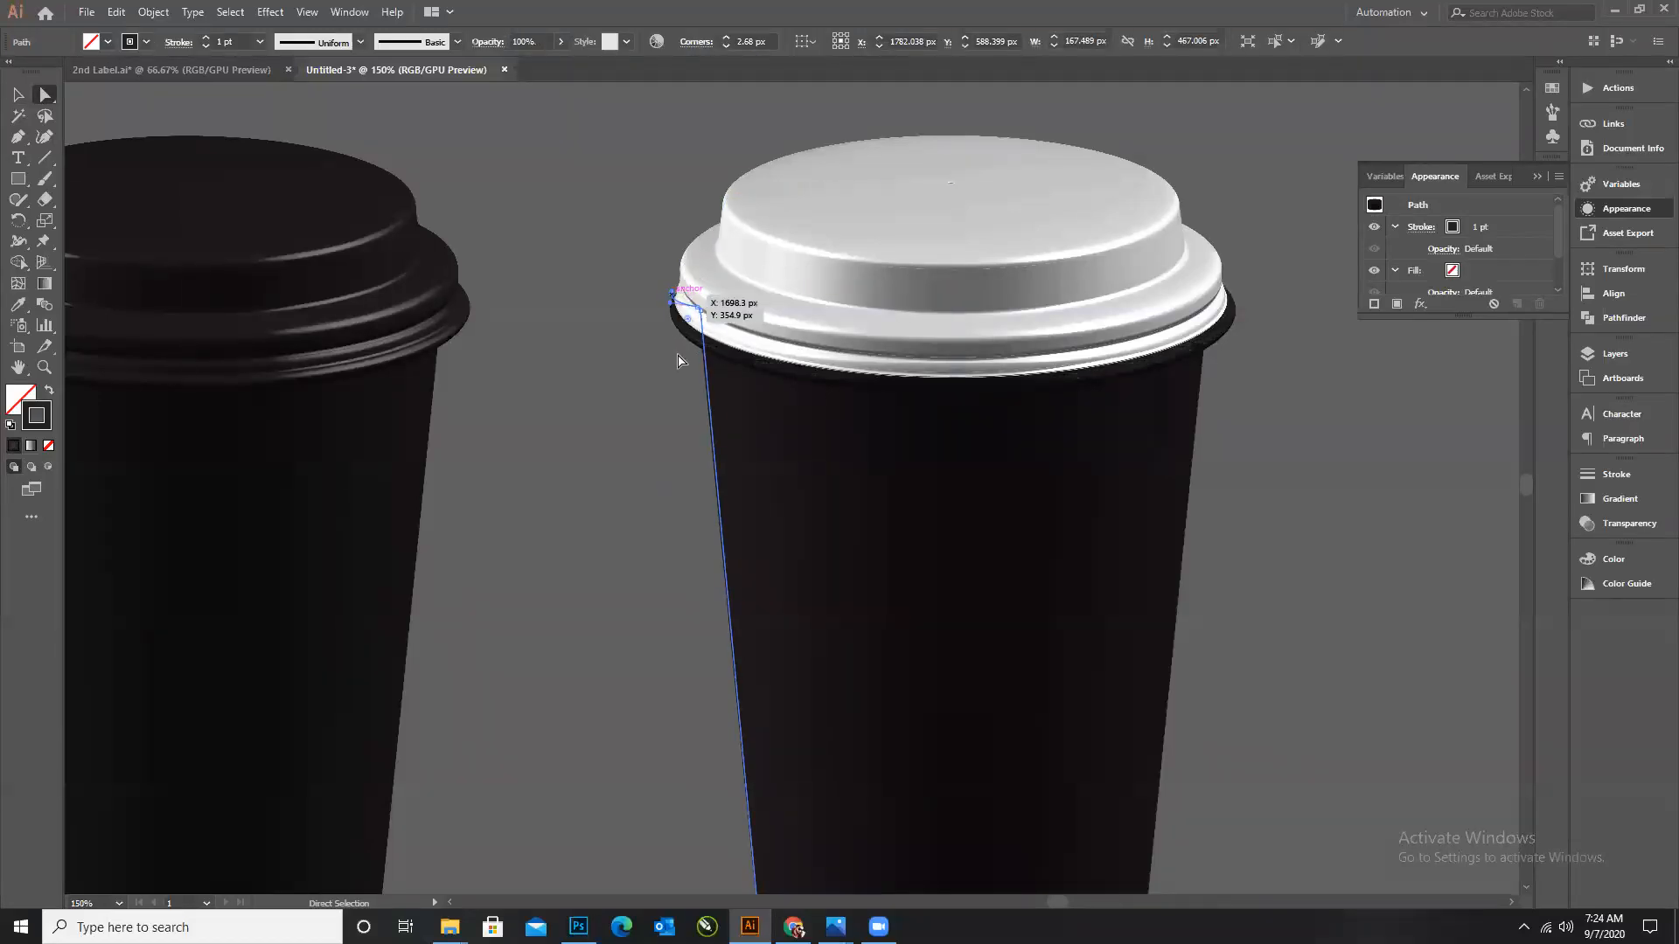
left_click(17, 94)
left_click(503, 205)
Fine-tune the white lid's vertical position on the lowered cup rim, and deselect it.
left_click(980, 339)
key("Up")
key("Down")
key("Down")
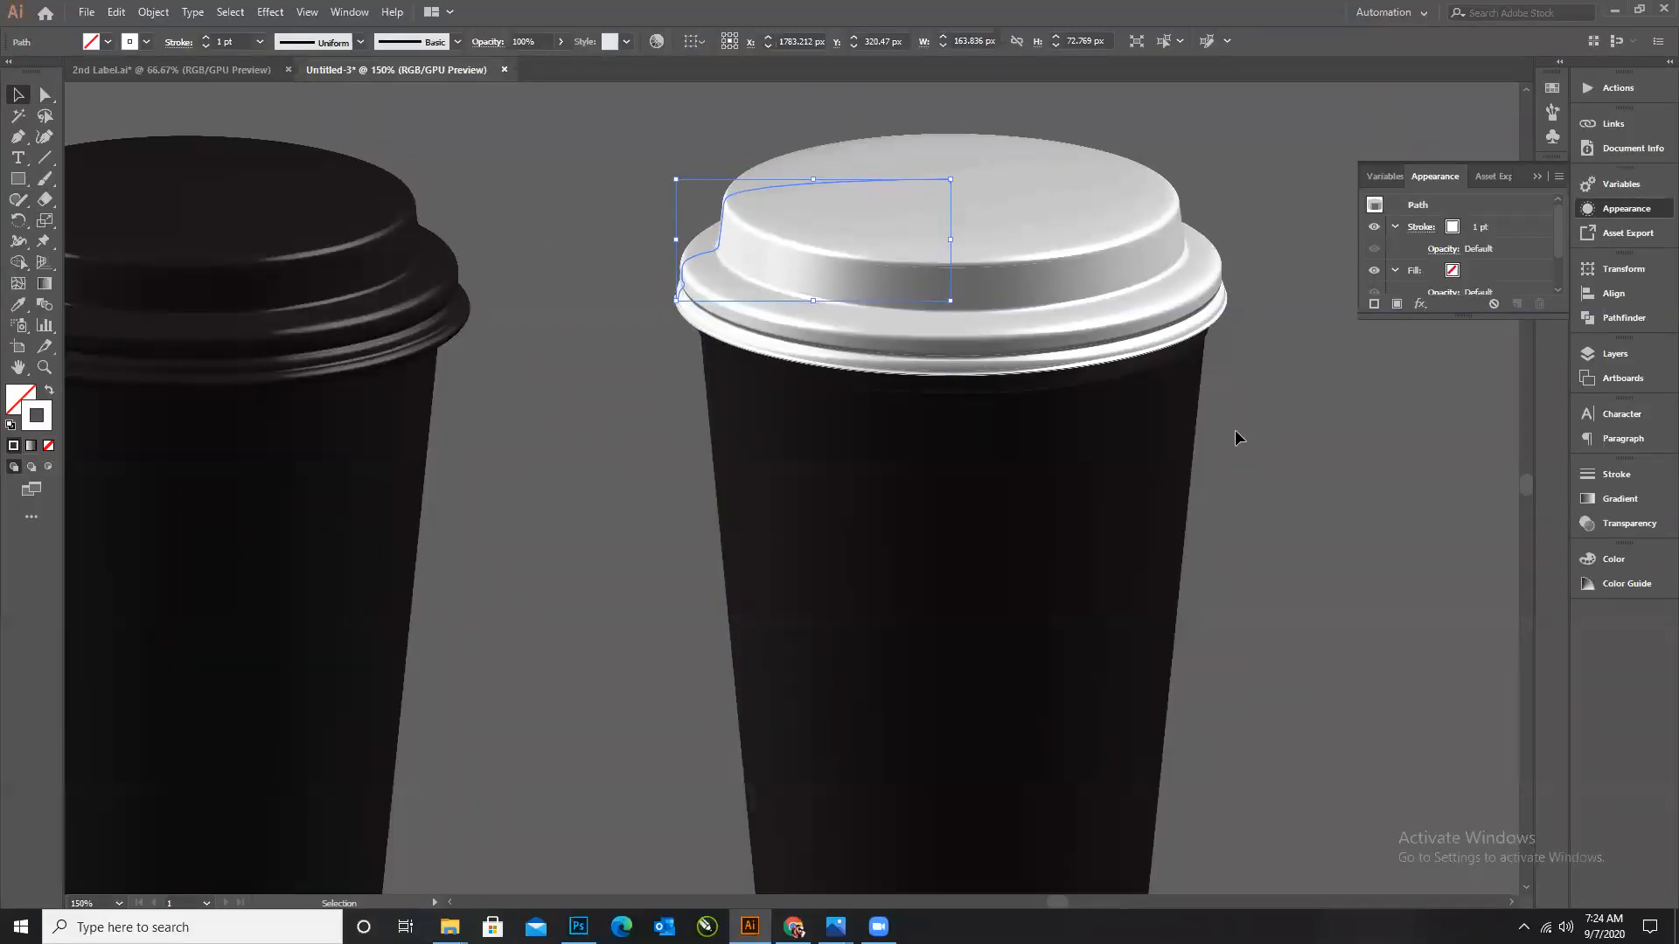
left_click(656, 385)
scroll(991, 421, "down", 2)
scroll(960, 407, "down", 1)
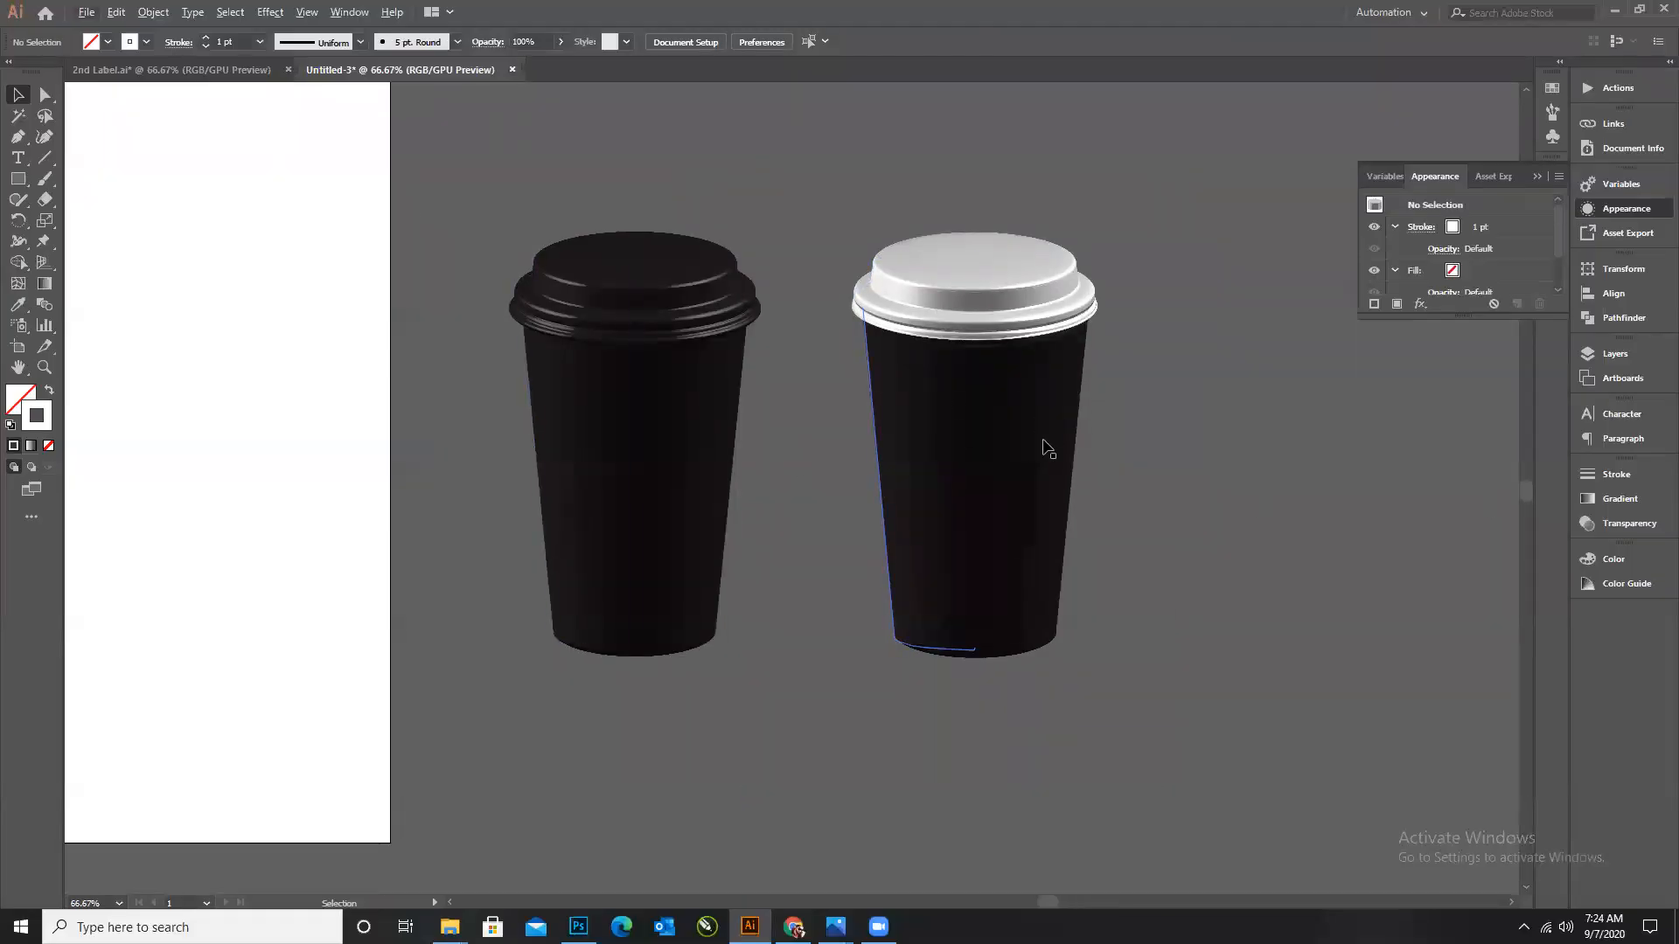
scroll(1153, 348, "up", 2)
scroll(682, 266, "down", 2)
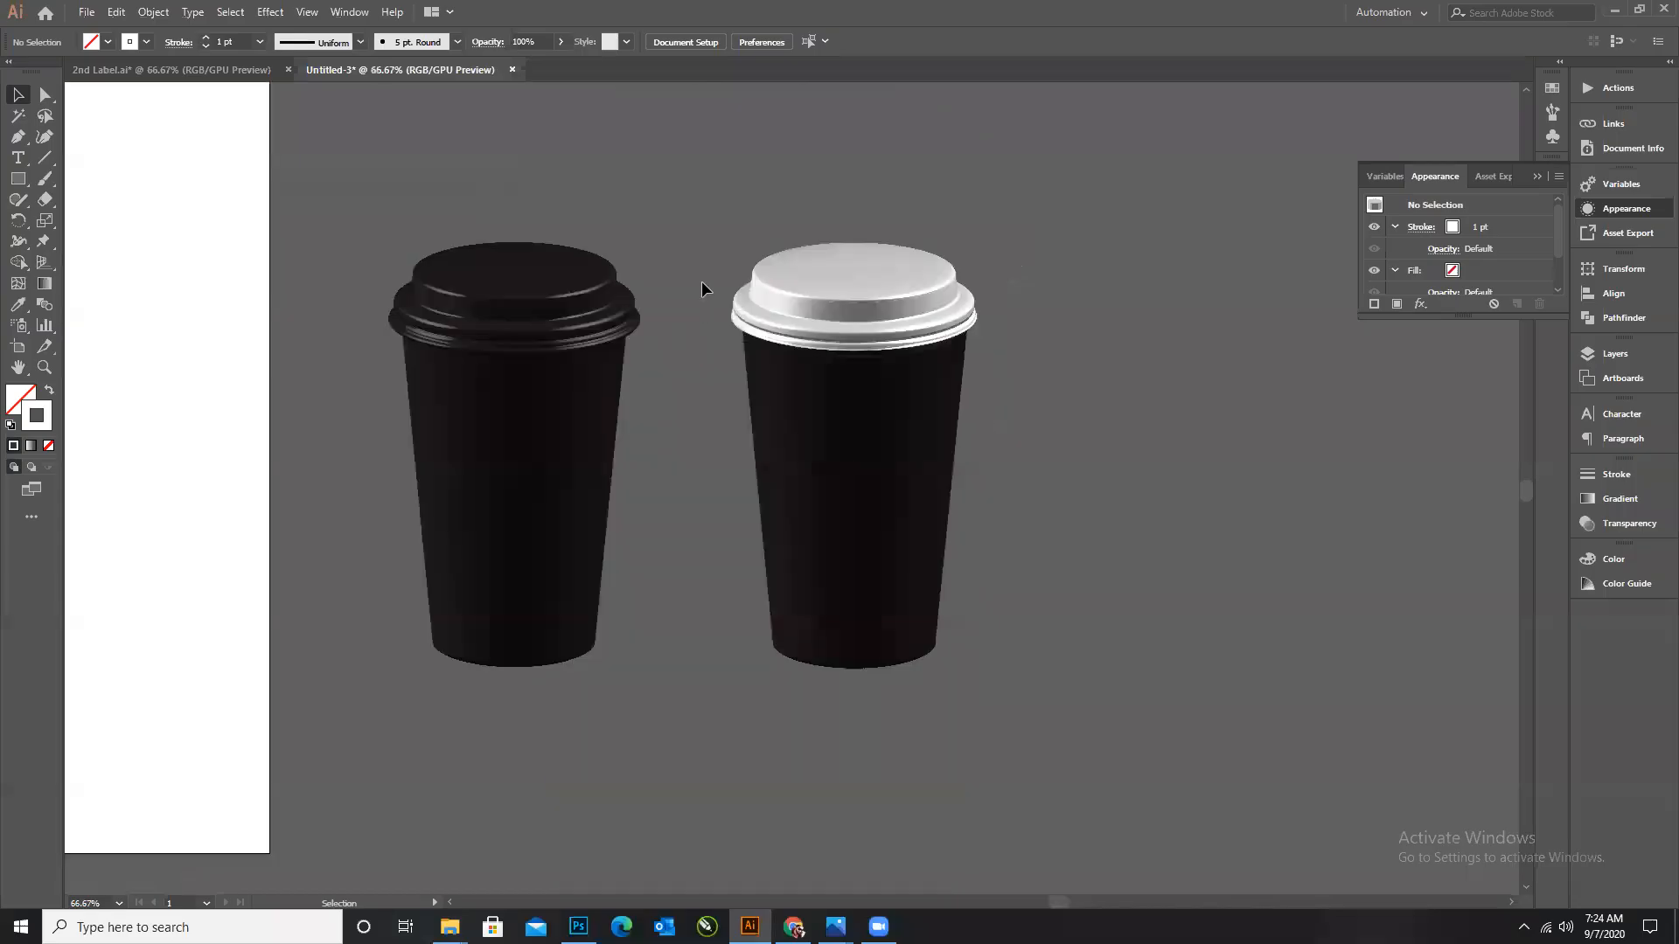
Duplicate the all-black cup to the right of the white-lidded one and set the copy's 3D Revolve surface to Wireframe.
left_click(501, 409)
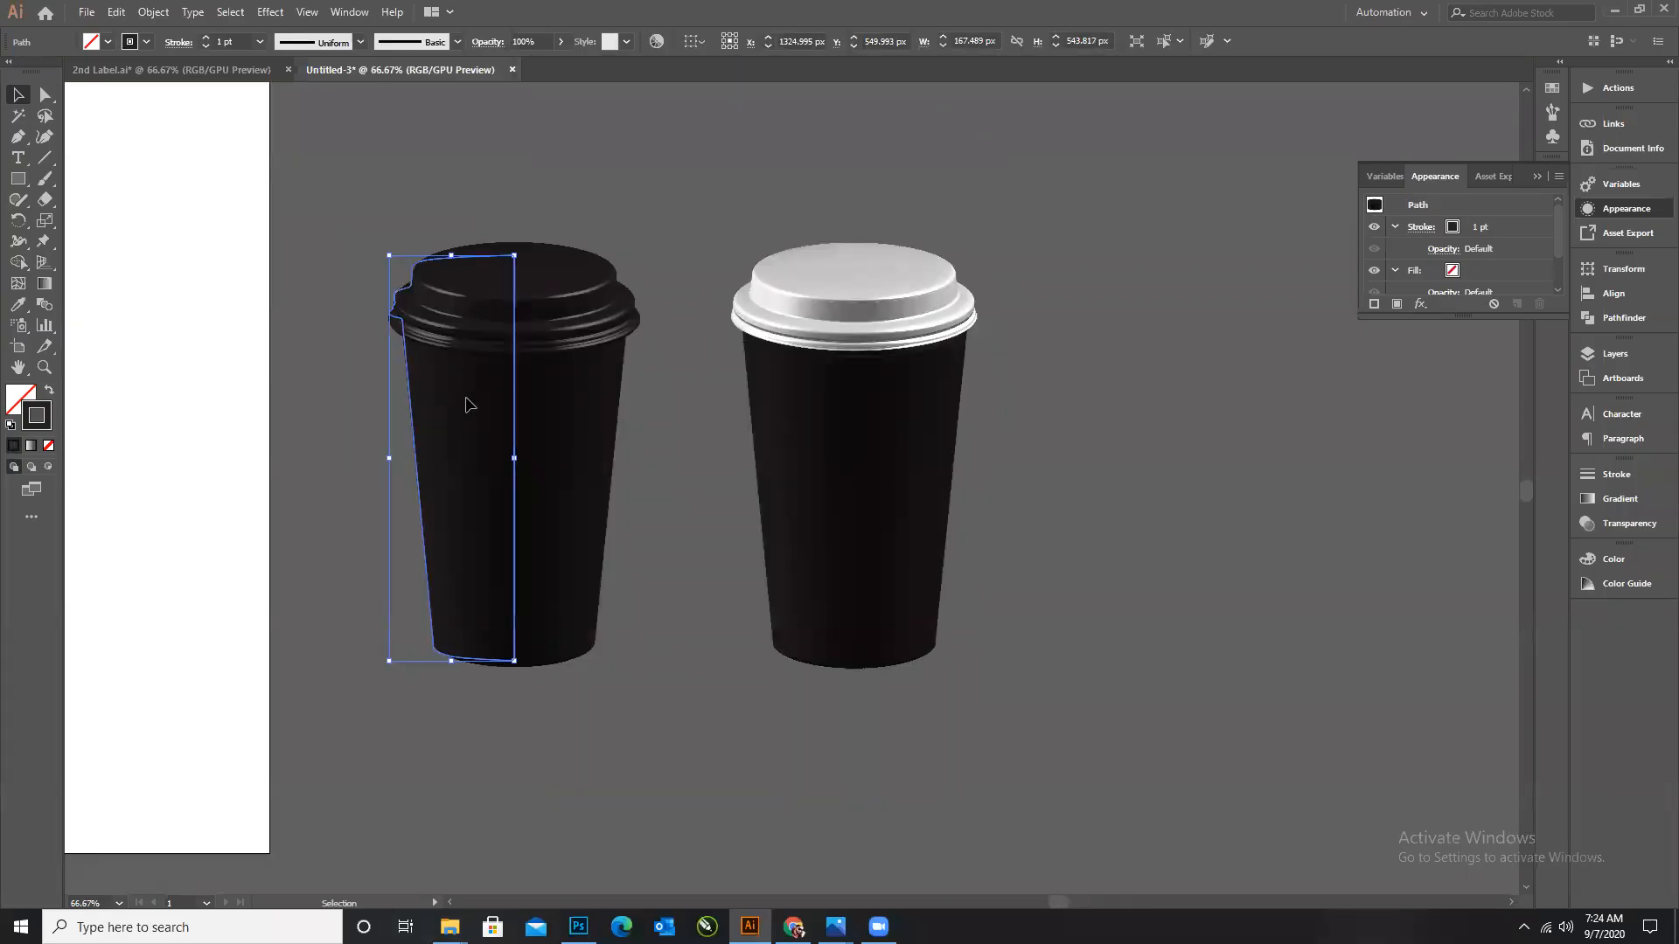
left_click_drag(466, 404, 1106, 543)
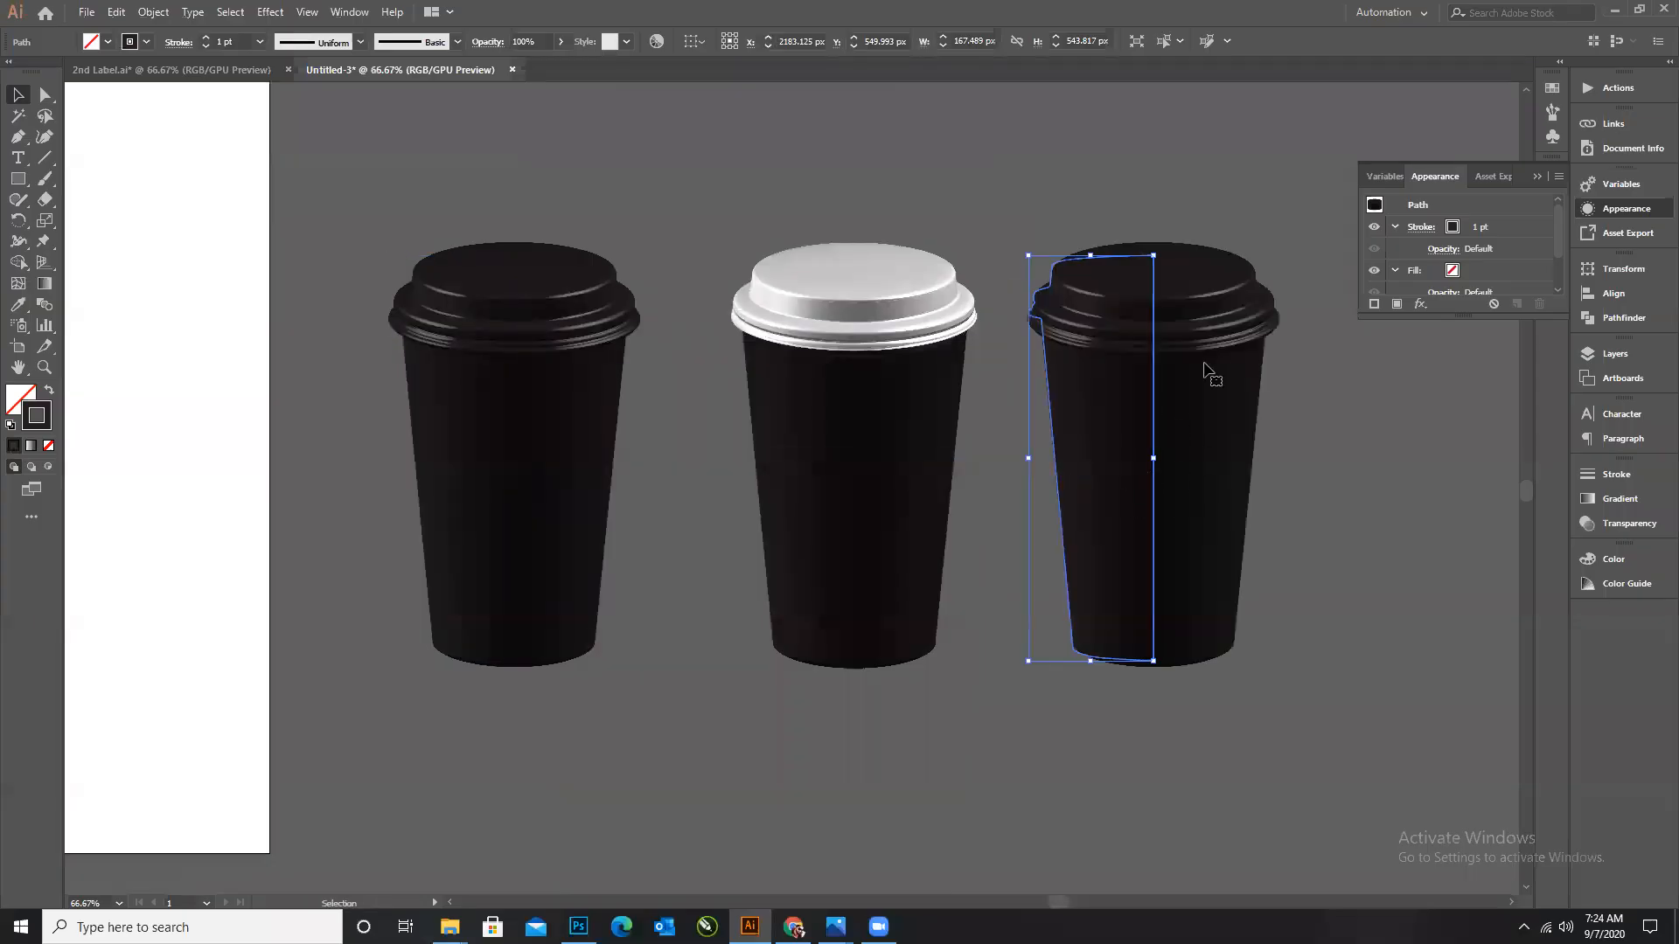
scroll(1427, 278, "down", 2)
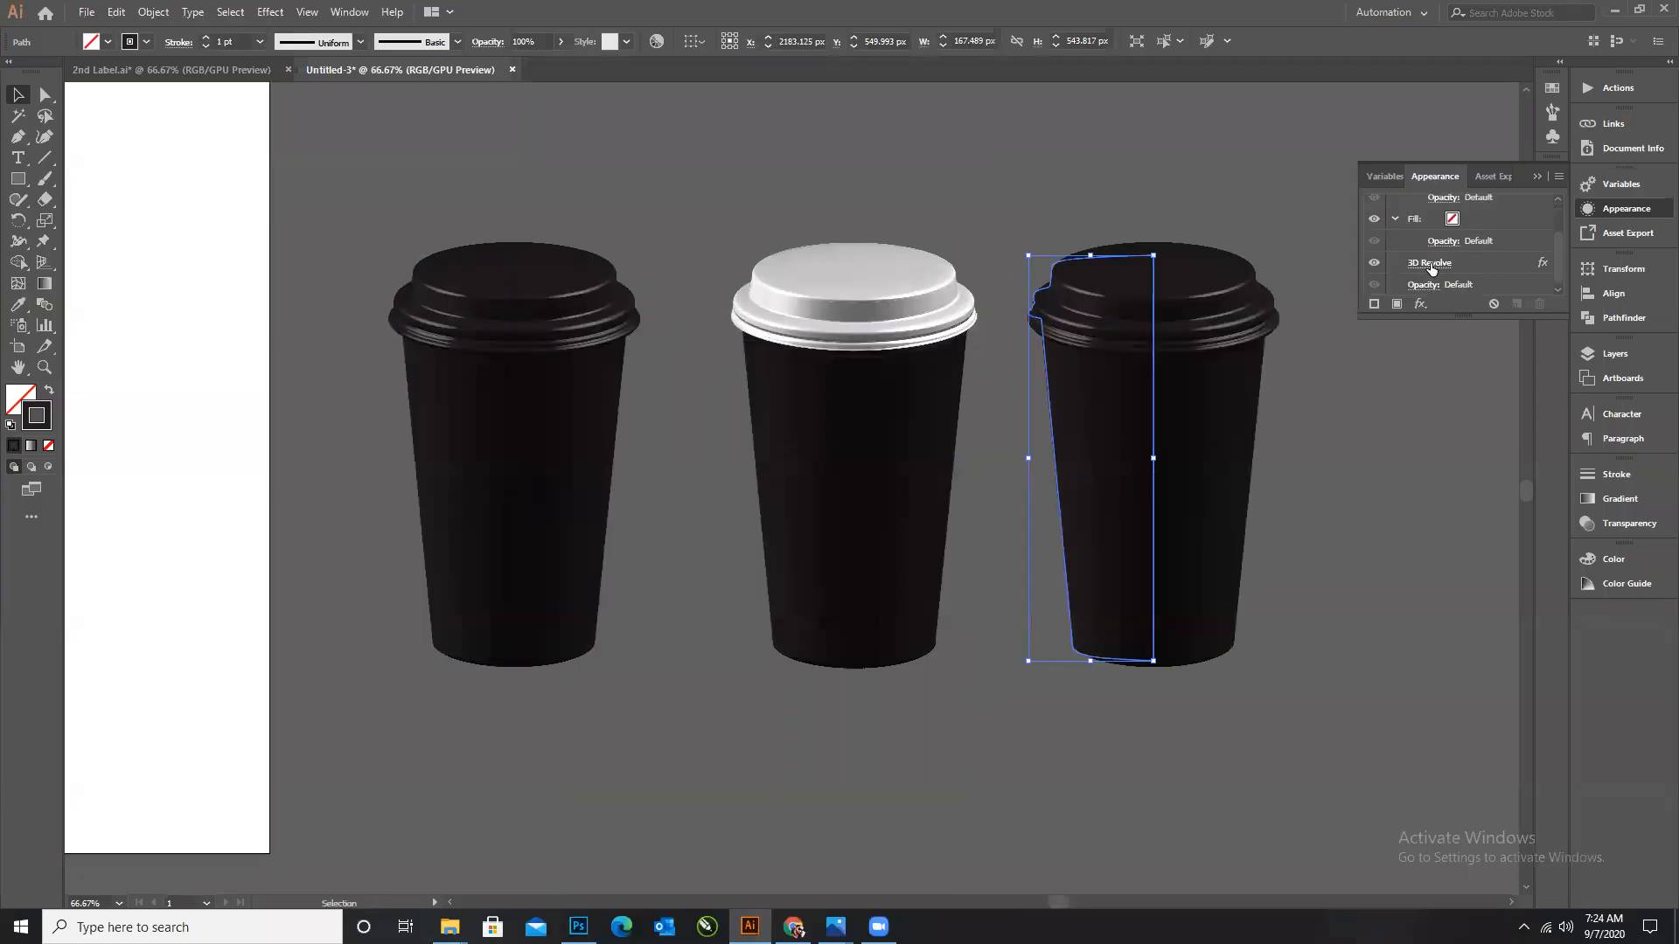
left_click(1430, 264)
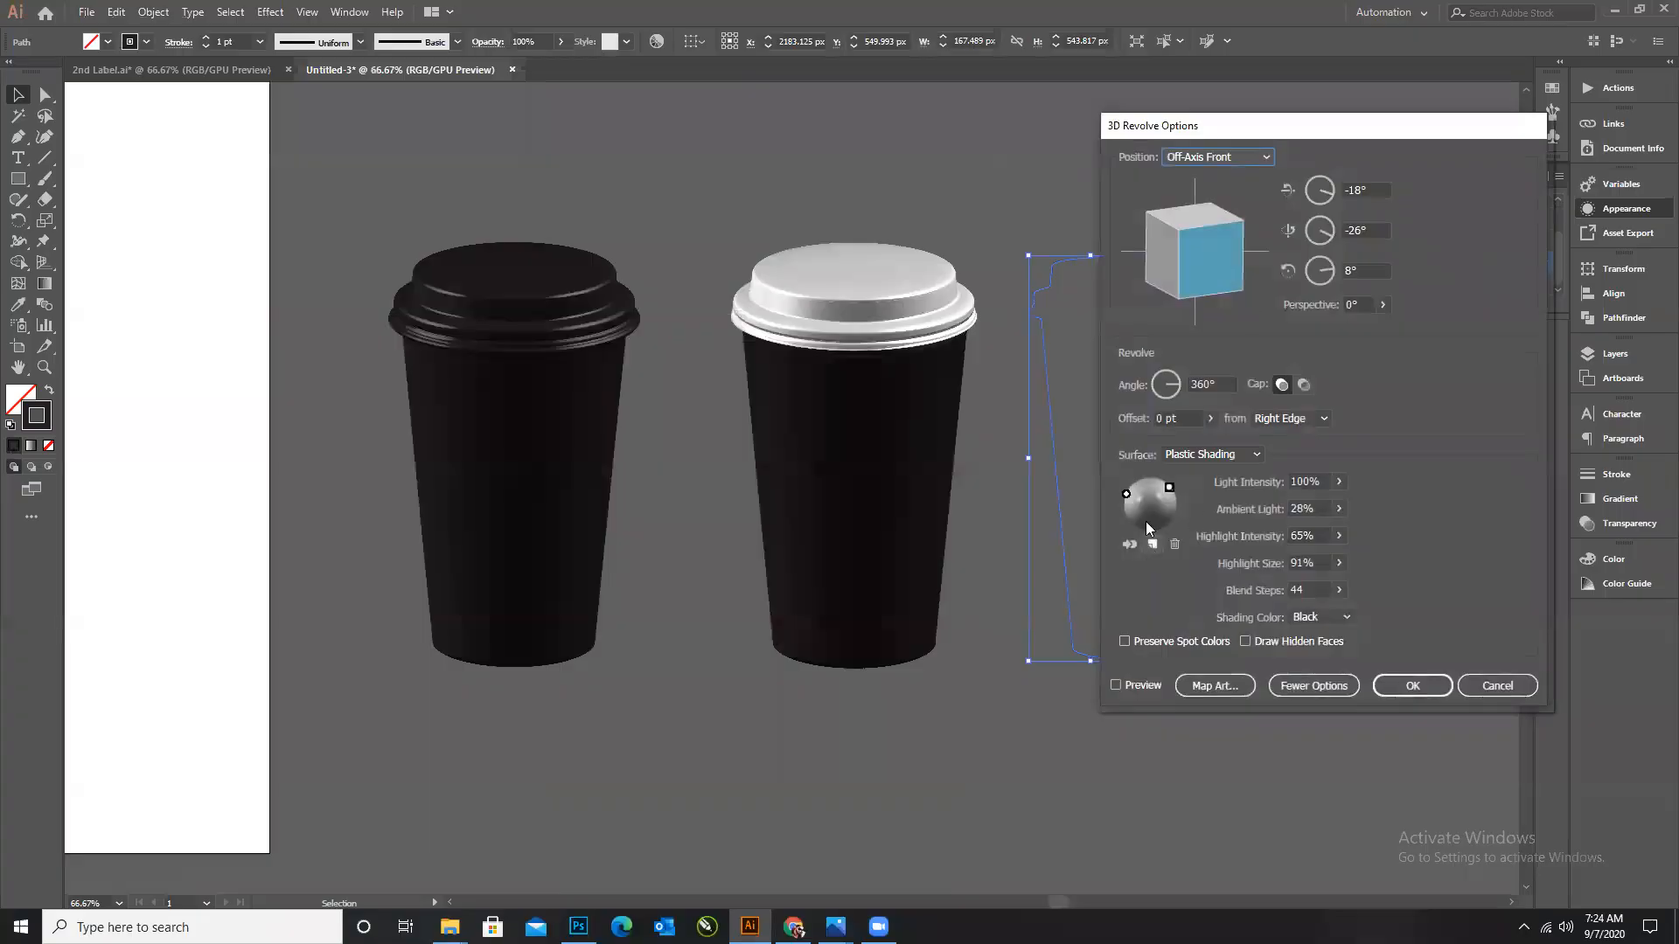
left_click(1115, 686)
left_click_drag(1273, 127, 1422, 110)
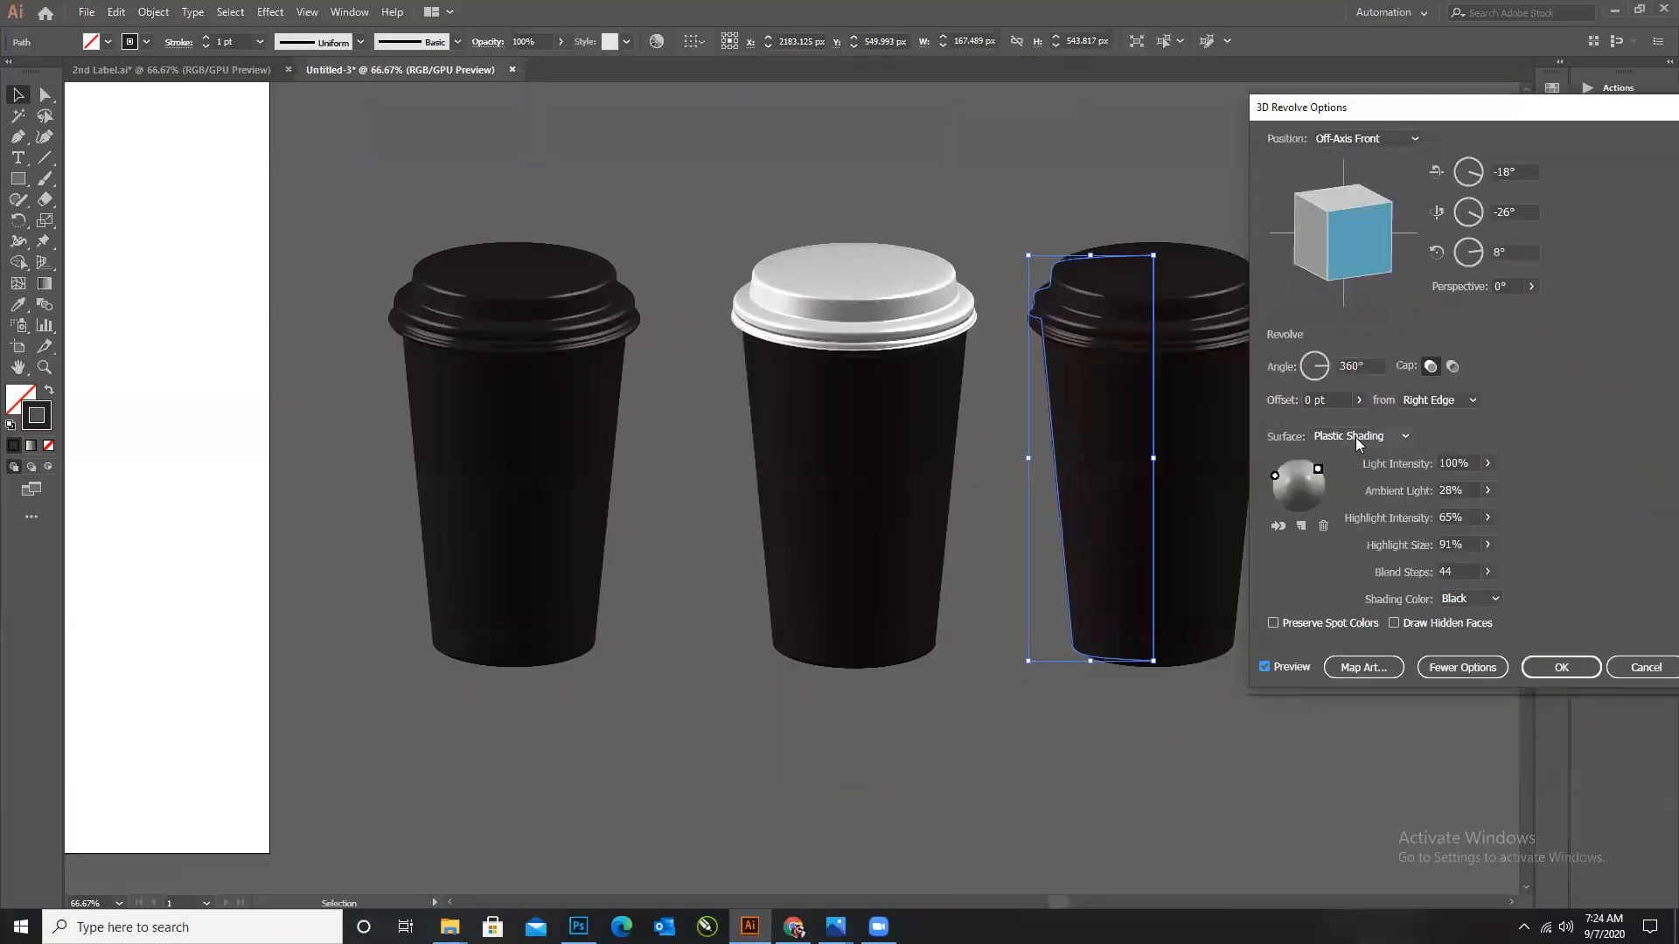
left_click(1360, 436)
left_click(1355, 456)
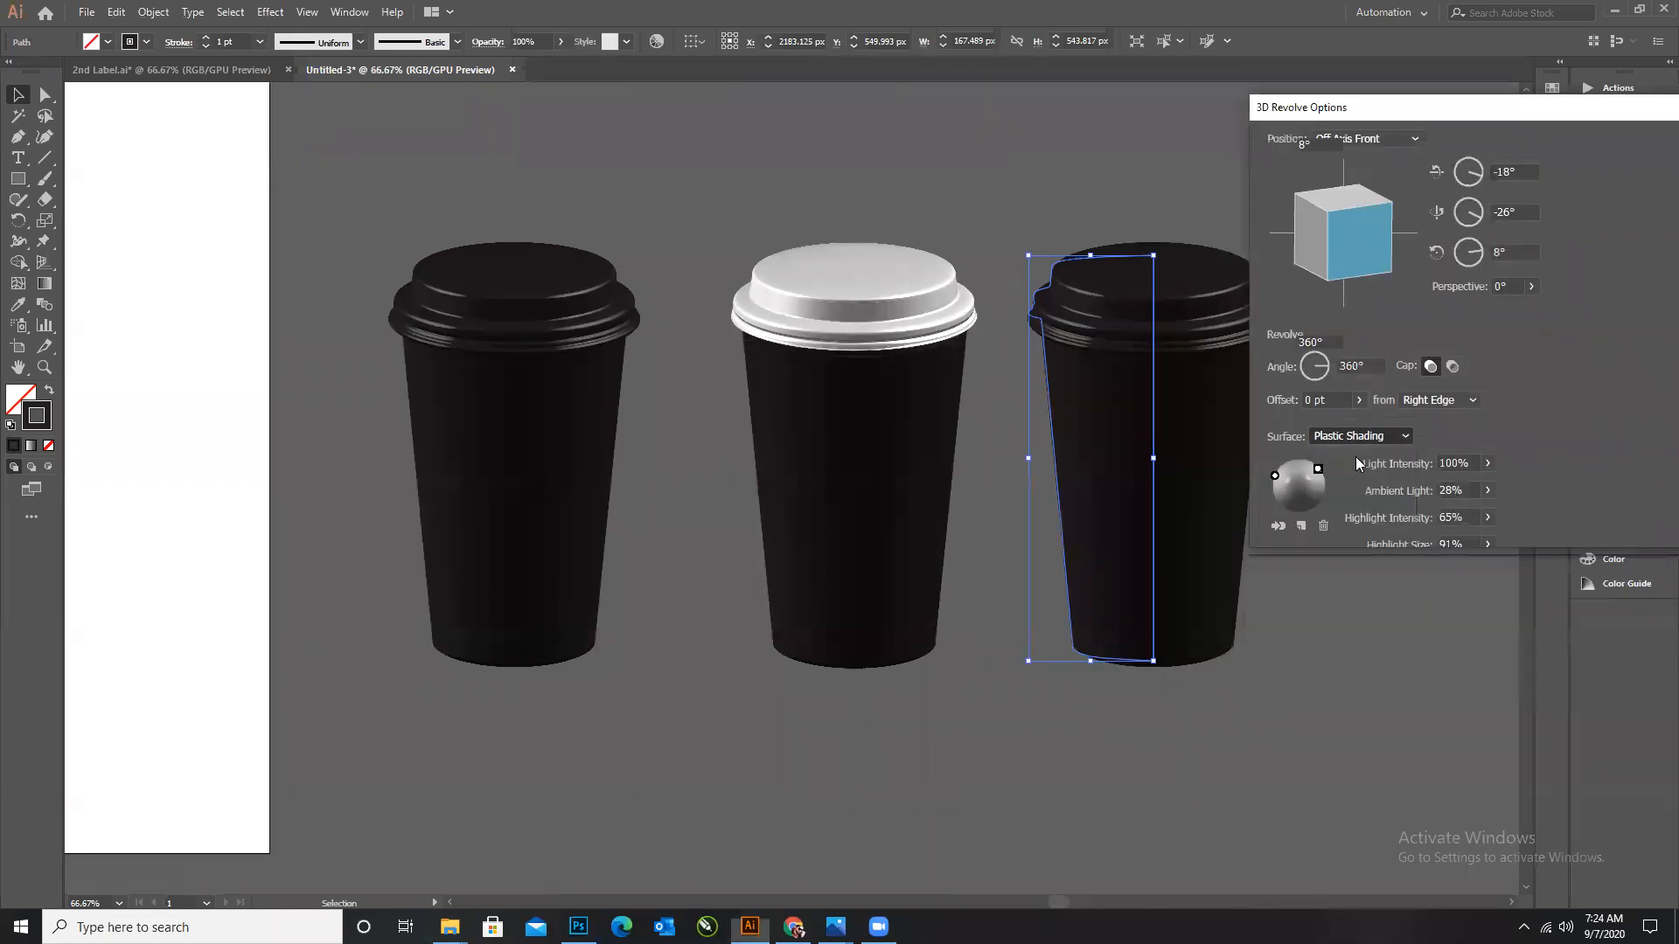
left_click(1563, 527)
left_click(1376, 633)
scroll(1341, 532, "down", 2)
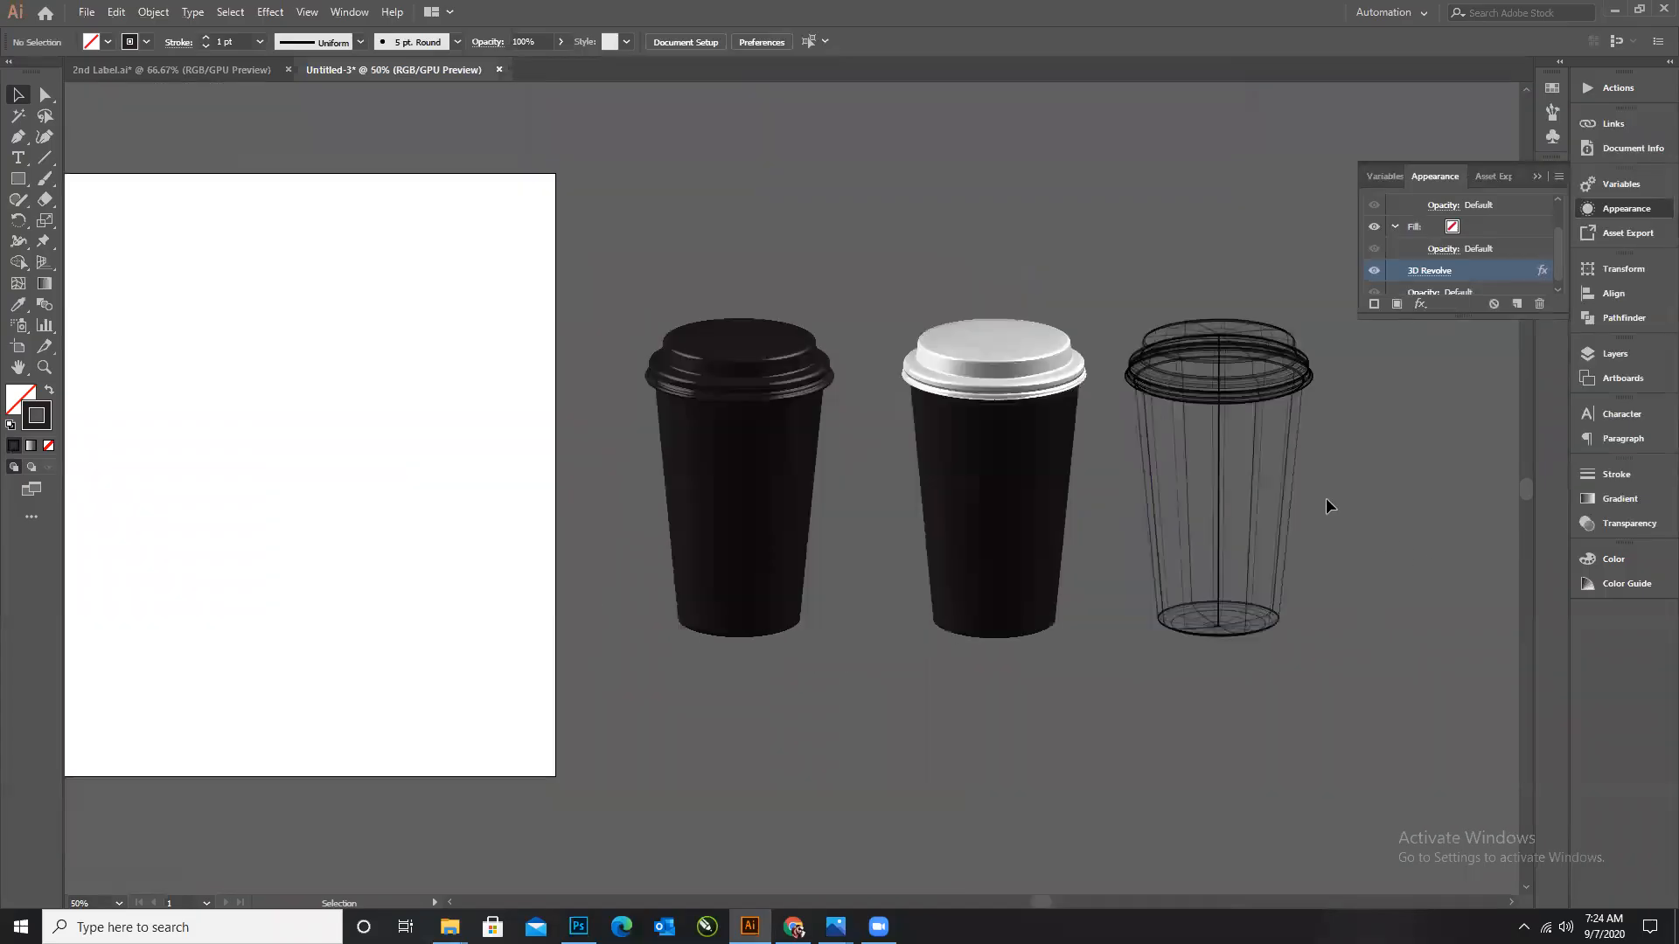
scroll(1375, 464, "down", 1)
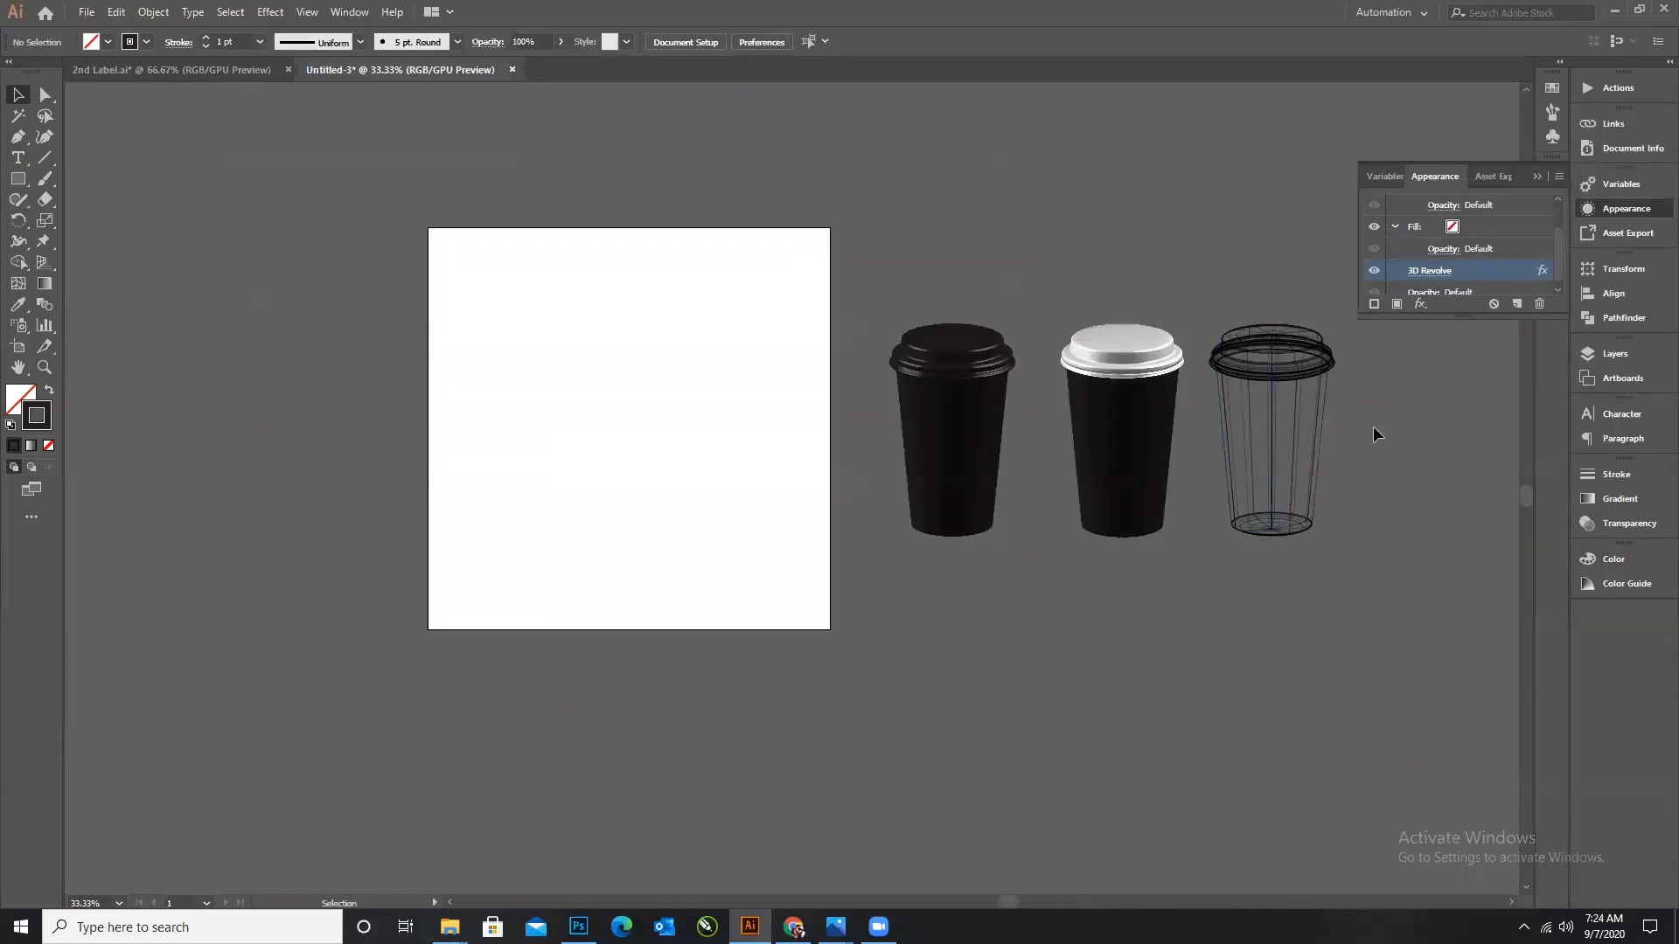
scroll(1135, 385, "up", 2)
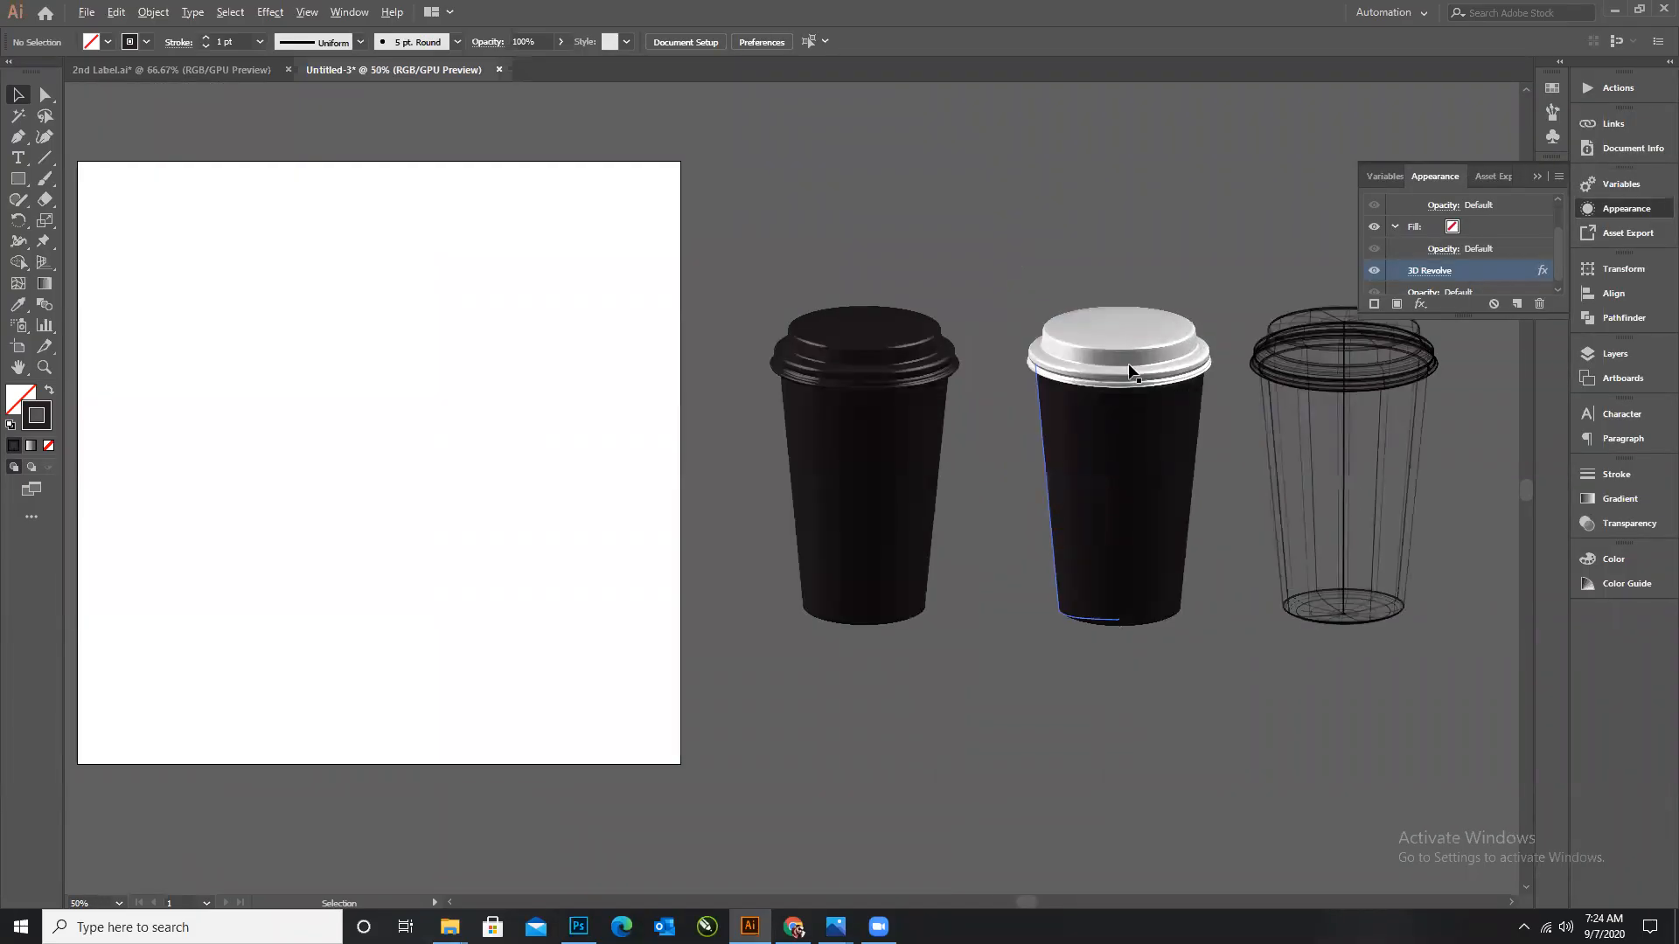
Duplicate the white-lidded cup's lid and body onto the artboard and move the copy to its upper-left area.
left_click_drag(1126, 349, 337, 229)
left_click_drag(1123, 560, 333, 562)
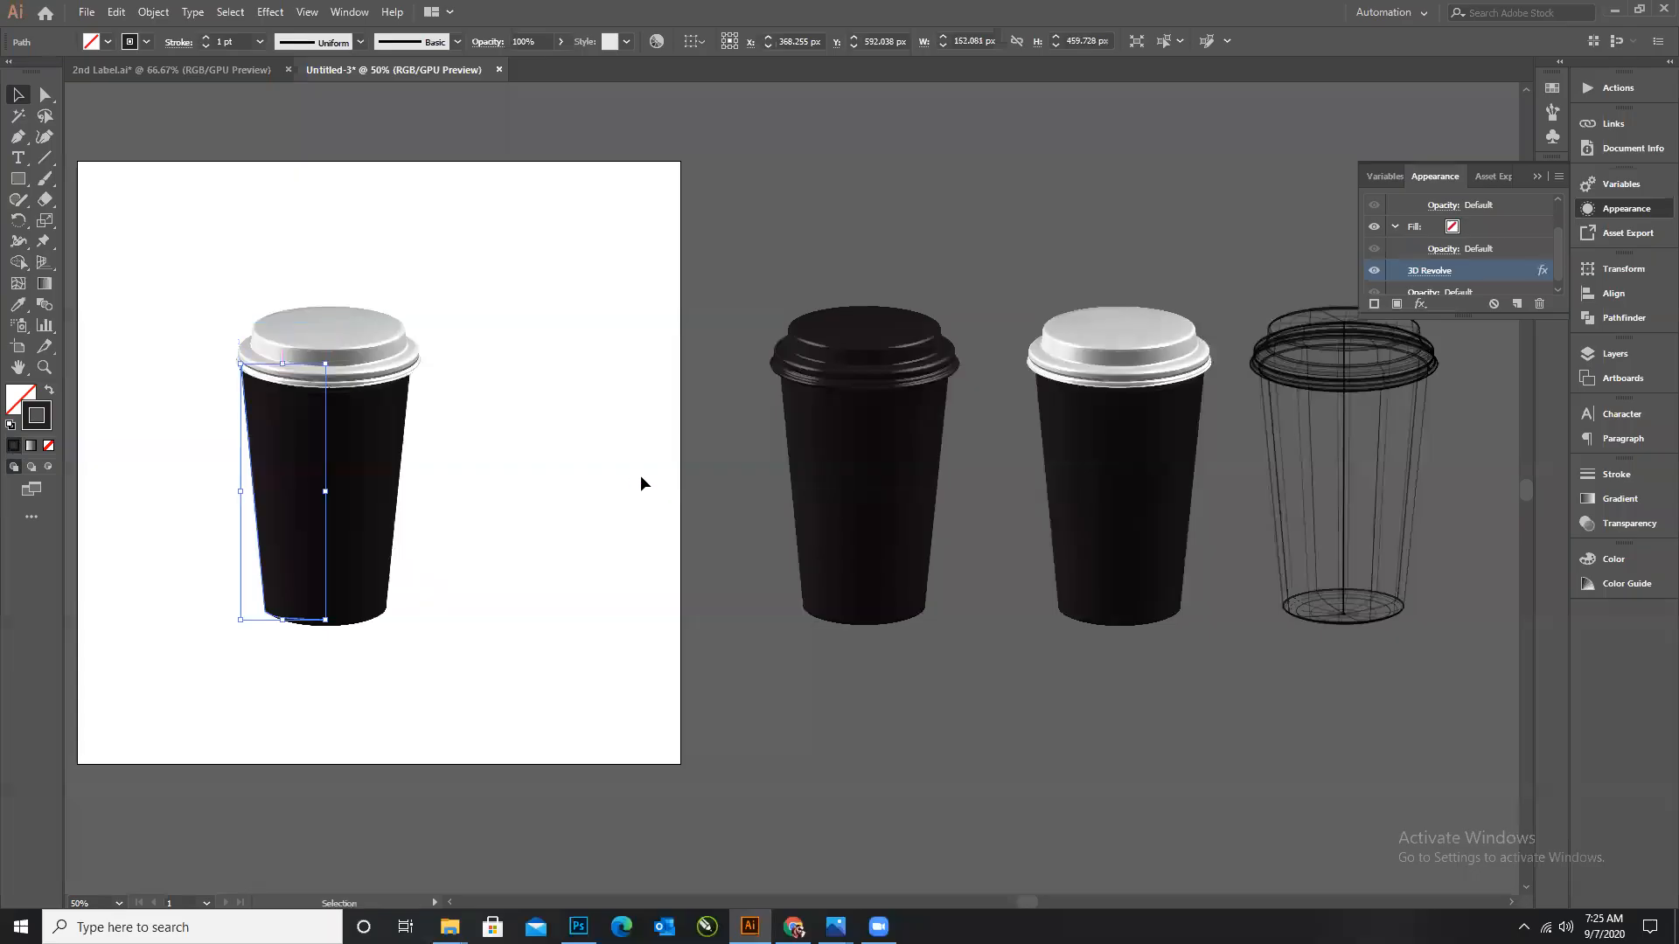
scroll(925, 565, "down", 3)
scroll(736, 536, "up", 3)
left_click_drag(518, 337, 816, 606)
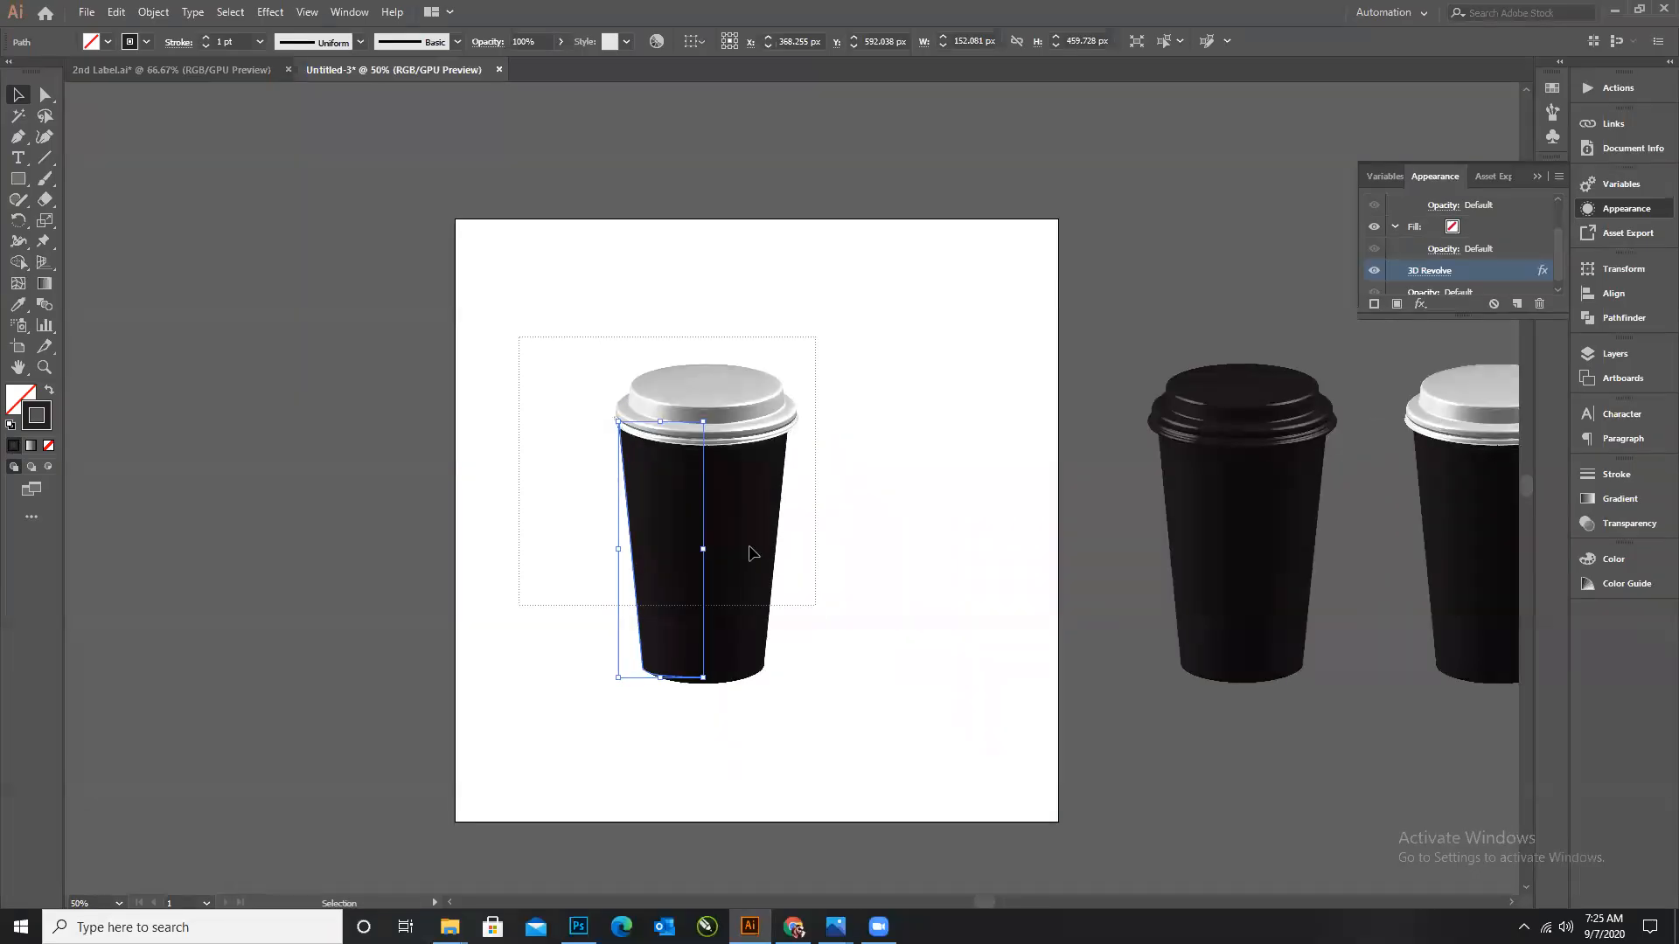
left_click_drag(710, 493, 617, 382)
Move the copied cup's black body straight down to separate it from its white lid.
scroll(670, 442, "up", 1)
scroll(670, 442, "up", 1)
left_click(689, 470)
left_click_drag(612, 465, 612, 528)
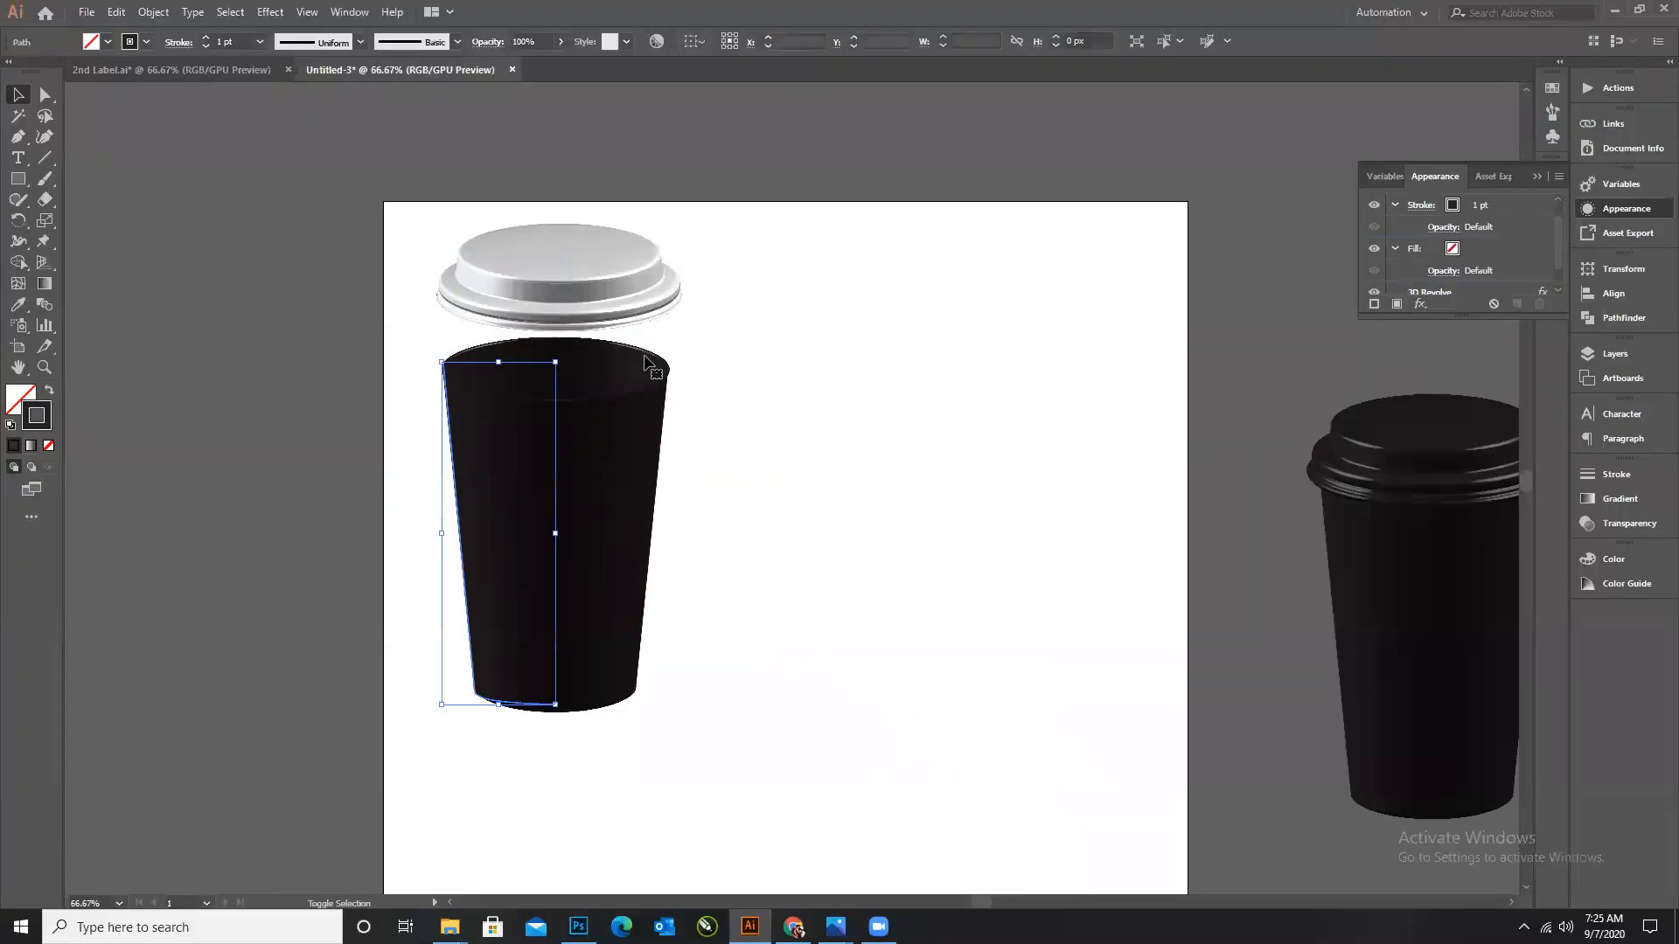
Scale the separated lid and body profiles together to about 94 × 355 px, reposition both pieces higher, and deselect.
left_click(466, 304, "shift")
left_click_drag(559, 703, 621, 641)
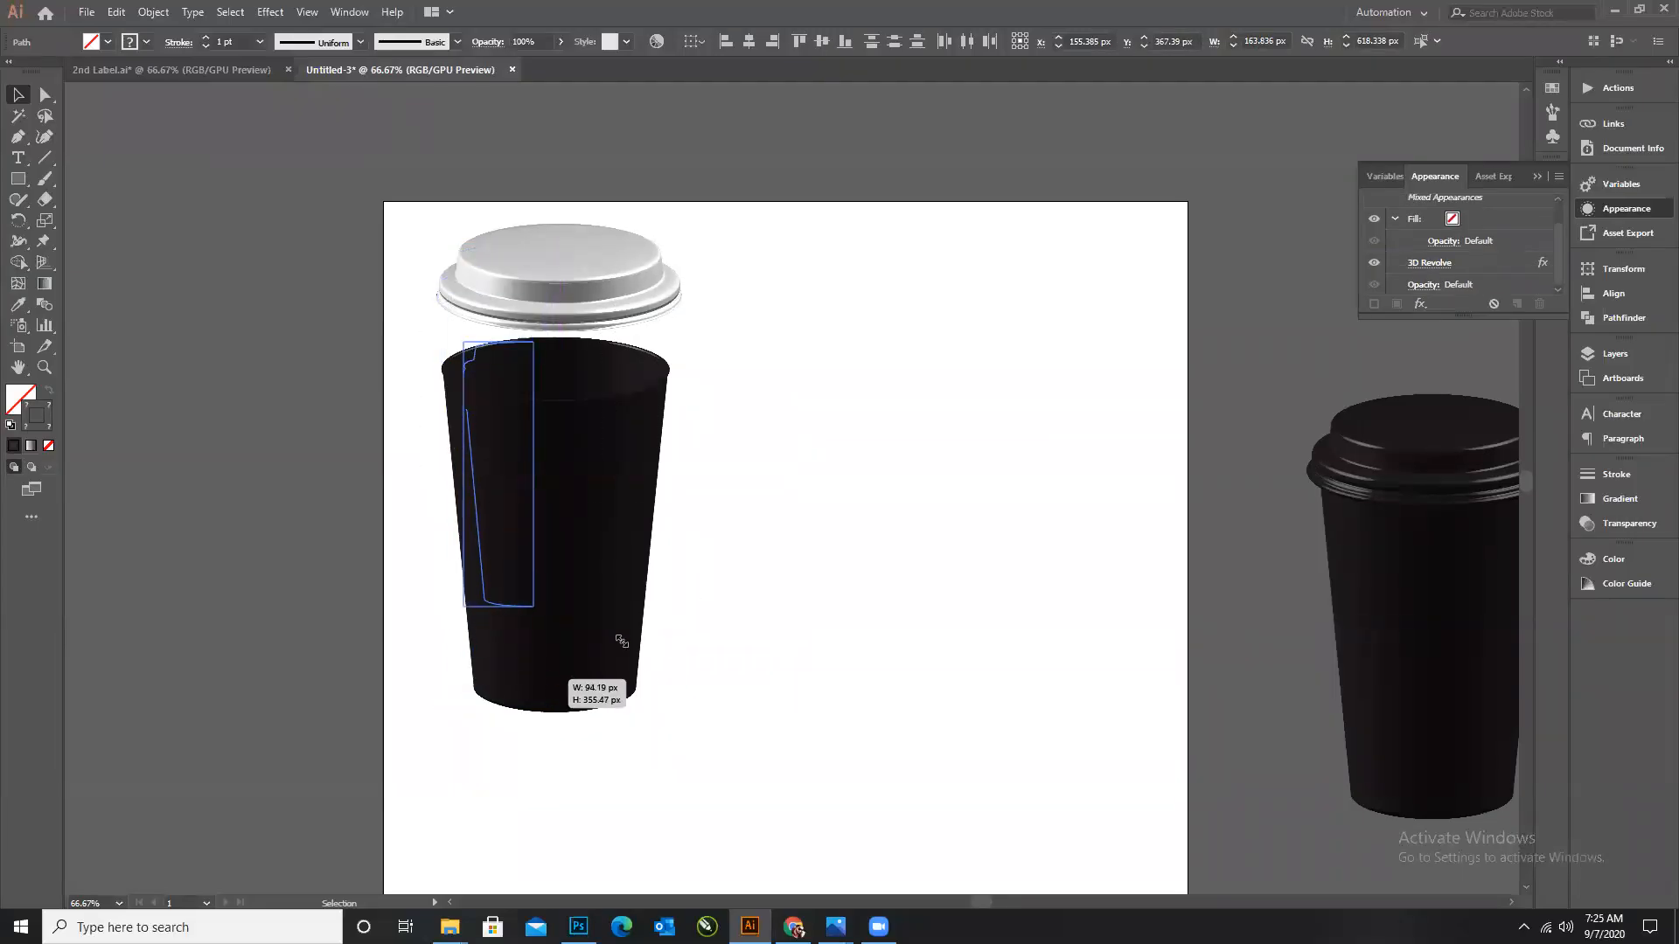
left_click_drag(716, 599, 713, 595)
left_click(713, 595)
left_click_drag(522, 338, 522, 295)
left_click_drag(533, 487, 523, 438)
left_click(712, 471)
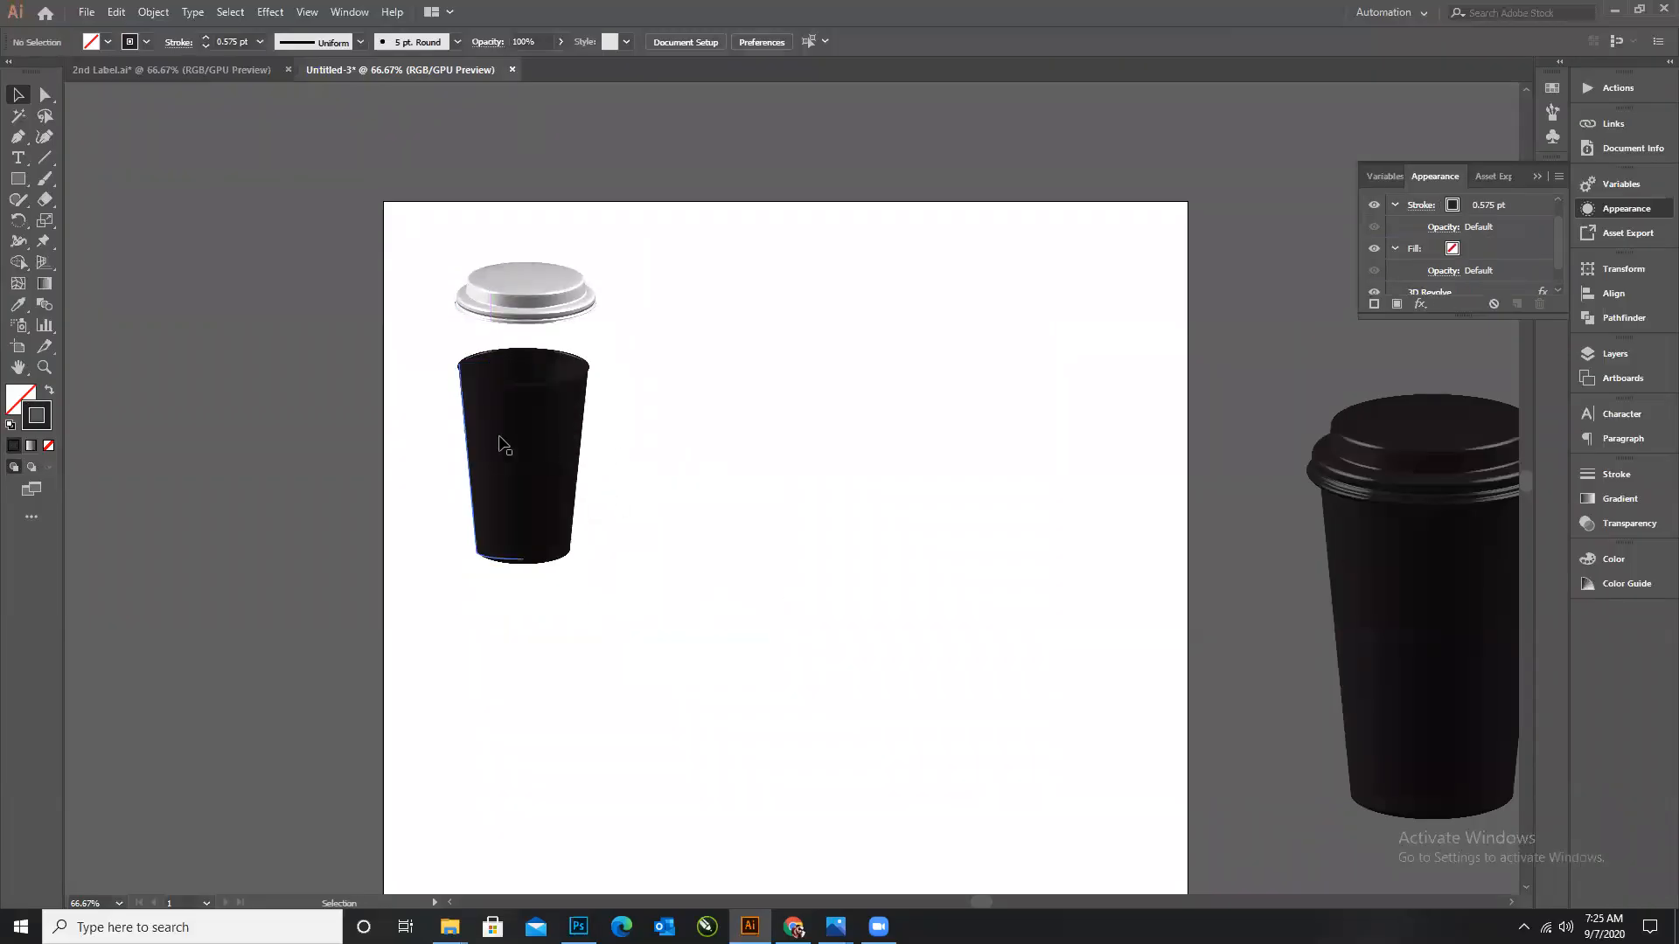
Duplicate the assembled white-lidded cup beside the separated one, scale its profiles to about 98 × 319 px, and deselect it.
scroll(541, 521, "down", 1)
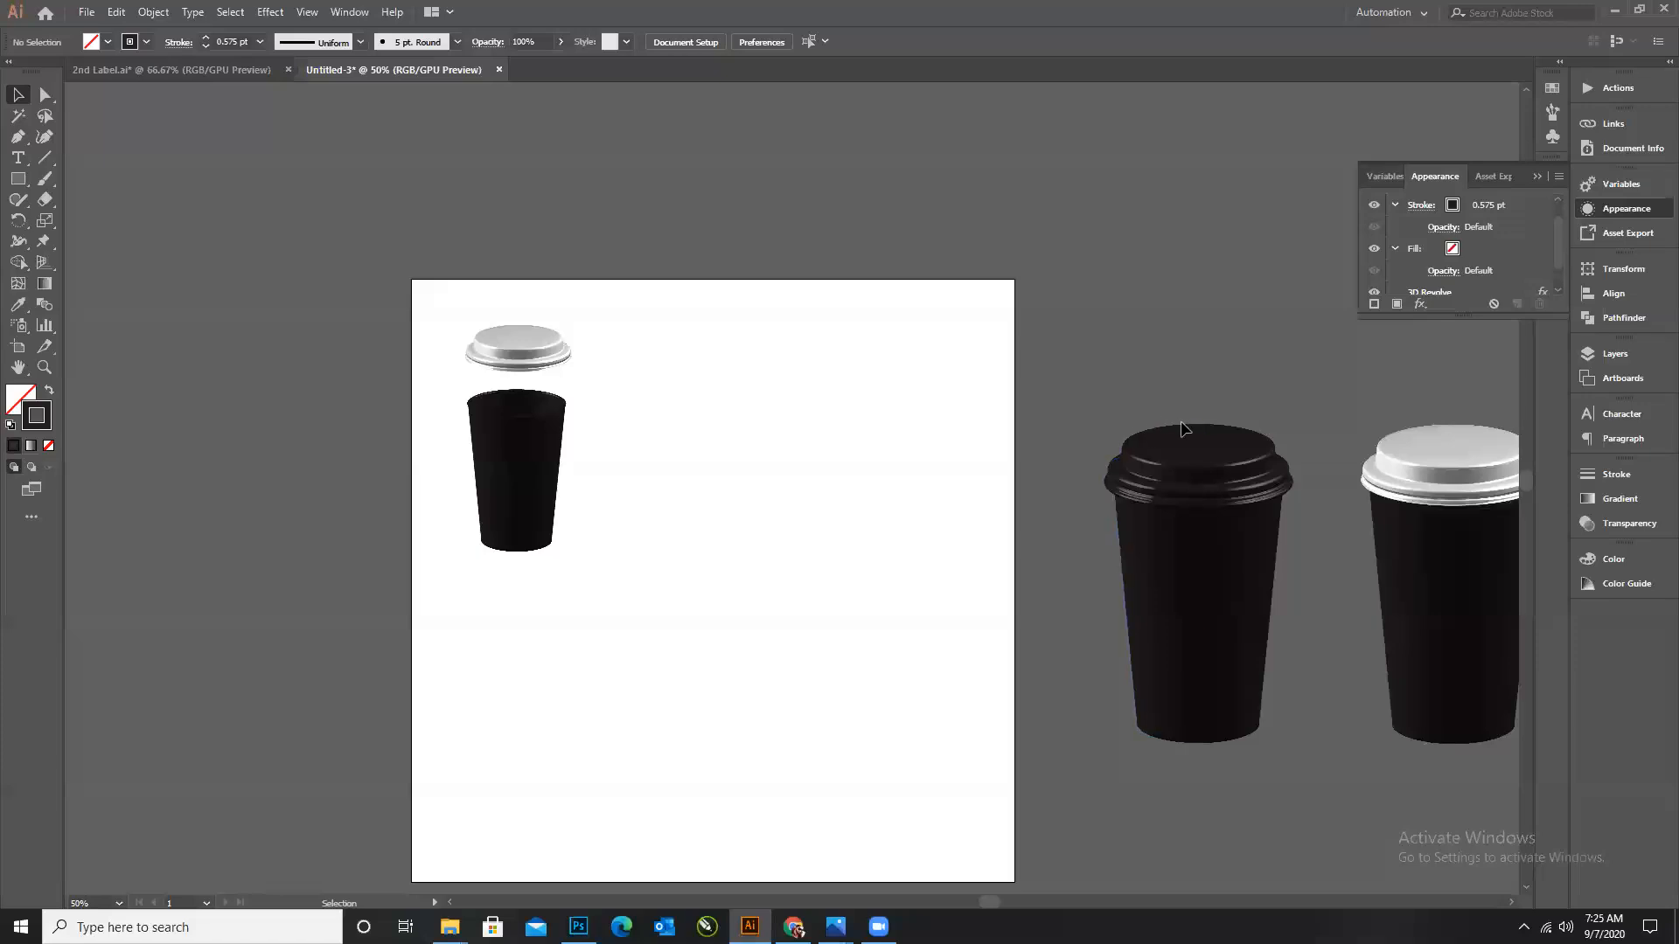
left_click_drag(1477, 581, 719, 447)
left_click_drag(696, 595, 679, 576)
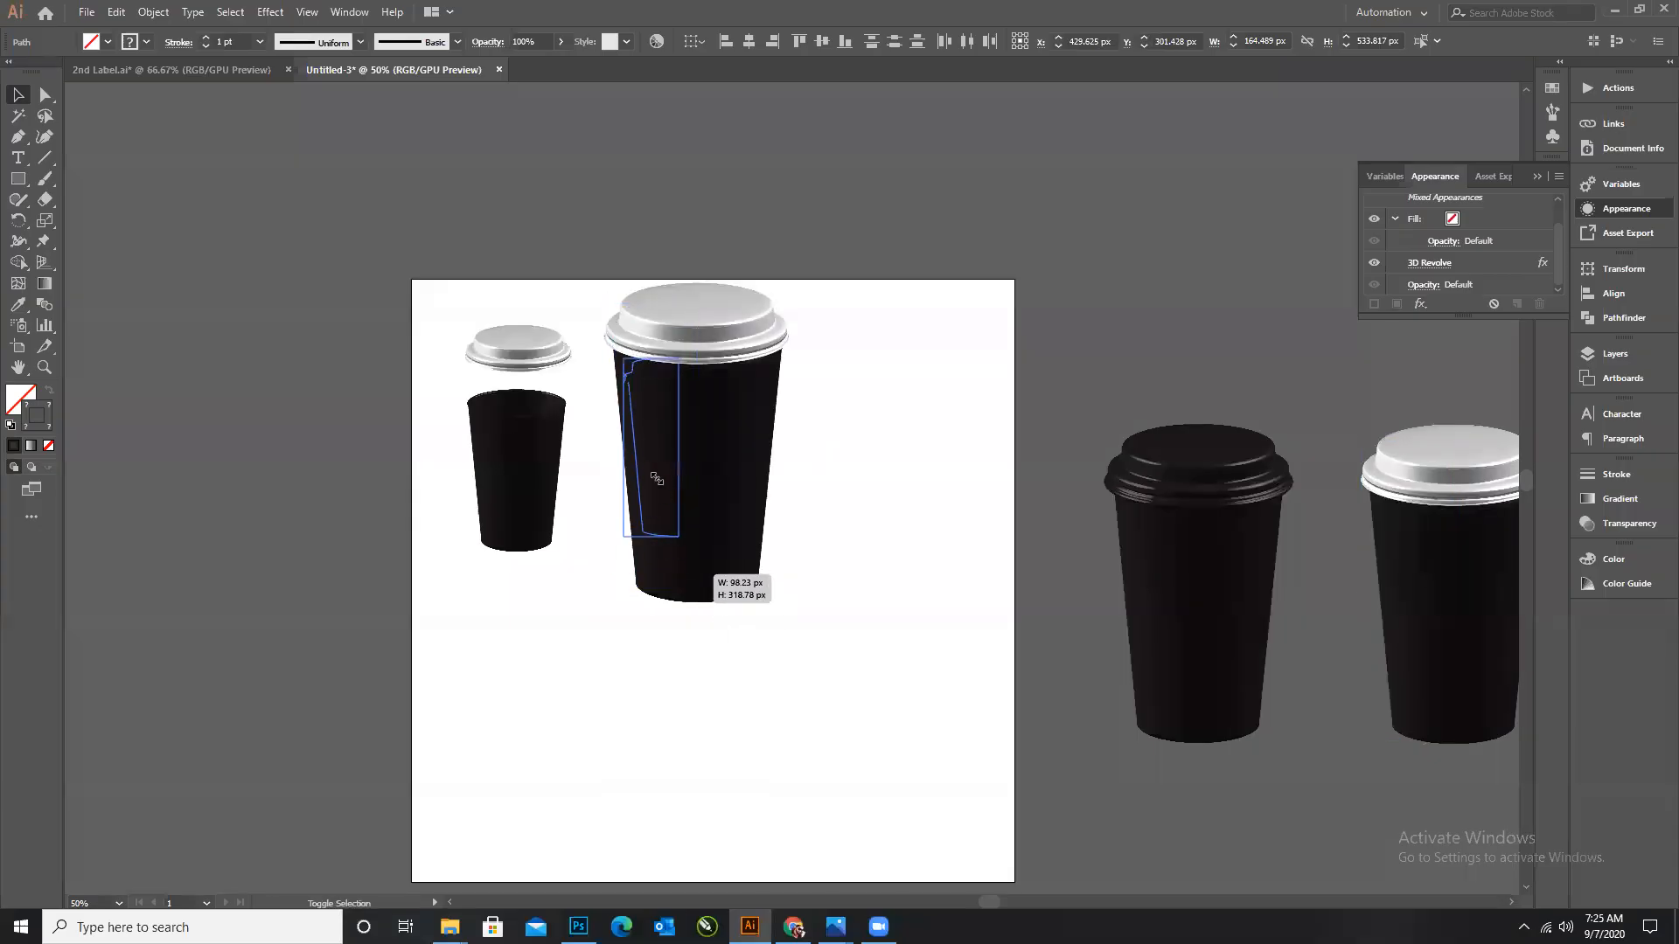
left_click_drag(656, 478, 657, 479)
left_click(981, 488)
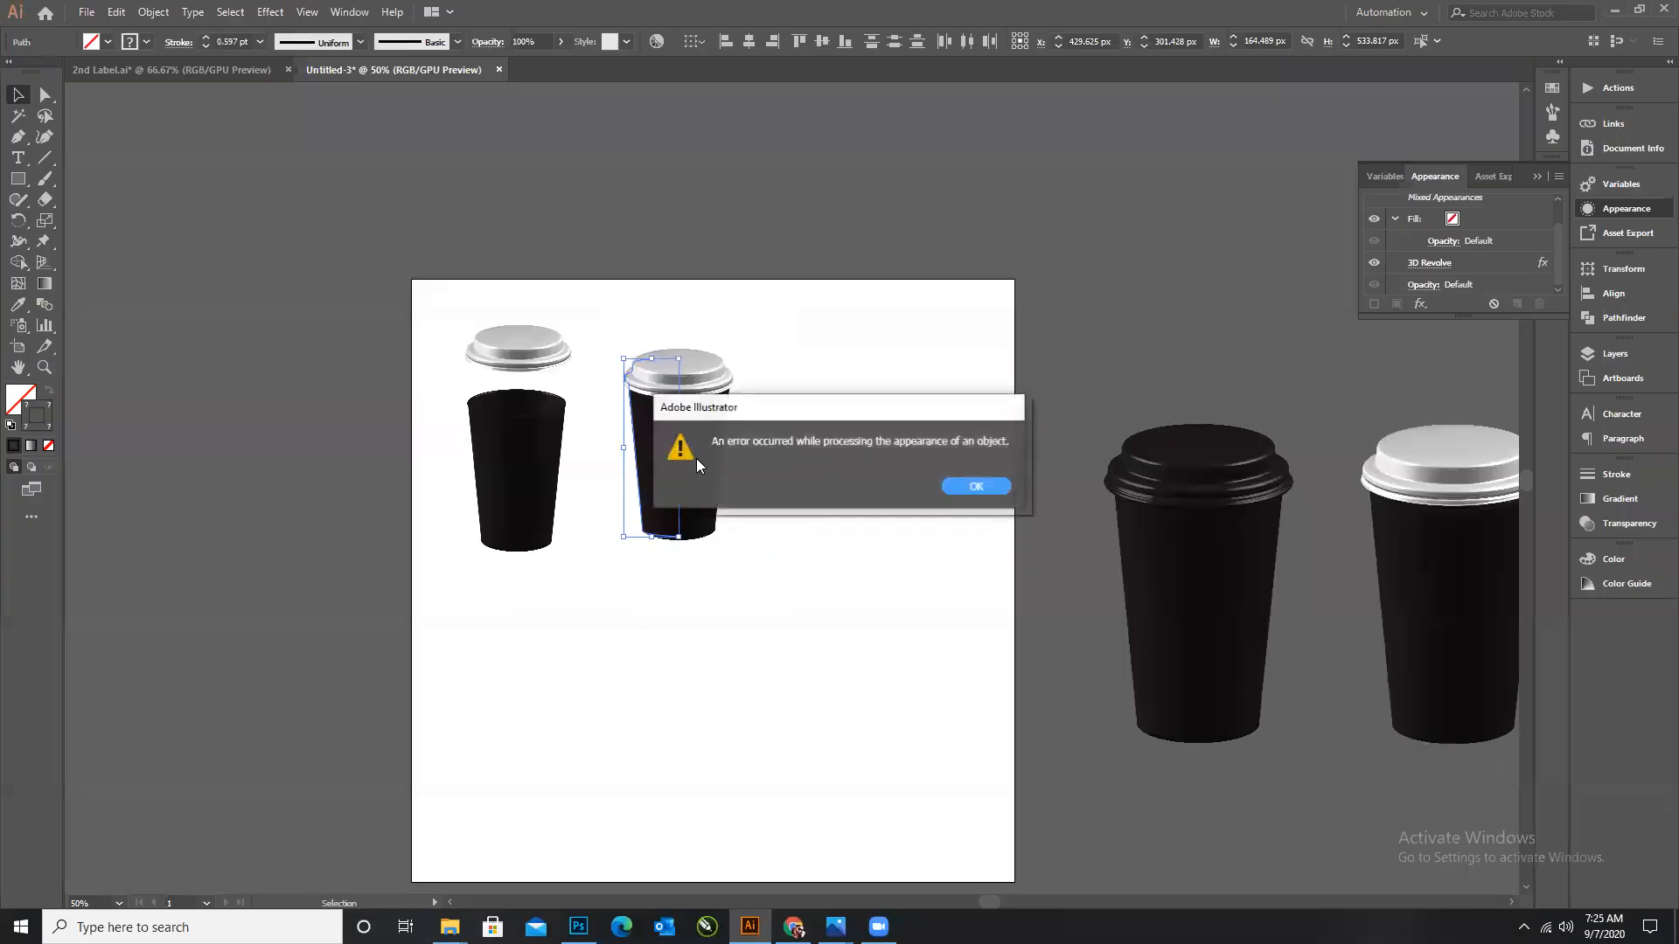
left_click(976, 486)
scroll(669, 459, "up", 1)
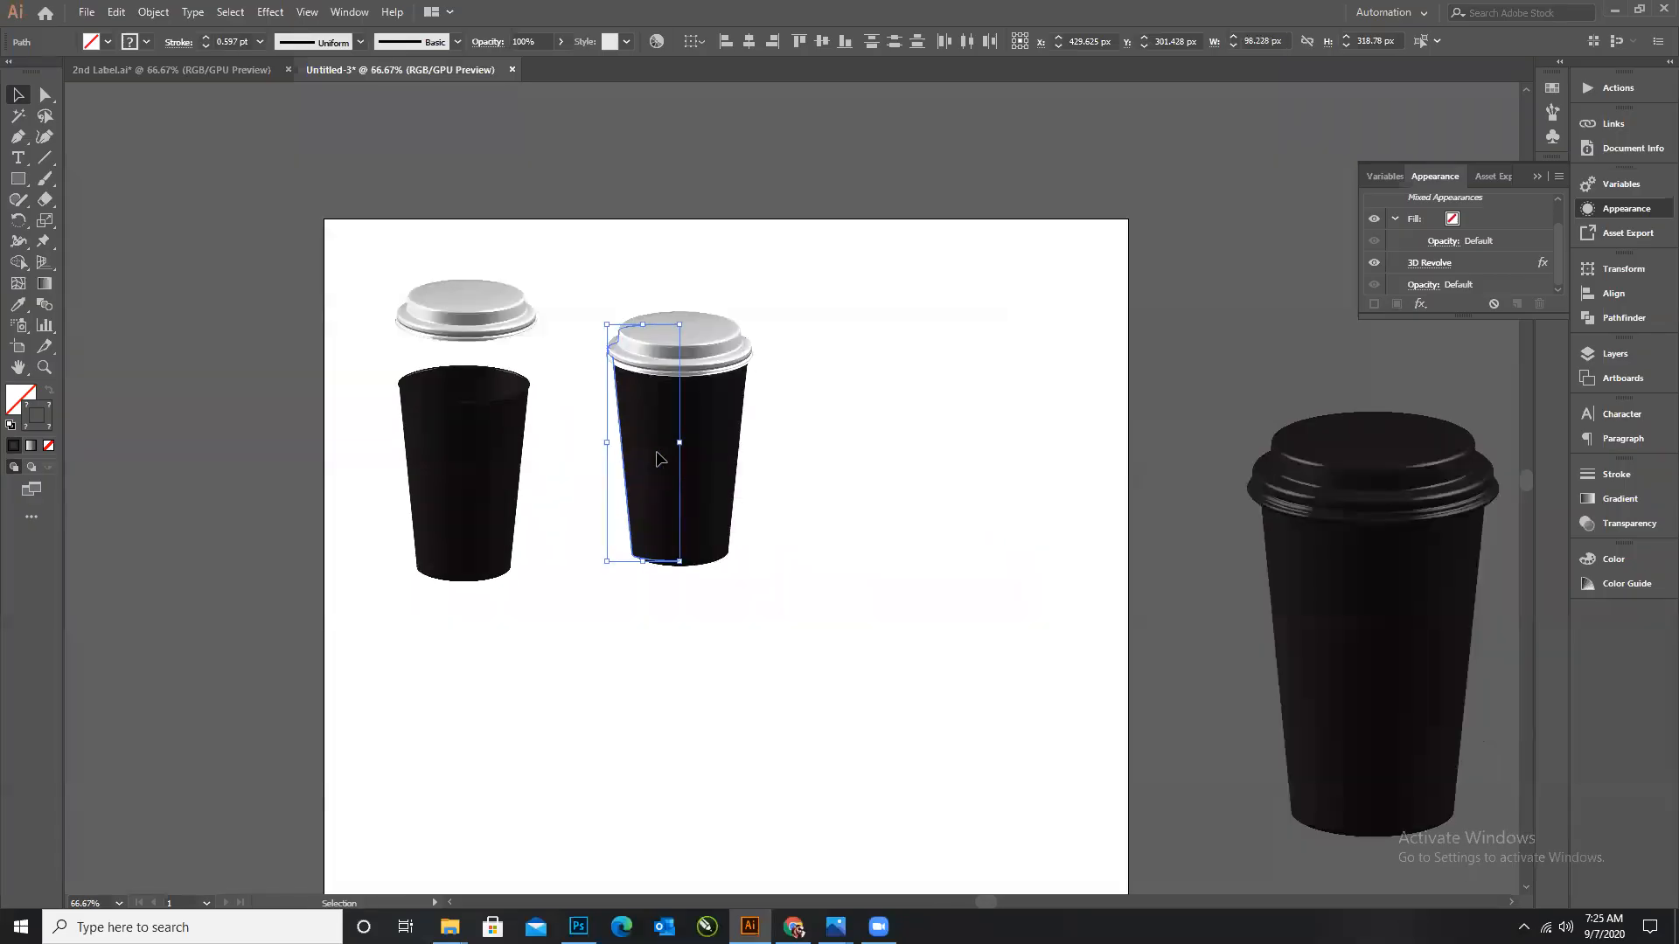
left_click(827, 470)
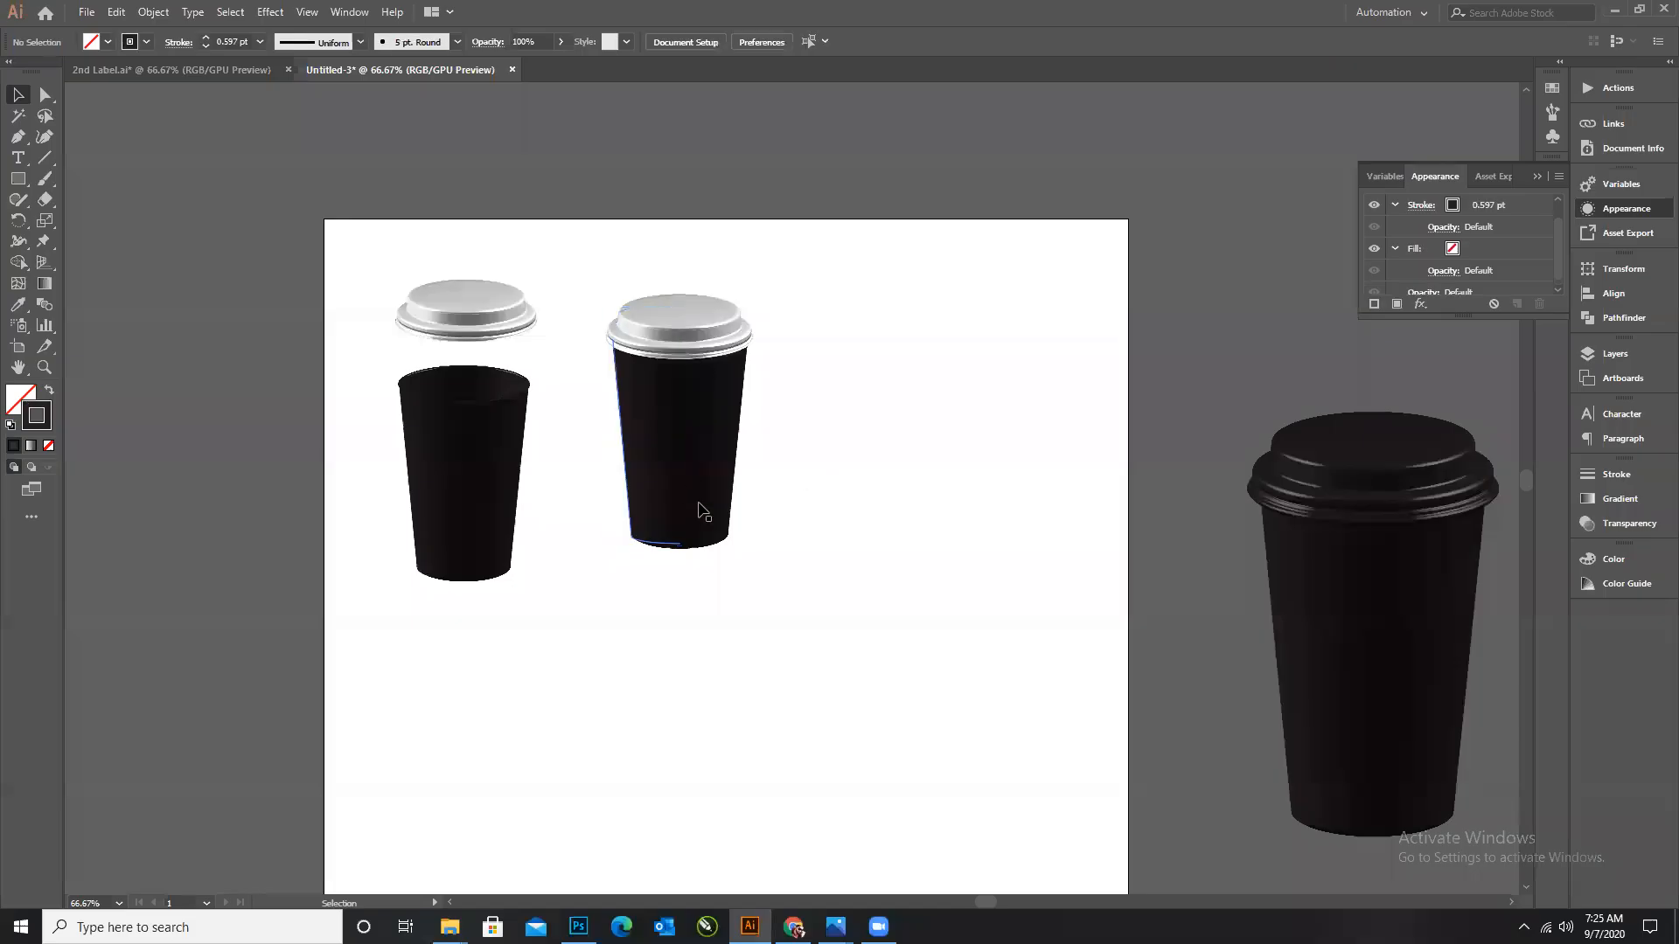
Duplicate the wireframe cup onto the artboard below the separated lid and body.
scroll(740, 512, "down", 1)
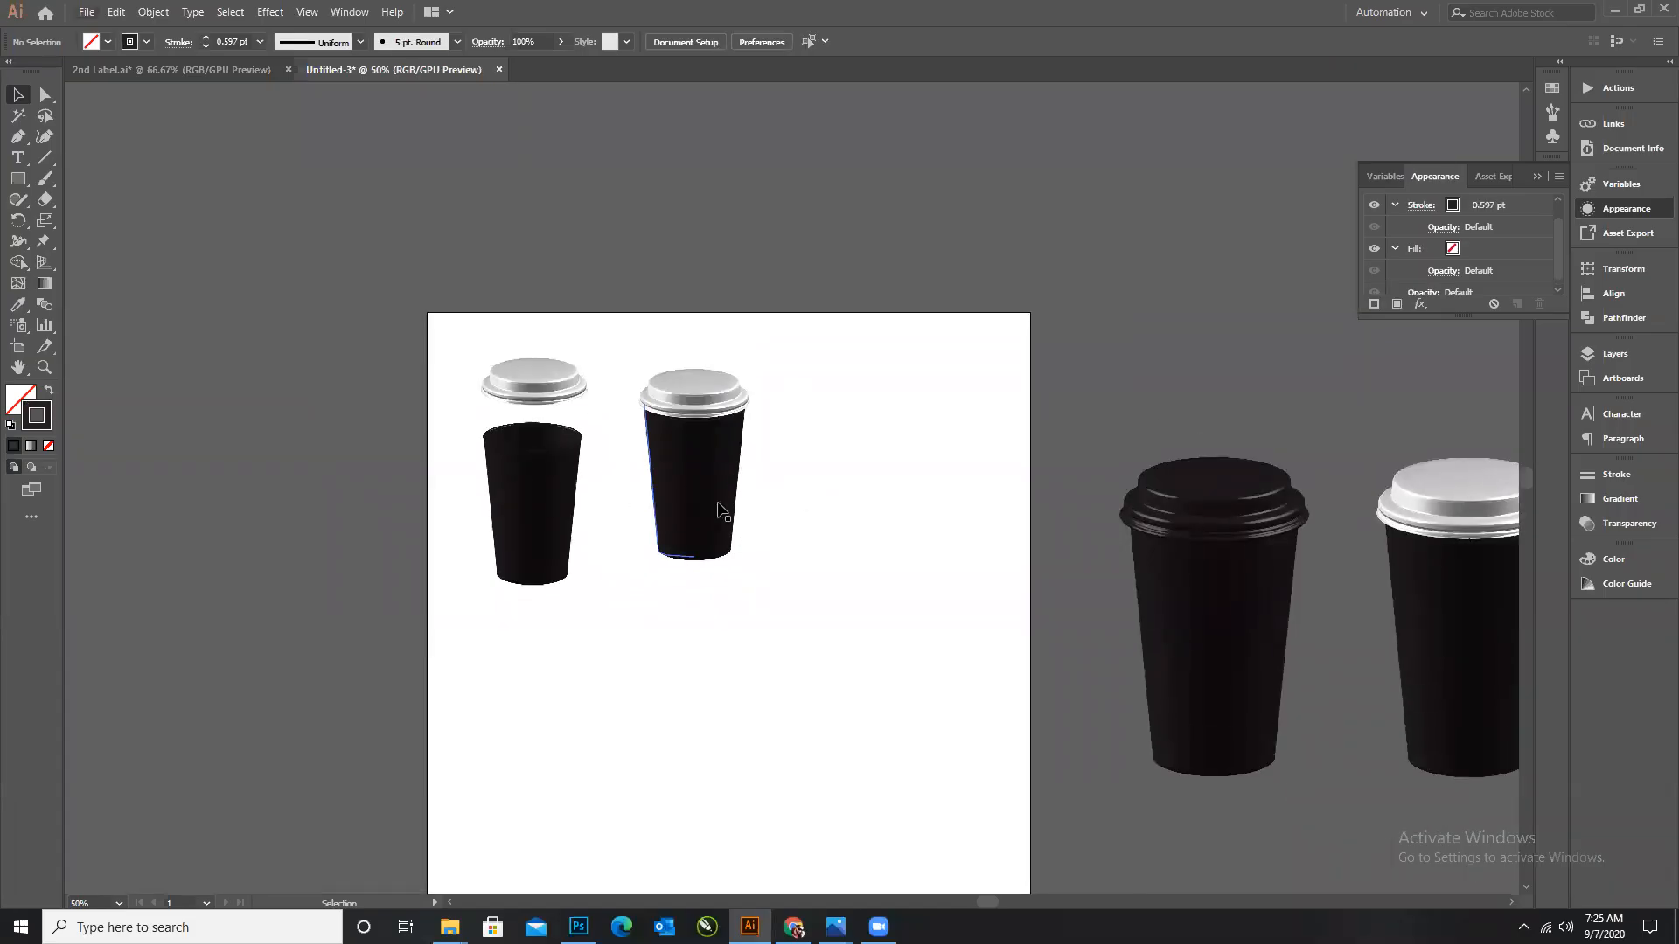
scroll(662, 472, "down", 1)
left_click(1354, 511)
left_click_drag(1347, 511, 584, 731)
left_click(999, 490)
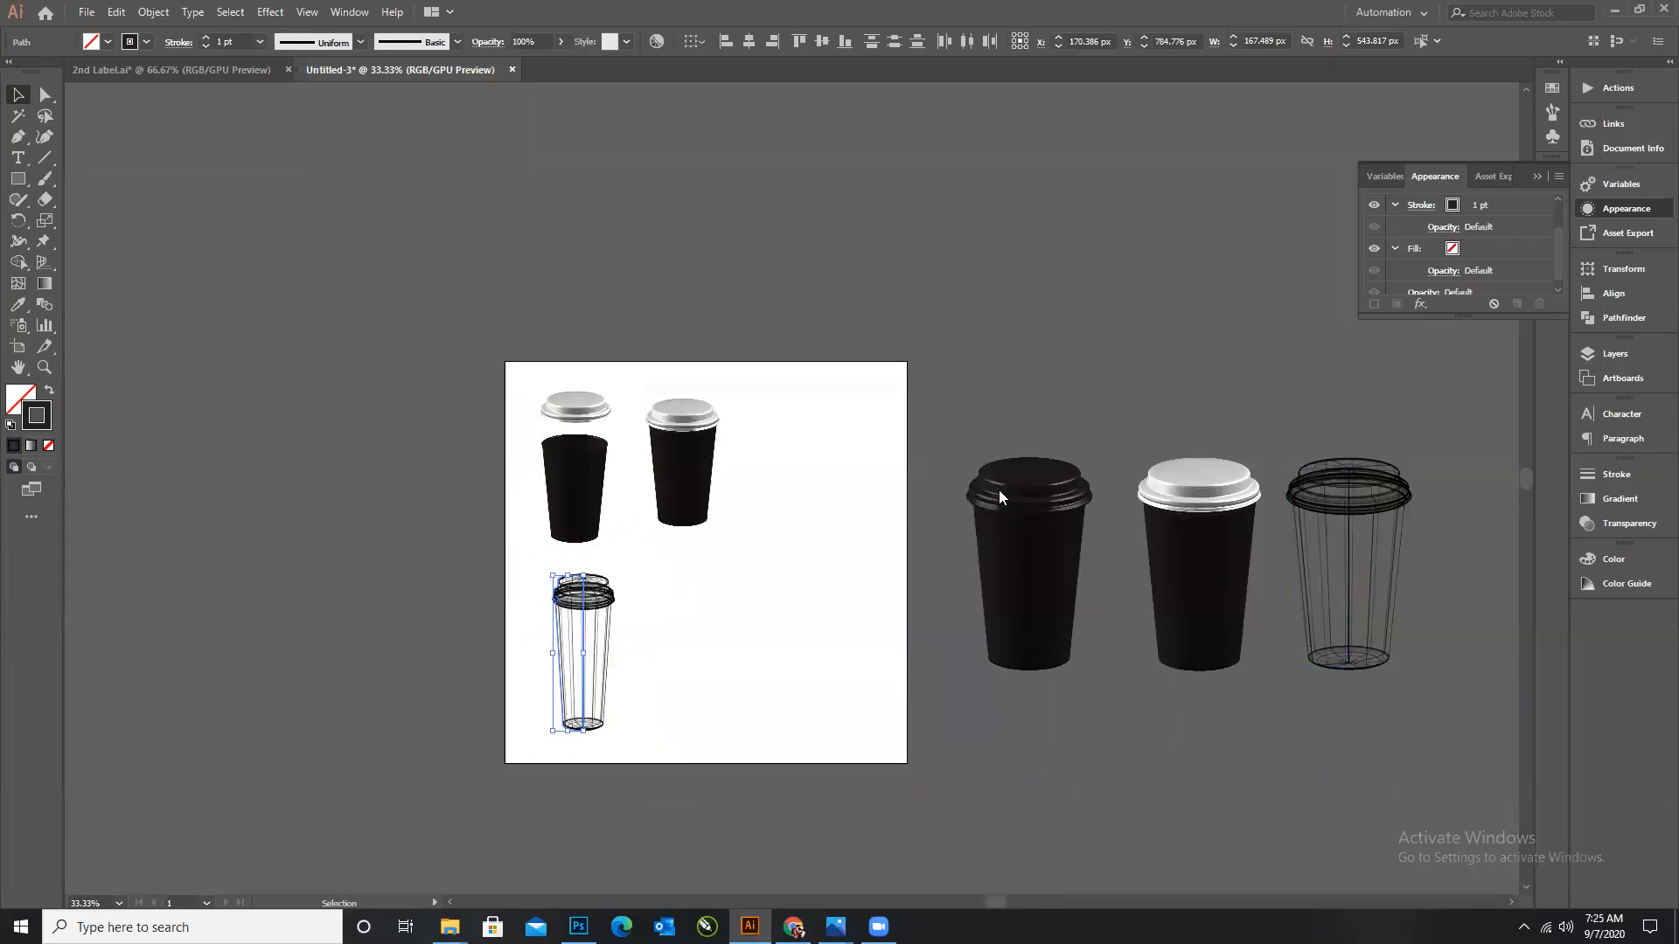
left_click(976, 487)
key("a")
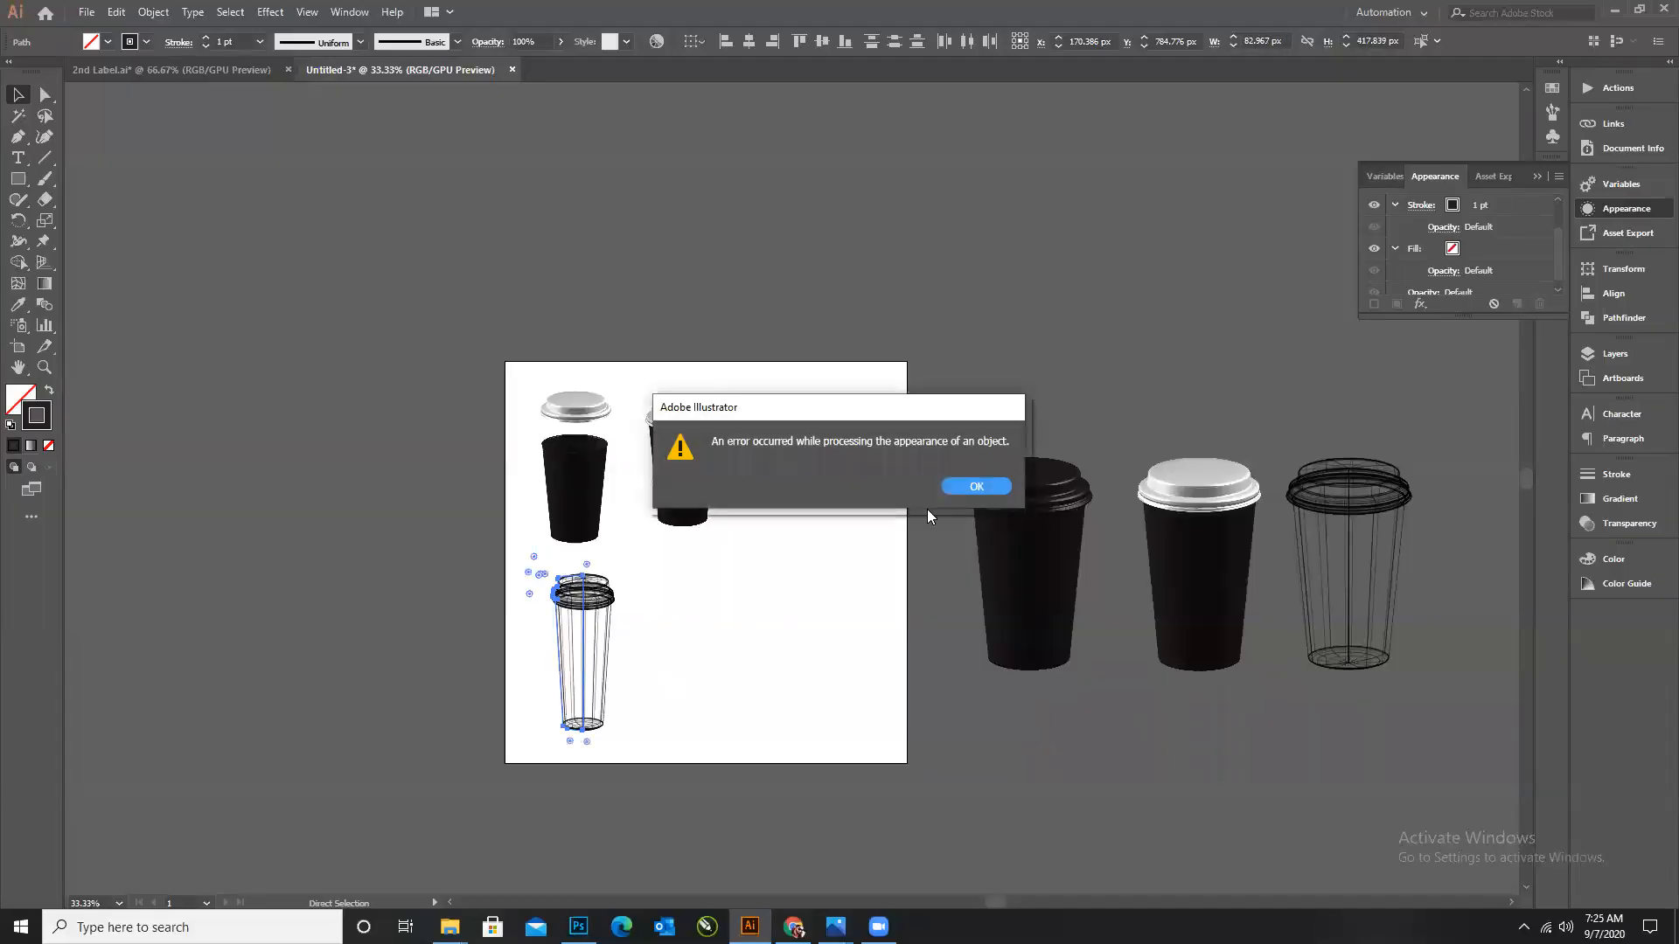
left_click(971, 487)
key("v")
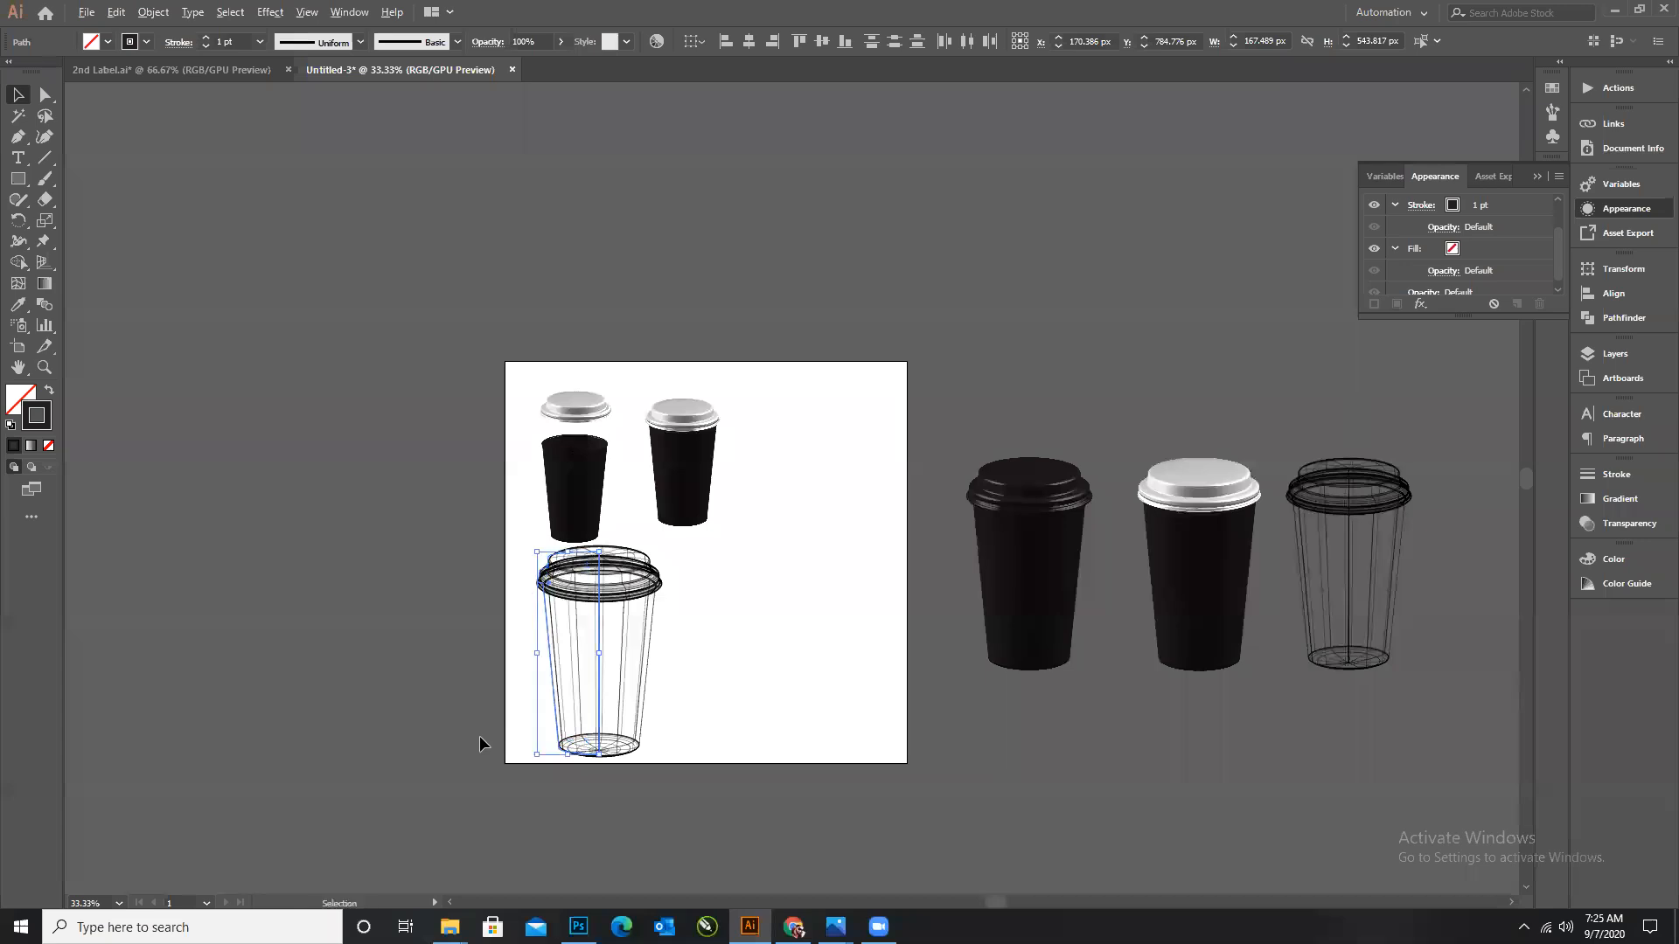
Scale the artboard's wireframe cup profile proportionally to about 101 × 329 px and deselect it.
scroll(481, 699, "up", 1, "alt")
mouse_move(564, 480)
left_mouse_down()
mouse_move(568, 249)
mouse_move(584, 505)
left_mouse_up()
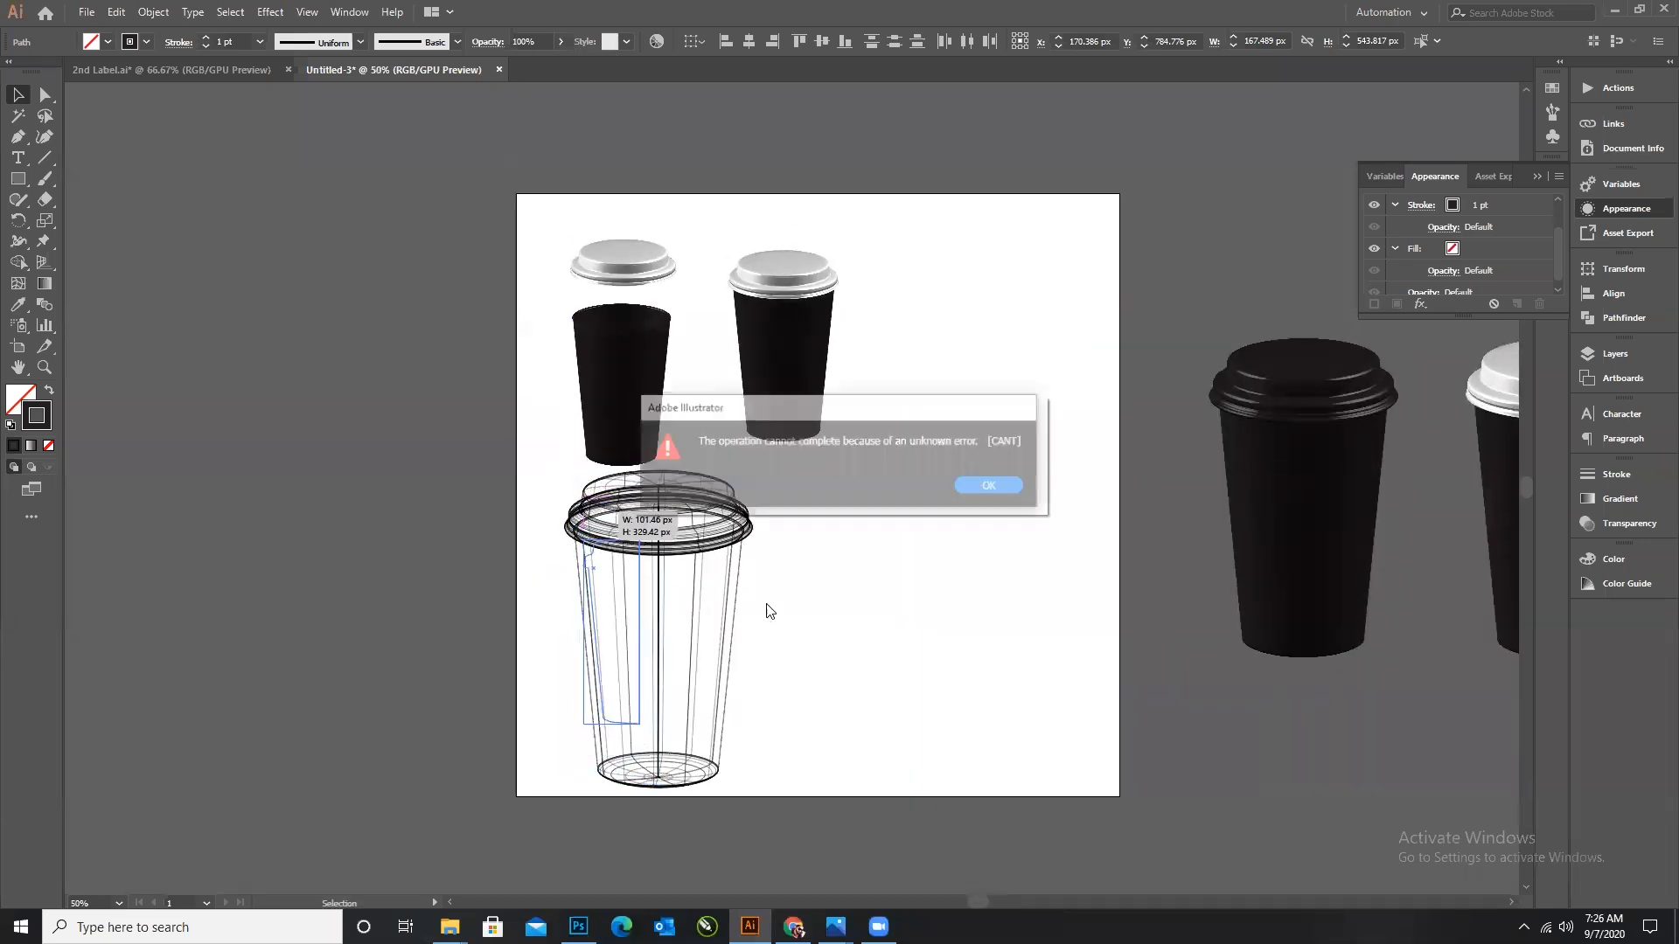
left_click(979, 487)
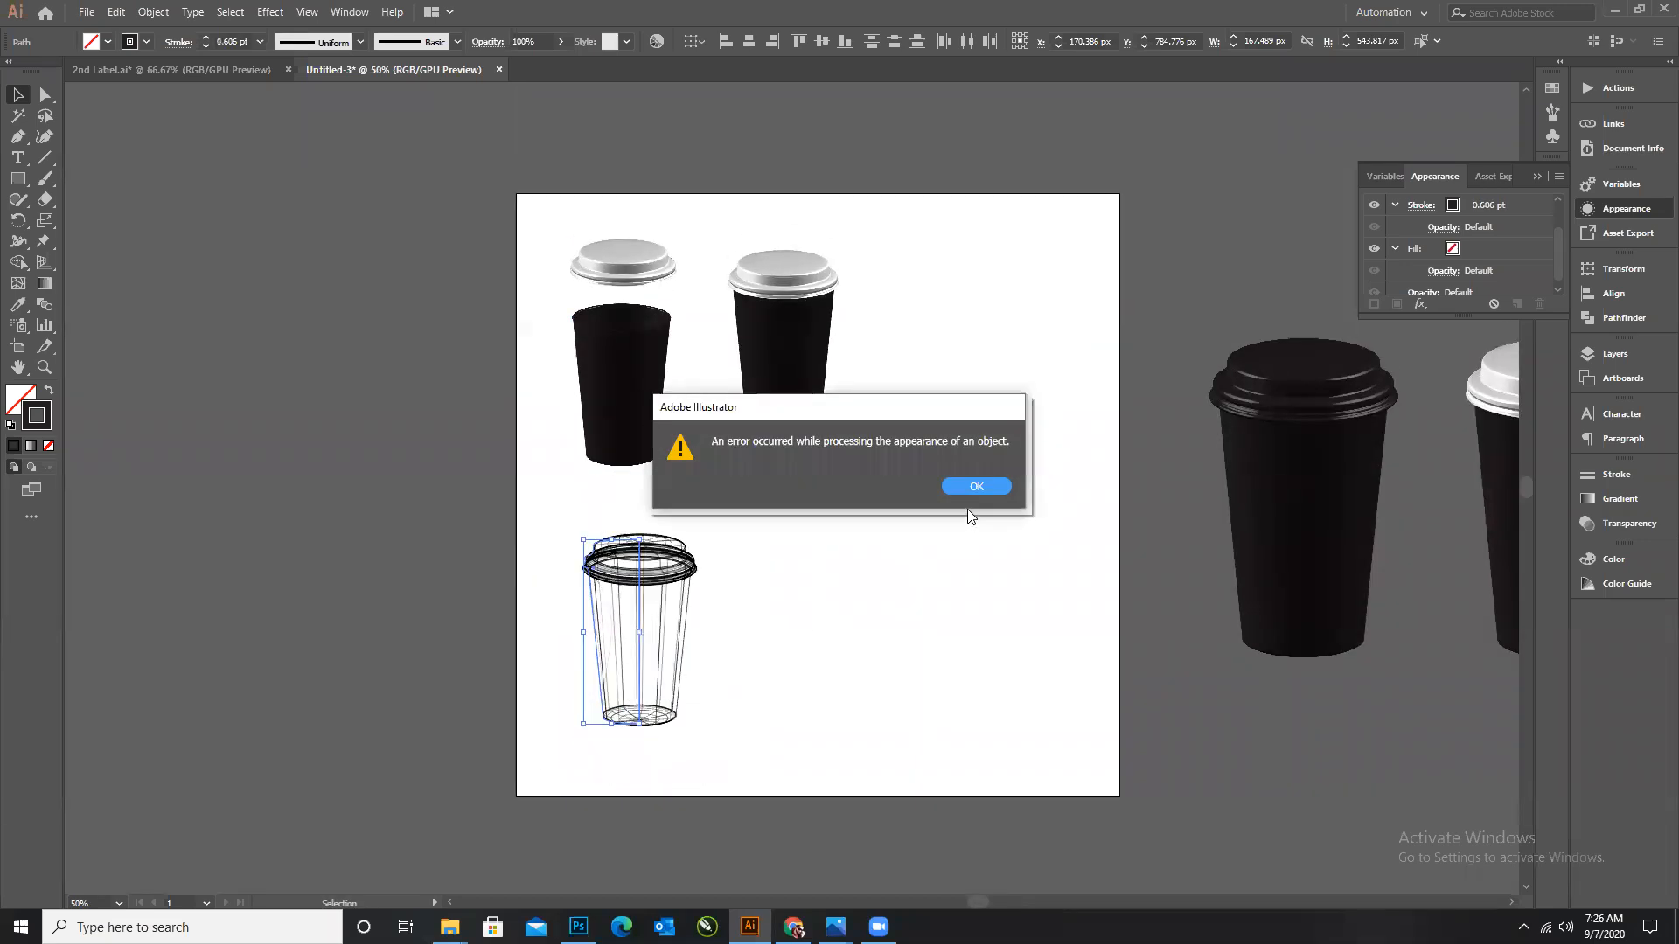
left_click(714, 680)
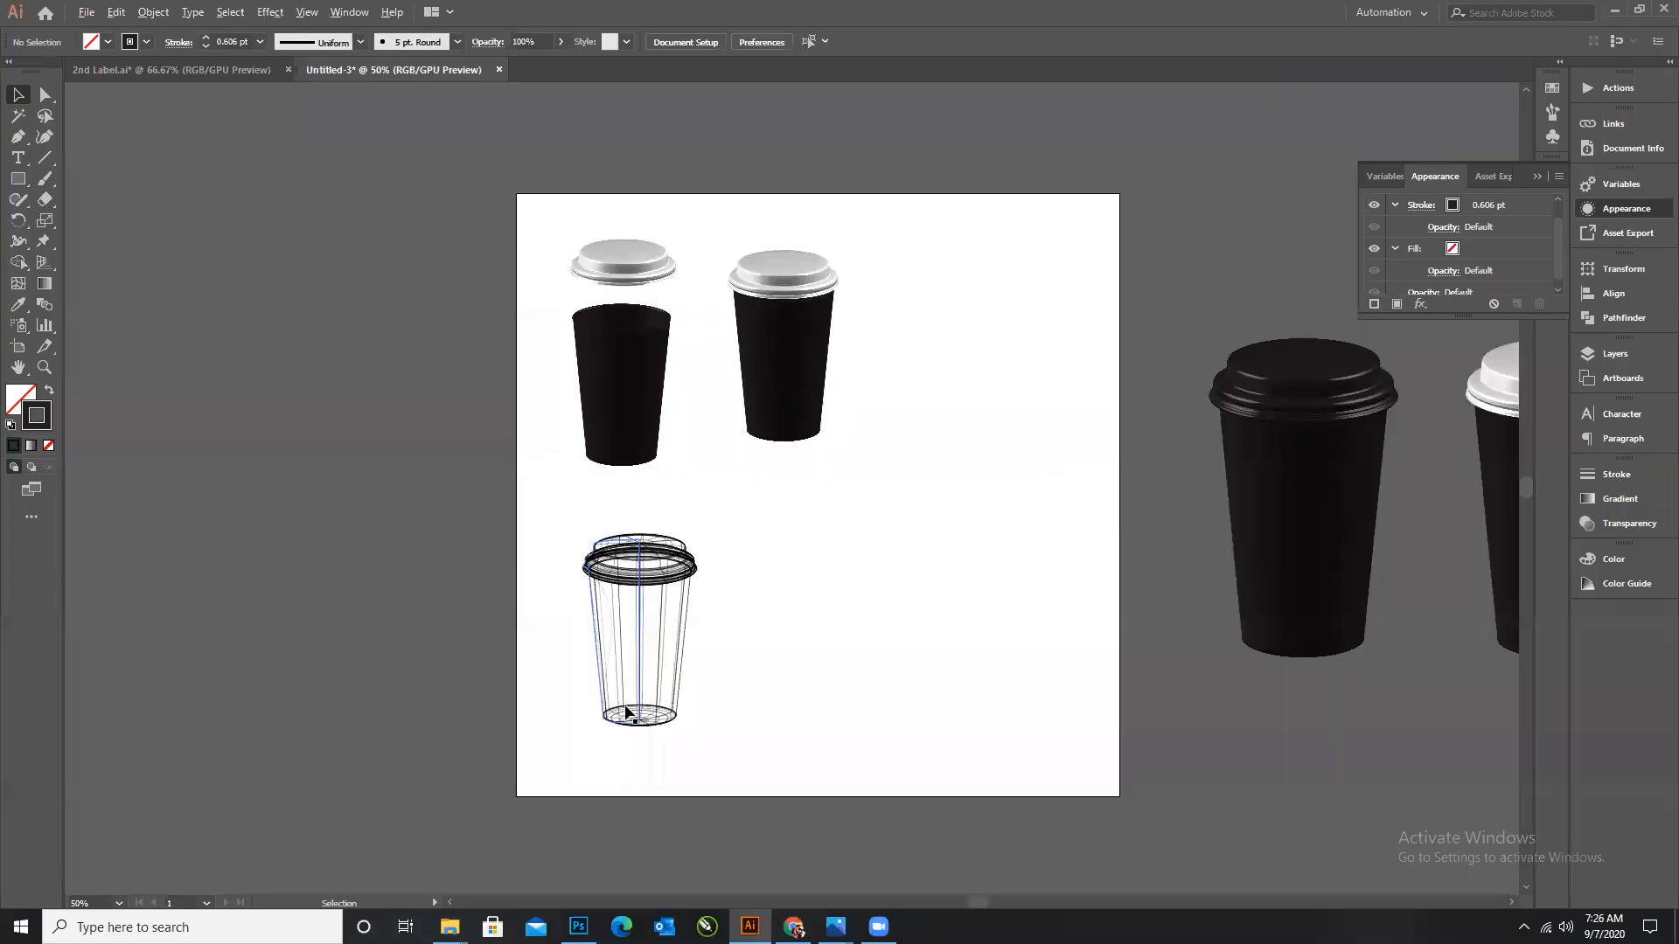
scroll(625, 709, "up", 2)
scroll(633, 647, "down", 1)
scroll(618, 651, "up", 1)
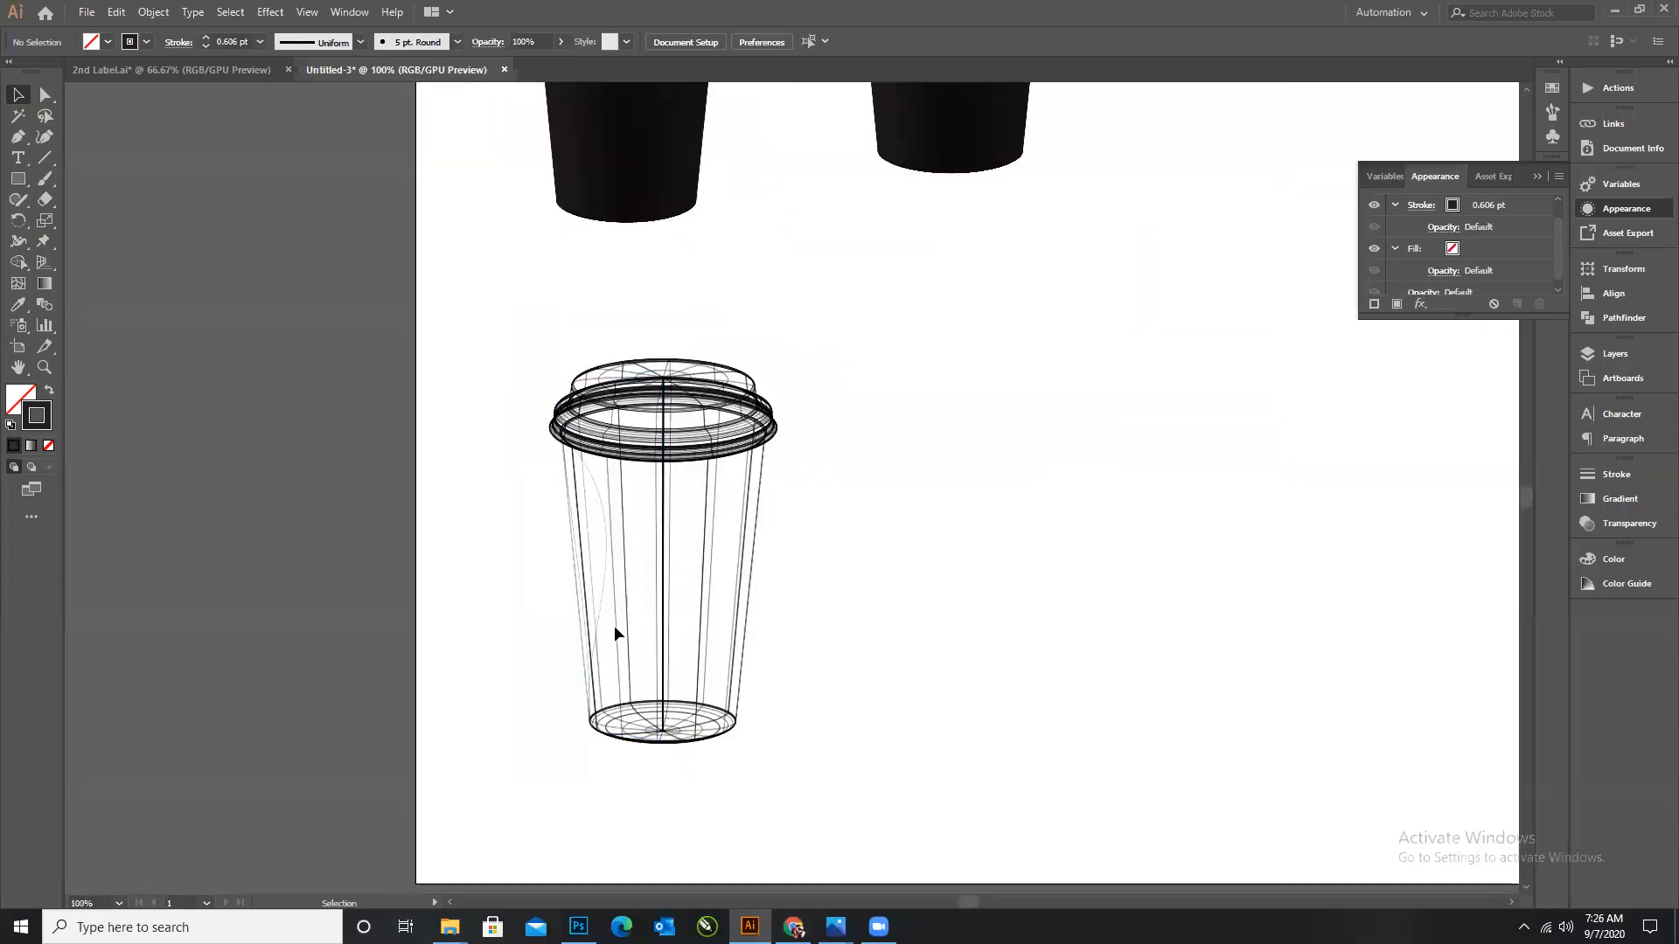
left_click_drag(569, 587, 473, 578)
key("ctrl+z")
Add anchor points along the side and base of the small wireframe cup's profile with the Pen tool.
scroll(641, 726, "up", 2)
left_click(547, 556)
scroll(706, 647, "down", 1)
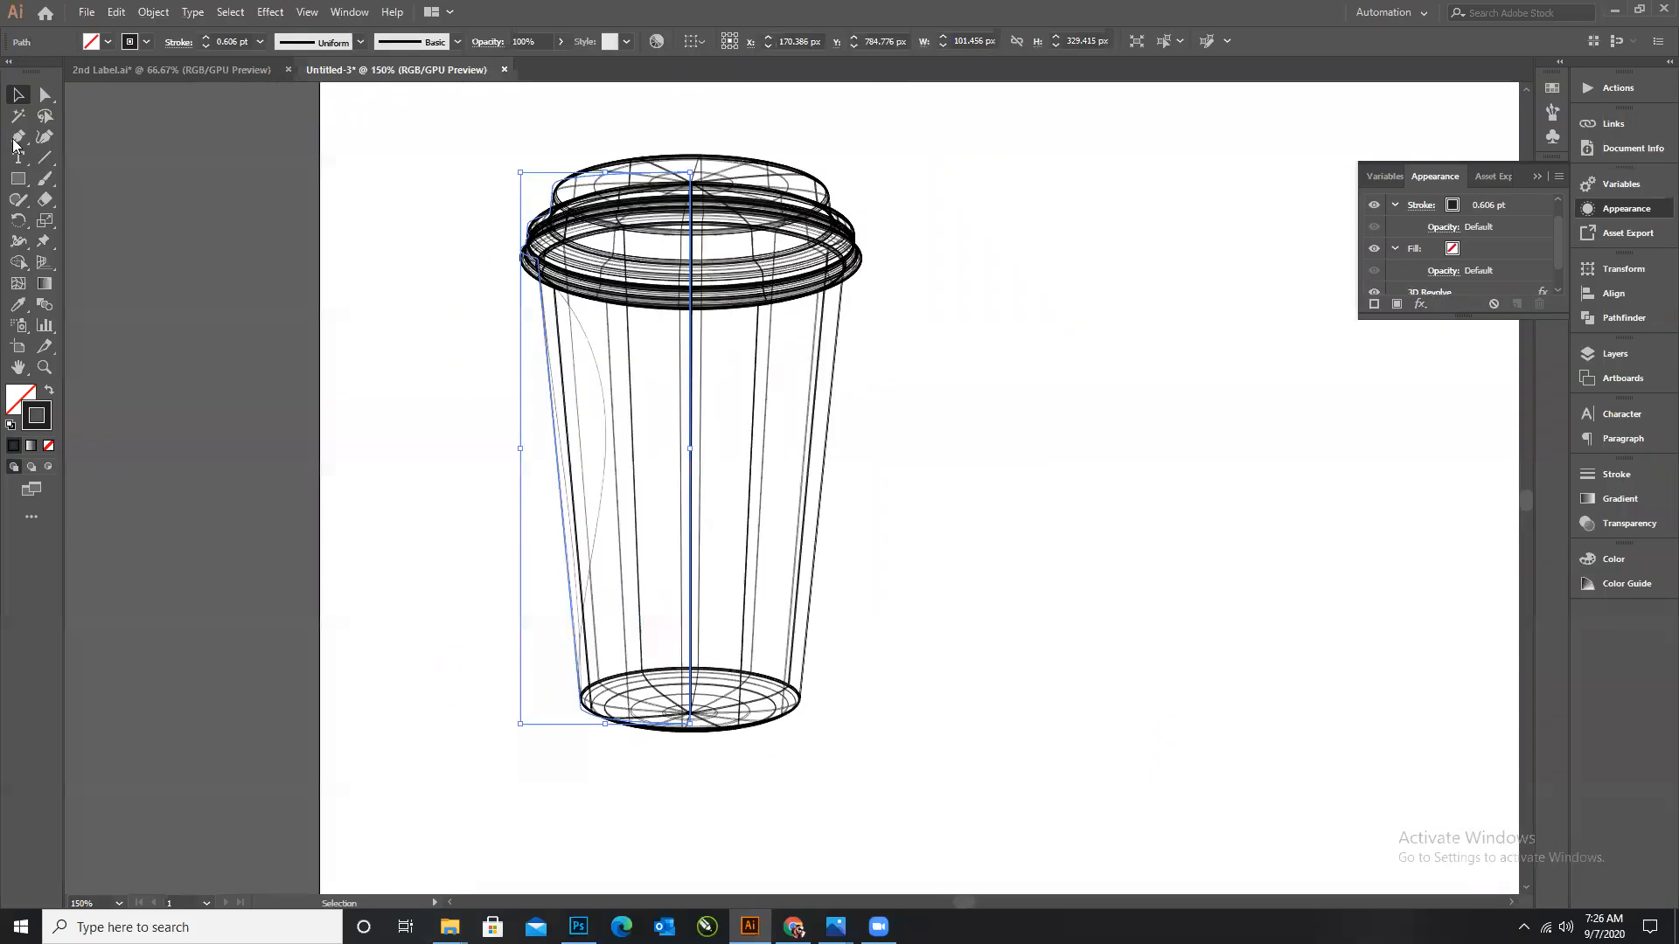
key("p")
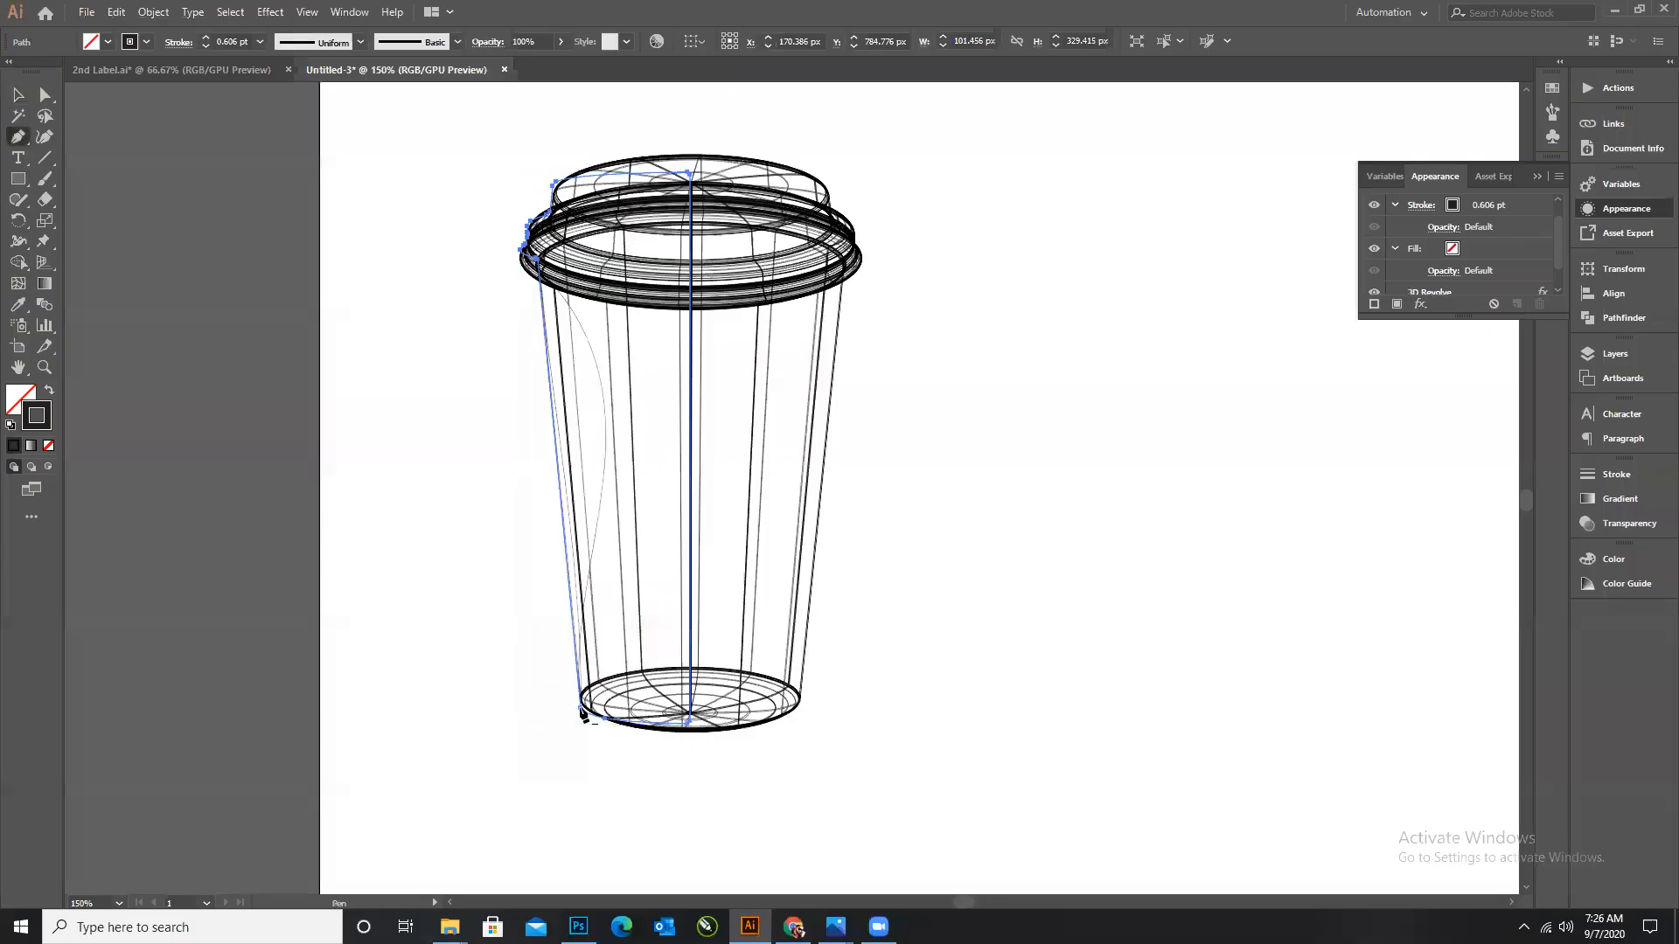
key("ctrl+z")
key("ctrl+z")
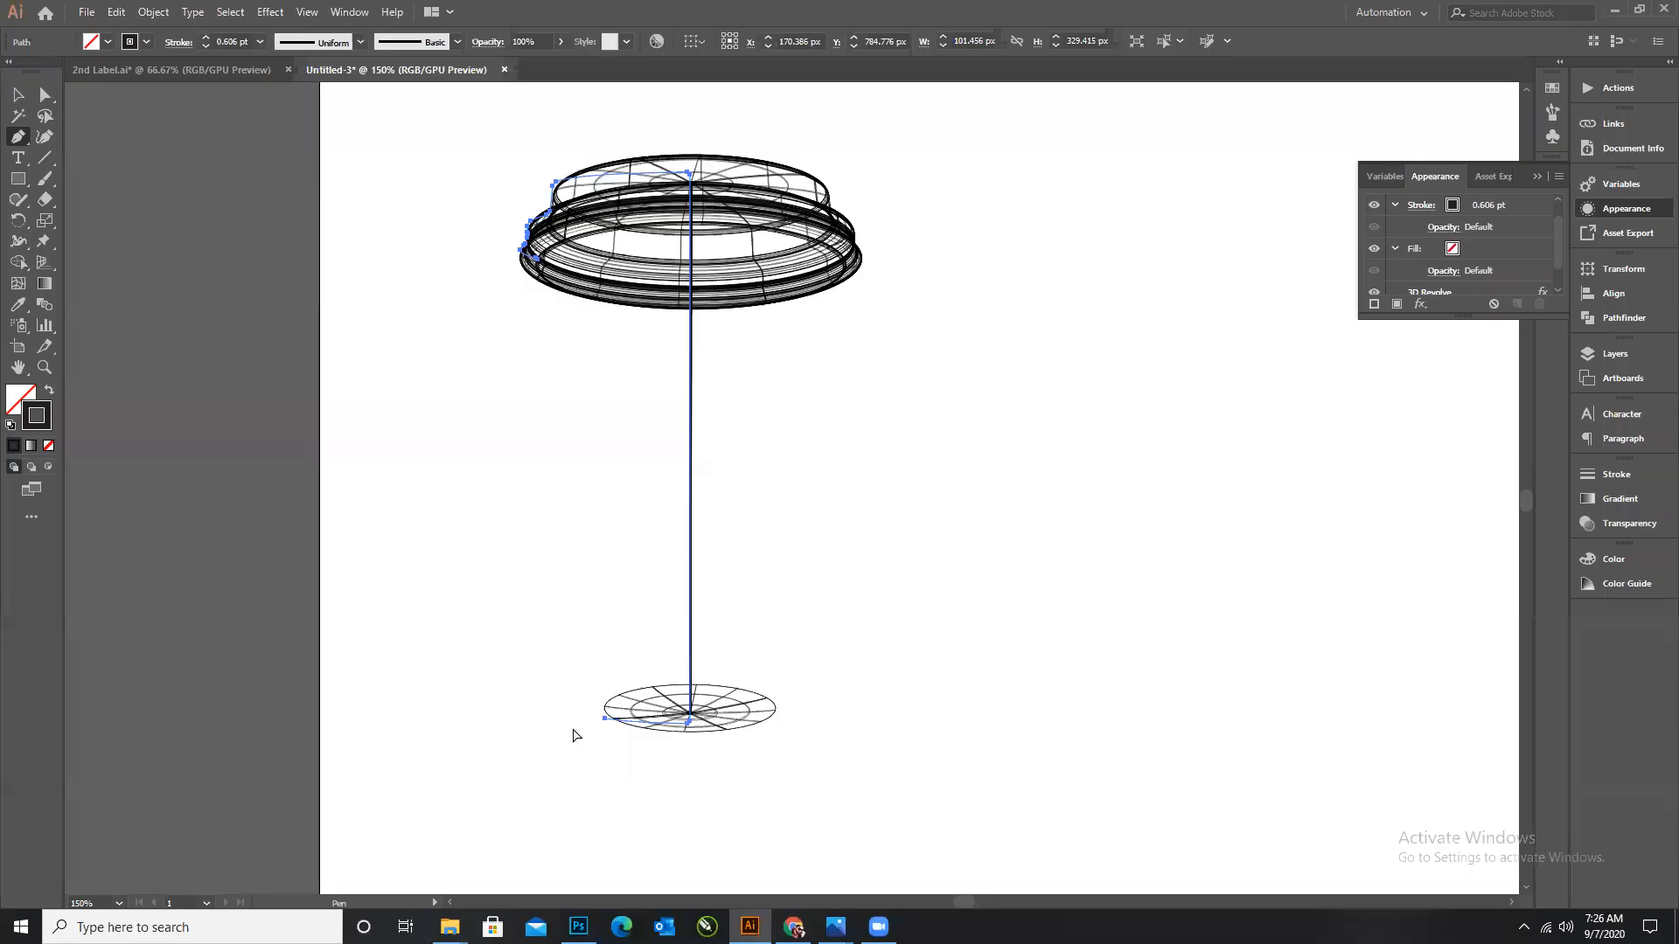
key("ctrl+shift+z")
key("ctrl+shift+z")
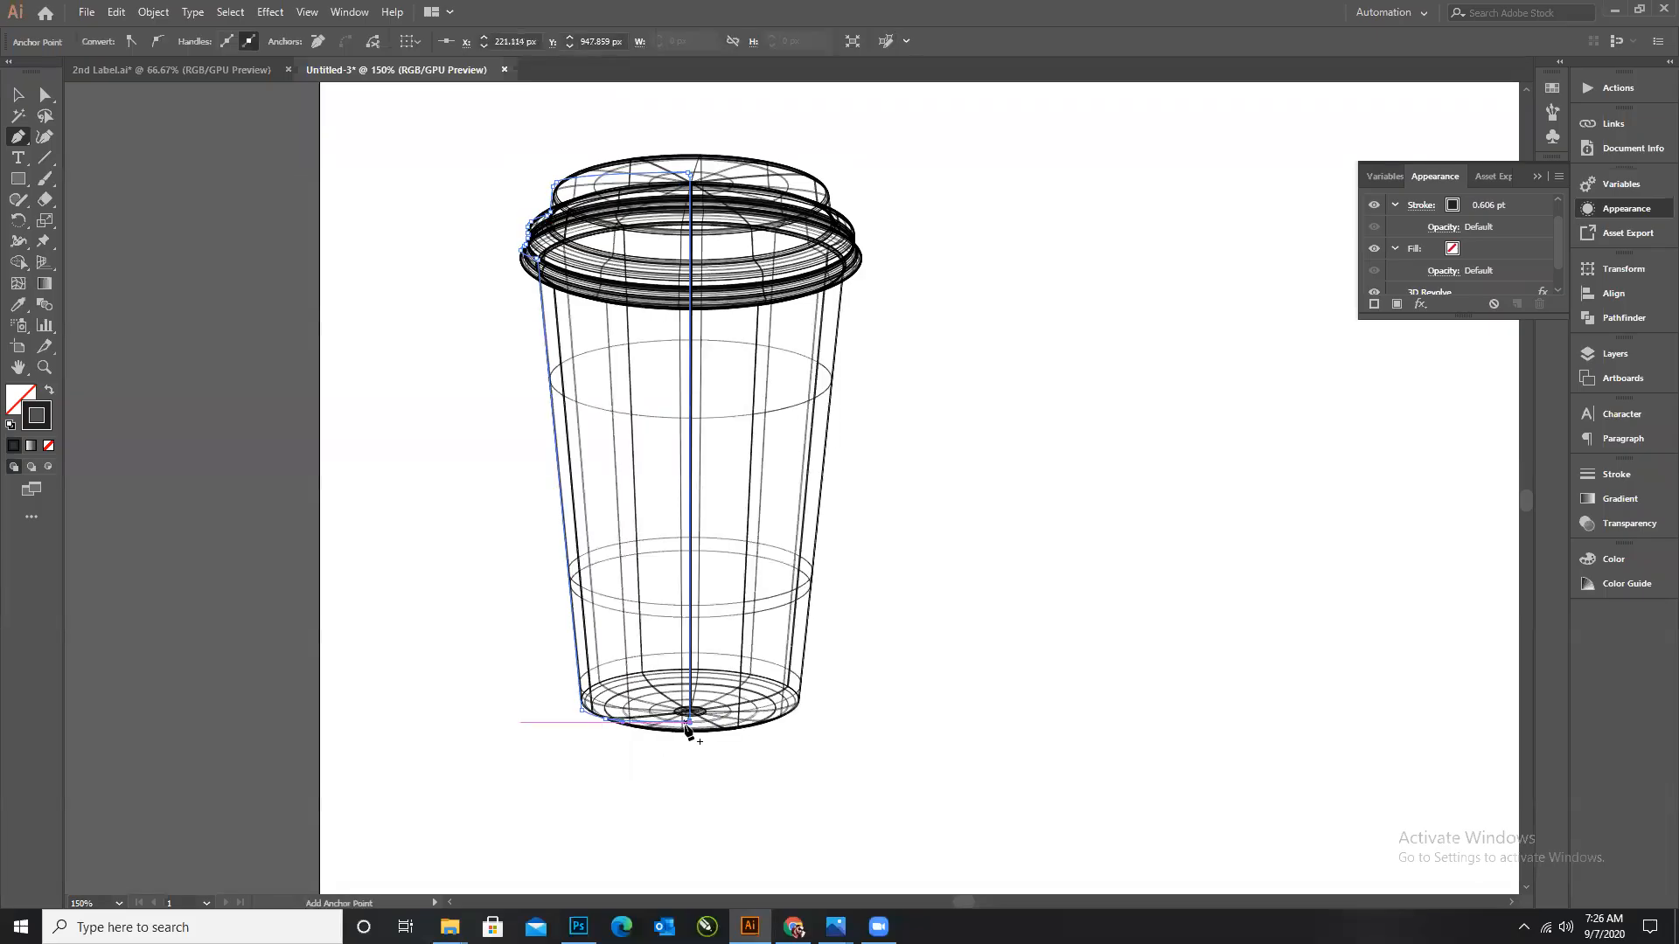
Try removing the bottom-centre anchor point from the wireframe cup's profile, restore it, and deselect.
key("ctrl+z")
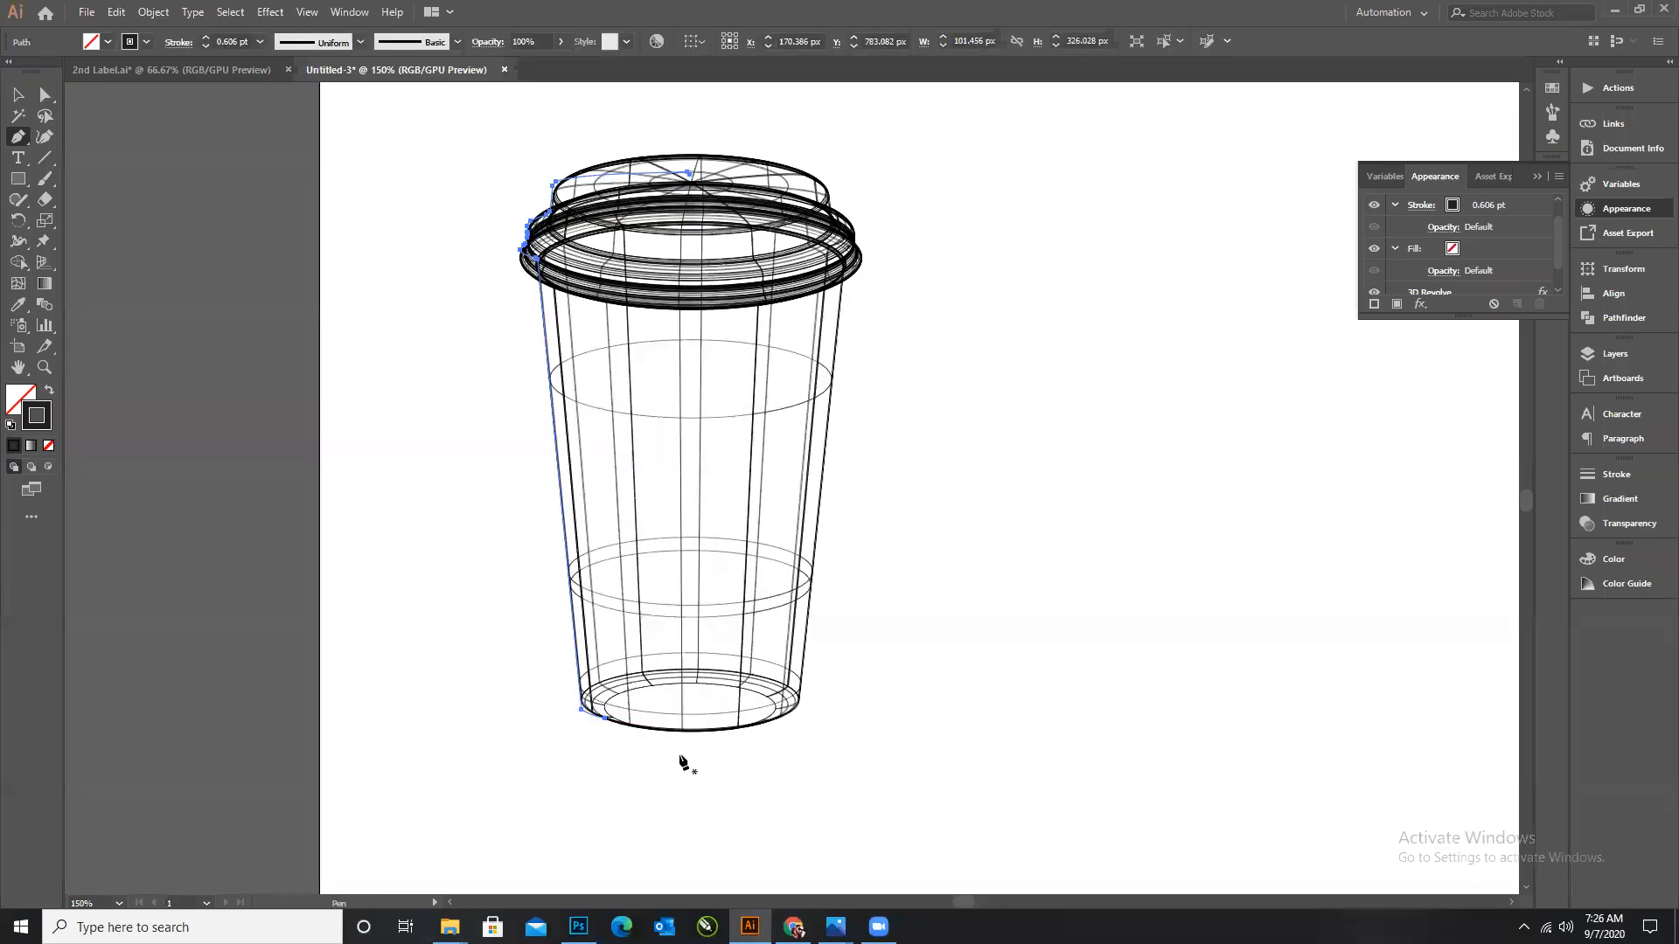
left_click(18, 95)
left_click(854, 607)
scroll(404, 602, "down", 2)
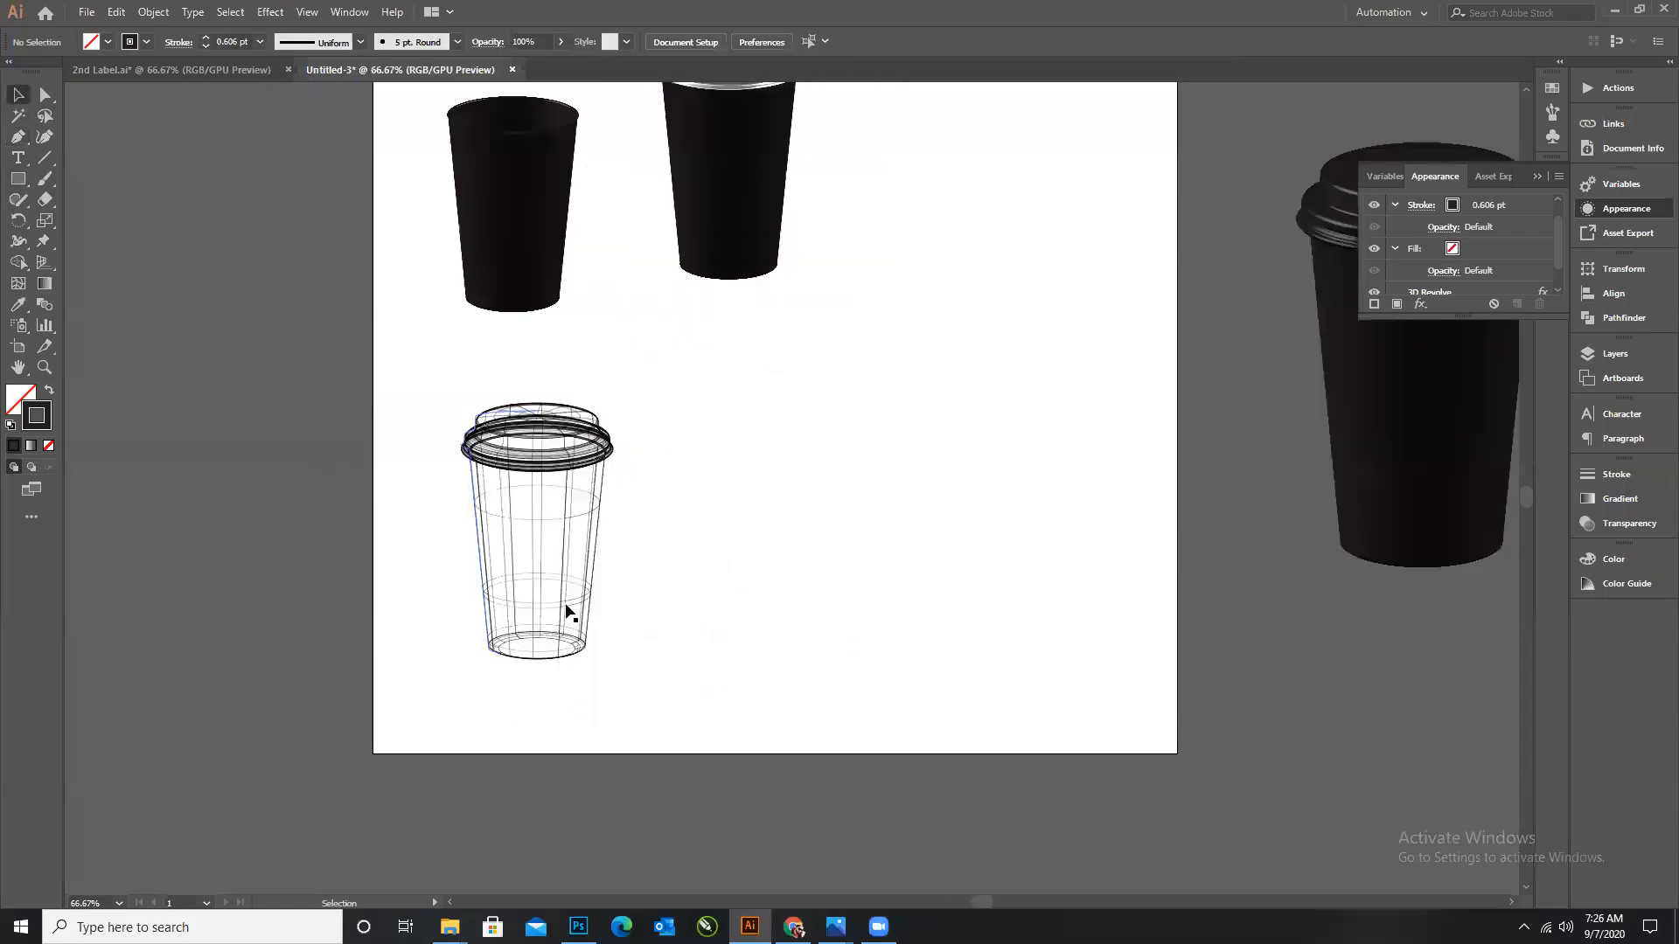
key("ctrl+shift+z")
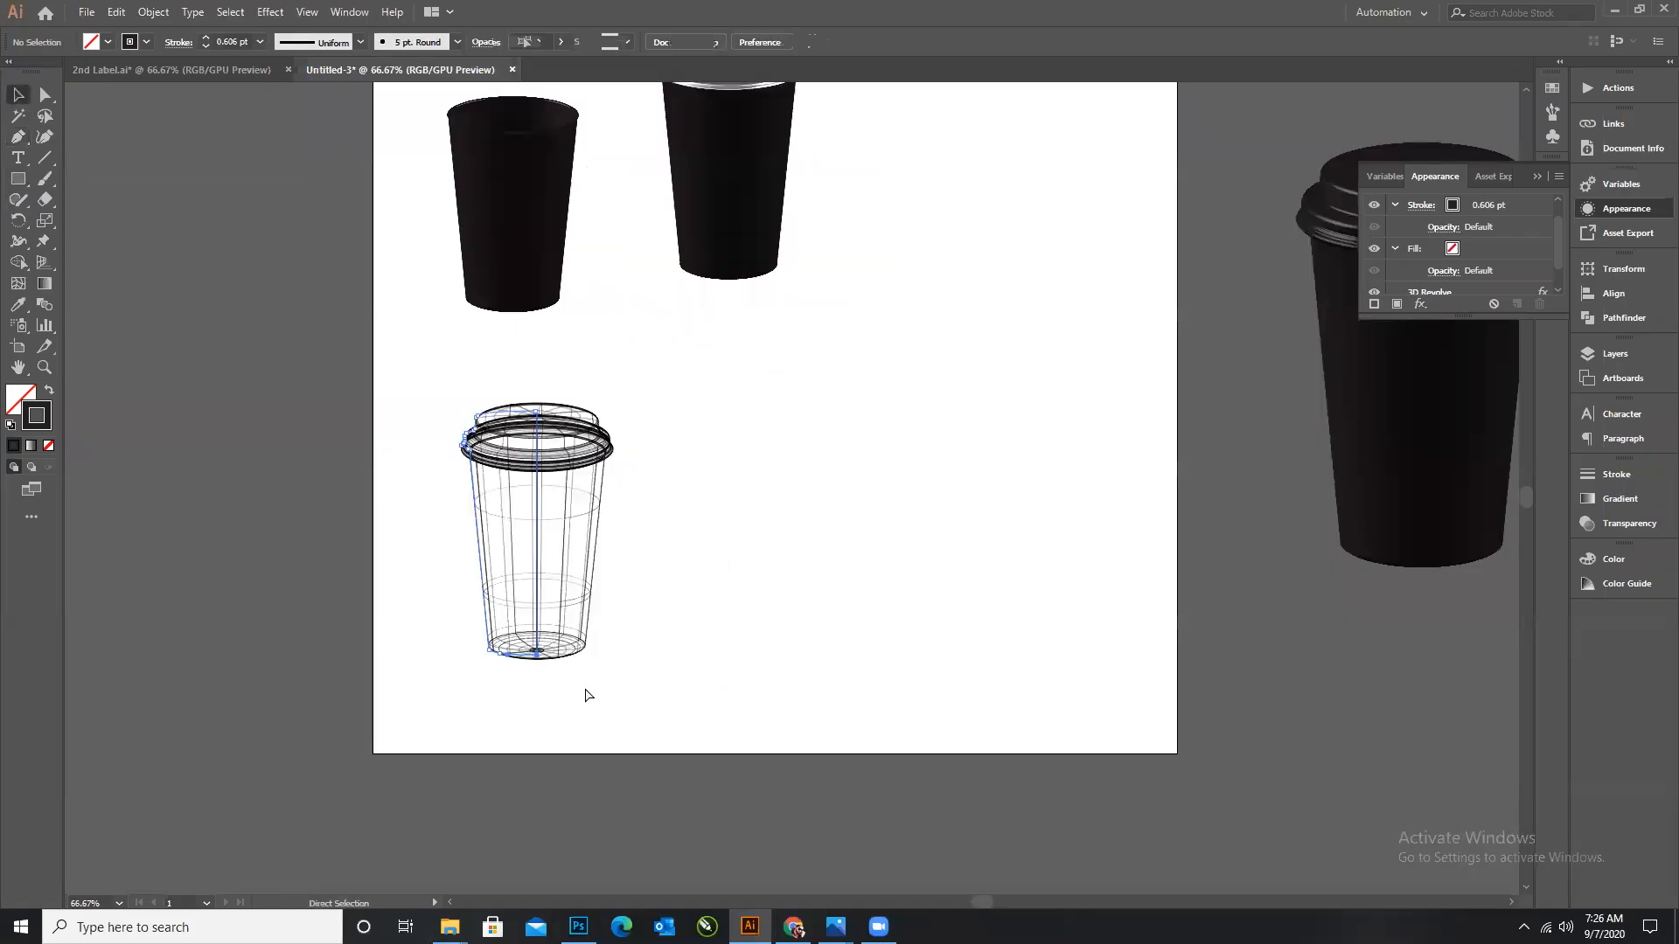
left_click(584, 690)
Shift the small wireframe cup slightly left to line it up below the separated lid and body.
scroll(558, 686, "up", 1)
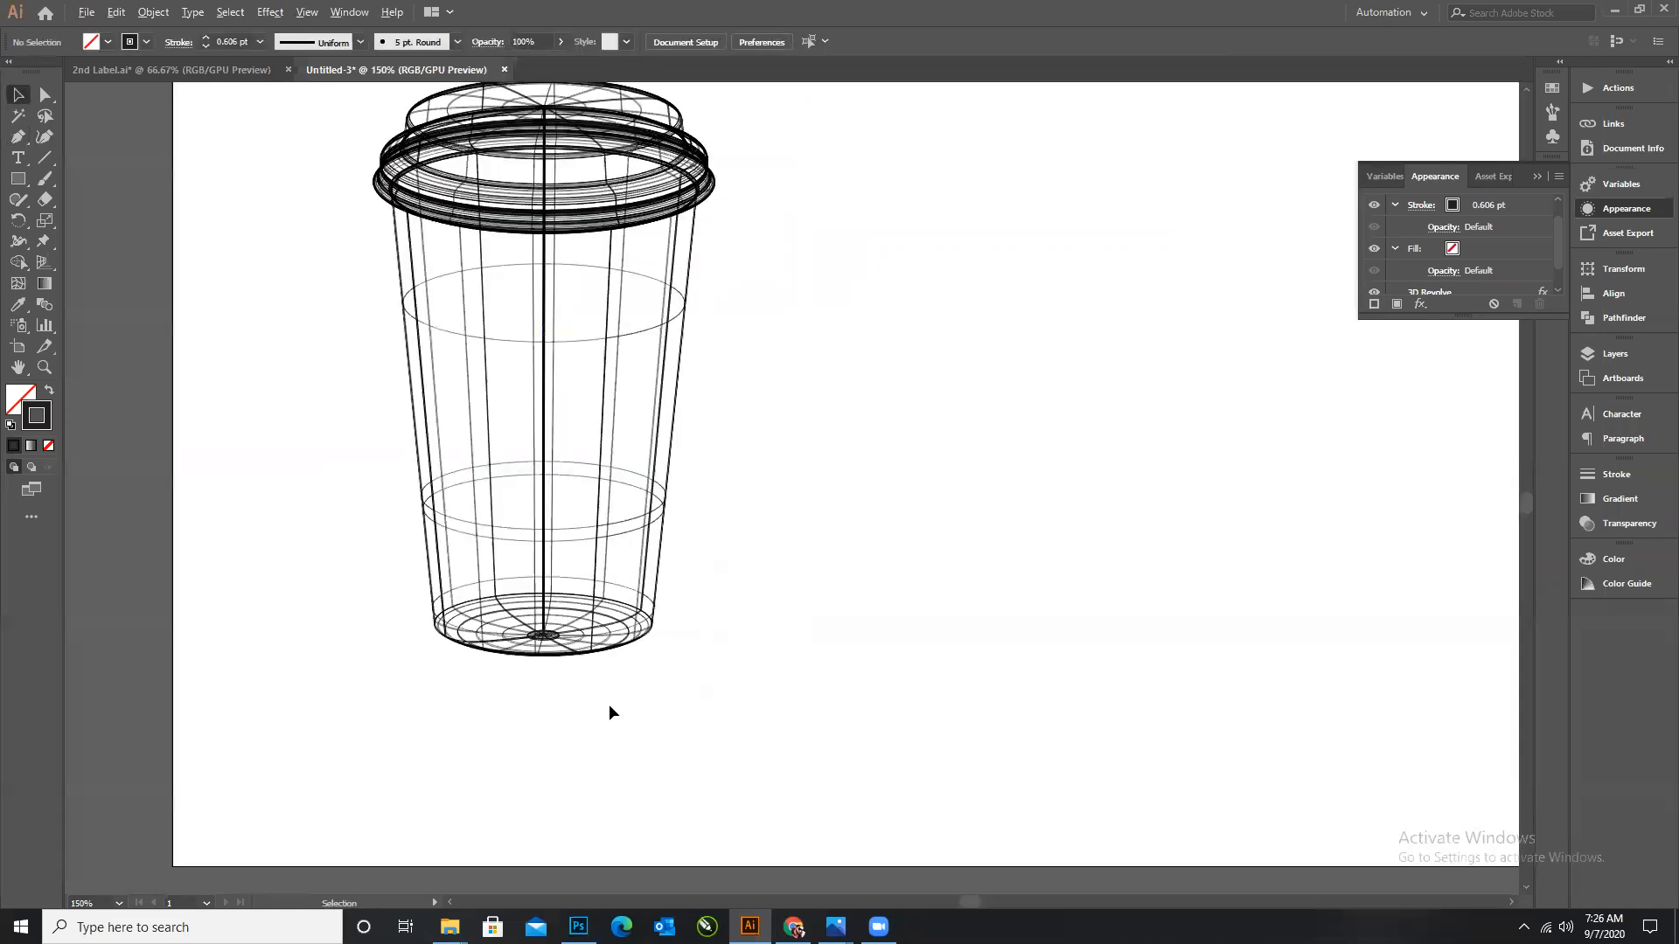
left_click_drag(545, 473, 524, 469)
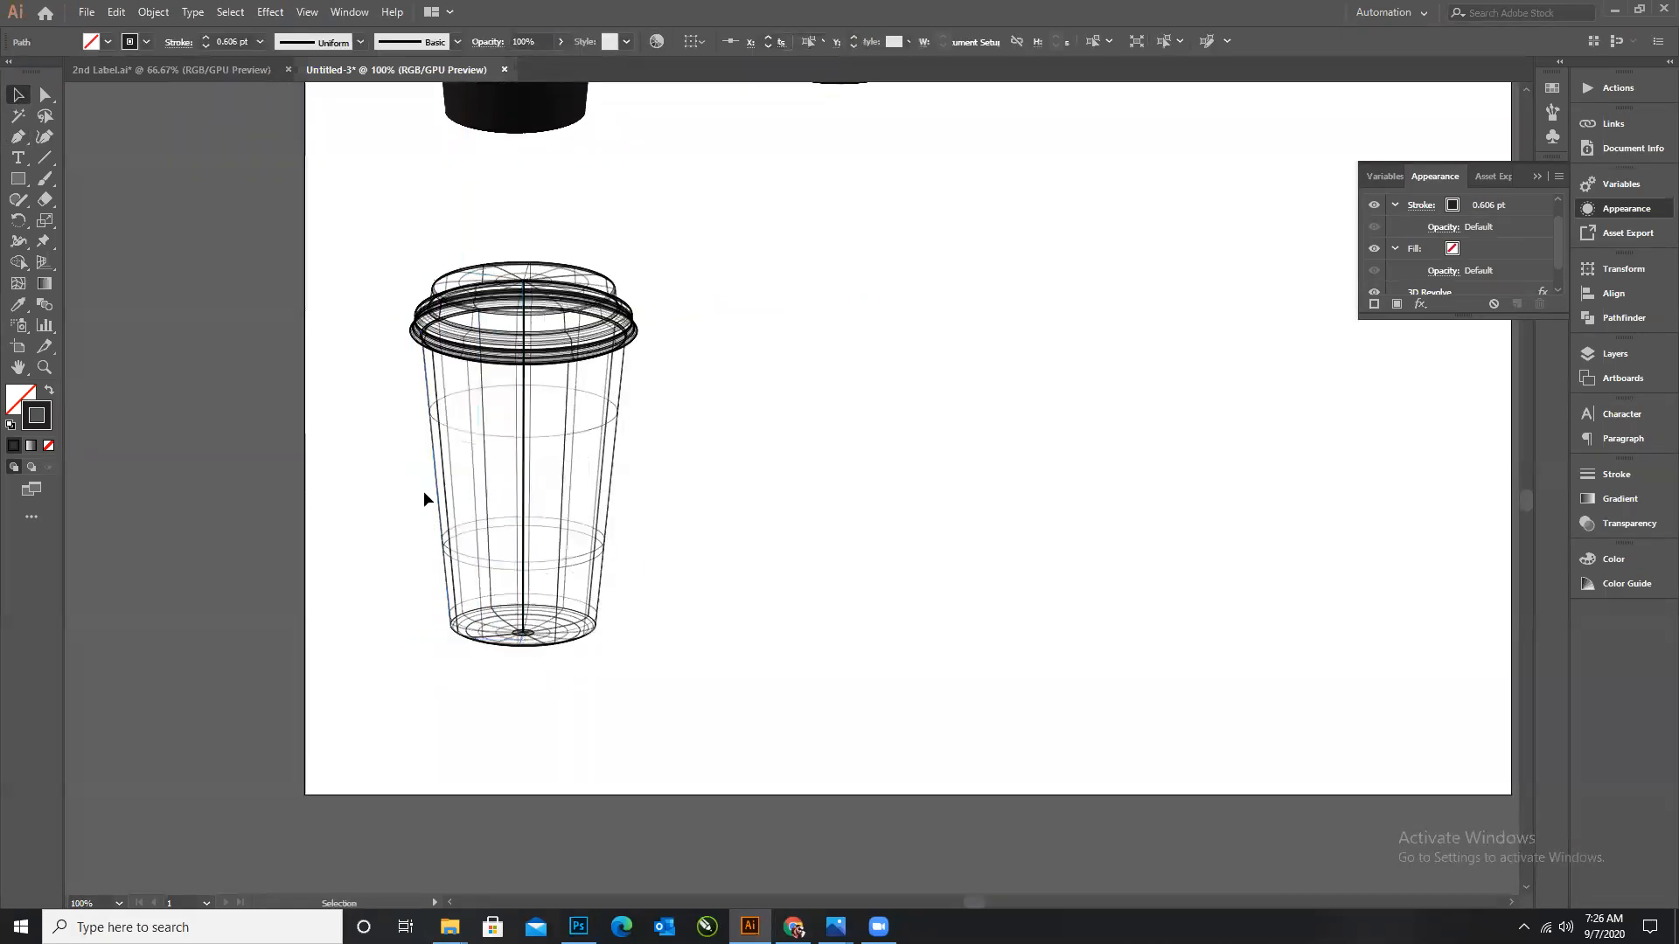
scroll(524, 507, "down", 1)
scroll(539, 526, "down", 1)
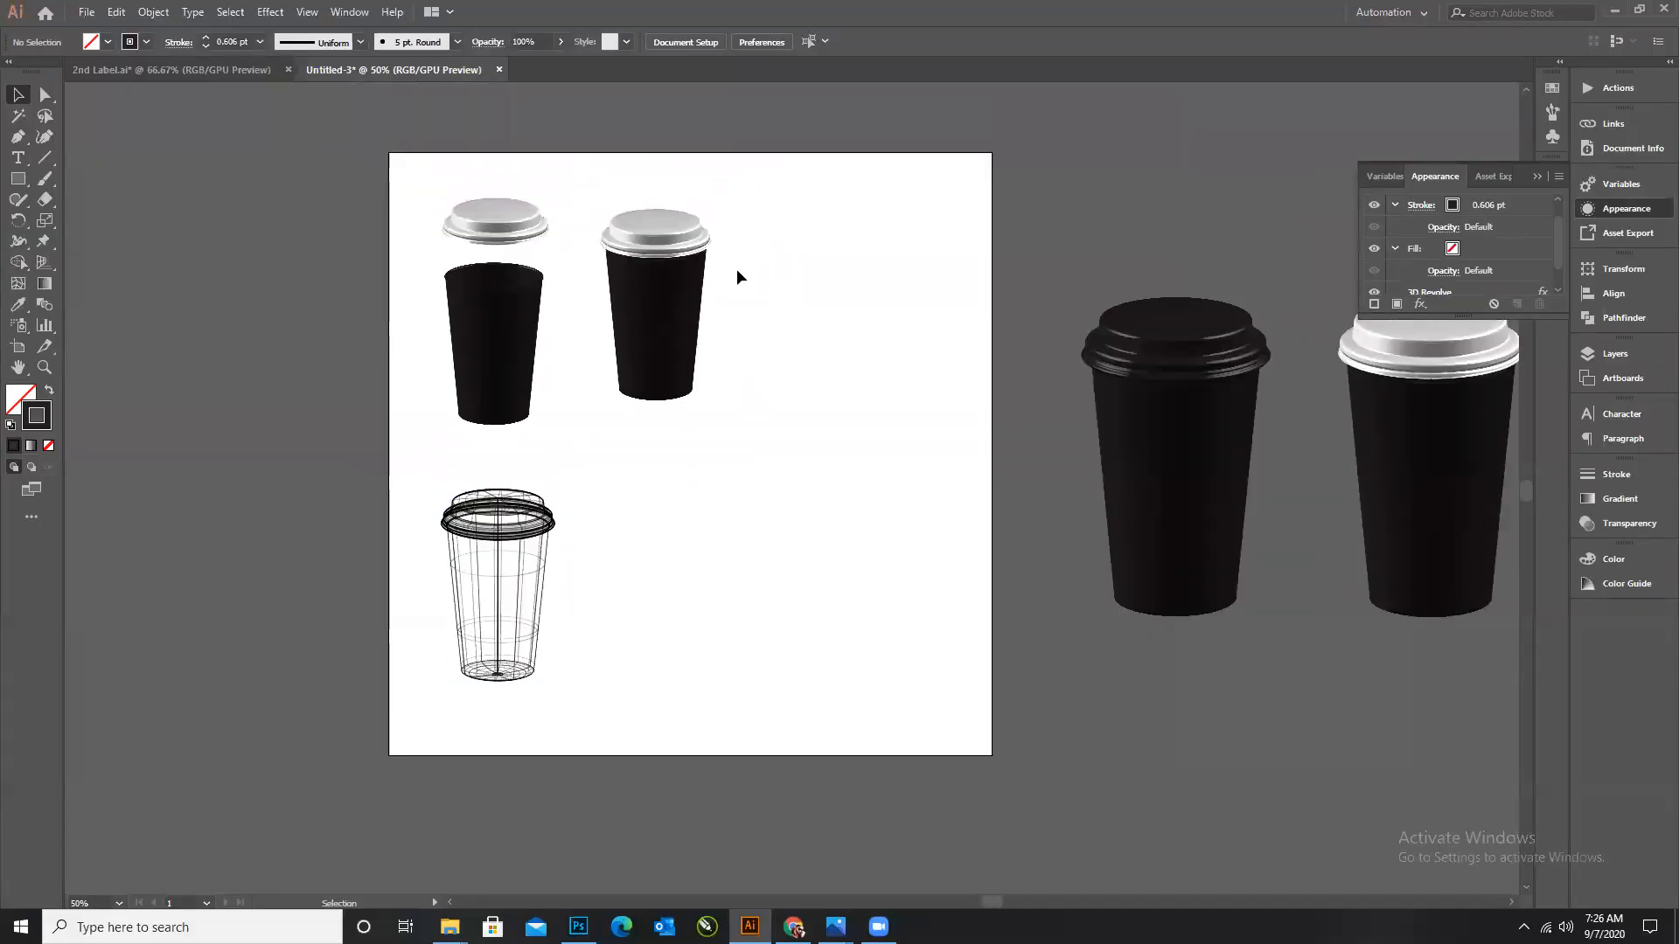
Set the stroke colour of the assembled small cup's body to dark blue #1d3177 and deselect it.
scroll(713, 322, "up", 2)
left_click(514, 376)
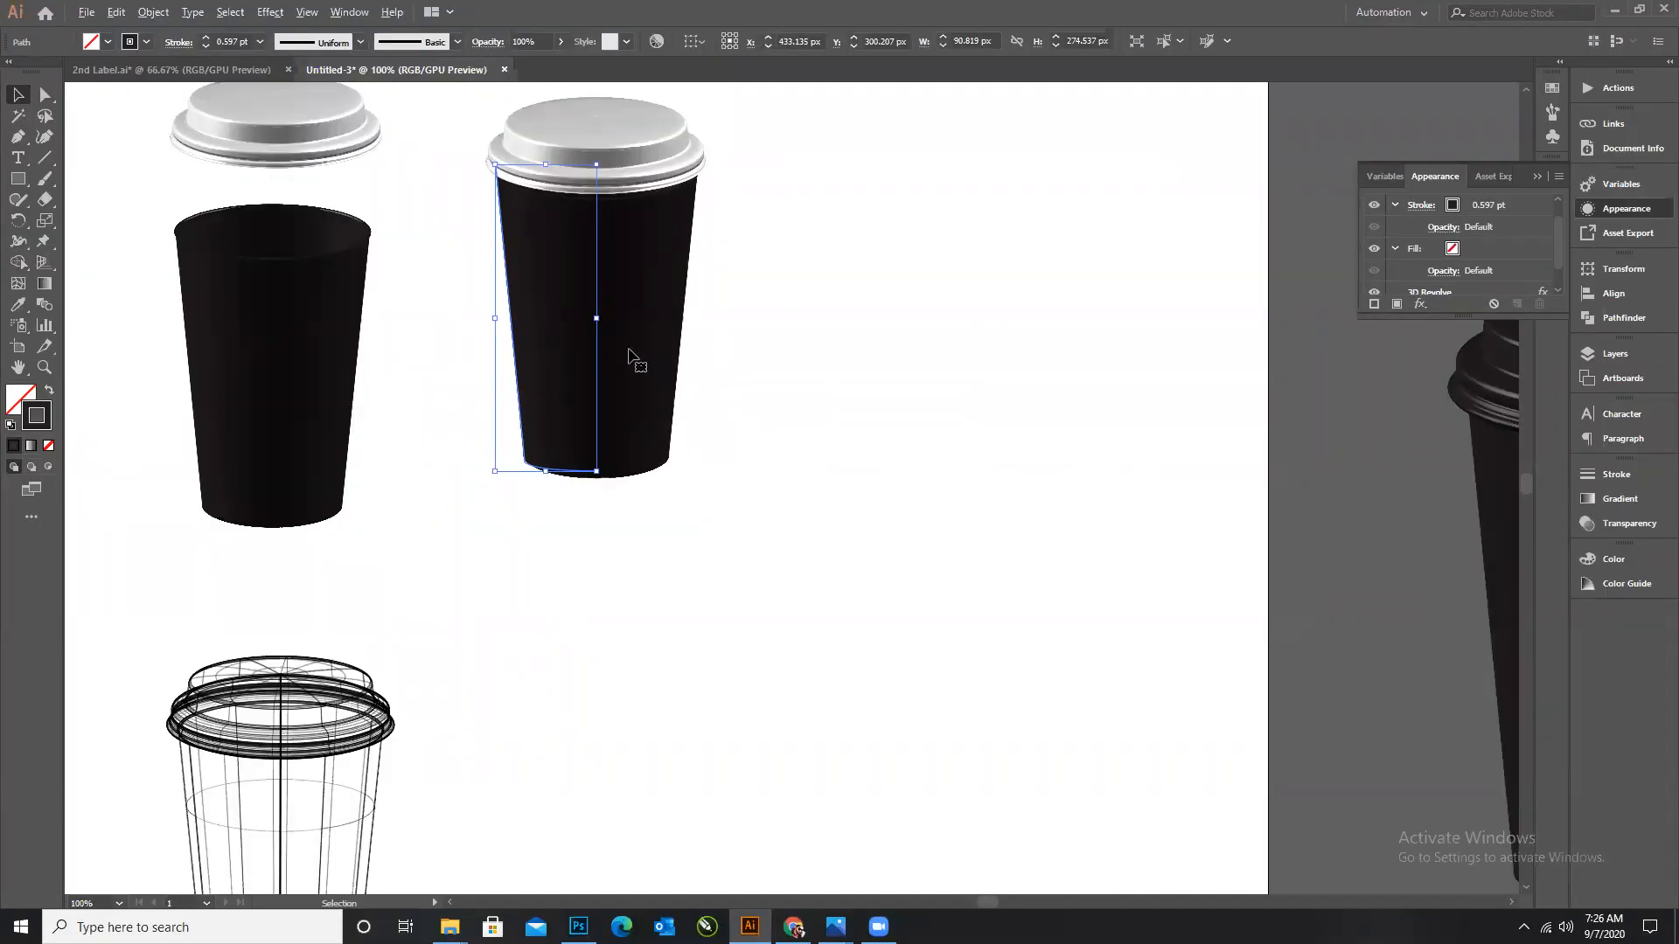
key("ctrl+minus")
double_click(30, 413)
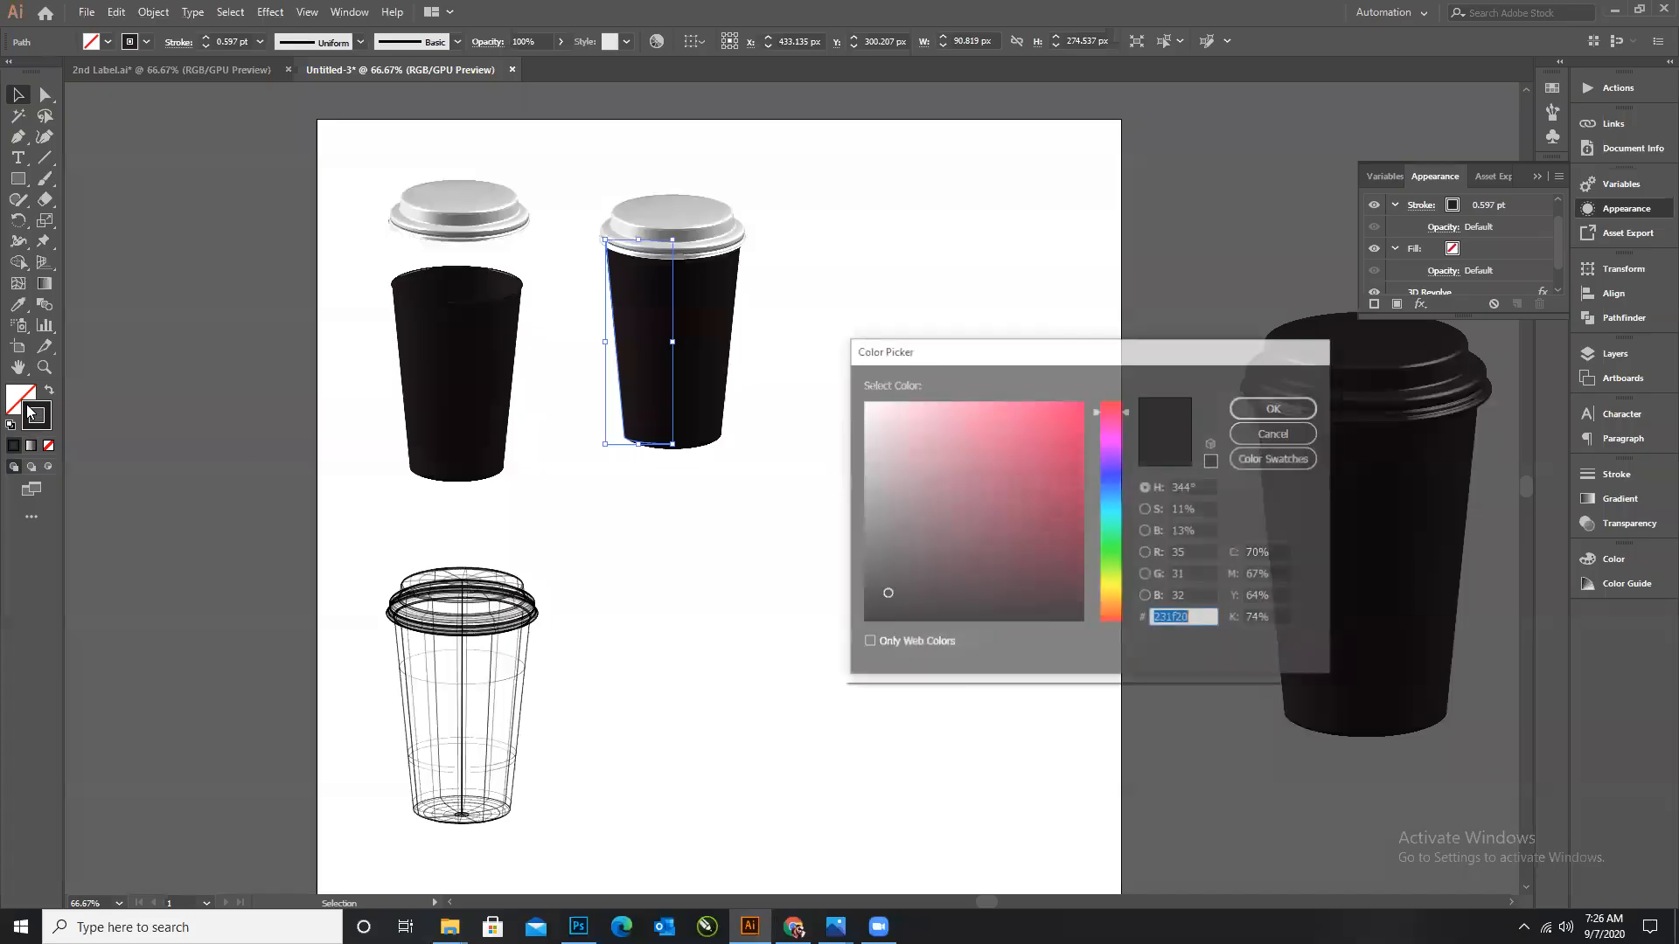
mouse_move(1100, 516)
left_mouse_down()
mouse_move(1101, 486)
mouse_move(1007, 516)
mouse_move(1107, 503)
left_mouse_up()
mouse_move(1007, 521)
left_mouse_down()
mouse_move(1004, 535)
mouse_move(1023, 529)
mouse_move(1032, 486)
mouse_move(1043, 496)
mouse_move(1011, 514)
mouse_move(1100, 488)
left_mouse_up()
mouse_move(1008, 516)
left_mouse_down()
mouse_move(993, 526)
mouse_move(1005, 509)
left_mouse_up()
left_click_drag(1106, 480, 1107, 483)
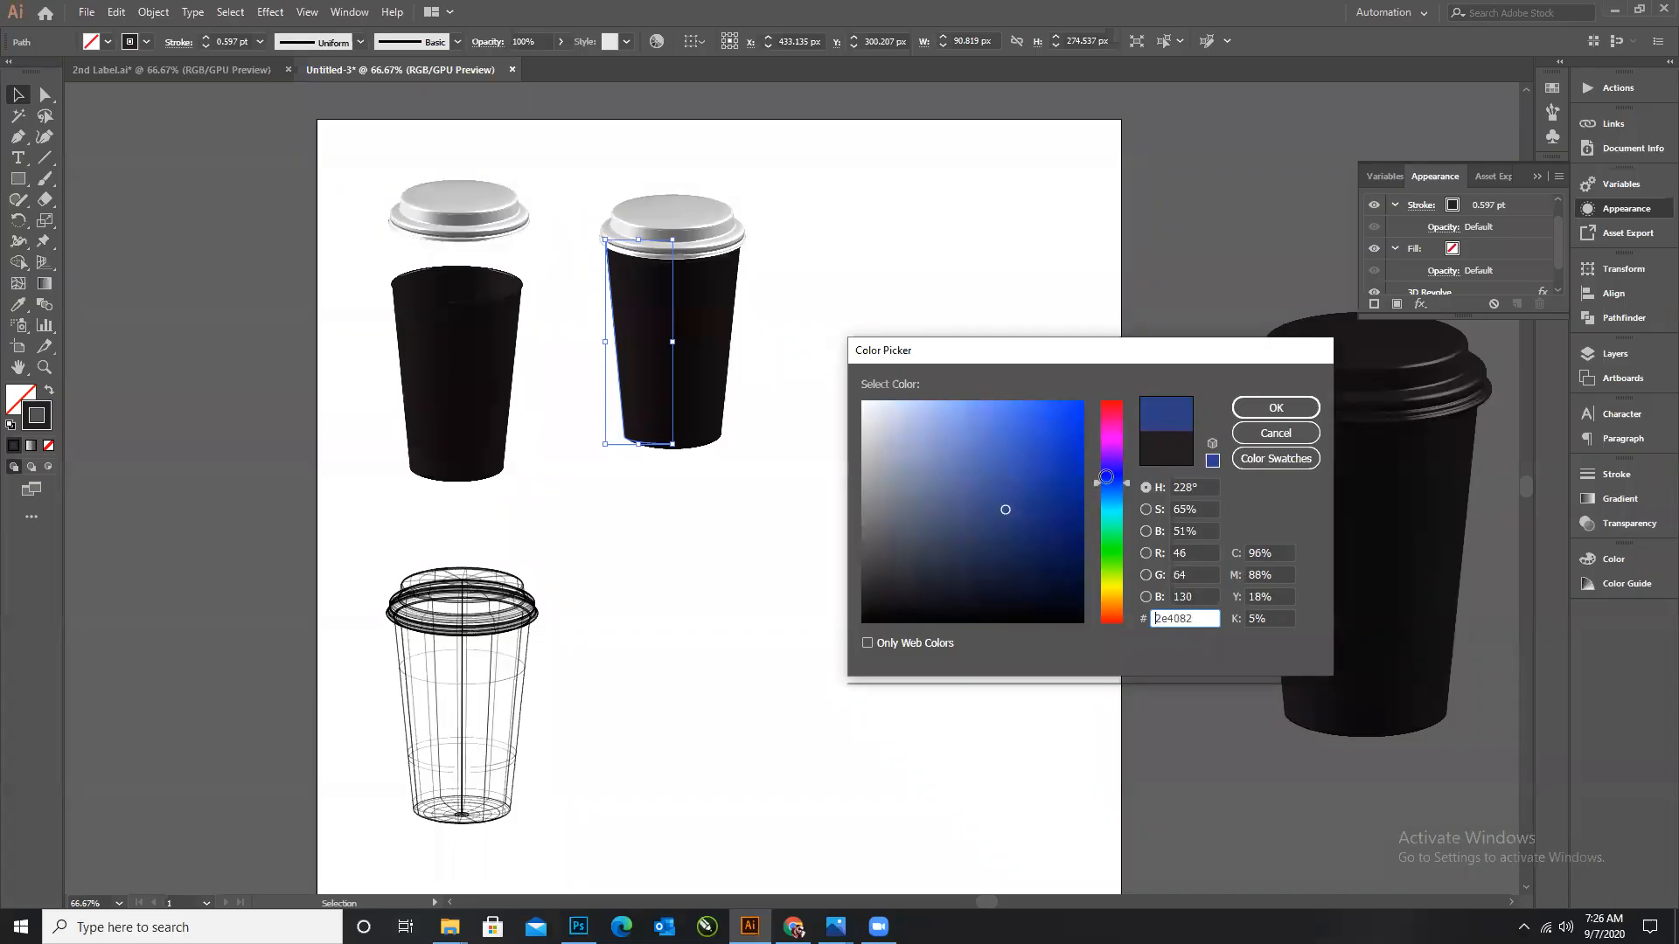
left_click_drag(1007, 505, 1031, 520)
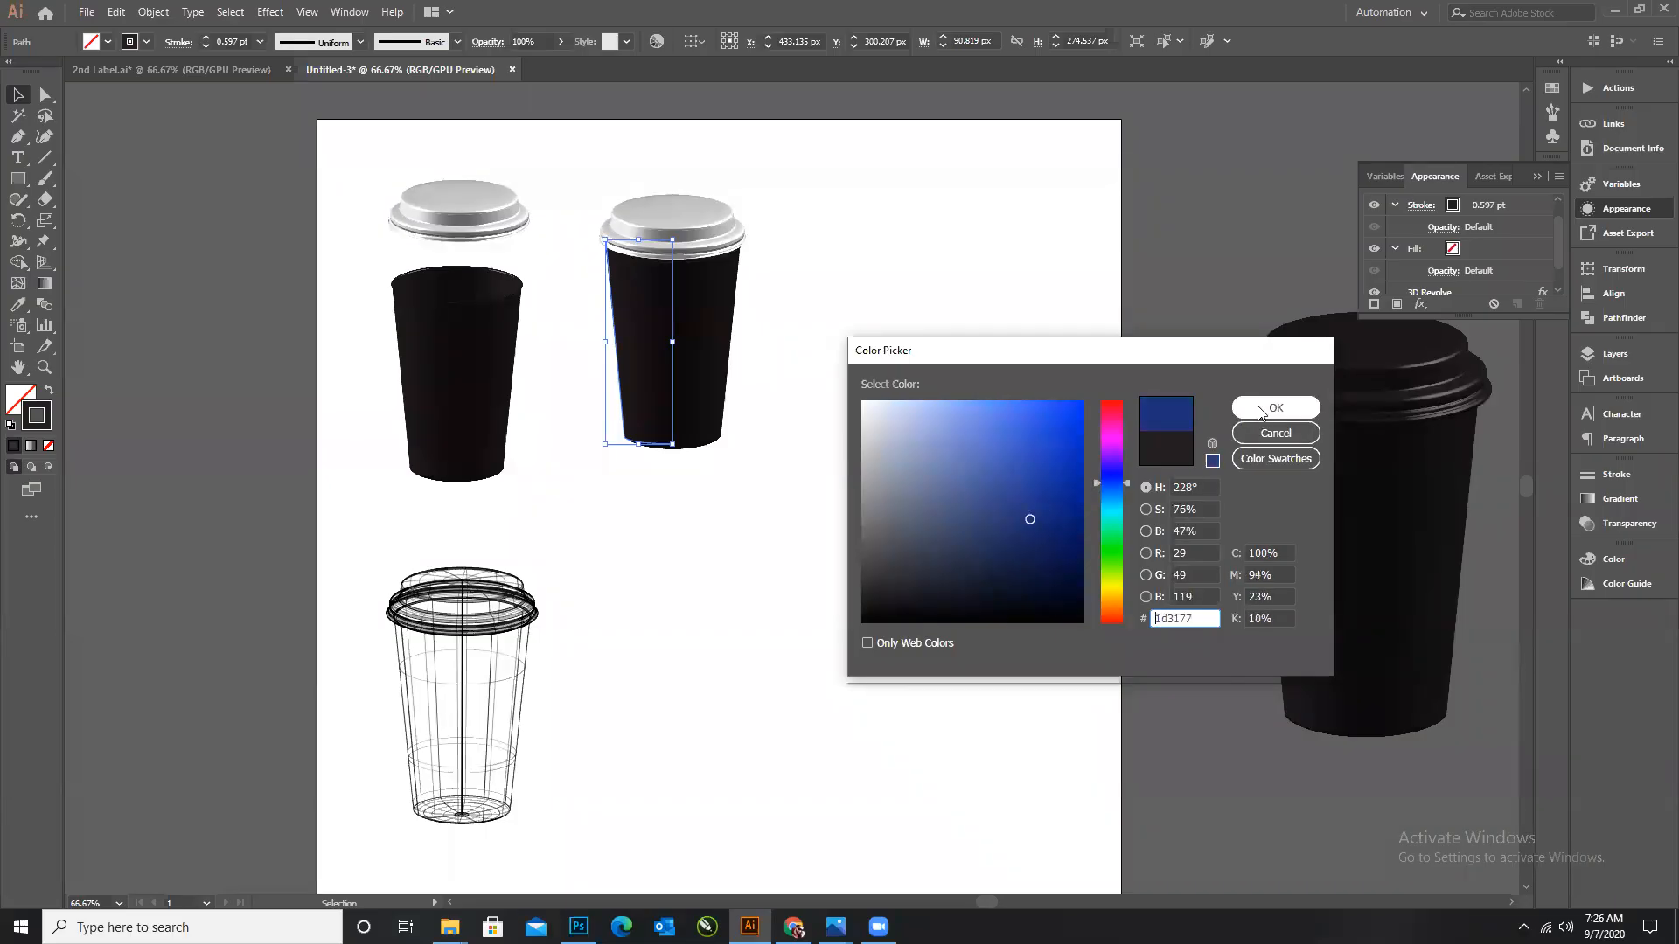
left_click(1258, 408)
left_click(922, 507)
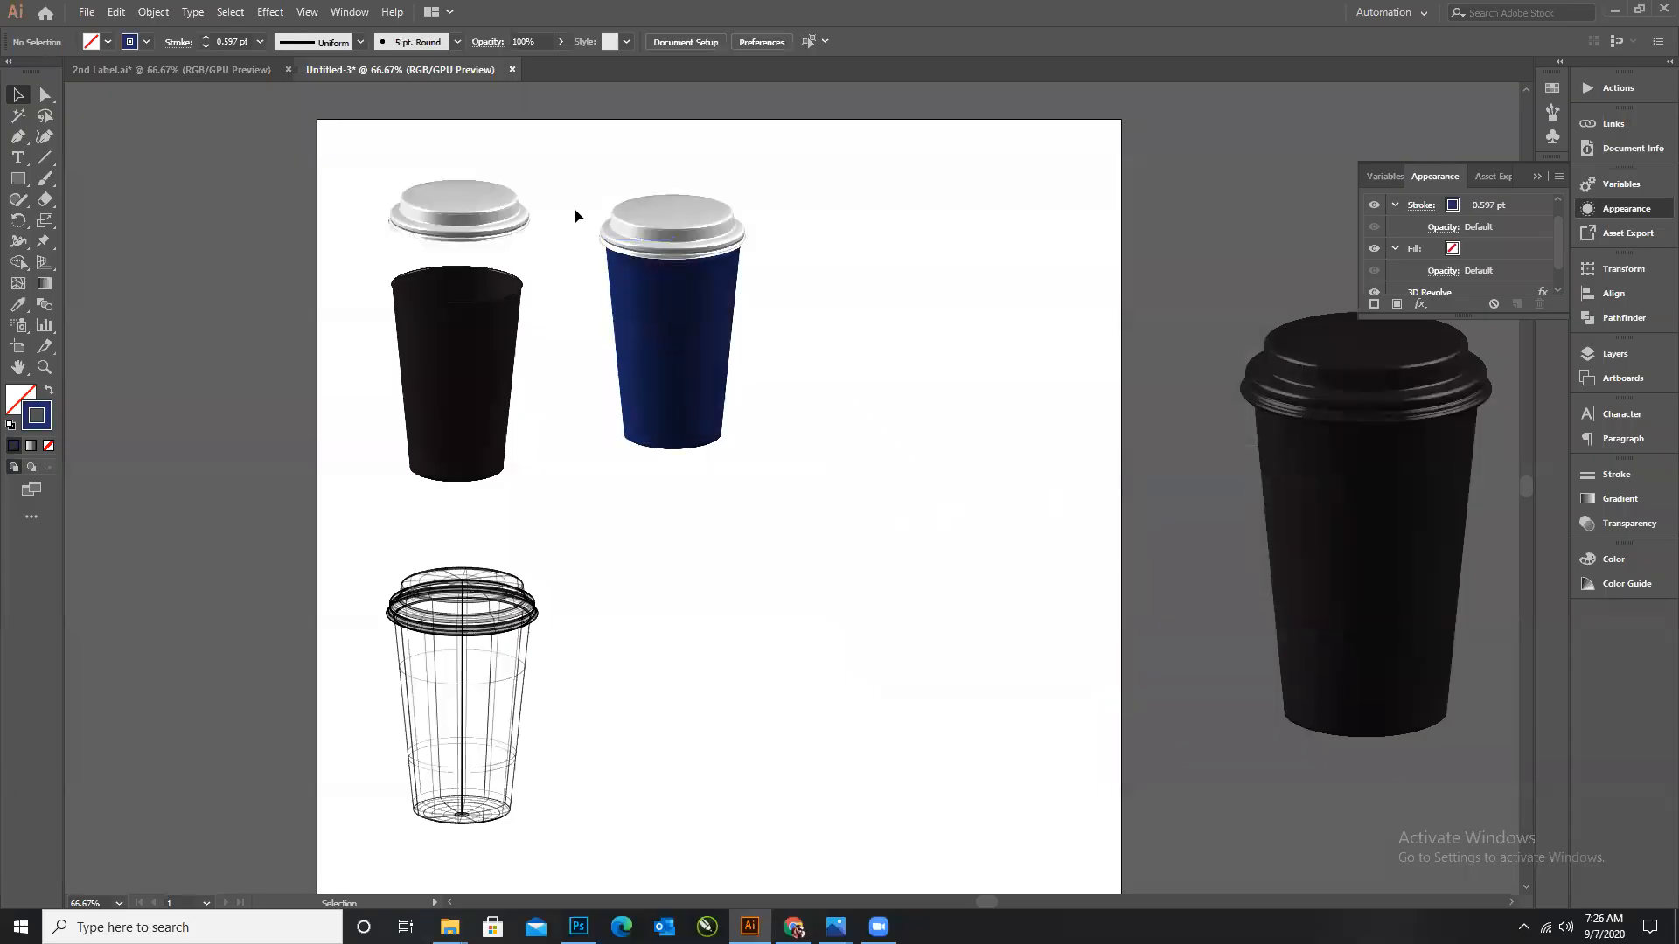
Move the blue cup with its white lid to the artboard's right side and scale its profiles up to about 114 × 370 px.
left_click(698, 321)
left_click_drag(696, 355, 937, 361)
left_click(788, 460)
left_click(674, 388)
left_click(806, 196)
left_click_drag(806, 204, 1020, 285)
left_click_drag(932, 232, 974, 189)
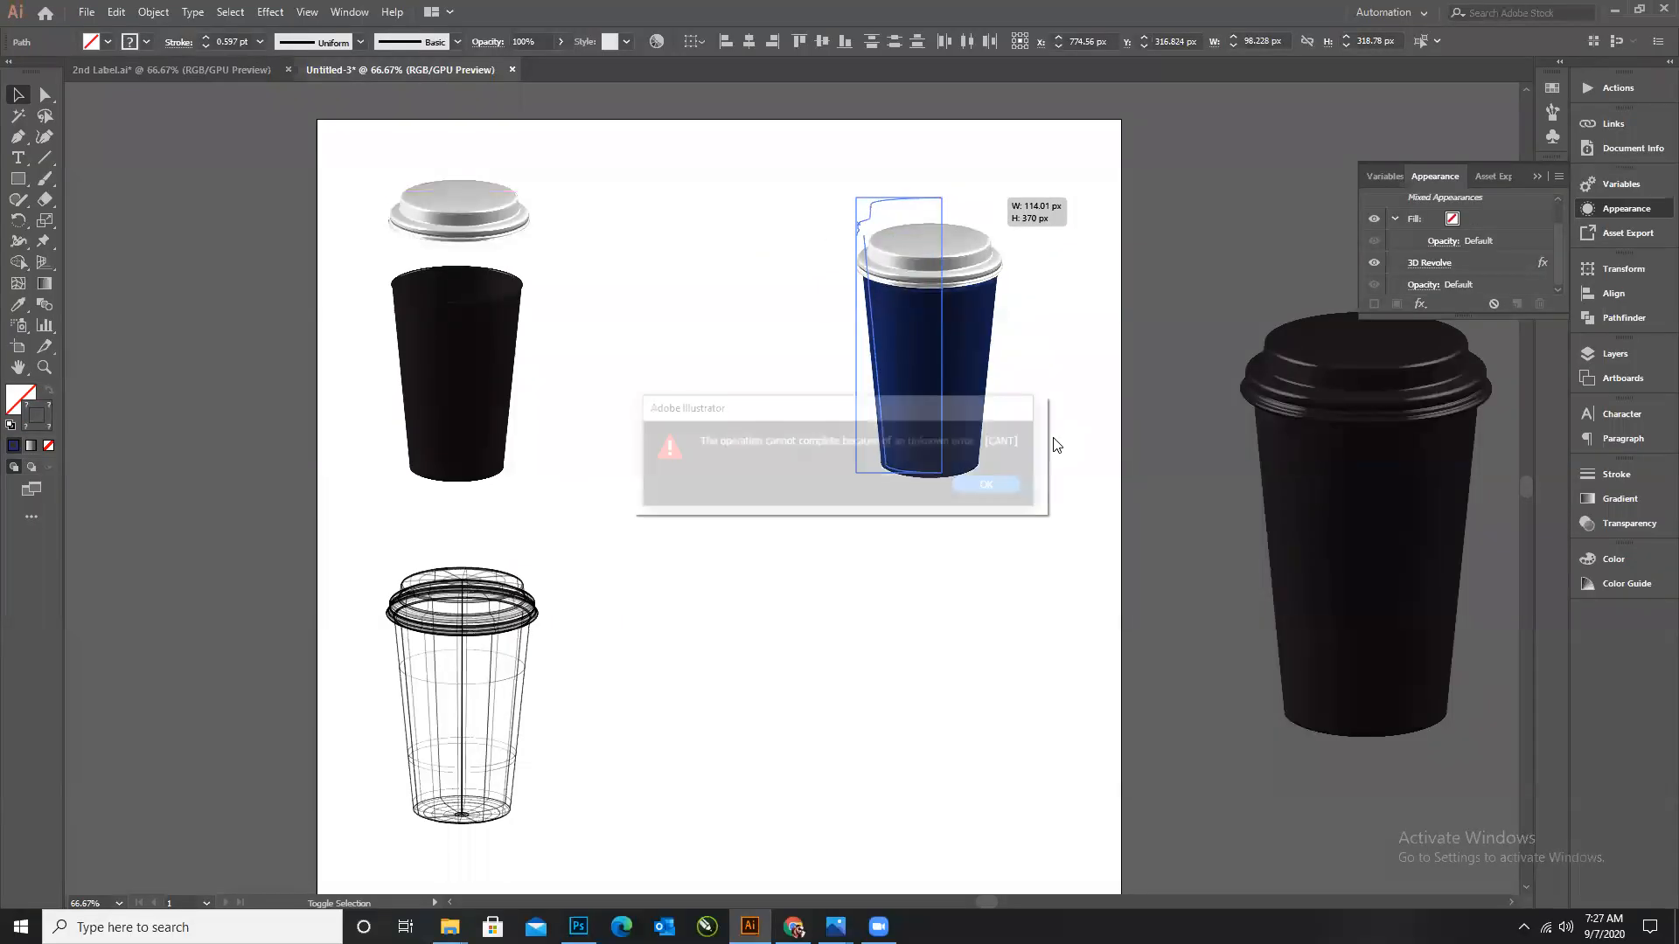
Close the error messages raised by scaling the blue cup and clear the selection.
left_click(988, 485)
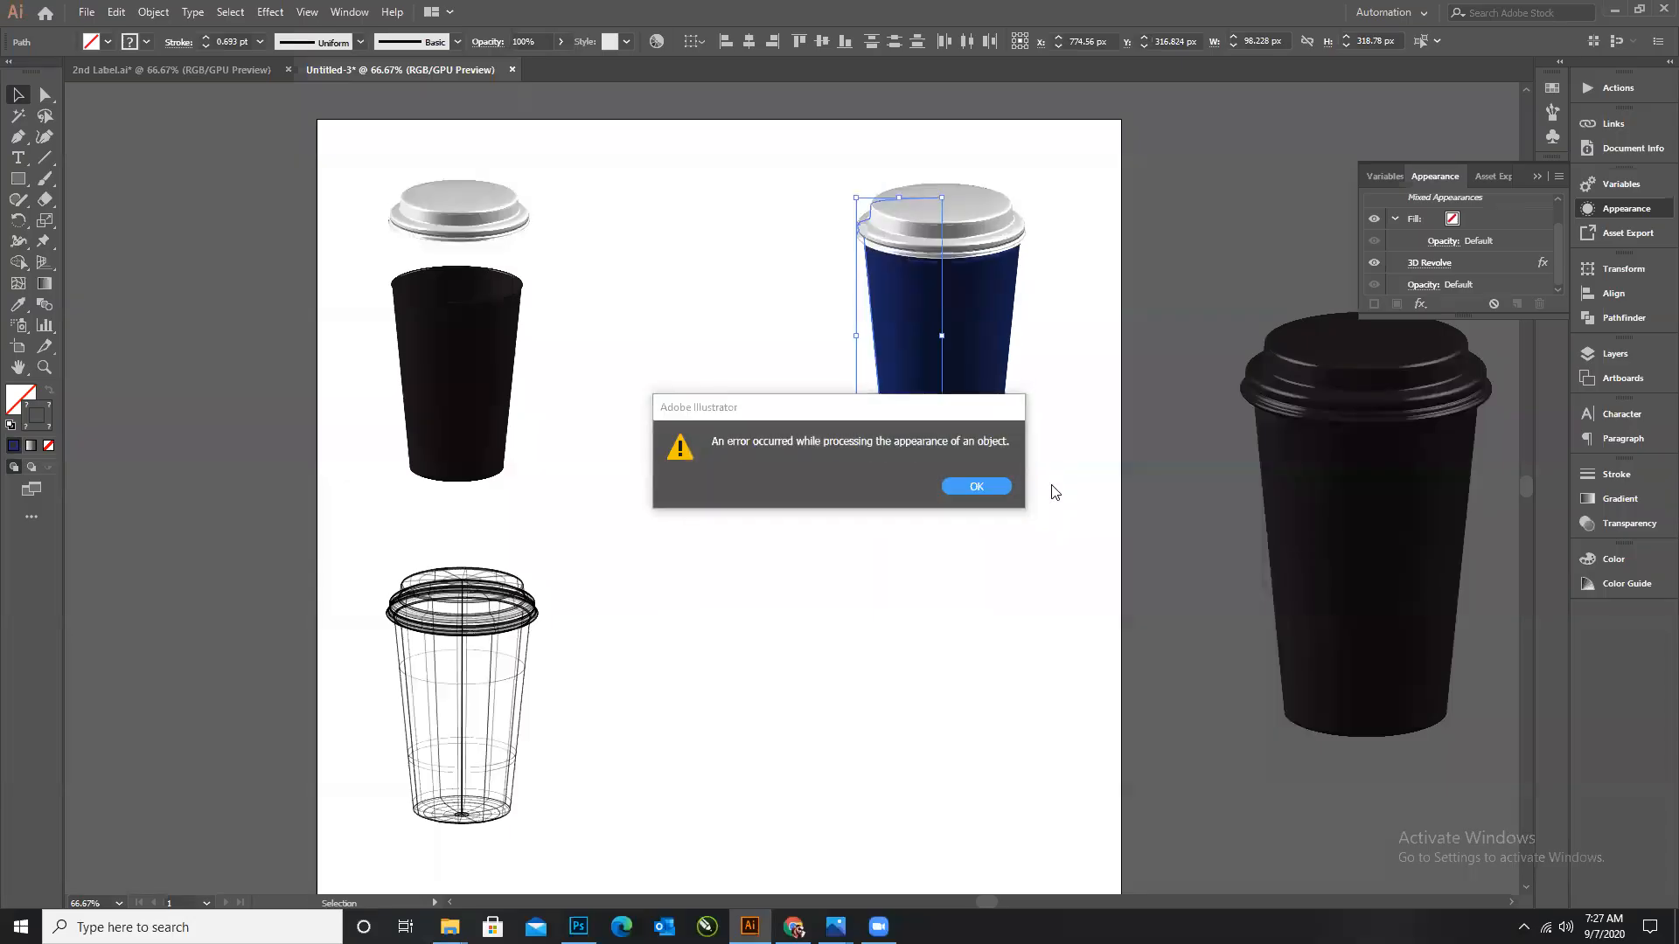
left_click(976, 486)
left_click(830, 288)
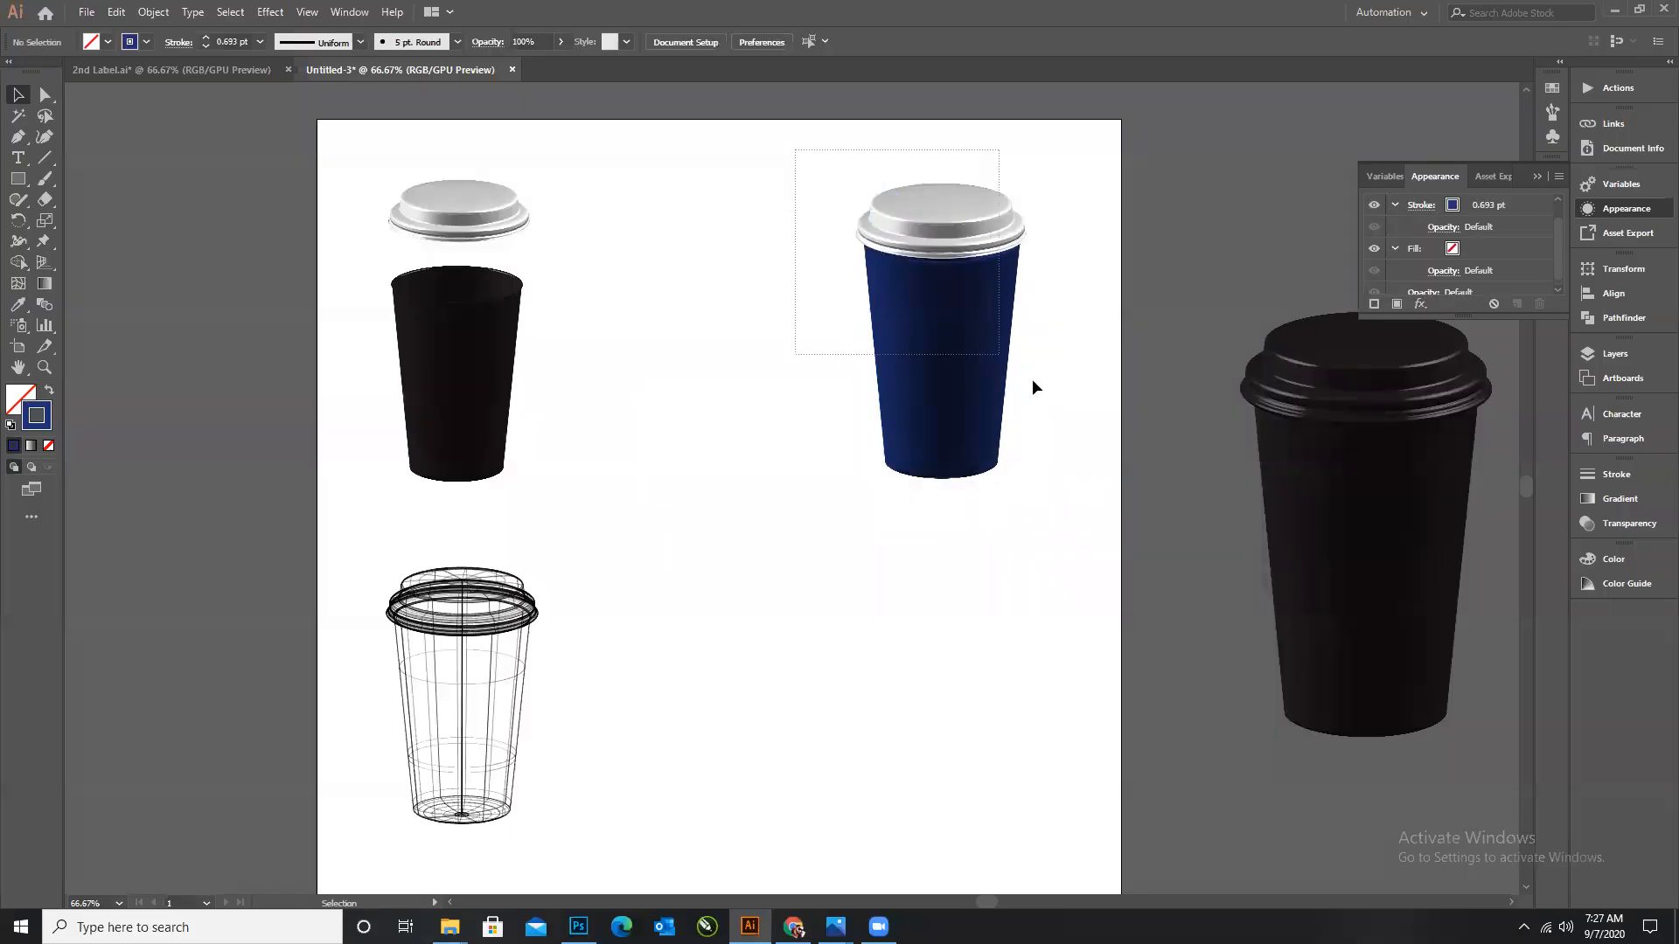
Select all paths of the blue cup and nudge it slightly to the right, closing any error message.
left_click_drag(1032, 380, 1032, 386)
key("Right")
key("Right")
key("Right")
key("Right")
key("Right")
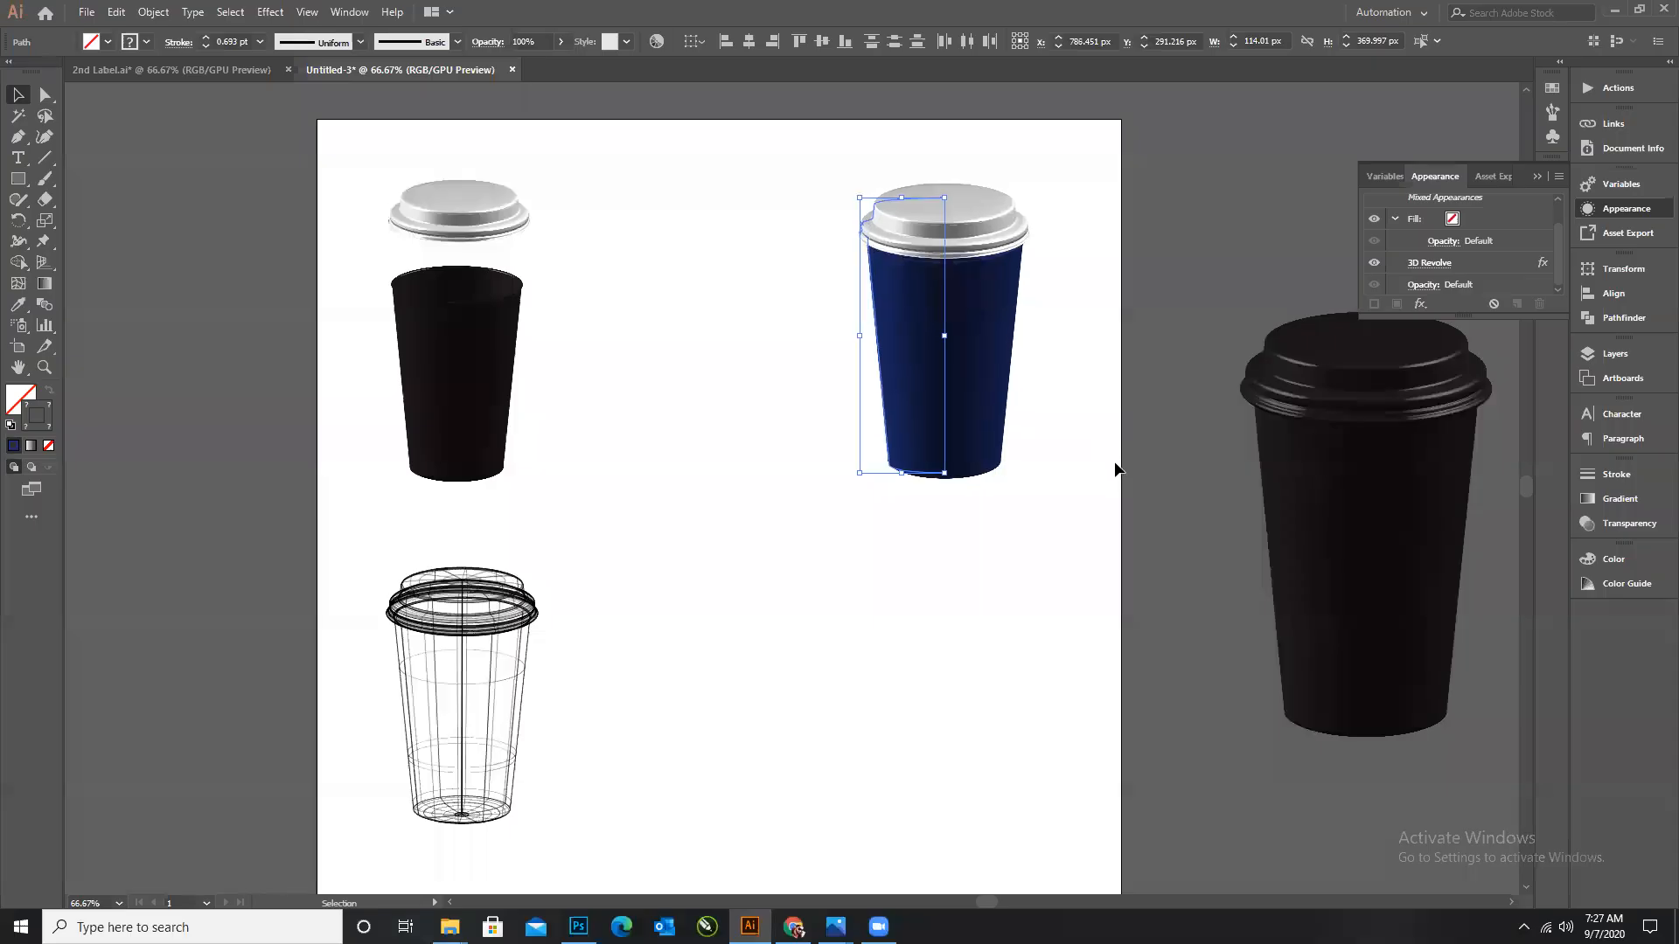
left_click(981, 435)
scroll(981, 435, "down", 2)
key("ctrl+minus")
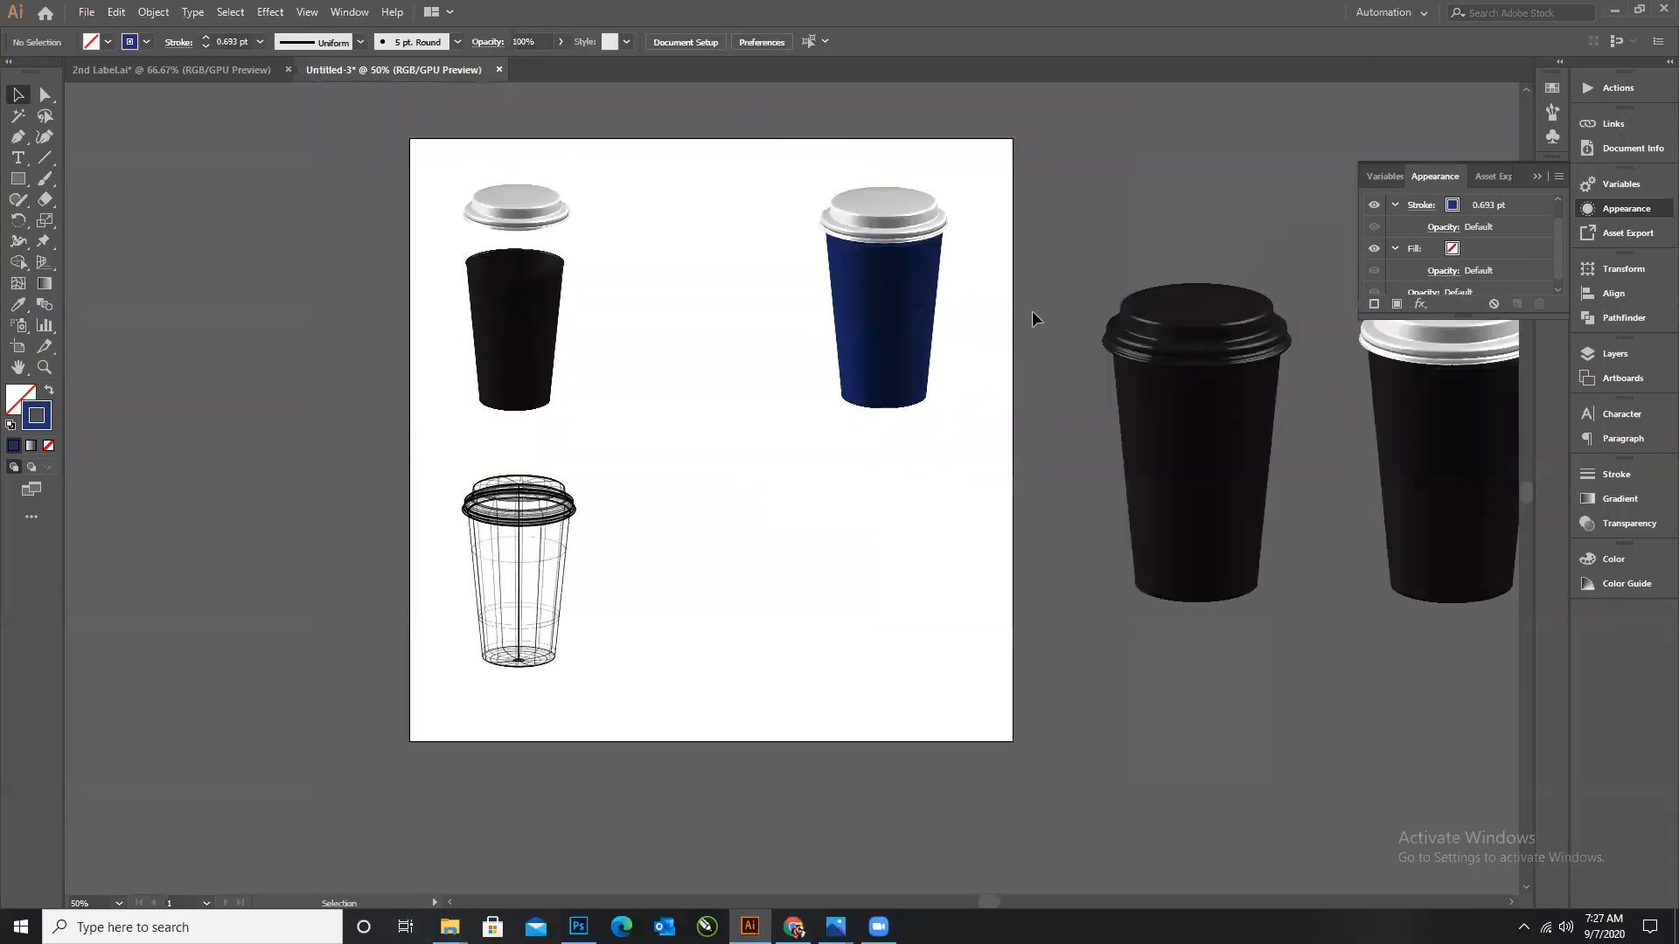
left_click_drag(1243, 480, 1123, 326)
left_click(1224, 417)
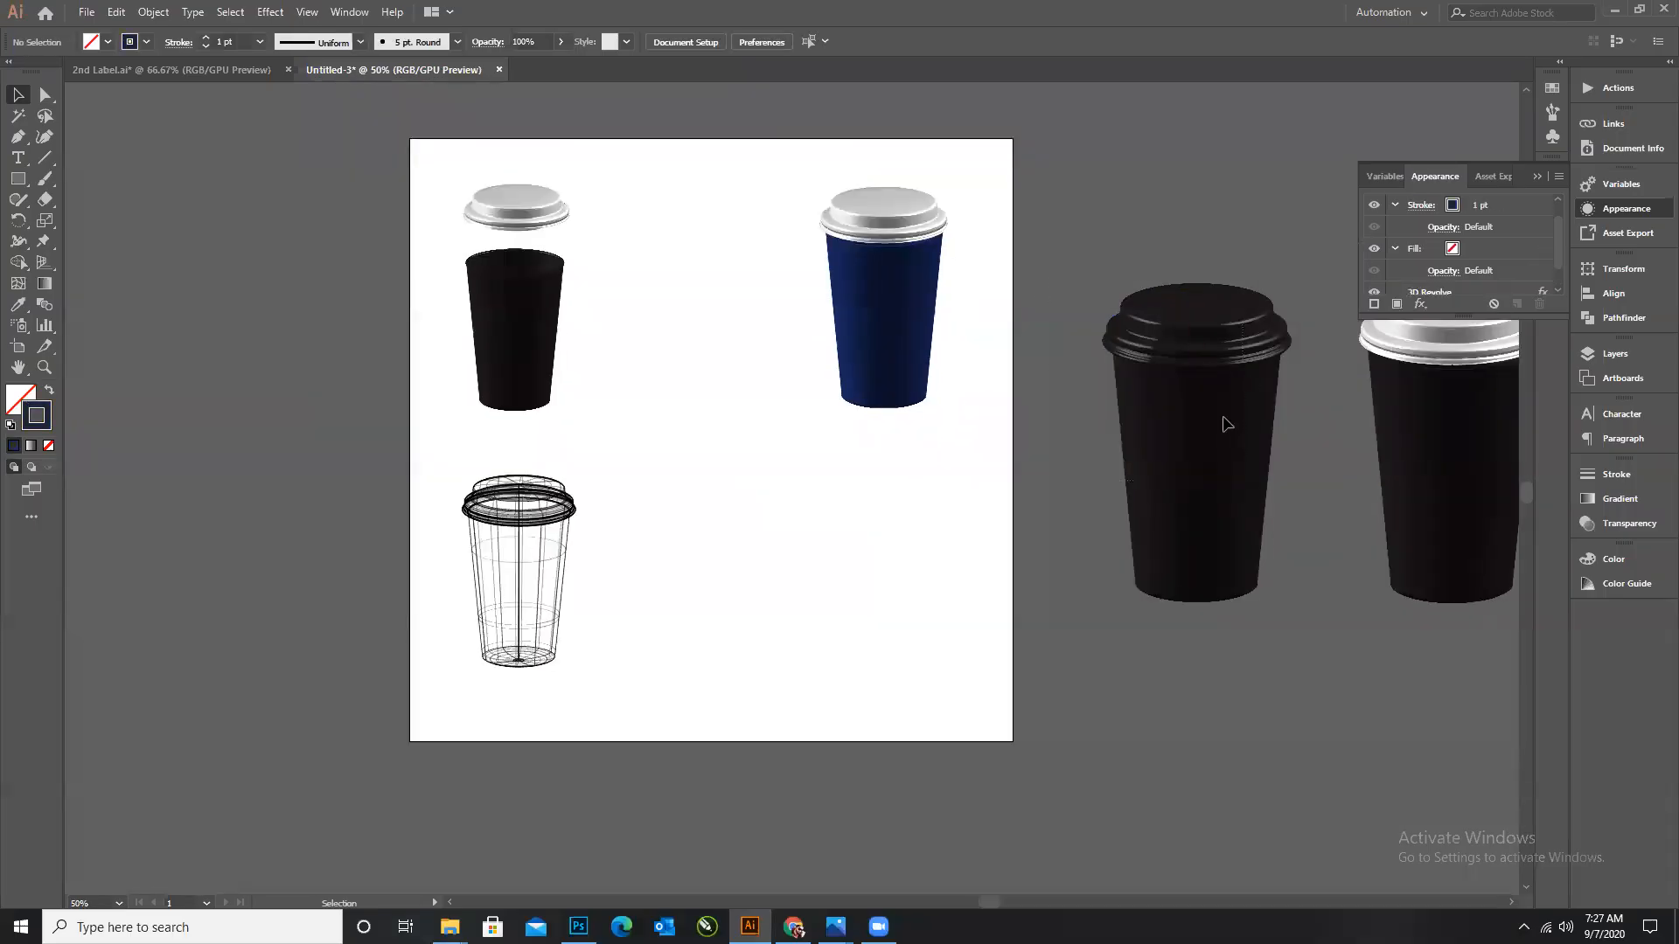
left_click(1226, 420)
left_click_drag(1200, 431, 962, 572)
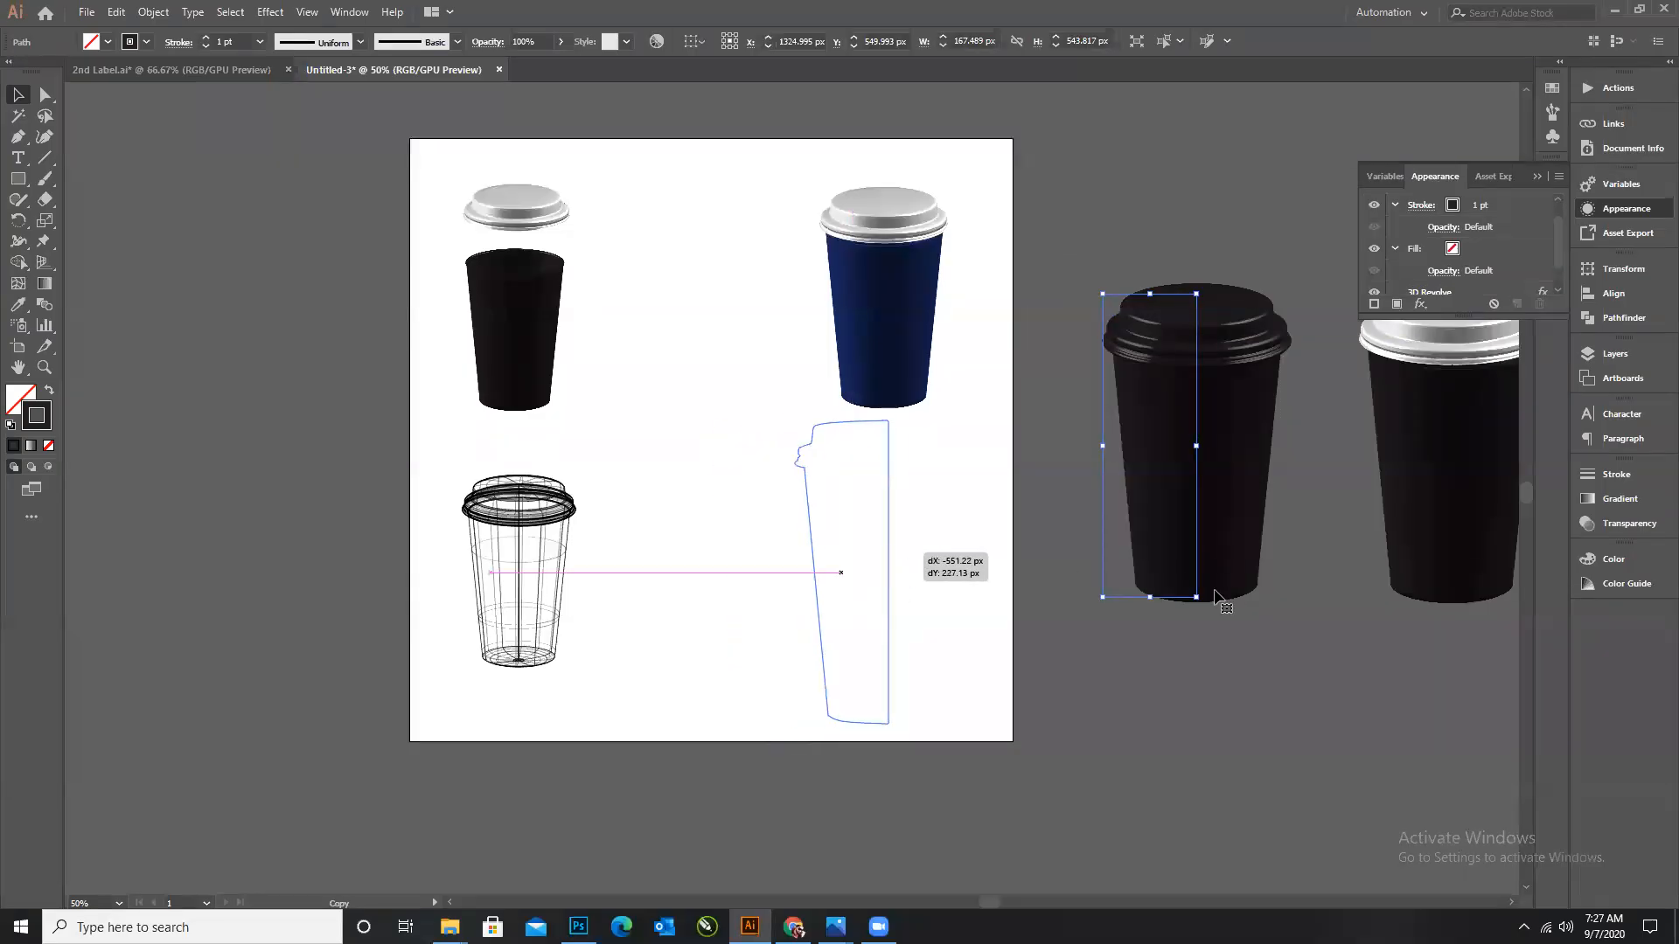
key("ctrl+z")
left_click(1239, 670)
Copy the black cup with the white lid from outside the artboard to the space below the blue cup.
key("ctrl+minus")
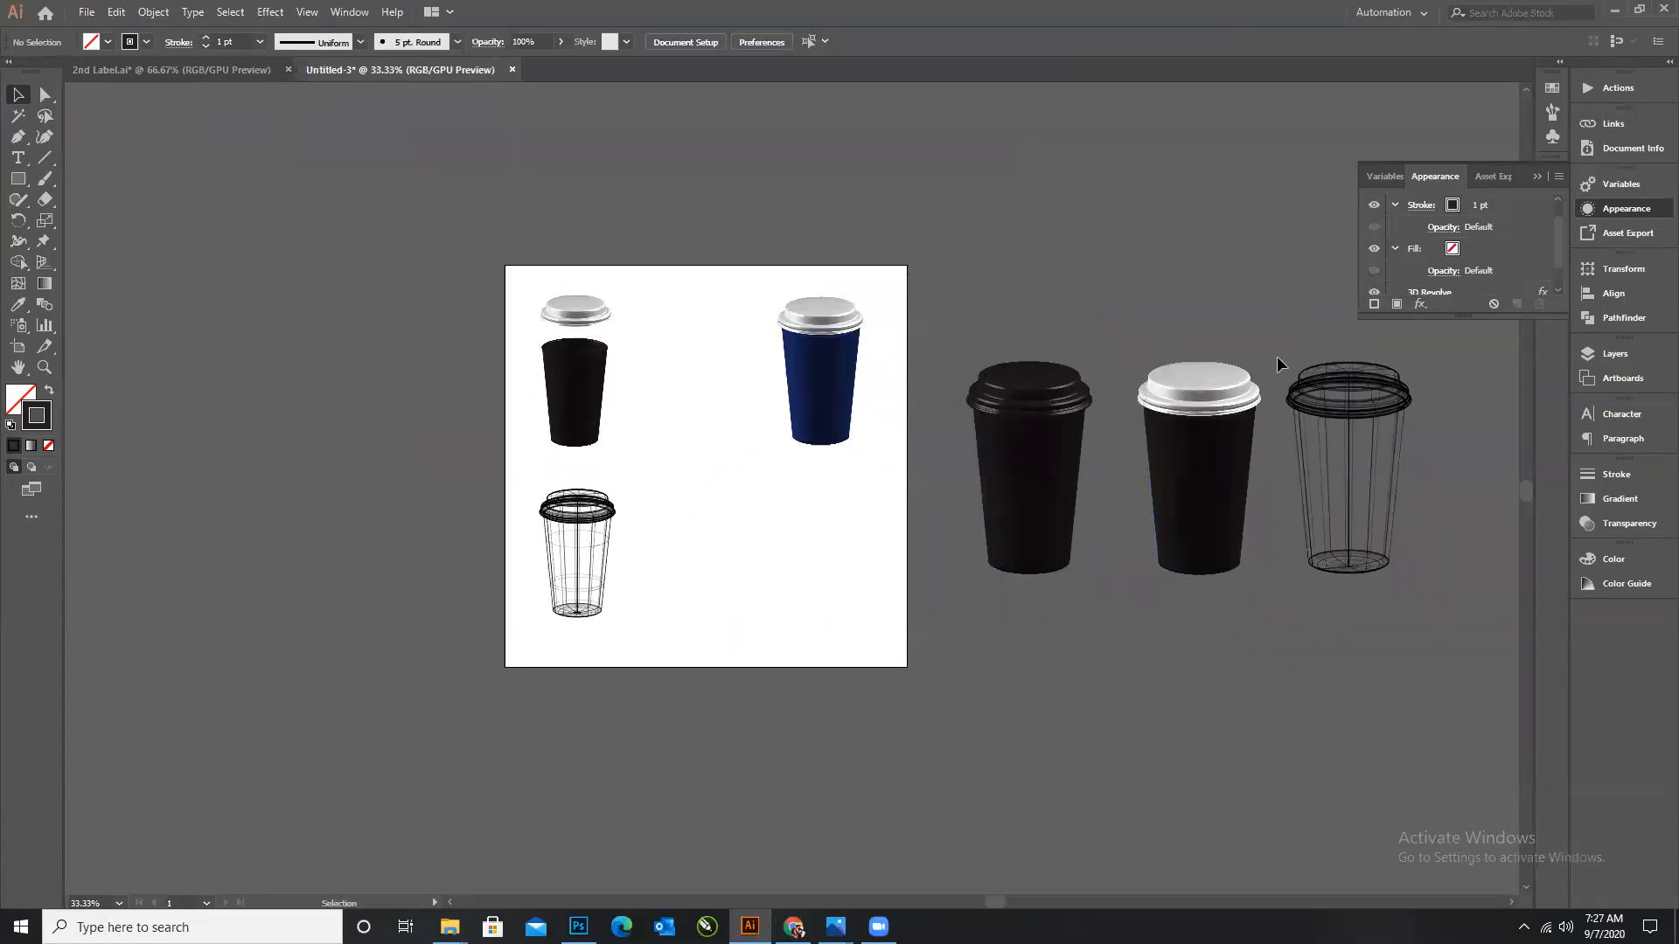
left_click(1189, 560)
left_click_drag(1192, 443, 810, 520)
left_click(931, 558)
scroll(858, 525, "up", 1)
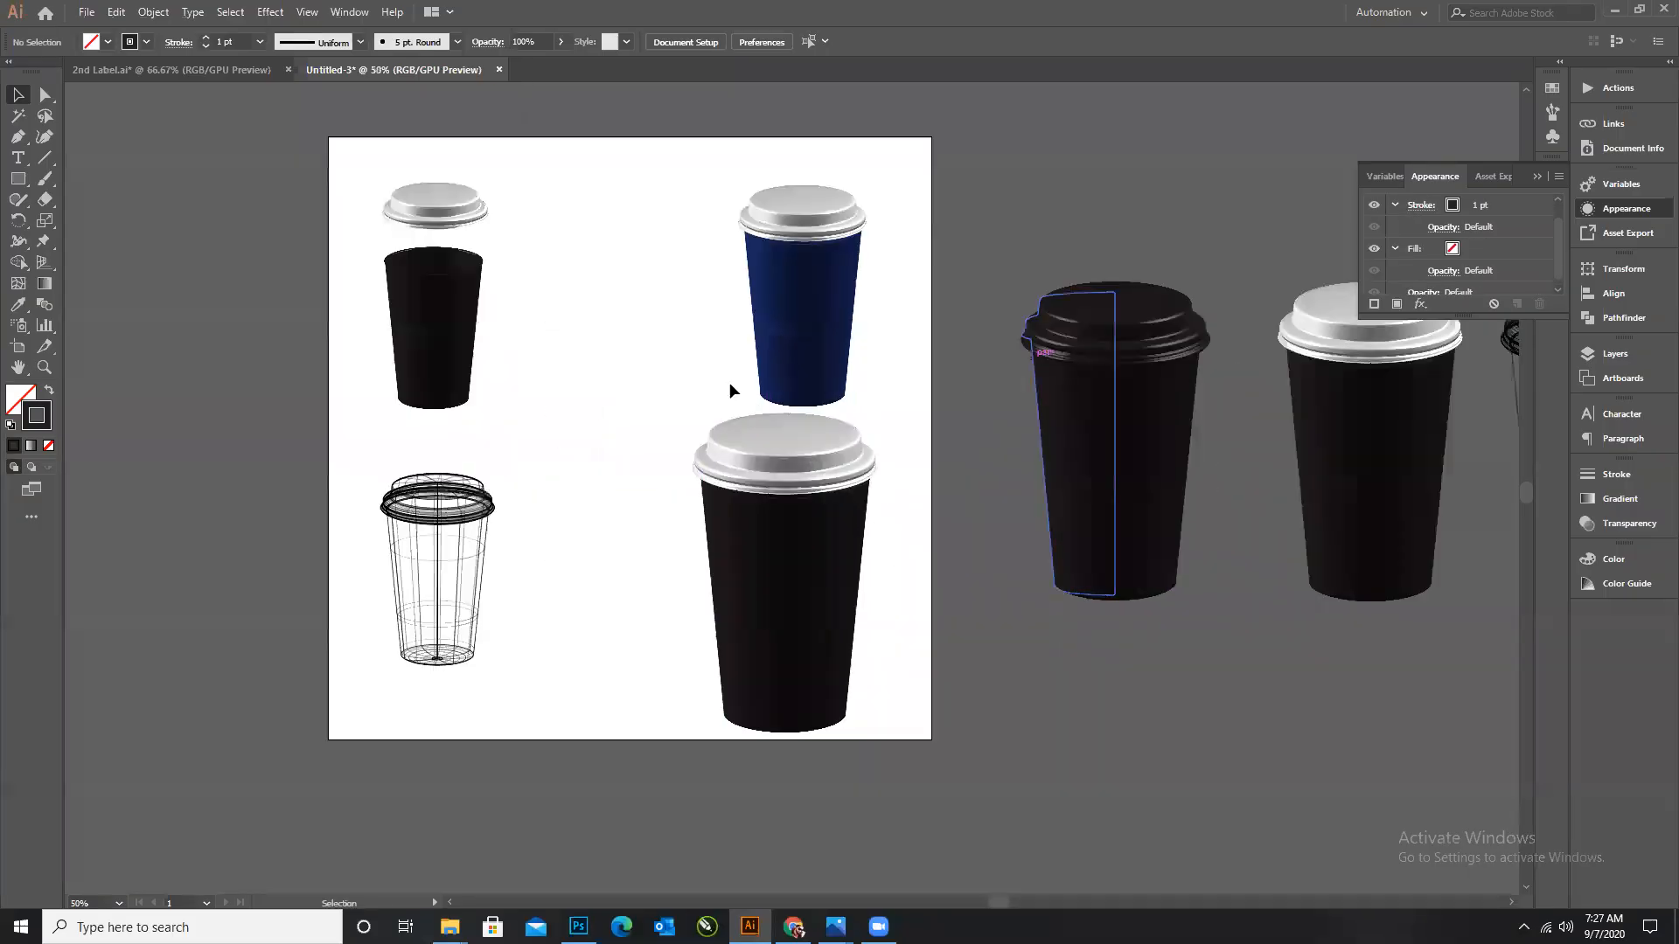
Delete the three cups lying outside the artboard.
scroll(818, 280, "down", 1)
left_click_drag(1309, 575, 1297, 607)
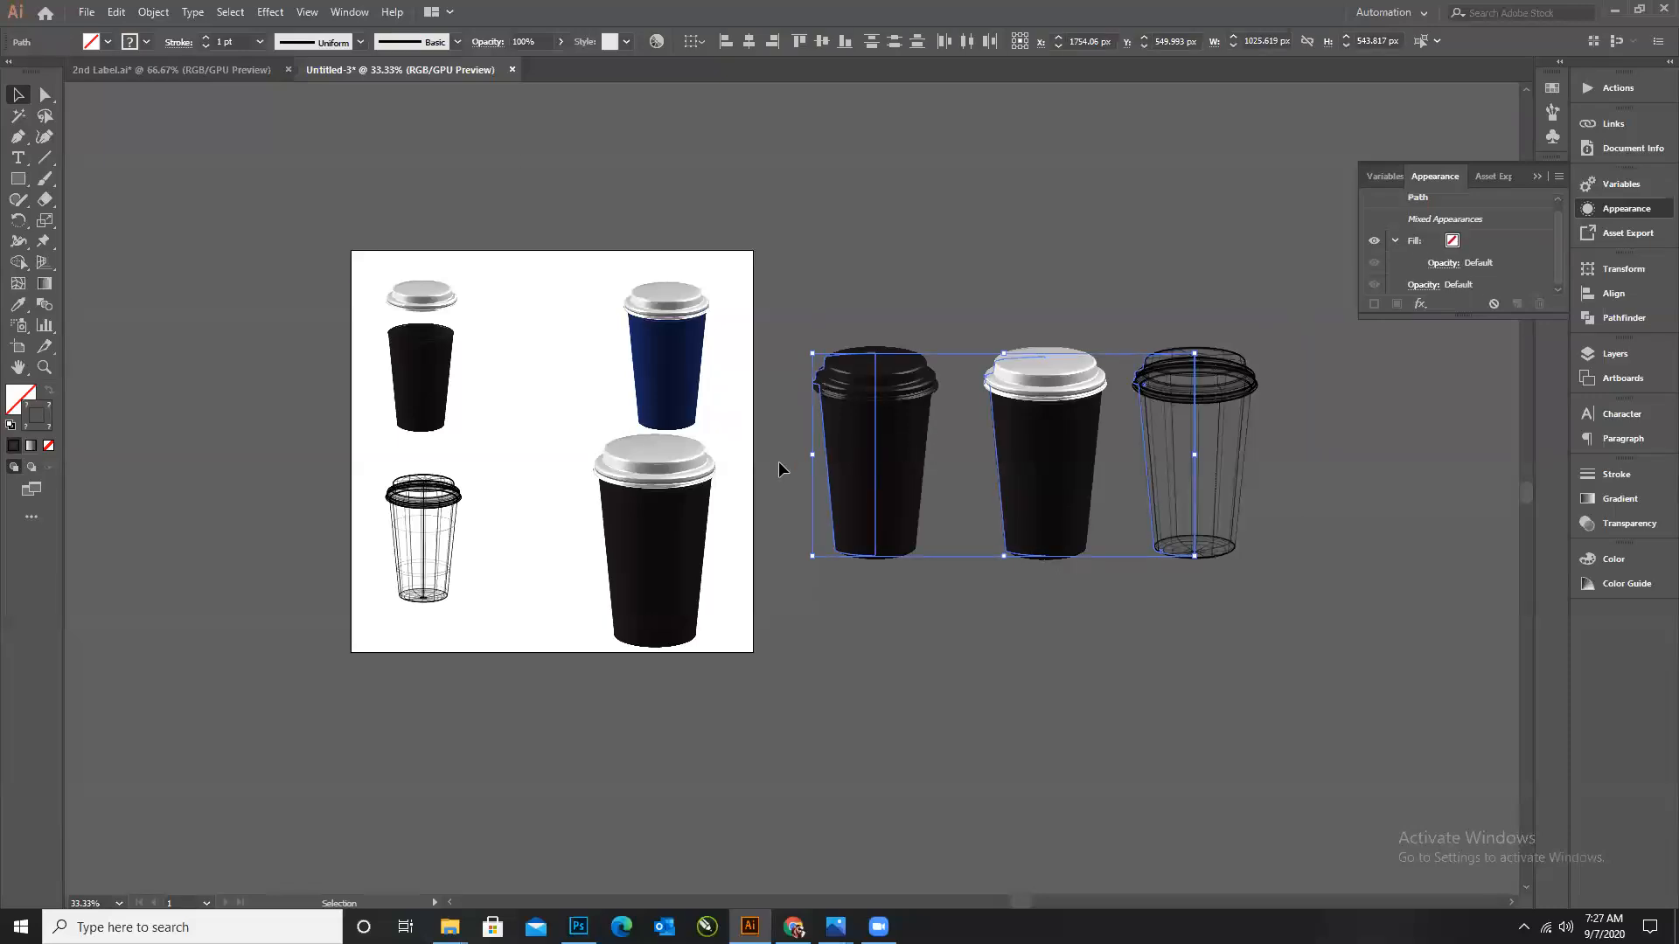
key("Delete")
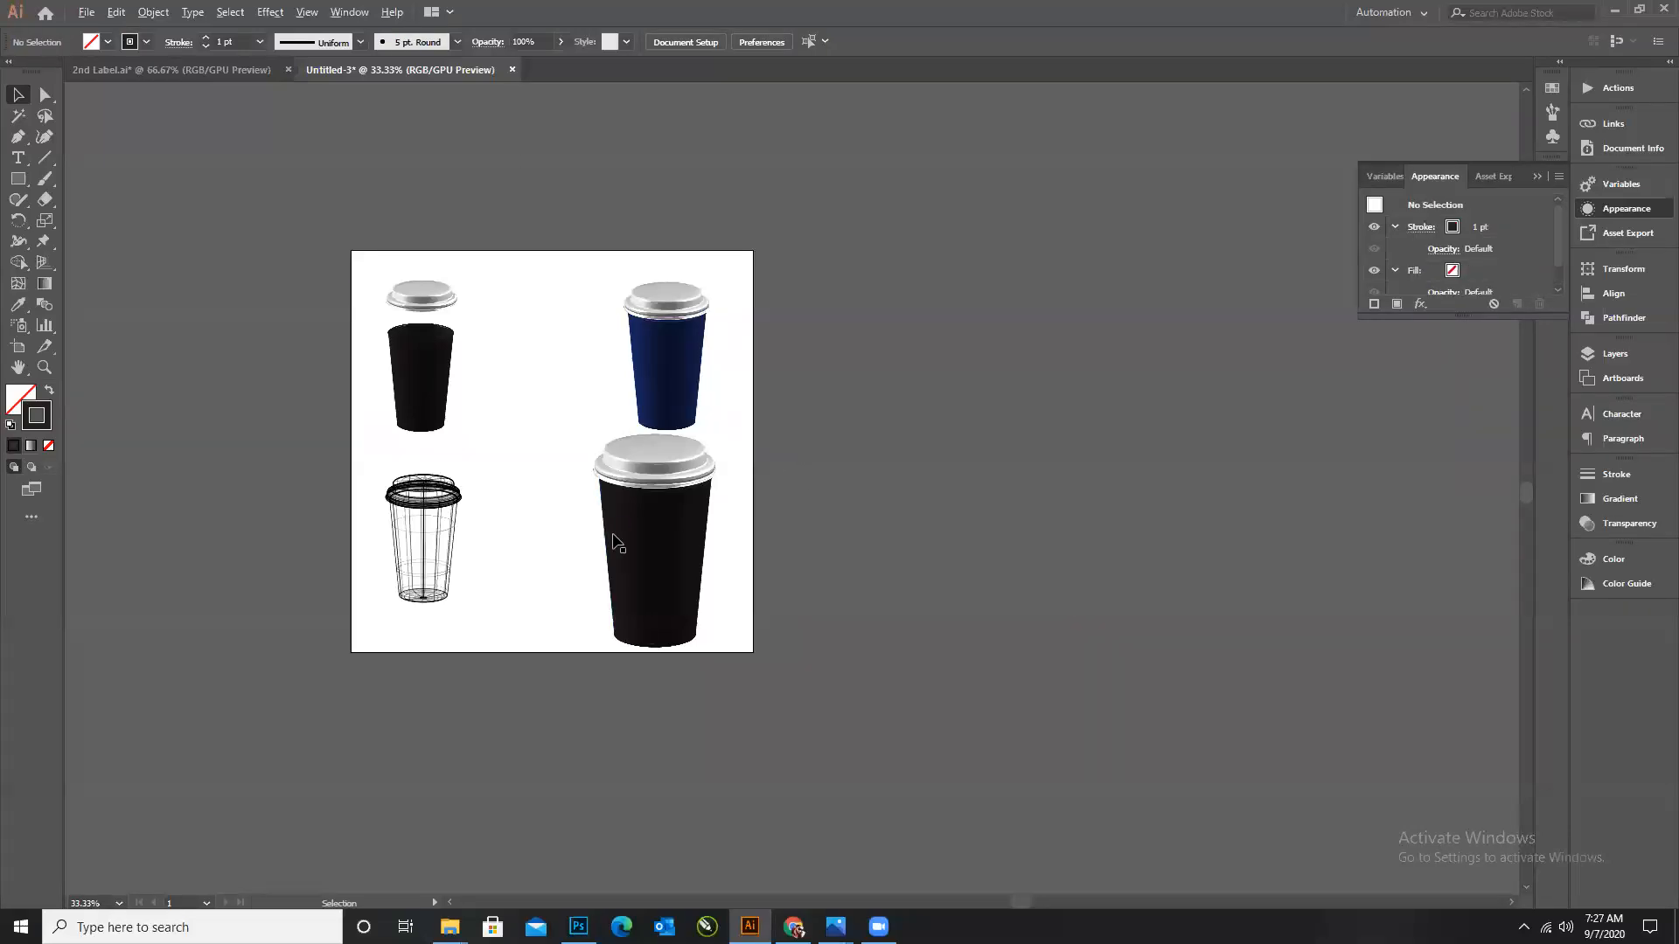
scroll(614, 536, "up", 1)
scroll(1196, 491, "down", 1)
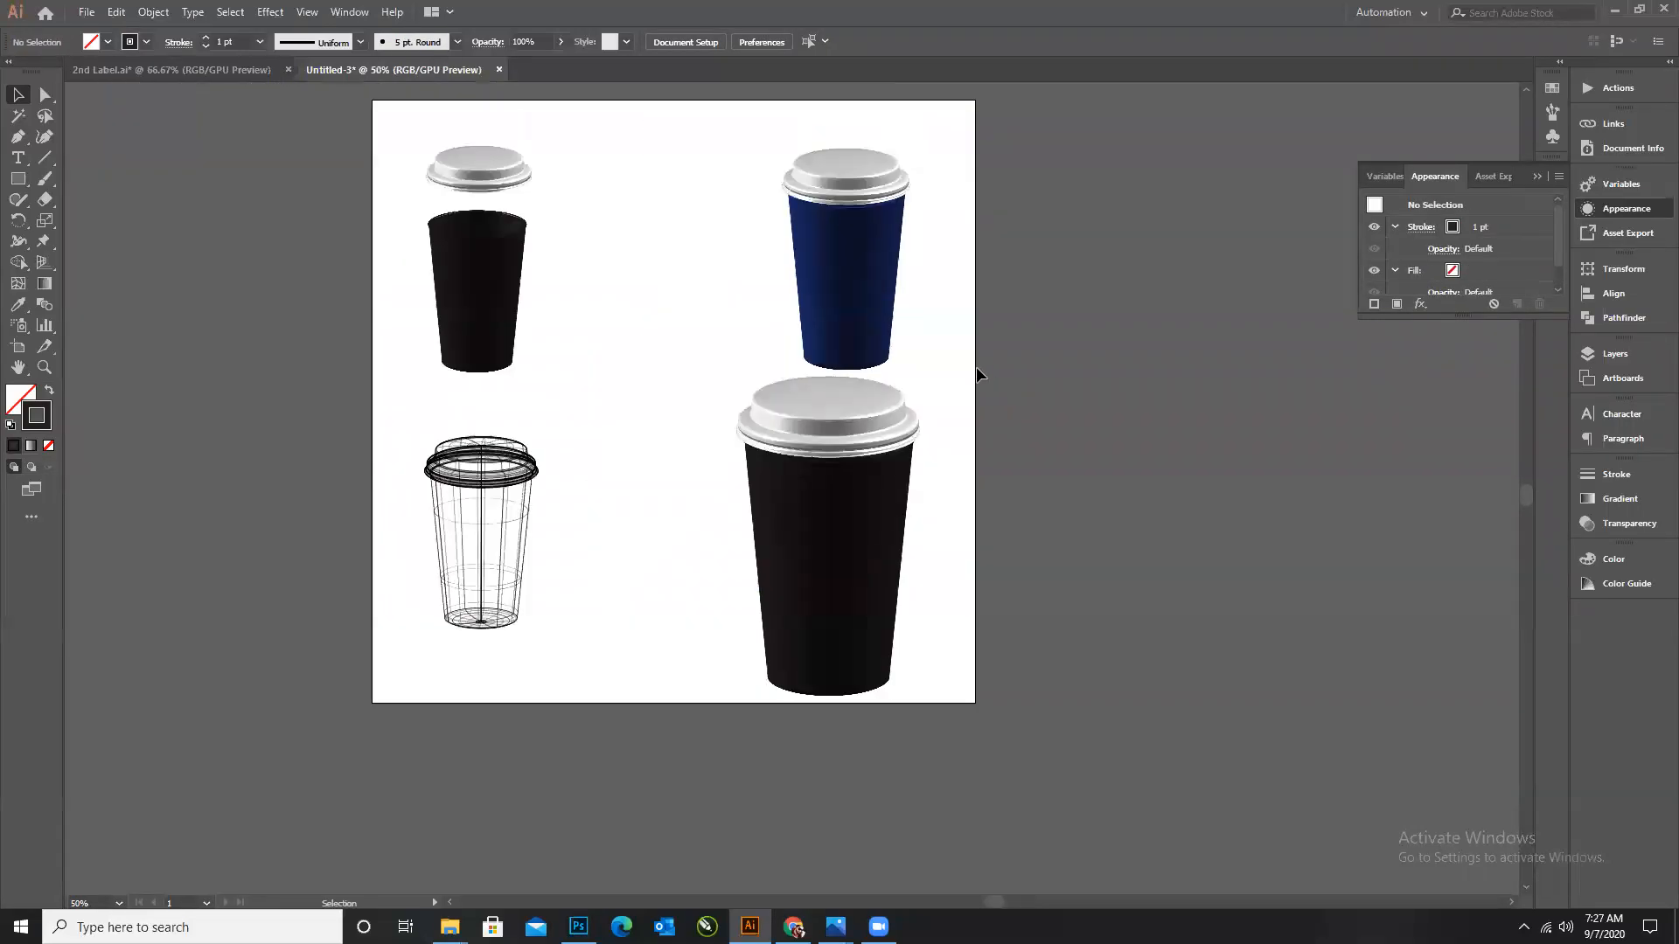
Scale the blue cup's profile paths down to about 96 × 311 px and close the error messages.
scroll(976, 366, "up", 1)
left_click_drag(713, 155, 938, 382)
left_click_drag(848, 407, 842, 398)
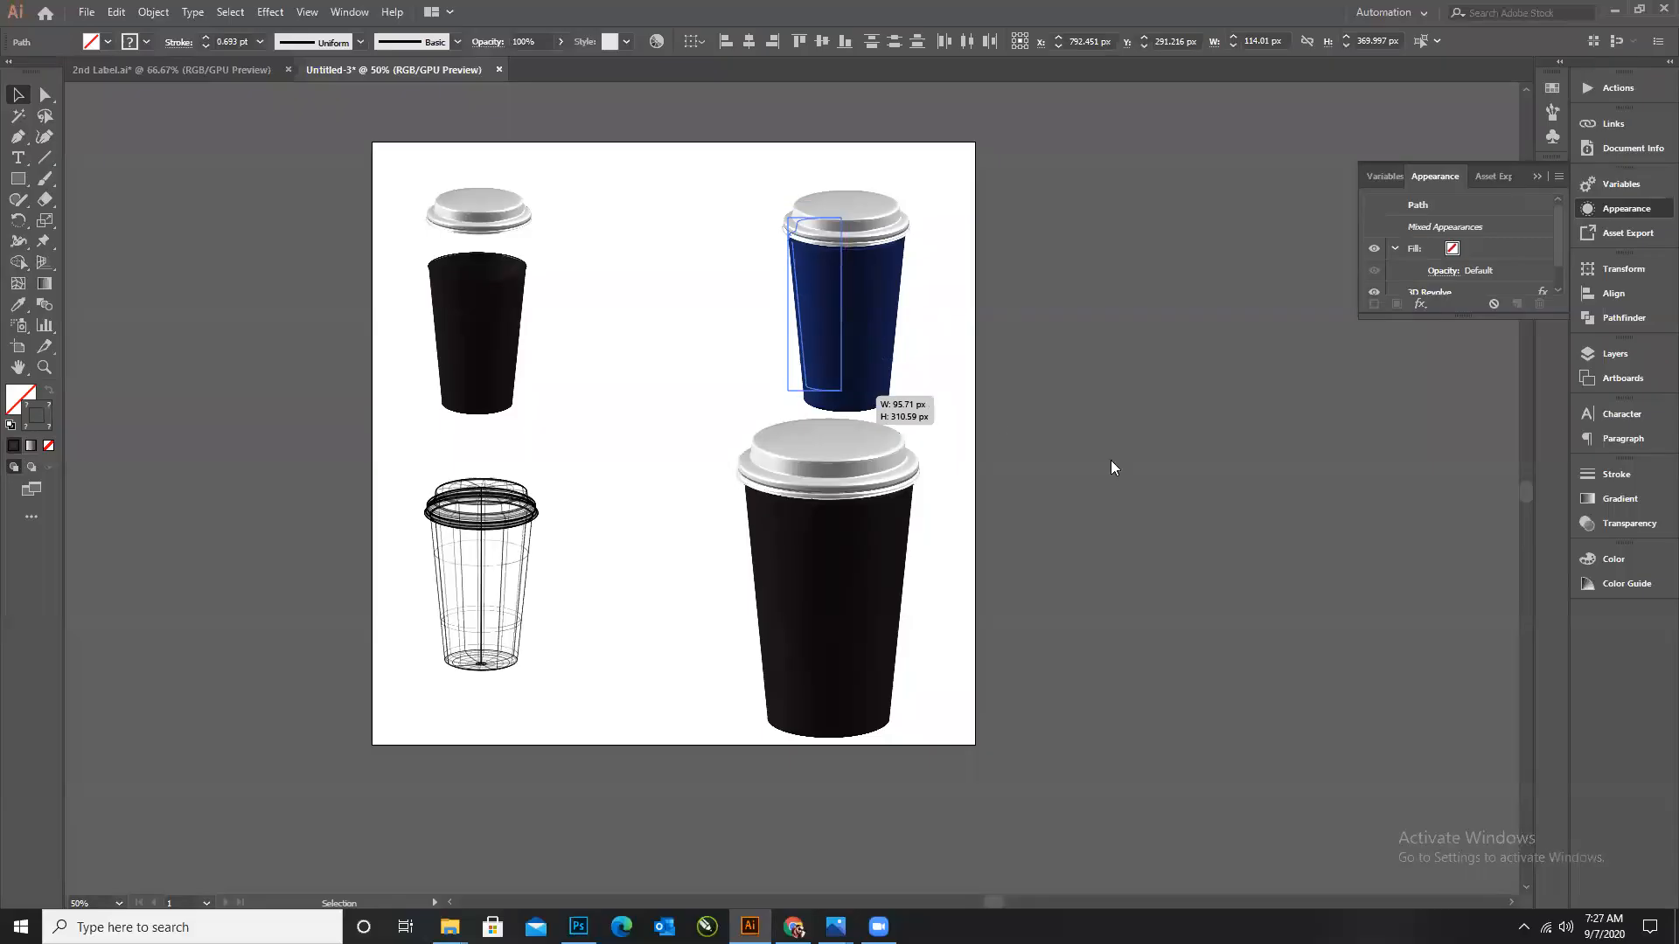
left_click(1003, 486)
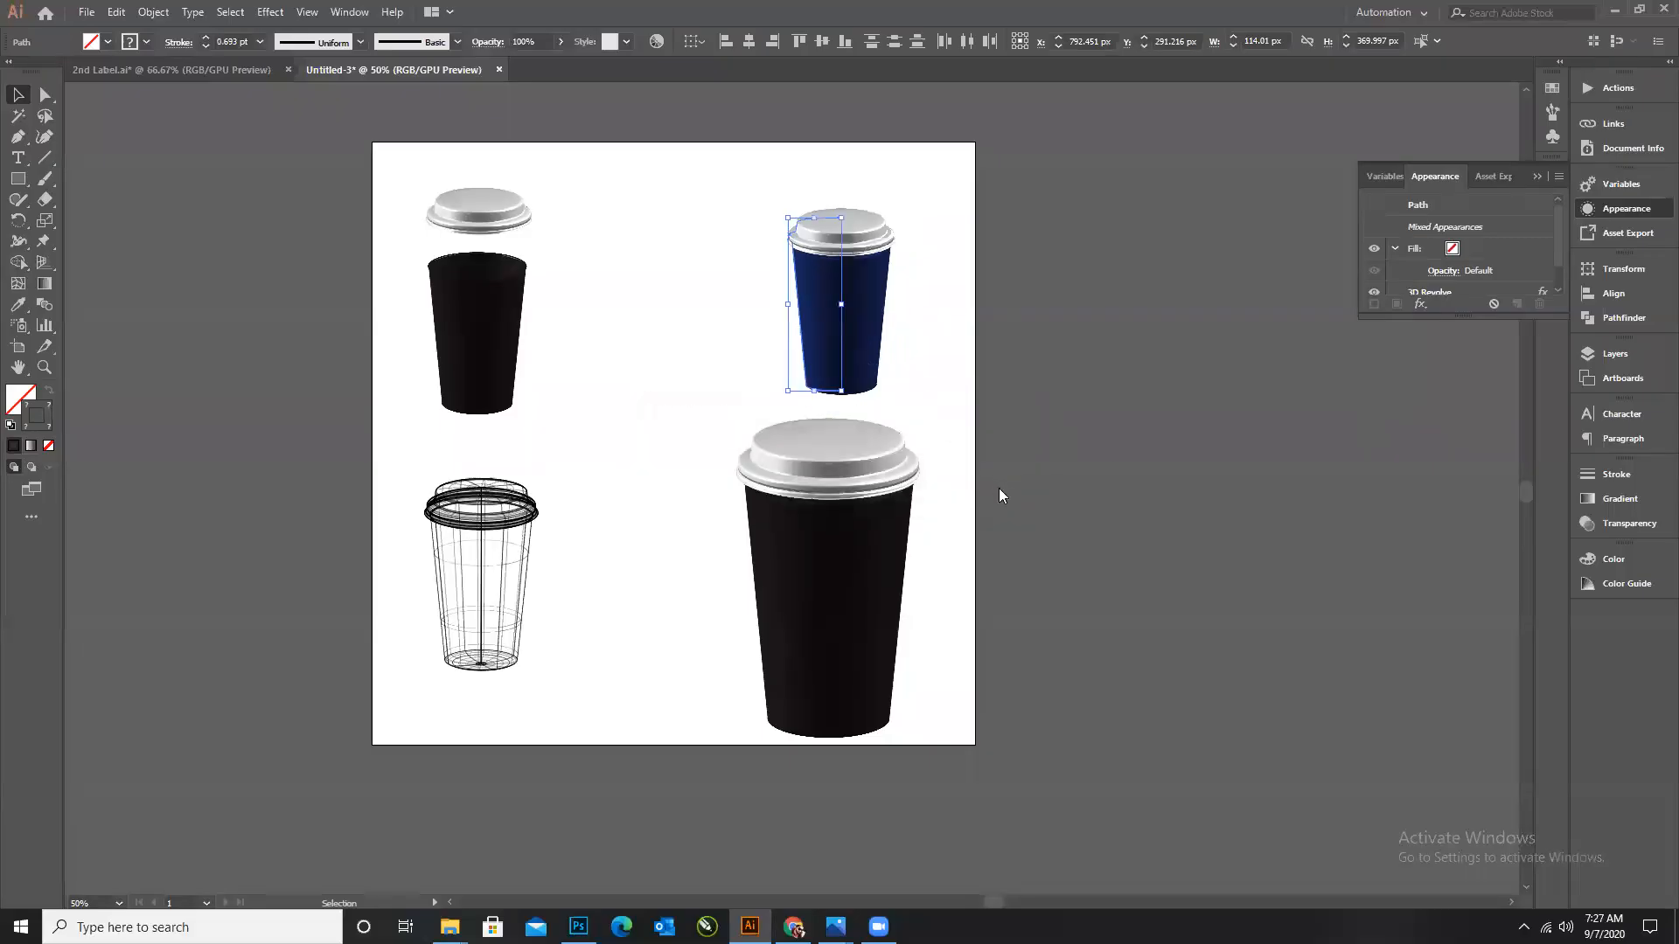
left_click(976, 487)
scroll(813, 394, "down", 2)
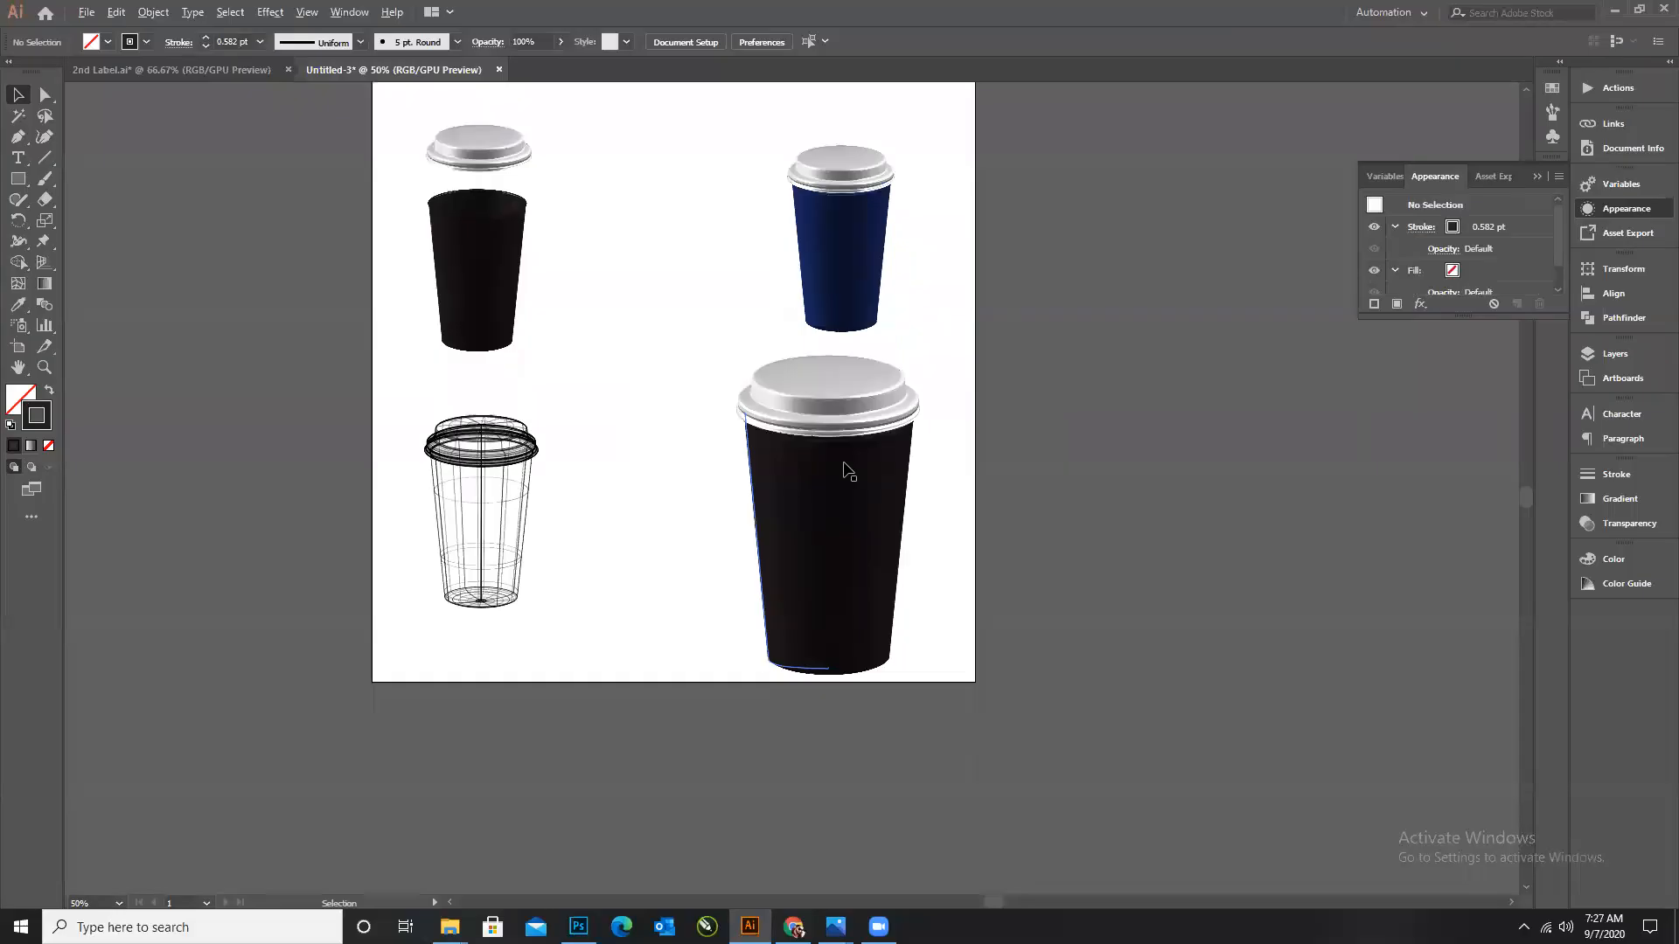
Add a Curvature tool point near the outer end of the large cup's top lid profile and lower it to form a groove.
scroll(813, 368, "up", 1)
scroll(811, 350, "up", 3)
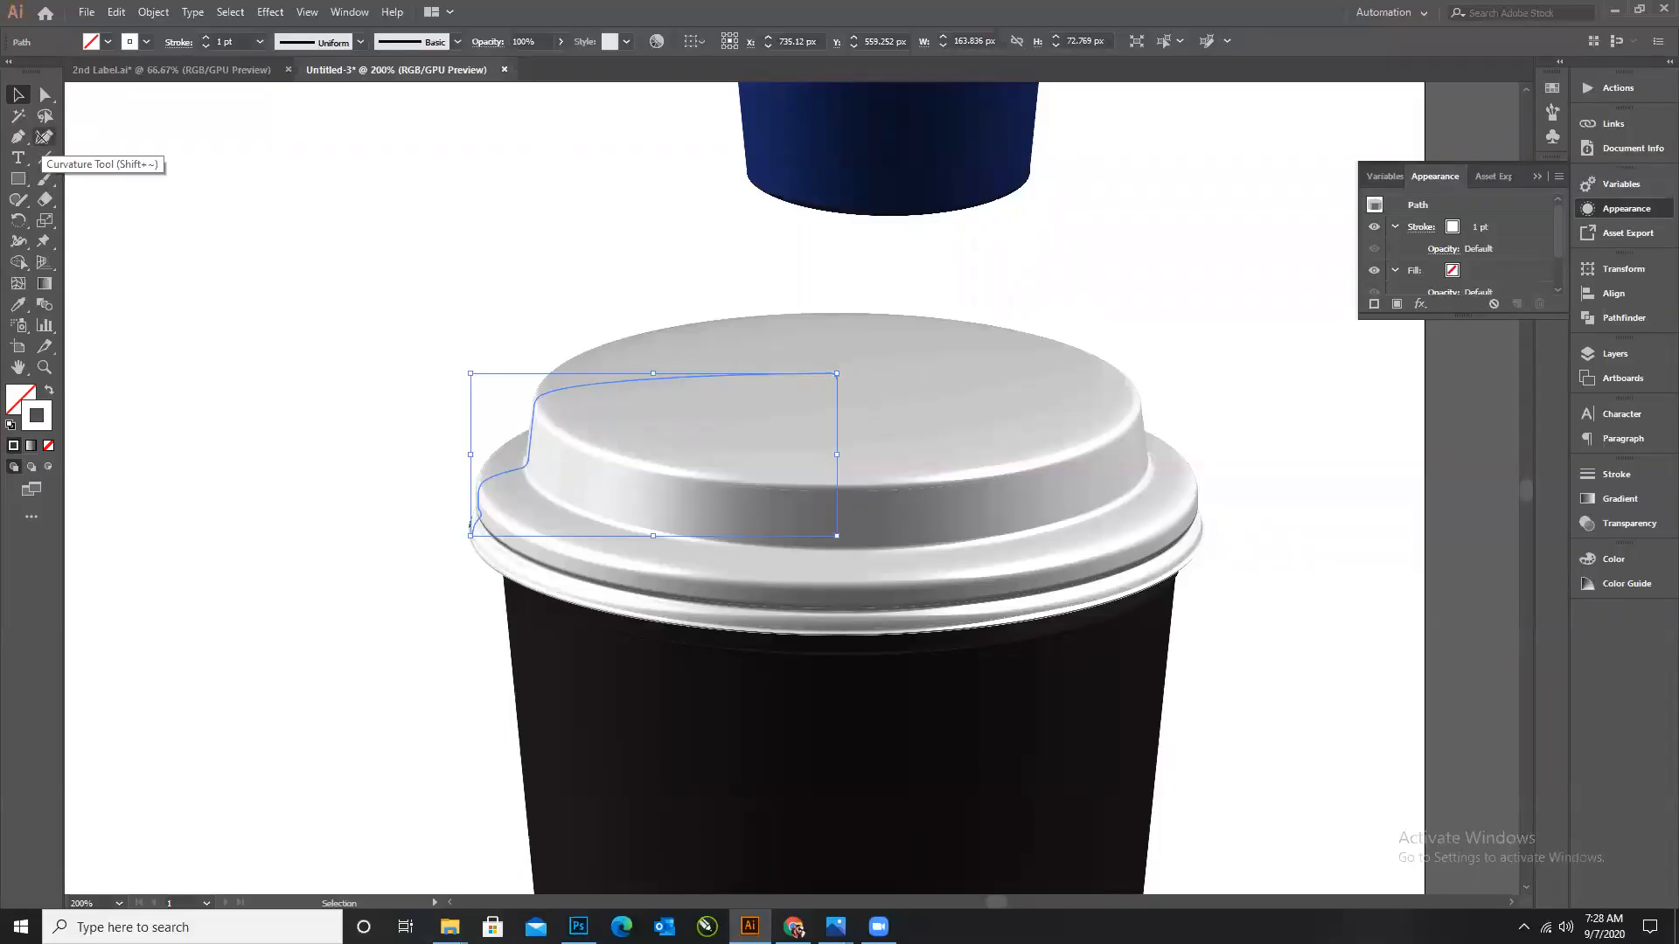
left_click(43, 137)
scroll(582, 391, "up", 2)
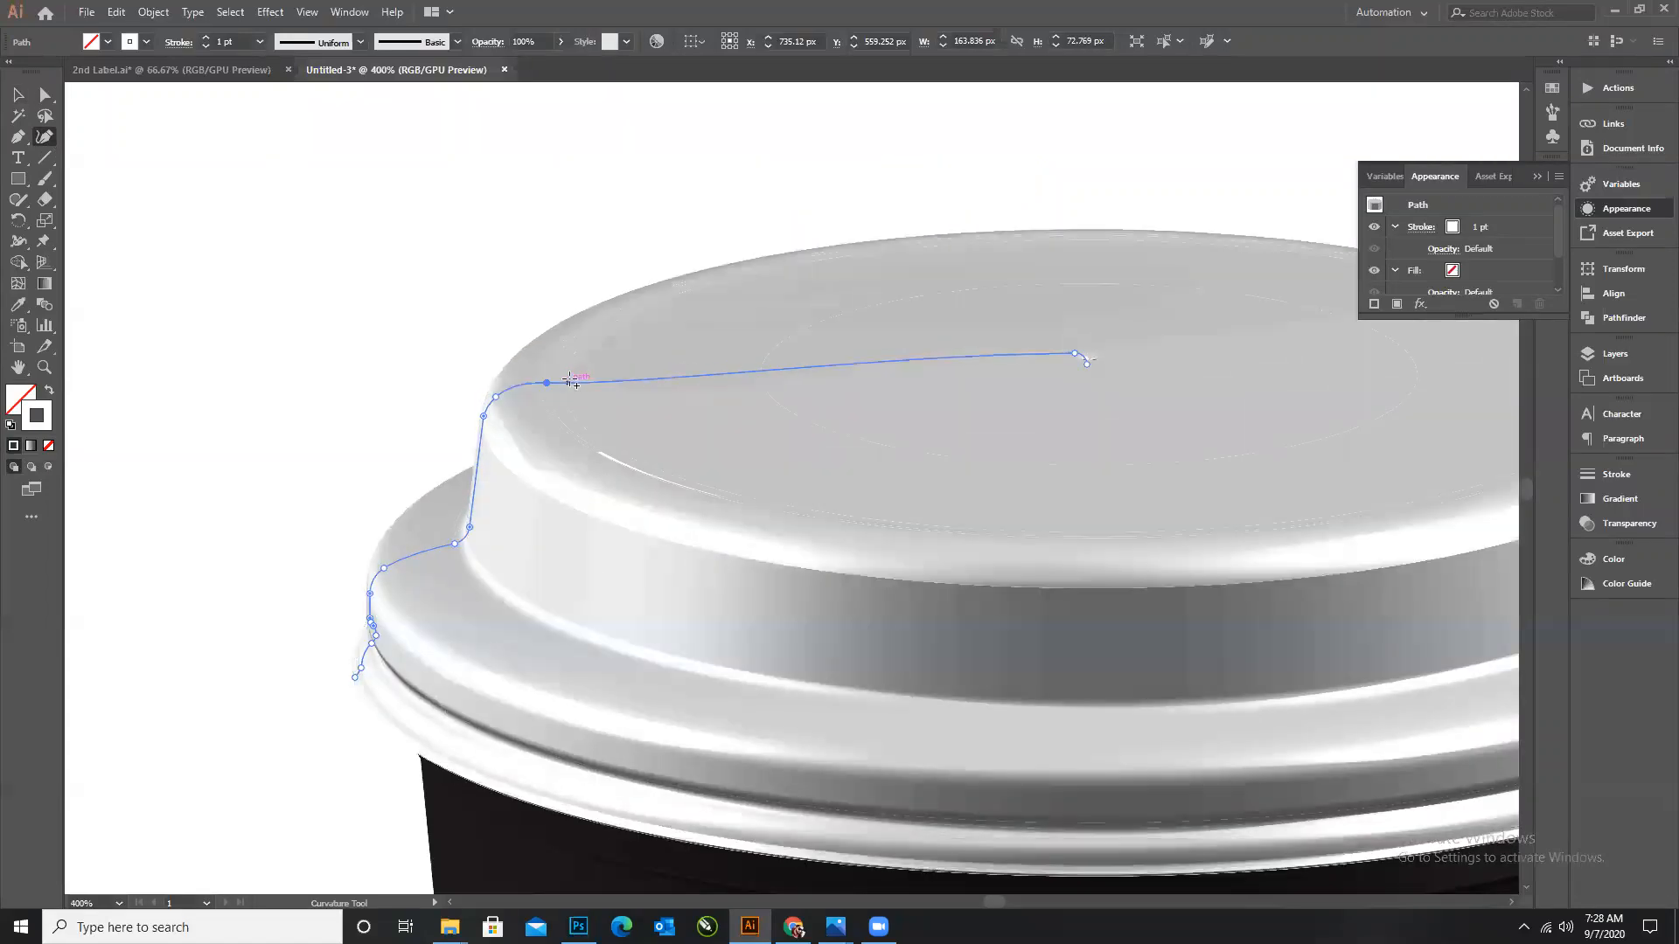
left_click(573, 383)
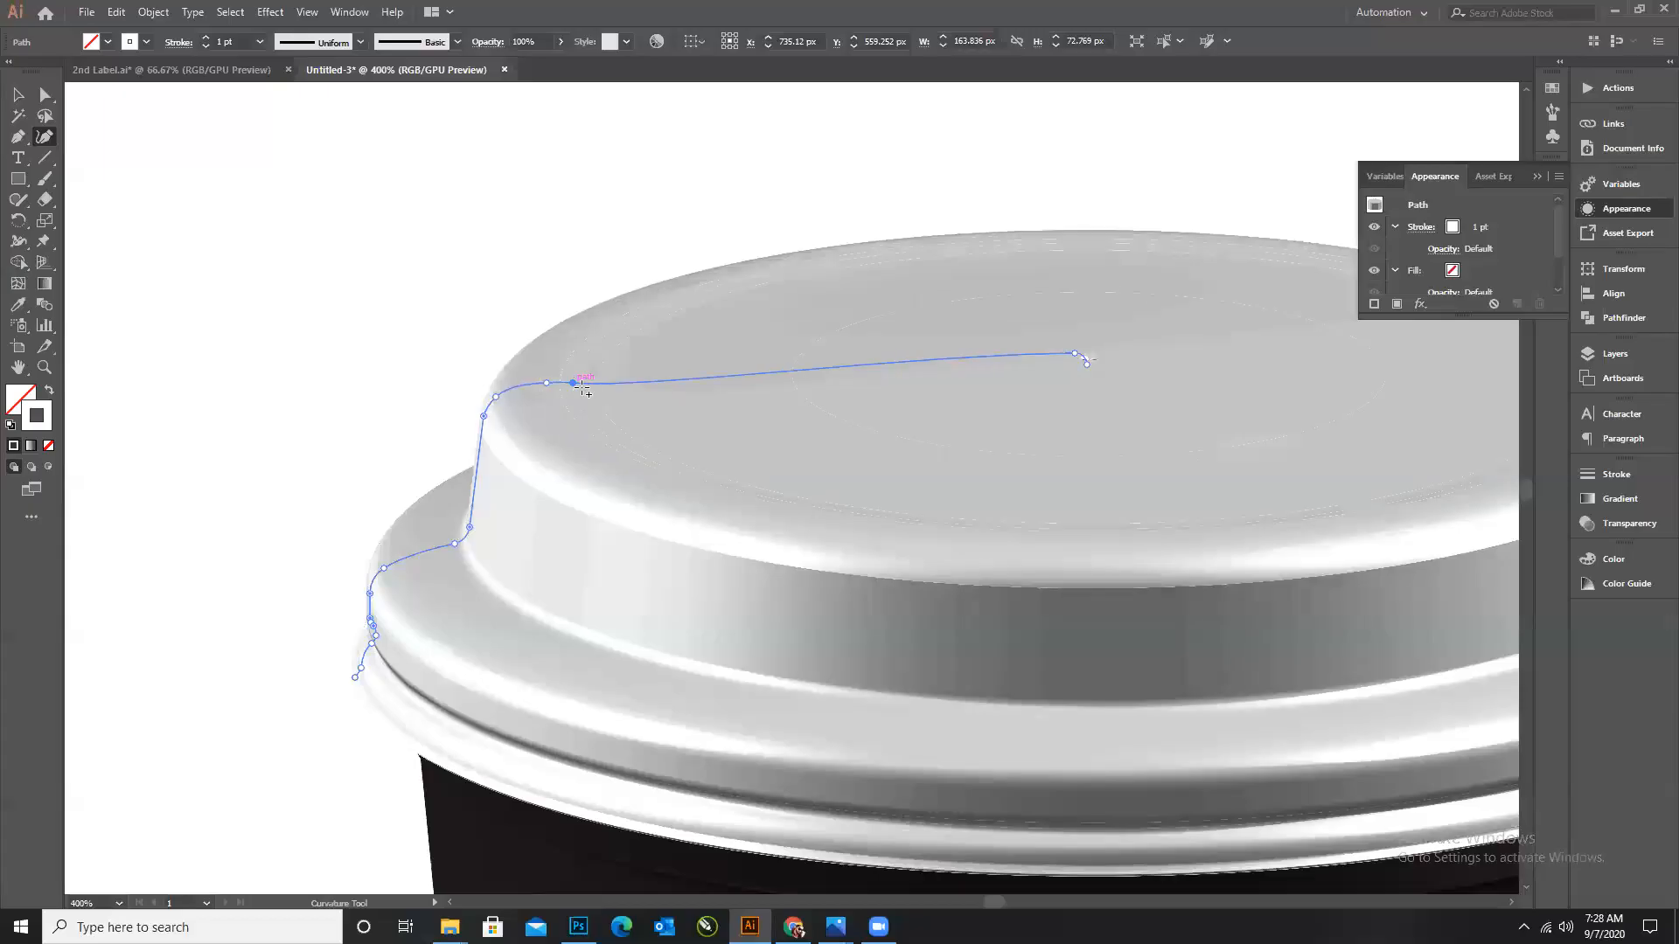
left_click_drag(572, 383, 574, 391)
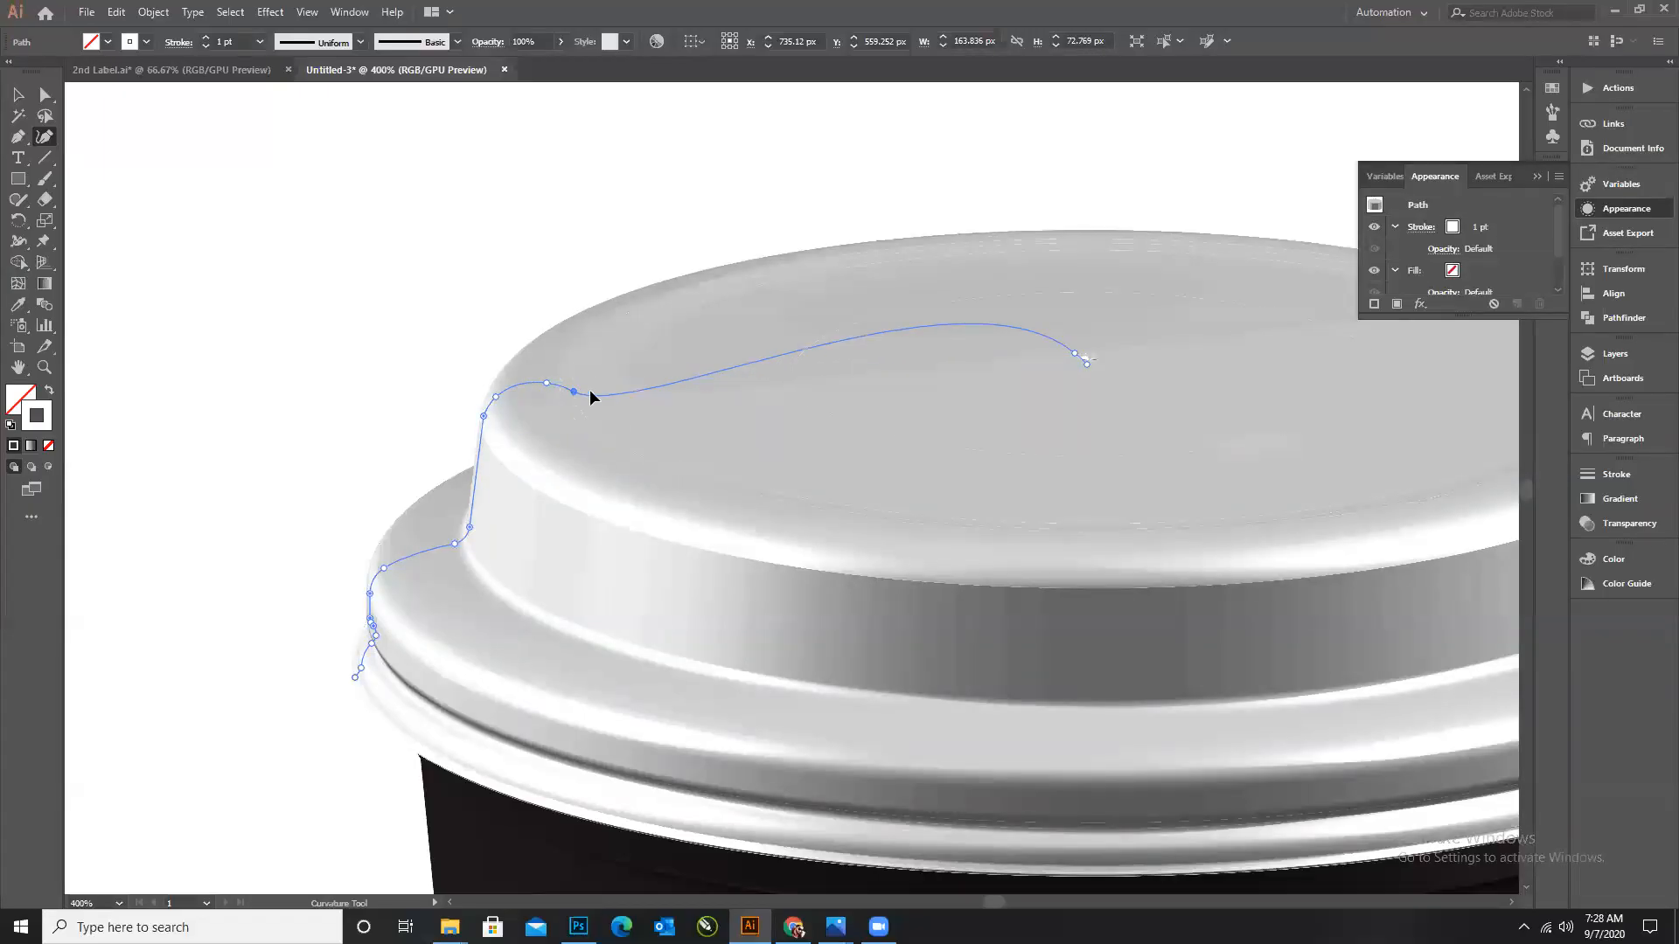
scroll(568, 425, "down", 1)
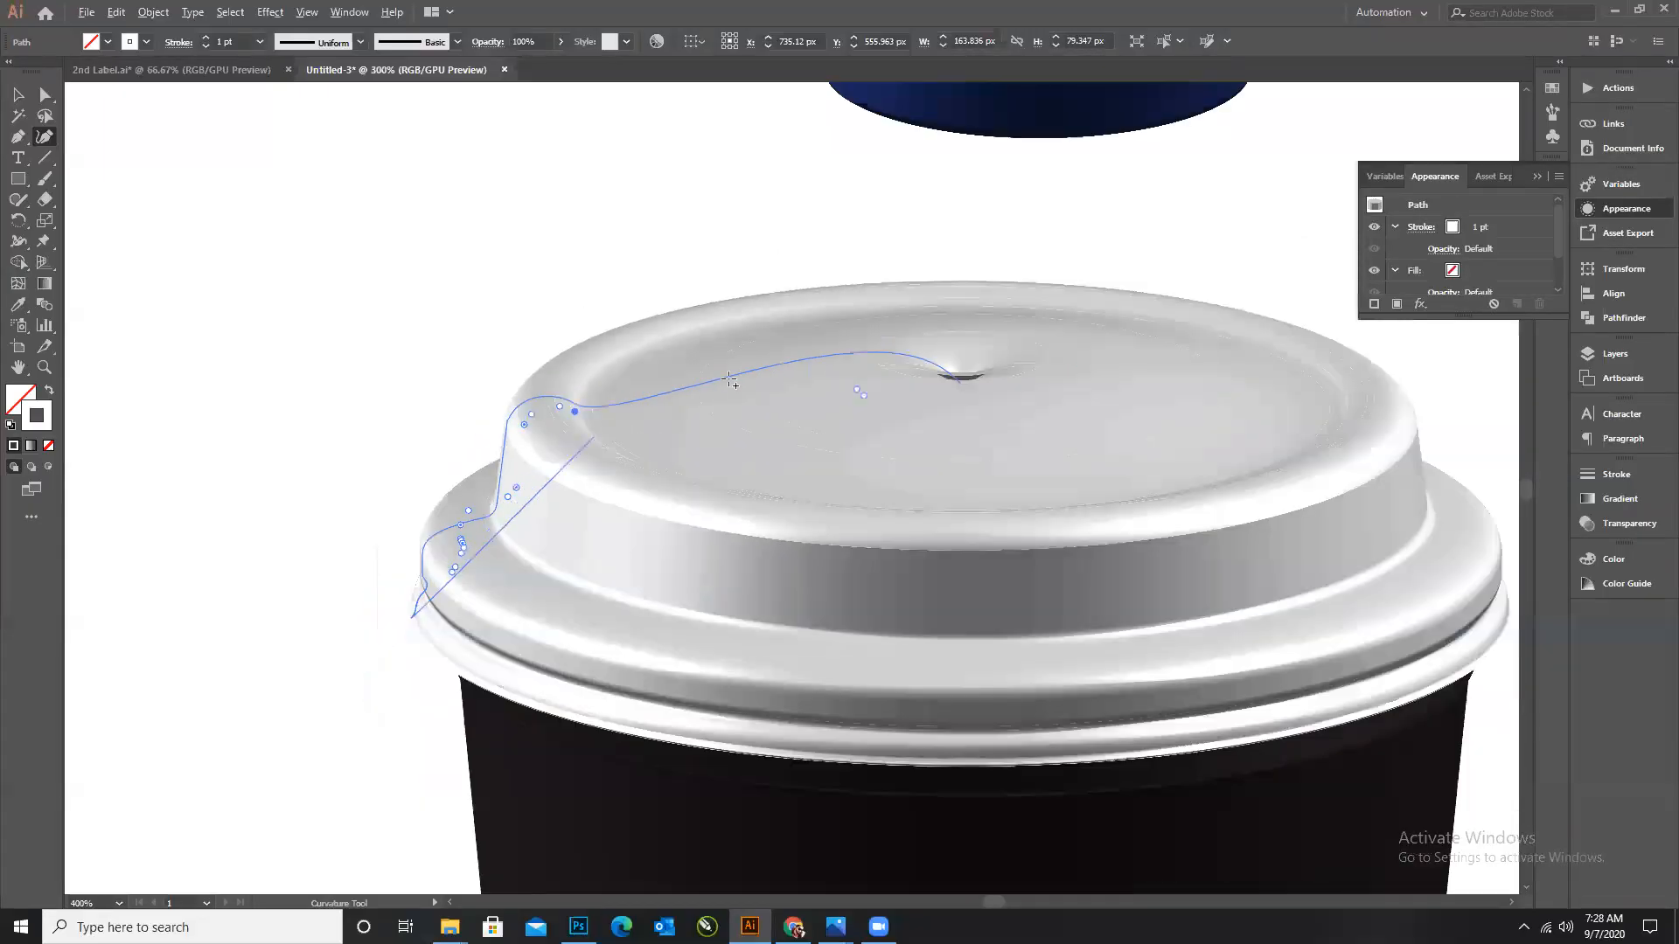
Form two more grooves toward the lid's centre by adding pairs of curvature points and lowering the inner point of each pair.
scroll(727, 375, "up", 1)
left_click(635, 398)
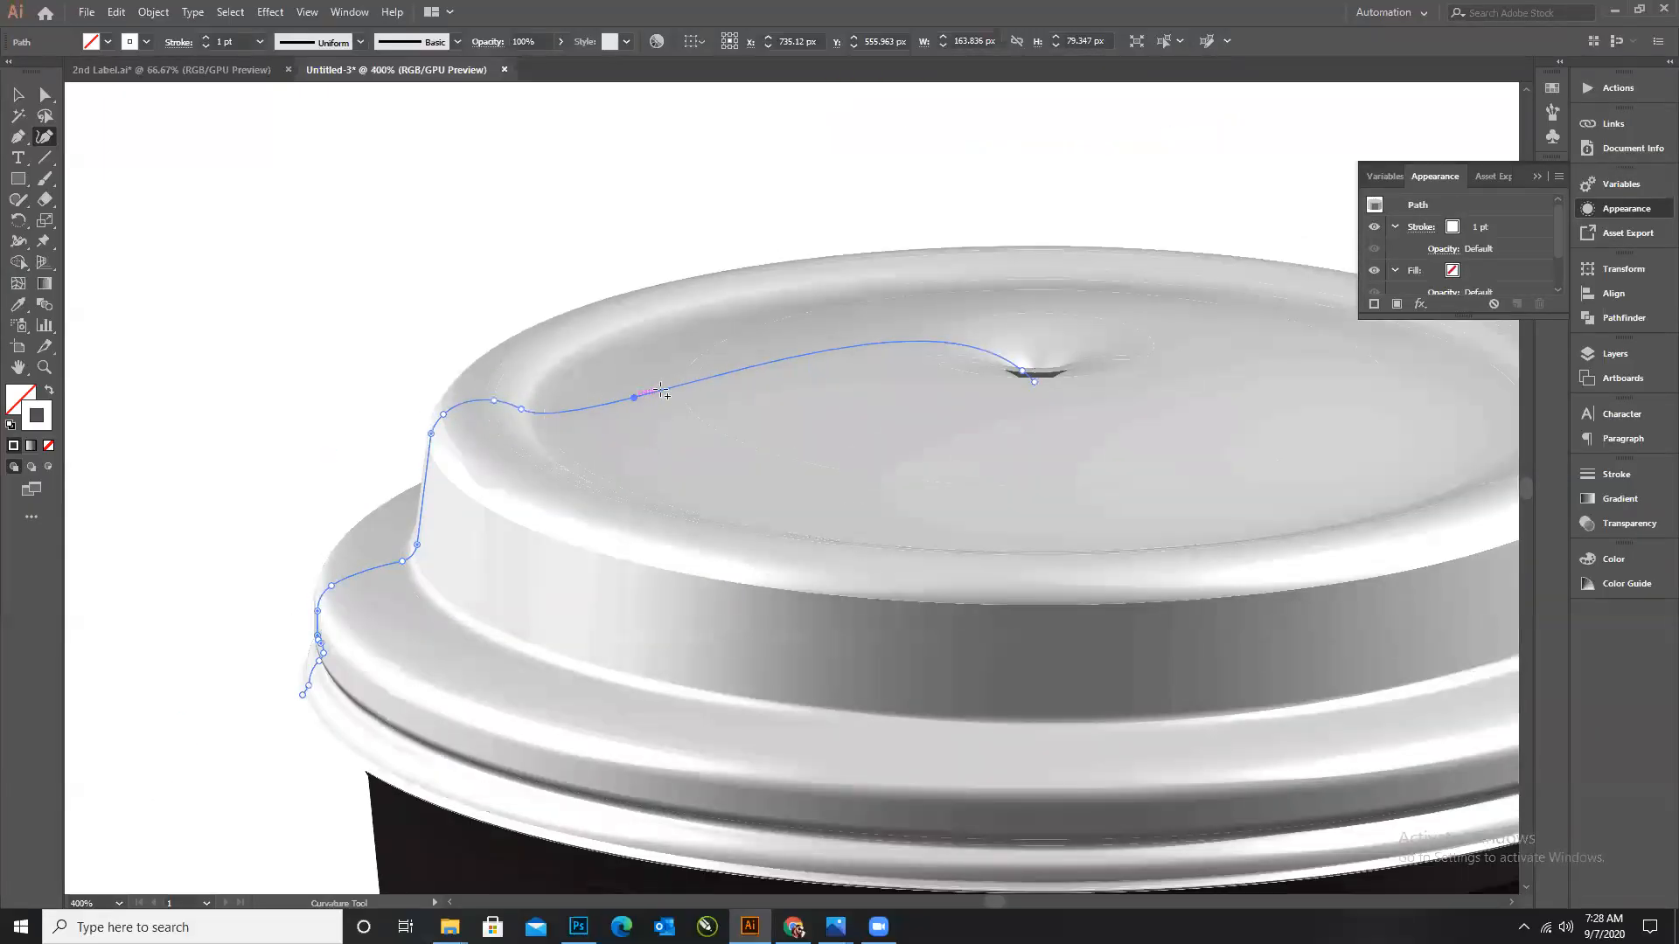
left_click(662, 388)
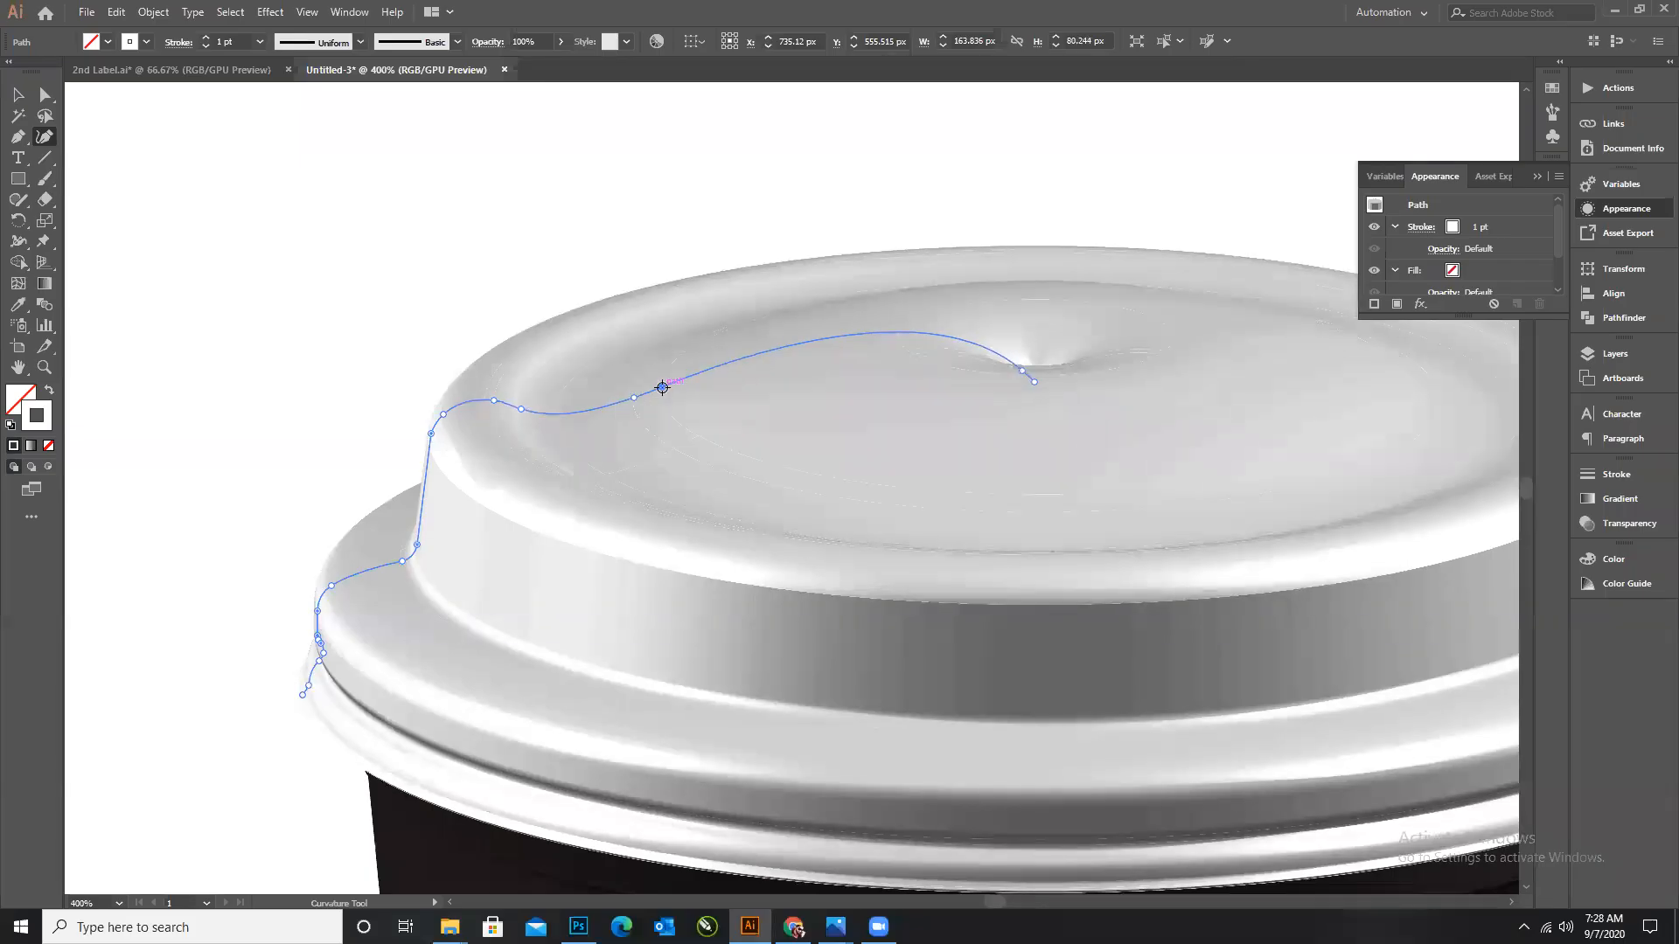
left_click_drag(662, 389, 660, 407)
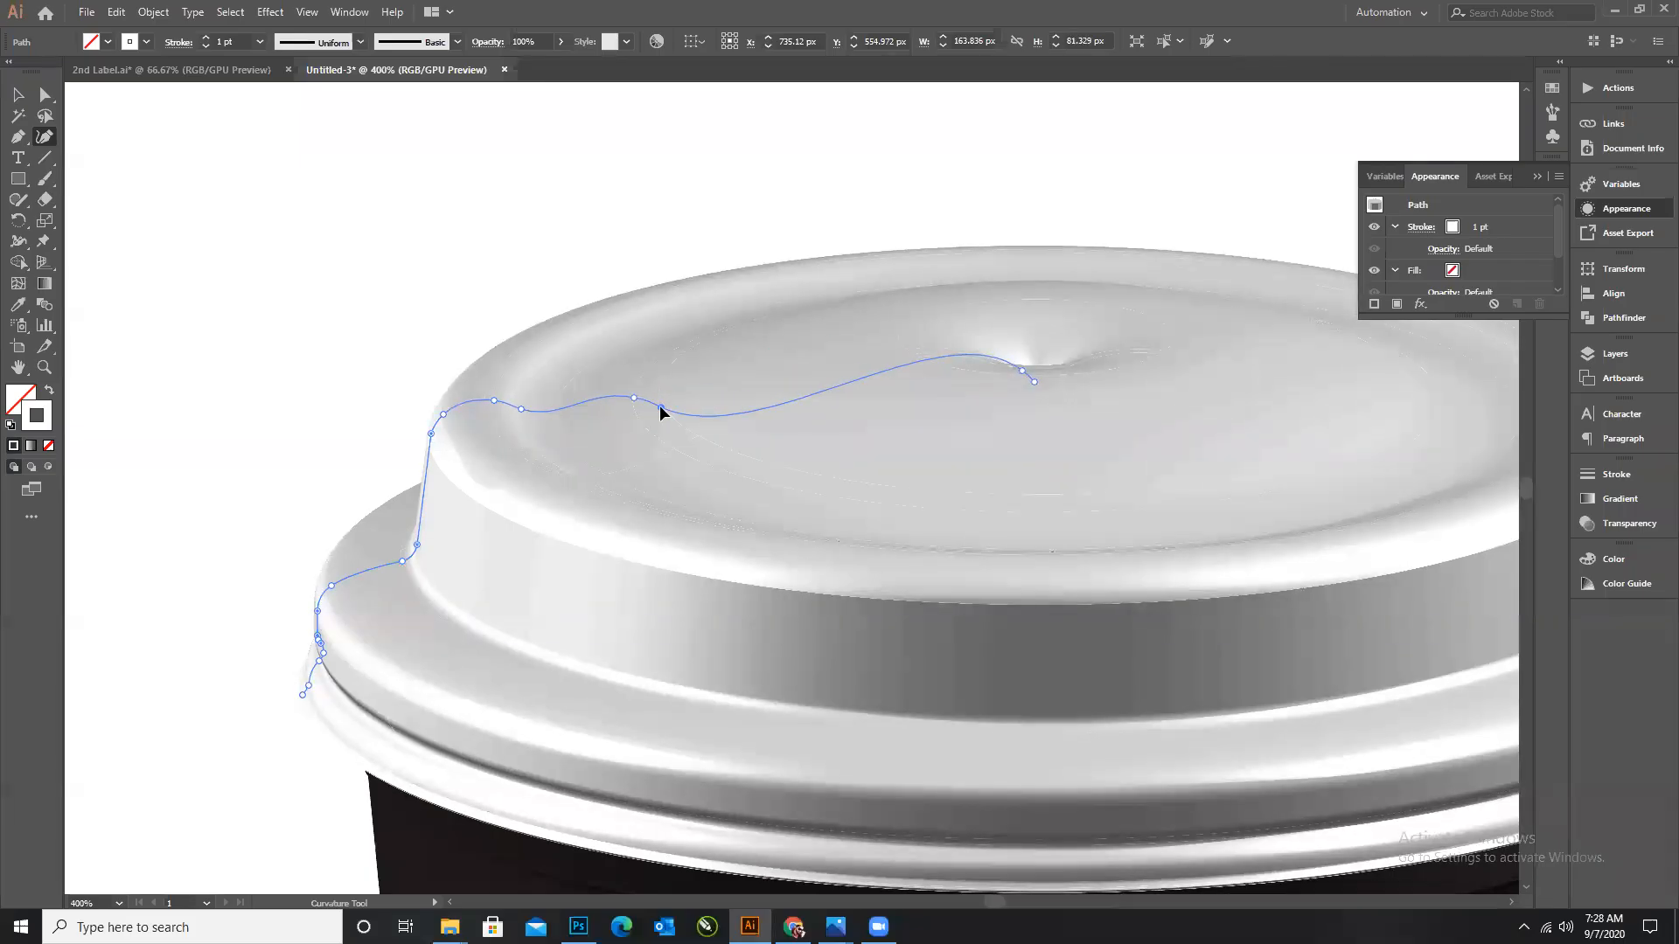
left_click(790, 400)
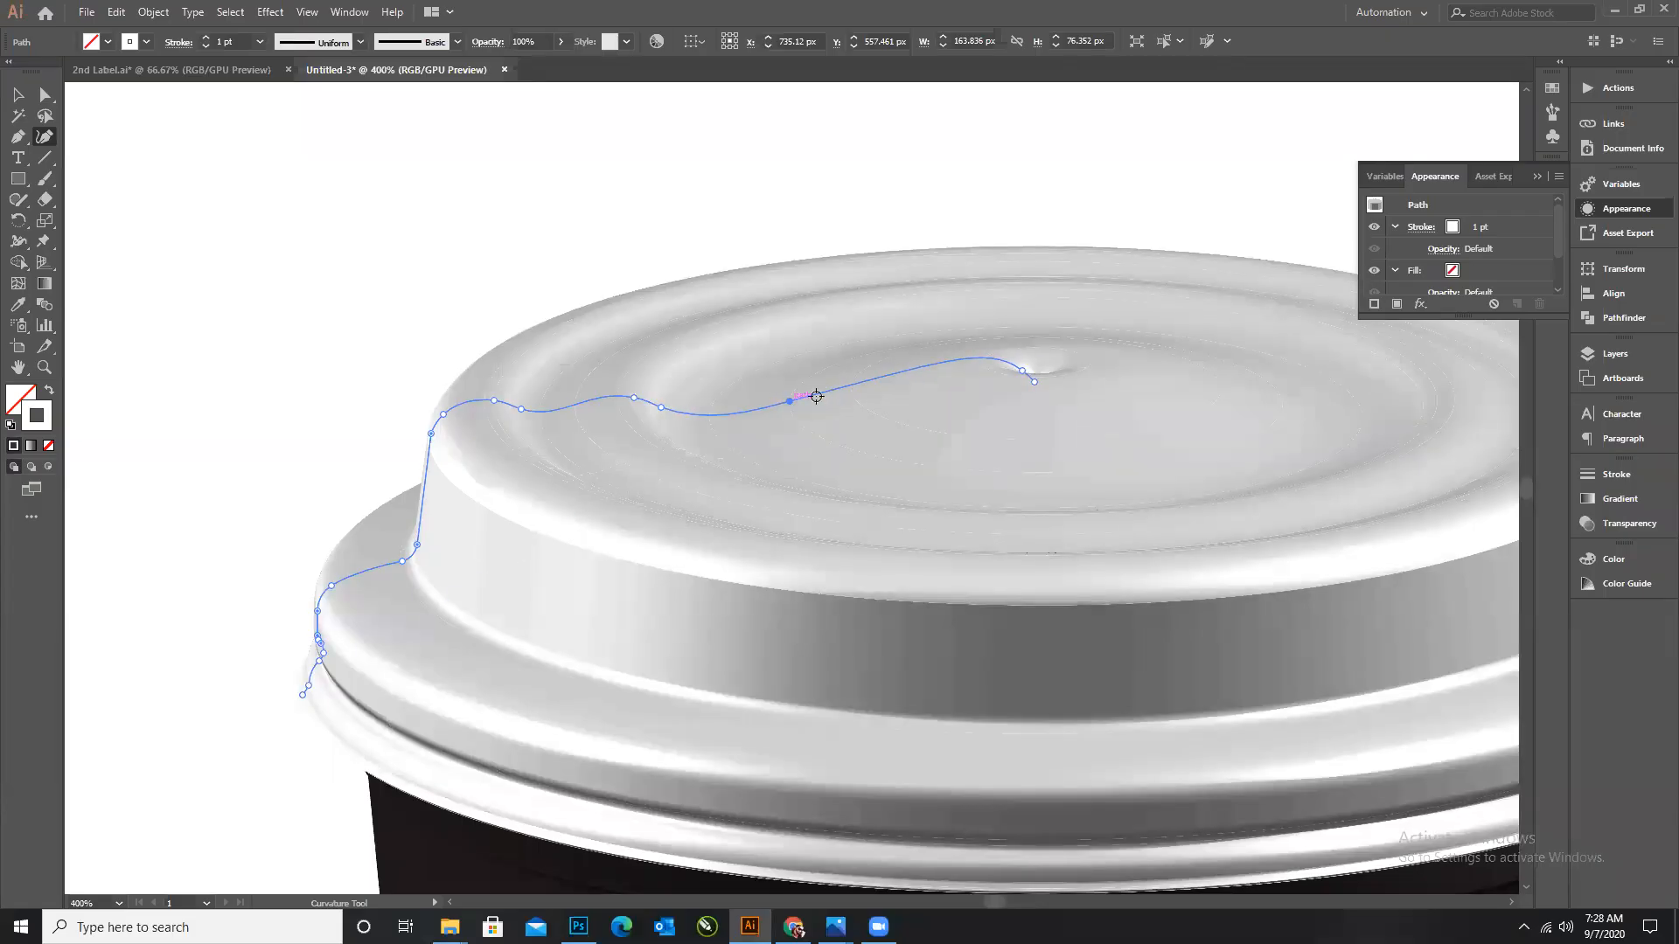
left_click_drag(816, 394, 812, 409)
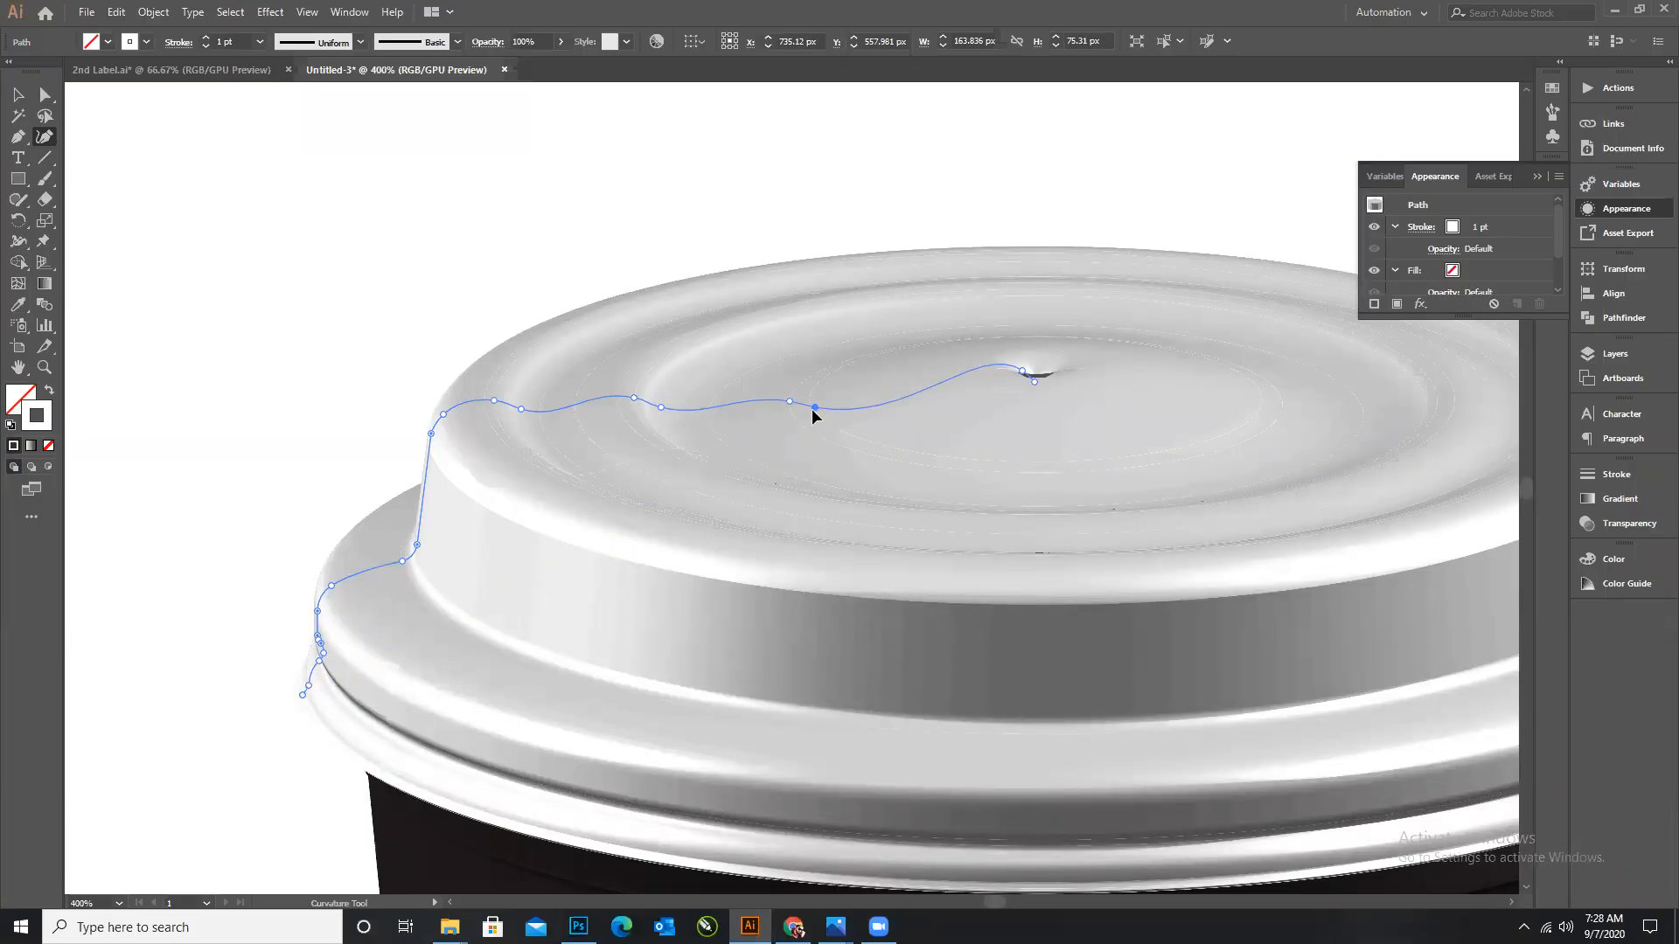
left_click(828, 464)
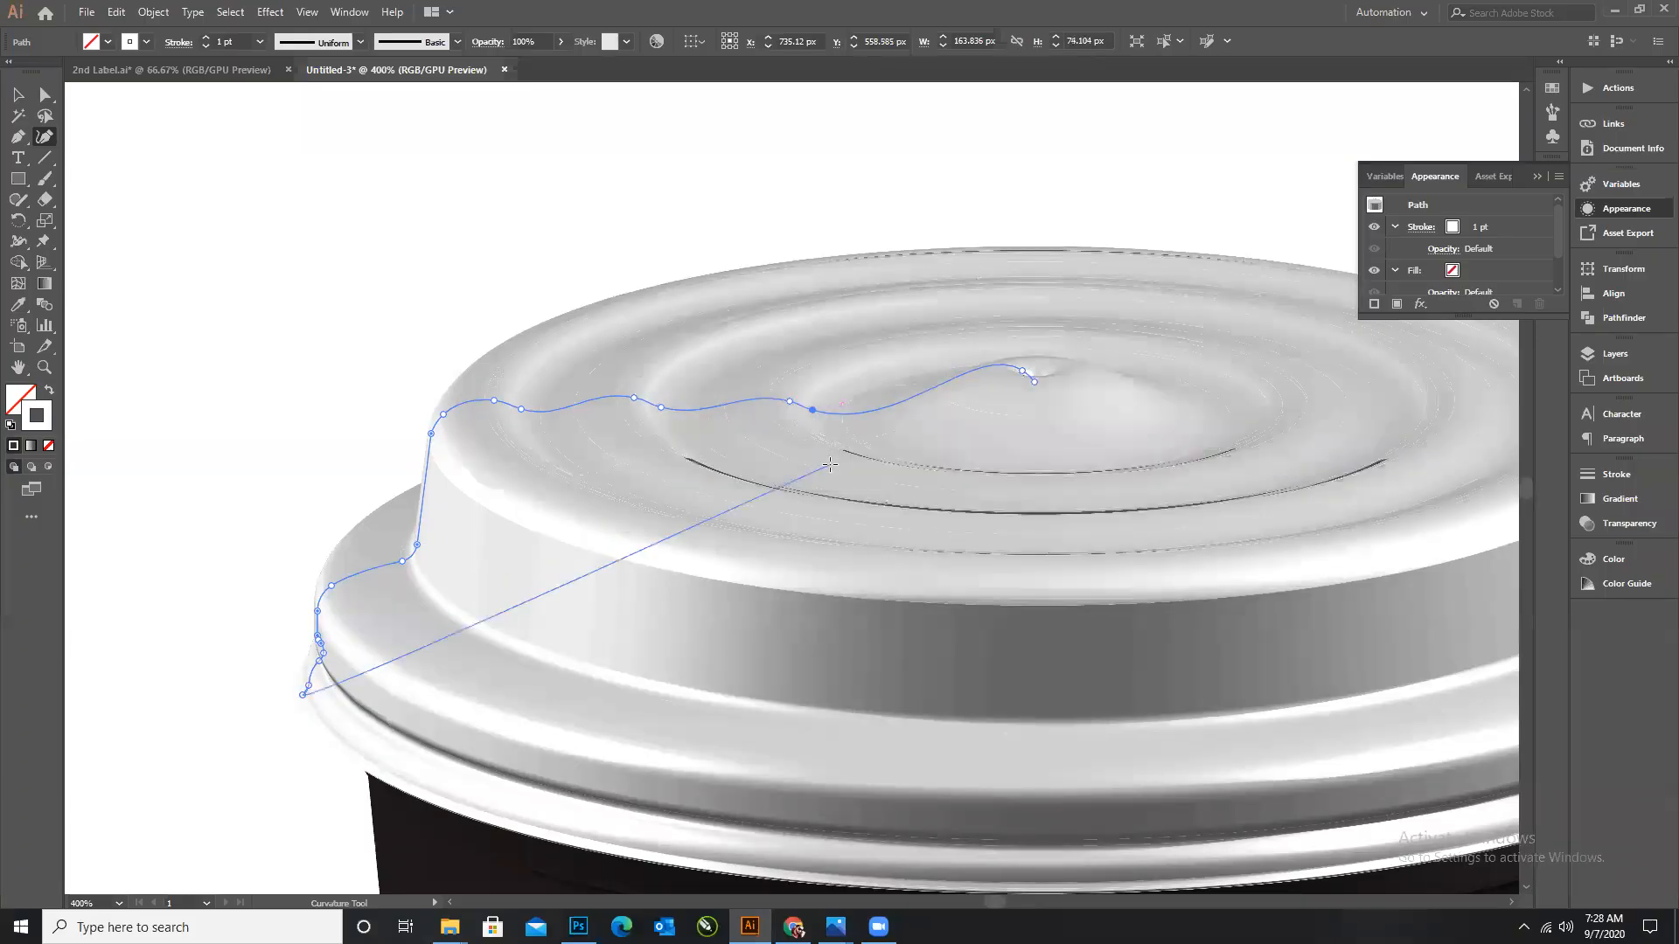
Add curvature points near the lid's centre to form the innermost groove and a raised central bump.
left_click(914, 397)
left_click(948, 384)
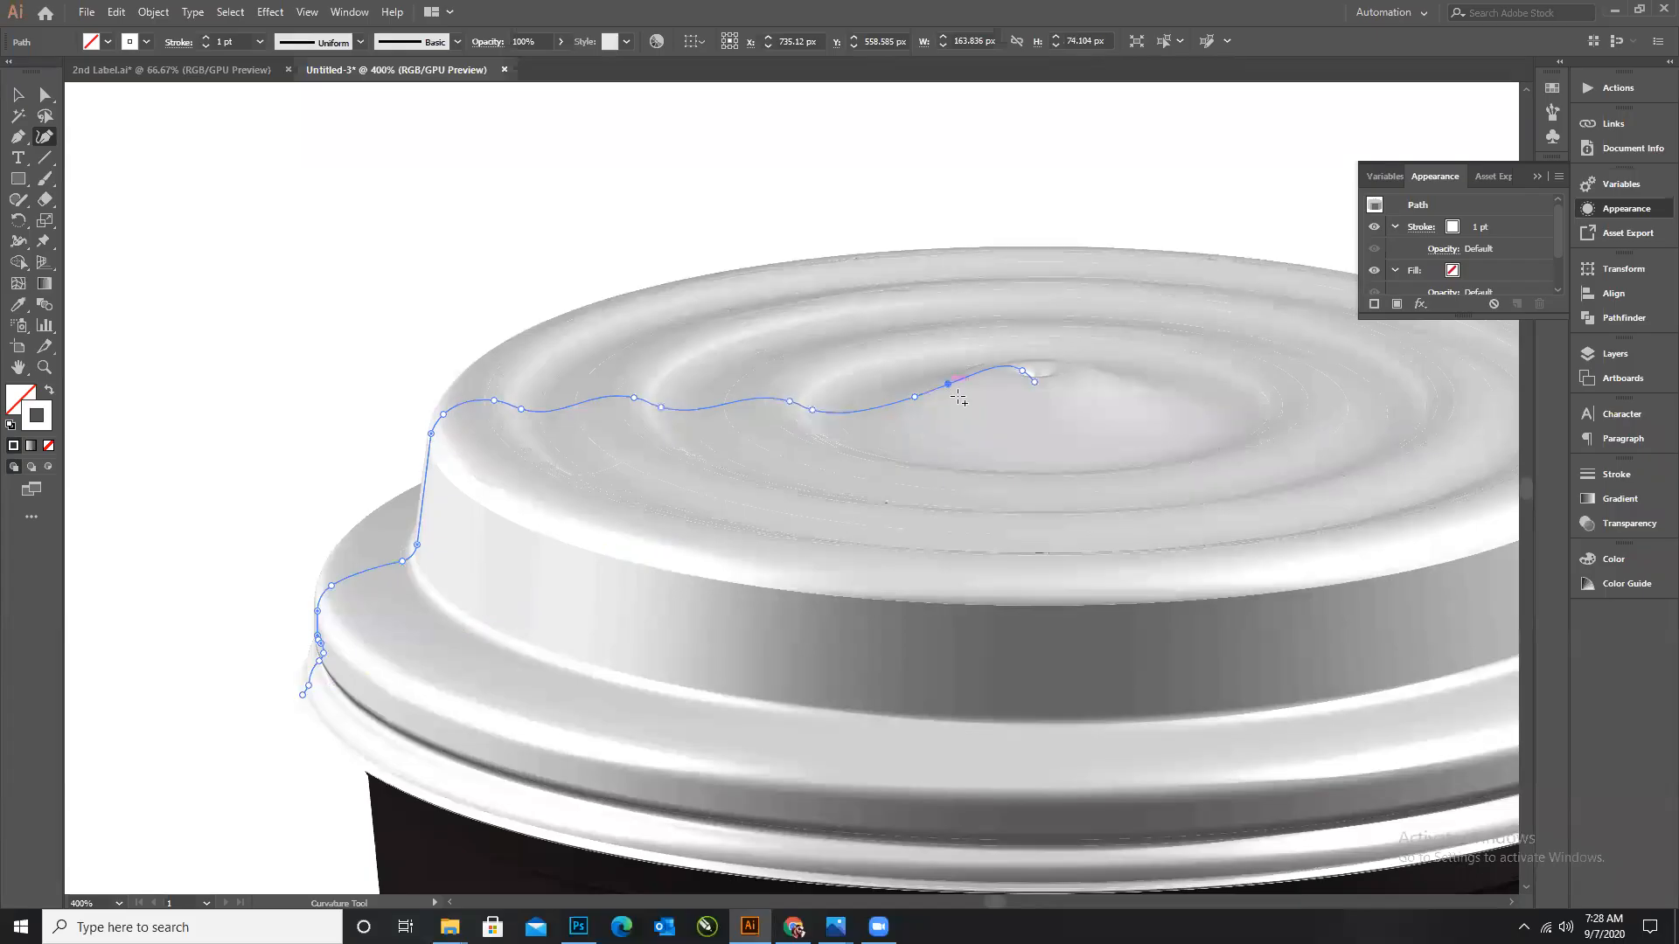
left_click_drag(948, 383, 933, 398)
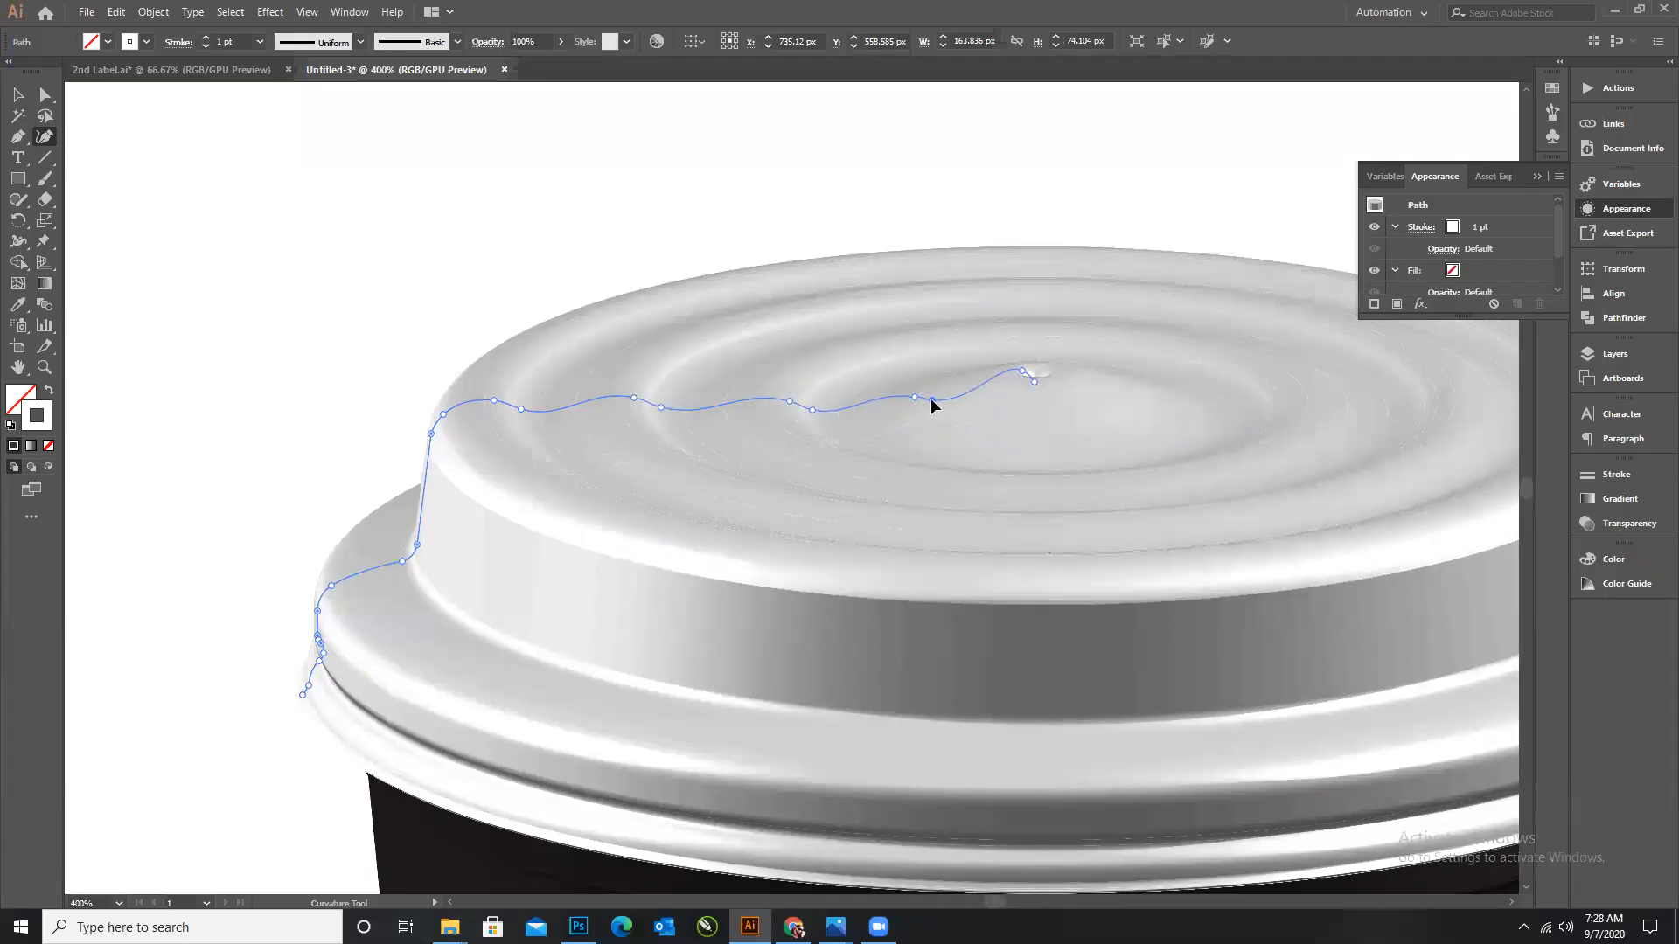
left_click(984, 383)
left_click_drag(984, 382, 957, 386)
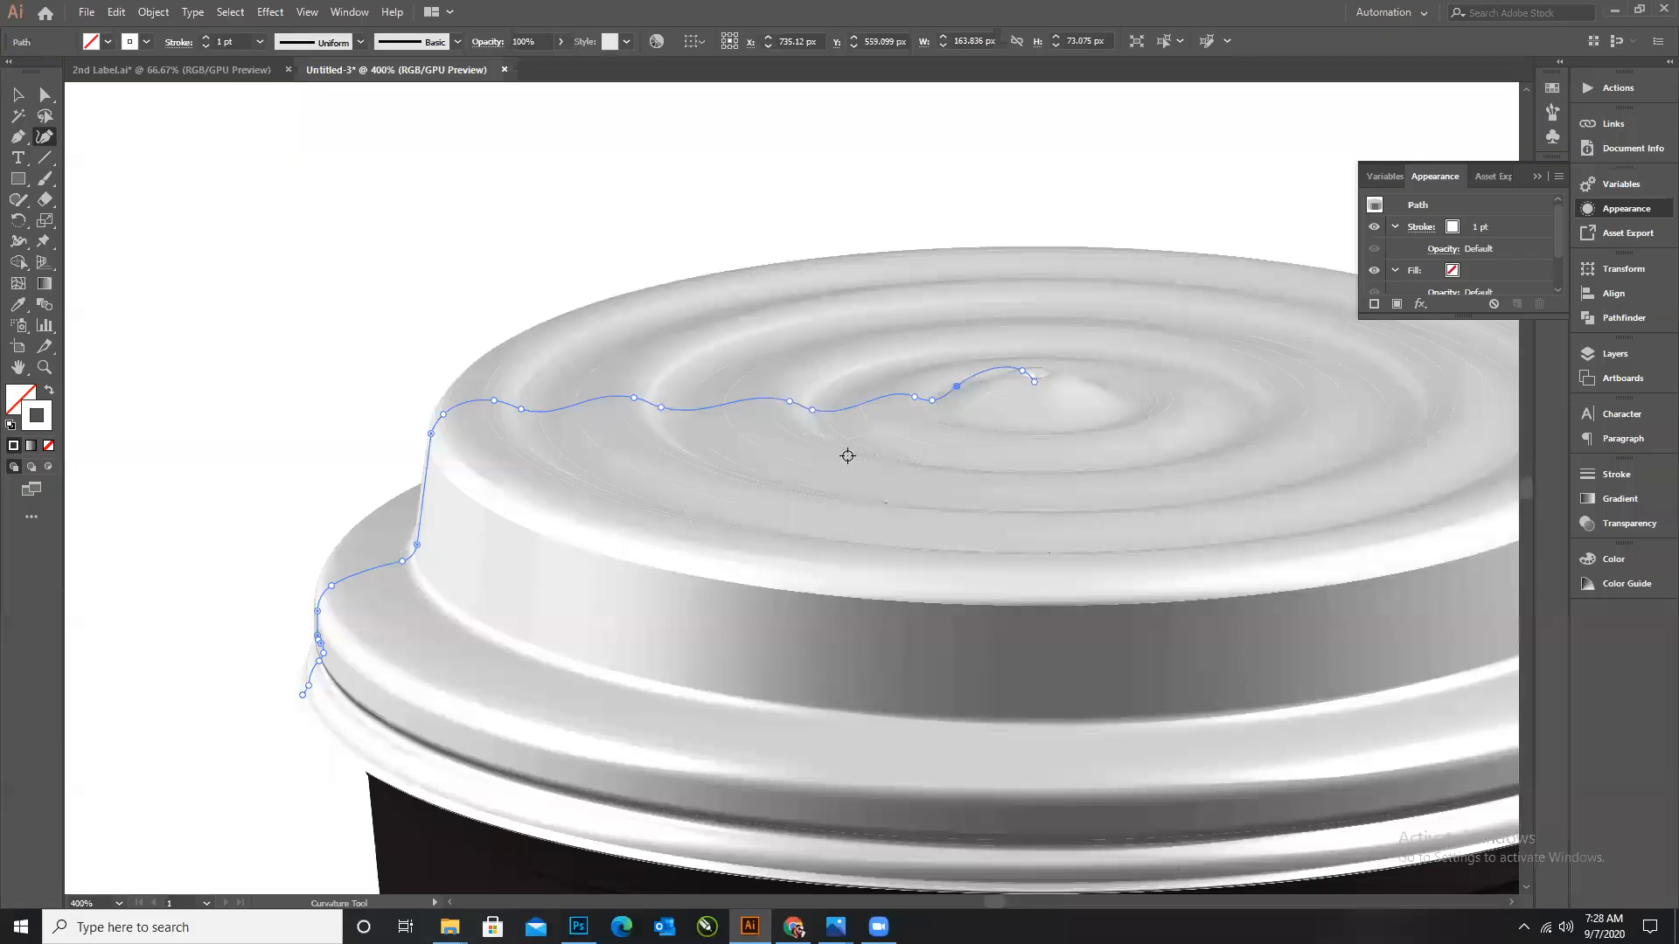
Smooth the dimple at the lid's centre by moving the curvature point beside the profile's end outward, and deselect the path.
scroll(719, 486, "down", 2)
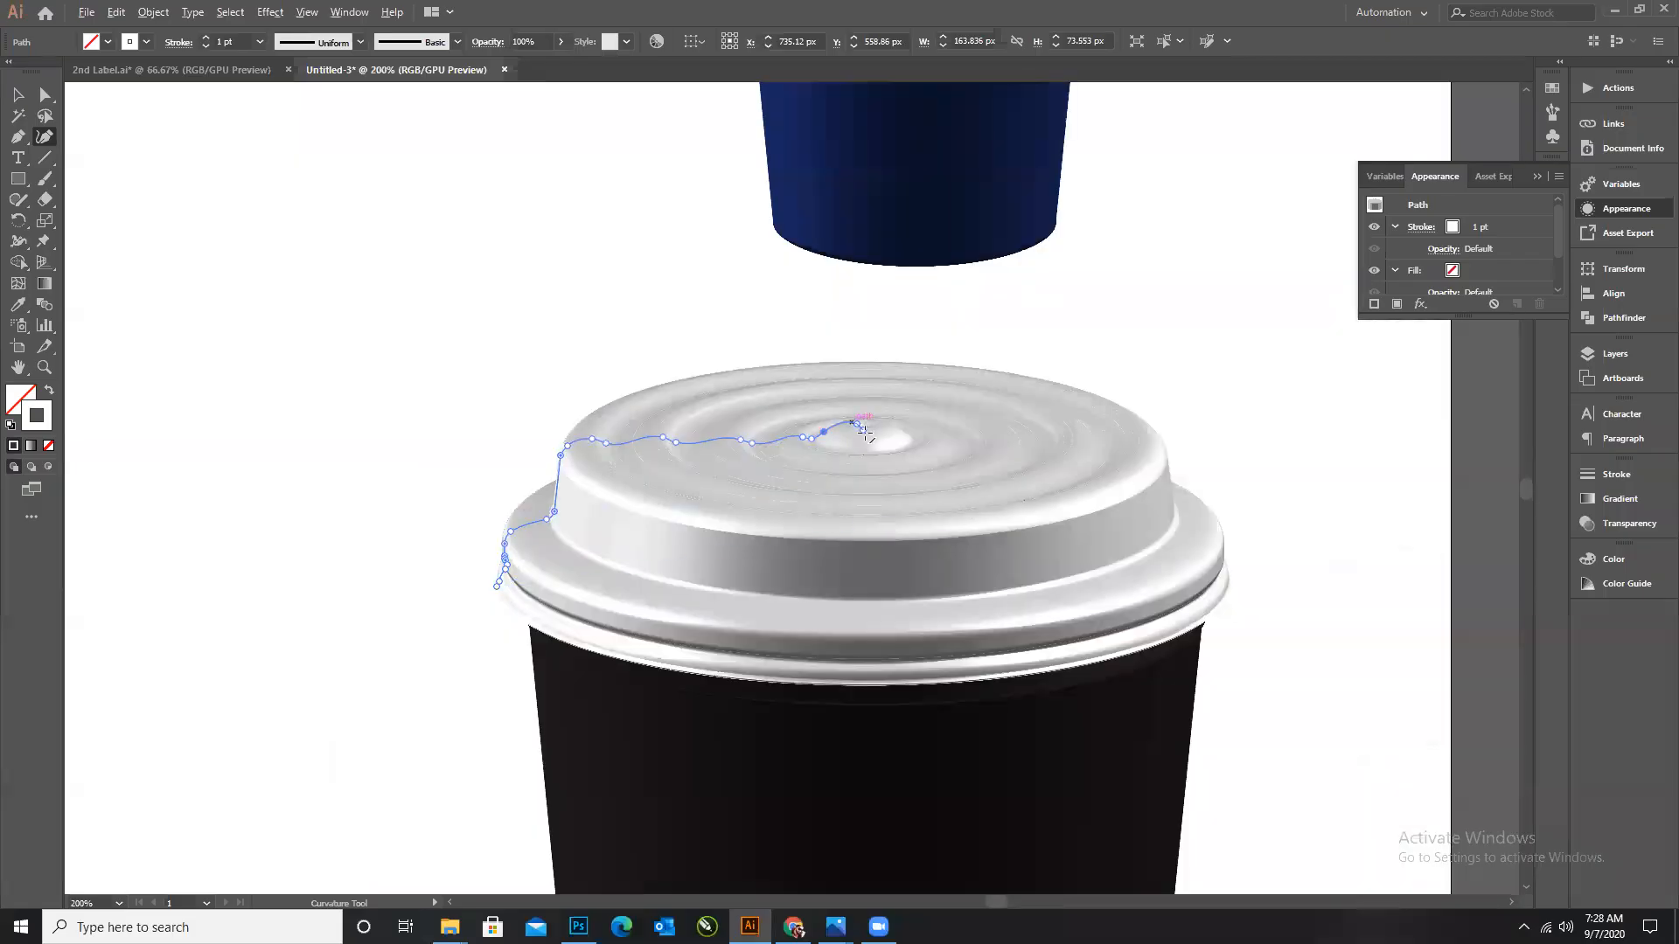
scroll(866, 428, "up", 5)
left_click_drag(808, 409, 749, 441)
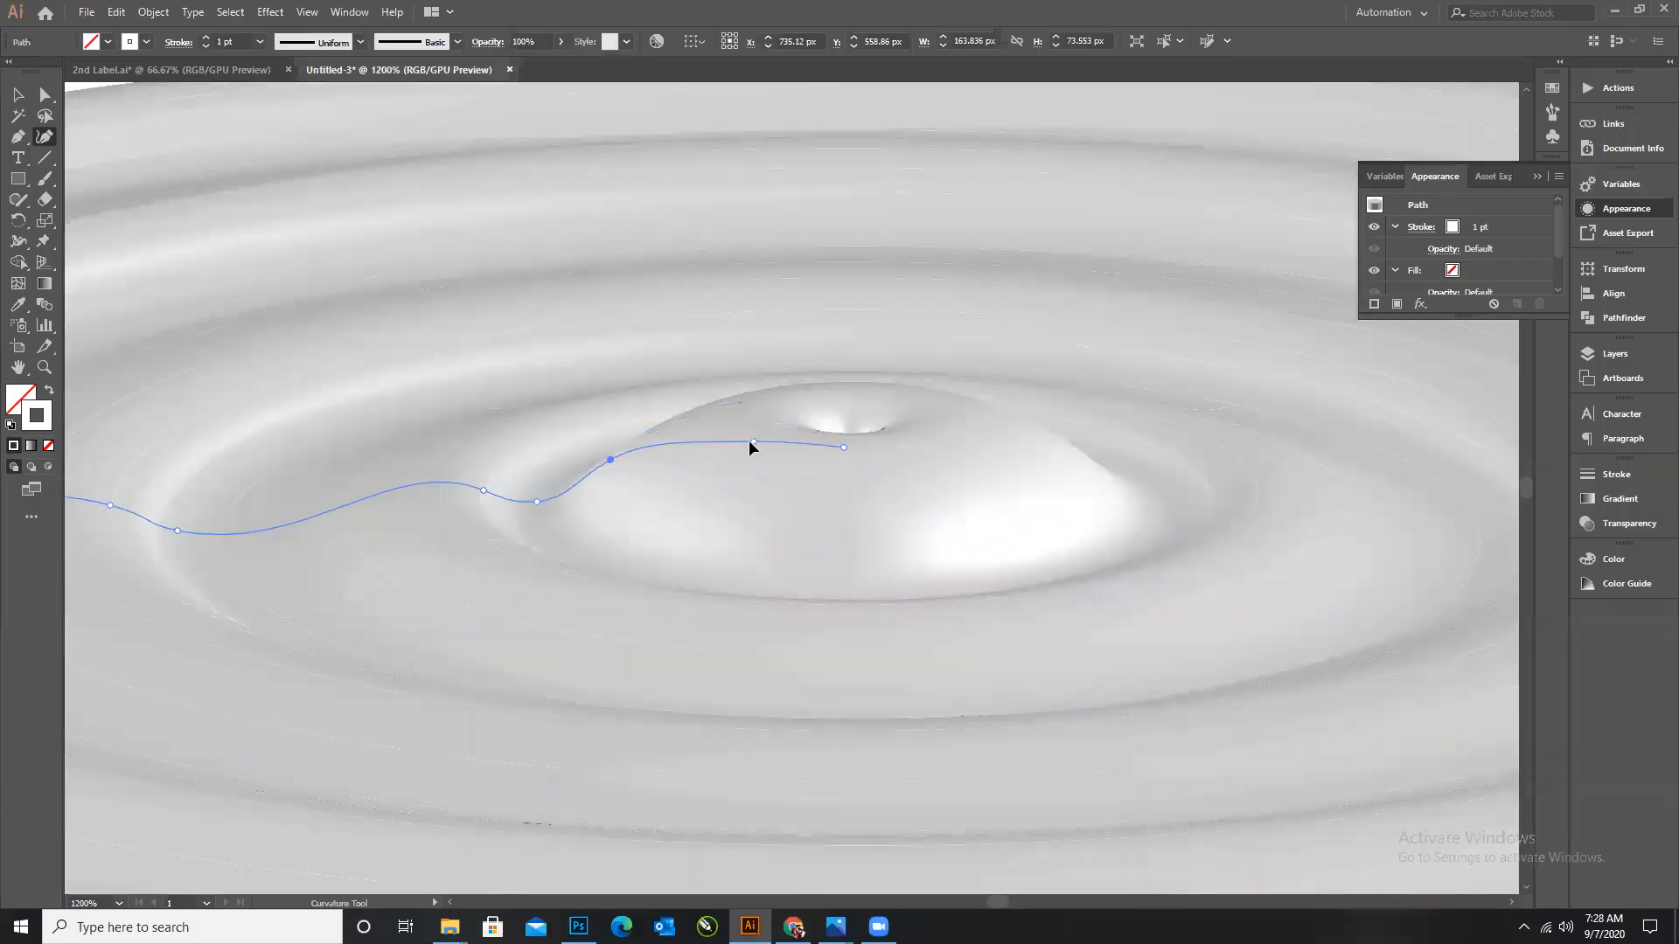
left_click(738, 444)
scroll(1041, 490, "down", 3)
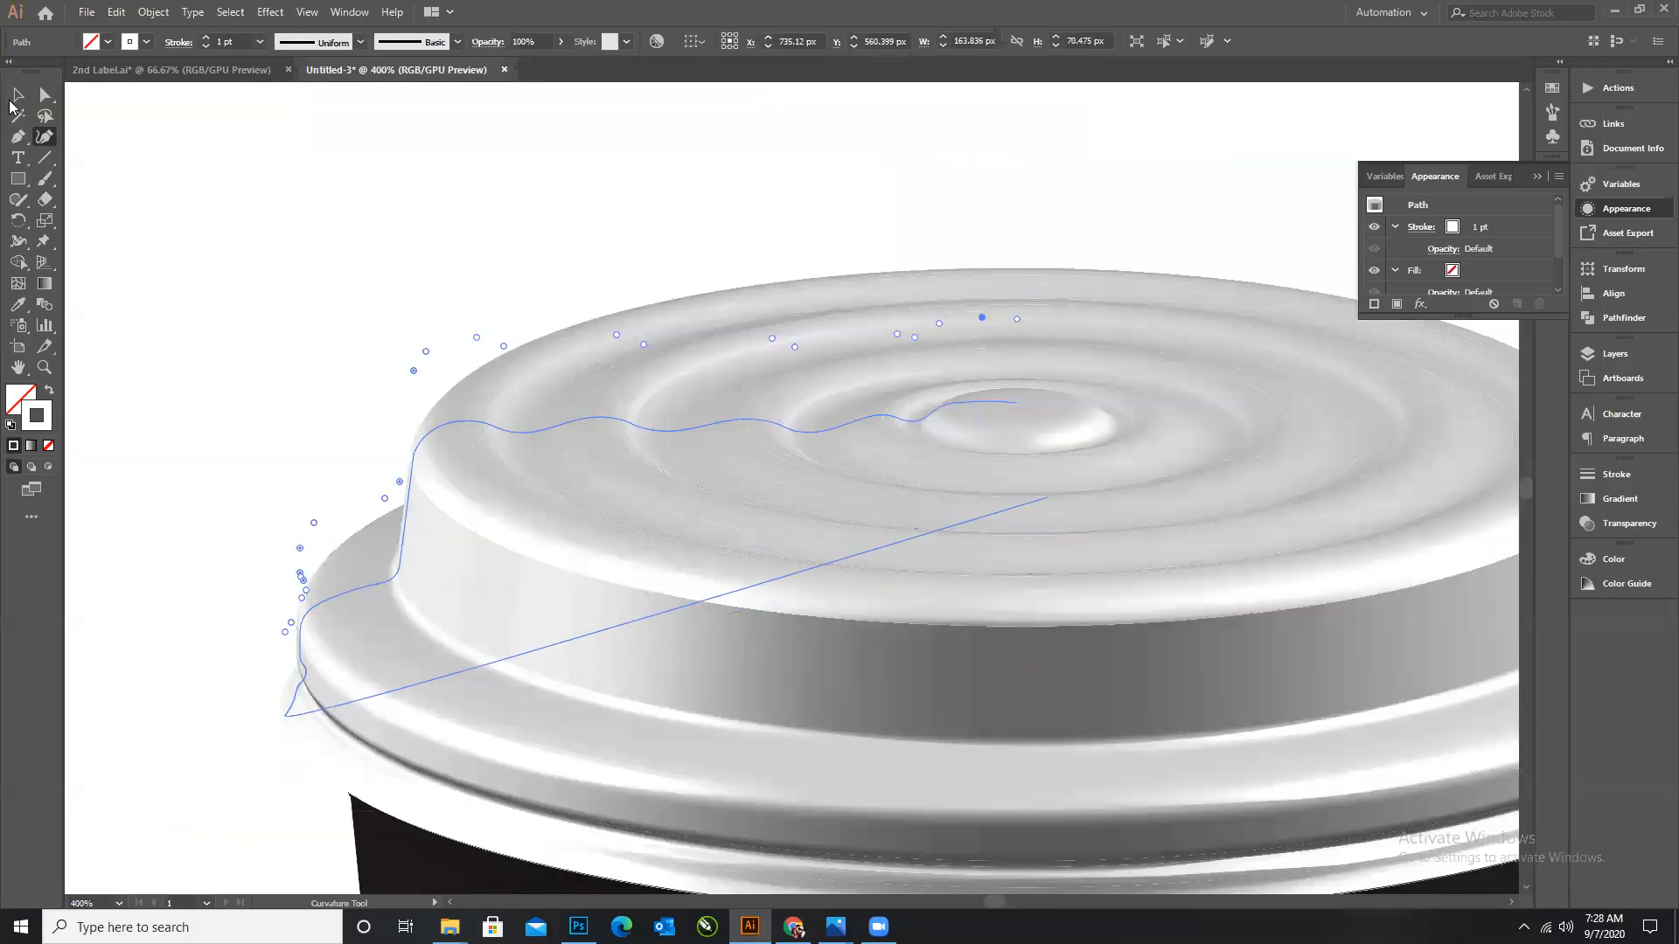
left_click(16, 96)
left_click(201, 238)
scroll(824, 493, "down", 3)
scroll(1025, 491, "down", 1)
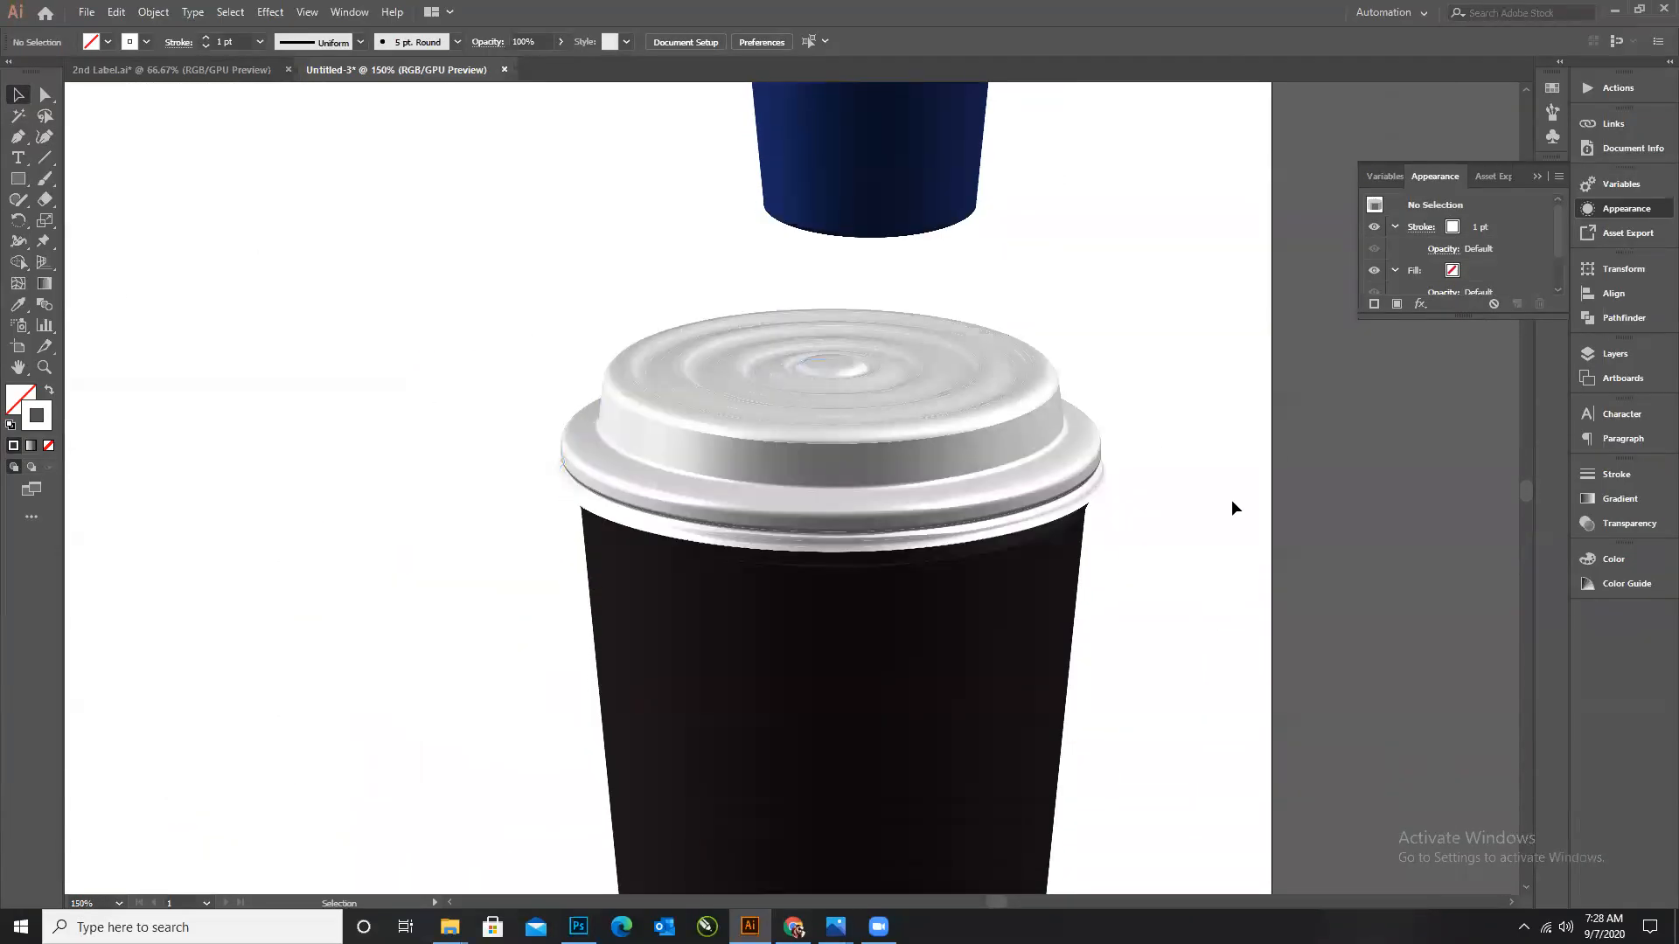
scroll(900, 363, "up", 2)
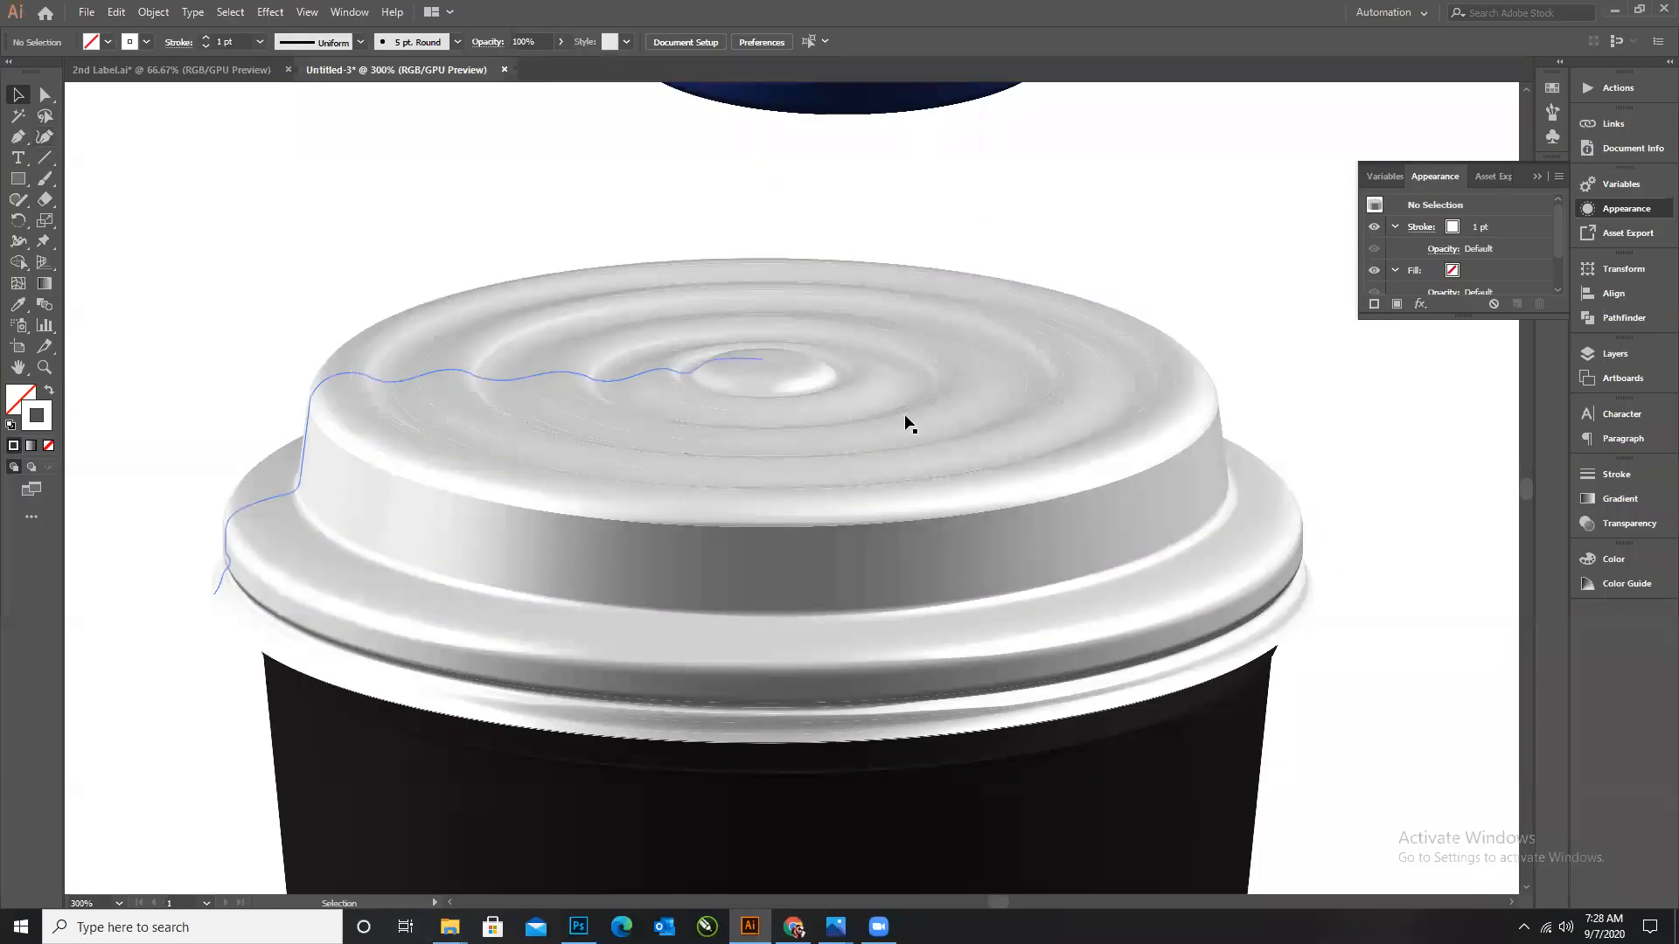
scroll(1657, 664, "down", 1)
scroll(1137, 502, "down", 2)
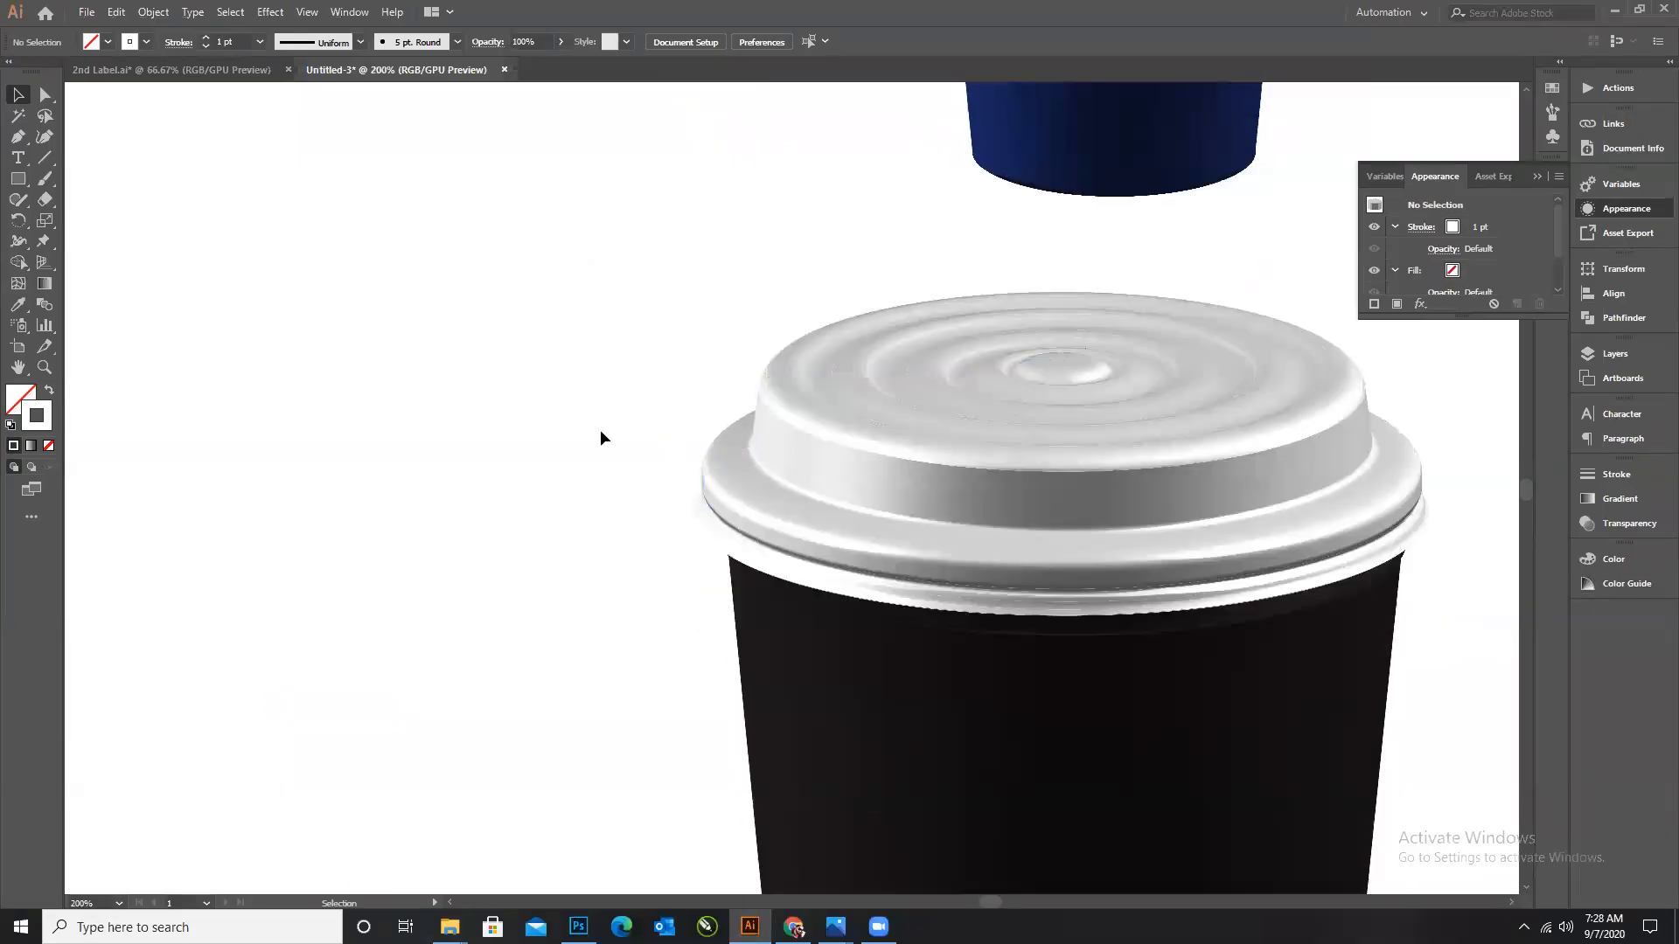
scroll(791, 430, "down", 2)
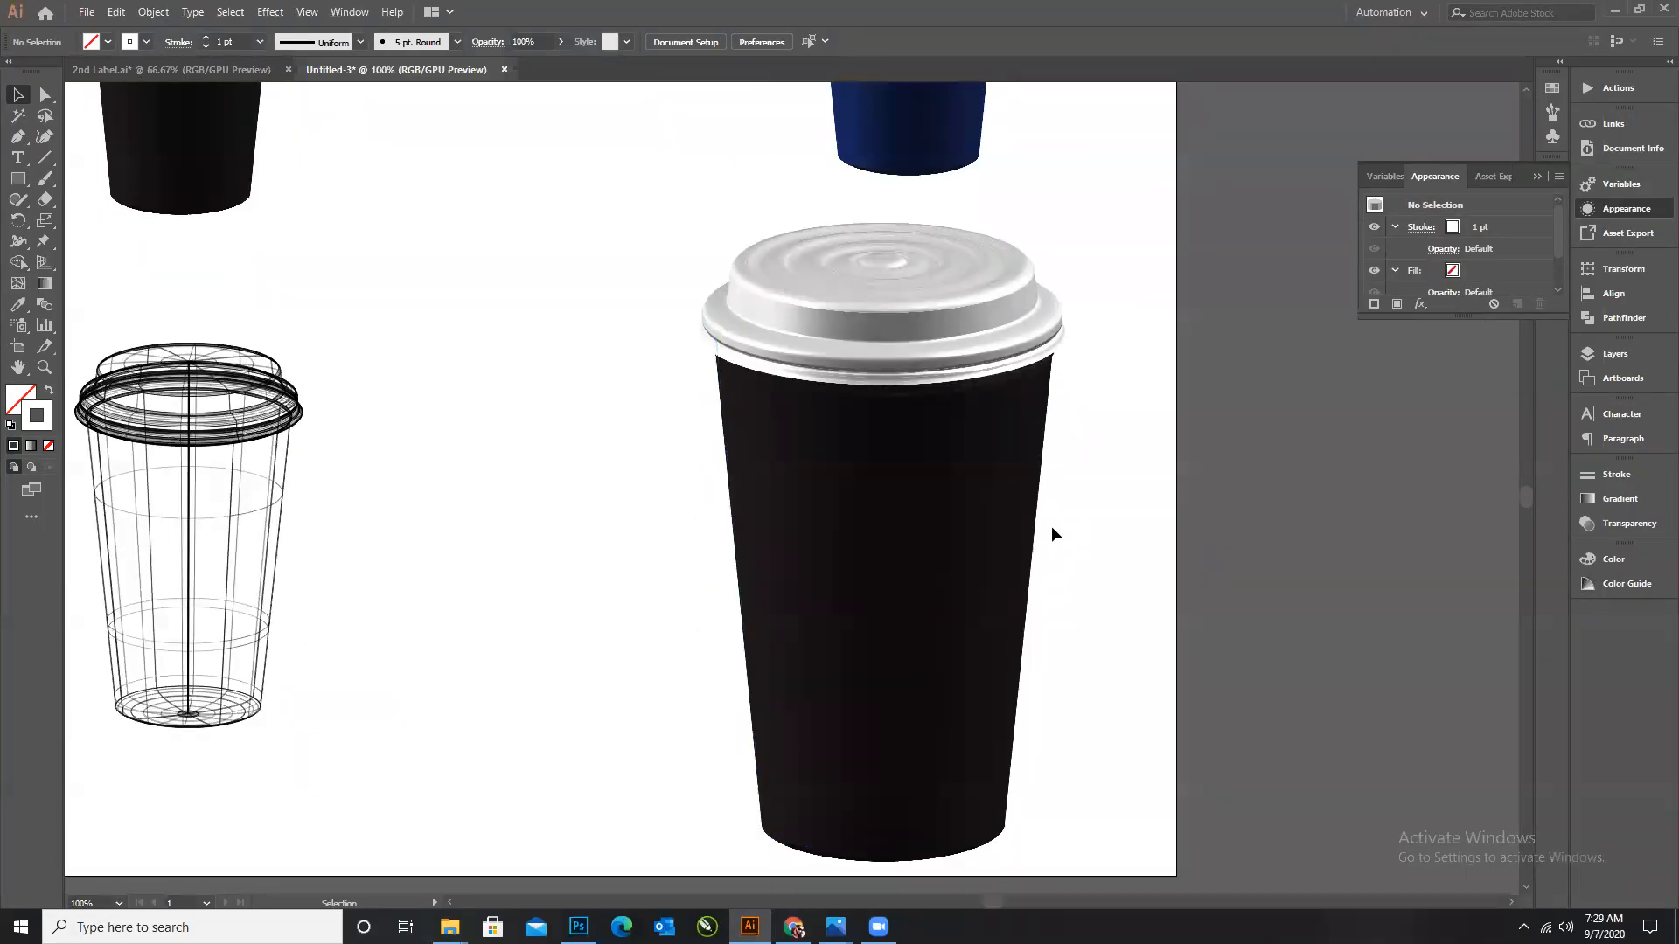
Try scaling down and rotating the large cup's lid and body paths together, and undo the changes.
scroll(1051, 526, "down", 1)
scroll(977, 503, "up", 1)
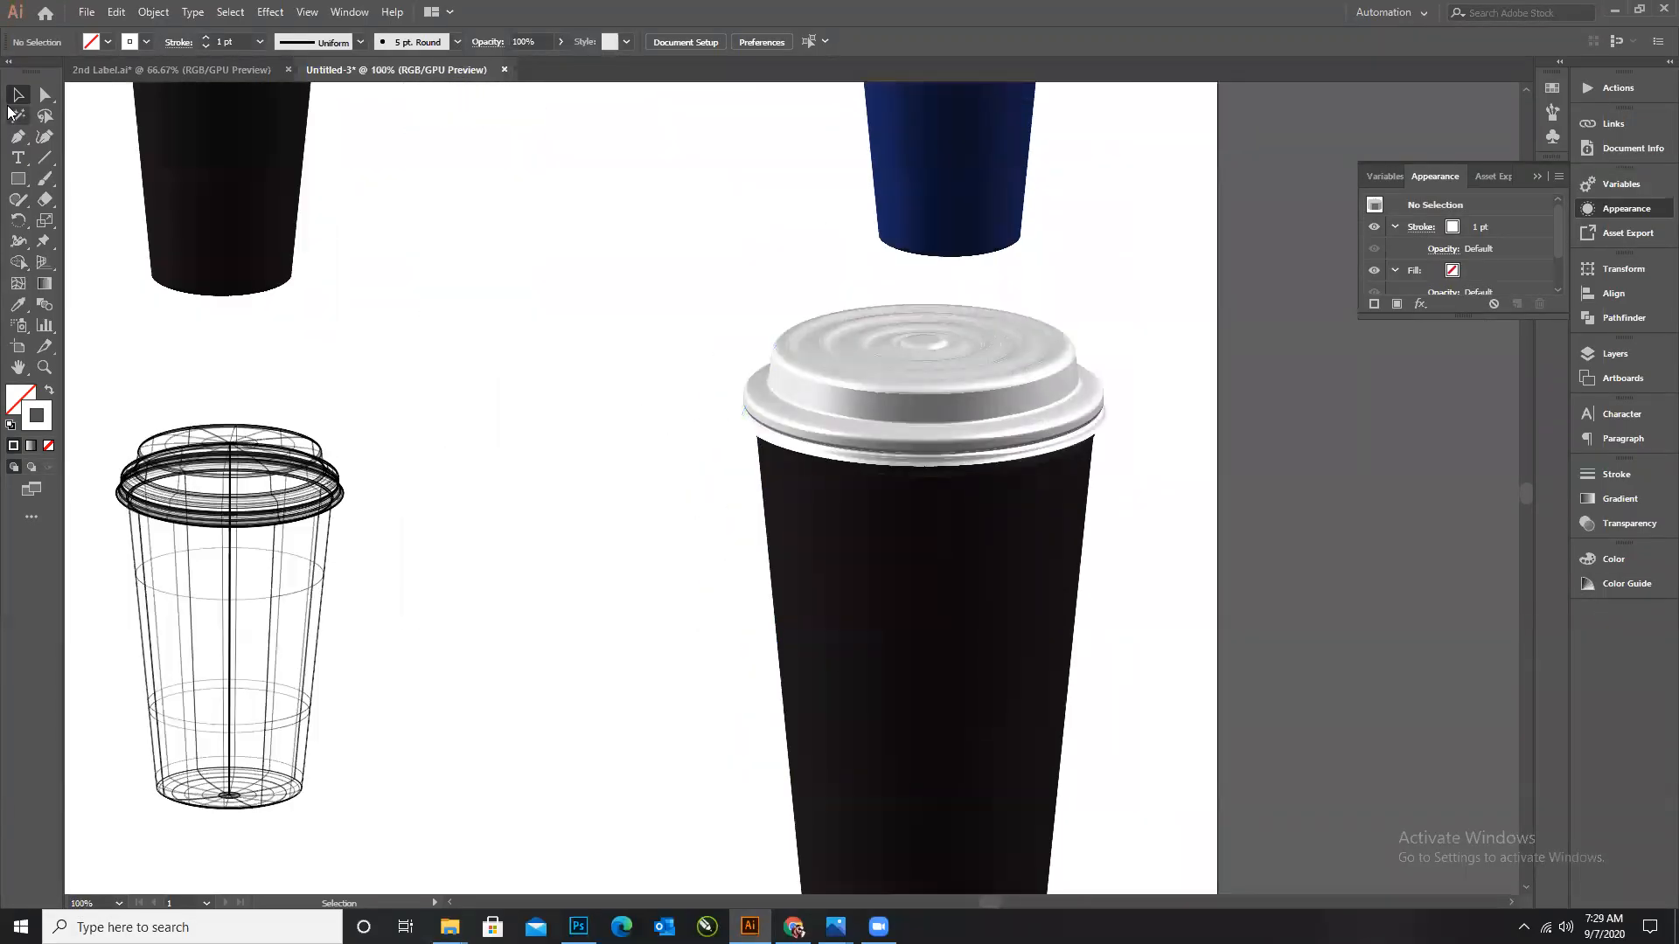
left_click_drag(622, 307, 1112, 616)
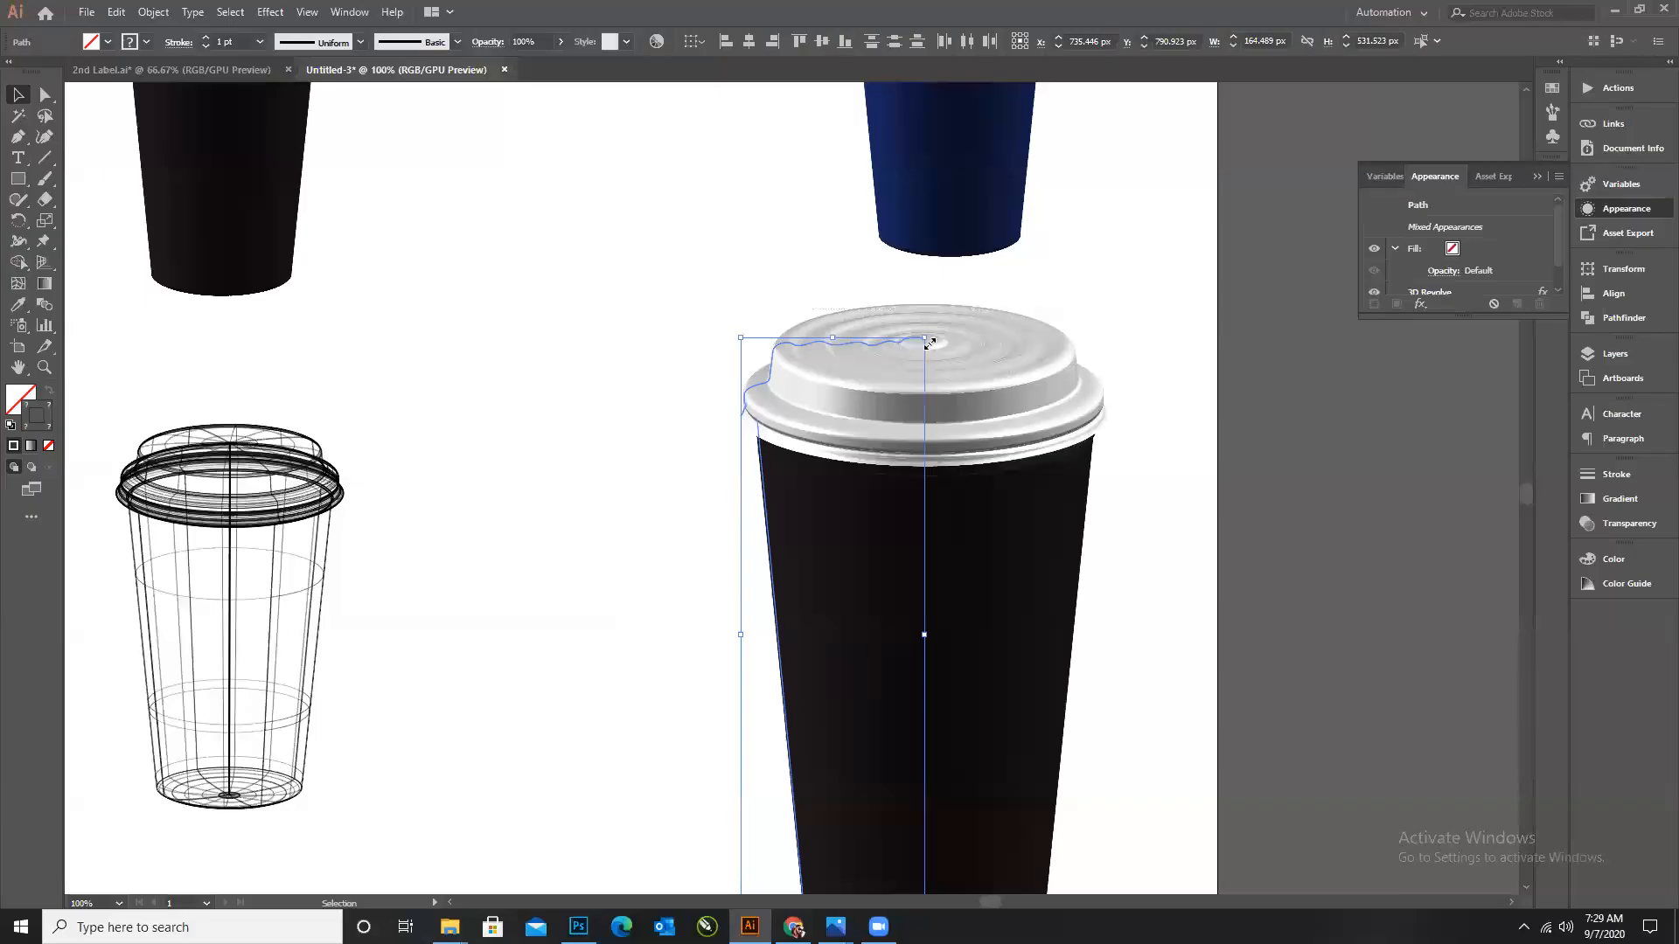
left_click_drag(927, 340, 893, 436)
left_click_drag(629, 406, 1074, 697)
left_click_drag(893, 643, 936, 624)
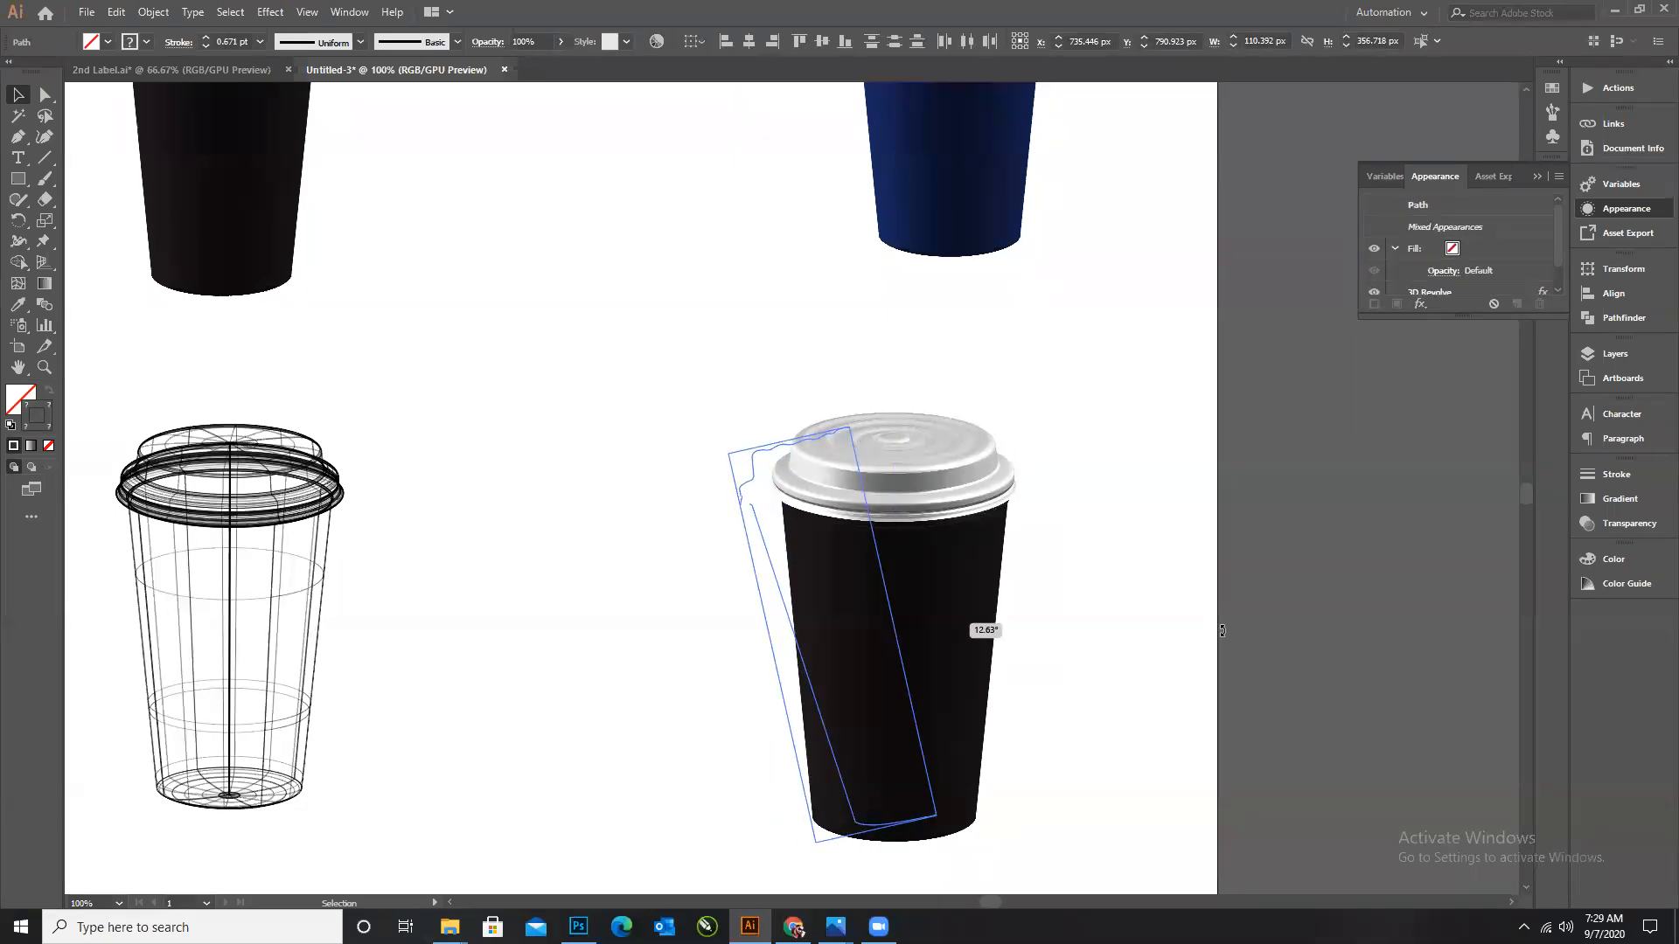
left_click_drag(1222, 631, 1222, 630)
key("ctrl+z")
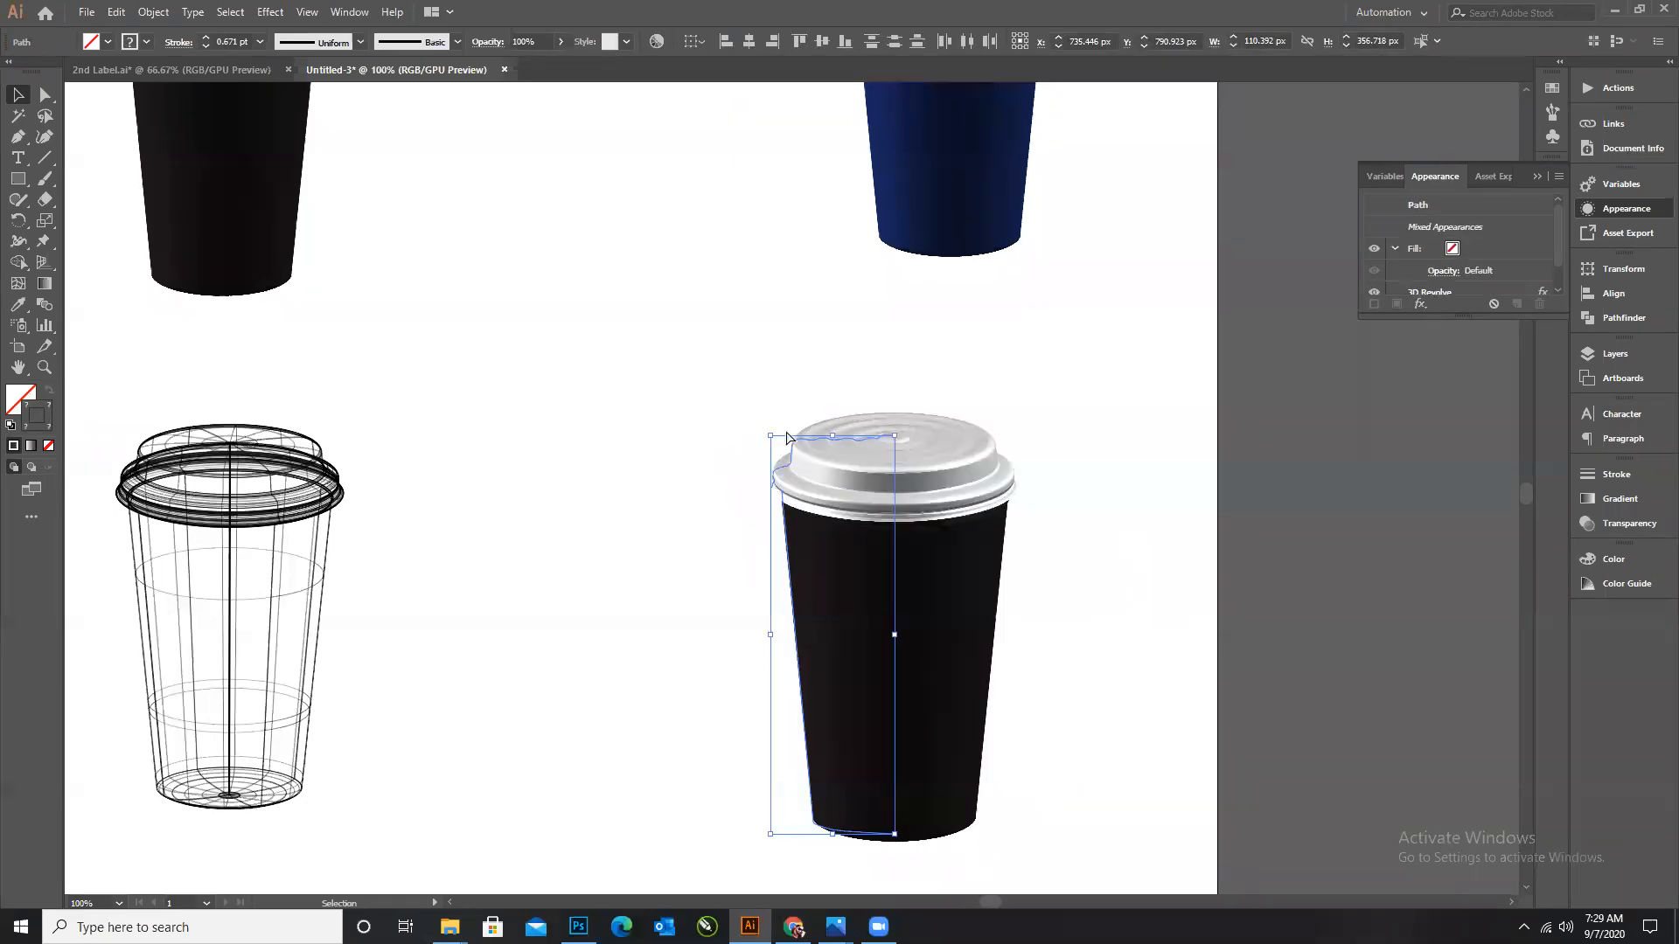
left_click(724, 406)
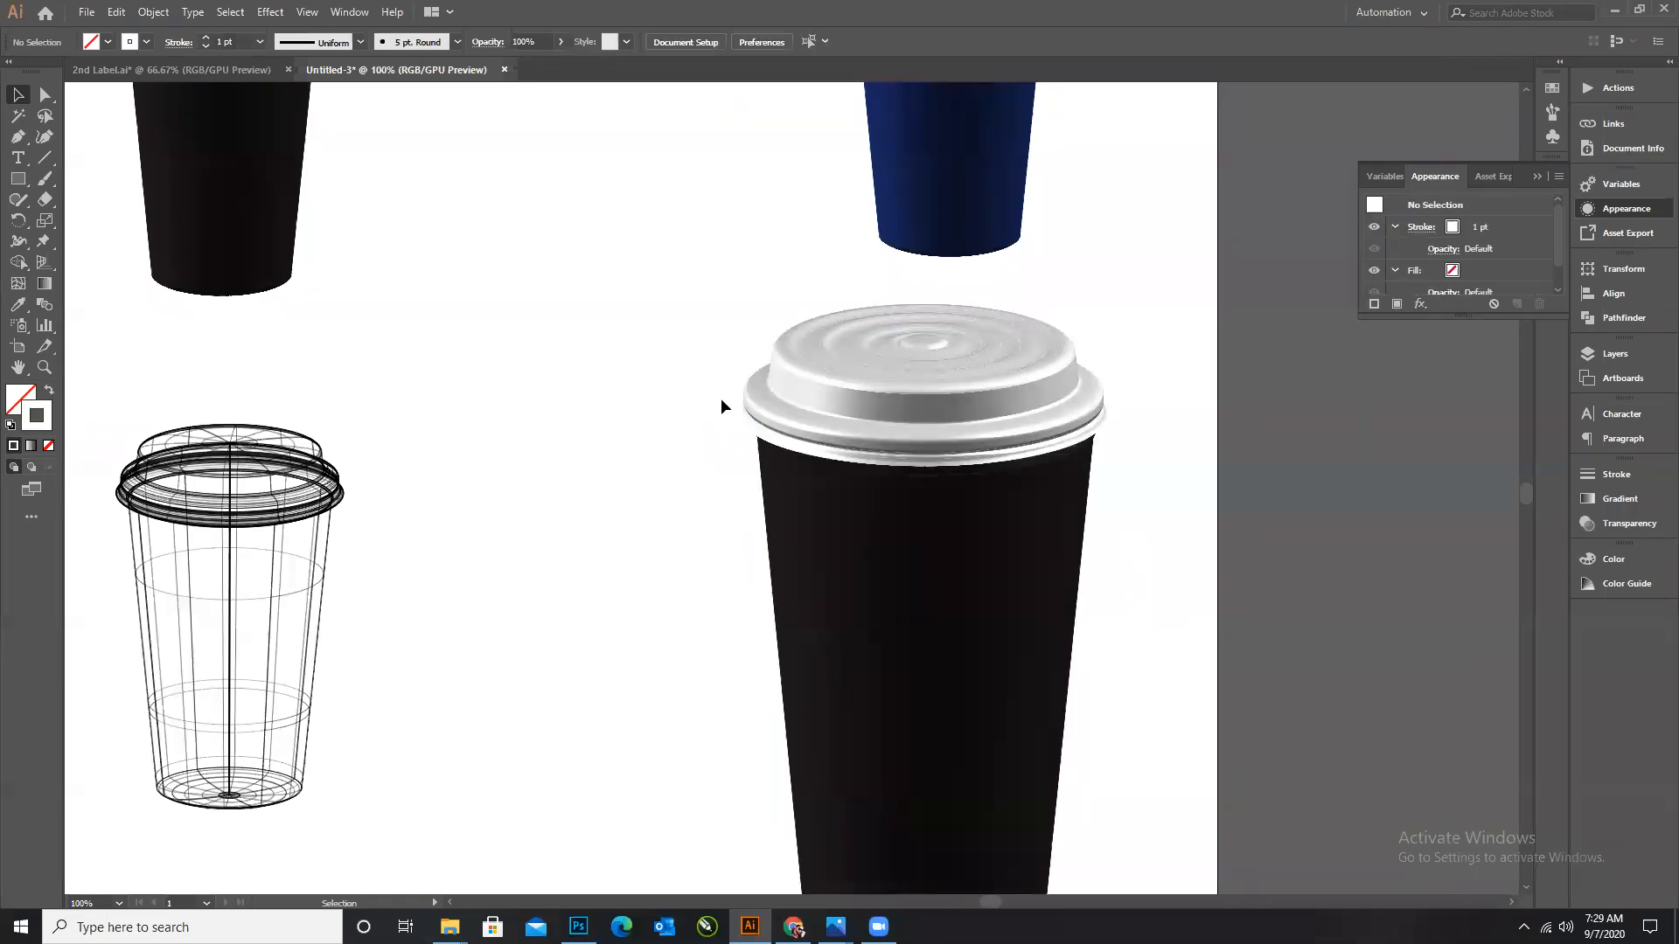
Duplicate the large cup onto the empty canvas beside the artboard and try to rotate the copy.
left_click(924, 604)
key("ctrl+0")
left_click_drag(1104, 564, 639, 591)
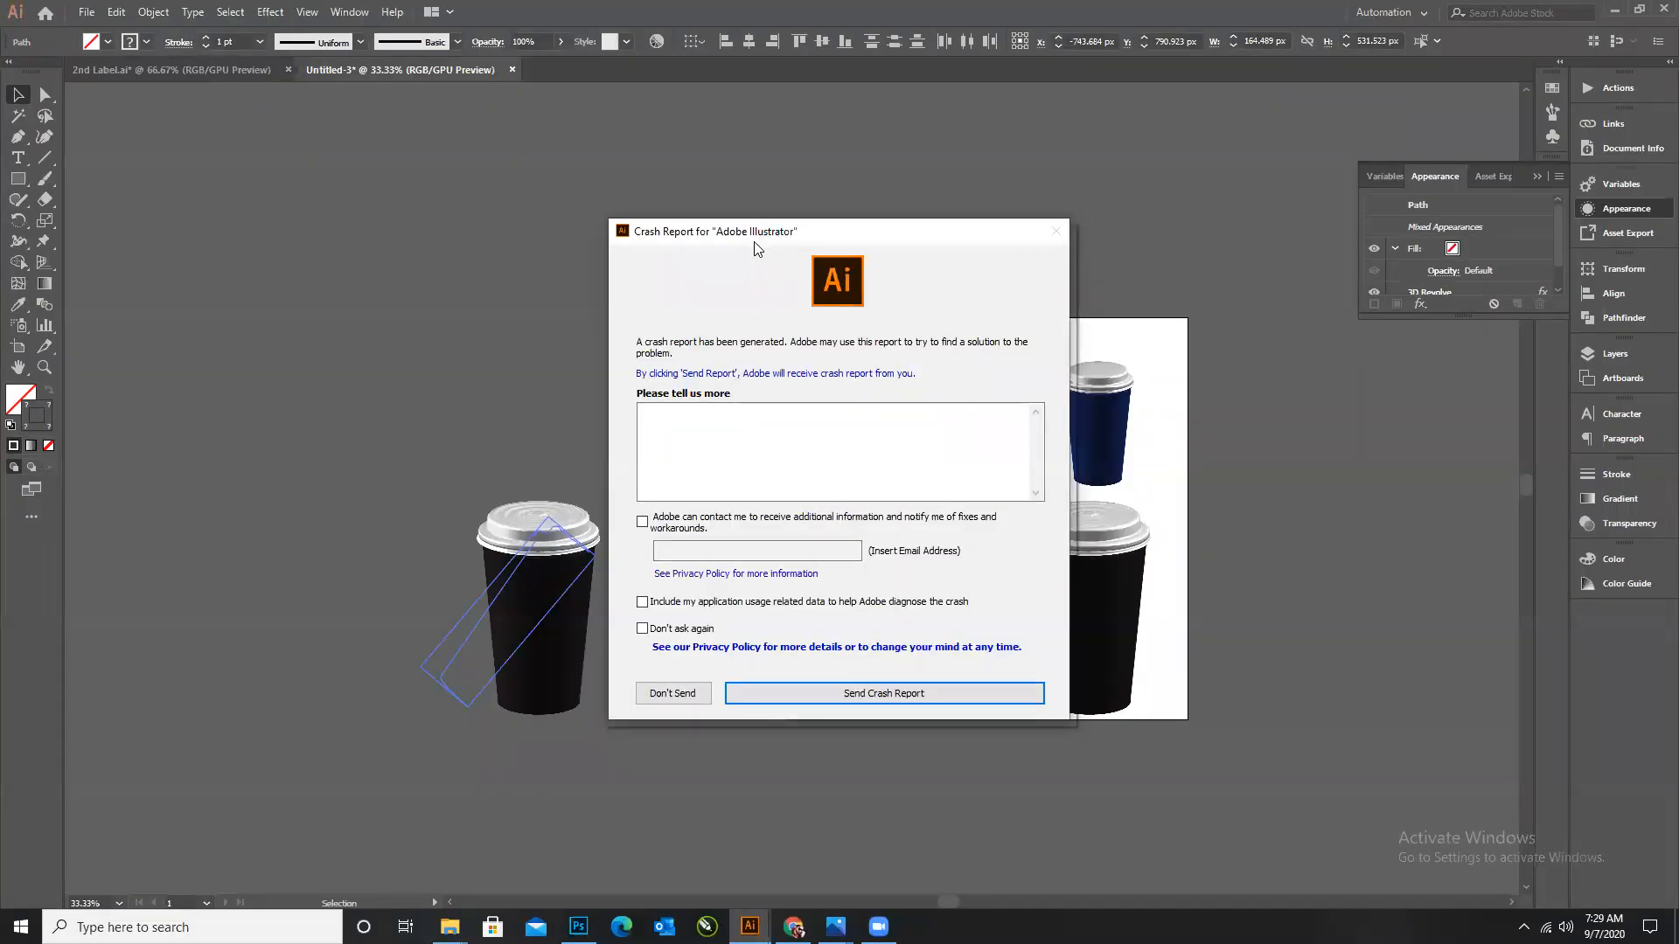
Move the crash report aside and dismiss it without sending.
left_click_drag(822, 231, 336, 220)
left_click(91, 11)
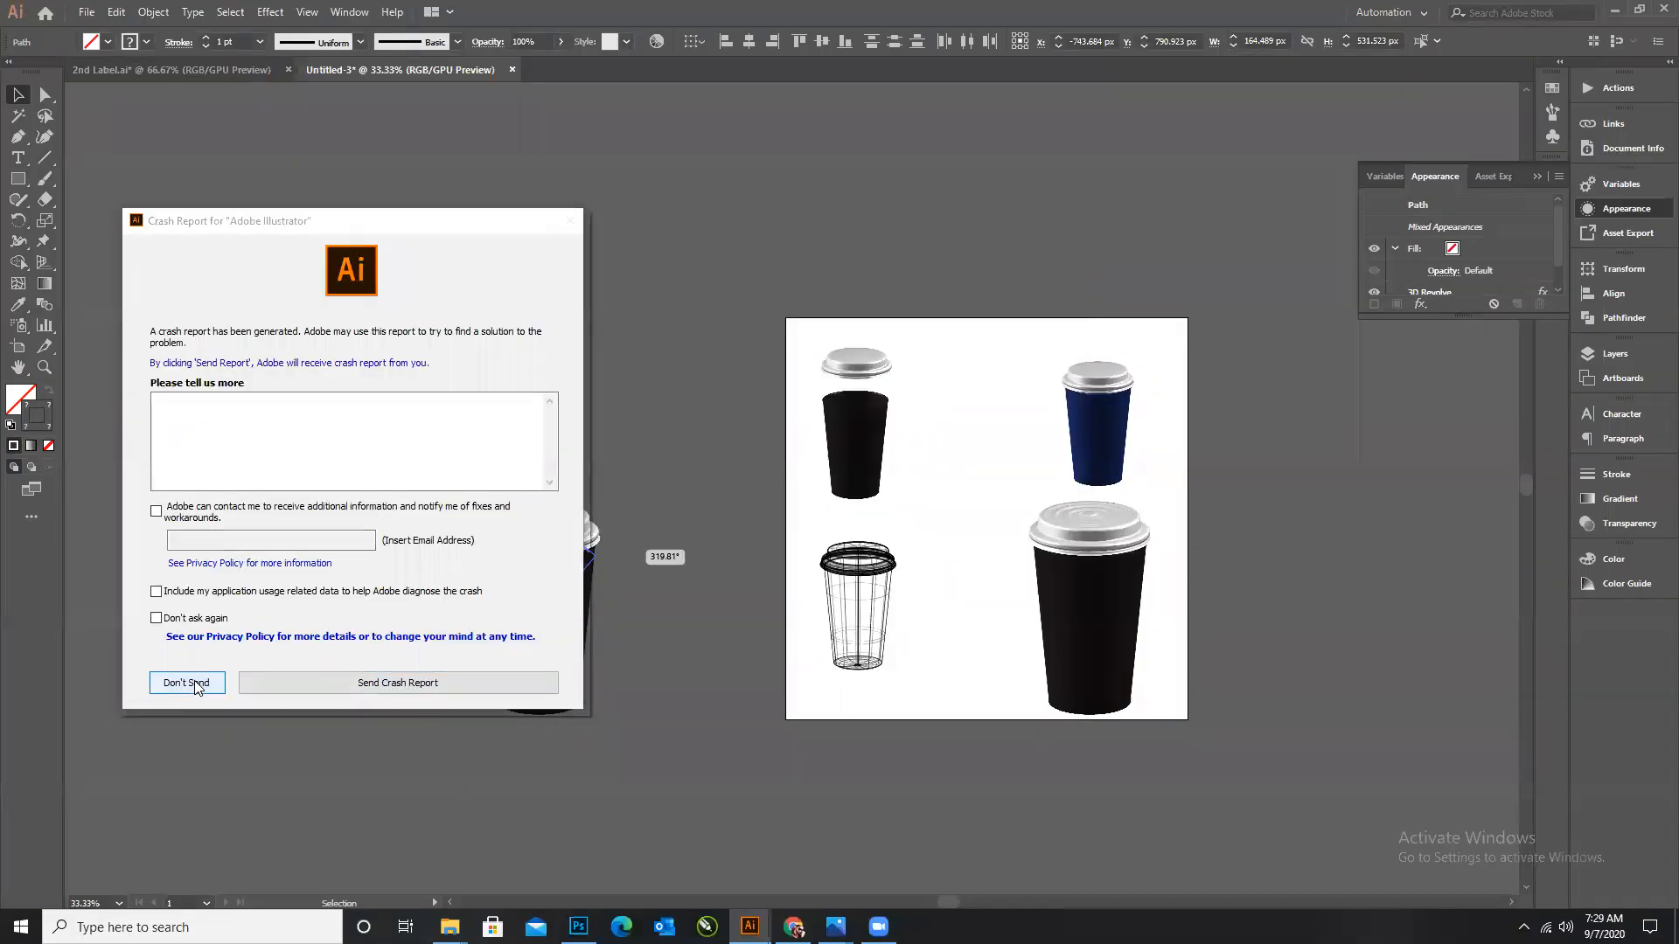
left_click_drag(411, 226, 570, 166)
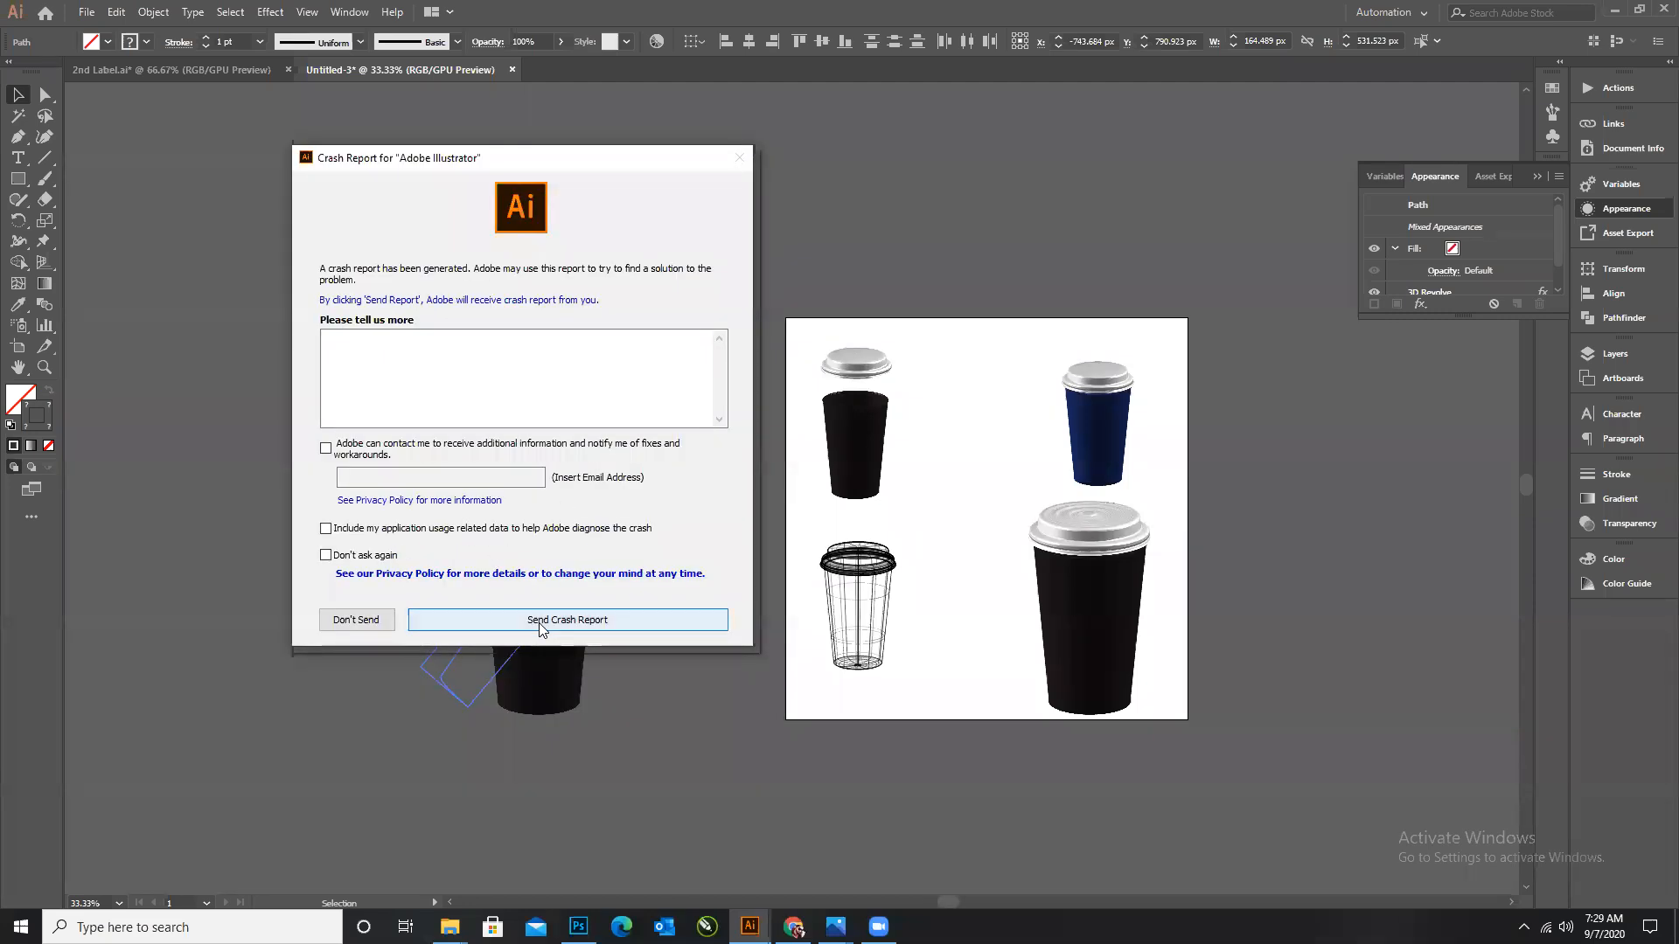
left_click(354, 620)
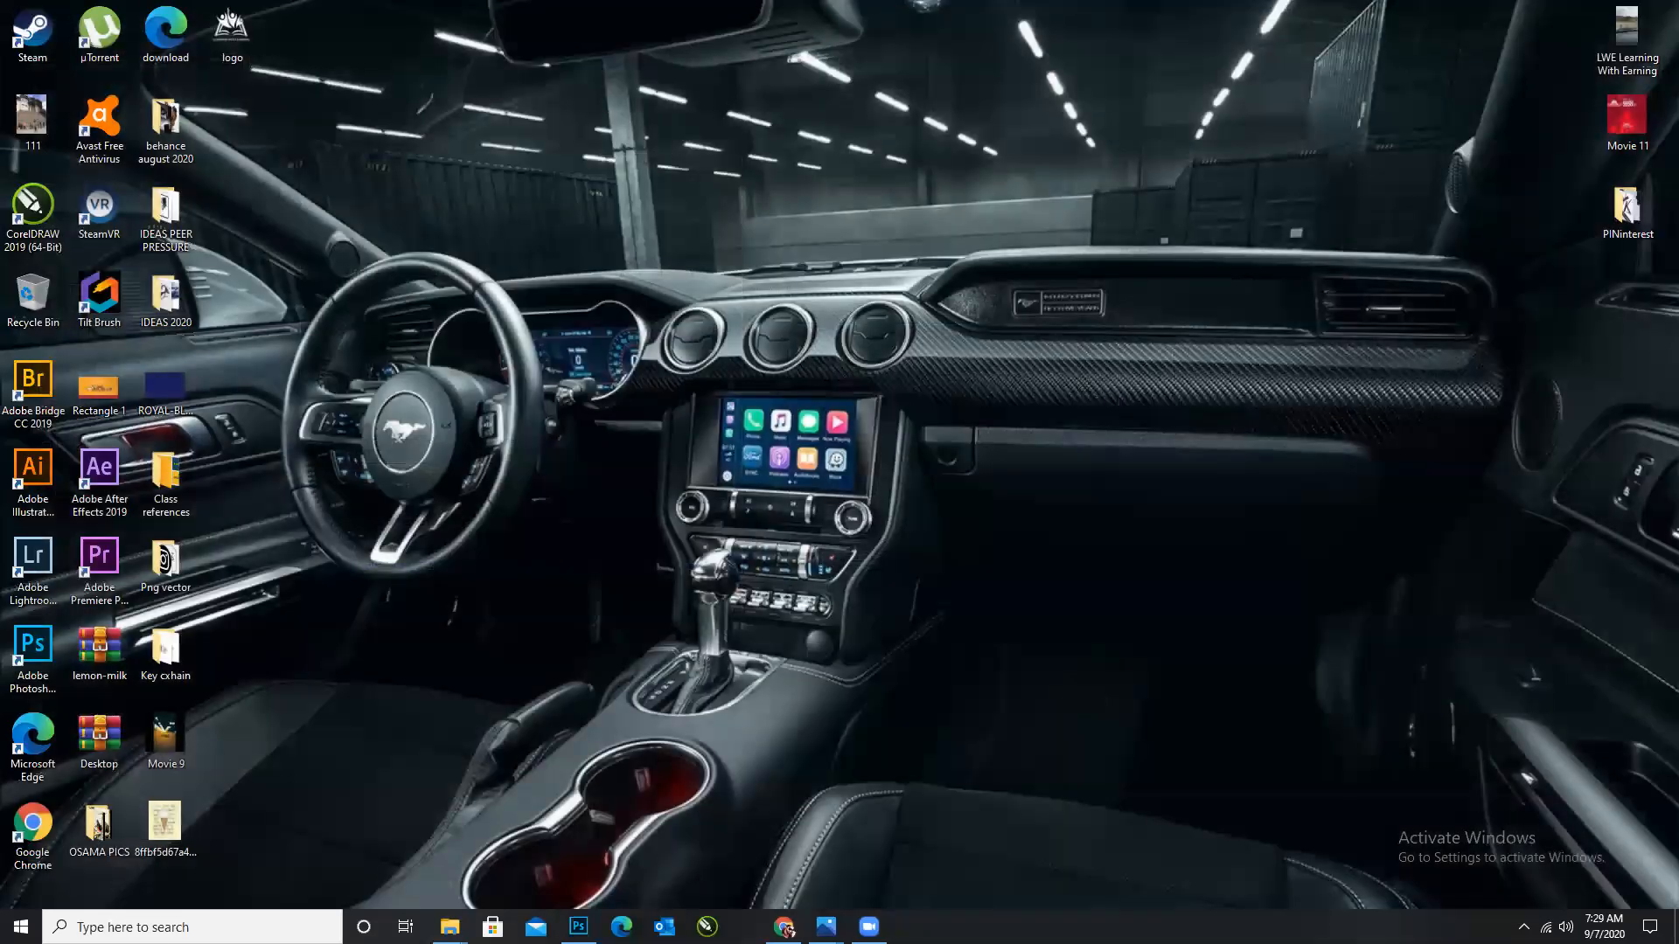
Relaunch Adobe Illustrator and accept recovery of the unsaved documents.
double_click(26, 488)
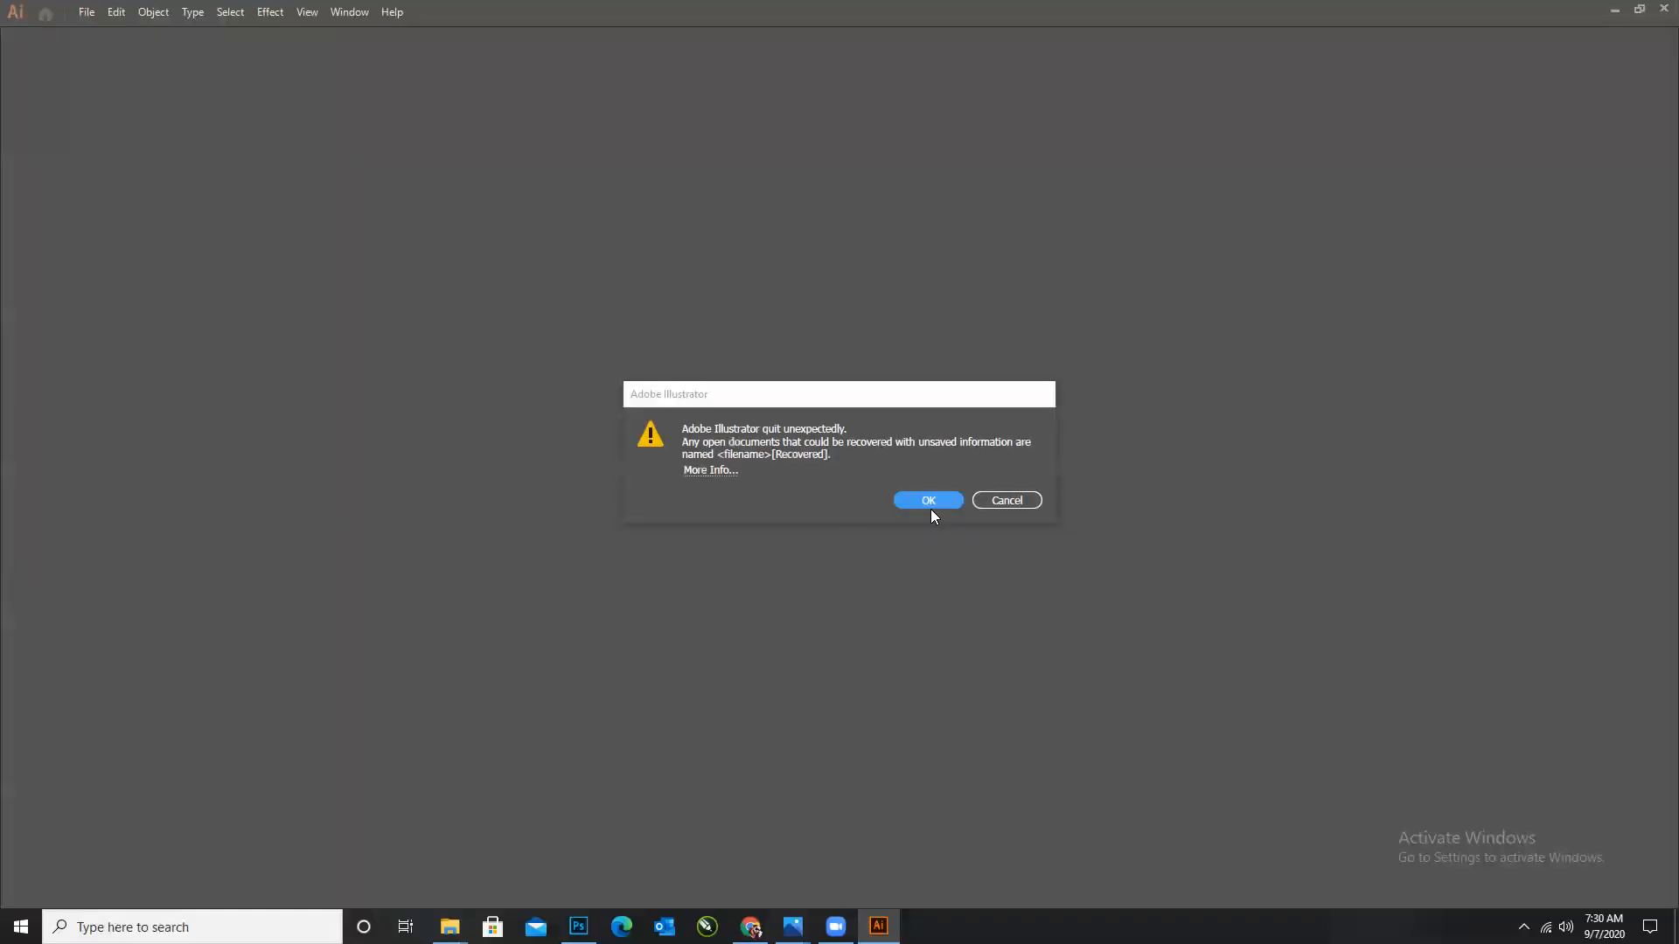
left_click(930, 502)
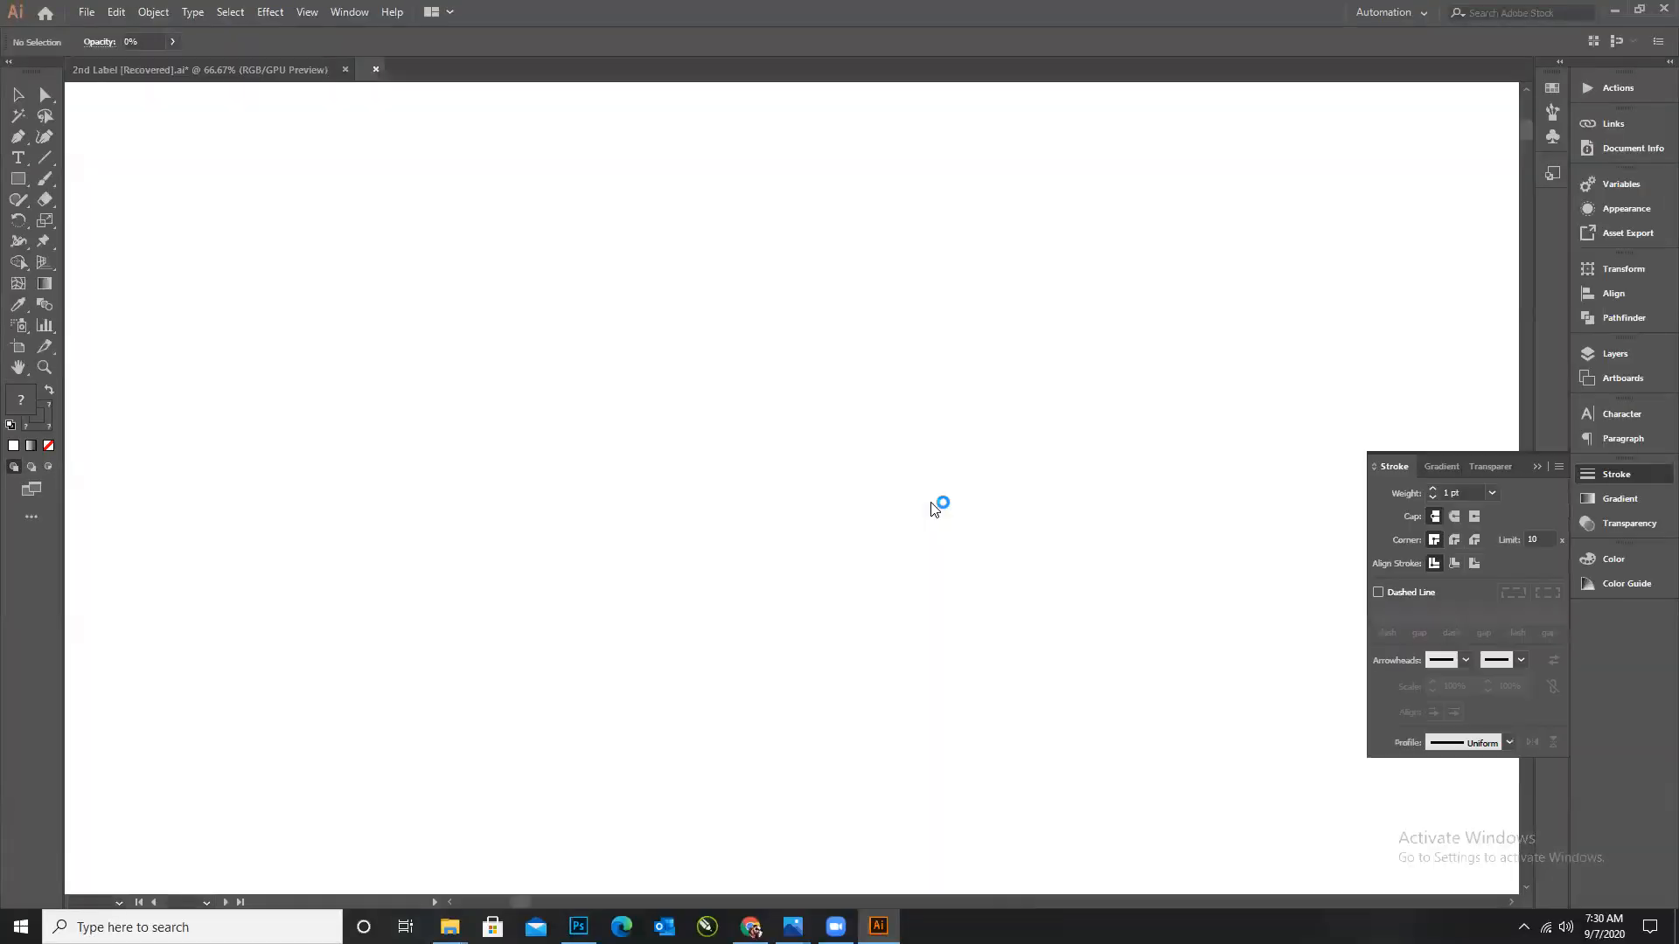
left_click(976, 490)
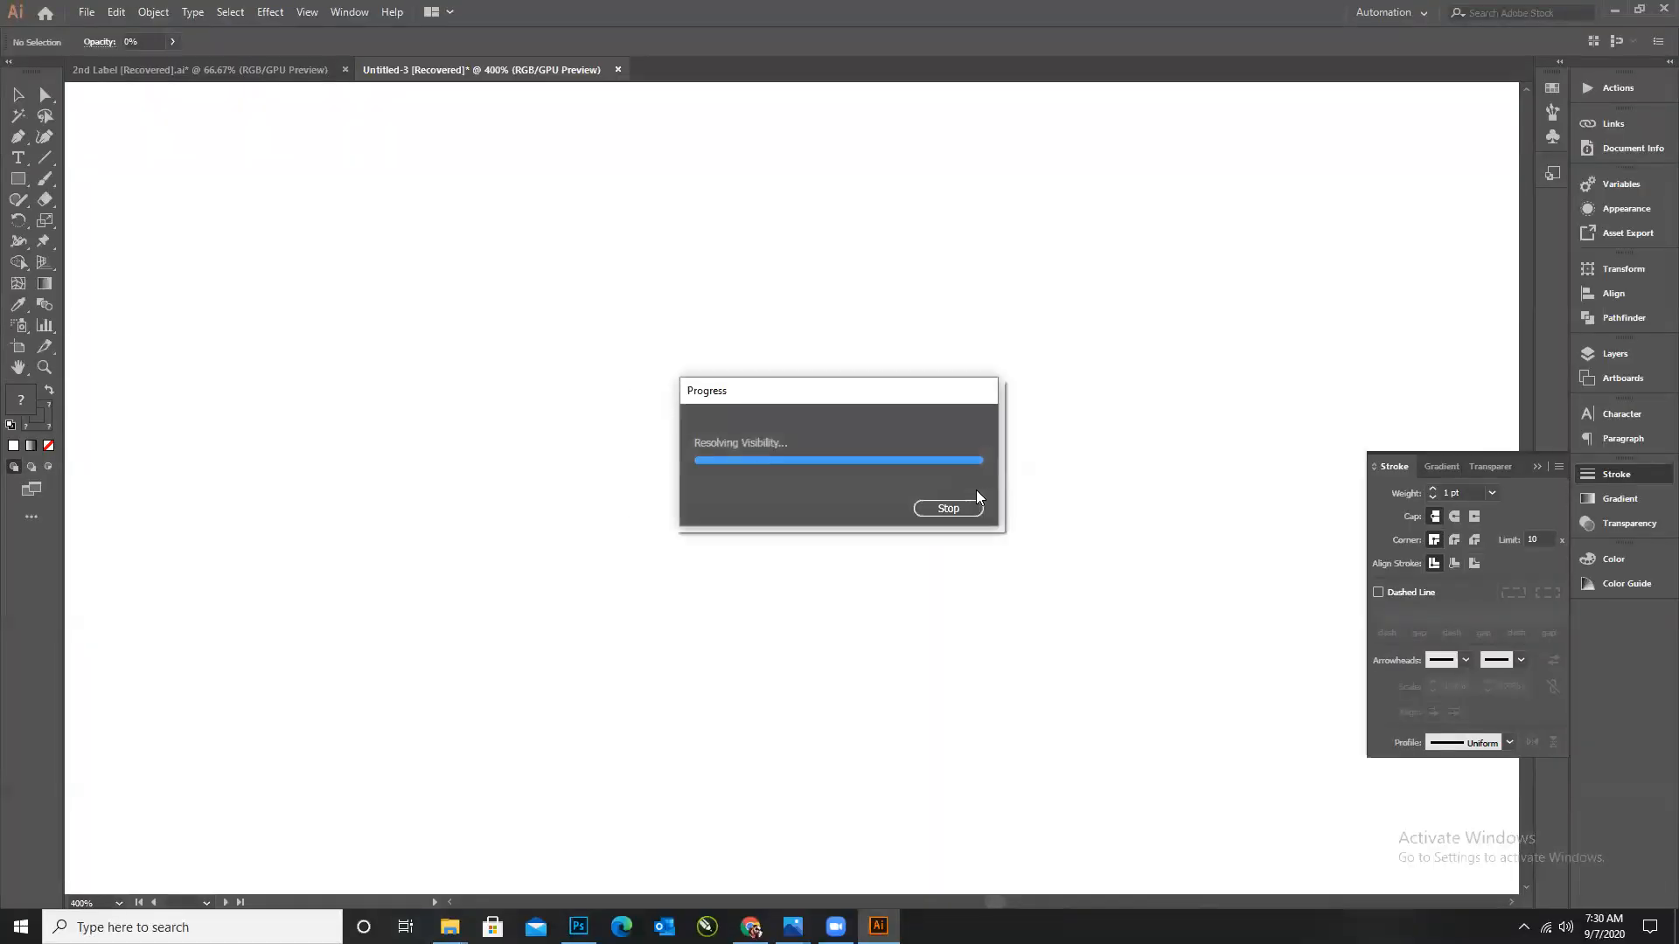
left_click(969, 487)
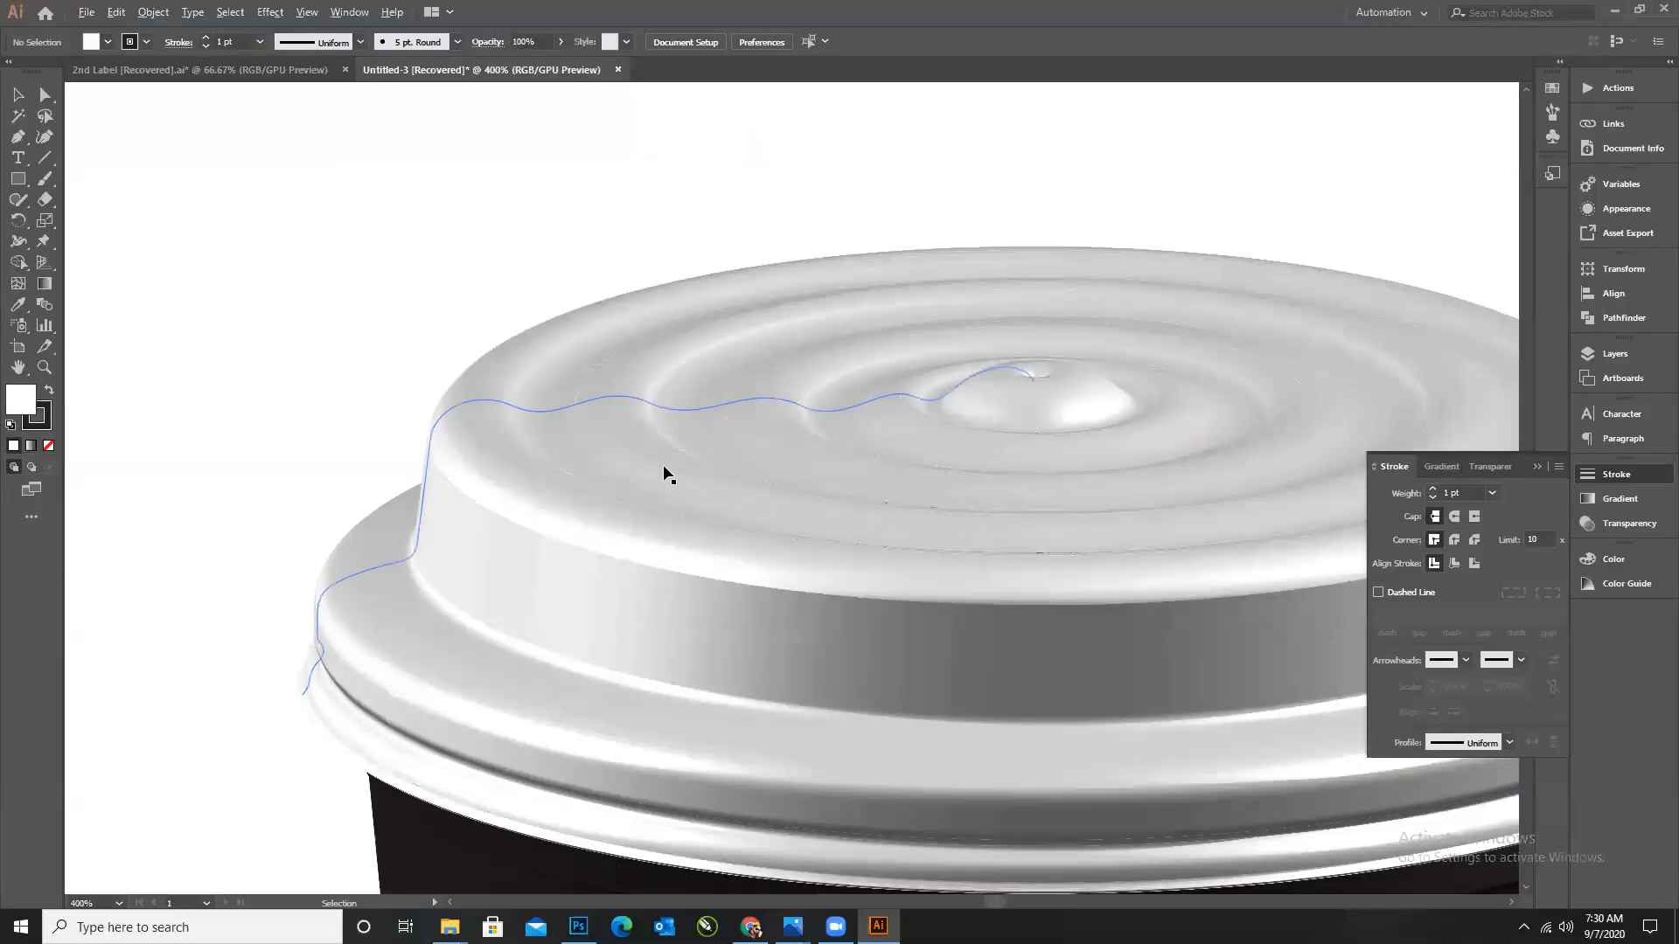
Start saving the recovered cup document under a new name and browse to the LWE folder on SPACE 1 (D:).
scroll(669, 472, "down", 4)
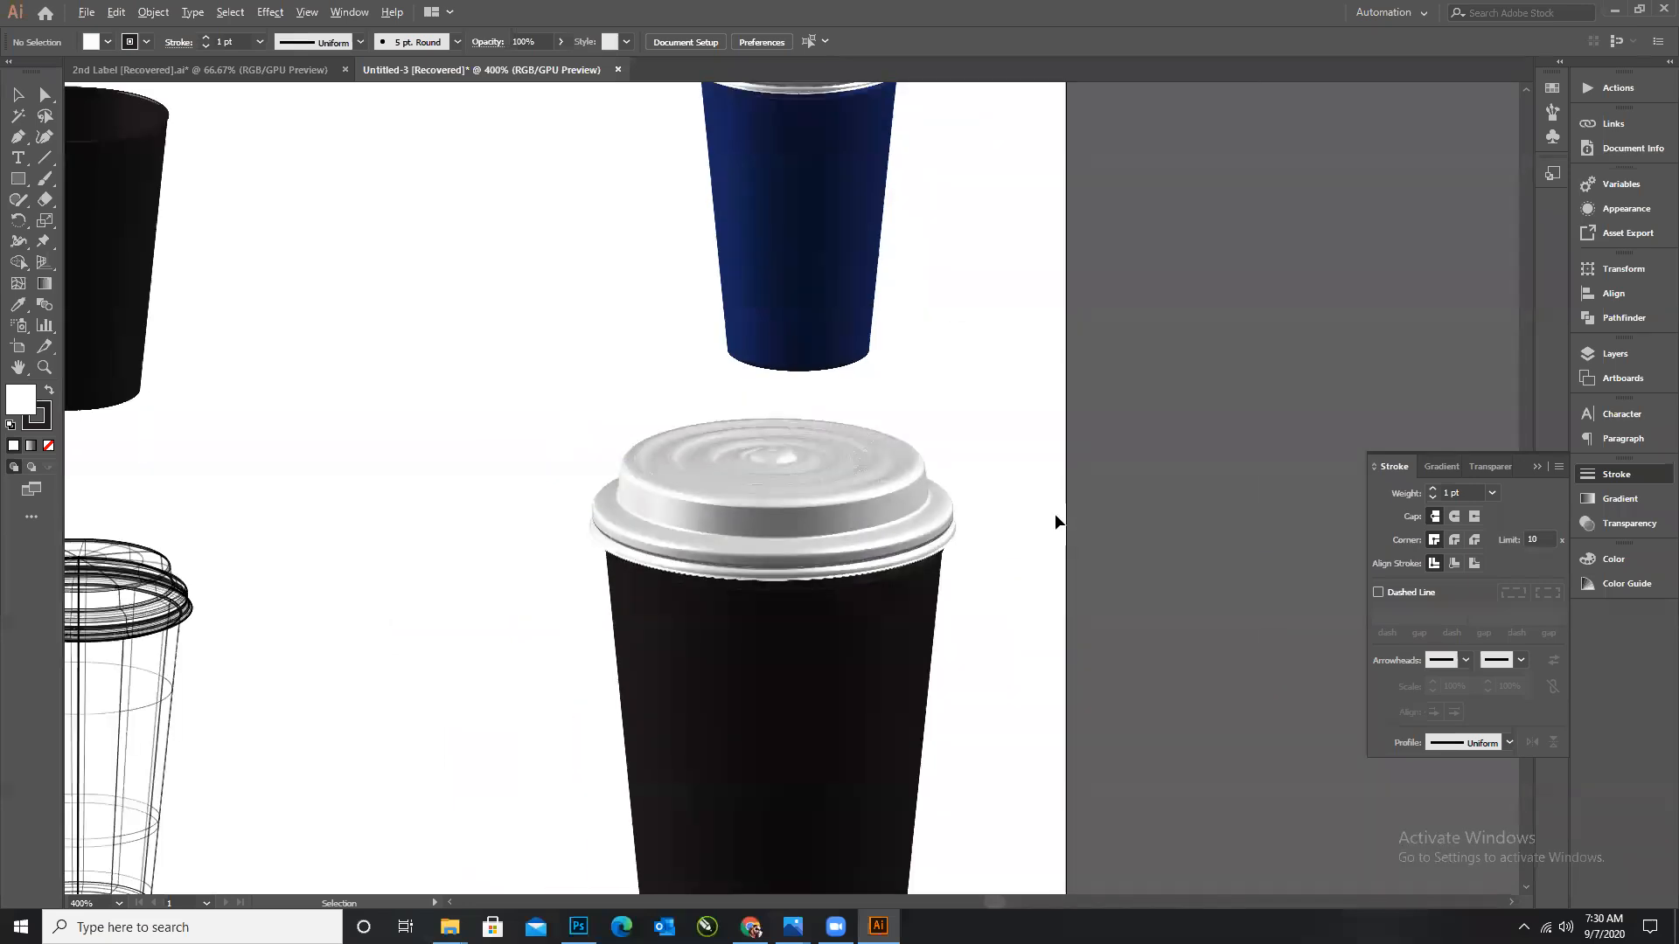
scroll(1055, 512, "down", 7)
left_click_drag(874, 420, 1016, 543)
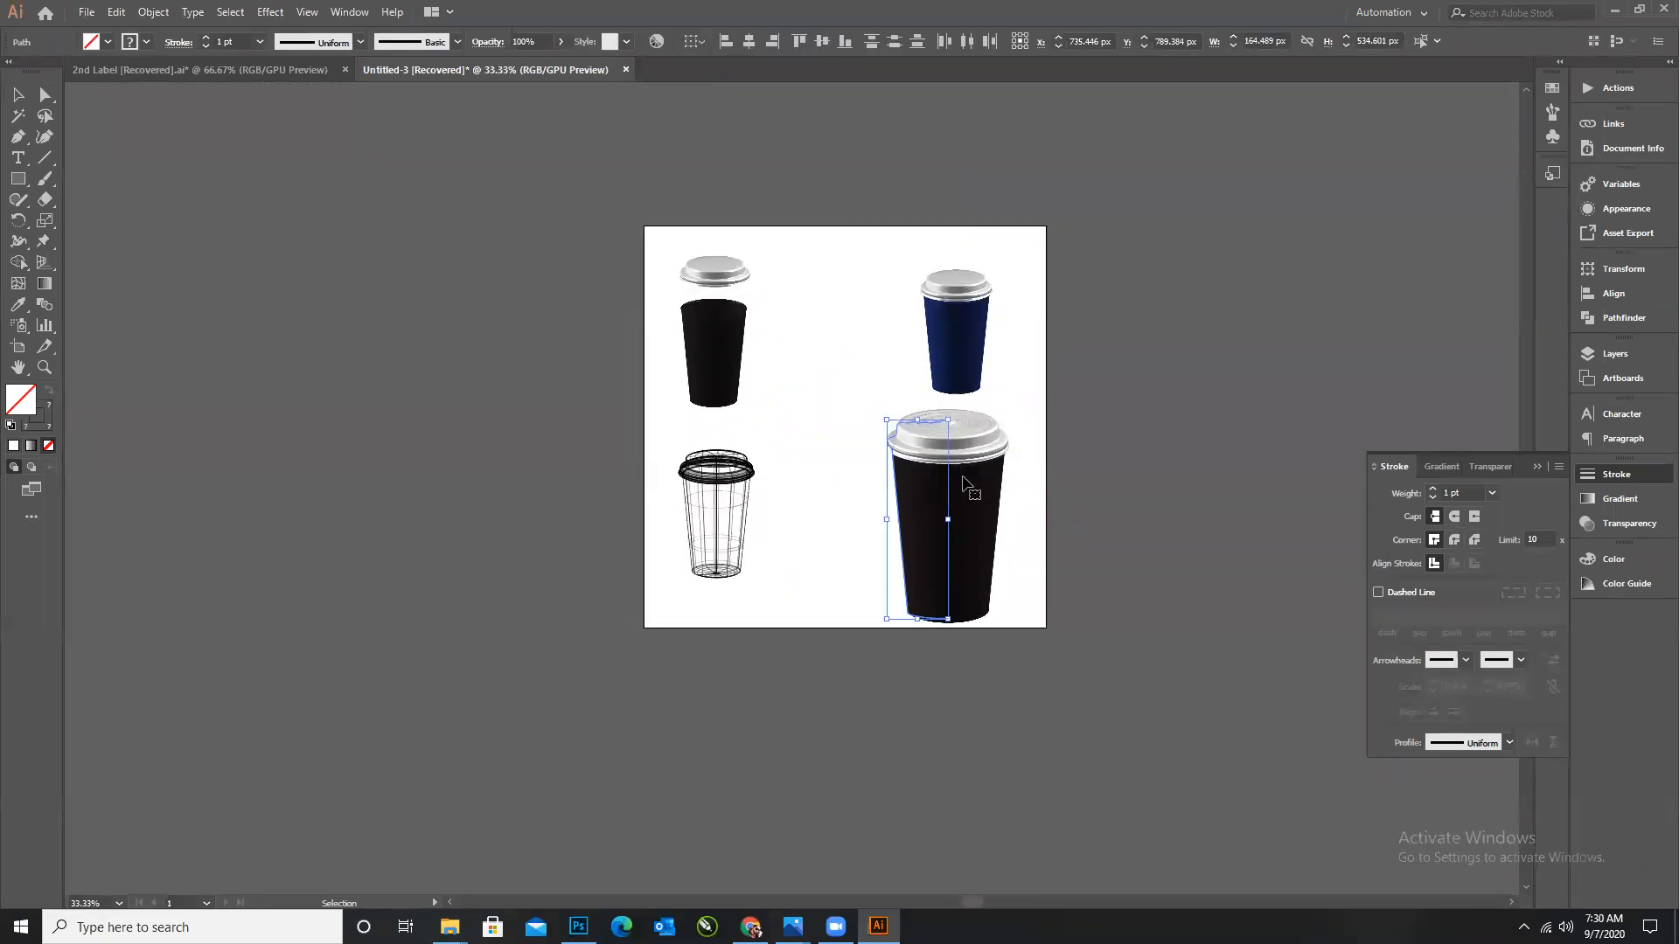
left_click(86, 11)
left_click(120, 159)
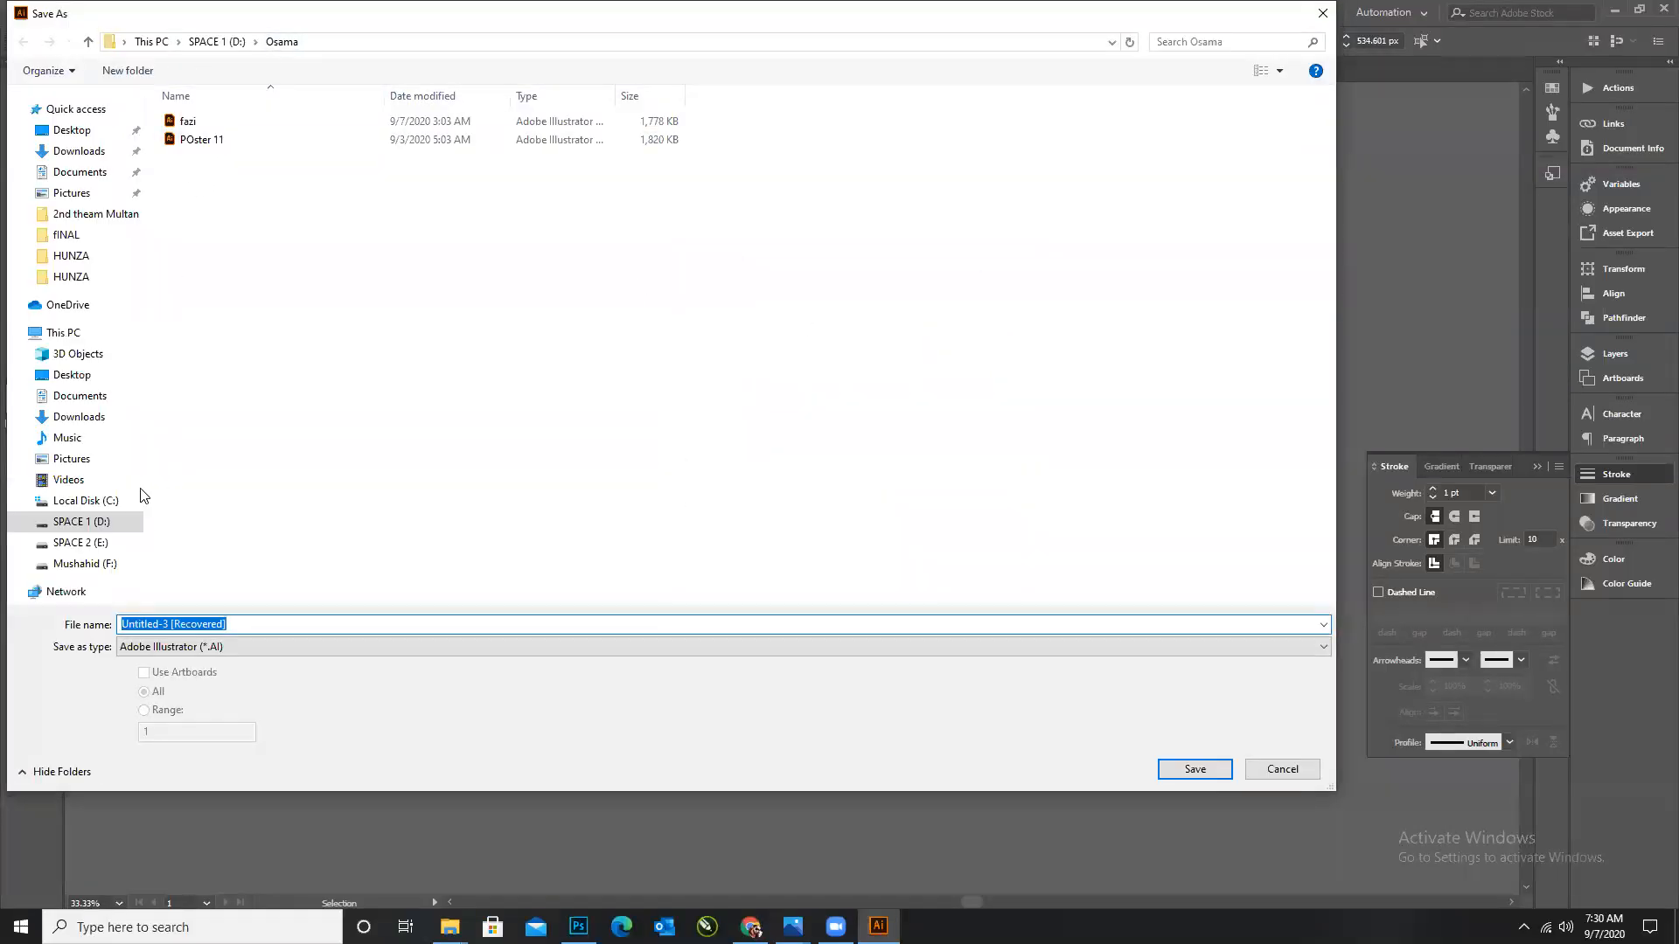
left_click(87, 542)
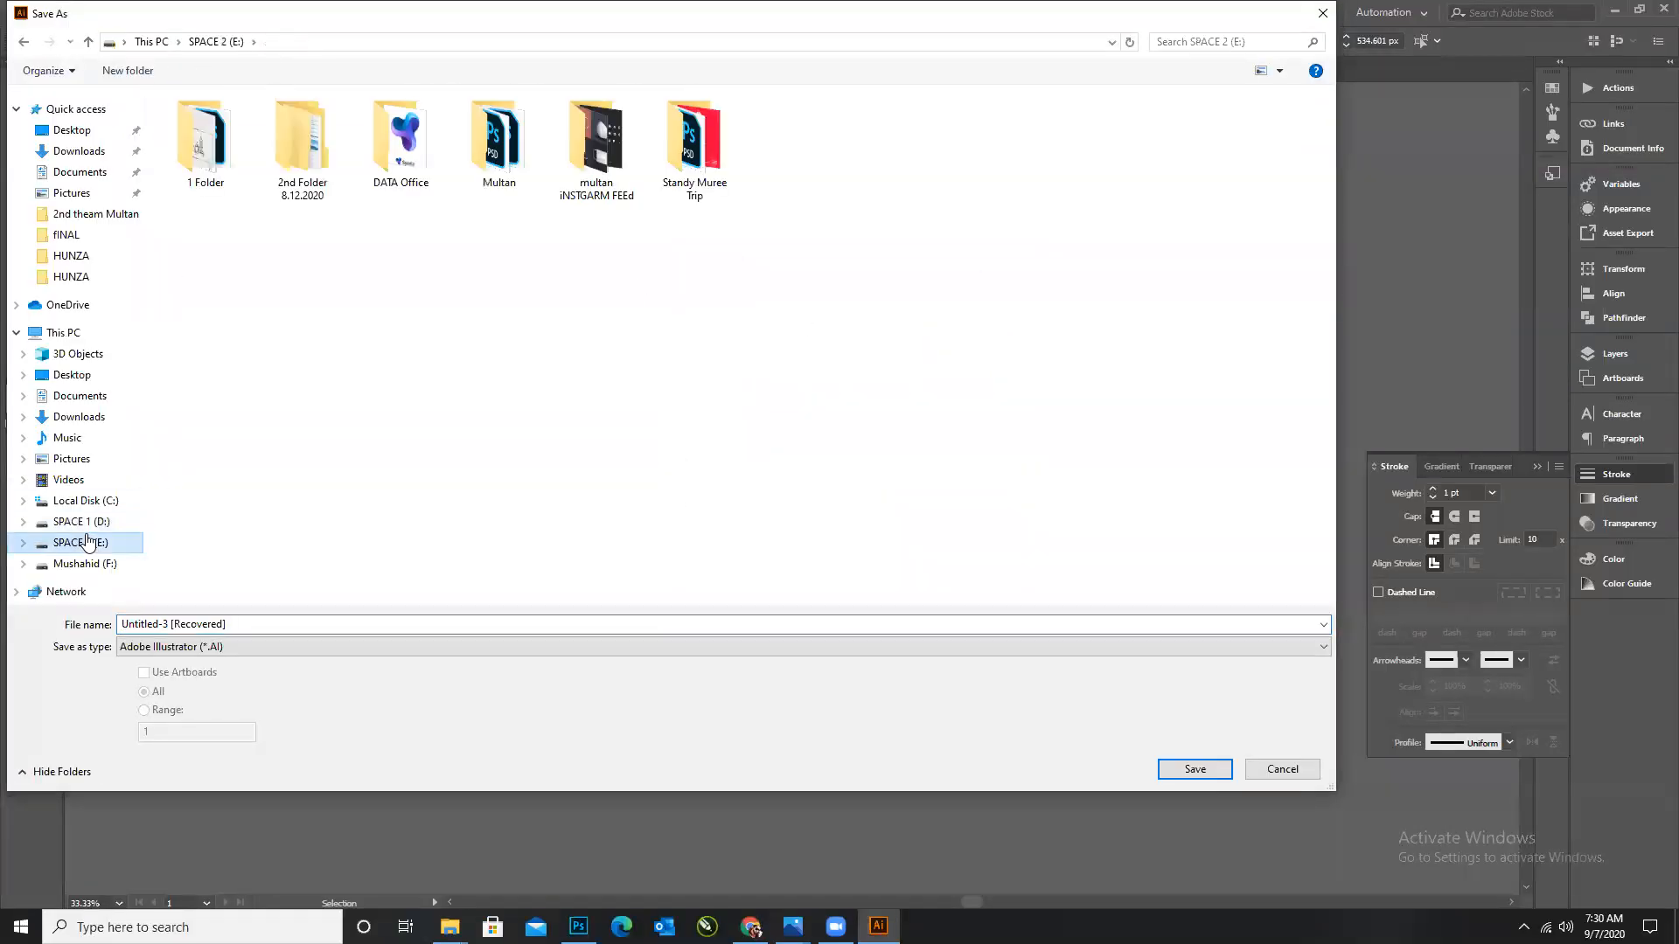
left_click(81, 522)
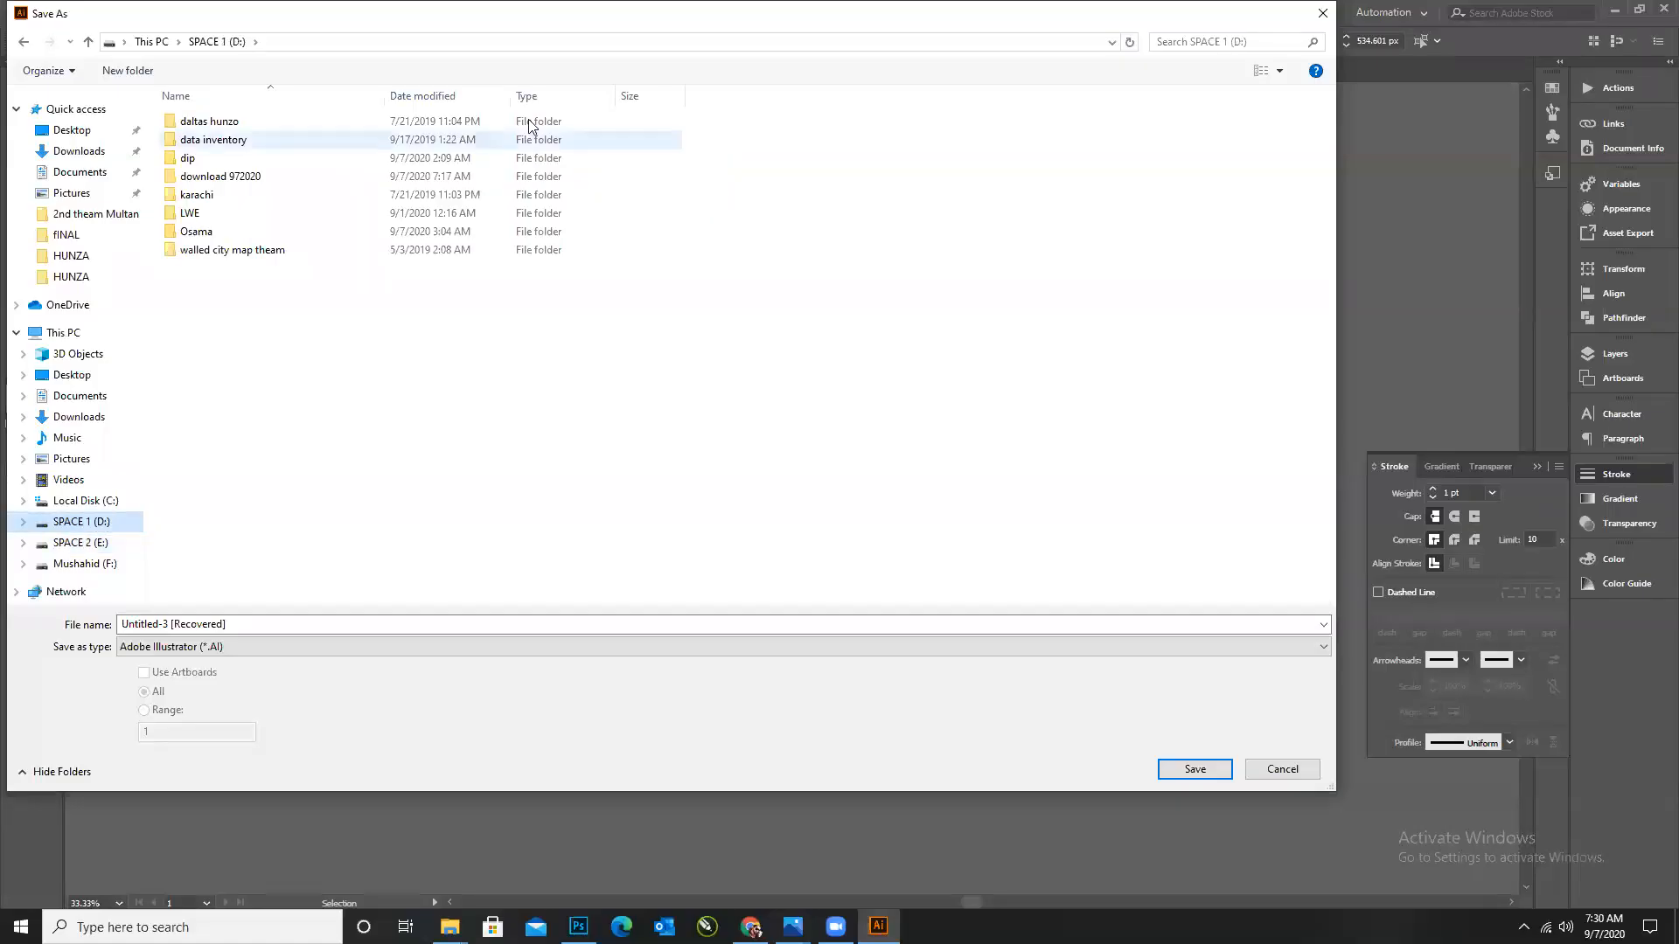
double_click(199, 215)
Create a new folder named "20,21 Advance lacture" inside the LWE folder.
right_click(299, 383)
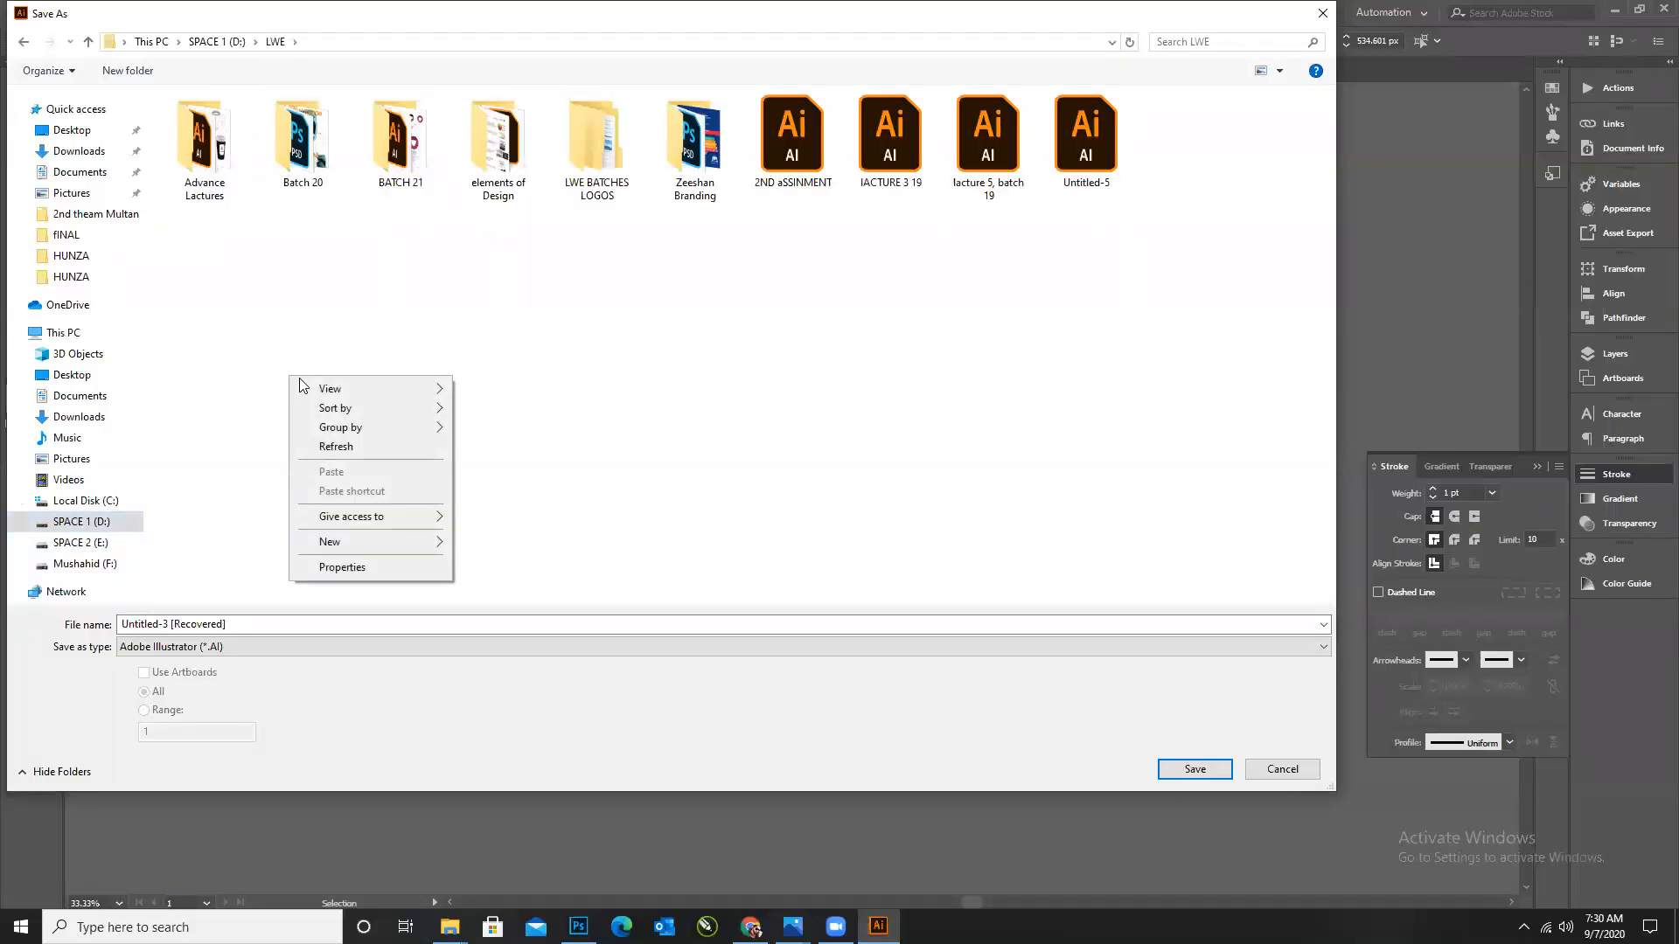
mouse_move(437, 542)
left_click(513, 543)
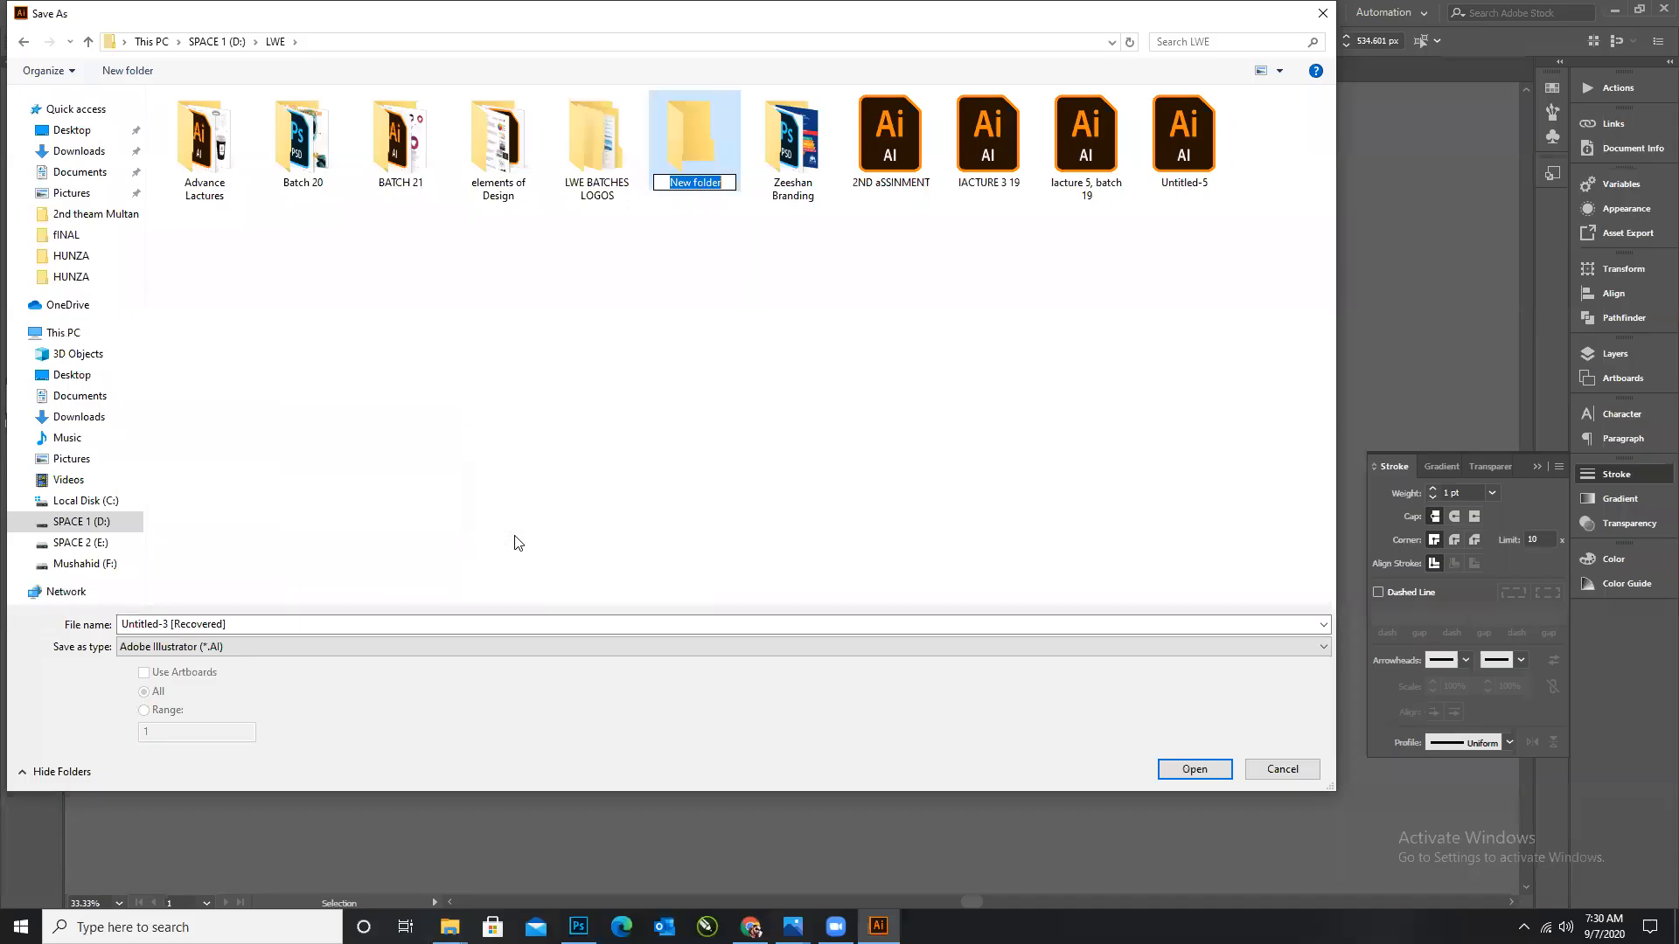
type("20,21 Advanc")
key("BackSpace")
type("ce lacture")
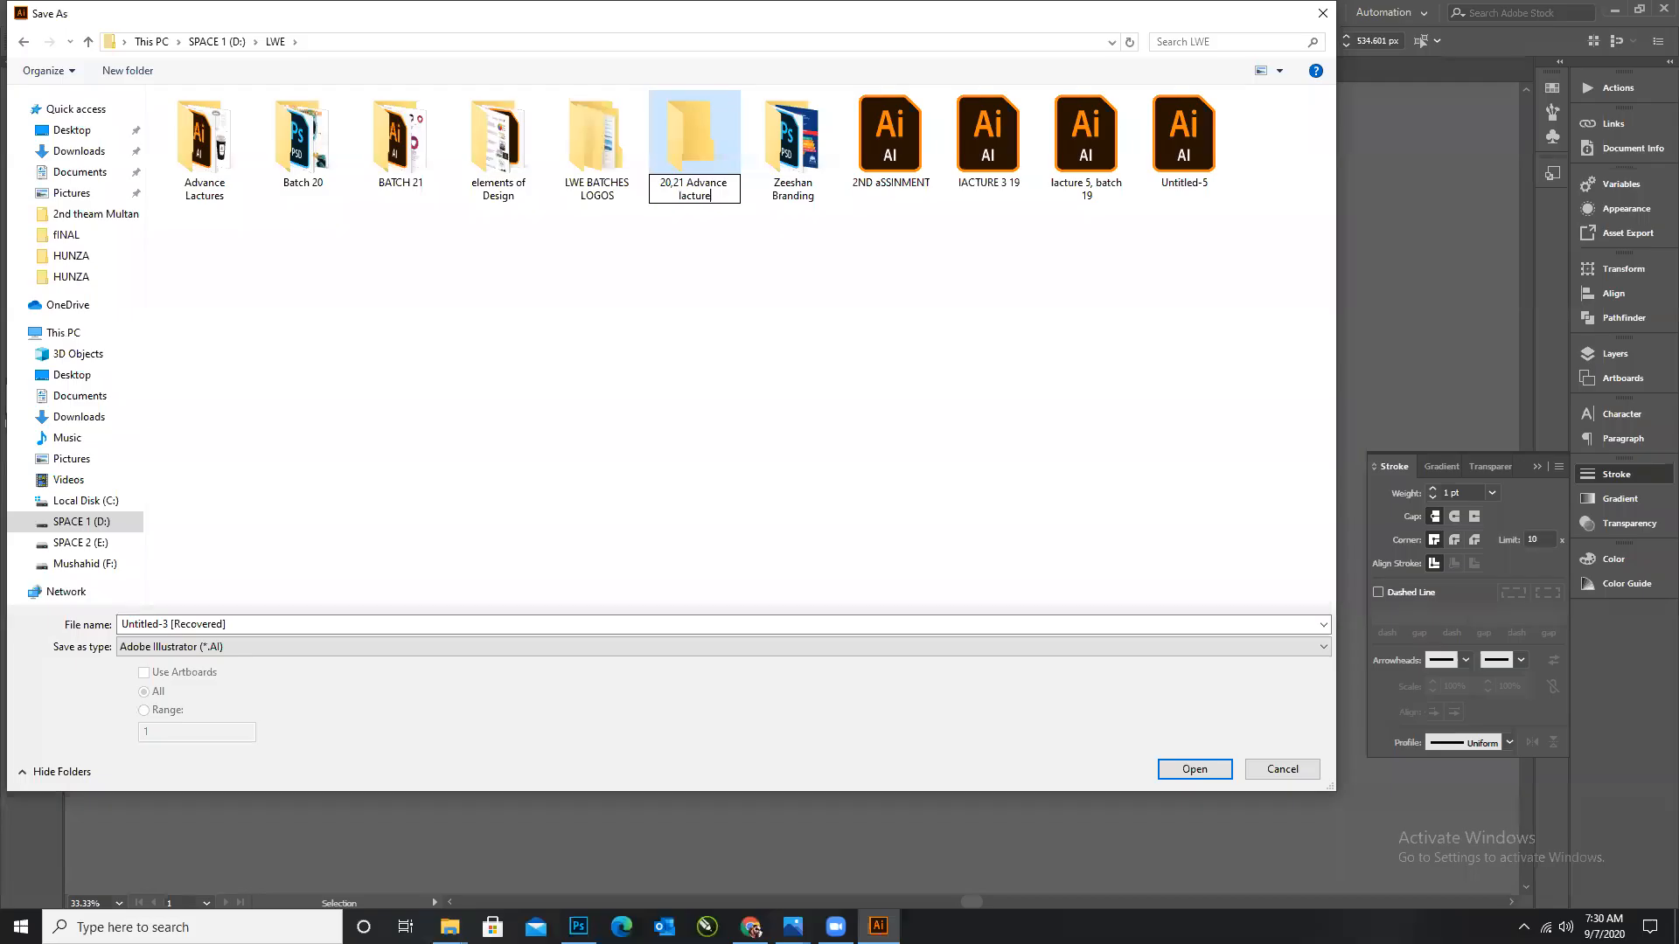
key("Return")
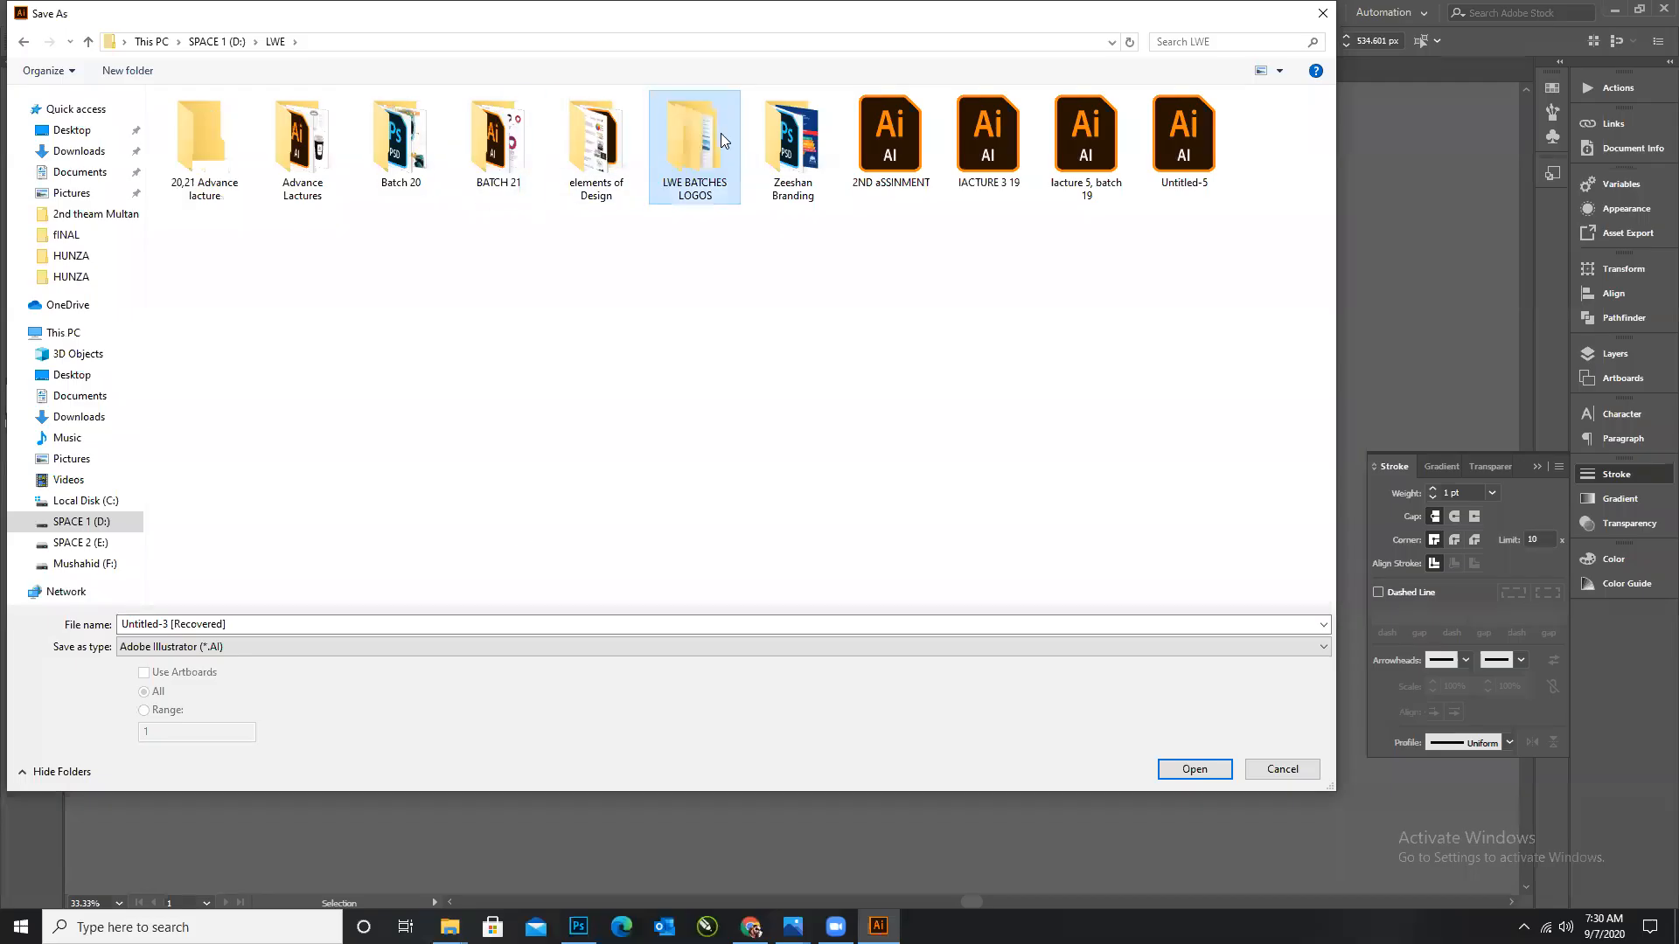
Save the document as Cup in the 20,21 Advance lacture folder, using Adobe Illustrator format with the Illustrator CC version options.
double_click(222, 140)
left_click(262, 624)
type("Cup")
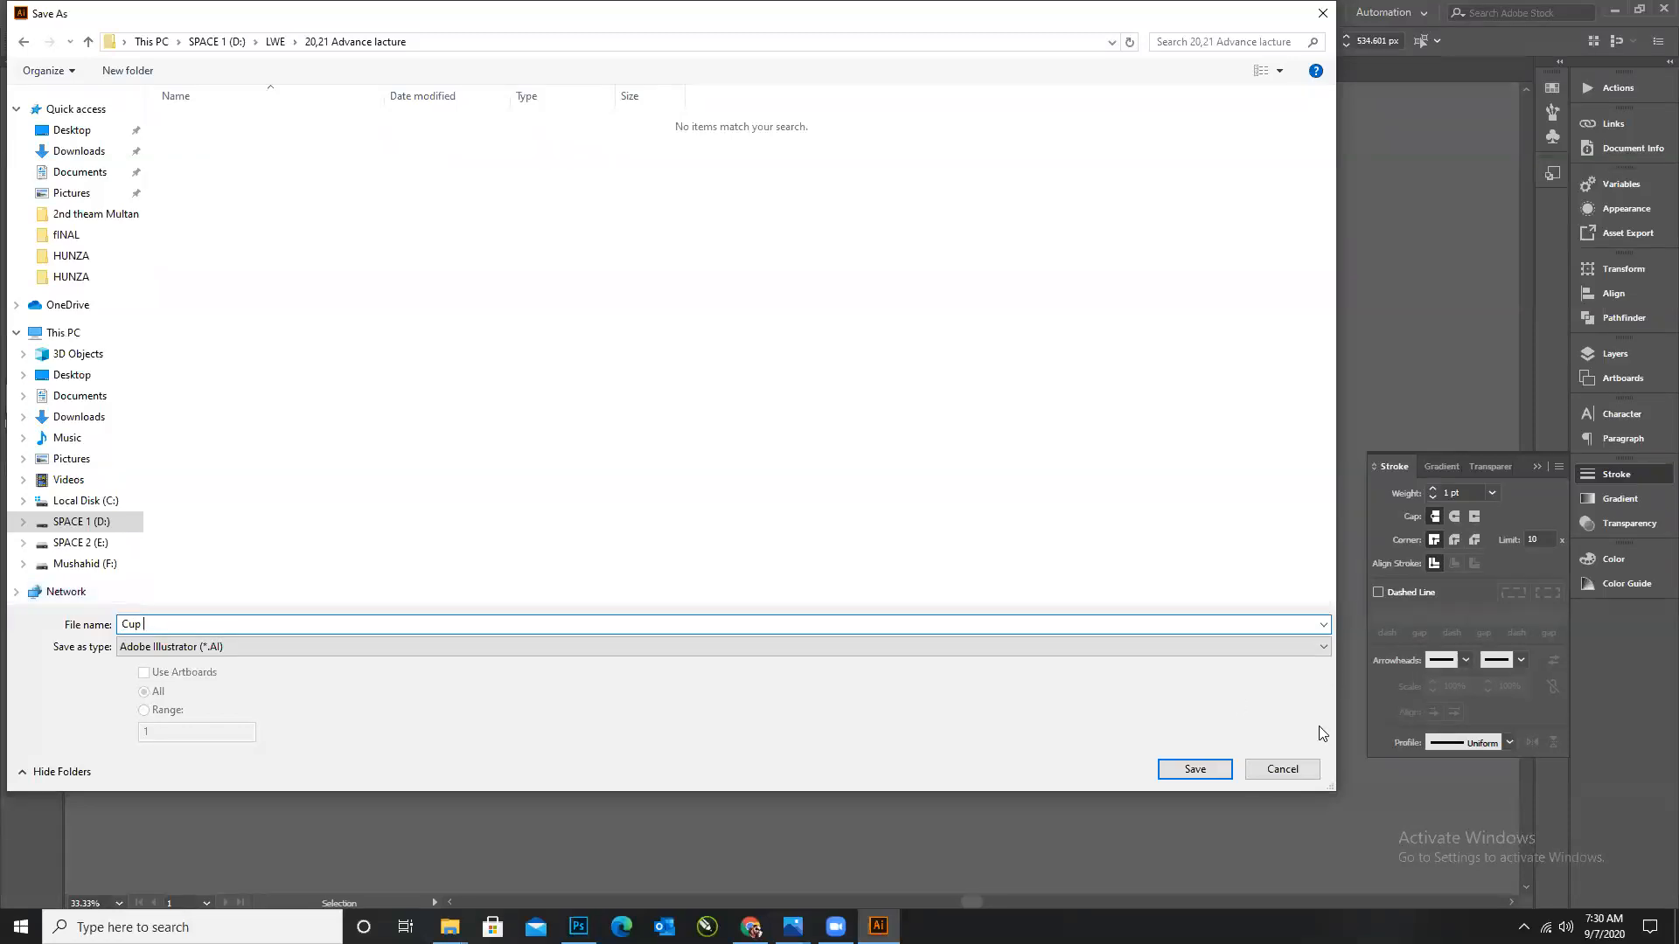
left_click(1195, 777)
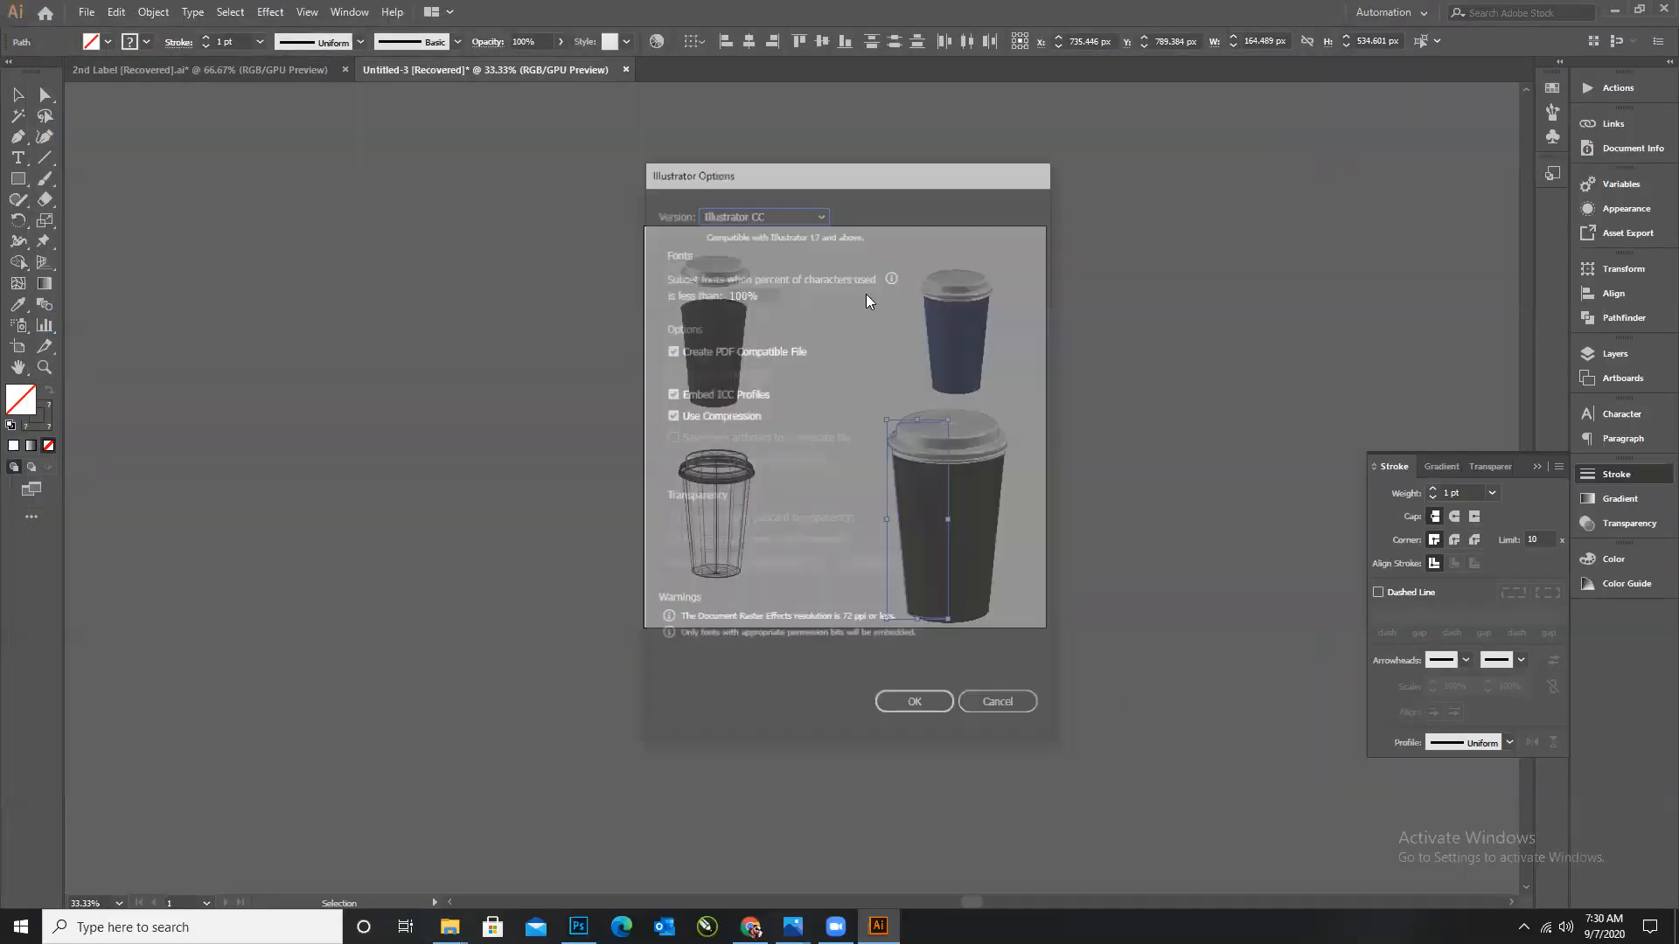
left_click(925, 707)
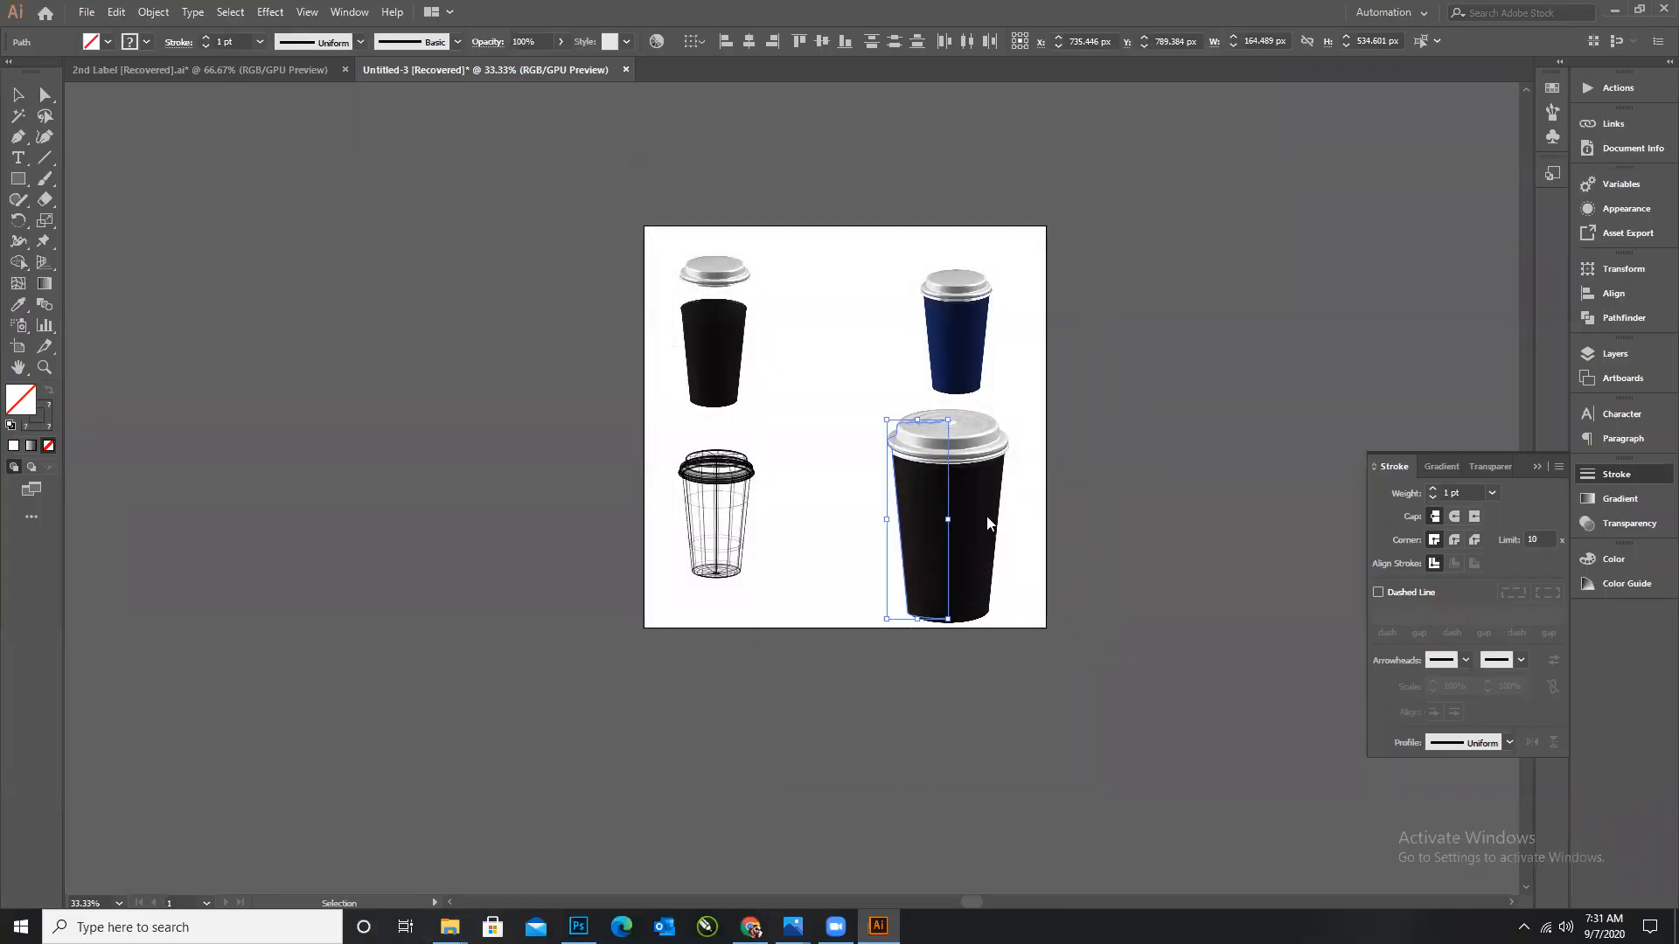
Select the large cup's lid and body and duplicate them onto the empty canvas beside the artboard.
scroll(972, 498, "up", 2)
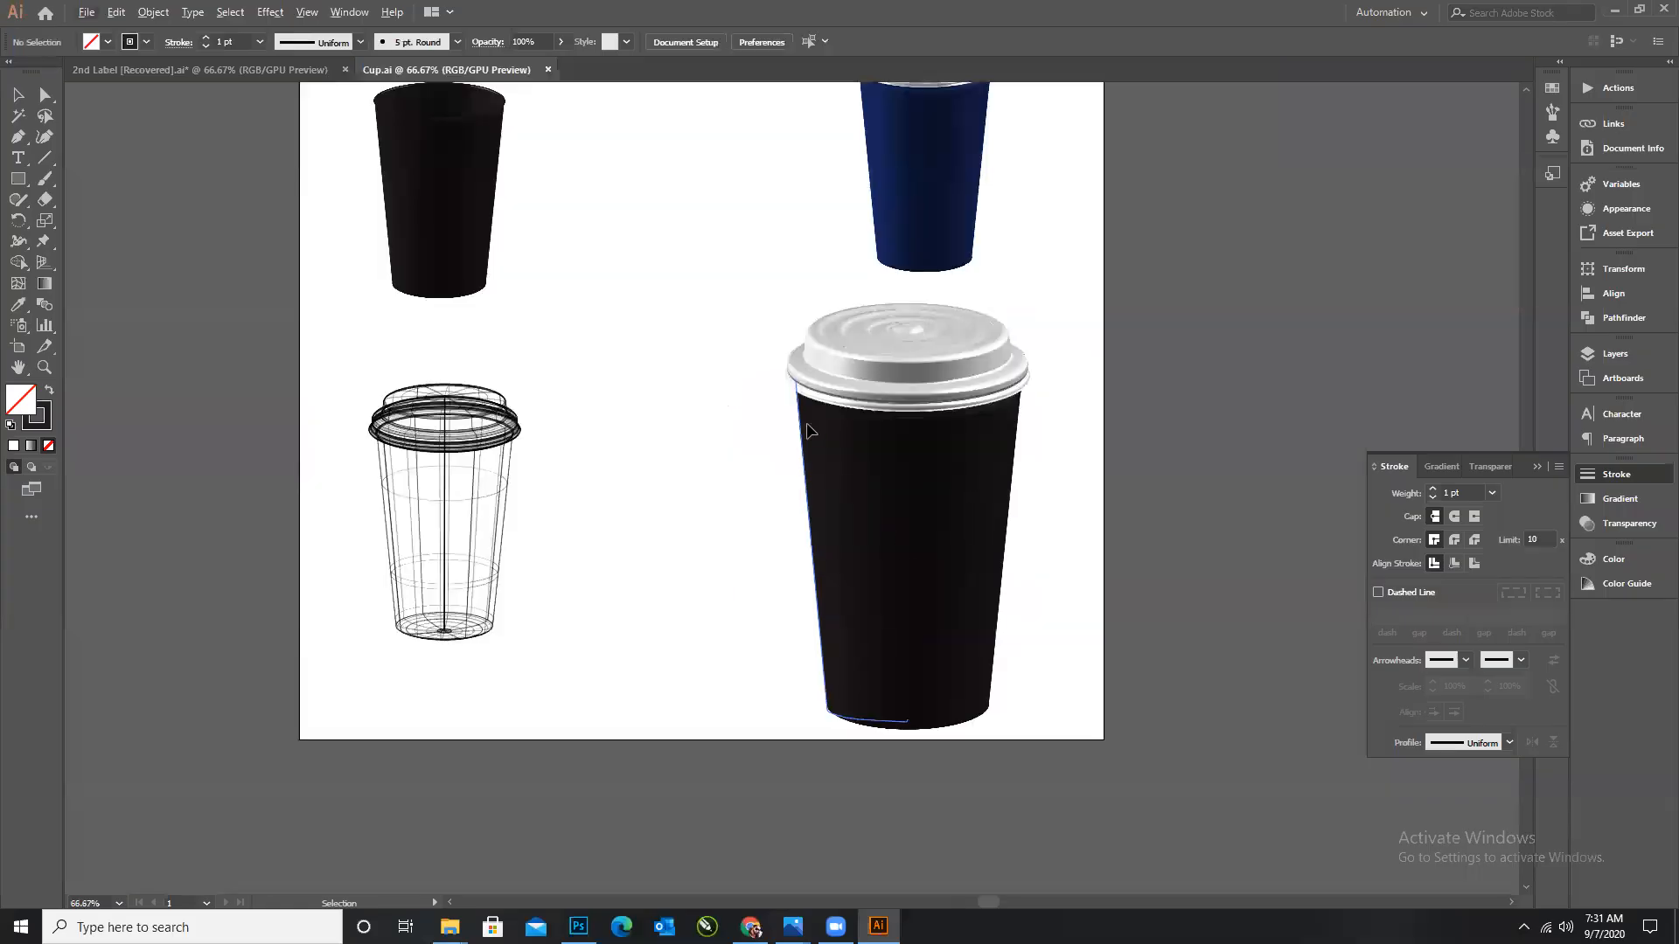
left_click_drag(652, 330, 1050, 669)
left_click(1196, 547)
scroll(1324, 489, "down", 2)
scroll(1210, 431, "up", 1)
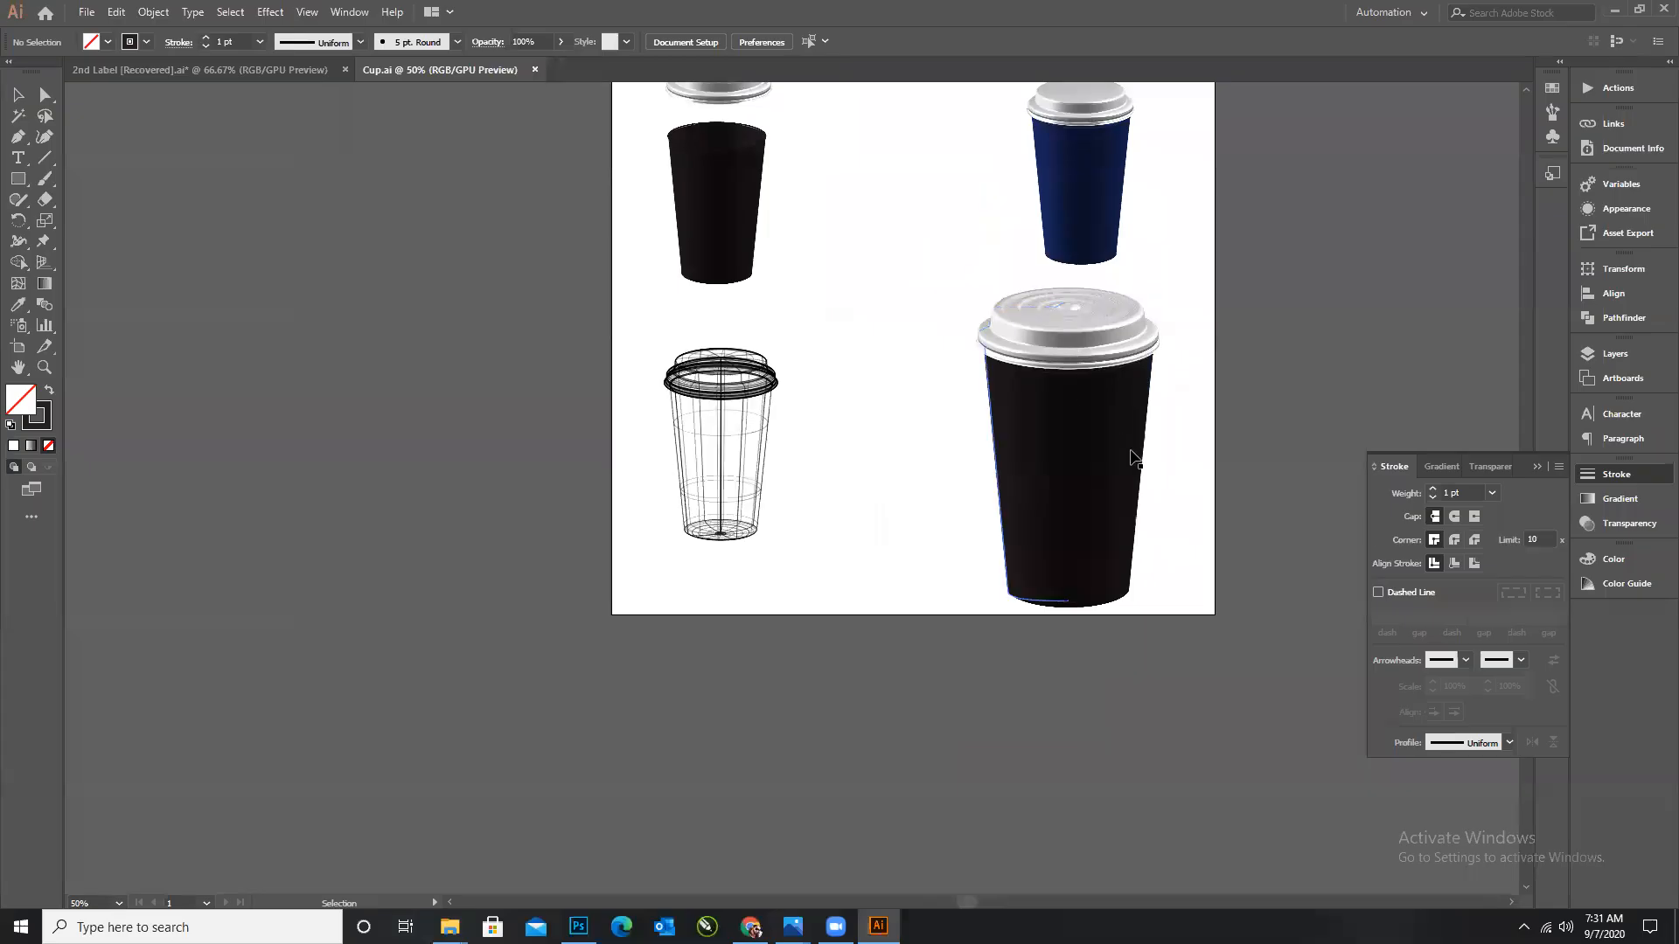
left_click_drag(1067, 442, 443, 439)
Try rotating the duplicated cup's lid and body profiles together, examine the distorted revolve, and undo the rotation.
left_click_drag(305, 298, 507, 443)
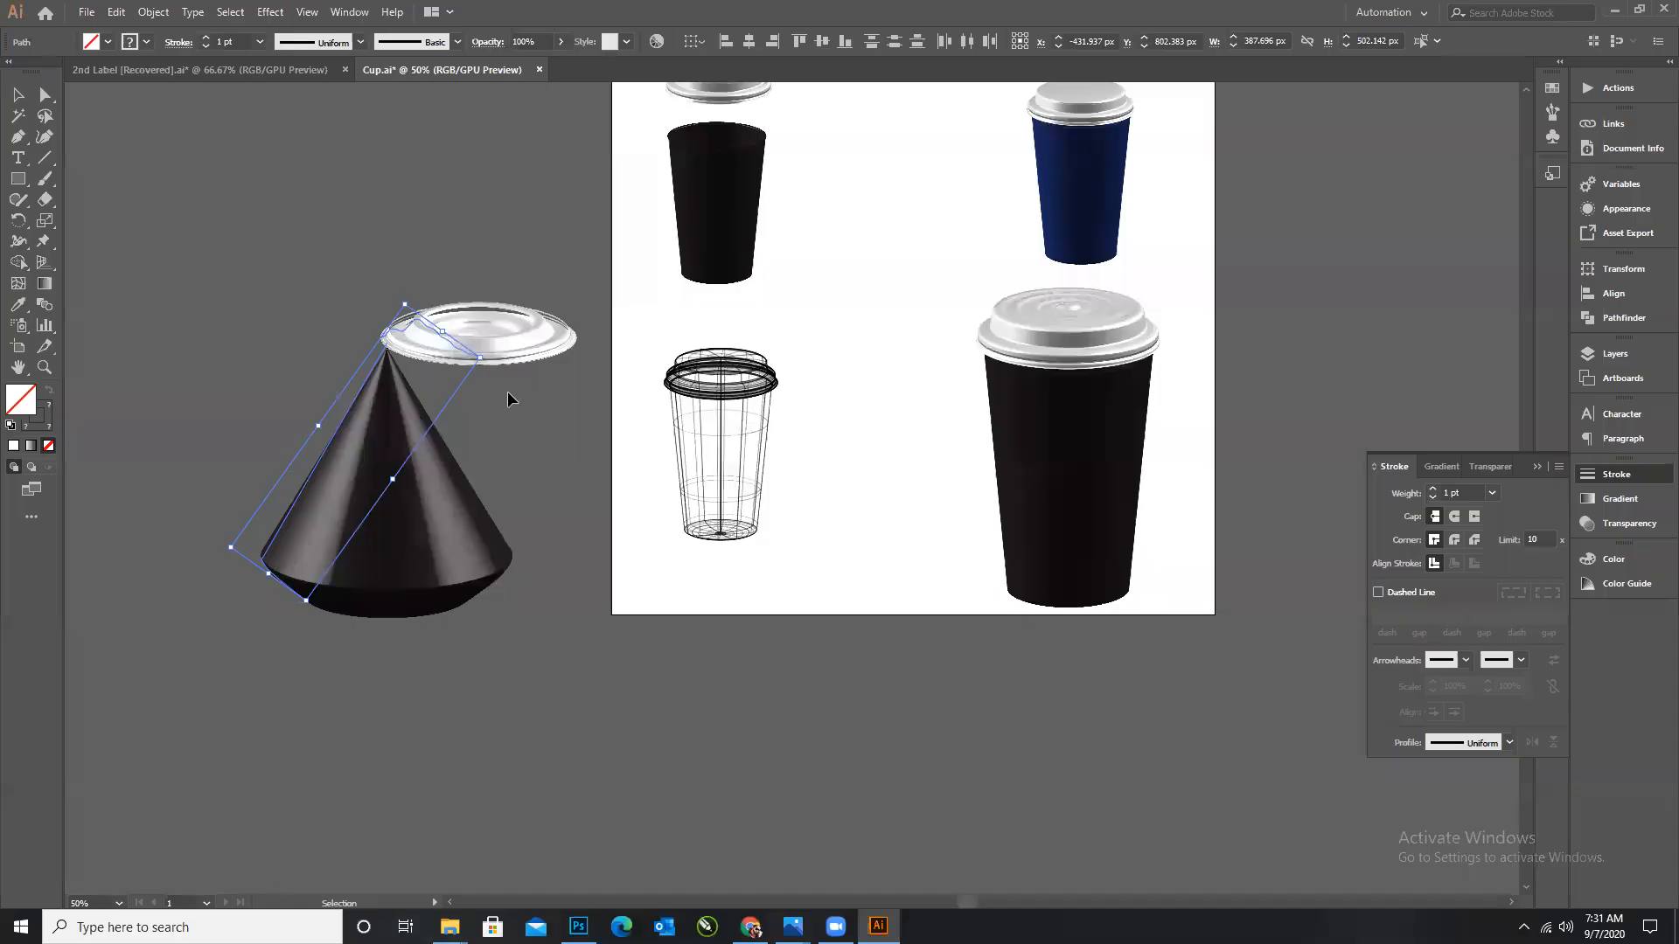
left_click(537, 448)
scroll(408, 439, "up", 2, "alt")
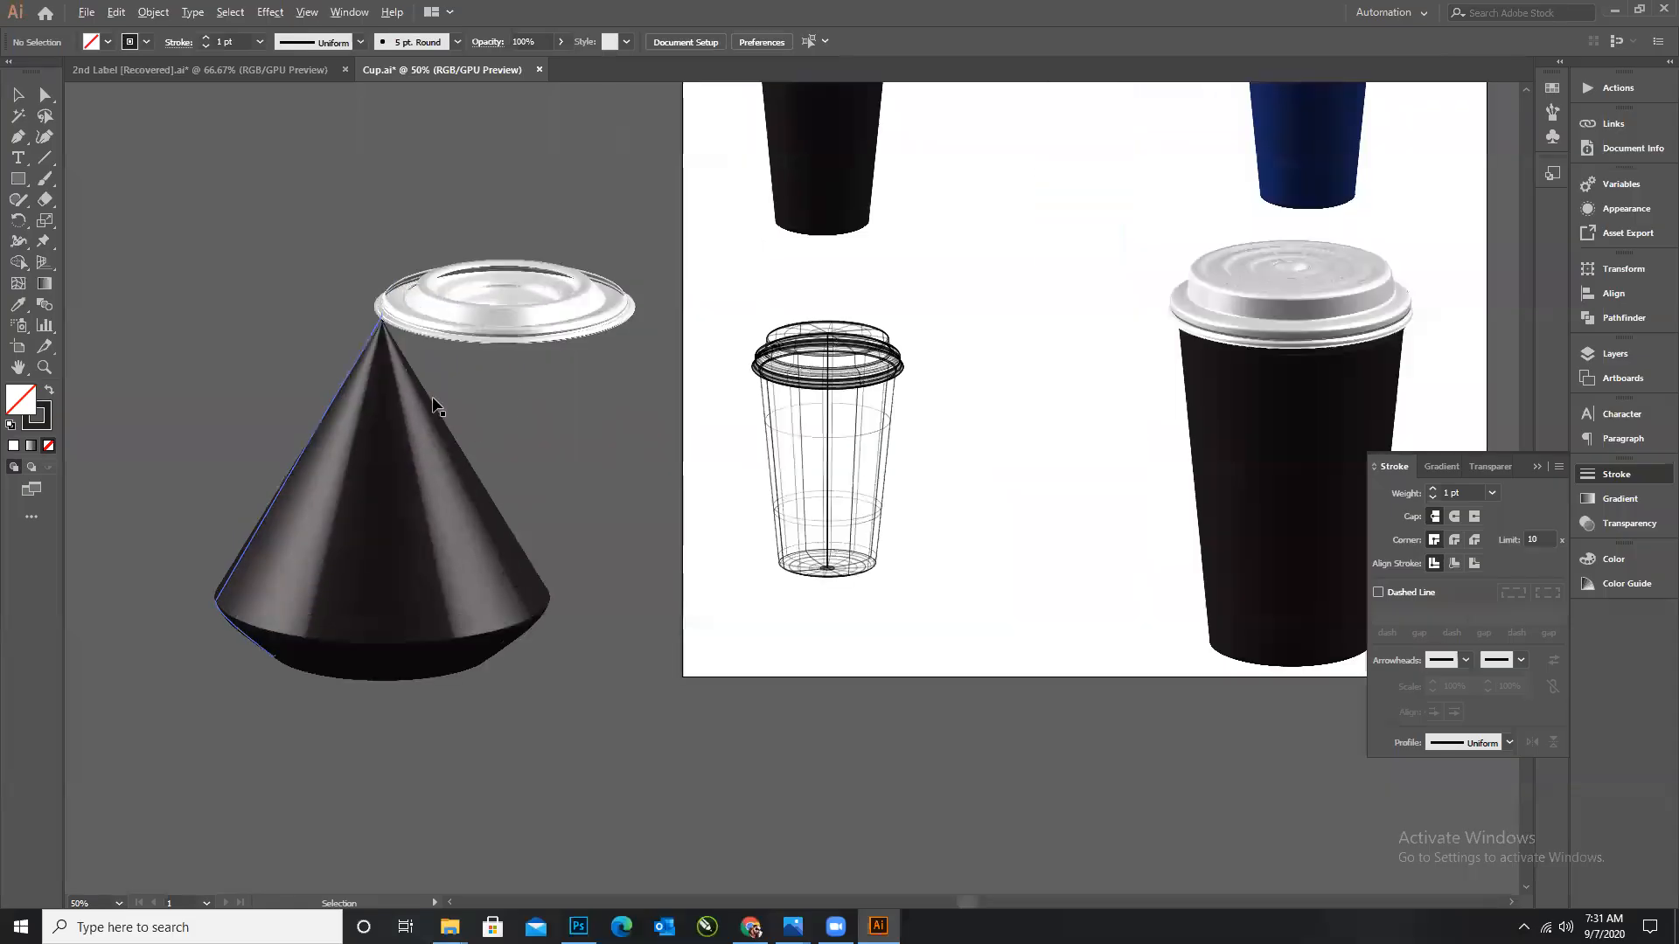
scroll(546, 401, "down", 2, "alt")
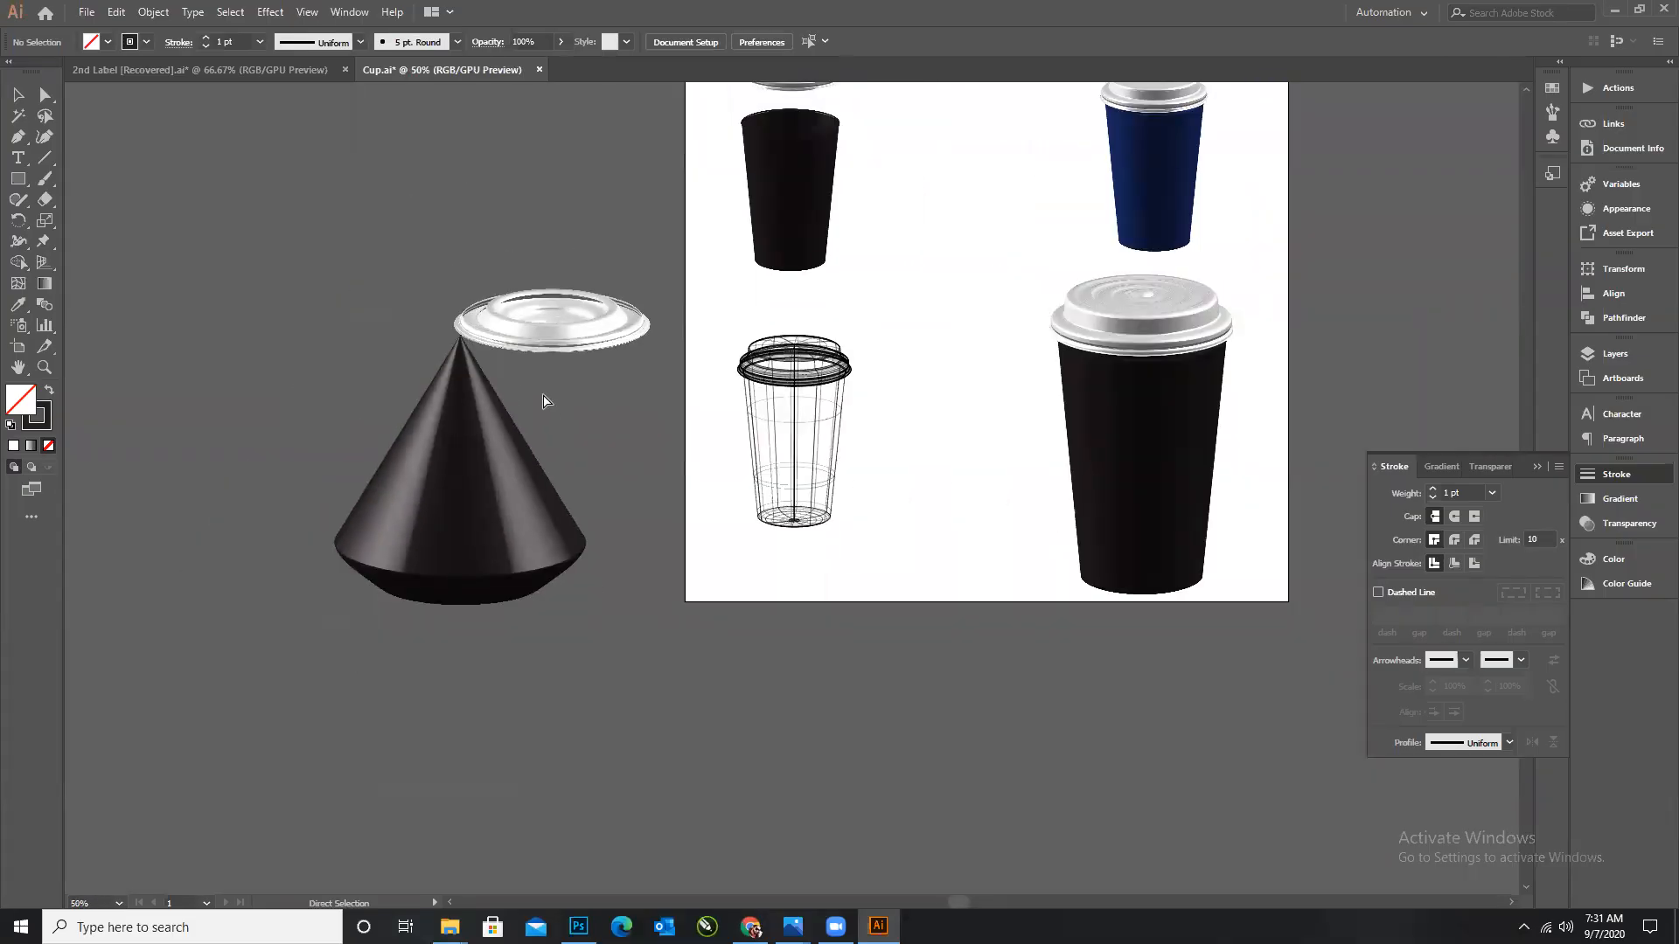
key("ctrl+z")
Rotate the duplicated cup's lid and body profiles together to about 290°.
key("v")
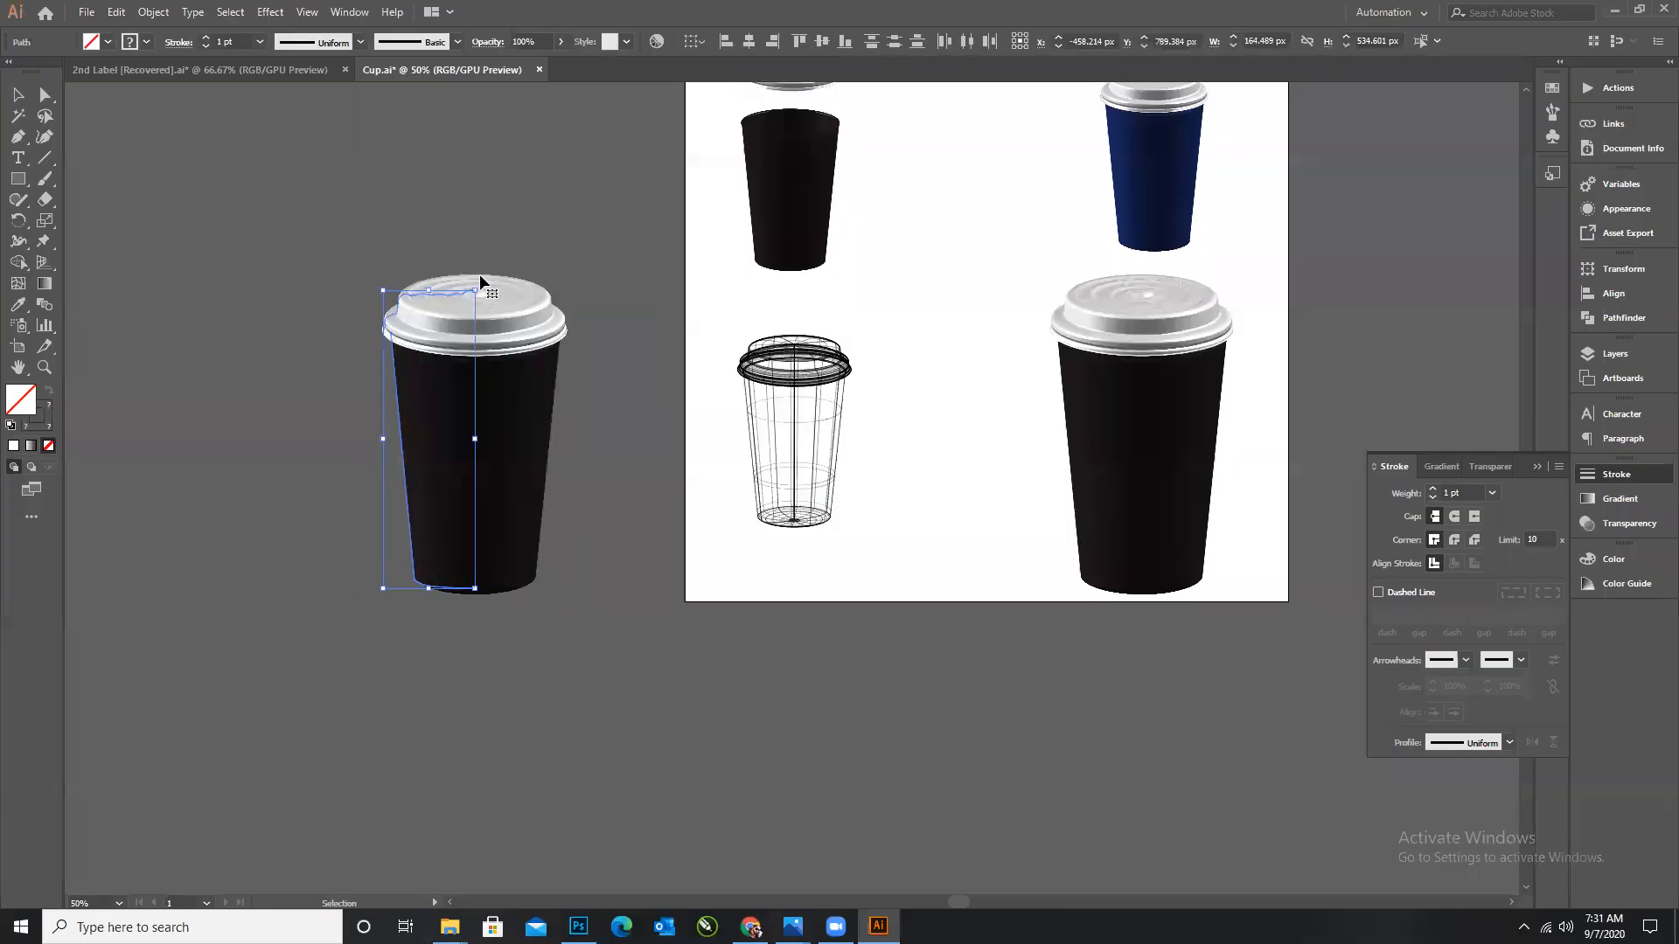
left_click_drag(480, 275, 573, 430)
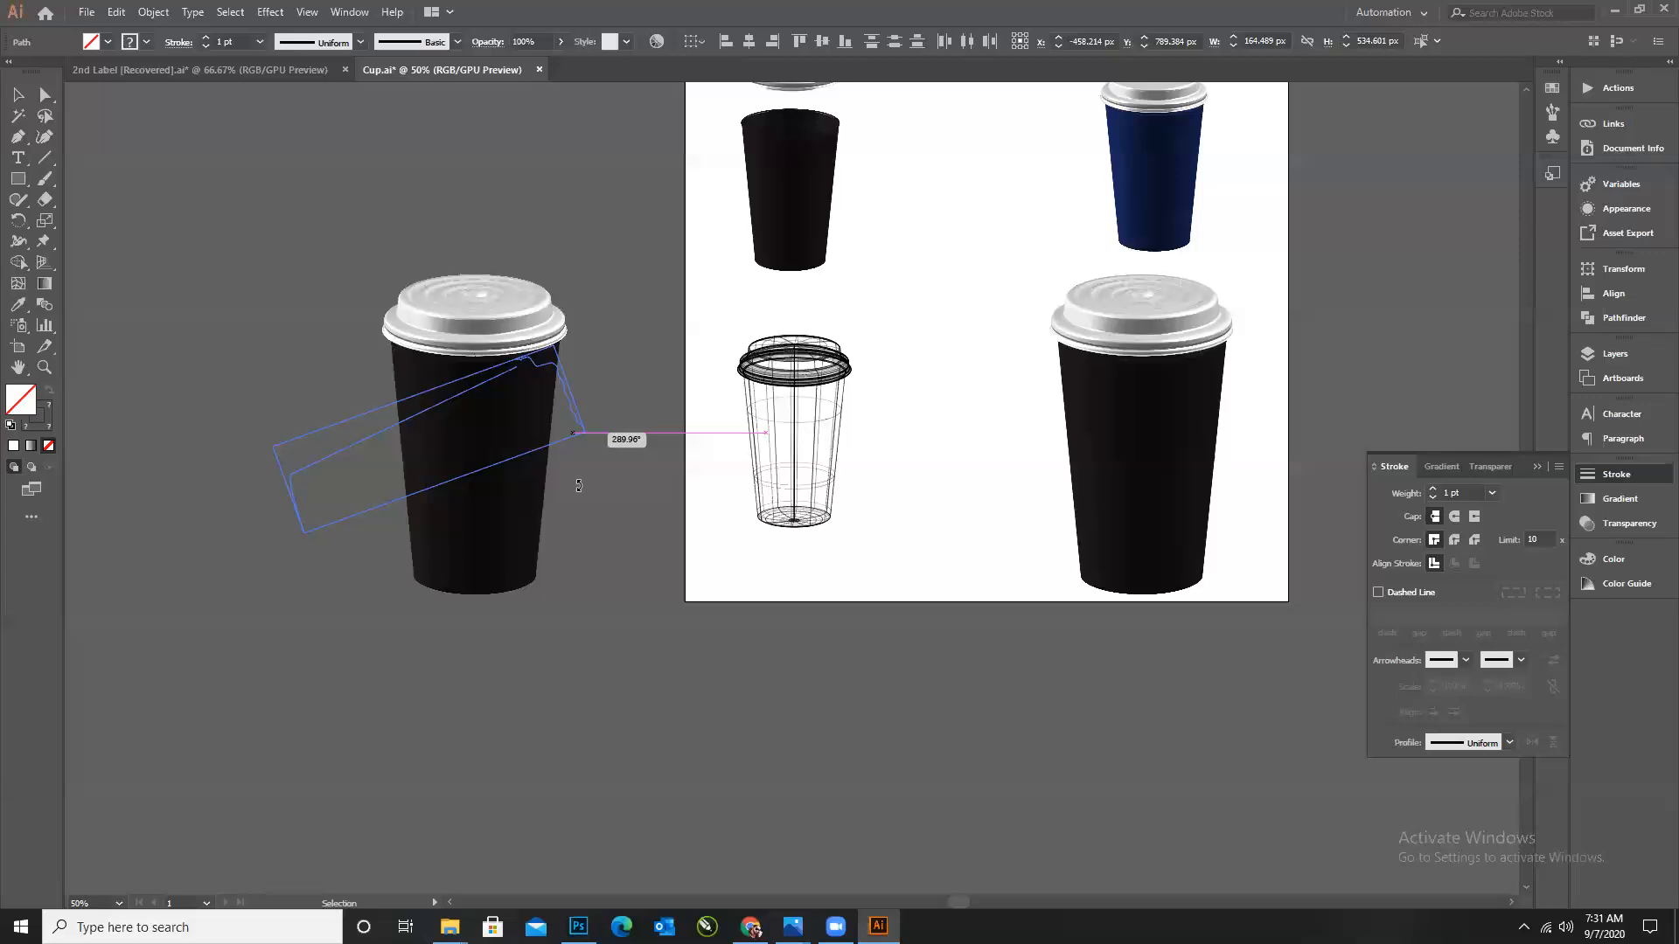
left_click_drag(583, 531, 583, 533)
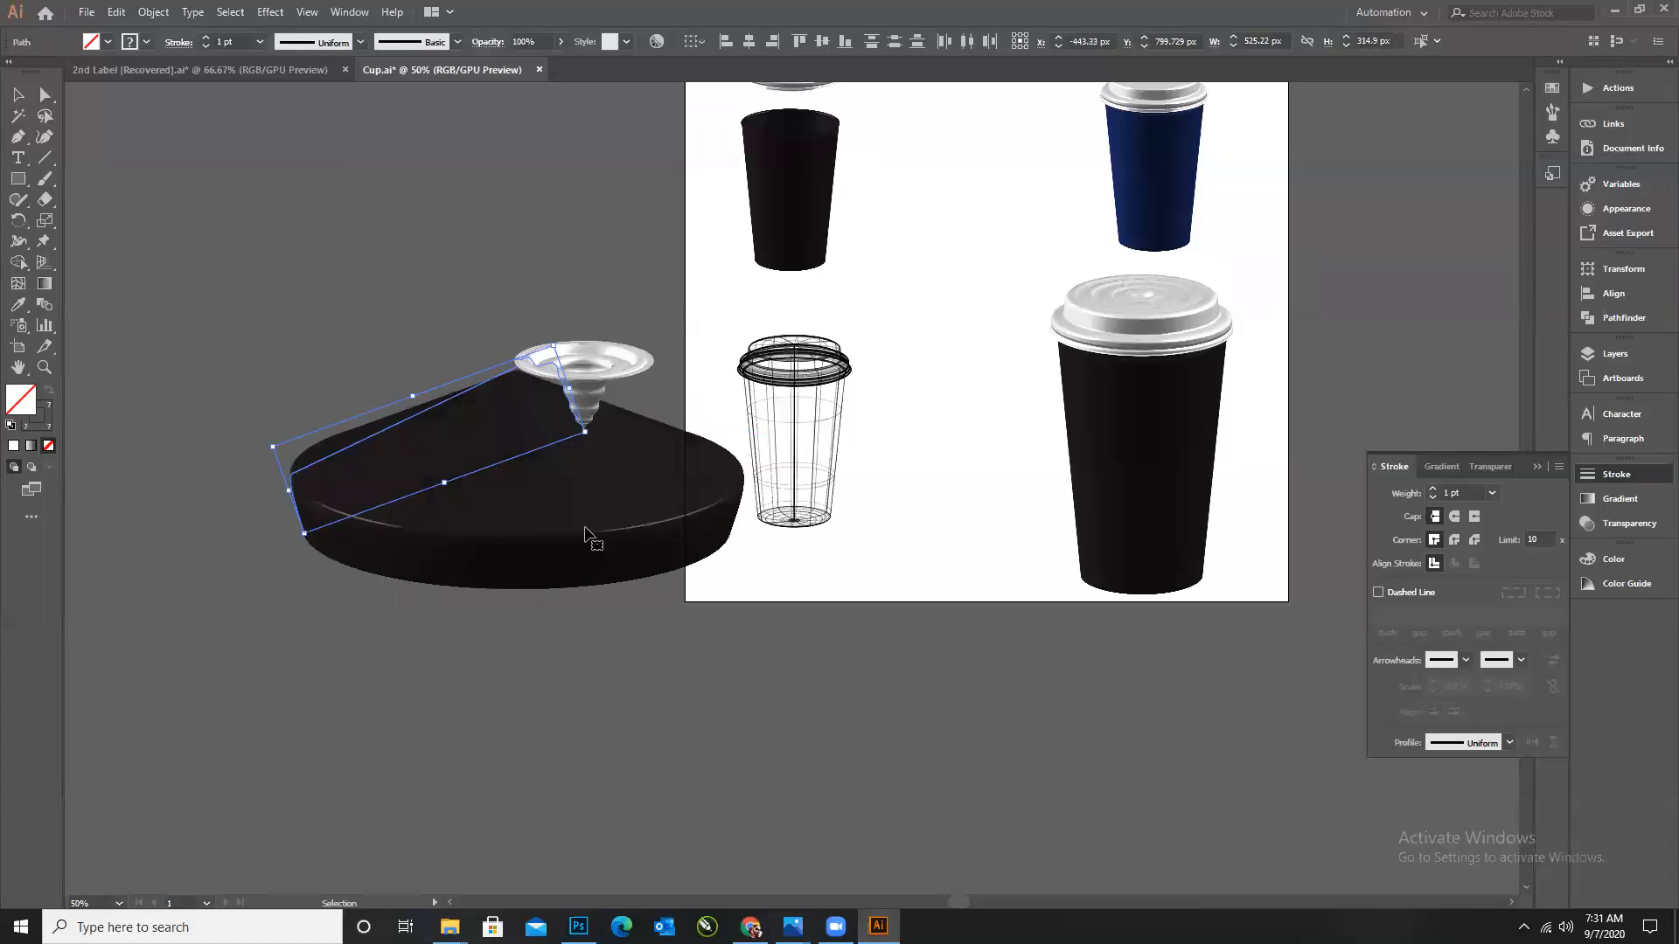
Move the rotated lid so its pointed tip sits on the apex of the dark body shape, and deselect it.
left_click(18, 94)
left_click(103, 175)
left_click_drag(578, 386, 501, 320)
left_click(327, 328)
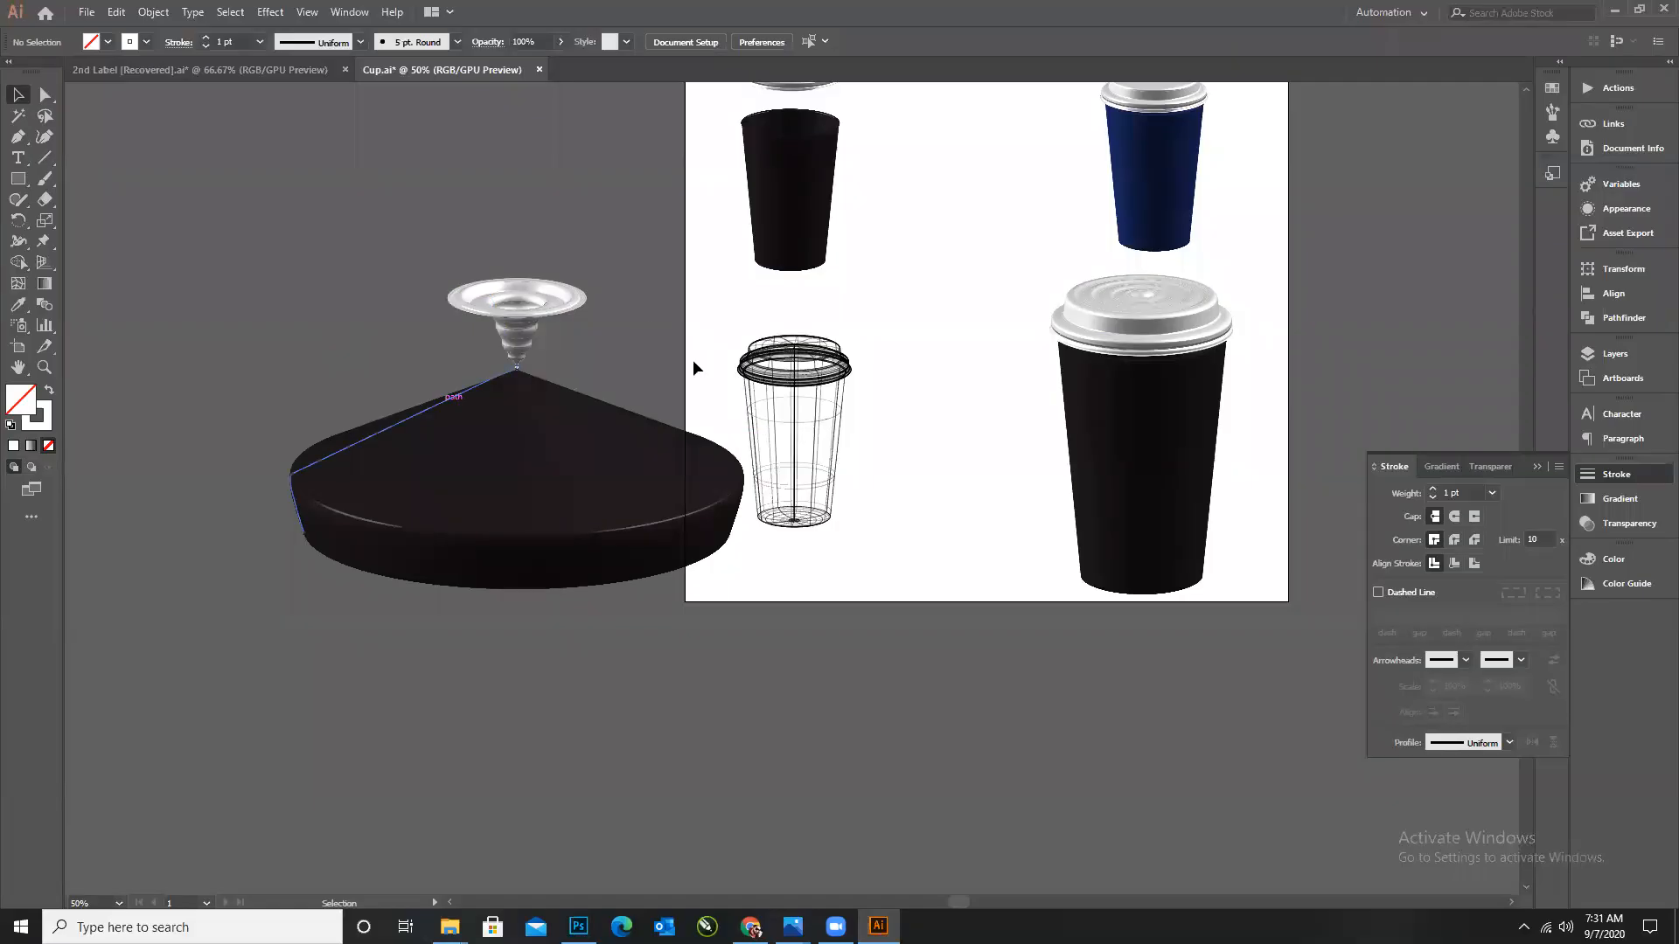
scroll(248, 519, "down", 1)
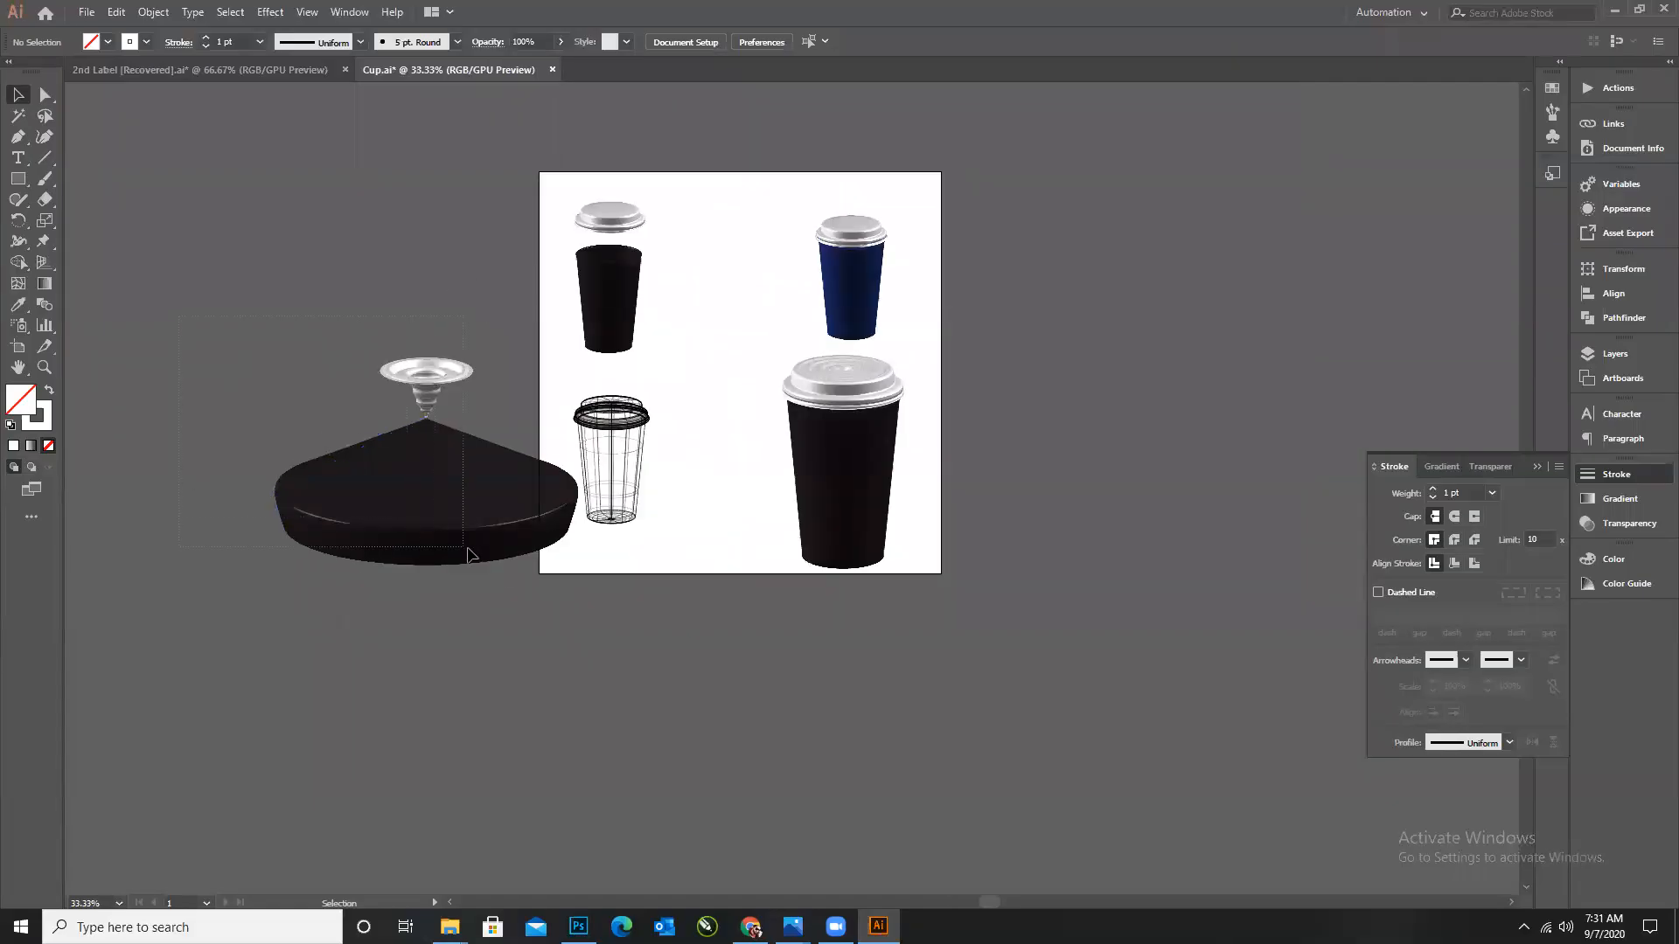
Scale the rotated lid and body down together beside the artboard and deselect them.
left_click(444, 472)
left_click_drag(443, 471, 390, 487)
left_click(444, 380)
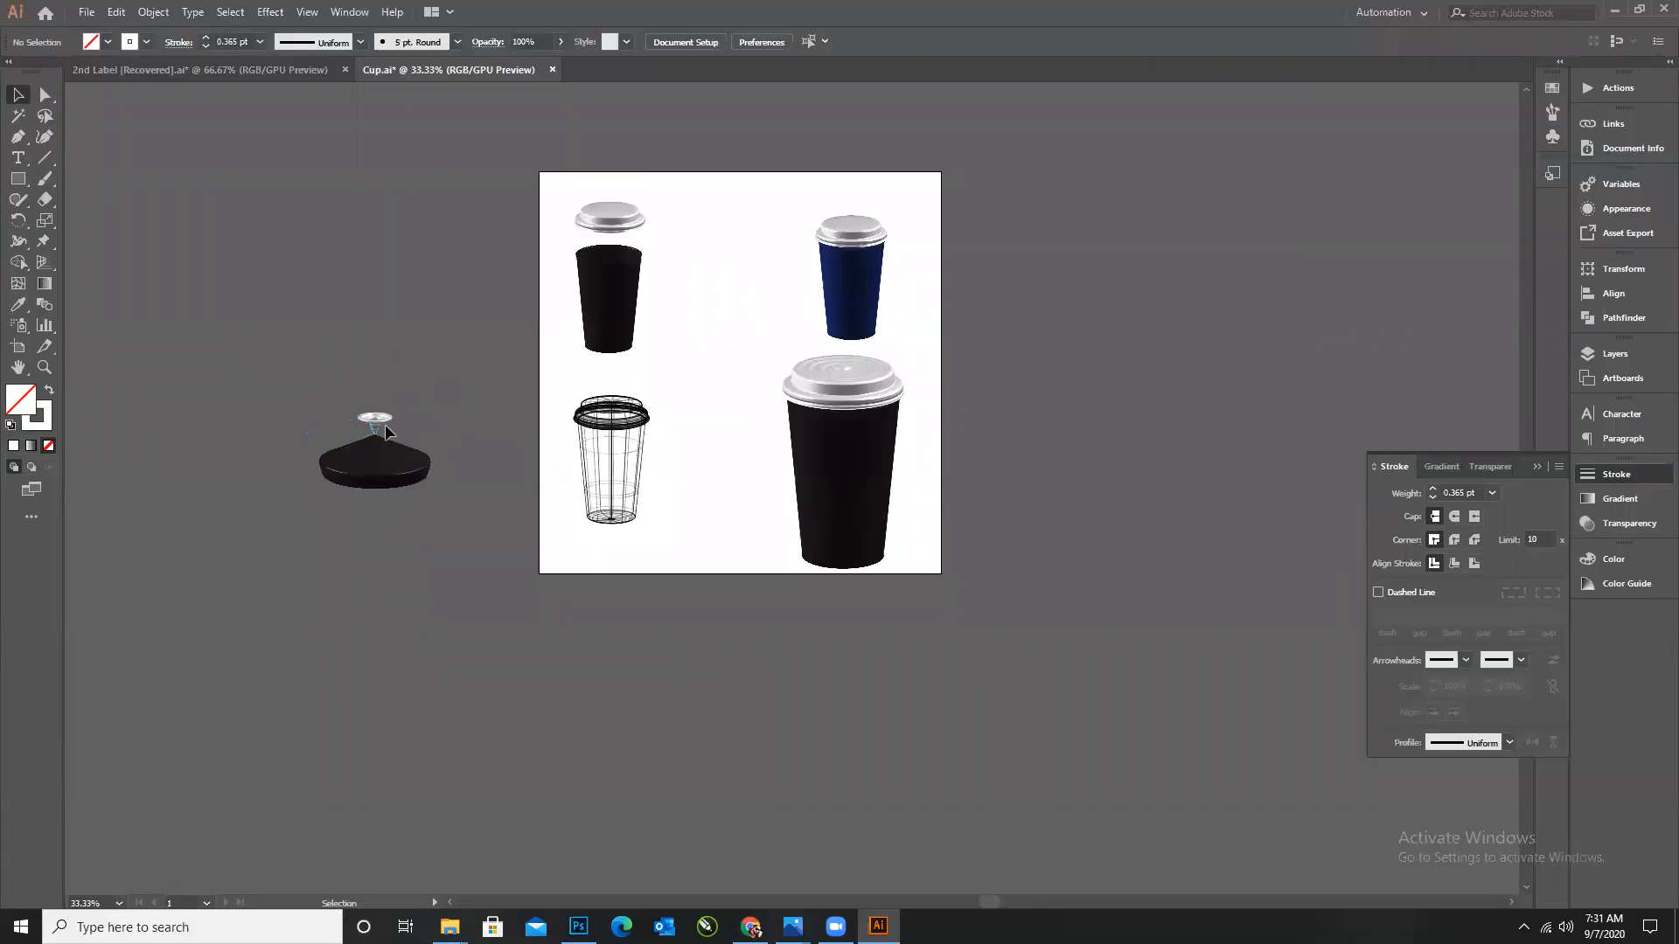
Move the wireframe cup up between the exploded black cup and the blue cup.
scroll(385, 423, "up", 1)
left_click_drag(727, 430, 1066, 262)
scroll(947, 381, "up", 1)
Match the blue cup's size to the wireframe cup, making its profile about 102 by 330 px, and place it to the wireframe's right.
left_click(1018, 334)
scroll(1092, 307, "up", 1)
scroll(1095, 302, "up", 1)
left_click_drag(1035, 256, 863, 273)
left_click_drag(851, 193, 874, 180)
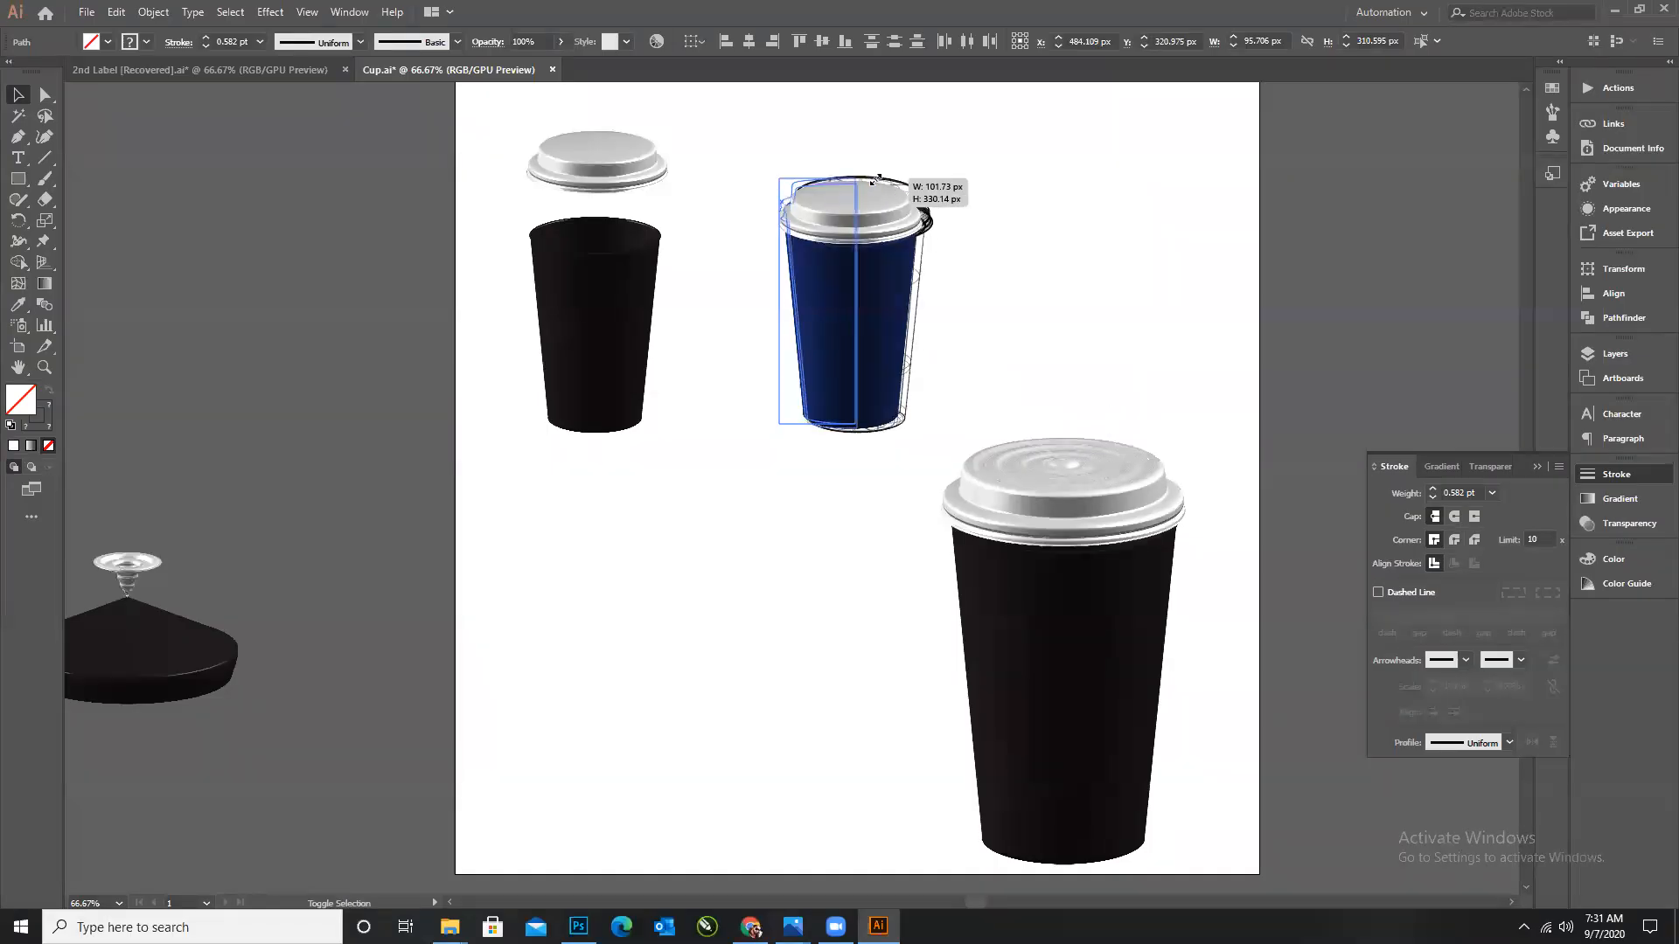
left_click_drag(956, 262, 956, 261)
left_click(972, 478)
left_click(976, 485)
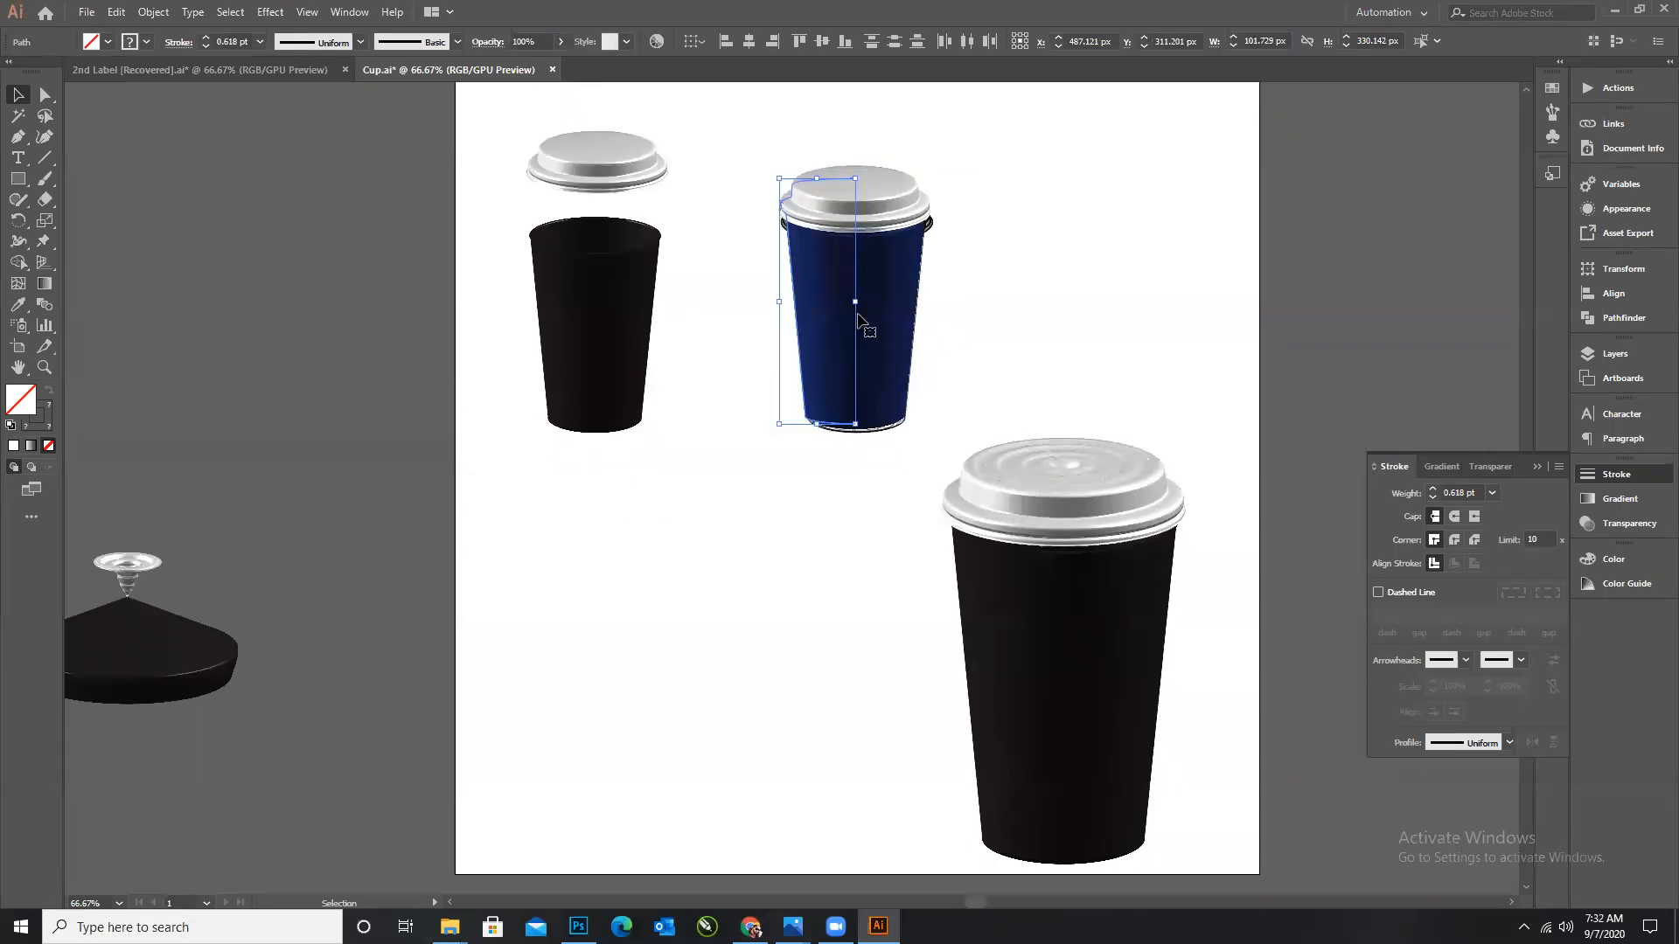
left_click_drag(856, 325, 1086, 323)
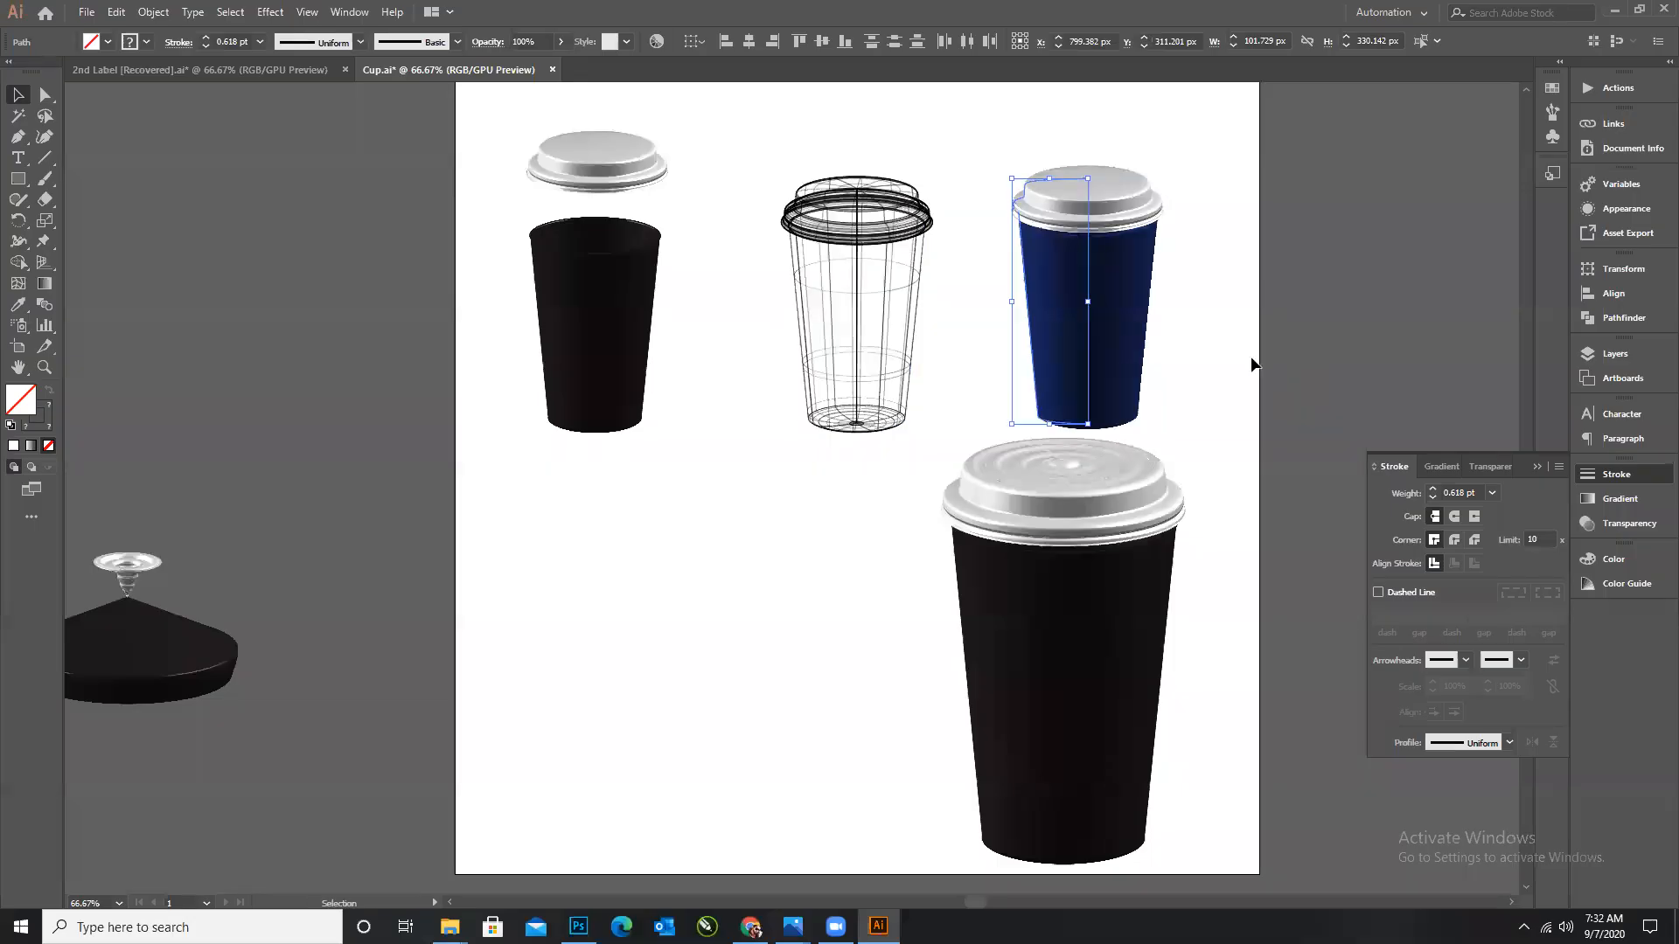
Select the exploded, wireframe and blue cups together, shift them up slightly on the artboard, and deselect them.
left_click(1293, 369)
scroll(923, 331, "up", 1)
left_click_drag(487, 138, 1208, 381)
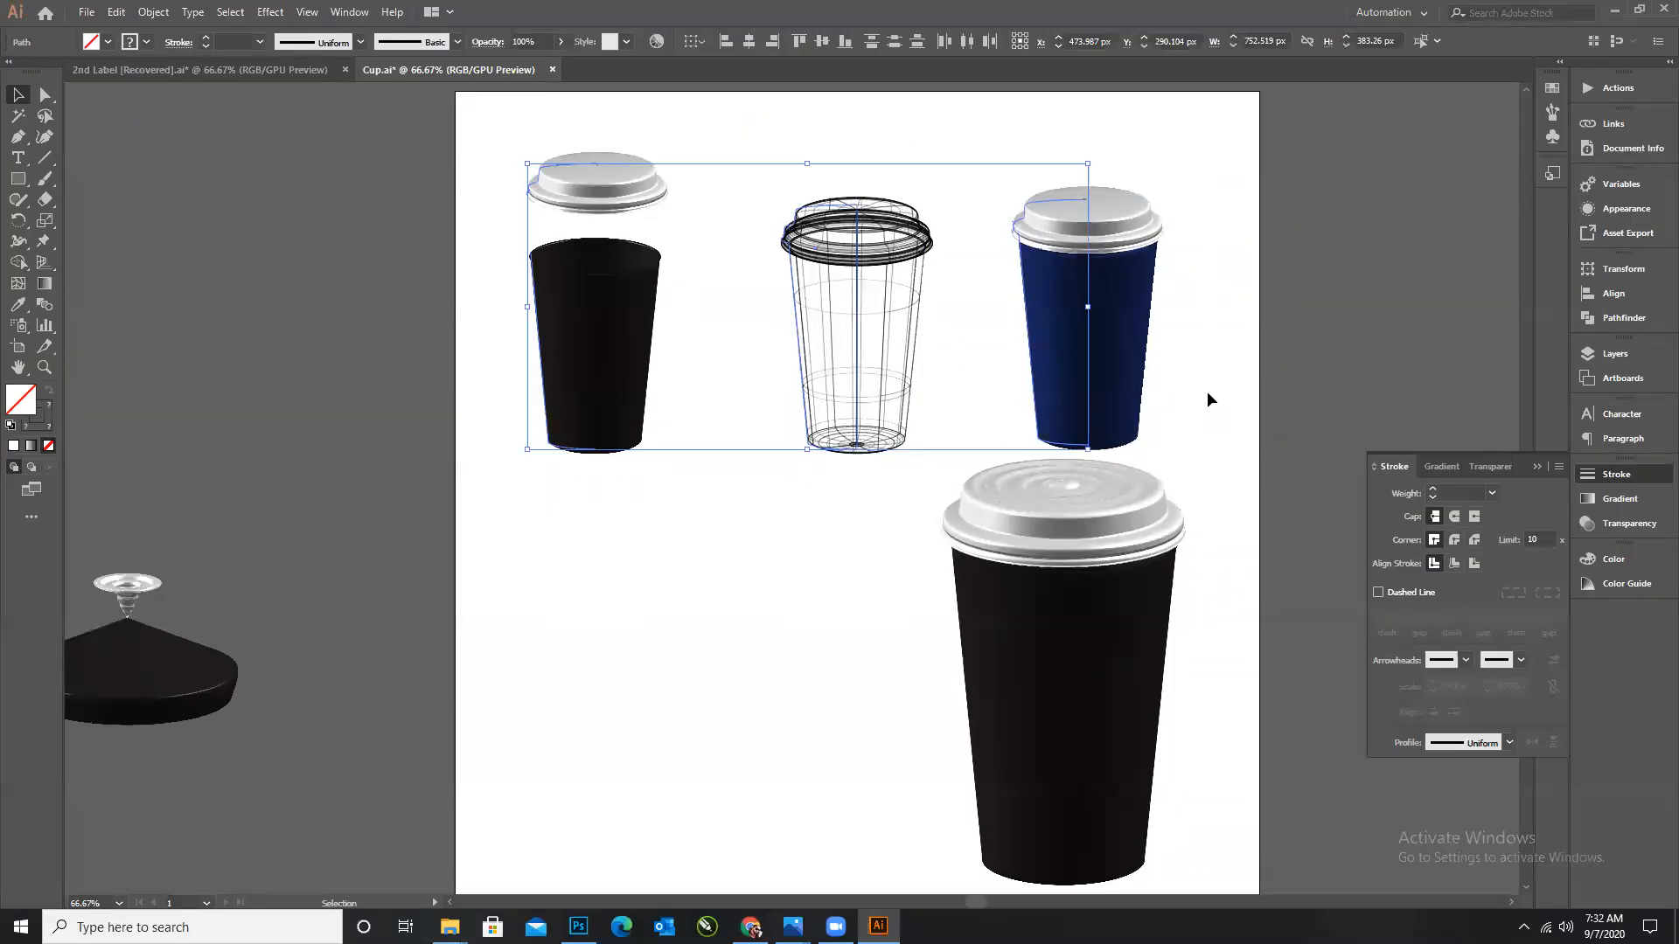
key("Up")
key("Up")
key("Up")
left_click_drag(855, 329, 860, 317)
left_click(960, 450)
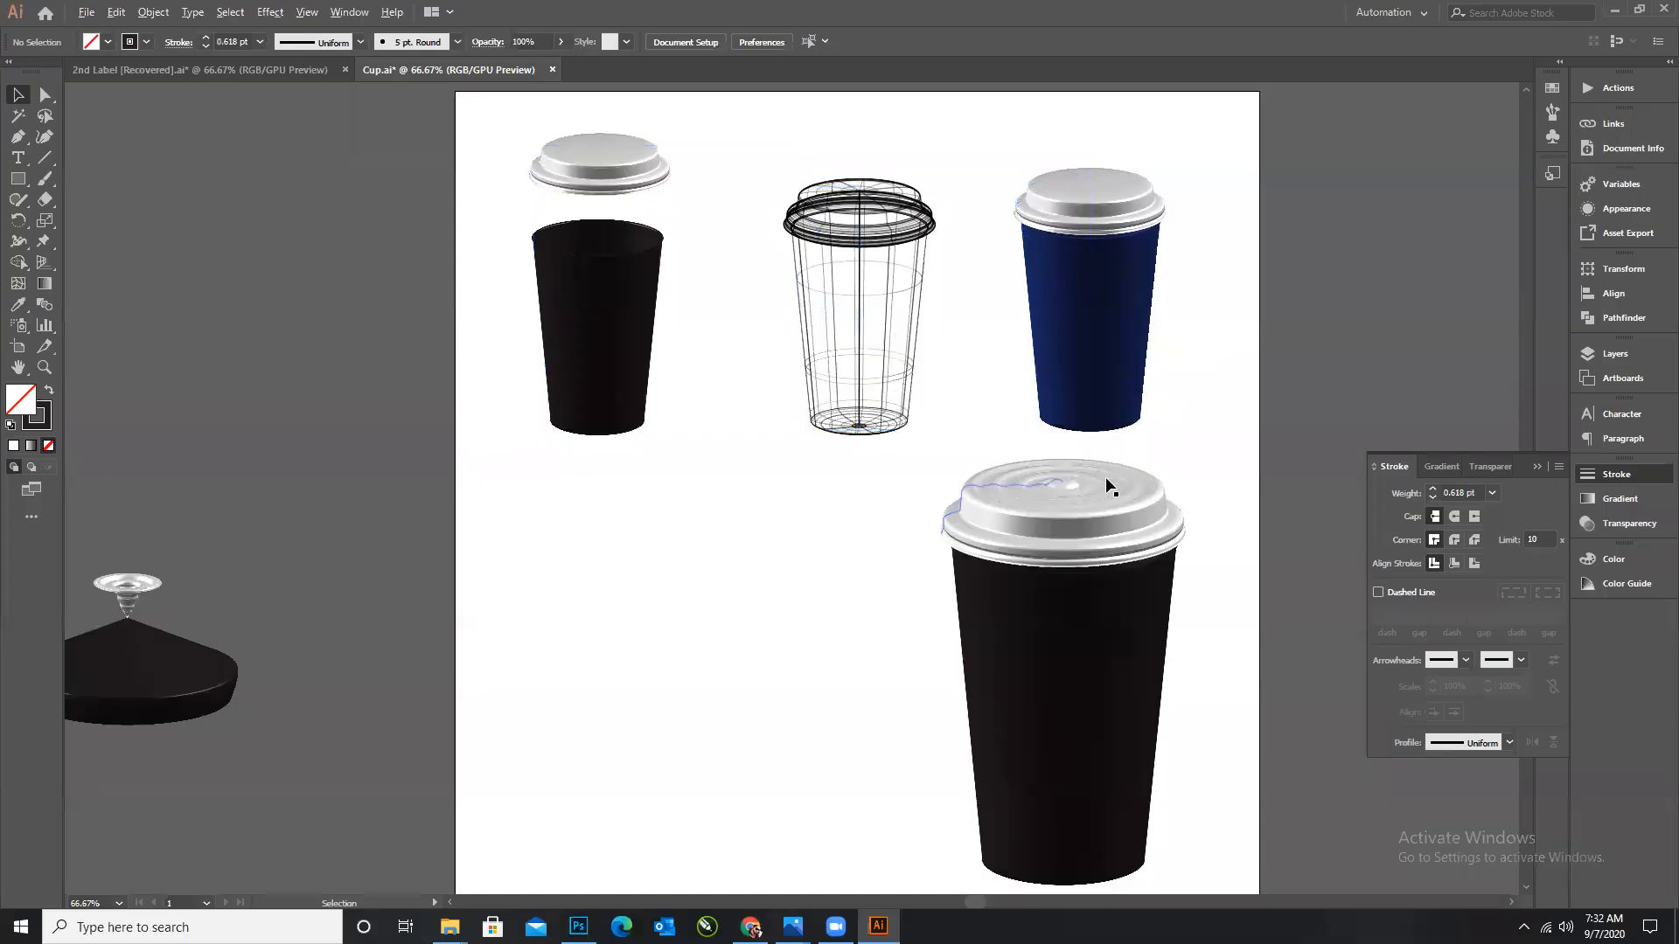
Duplicate the rotated lid and body into the artboard's lower-left area and delete the original beside the artboard.
scroll(1106, 481, "down", 1)
left_click(358, 644)
left_click_drag(359, 644, 721, 697)
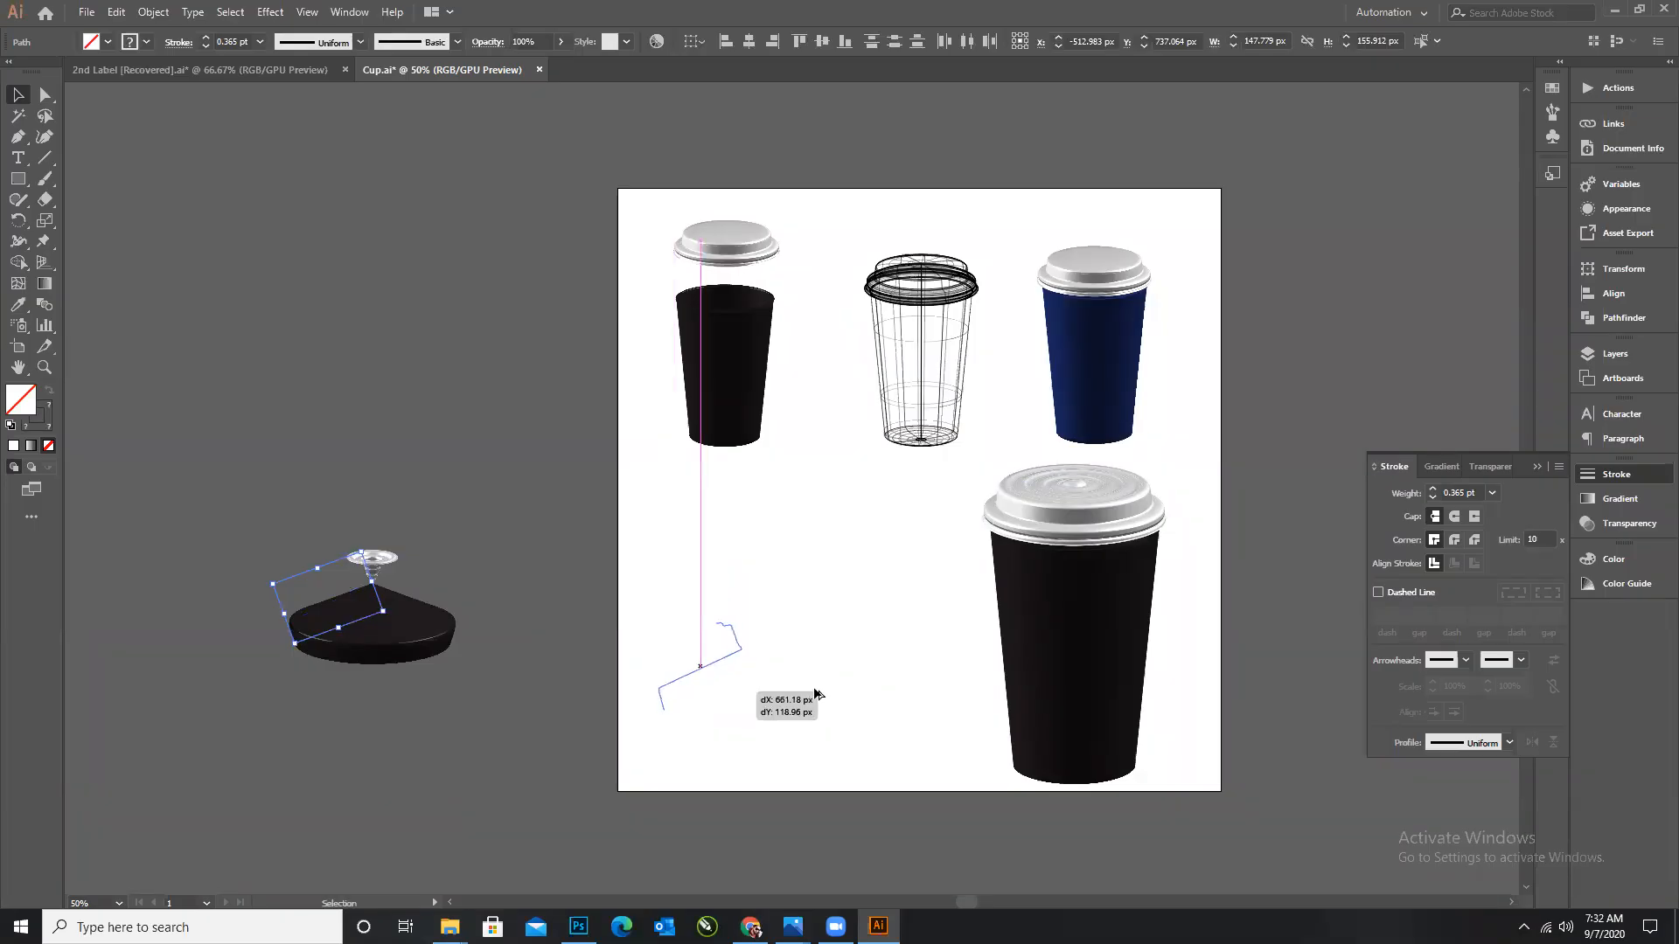
left_click_drag(832, 688, 834, 690)
left_click_drag(222, 494, 502, 705)
key("Delete")
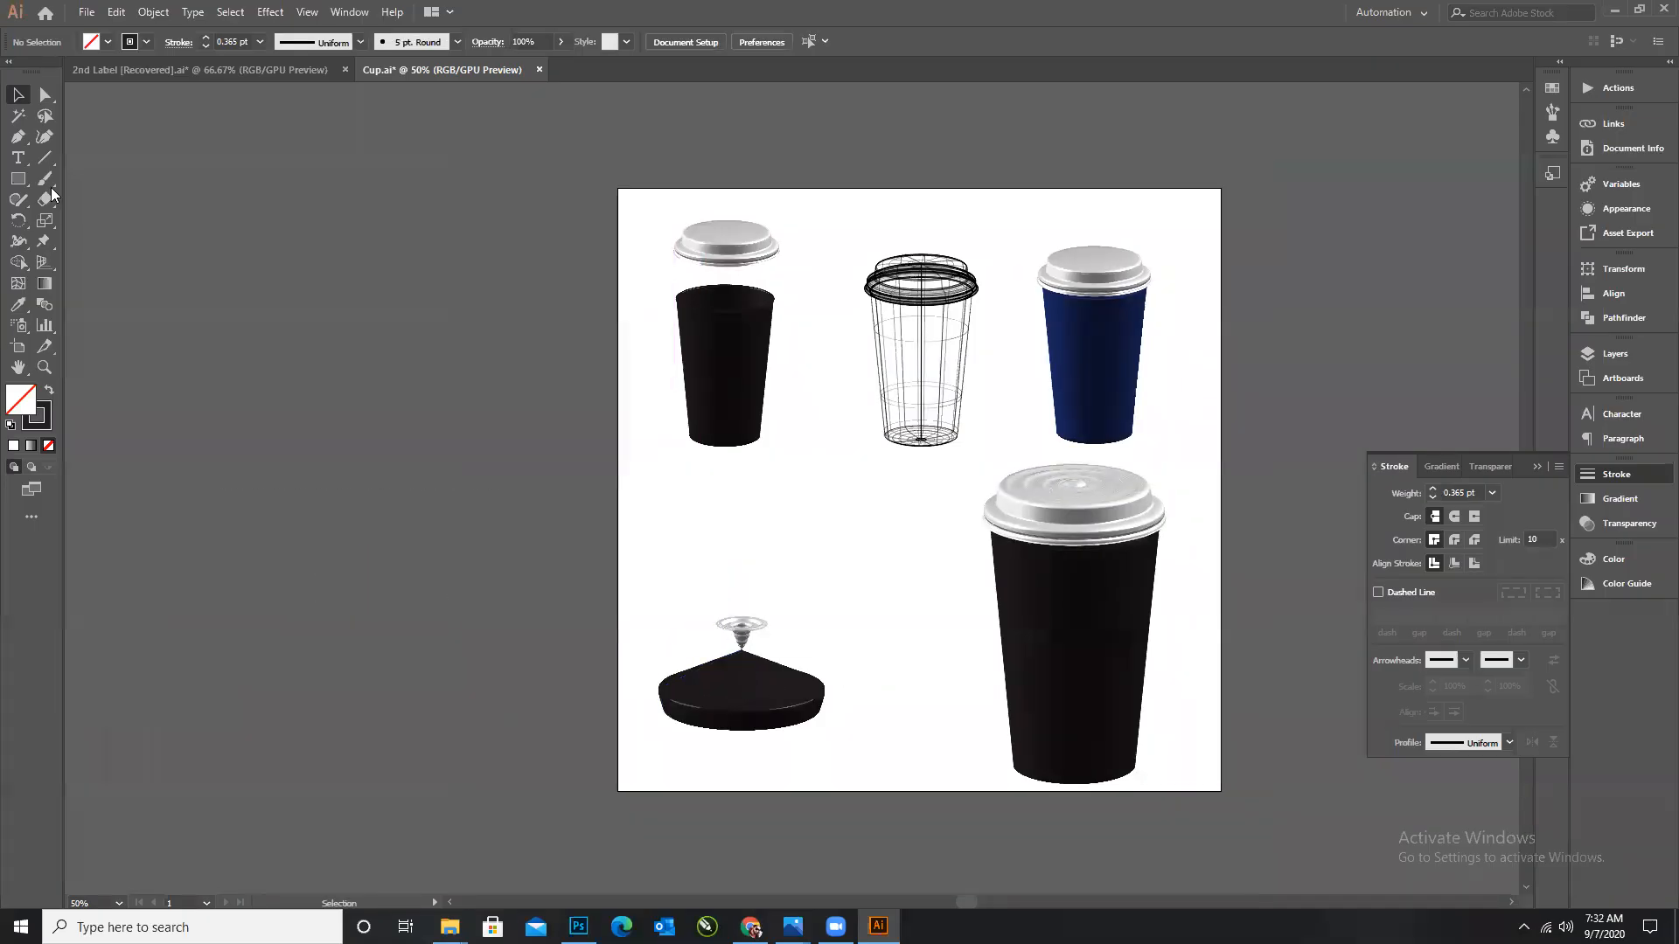
Draw a circle about 337 px in diameter beside the artboard and delete its right side, keeping the left half arc.
left_click(19, 181)
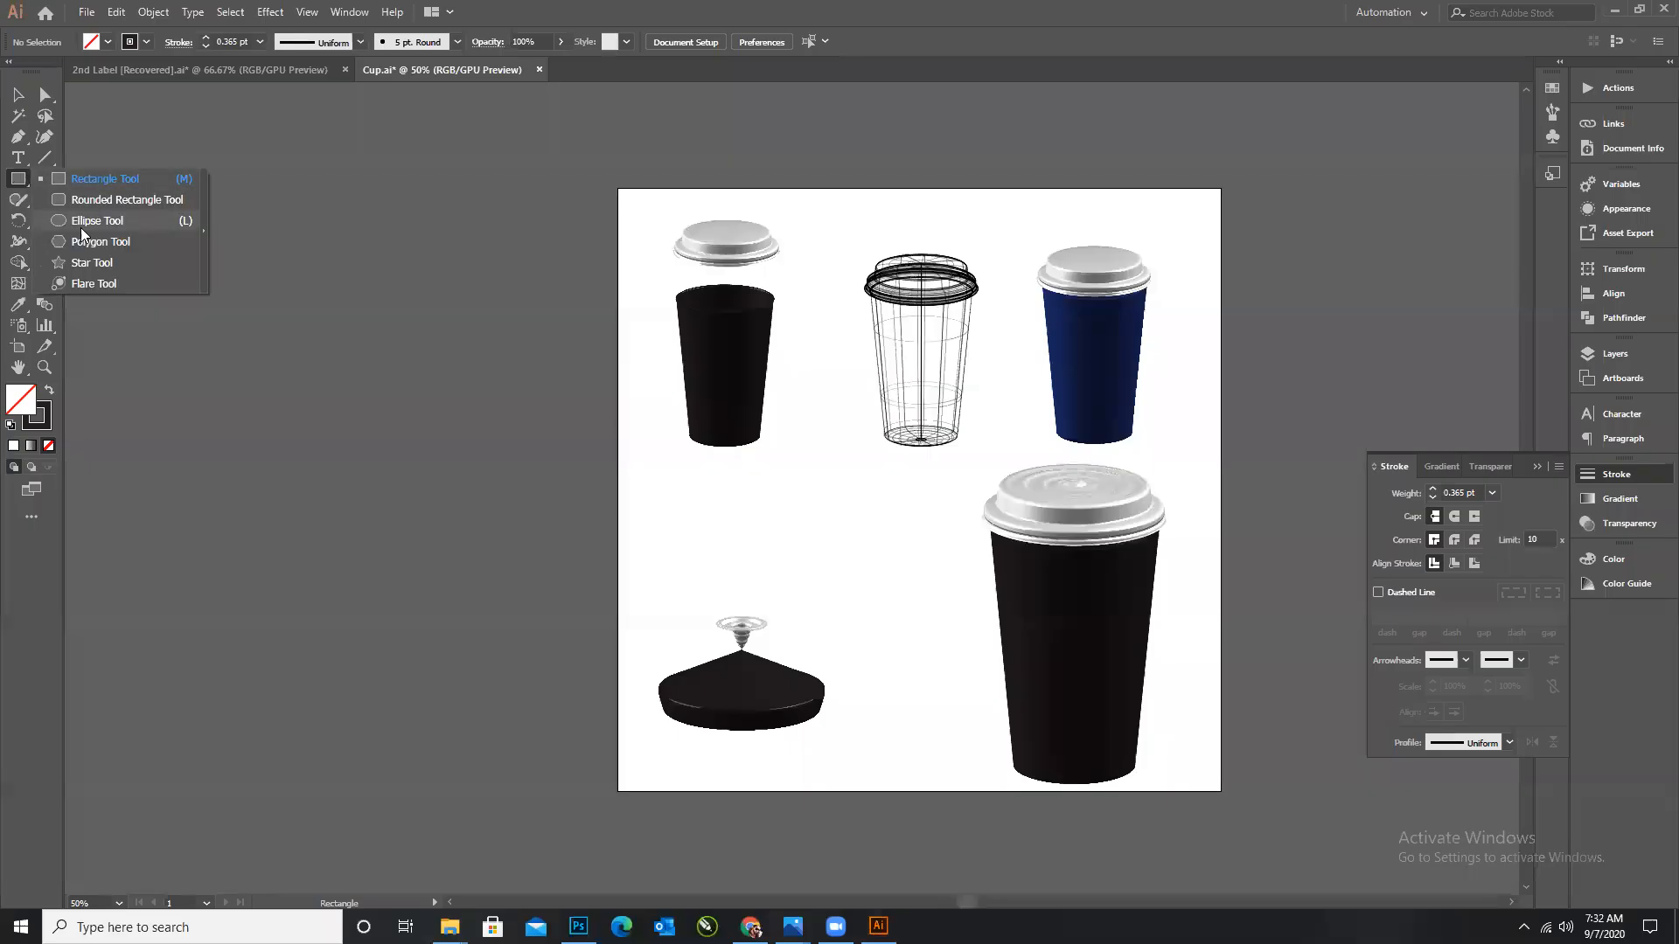
left_click(73, 226)
left_click_drag(370, 440, 465, 533)
left_click(45, 96)
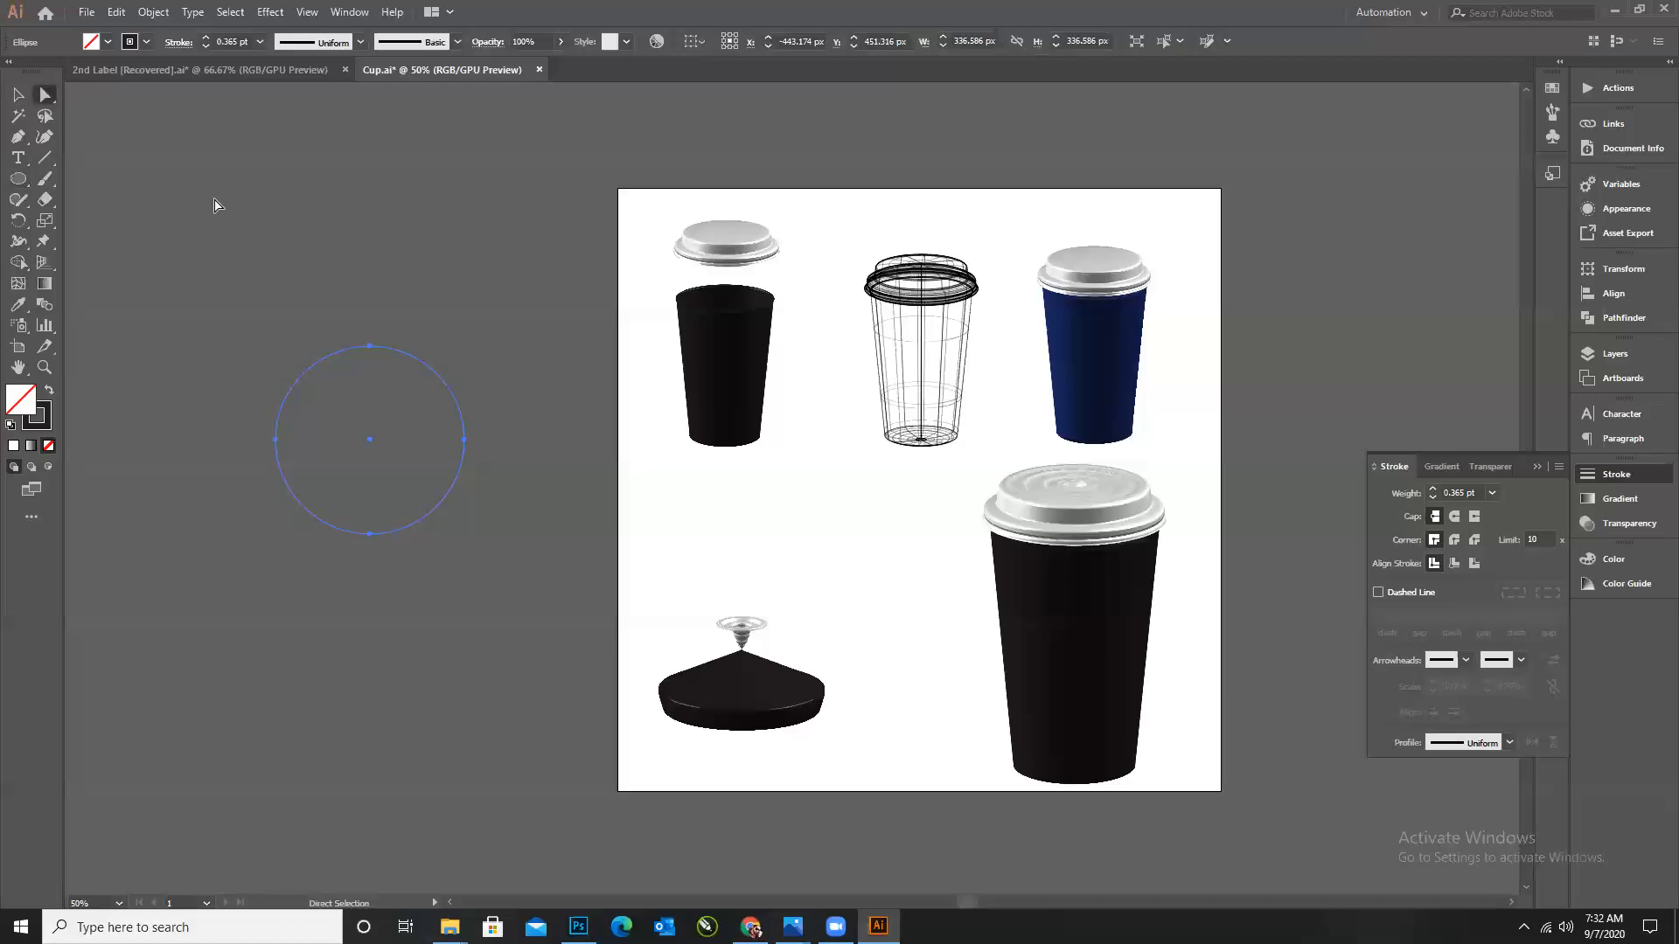
left_click_drag(450, 474, 452, 473)
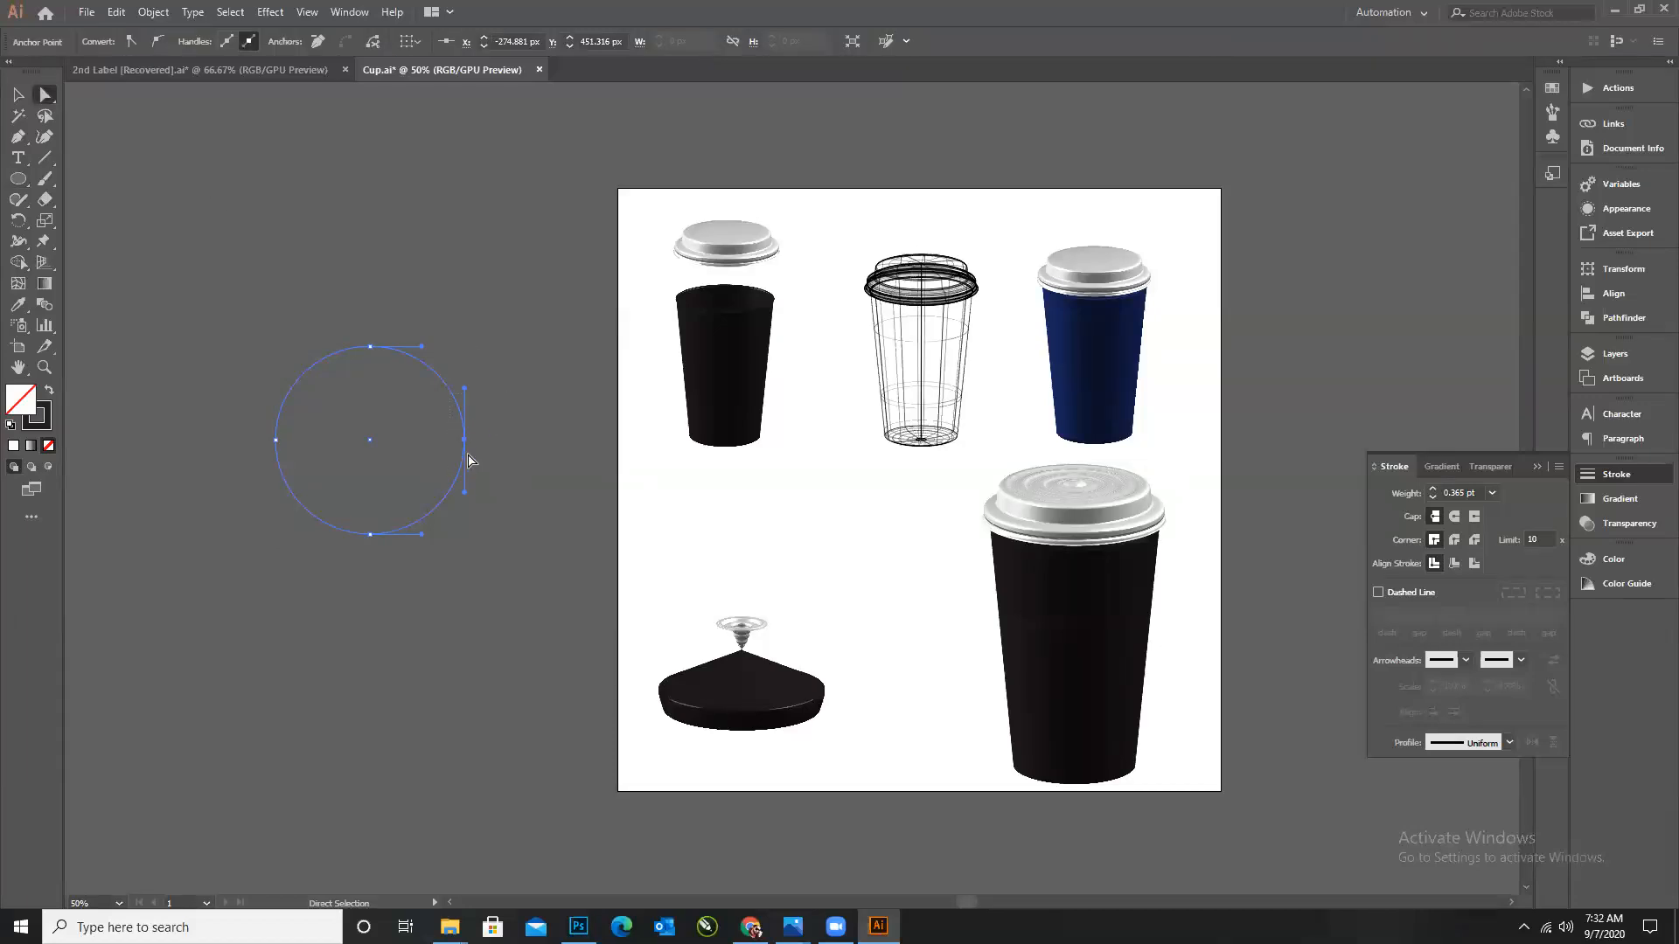
key("Delete")
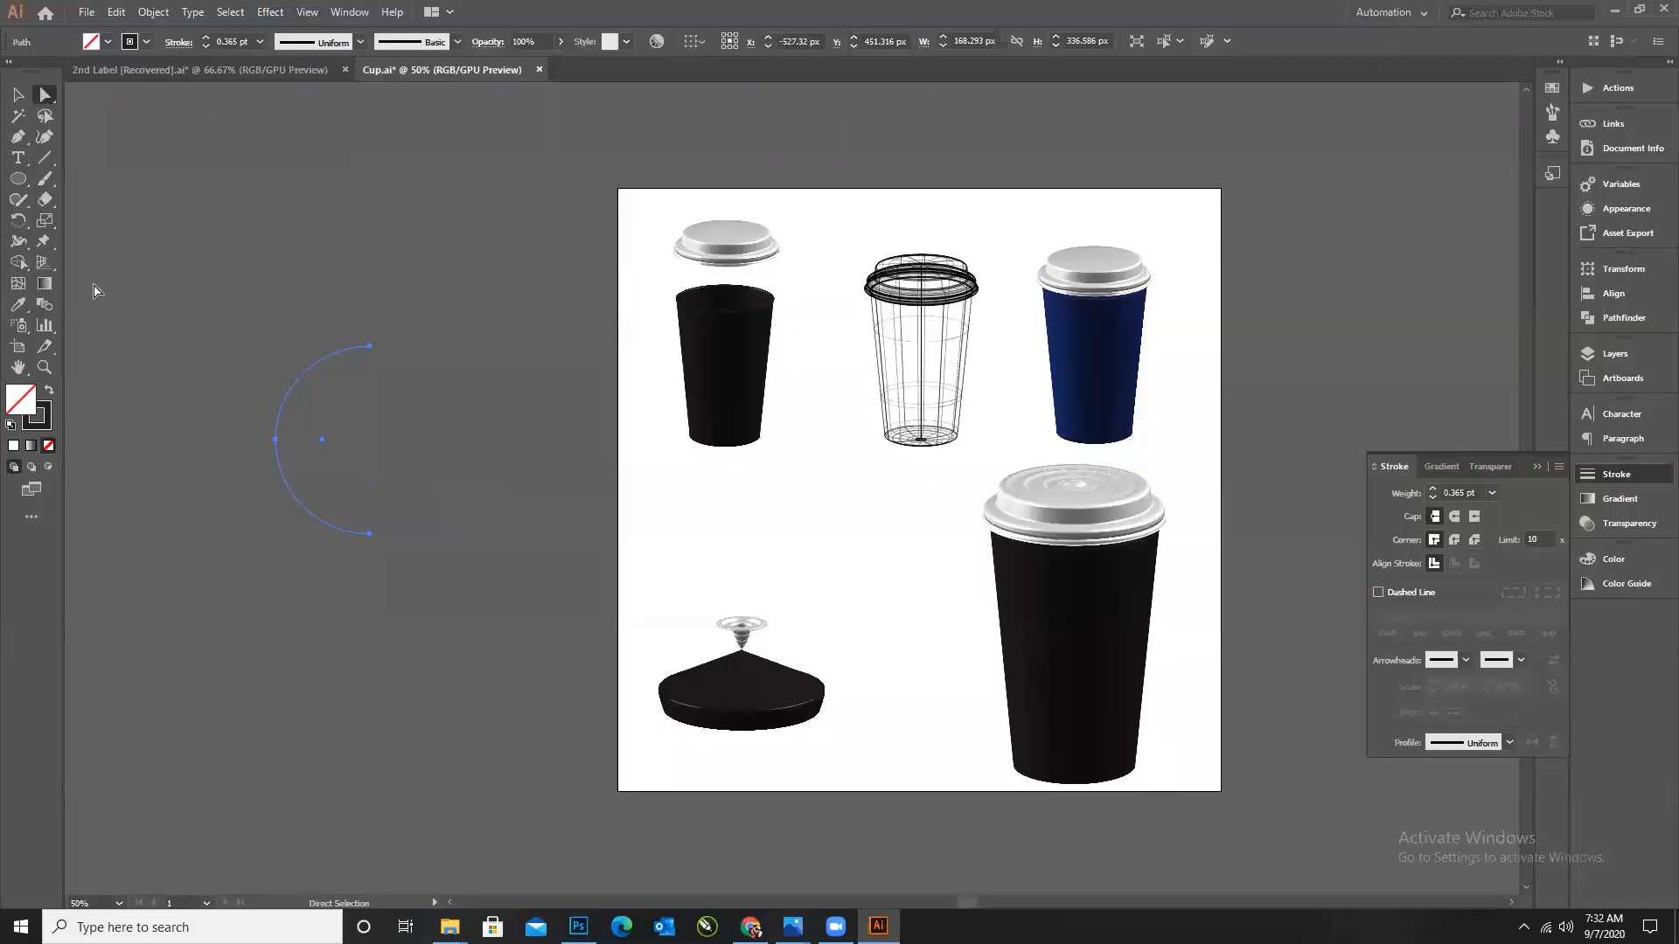
Start a 3D Revolve on the half arc at 360° from the Right Edge, with the preview on.
left_click(270, 11)
mouse_move(290, 114)
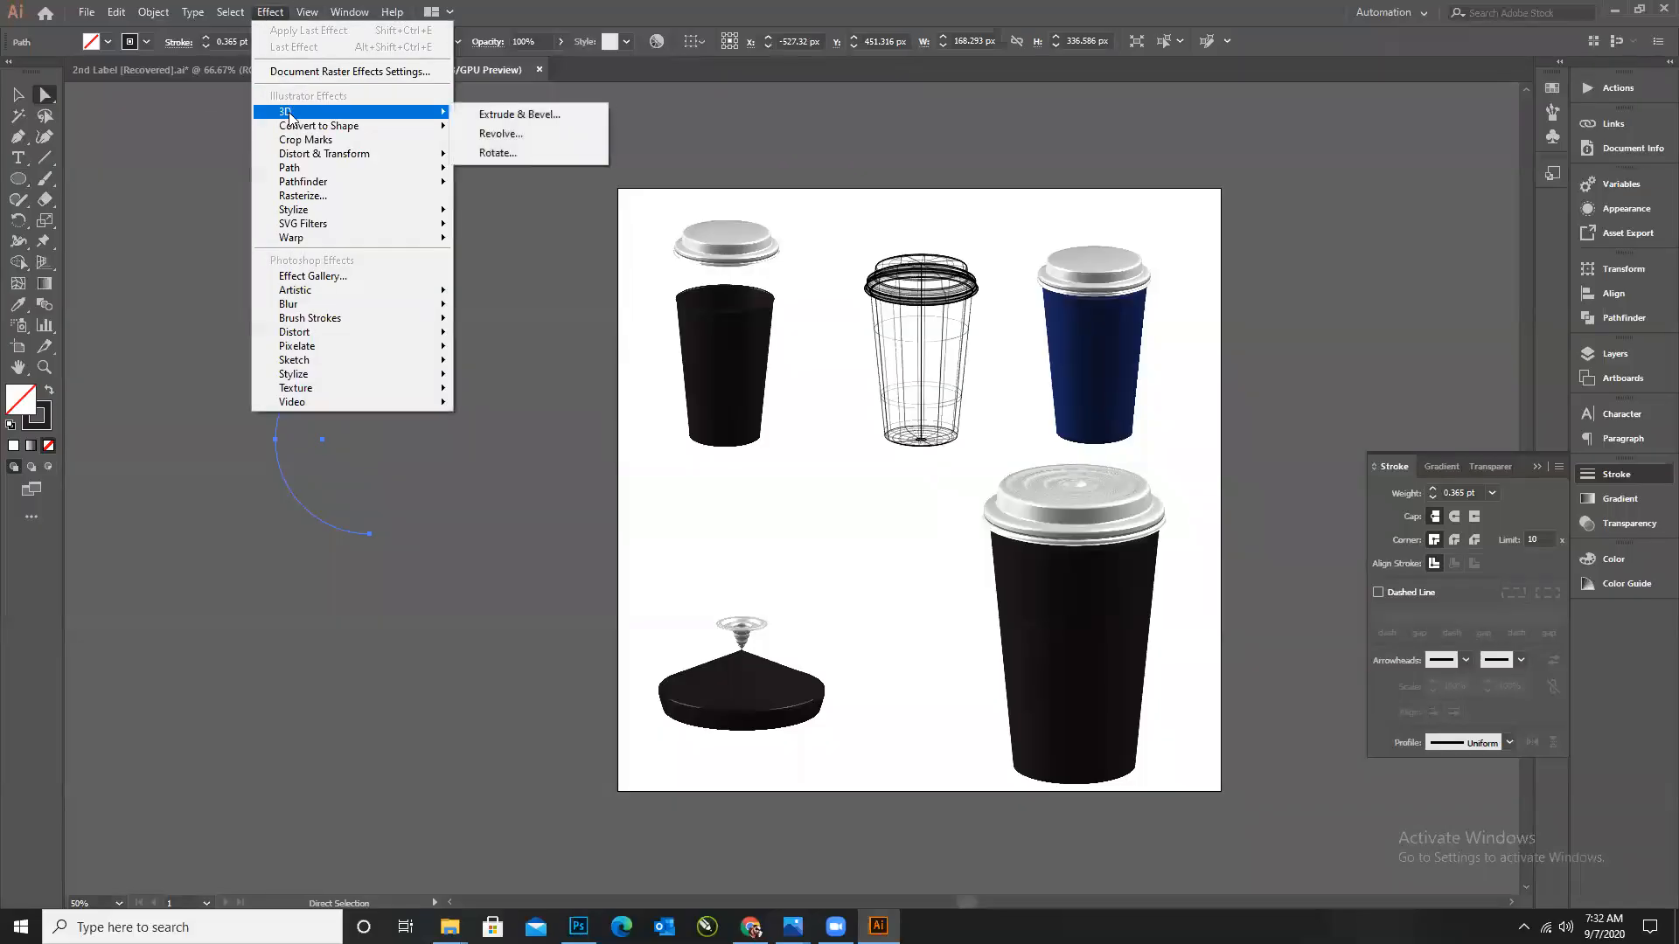
left_click(520, 133)
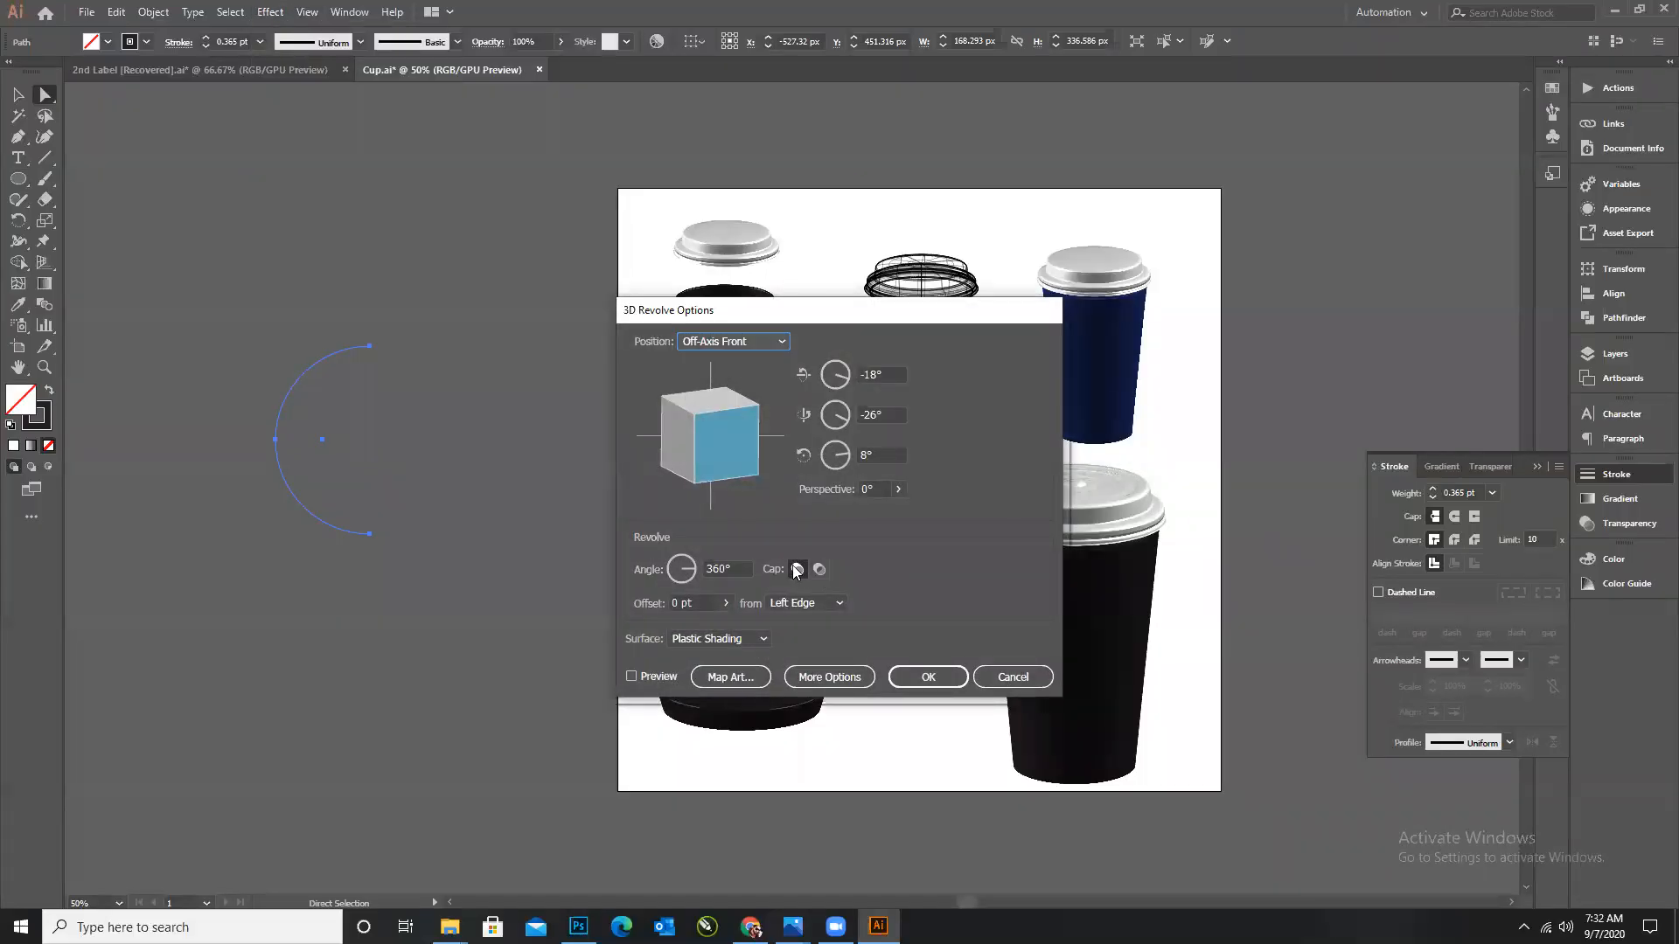
left_click(632, 676)
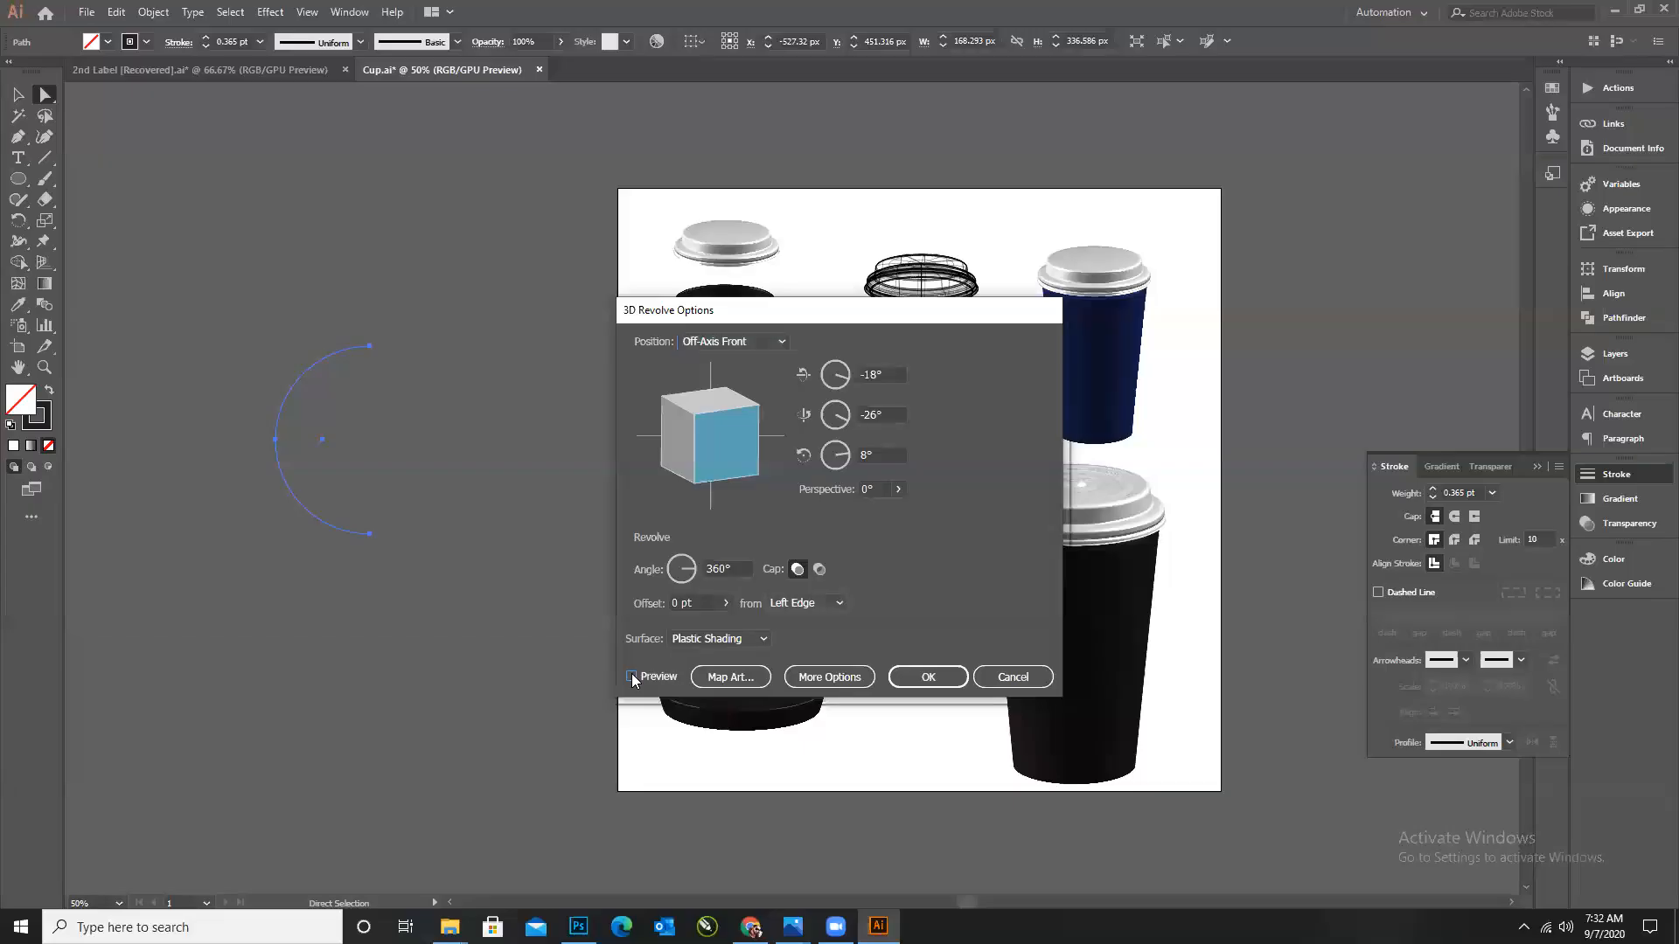
left_click(813, 604)
left_click(808, 640)
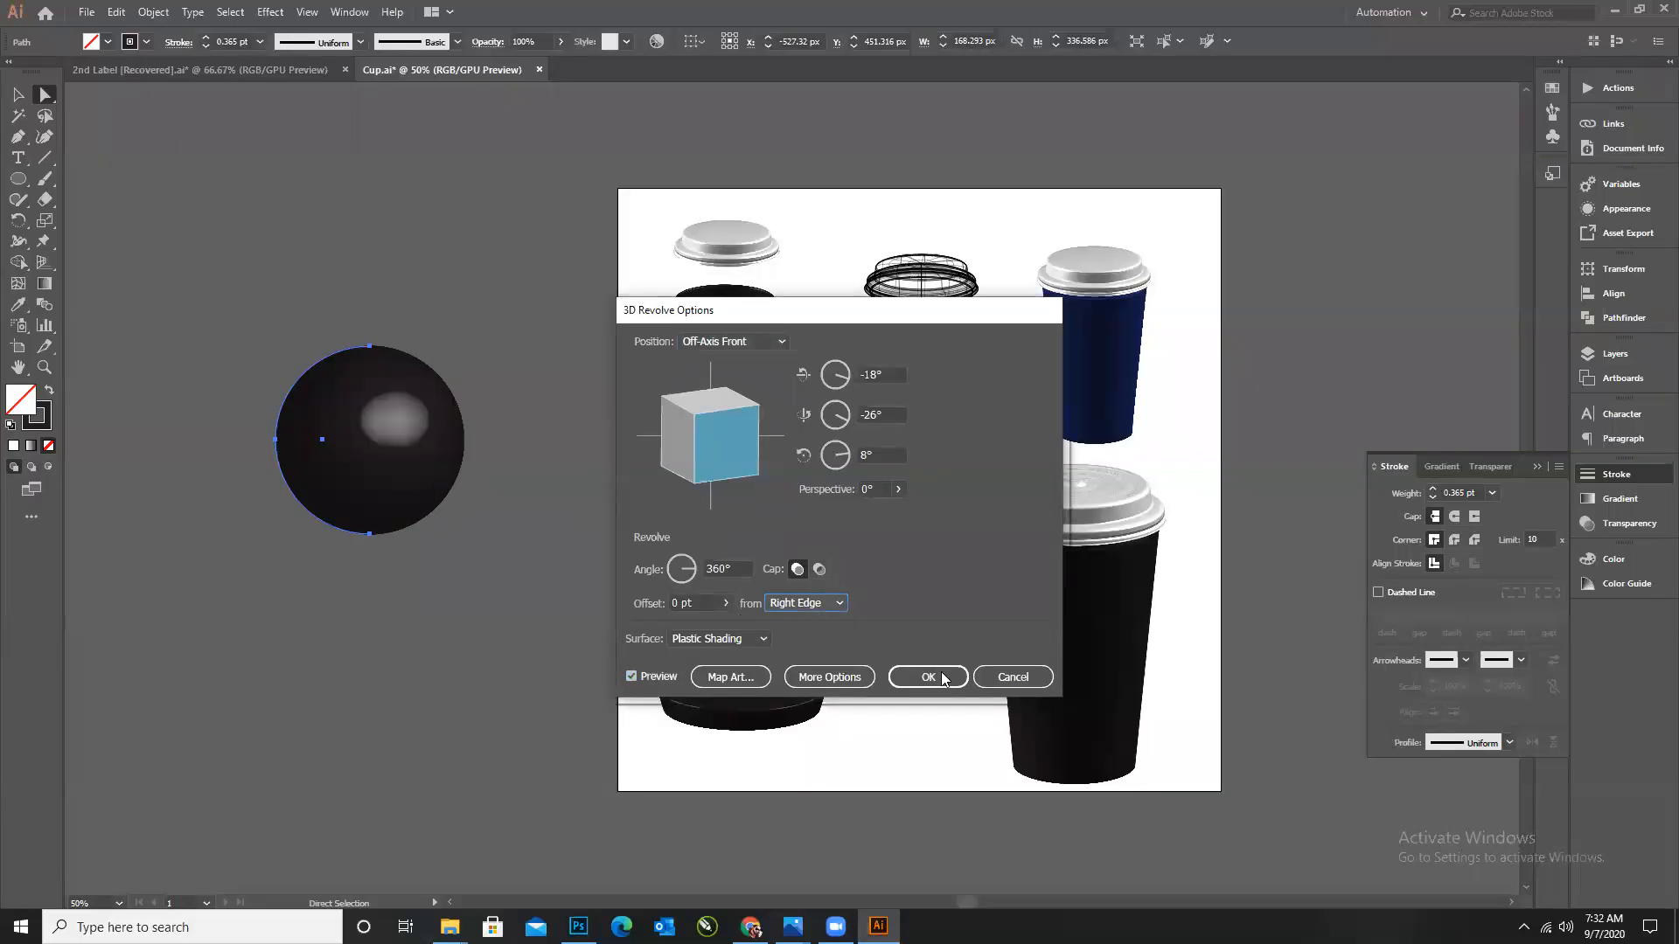
Show the additional revolve options, shift the light toward the ball's upper right, and add a second light on its left side.
left_click(829, 676)
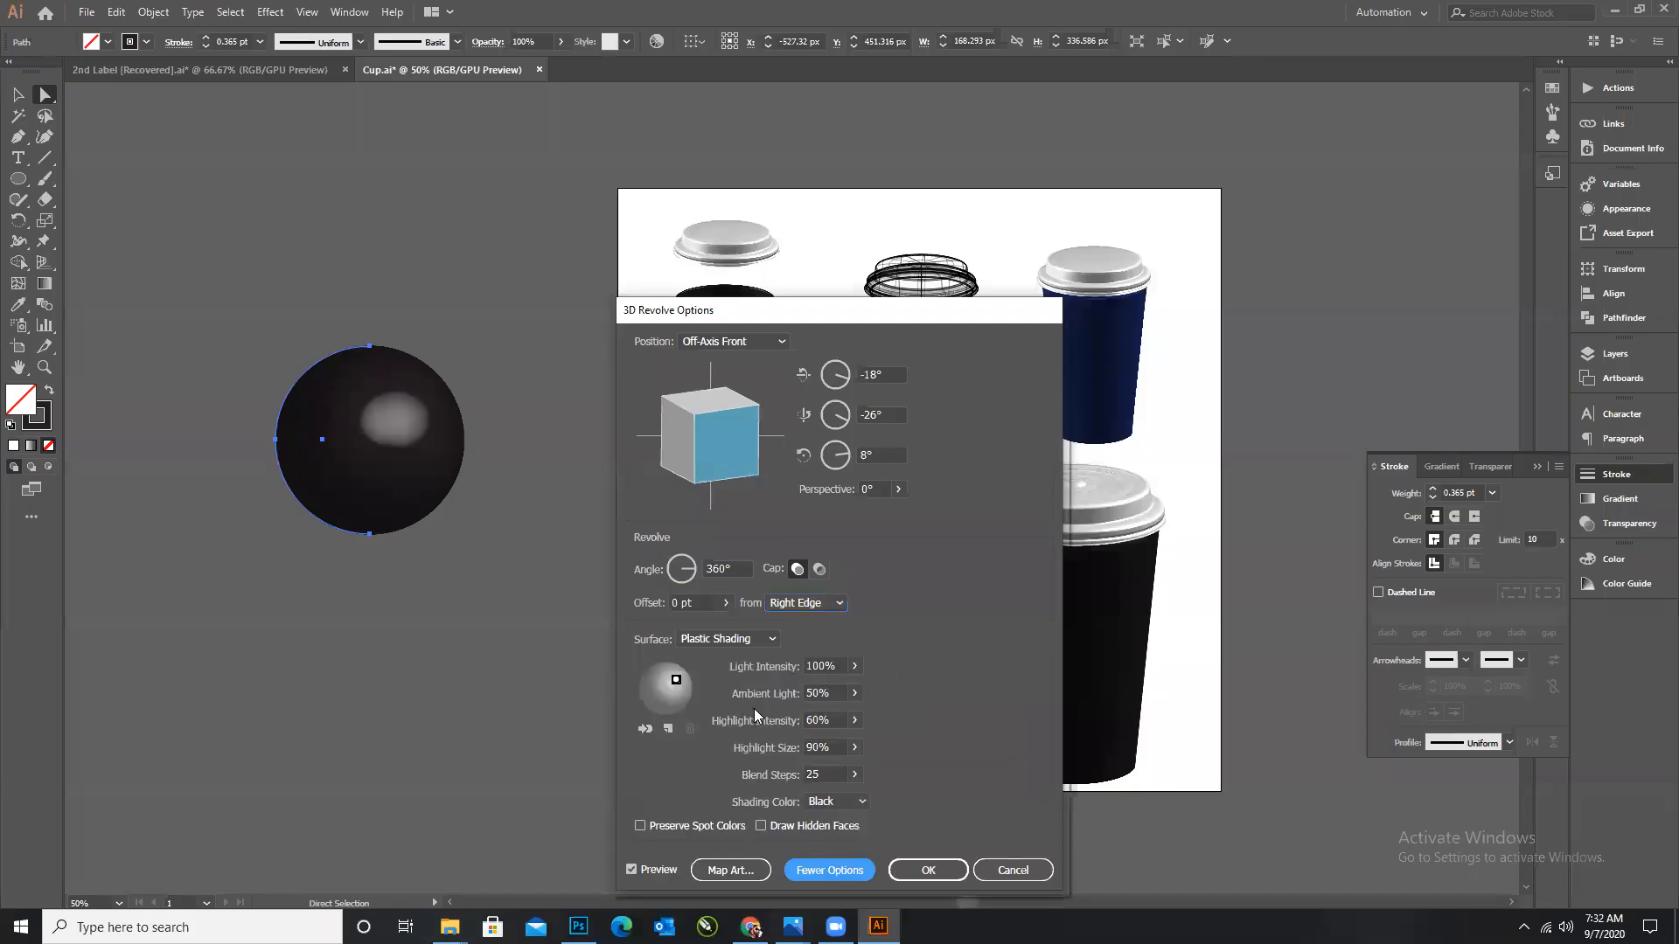
left_click_drag(679, 683, 682, 671)
left_click(668, 728)
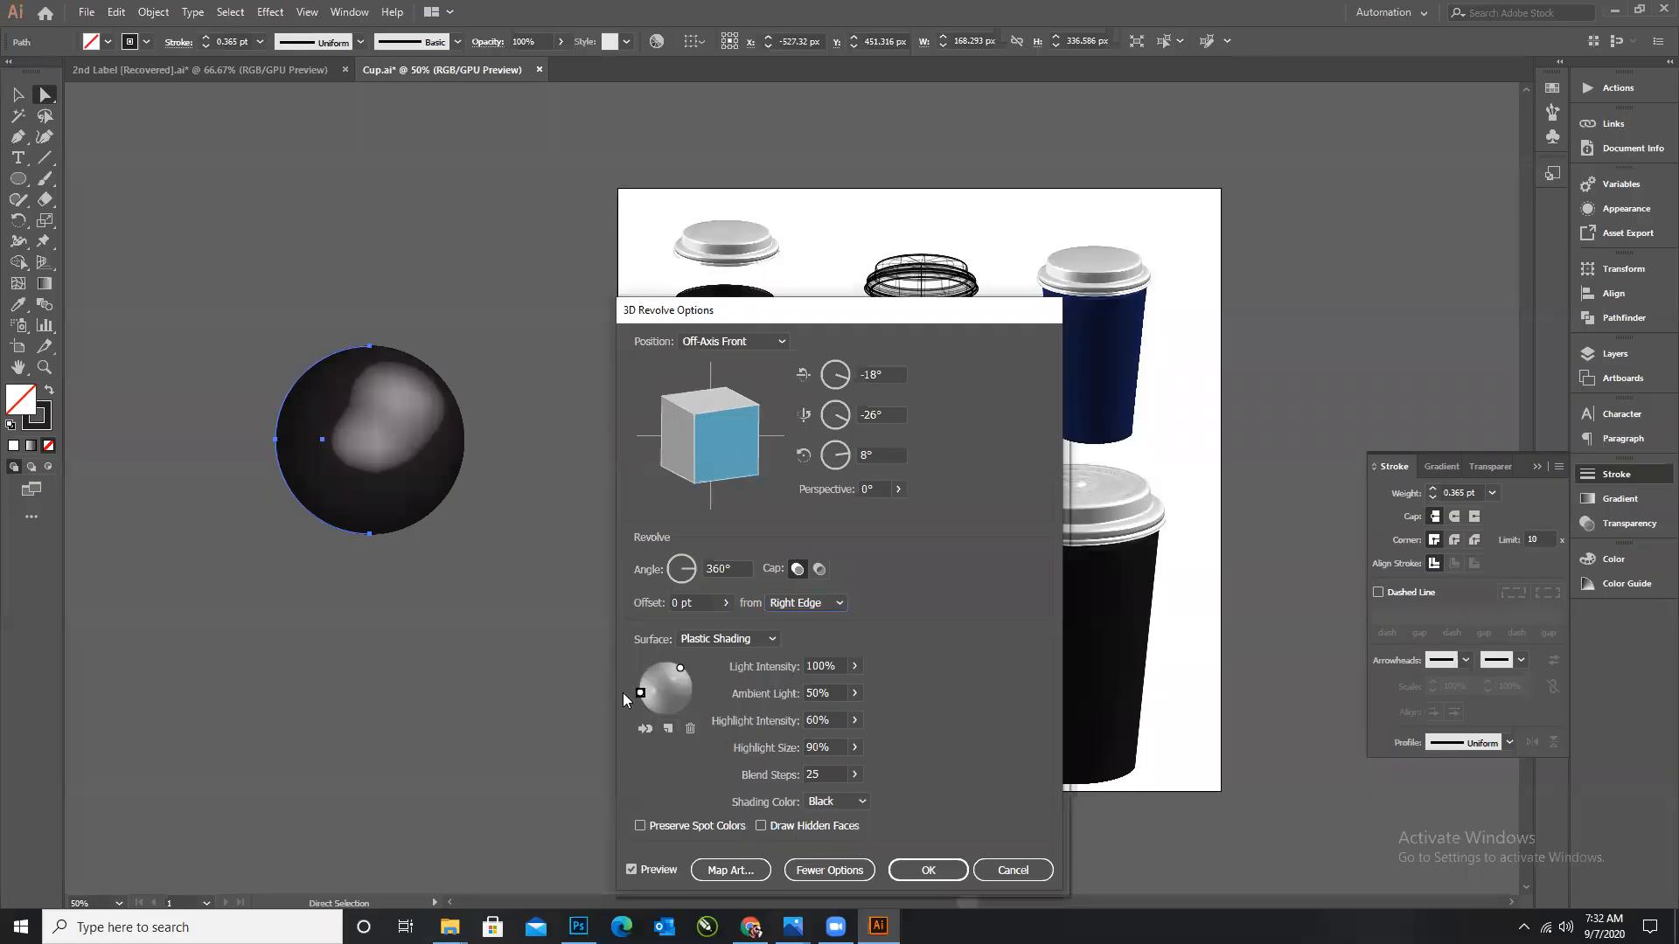
left_click_drag(687, 708, 624, 692)
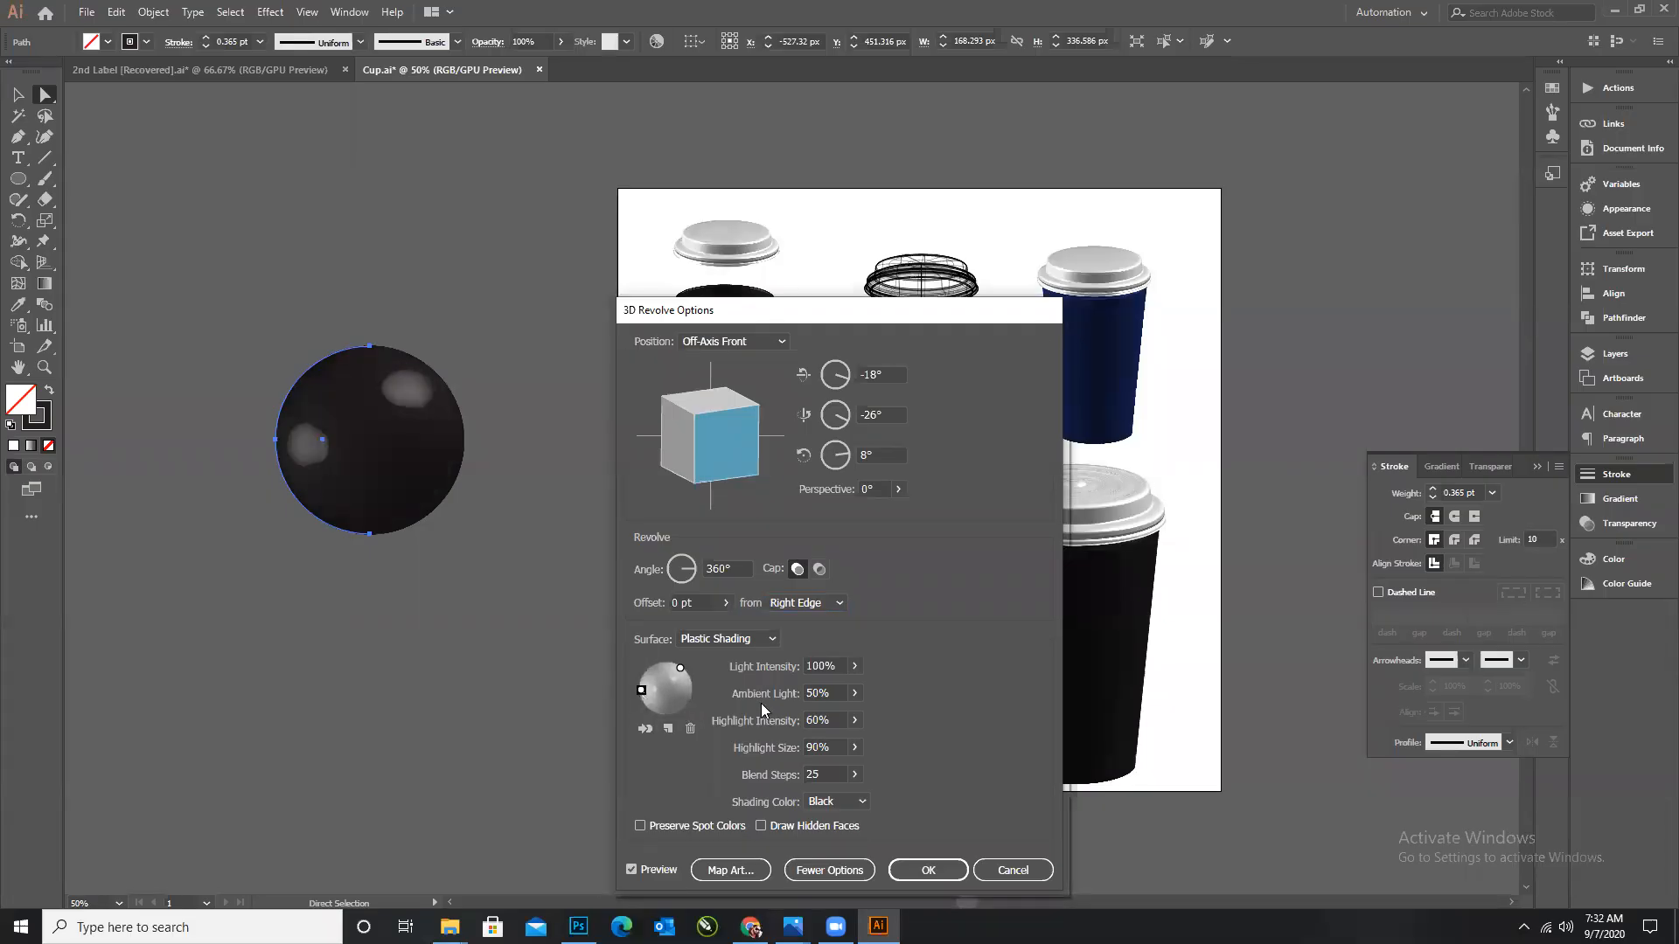
Set the revolve's ambient light to 7%, highlight intensity to 40% and highlight size to 82%.
left_click(836, 694)
type("31")
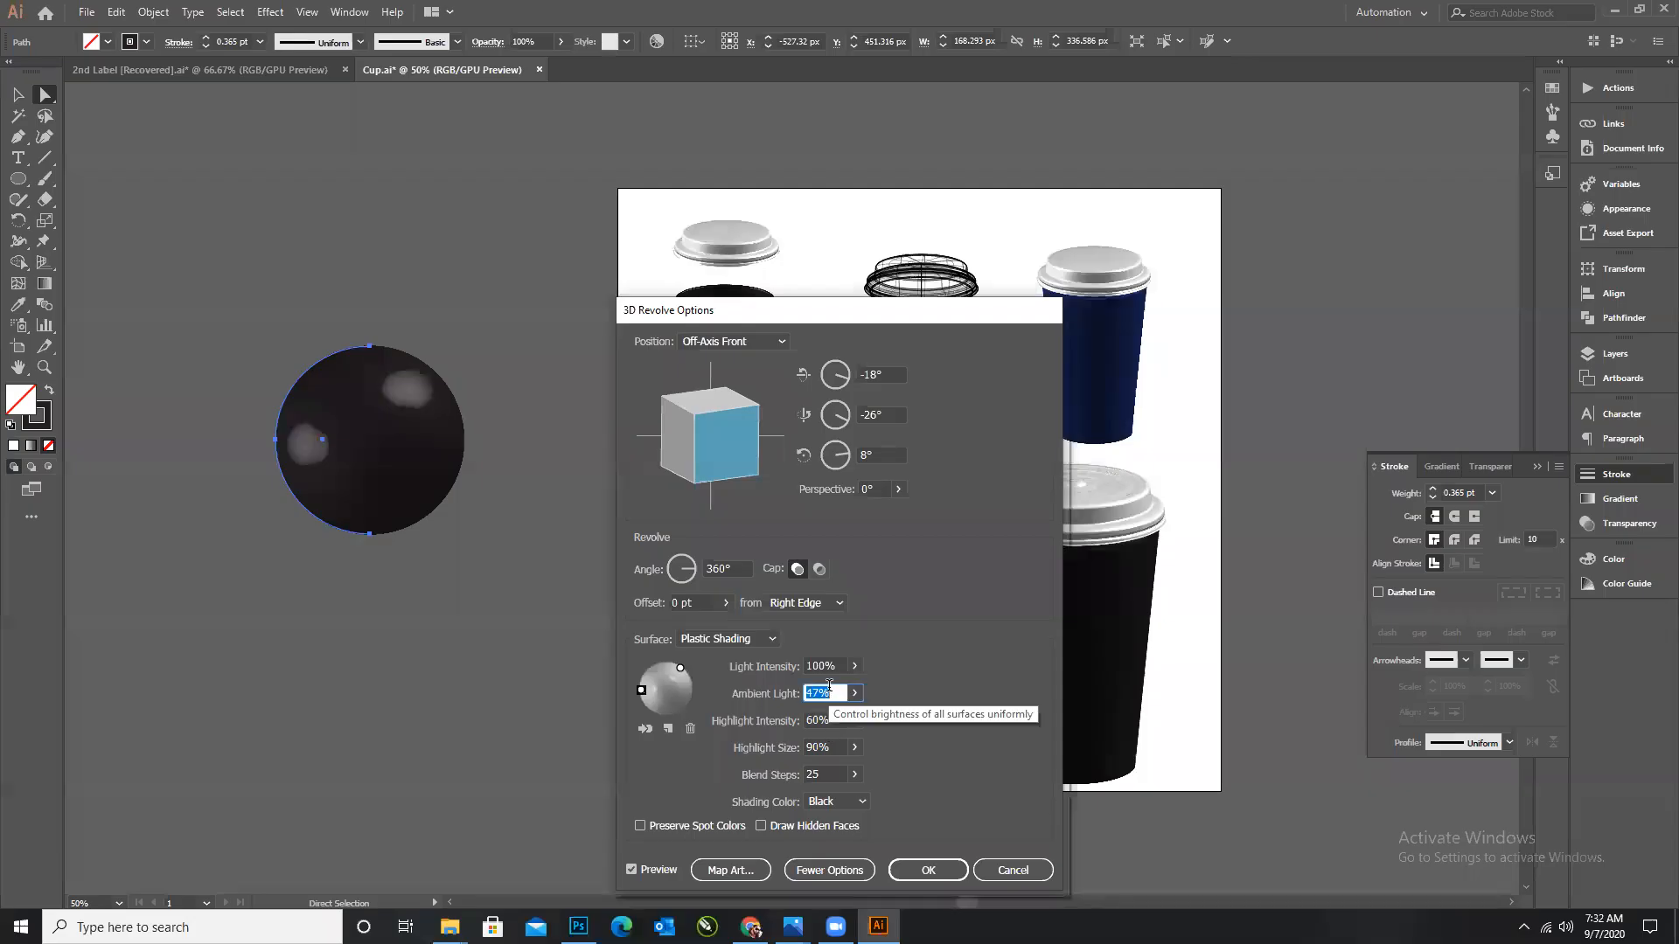
scroll(836, 694, "down", 20)
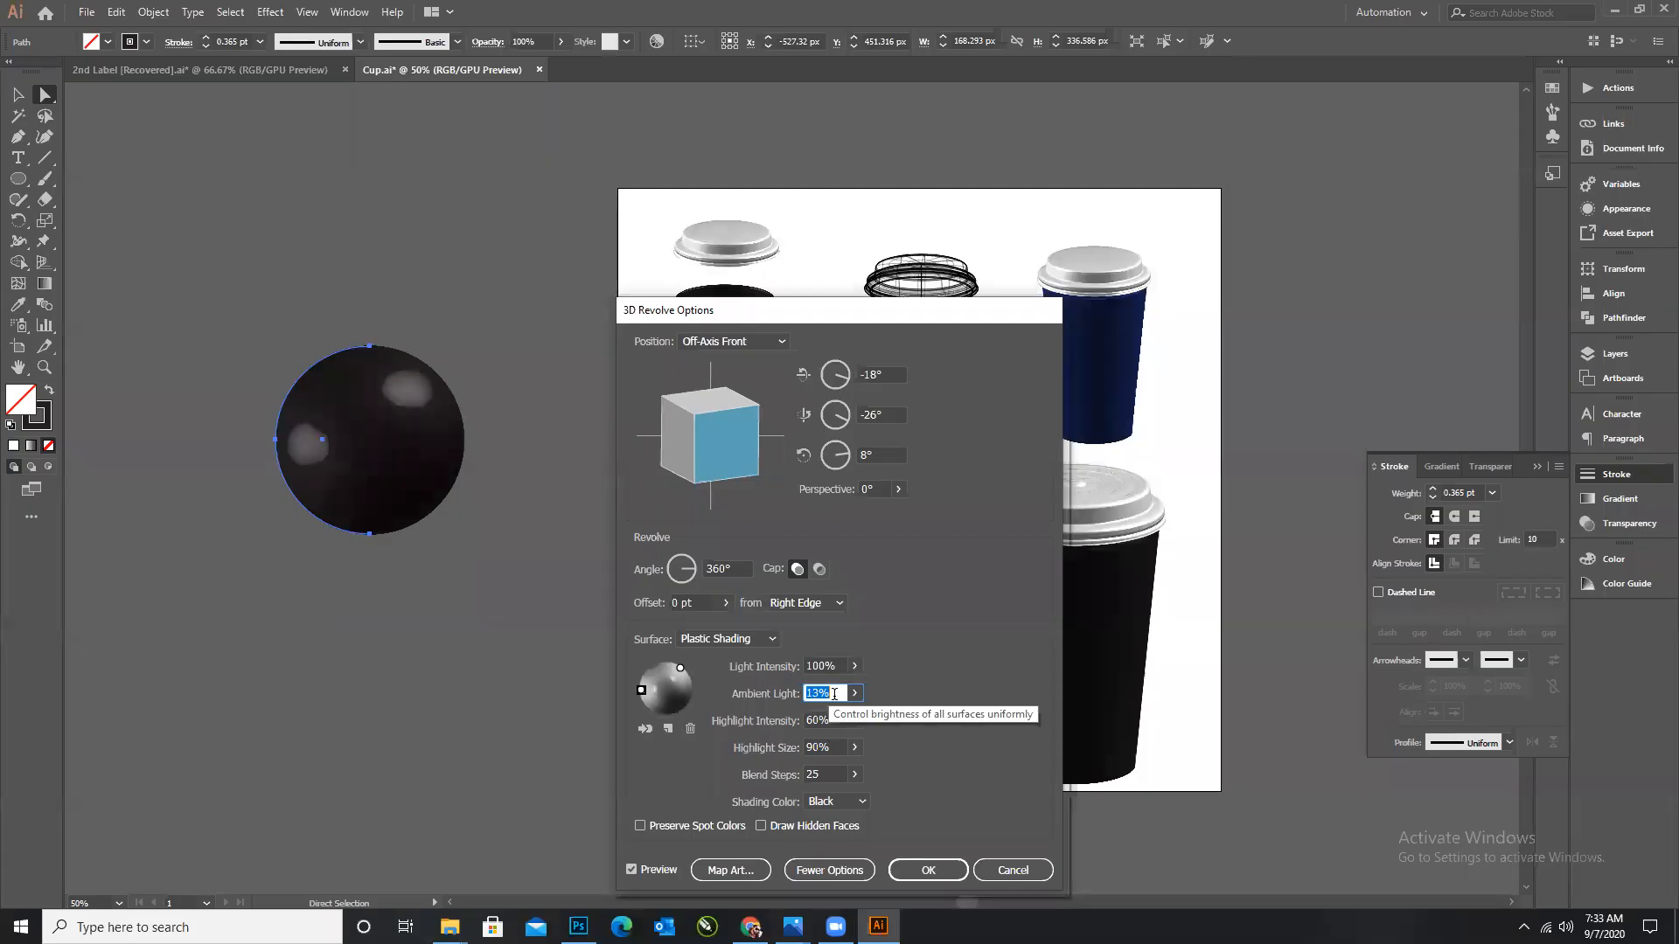
left_click(830, 720)
scroll(831, 720, "down", 1)
scroll(830, 720, "down", 16)
left_click(824, 747)
scroll(824, 748, "down", 5)
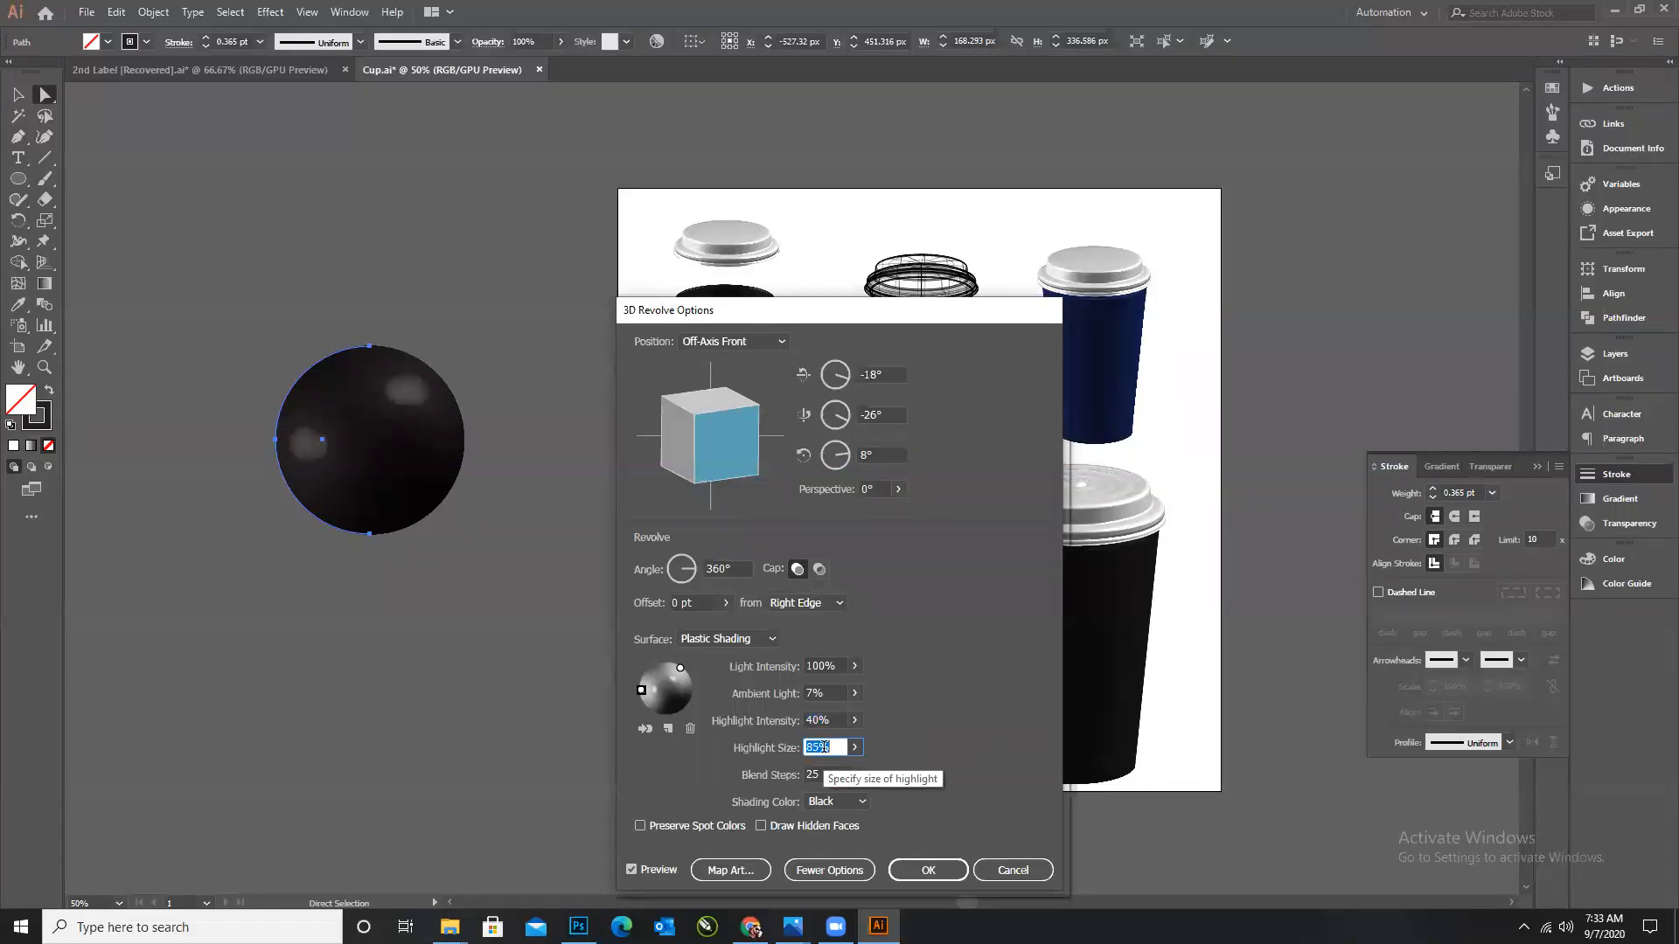
Set the blend steps to 76 and reposition the two lights to the ball's right side and upper left.
left_click(827, 774)
scroll(827, 775, "up", 5)
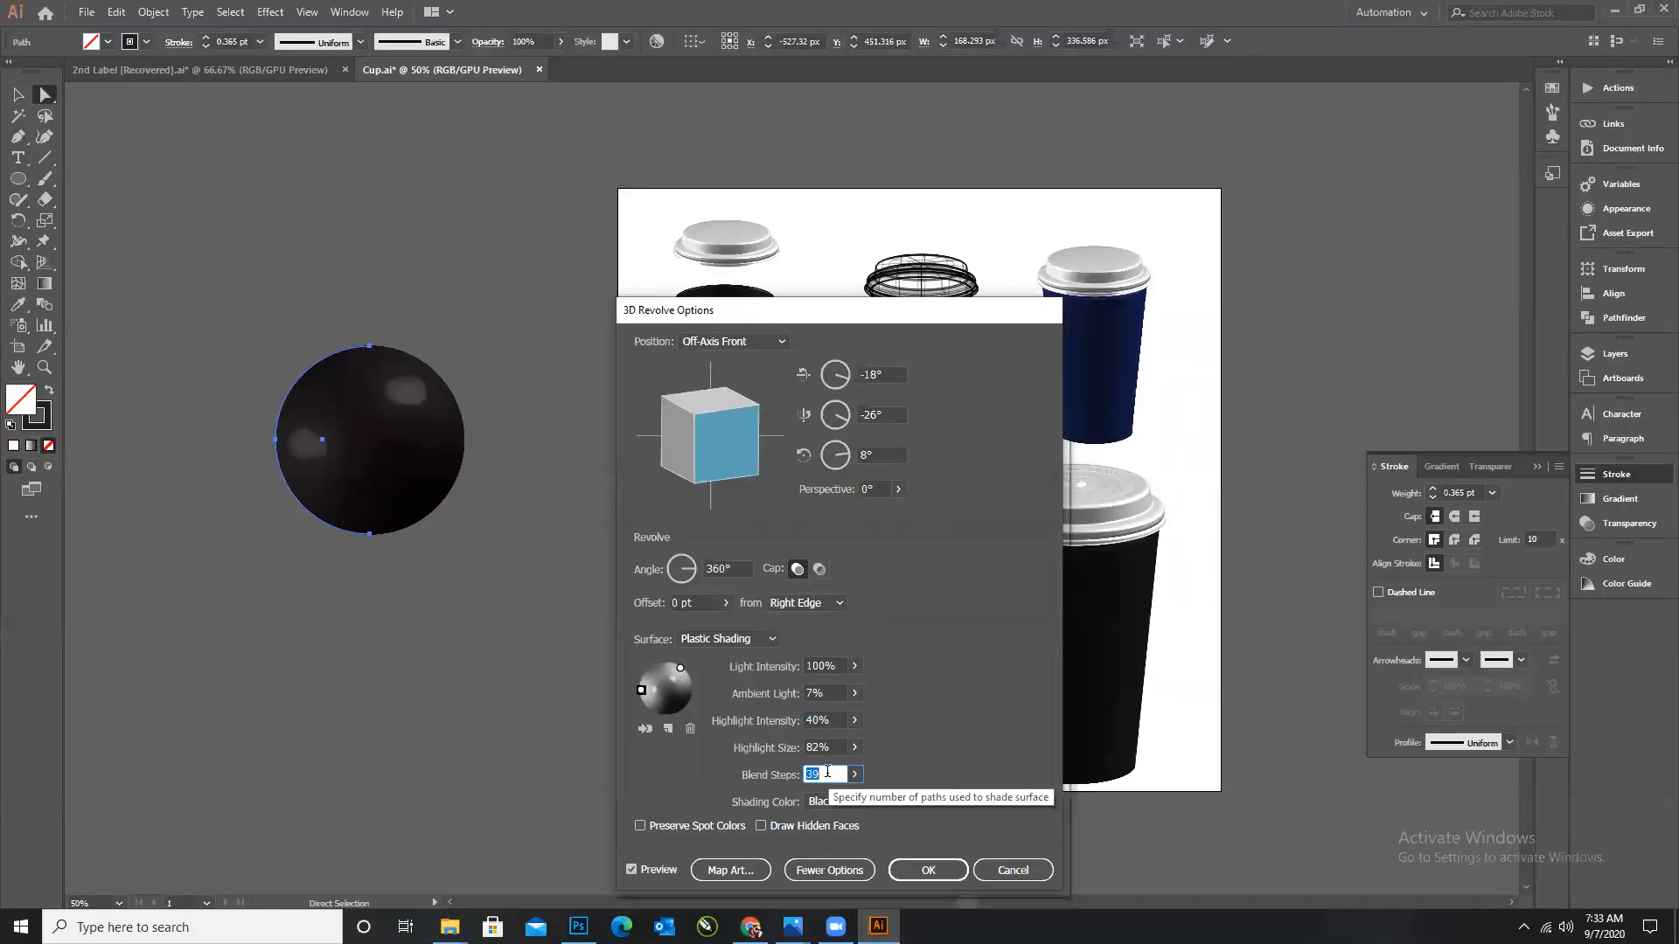
scroll(831, 766, "up", 2)
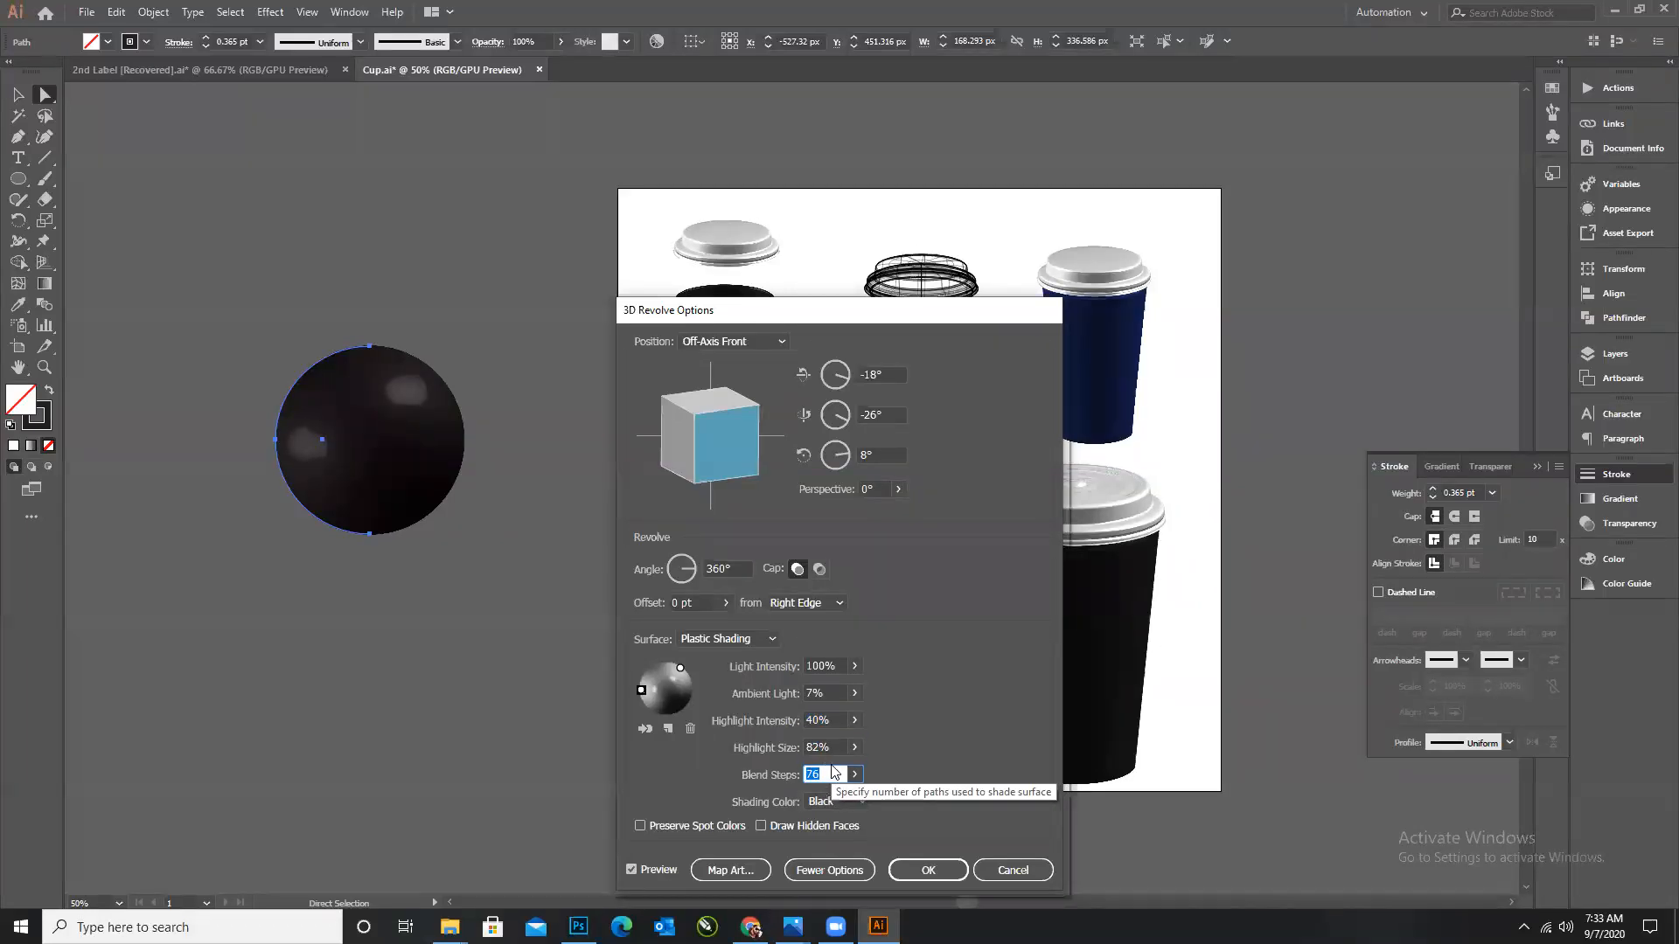
scroll(832, 773, "down", 20)
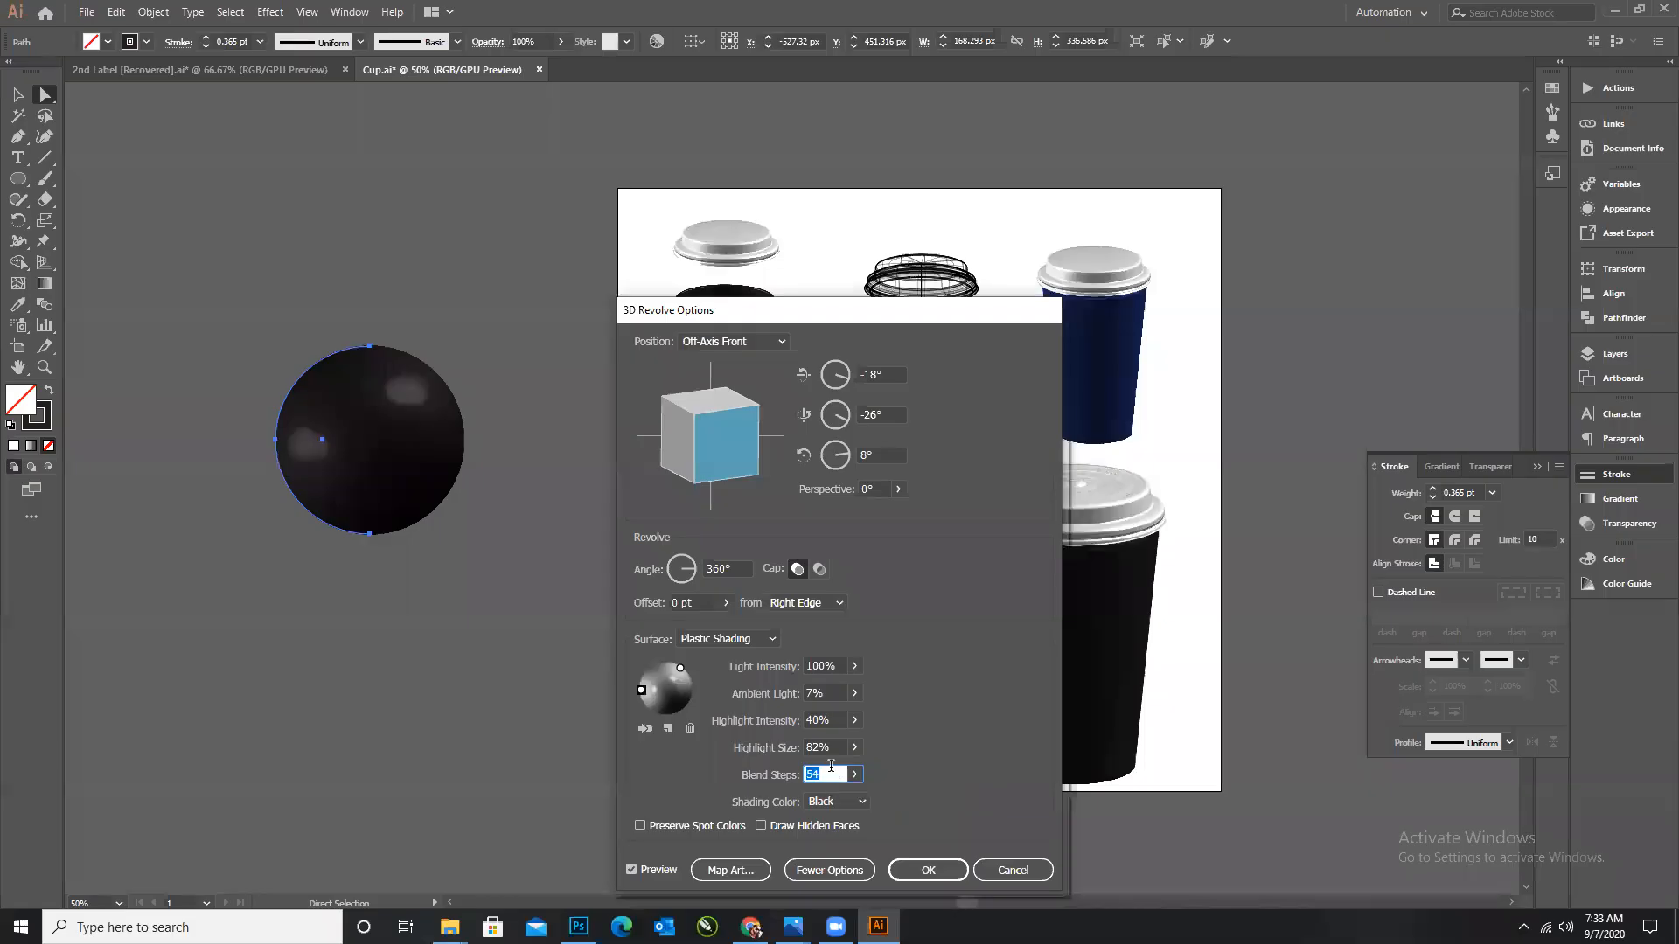
scroll(831, 769, "down", 1)
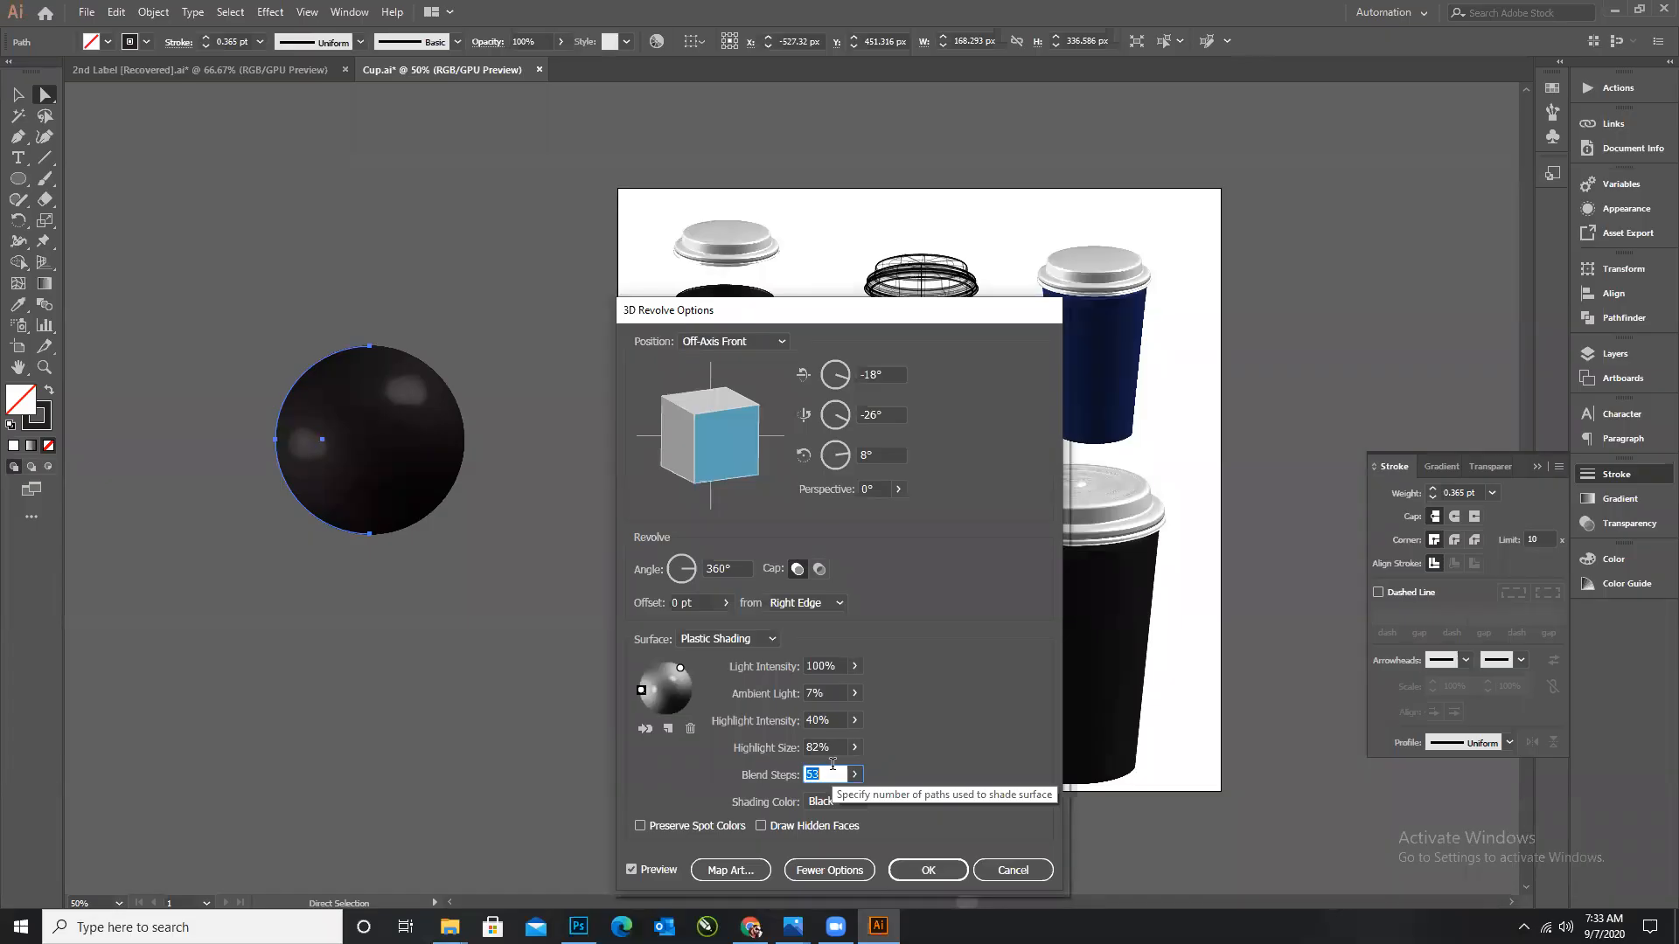
scroll(833, 765, "up", 20)
mouse_move(682, 671)
left_mouse_down()
mouse_move(704, 679)
mouse_move(691, 689)
left_mouse_up()
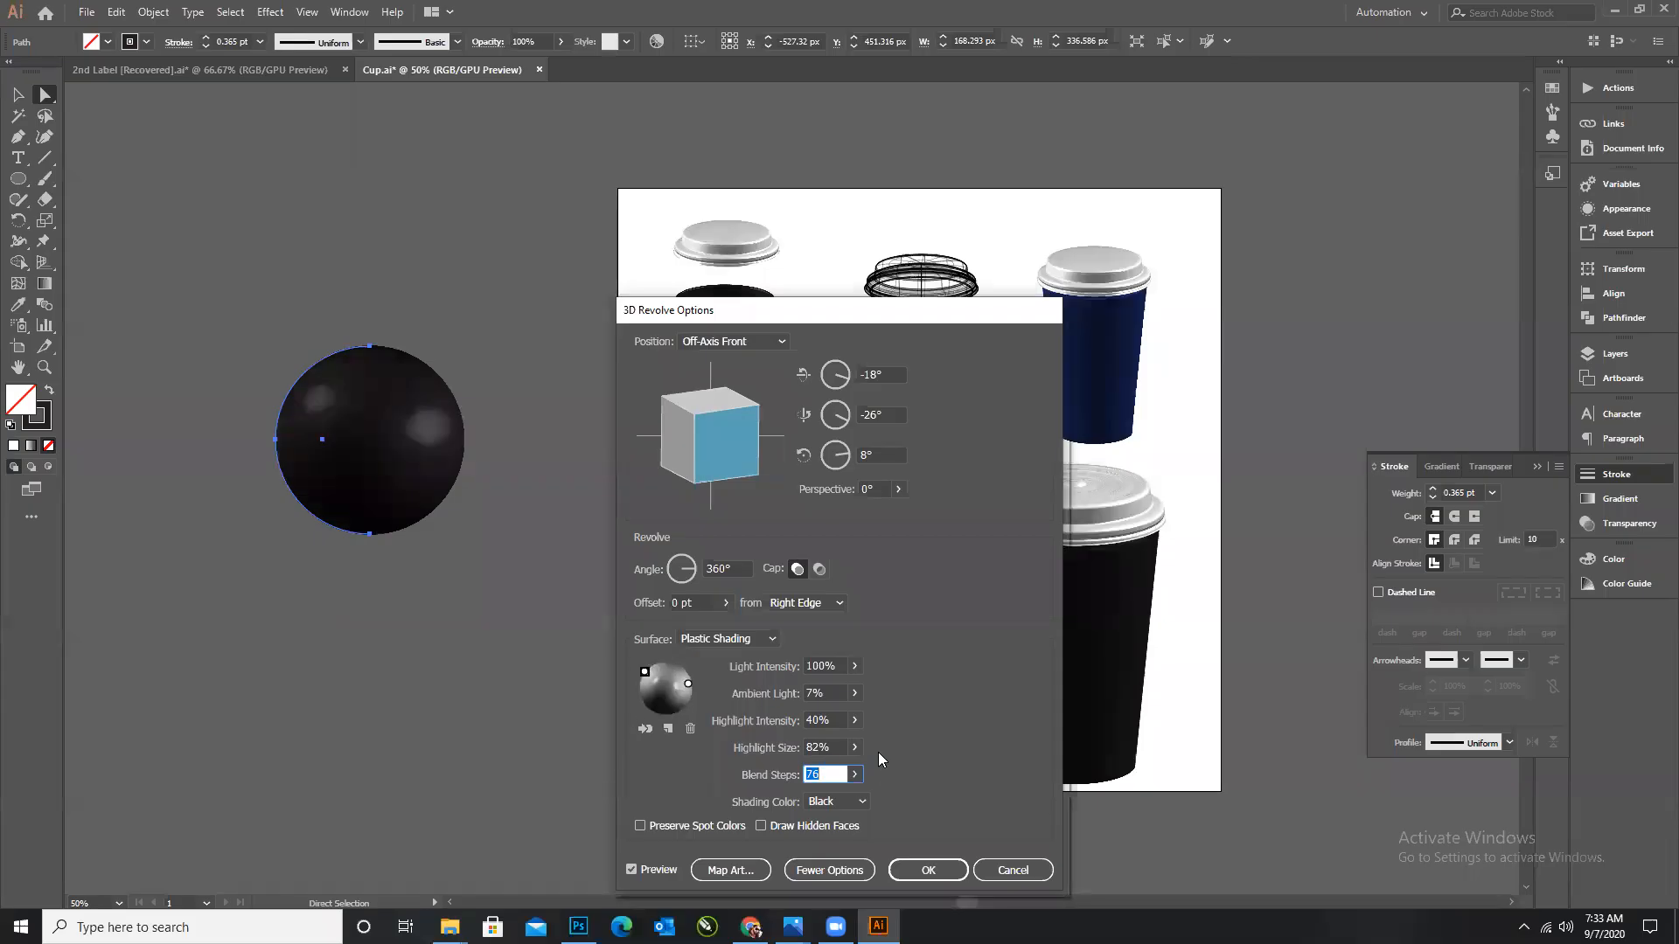
Set the light intensity to 96% and the ambient light to 60%, and apply the revolve.
left_click(831, 666)
scroll(831, 667, "down", 8)
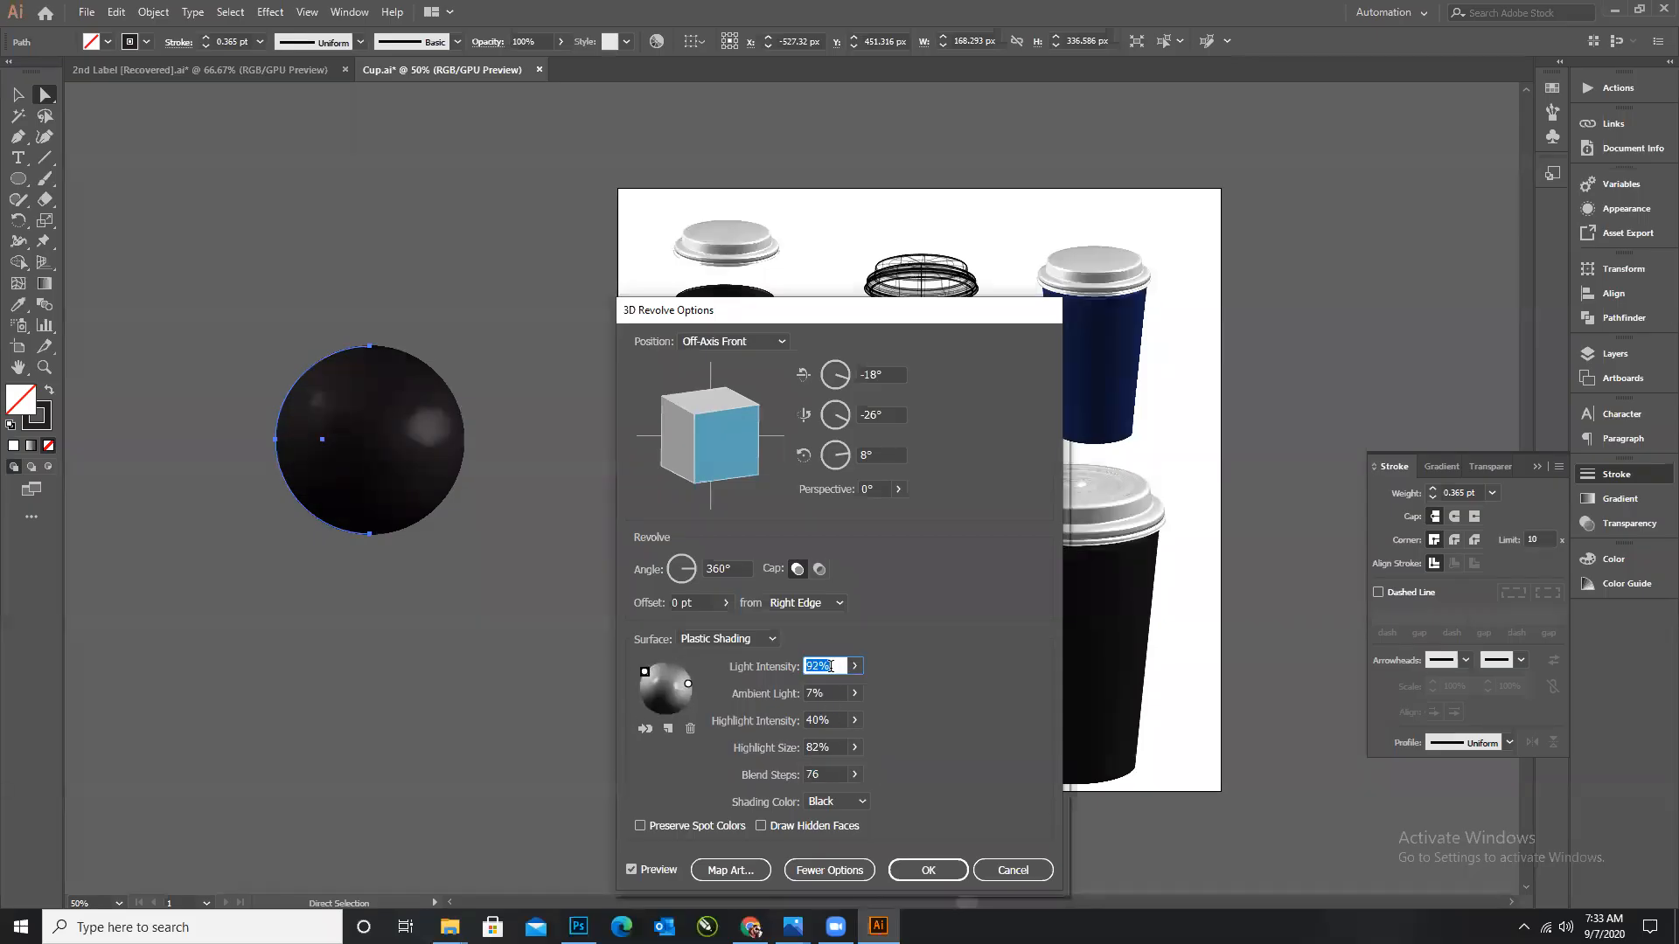
scroll(830, 666, "up", 9)
left_click(832, 693)
scroll(832, 693, "up", 1)
scroll(831, 692, "up", 13)
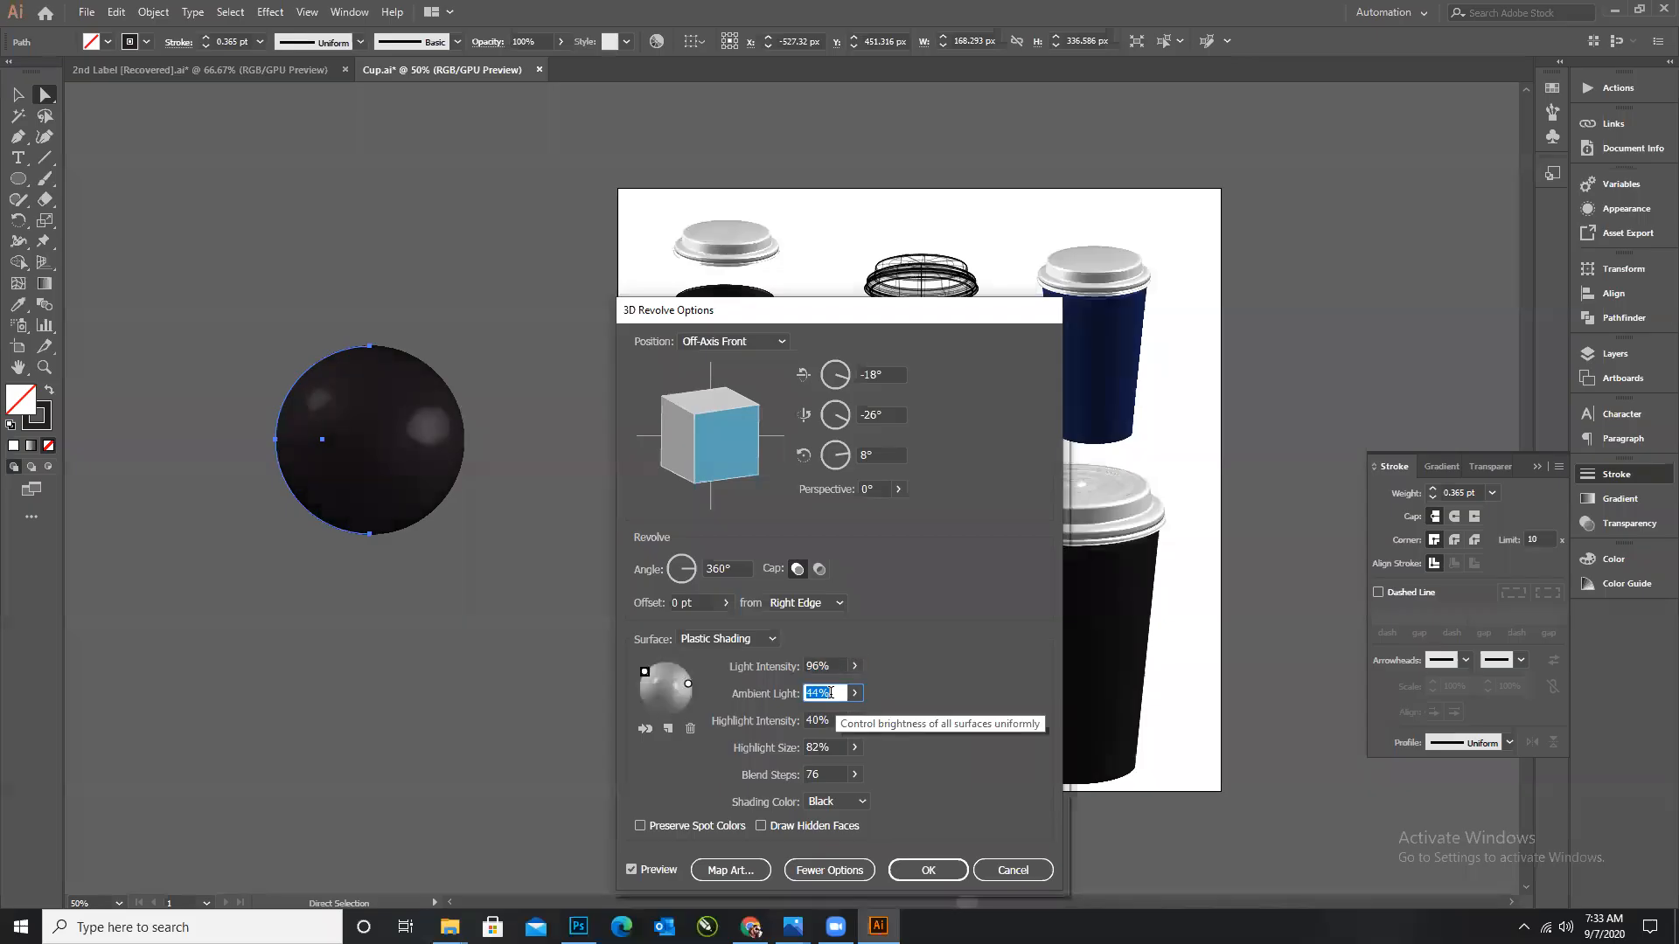
scroll(831, 692, "down", 1)
scroll(830, 693, "up", 9)
left_click(929, 870)
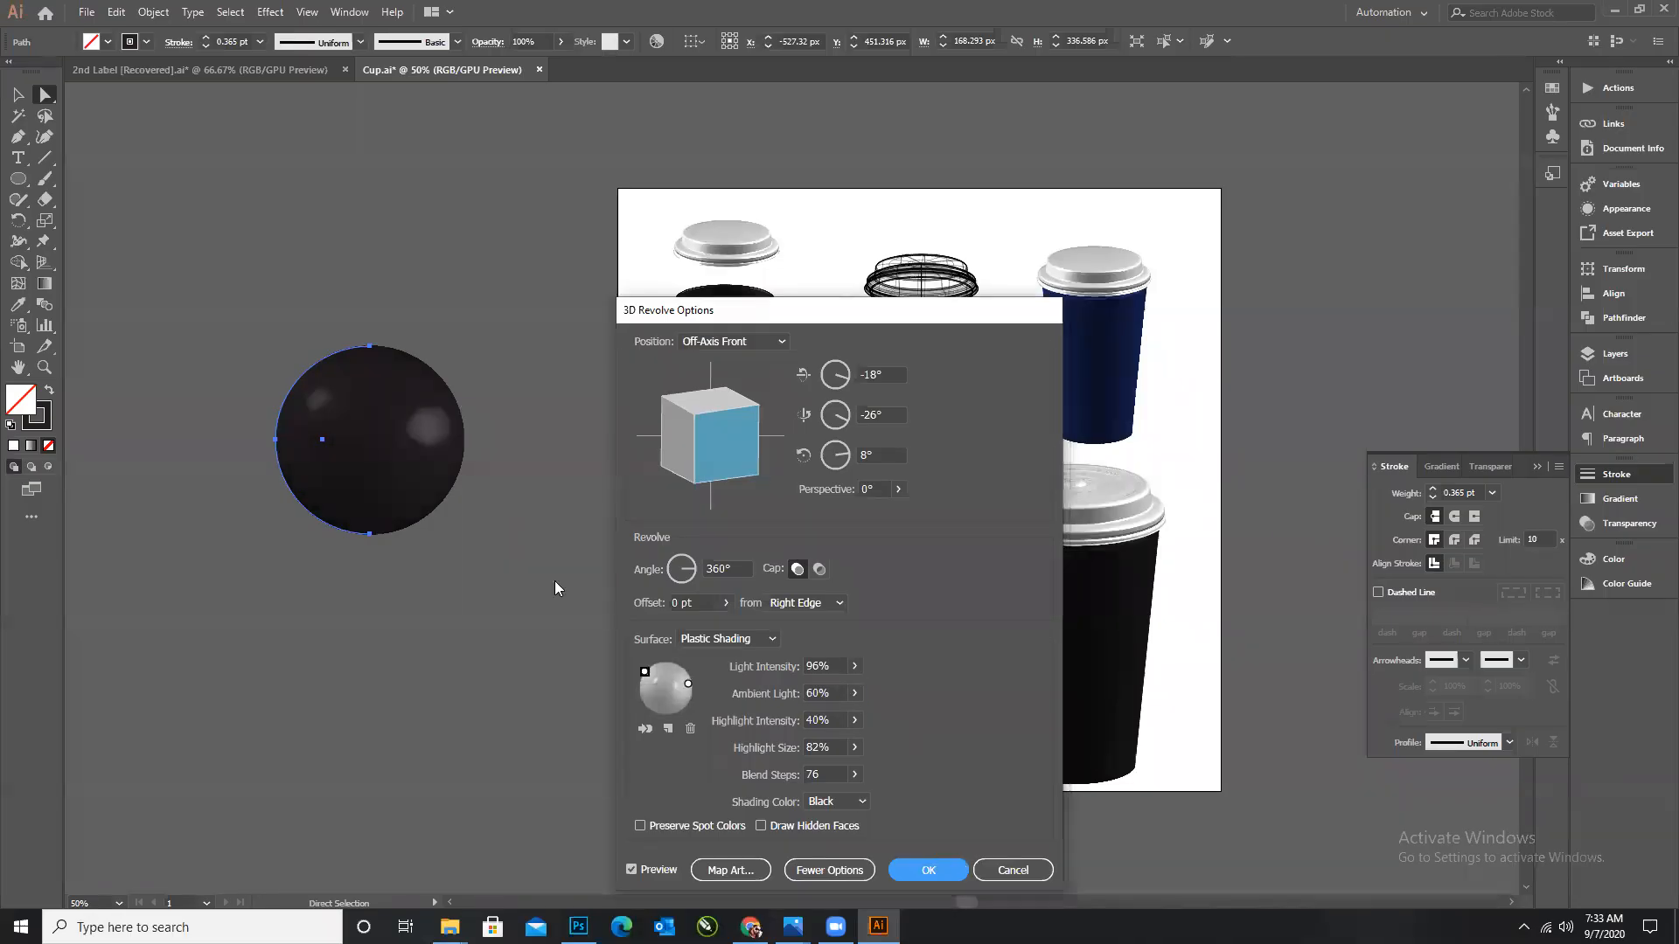
Scale the ball's arc down to about 82 by 164 px and move it above the rotated lid on the artboard.
left_click_drag(287, 333, 510, 529)
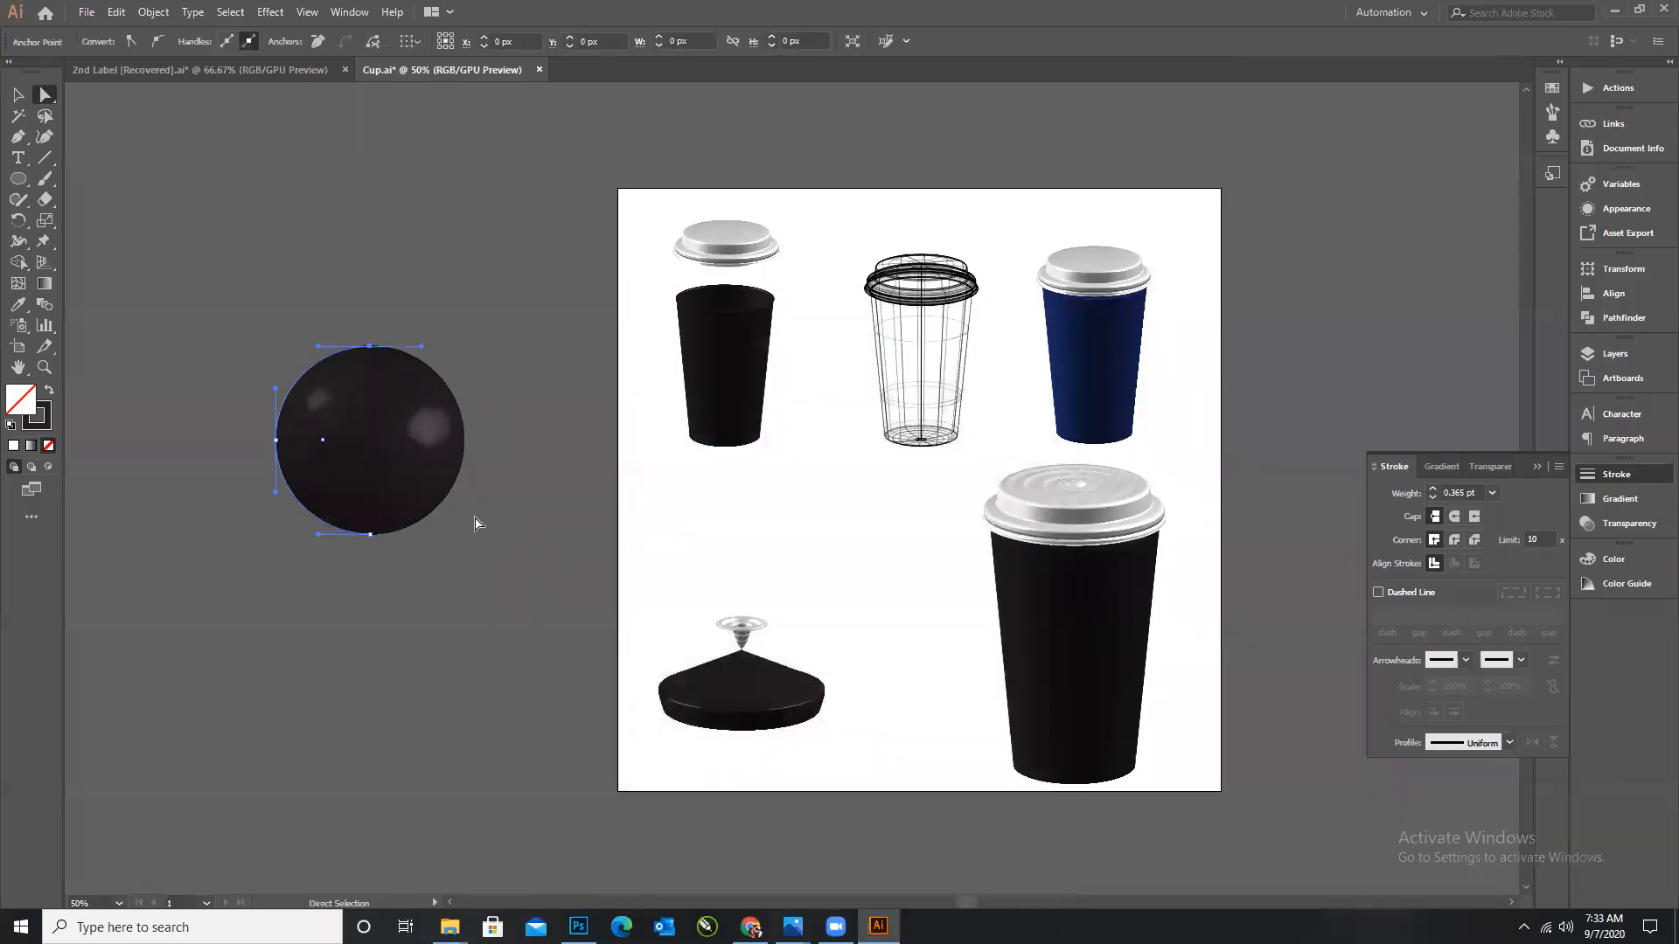
left_click(19, 103)
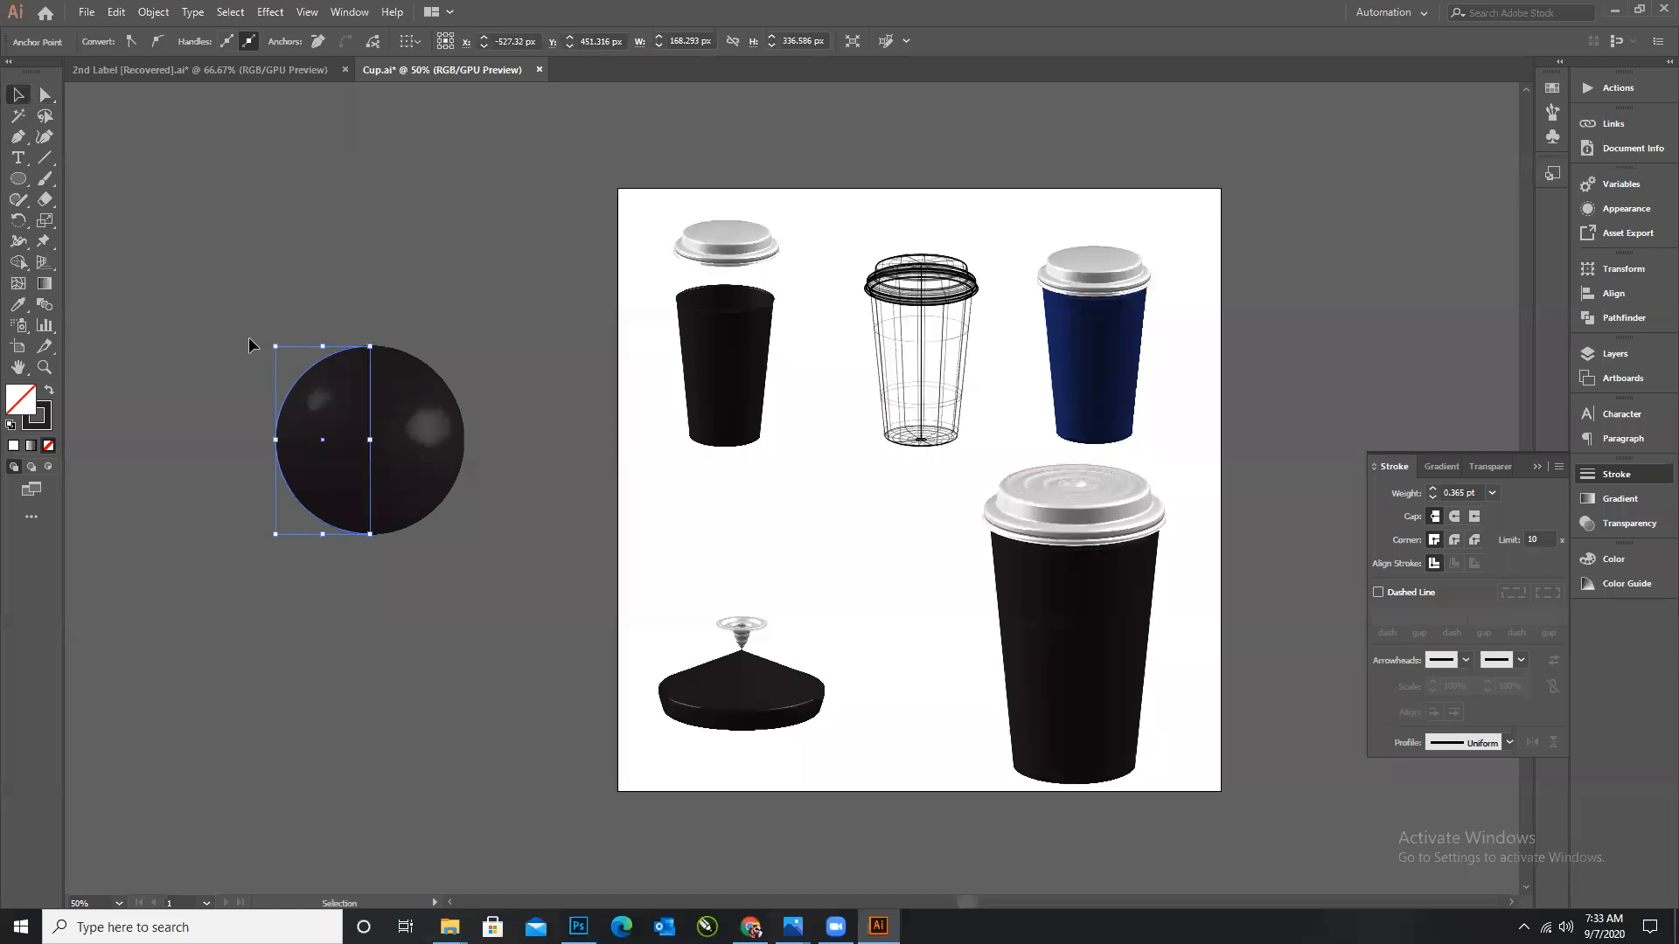
left_click_drag(280, 346, 300, 371)
left_click_drag(316, 443, 725, 575)
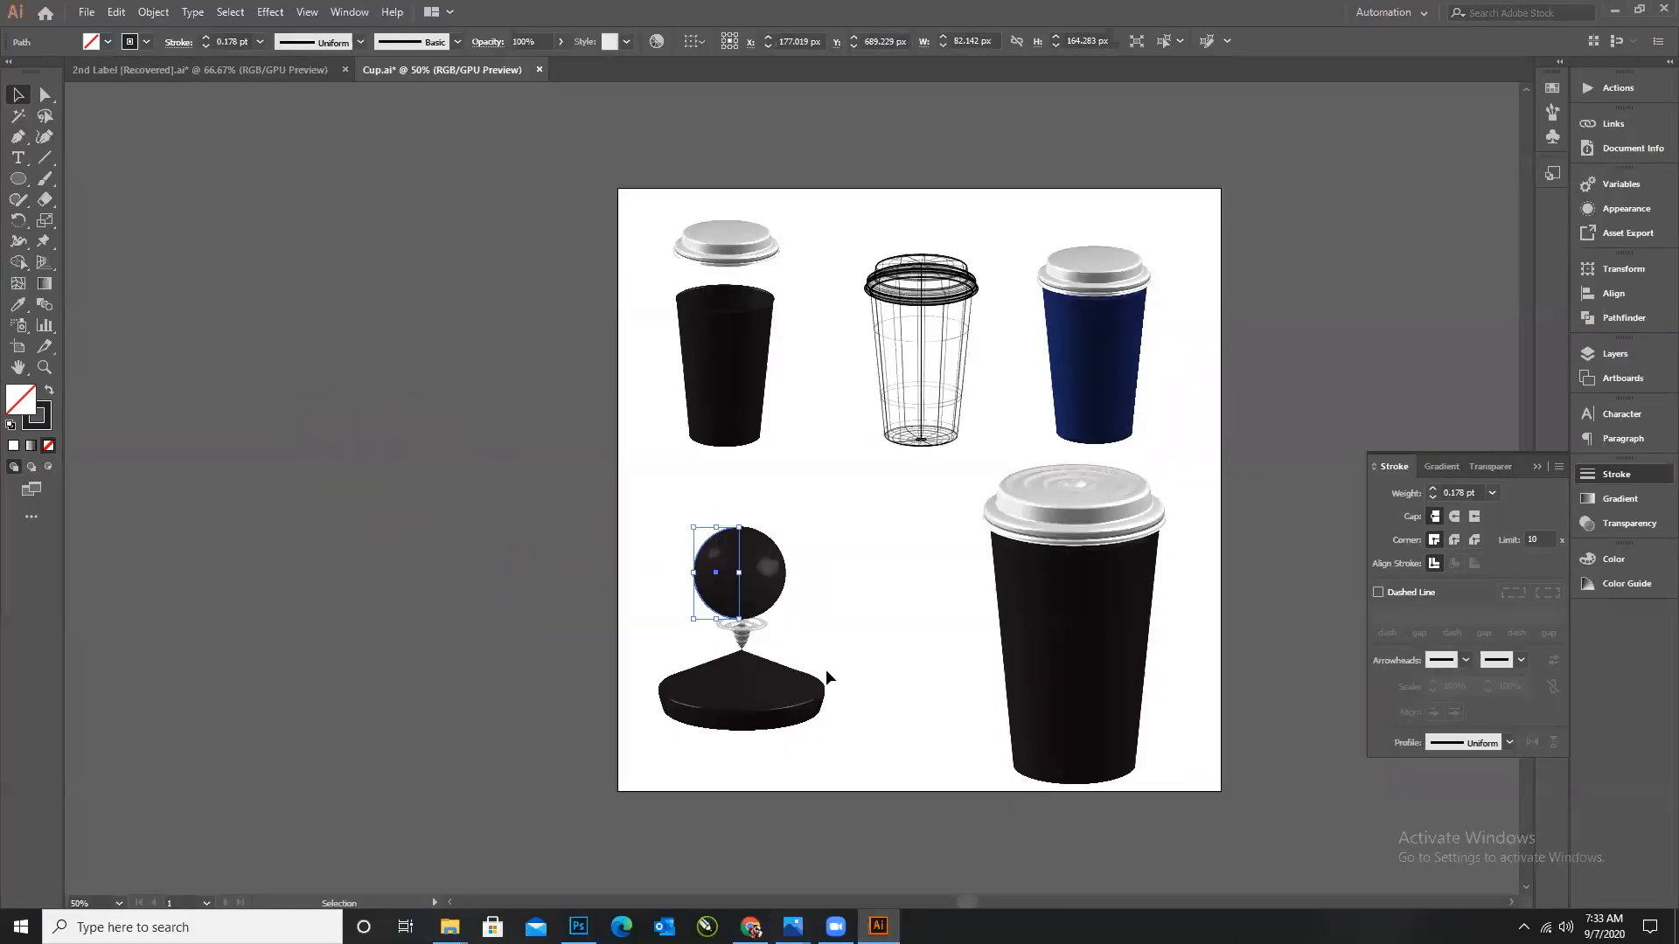
Nudge the ball down and slightly to the right onto the silver lid piece, and deselect it.
key("Down")
key("Down")
key("Down")
key("Down")
key("Down")
key("Down")
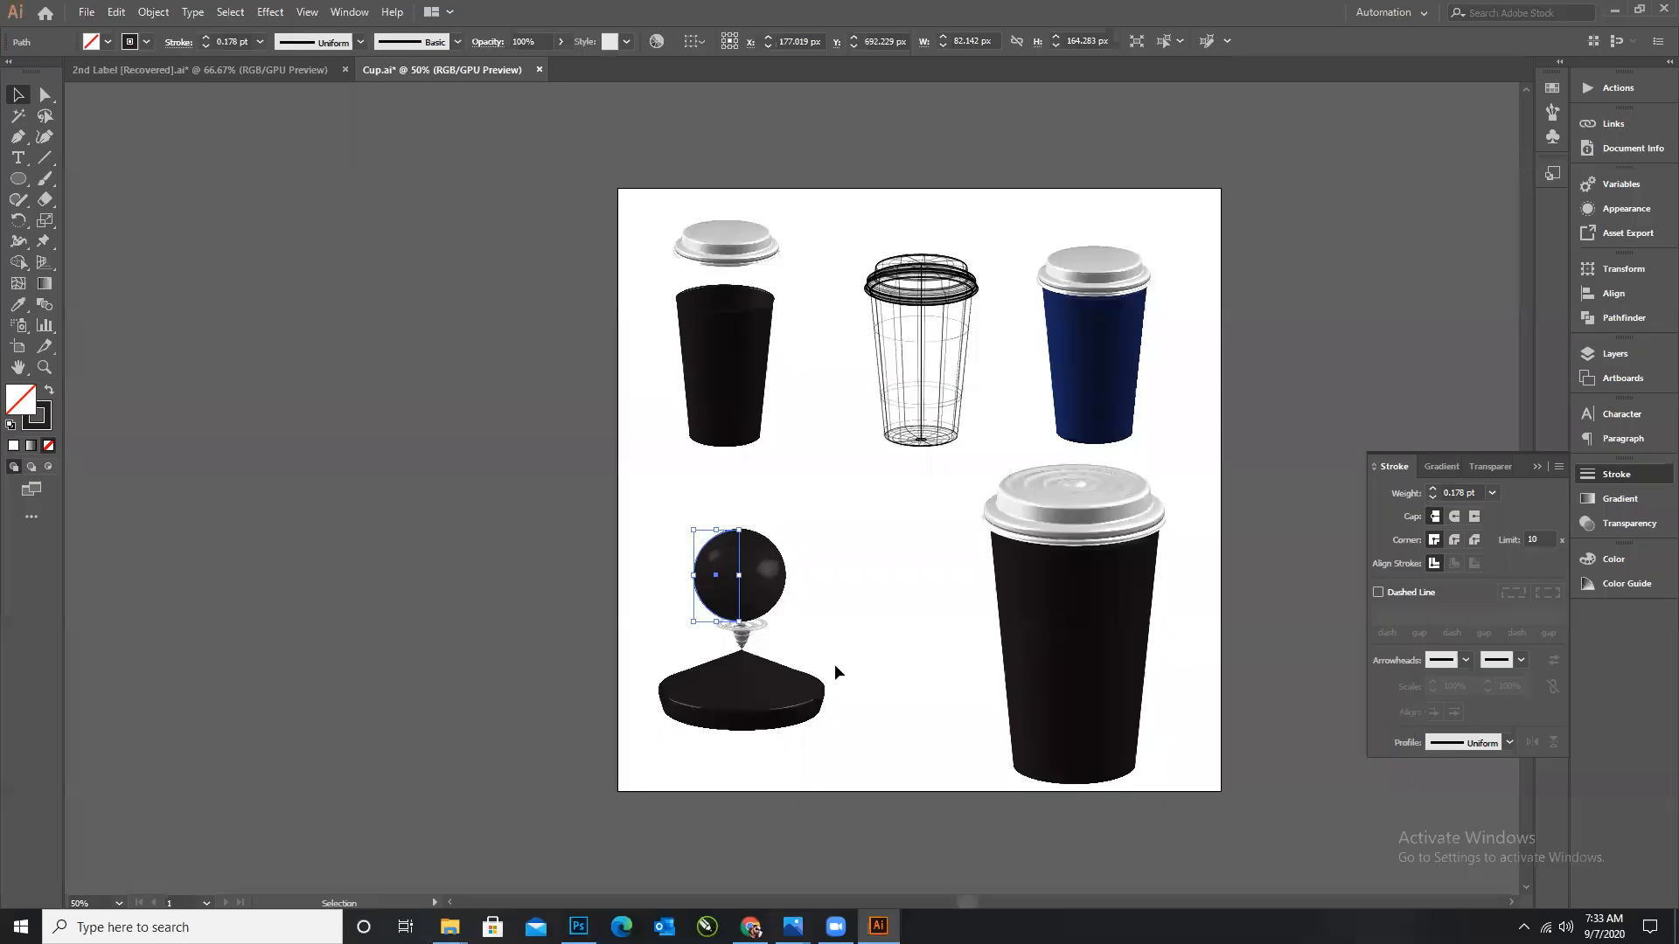
key("Down")
key("Down")
key("Down")
key("Right")
key("Down")
key("Down")
key("Down")
left_click(849, 653)
Shrink the ball's arc to about 43 by 86 px above the silver lid piece and reselect it.
left_click_drag(663, 529, 794, 604)
left_click_drag(740, 534, 730, 555)
left_click(848, 570)
left_click(730, 580)
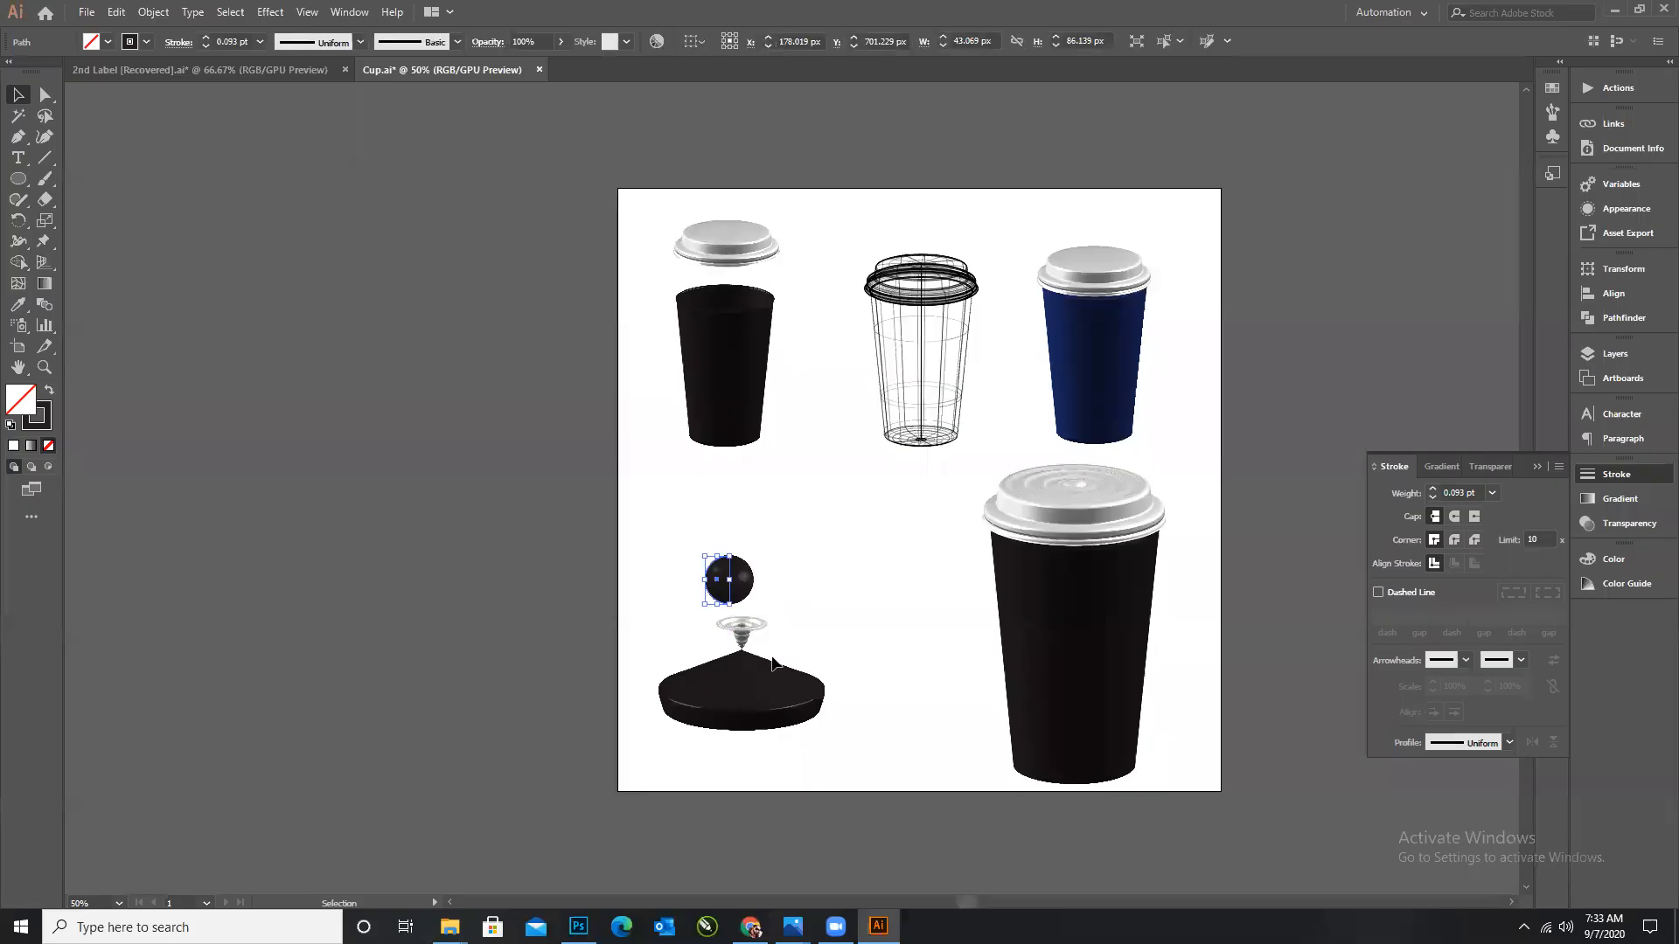
Nudge the shrunken ball right and down until it rests centred on the silver lid piece, and deselect it.
key("Right")
key("Right")
key("Right")
key("Right")
key("Right")
key("Right")
key("Right")
key("Right")
key("Right")
key("Right")
key("Right")
key("Right")
key("Right")
key("Right")
key("Right")
key("Right")
key("Right")
key("Right")
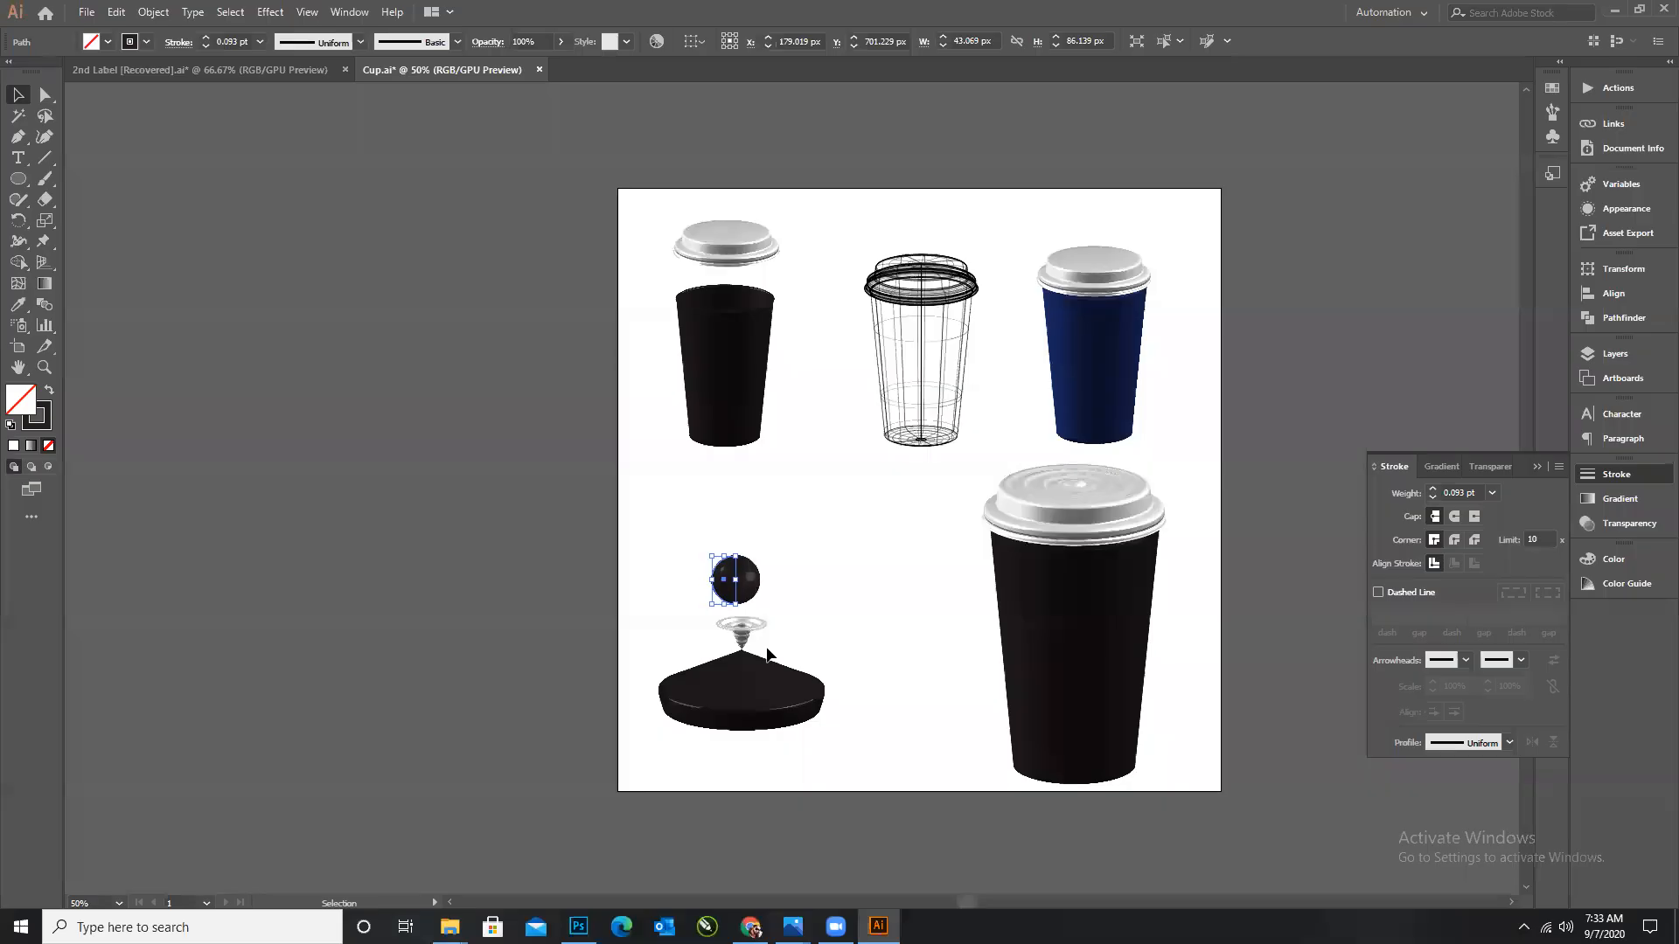
key("Down")
key("Down")
key("Down")
key("Down")
key("Down")
key("Down")
key("Down")
key("Down")
key("Down")
key("Down")
key("Down")
key("Down")
key("Down")
key("Down")
key("Down")
key("Down")
key("Down")
key("Down")
key("Down")
key("Down")
key("Down")
key("Down")
key("Down")
key("Down")
key("Down")
key("Down")
key("Down")
key("Down")
key("Down")
key("Down")
key("Down")
key("Down")
key("Down")
key("Down")
key("Down")
key("Down")
key("Down")
key("Down")
key("Down")
key("Down")
key("Down")
key("Down")
key("Down")
key("Down")
key("Down")
key("Down")
key("Down")
key("Down")
key("Down")
key("Right")
key("Right")
left_click(781, 637)
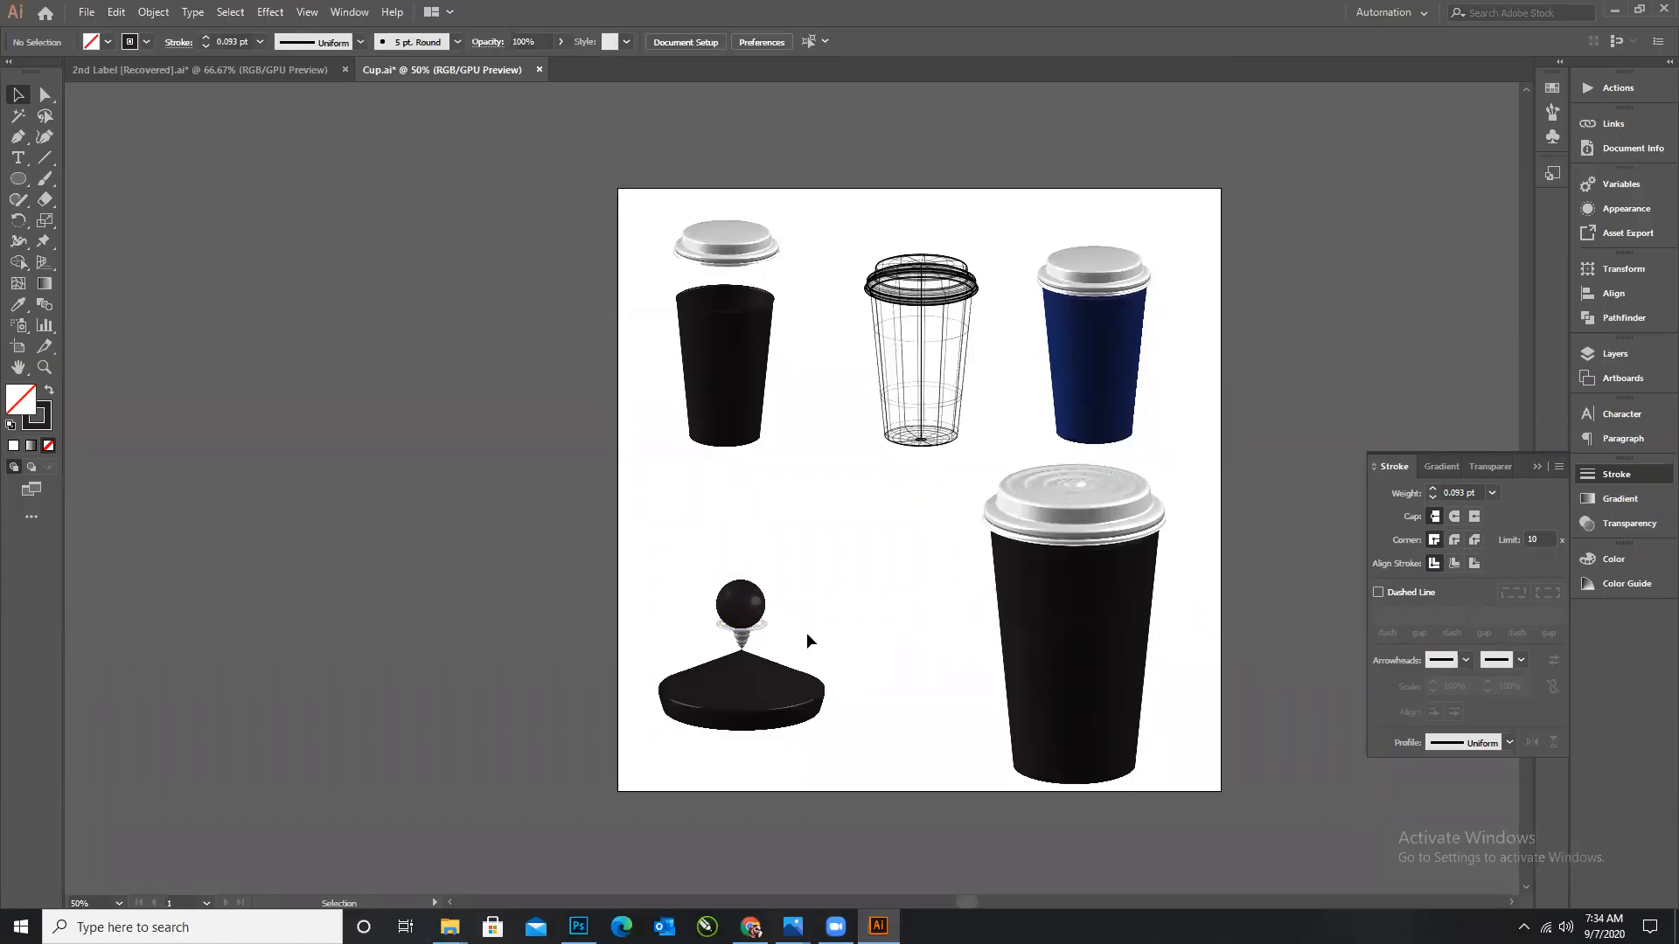
scroll(894, 684, "up", 3)
left_click(446, 464)
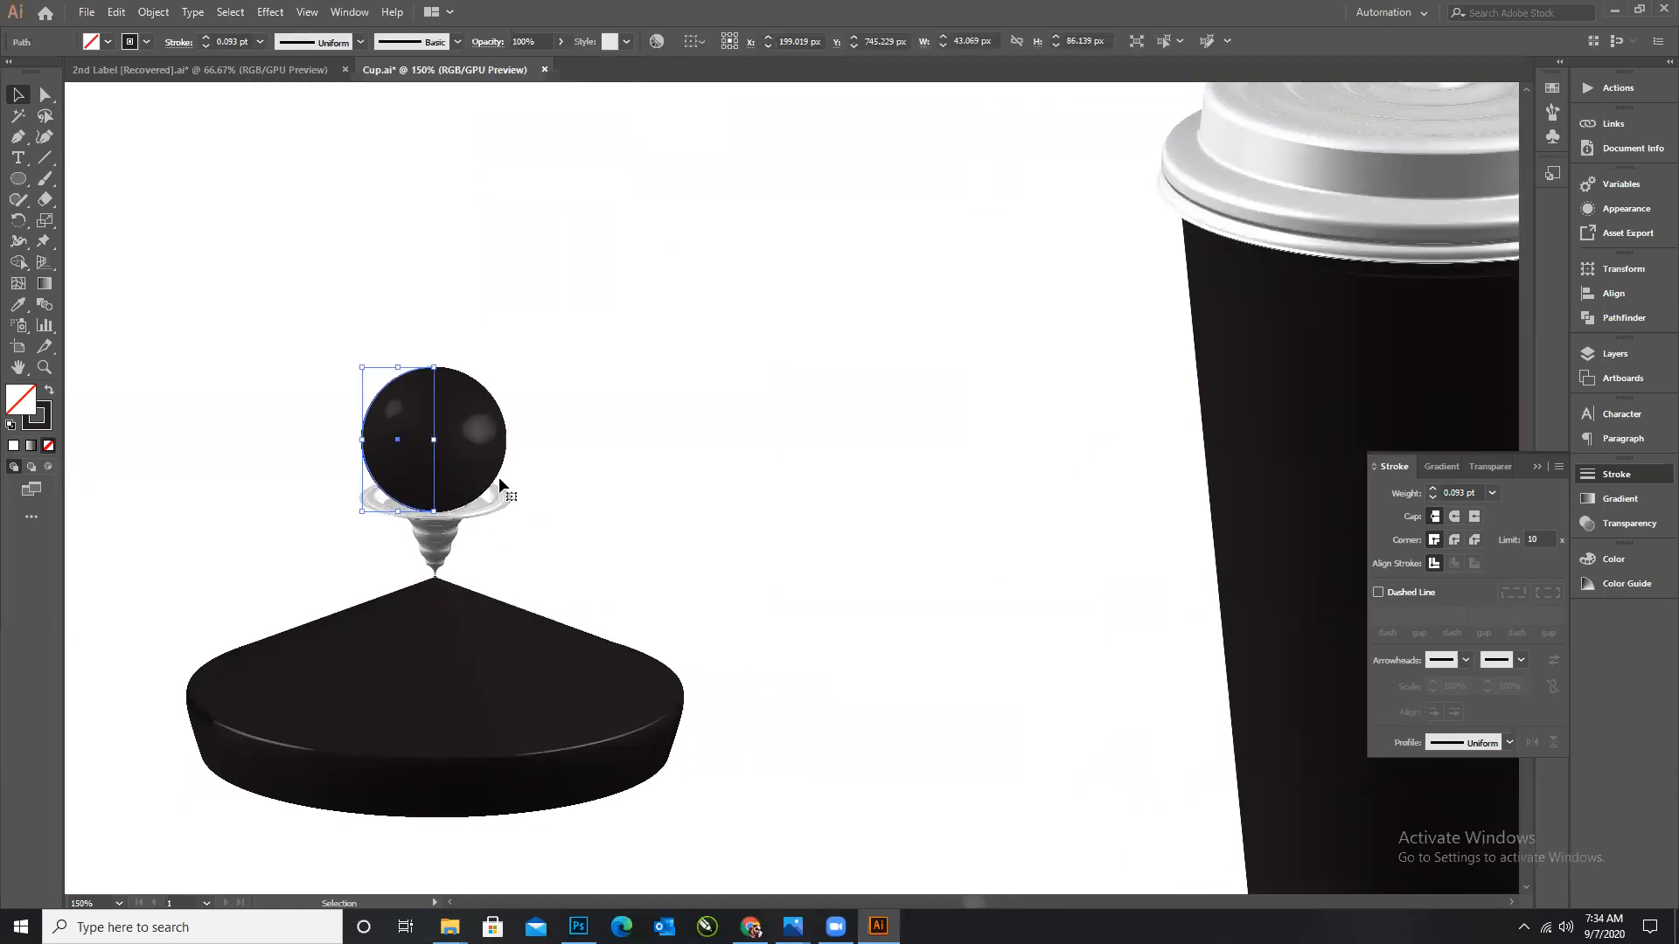
left_click(590, 514)
scroll(386, 510, "down", 3)
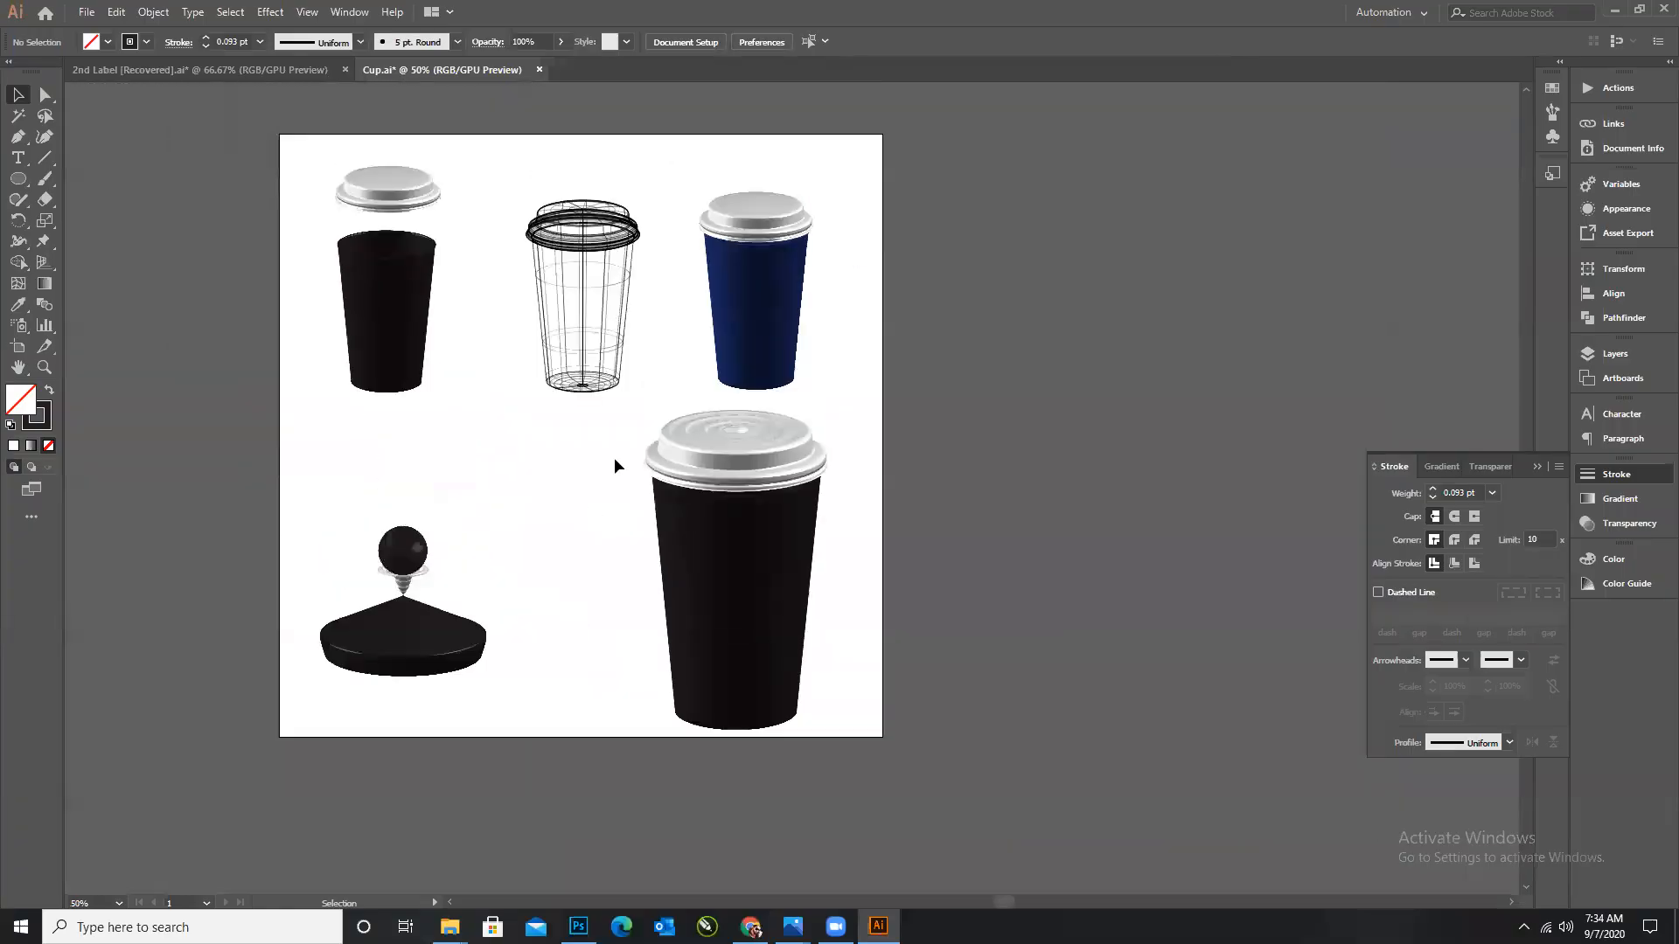
Scale the large black cup's lid and body profiles down to about 130 by 424 px and nudge them slightly right.
left_click_drag(593, 437, 826, 673)
left_click_drag(736, 406, 727, 455)
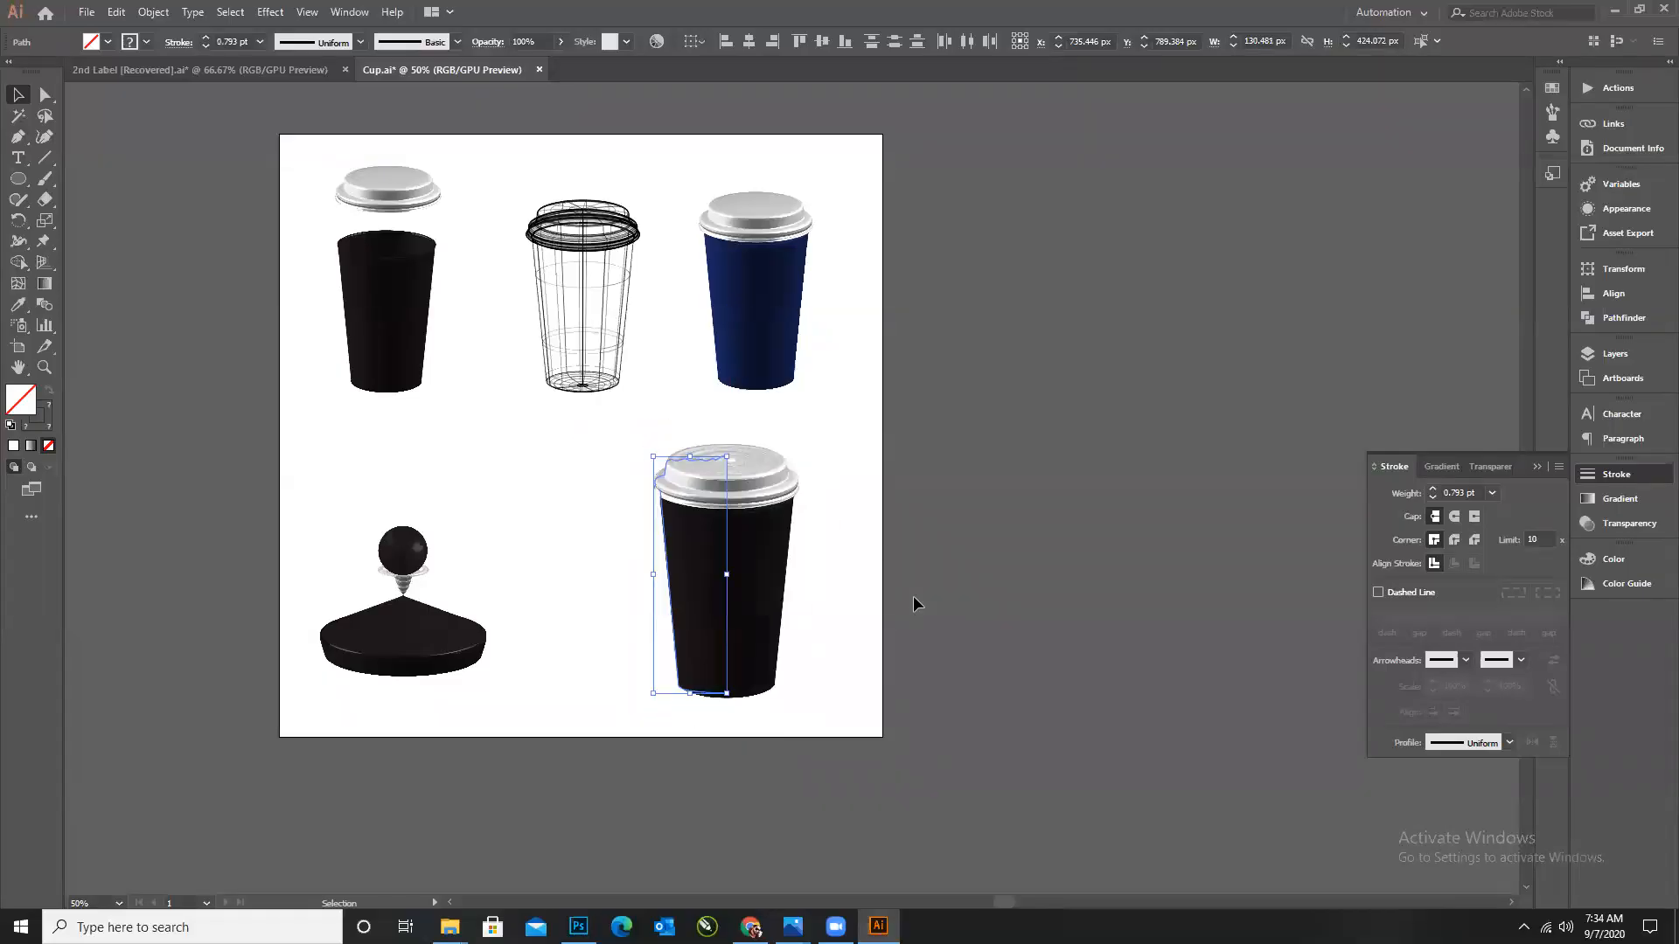
left_click_drag(594, 429, 815, 638)
key("Right")
key("Right")
key("Right")
key("Right")
key("Right")
key("Right")
left_click(875, 643)
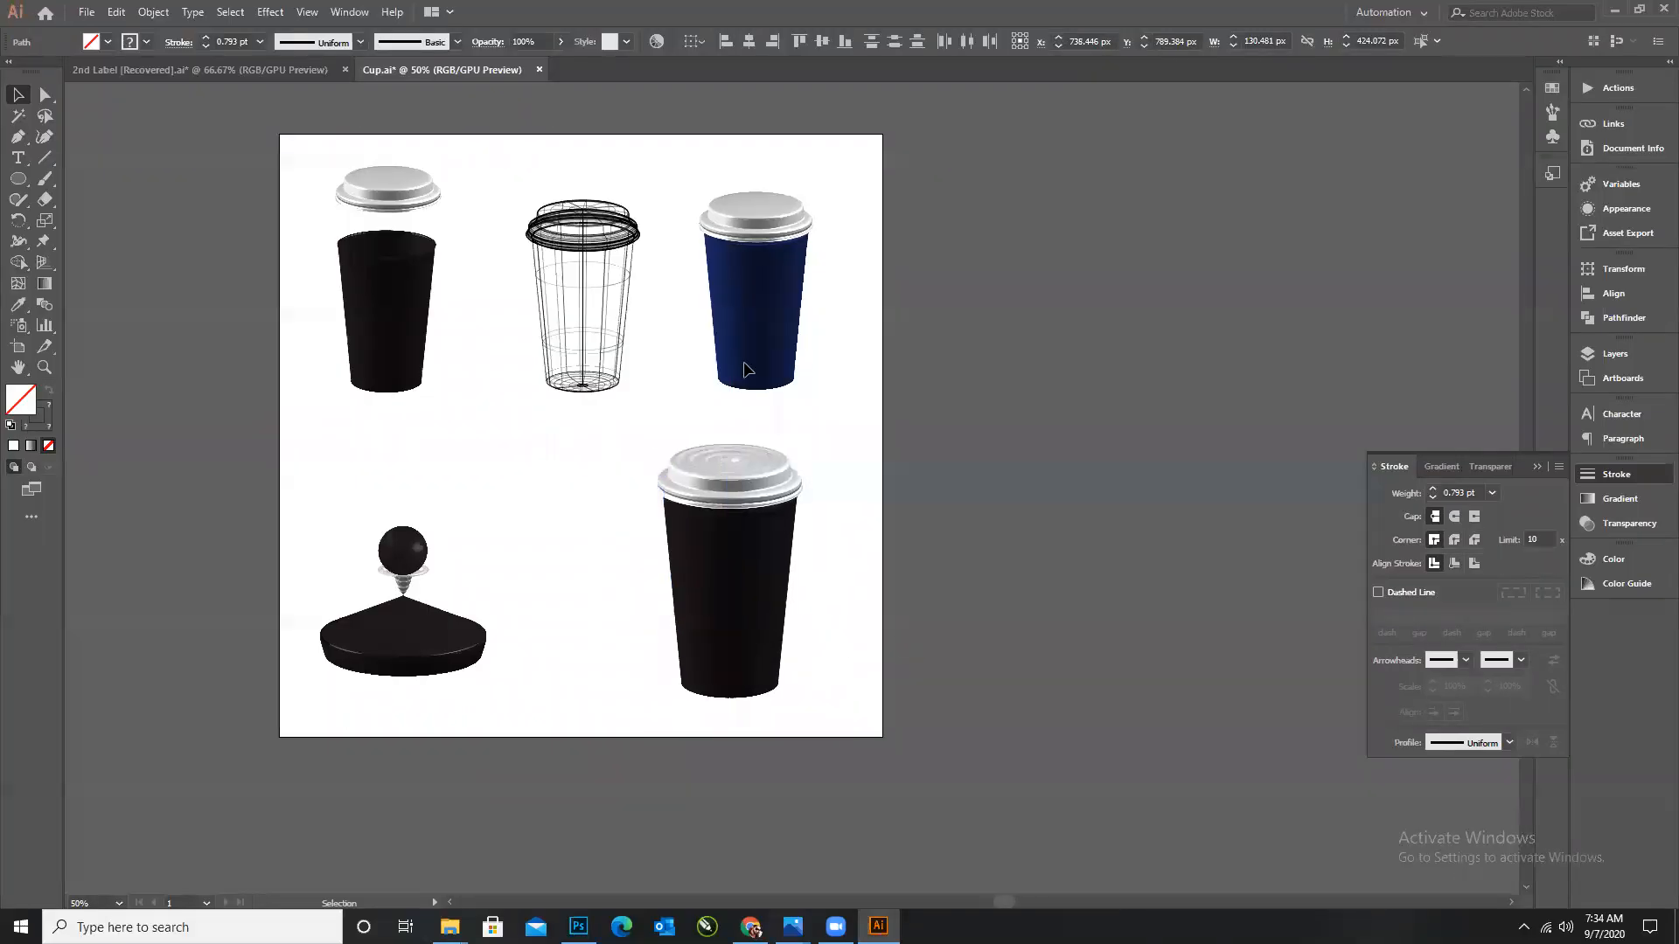
left_click_drag(674, 192, 674, 391)
scroll(646, 500, "up", 2)
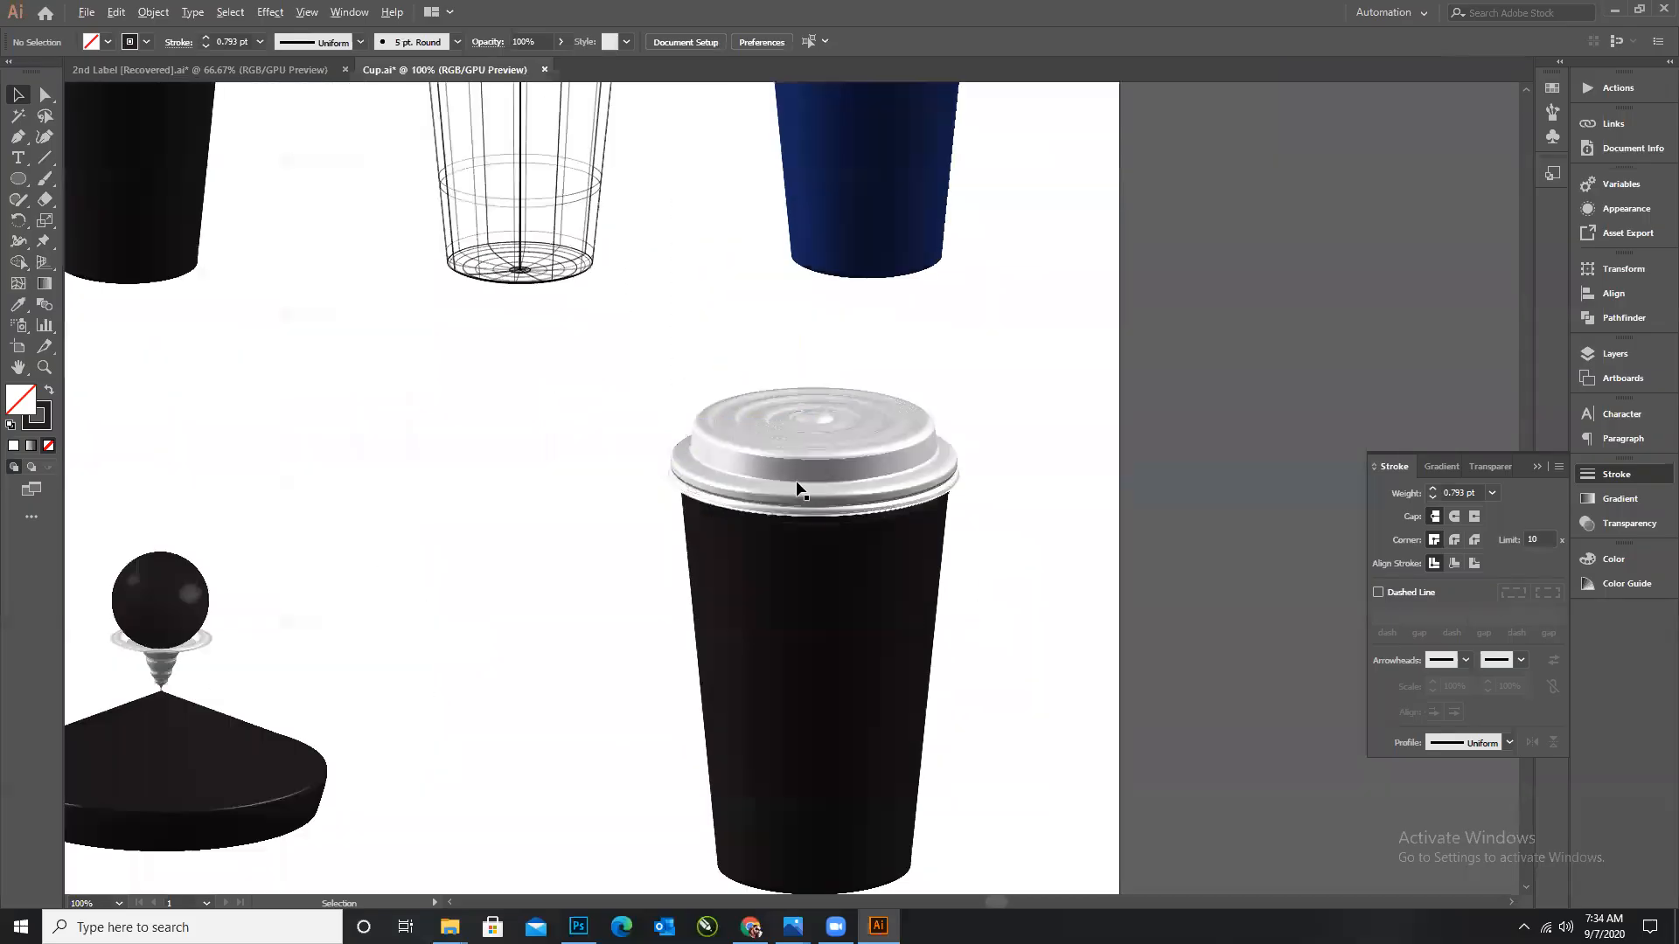
scroll(646, 500, "down", 1)
scroll(672, 481, "down", 1)
scroll(684, 506, "up", 1)
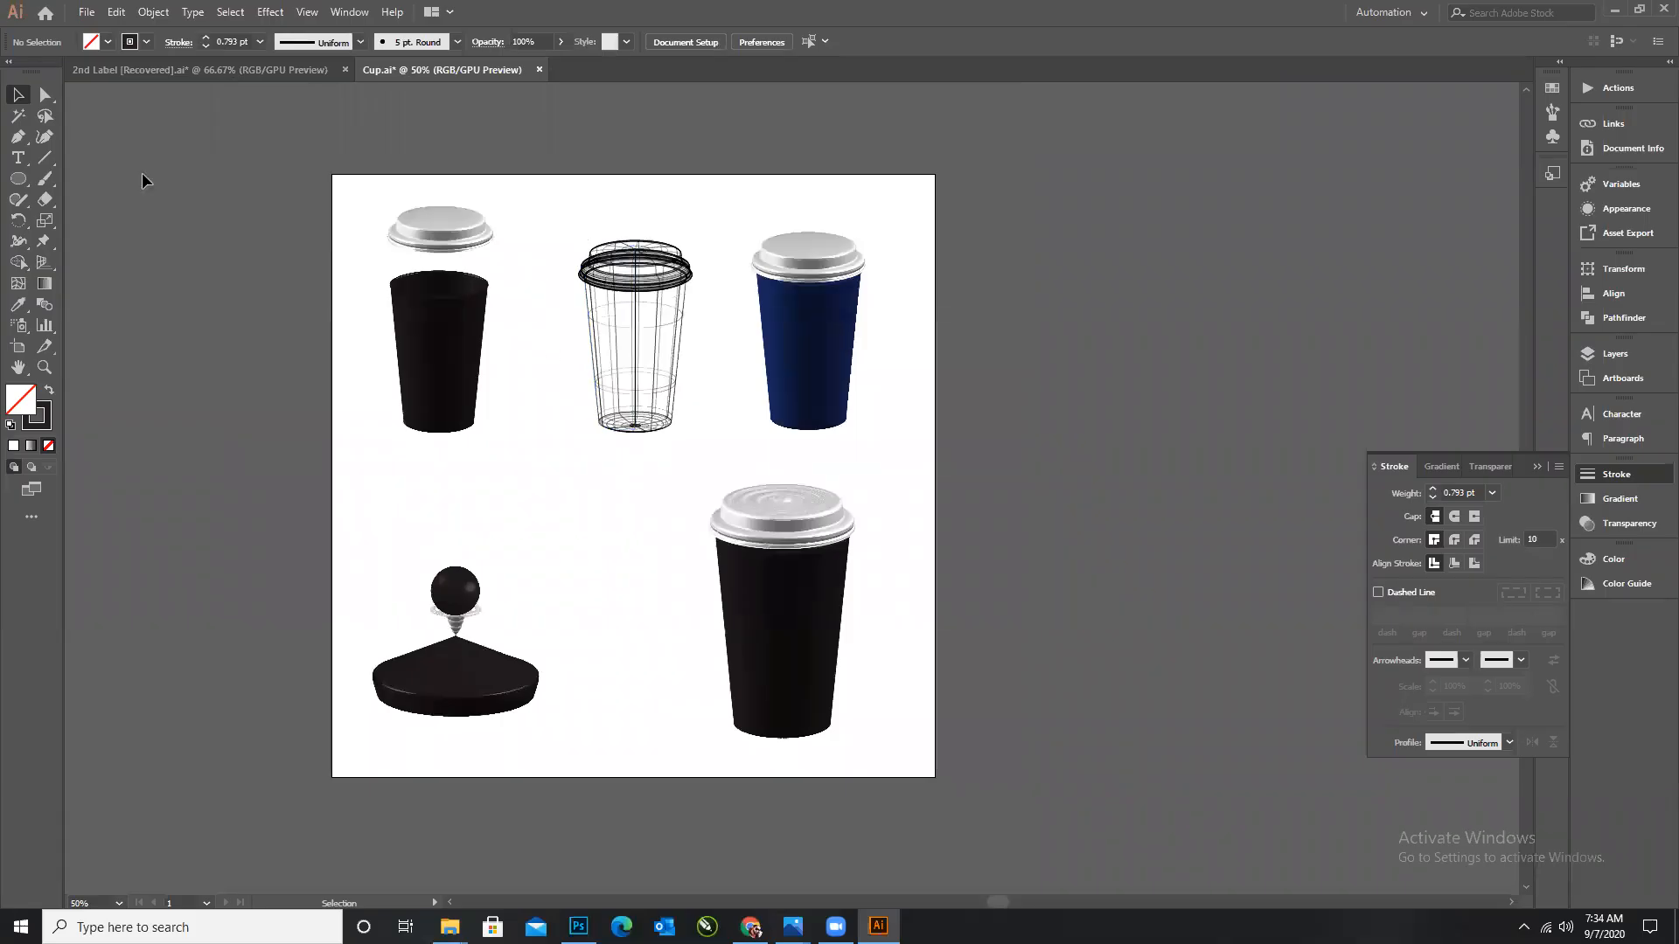
Copy the Wireframe and Product Design texts from the 2nd Label document into Cup.ai, placing them between the wireframe and blue cups.
left_click(166, 68)
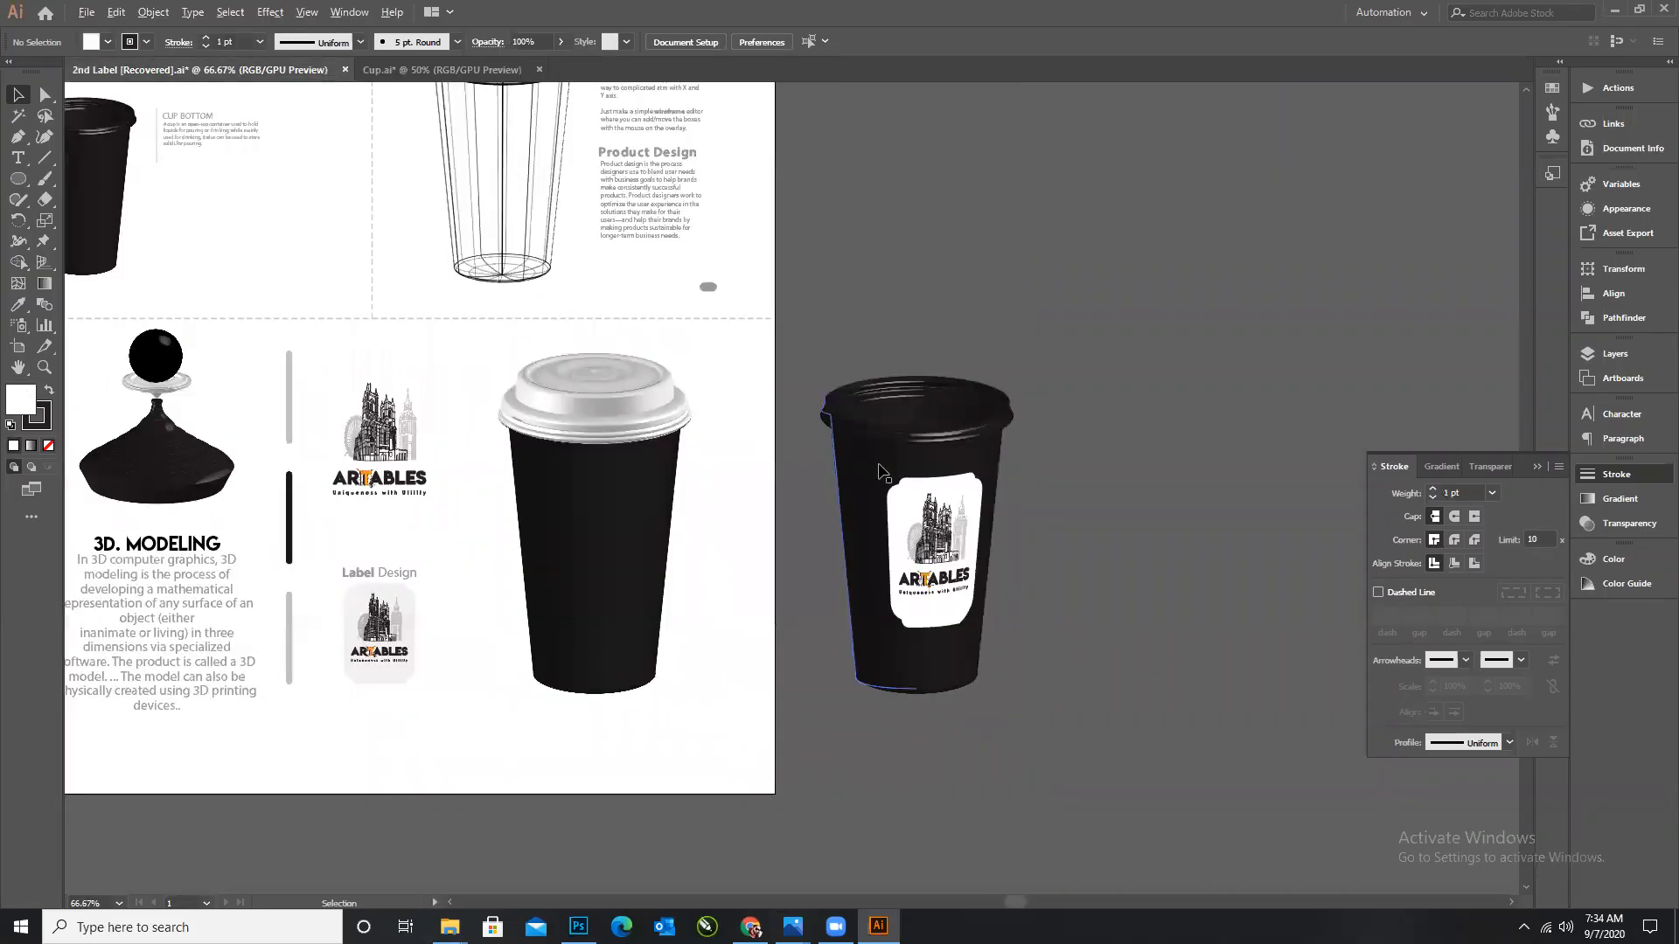
scroll(700, 319, "down", 1)
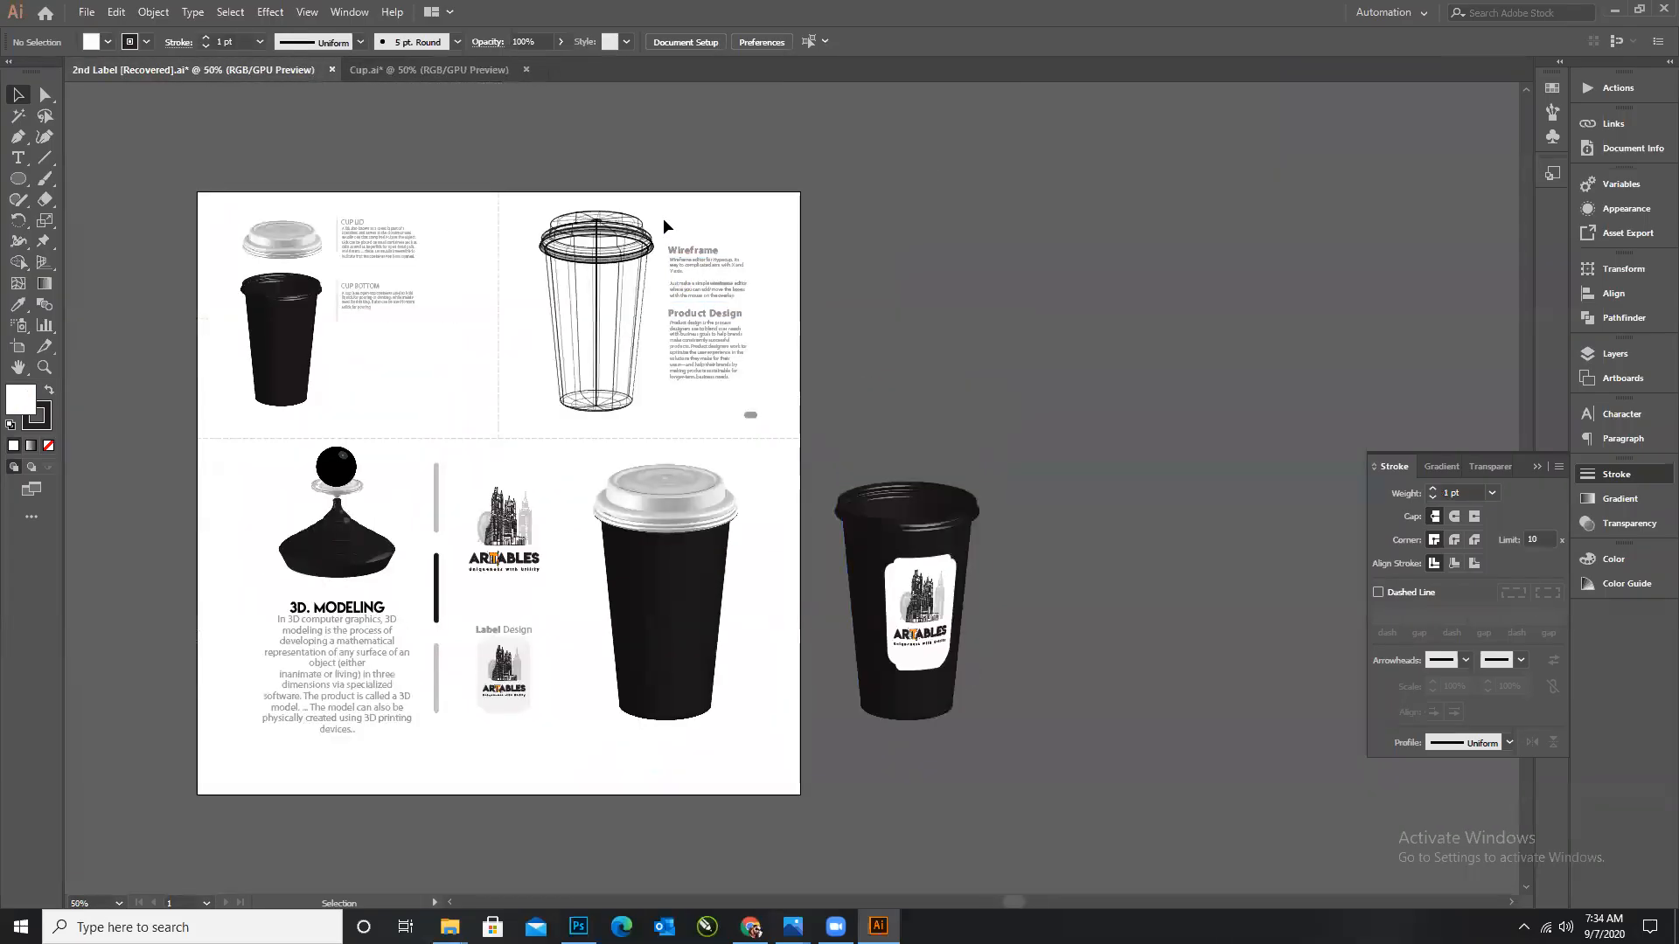
left_click(745, 354)
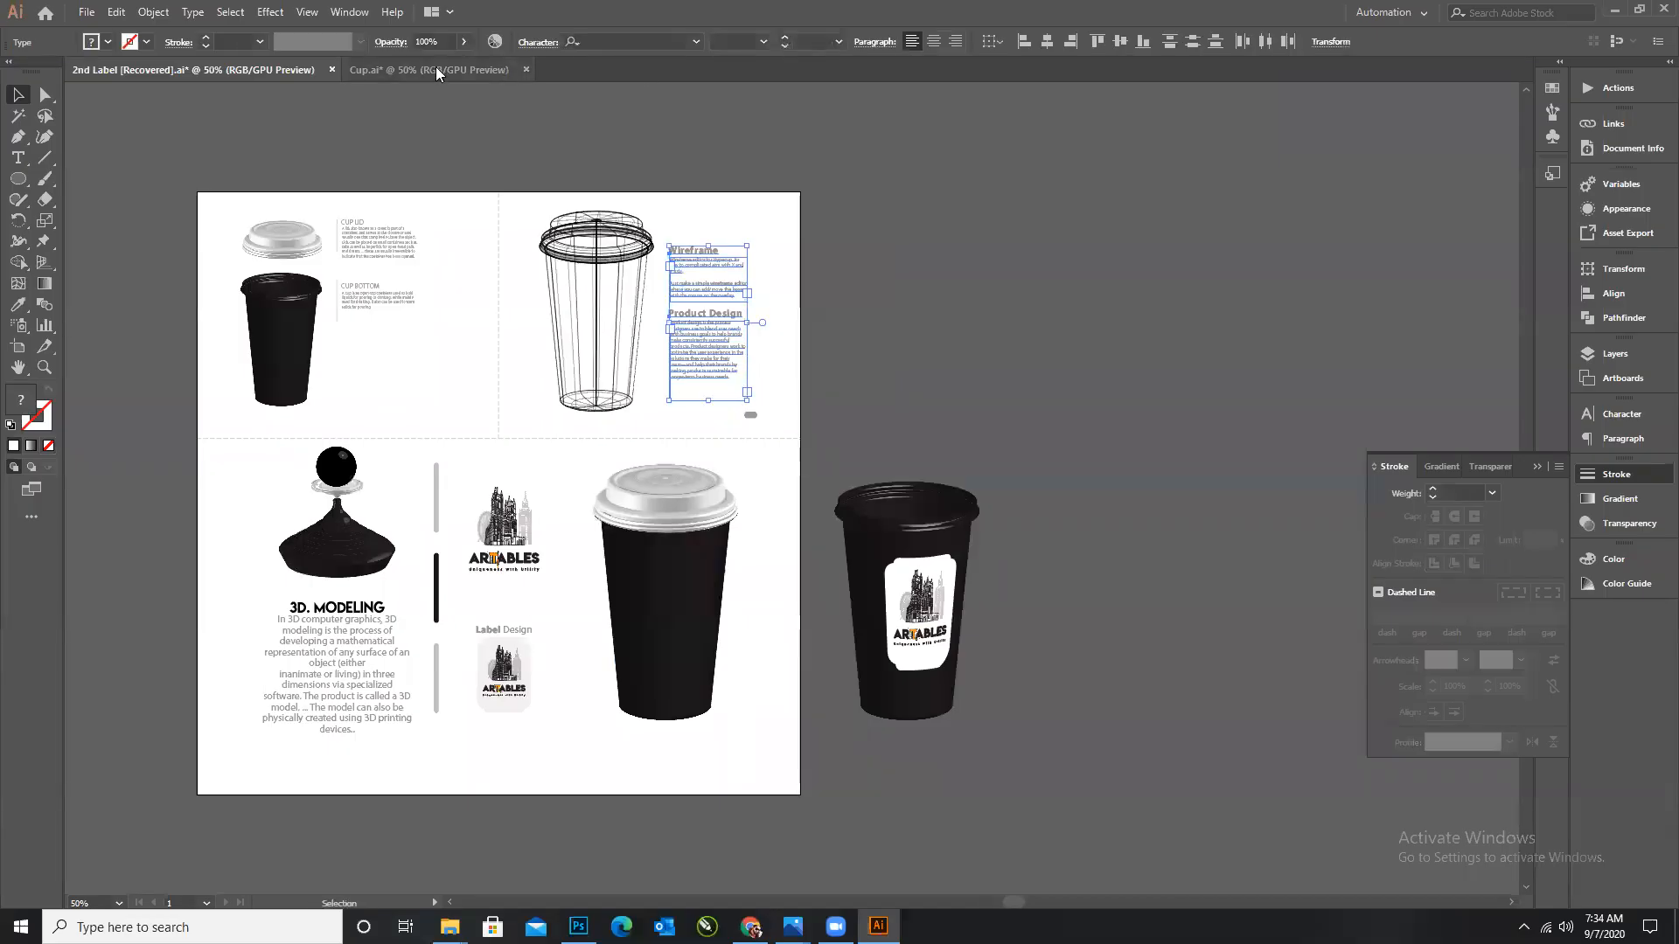
left_click(435, 69)
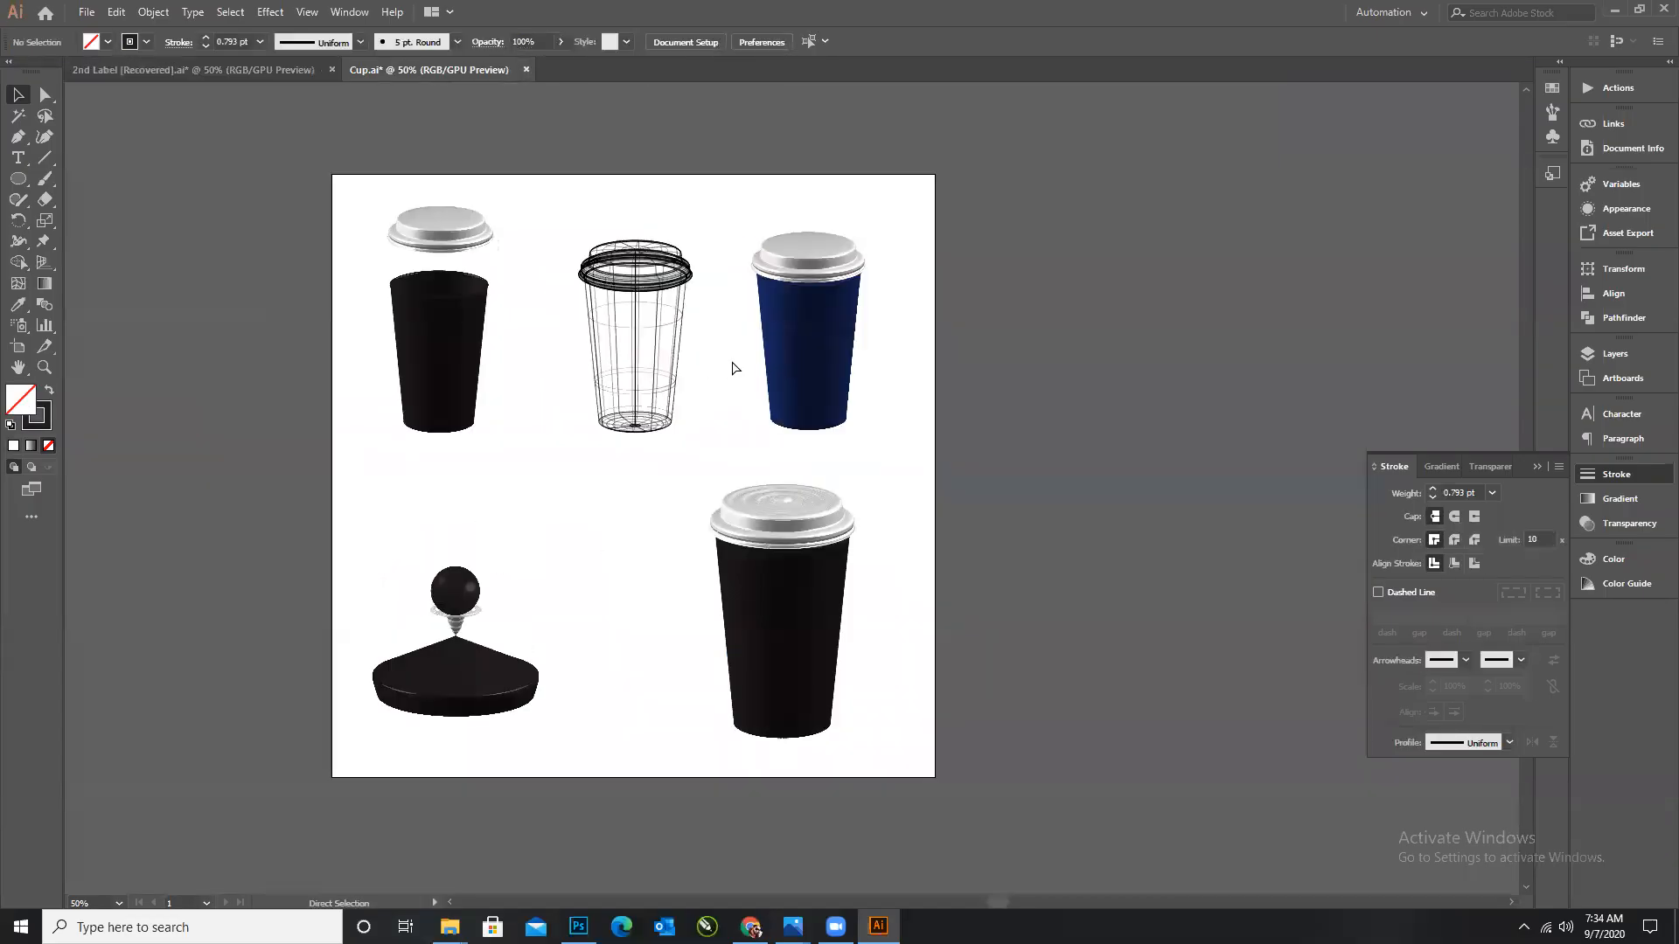
key("ctrl+v")
left_click_drag(785, 433, 726, 282)
left_click(922, 360)
Move the blue cup right to clear the text and realign the Wireframe paragraph under its heading.
left_click_drag(762, 204, 857, 351)
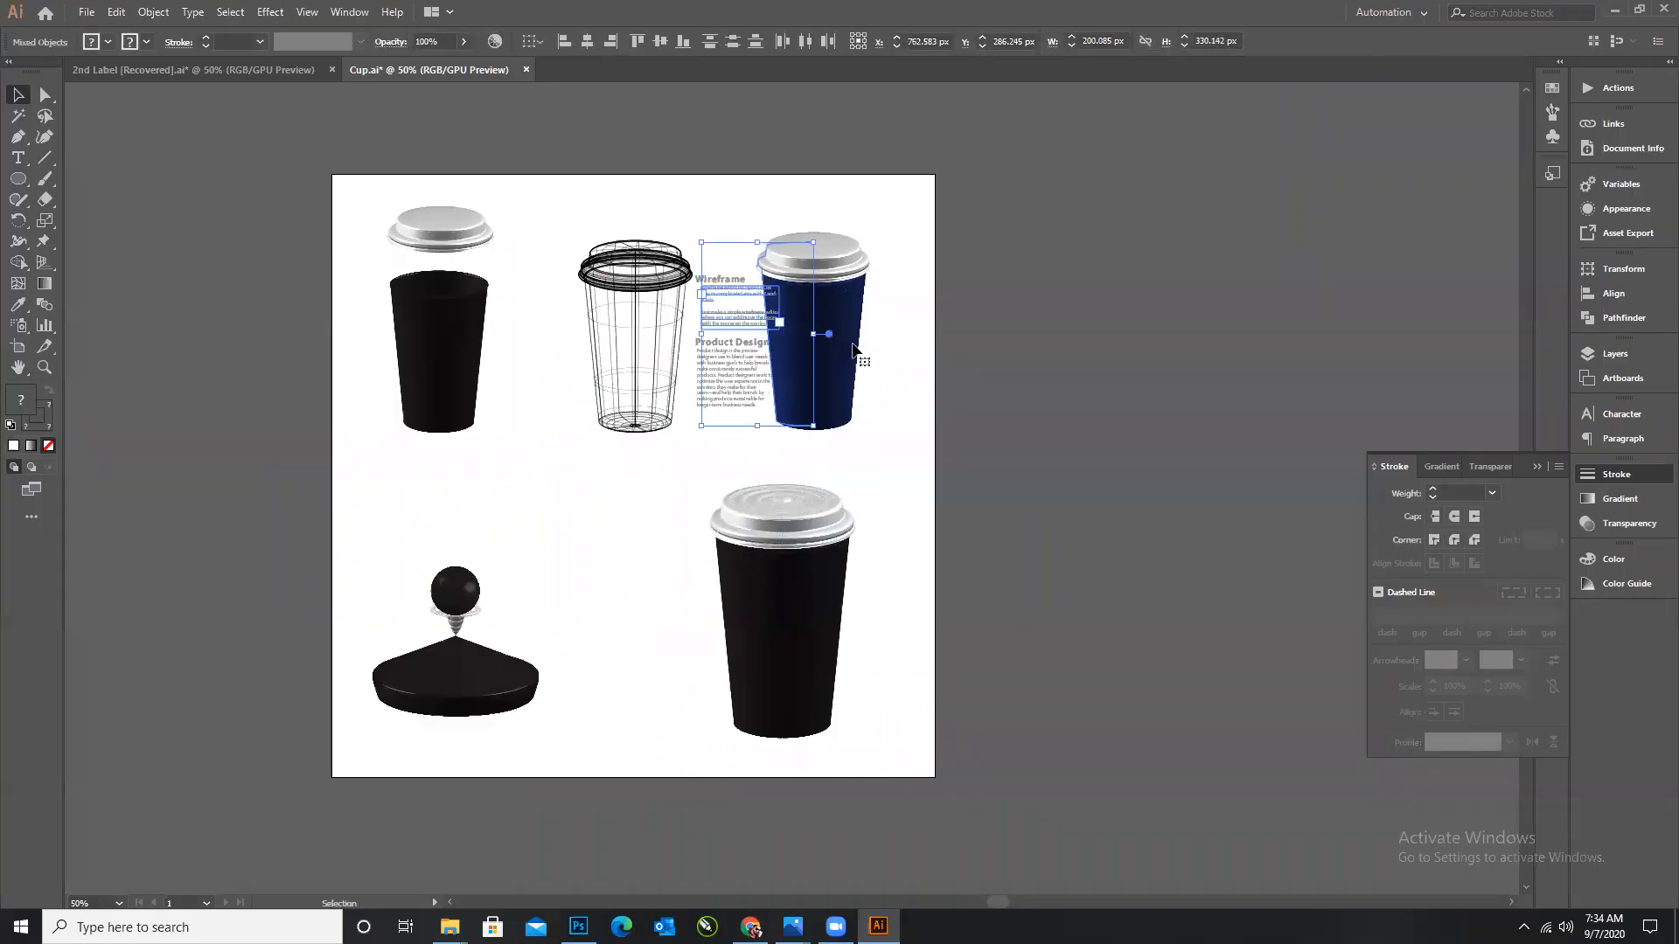
key("a")
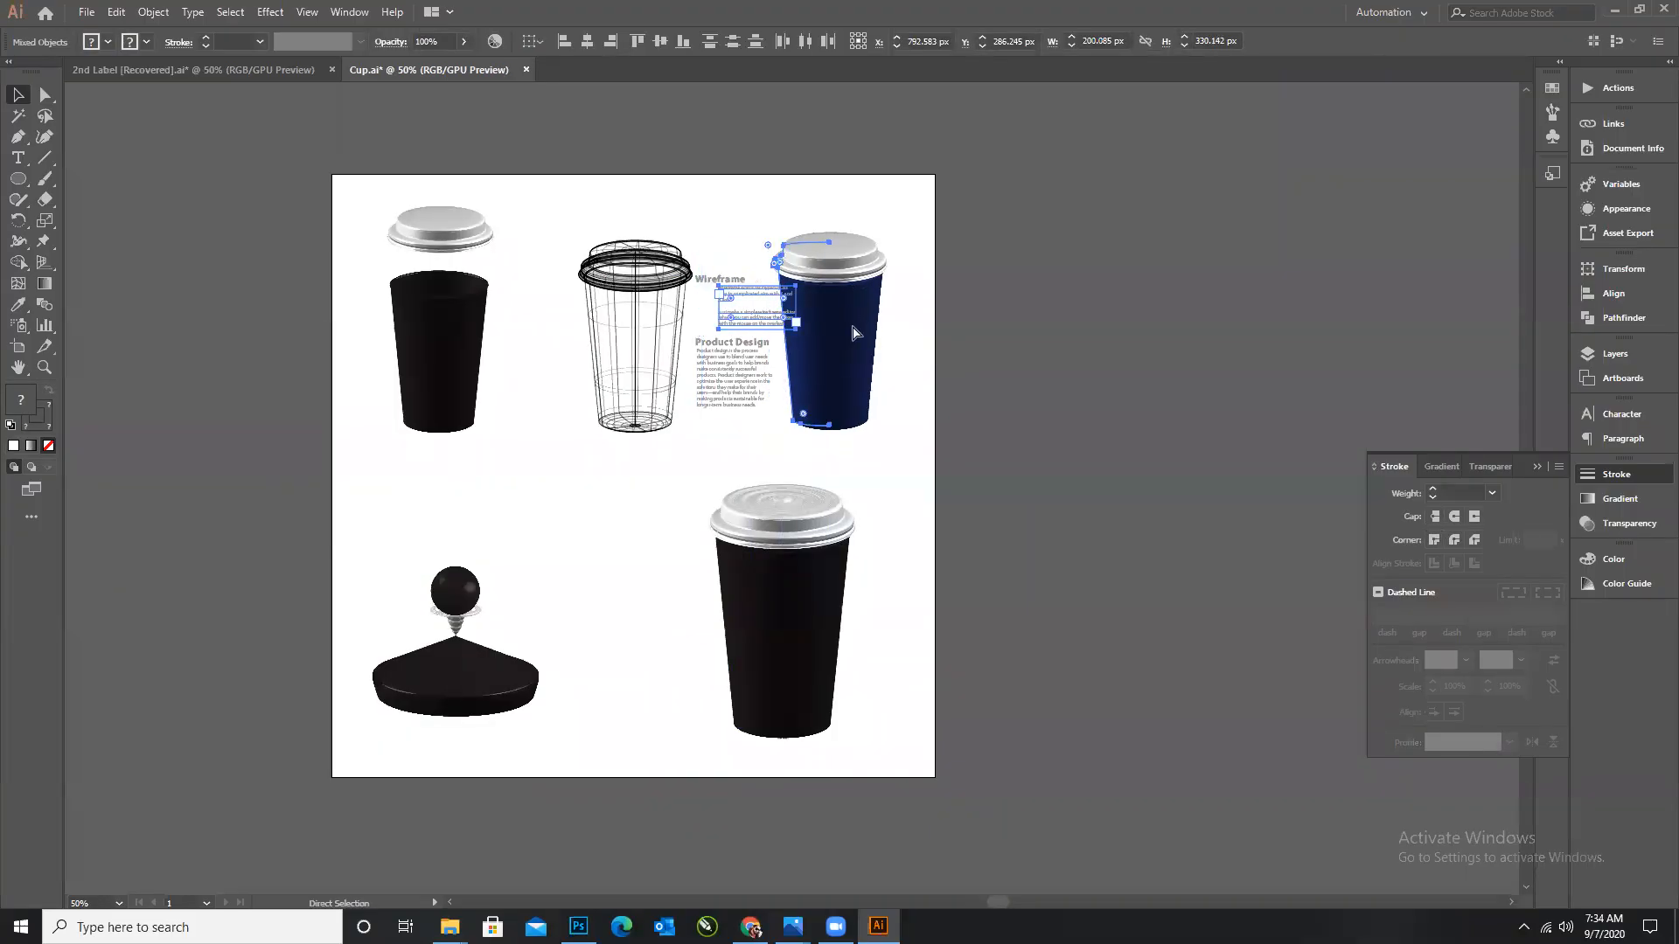
key("ctrl+shift+a")
scroll(745, 304, "up", 2)
left_click_drag(717, 311, 687, 311)
left_click(1175, 378)
left_click_drag(1020, 422, 1019, 424)
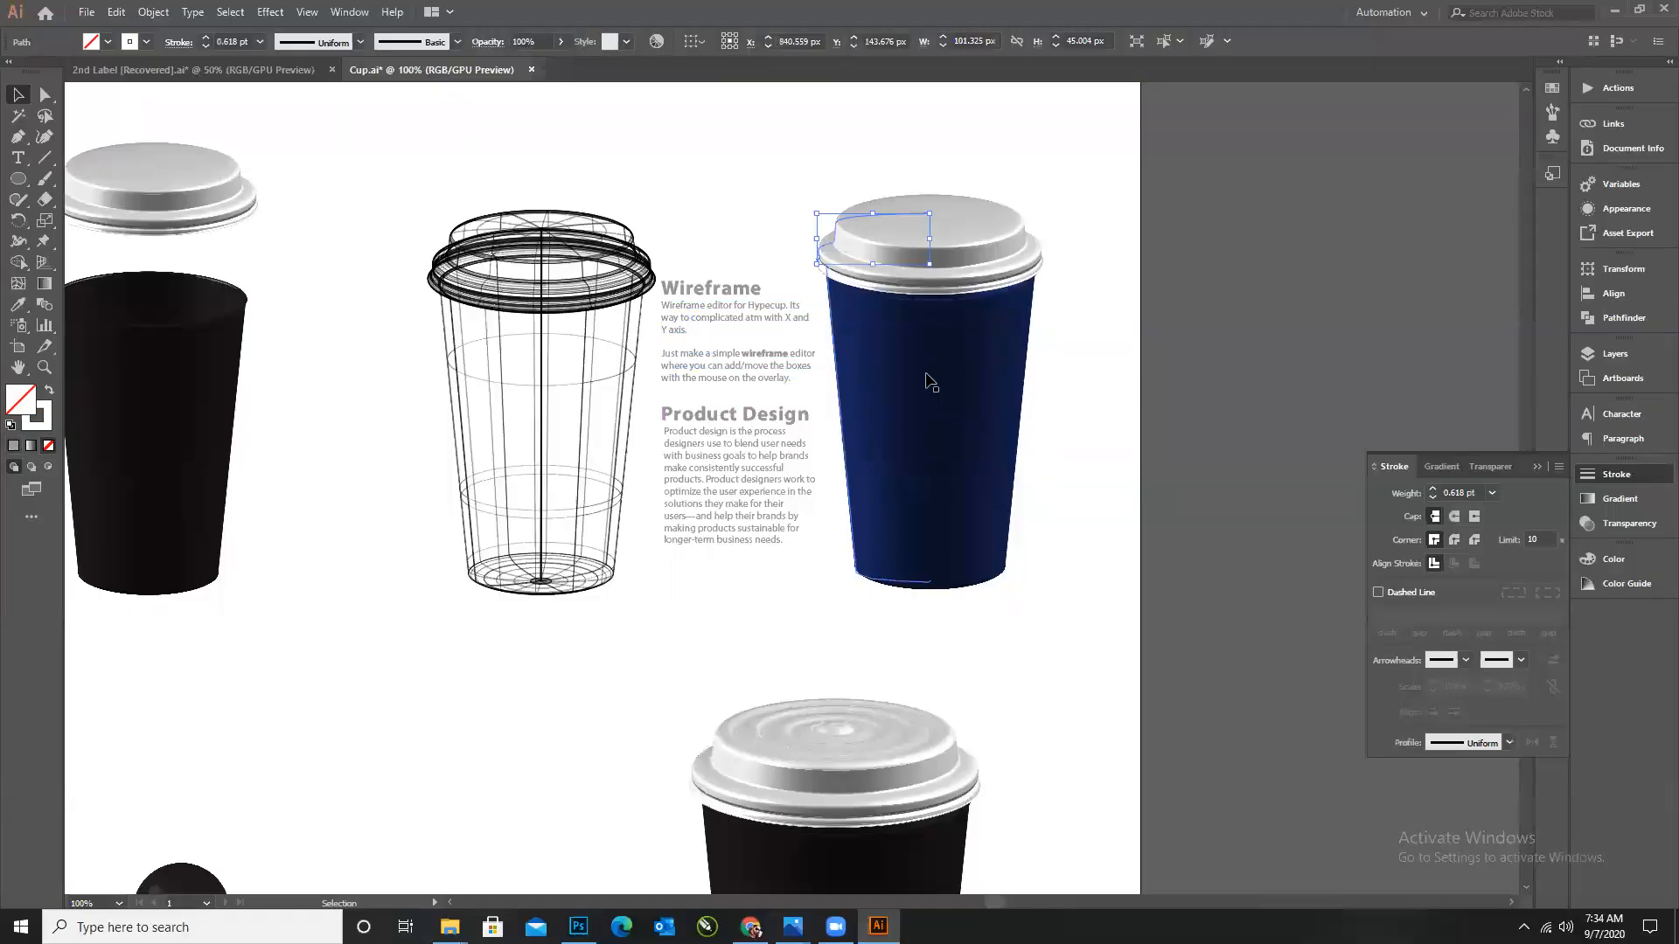
Move the wireframe cup and the blue cup together straight up by about 27 px, and deselect them.
left_click_drag(548, 422, 604, 546)
left_click_drag(820, 121, 898, 331)
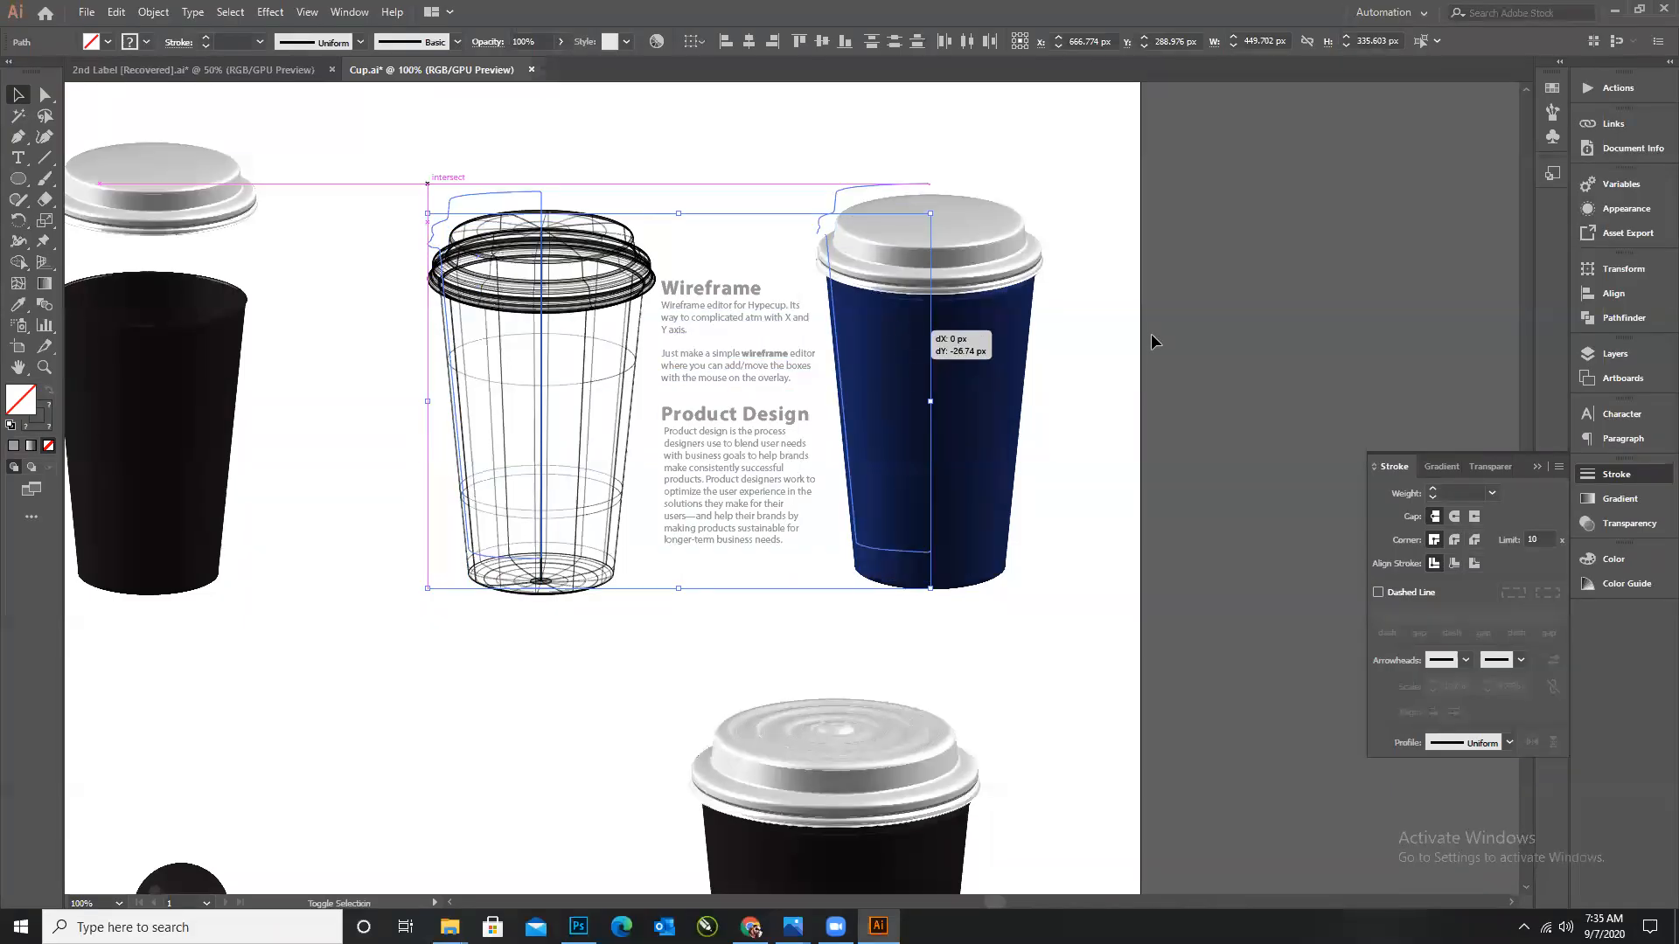
left_click(1154, 334)
scroll(1142, 461, "down", 2)
scroll(1111, 469, "down", 1)
scroll(1004, 443, "up", 1)
Scale the wireframe cup, the text blocks and the blue cup down together to about 405 by 336 px.
left_click_drag(1176, 518, 1162, 516)
left_click_drag(1046, 495, 1032, 488)
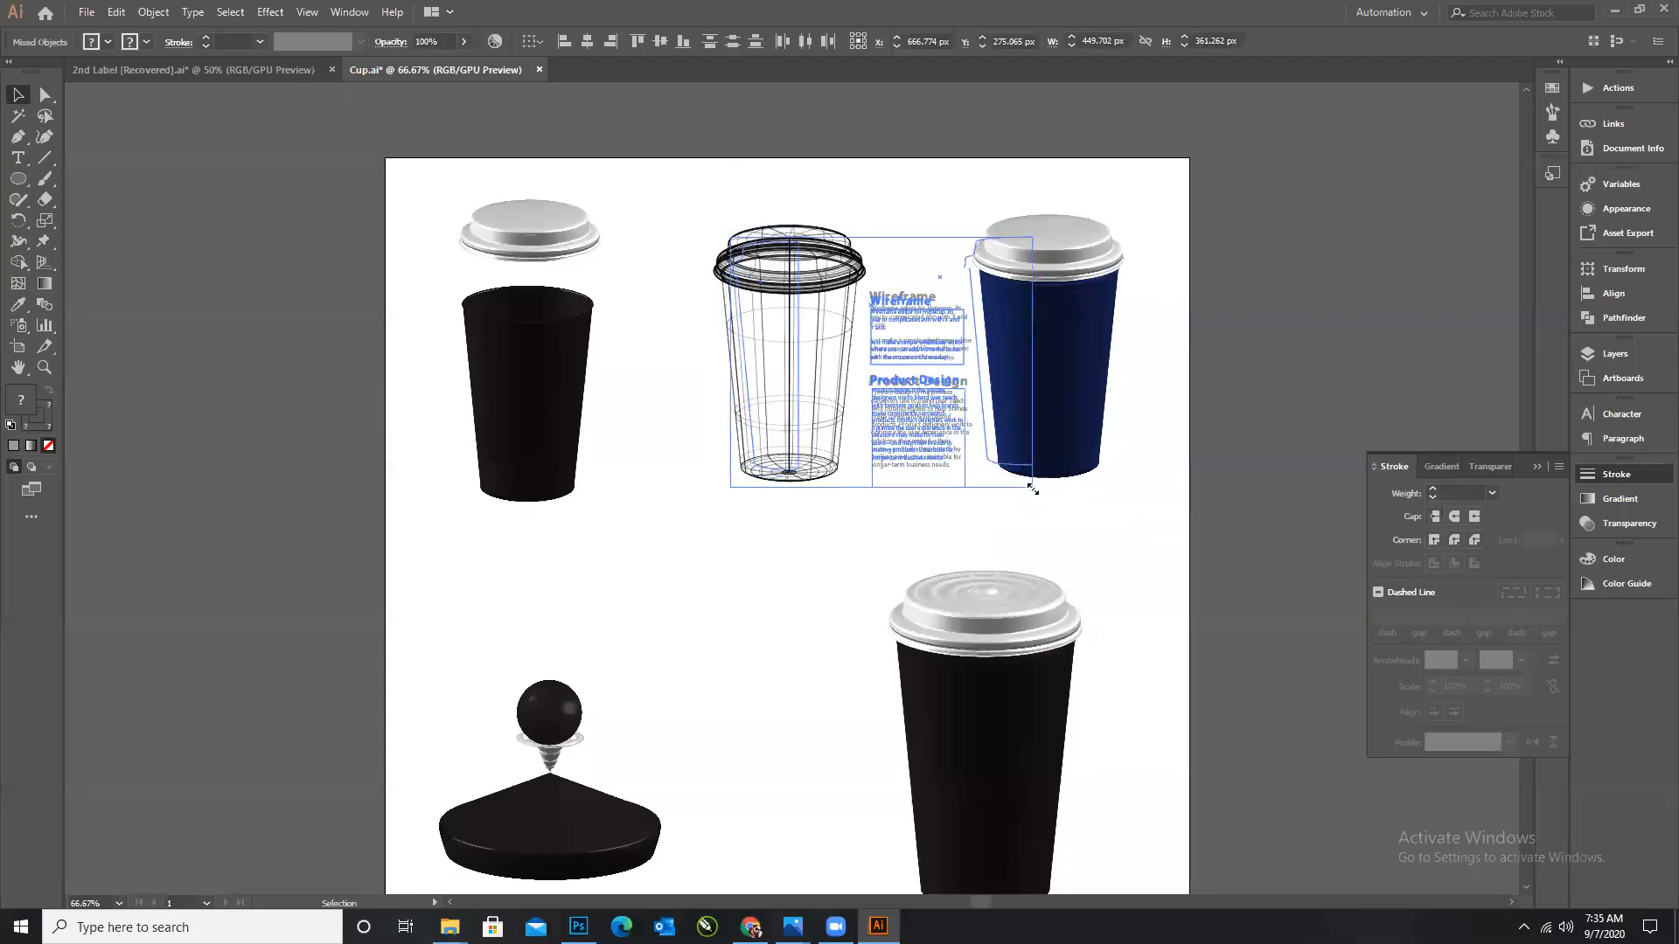
left_click_drag(1135, 506, 1217, 519)
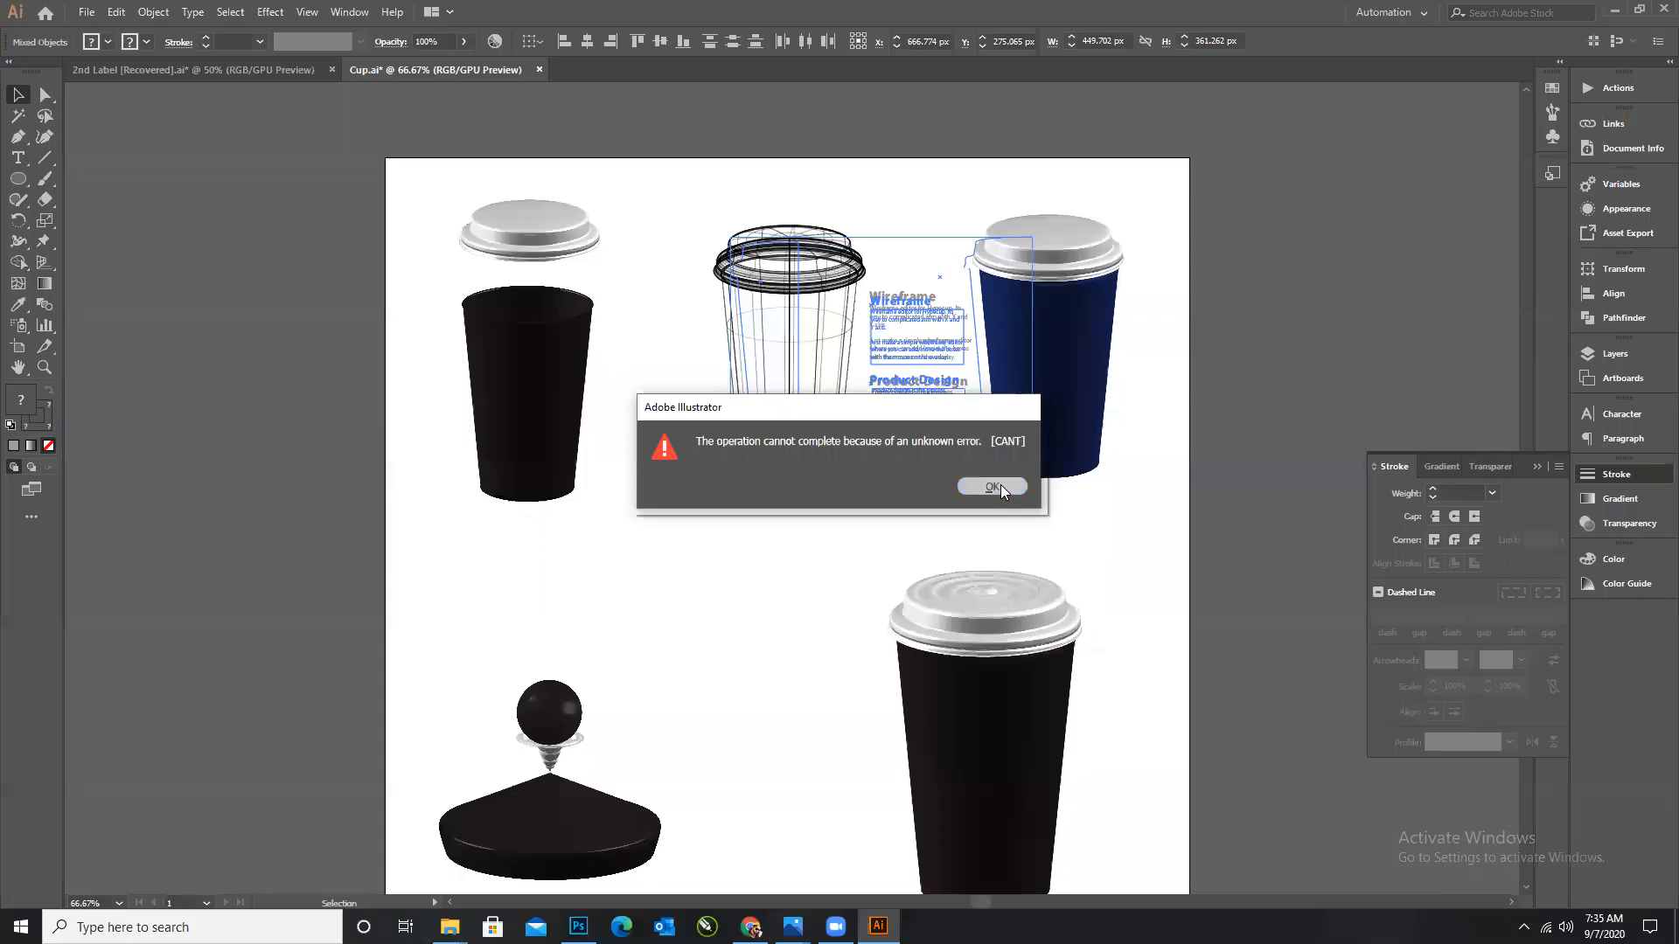
left_click(1001, 484)
left_click_drag(1003, 492, 1000, 485)
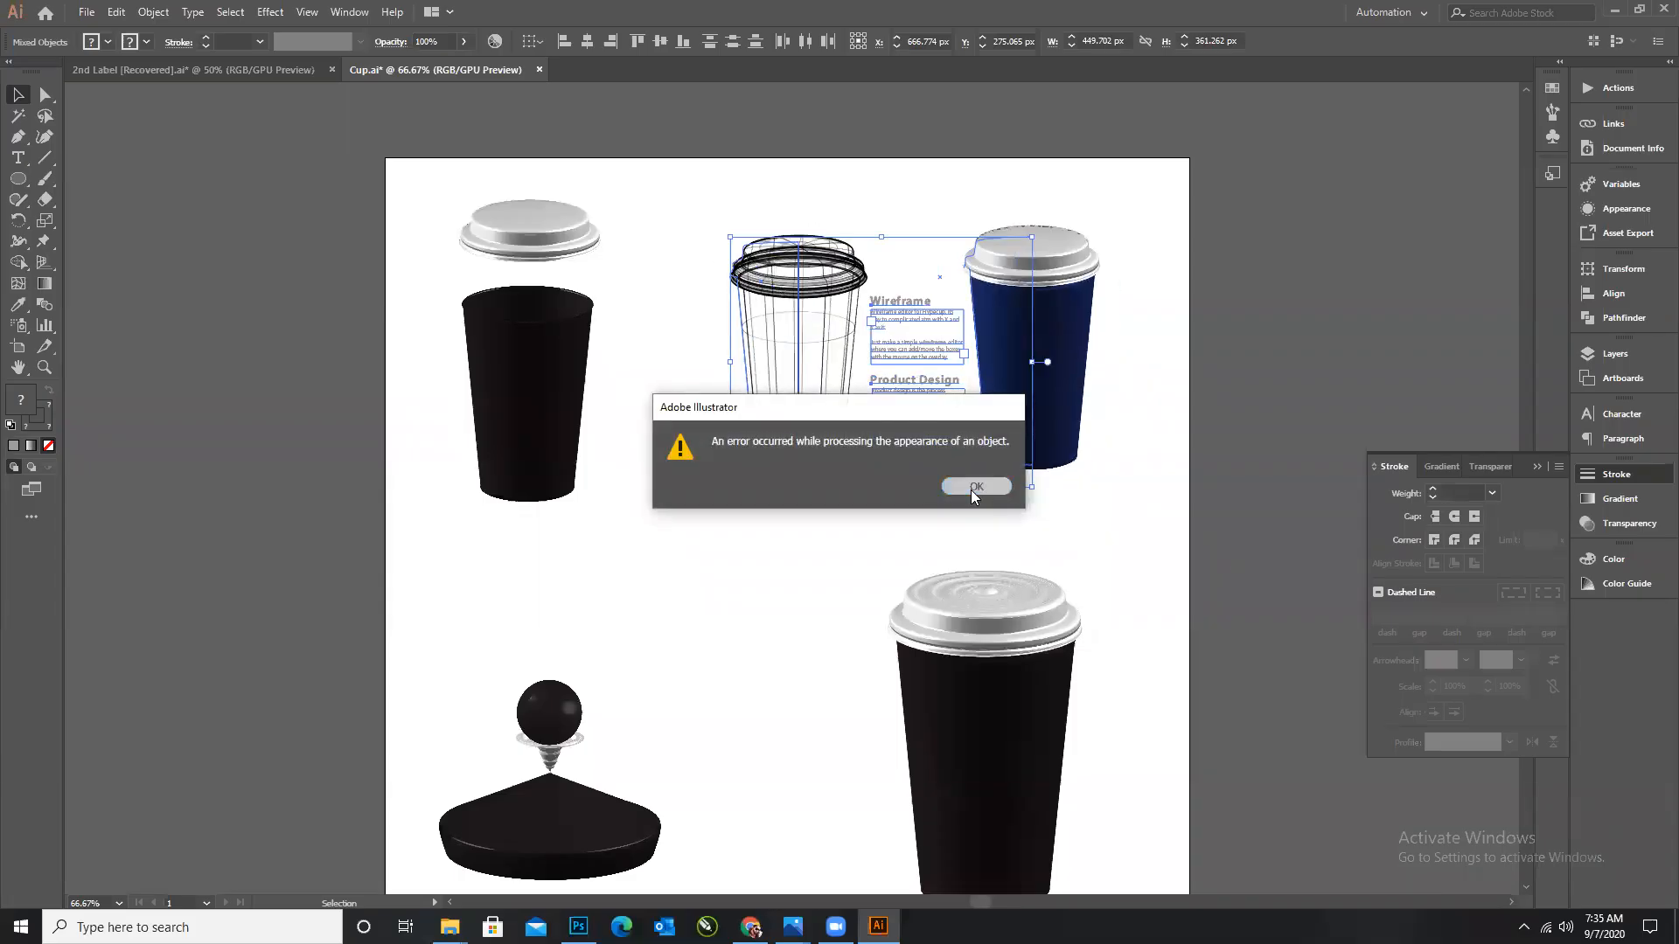
left_click(972, 486)
Nudge the wireframe cup, the text blocks and the blue cup together to the right, and deselect them.
left_click(1139, 508)
left_click_drag(714, 223, 1164, 496)
key("Right")
key("Right")
key("Right")
key("Right")
key("Right")
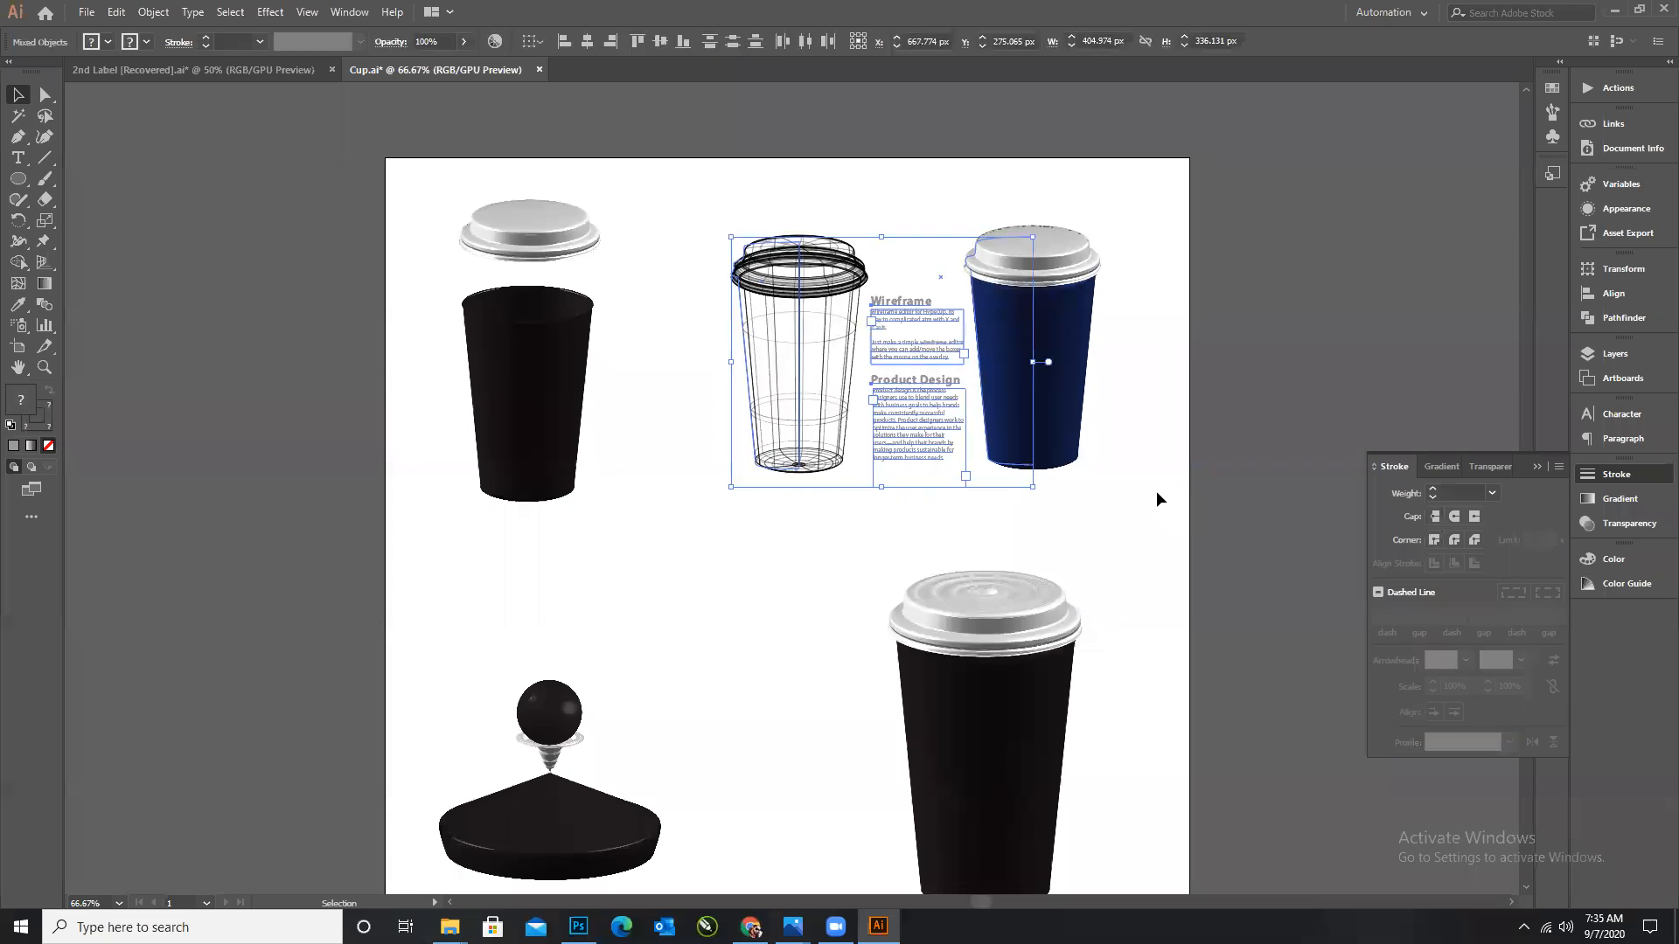
key("Right")
key("Right")
key("Right")
key("Right")
key("Right")
key("Right")
key("Right")
key("Right")
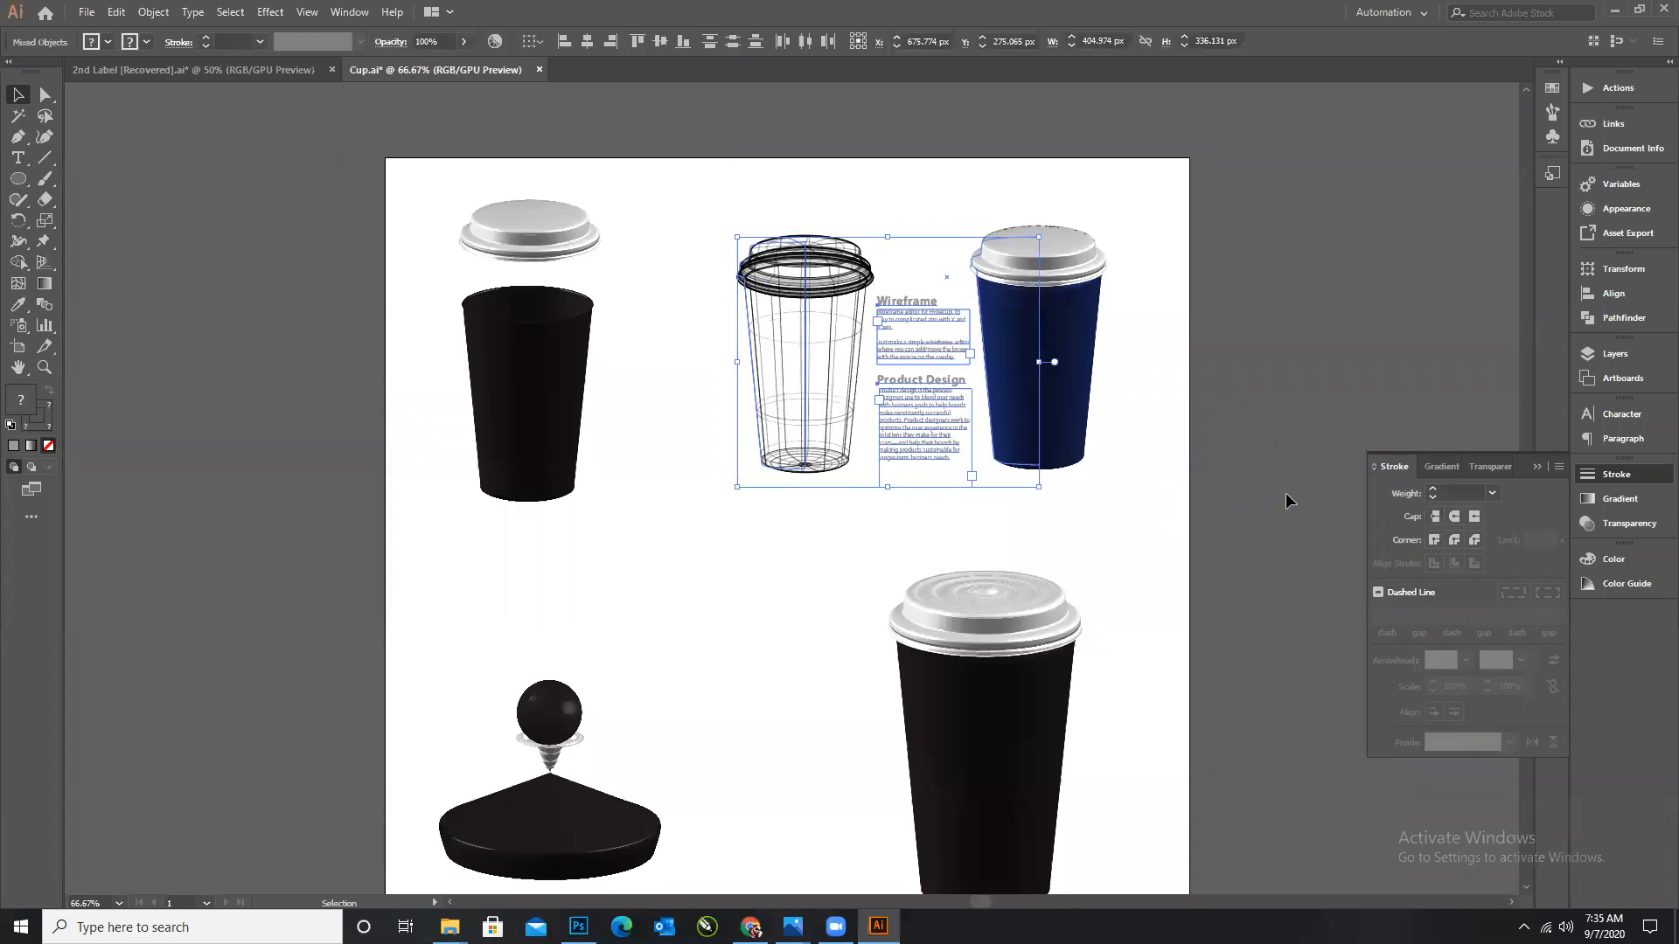
key("Right")
key("Right")
key("Right")
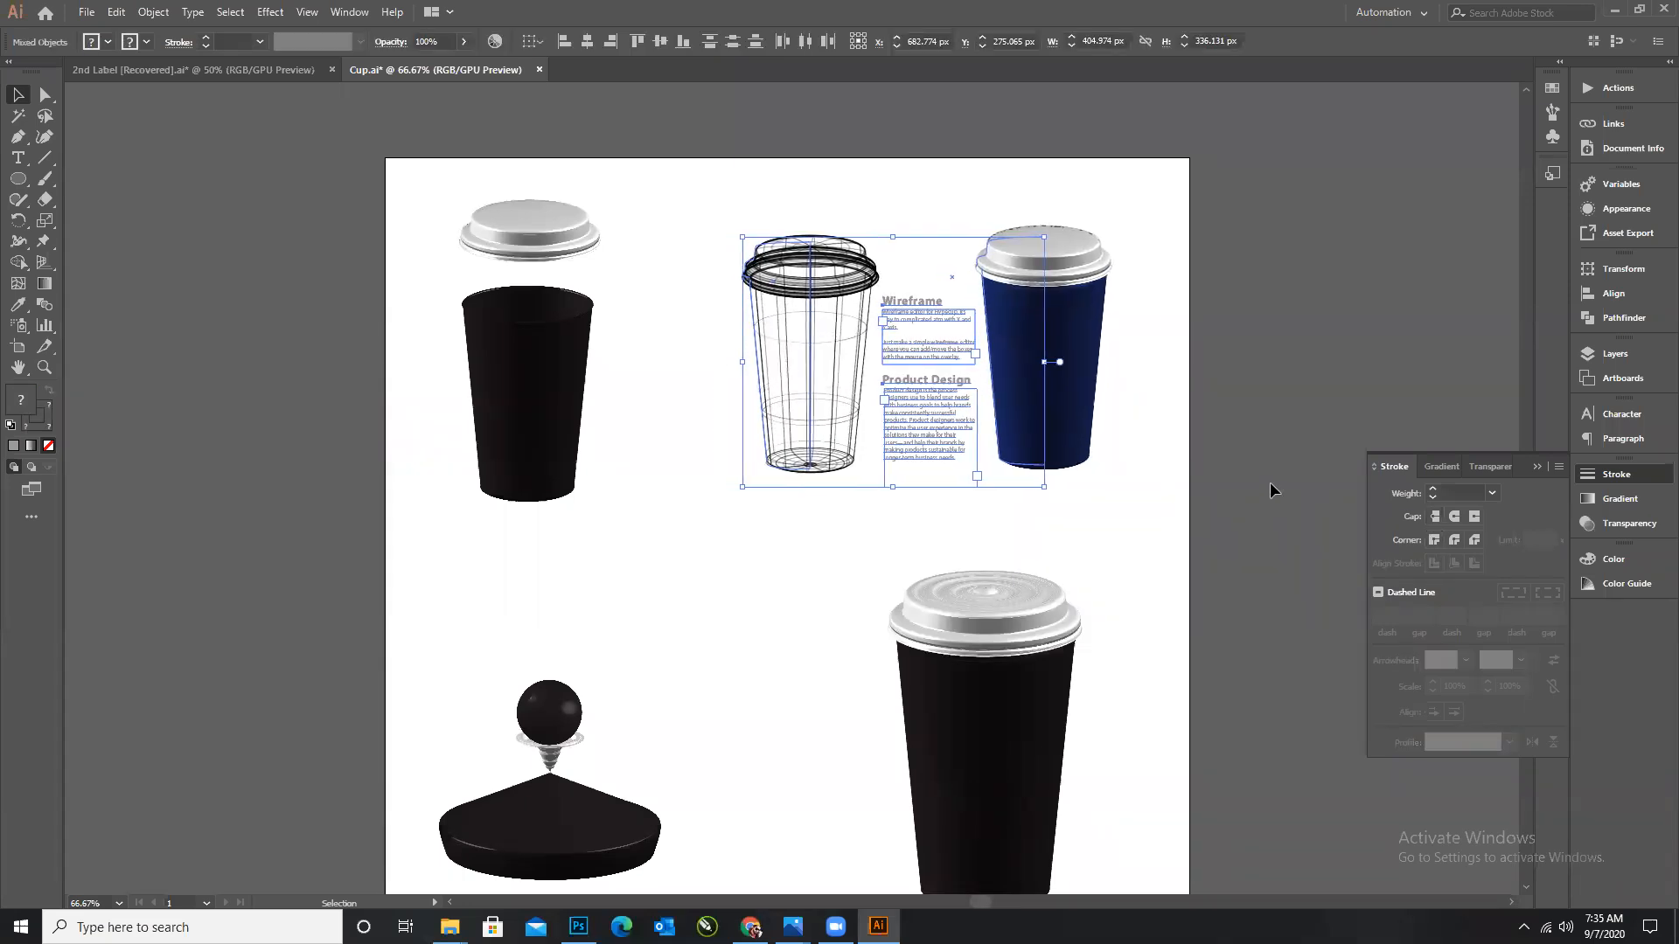
left_click(381, 185)
Copy the Cup Lid and Cup Bottom texts from the 2nd Label document into Cup.ai, placing them beside the small black cup.
left_click(236, 69)
left_click_drag(336, 202, 423, 330)
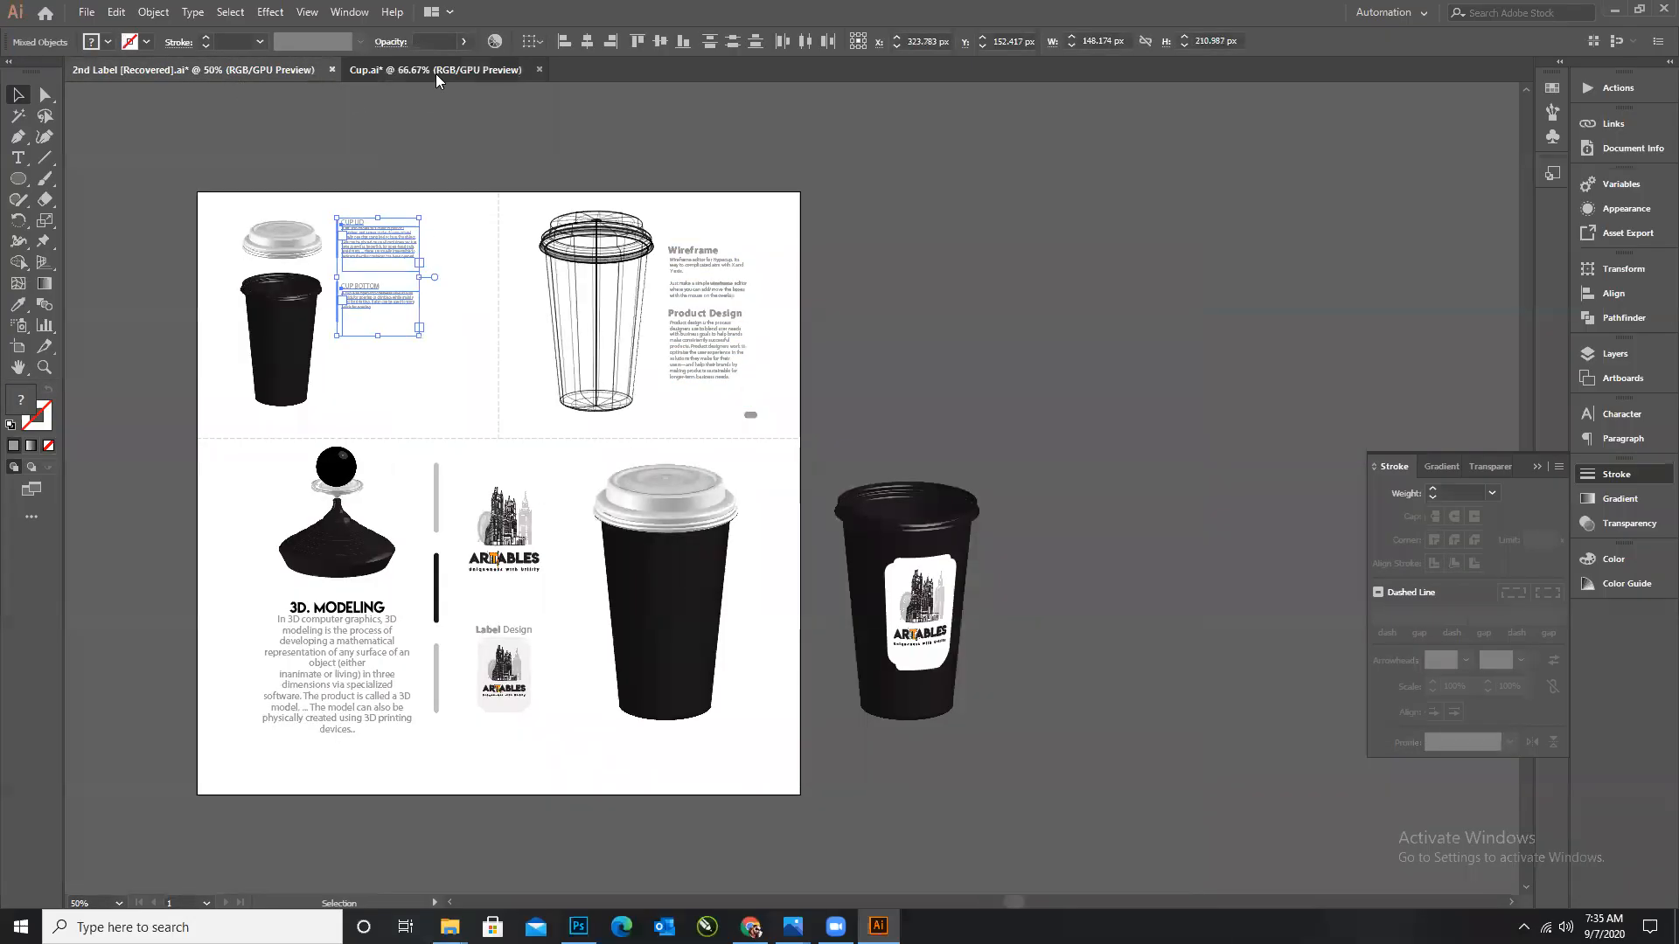
left_click(436, 71)
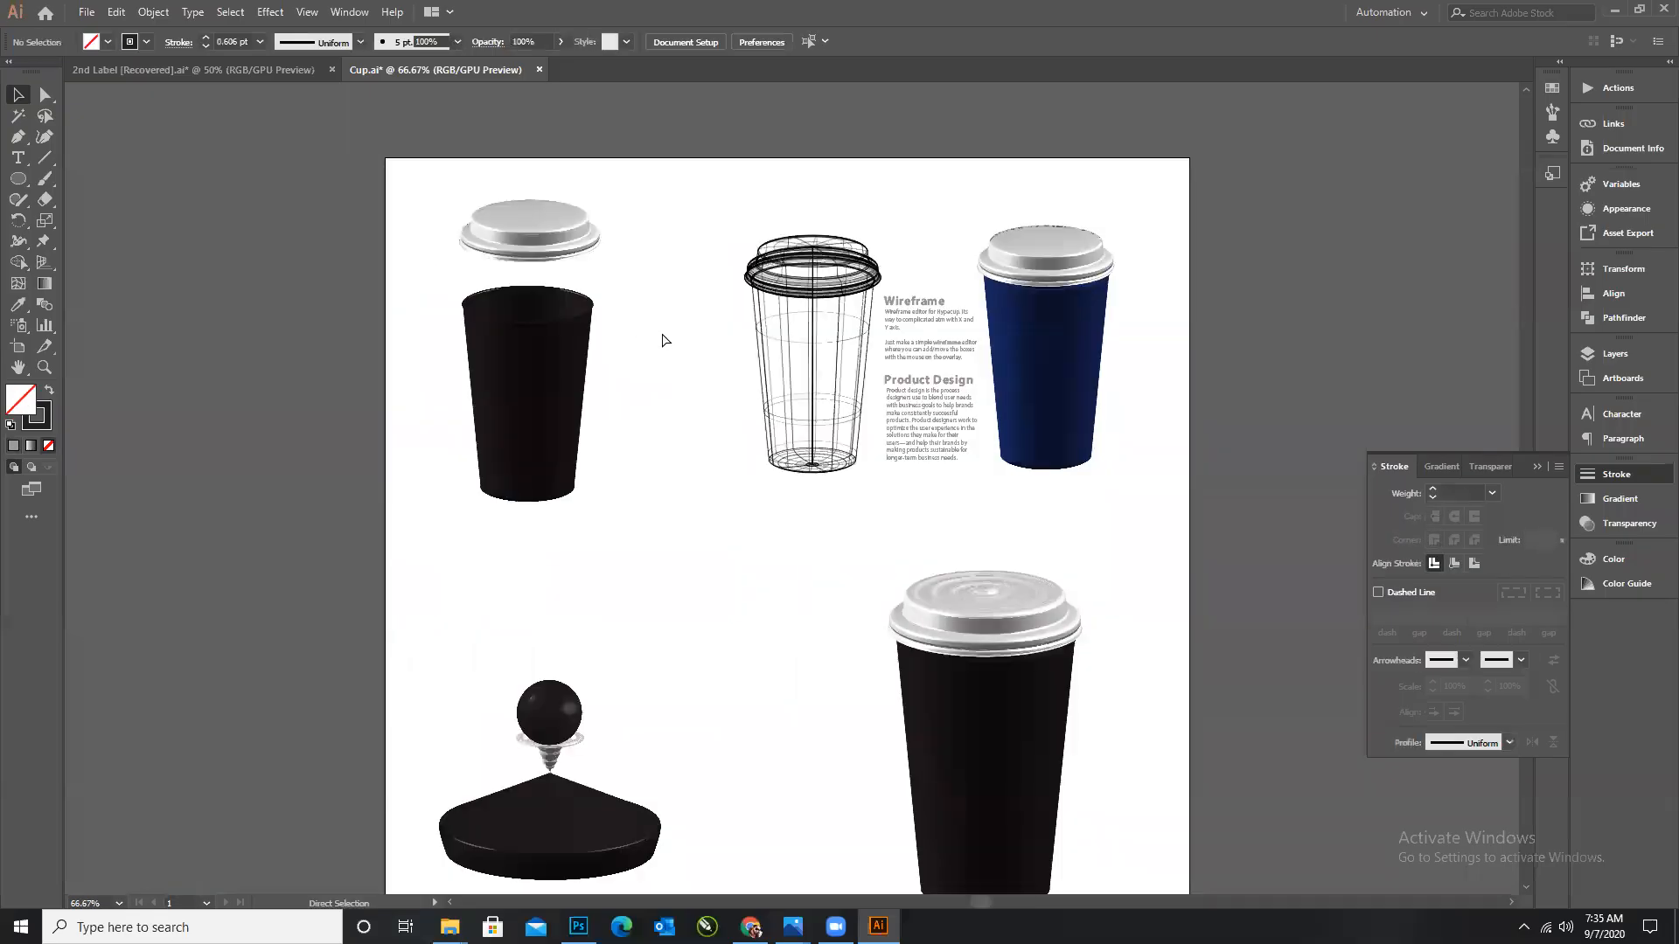
key("ctrl+v")
left_click_drag(728, 409, 625, 338)
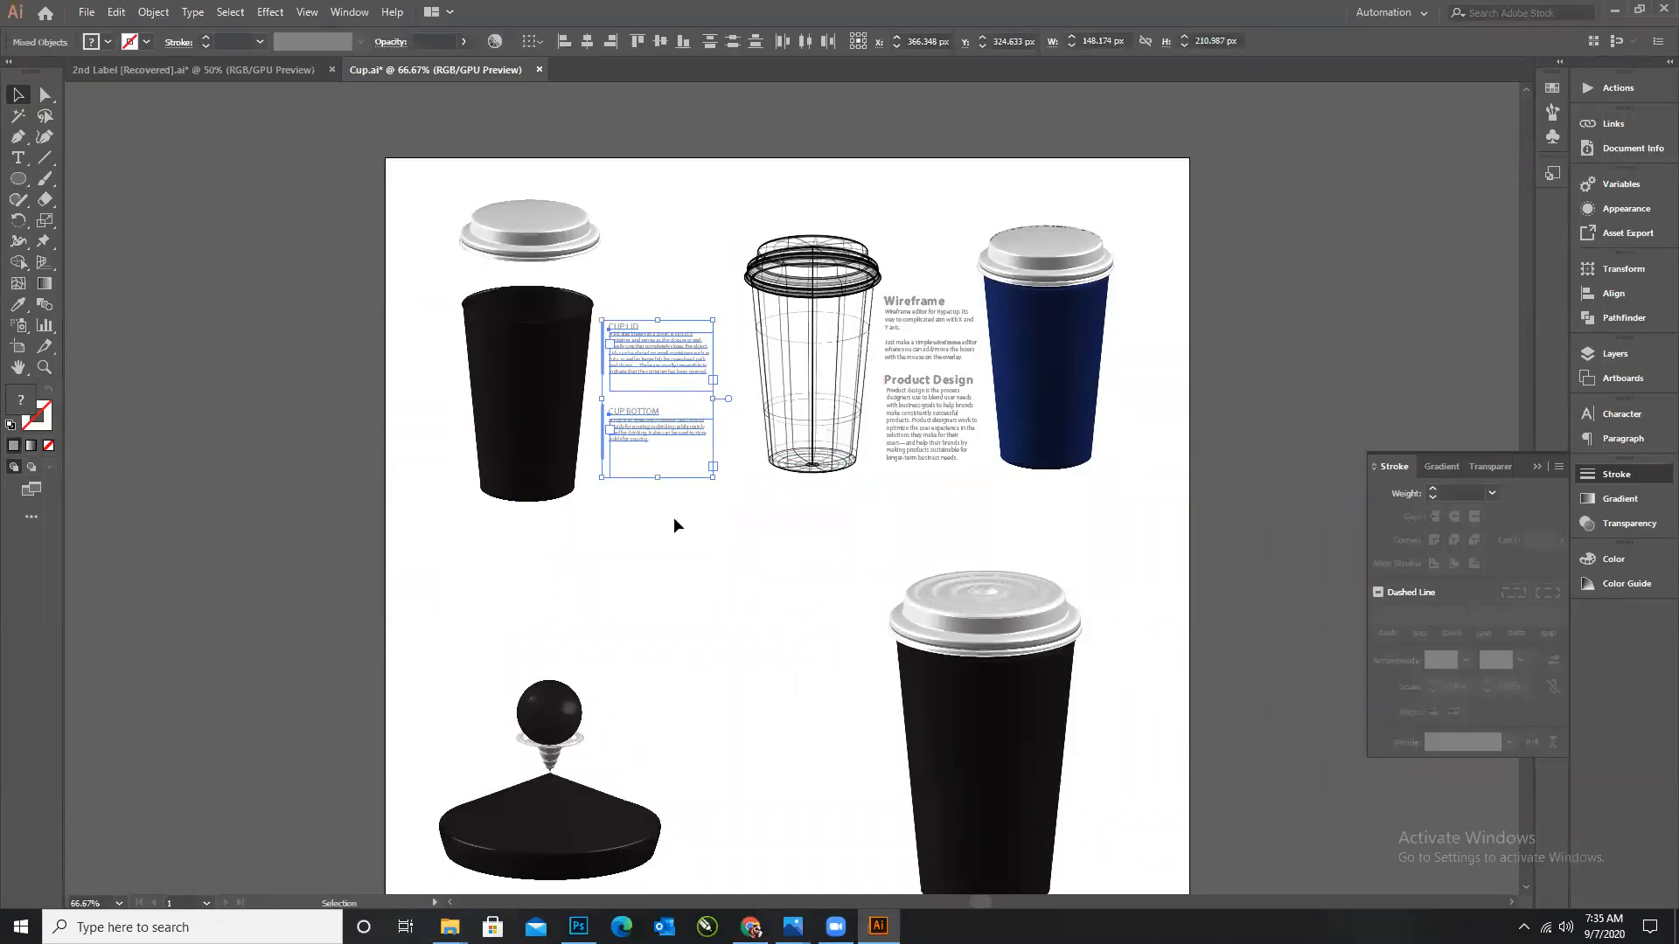
left_click(619, 506)
Draw an L-shaped path from the artboard's left edge below the small black cup, about 460 px across and up to the top edge.
left_click(17, 137)
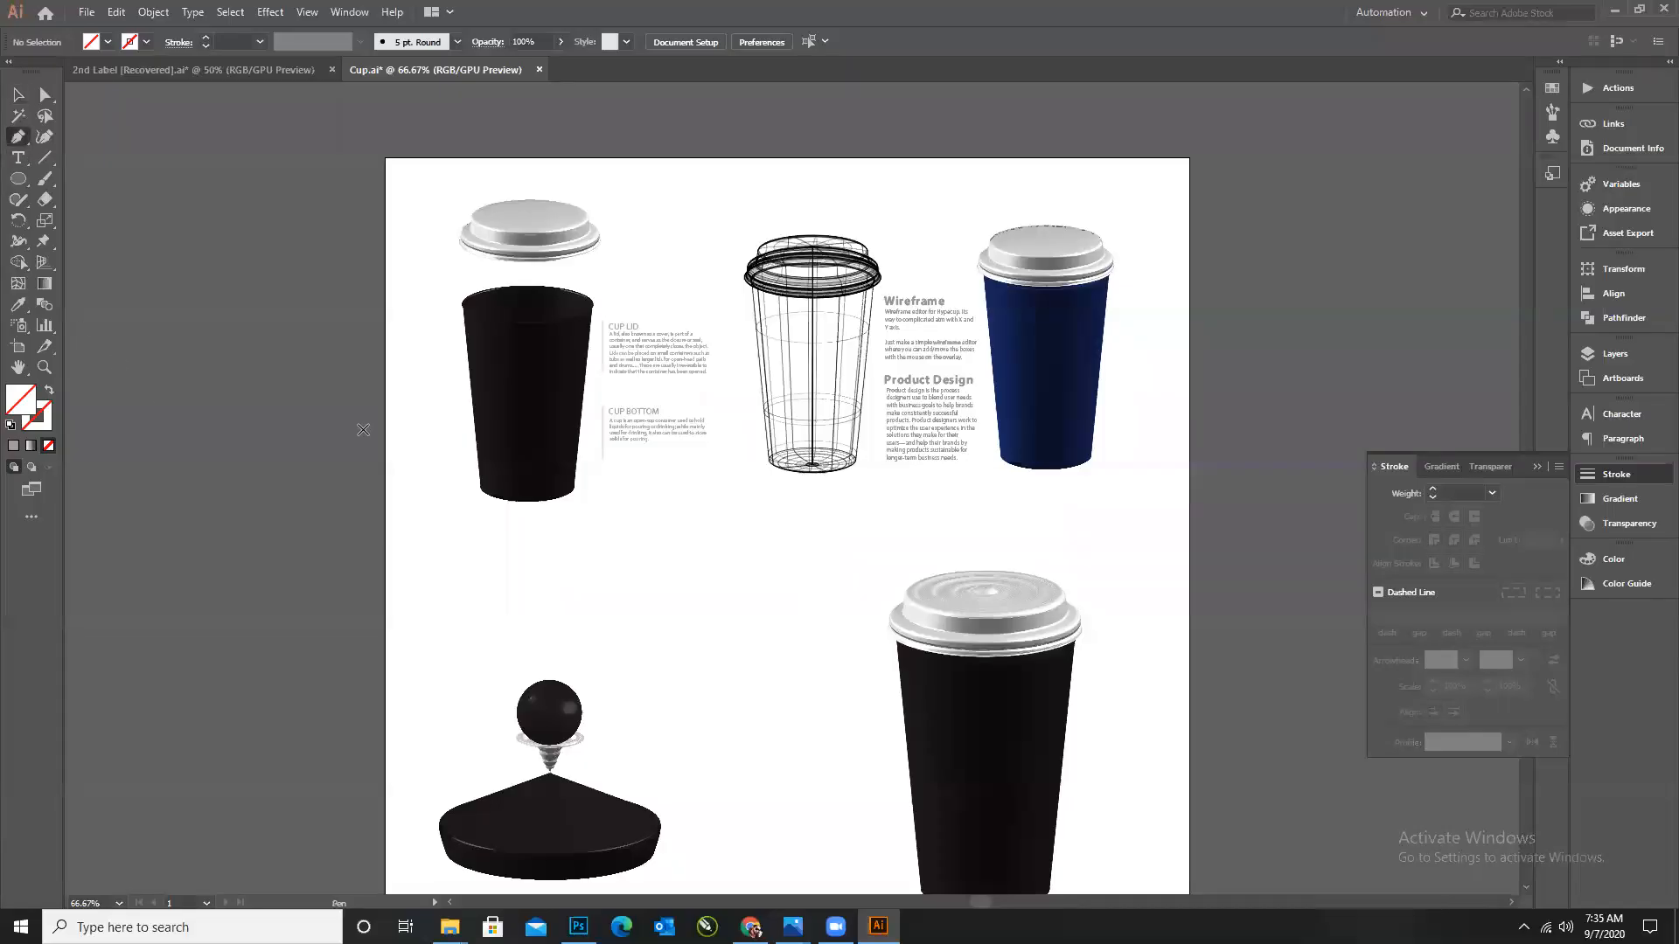
left_click(384, 528)
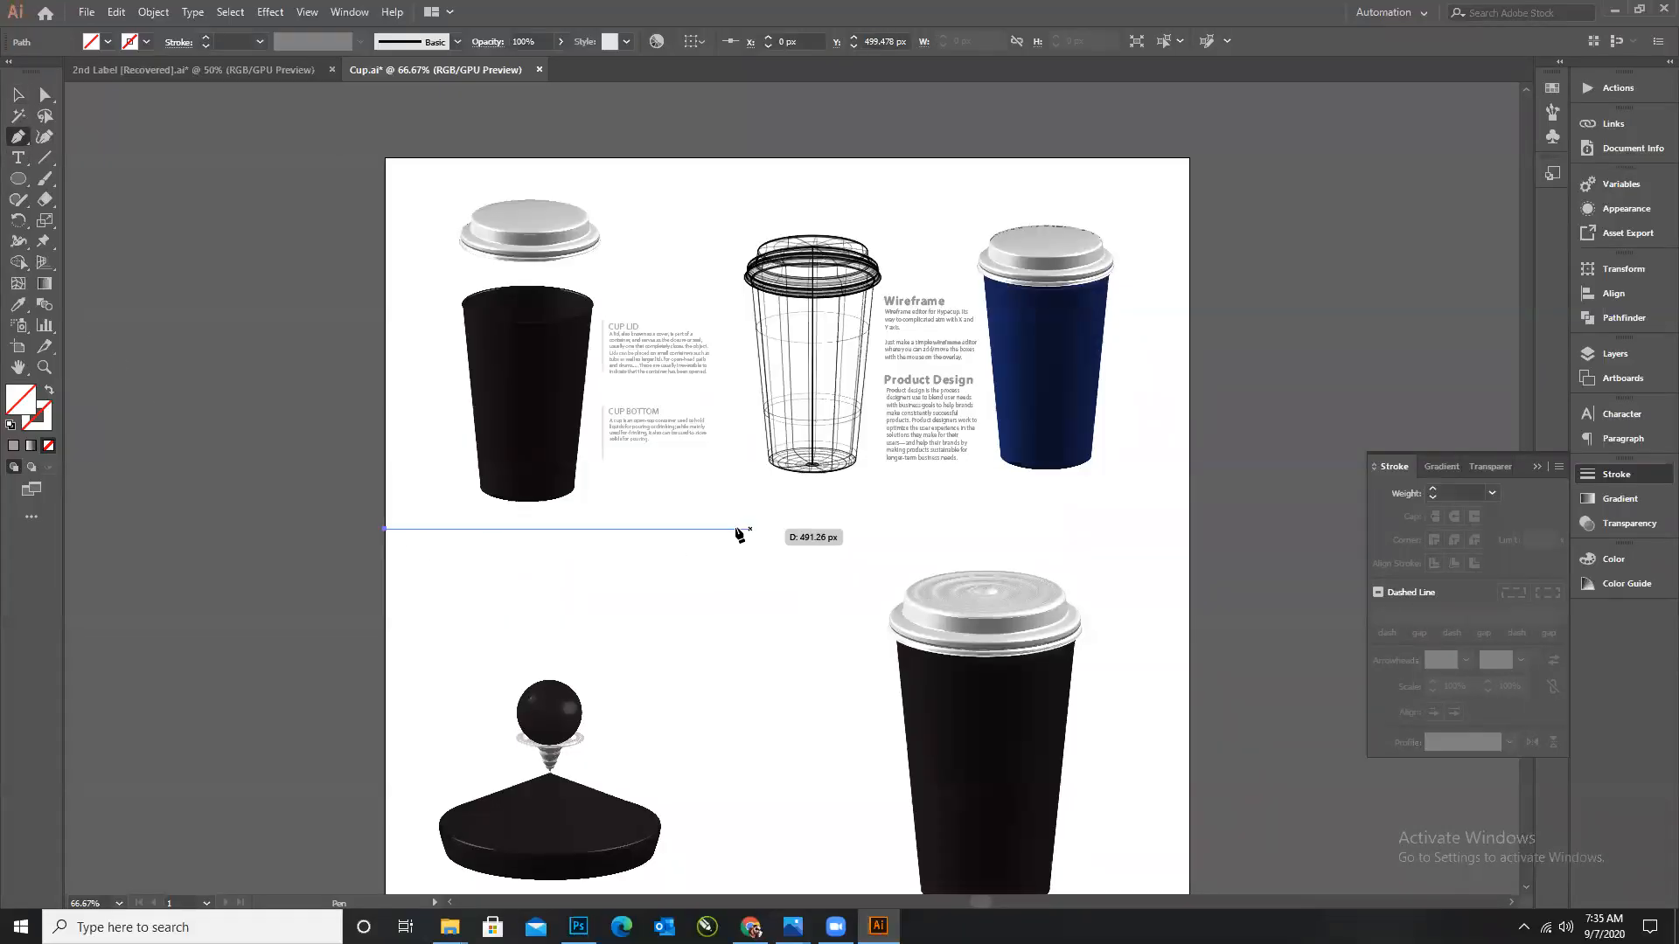
left_click(726, 529)
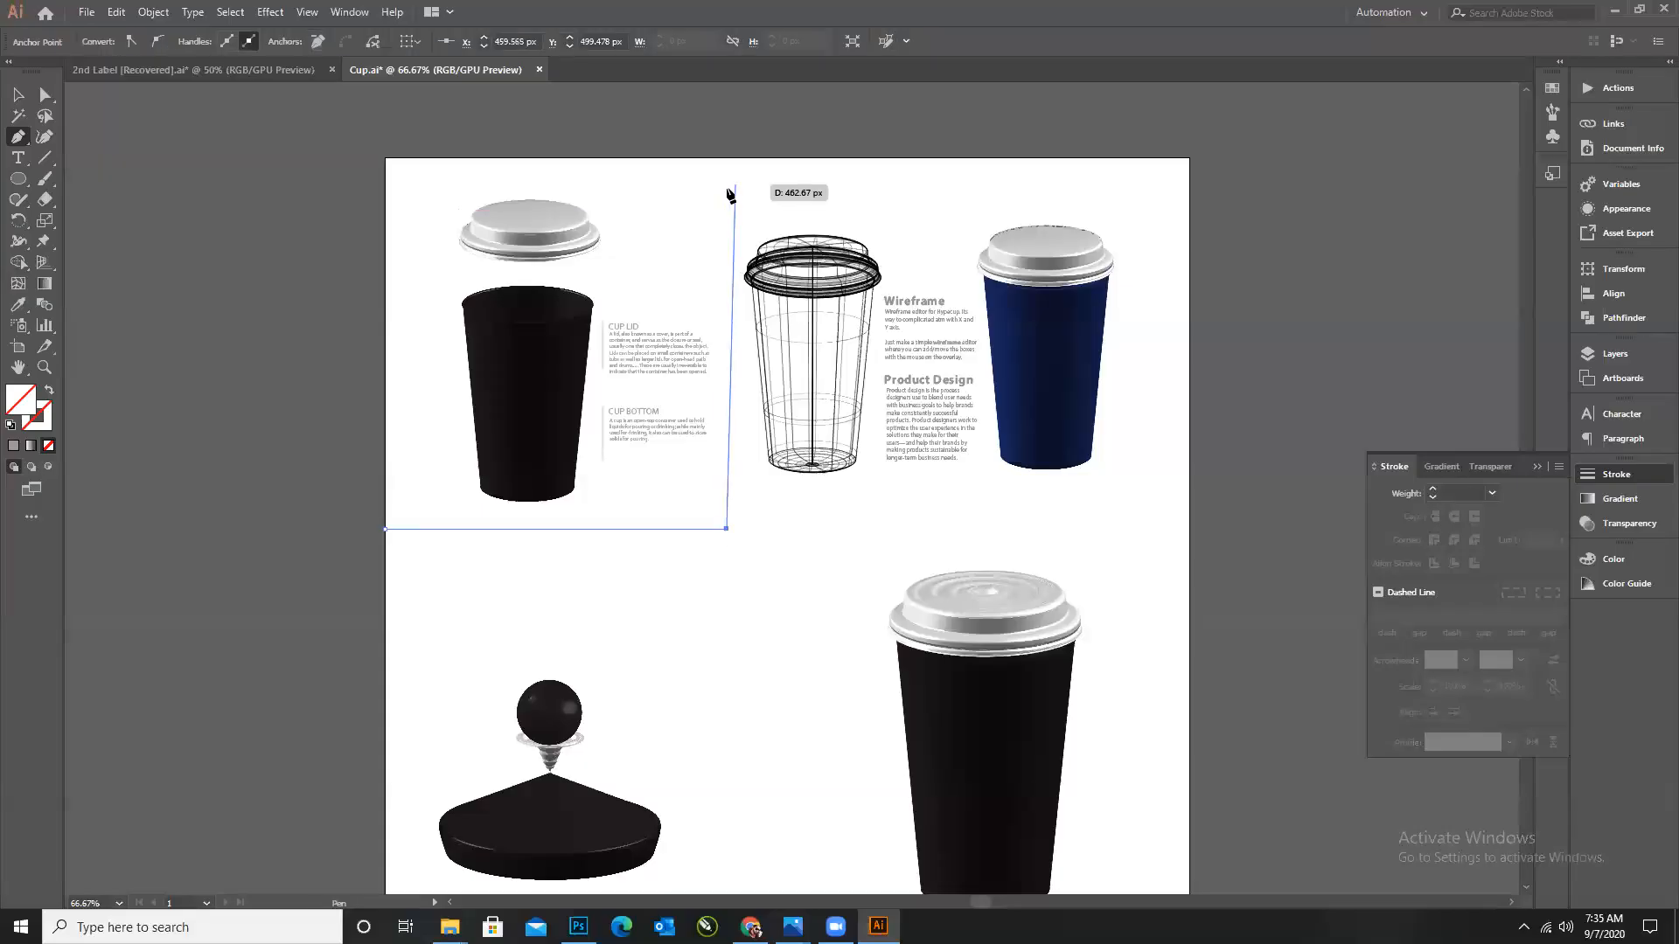
left_click(727, 158)
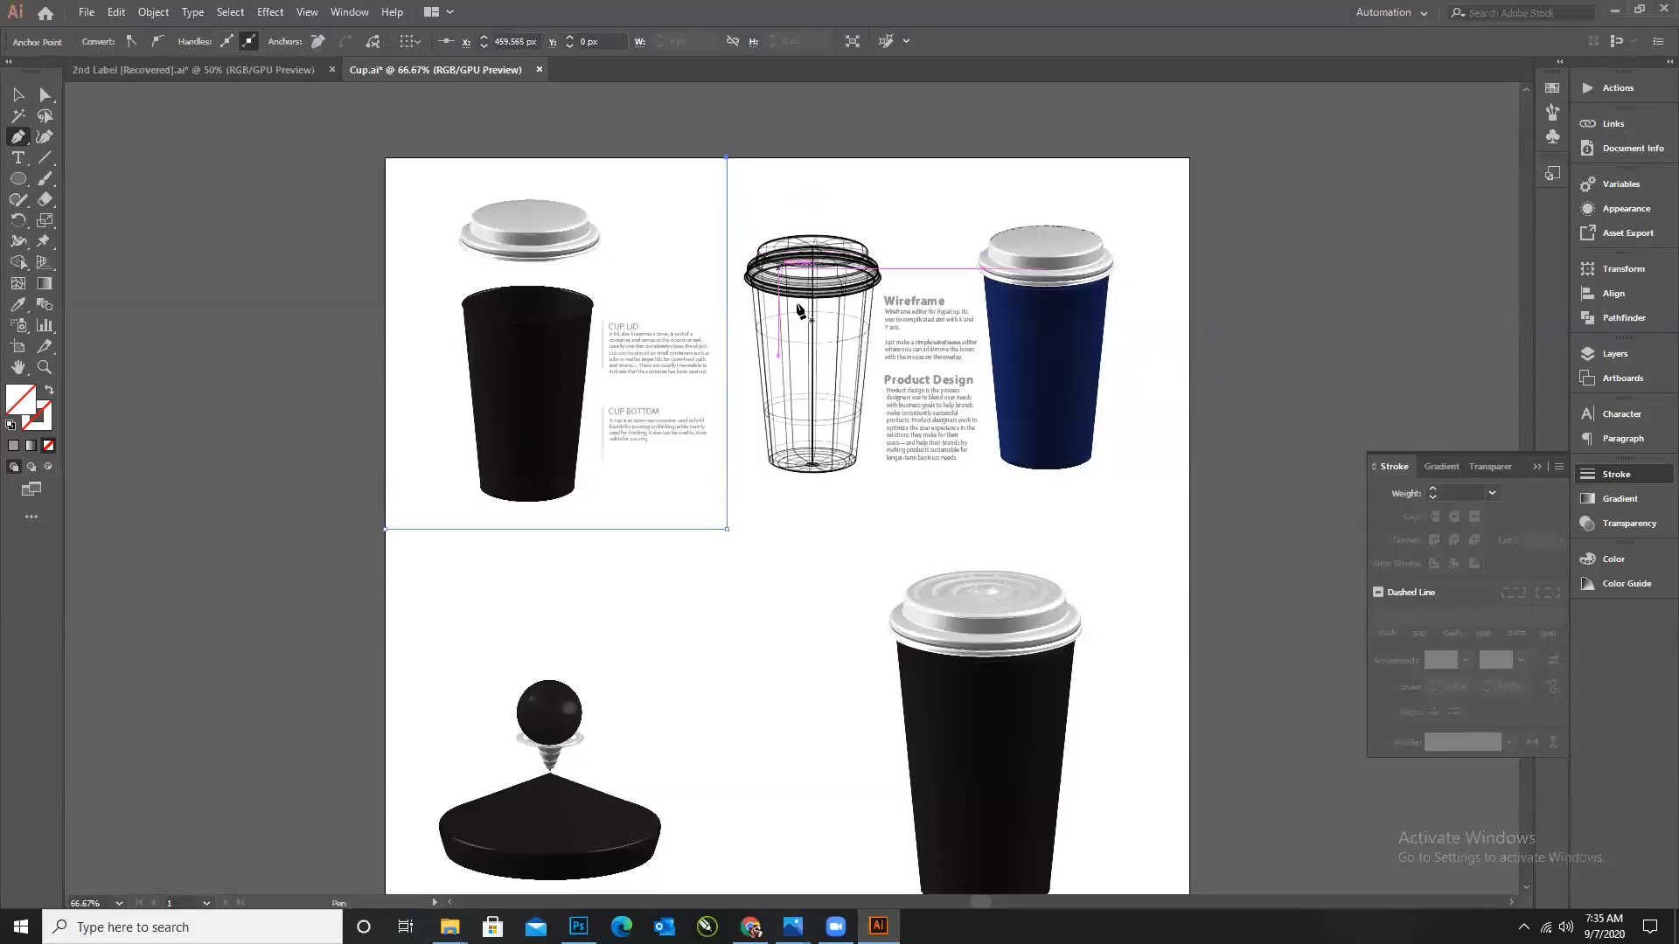
Give the L-shaped path a 1 pt dashed stroke with 6 pt dashes, and deselect it.
left_click(1619, 478)
left_click(1594, 474)
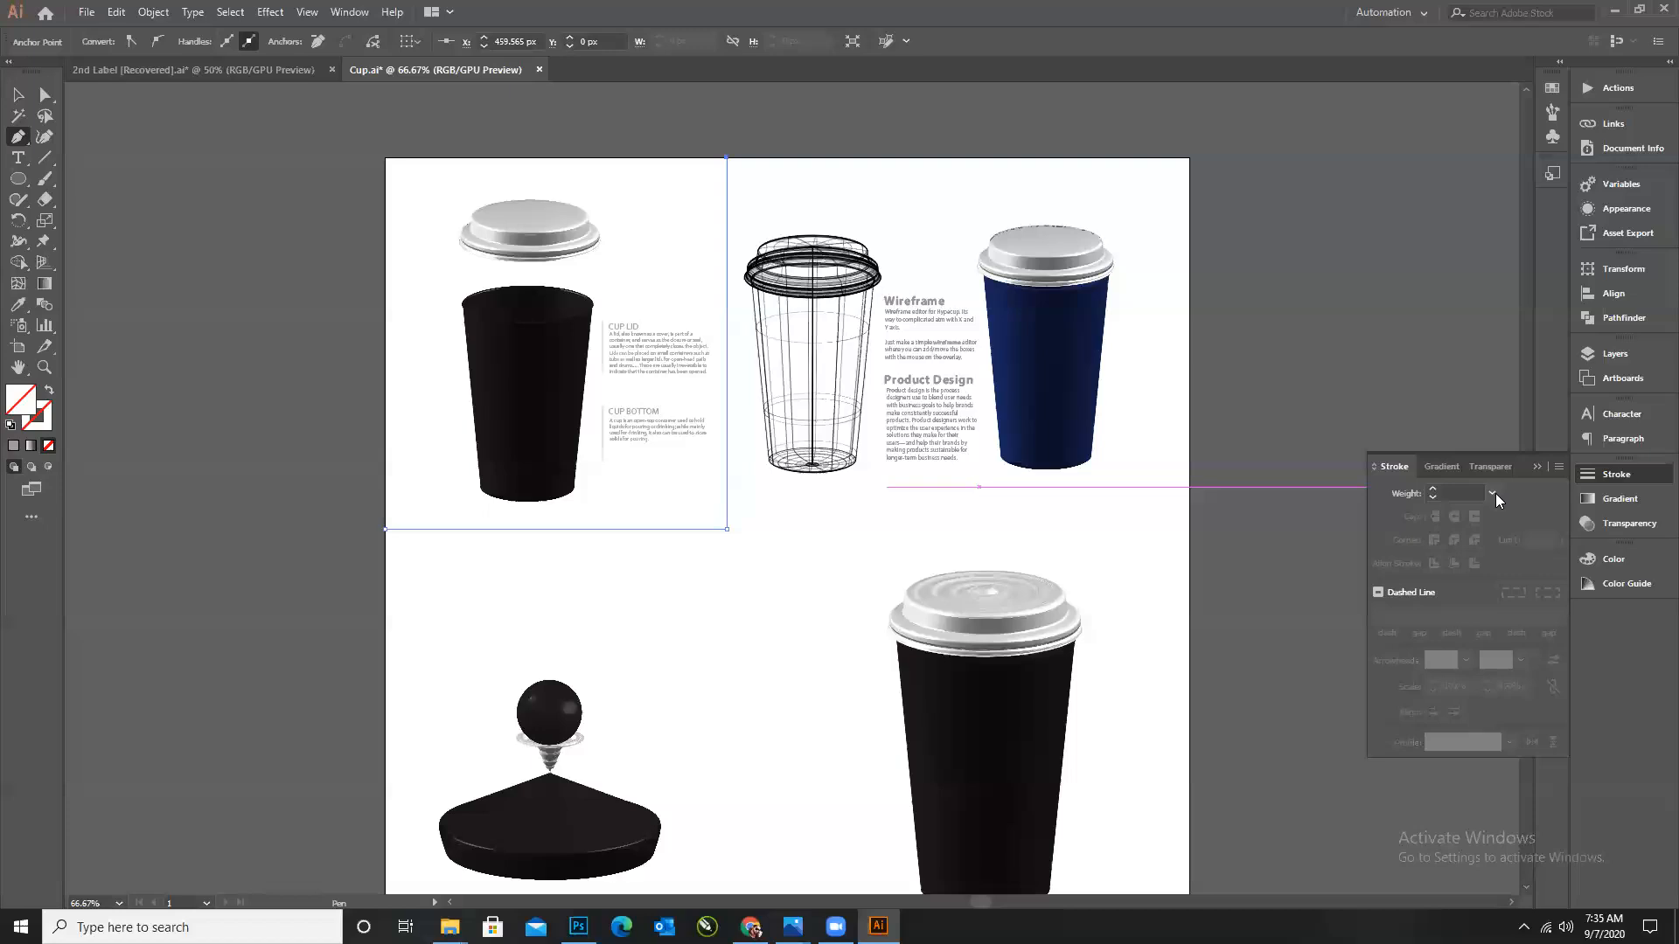
left_click(1493, 493)
left_click(1520, 91)
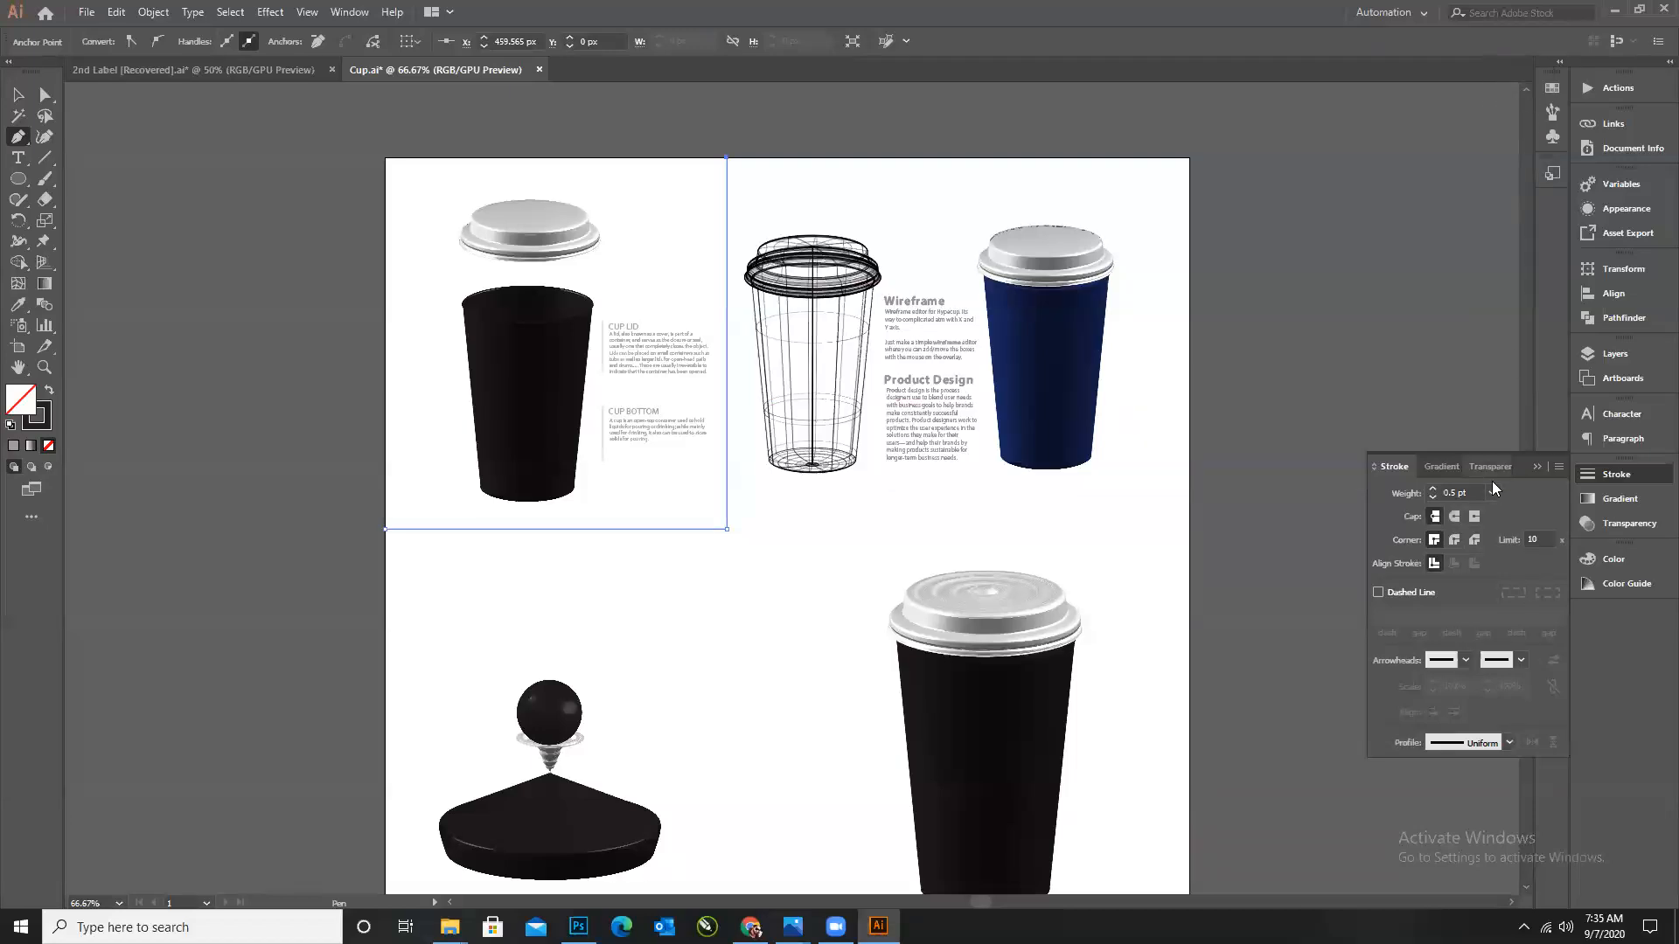
left_click(1492, 494)
left_click(1514, 129)
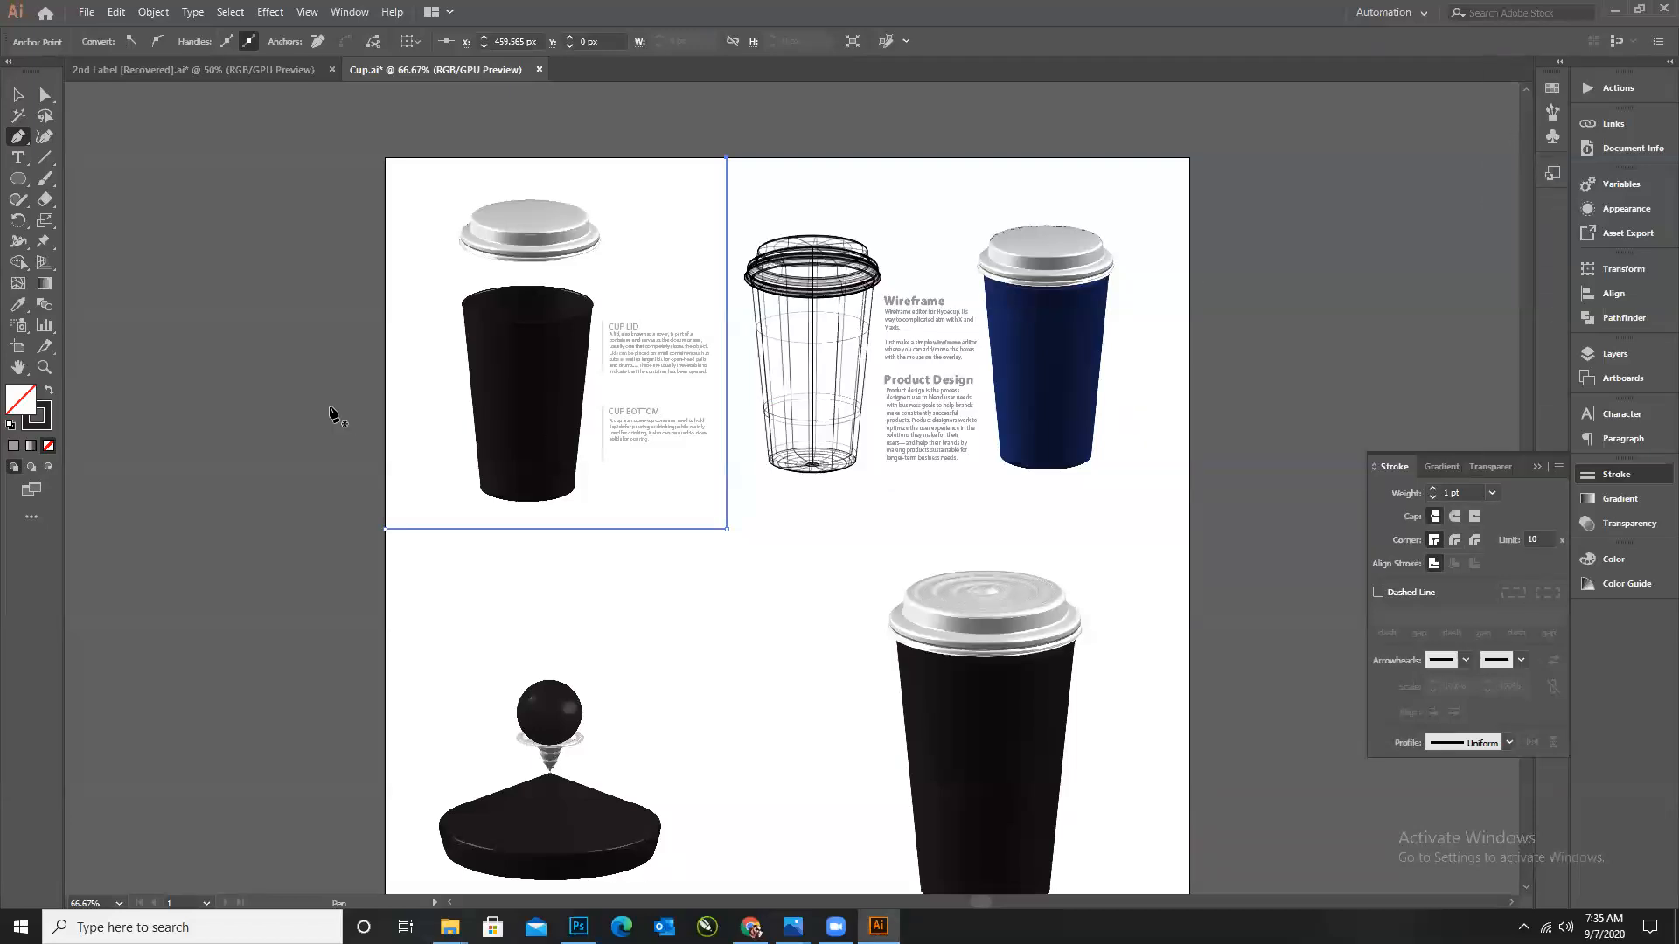
left_click(1378, 594)
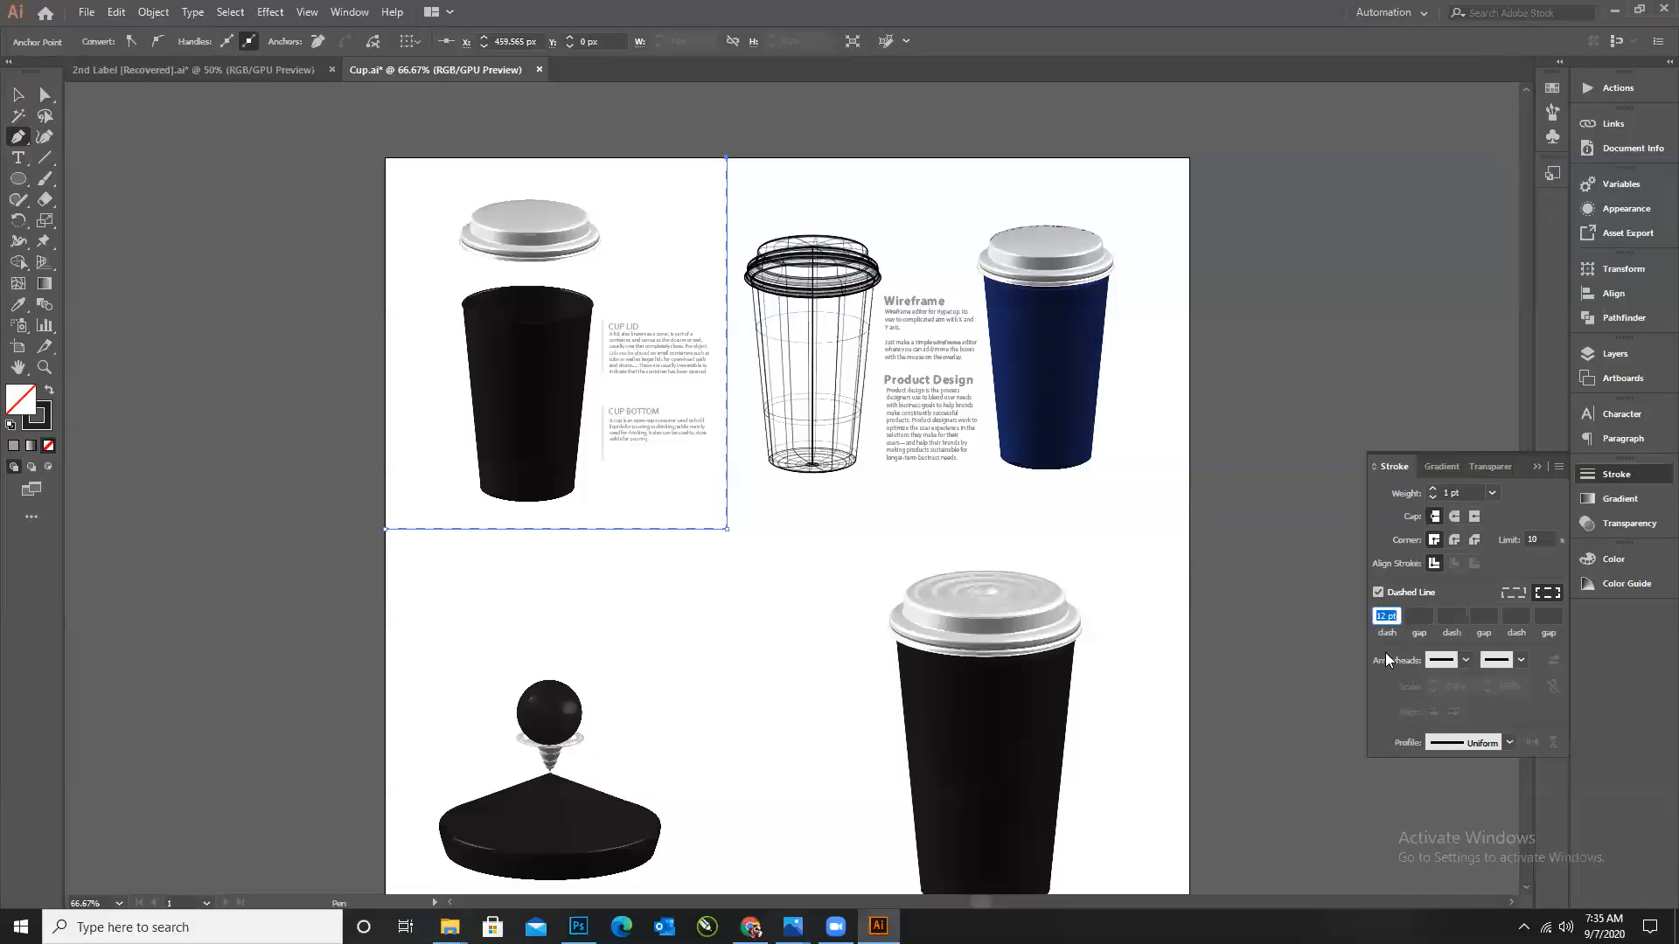
type("20")
key("Return")
left_click(21, 96)
left_click(490, 441)
Draw a horizontal dashed line about 615 px long from the L-shaped divider's corner to the artboard's right edge, and deselect it.
left_click(18, 136)
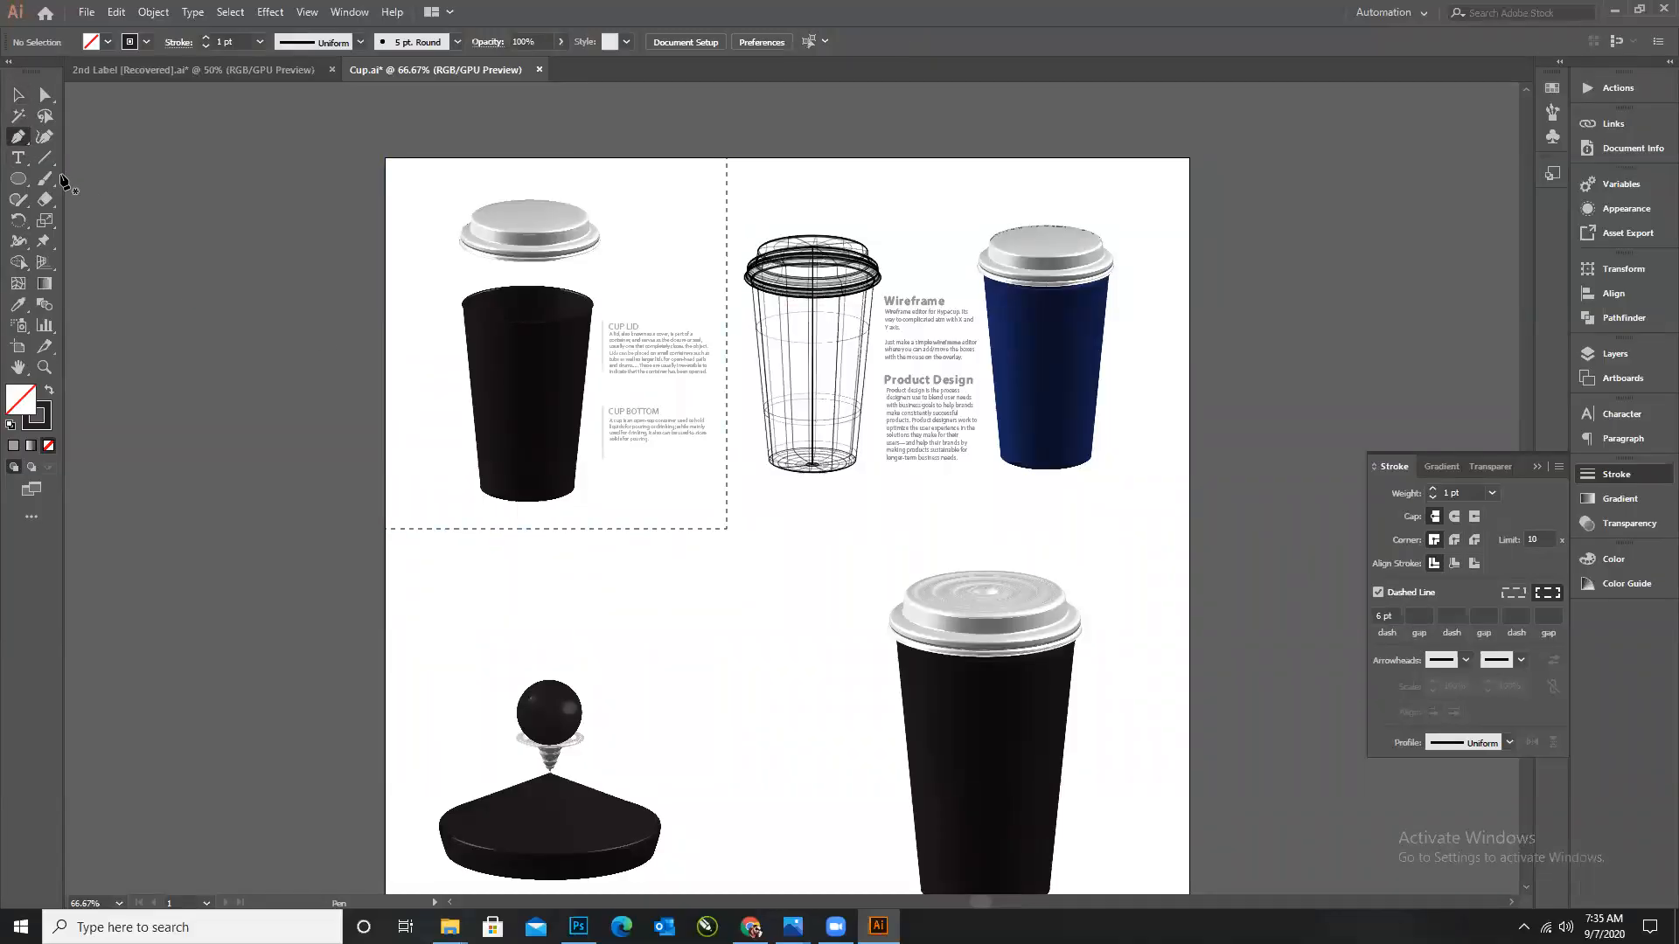
left_click(731, 528)
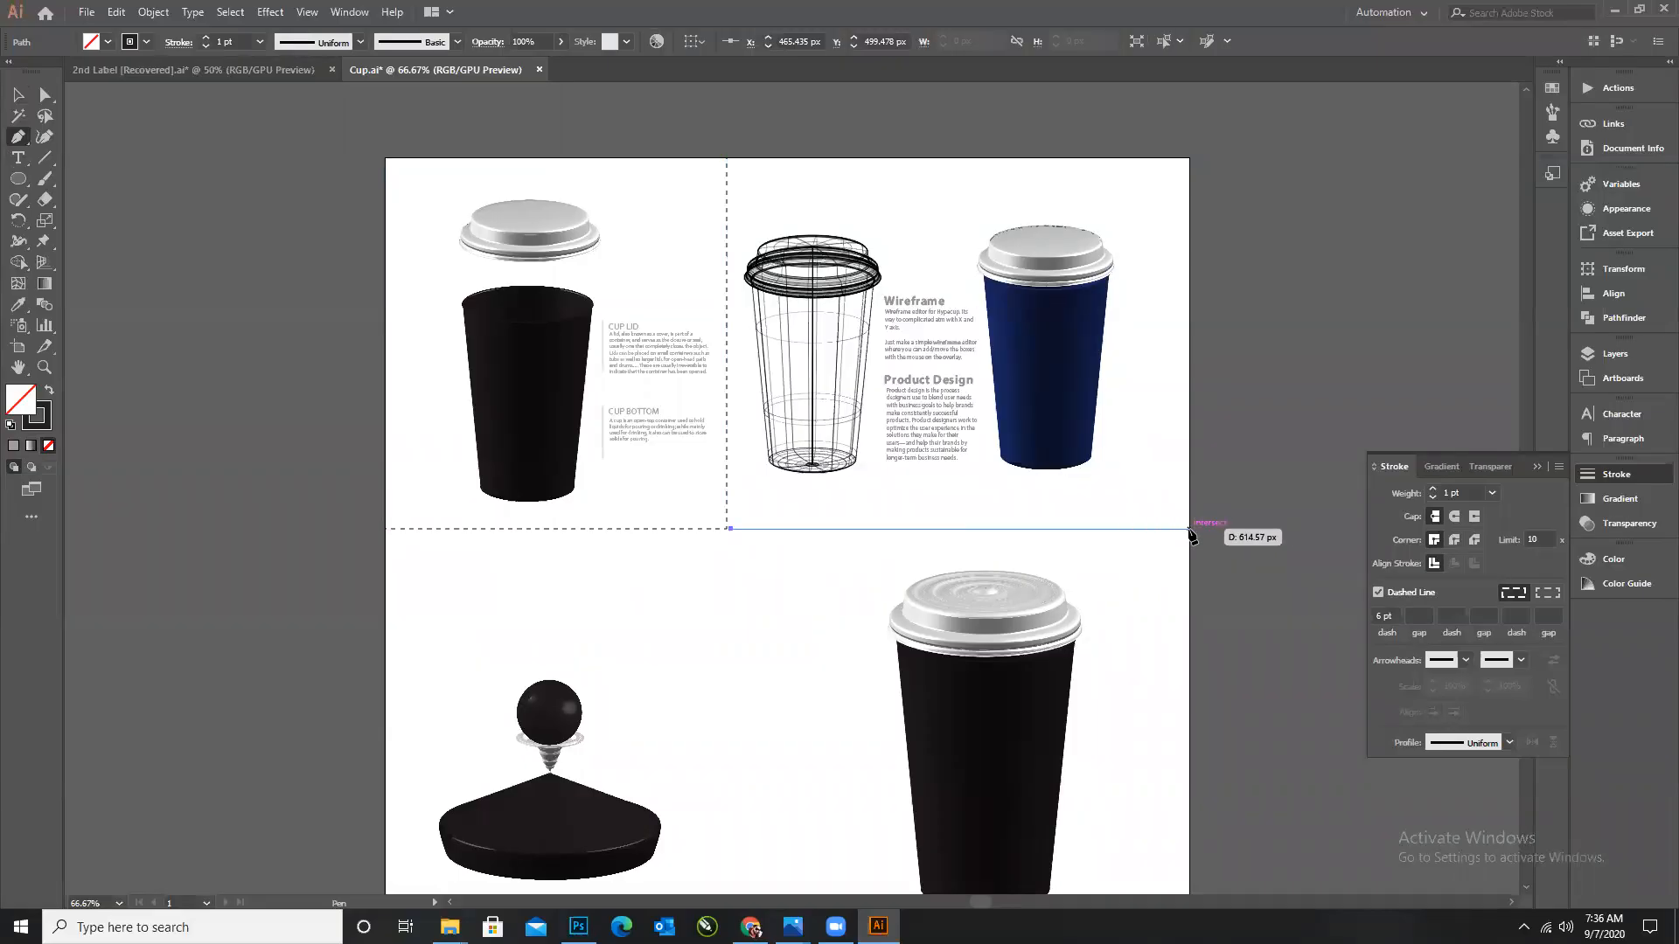
left_click(1189, 528)
left_click(17, 97)
left_click(726, 579)
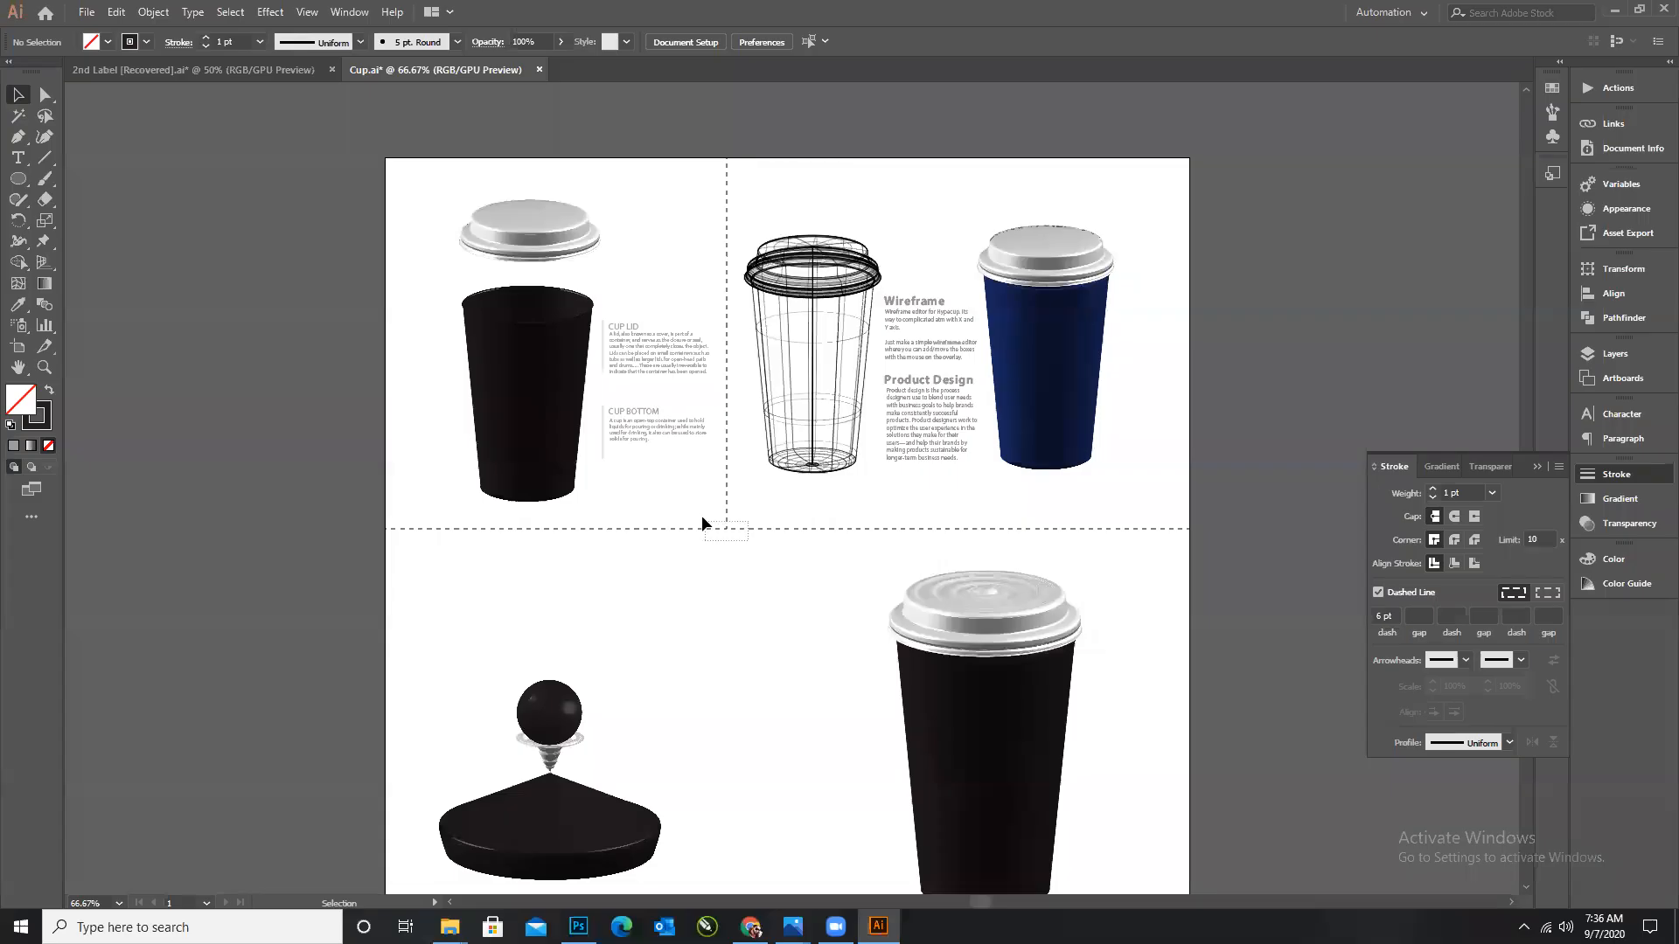
Change the stroke colour of both dashed dividers to a medium grey, and deselect them.
left_click_drag(702, 518, 701, 519)
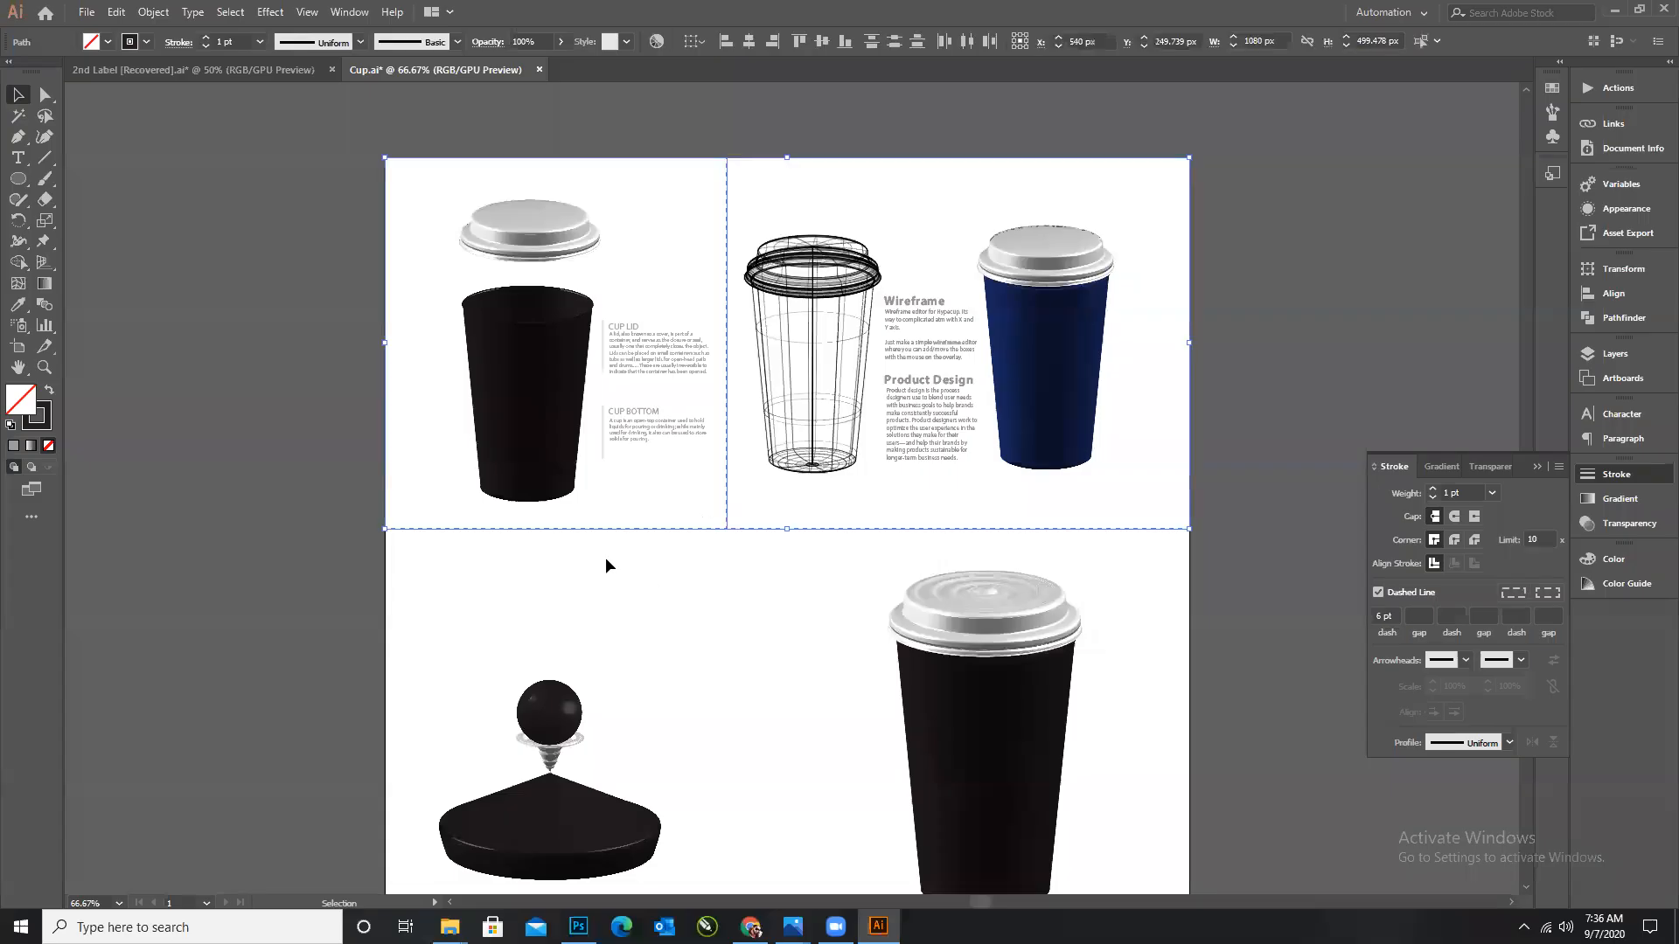
double_click(44, 424)
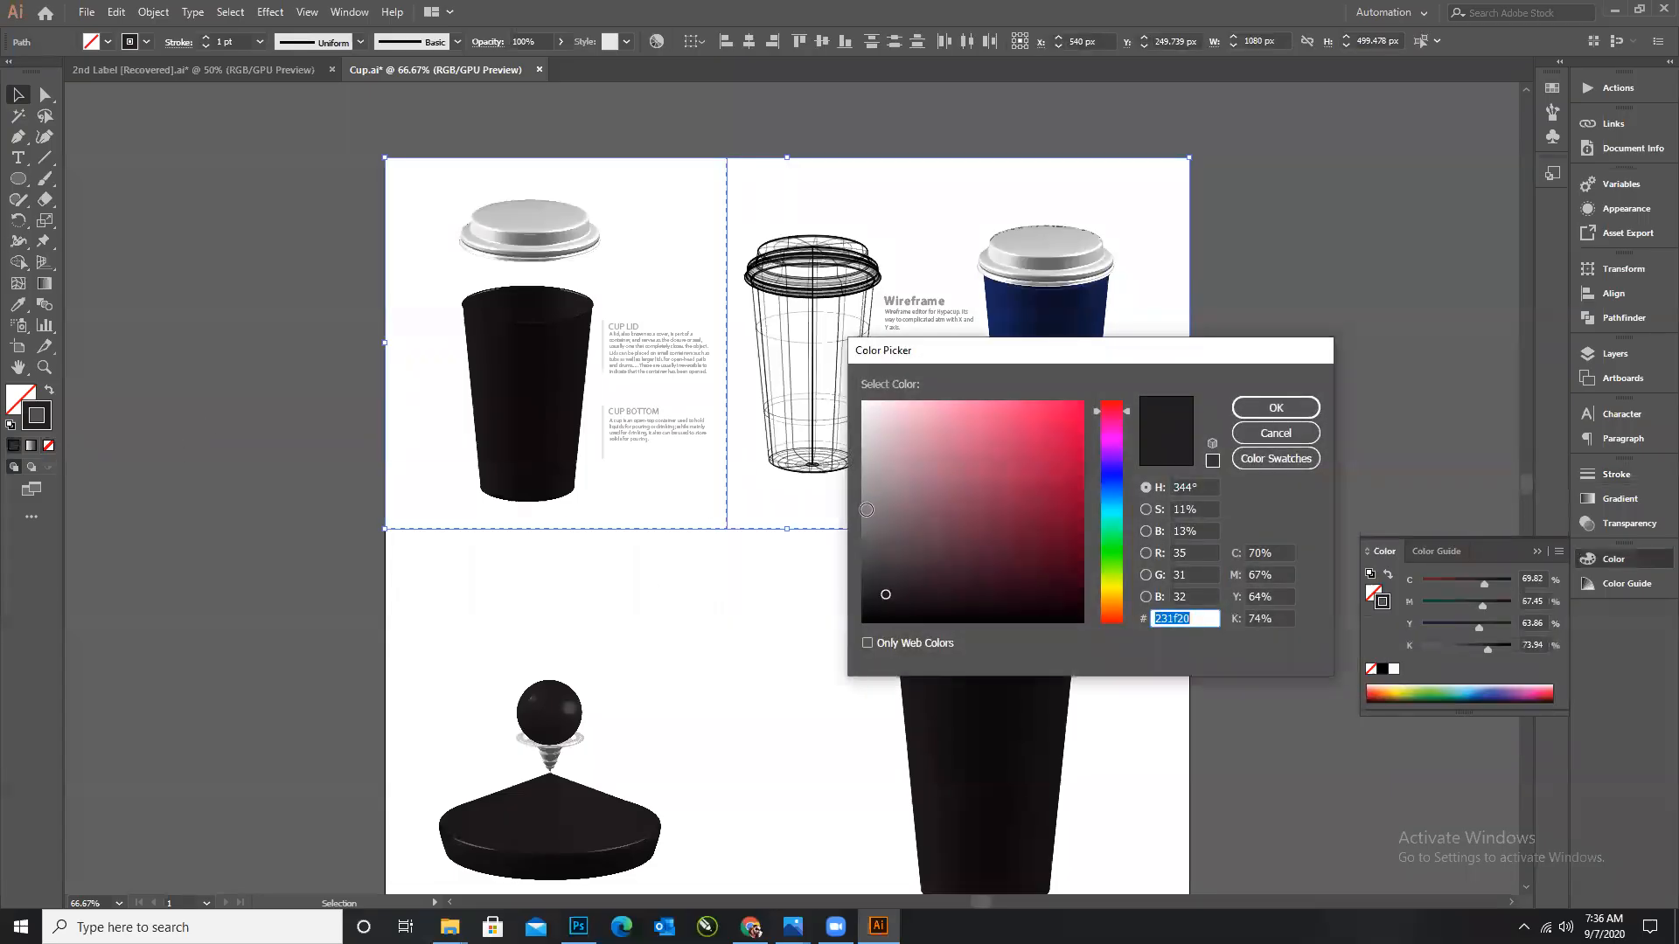
left_click(867, 510)
left_click(1266, 410)
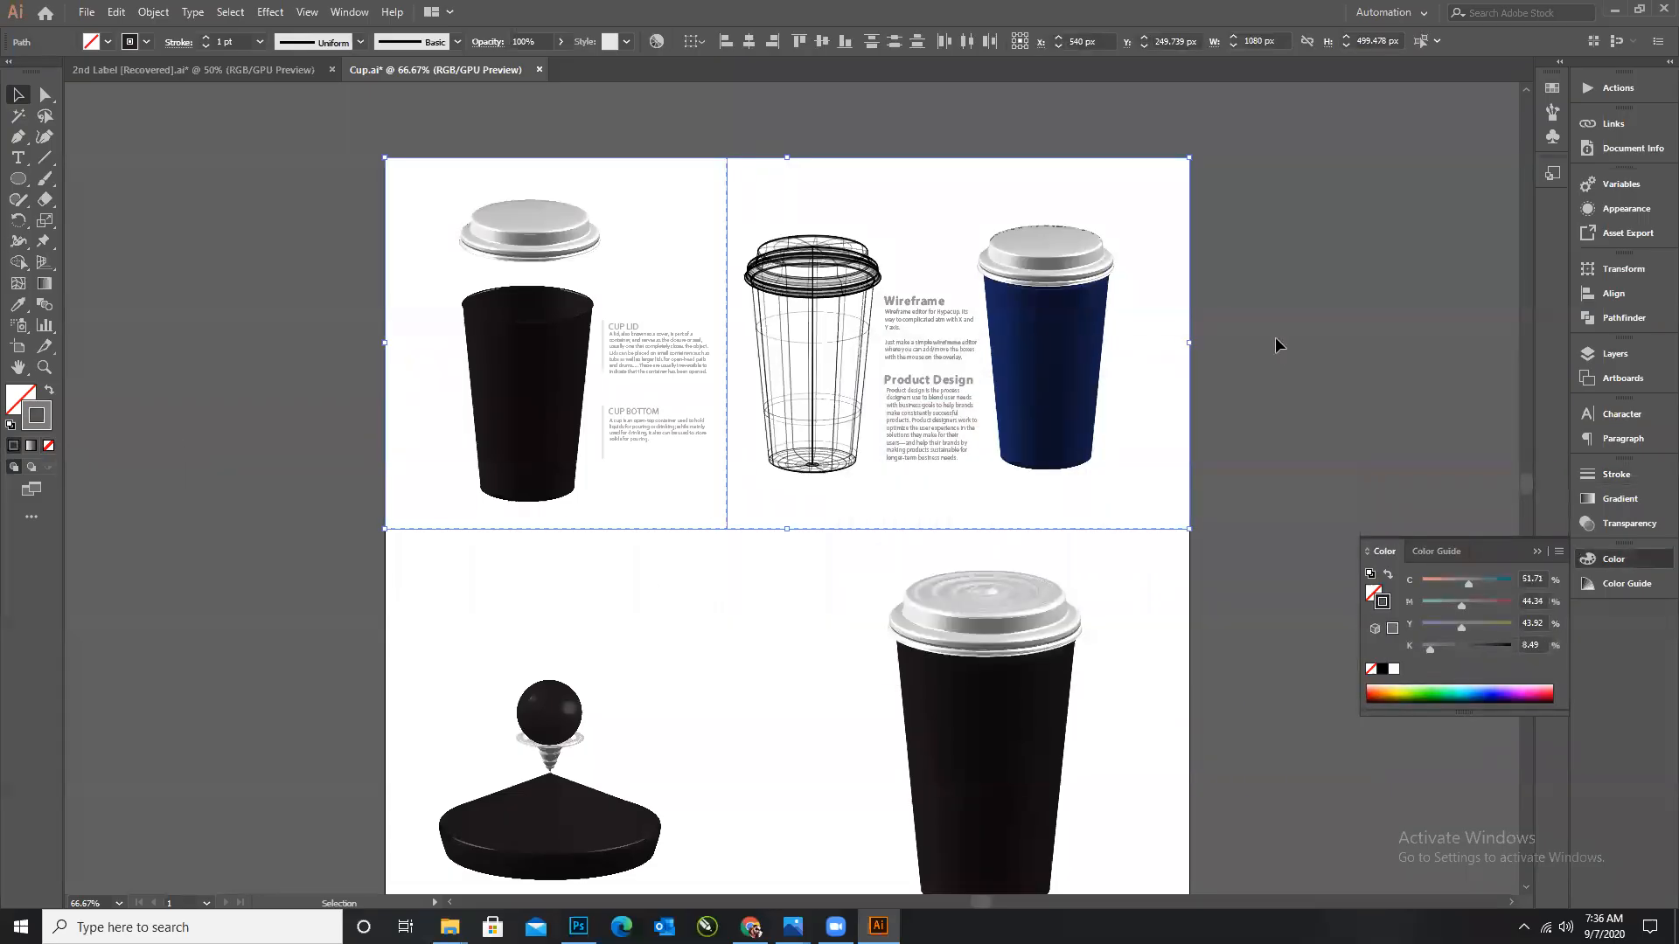
left_click(1275, 338)
Shift the wireframe cup, its text blocks and the blue cup together slightly to the right within the upper-right section.
scroll(754, 484, "down", 1)
left_click_drag(776, 177, 1147, 447)
left_click_drag(930, 311, 951, 311)
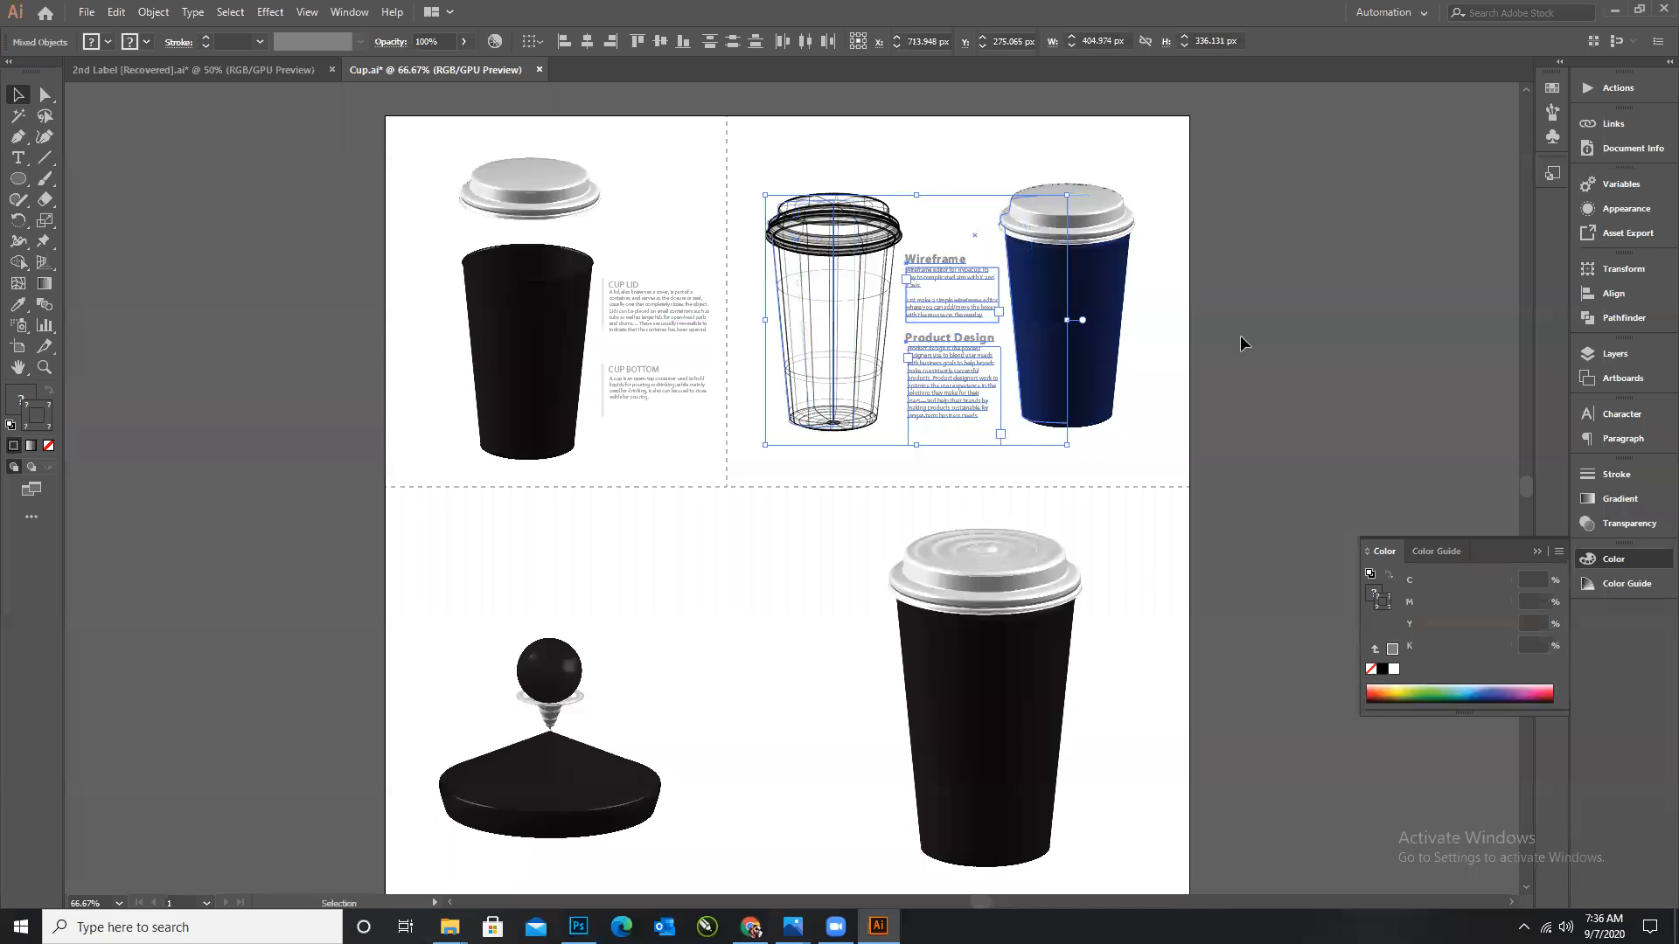
left_click(1240, 337)
Shrink the ball-topped shape until its profile path is about 104 × 162 px, and move it slightly down.
scroll(1091, 417, "down", 2)
scroll(1049, 437, "up", 3)
scroll(1013, 472, "down", 4)
left_click_drag(421, 594, 560, 774)
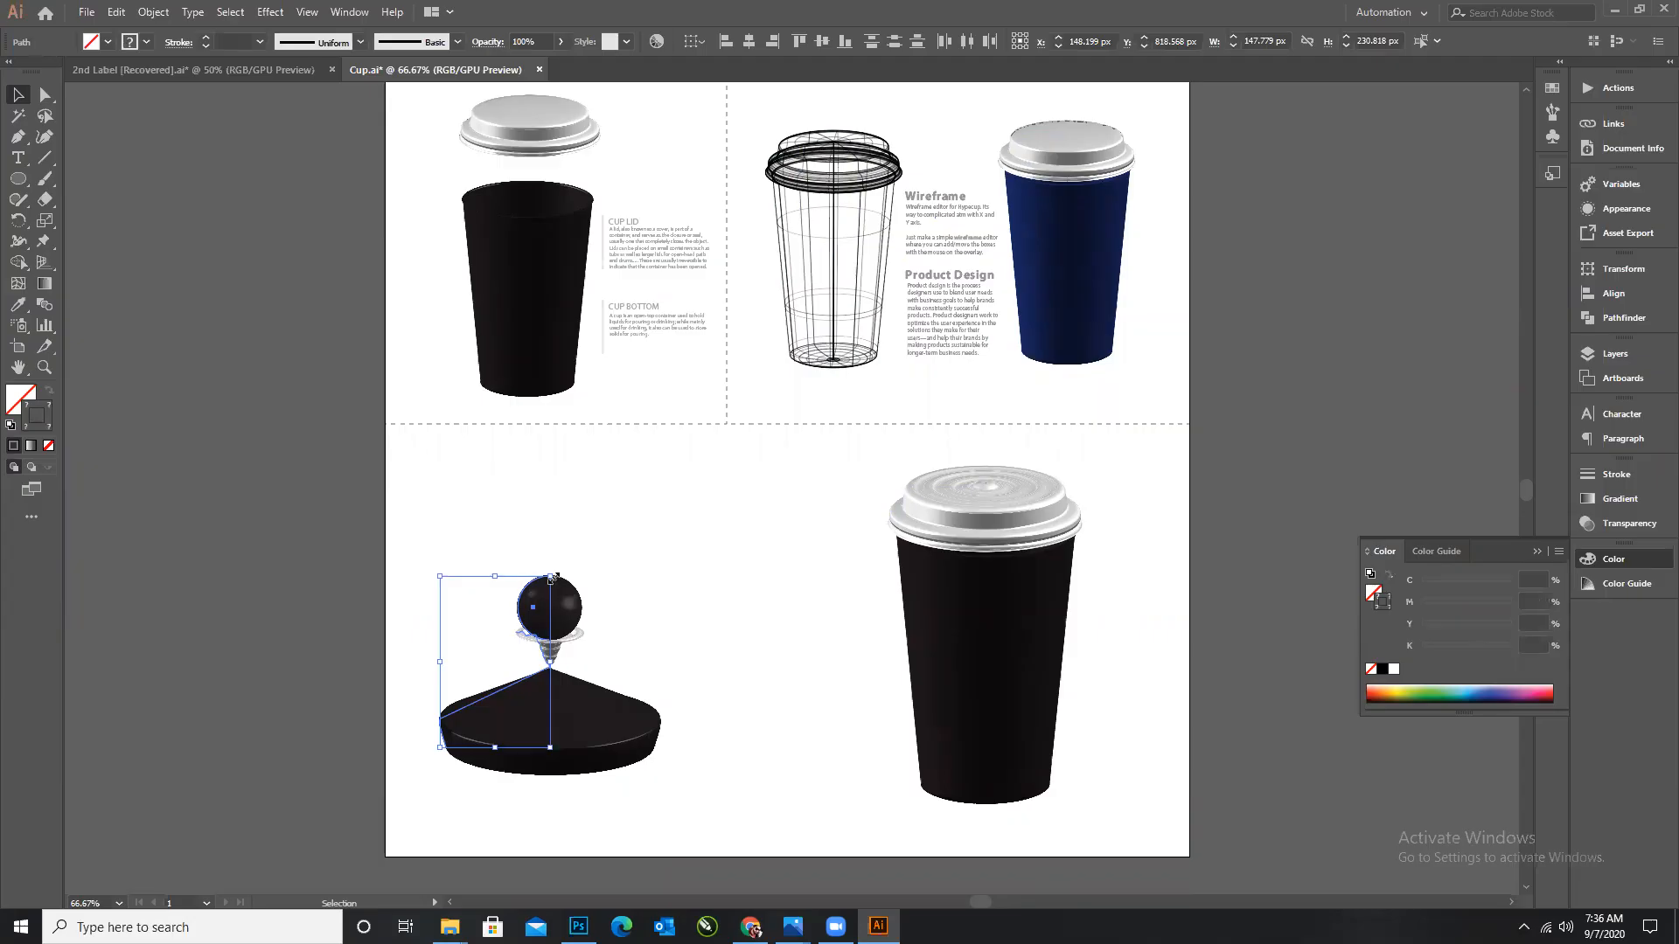
left_click_drag(551, 578, 533, 601)
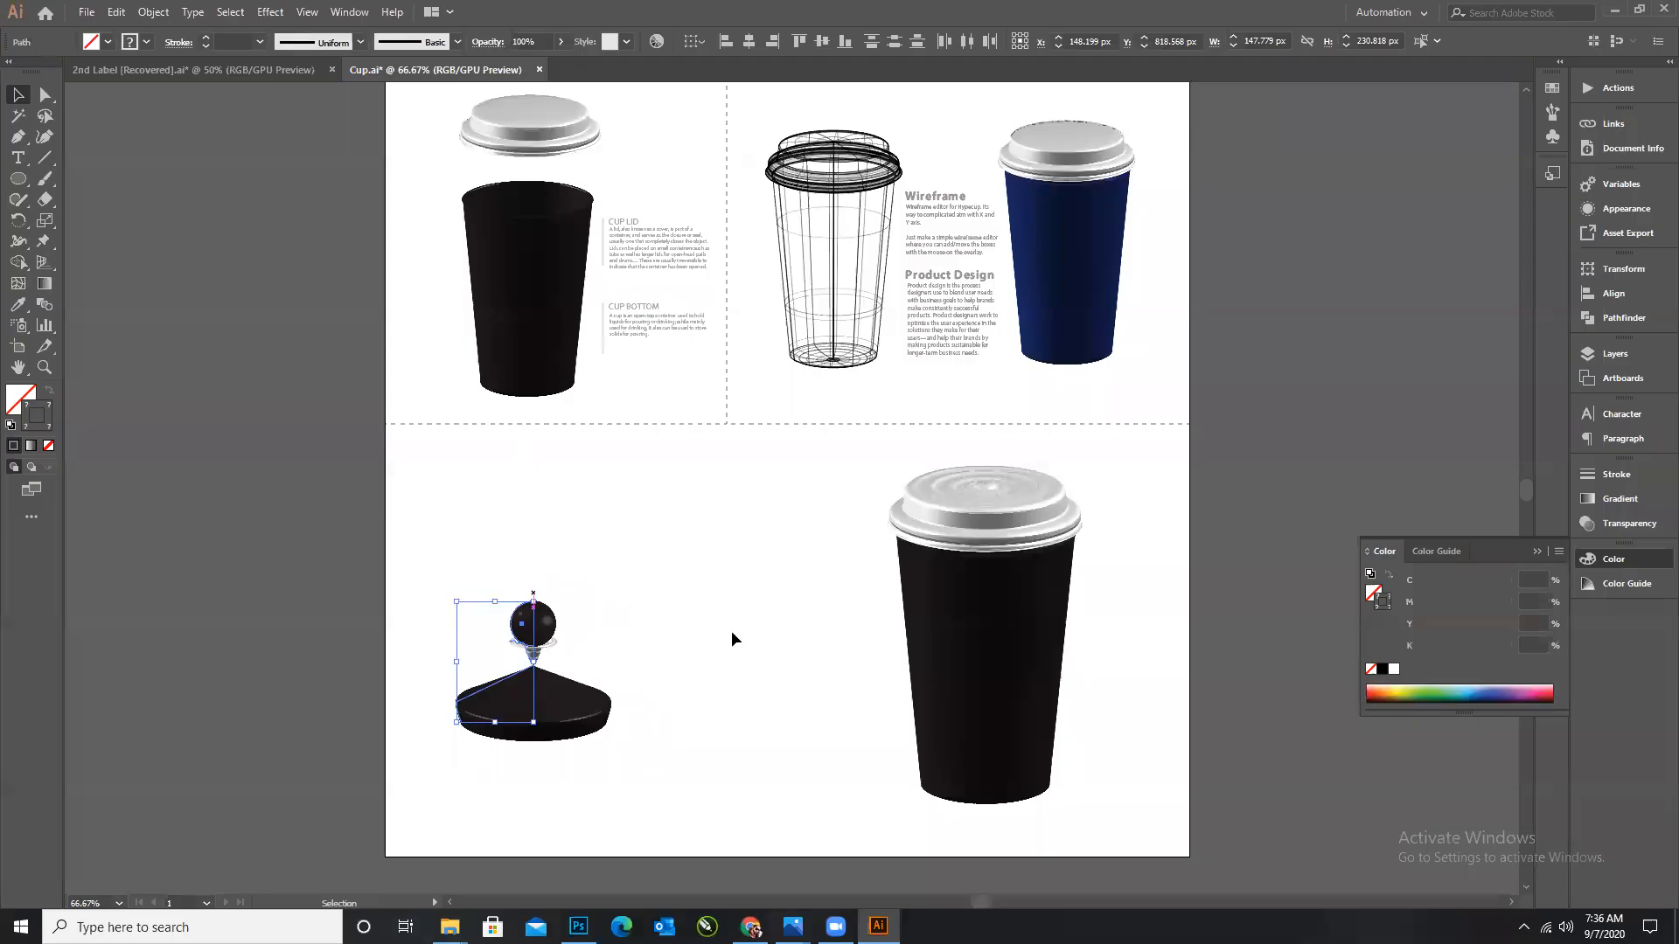
left_click(678, 646)
scroll(684, 639, "down", 1)
left_click_drag(429, 516, 696, 710)
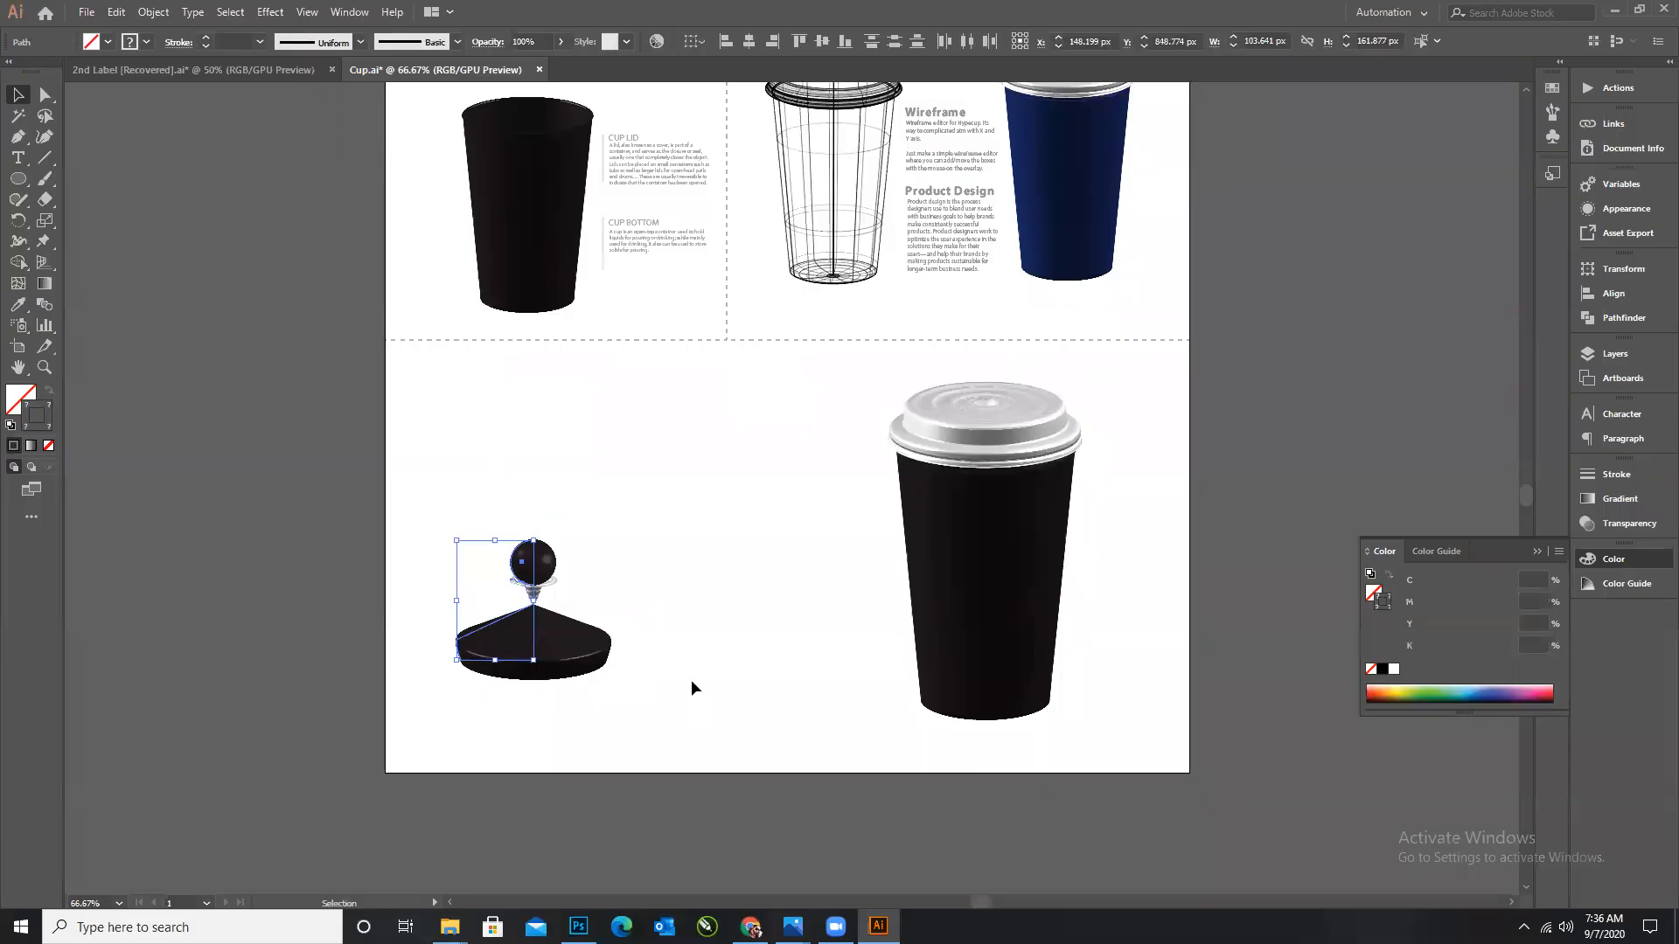
left_click(372, 216)
Copy the 3D. Modeling text from the 2nd Label document into Cup.ai, placing it above the ball-topped shape.
scroll(372, 216, "up", 1)
left_click(262, 70)
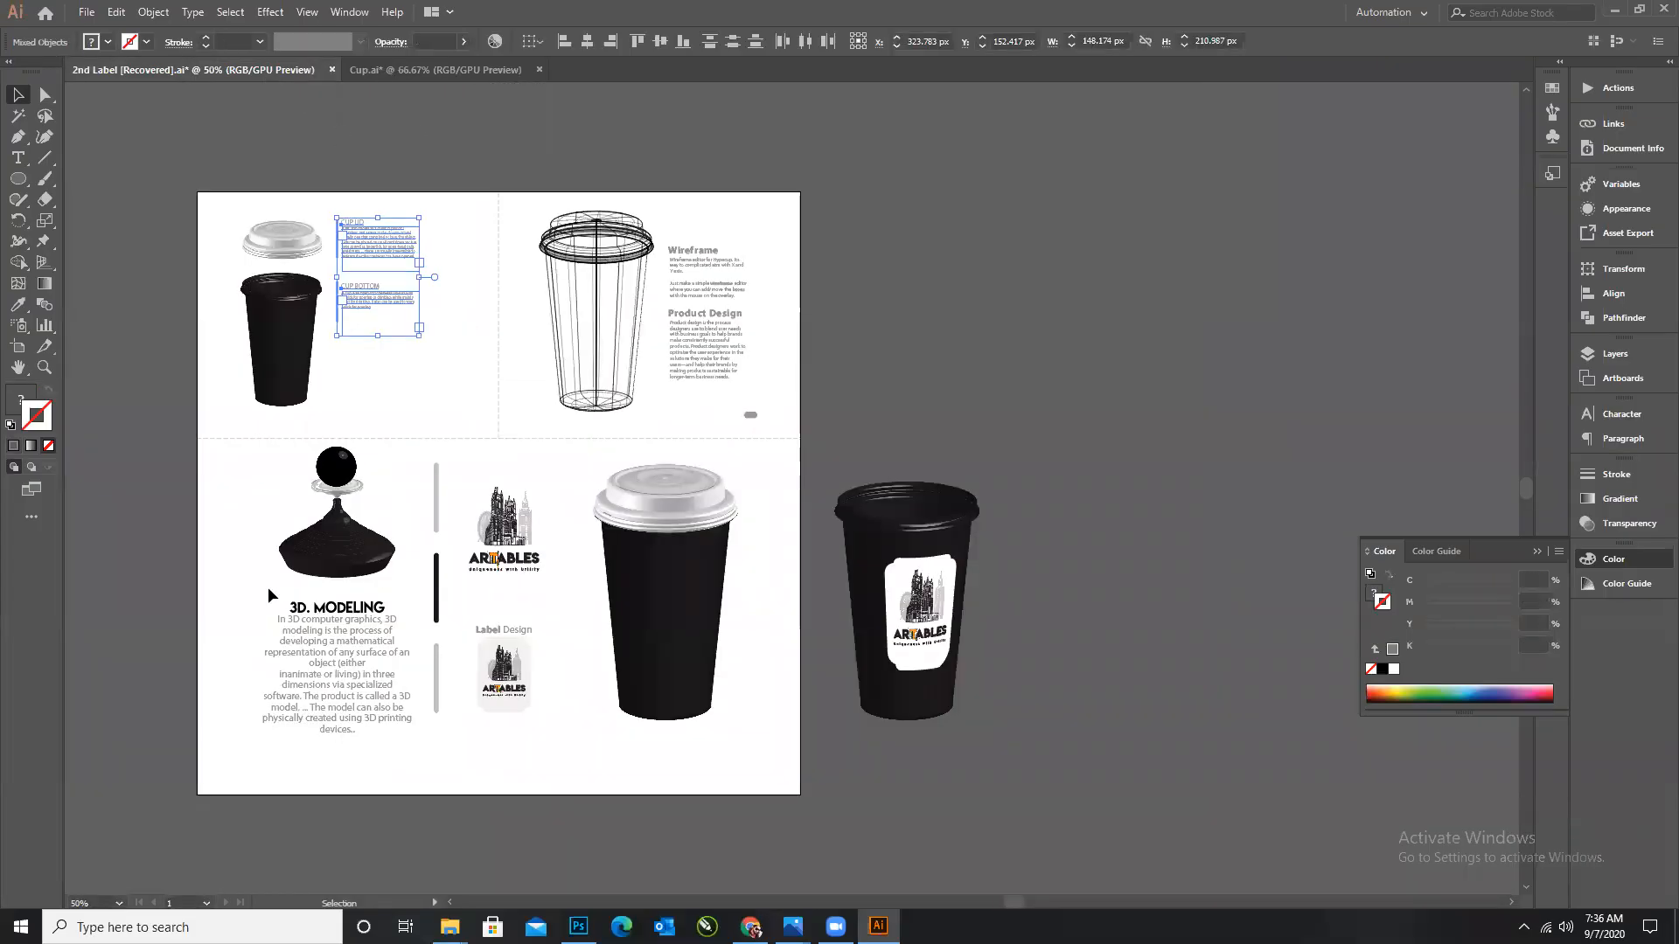
left_click(390, 736)
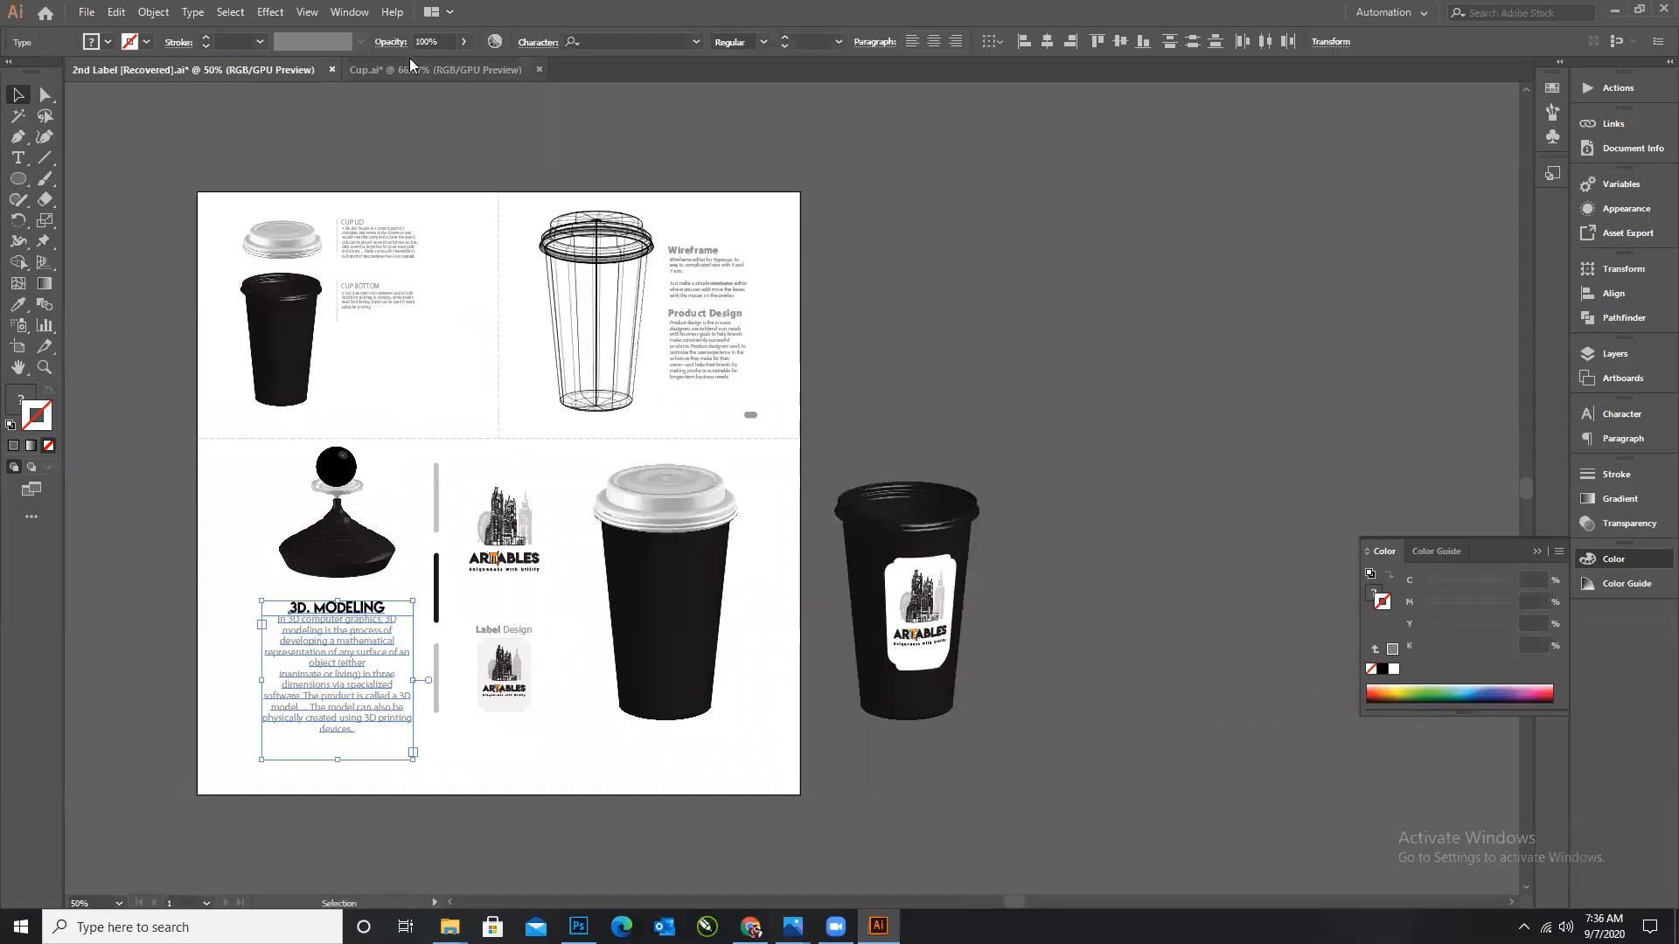
left_click(437, 70)
key("ctrl+v")
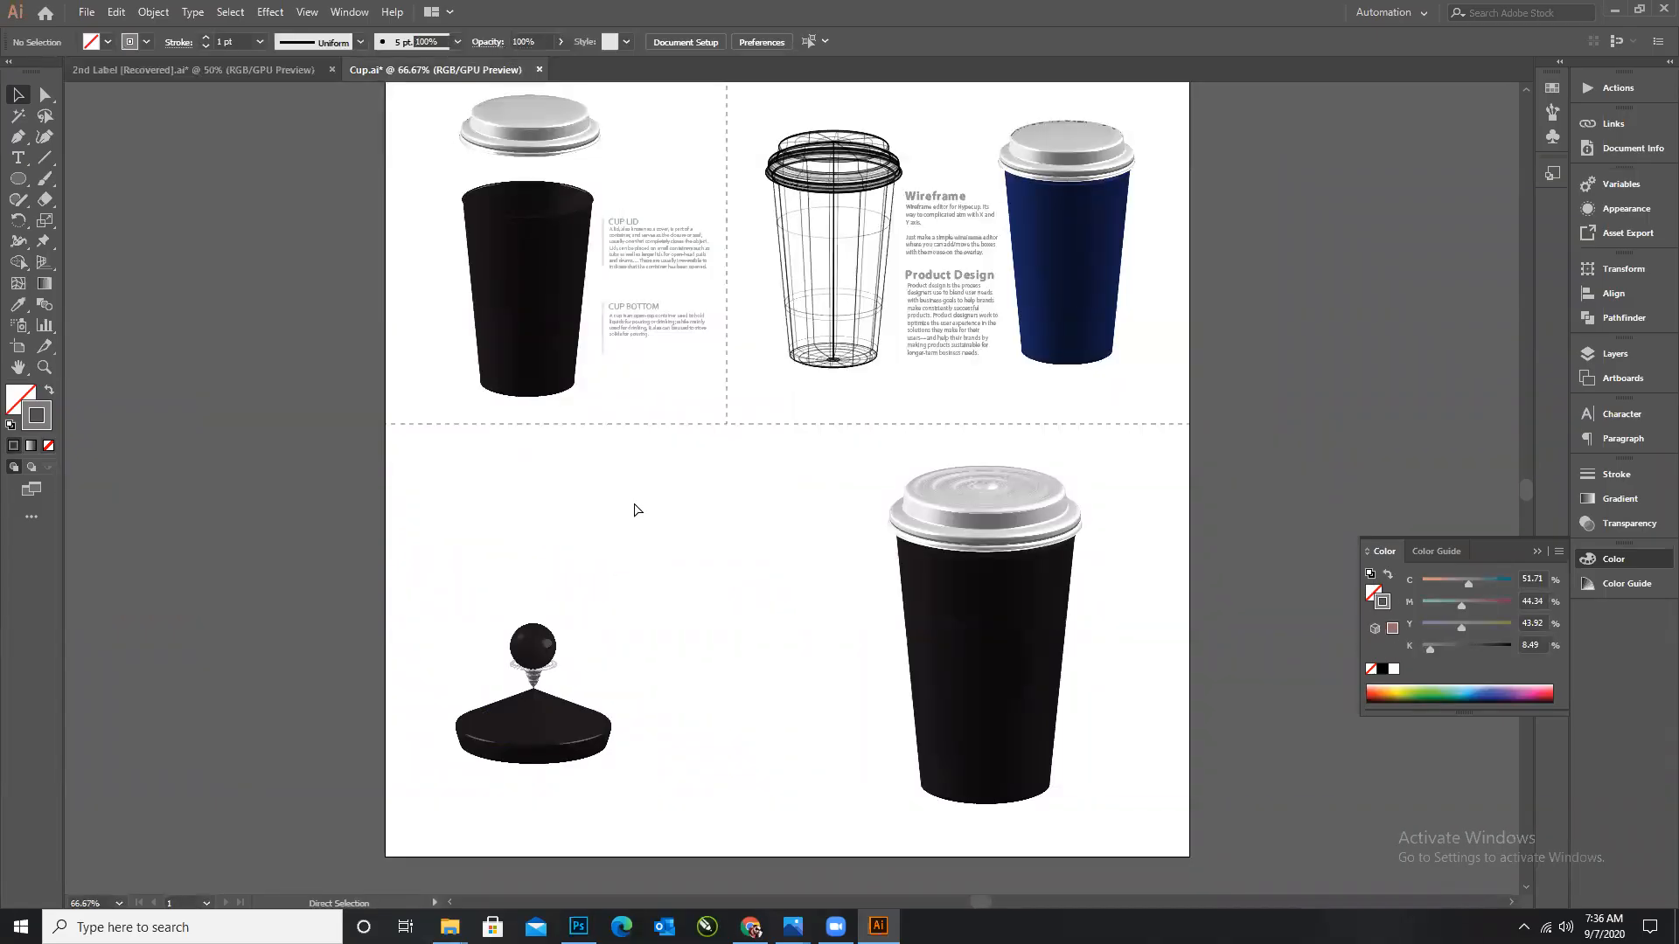
left_click_drag(797, 491, 561, 536)
left_click_drag(633, 443, 605, 472)
left_click(691, 565)
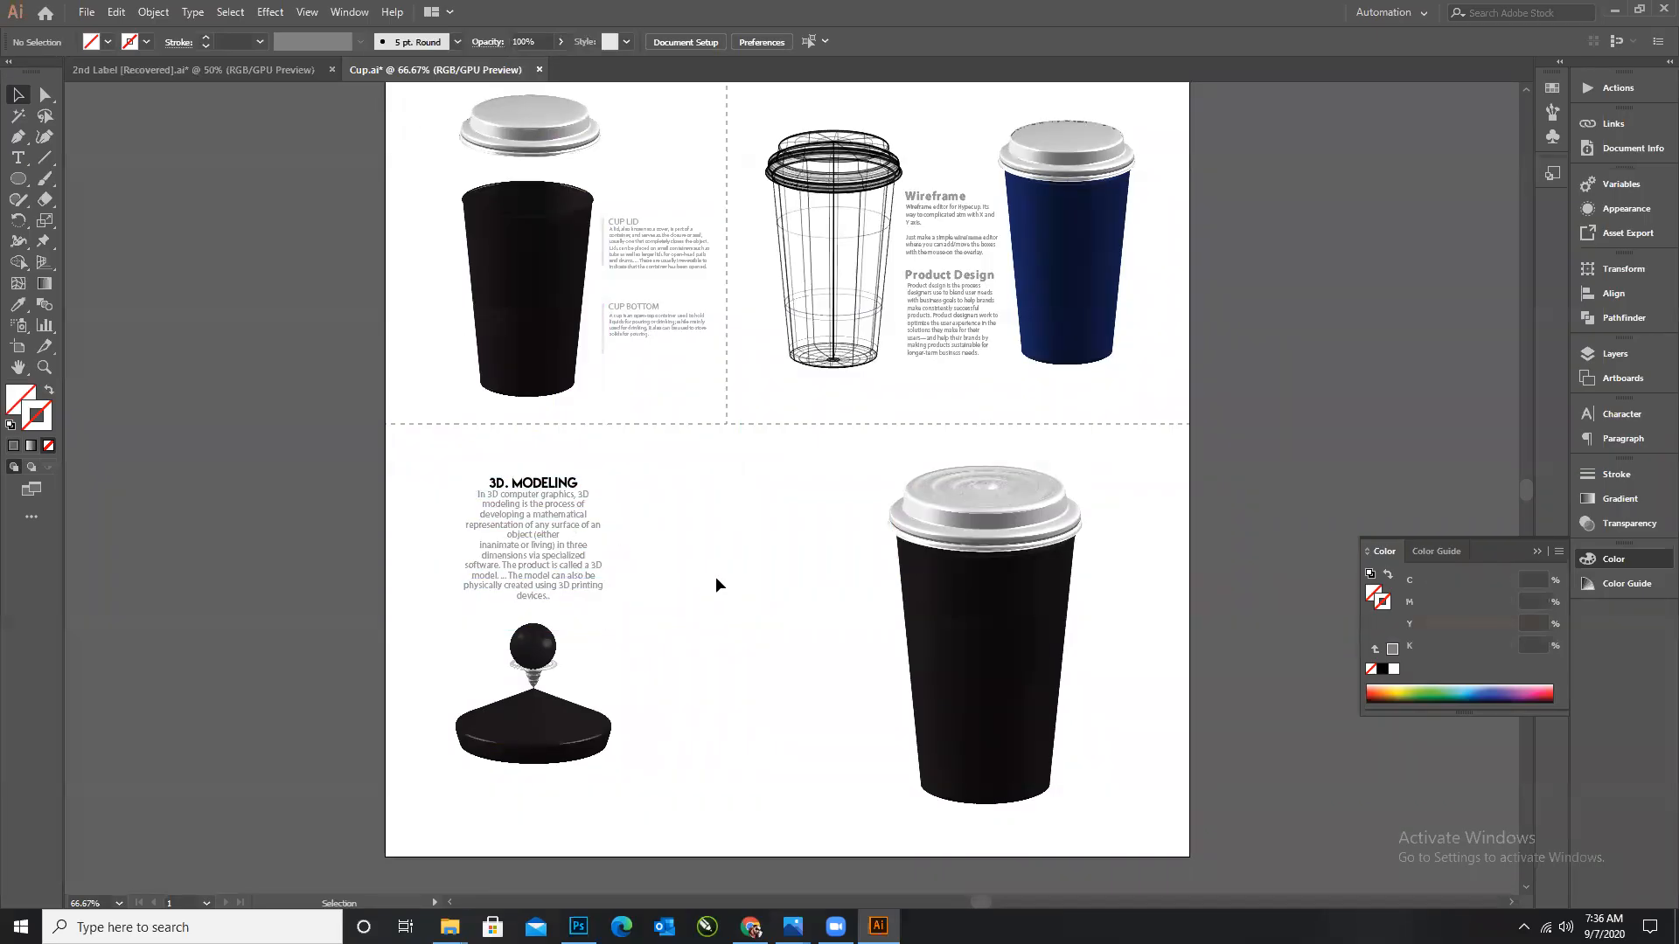
Copy the three vertical bars from the 2nd Label document into Cup.ai, placing them right of the 3D. Modeling text.
left_click(259, 73)
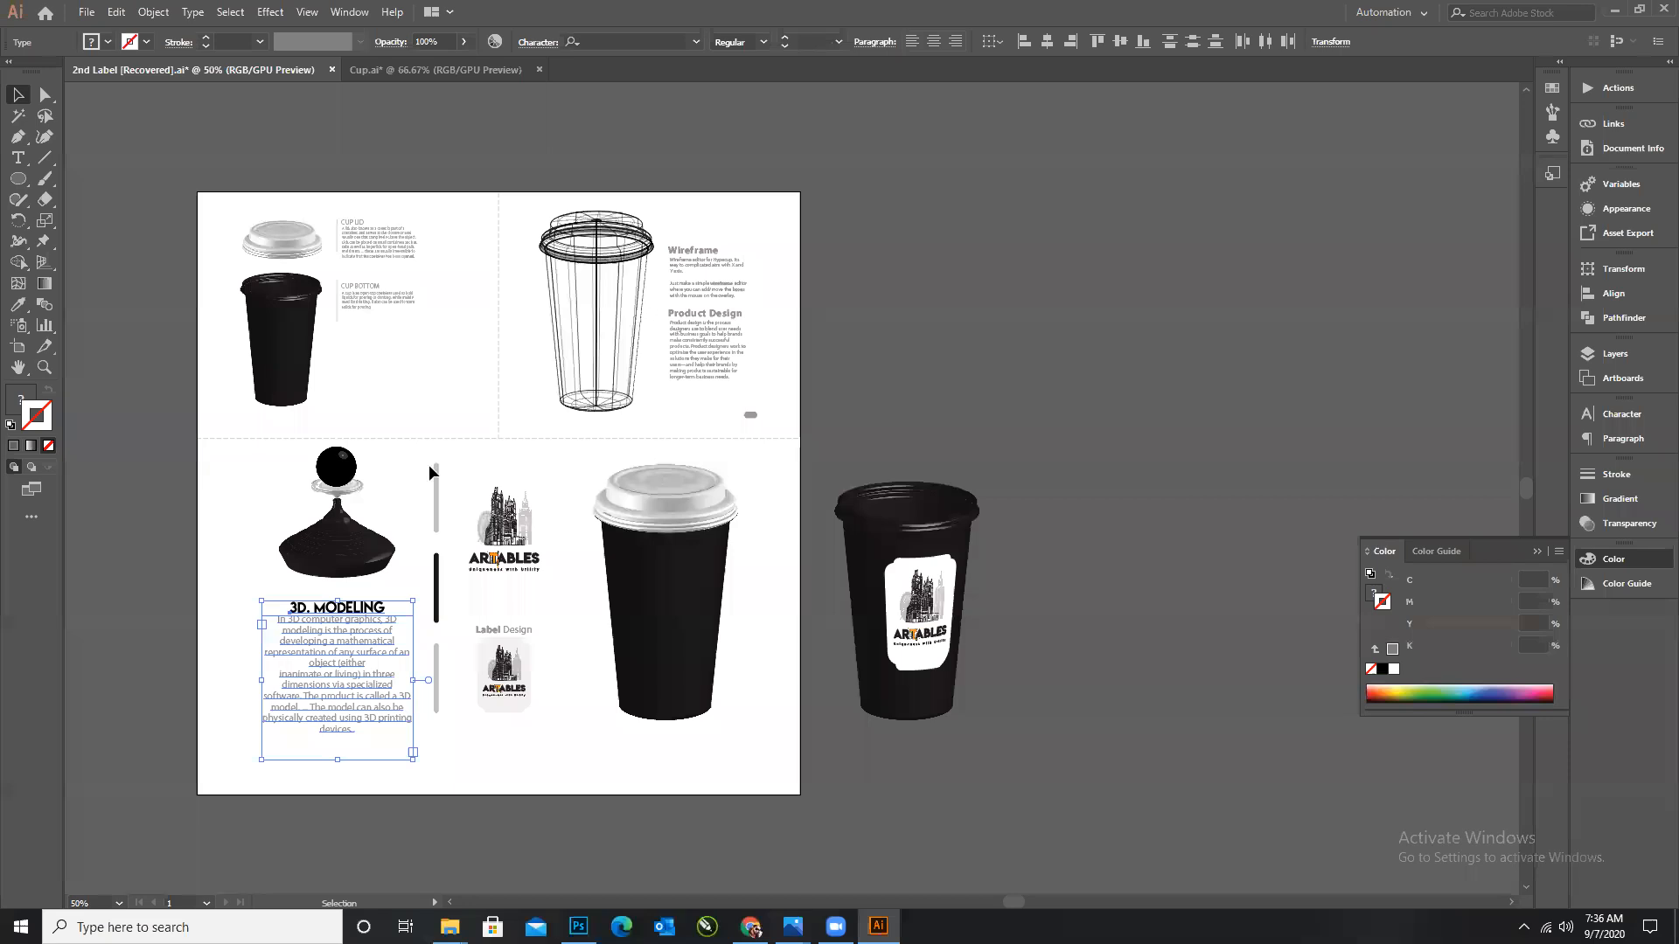
left_click(462, 696)
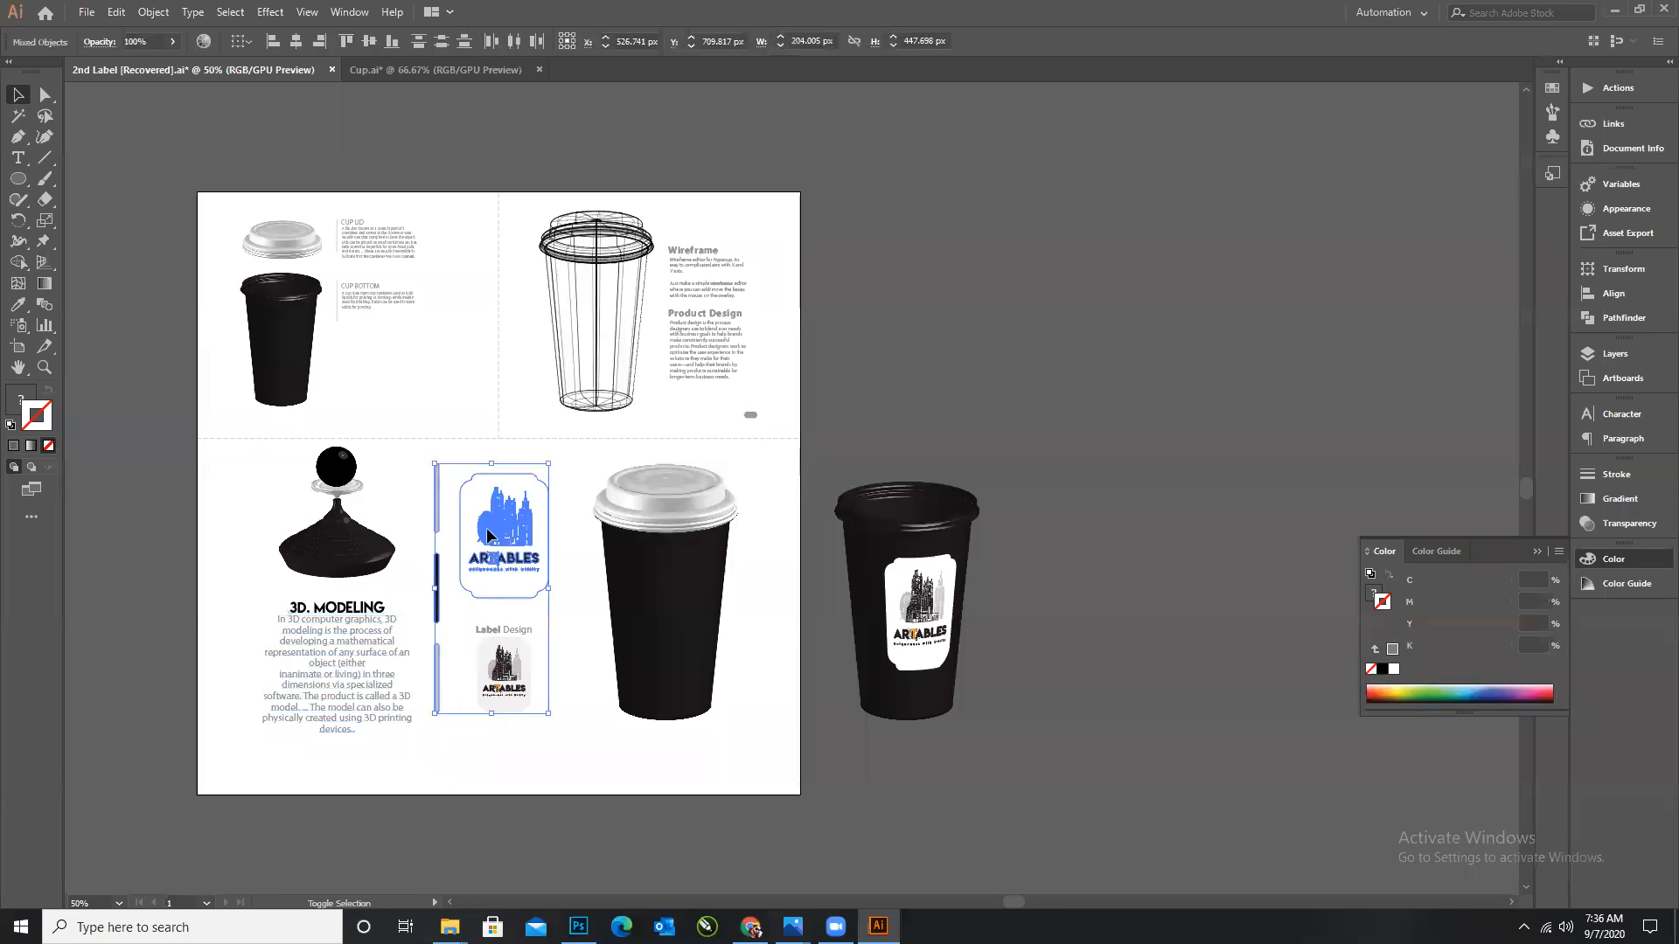
left_click_drag(417, 470, 479, 632)
left_click(505, 511, "shift")
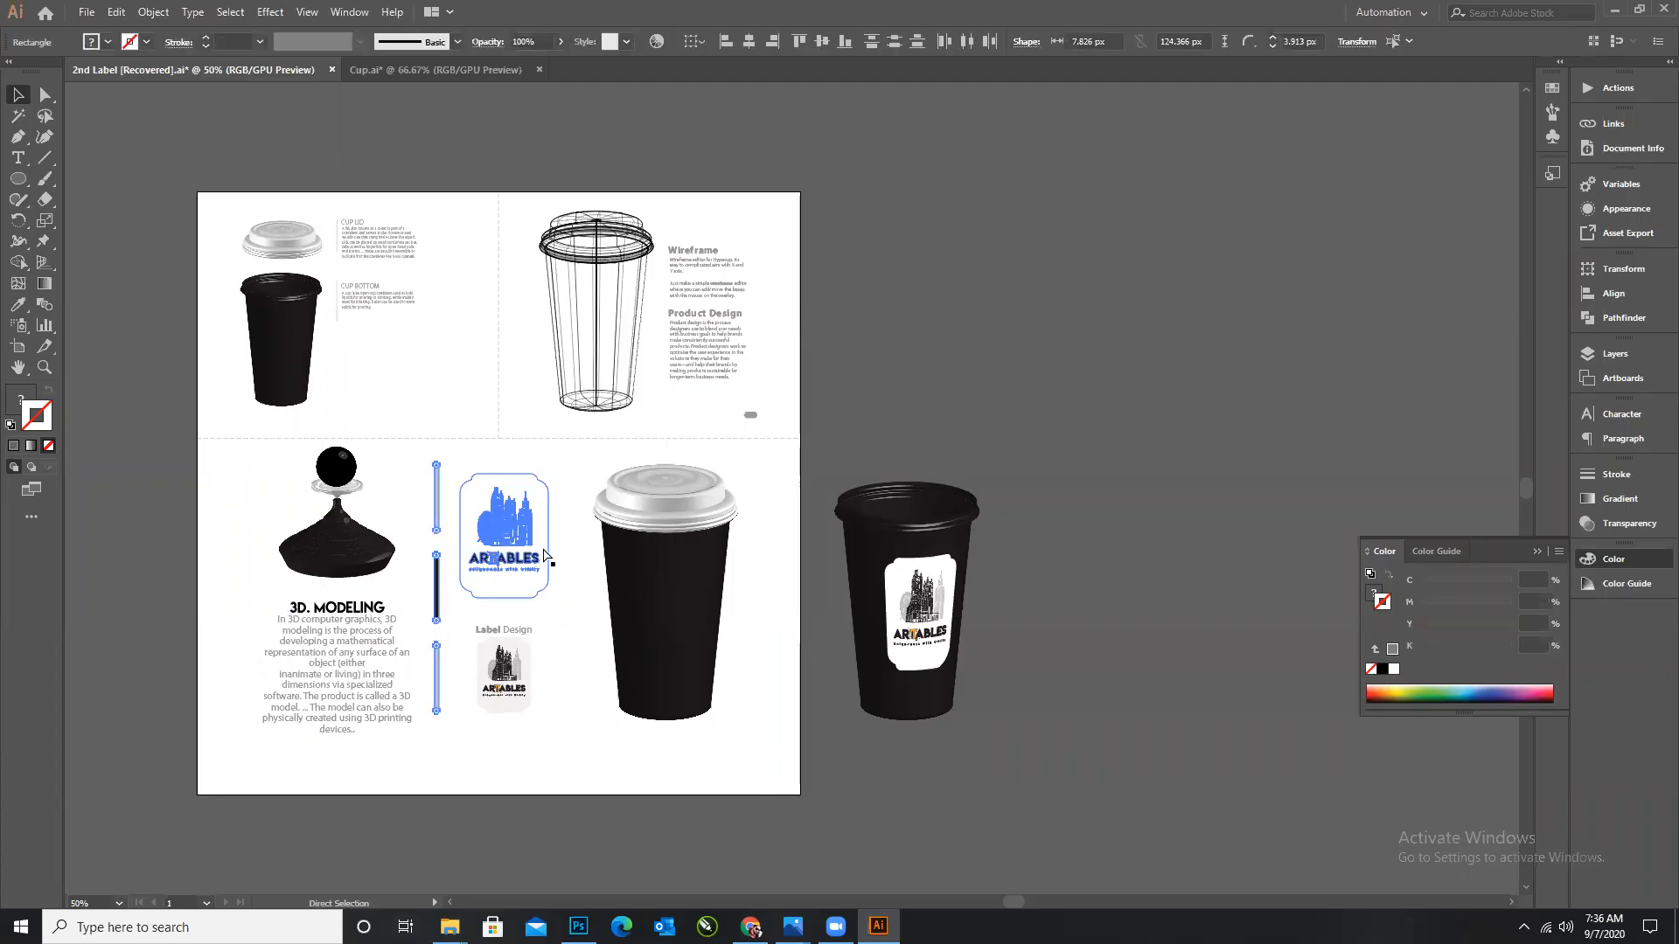
left_click(435, 70)
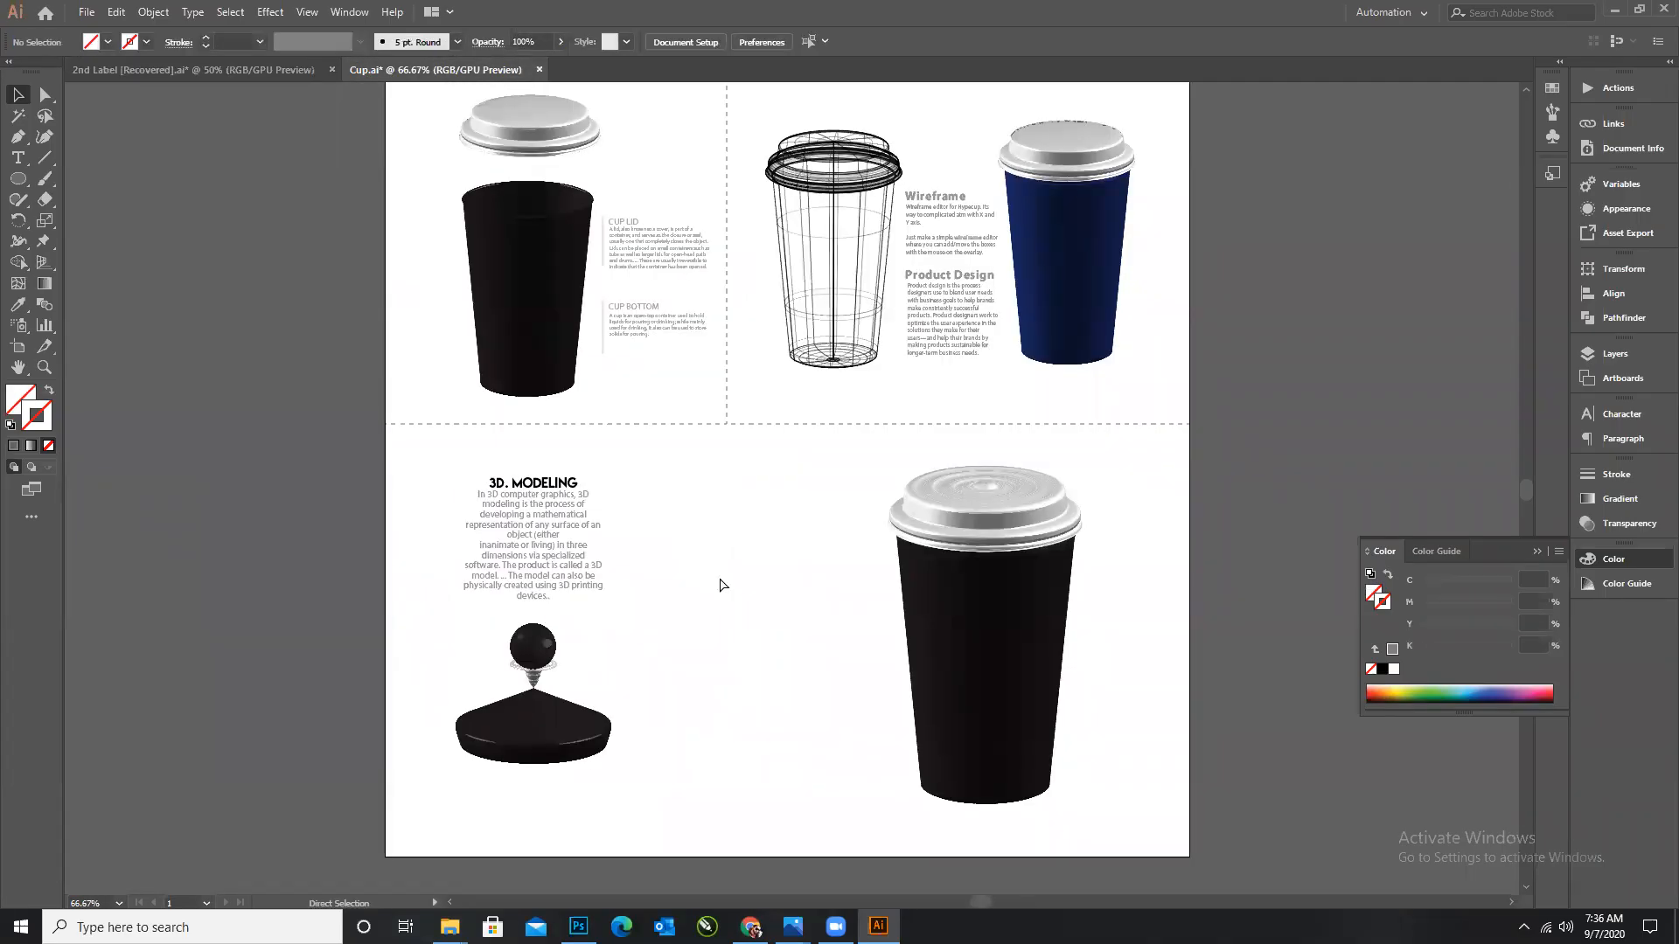
key("ctrl+v")
left_click_drag(793, 483, 636, 622)
left_click(799, 736)
scroll(668, 455, "up", 1)
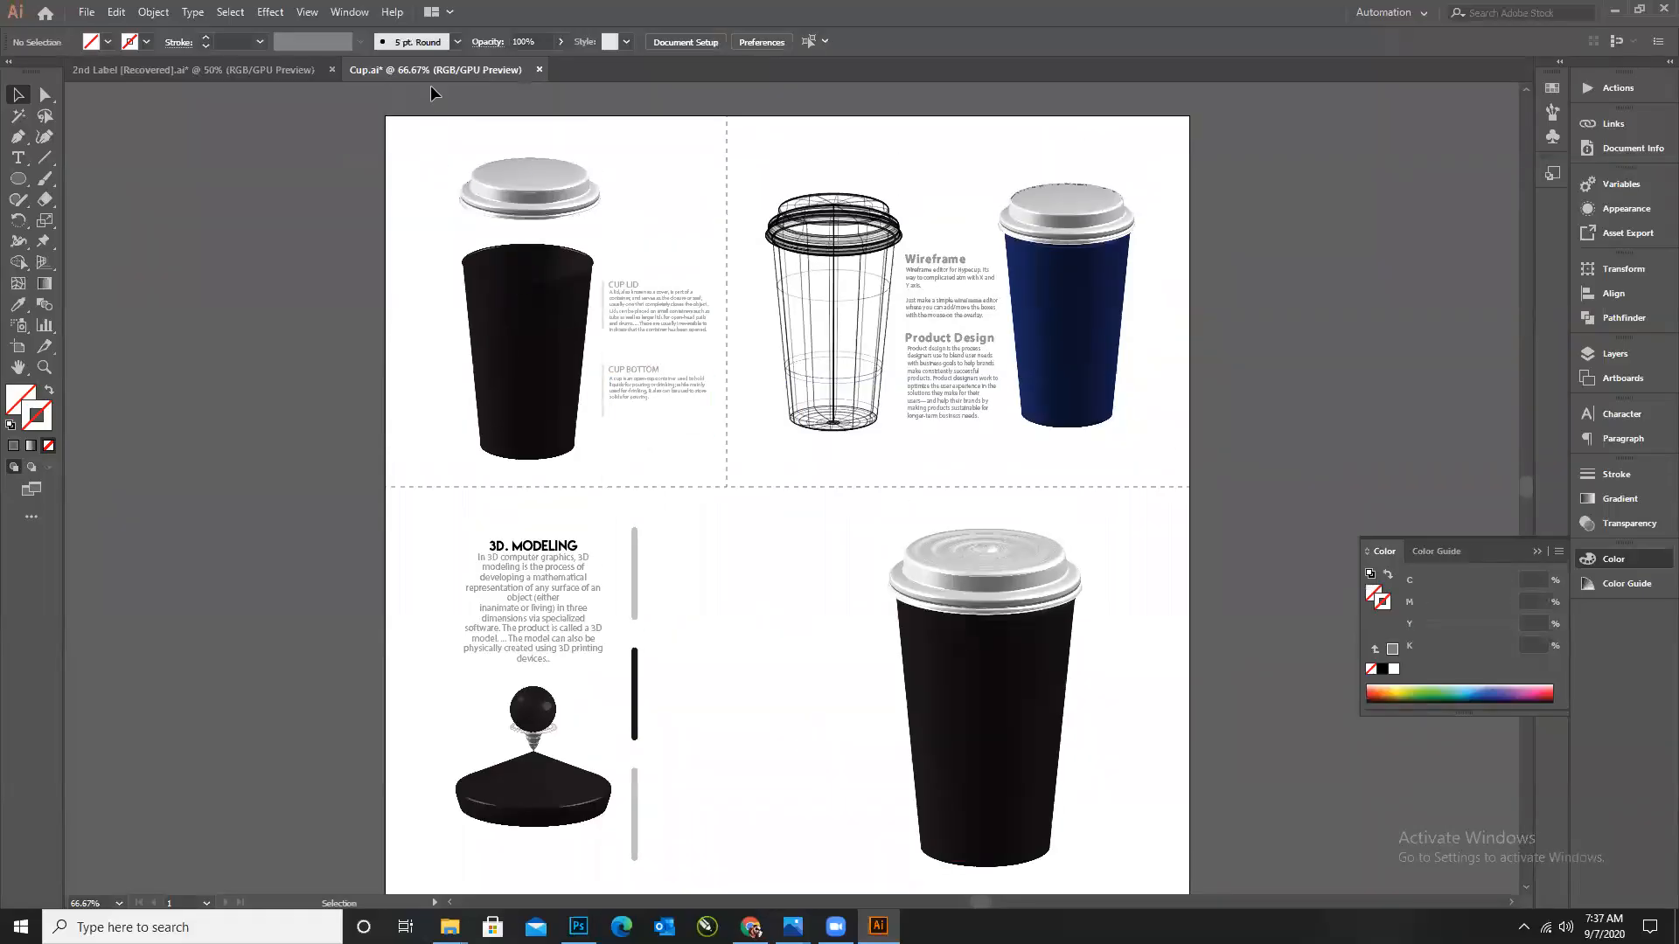
Copy the large Artables logo from the 2nd Label document into Cup.ai, placing it between the vertical bars and the large cup.
left_click(324, 71)
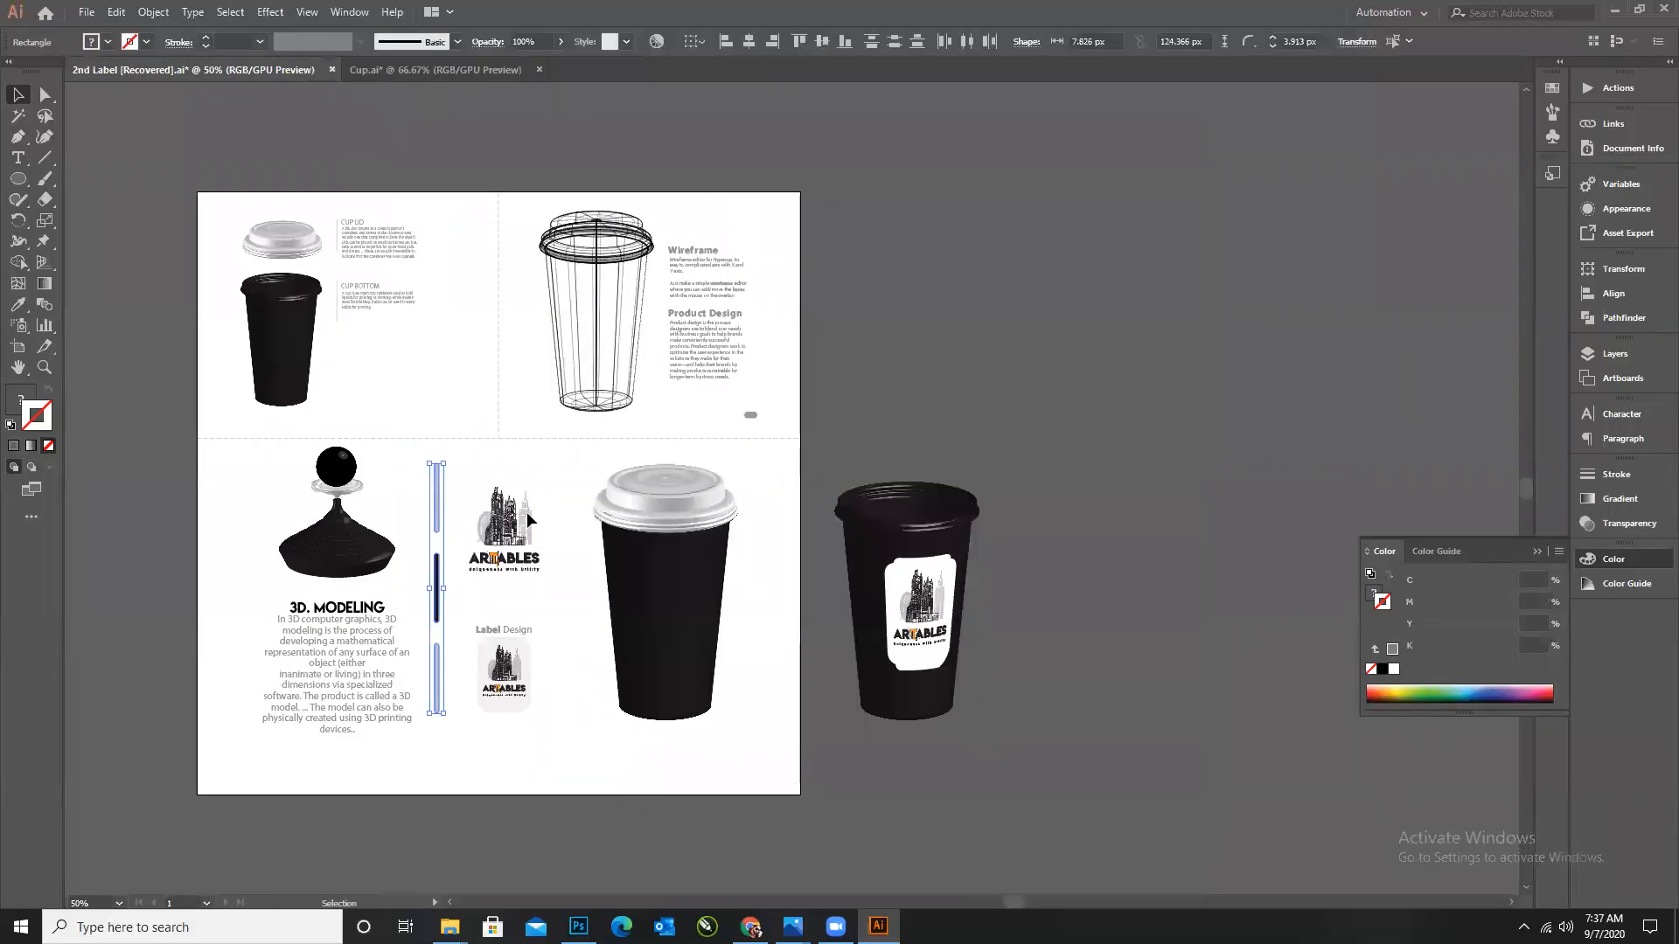
left_click(524, 524)
left_click(409, 69)
key("ctrl+v")
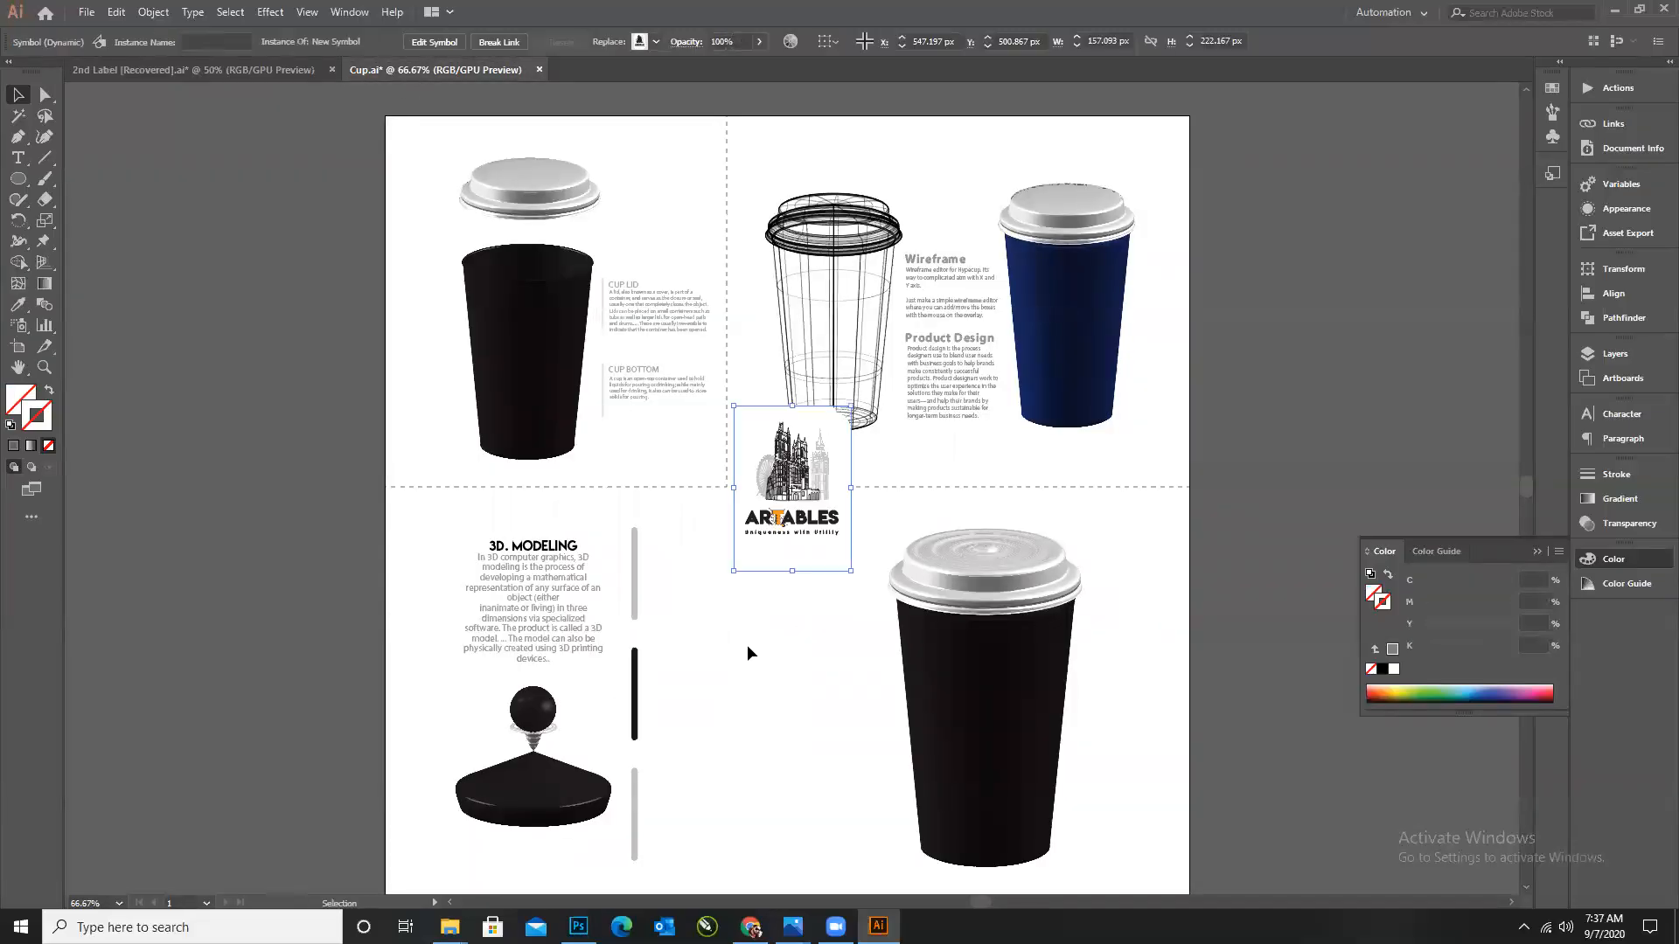
left_click_drag(766, 563, 722, 632)
left_click(864, 679)
scroll(864, 679, "down", 2)
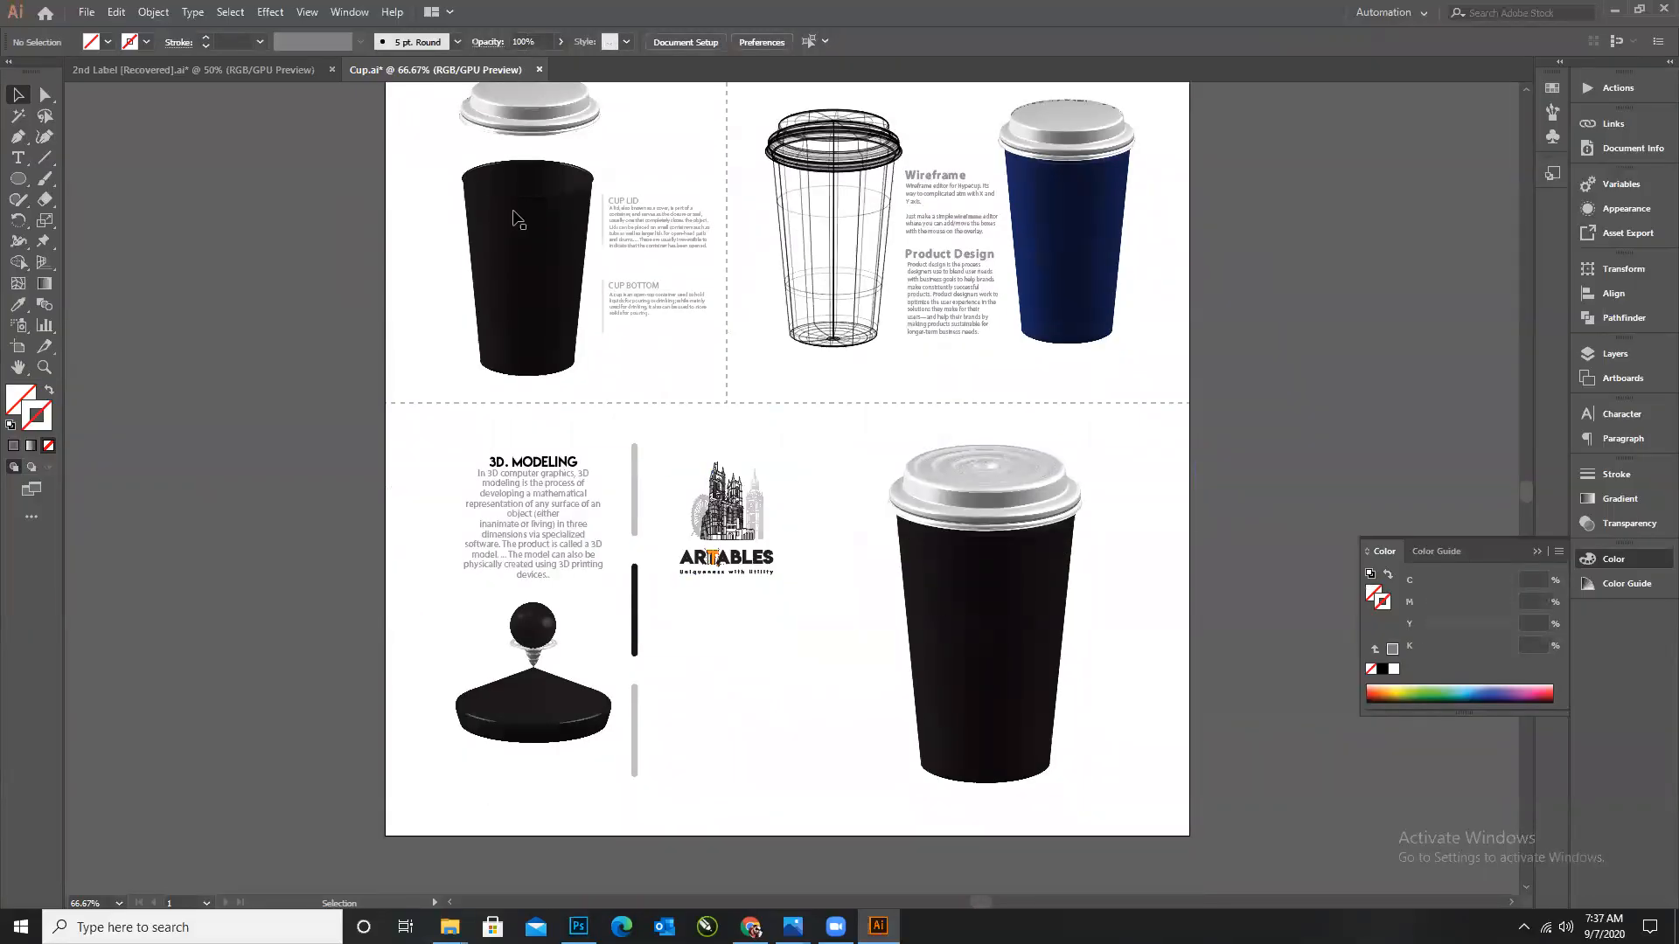
Copy the Label Design heading and small label from the 2nd Label document into Cup.ai, placing them below the Artables logo.
left_click(231, 70)
key("a")
left_click_drag(458, 534, 543, 626)
left_click(423, 65)
key("ctrl+v")
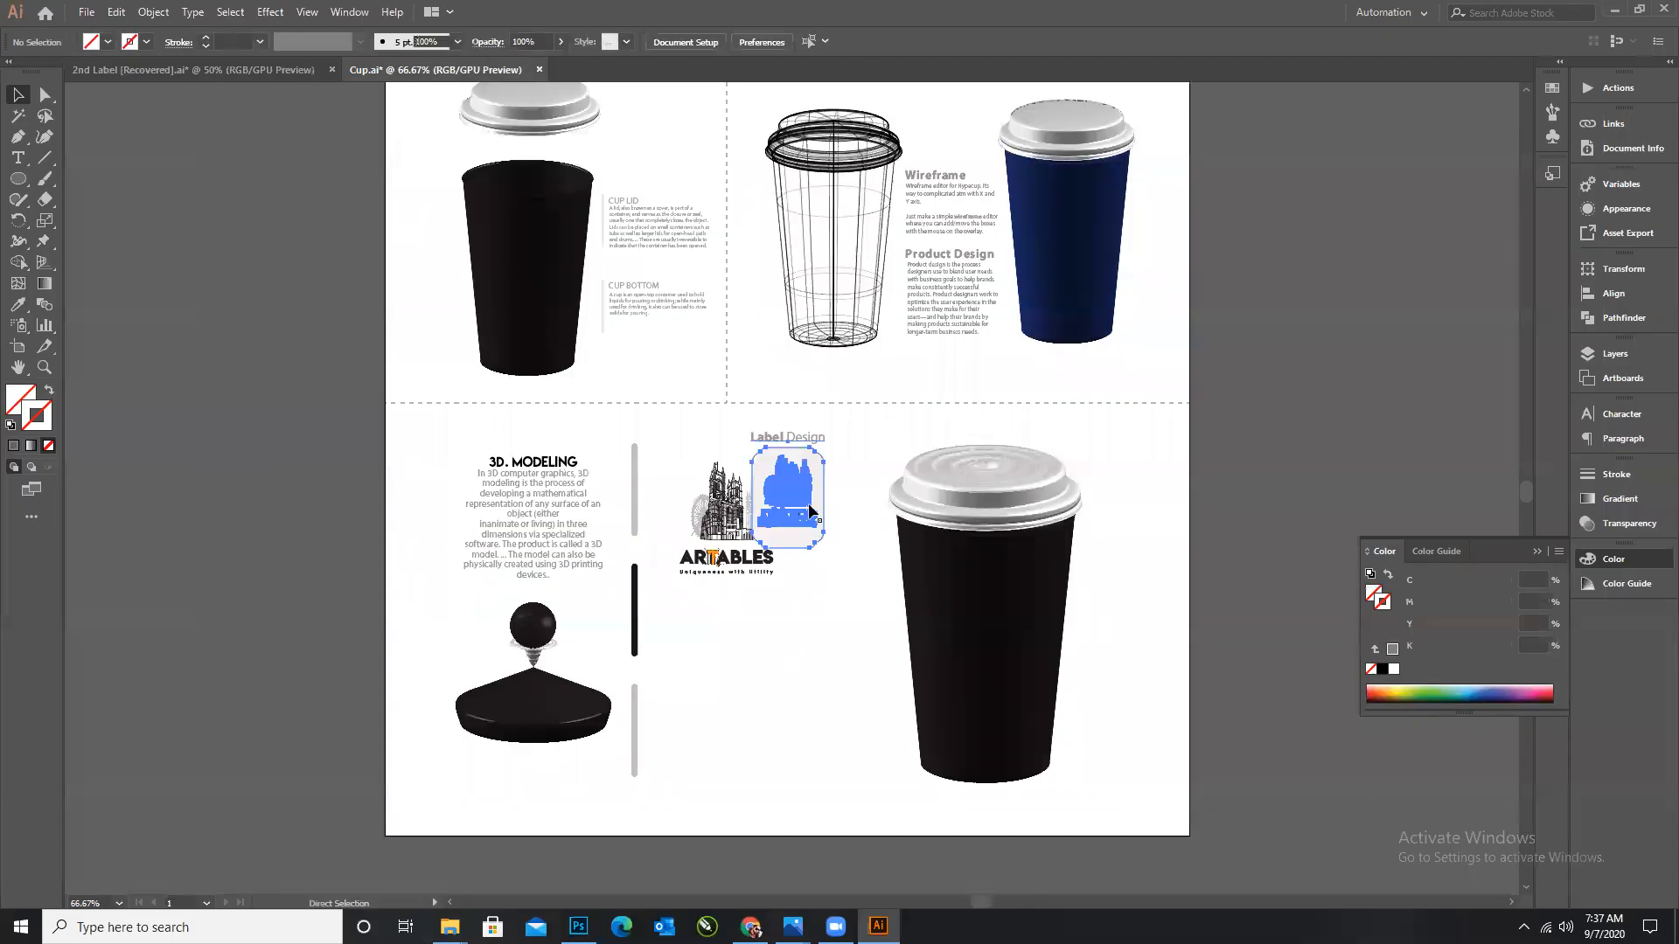
left_click_drag(789, 532, 737, 666)
left_click(854, 680)
scroll(846, 623, "down", 1)
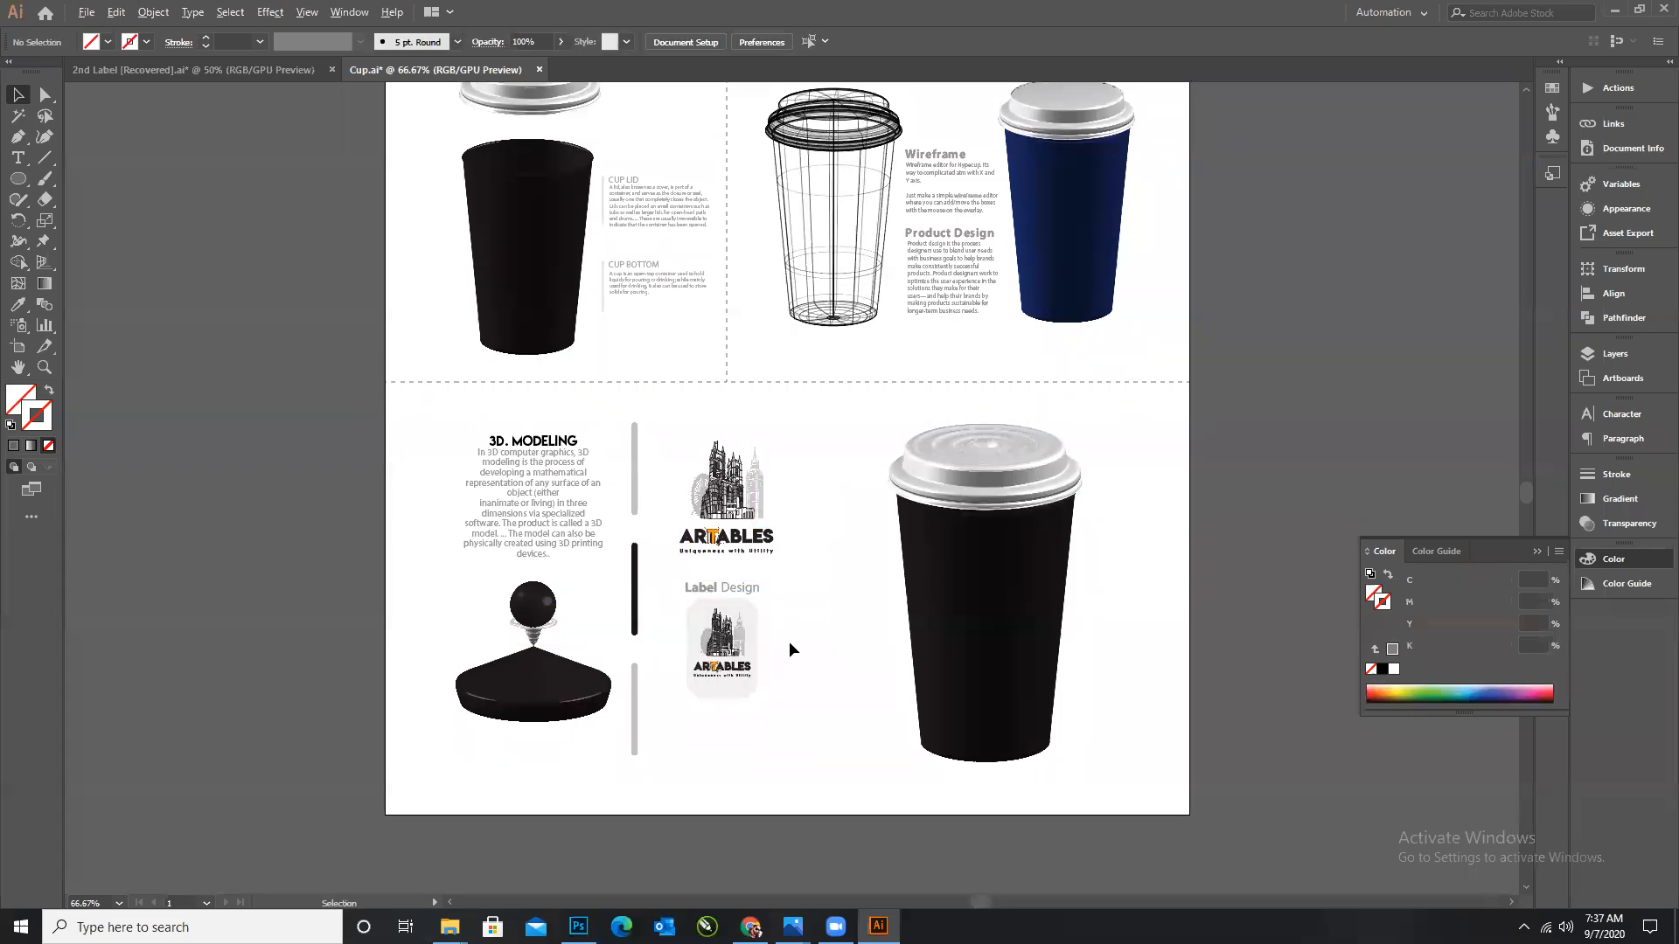
Place a duplicate of the small label off the artboard beside the large cup, enlarged to about 180 × 255 px.
scroll(788, 642, "up", 3)
scroll(539, 492, "down", 2)
scroll(505, 525, "down", 3)
left_click_drag(431, 455, 781, 680)
scroll(291, 573, "down", 3)
left_click_drag(397, 553, 930, 554)
left_click_drag(966, 494, 995, 452)
left_click_drag(940, 541, 995, 440)
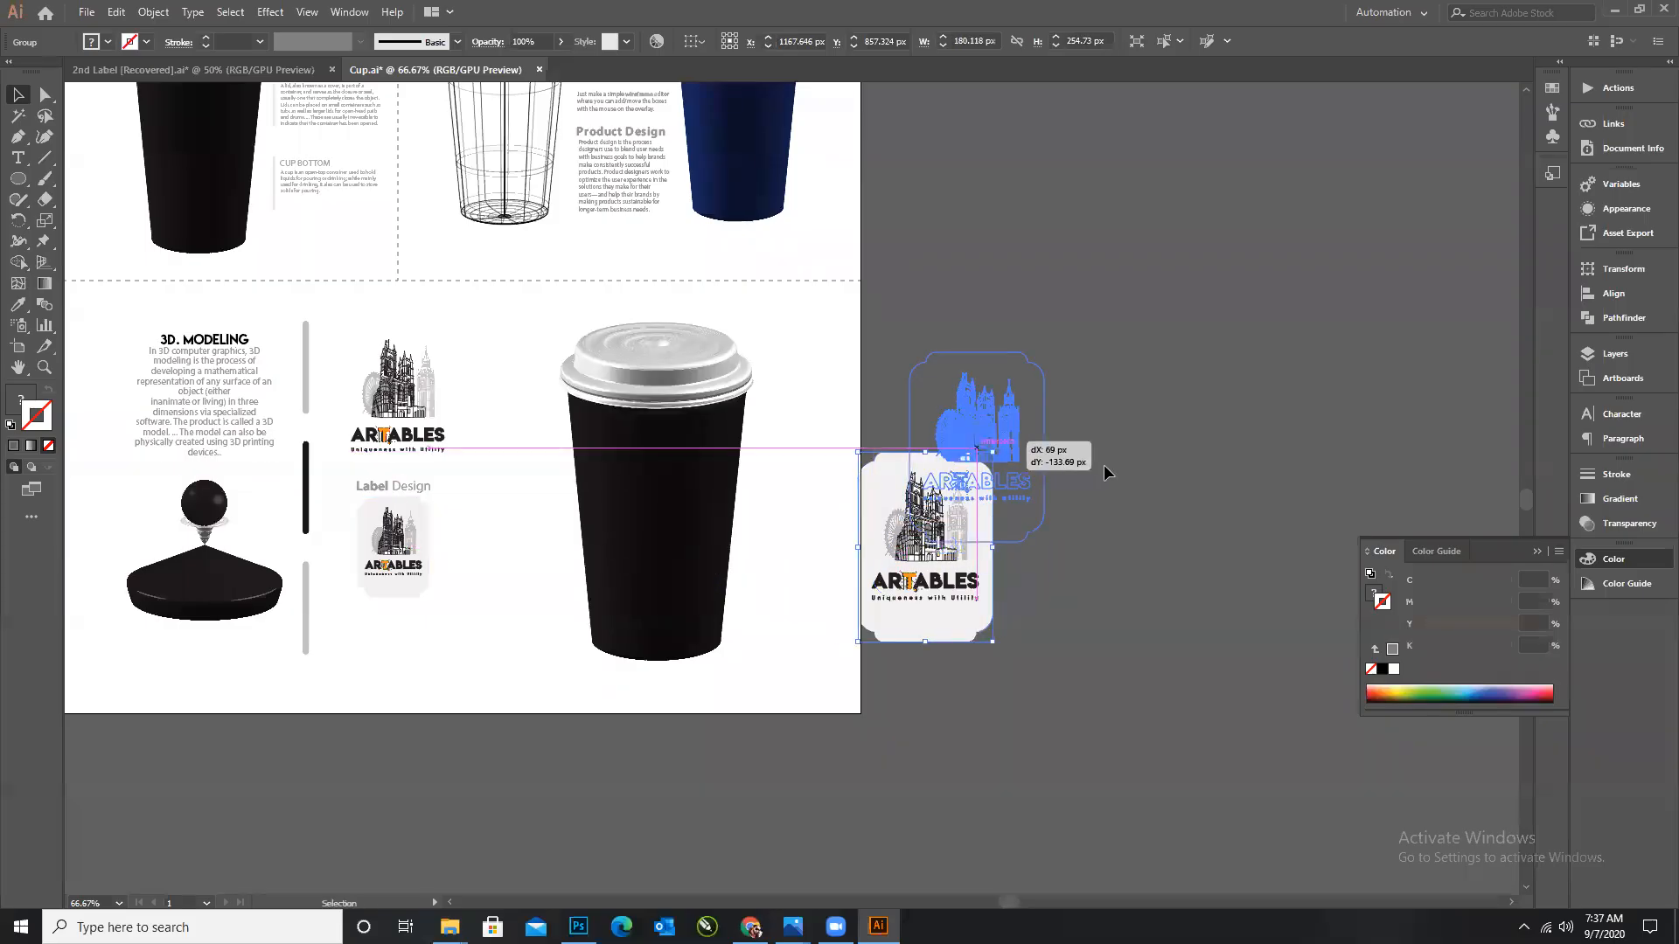
left_click(1104, 468)
Draw a tall rounded rectangle beside the enlarged label, plus one about 130 × 24 px with 12 px corners overlapping its upper edge.
scroll(995, 437, "up", 3)
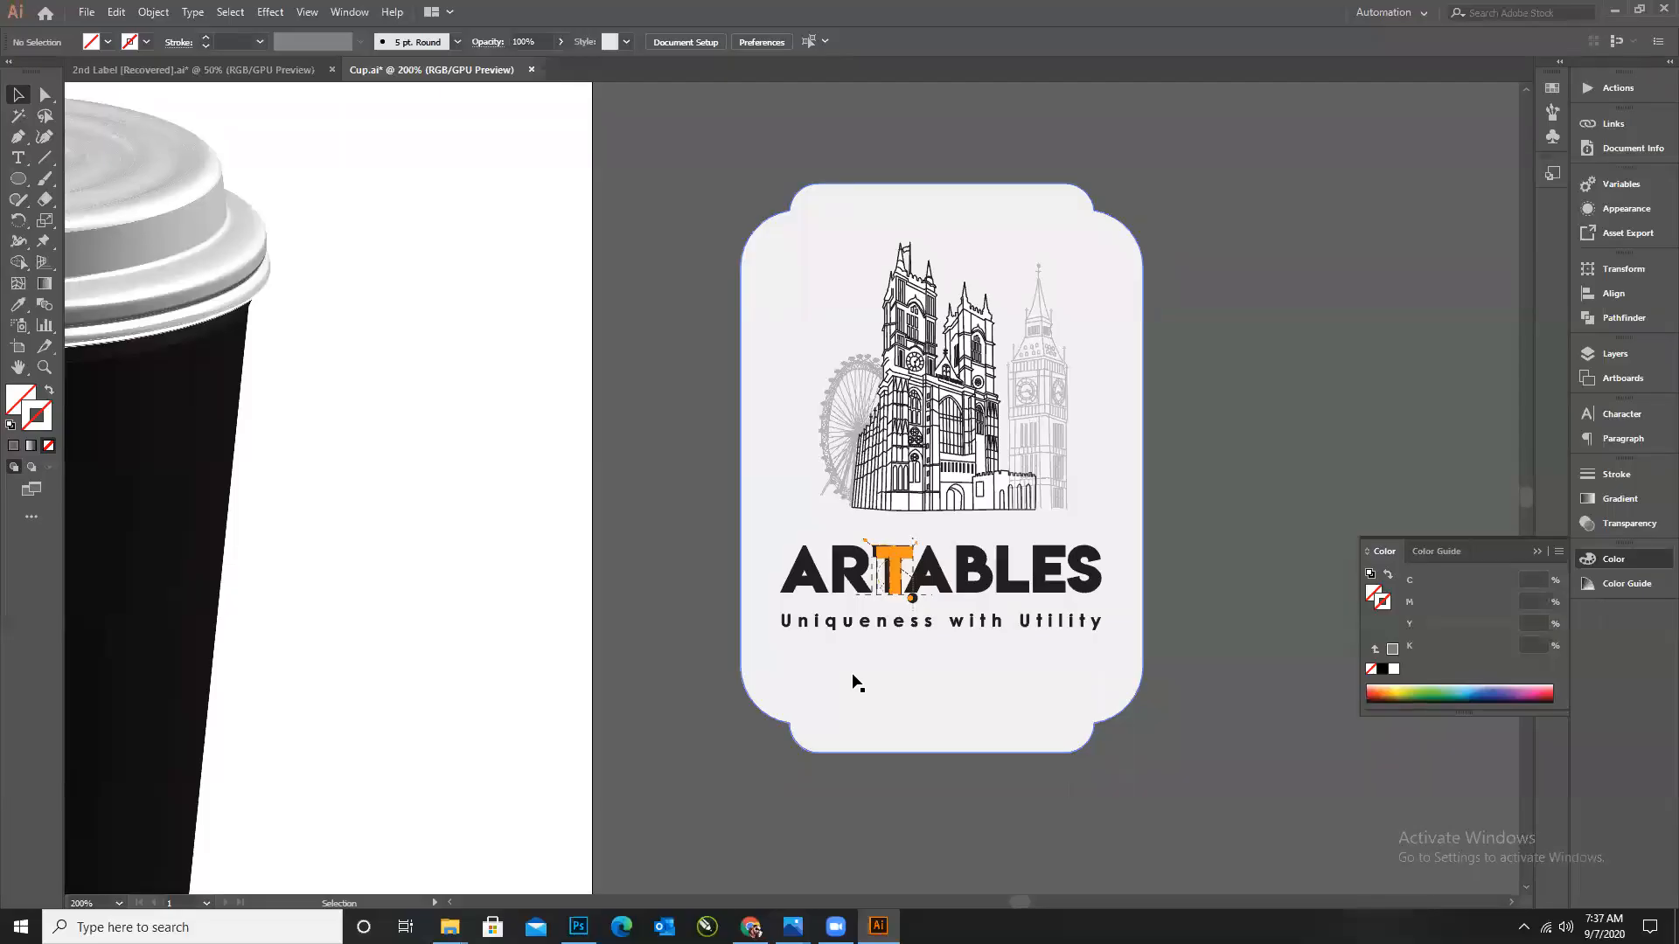
scroll(592, 568, "down", 2)
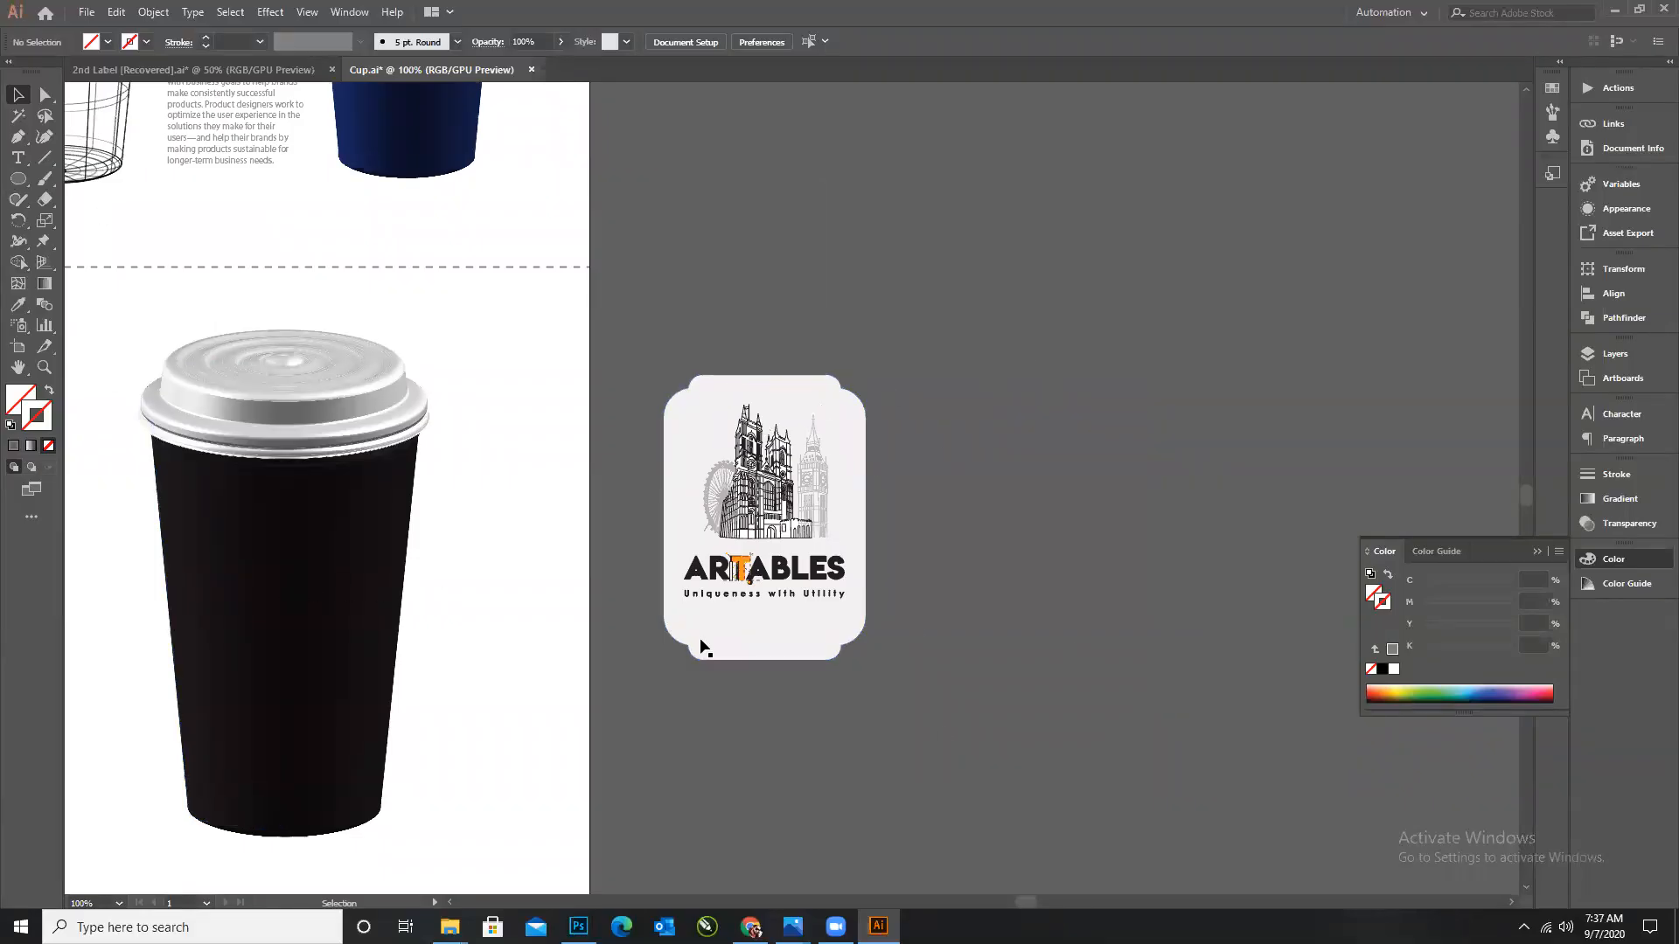
left_click_drag(16, 187, 117, 203)
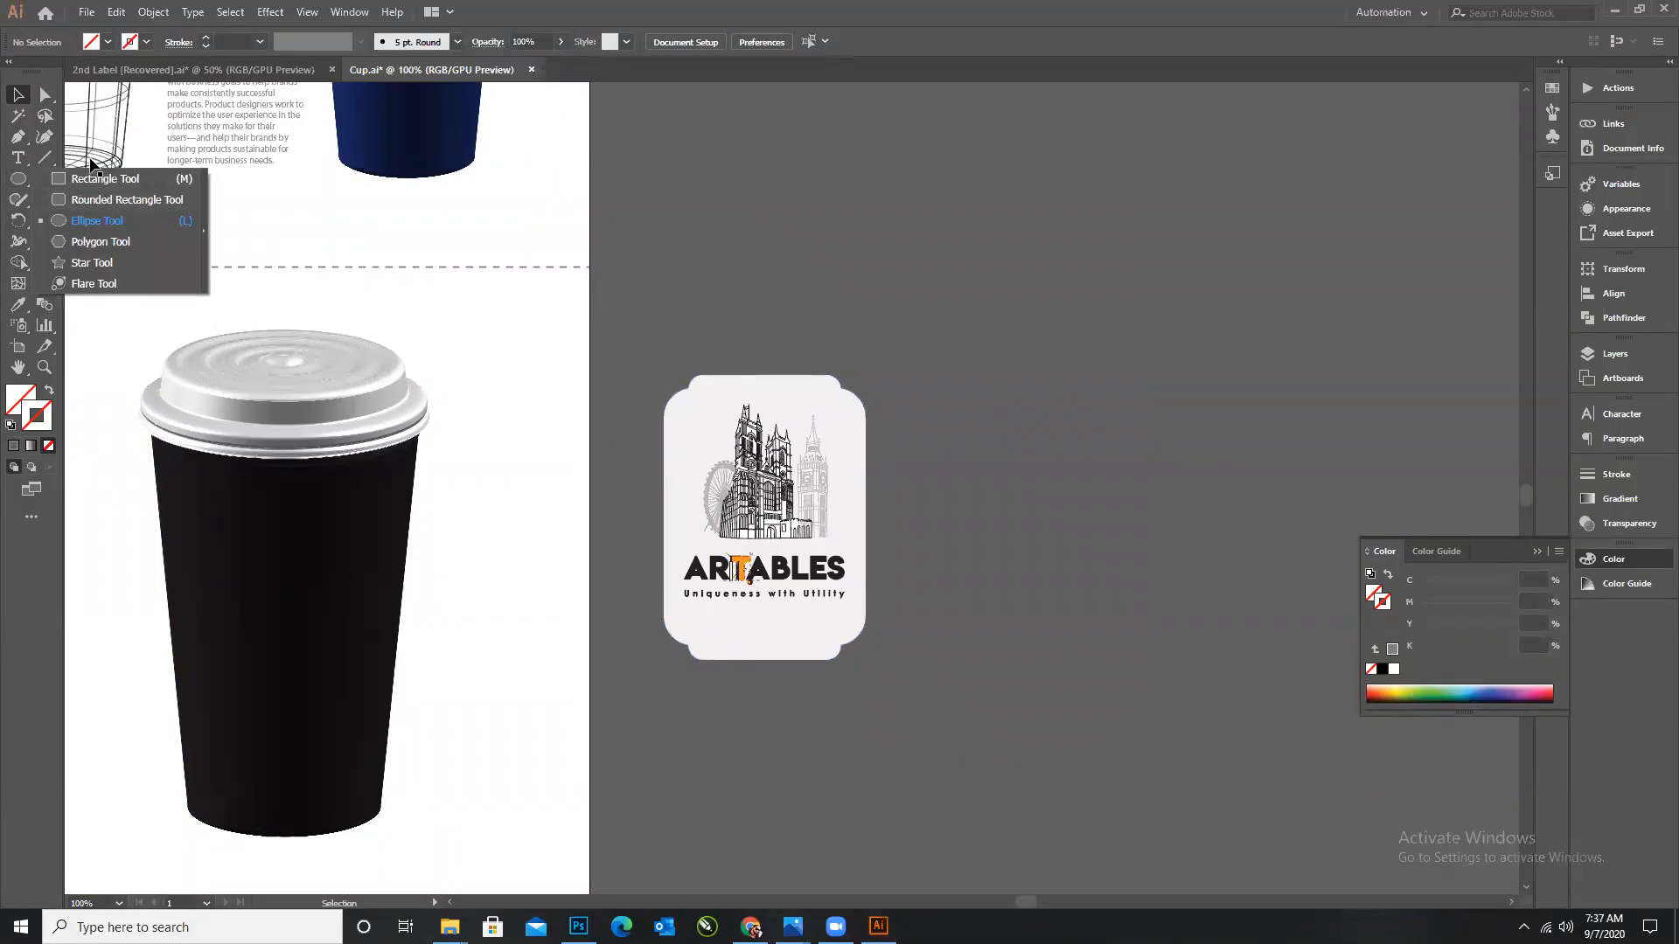
left_click(99, 205)
left_click_drag(1046, 325, 1231, 576)
key("ctrl+equal")
key("ctrl+equal")
left_click_drag(865, 185, 1157, 238)
Give both rounded rectangles a white stroke, and deselect them.
key("v")
left_click_drag(710, 166, 1100, 507)
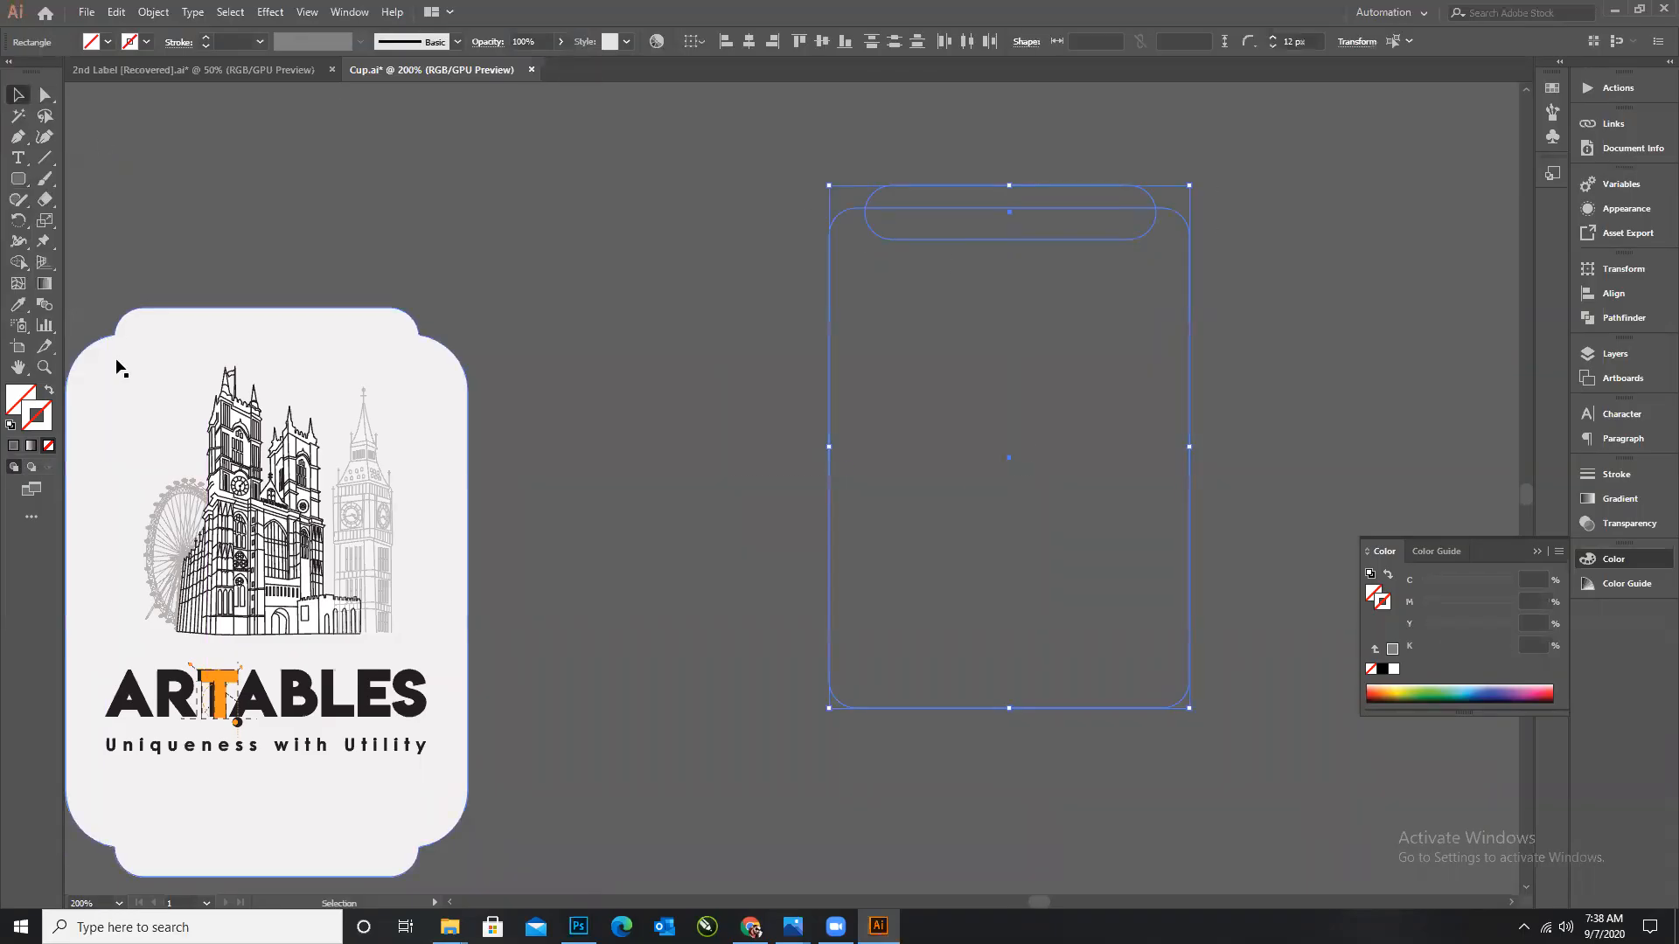
double_click(47, 425)
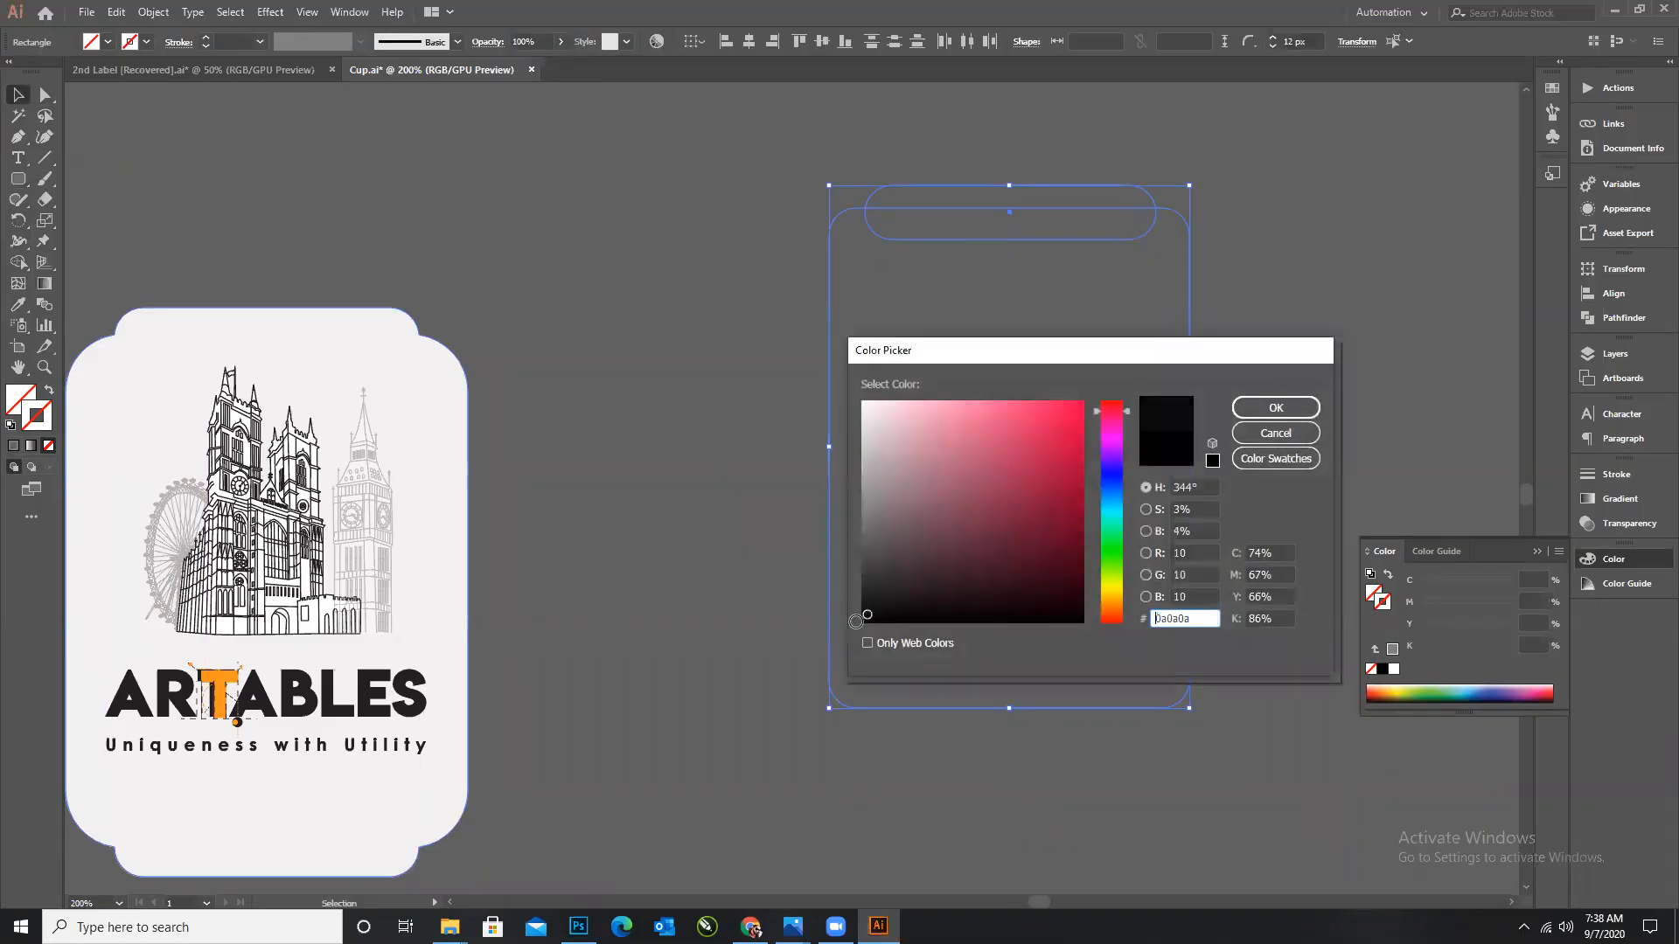
left_click(1293, 420)
left_click(1116, 247)
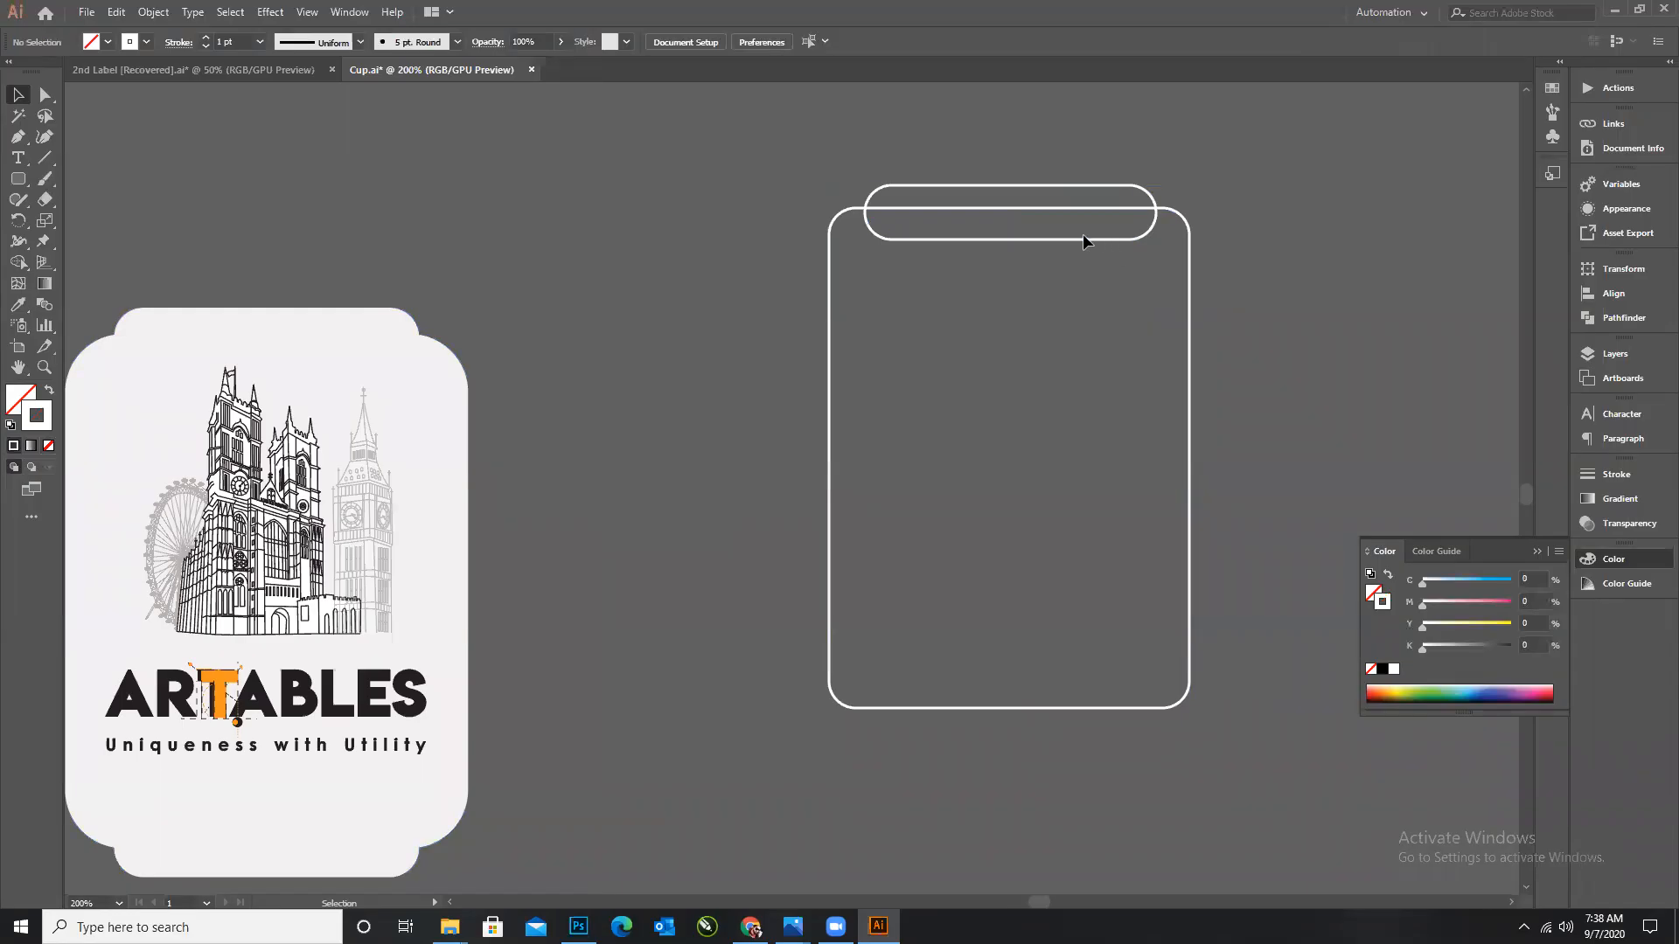
Nudge the small rounded rectangle up slightly, align both rounded rectangles on their horizontal centres, and deselect them.
left_click(1079, 240)
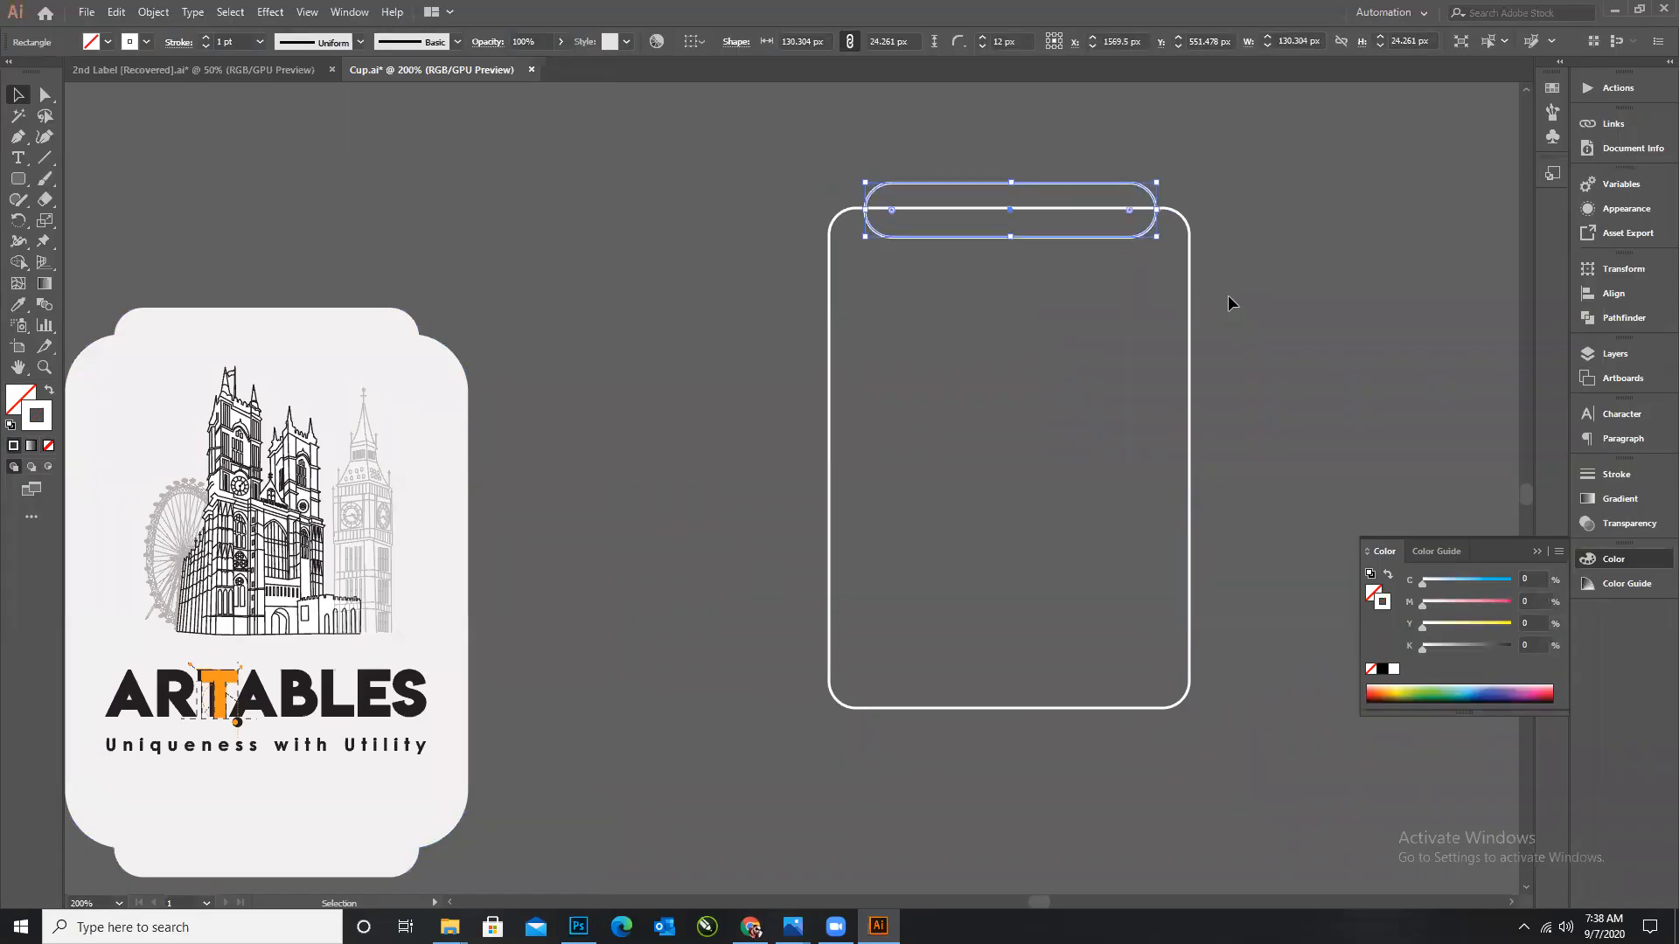
left_click_drag(1007, 312, 1008, 315)
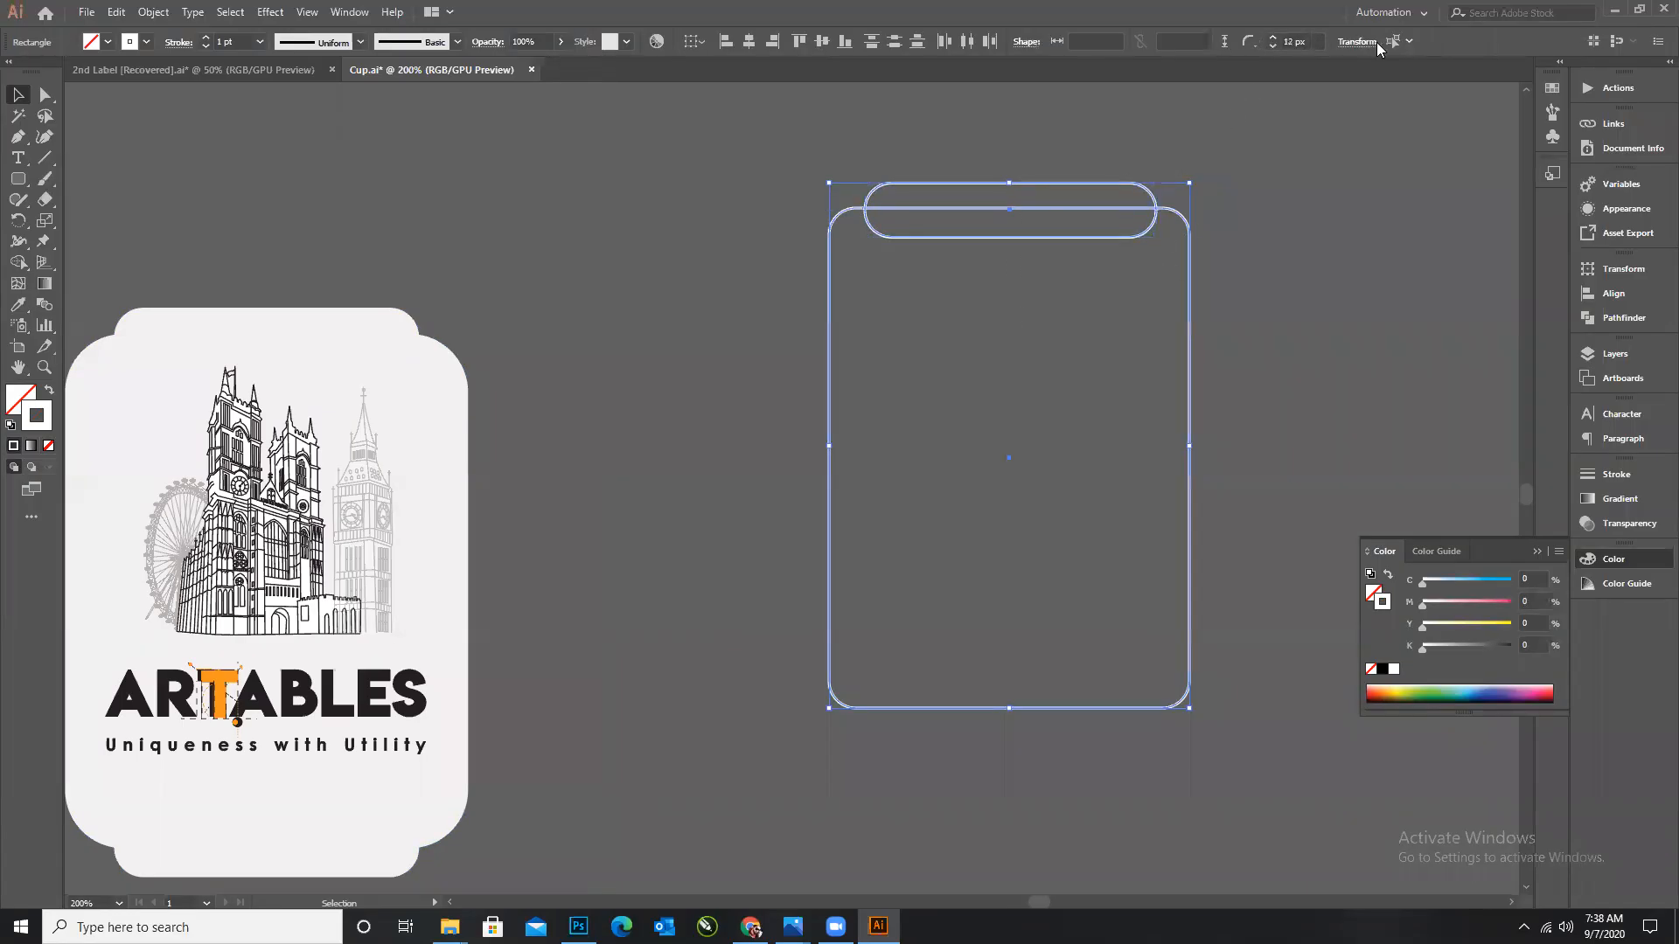
left_click(748, 44)
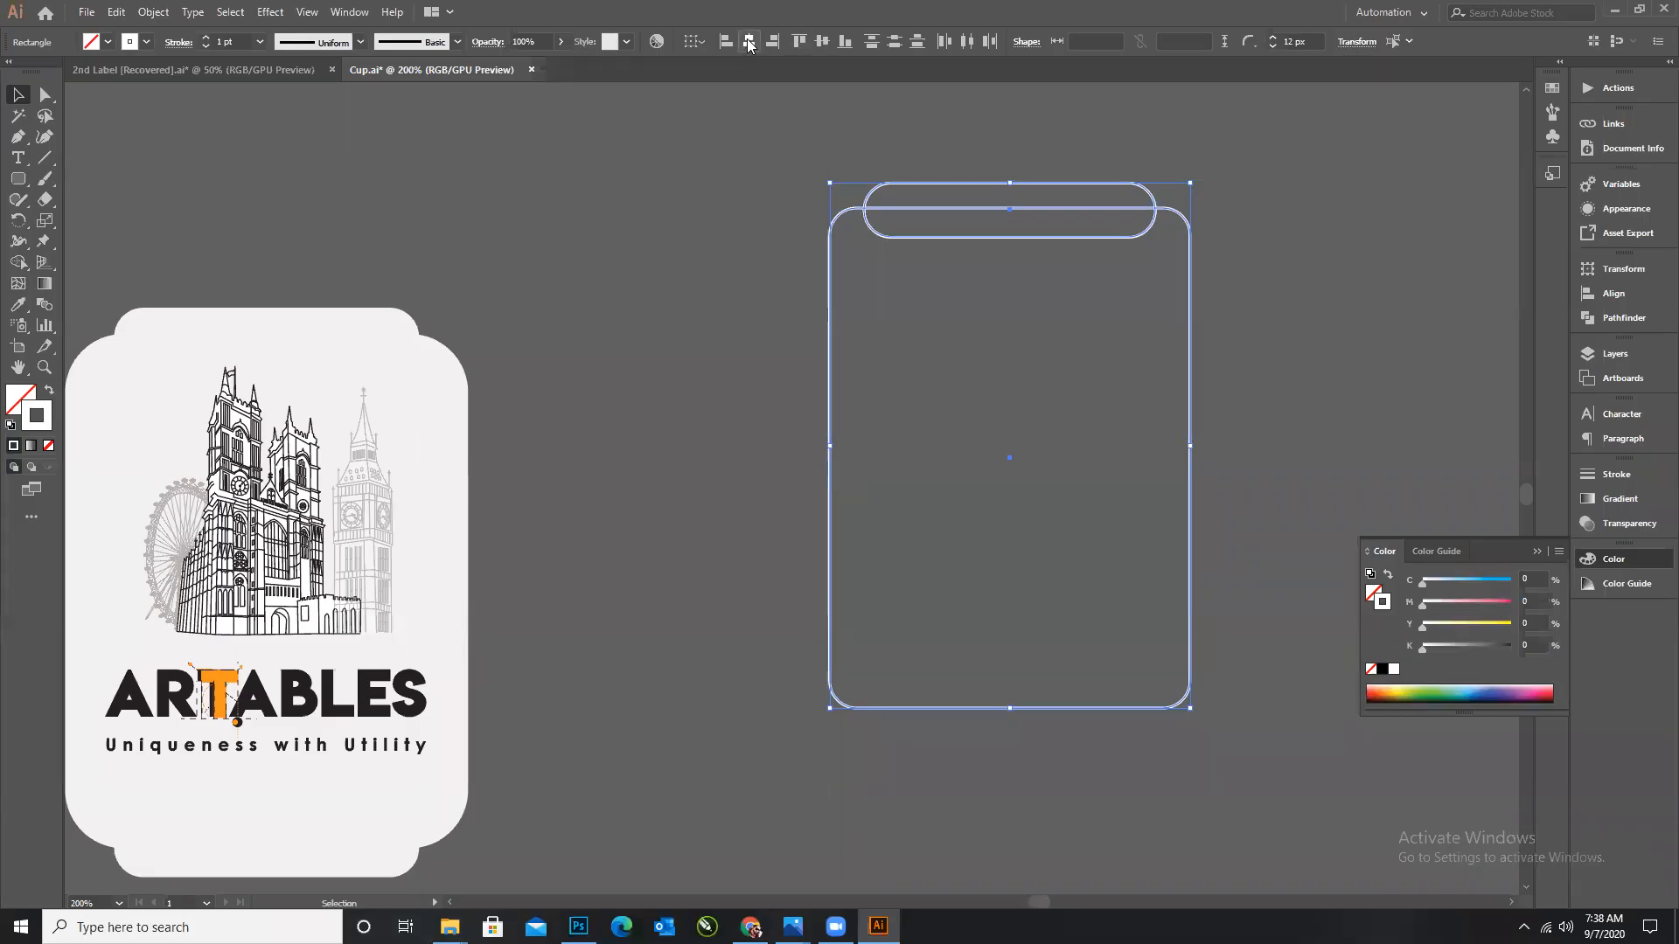
left_click(954, 241)
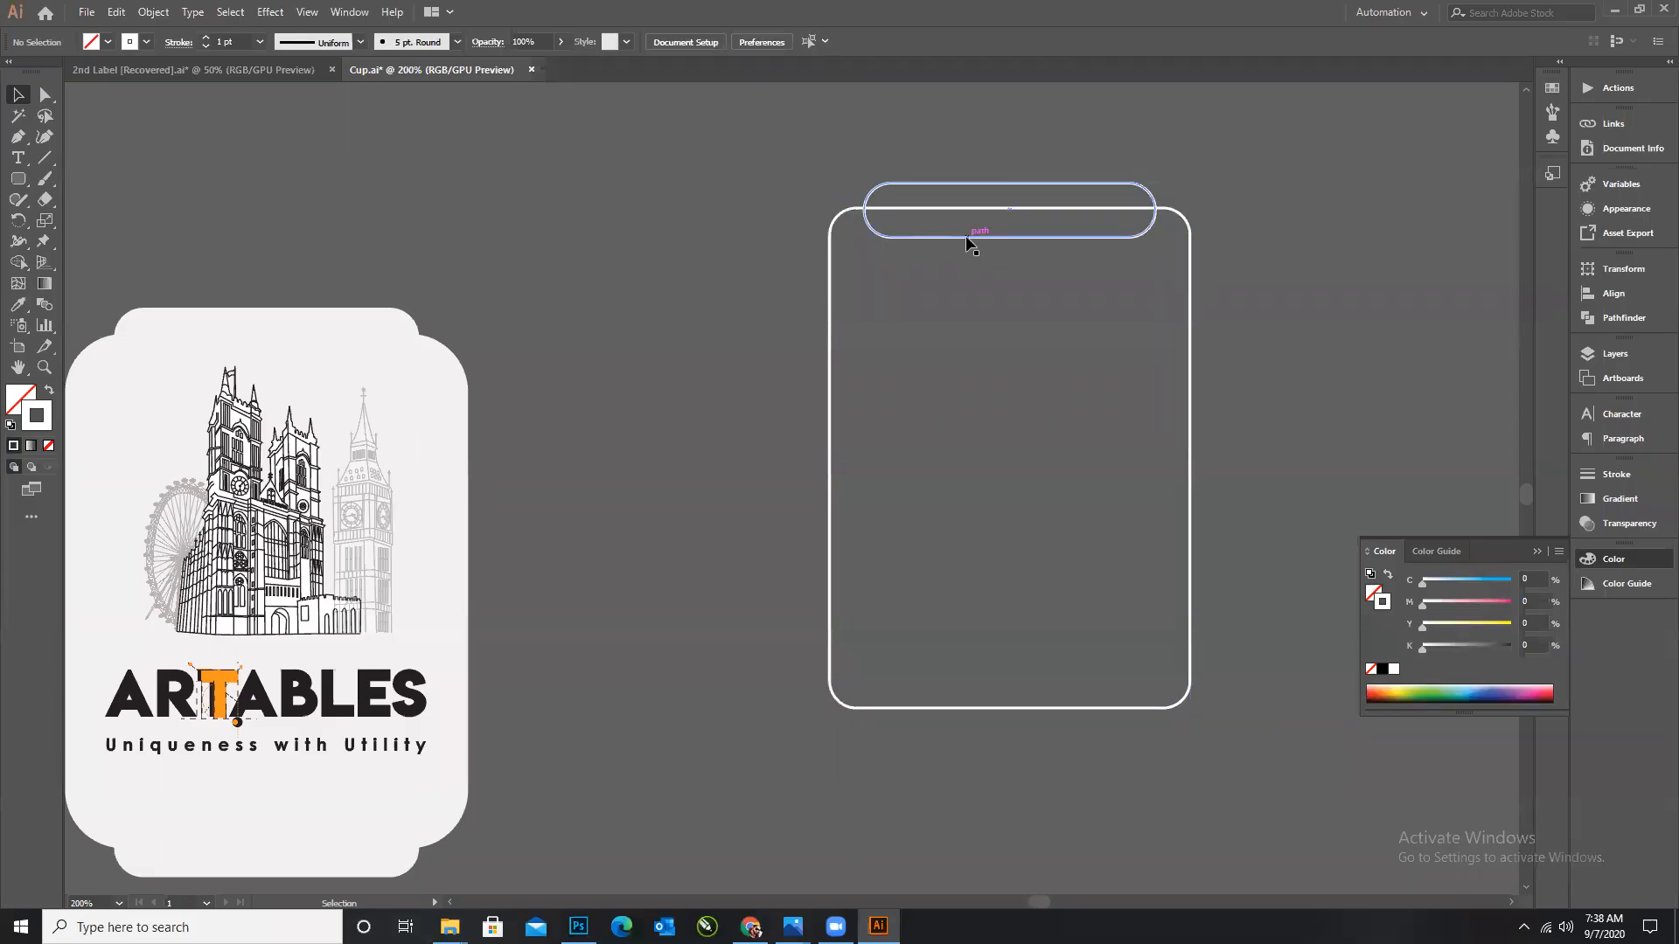
Duplicate the small rounded rectangle onto the tall one's lower edge, and unite all three rounded rectangles into one outline.
left_click_drag(967, 239, 1020, 739)
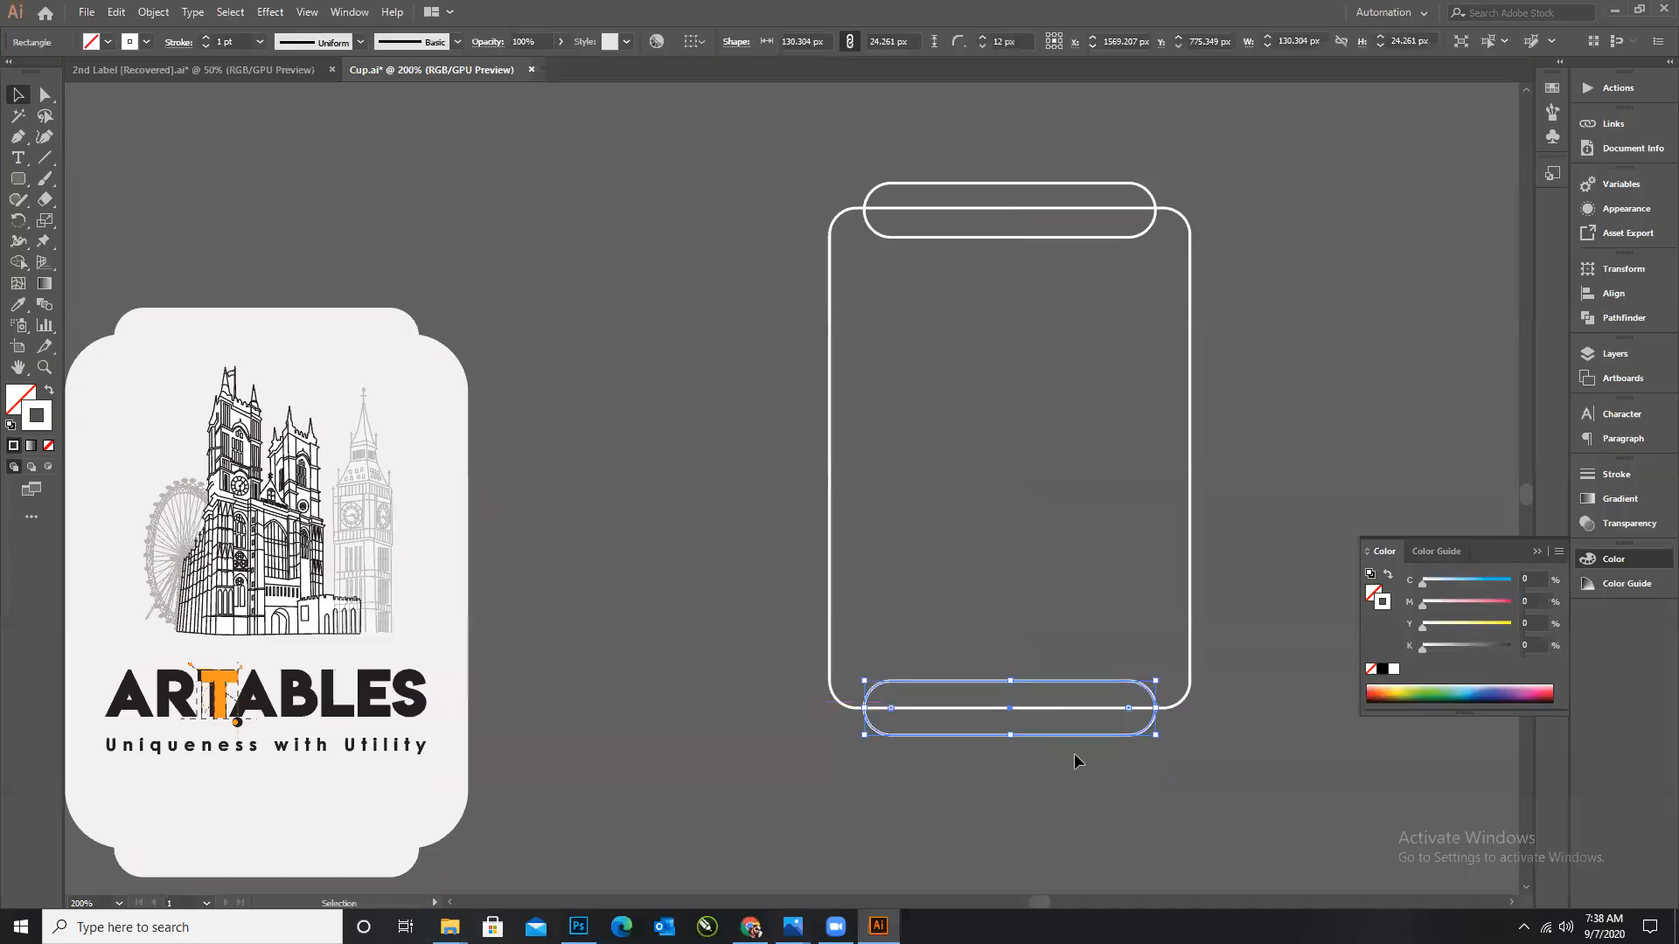
left_click(1075, 660)
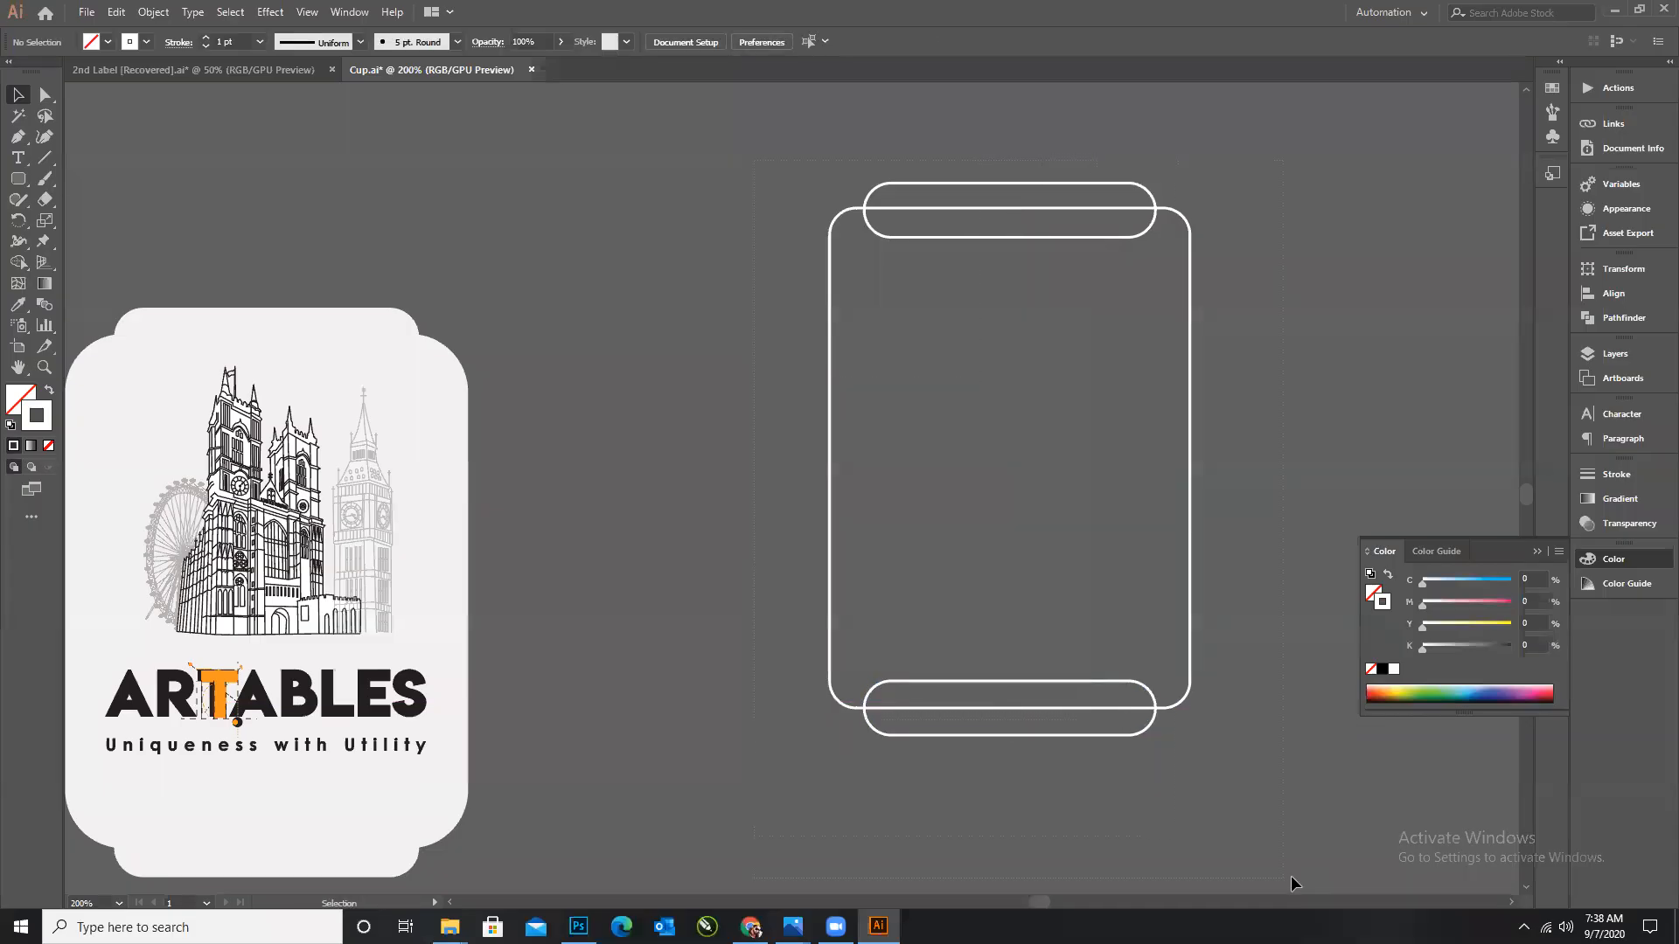
left_click_drag(1292, 877, 1292, 878)
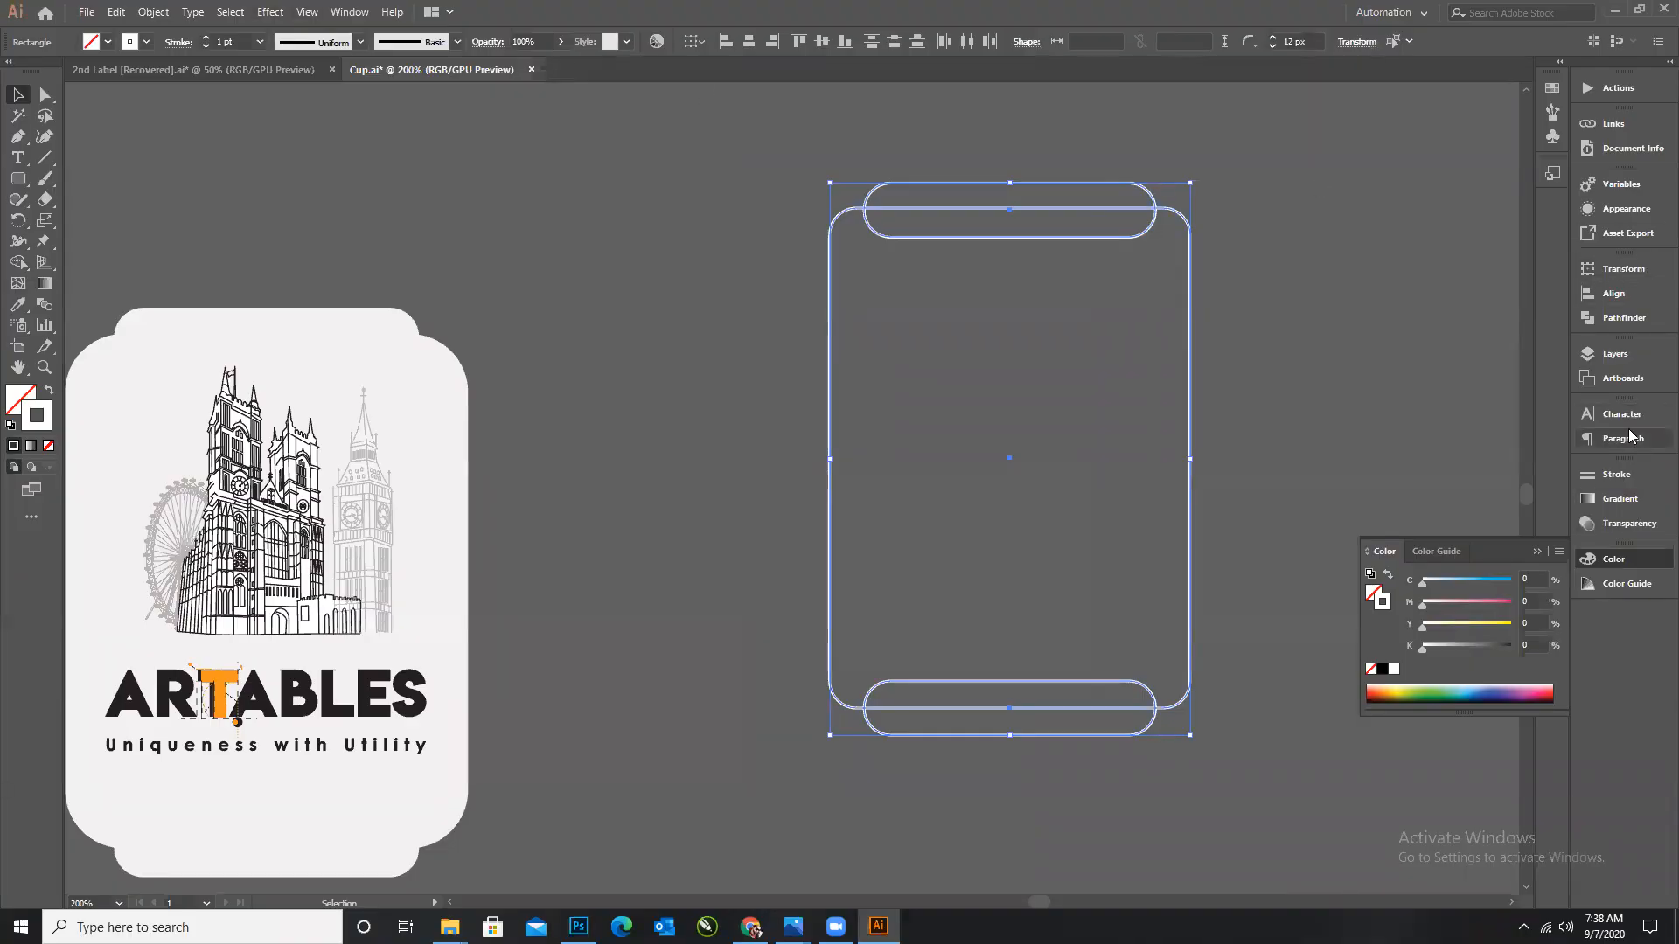
left_click(1624, 315)
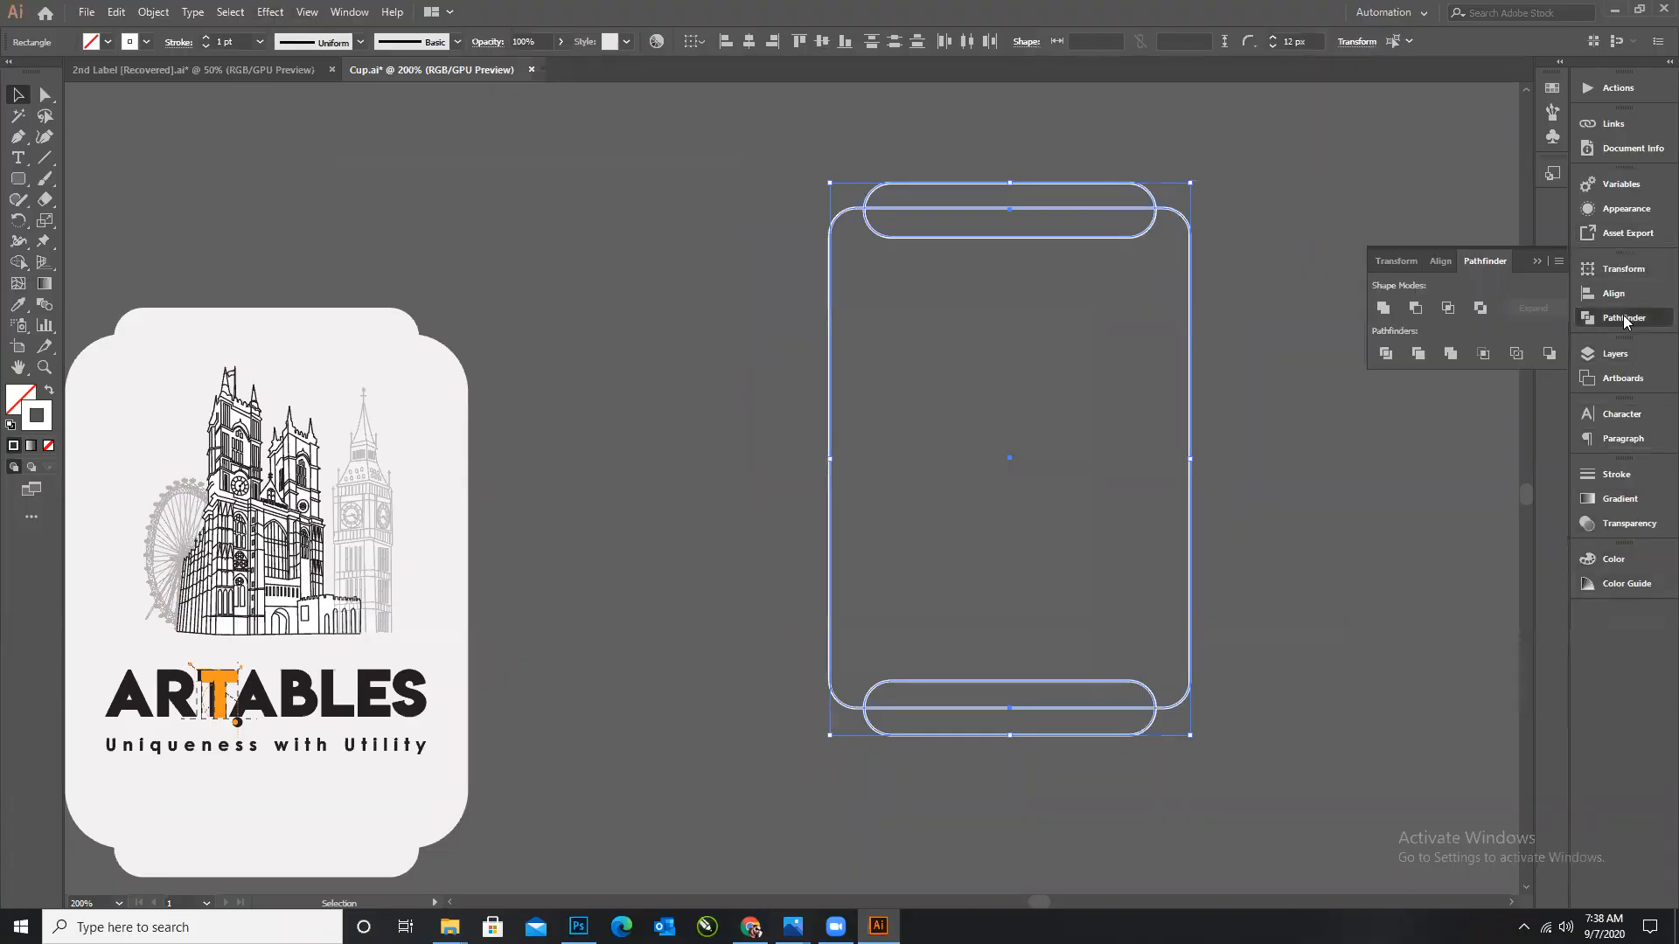
left_click(1379, 306)
left_click(1201, 364)
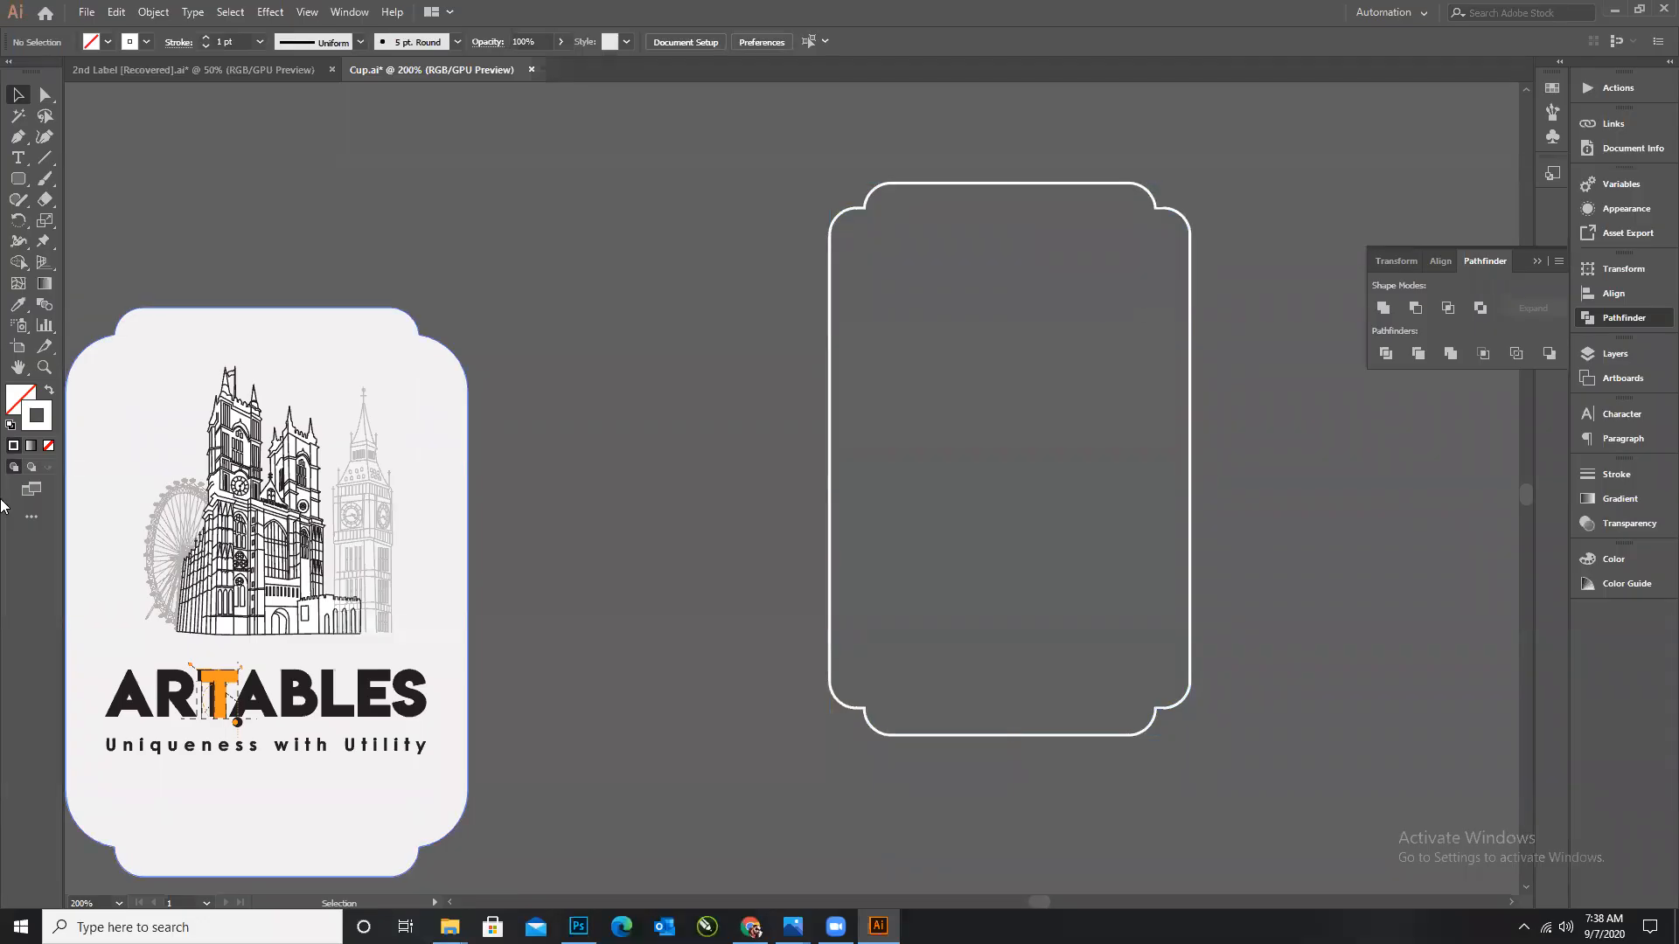
Fill the united outline with the enlarged label's off-white colour using the Eyedropper, removing its stroke, and deselect it.
key("i")
left_click(421, 391)
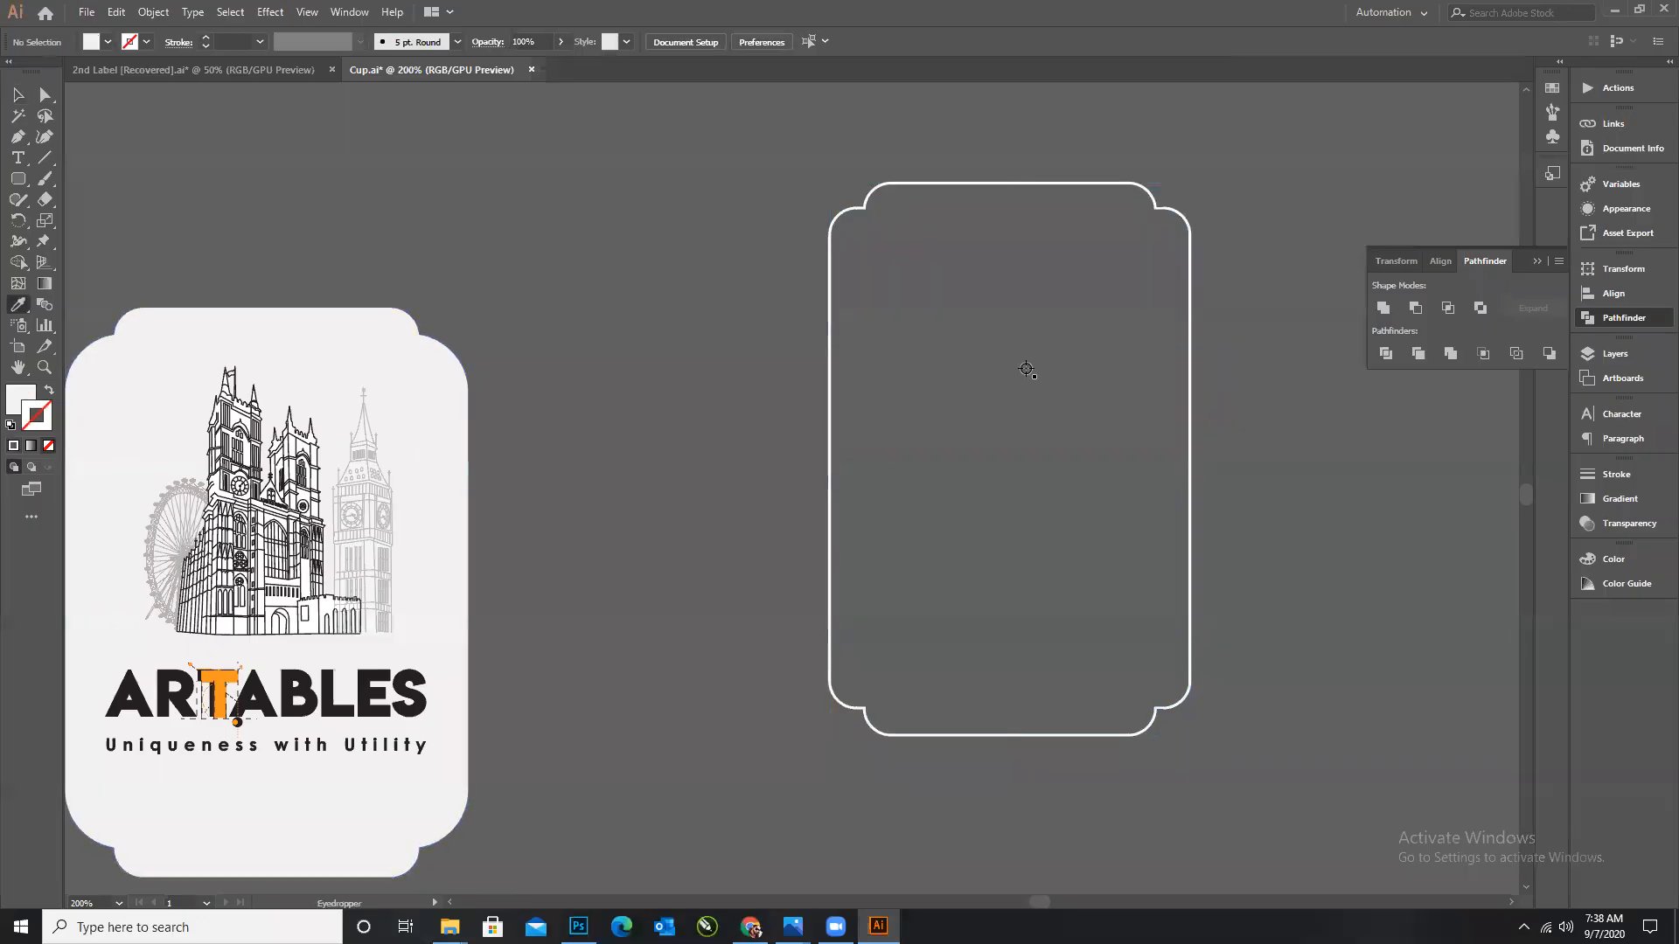
key("v")
left_click(976, 404)
key("i")
left_click(315, 343)
left_click(18, 95)
left_click(498, 238)
Place a duplicate of the enlarged label overlapping the original's upper part, ungroup the duplicate, and deselect it.
scroll(401, 653, "down", 1)
left_click_drag(244, 659, 1040, 534)
left_click_drag(657, 426, 477, 353)
left_click(1318, 505)
right_click(474, 358)
left_click(616, 505)
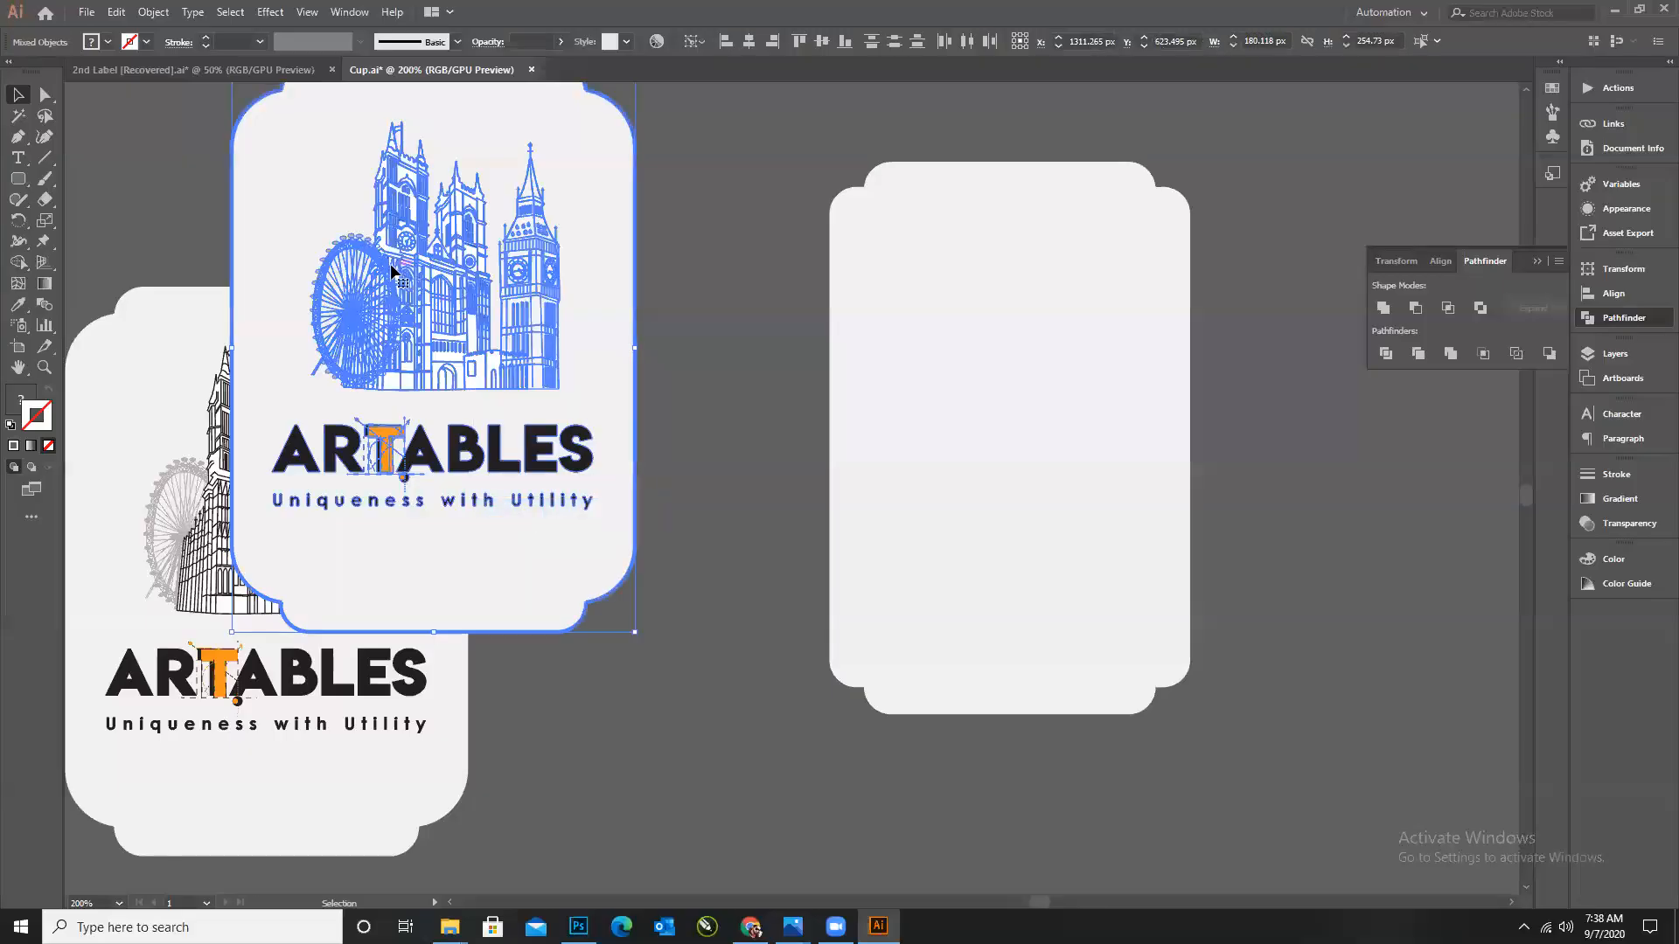
left_click(197, 188)
Copy the black cathedral drawing from the ungrouped label onto the upper part of the new label shape, and send that shape to the back.
left_click_drag(382, 303, 540, 304)
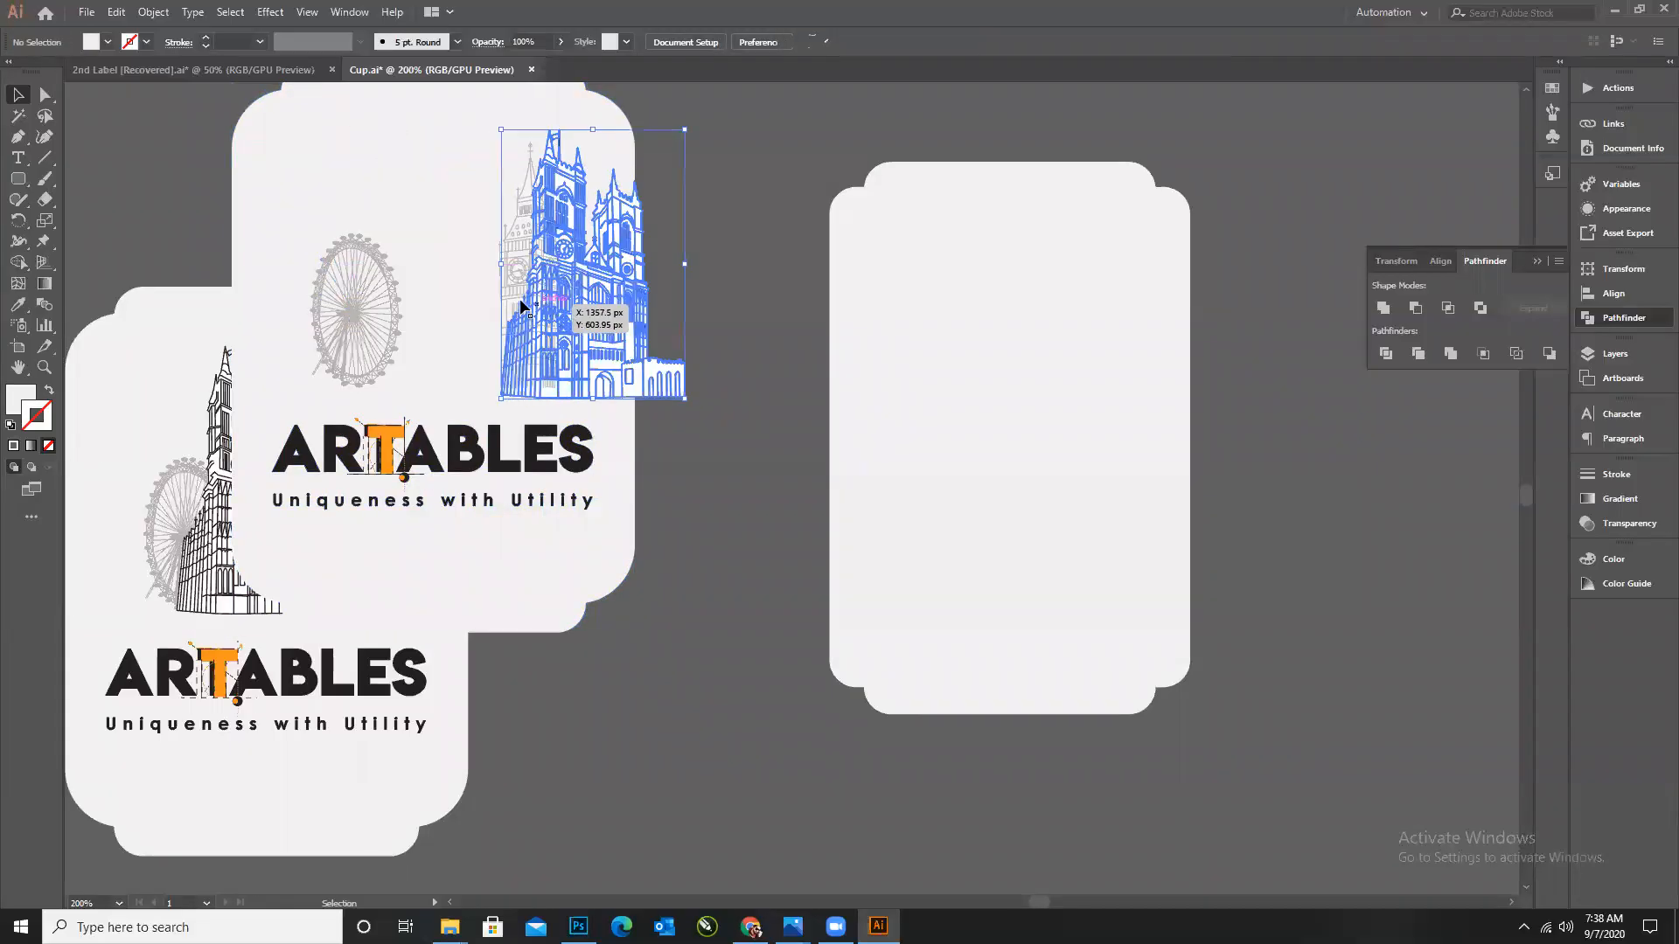
key("ctrl+z")
left_click(535, 225)
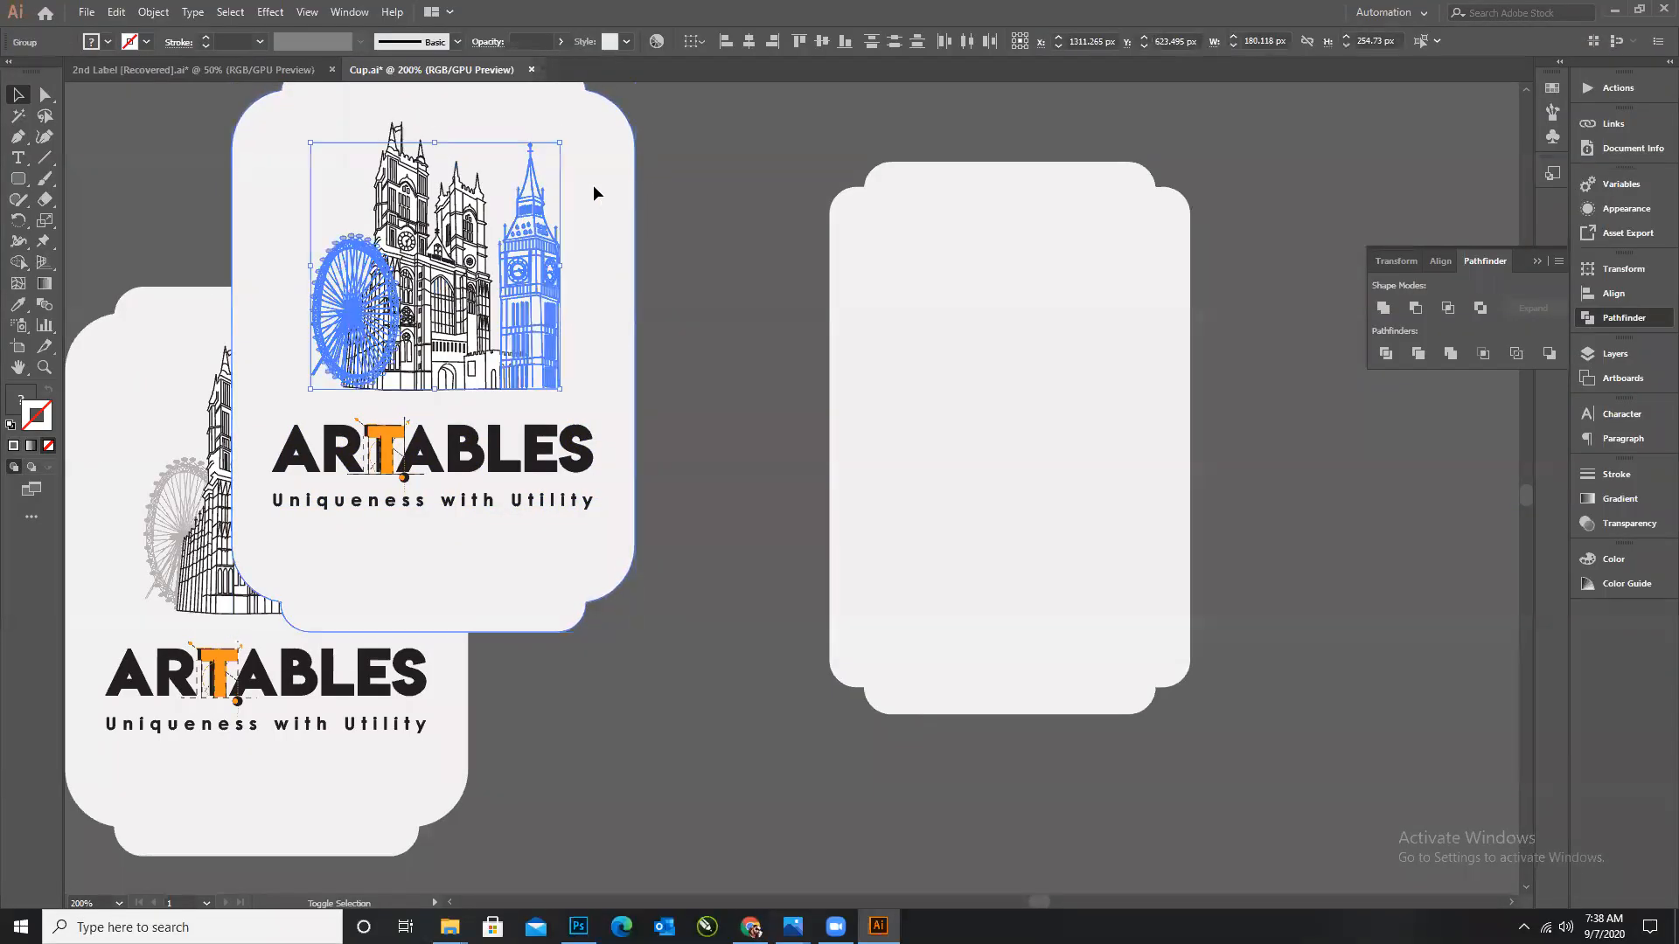
left_click_drag(463, 287, 1062, 373)
left_click_drag(1028, 309, 1032, 395)
key("Delete")
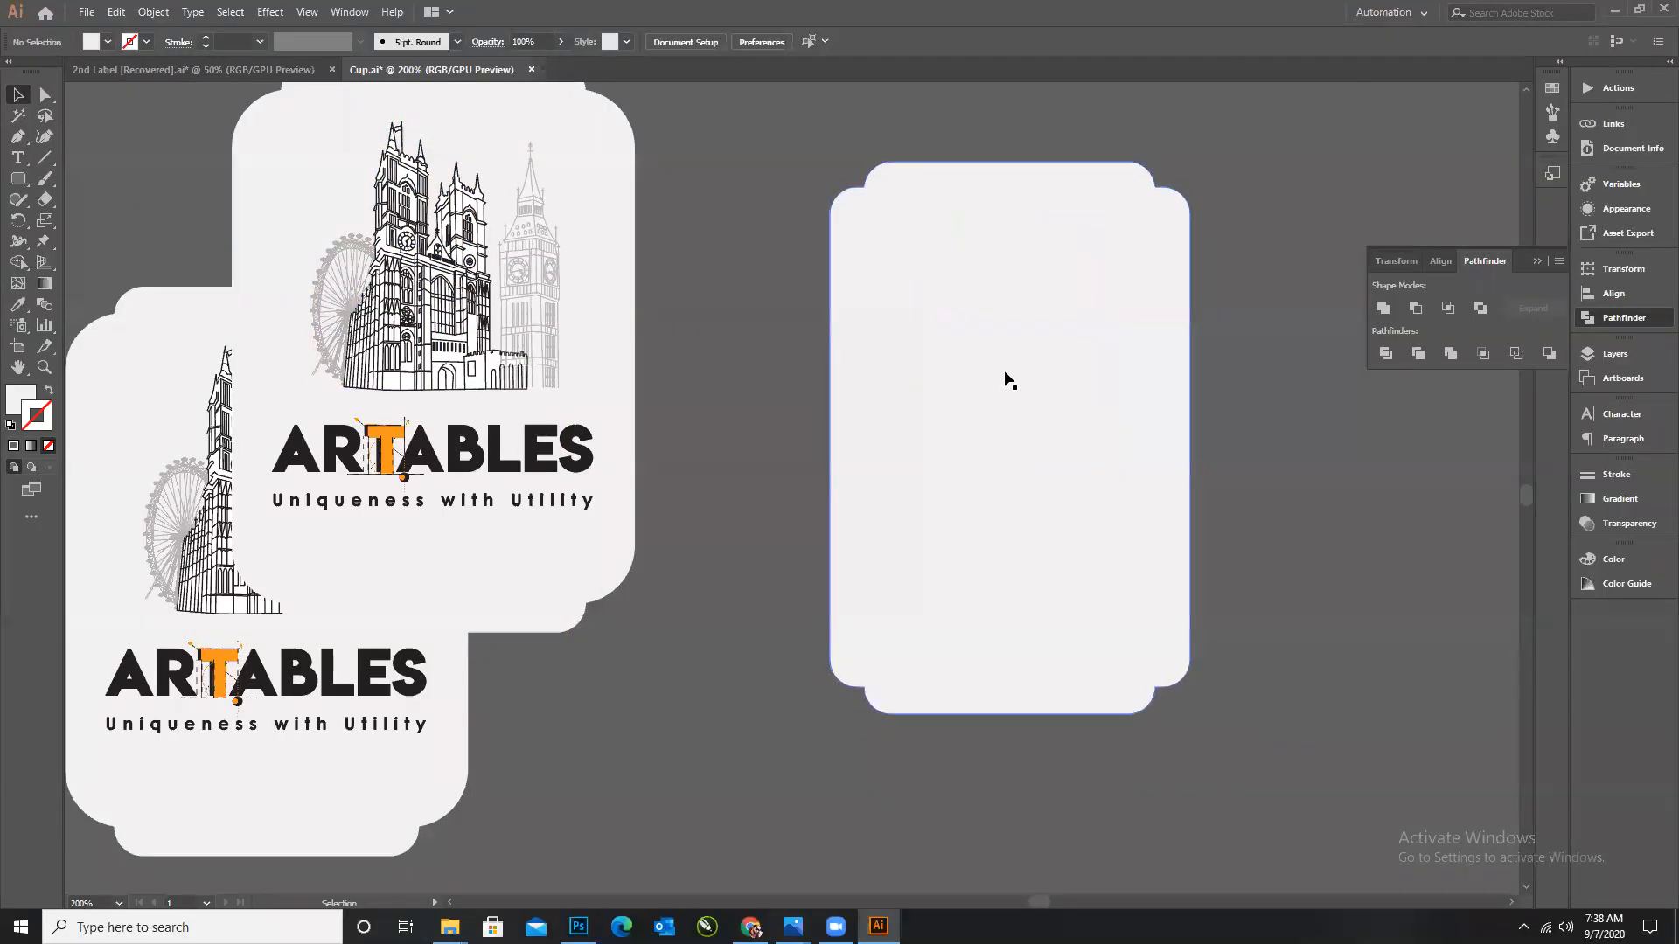
key("a")
left_click(1167, 263)
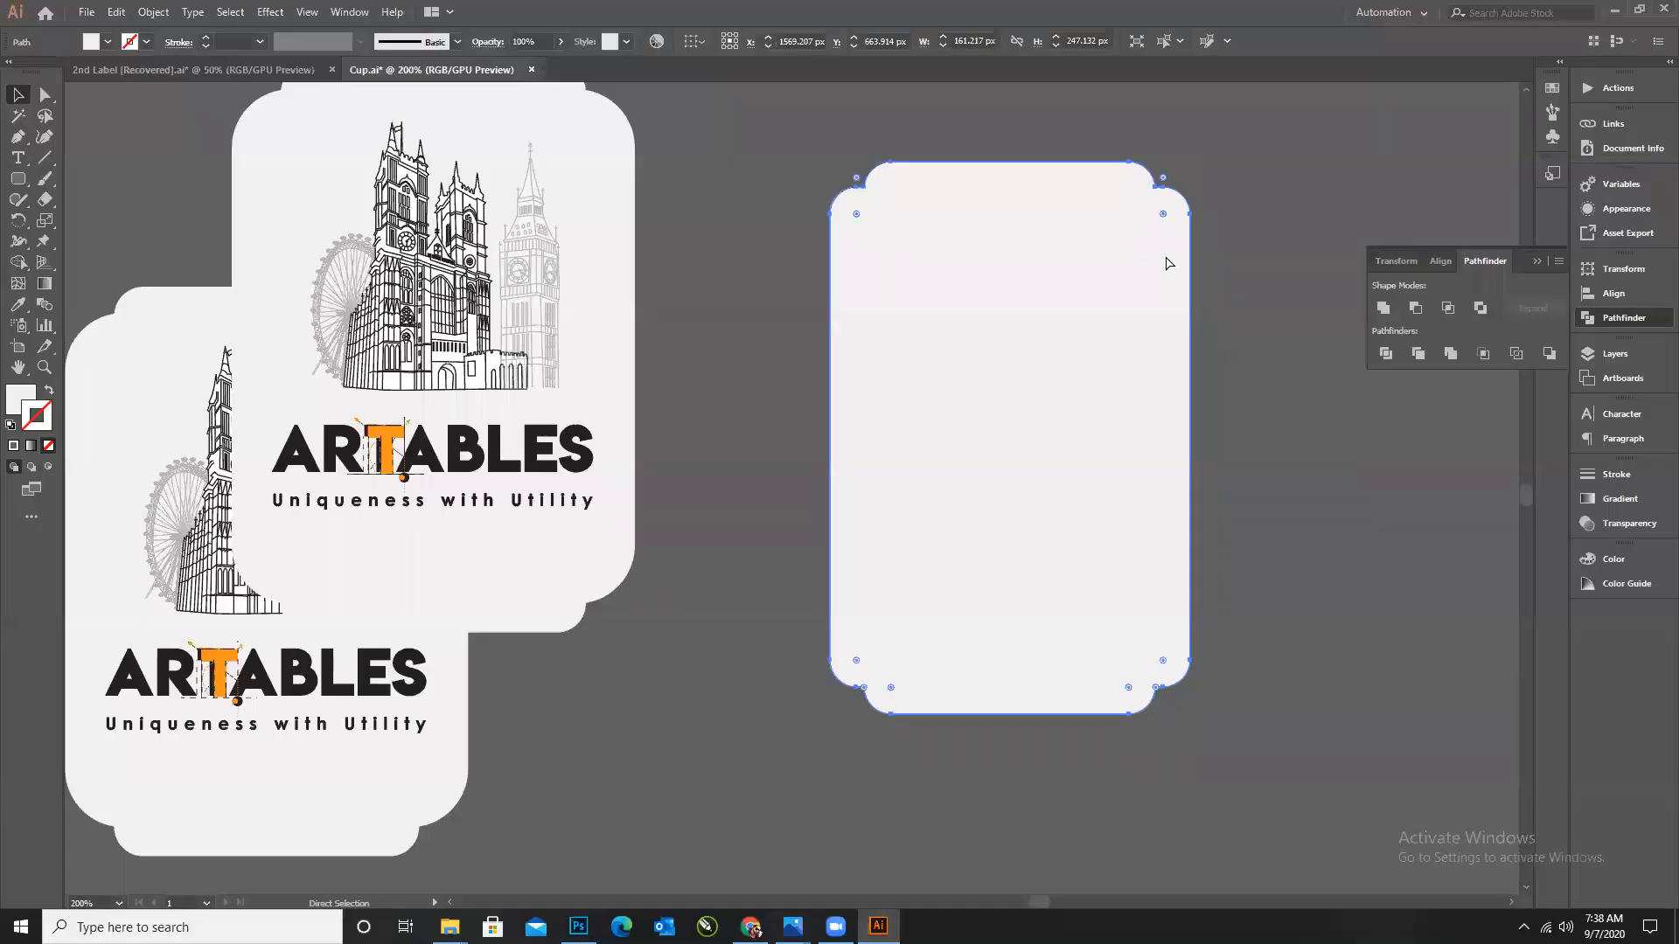
key("ctrl+shift+[")
left_click(1303, 522)
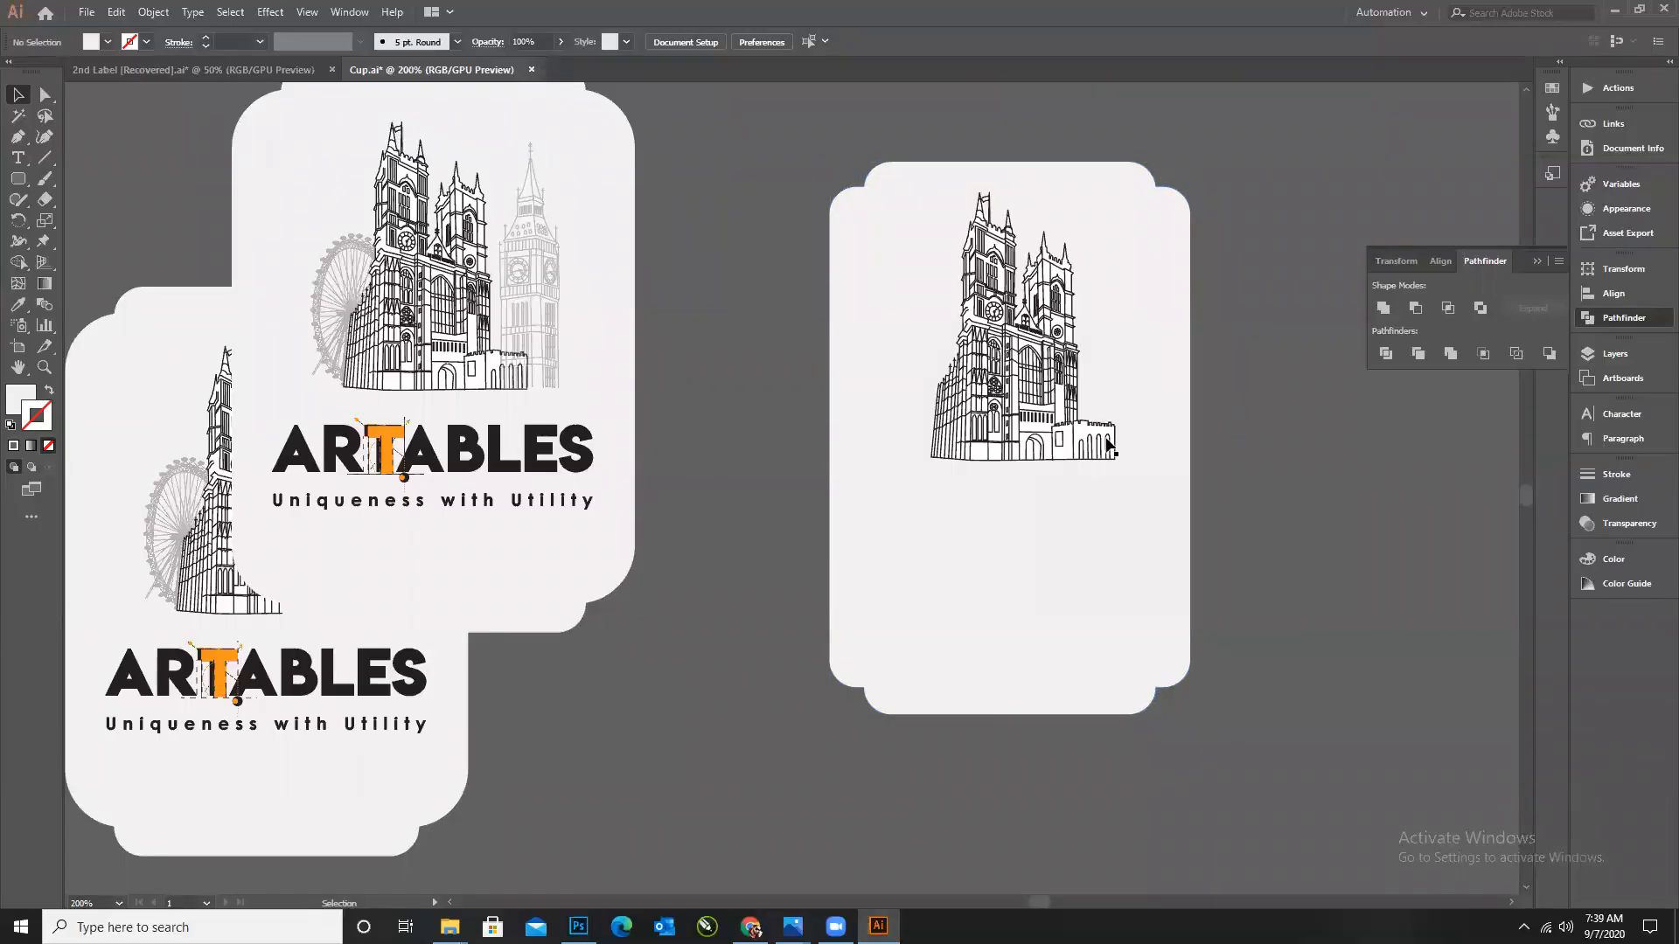
Copy the ARTABLES logo with its tagline beneath the cathedral on the new label shape.
scroll(903, 480, "down", 2)
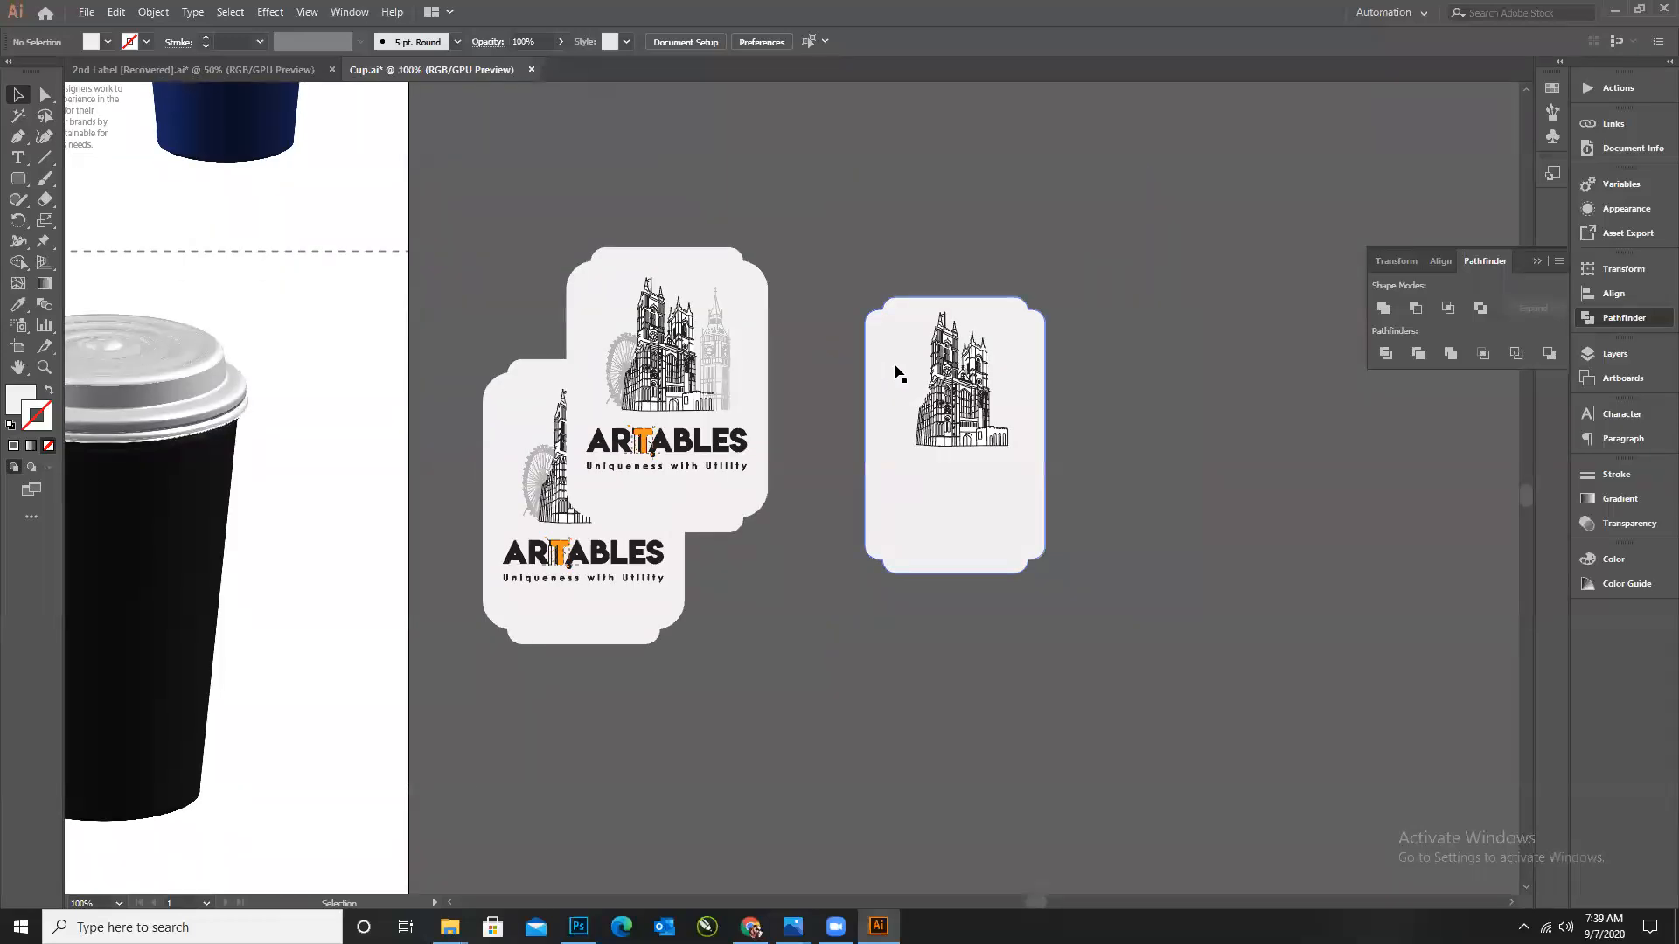
scroll(898, 373, "up", 1)
left_click_drag(562, 490, 992, 640)
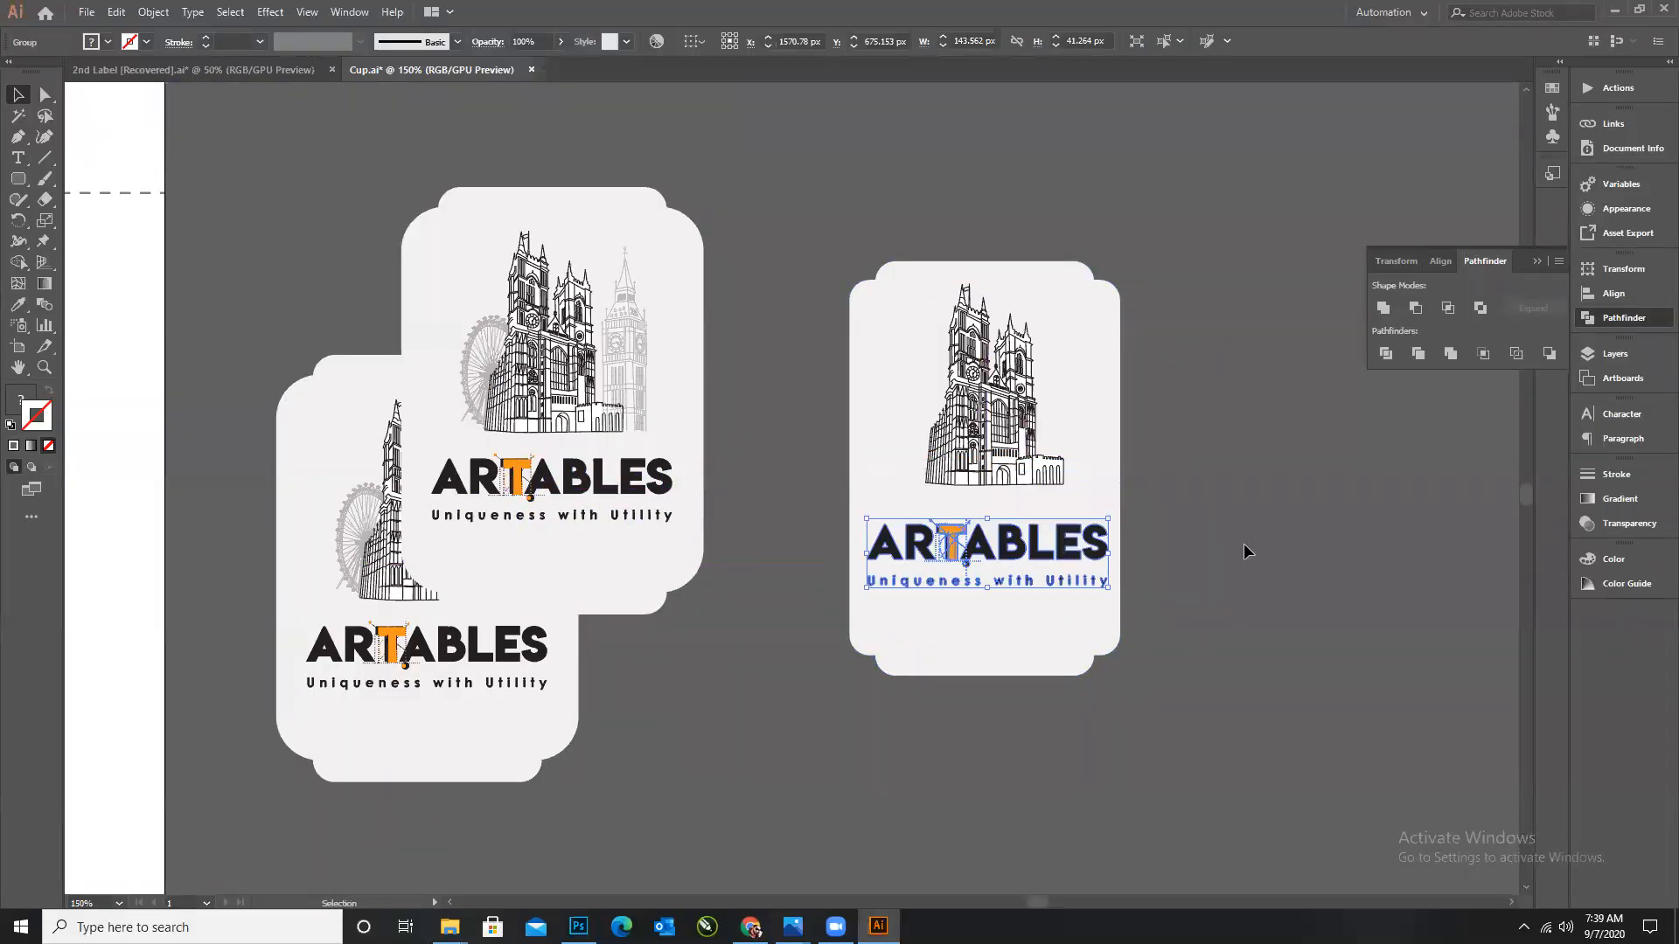
Delete the two overlapping enlarged labels beside the large cup, including their remaining drawing and logo pieces.
scroll(1357, 588, "down", 1)
left_click_drag(686, 295, 967, 442)
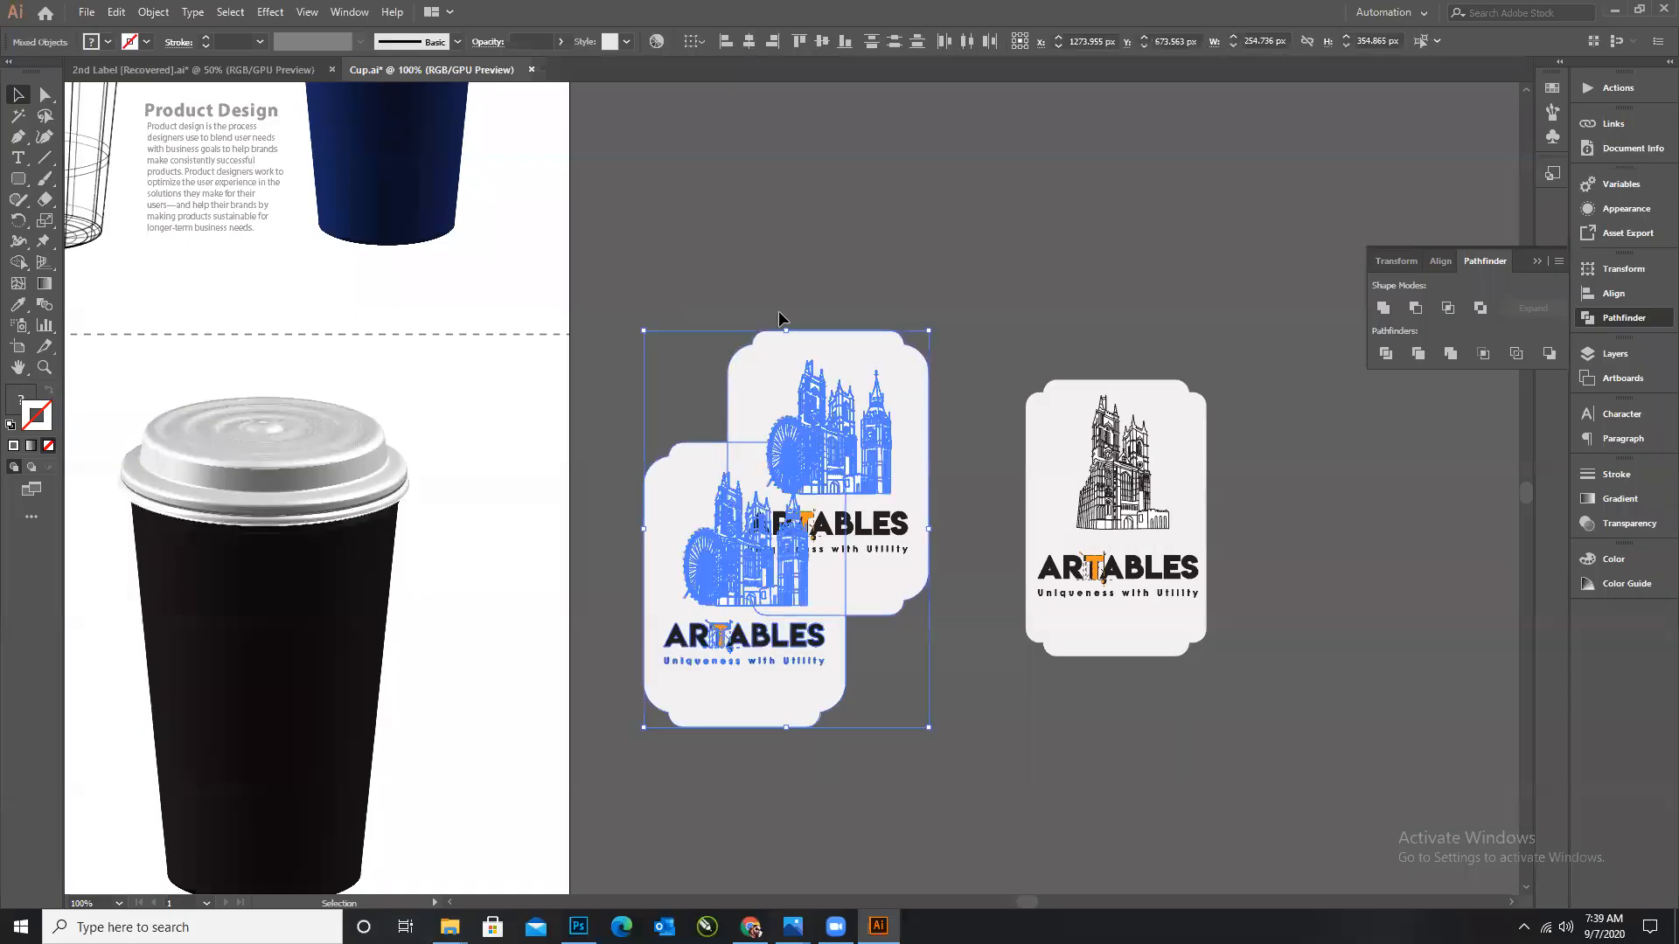
left_click(802, 450)
key("Delete")
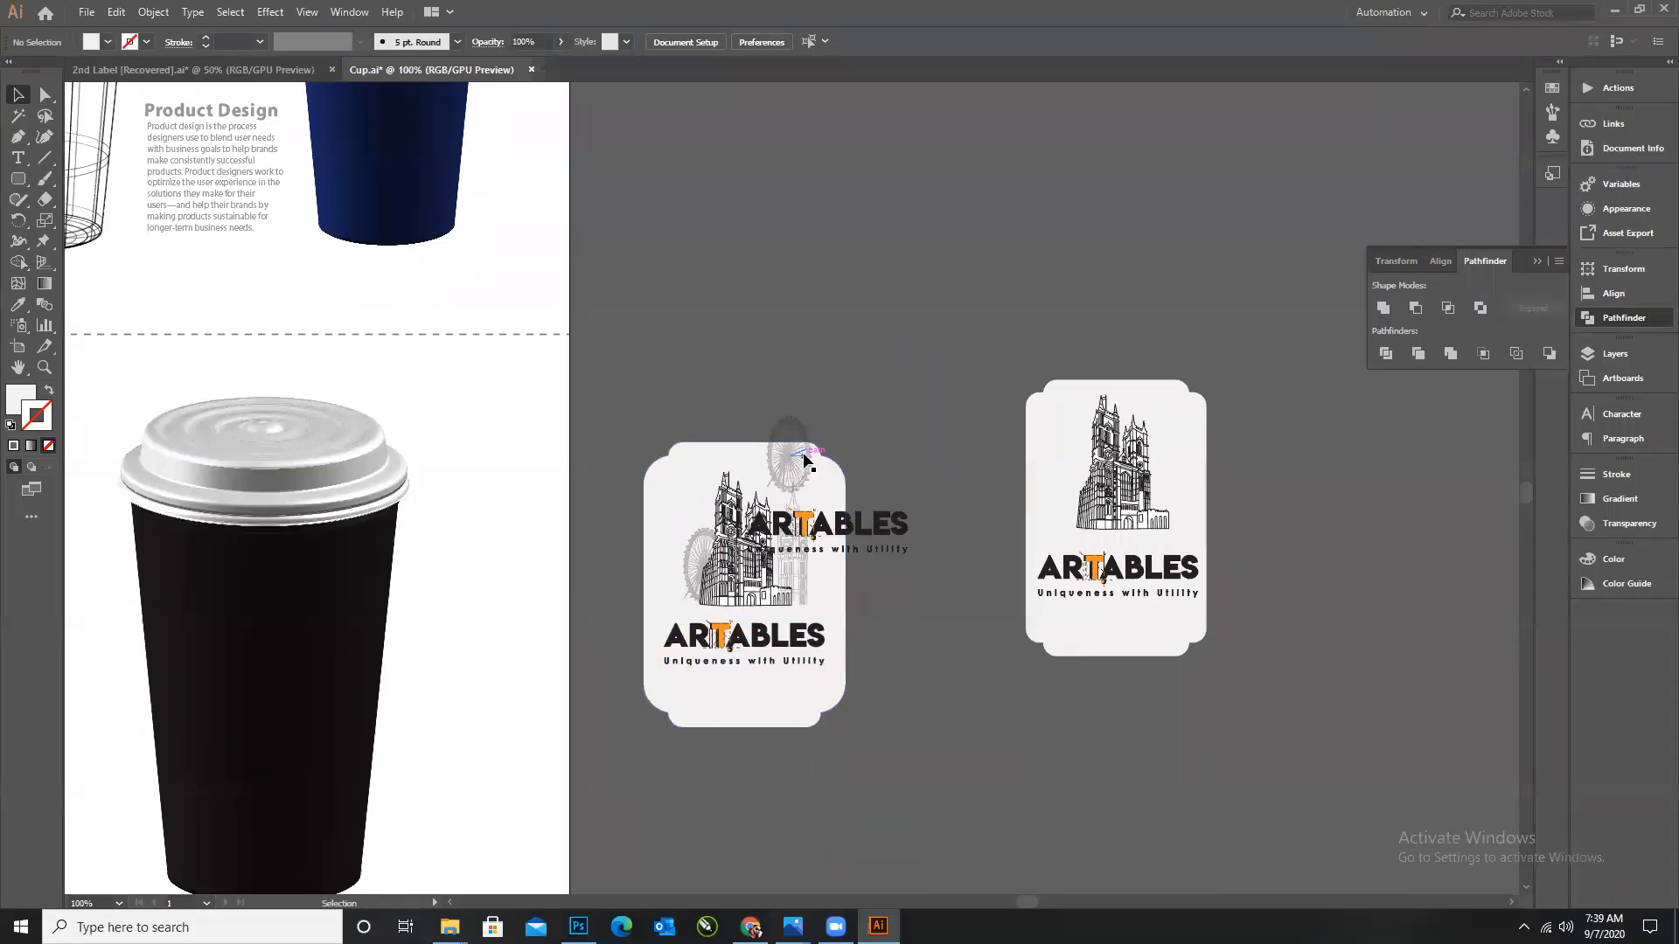
scroll(985, 463, "down", 1)
left_click_drag(872, 584, 892, 606)
key("Delete")
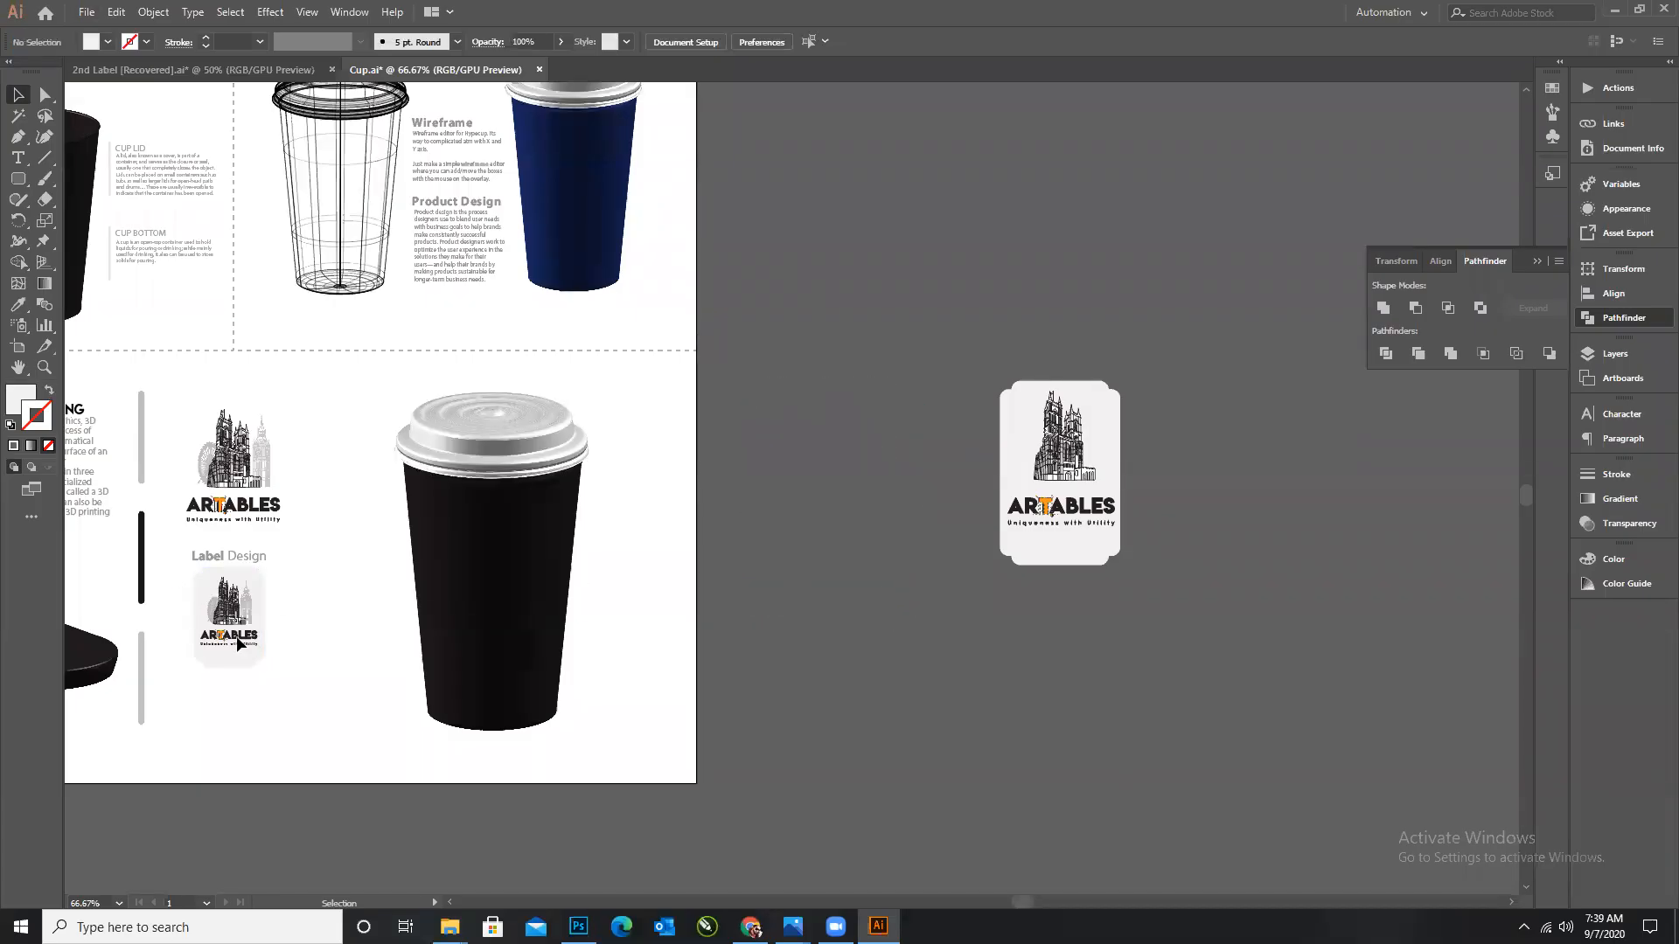
Place a duplicate of the small Label Design label off the artboard beside the large cup, enlarged to about 166 × 234 px.
left_click_drag(234, 632, 773, 628)
left_click_drag(804, 566, 831, 529)
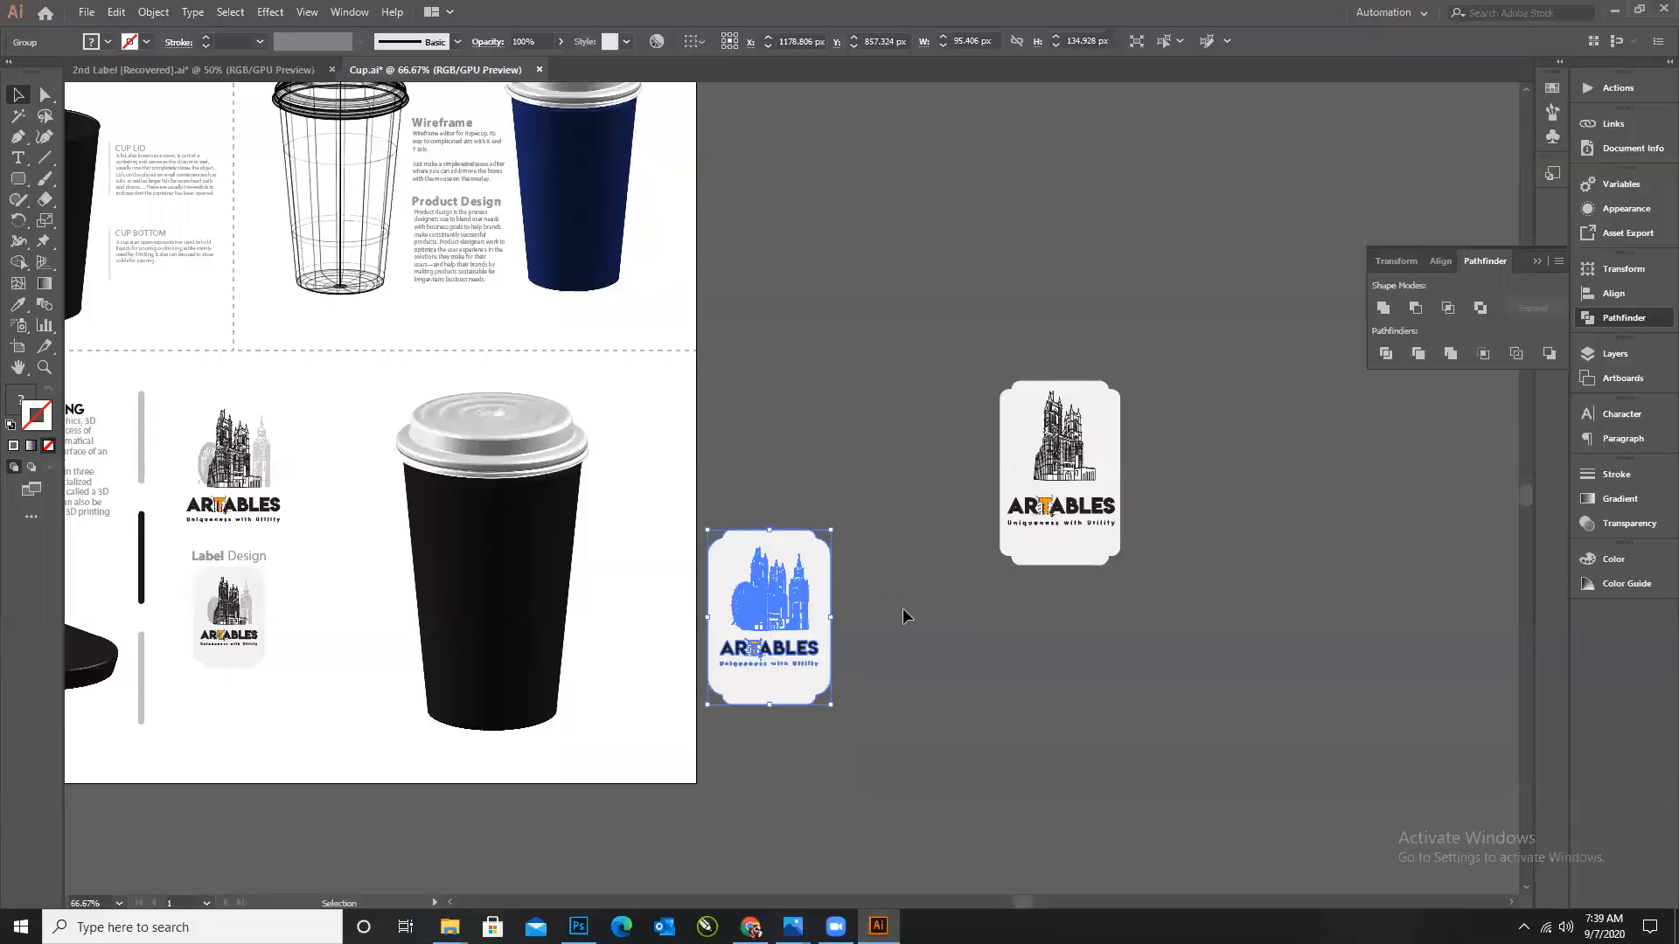
left_click_drag(795, 625, 853, 481)
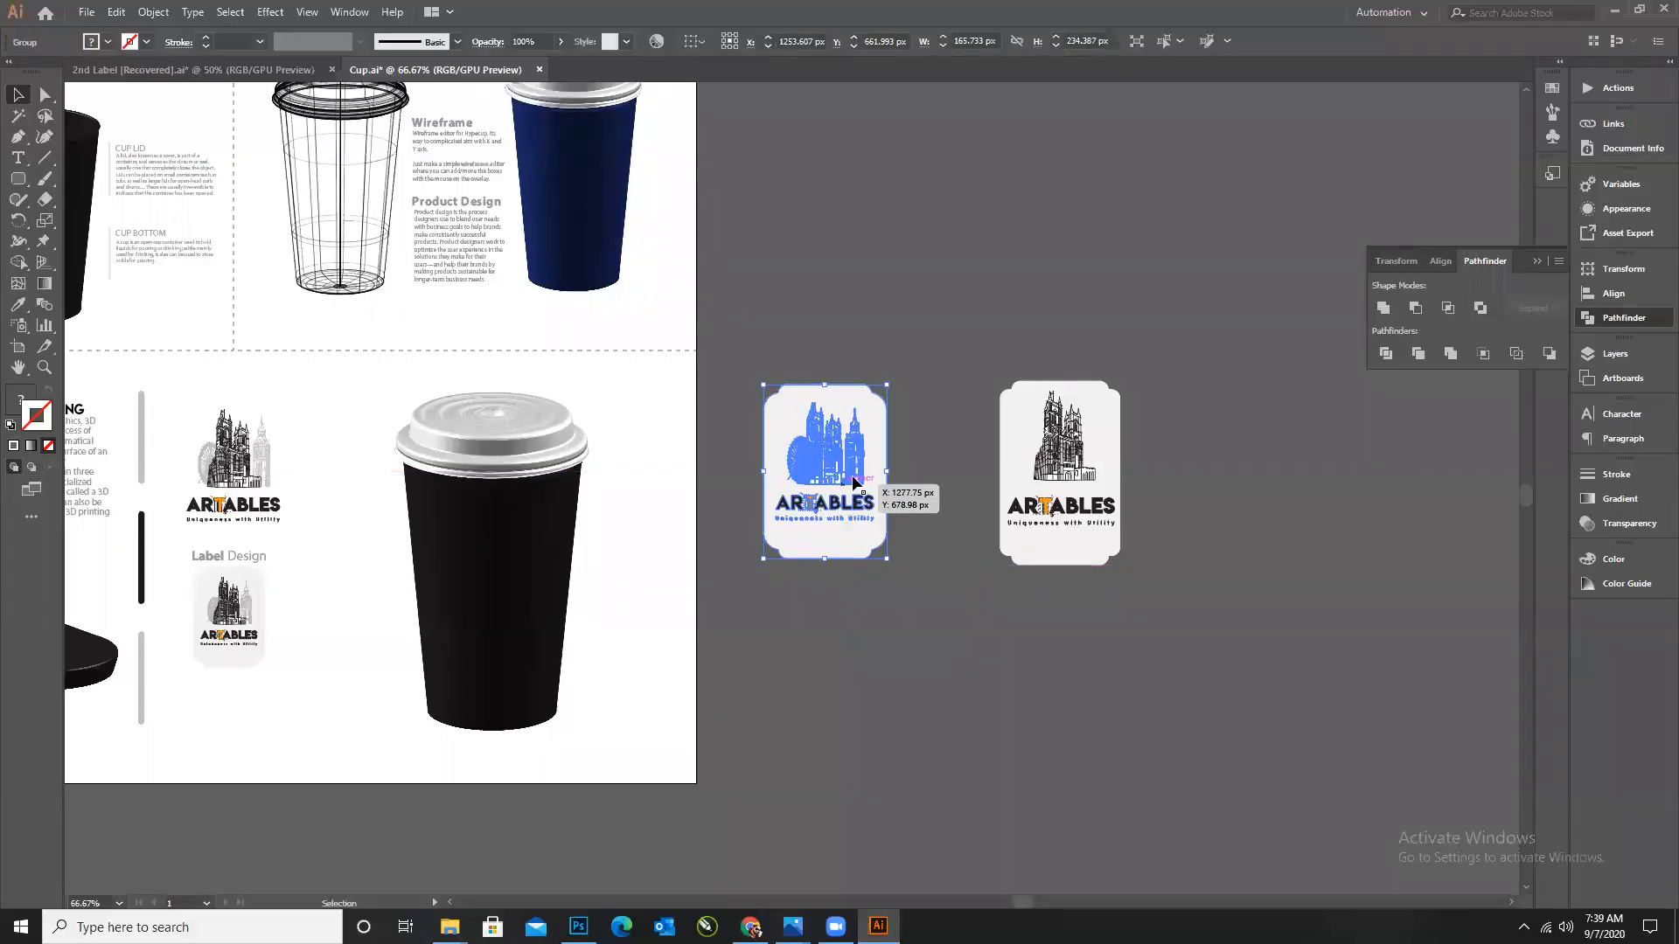
Delete the label built from the united rounded rectangles, keeping only the enlarged duplicate off the artboard.
scroll(916, 511, "up", 1, "alt")
left_click_drag(982, 259, 1254, 678)
key("Delete")
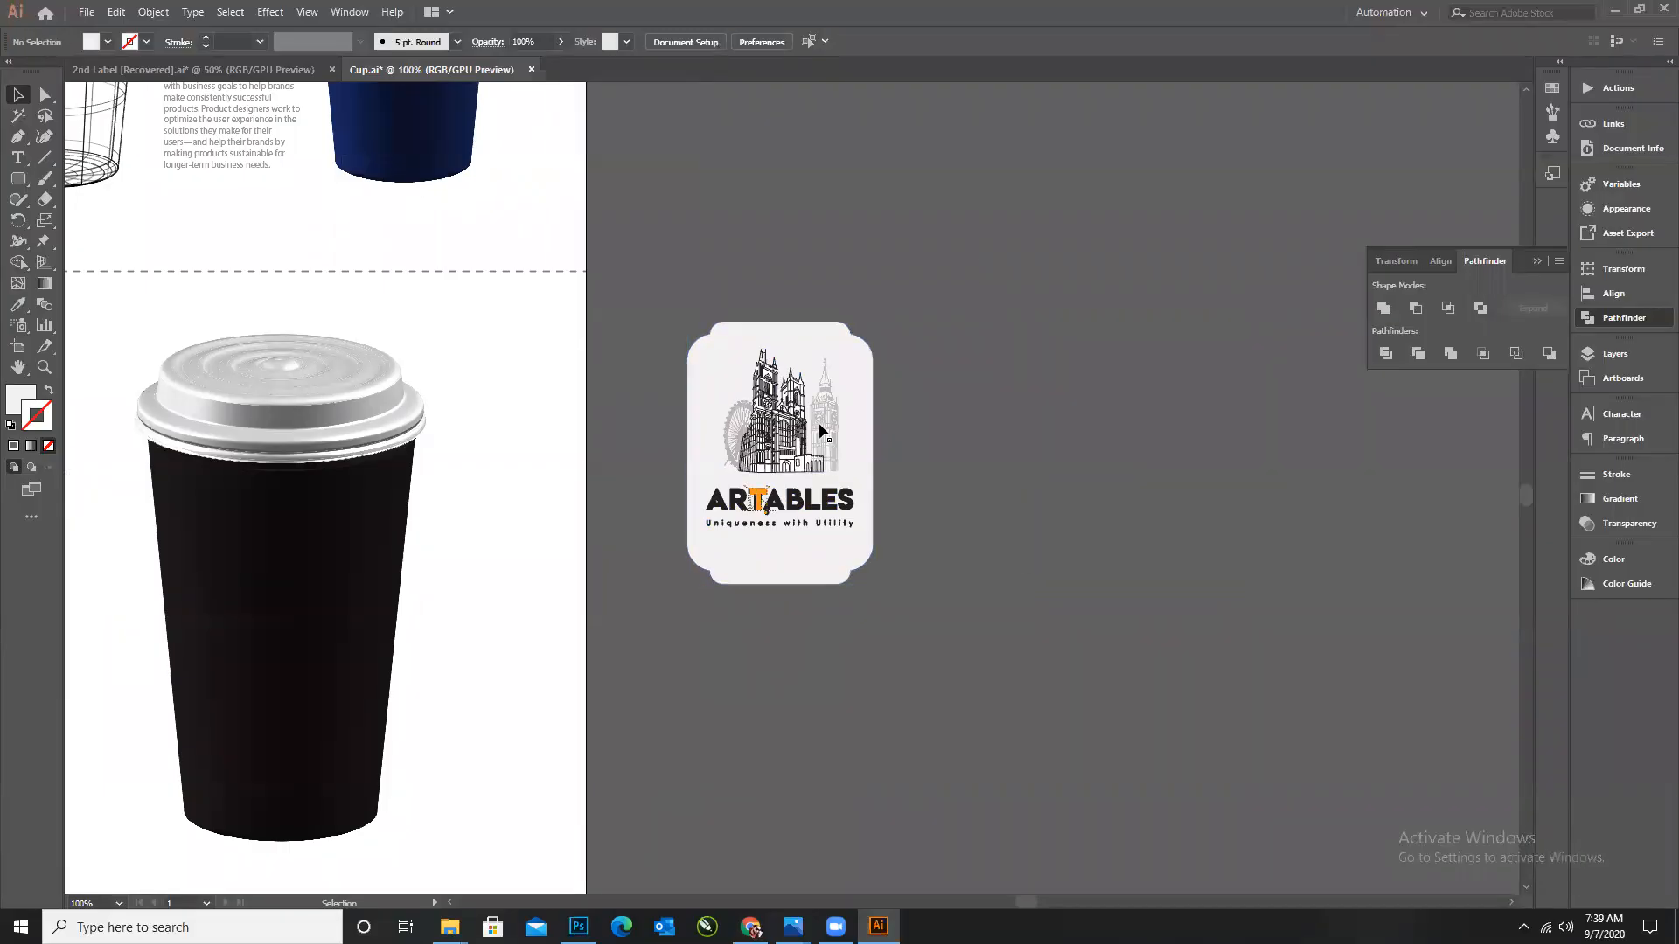
Select the enlarged label, show the document's symbols, and delete the old label symbol together with its instances.
scroll(819, 426, "up", 2, "alt")
left_click_drag(508, 181, 1003, 791)
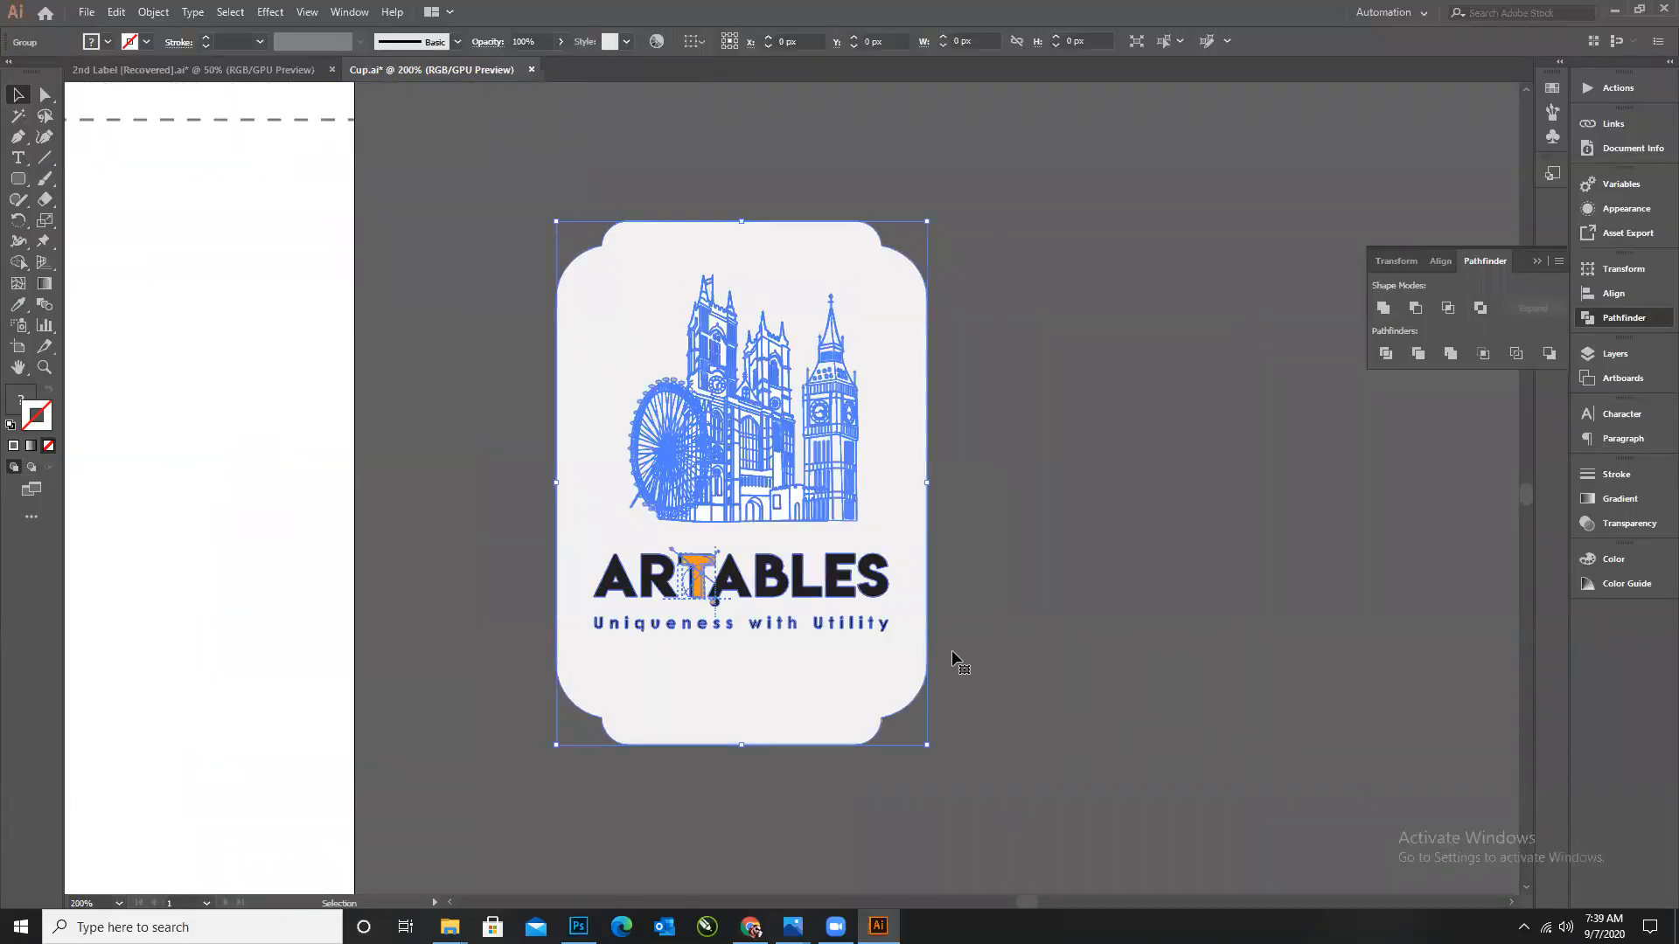
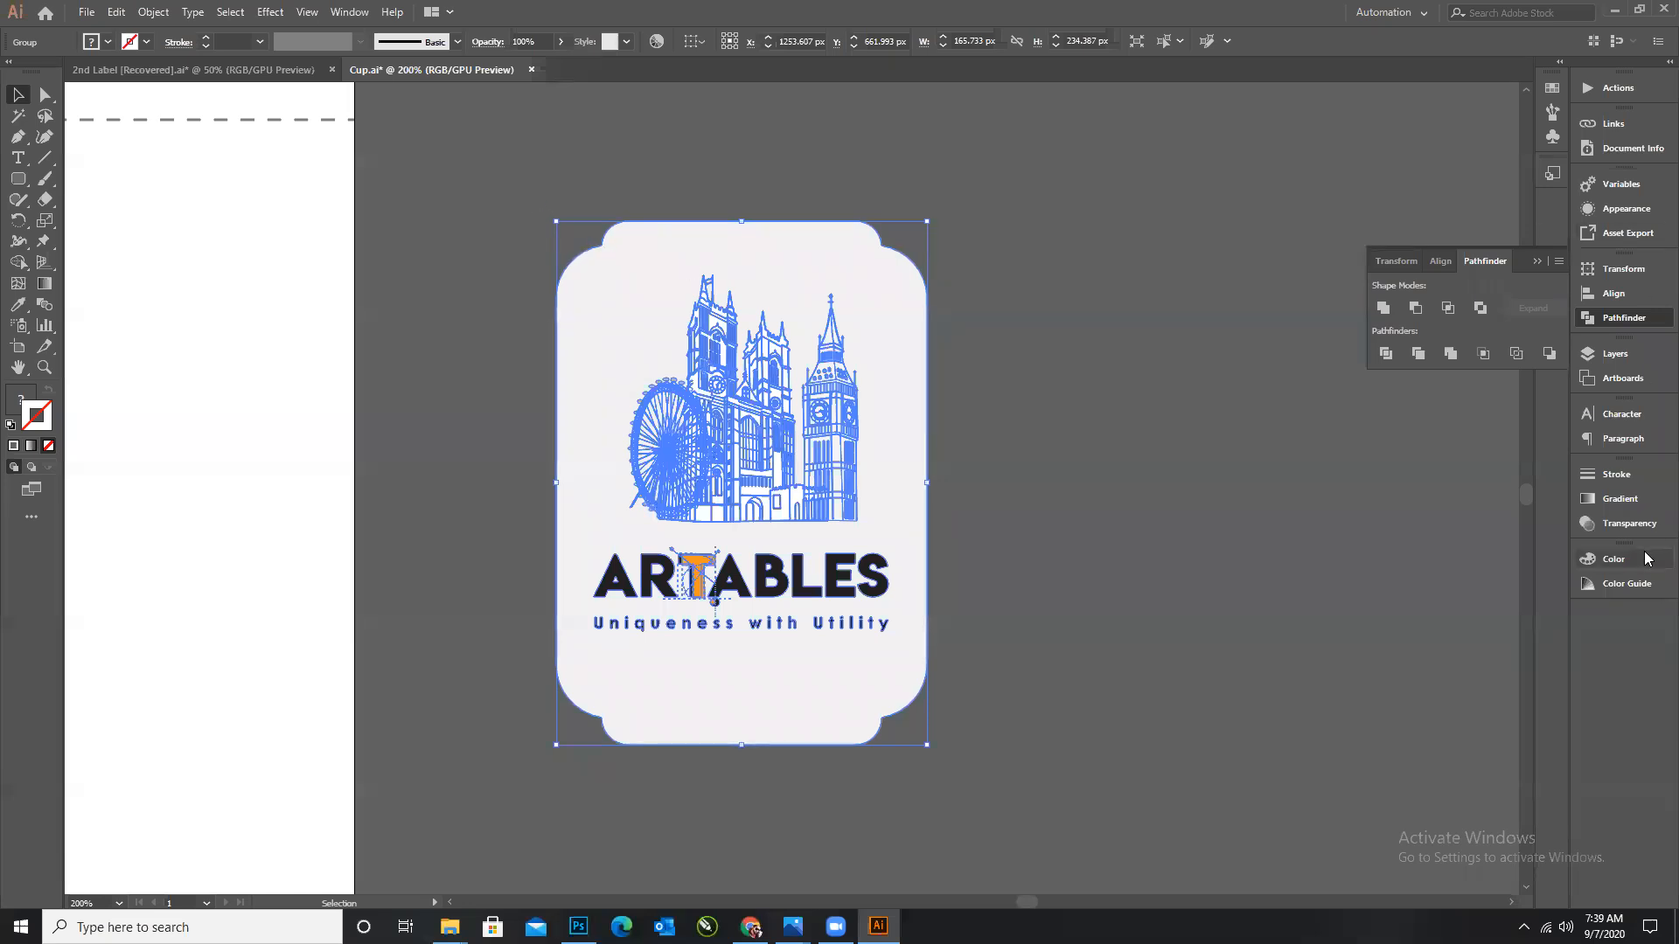
left_click(346, 13)
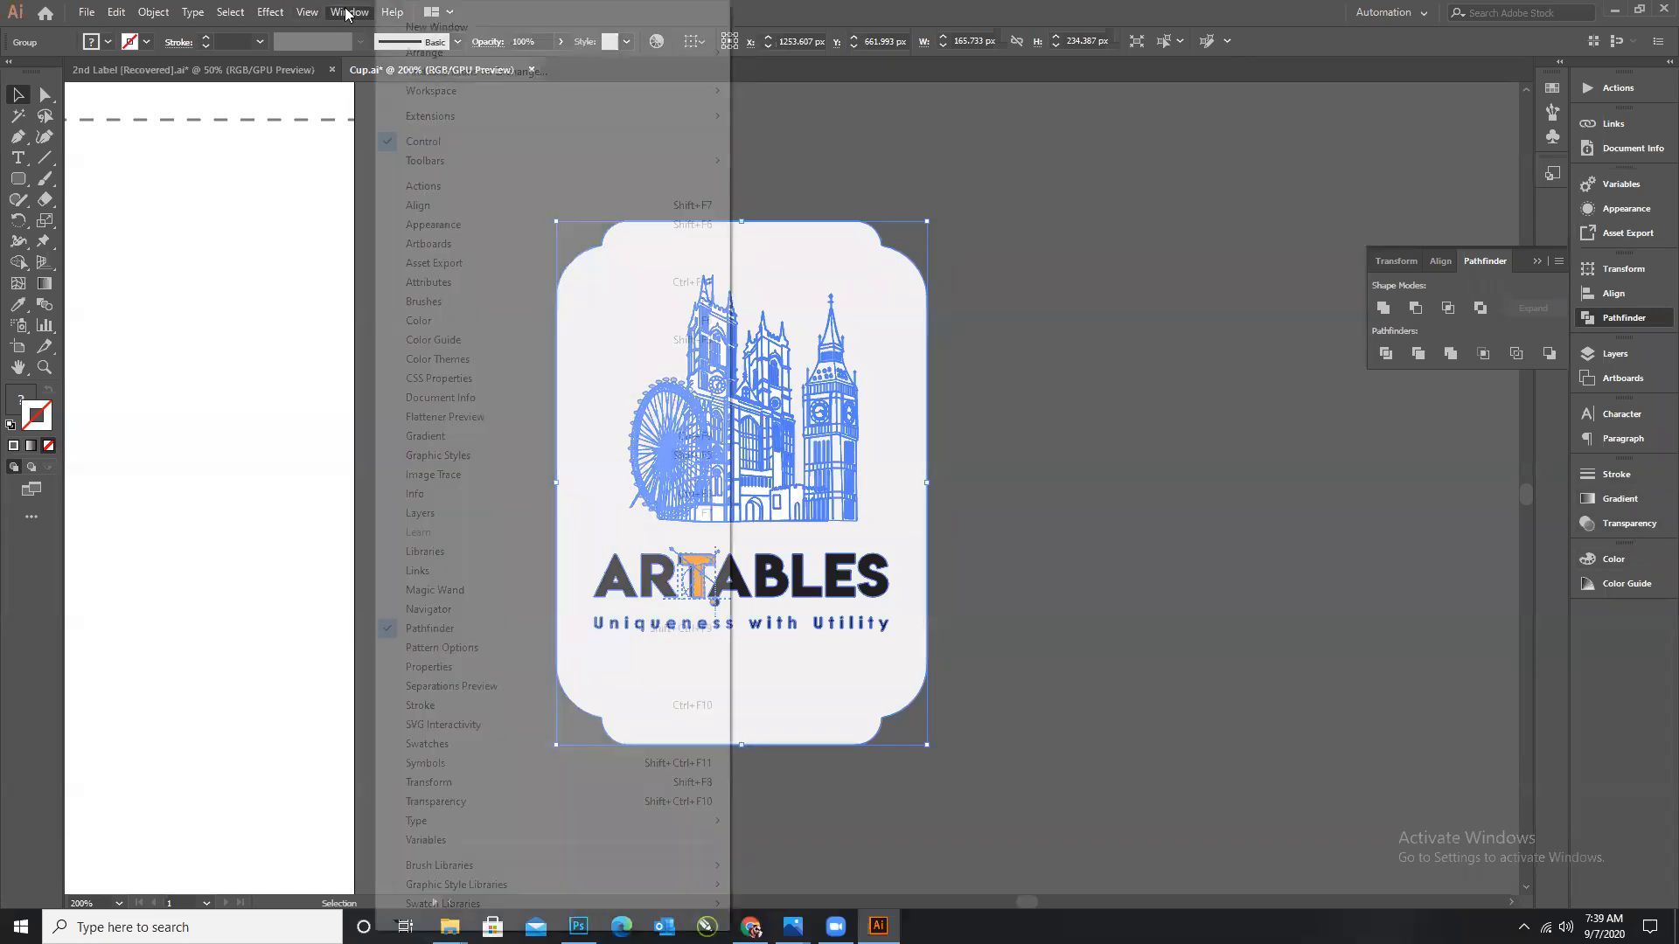
left_click(449, 764)
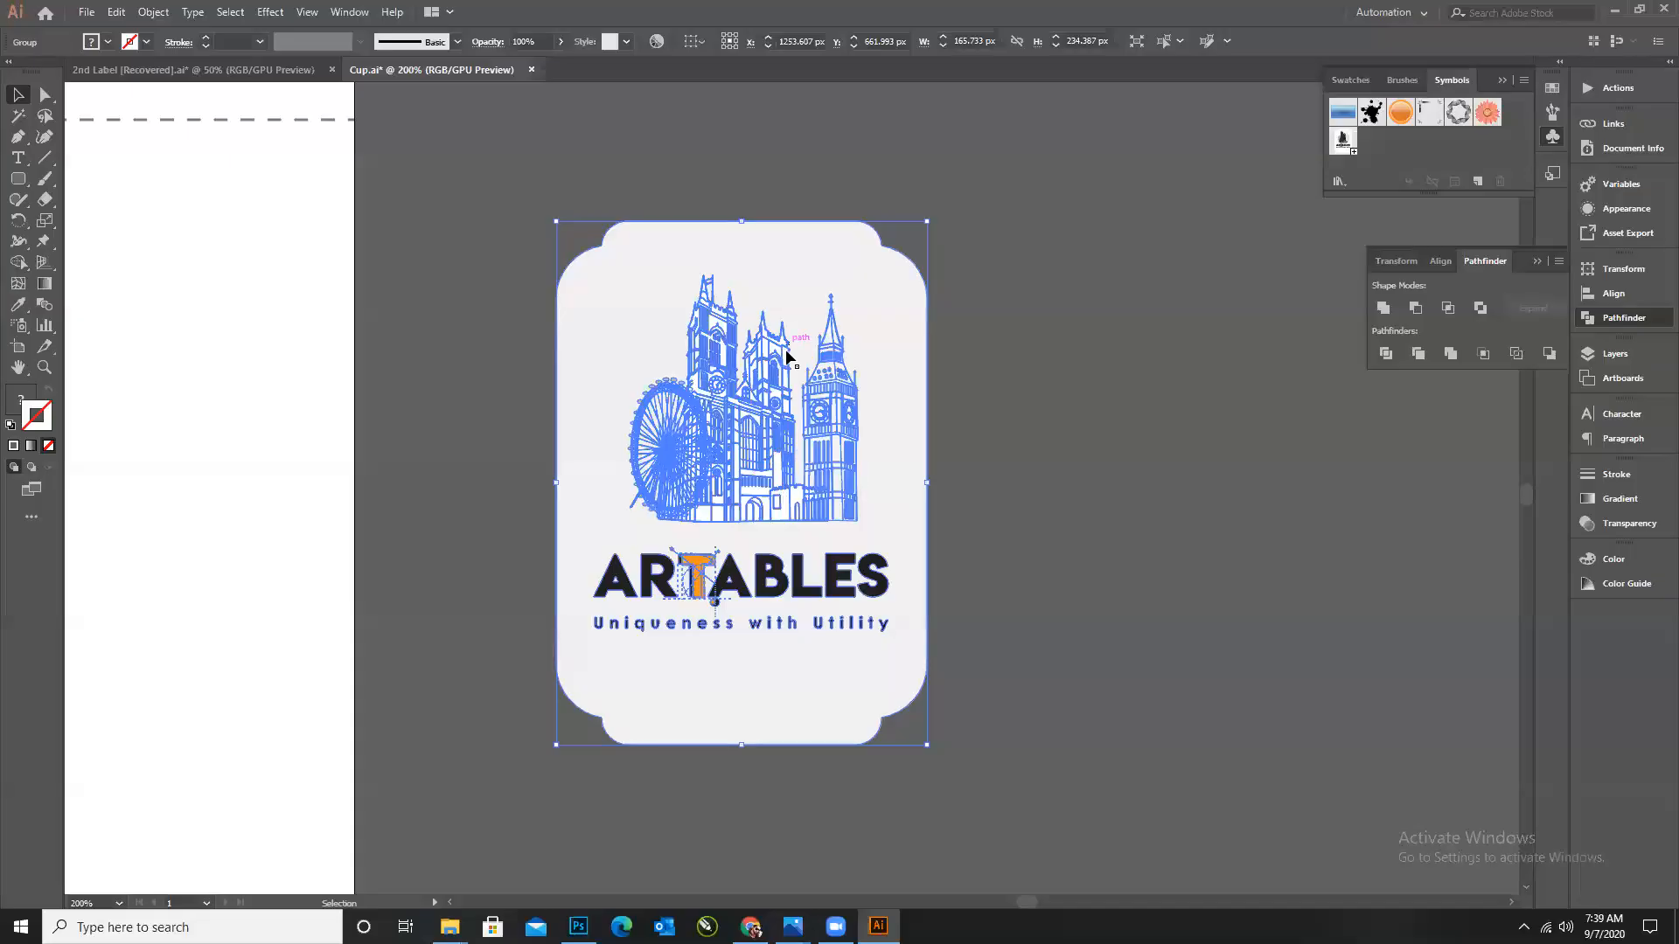
left_click(1342, 143)
left_click(1499, 182)
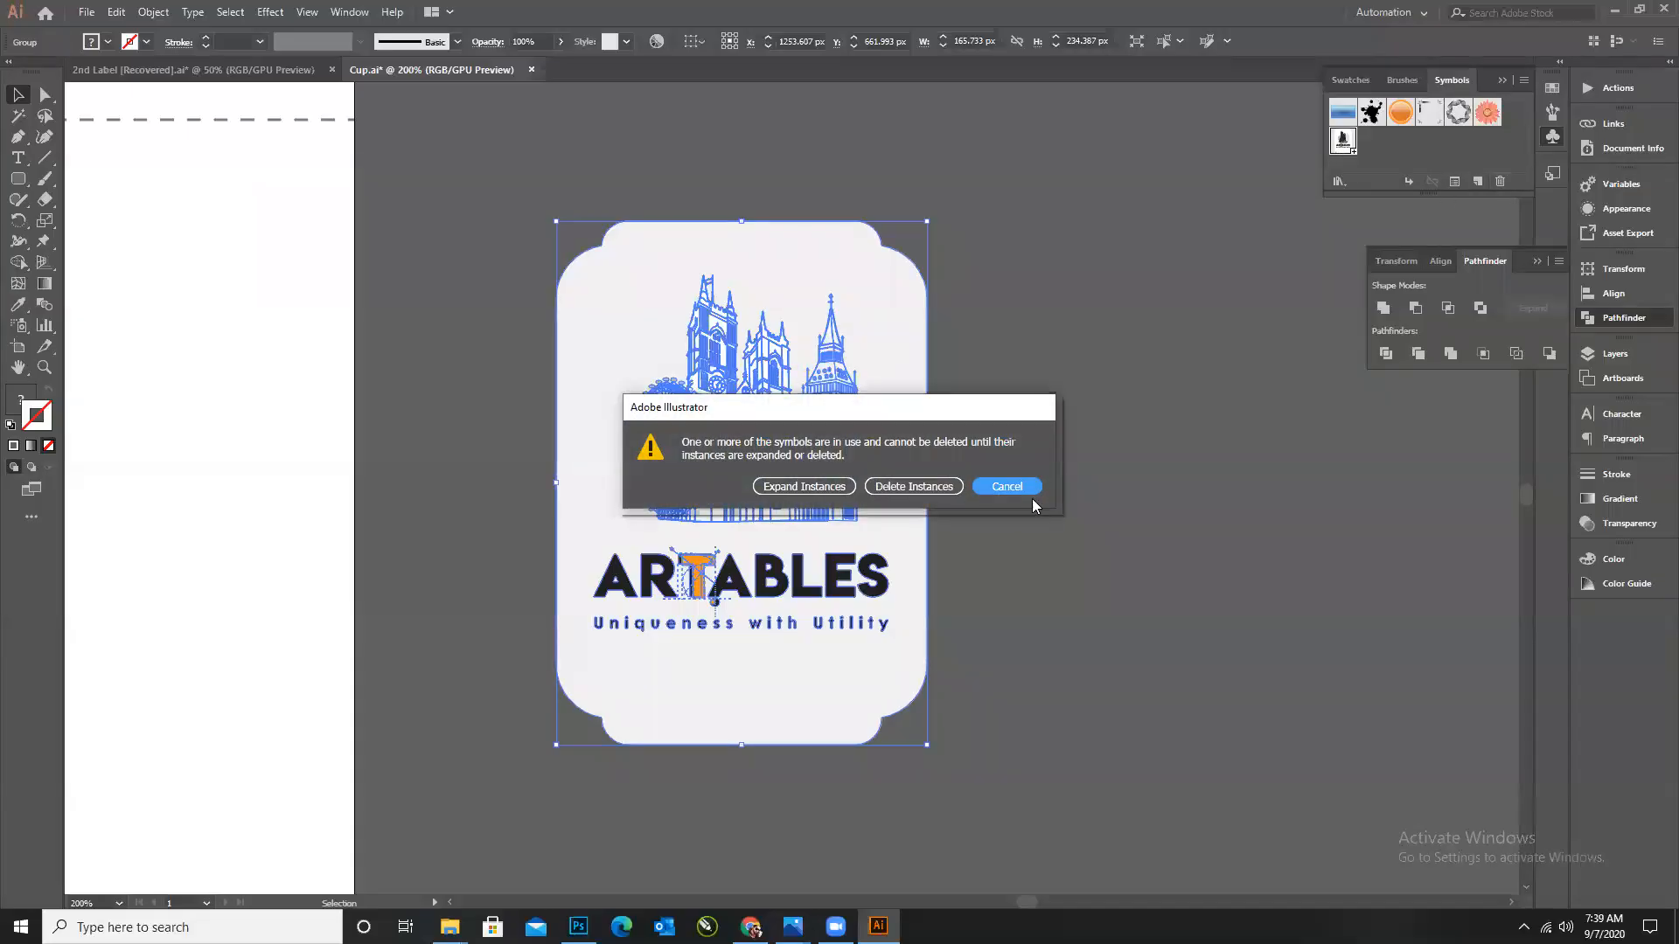
left_click(901, 494)
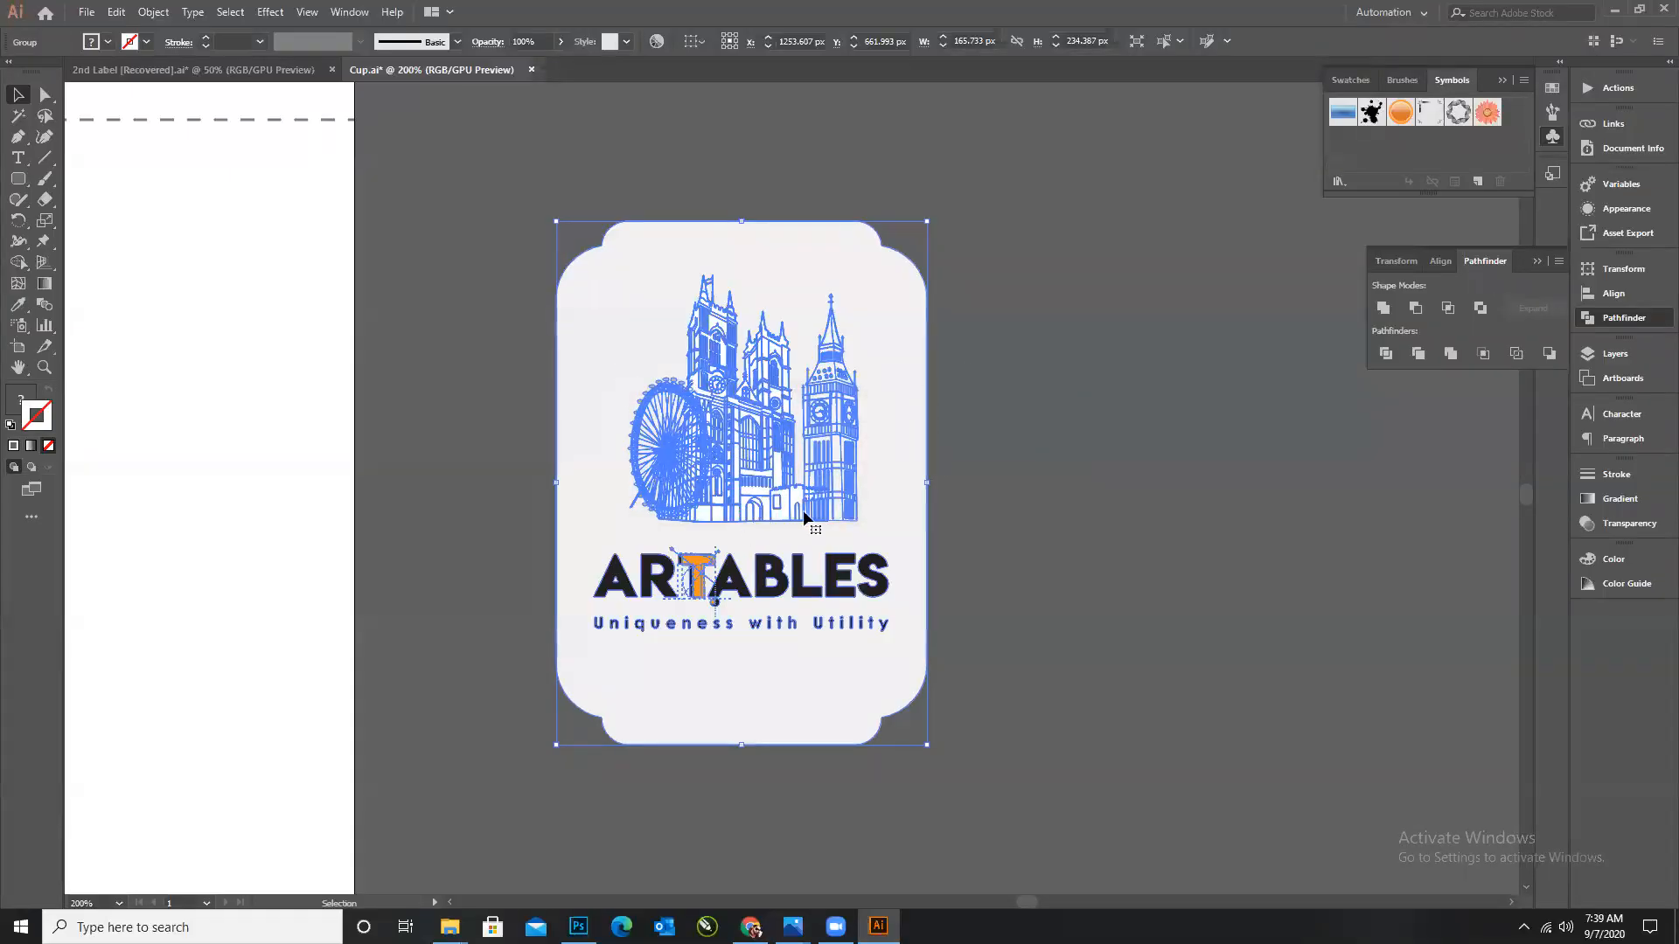
Turn the enlarged label into a dynamic symbol named New Symbol with the Graphic export type.
left_click_drag(724, 485, 1350, 138)
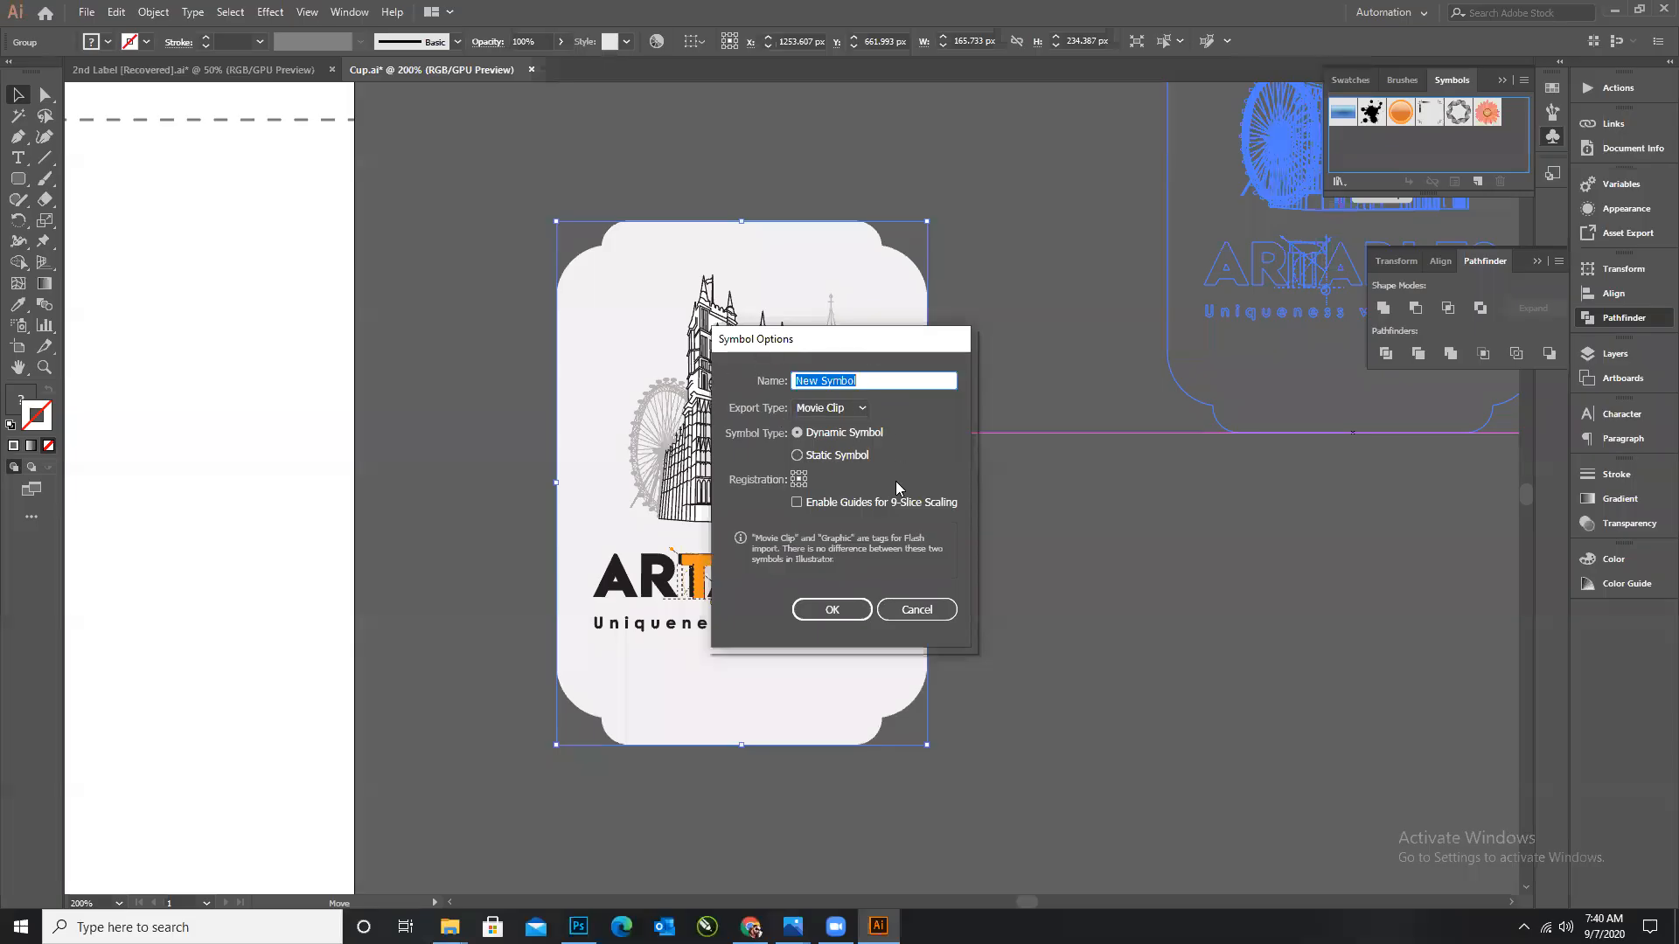
left_click(827, 412)
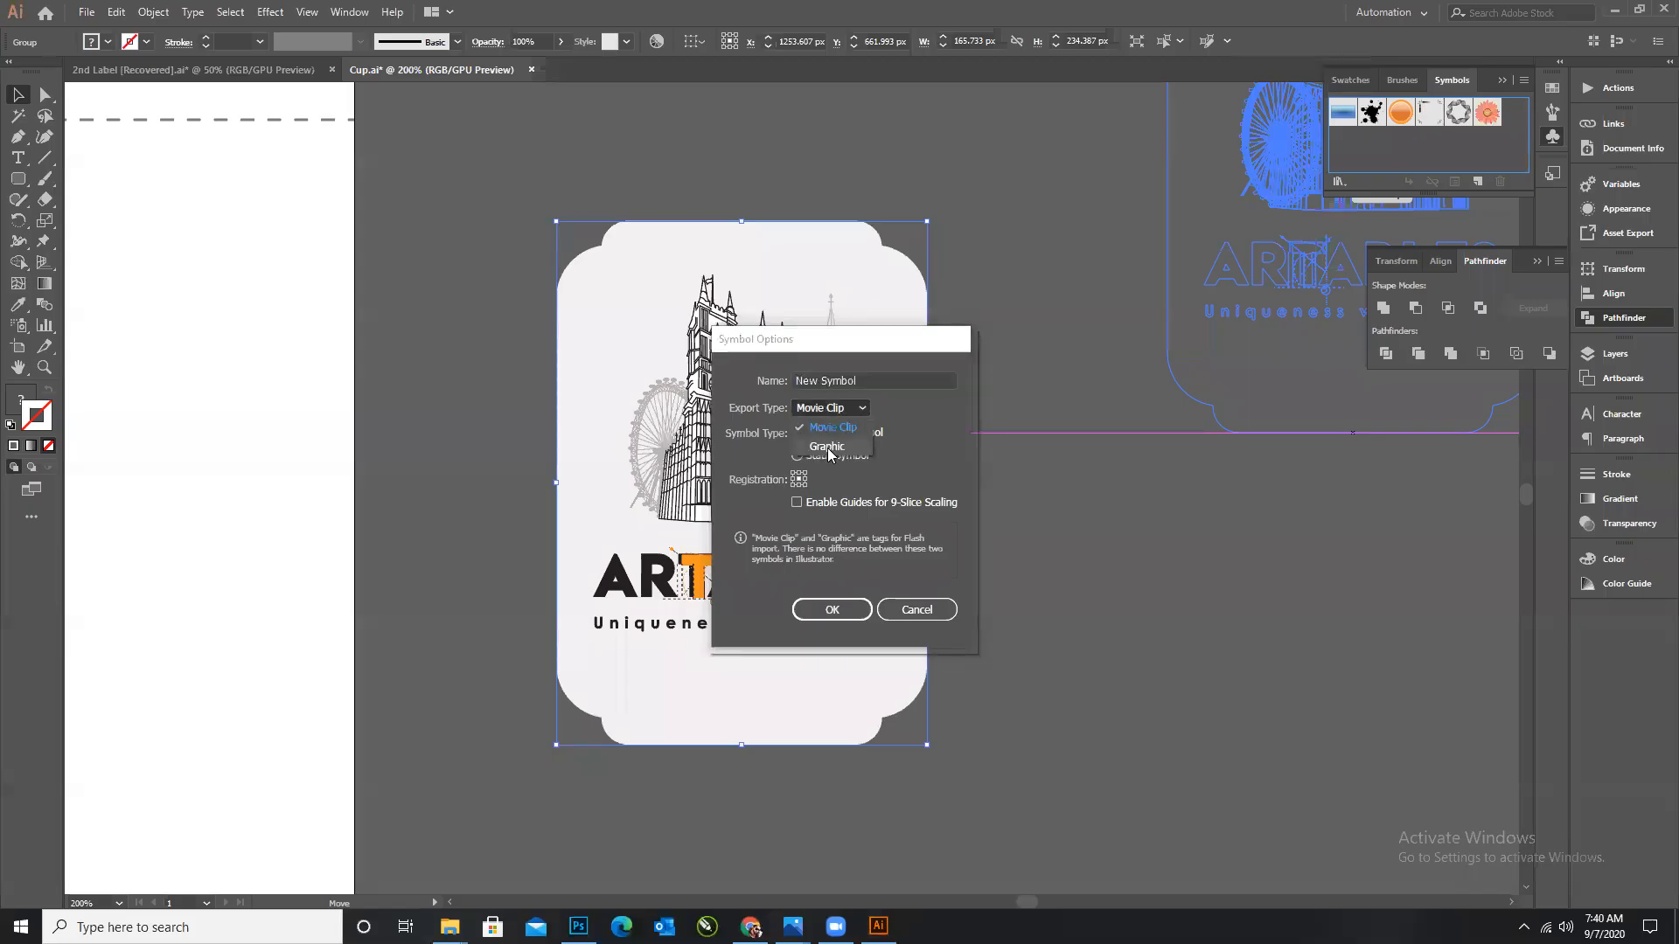
left_click(828, 447)
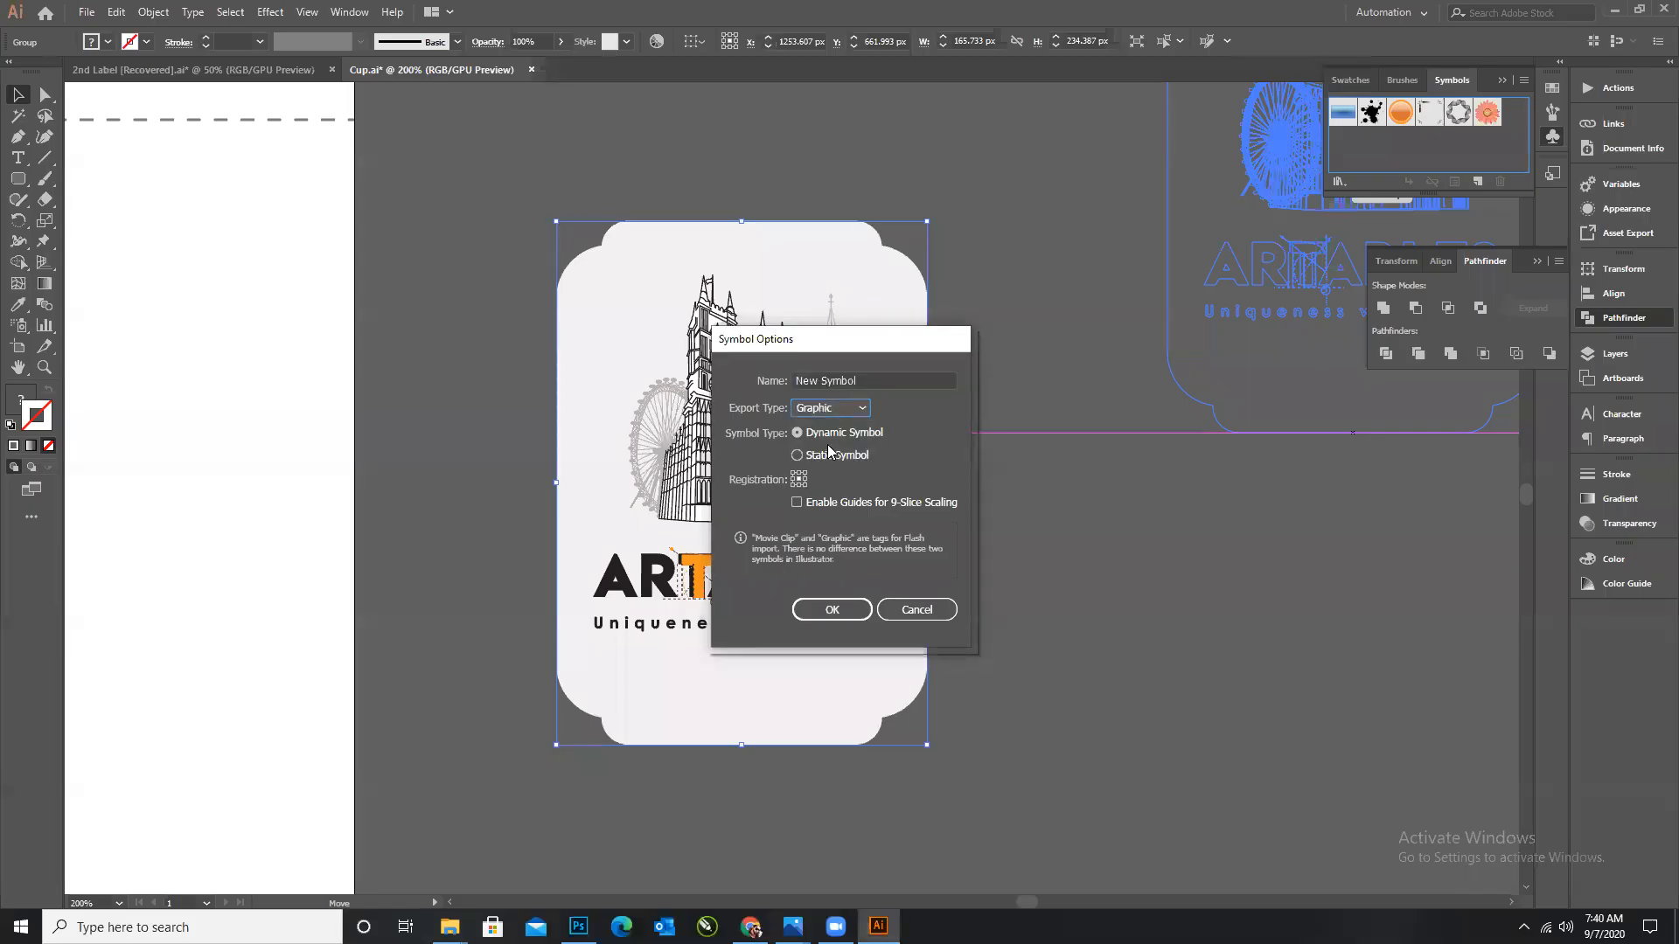
left_click(812, 611)
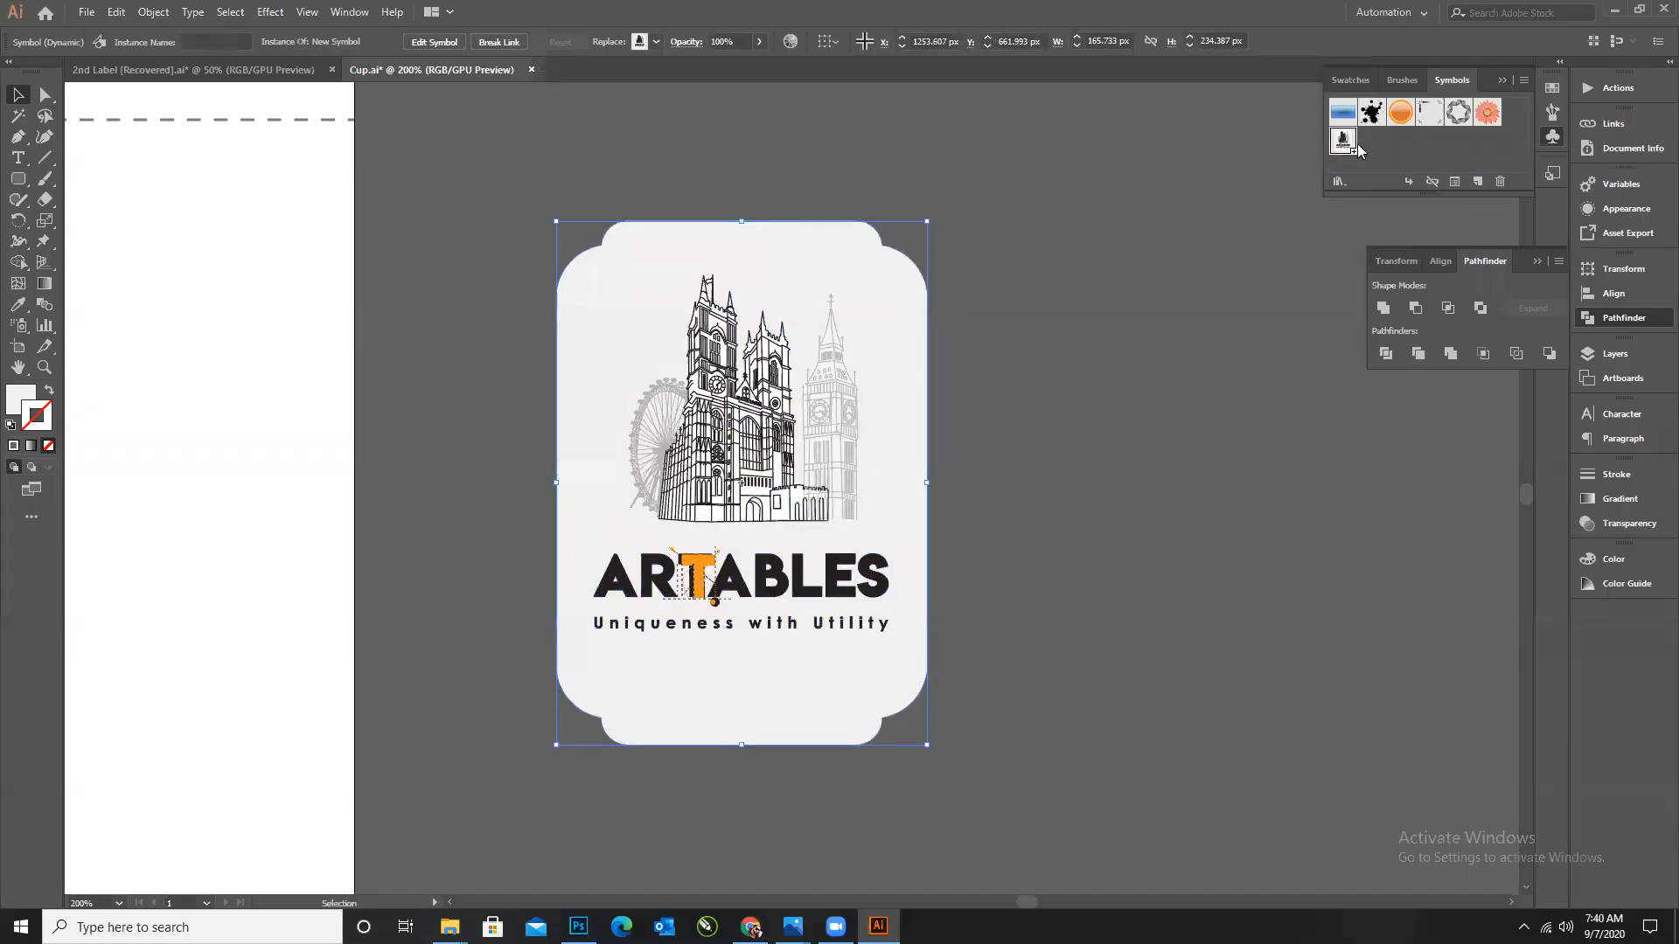
Open the 3D Revolve effect of the large black cup's body for editing, with the preview switched on.
scroll(1109, 597, "down", 2)
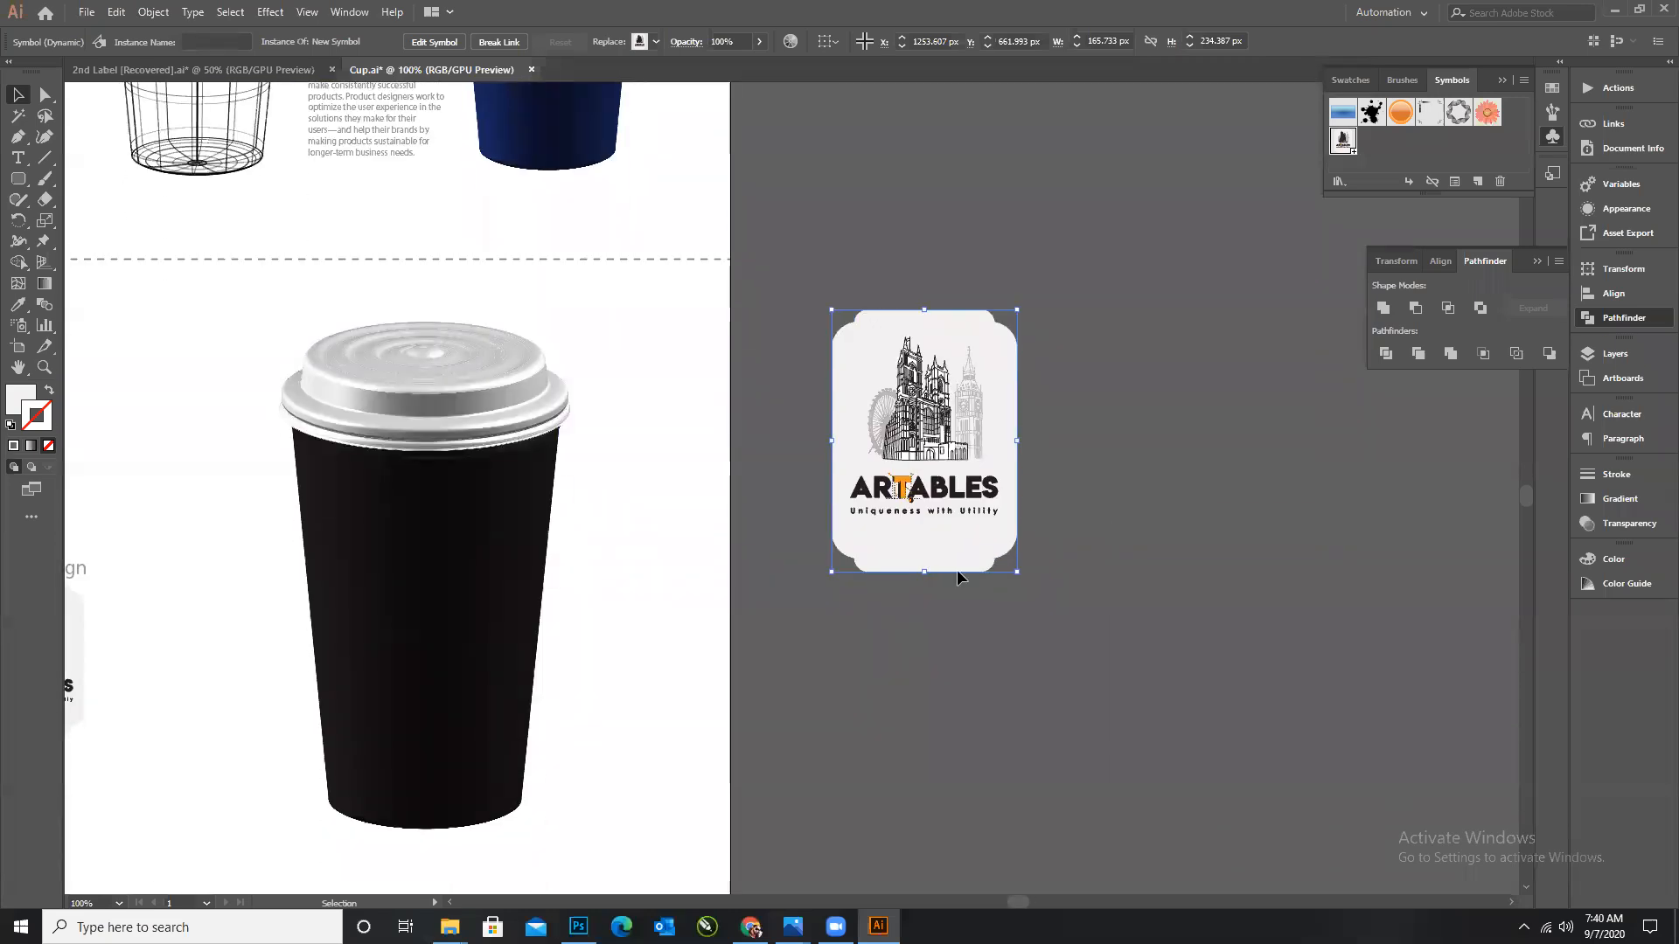
scroll(953, 616, "down", 3)
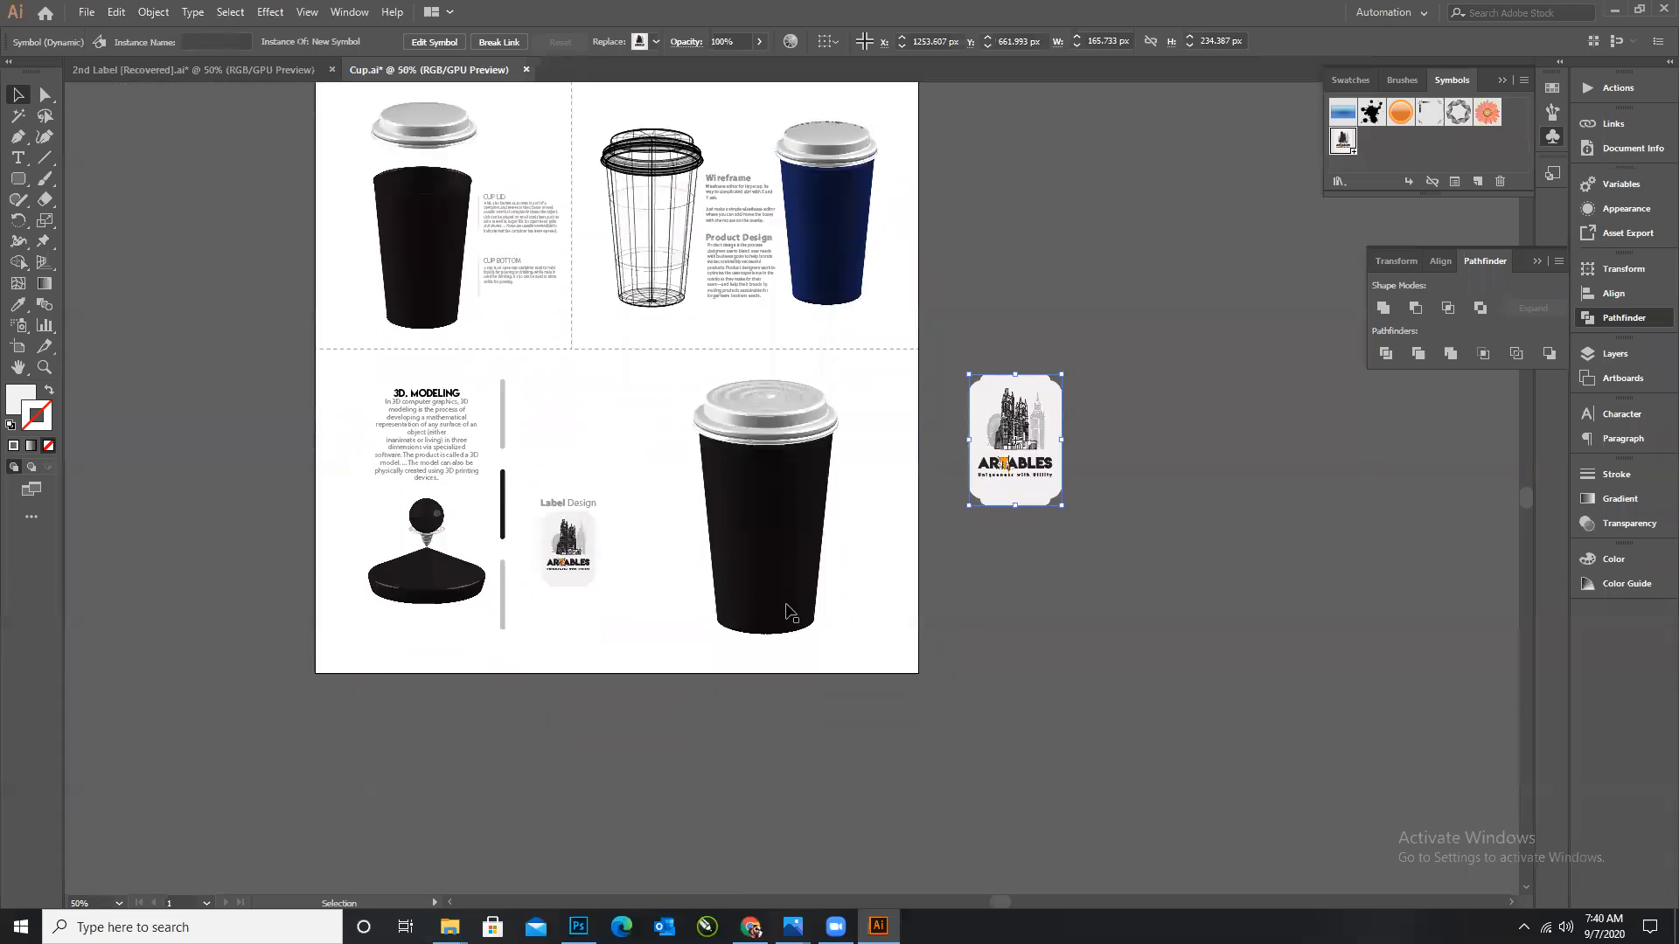
left_click(730, 506)
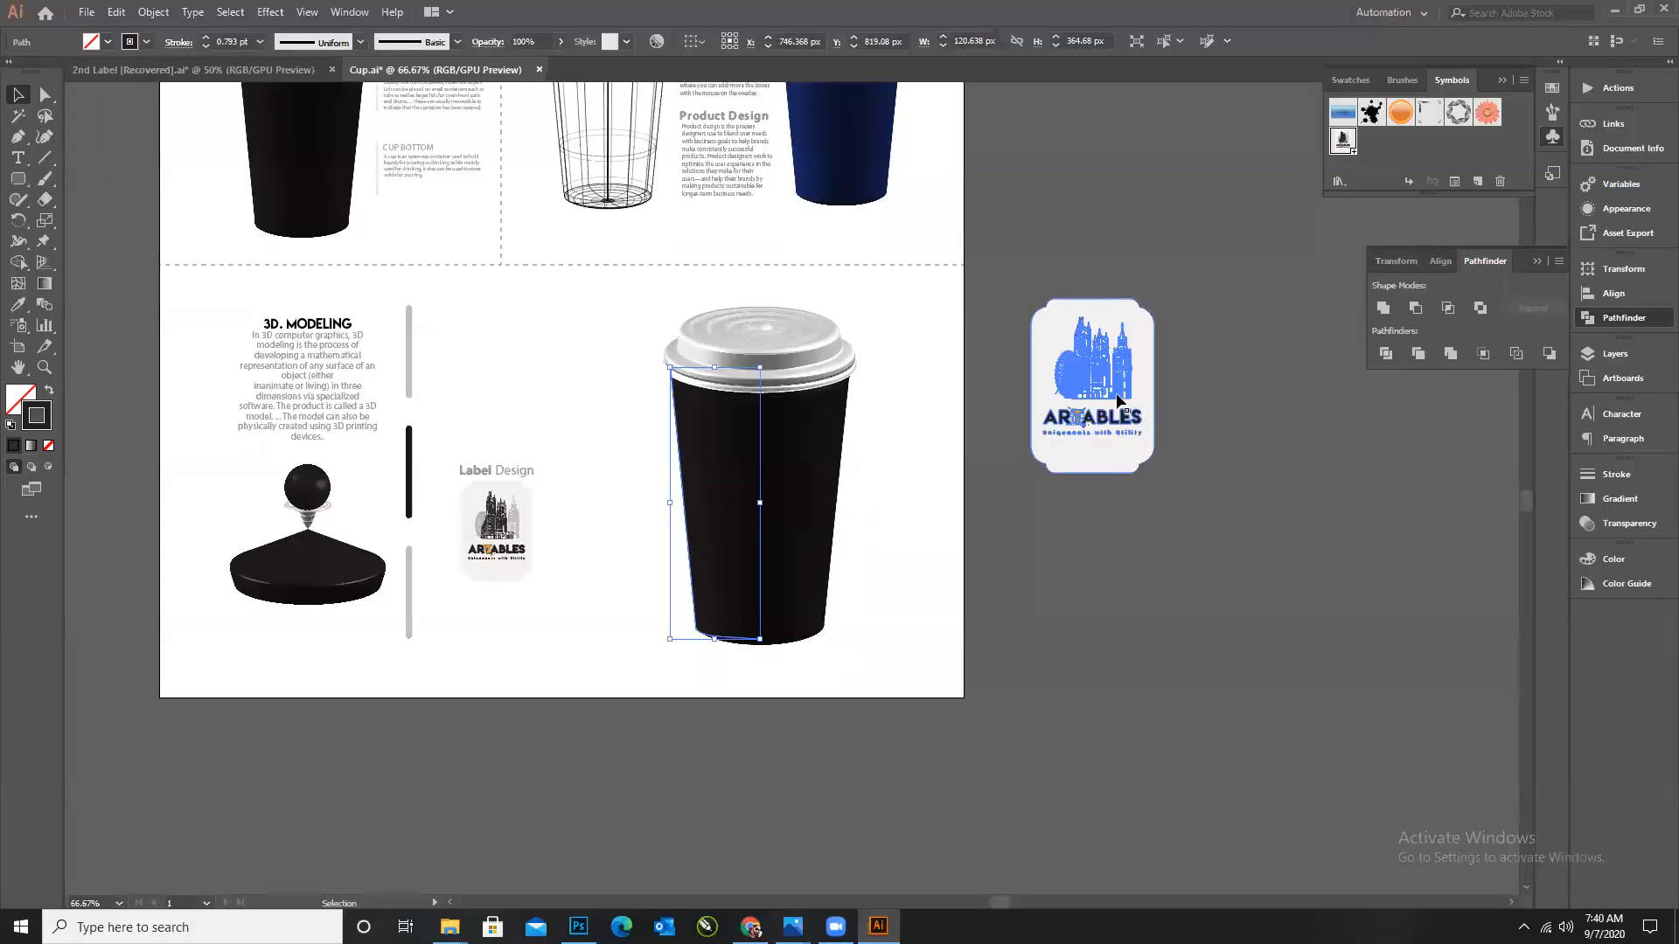
left_click(351, 12)
left_click(418, 223)
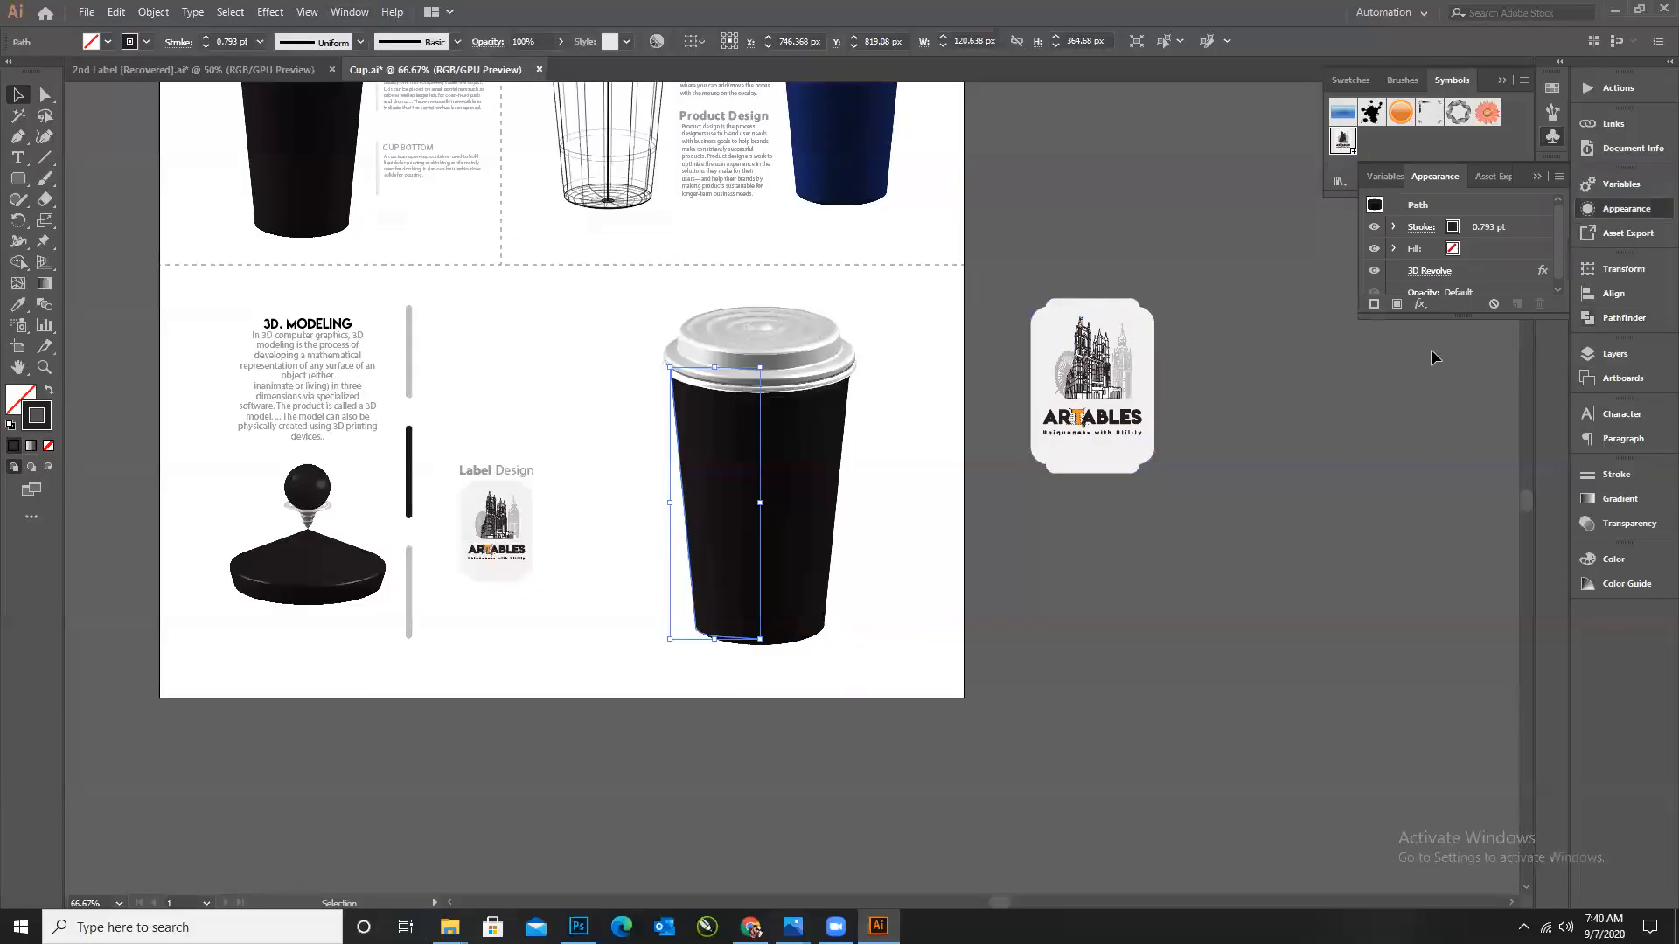
scroll(1467, 260, "down", 1)
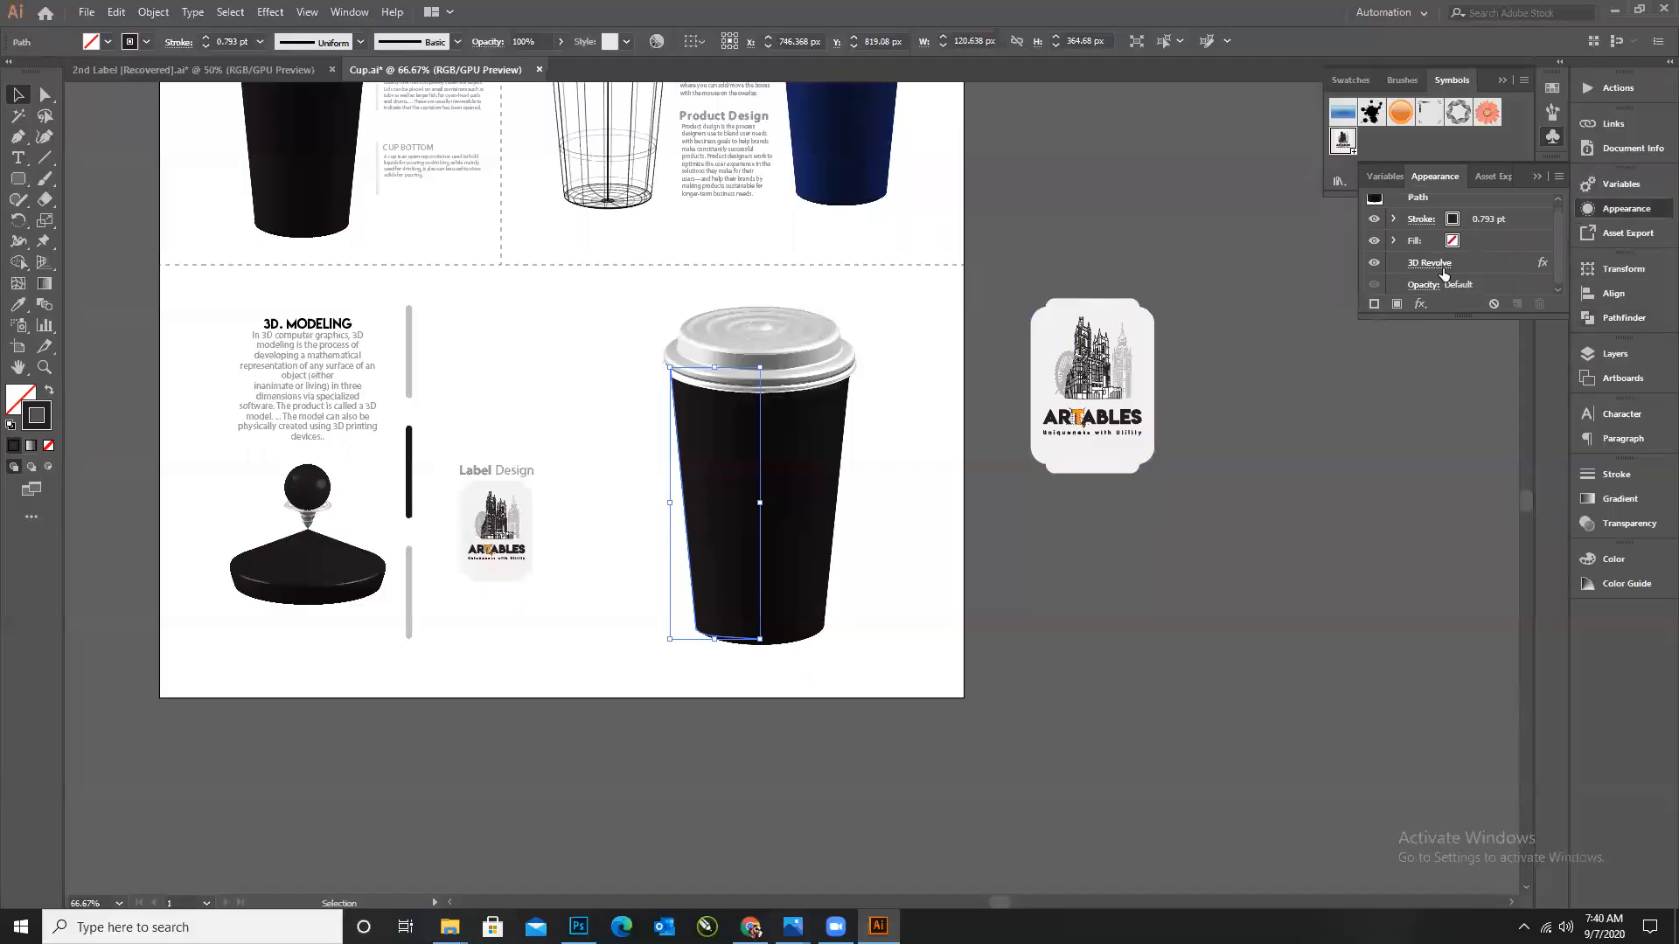
left_click(1441, 271)
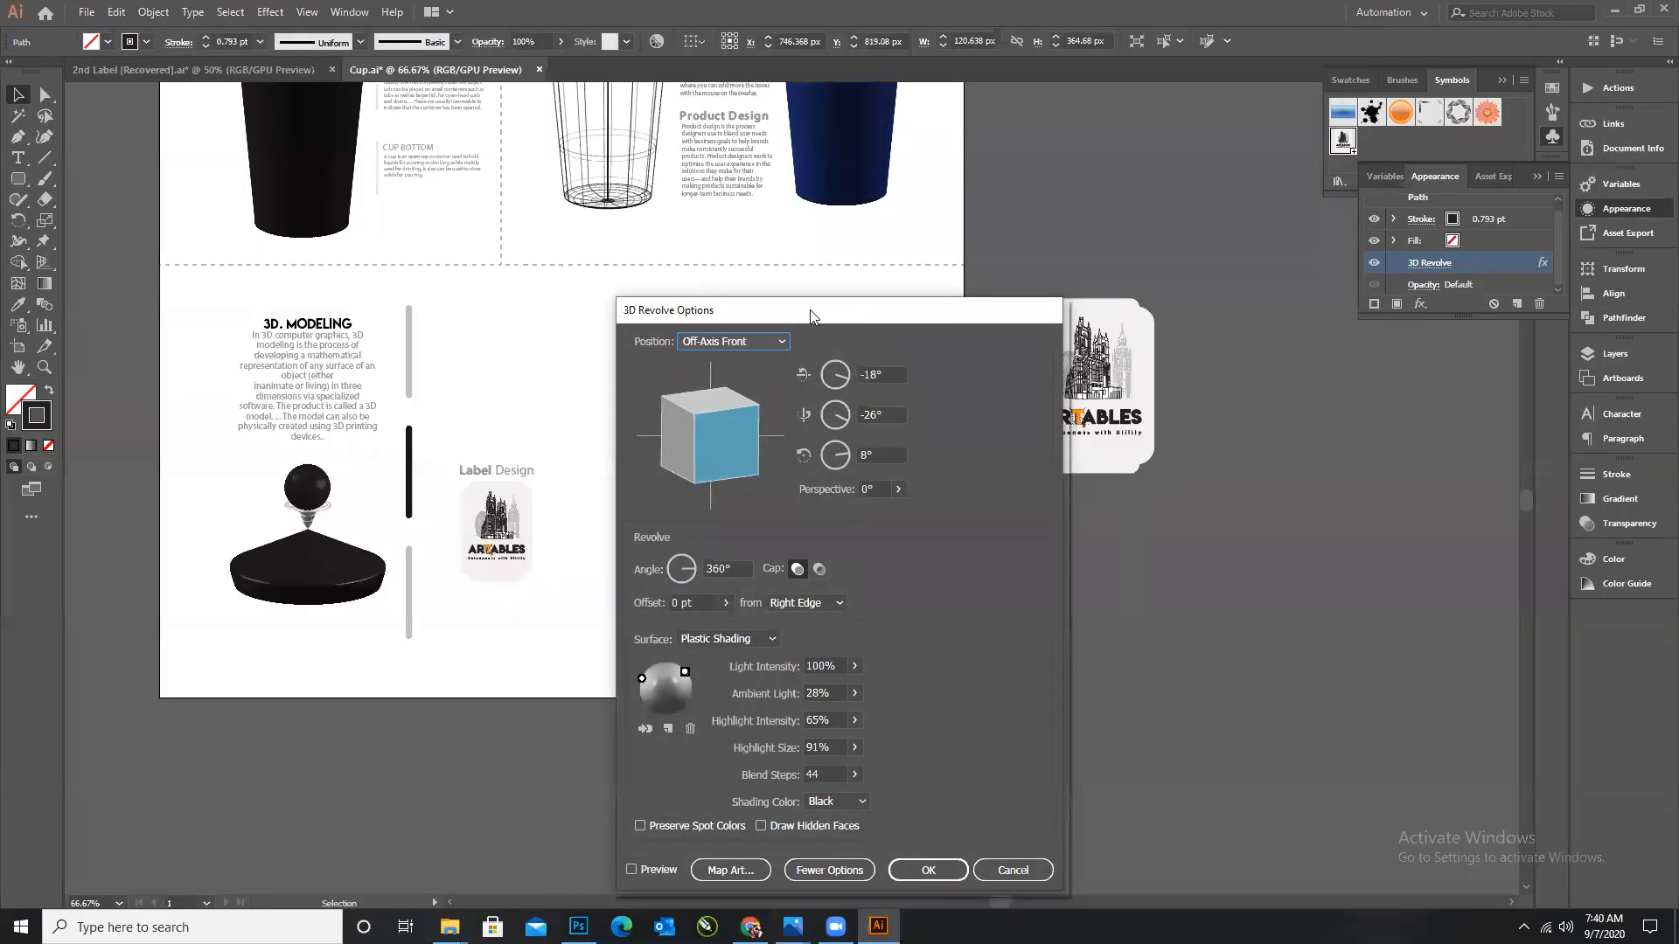
left_click_drag(811, 315, 1236, 149)
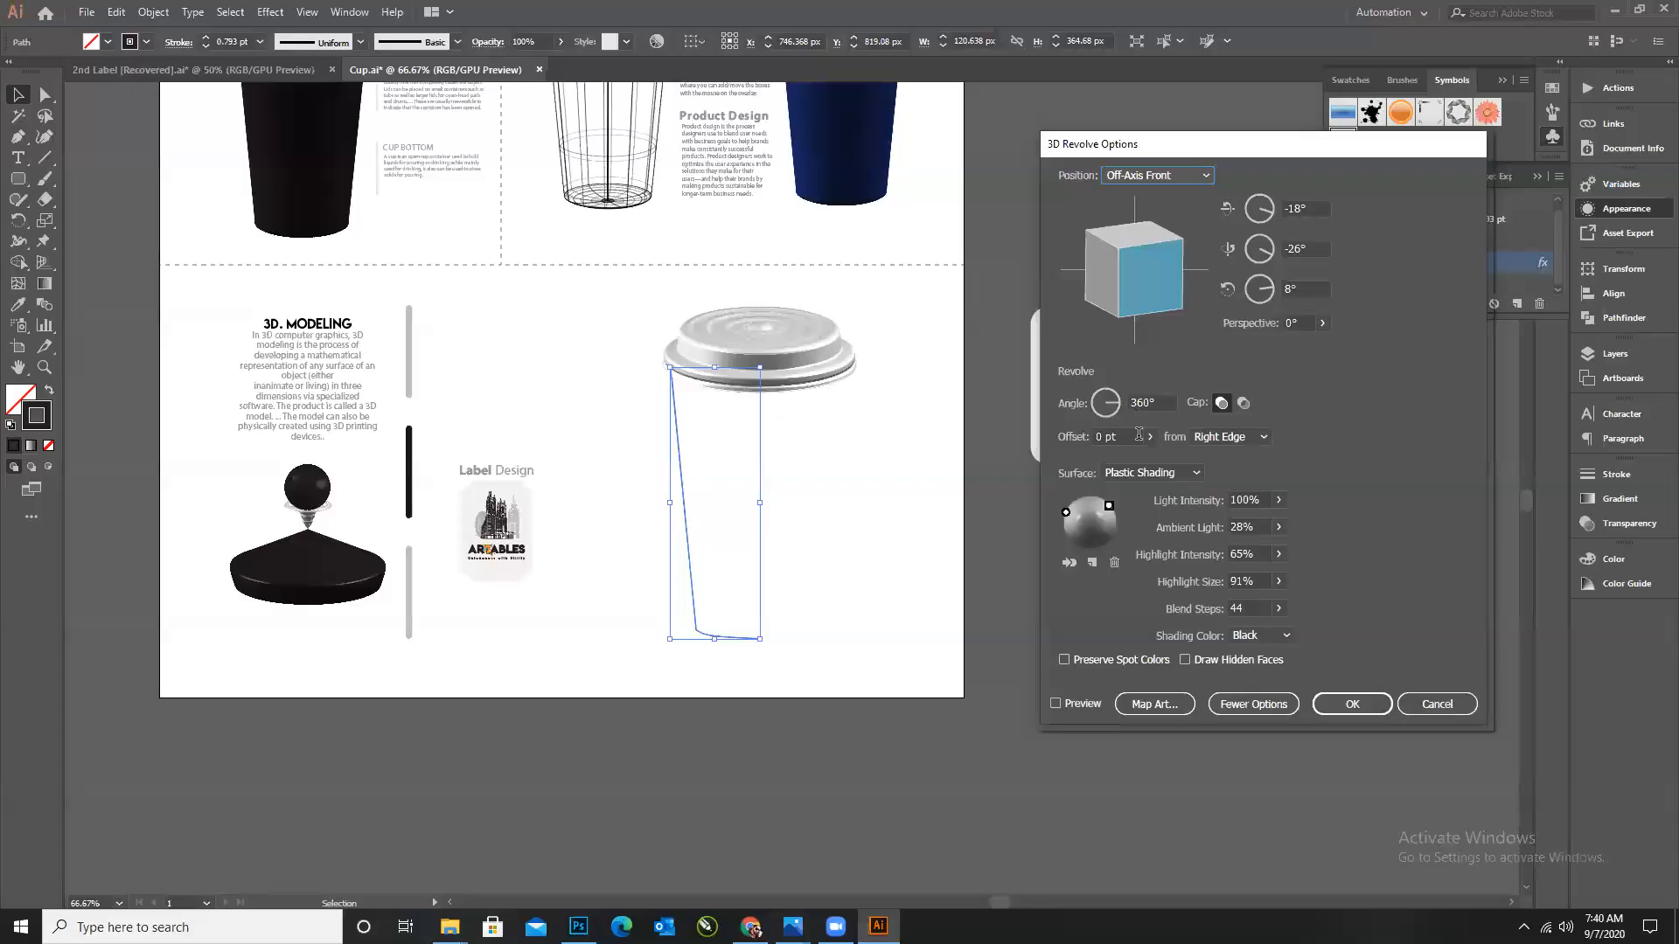
left_click(1055, 703)
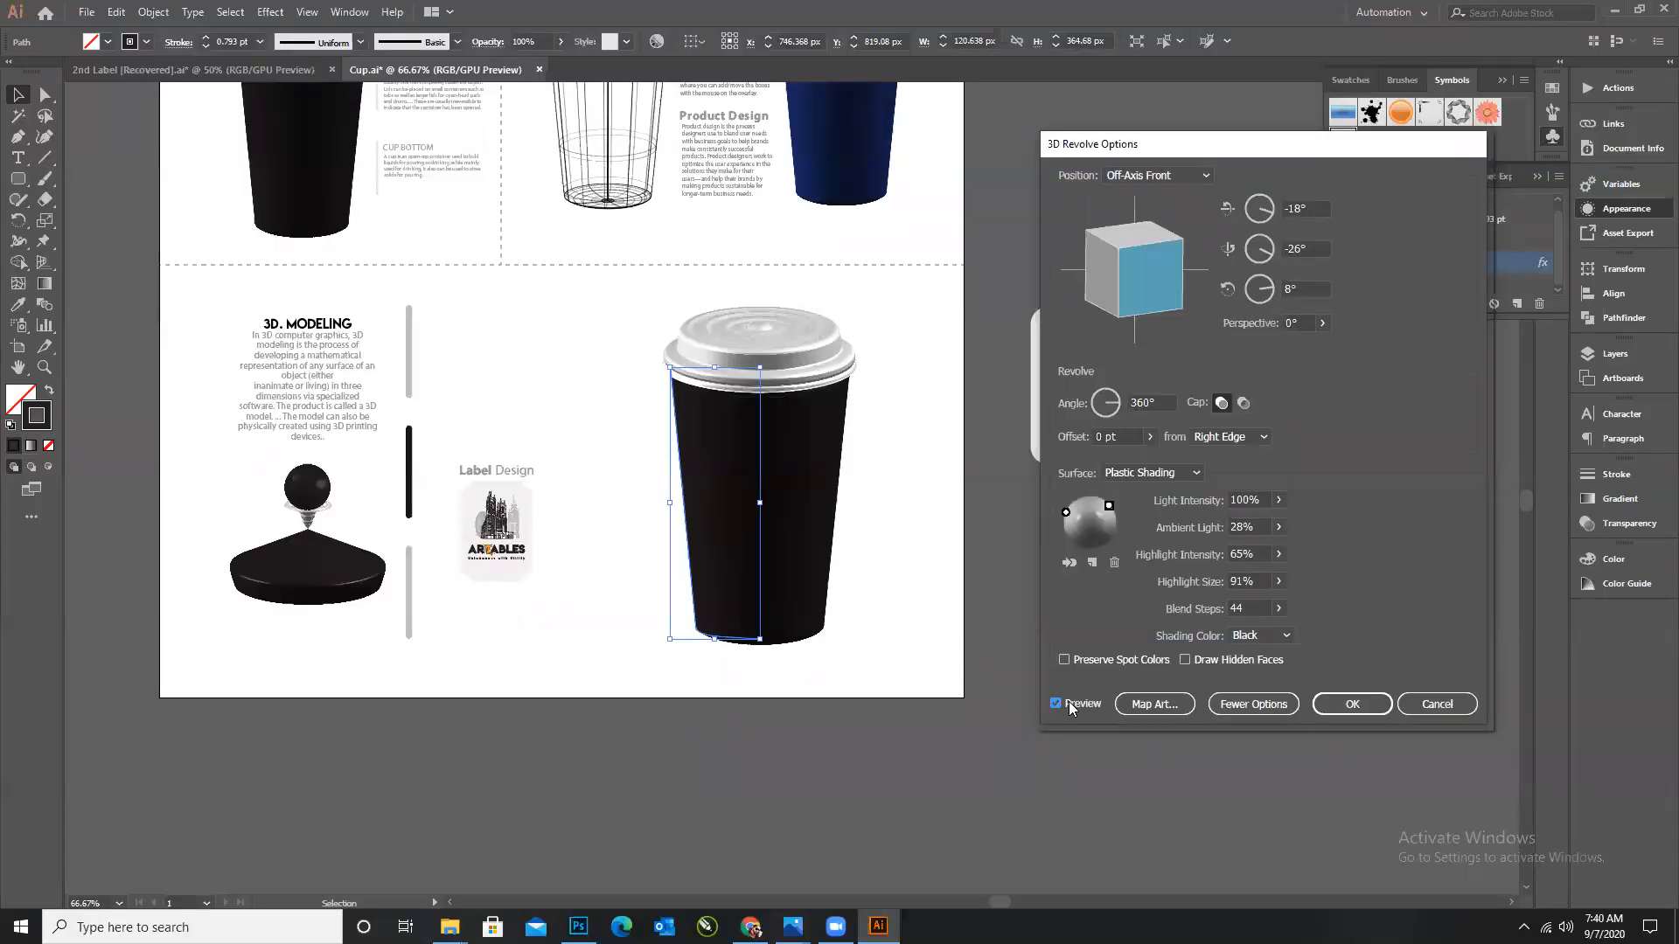
Open the art mapping for the revolved cup and go to surface 7 of 8, the cup's outer wall.
left_click(1154, 705)
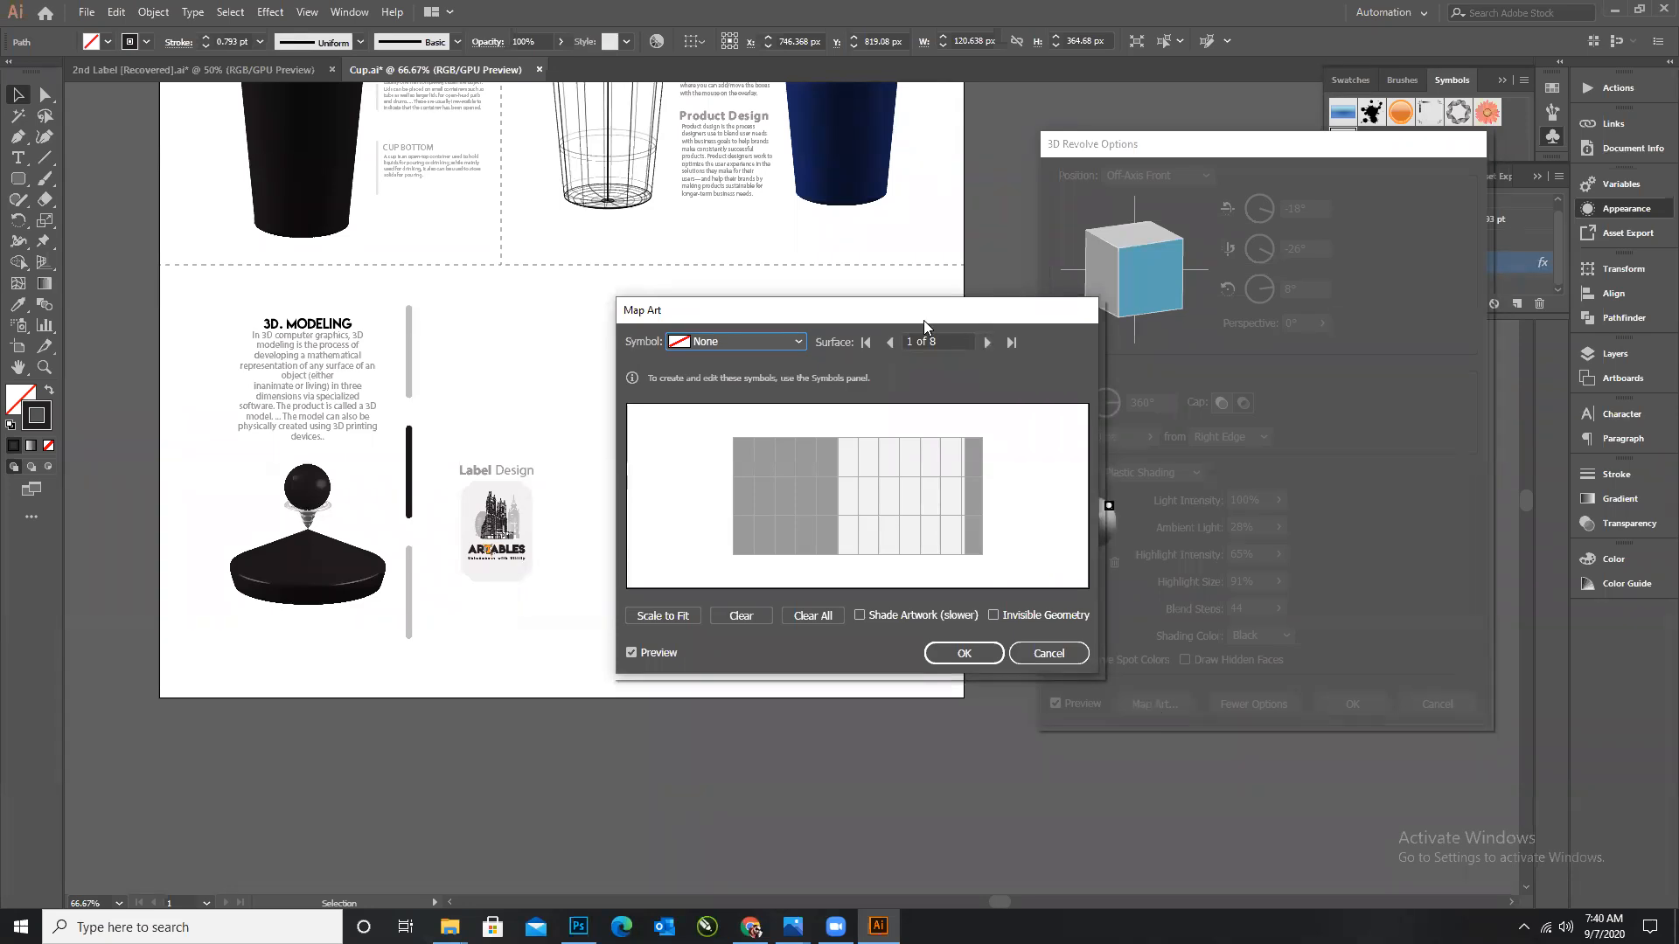
left_click_drag(923, 320, 1234, 290)
left_click(1300, 314)
left_click(1300, 315)
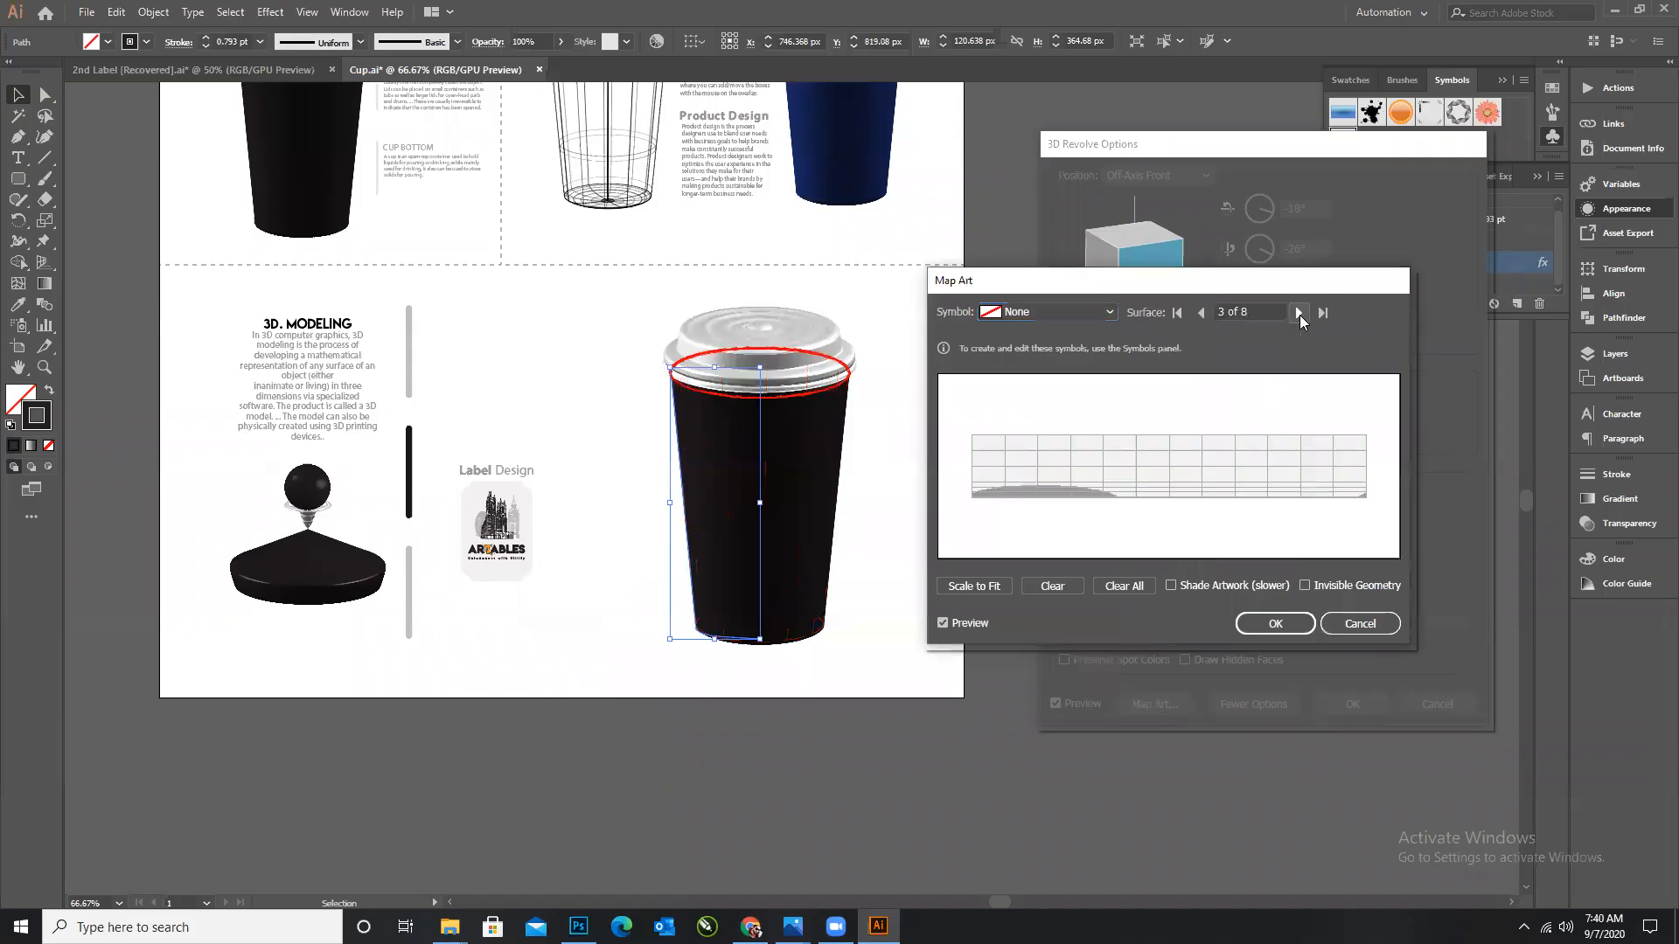
left_click(1300, 315)
left_click(1300, 314)
left_click(1300, 314)
left_click(1300, 314)
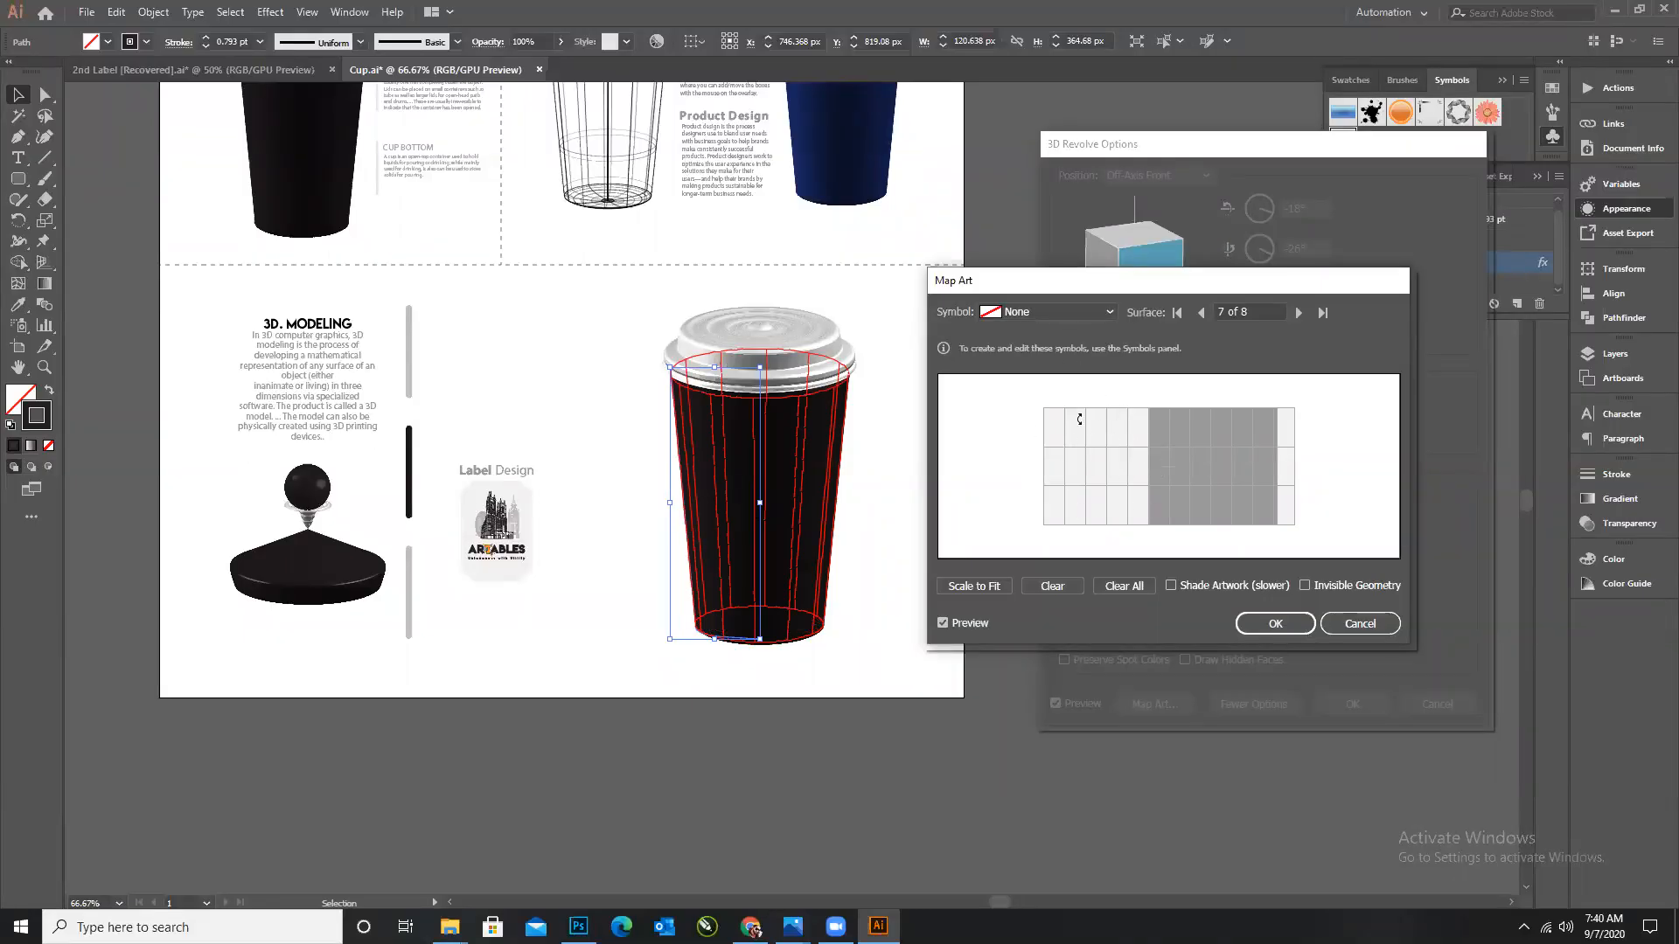
Try New Symbol on surface 7, stretched with Scale to Fit, and clear it from the surface.
left_click(1111, 310)
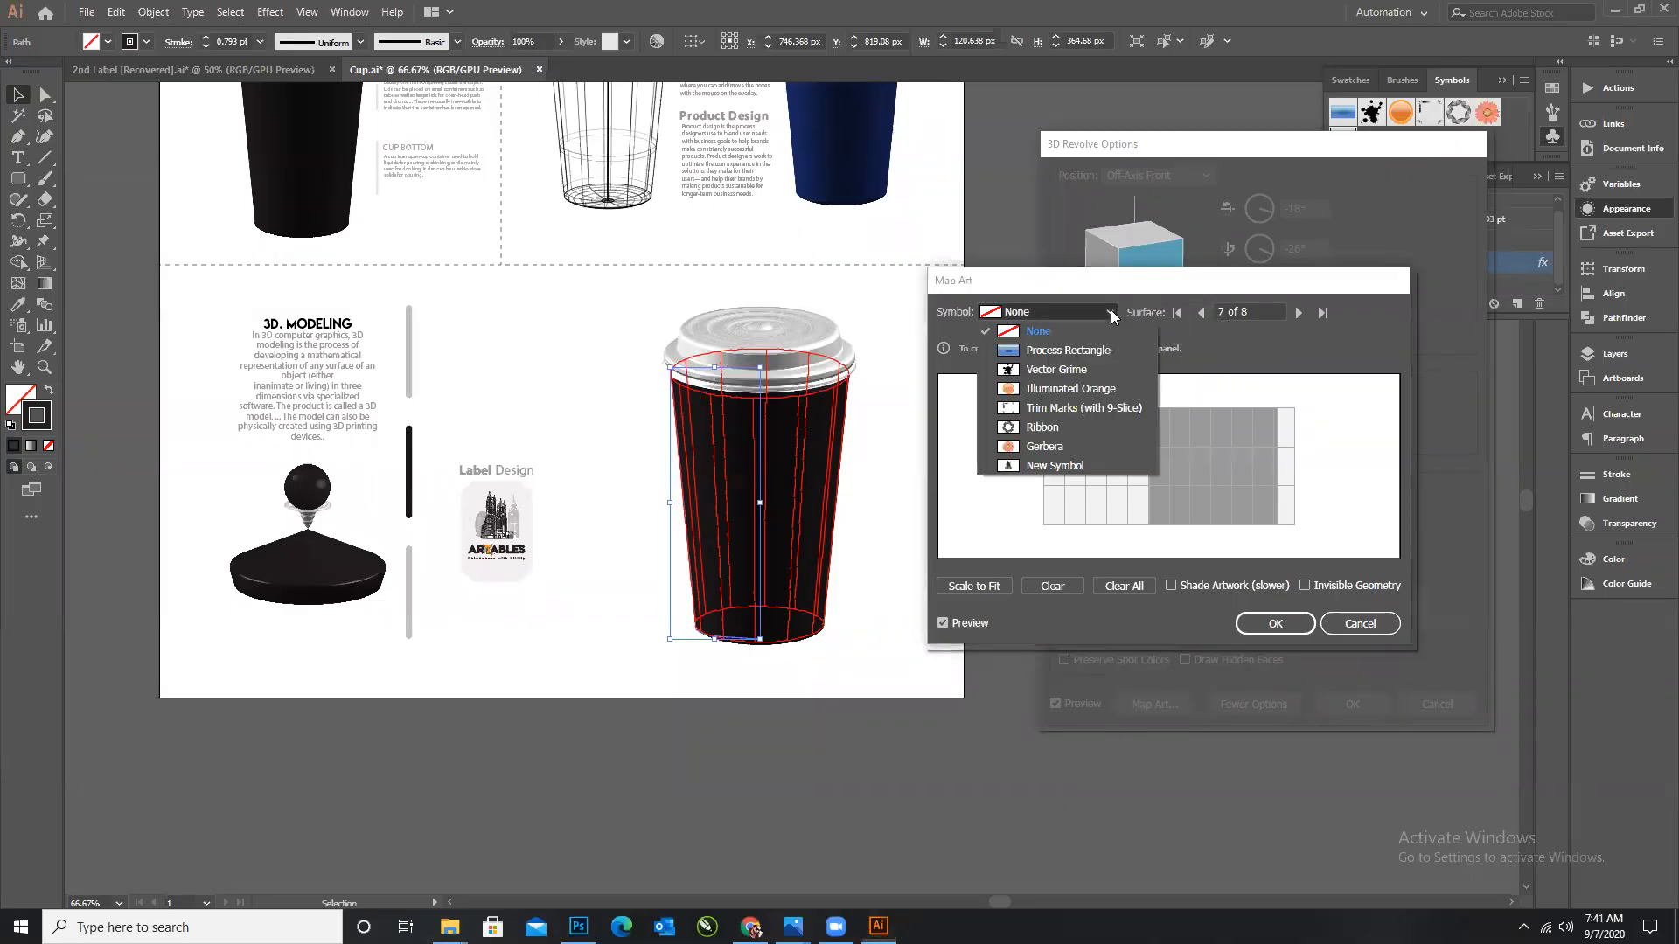
left_click(1051, 468)
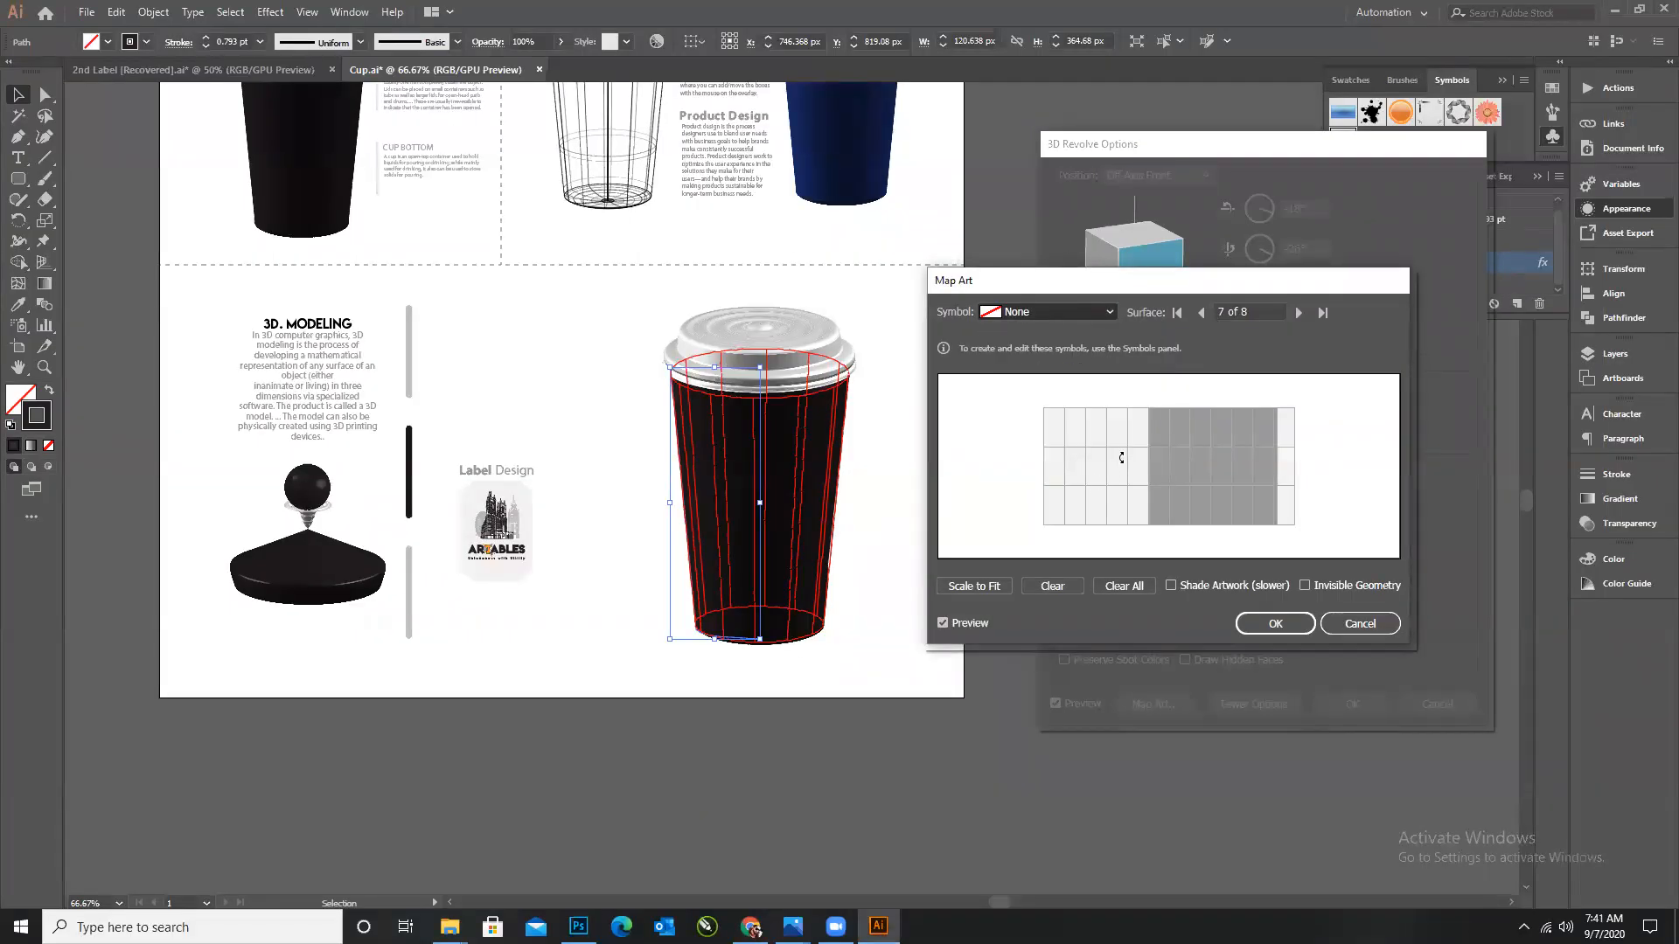
mouse_move(1171, 468)
left_mouse_down()
mouse_move(1085, 465)
mouse_move(1101, 475)
left_mouse_up()
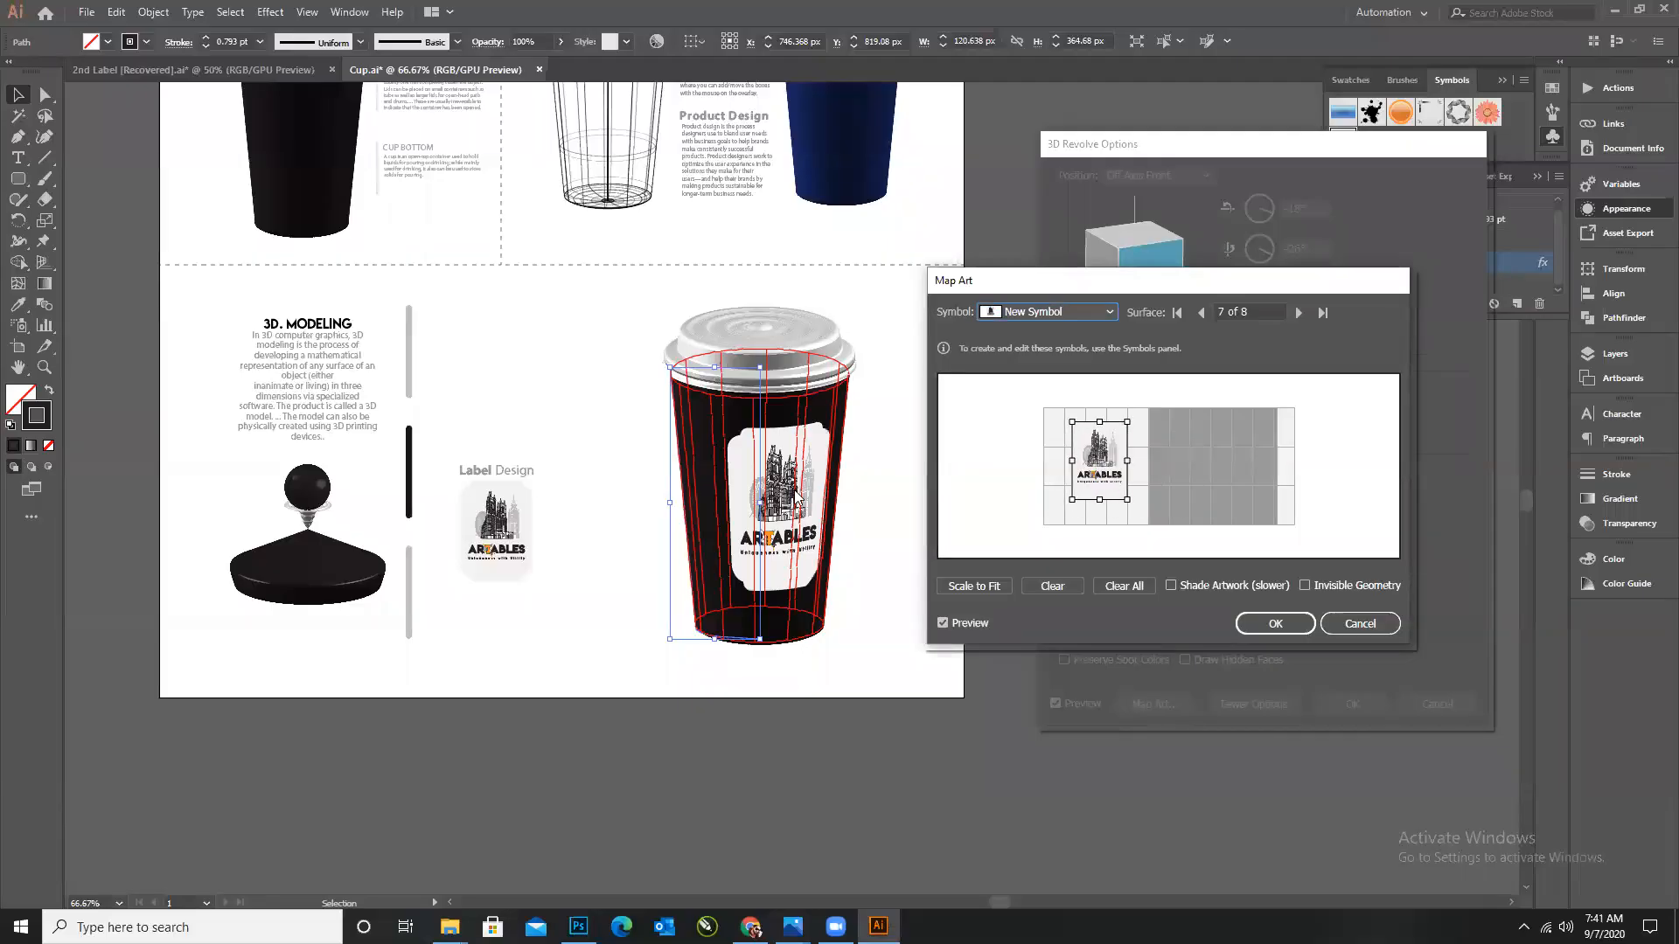
left_click_drag(1107, 467, 1120, 461)
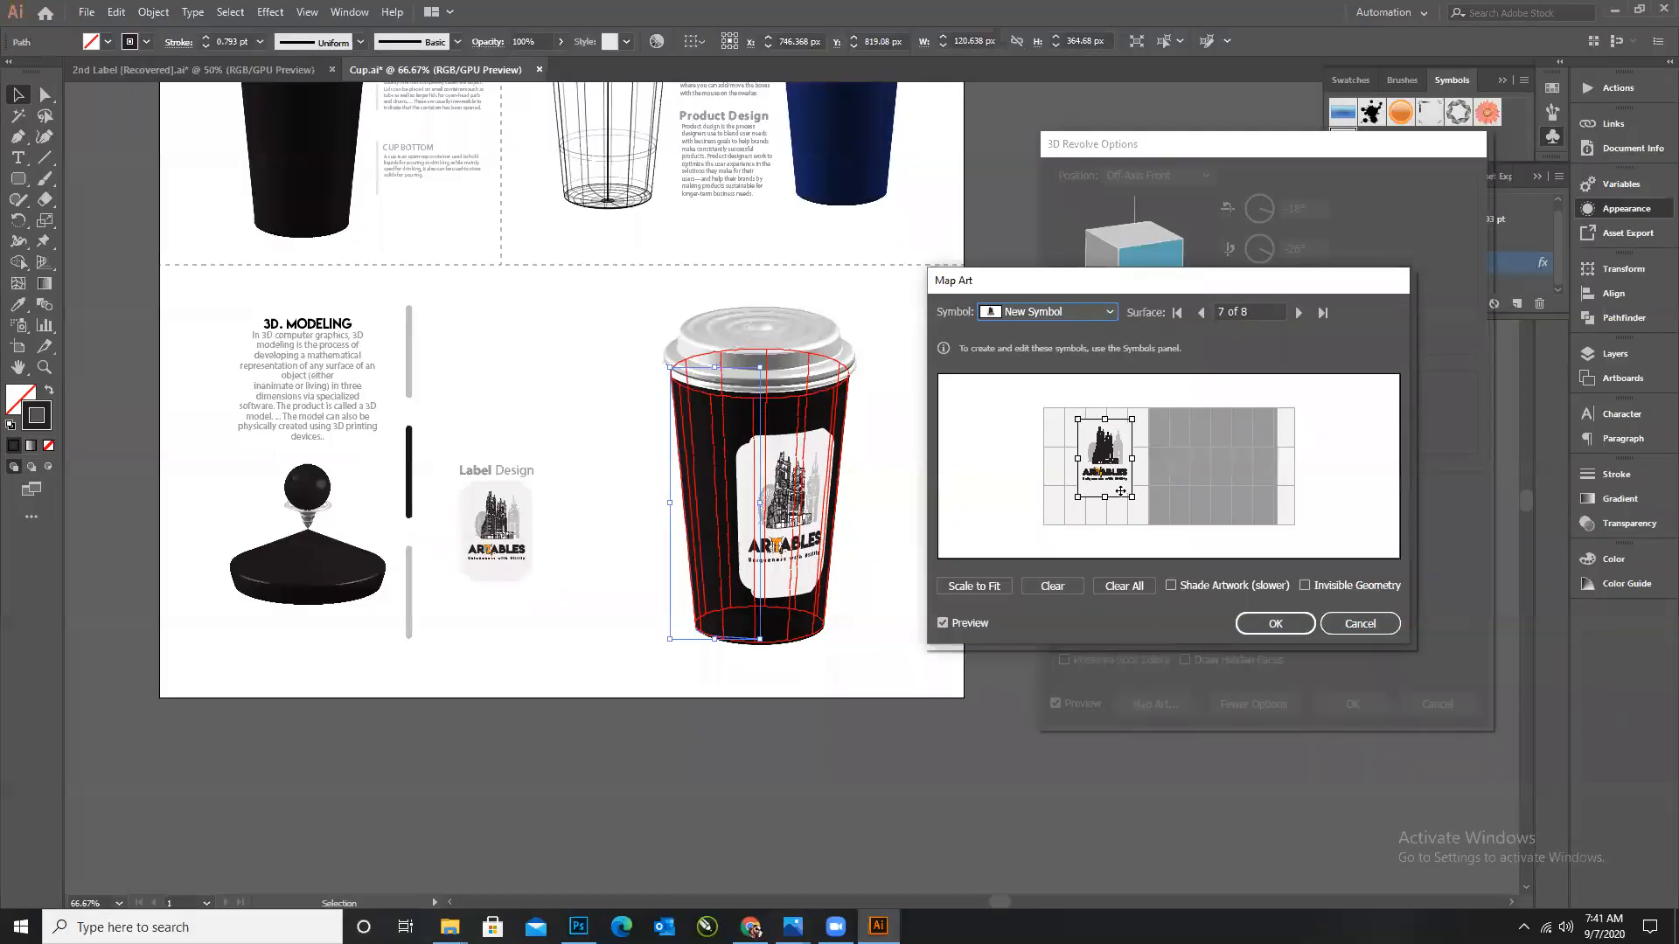
left_click(969, 585)
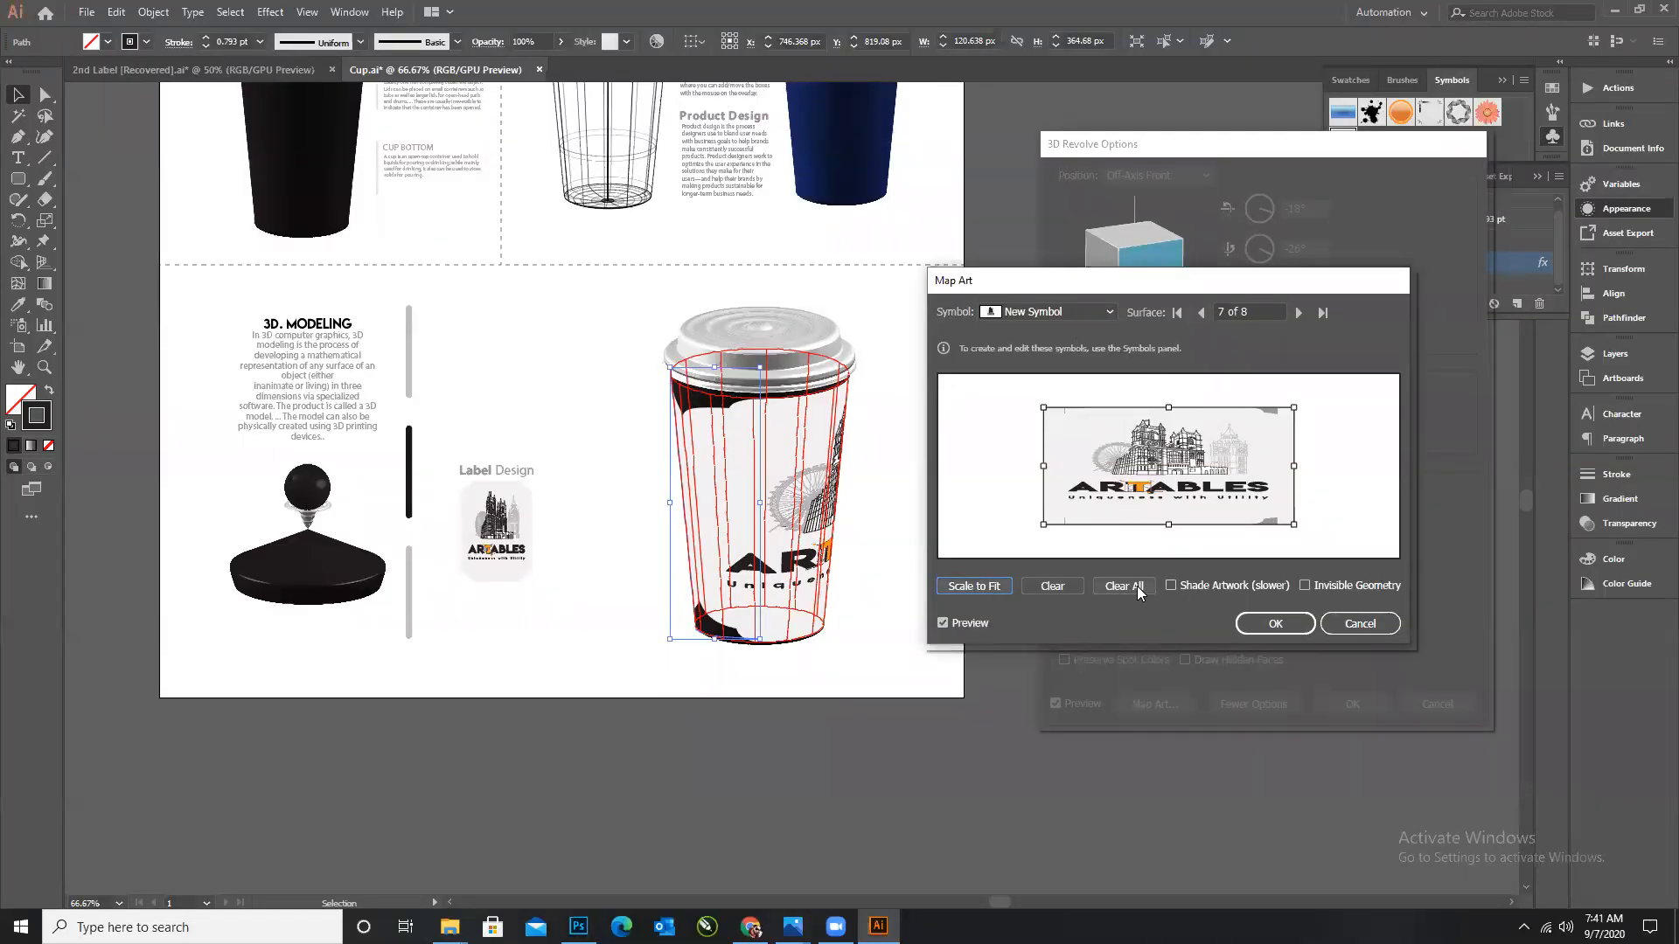
left_click(1053, 586)
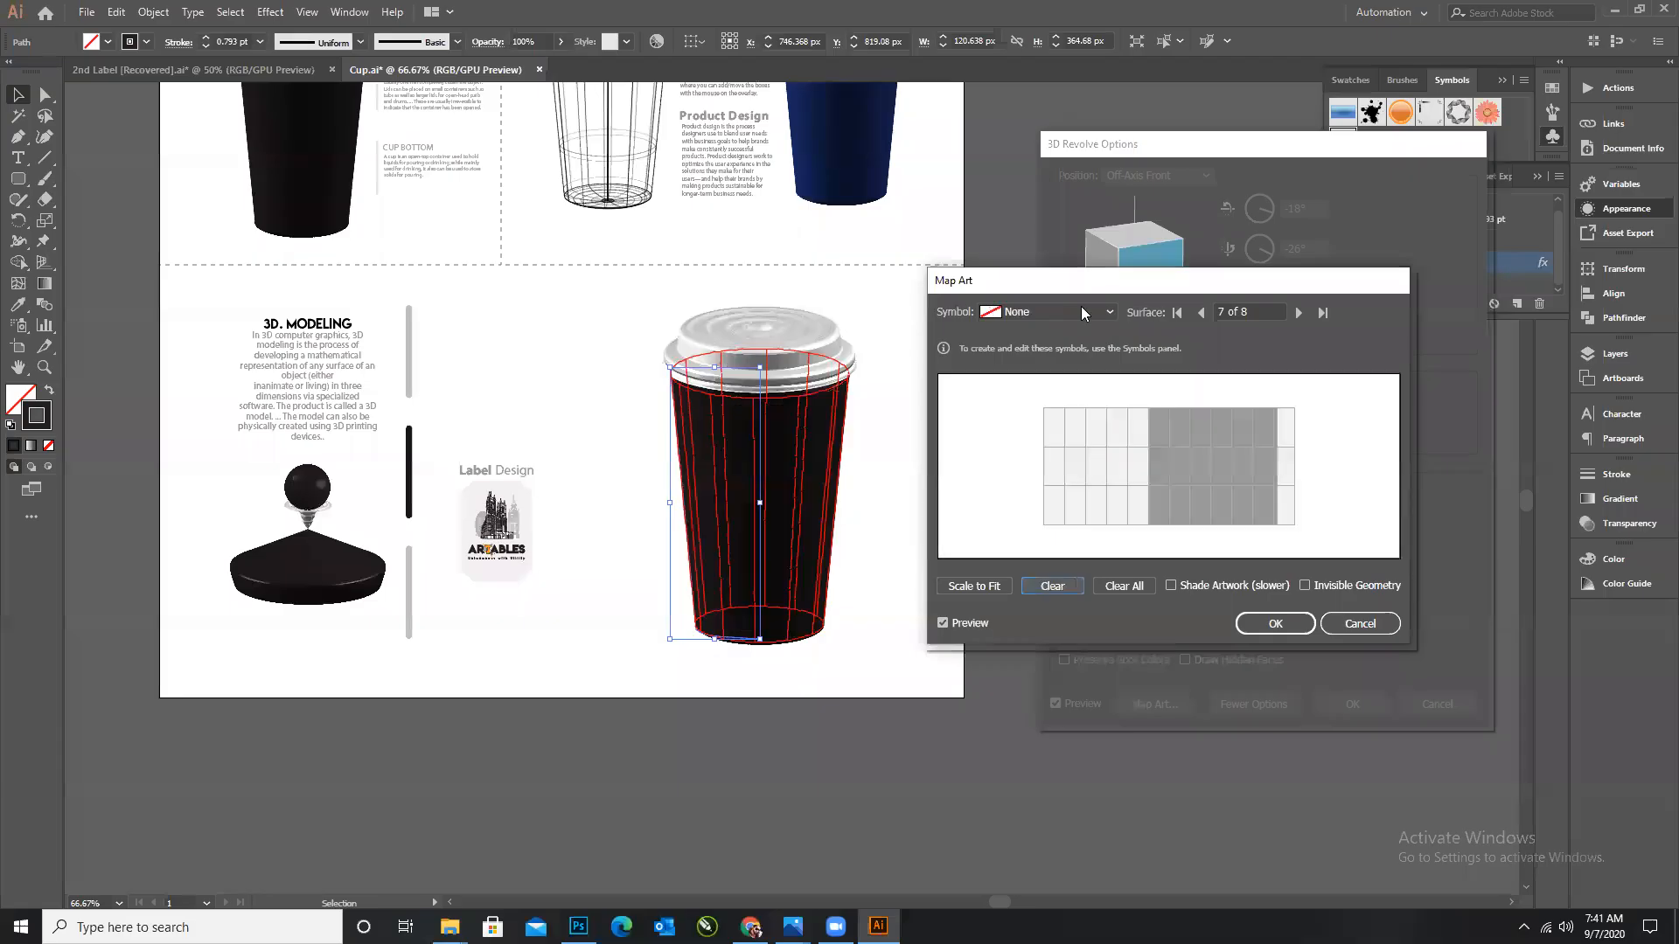
Map New Symbol onto surface 7 at its original proportions, positioned on the cup's visible front, and apply the revolve settings.
left_click(1081, 312)
left_click(1035, 465)
left_click_drag(1169, 464, 1100, 471)
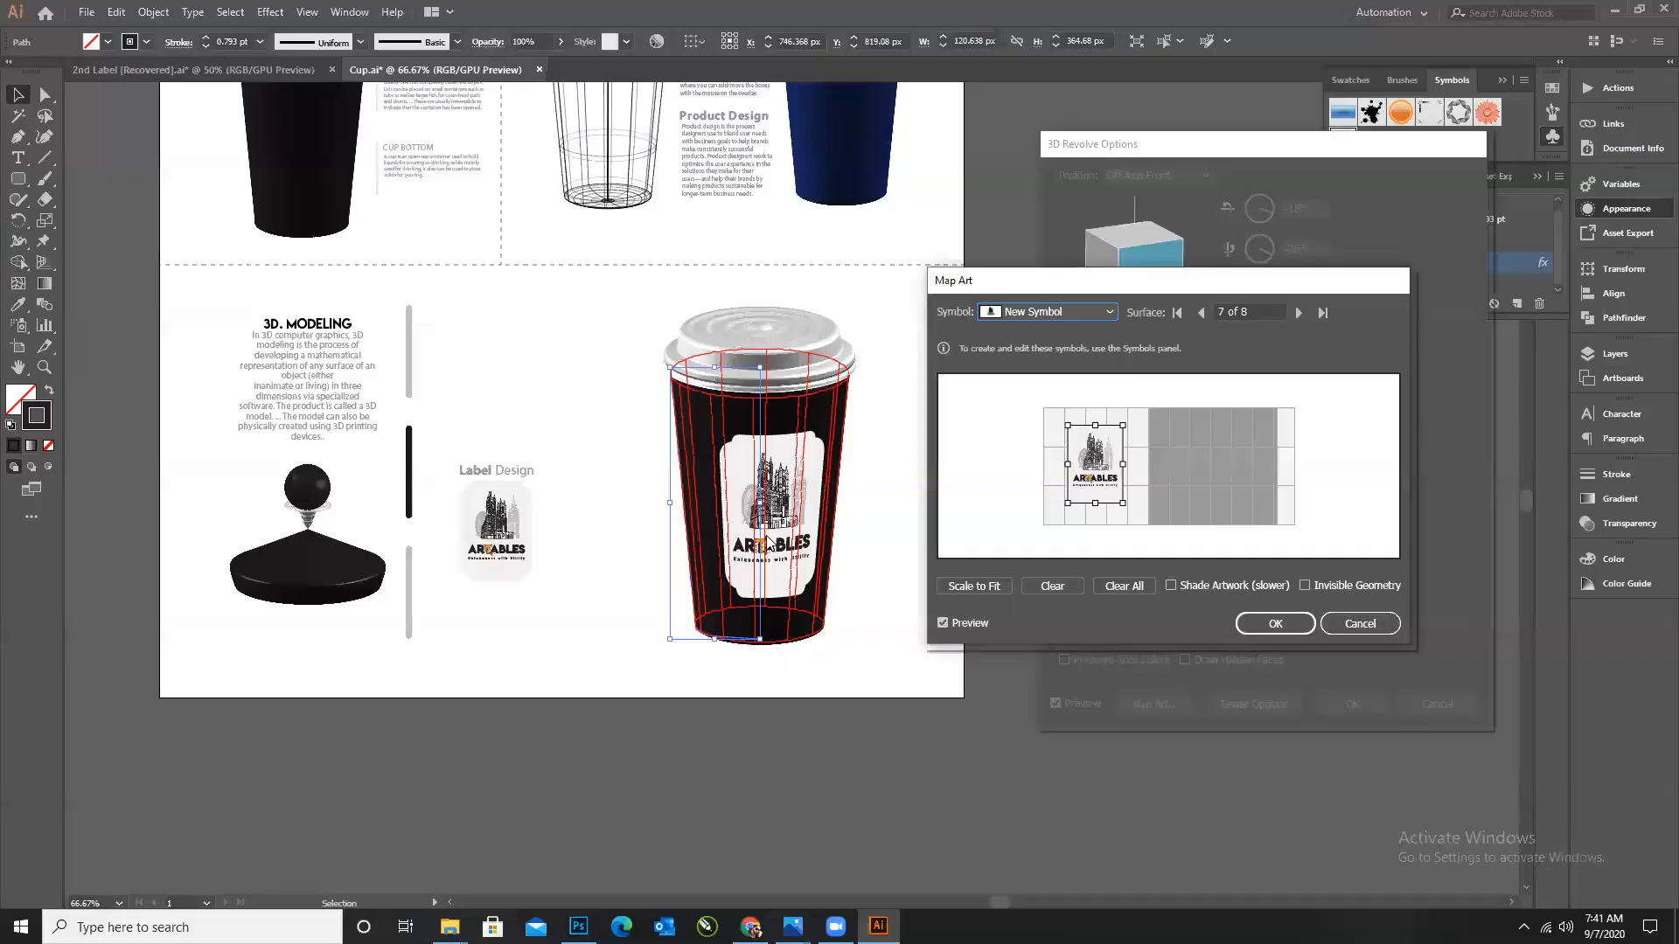
left_click(1275, 623)
left_click(1354, 710)
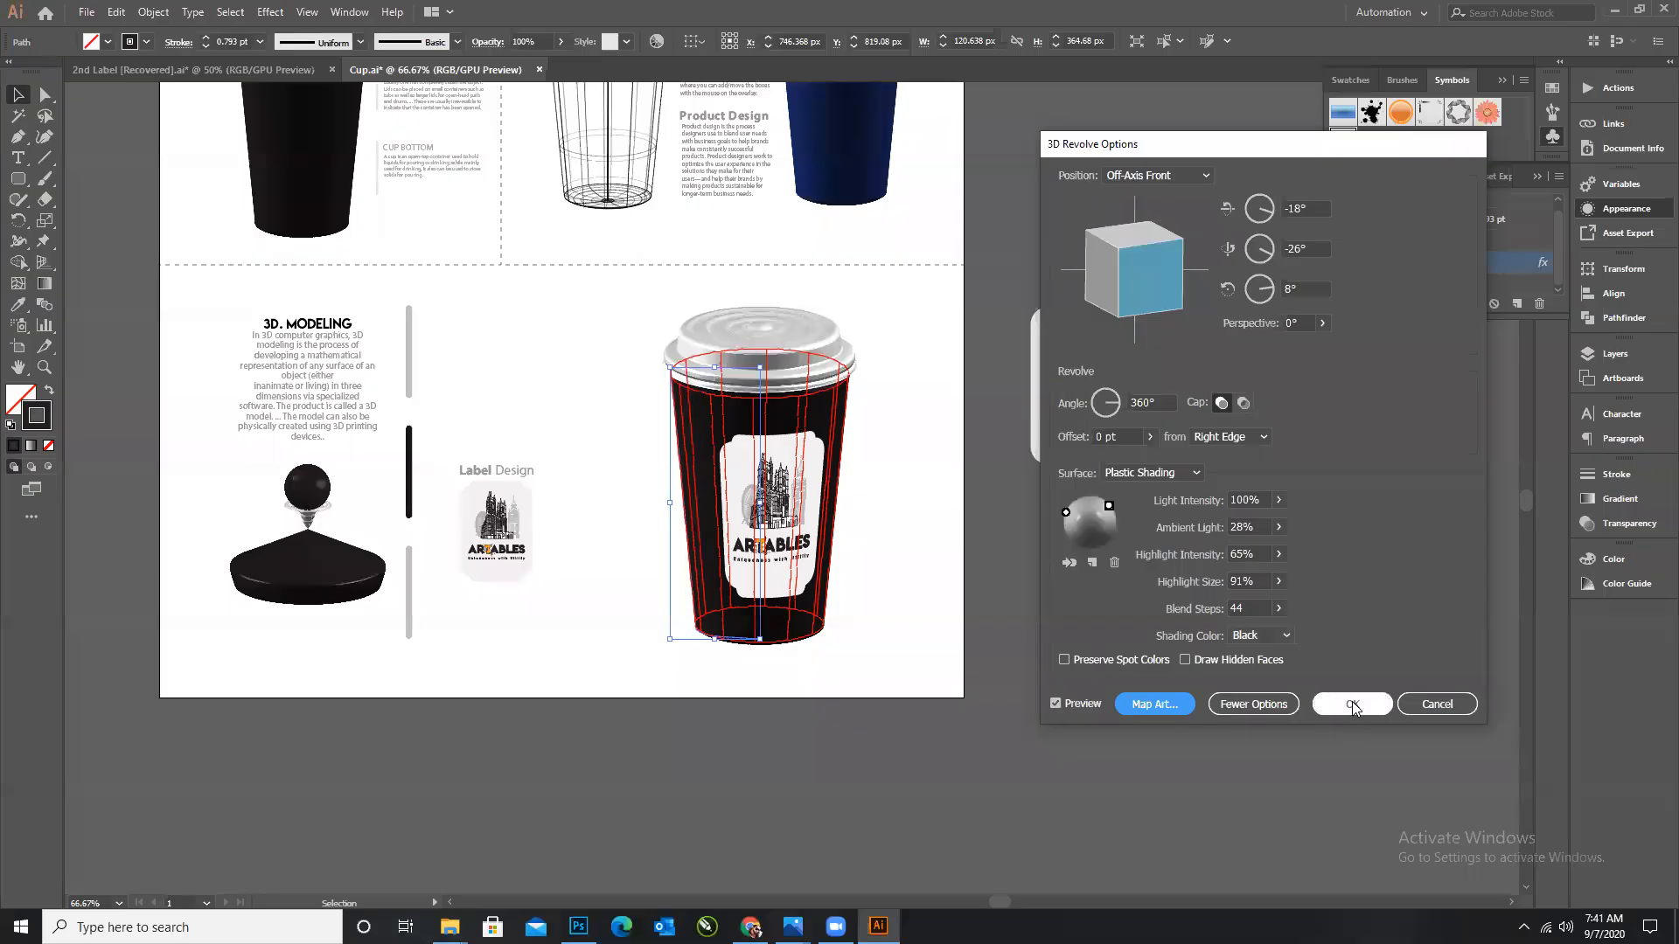
left_click(1049, 580)
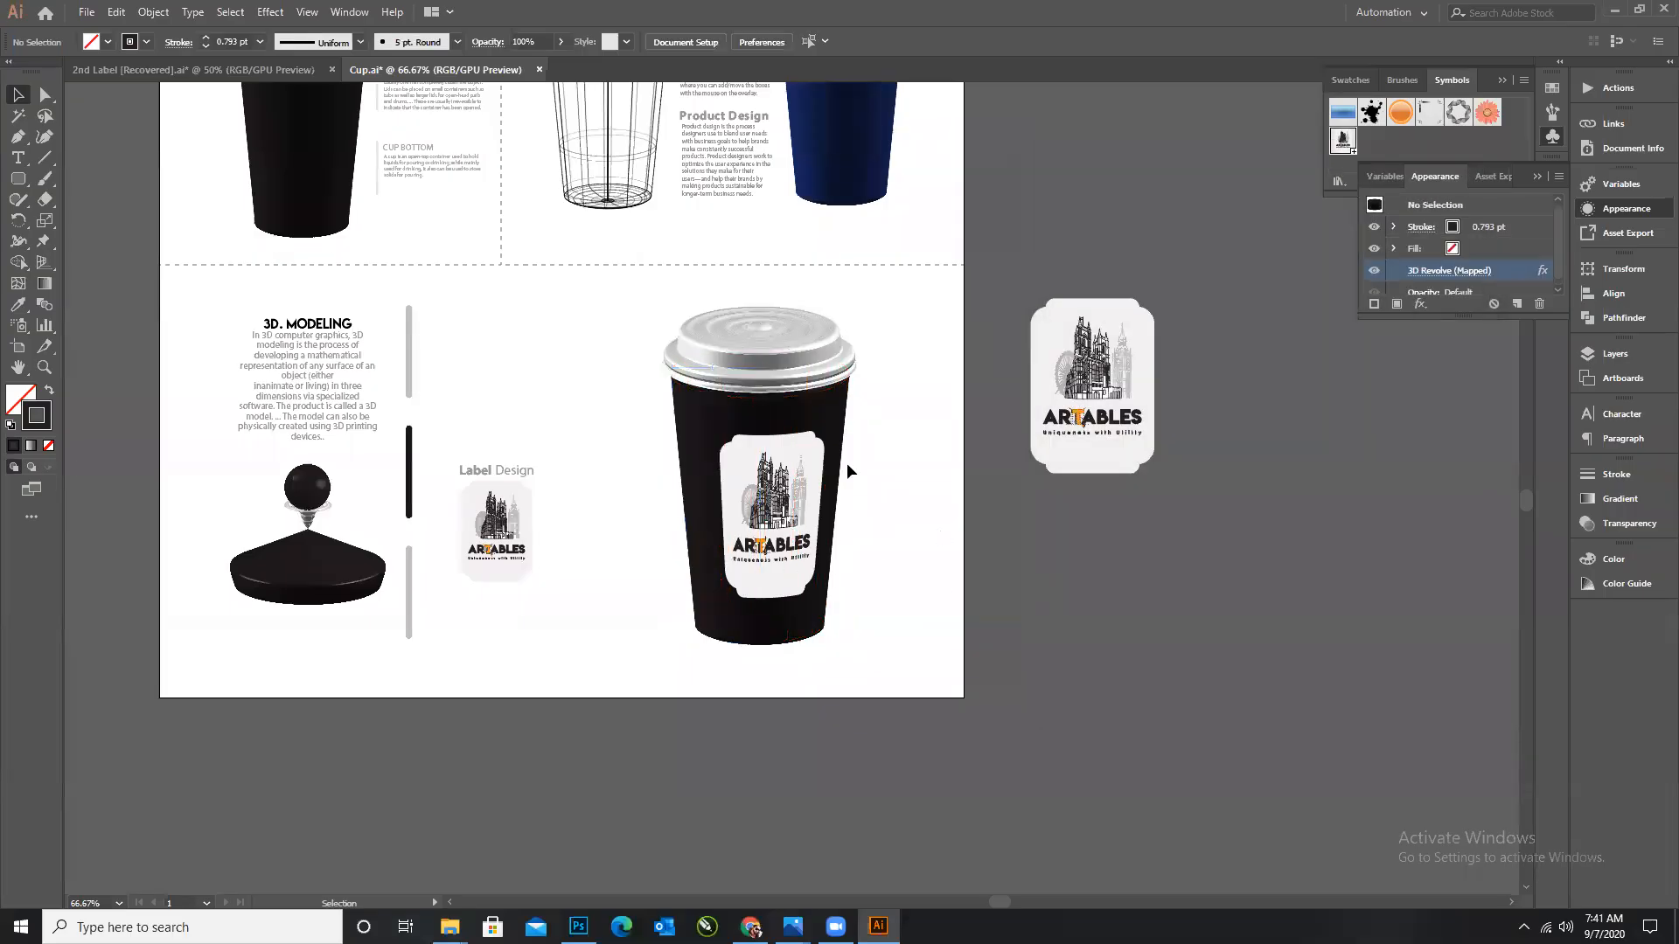
Place a duplicate of the off-artboard label above the Label Design heading, scaled down to slightly larger than the label below it.
scroll(846, 463, "up", 1)
scroll(1147, 605, "down", 1)
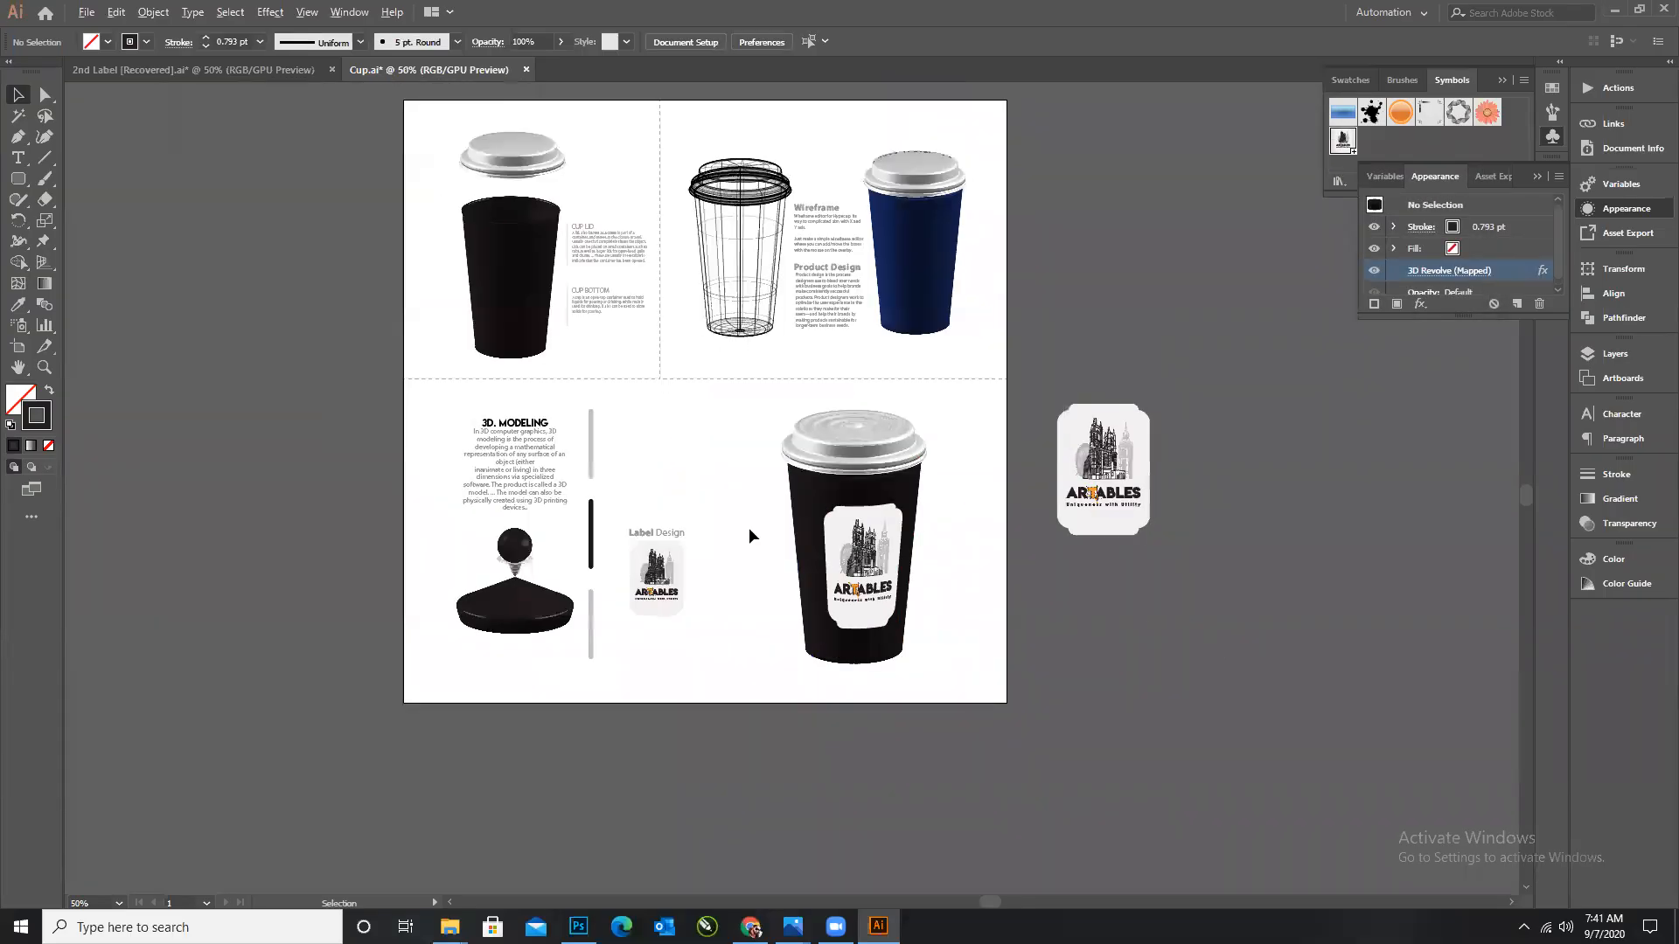
scroll(749, 527, "up", 1)
left_click_drag(1221, 435, 640, 434)
left_click_drag(702, 364, 636, 442)
Delete the enlarged label symbol beside the artboard.
left_click(1167, 348)
left_click_drag(1166, 348, 1318, 537)
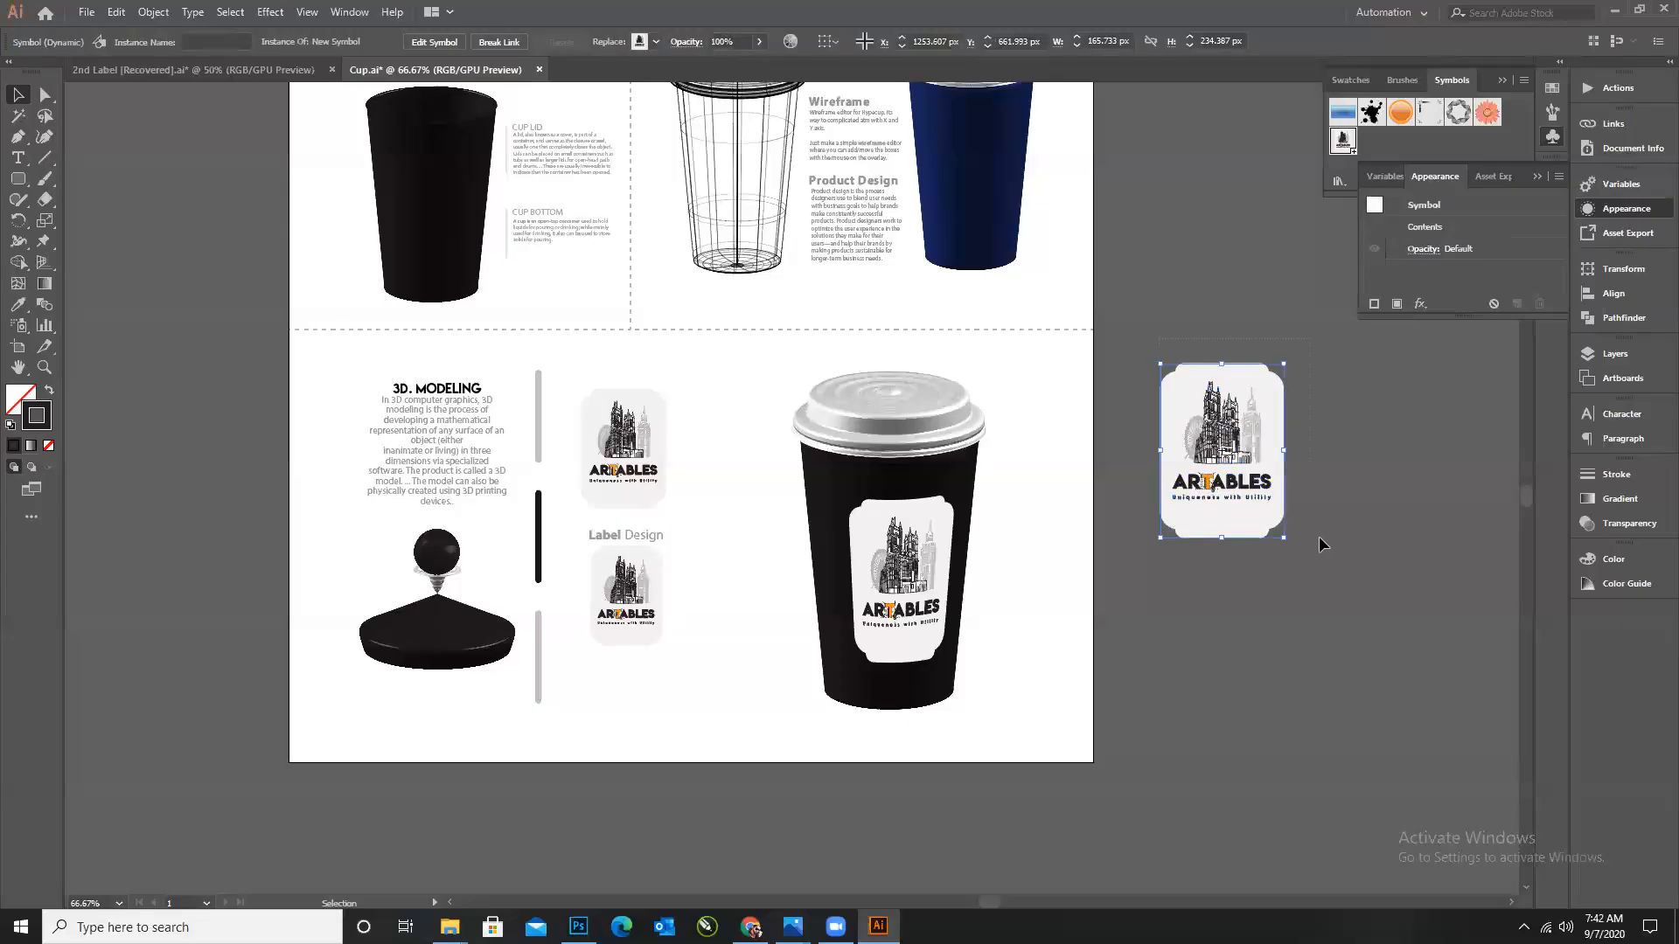
key("Delete")
scroll(941, 572, "up", 1)
scroll(972, 592, "down", 1)
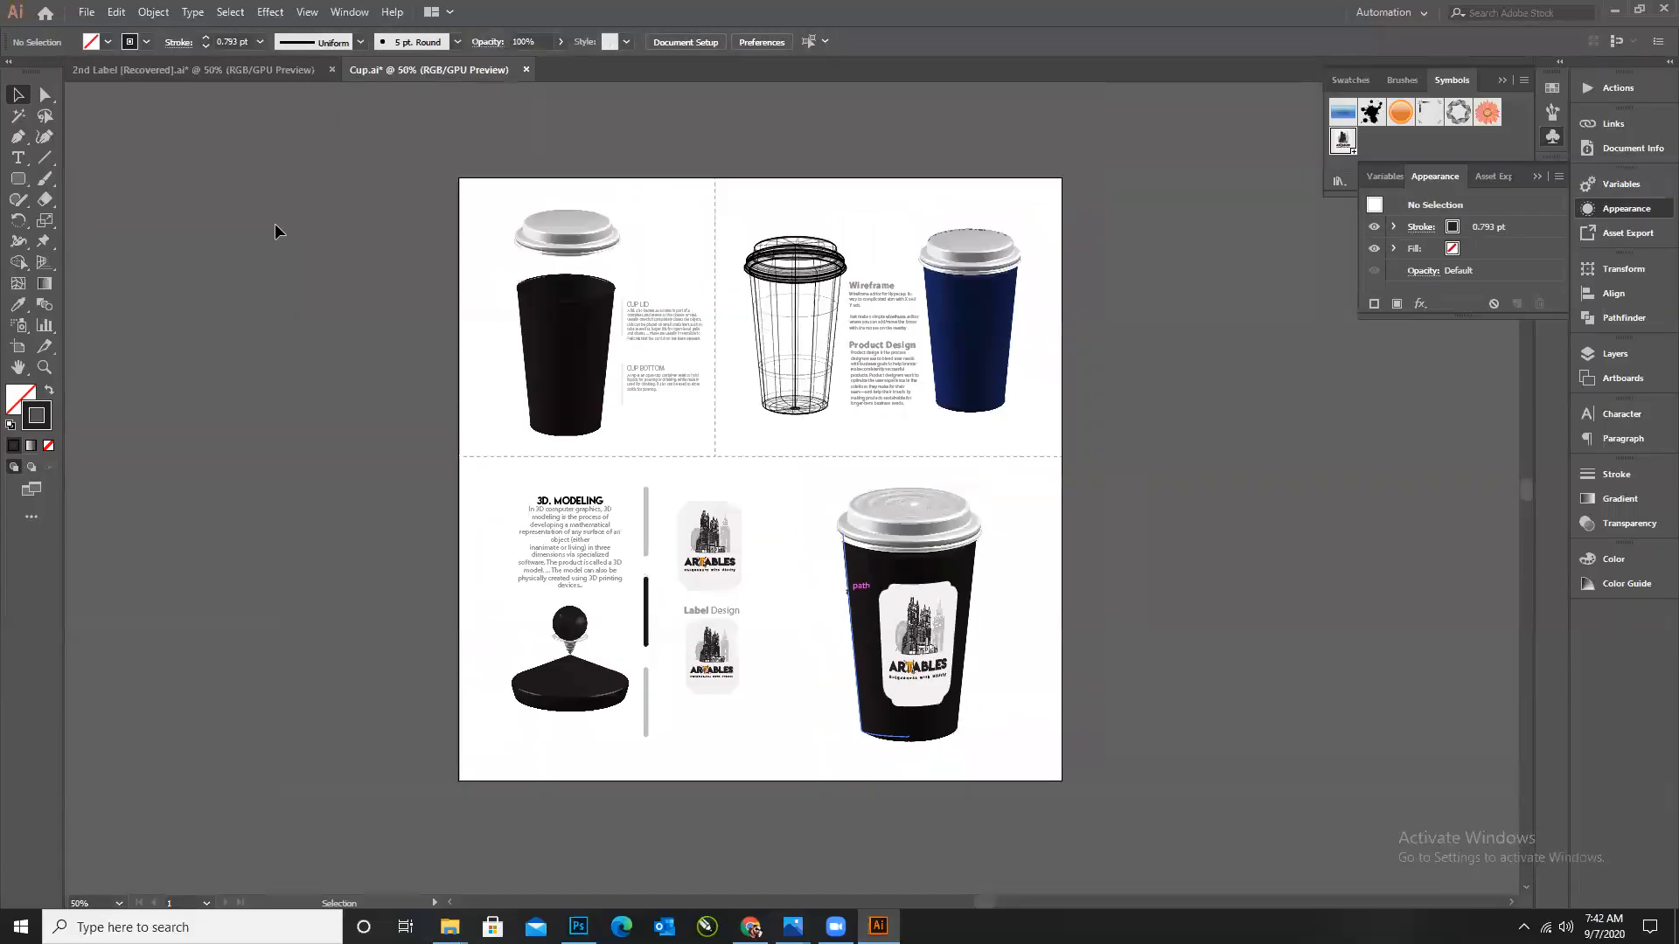
Compare with the 2nd Label document's layout, and shift the labelled large cup with its lid toward the artboard's right edge.
left_click(155, 71)
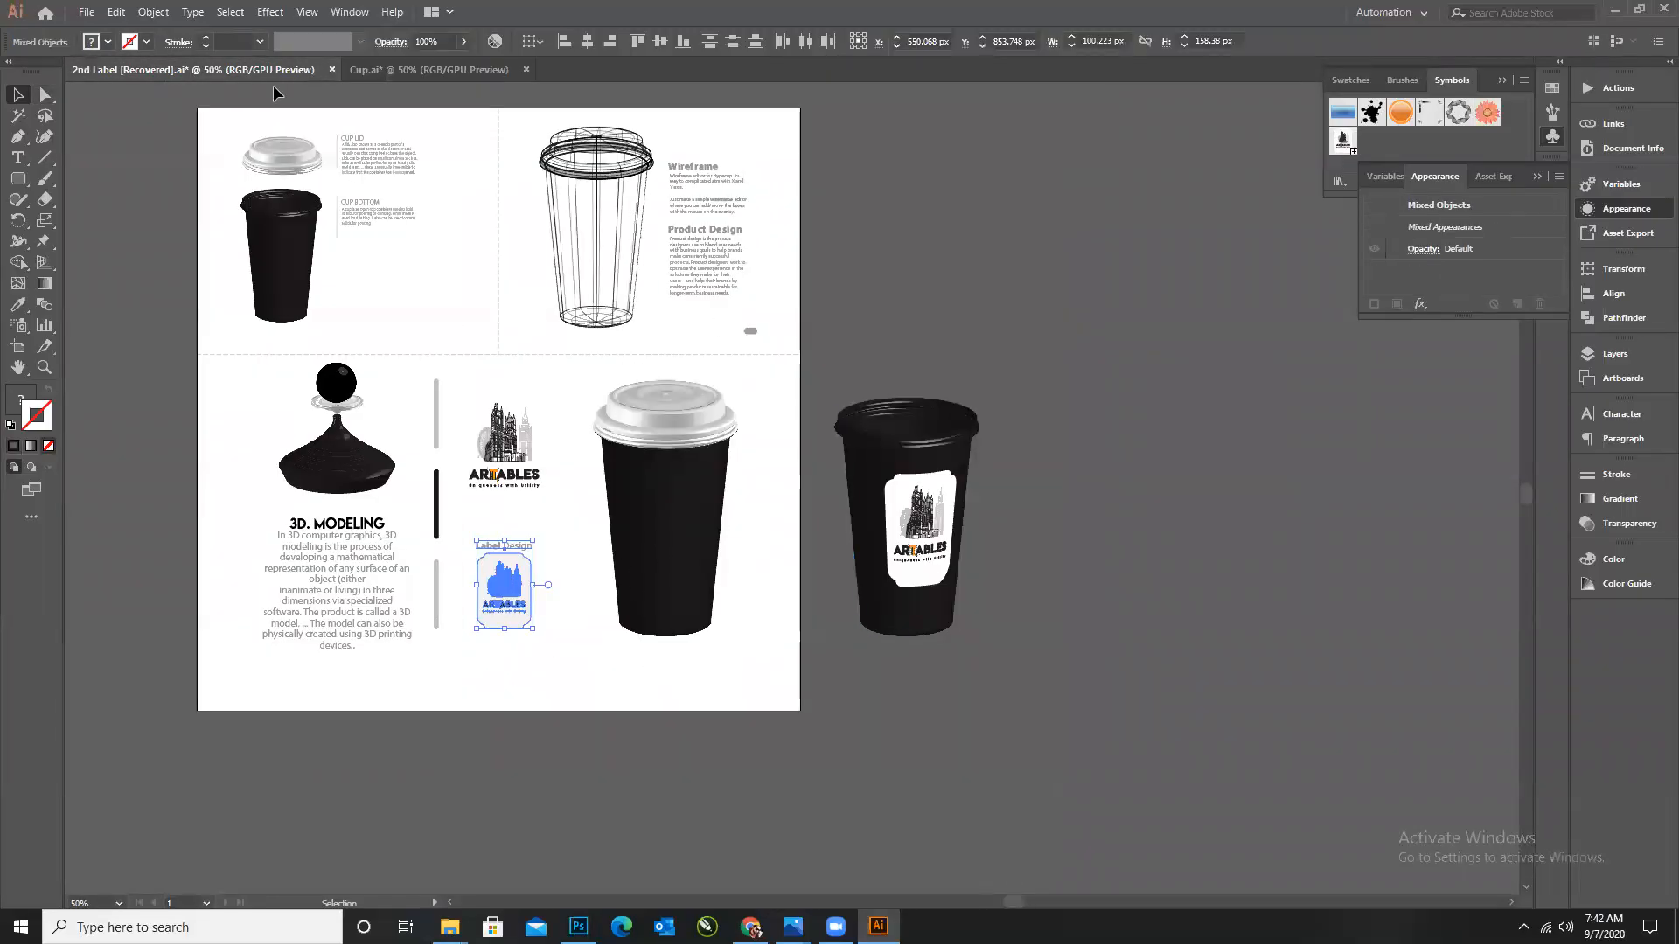
left_click(416, 70)
scroll(757, 439, "up", 1)
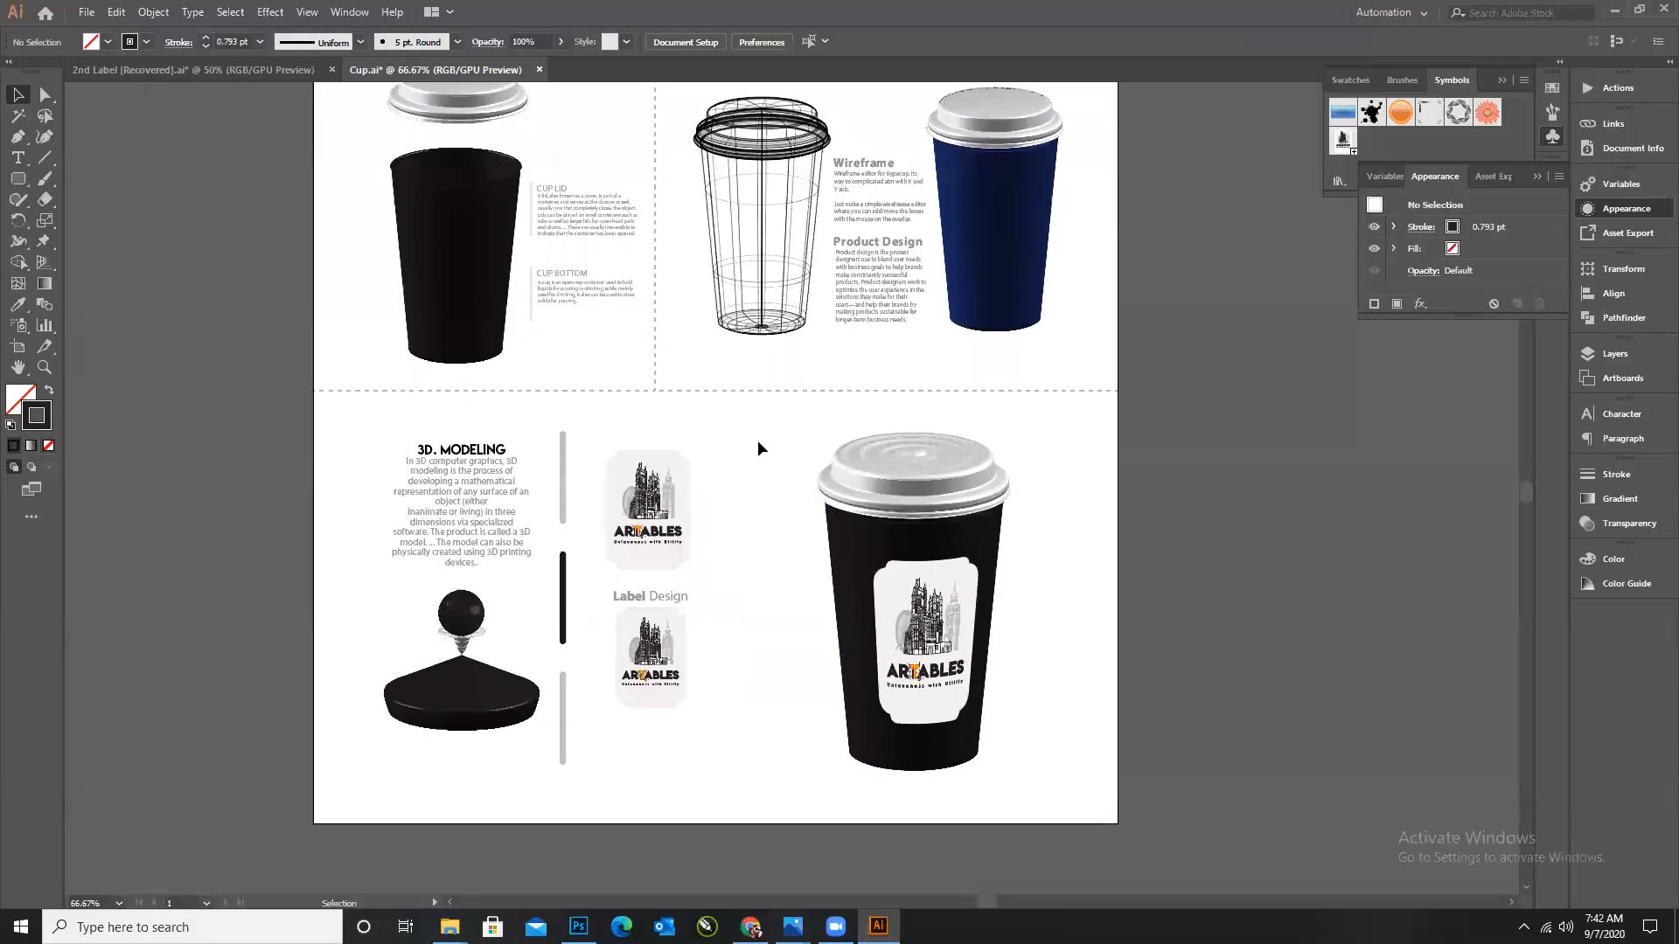
scroll(840, 520, "down", 1)
scroll(806, 496, "up", 1)
left_click_drag(769, 412, 1191, 615)
left_click(1190, 616)
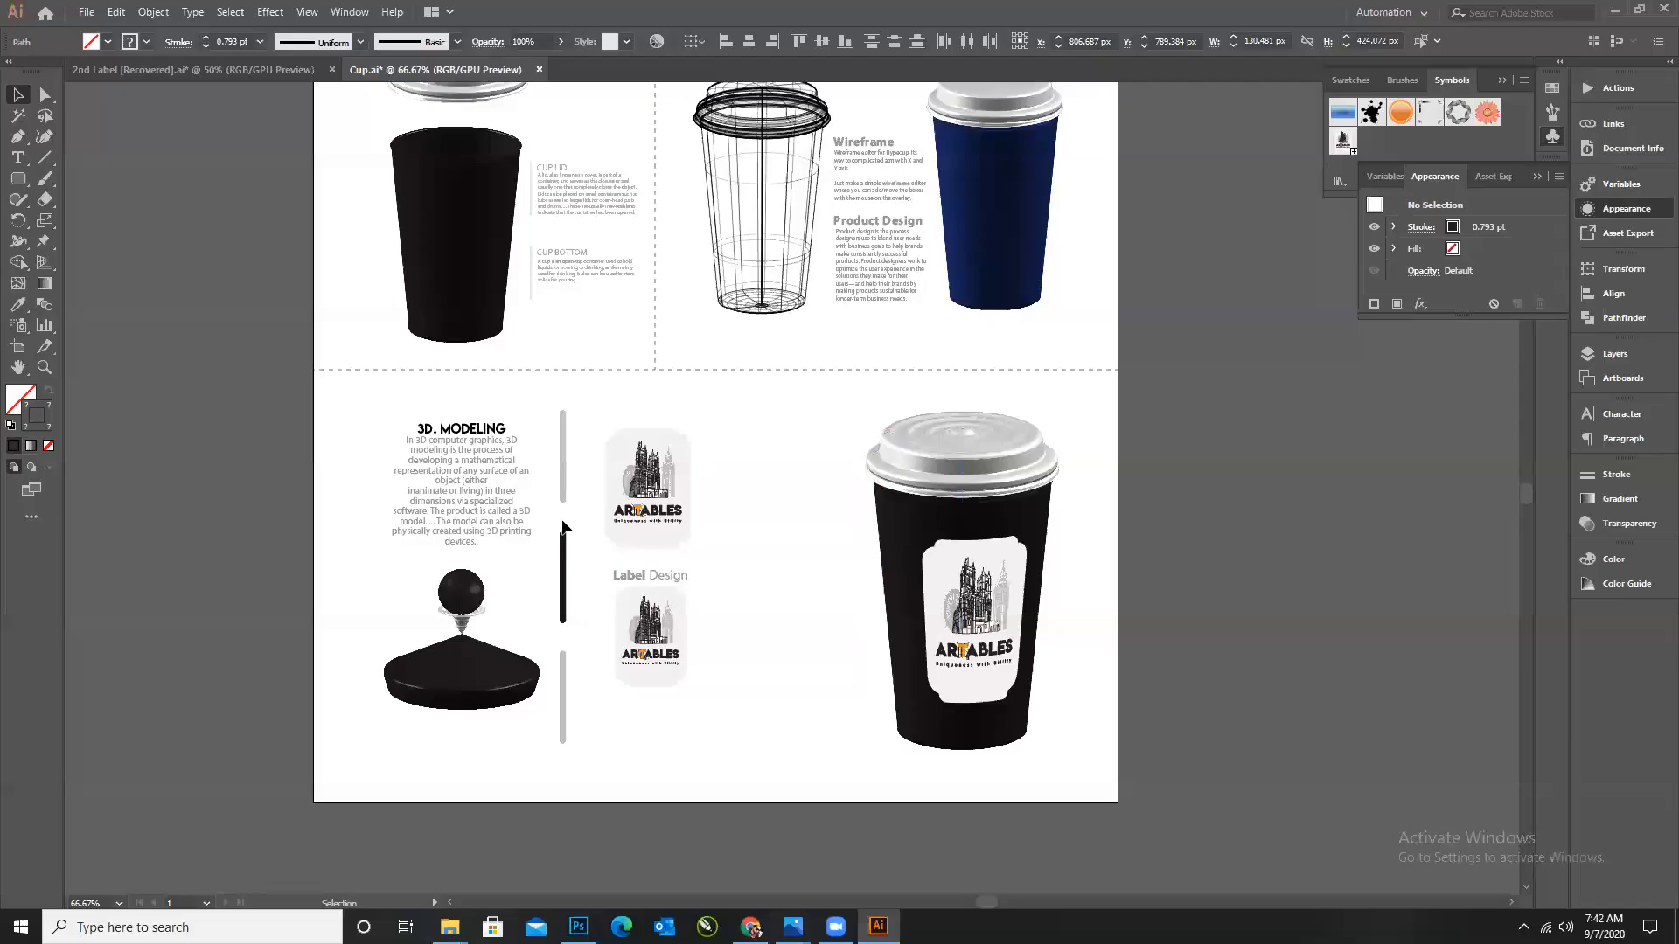
Duplicate the 3D Modeling paragraph into the gap between the label designs and the large cup.
left_click_drag(449, 481, 778, 583)
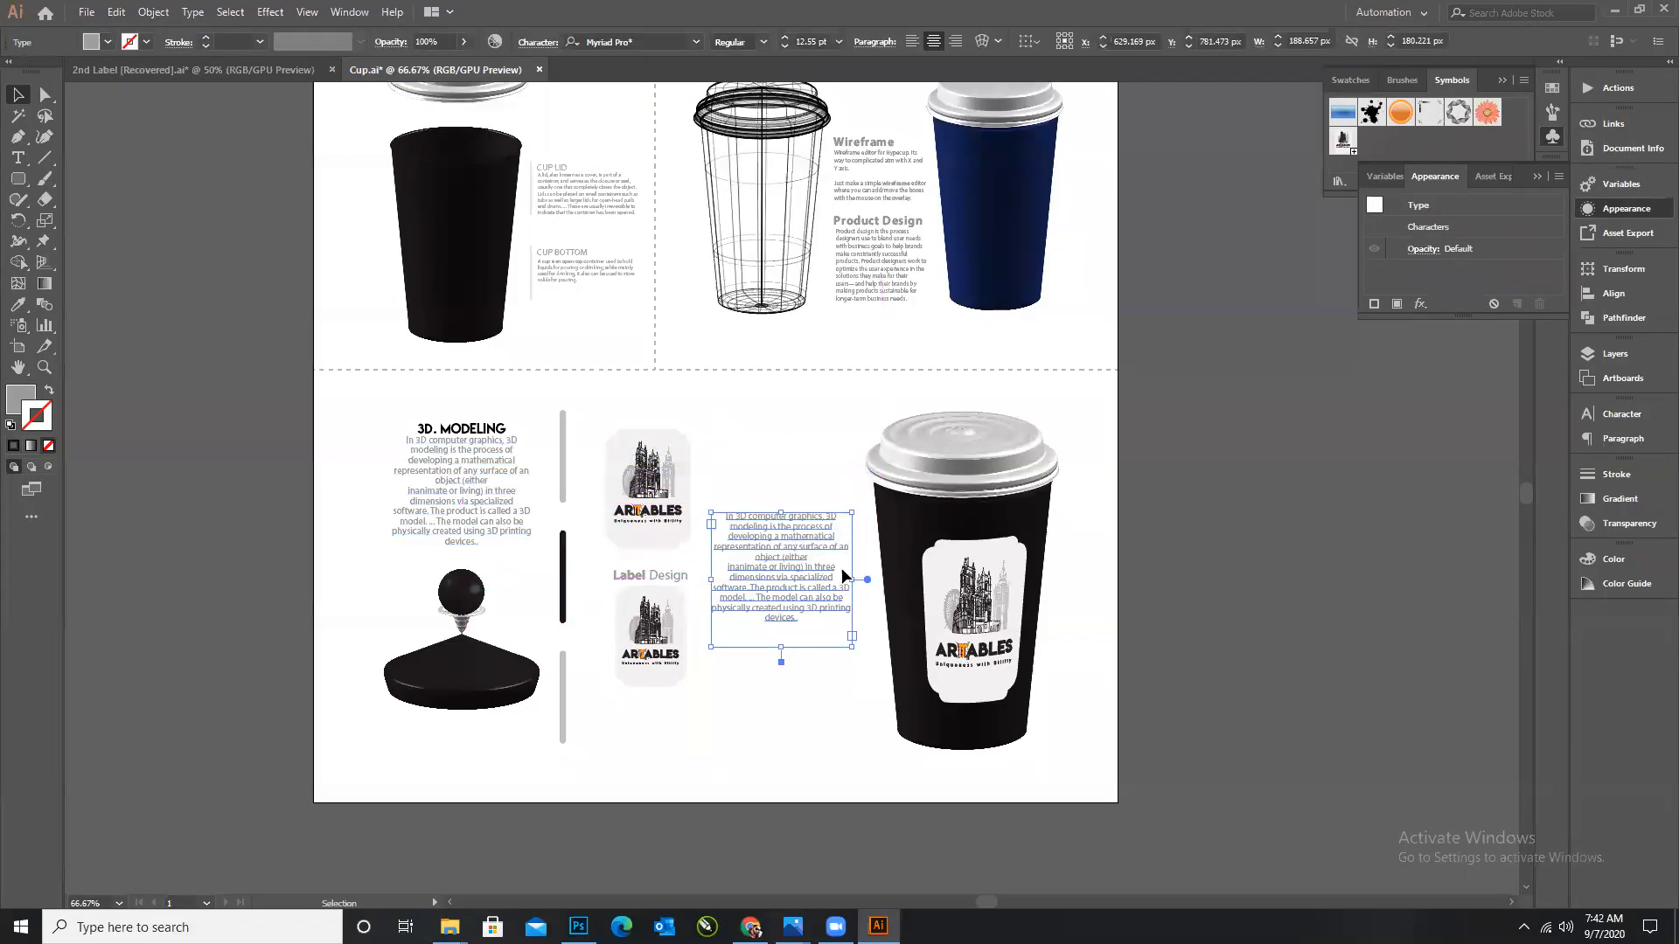
left_click(853, 694)
scroll(812, 615, "up", 1)
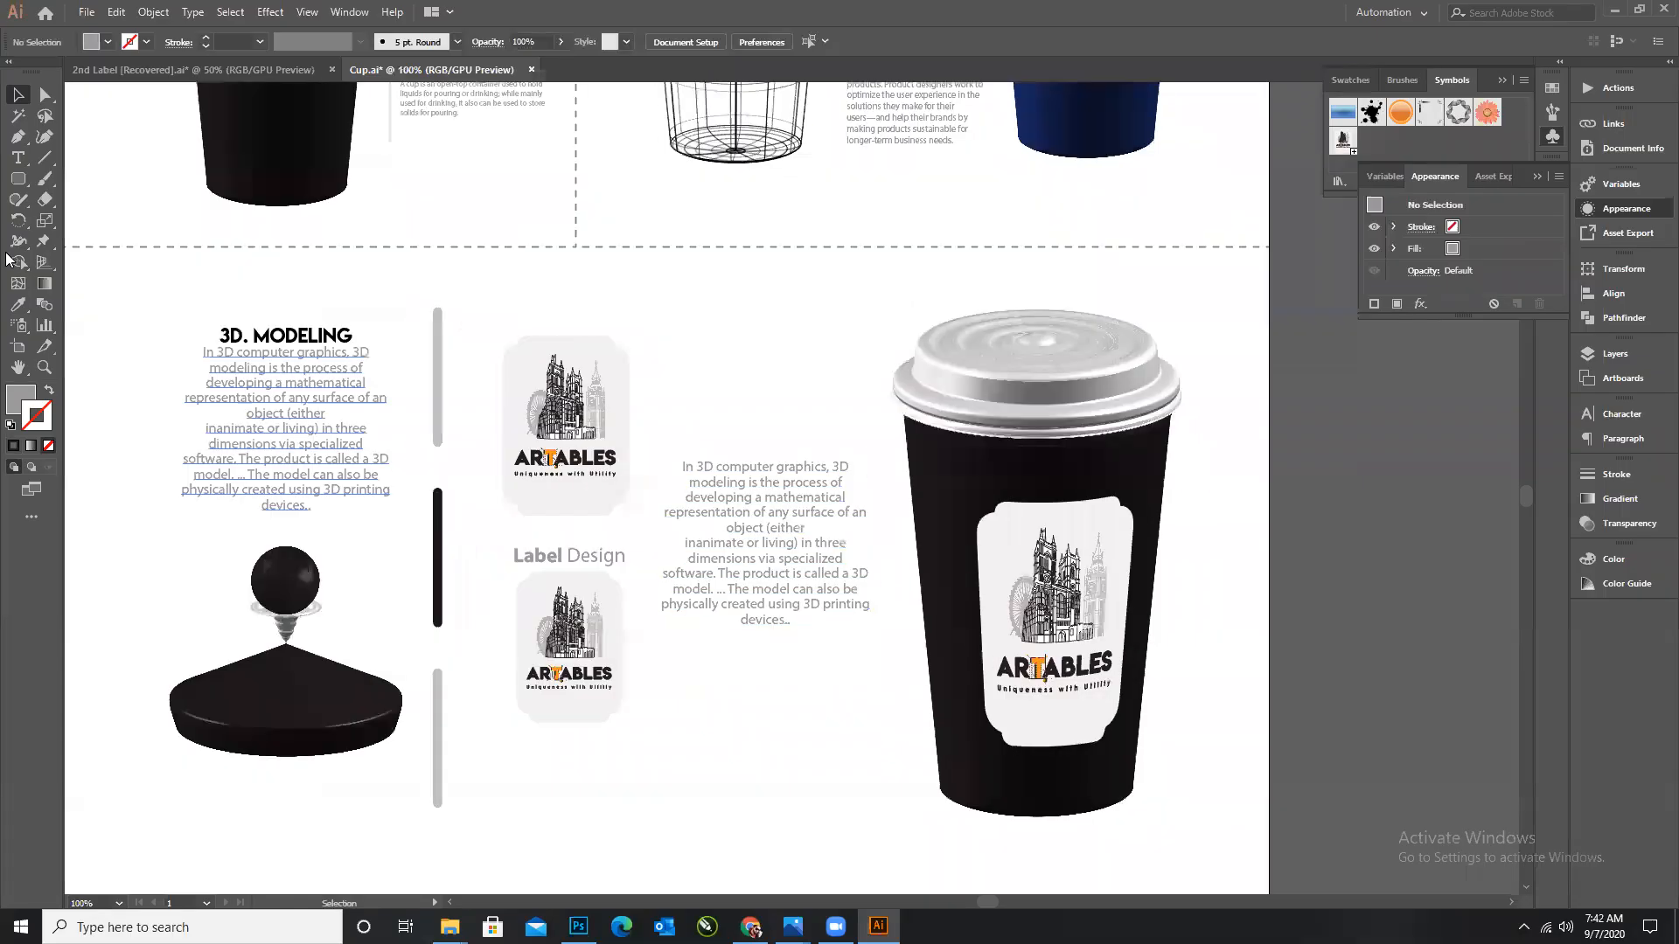
Narrow the duplicated paragraph's text frame from both sides to about 134 px wide.
left_click(18, 158)
left_click(724, 528)
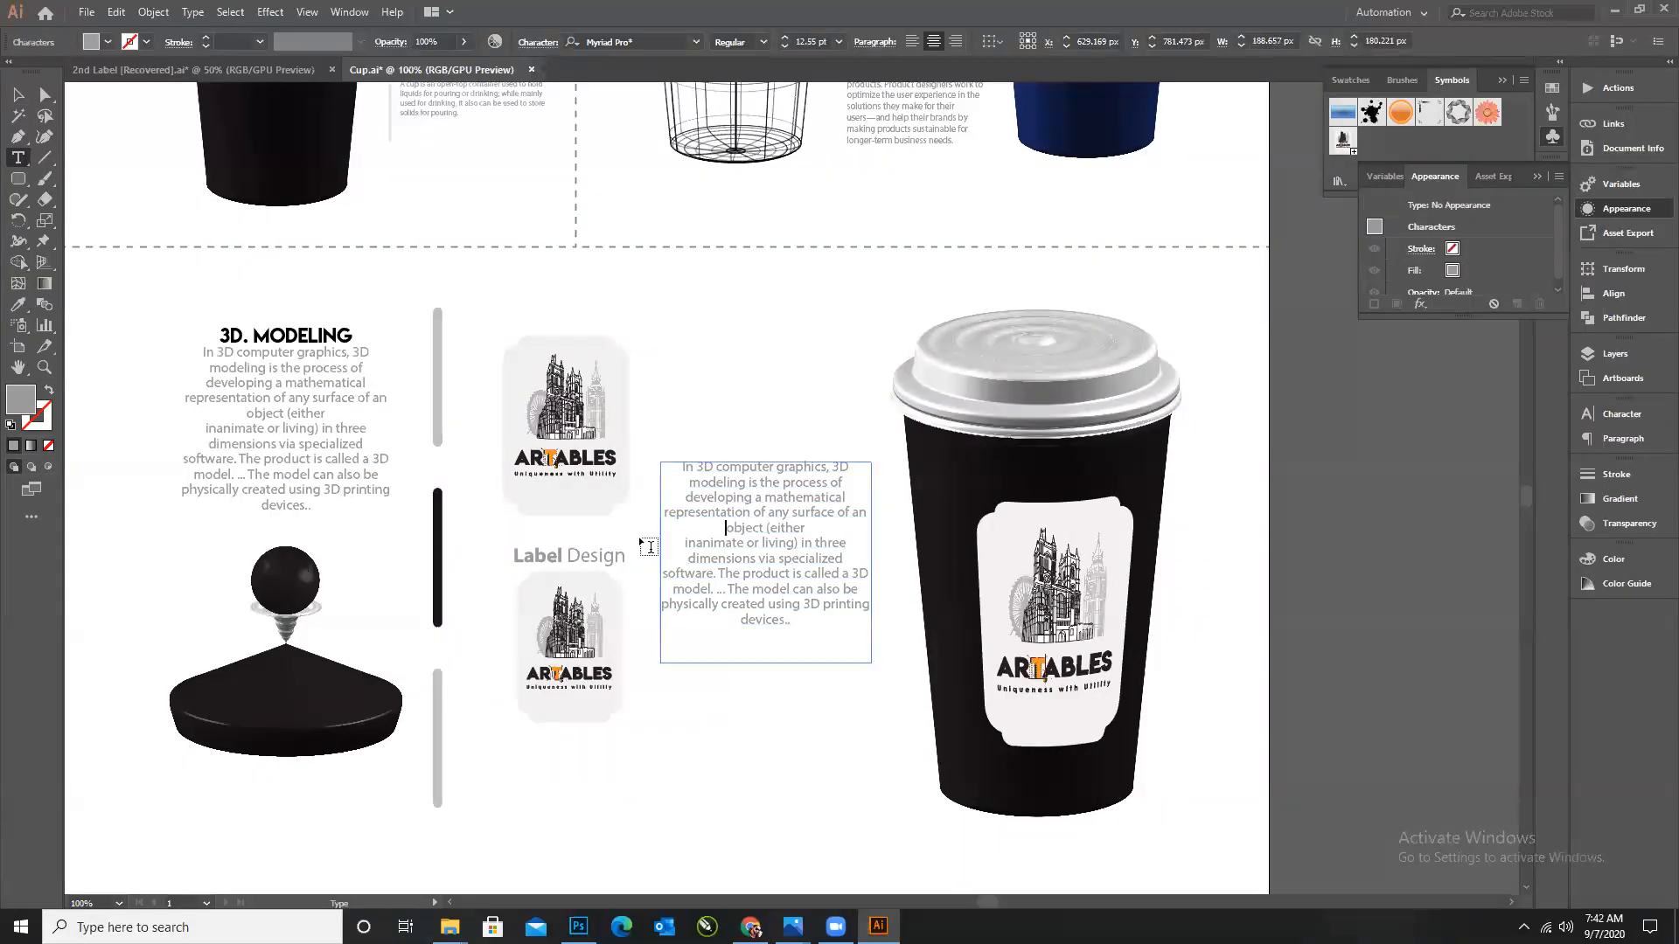
left_click(14, 98)
left_click_drag(664, 565, 704, 568)
left_click_drag(875, 564, 852, 566)
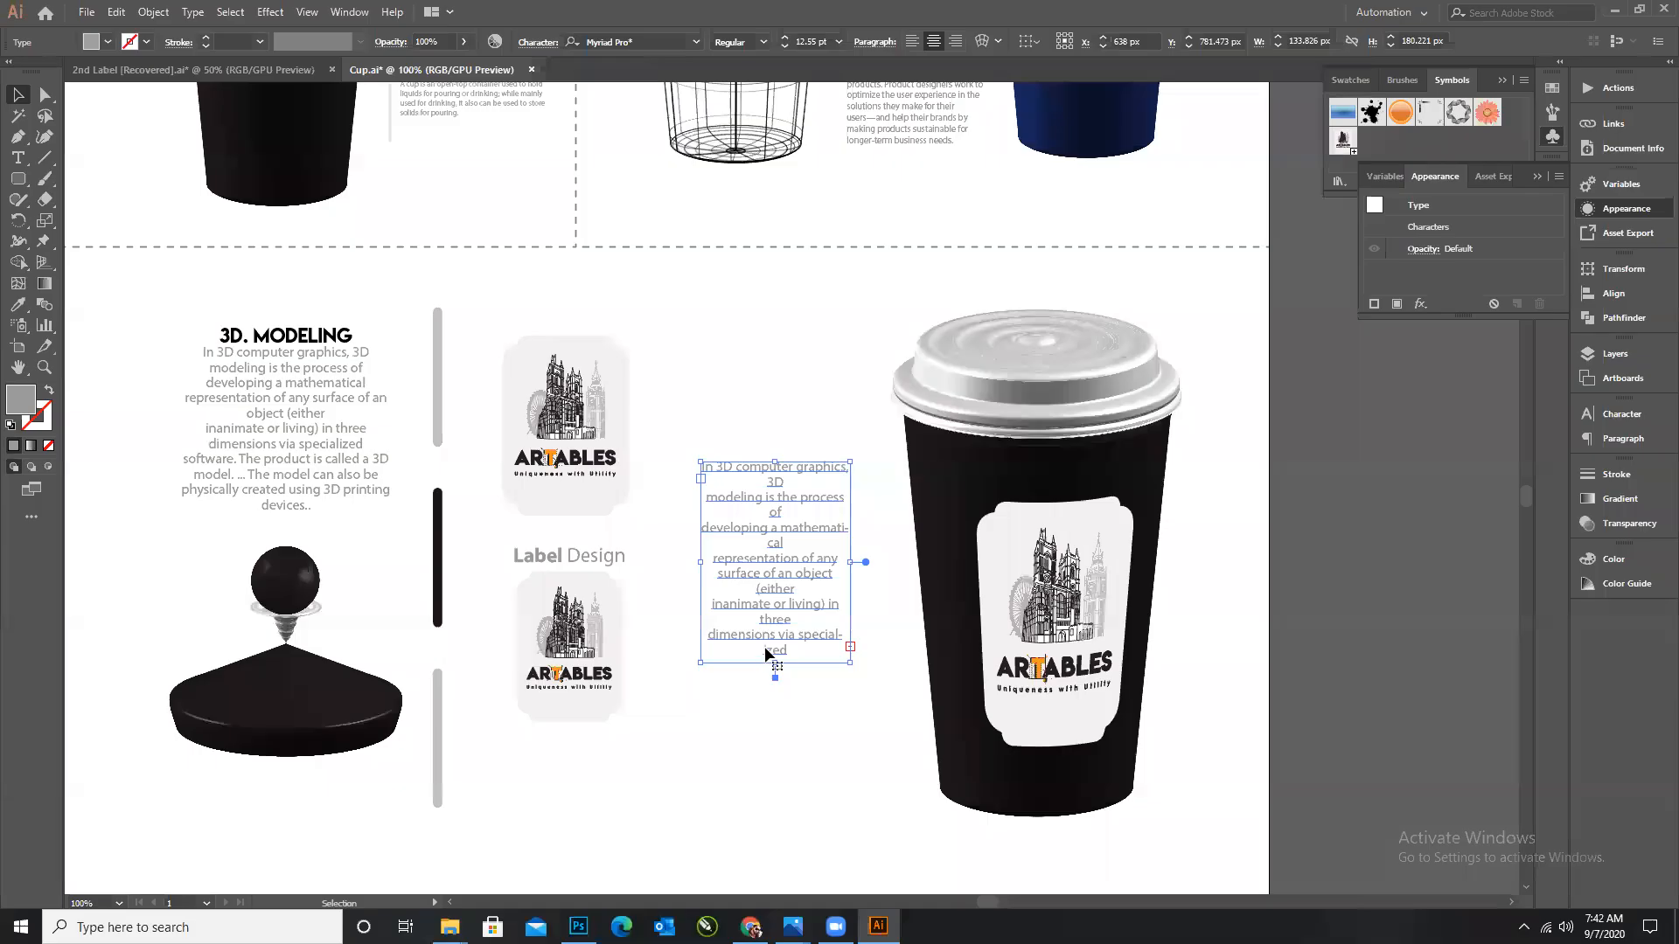
Remove the line break before "modeling" in the duplicated paragraph and break the line before "mathematical".
left_click(16, 158)
left_click(706, 500)
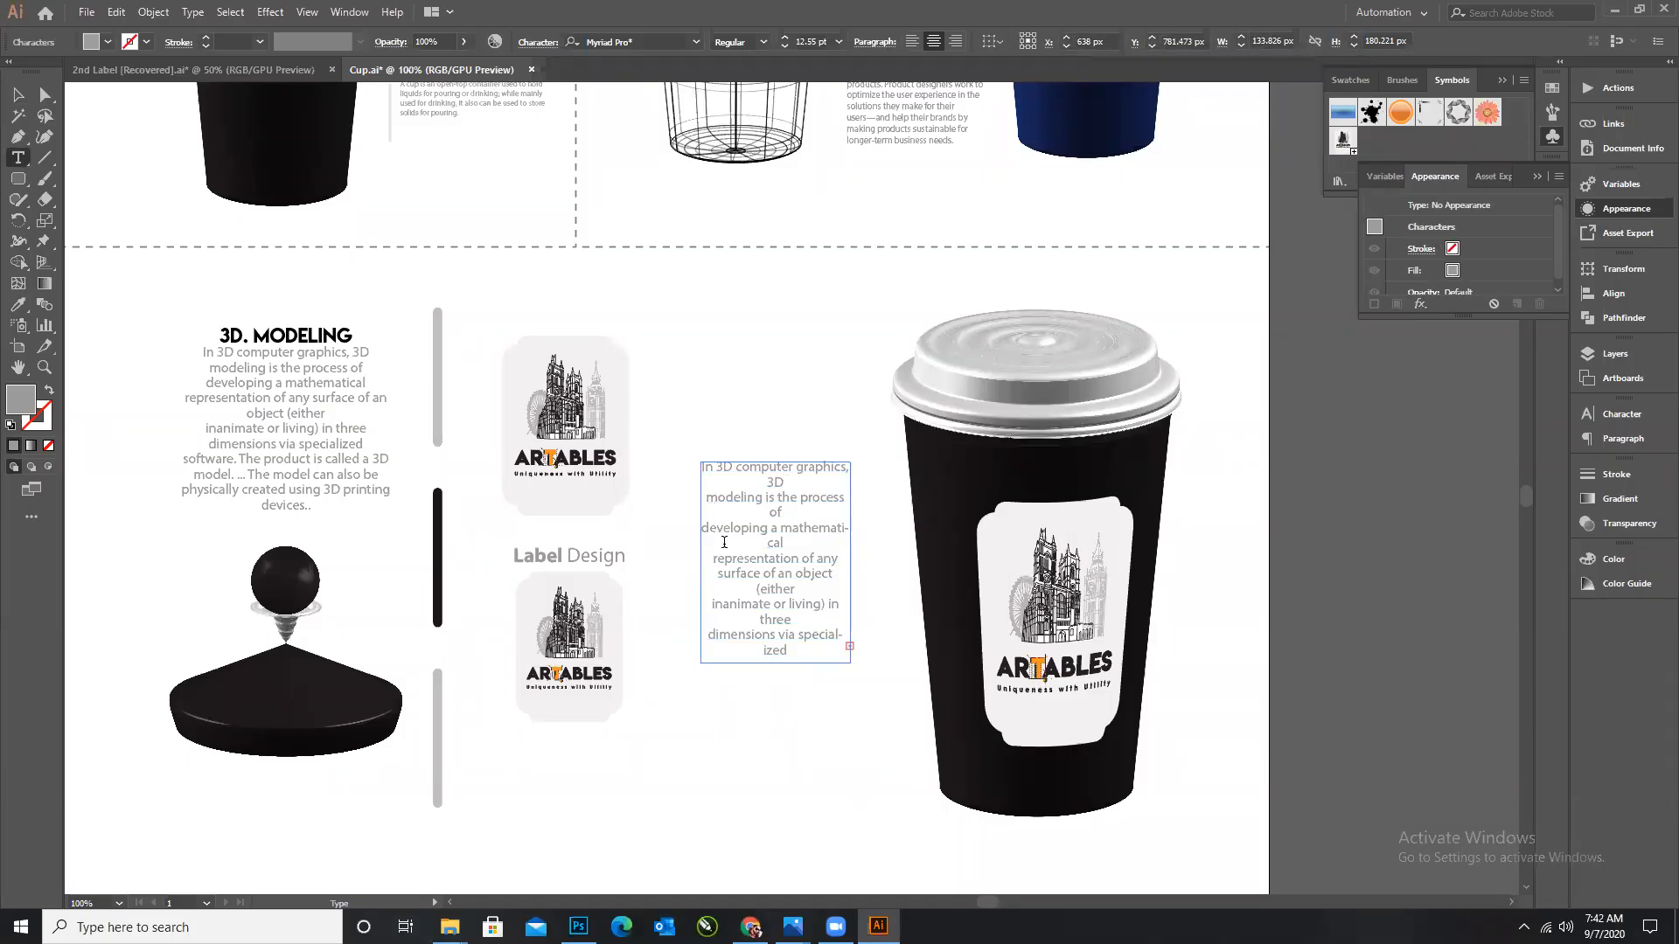
key("BackSpace")
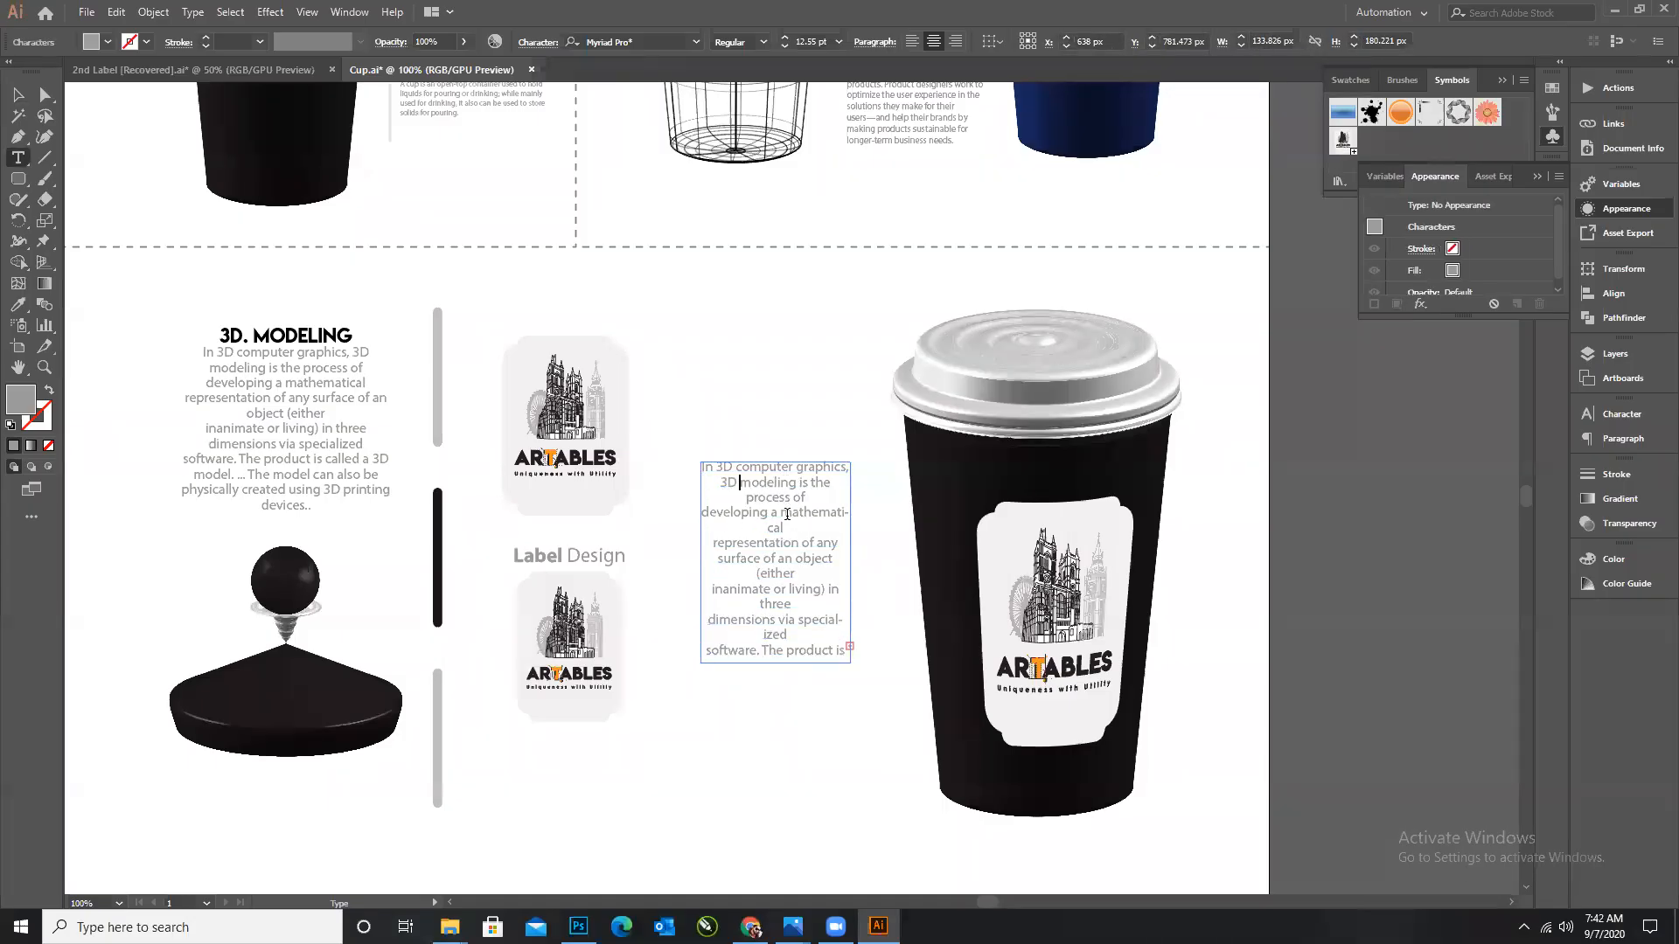
key("Return")
key("Escape")
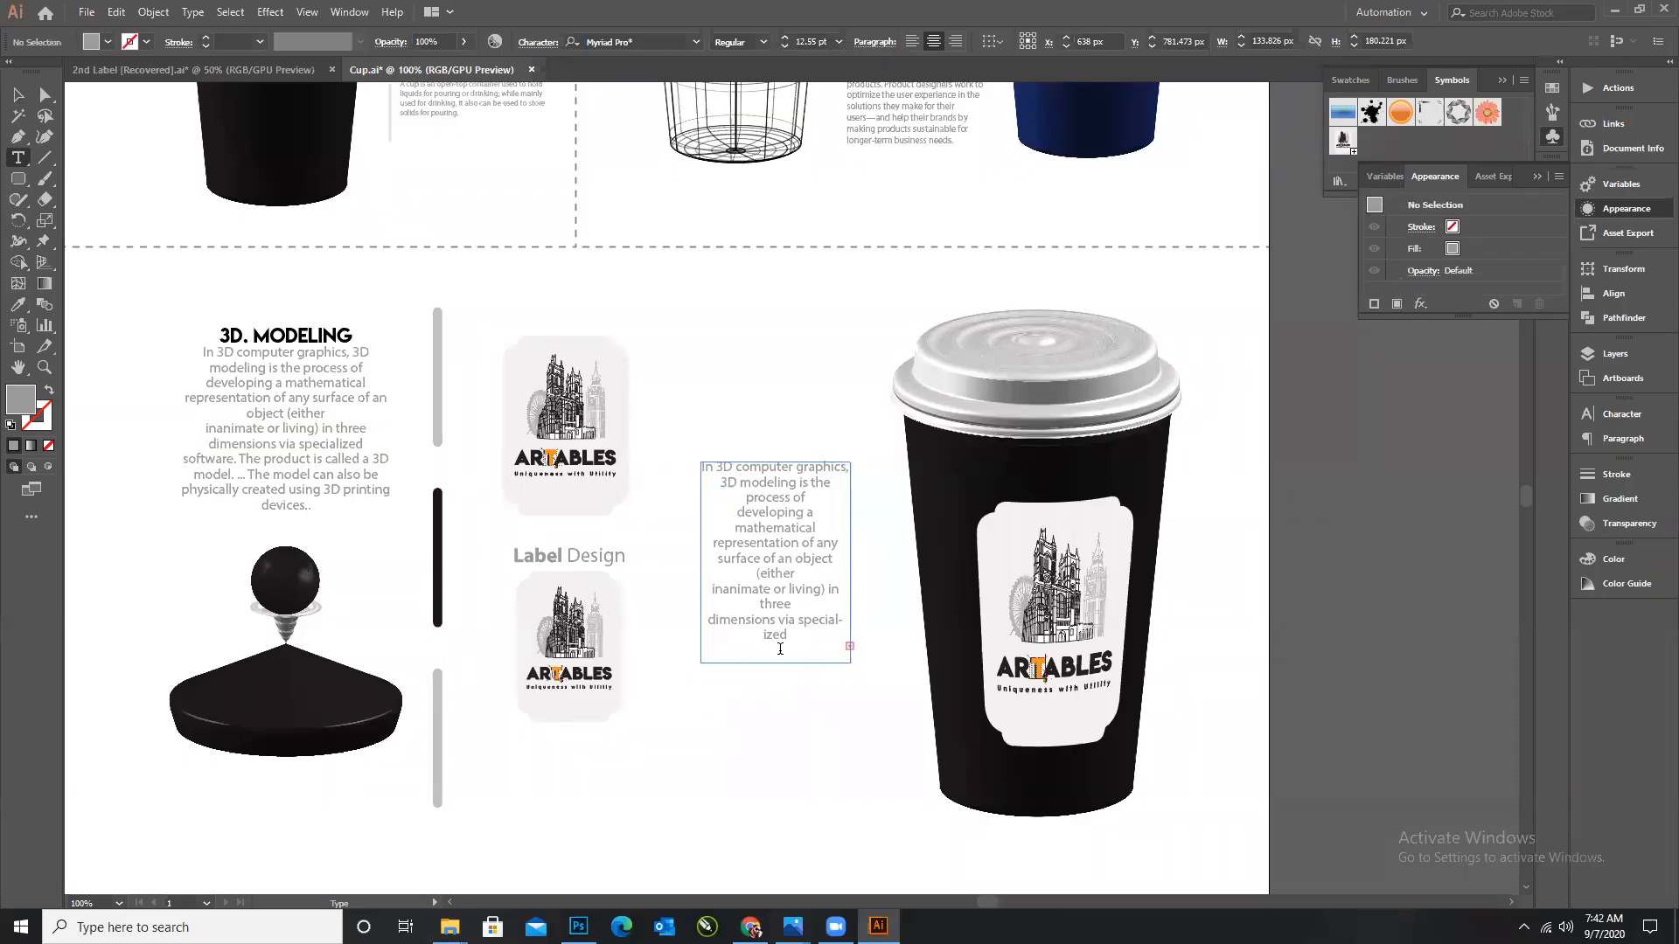
Remove the line breaks before "software" and "dimensions" in the duplicated paragraph so the text runs on.
left_click(780, 649)
key("BackSpace")
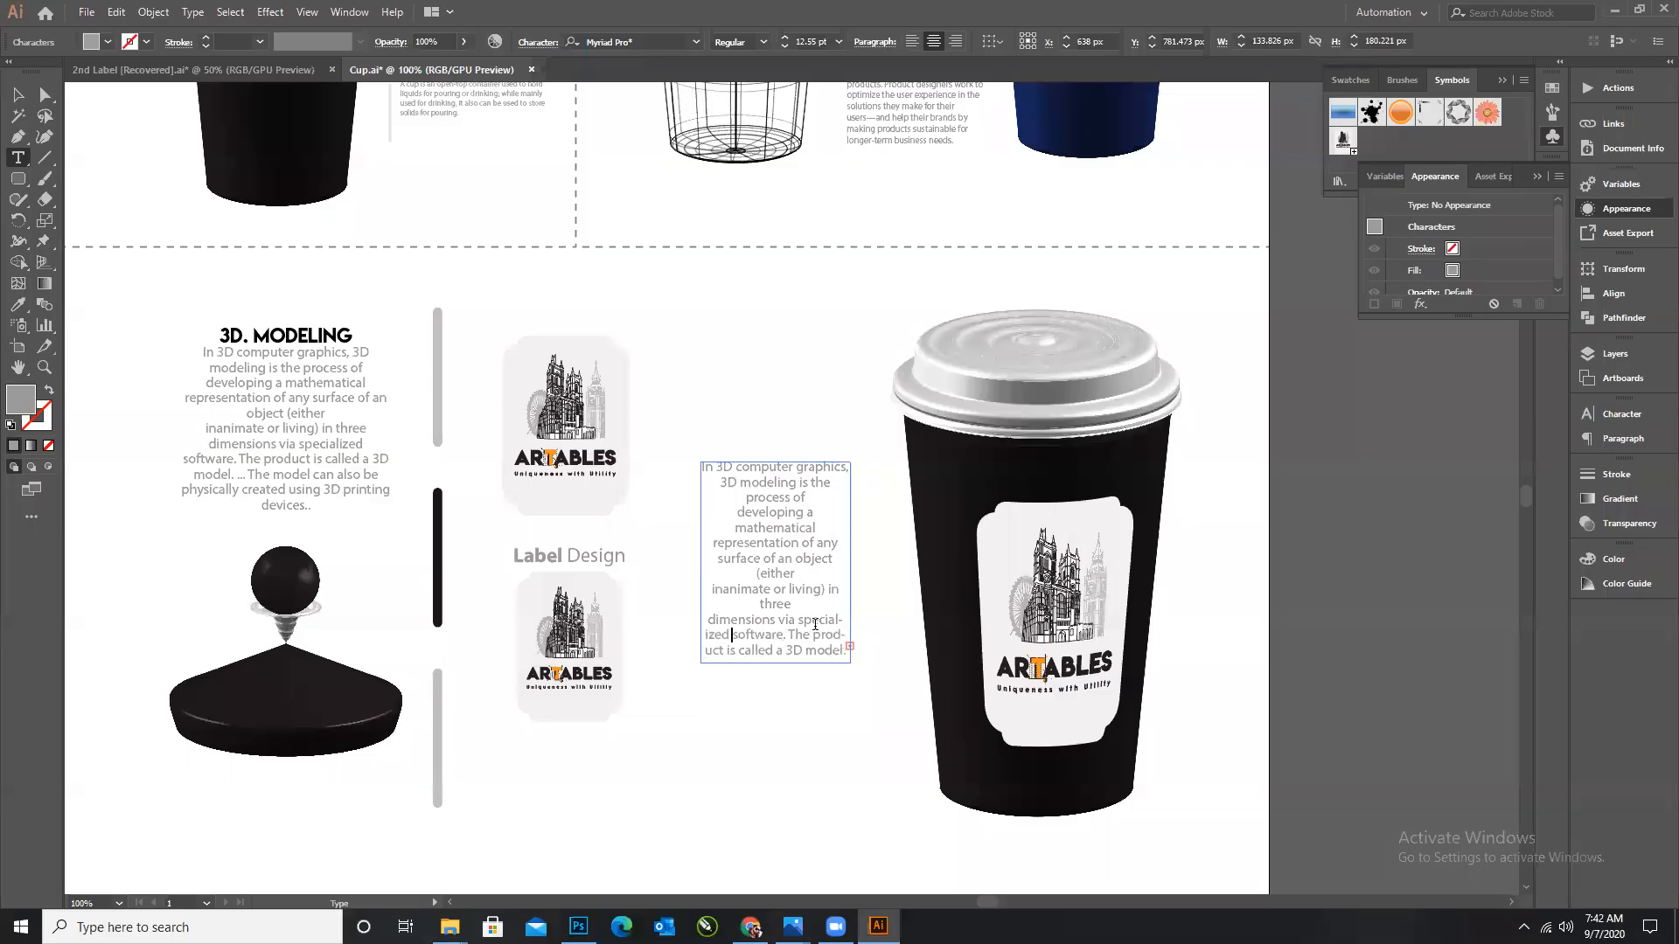
left_click(709, 621)
key("BackSpace")
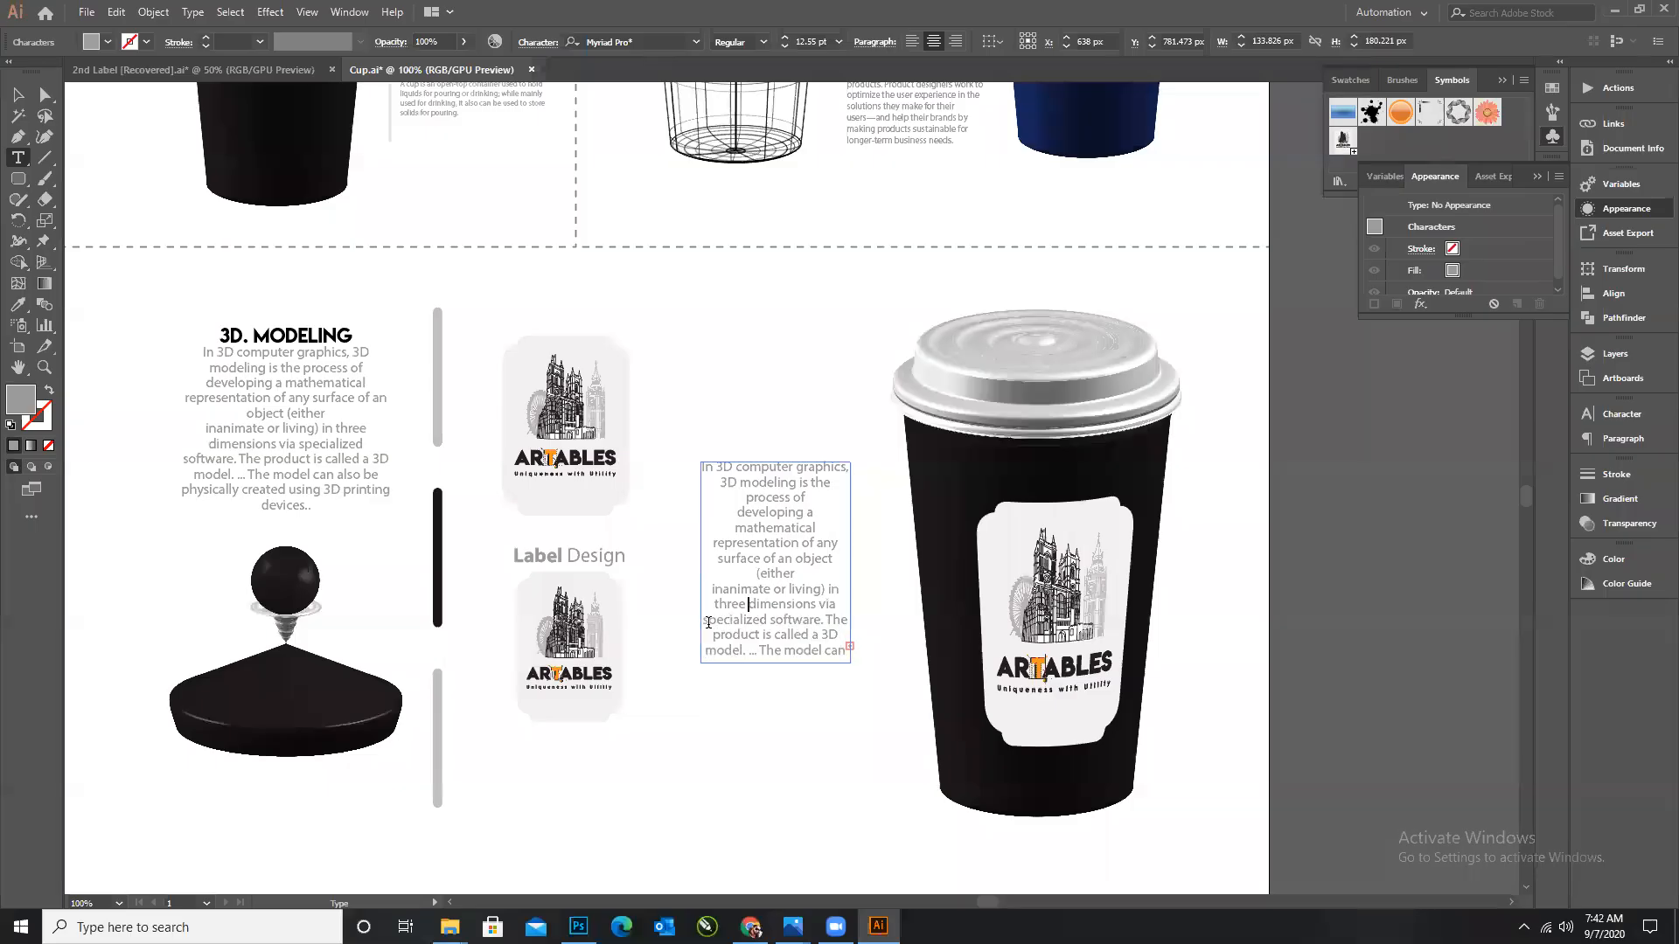
left_click(741, 579)
key("BackSpace")
key("BackSpace")
Extend the duplicated paragraph's text frame downward to about 226 px tall to fit all its text.
left_click_drag(703, 469, 910, 662)
key("Escape")
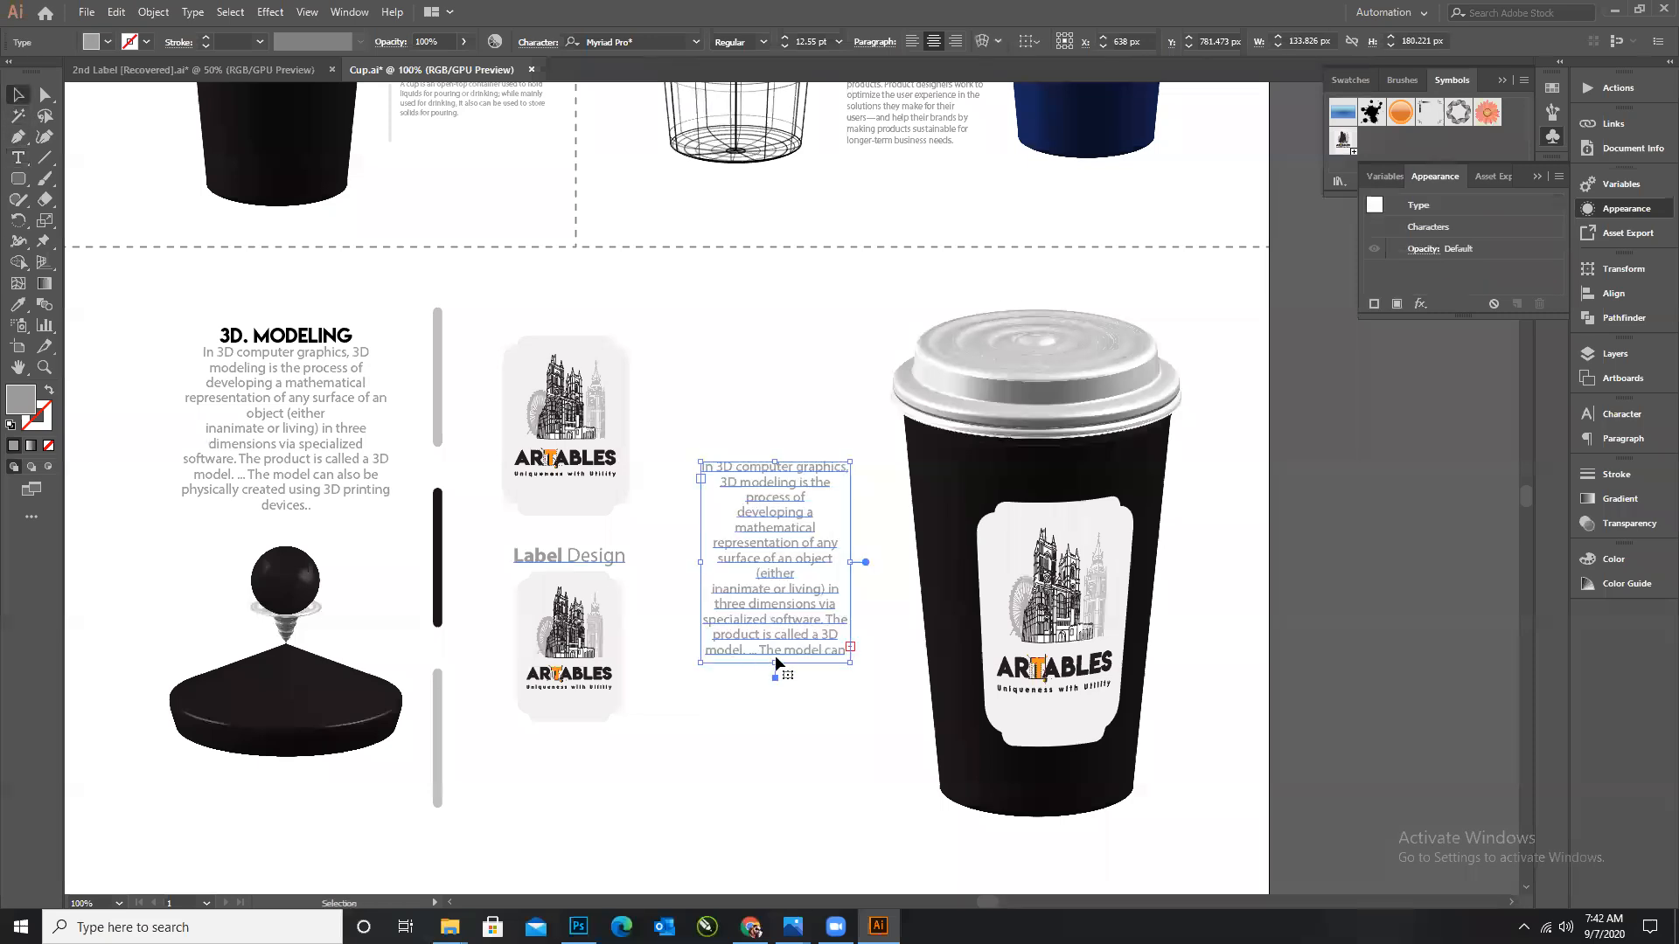
left_click_drag(775, 677, 776, 715)
Select all text in the duplicated paragraph and try justified alignment, ending with the last line aligned center.
left_click(18, 160)
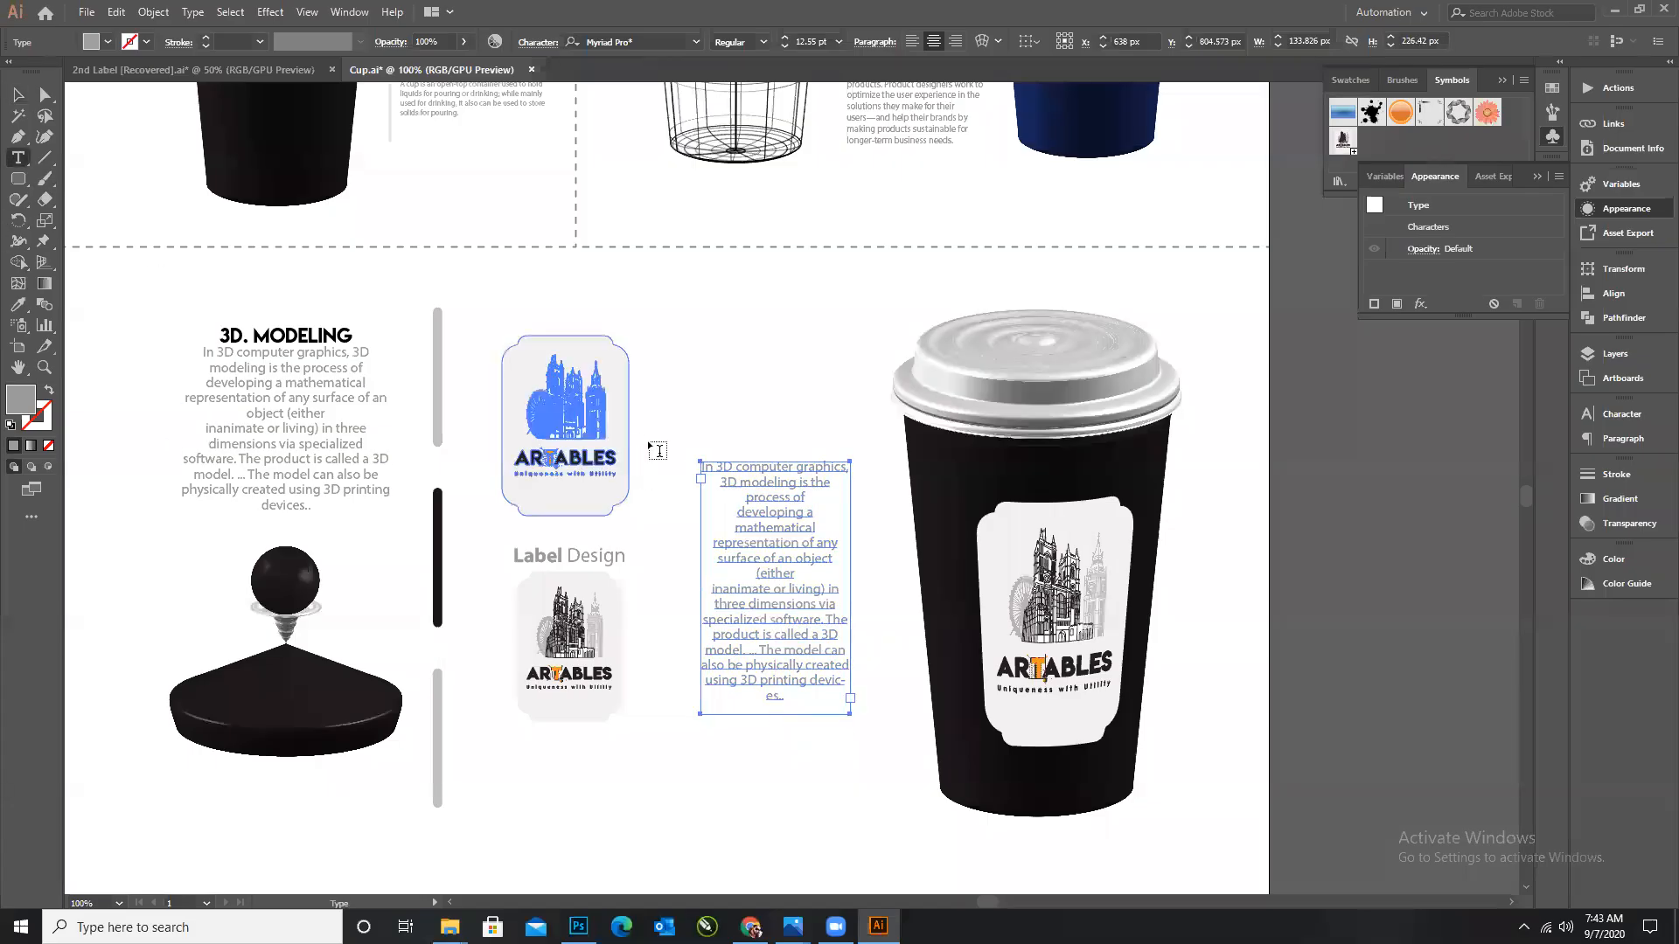
triple_click(717, 467)
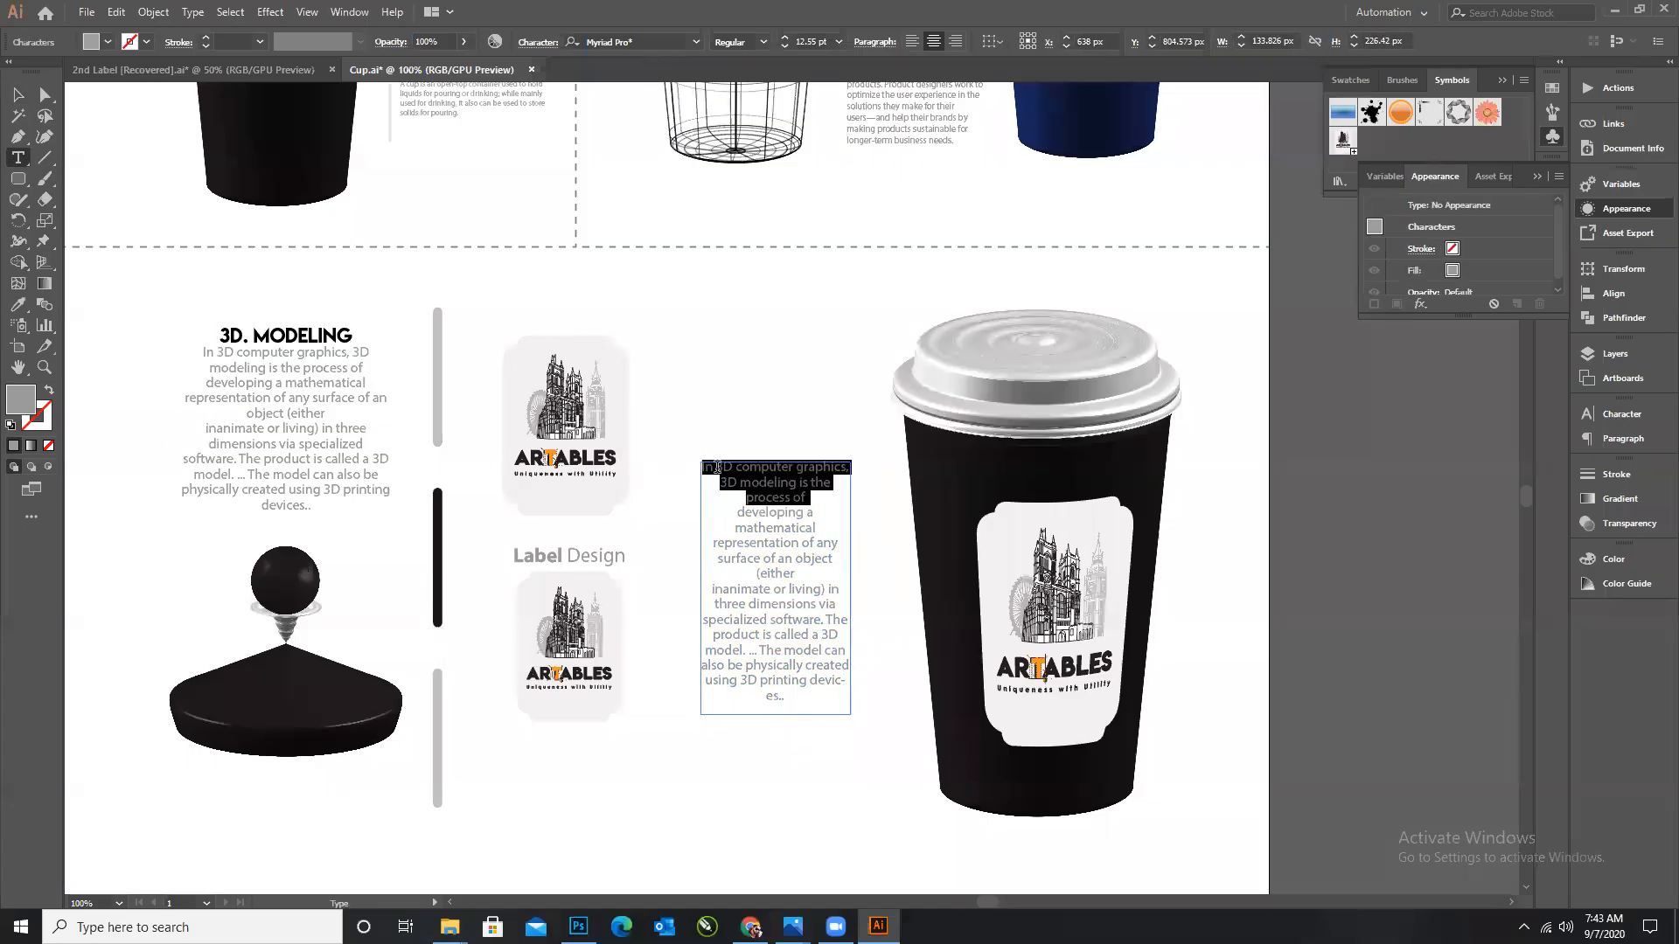
triple_click(734, 485)
triple_click(791, 700)
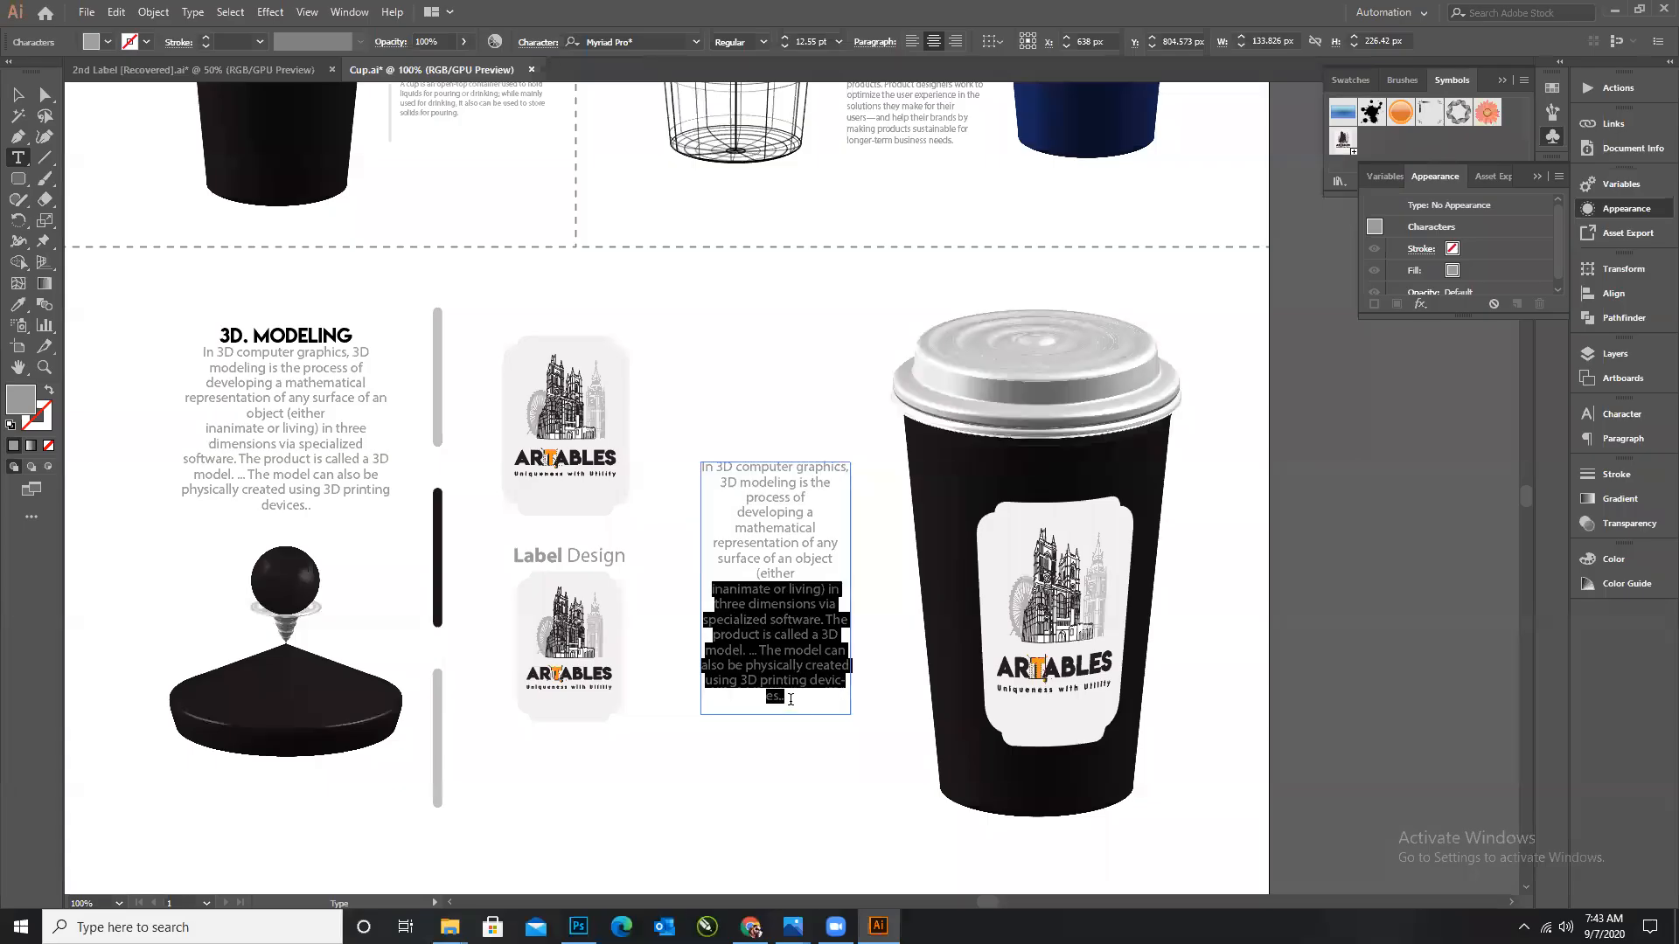
left_click(791, 700)
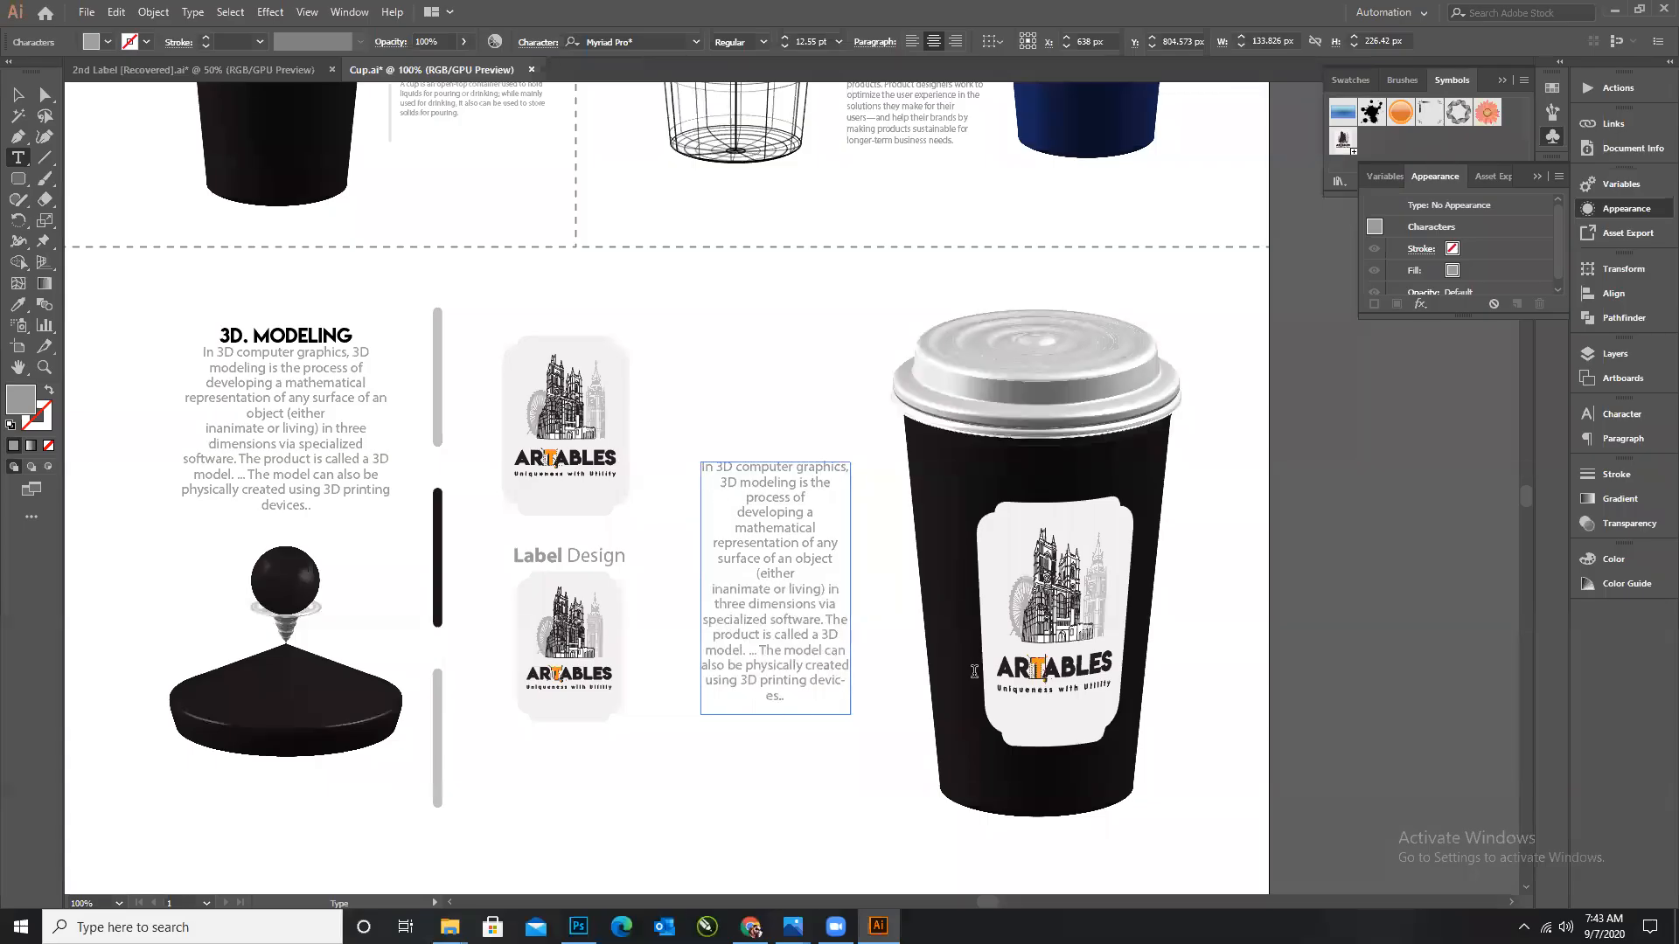
key("ctrl+a")
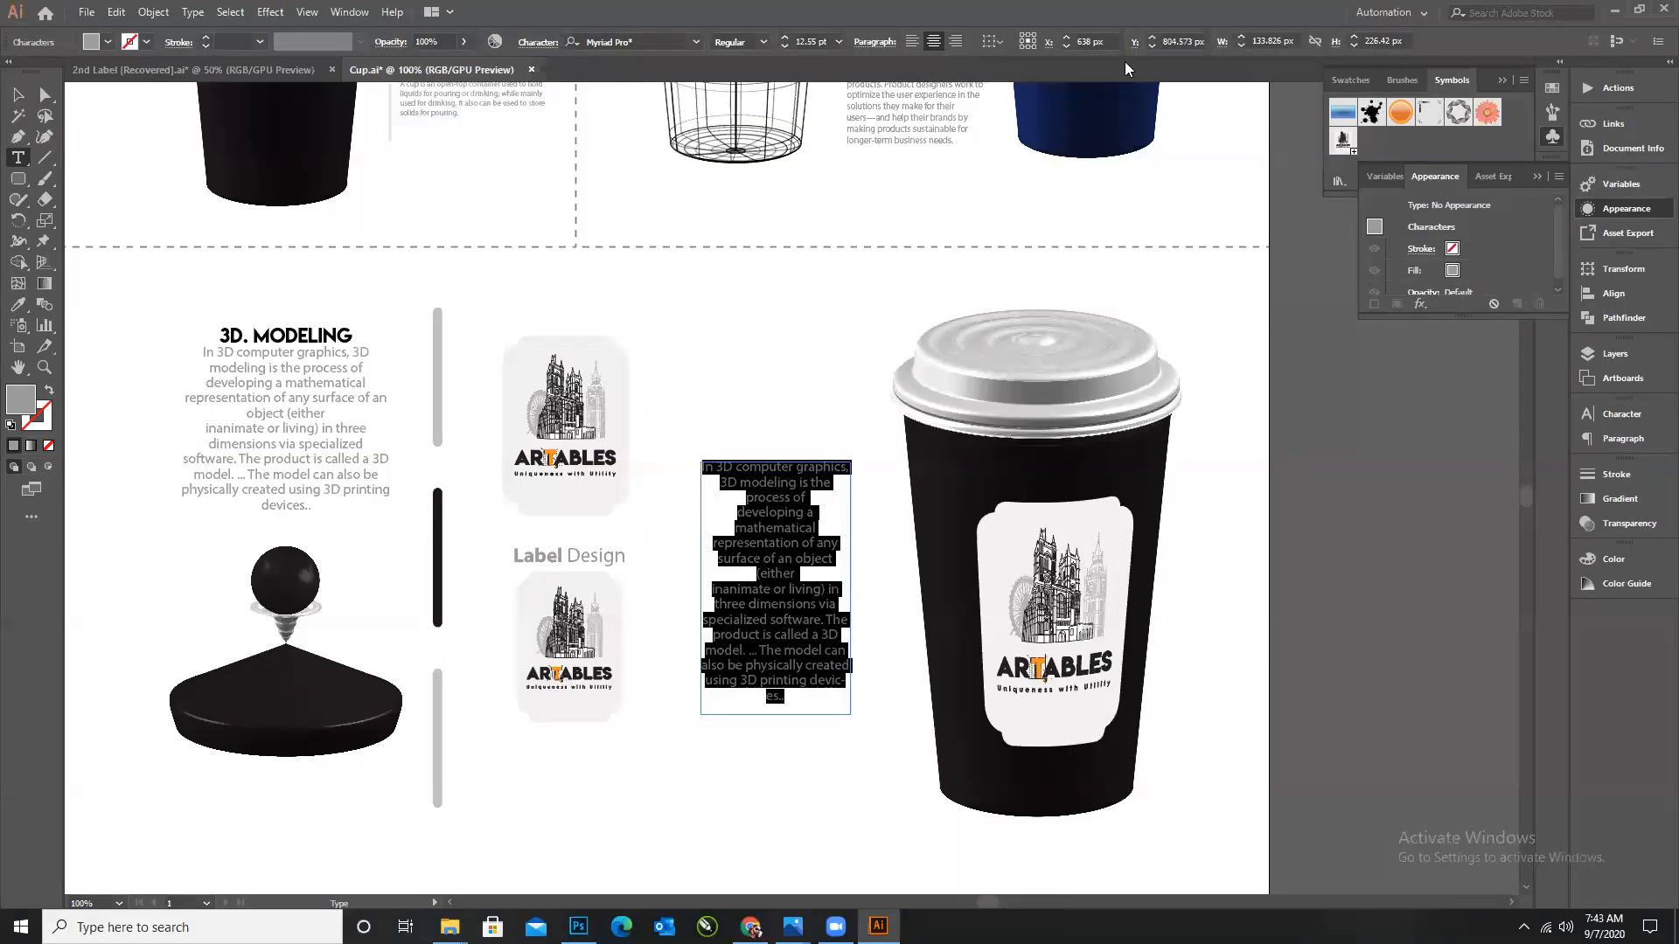
left_click(1622, 414)
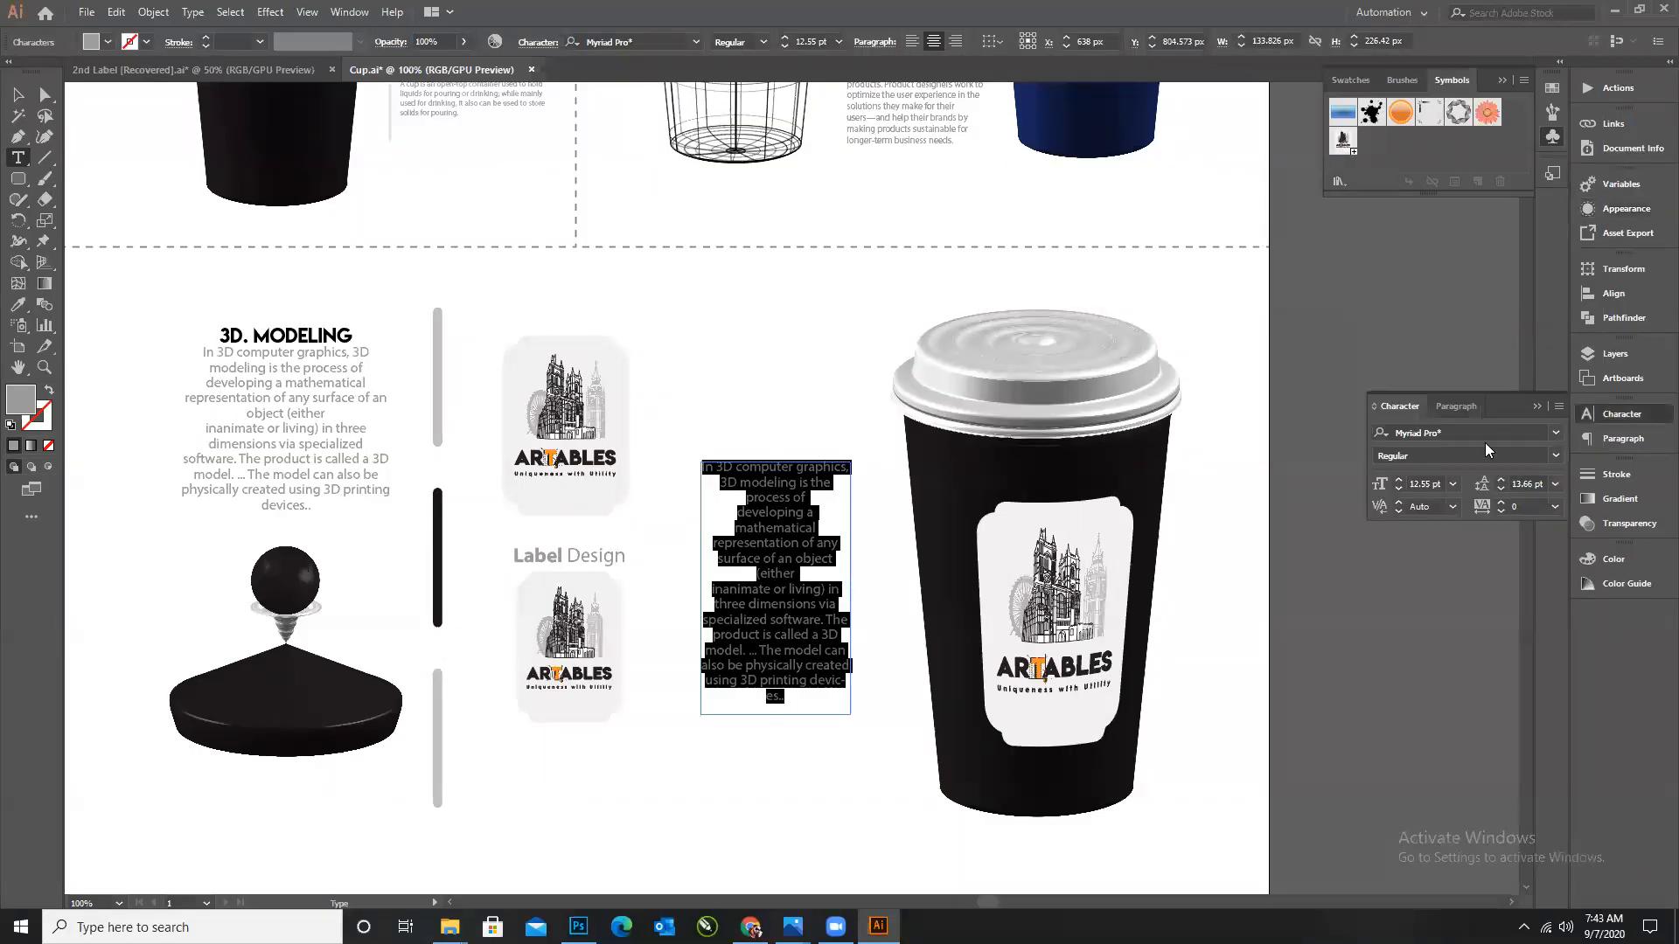
left_click(1452, 406)
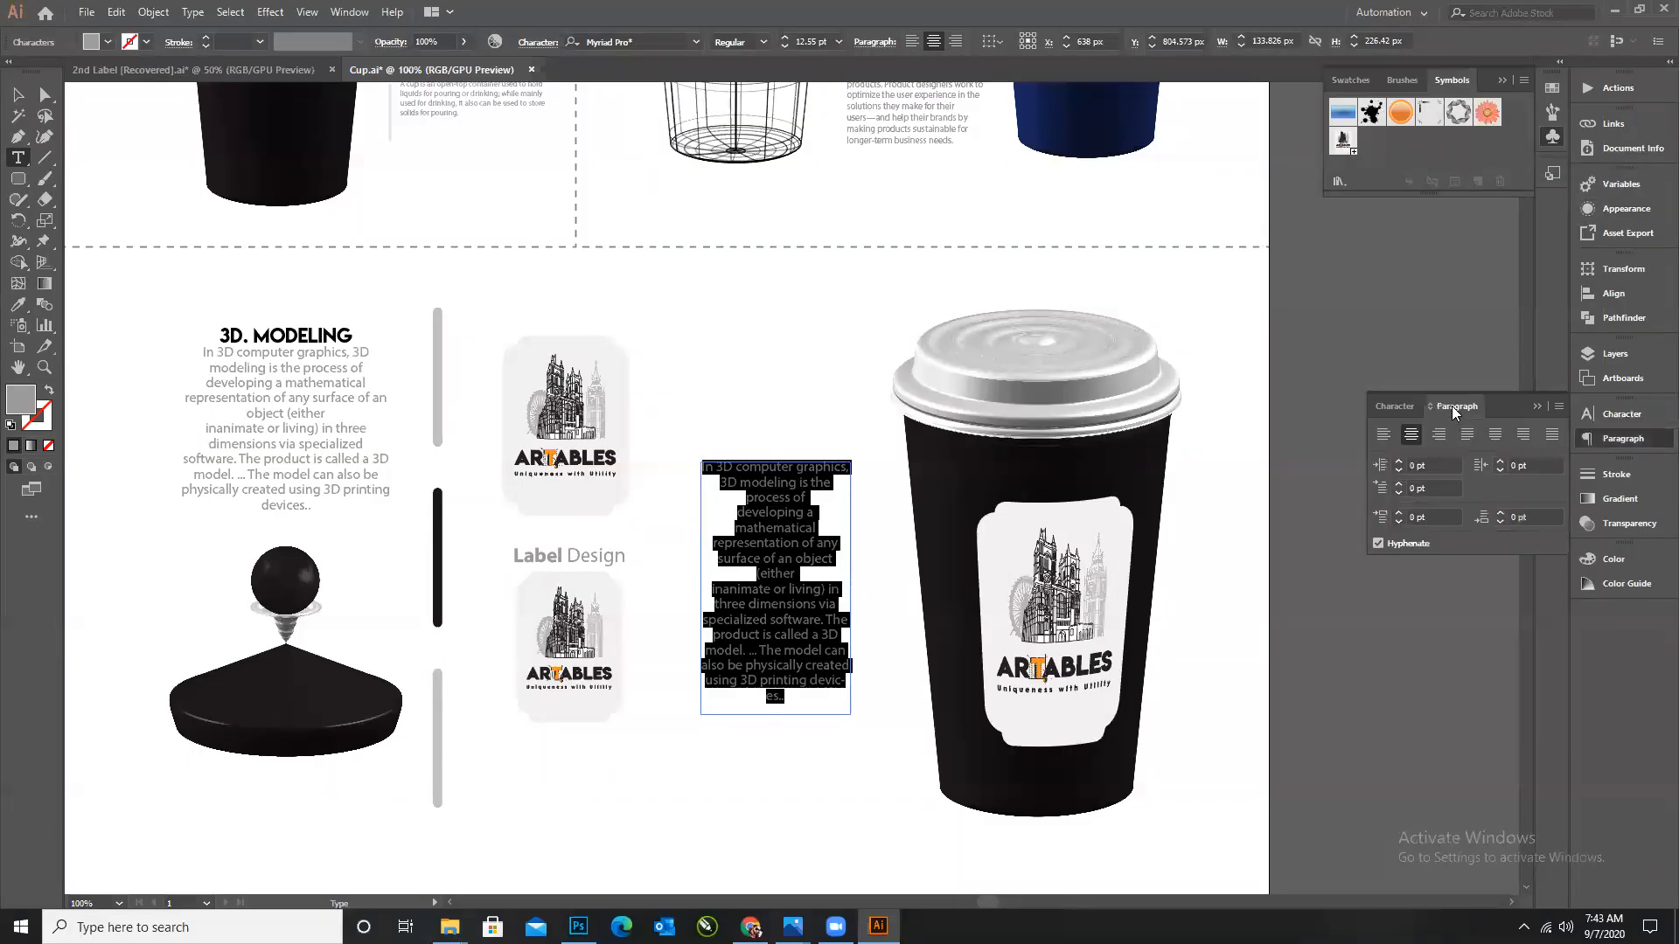
left_click(1491, 437)
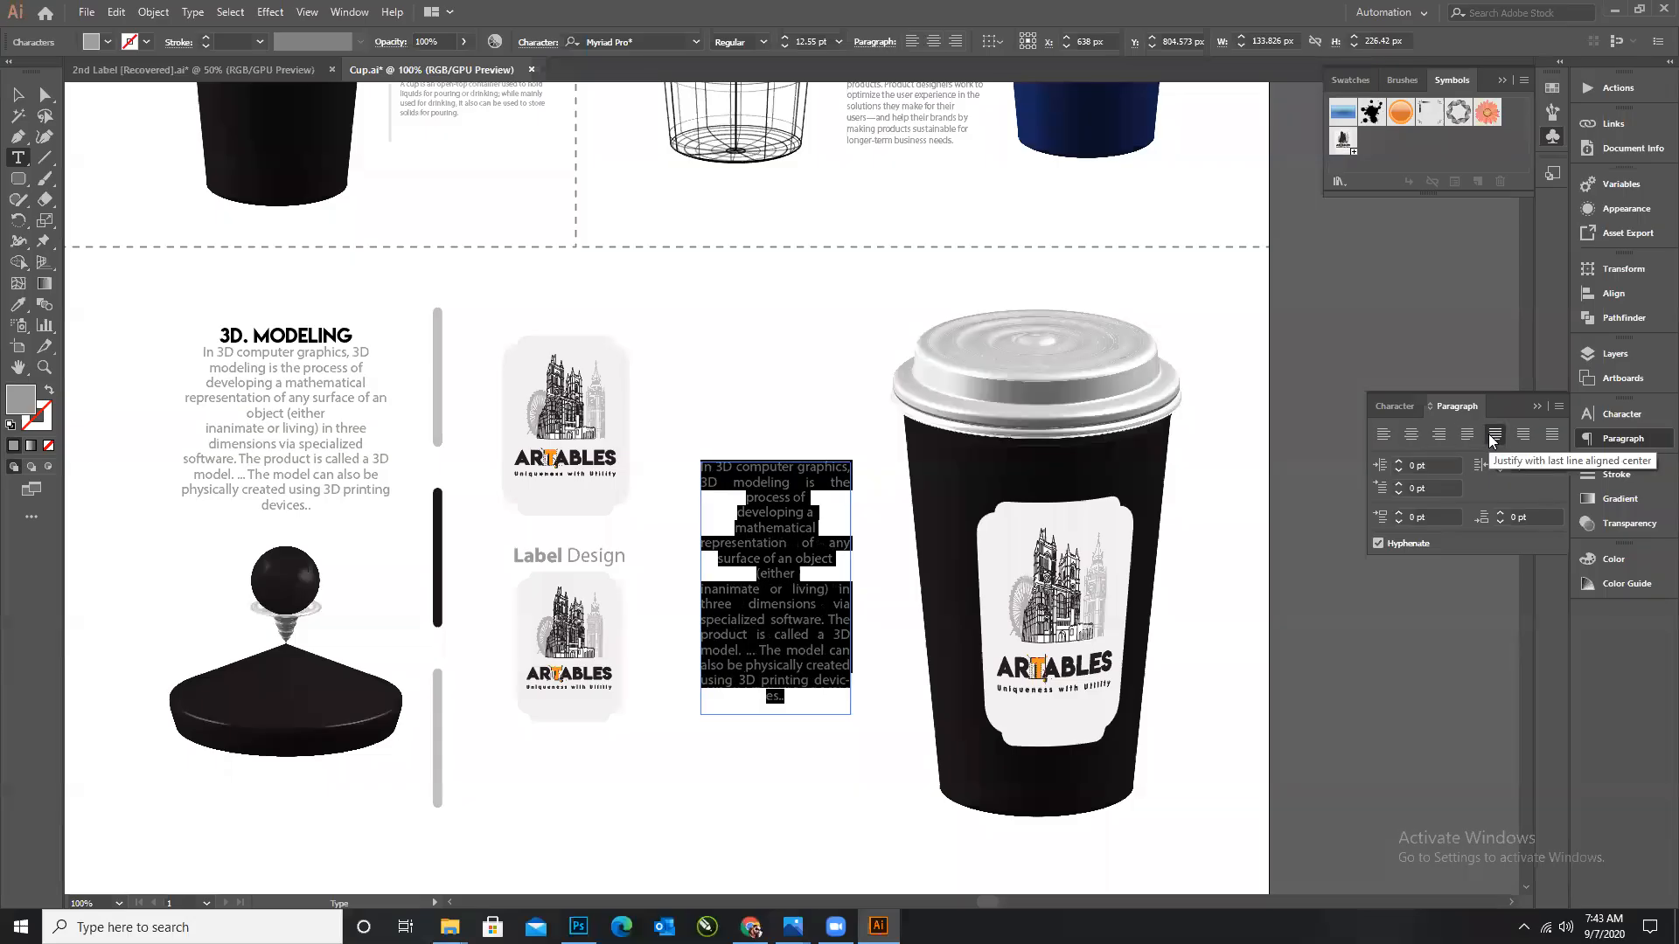
left_click(1469, 434)
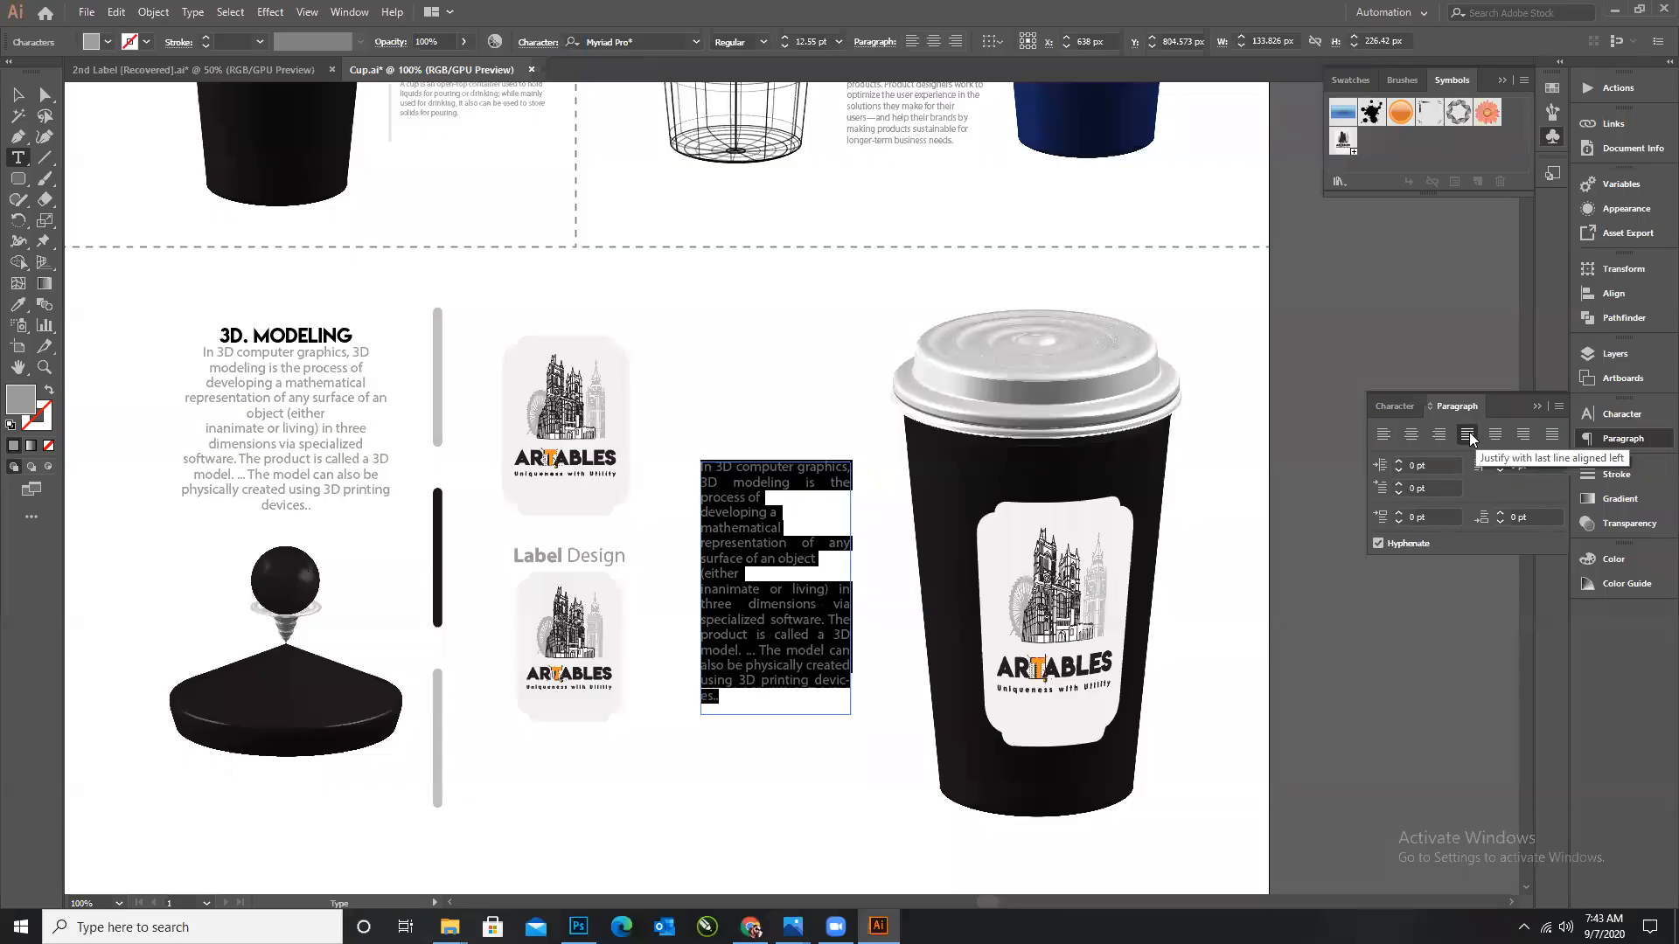
left_click(1494, 435)
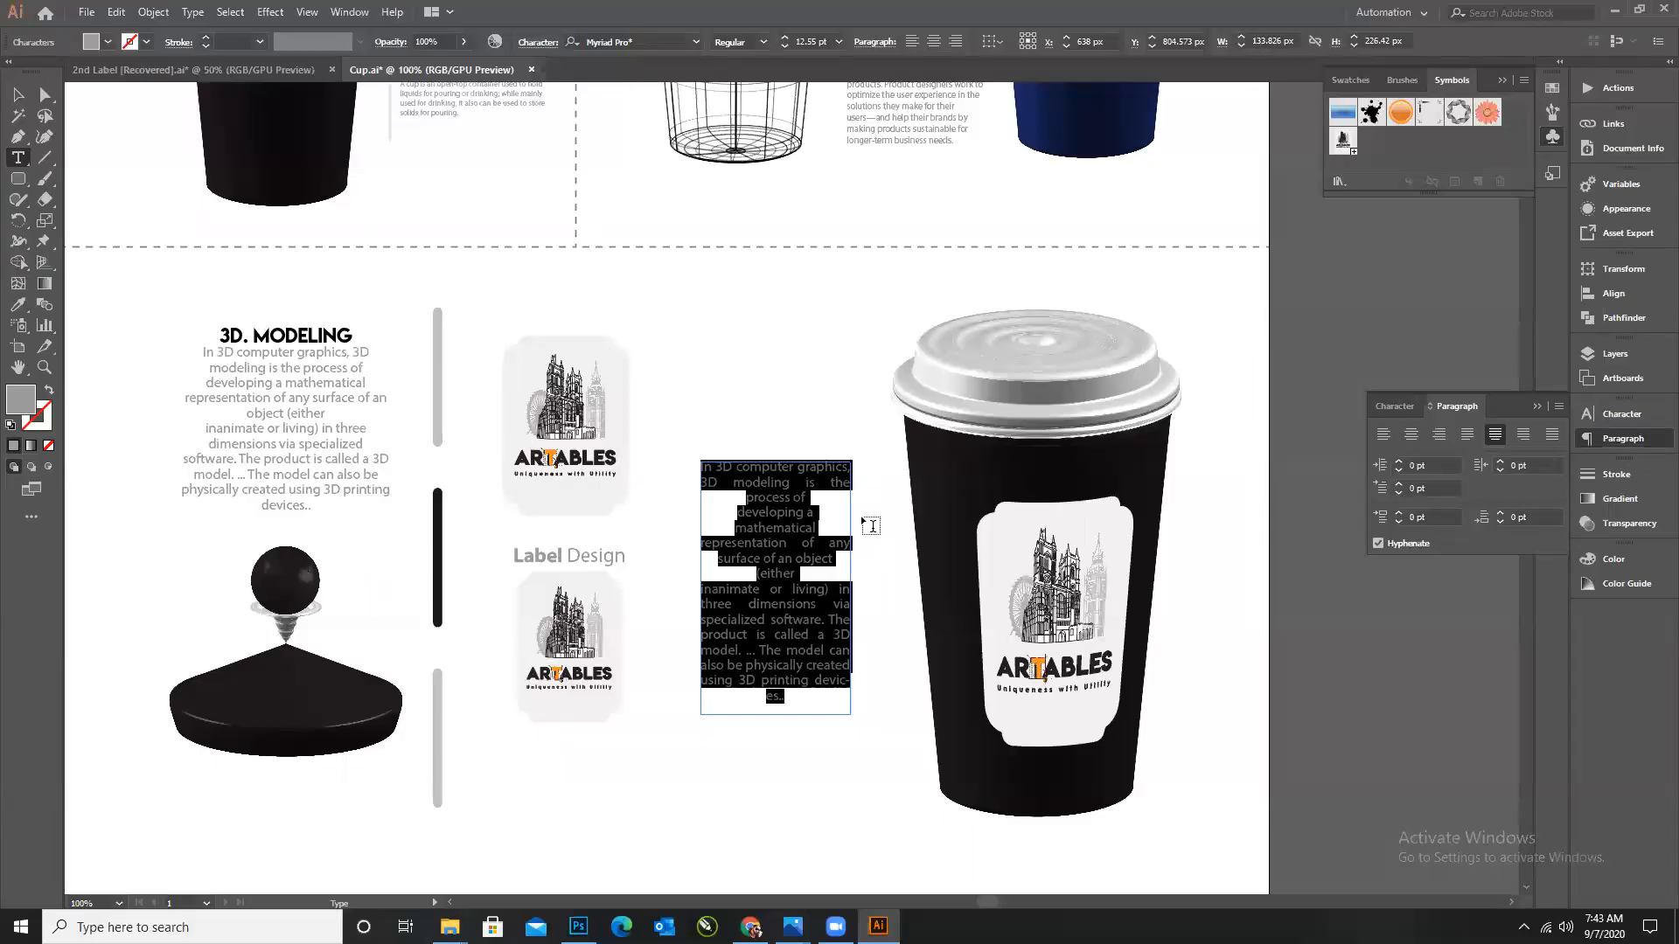
Remove the line break before "developing" and delete the closing word "devices.." from the duplicated paragraph.
left_click(738, 513)
key("BackSpace")
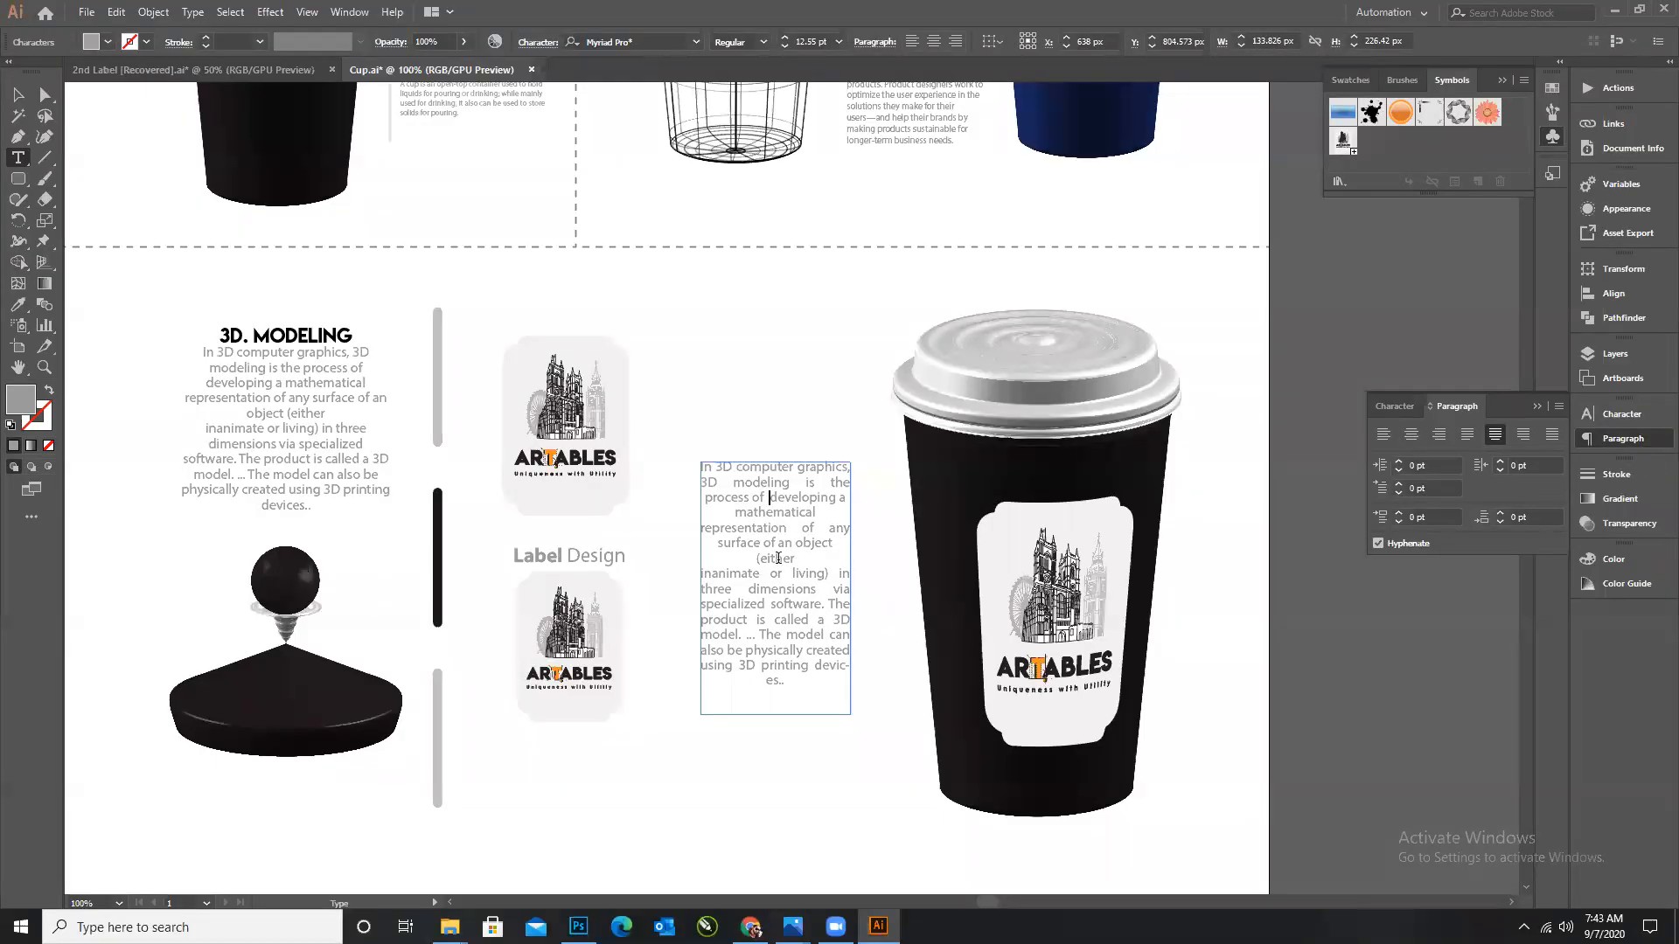
left_click_drag(811, 665, 785, 681)
key("BackSpace")
Left-align all the text of the duplicated paragraph.
triple_click(704, 465)
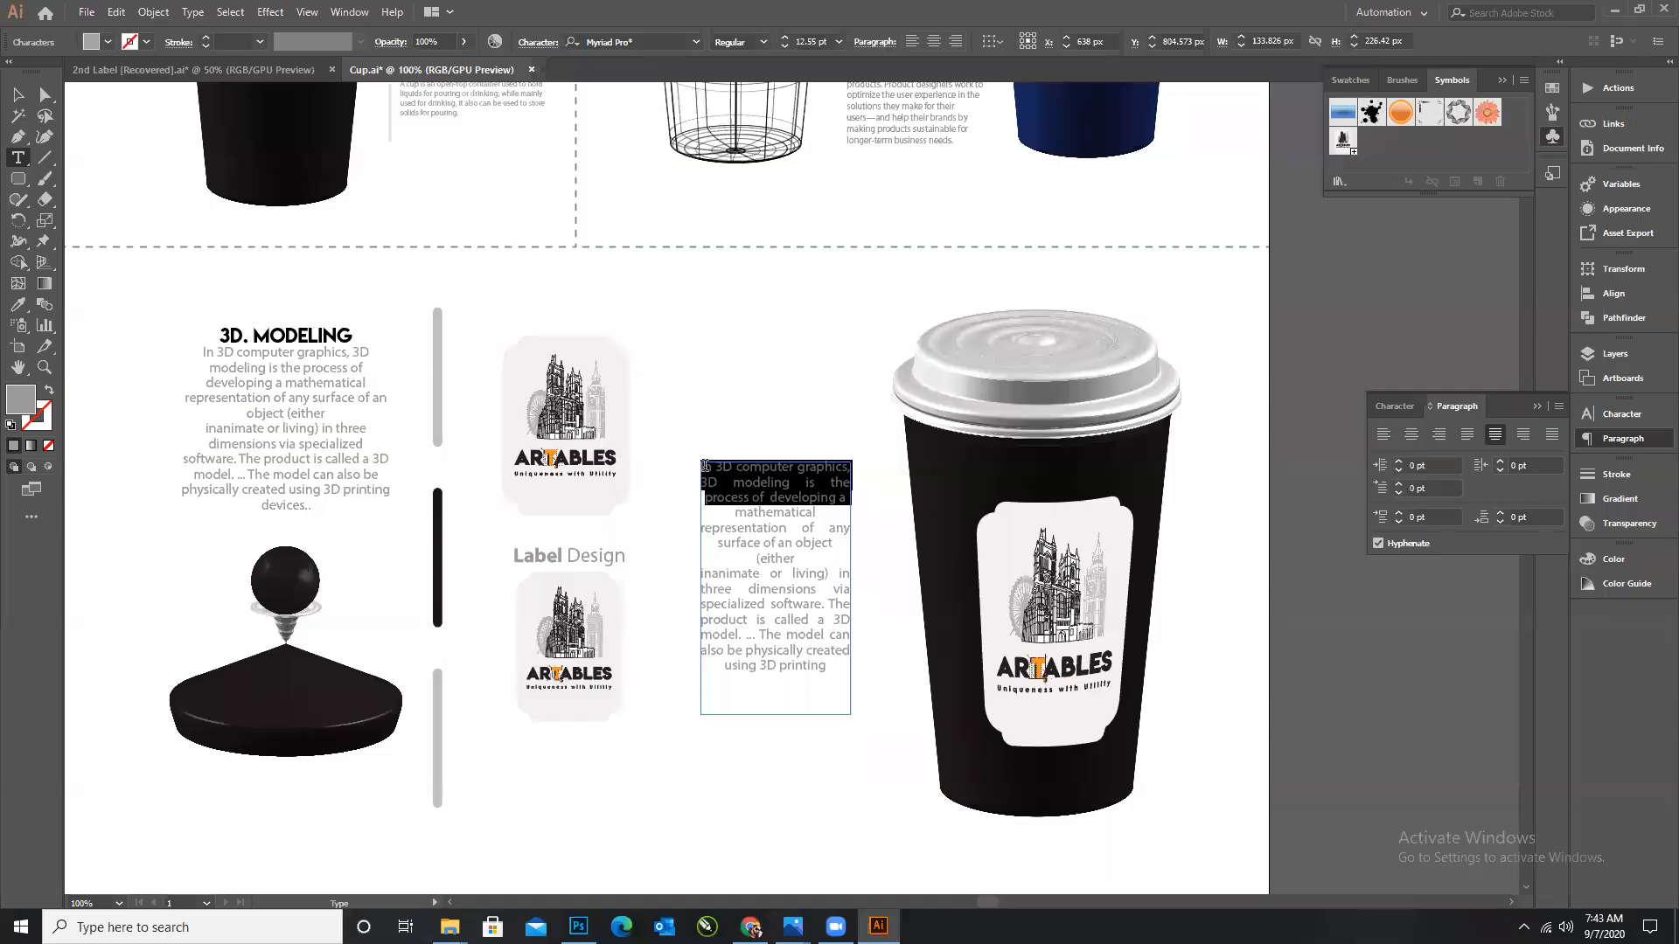
key("ctrl+a")
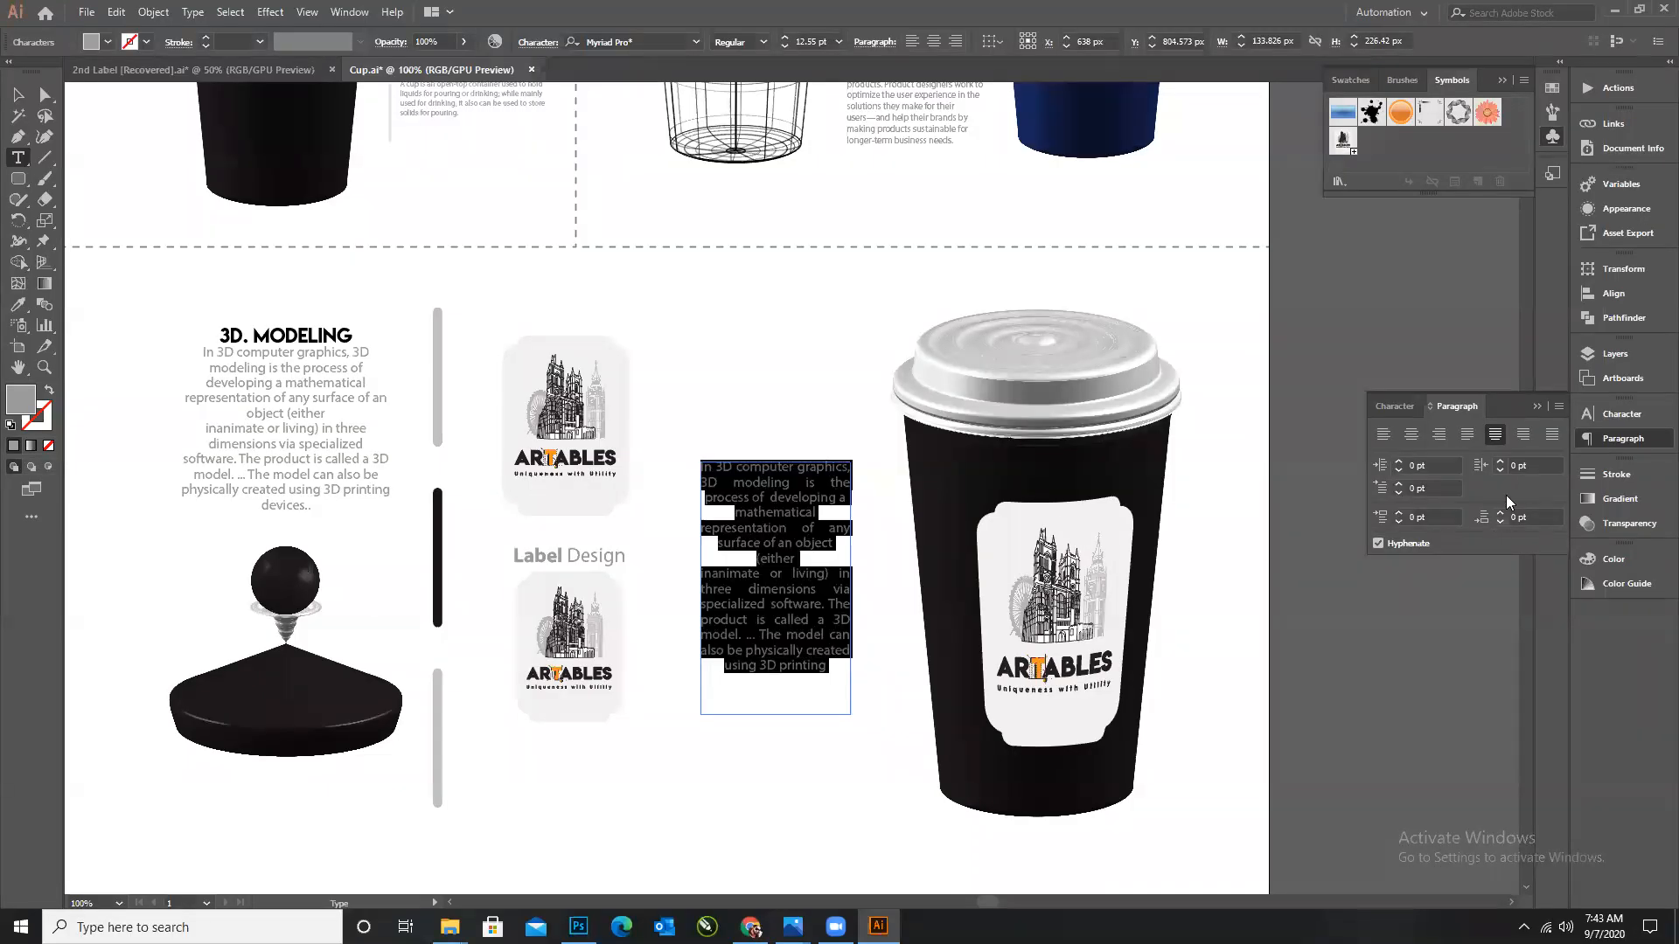
left_click(1410, 434)
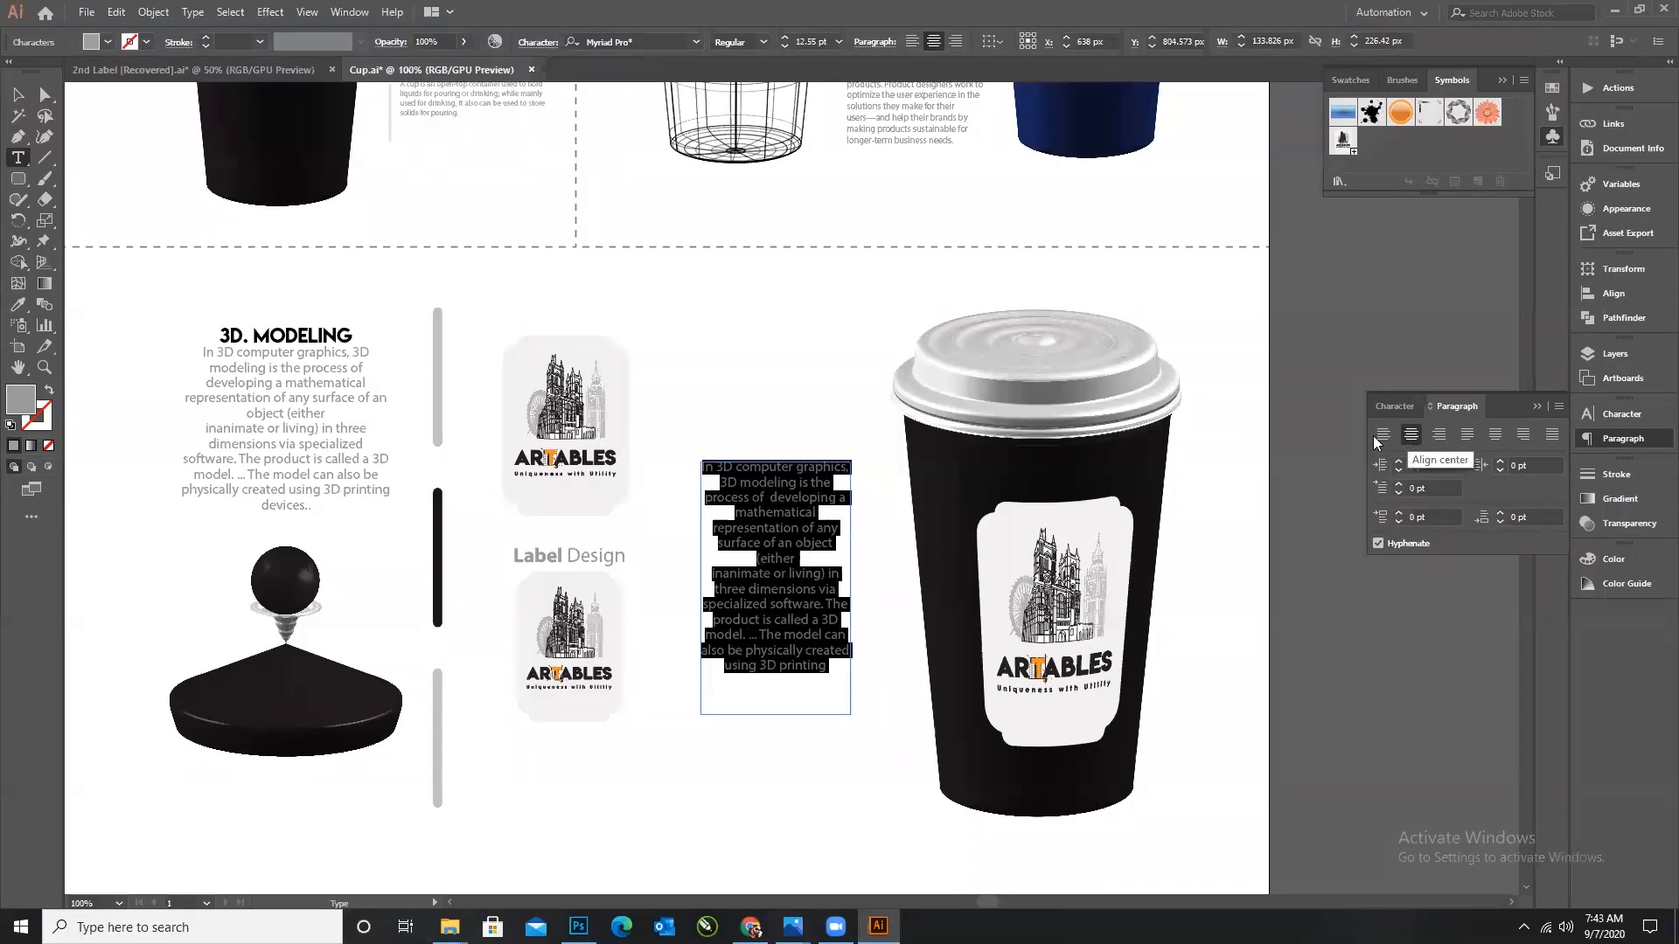
left_click(1375, 437)
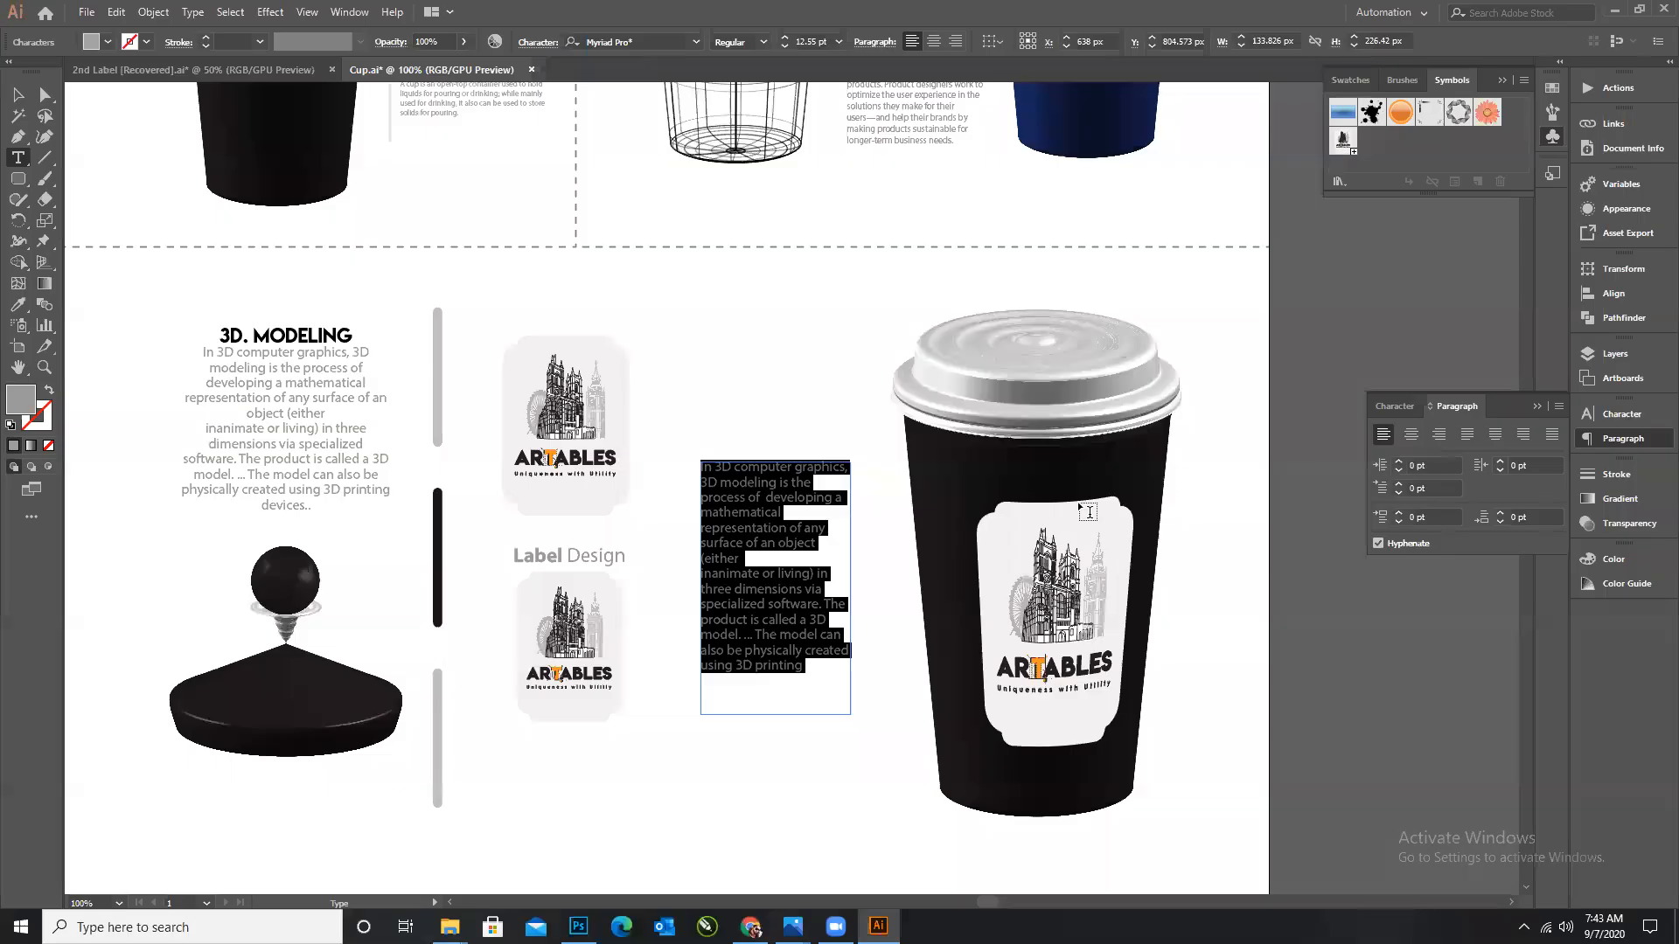
left_click(802, 692)
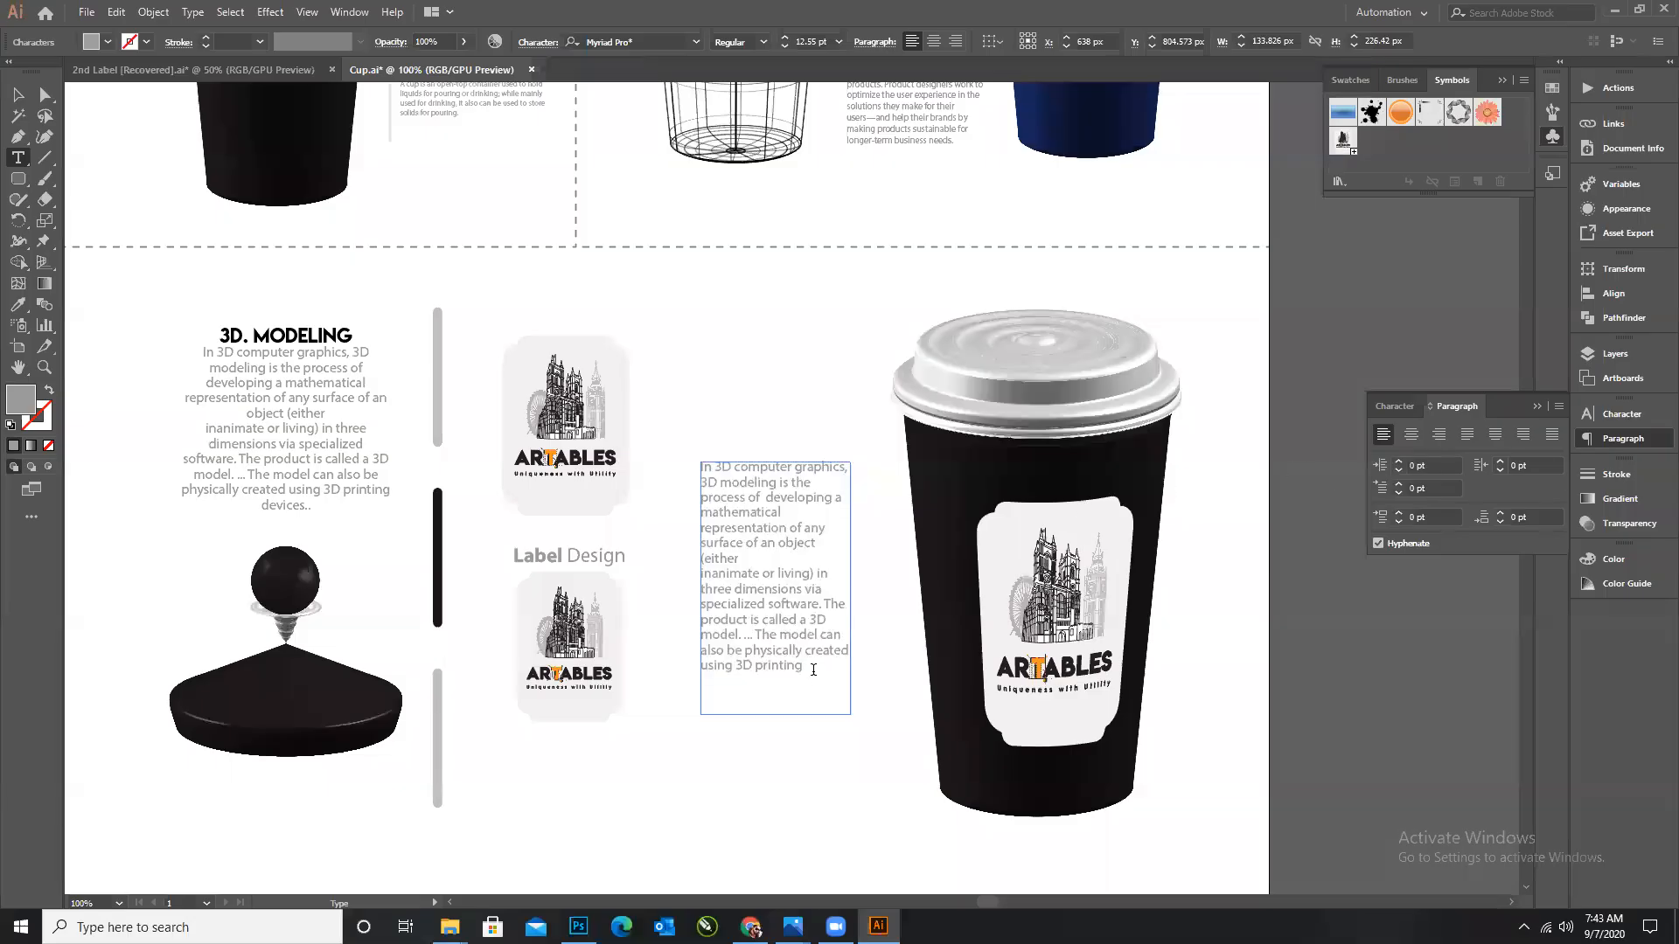
Set the word "3D" in "called a 3D model" to the Arial Rounded MT Bold font.
left_click_drag(827, 616, 806, 620)
left_click(762, 41)
left_click(748, 78)
left_click(697, 42)
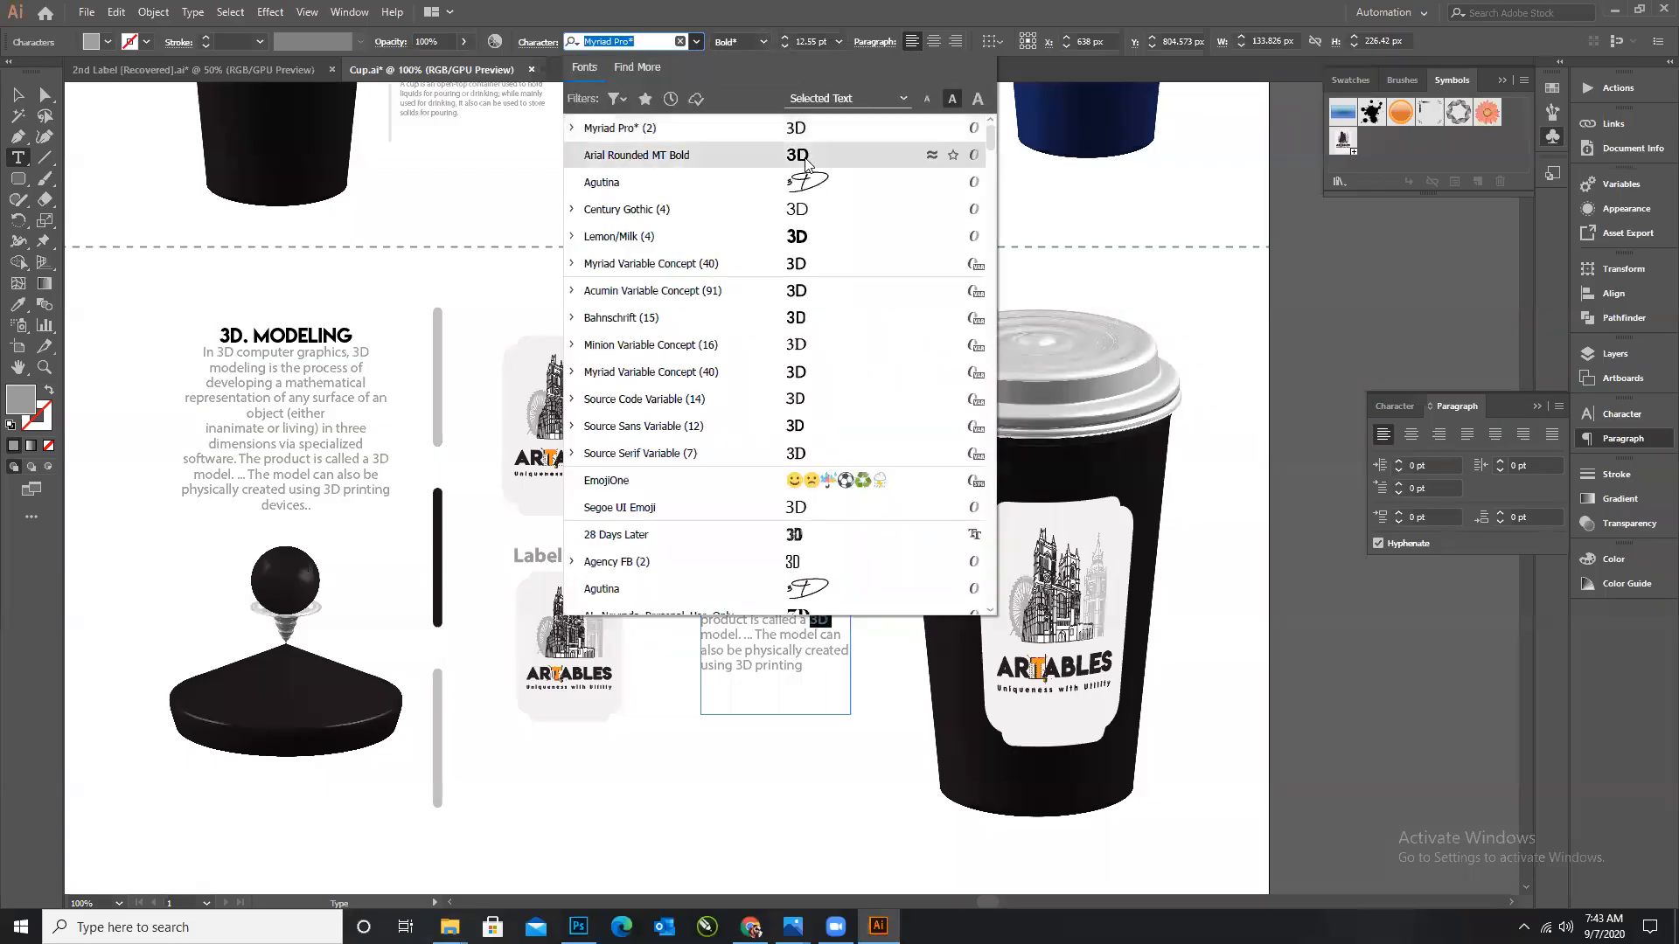
left_click(809, 159)
left_click(19, 94)
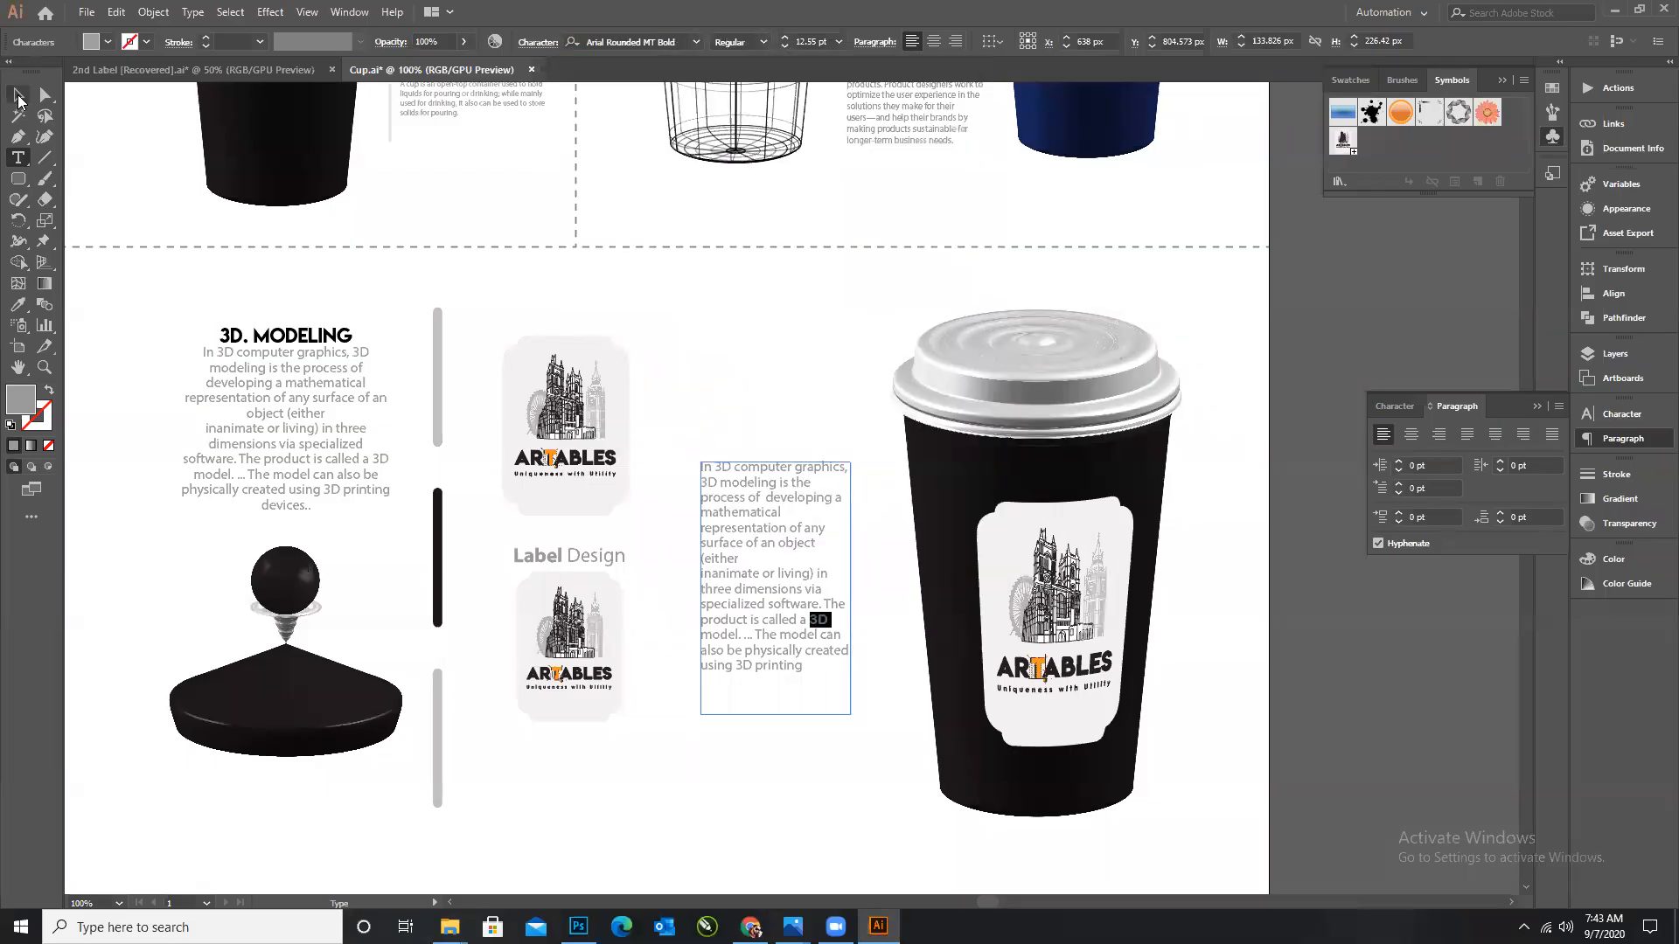
Shift the left-aligned paragraph slightly down and place a copy of the 3D. MODELING heading directly above it.
left_click(564, 222)
left_click_drag(780, 558, 784, 595)
left_click(892, 615)
scroll(619, 538, "down", 1)
scroll(621, 545, "down", 1)
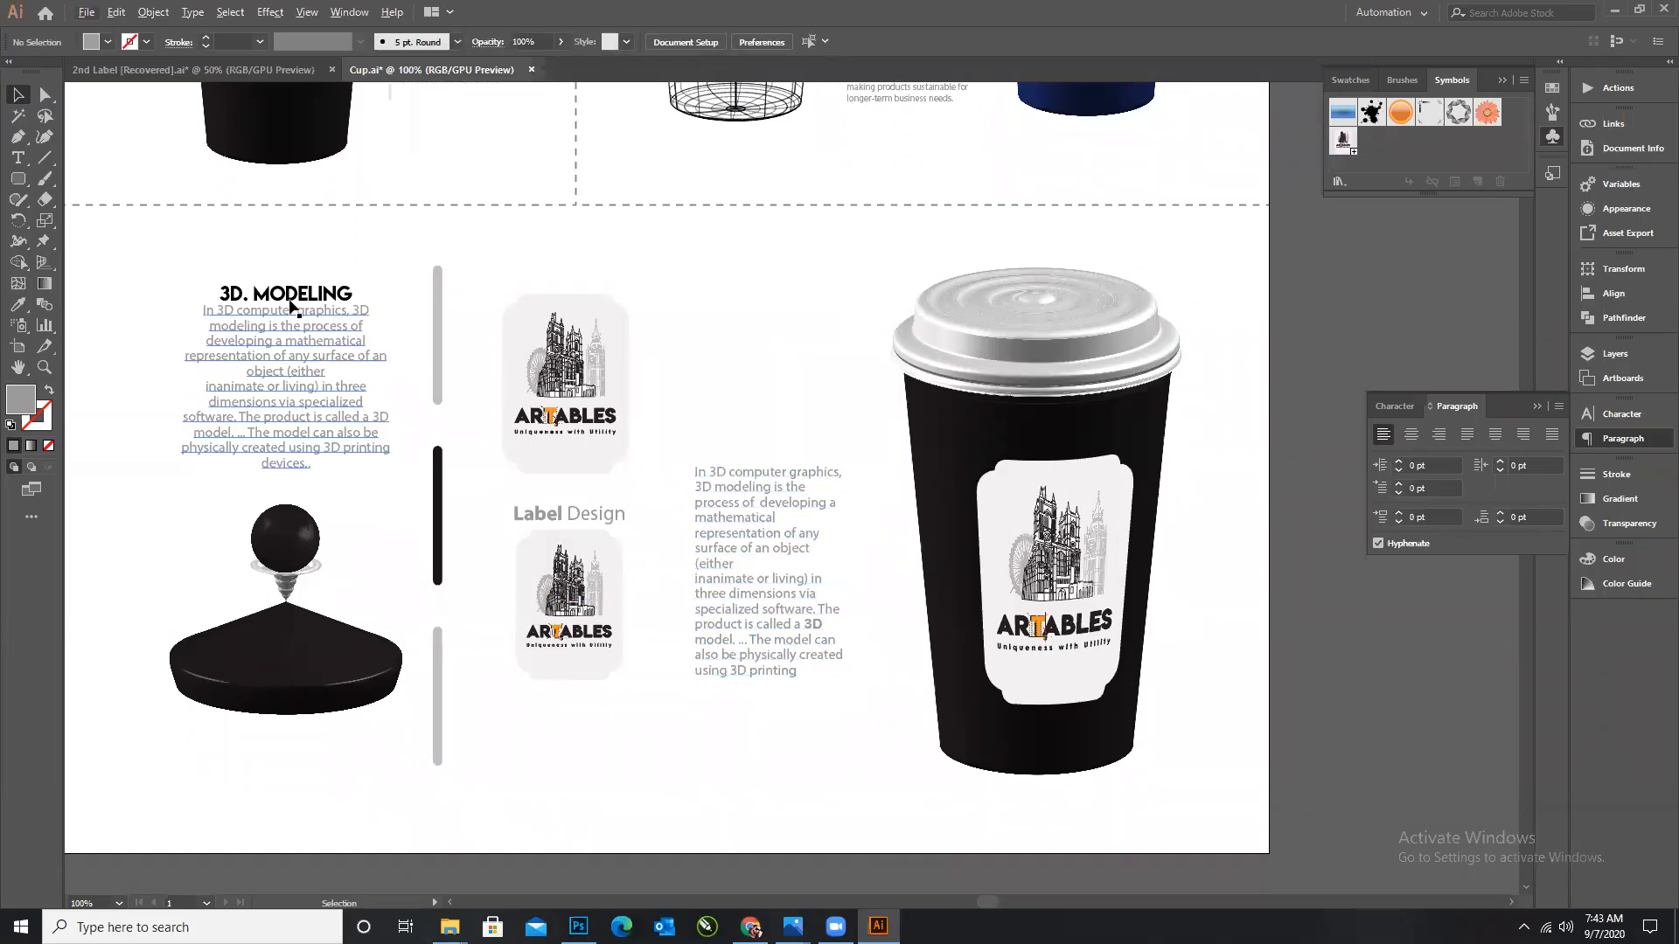
left_click_drag(298, 304, 778, 465)
scroll(794, 492, "up", 2)
Replace the copied heading's text with "CUP VISUALIZATION".
key("t")
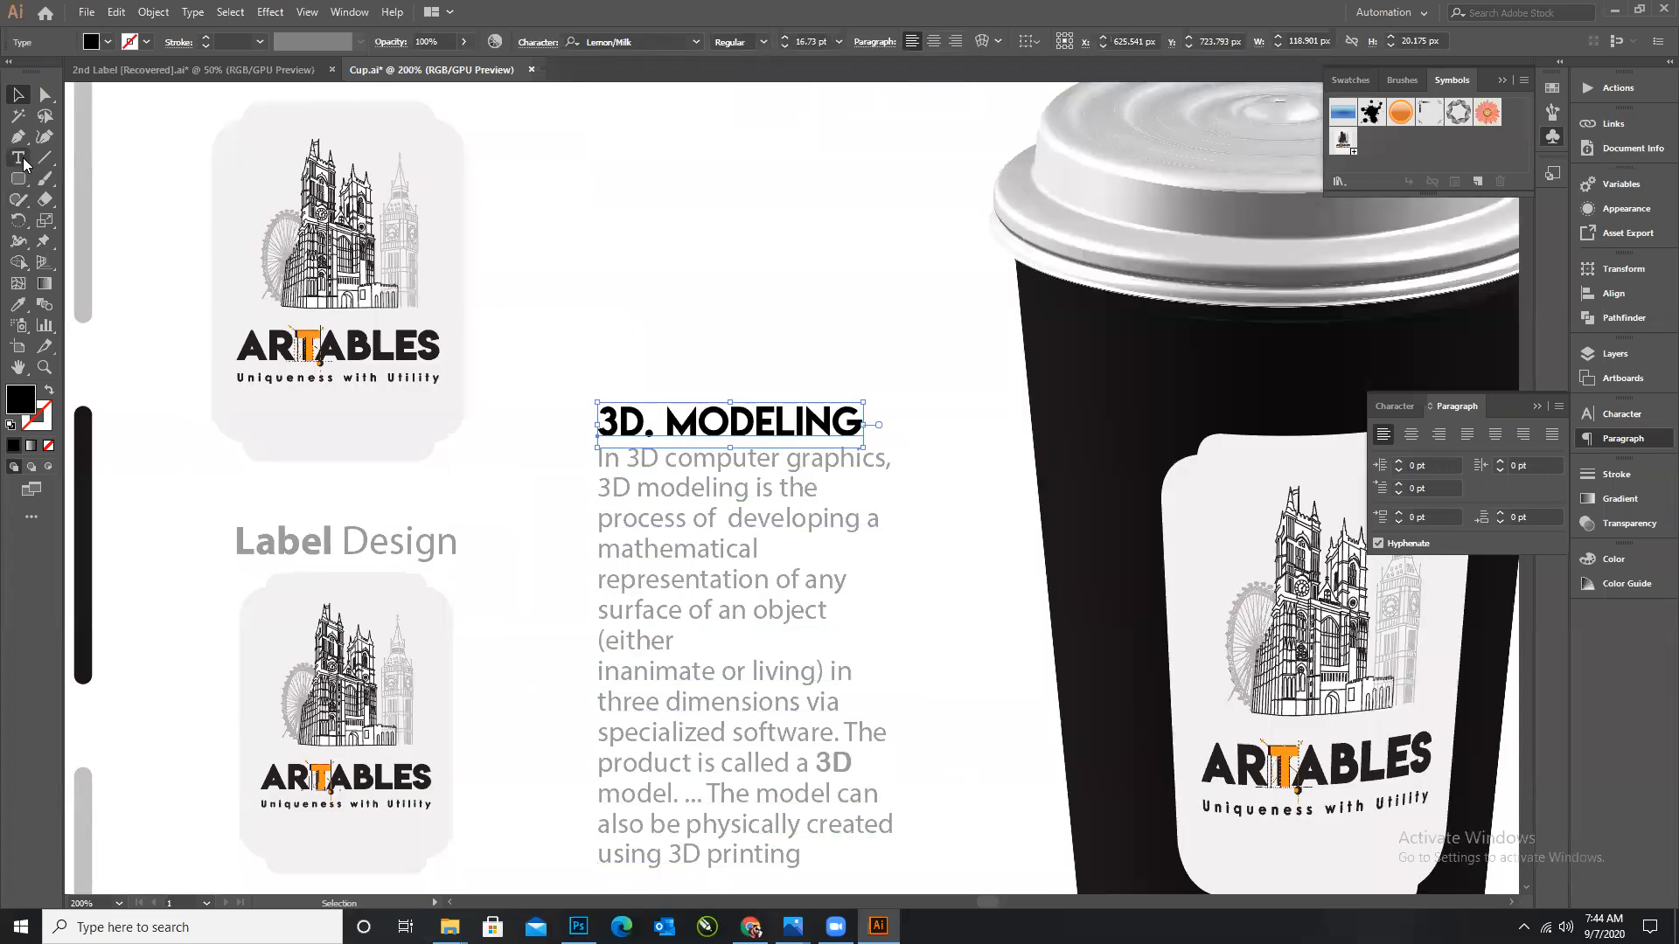
left_click_drag(609, 420, 940, 424)
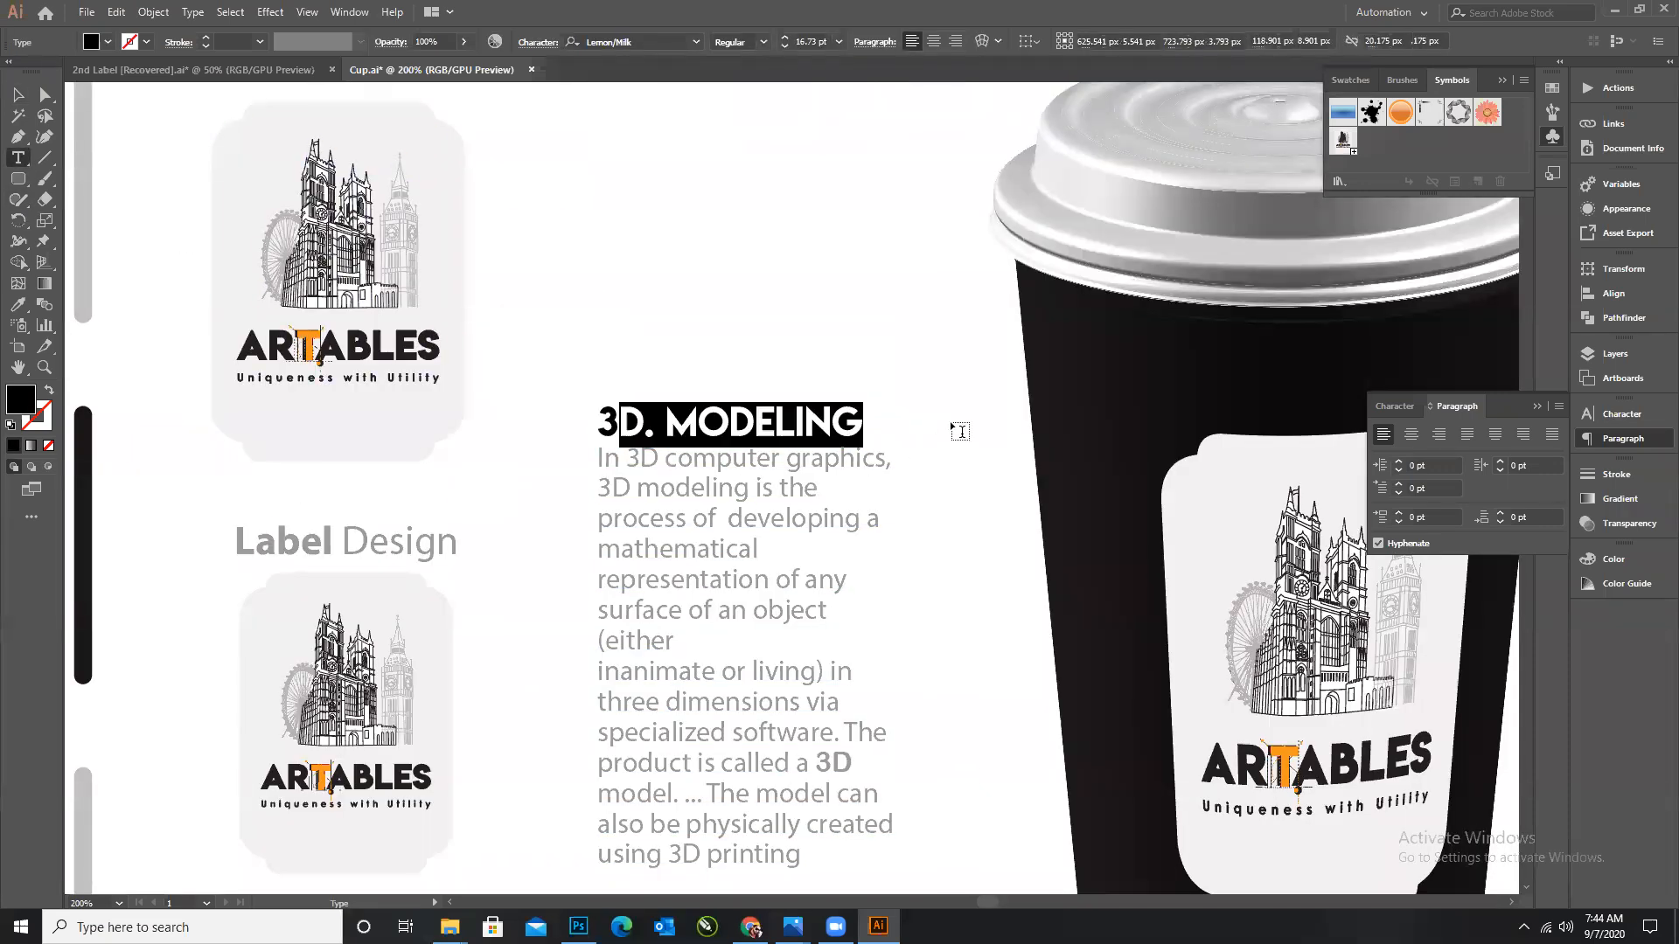
key("BackSpace")
type("C")
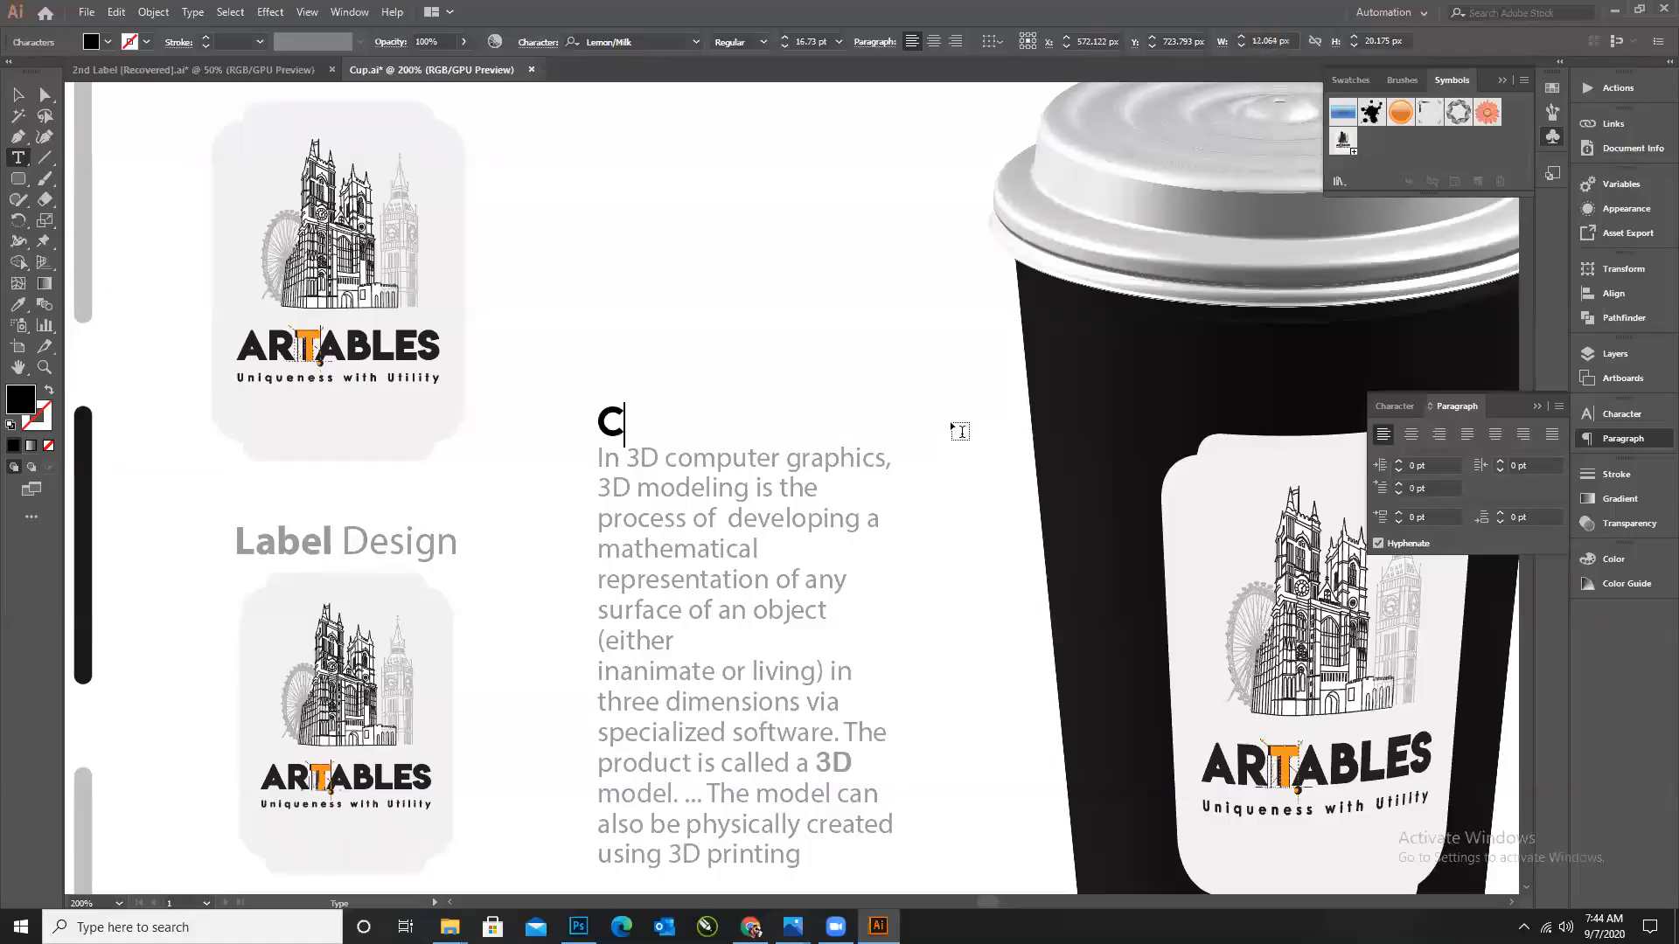
type("UP VIS")
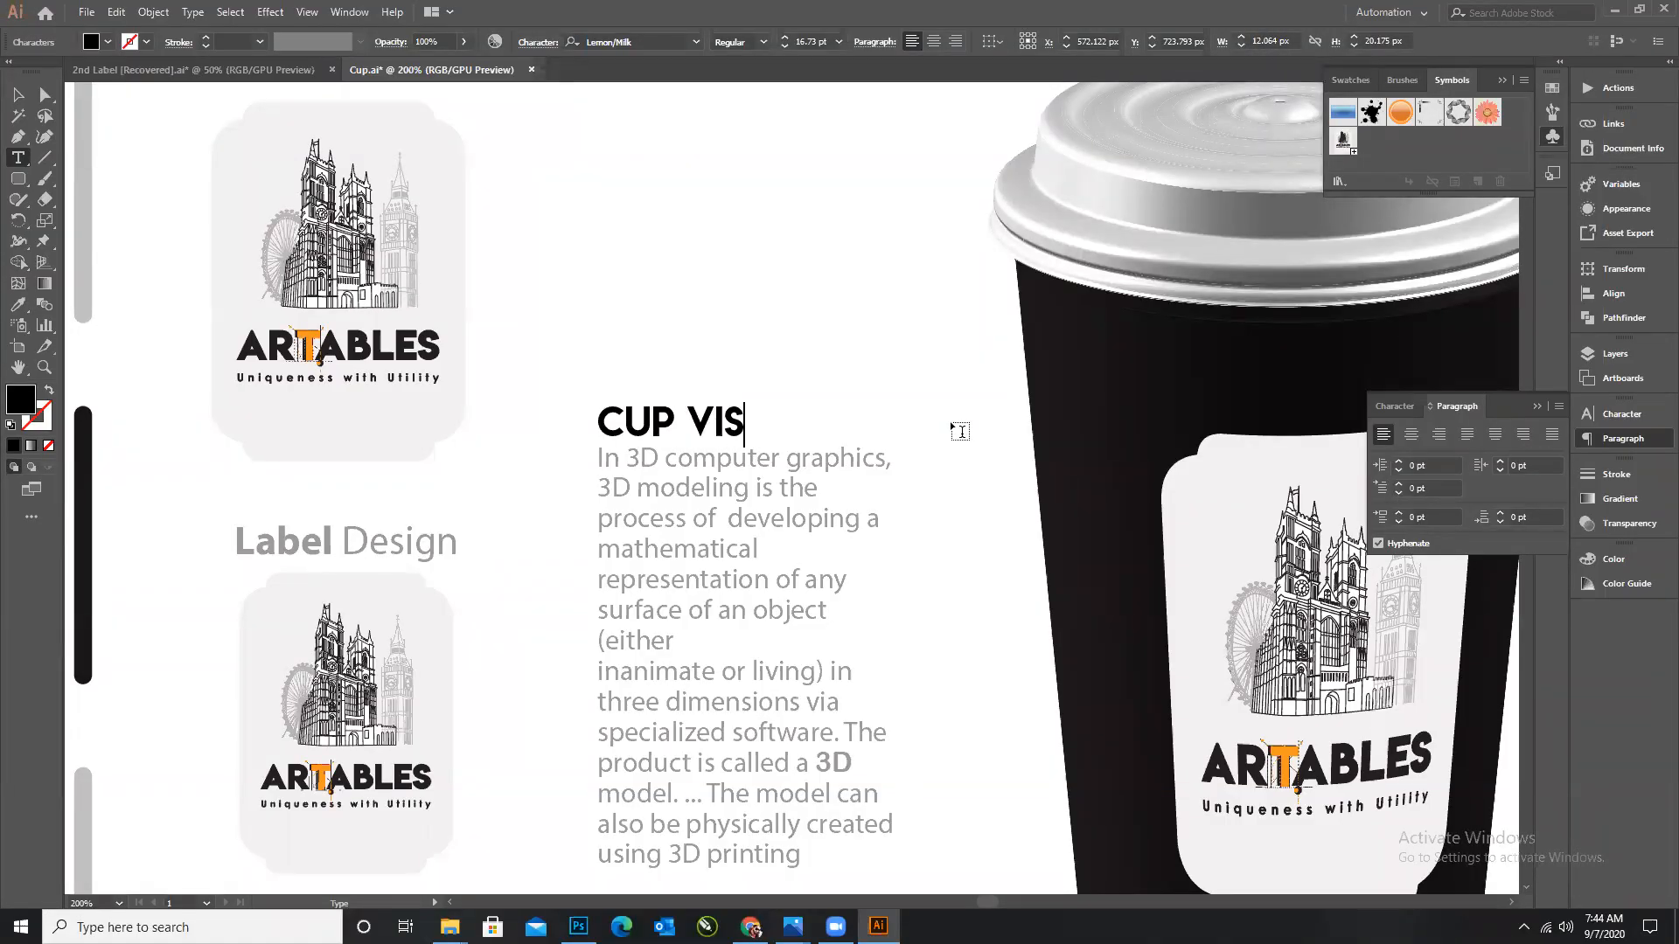
type("AULIZAT")
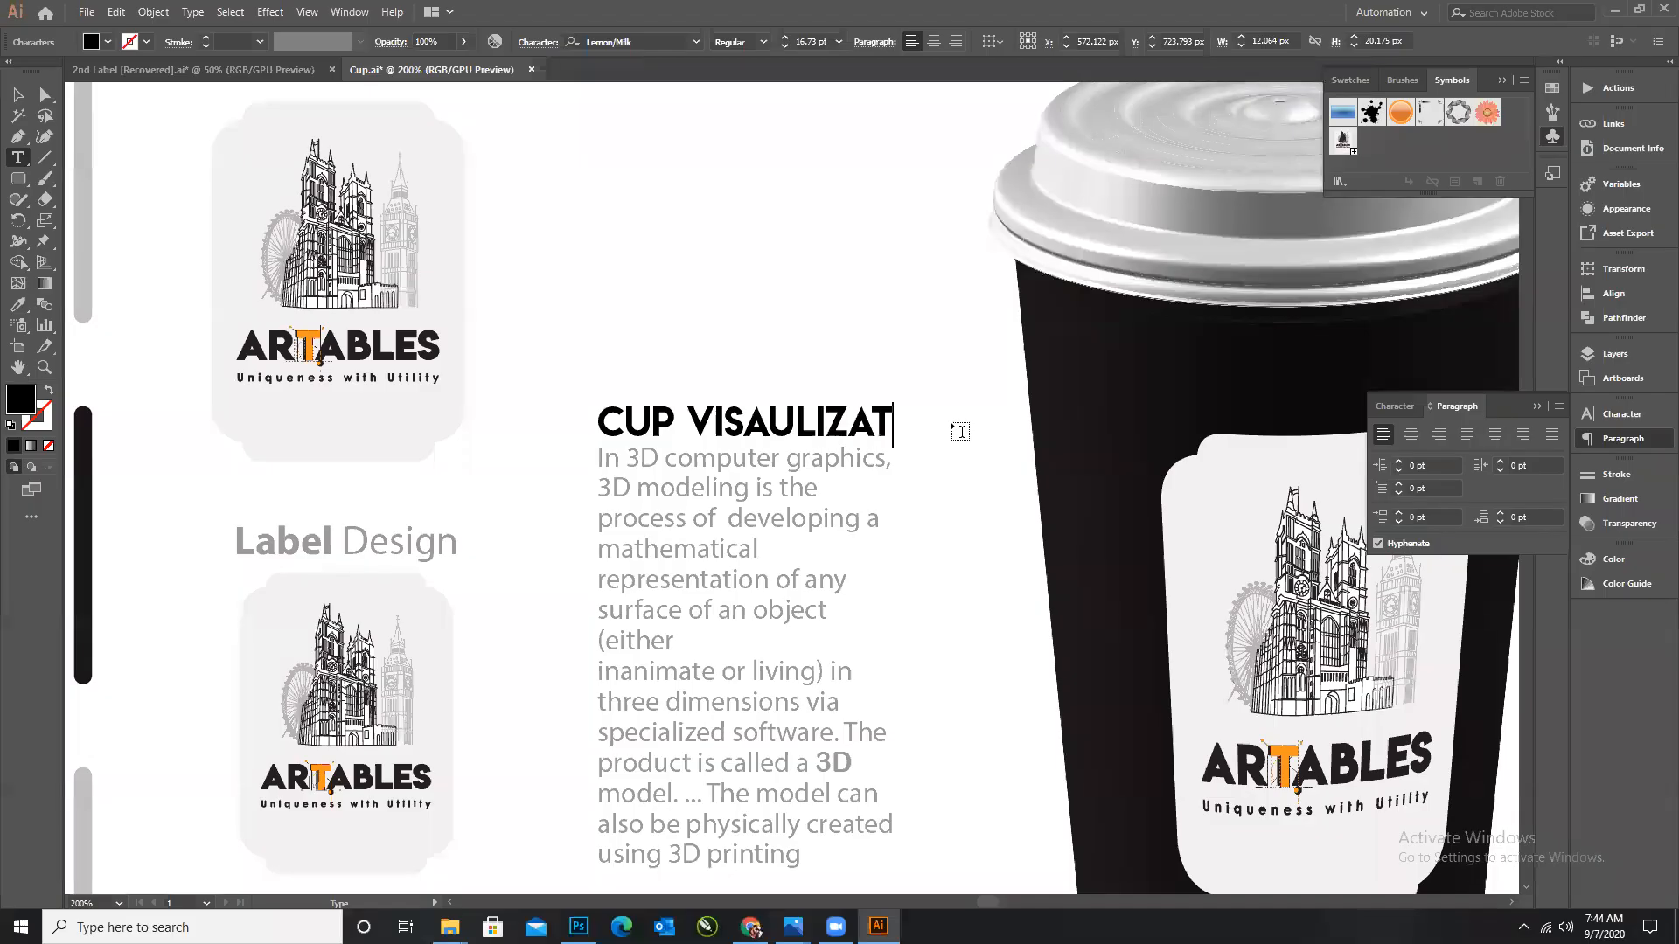
type("ION")
left_click_drag(798, 432, 744, 435)
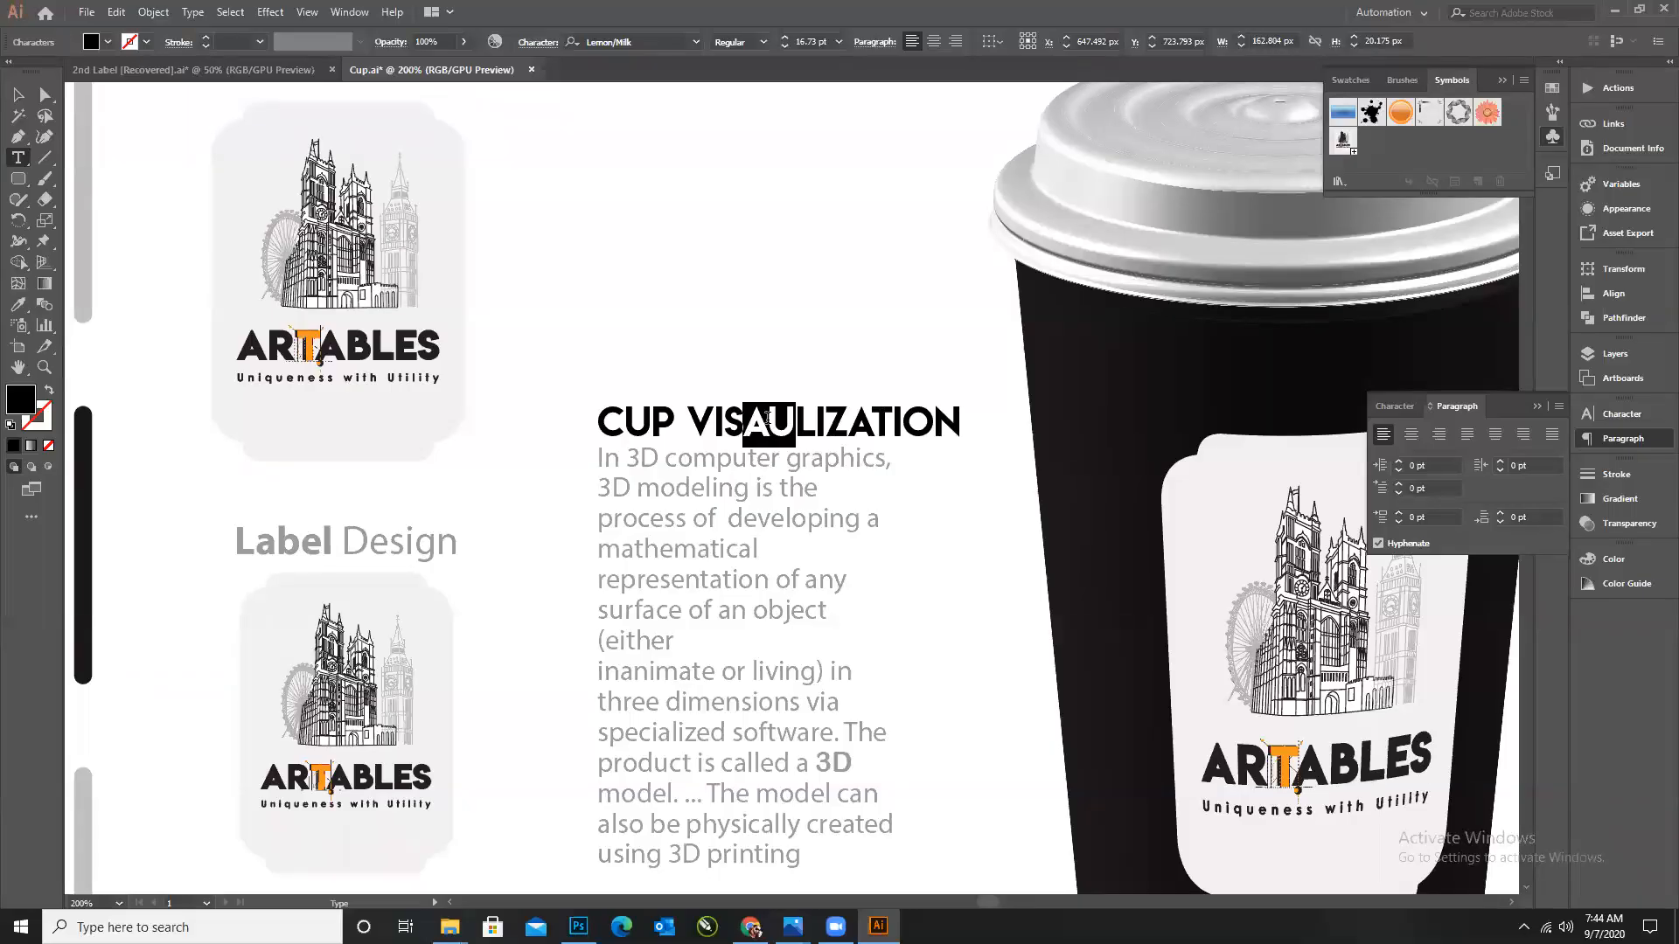
key("BackSpace")
type("UA")
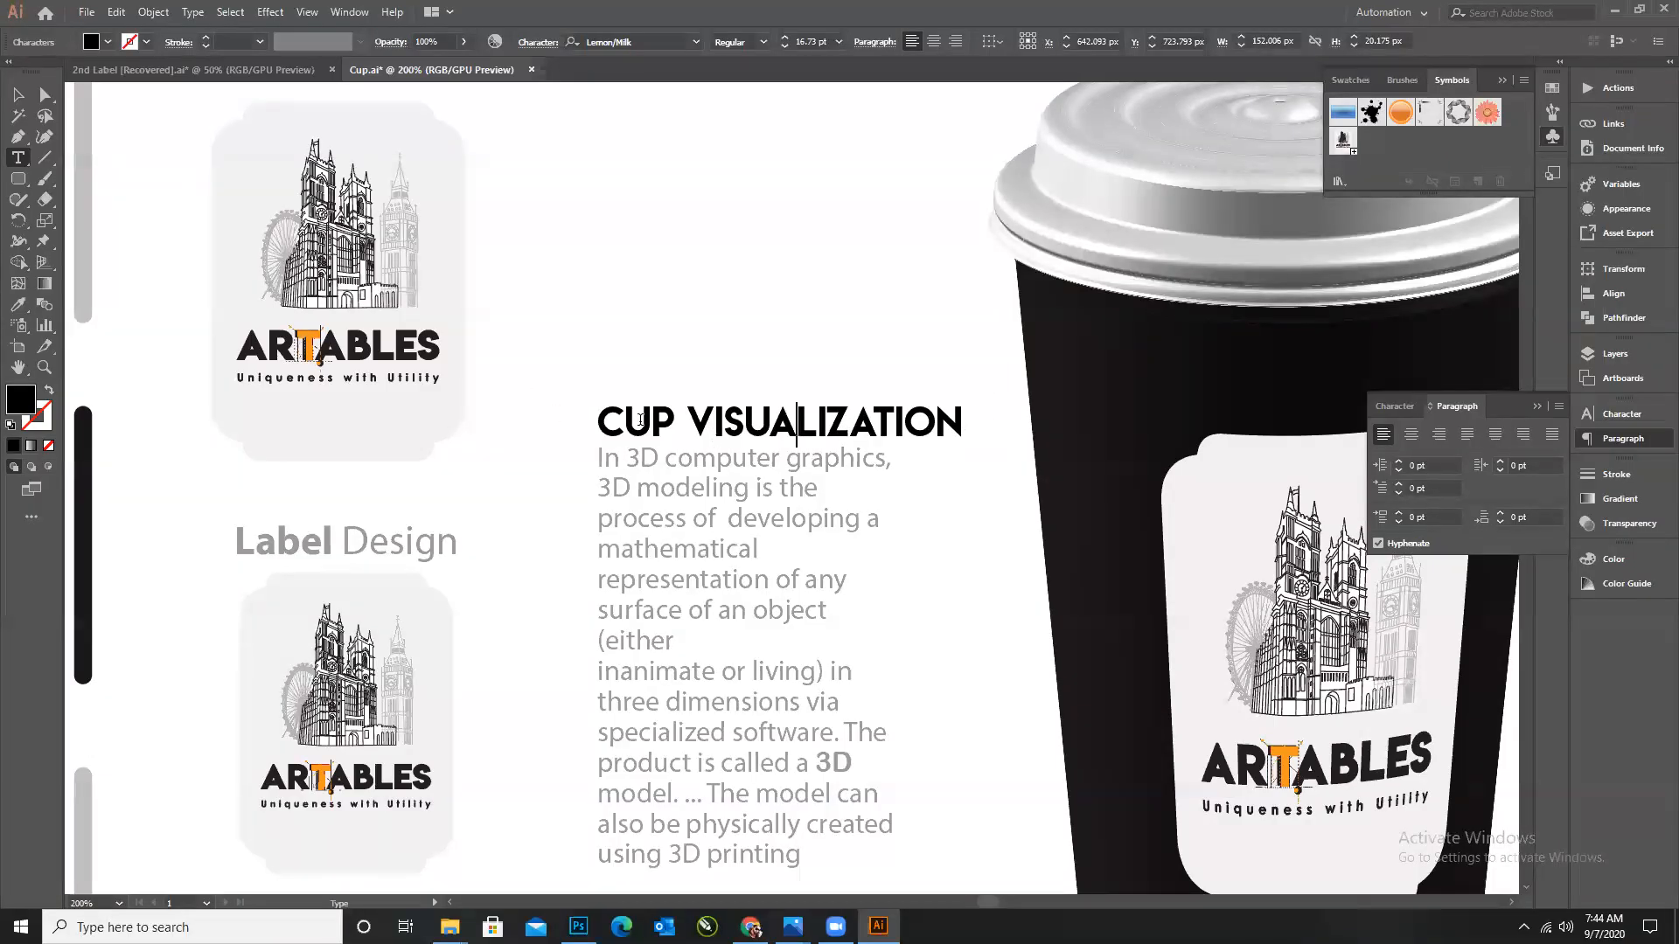
Scale the CUP VISUALIZATION heading down to fit within the paragraph's width and nudge the paragraph up closer to it.
left_click(17, 94)
left_click_drag(942, 443, 902, 442)
left_click(925, 482)
left_click_drag(769, 459, 769, 449)
Set the font size of the whole paragraph under CUP VISUALIZATION to 9 pt.
left_click(17, 157)
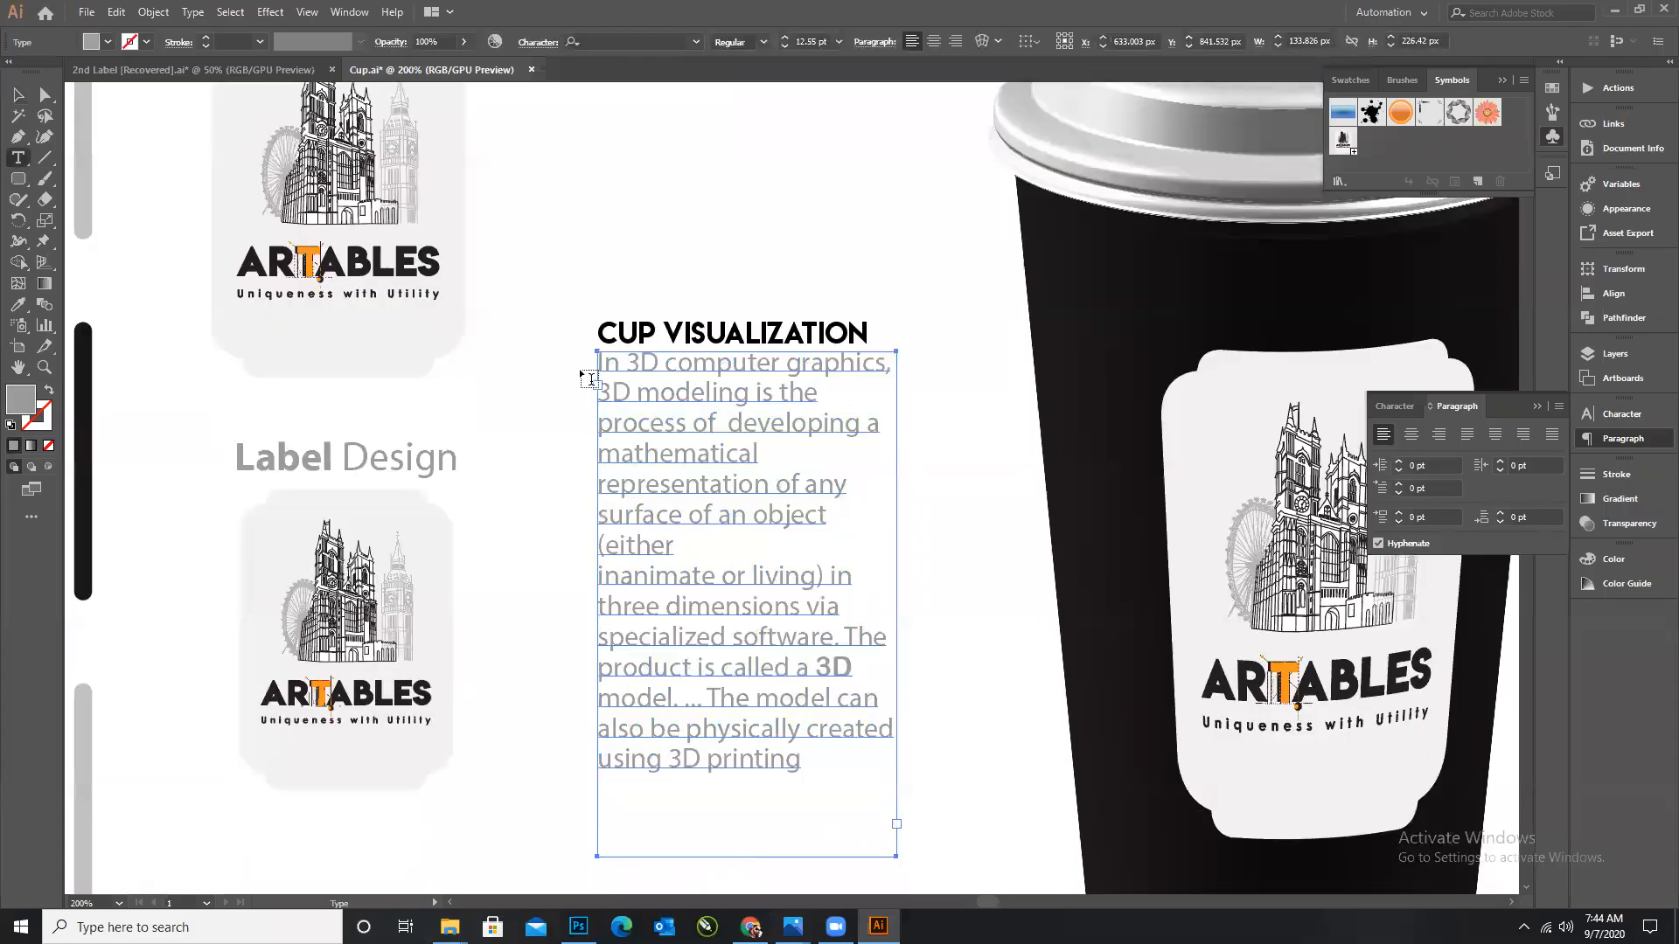
left_click_drag(598, 360, 1007, 804)
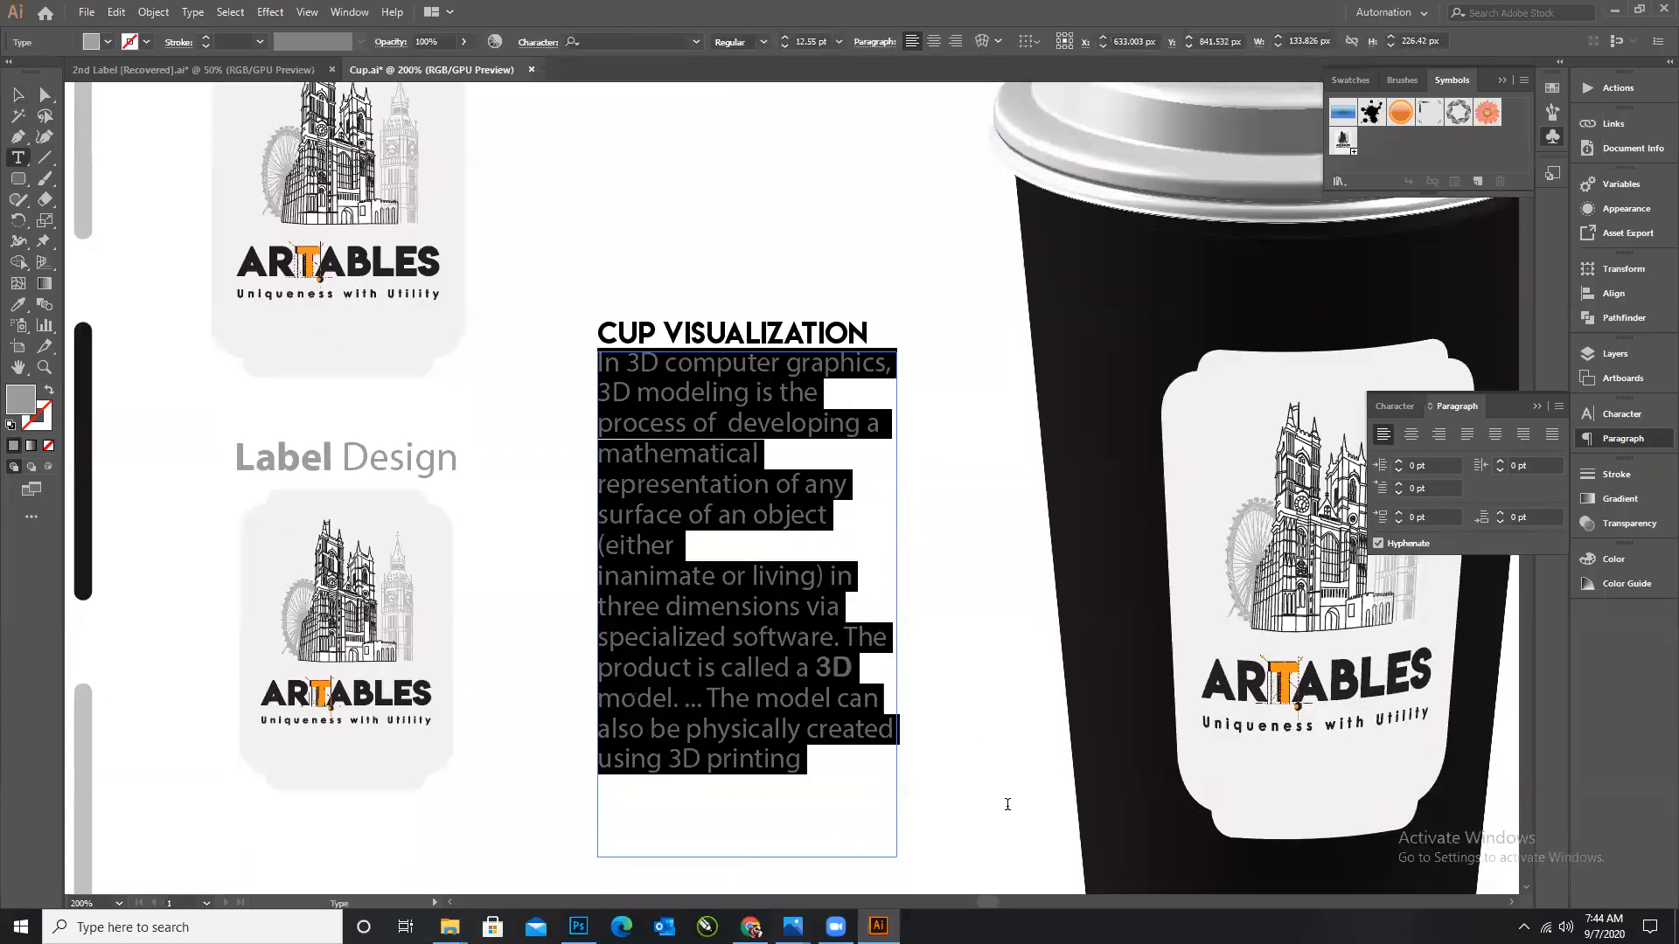
left_click(839, 41)
left_click(864, 155)
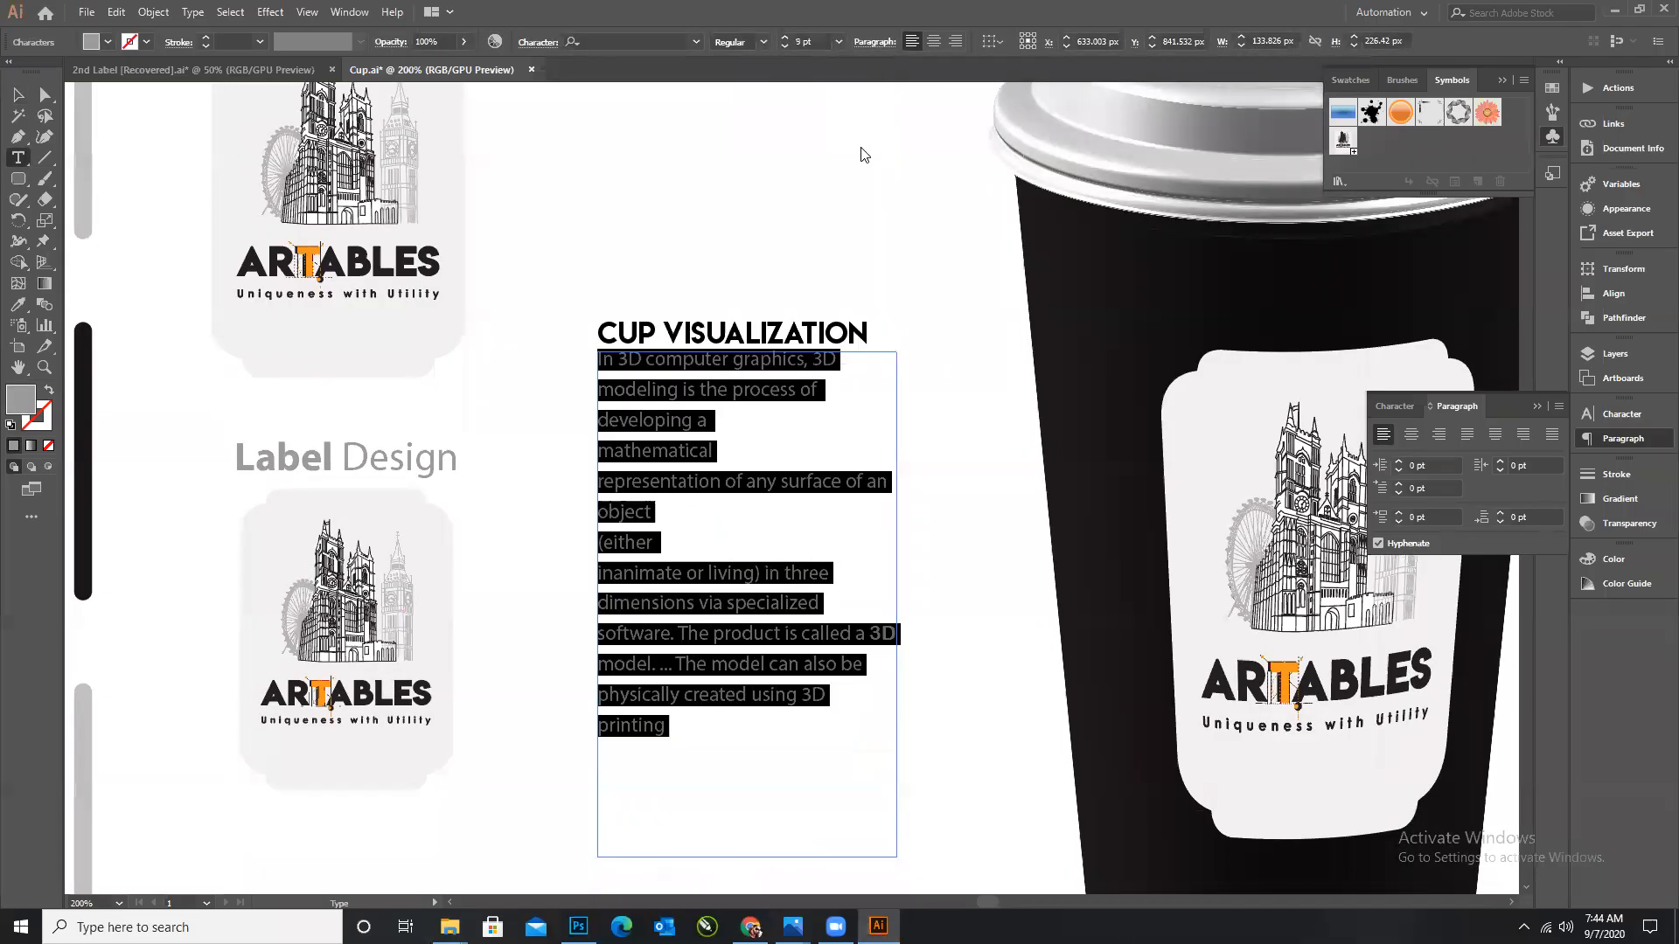
Tighten the line spacing of the whole paragraph under CUP VISUALIZATION.
key("alt+Up")
key("alt+Up")
key("alt+Down")
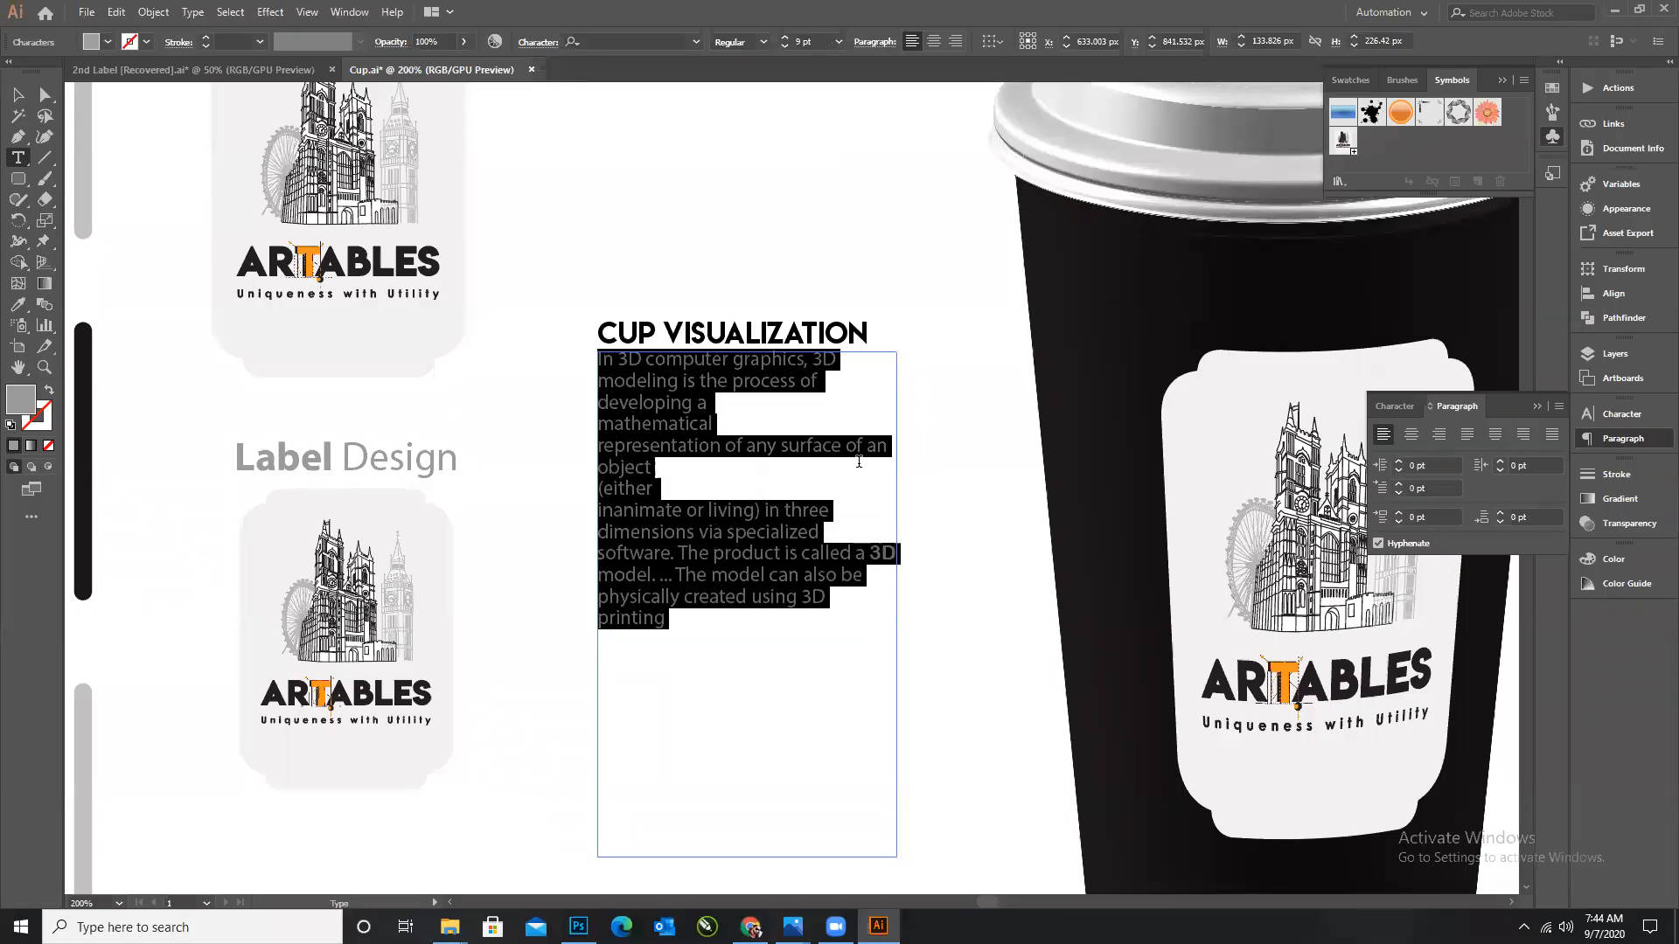
Rewrap the CUP VISUALIZATION paragraph, joining "(either" to "of an object" and starting new lines at "called a", "created using" and "3D printing".
left_click(845, 509)
key("Return")
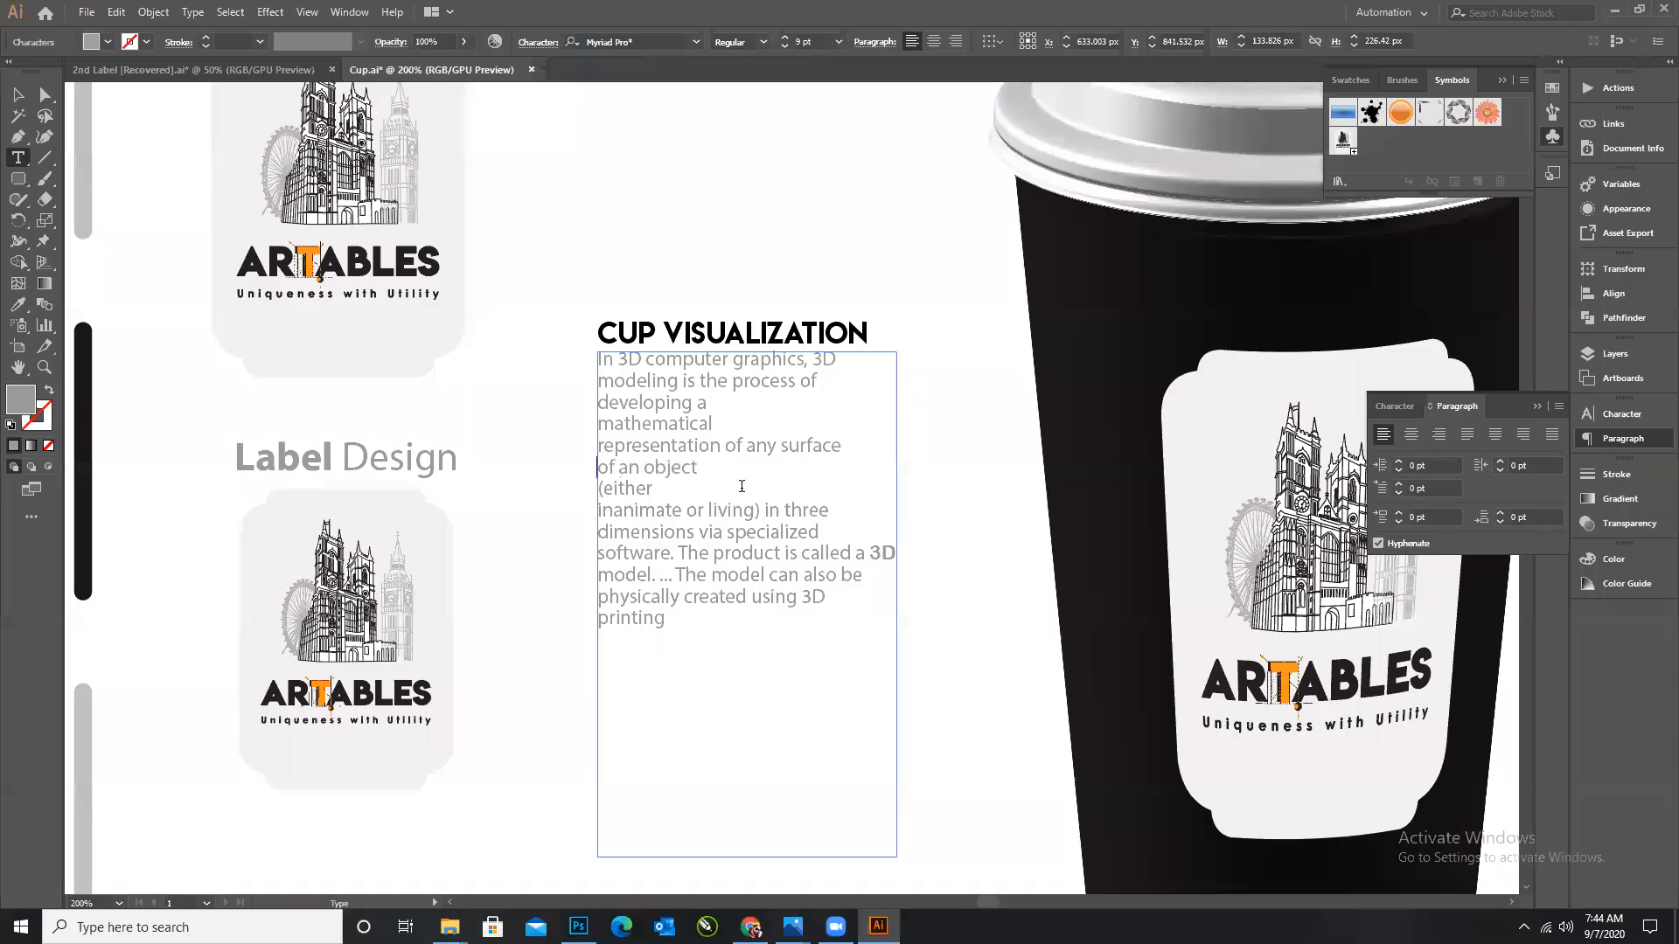
key("BackSpace")
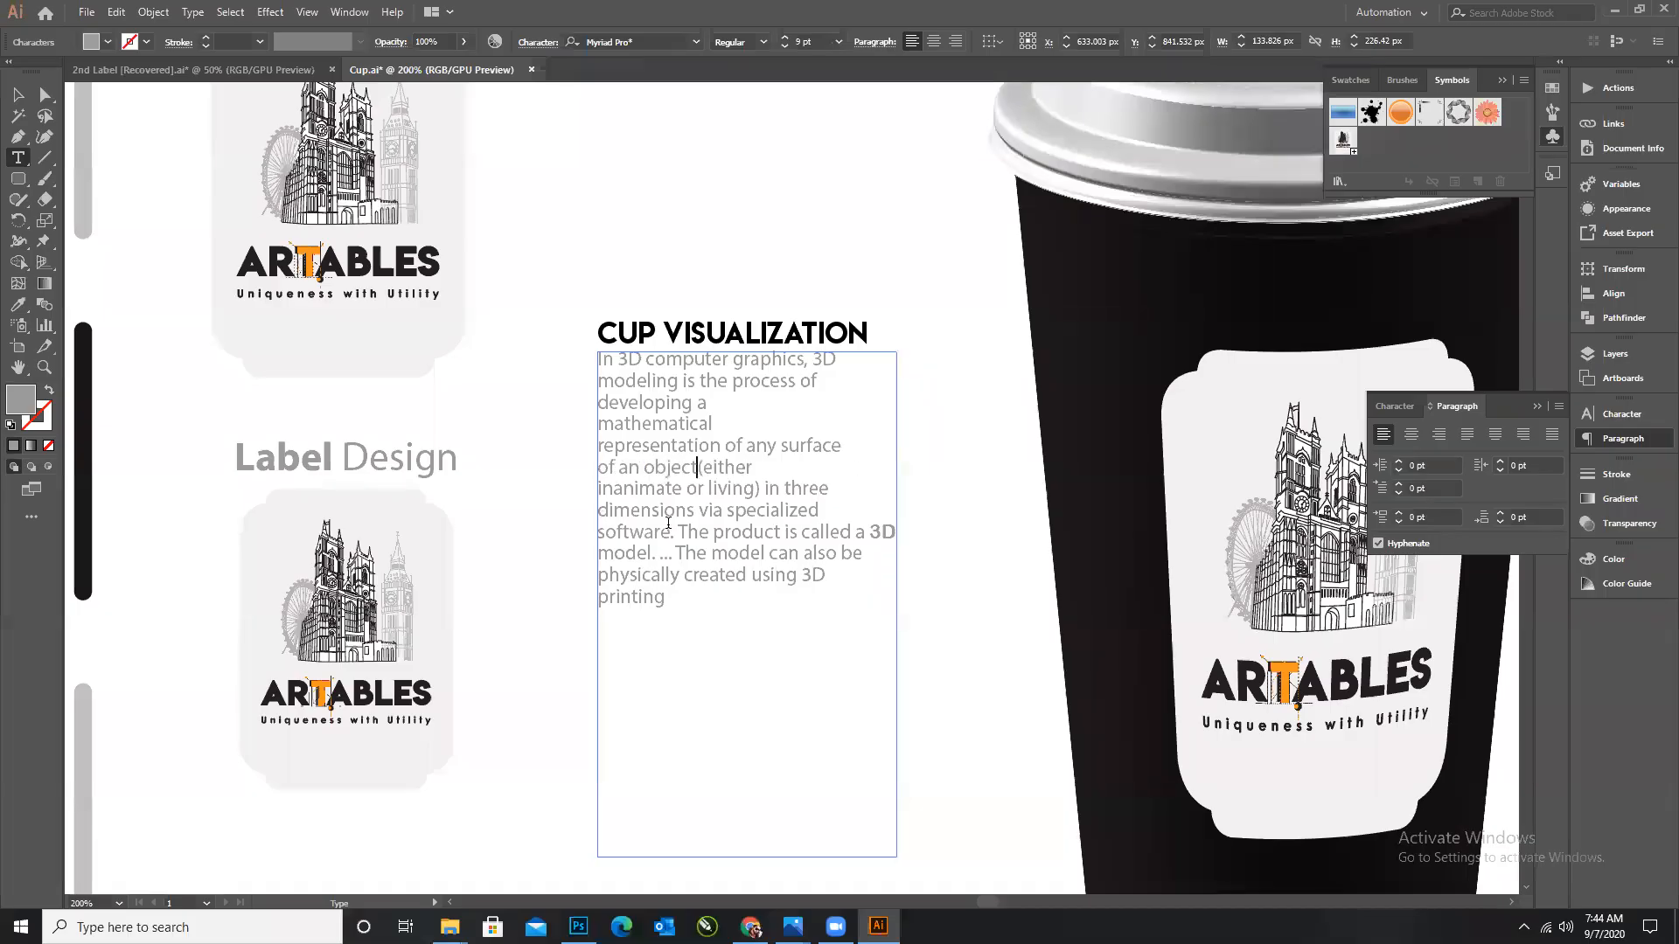
left_click(800, 534)
key("Return")
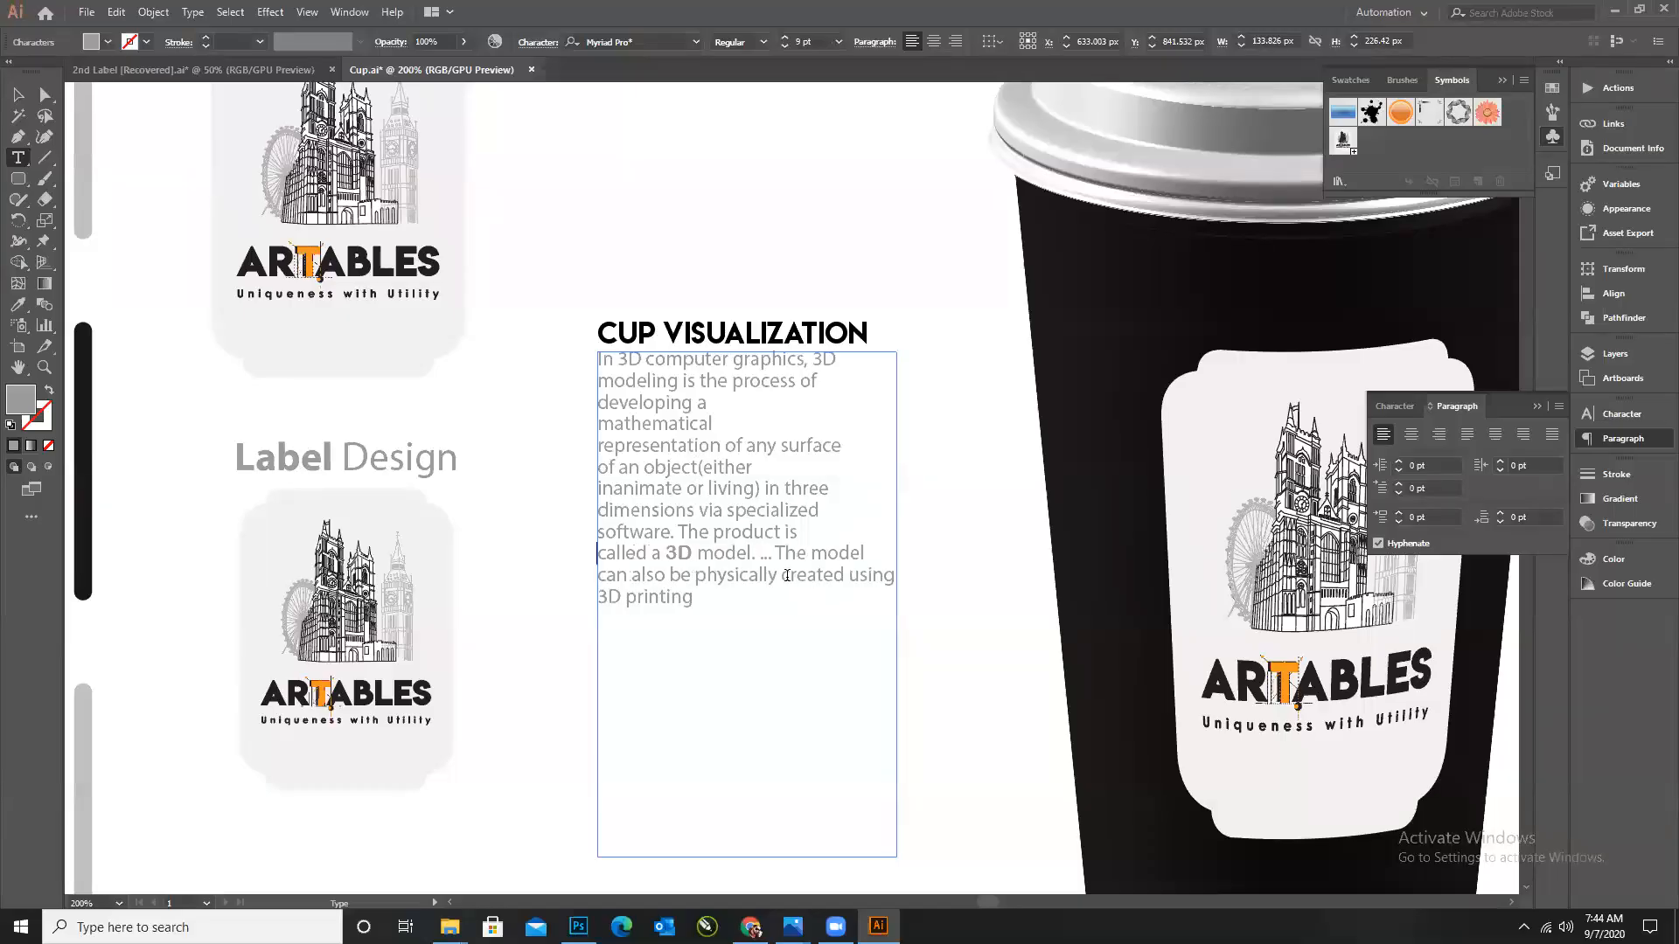
key("Return")
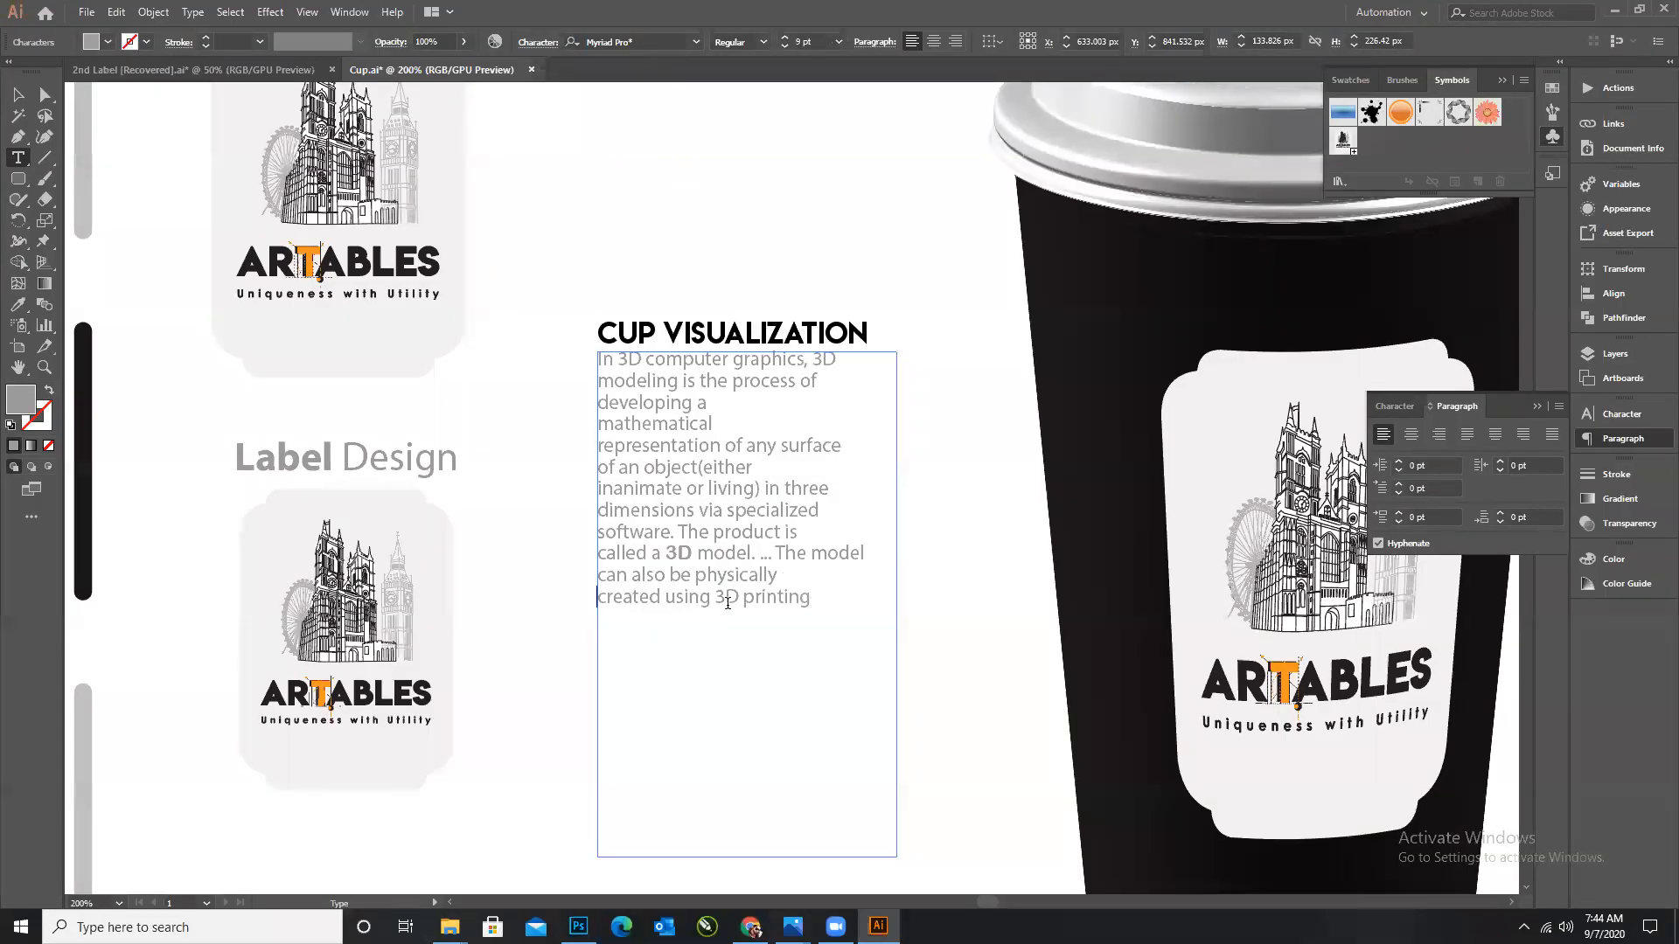
left_click(716, 602)
key("Return")
Split the sentence starting "The model can also be" onto its own line with a blank line above it.
left_click(775, 553)
key("Return")
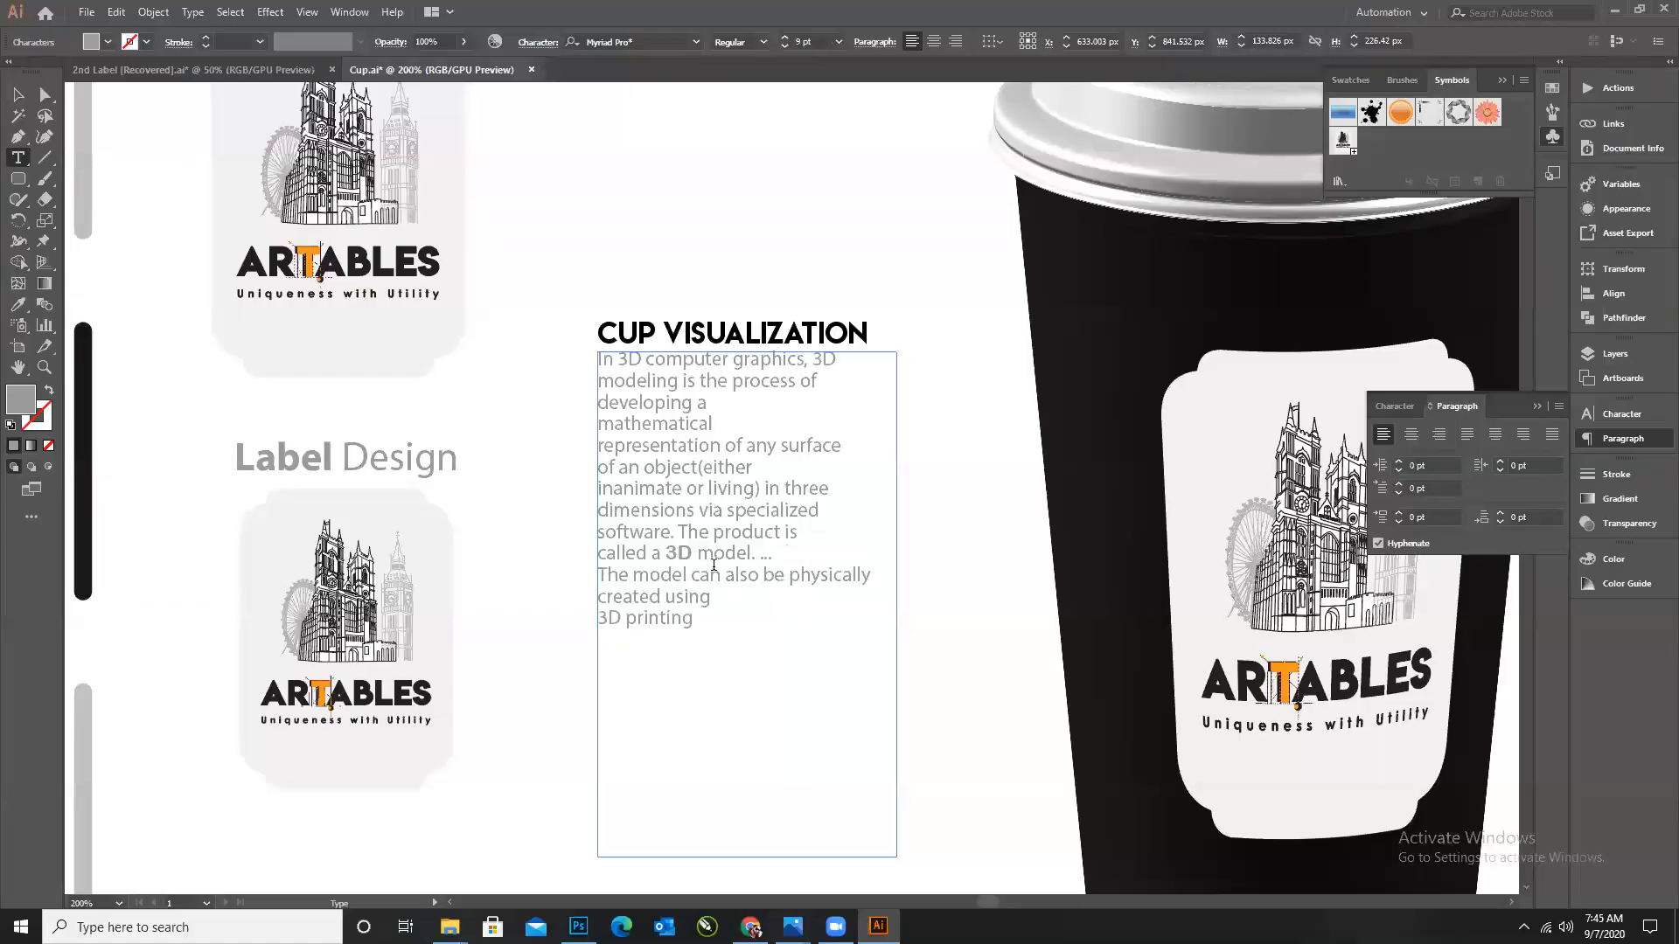
left_click(599, 578)
key("Return")
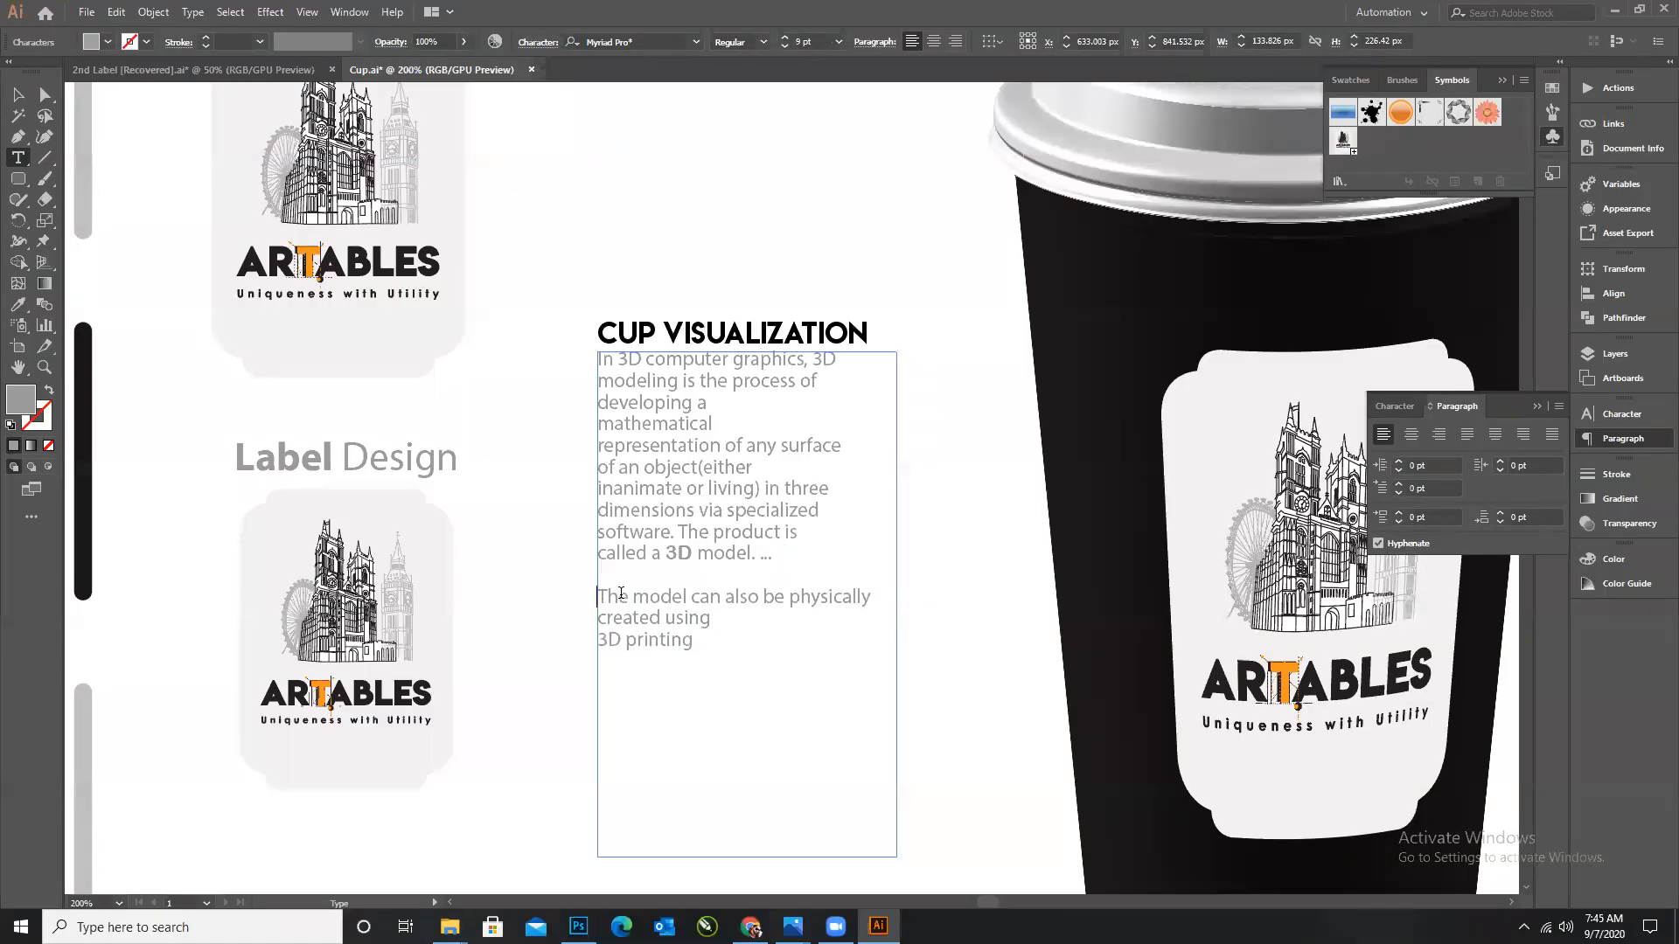
Change the font of the closing sentence, "The model can also be physically created using 3D printing", to Arial Rounded MT Bold and deselect it.
left_click_drag(598, 596, 697, 641)
left_click(762, 42)
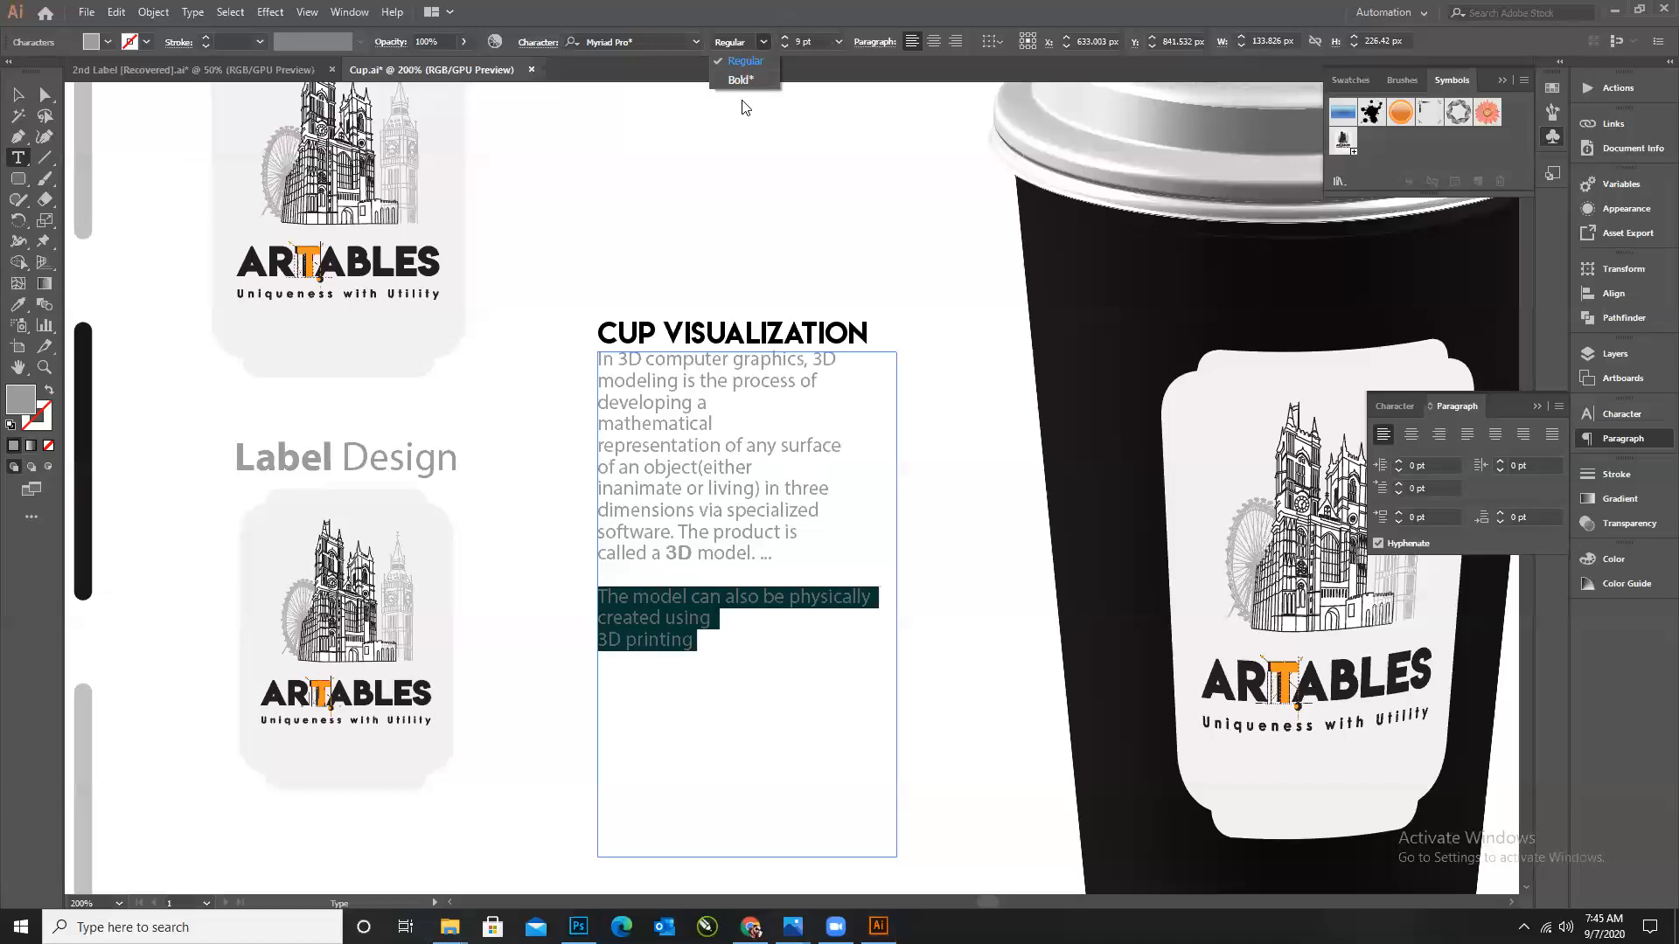
left_click(693, 40)
left_click(693, 40)
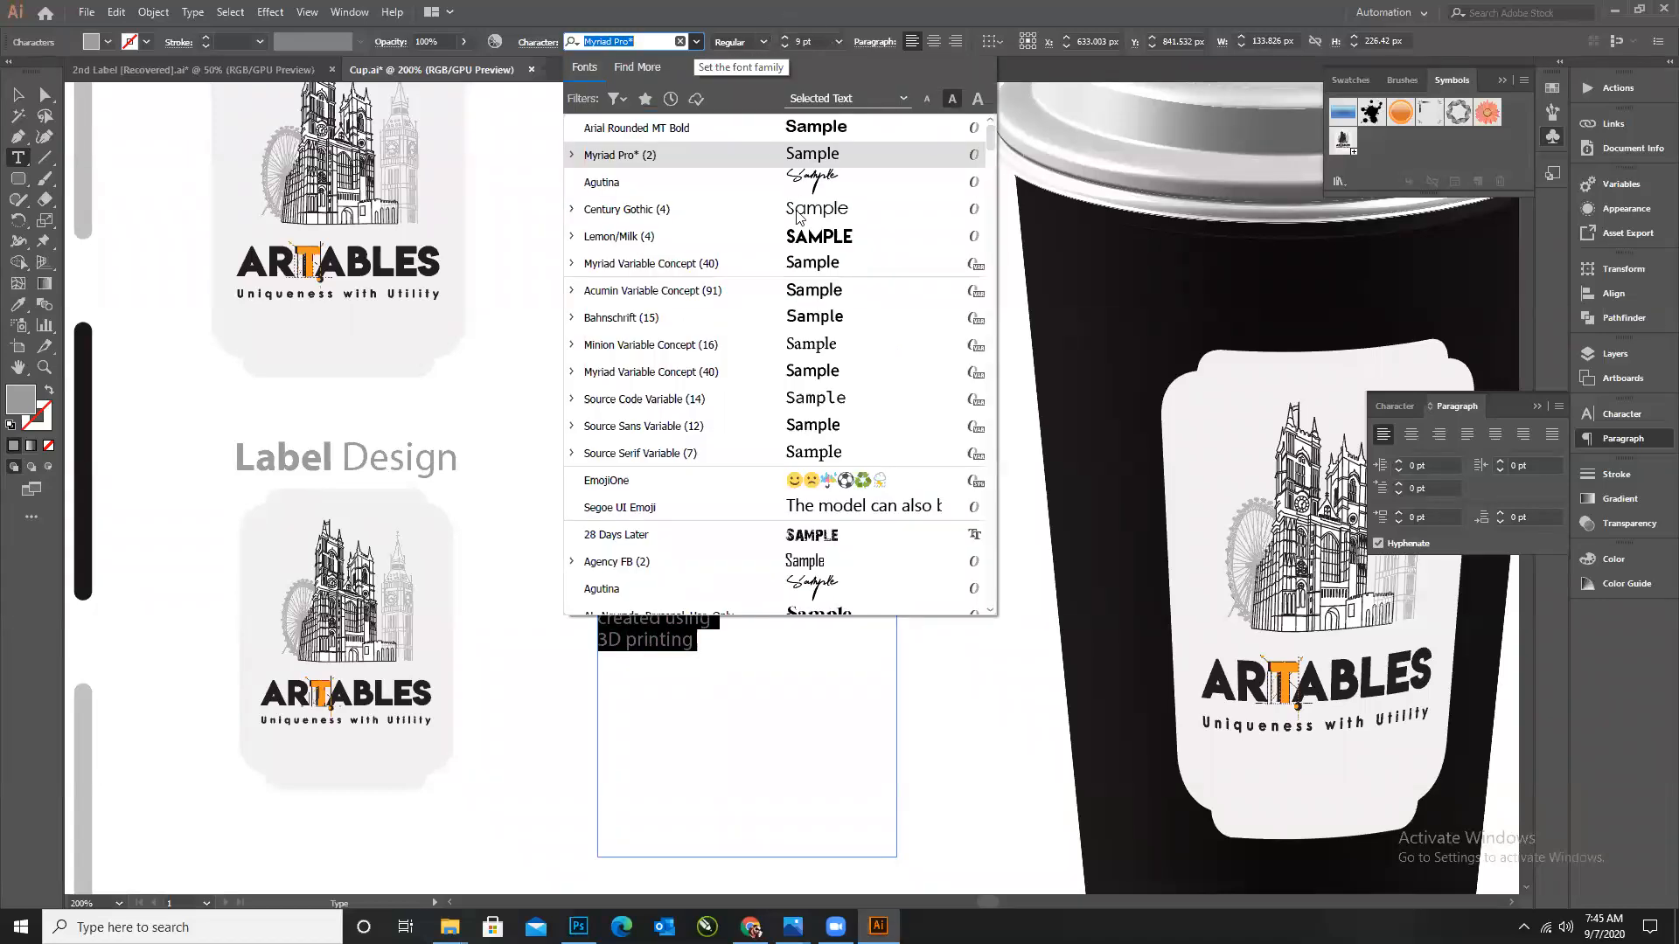
left_click(793, 130)
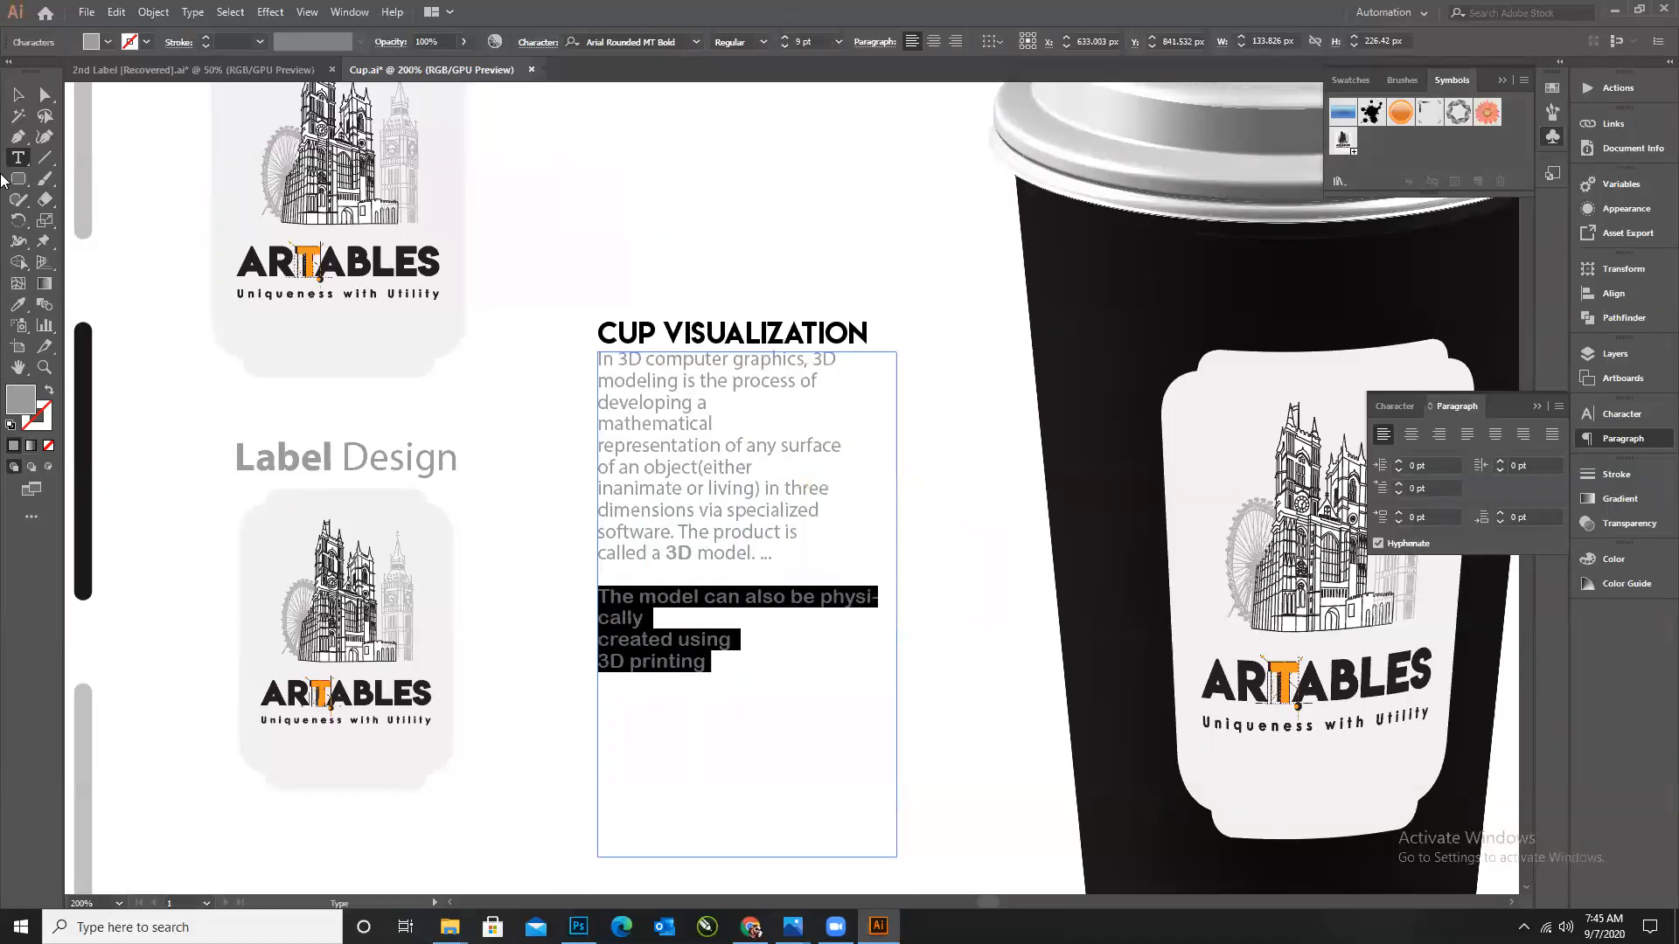
left_click(17, 93)
left_click(857, 516)
Move the CUP VISUALIZATION heading and paragraph up and slightly left, beside the upper label.
scroll(857, 516, "down", 4)
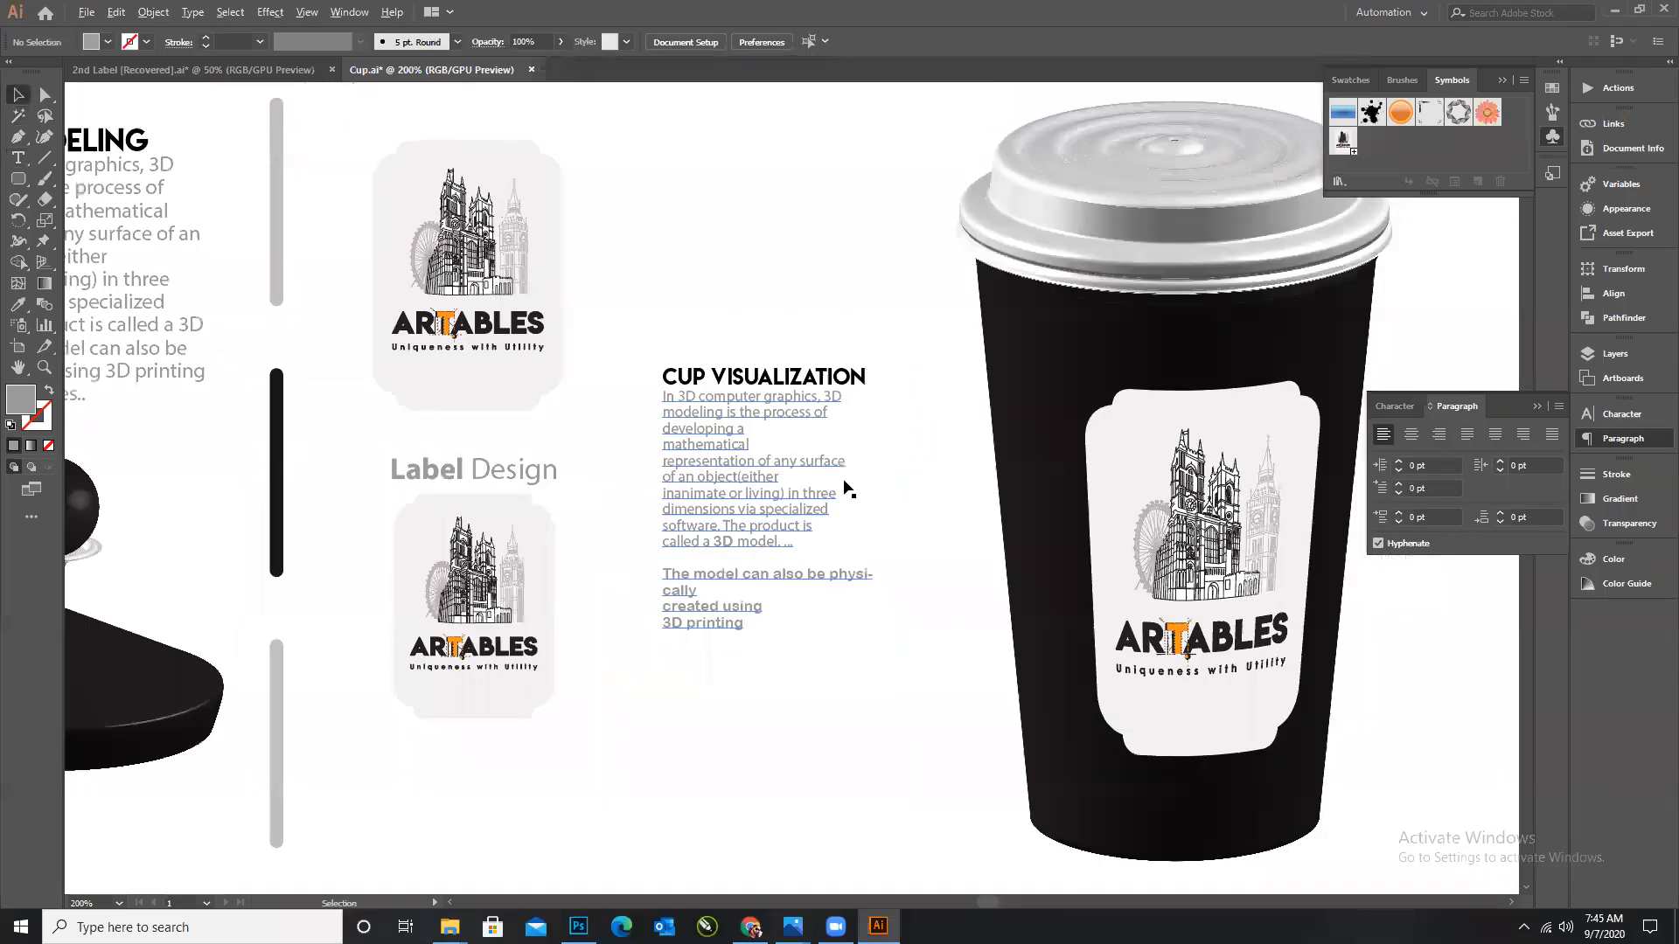
left_click(809, 457)
left_click_drag(808, 457, 785, 360)
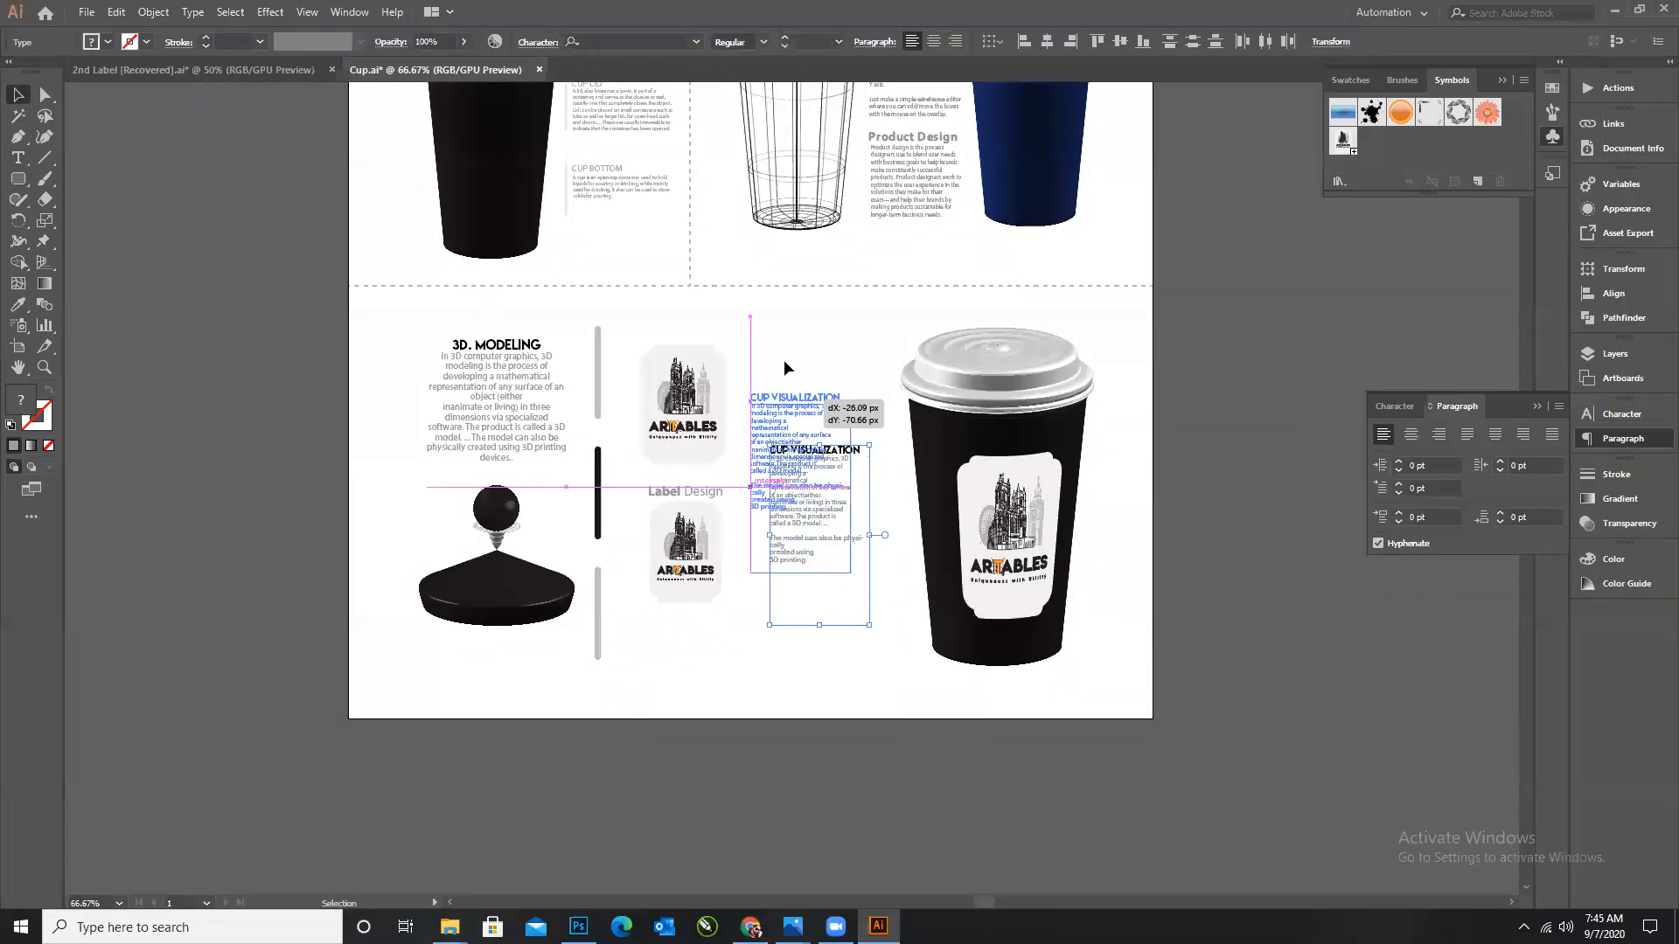
left_click(864, 602)
Move the large labelled cup about 55 px left and 20 px up, closer to the CUP VISUALIZATION text.
left_click_drag(902, 337, 1098, 586)
left_click_drag(1016, 460, 976, 450)
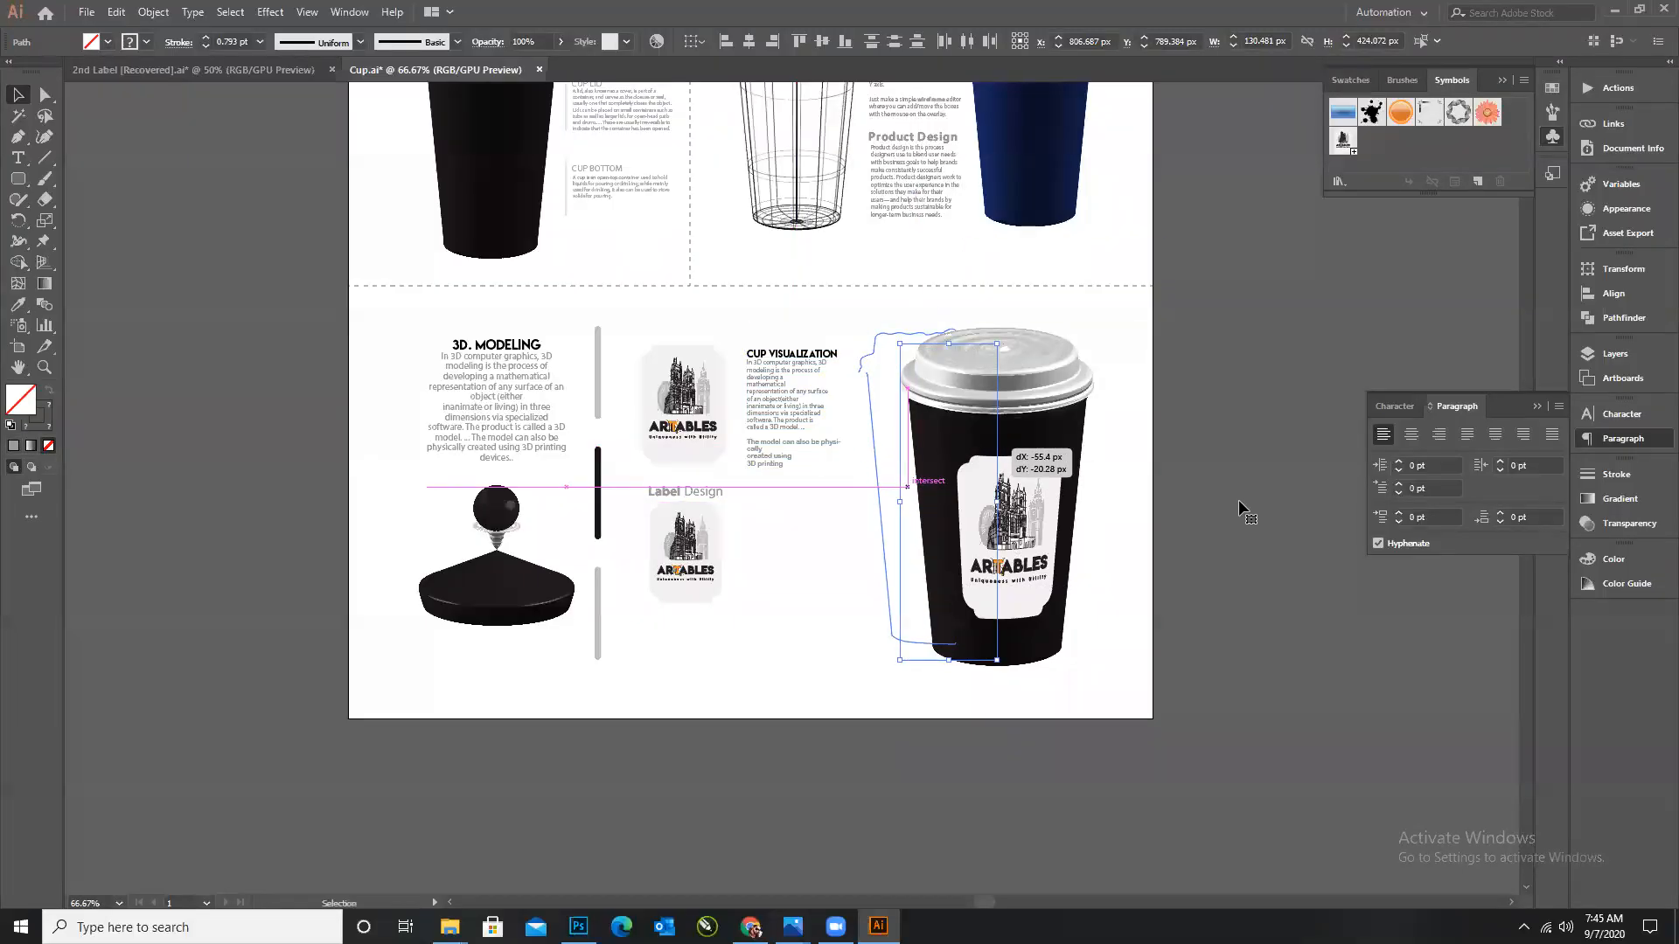
left_click(1228, 501)
Move the CUP LID description up beside the floating lid and the CUP BOTTOM description up beside the black cup.
key("ctrl+minus")
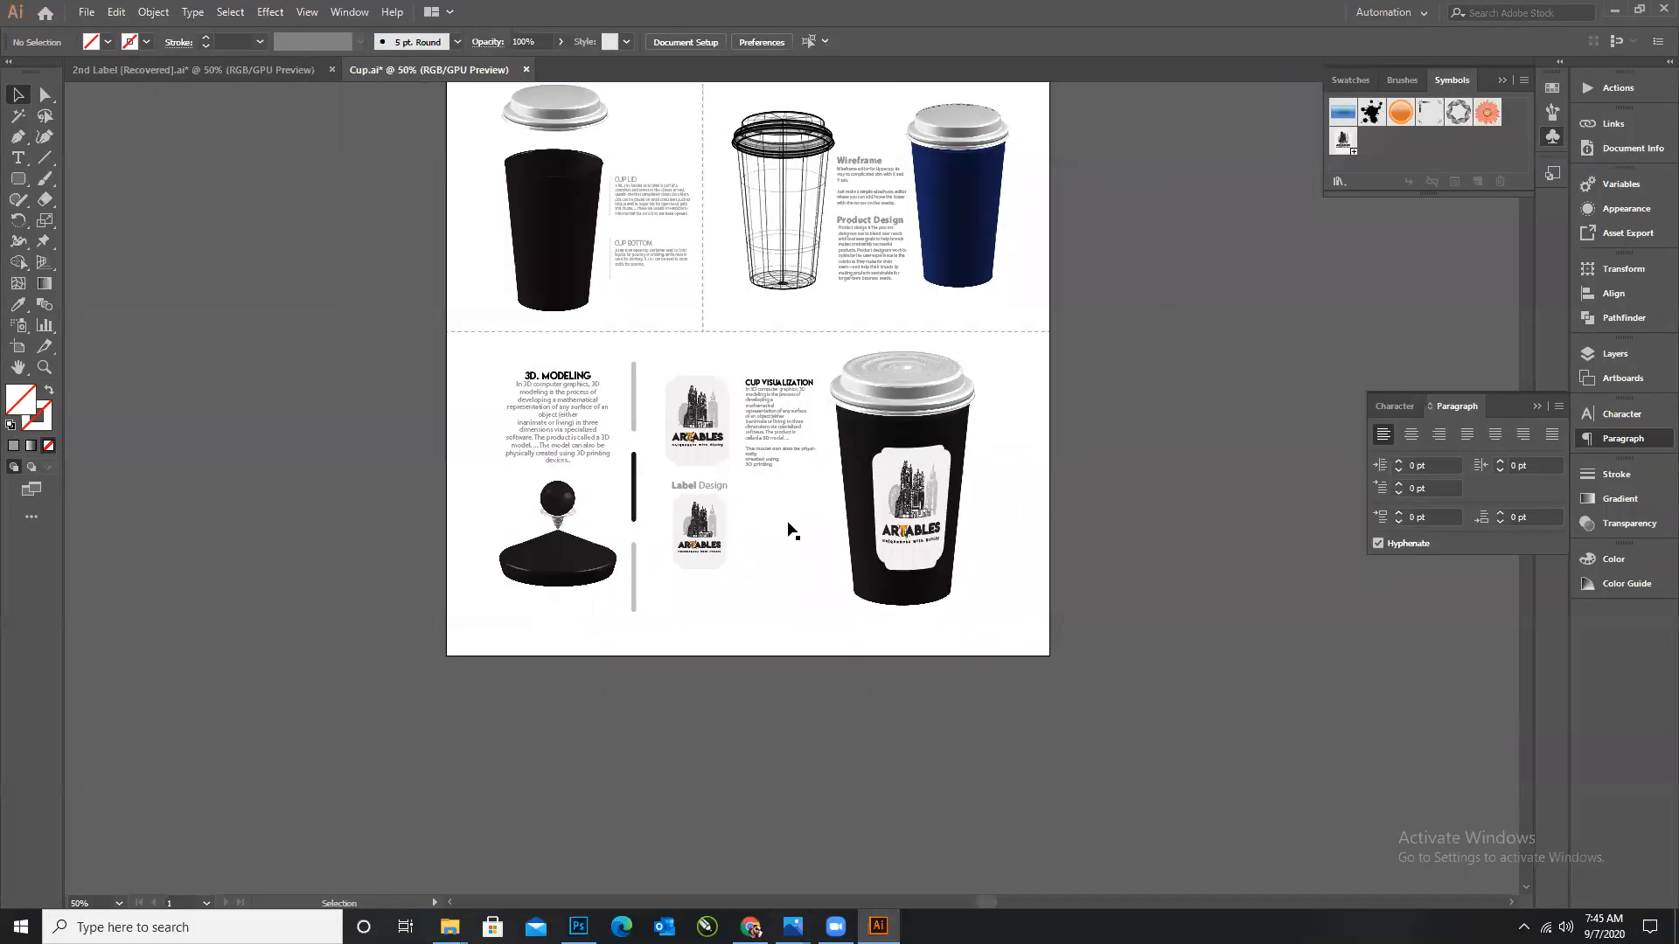
scroll(787, 490, "up", 3)
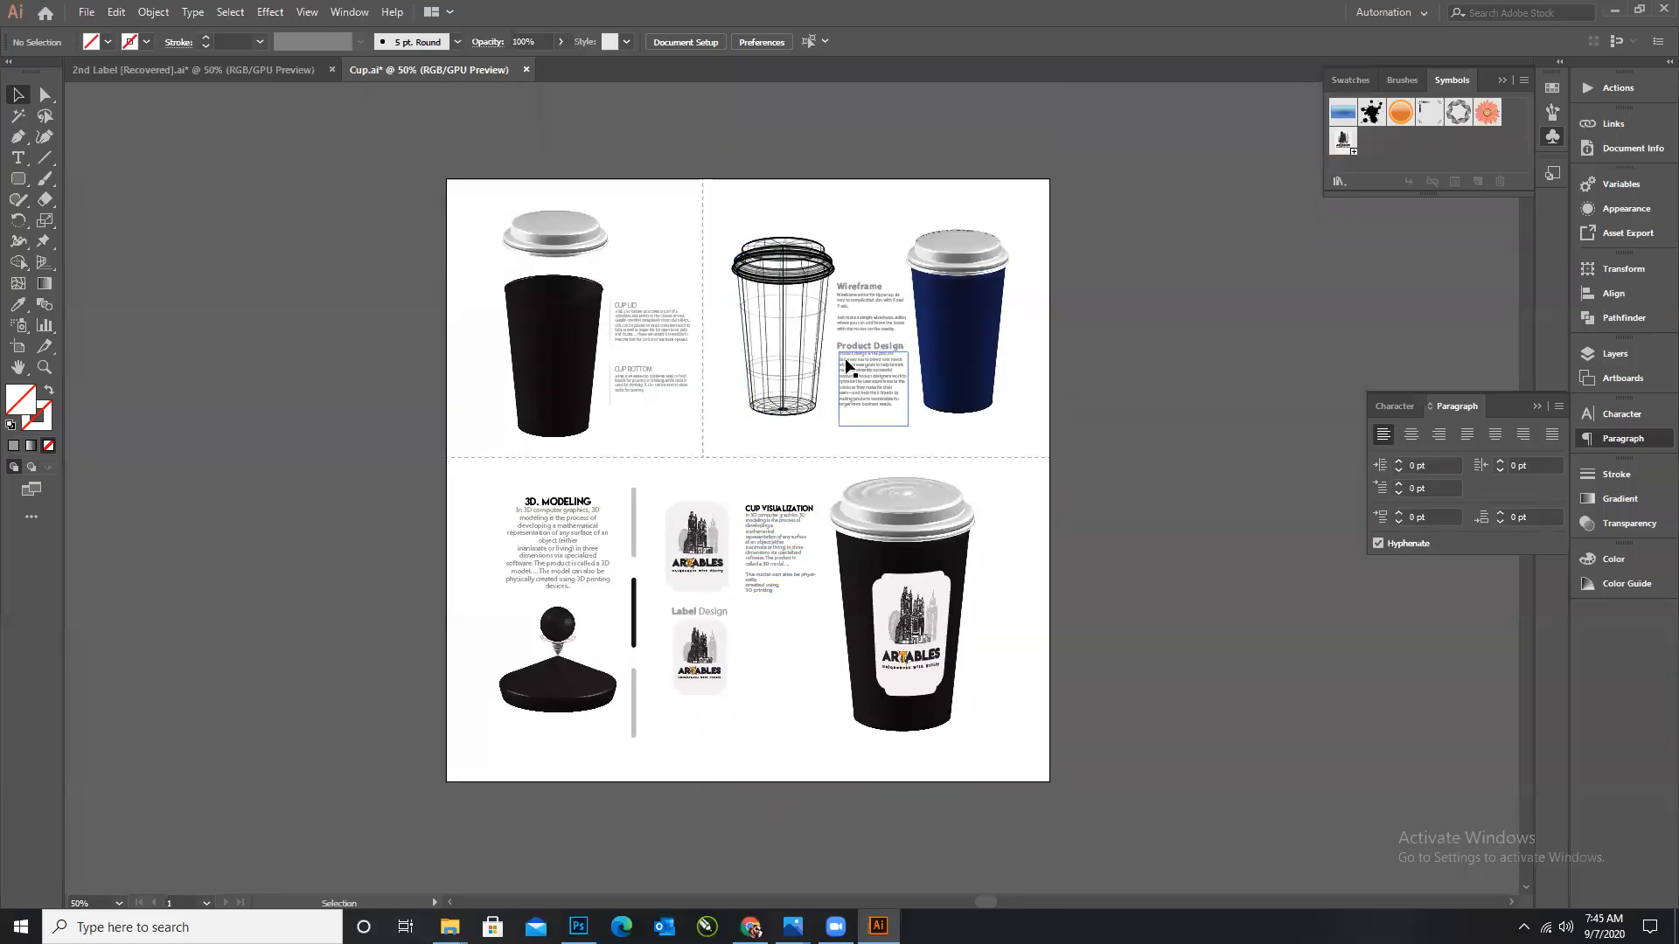
scroll(651, 332, "up", 2)
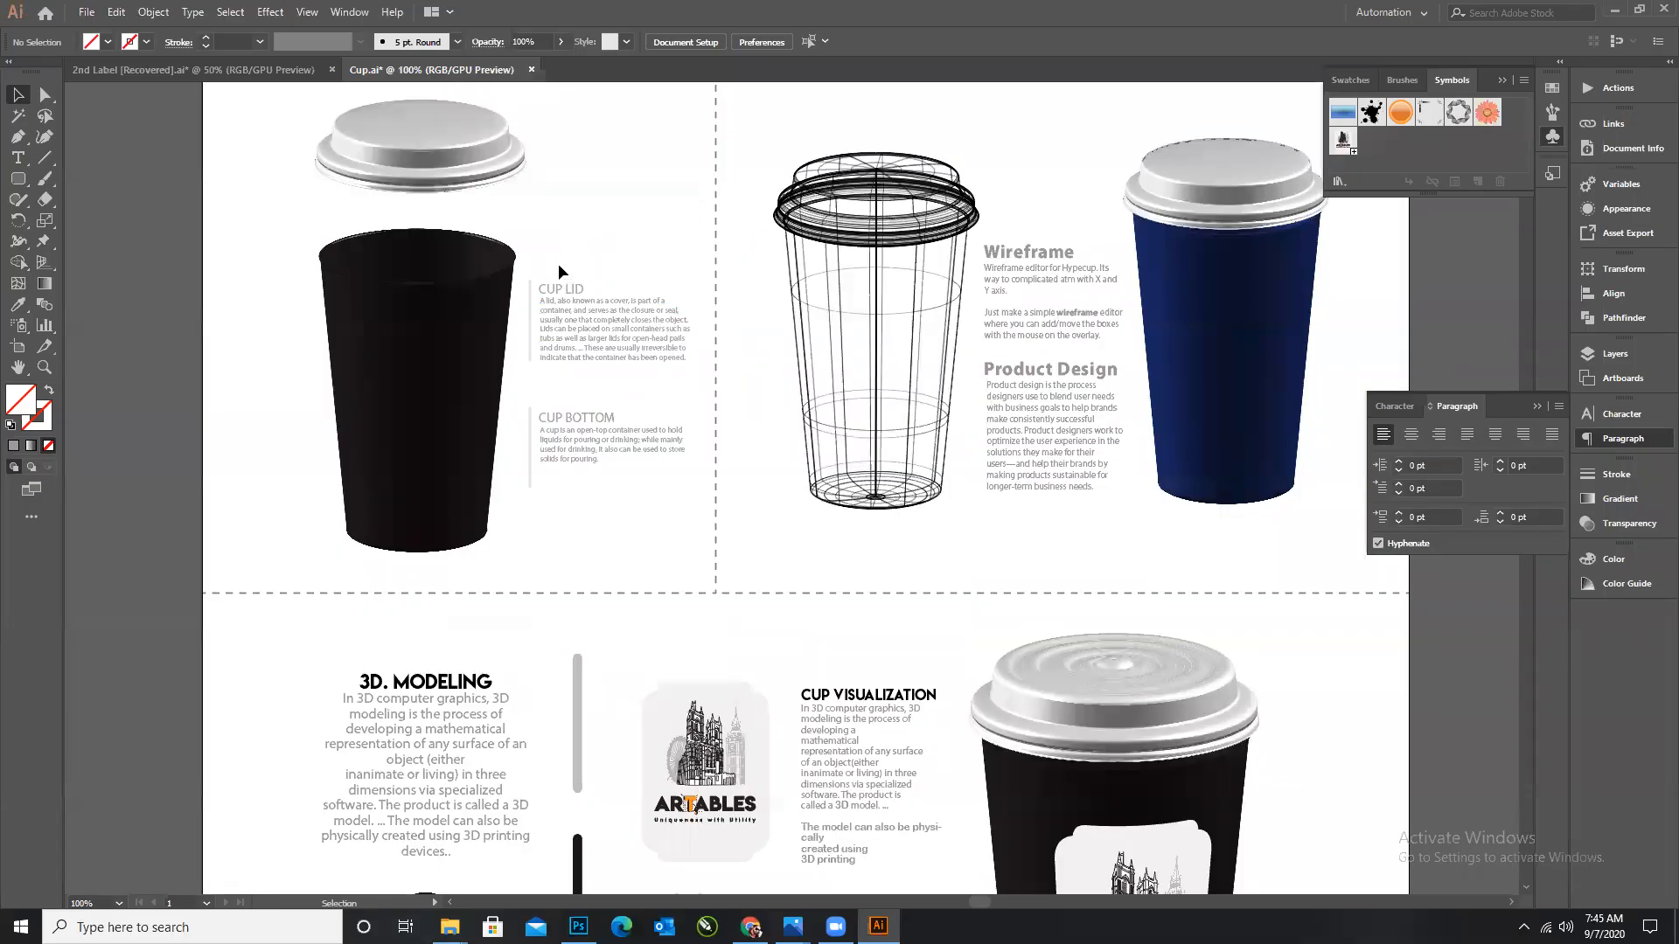
left_click(586, 330)
left_click_drag(586, 331, 588, 162)
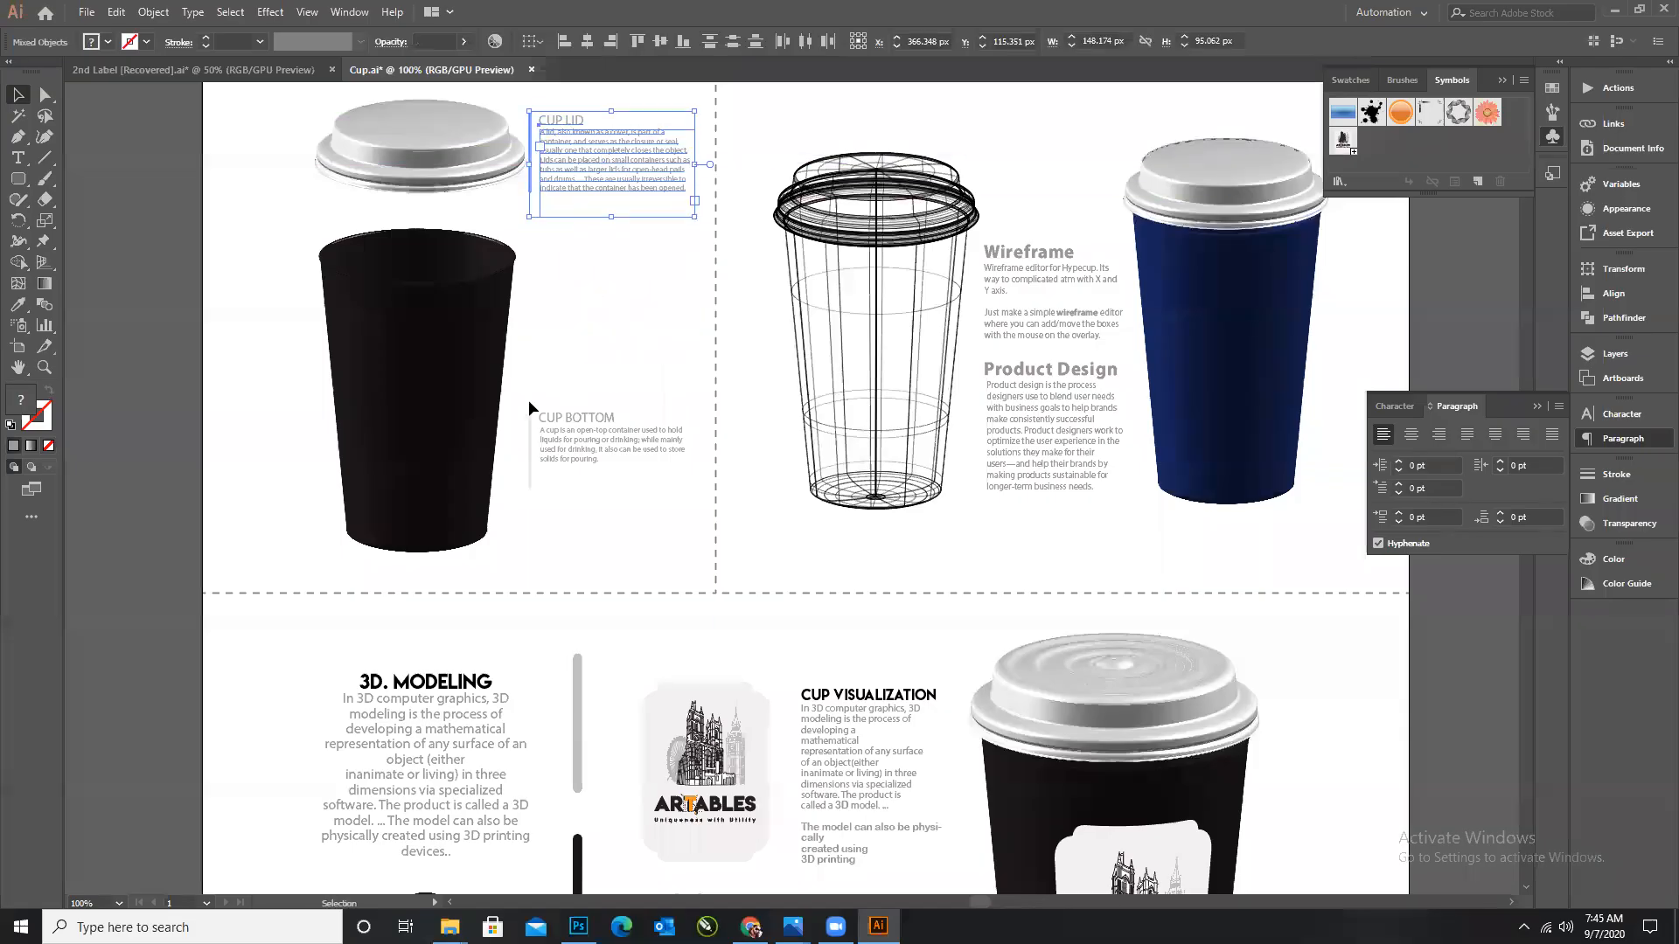
left_click_drag(599, 403, 605, 329)
Nudge the black cup and its floating lid about 30 px left, away from their descriptions.
scroll(554, 236, "up", 2)
left_click_drag(290, 177, 448, 437)
key("Left")
key("Left")
key("Left")
key("Left")
key("Left")
key("Left")
key("Left")
key("Left")
key("Left")
key("Left")
key("Left")
key("Left")
key("Left")
key("Left")
key("Left")
key("Left")
key("Left")
key("Left")
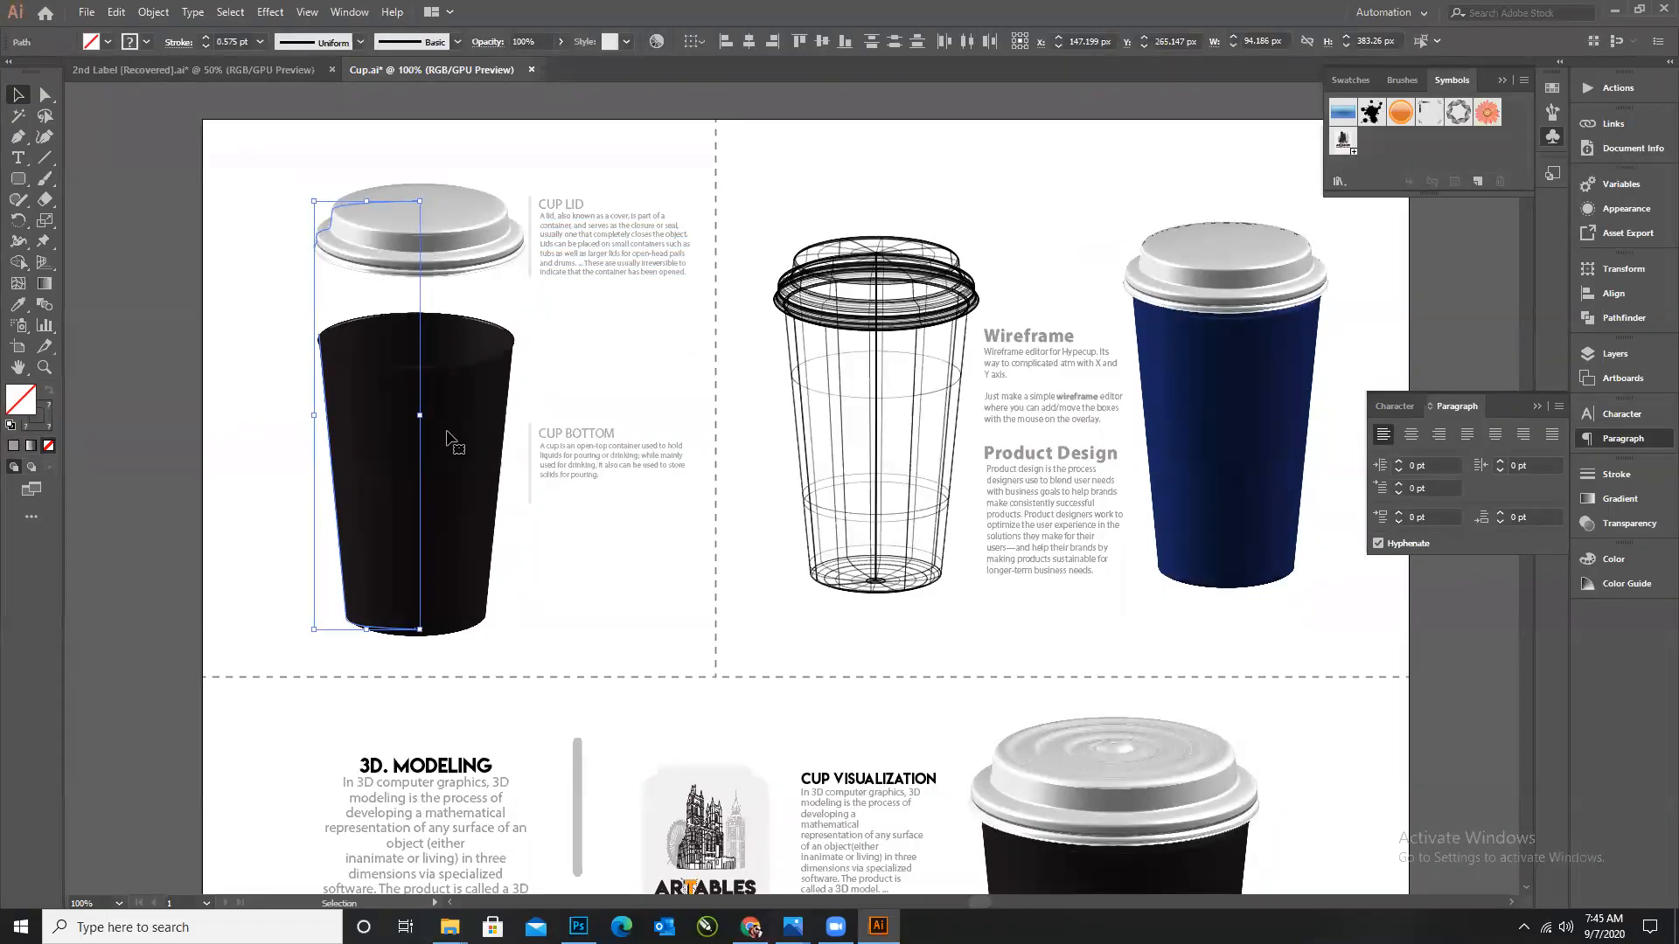
key("Left")
key("Left")
key("Left")
key("Left")
key("Left")
key("Left")
key("Left")
key("Left")
key("Left")
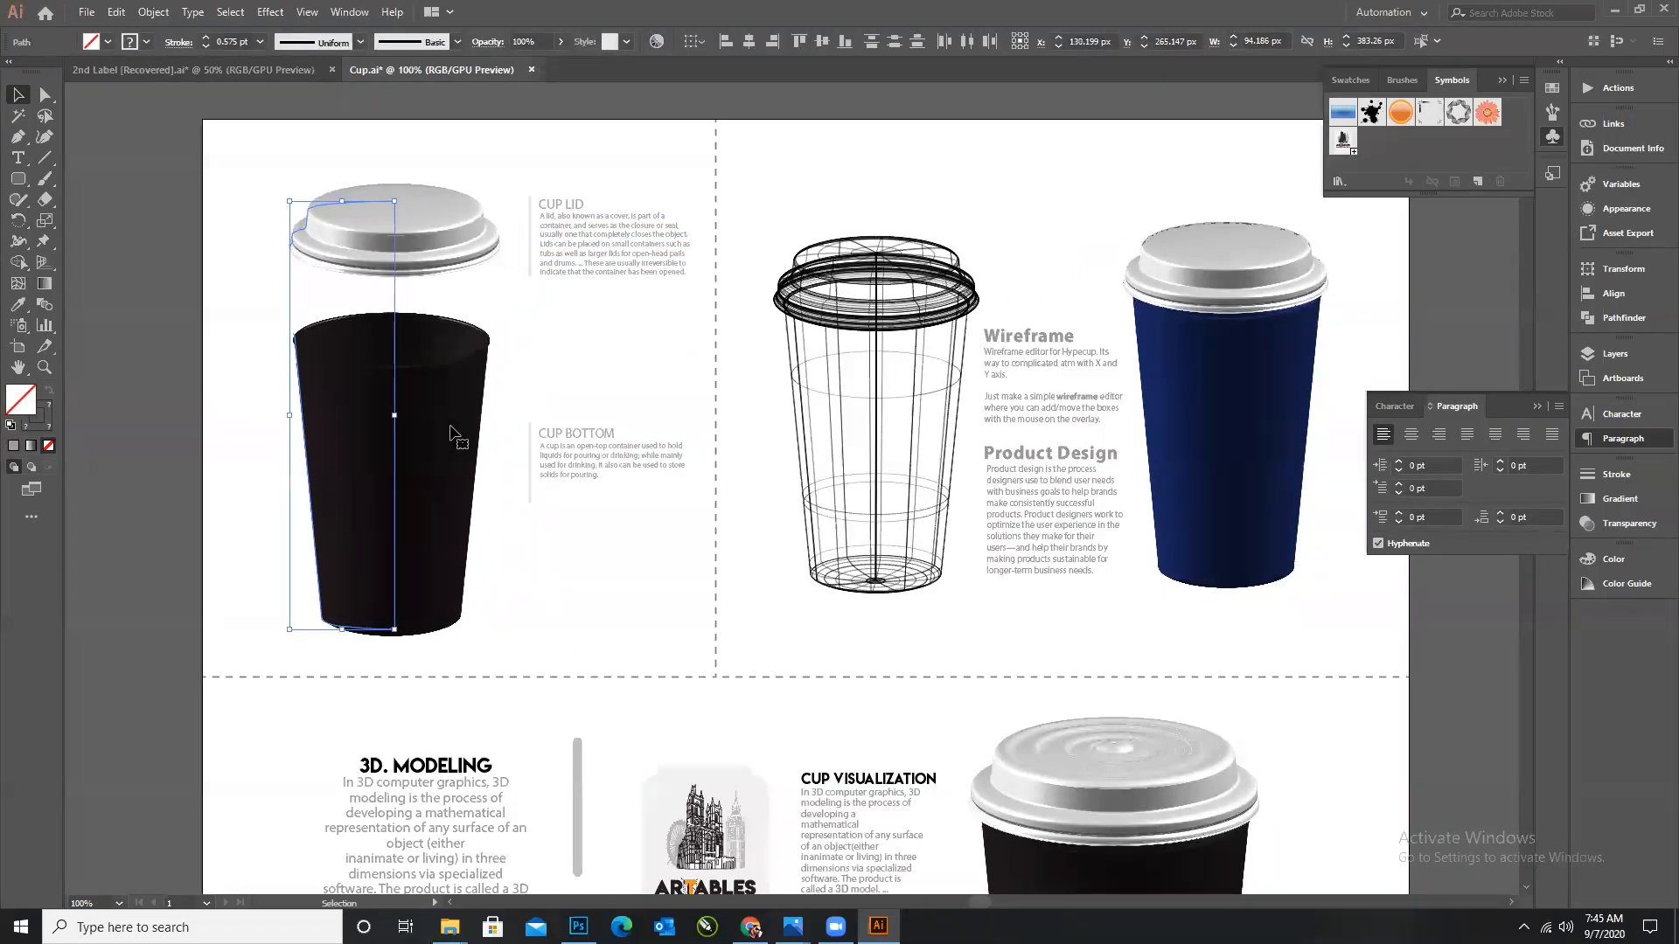
Nudge the CUP LID and CUP BOTTOM descriptions together about 7 px left and 13 px down.
left_click_drag(516, 182, 652, 492)
key("Left")
key("Left")
key("Left")
key("Left")
key("Down")
key("Down")
key("Down")
key("Down")
key("Down")
key("Down")
key("Down")
key("Down")
key("Down")
key("Down")
key("Down")
key("Down")
key("Down")
key("Left")
key("Left")
key("Left")
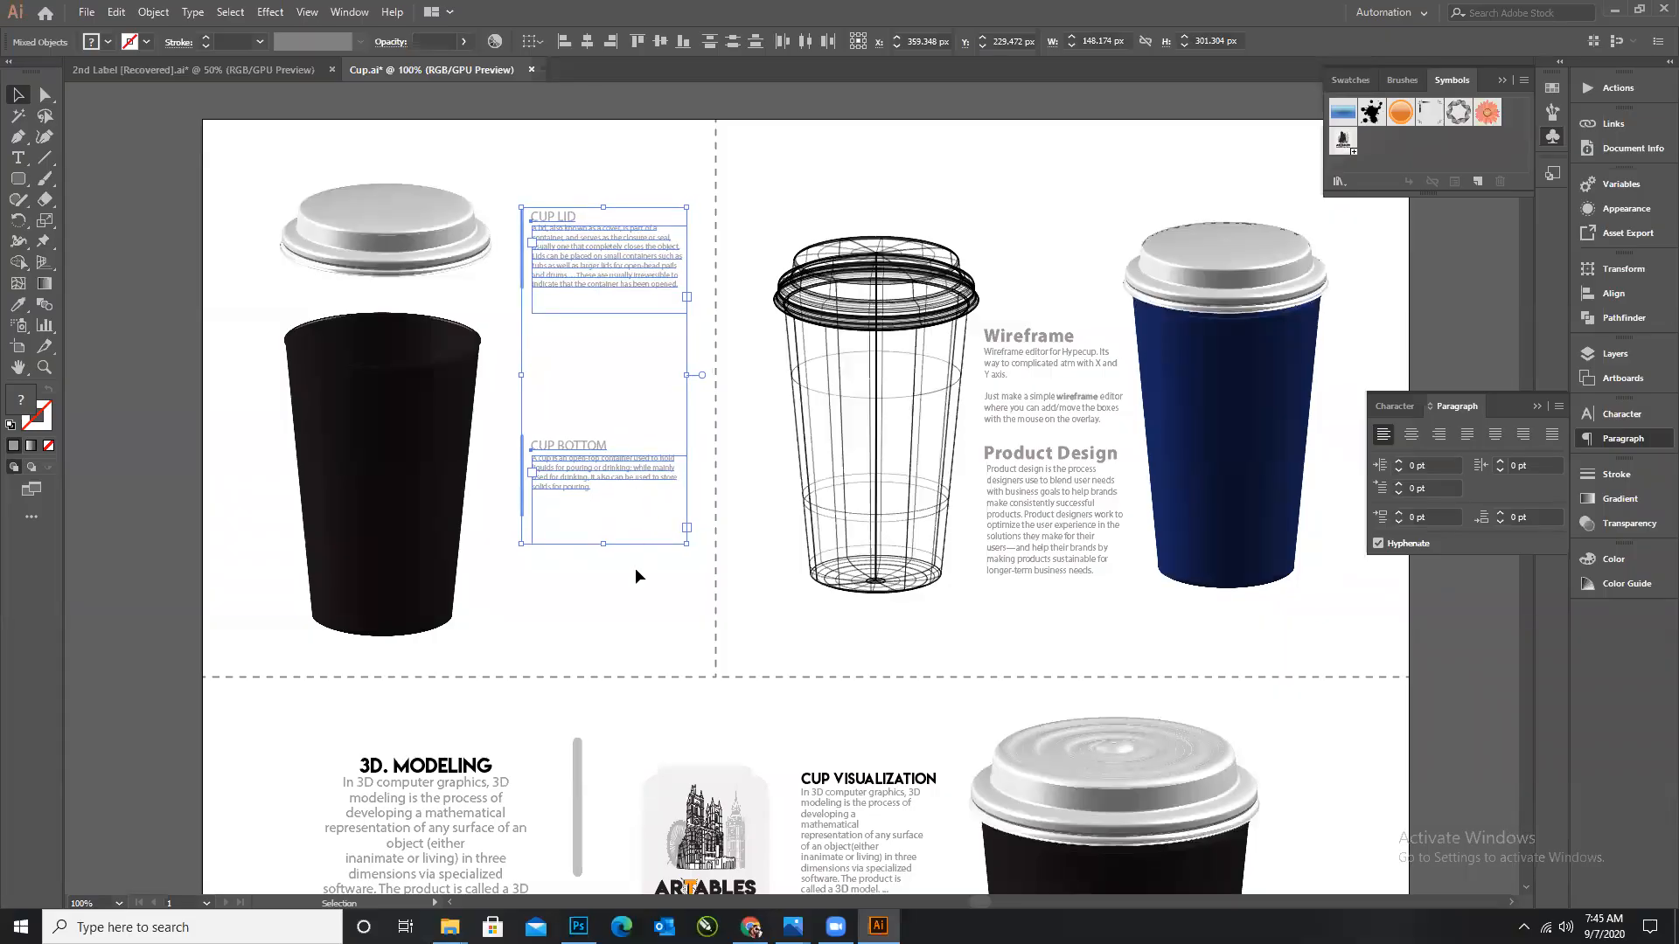
left_click(635, 568)
Draw a 1080 × 1080 px rectangle without fill or stroke covering the entire artboard.
key("ctrl+minus")
key("ctrl+minus")
key("ctrl+minus")
scroll(752, 507, "up", 2)
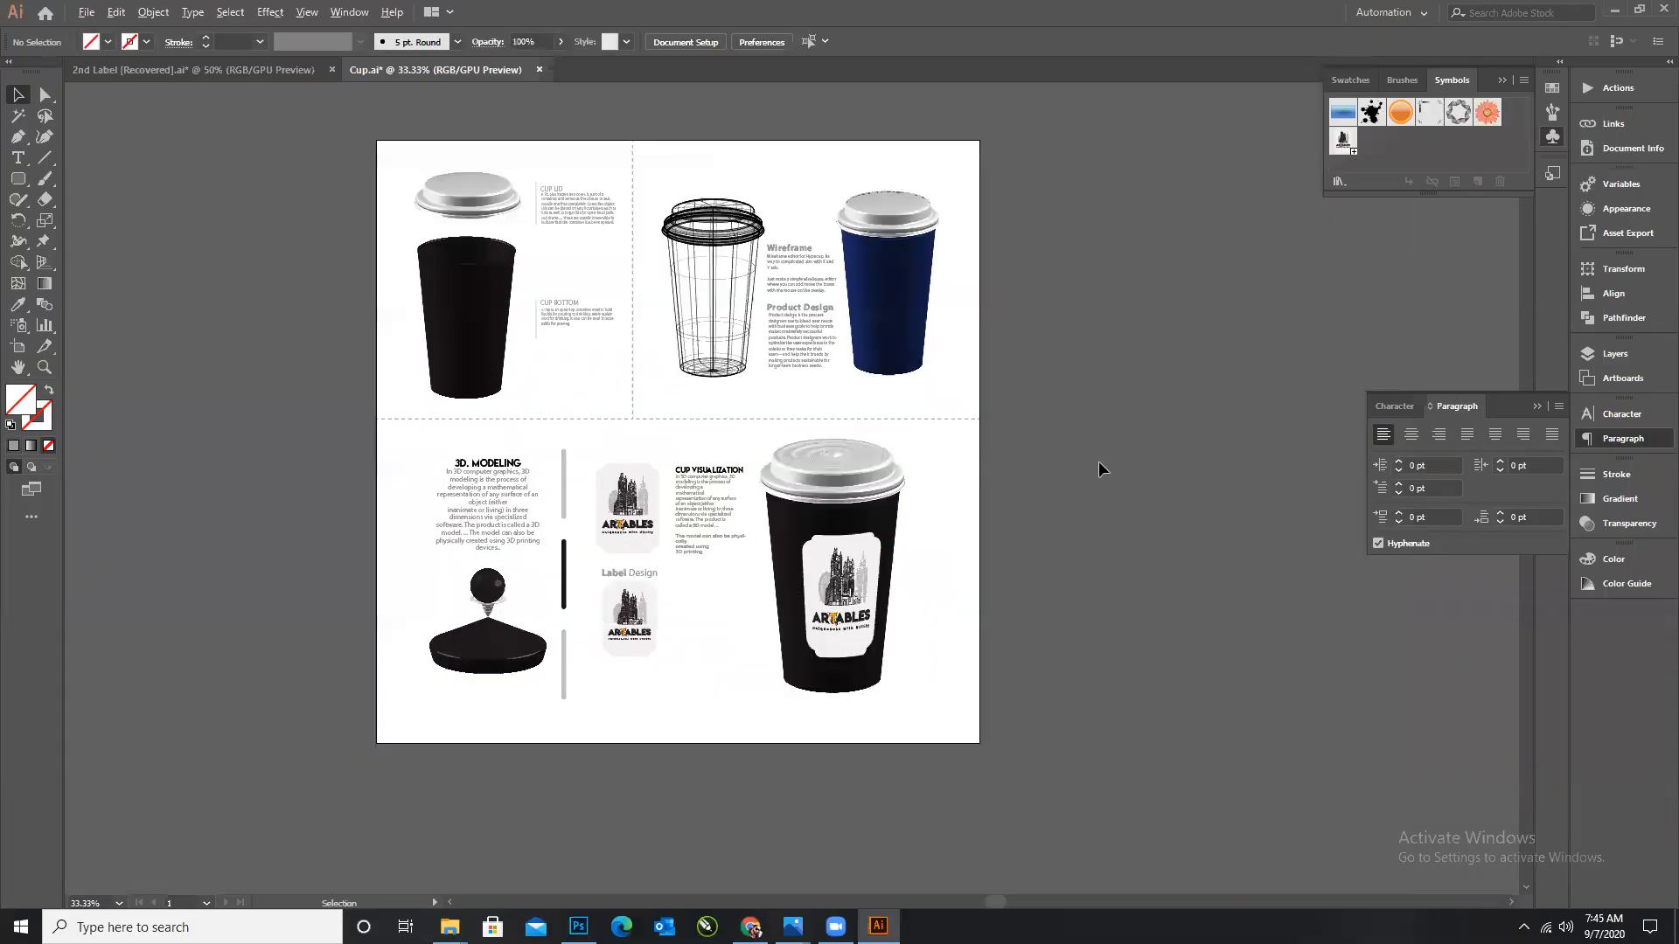
scroll(1042, 516, "up", 2)
key("ctrl+minus")
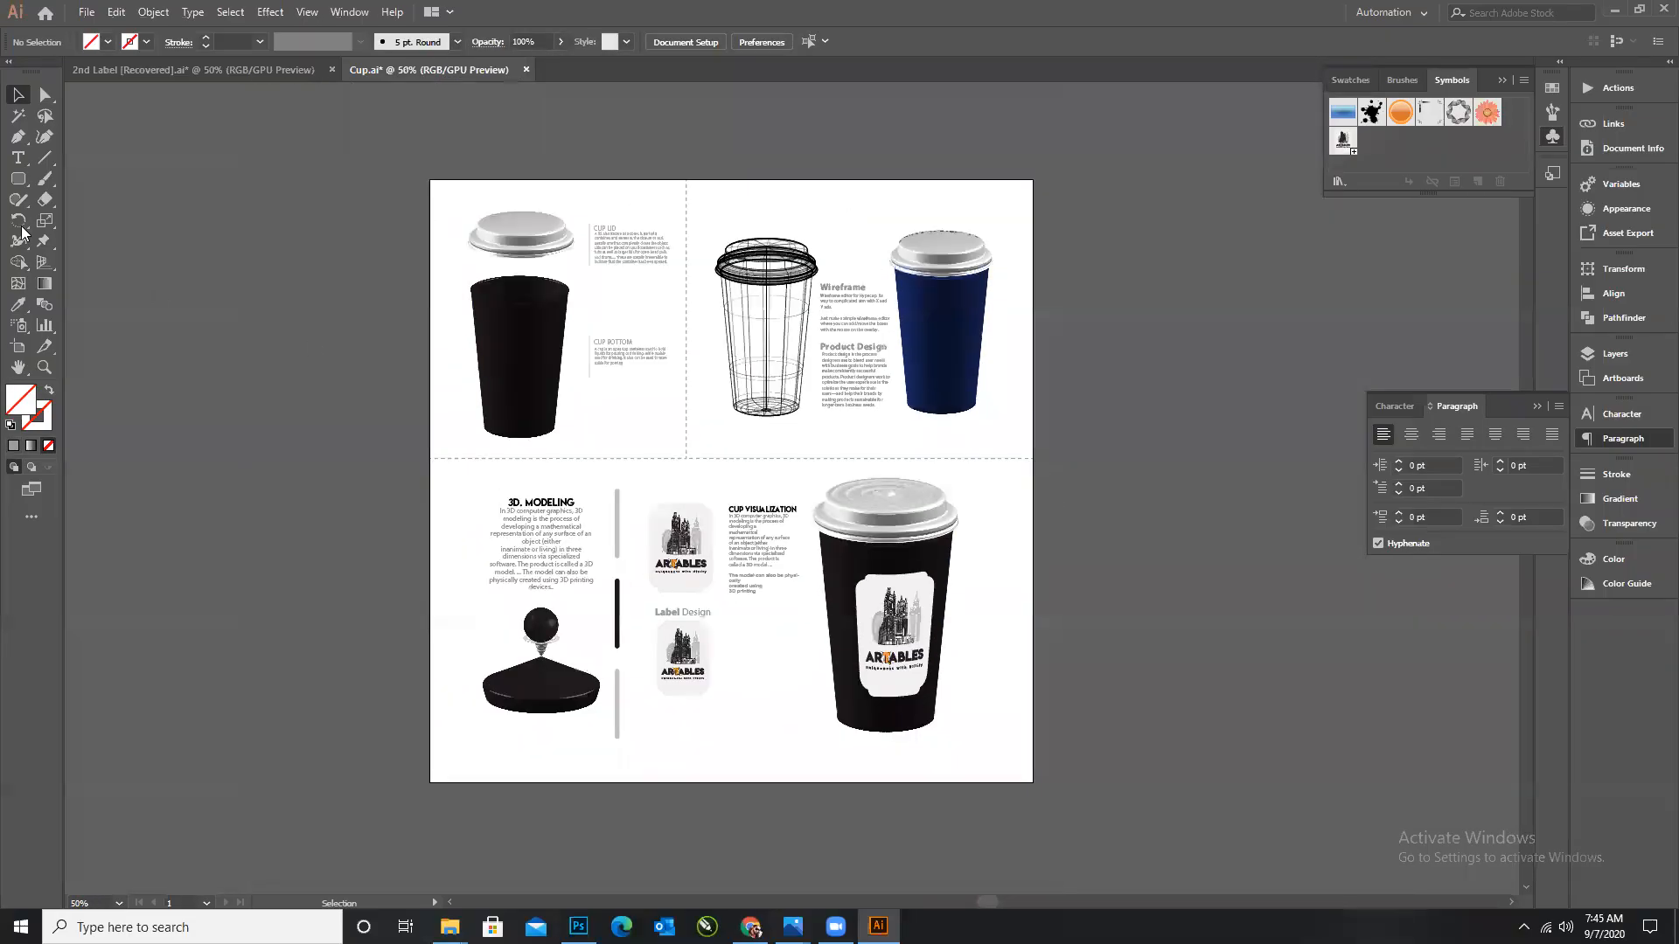
left_click_drag(18, 178, 95, 180)
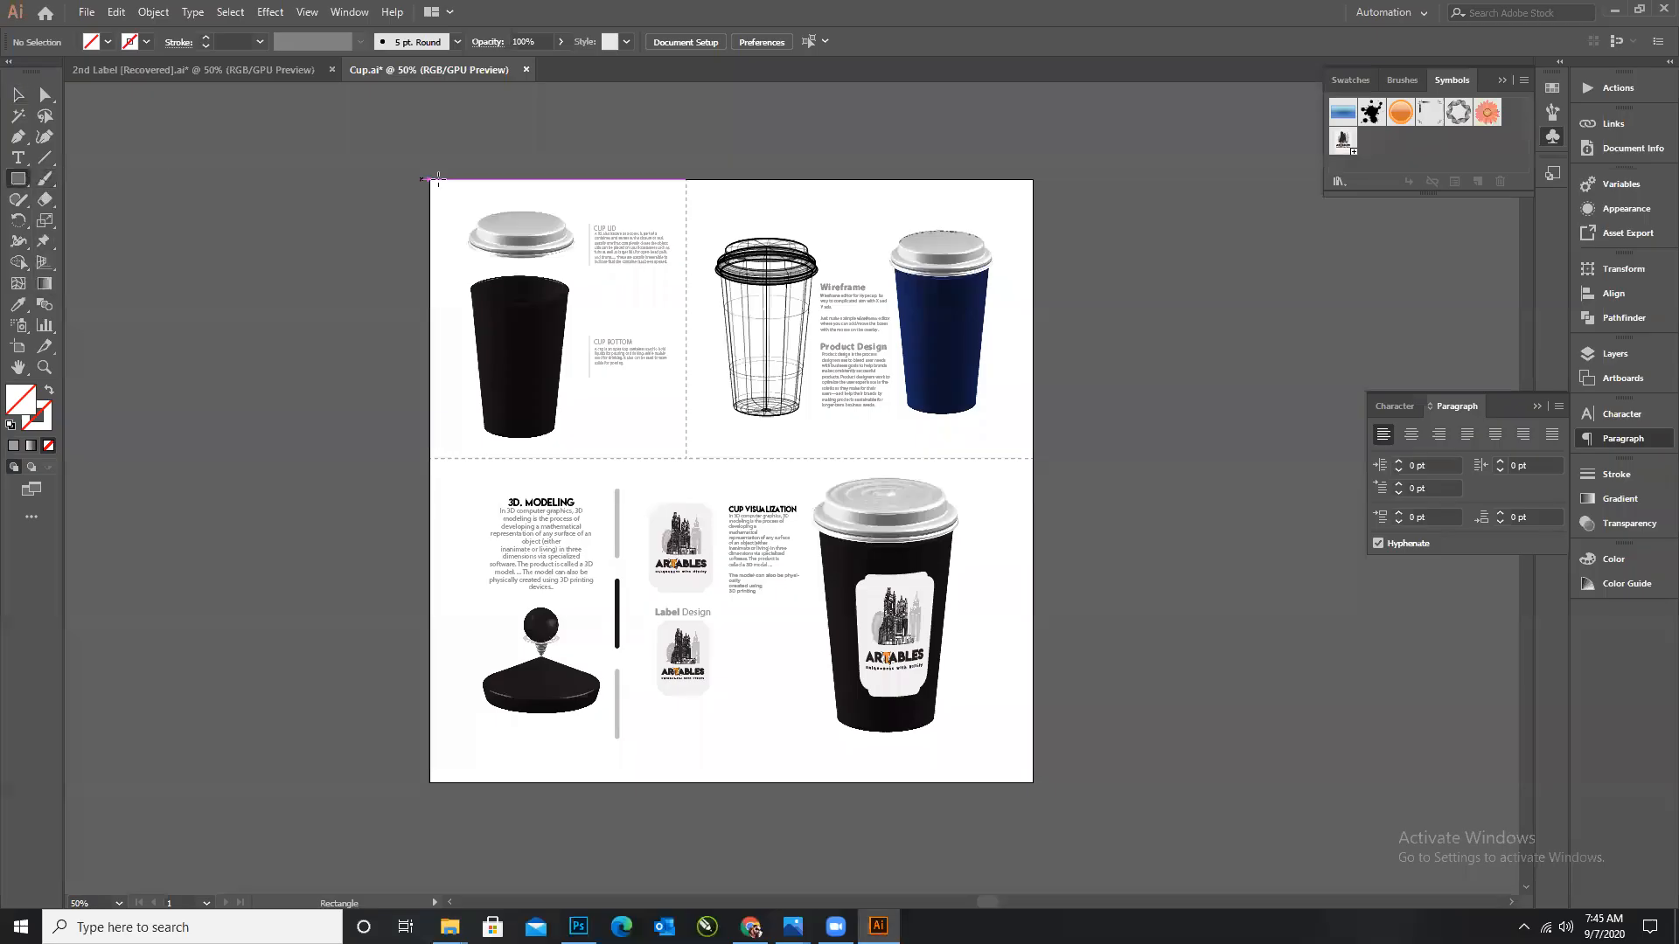
left_click_drag(429, 180, 1033, 779)
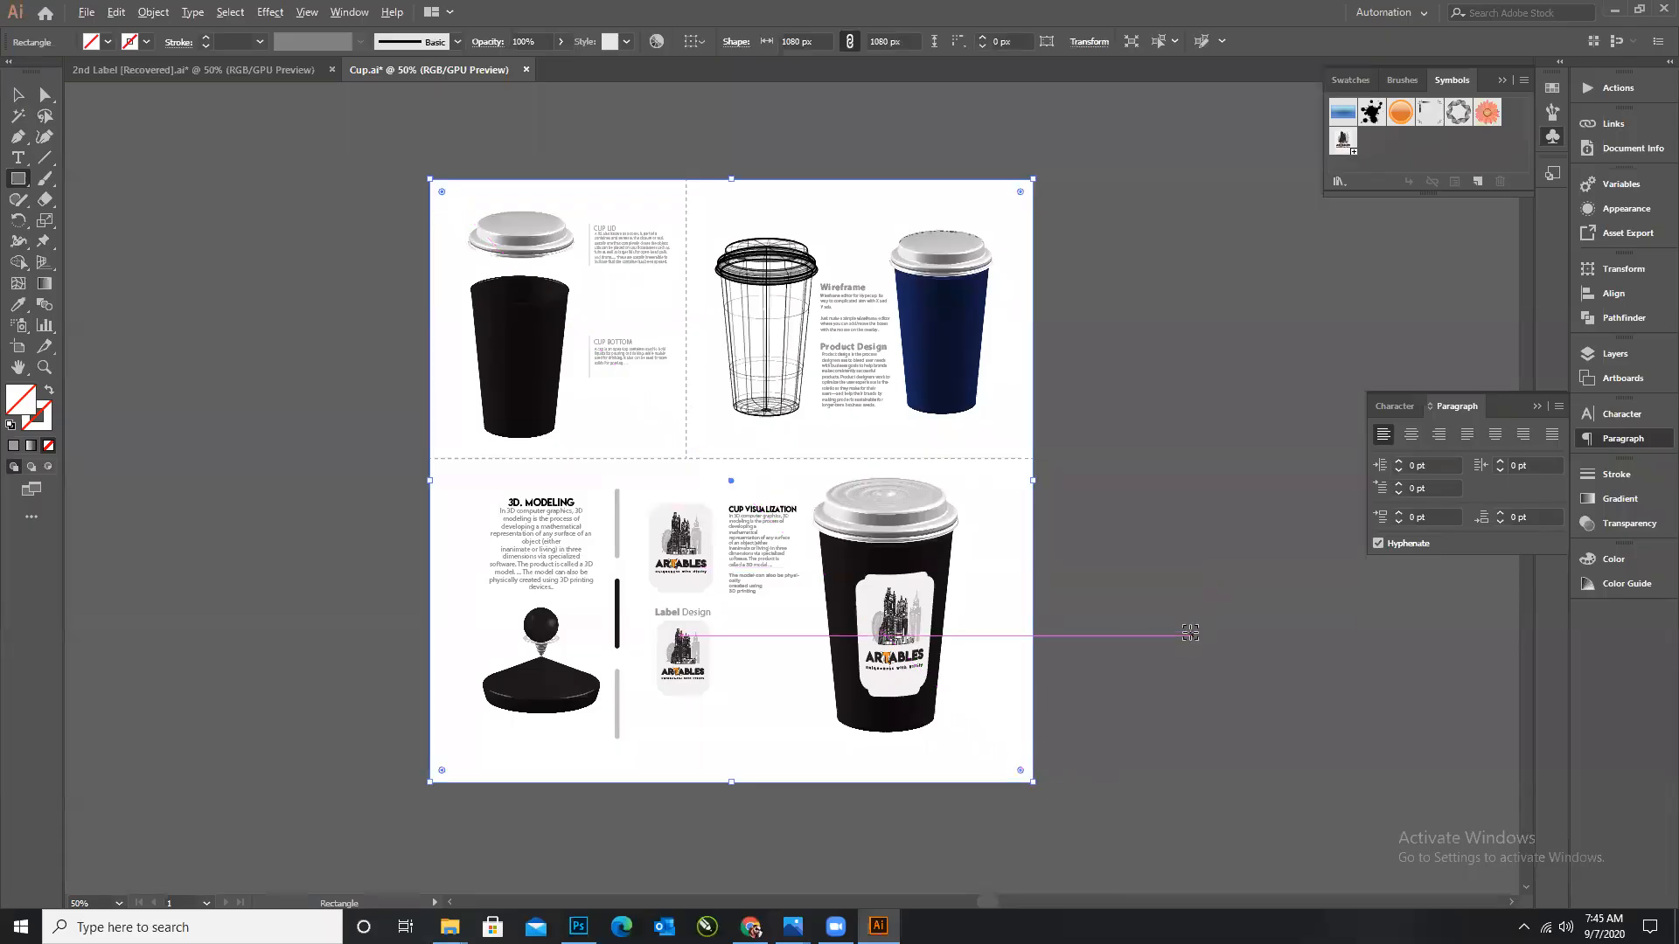
Select the page-sized rectangle with the Selection tool and save the document.
scroll(1026, 545, "up", 1)
scroll(1026, 546, "down", 2)
scroll(1026, 547, "up", 2)
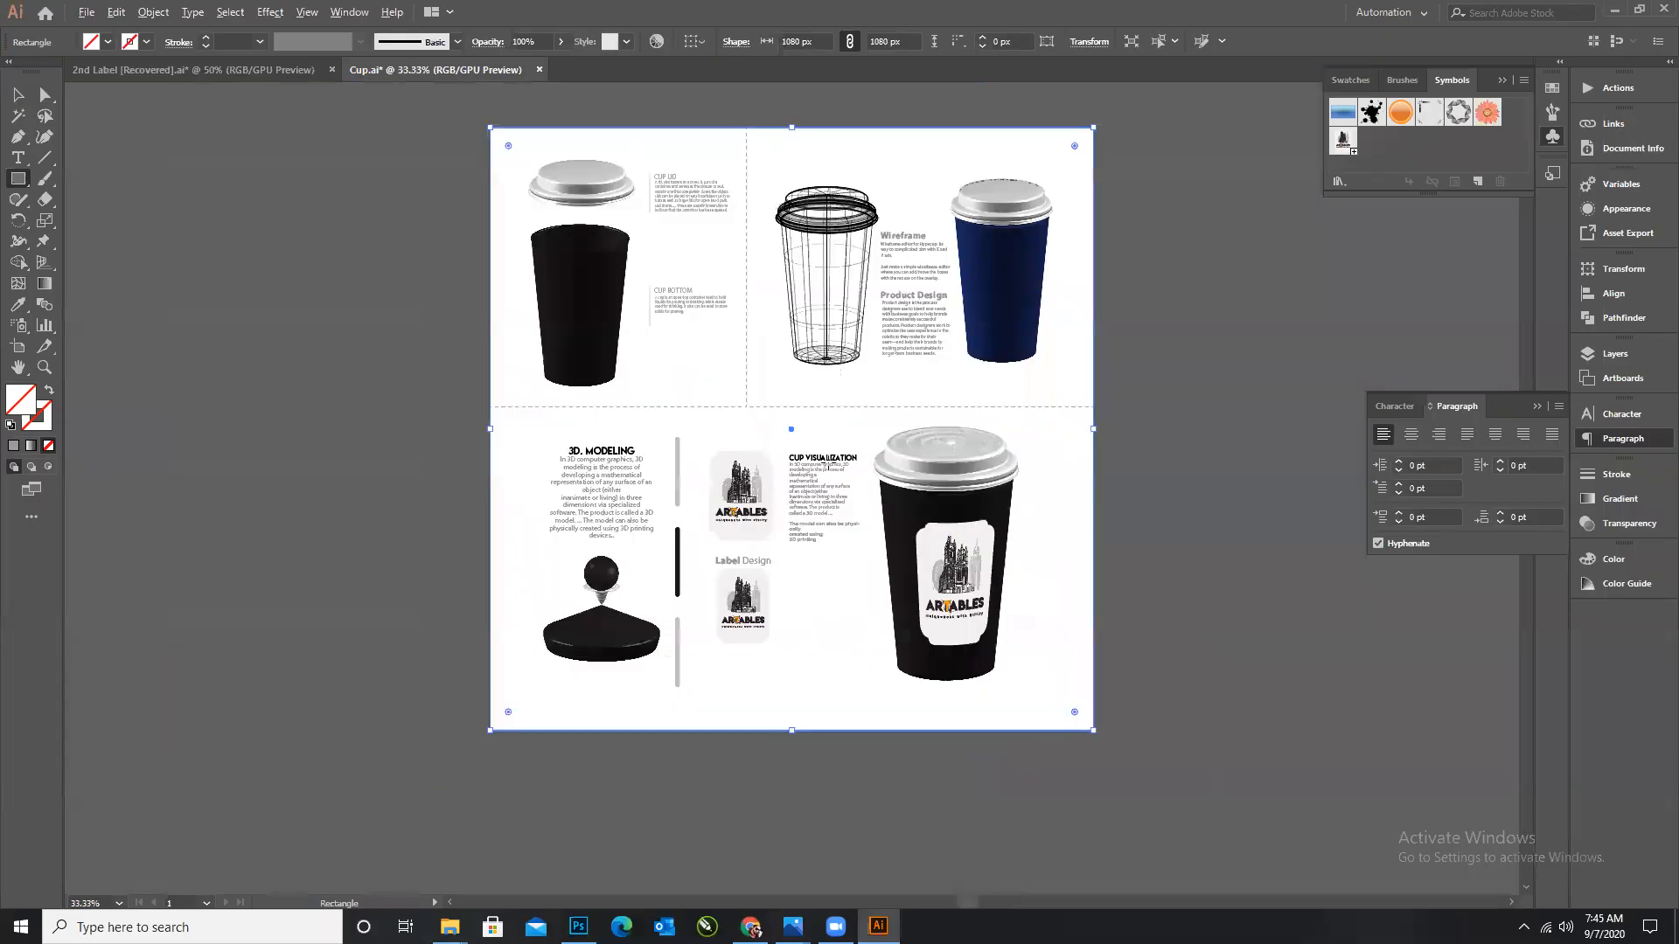
scroll(739, 428, "down", 1)
scroll(739, 419, "up", 1)
key("v")
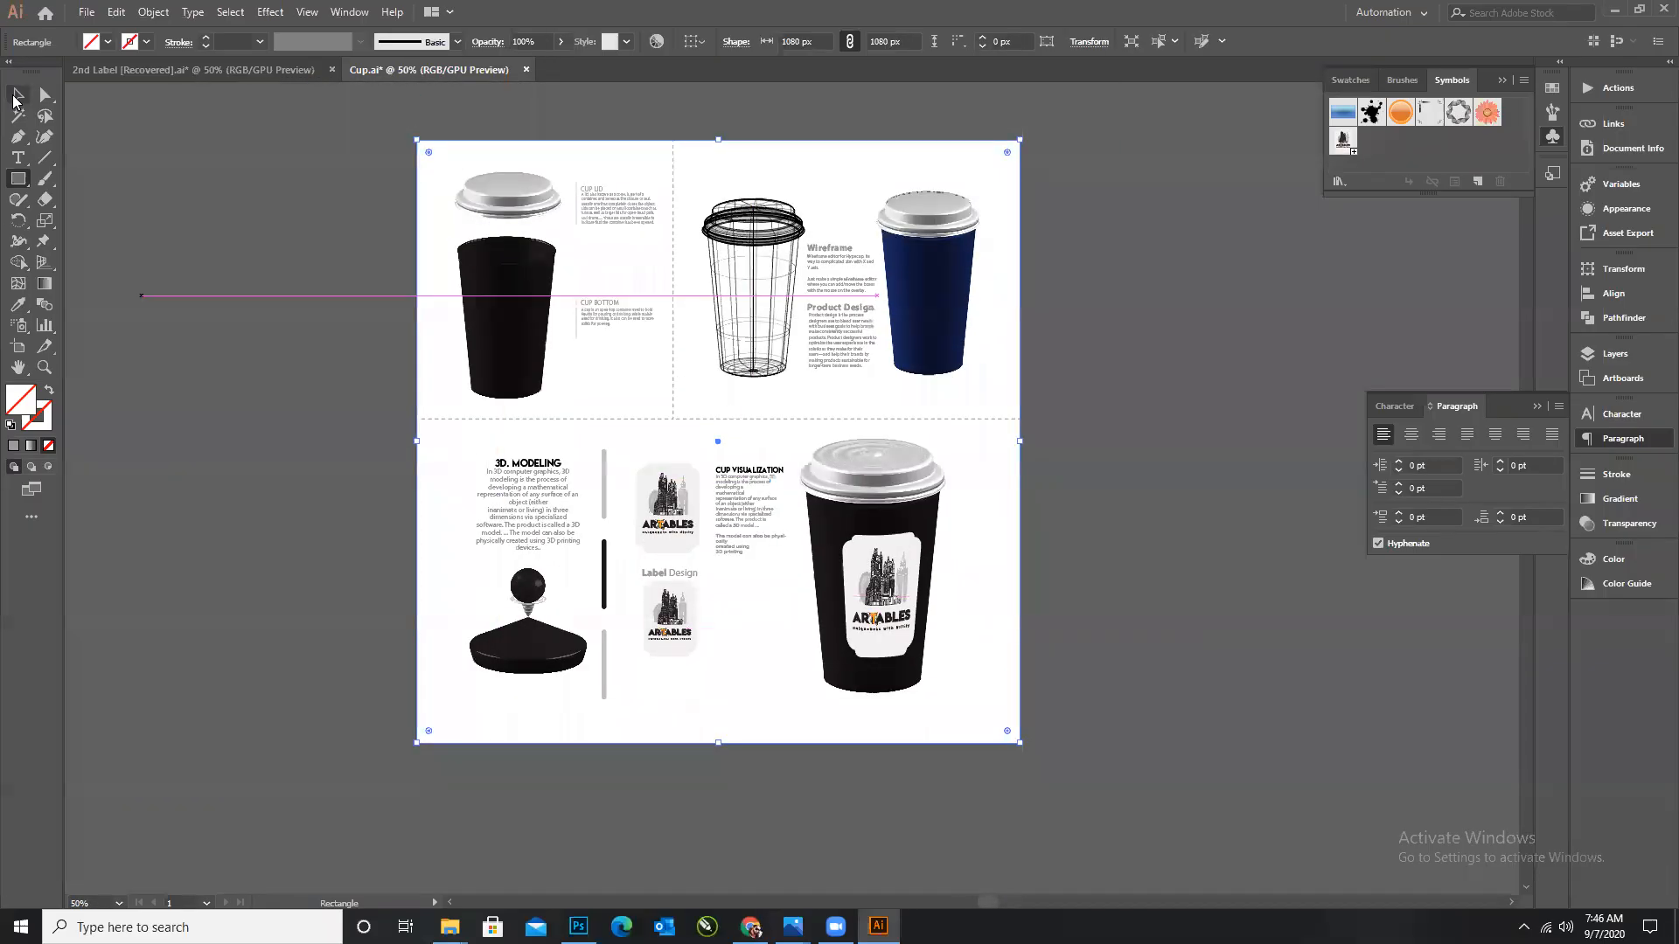
left_click(406, 320)
left_click(416, 253)
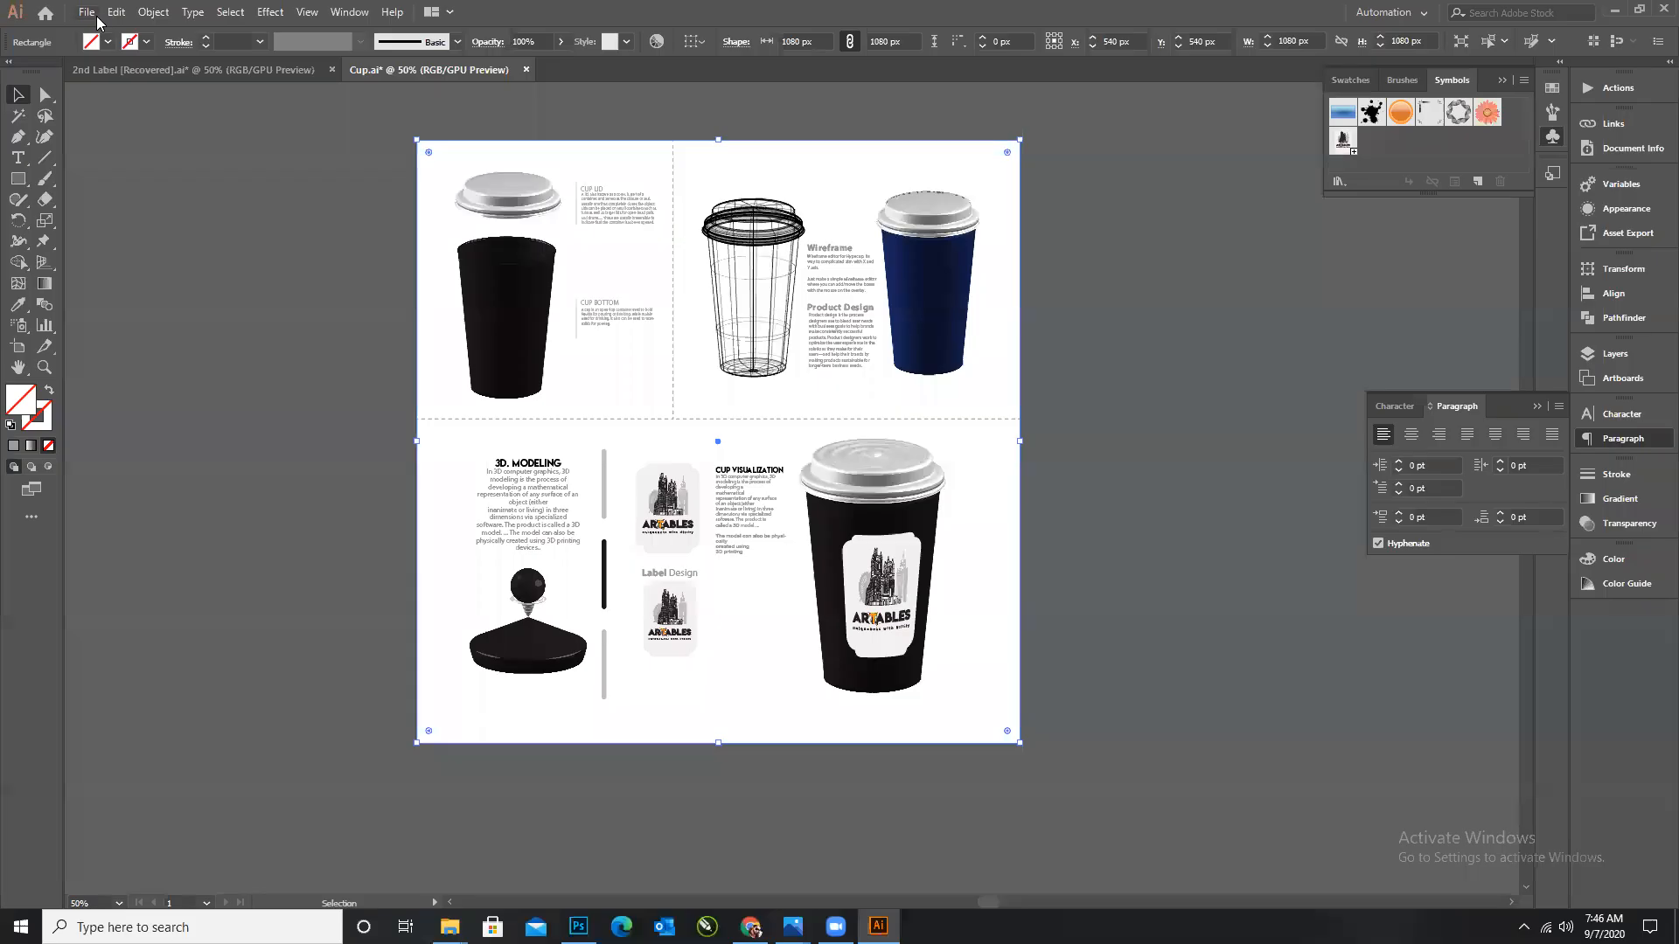
key("a")
key("ctrl+s")
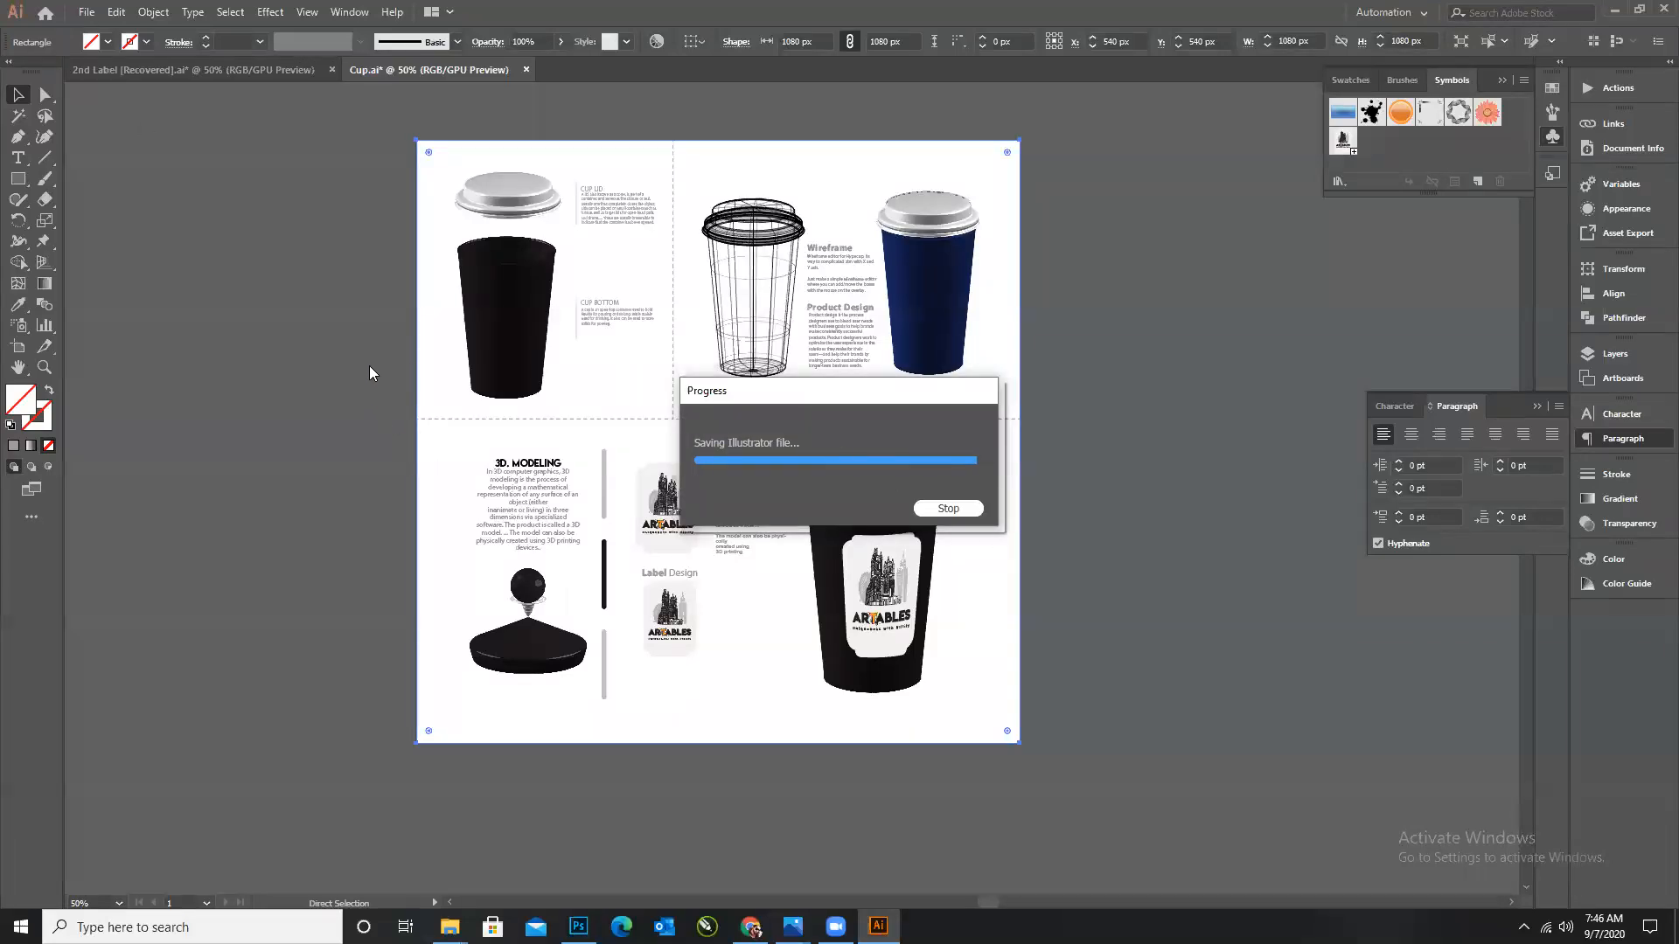
Export the artwork as a JPEG named Cup, using RGB, maximum quality 10 and medium 150 ppi resolution.
left_click(86, 13)
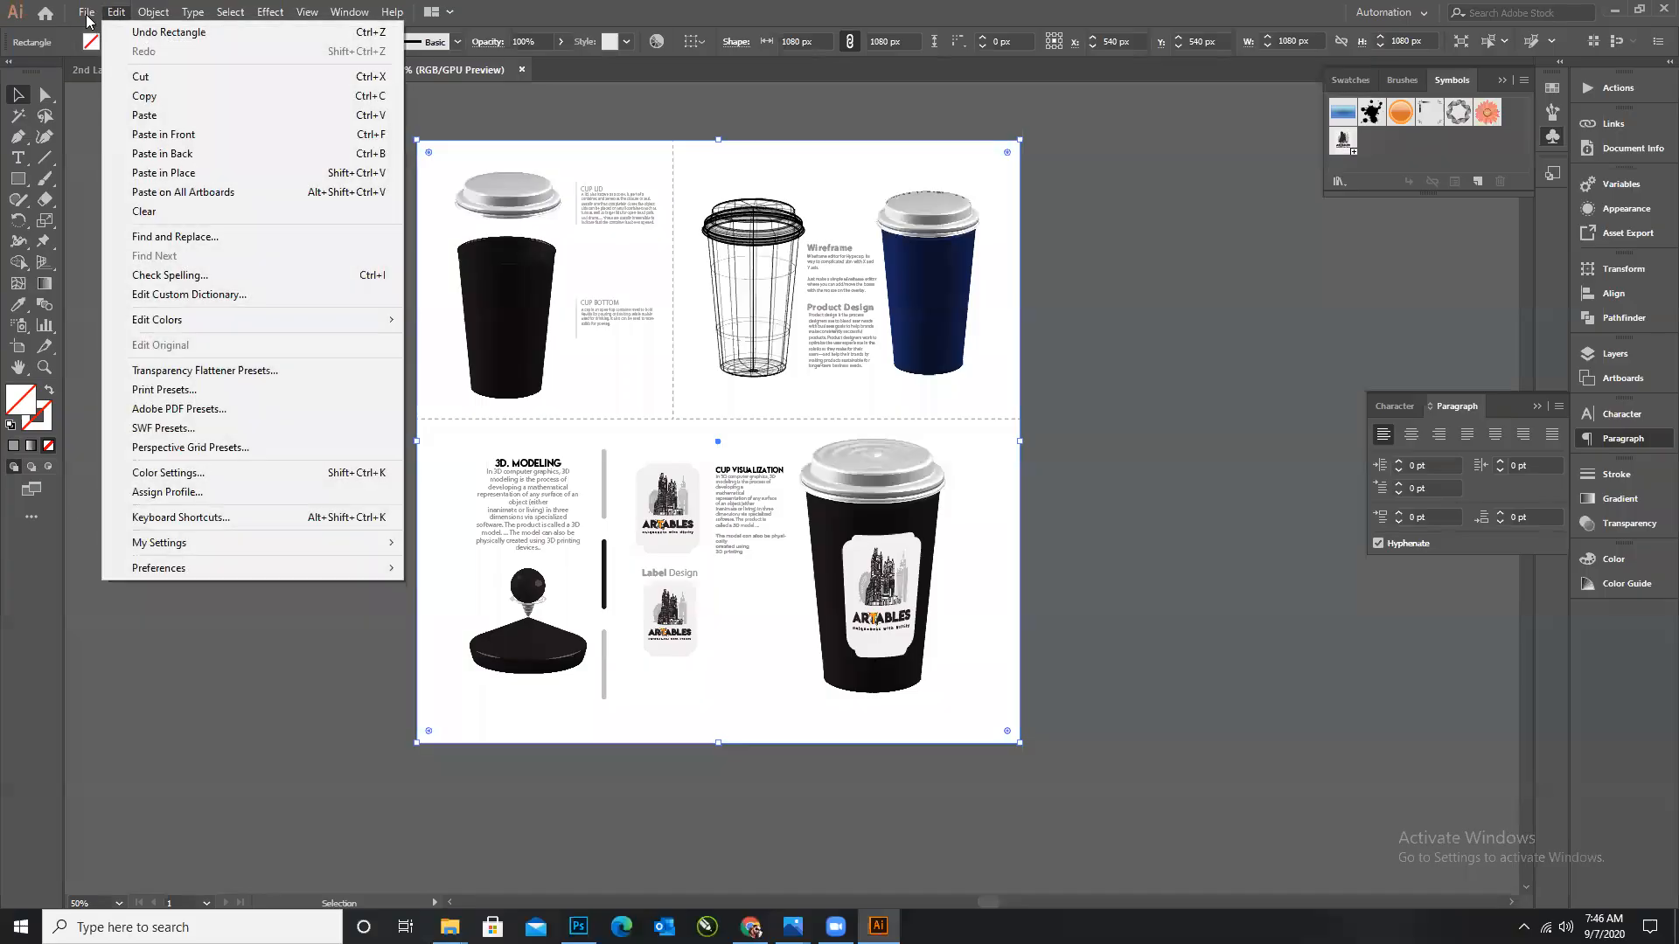
mouse_move(86, 13)
mouse_move(149, 322)
left_click(410, 340)
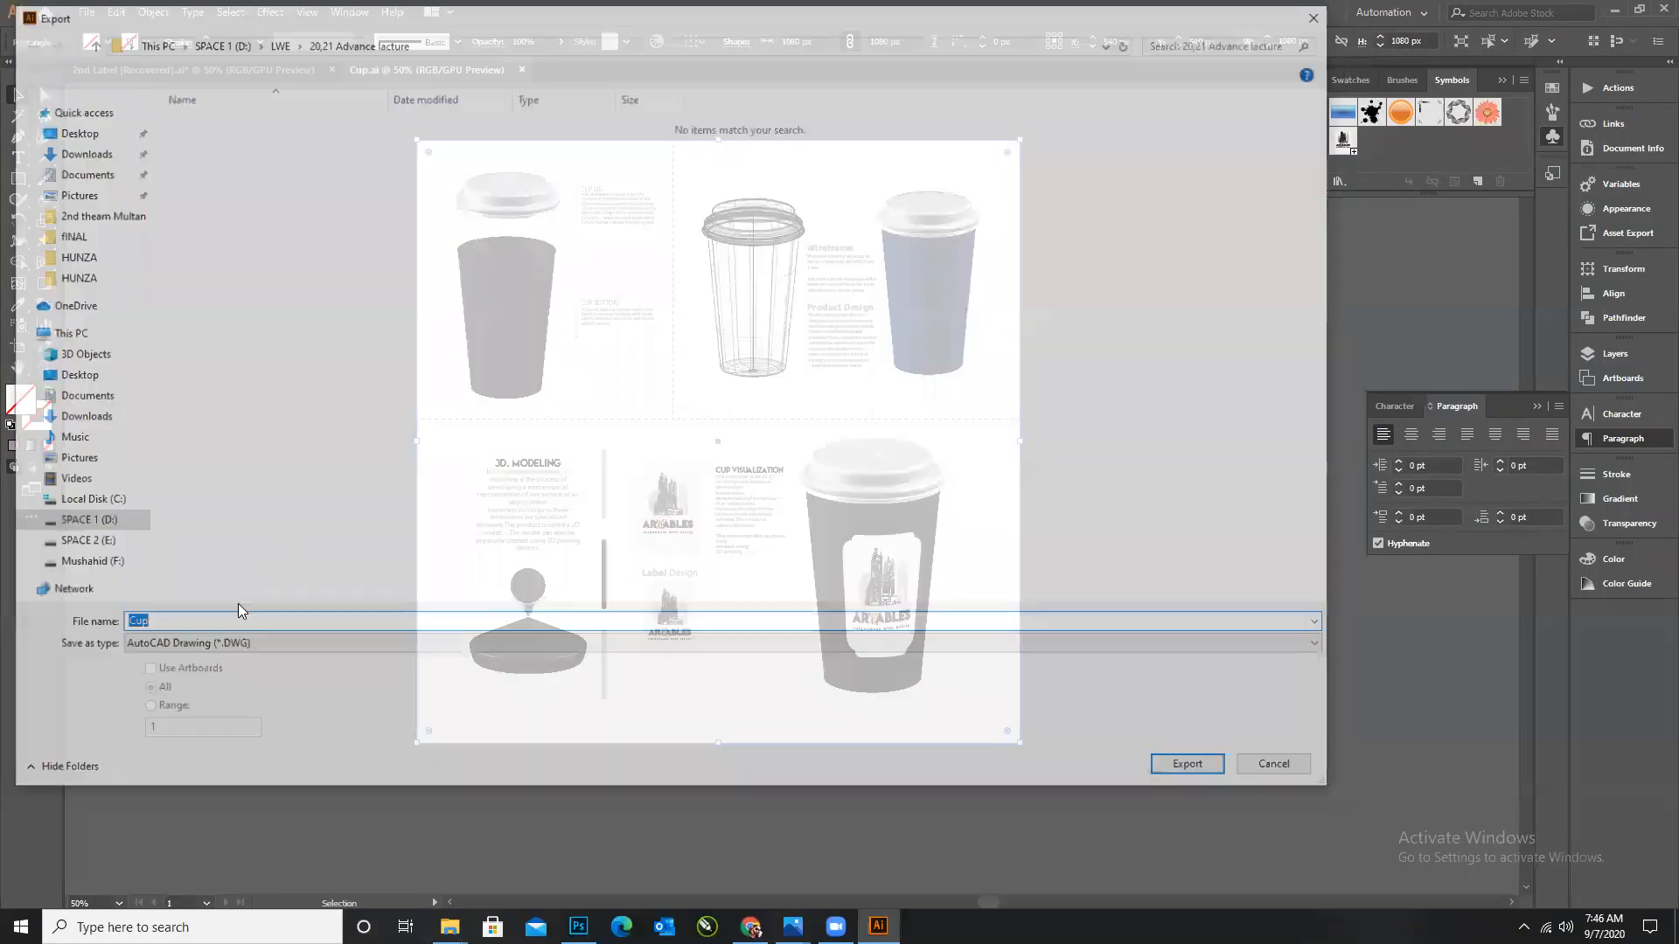
left_click(201, 647)
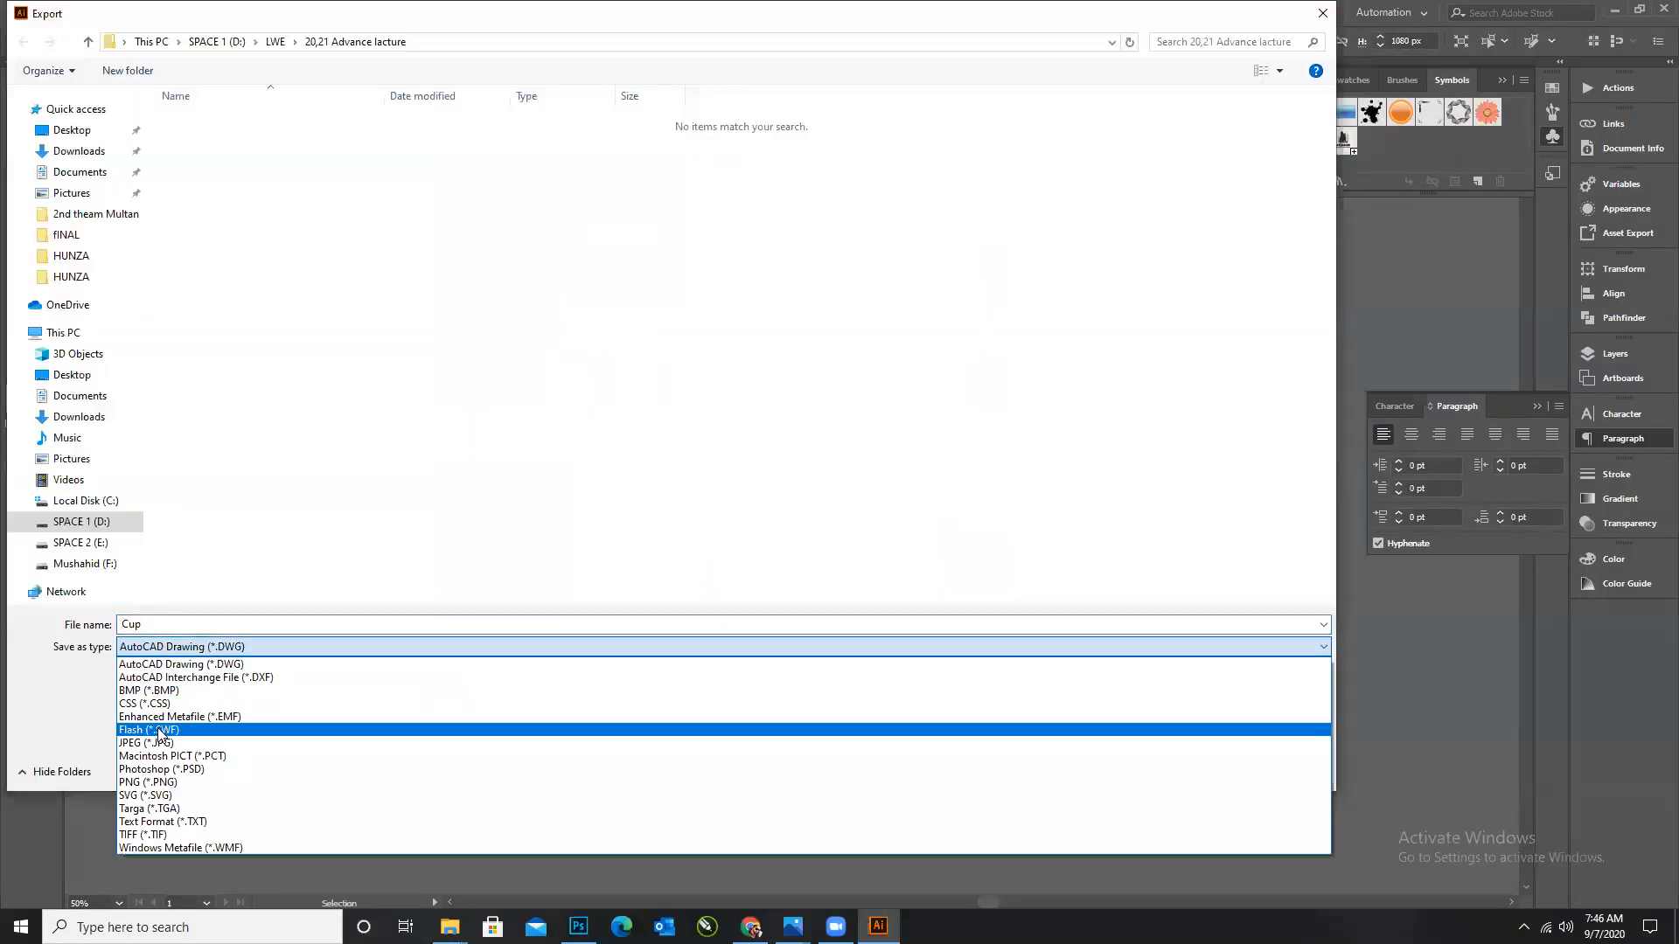
left_click(160, 744)
left_click(1195, 769)
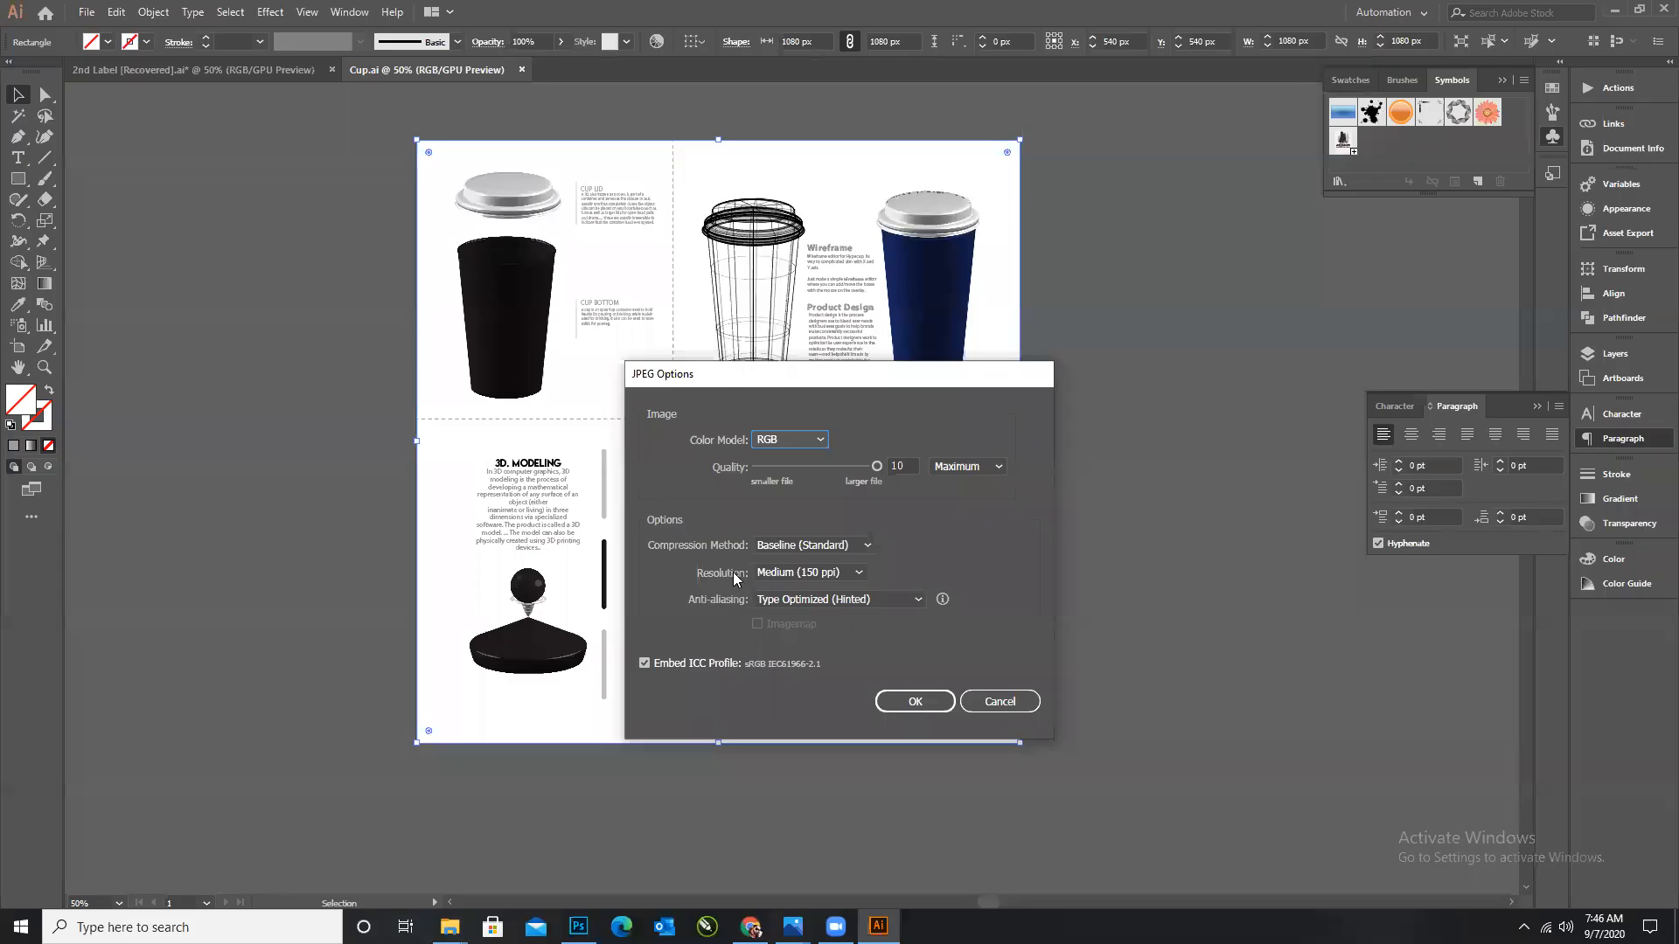
left_click(910, 701)
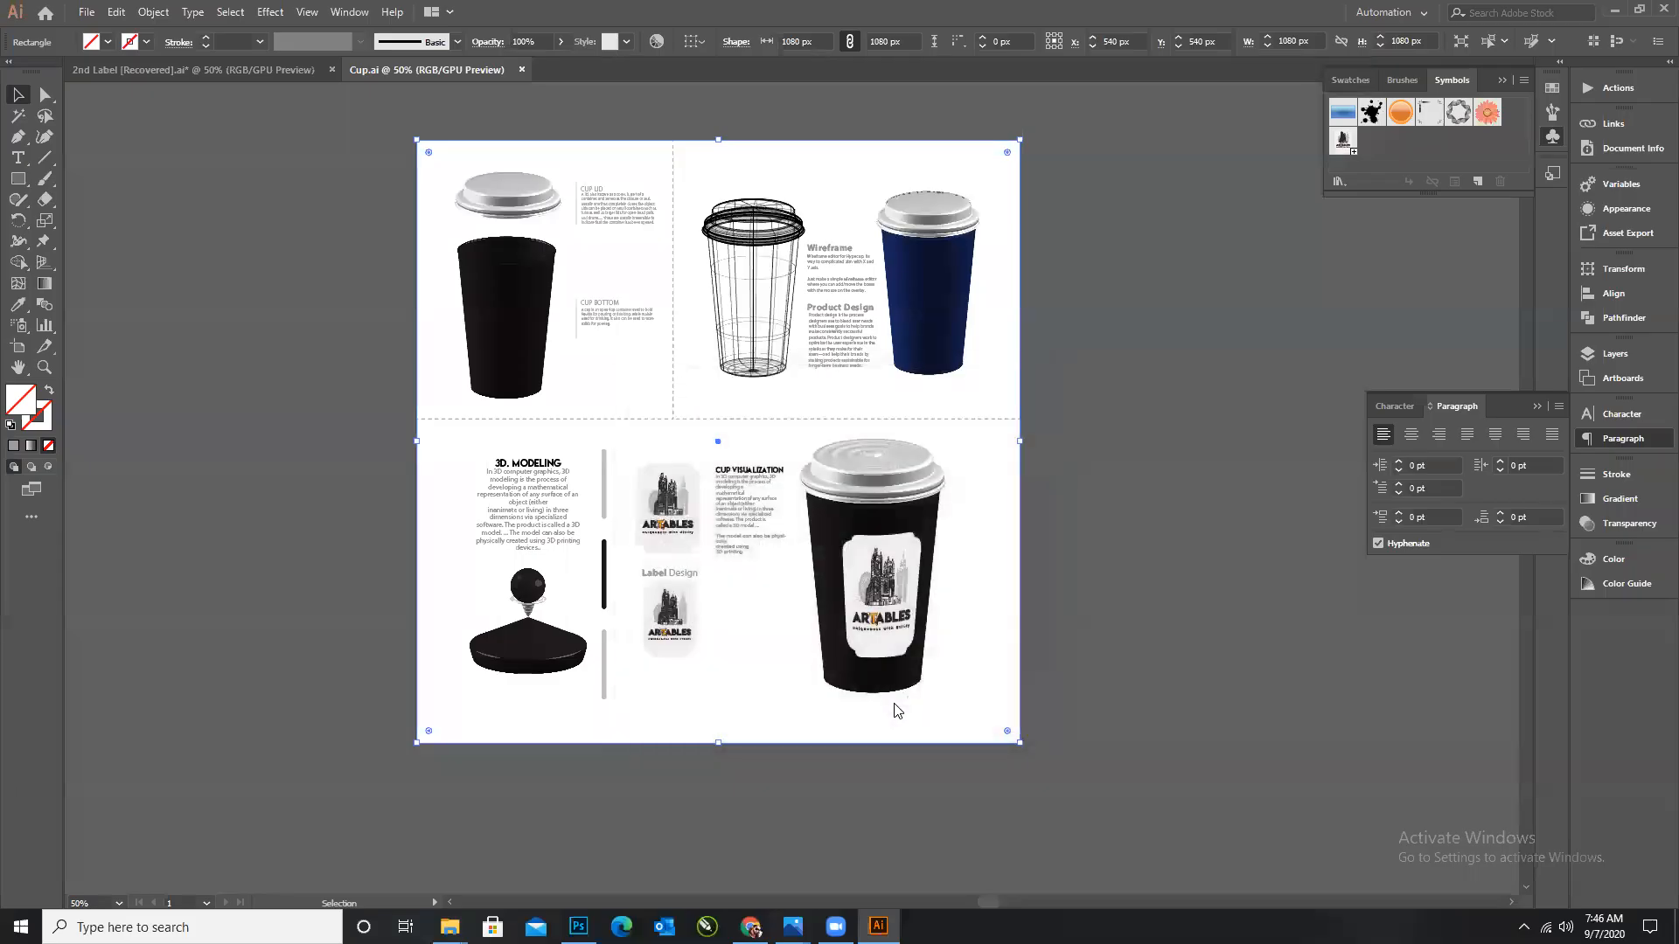